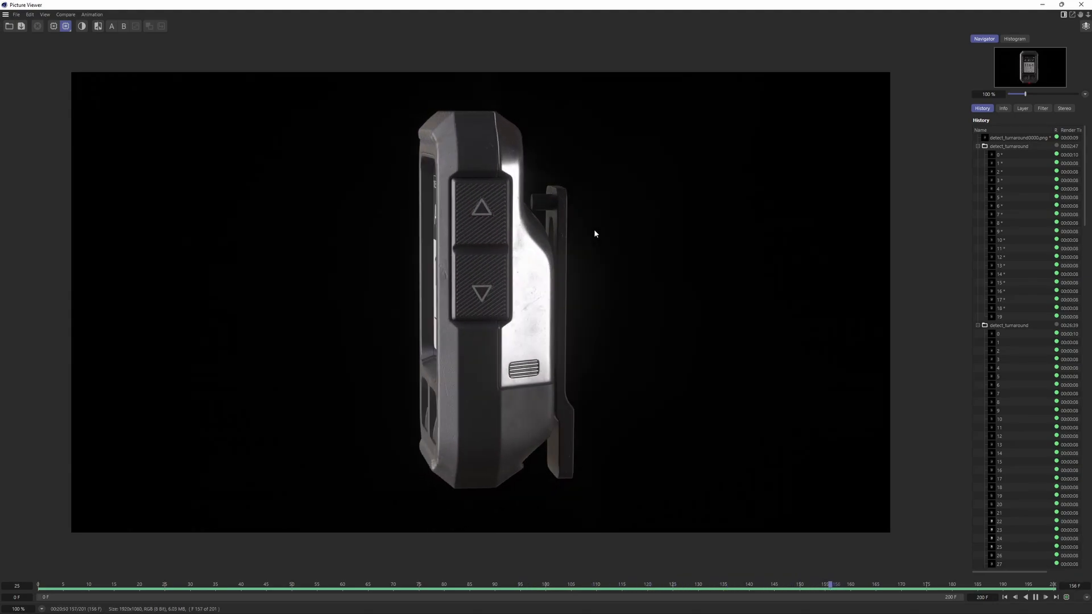
# Step: Switch from the render viewer to the empty project, use the Model layout and maximise the Front view
pyautogui.moveTo(522, 4); pyautogui.dragTo(534, 36)
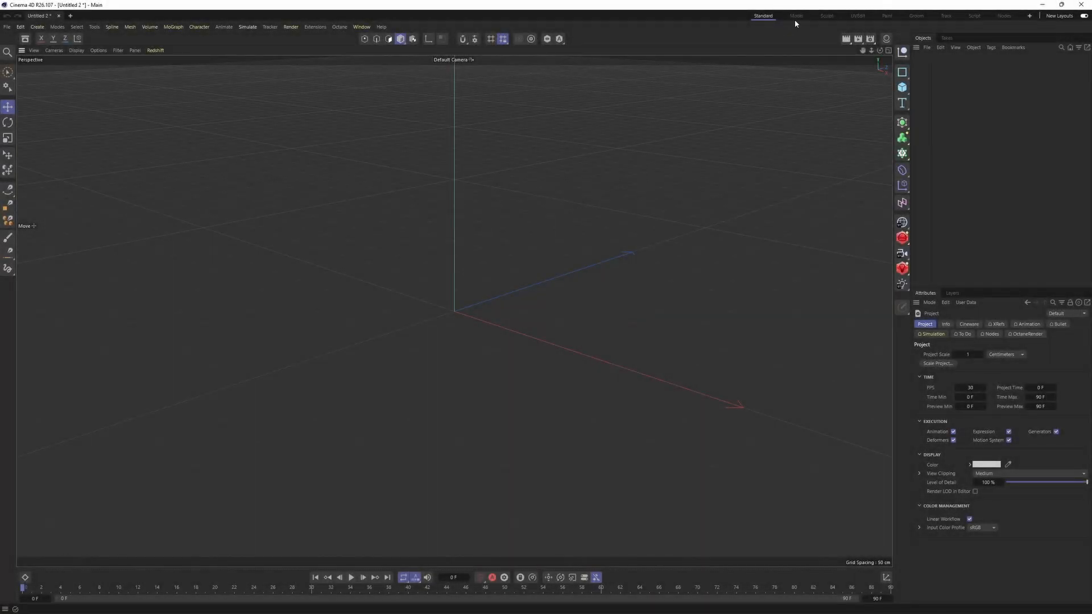
pyautogui.click(796, 16)
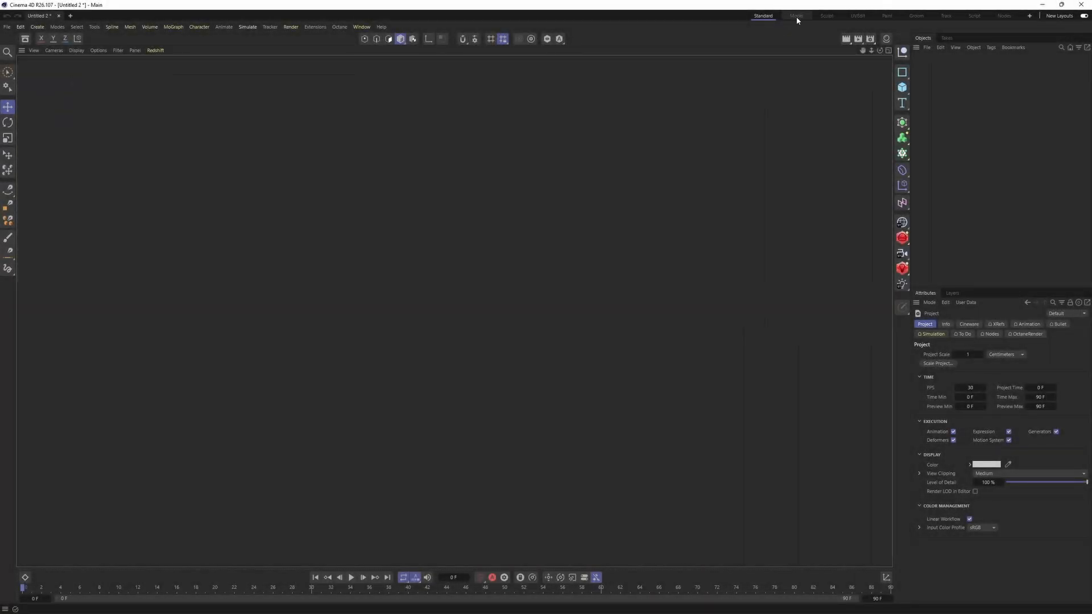
pyautogui.middleClick(622, 395)
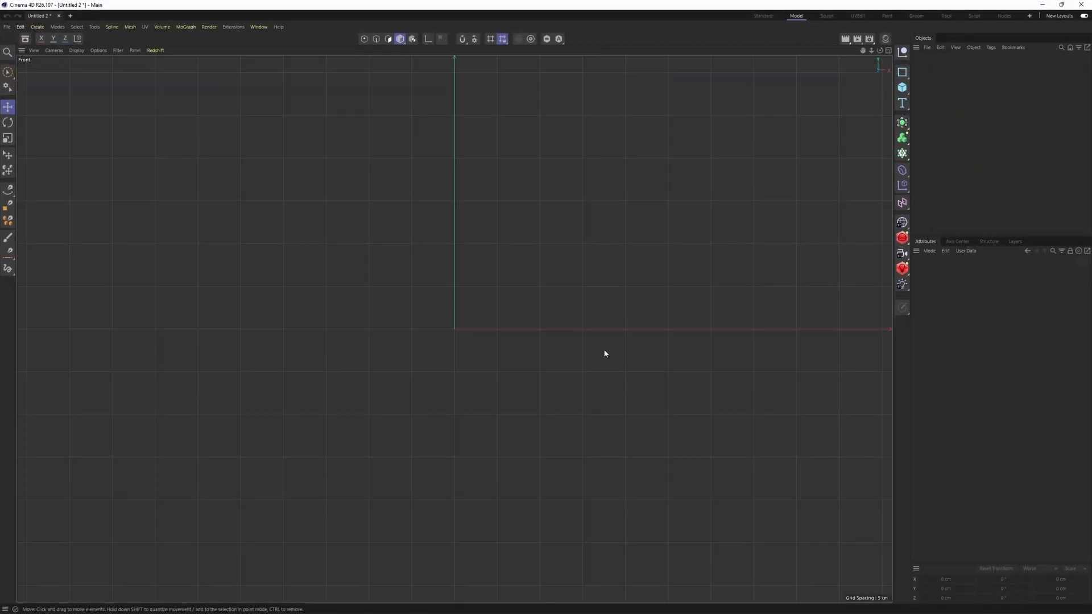
# Step: Load the detector reference image from the ref folder as the Front view's background picture
pyautogui.hotkey('shift', 'v')
pyautogui.click(1084, 302)
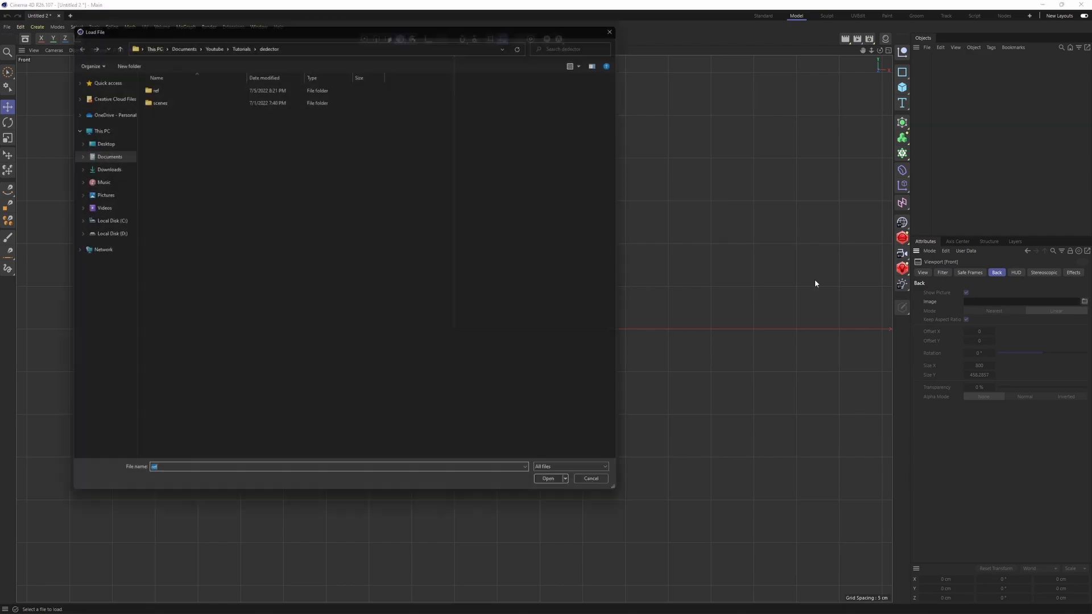
pyautogui.doubleClick(154, 80)
pyautogui.doubleClick(162, 96)
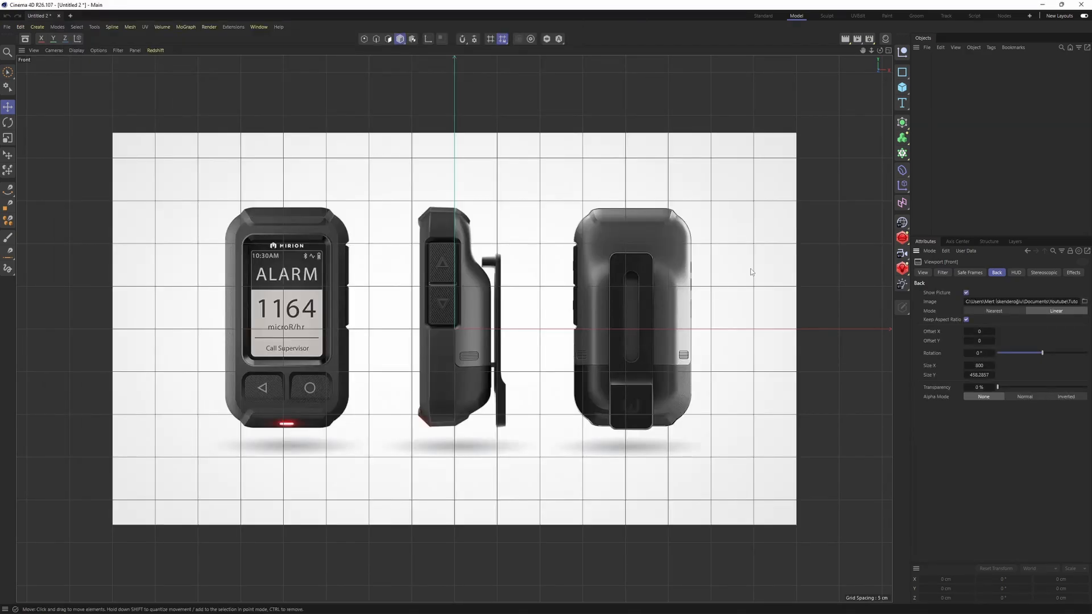
# Step: Centre the device's front image on the vertical axis by setting the Front background's Offset X to 196
pyautogui.moveTo(993, 332); pyautogui.dragTo(1091, 331)
pyautogui.scroll(6, 452, 384)
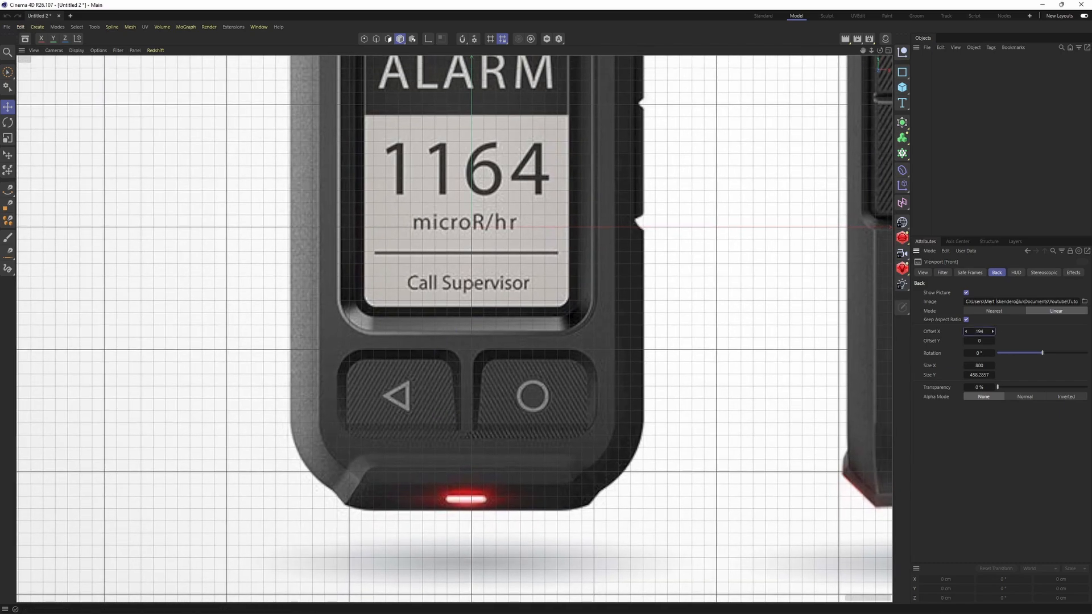
pyautogui.moveTo(992, 331); pyautogui.dragTo(997, 331)
pyautogui.scroll(-6, 564, 212)
pyautogui.keyDown('alt'); pyautogui.moveTo(526, 133); pyautogui.dragTo(493, 182, button='middle'); pyautogui.keyUp('alt')
pyautogui.scroll(2, 489, 134)
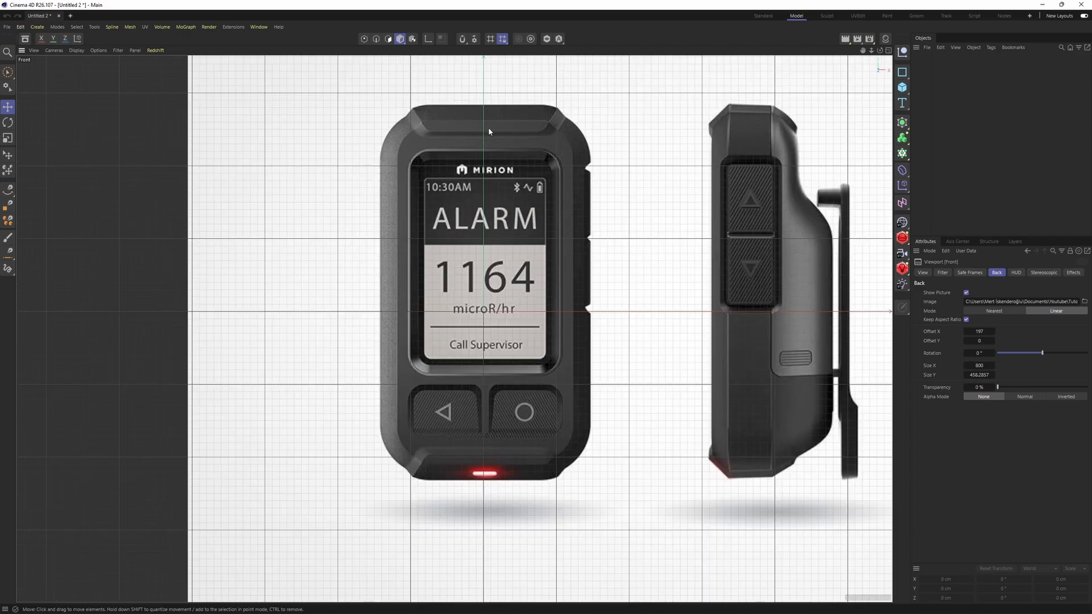
pyautogui.scroll(10, 475, 434)
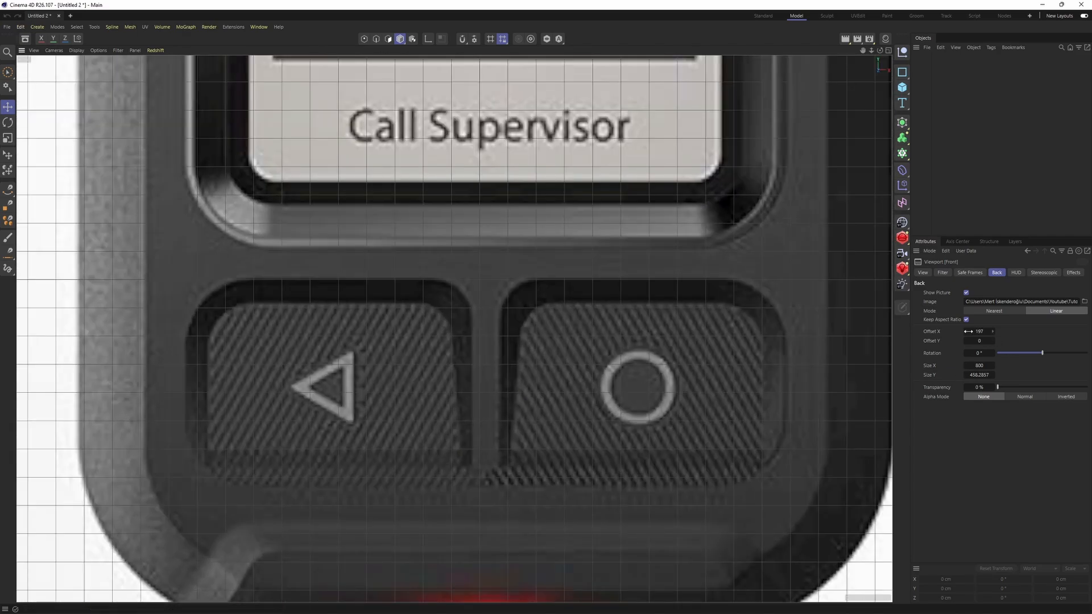
pyautogui.moveTo(965, 332); pyautogui.dragTo(964, 332)
pyautogui.scroll(-10, 516, 302)
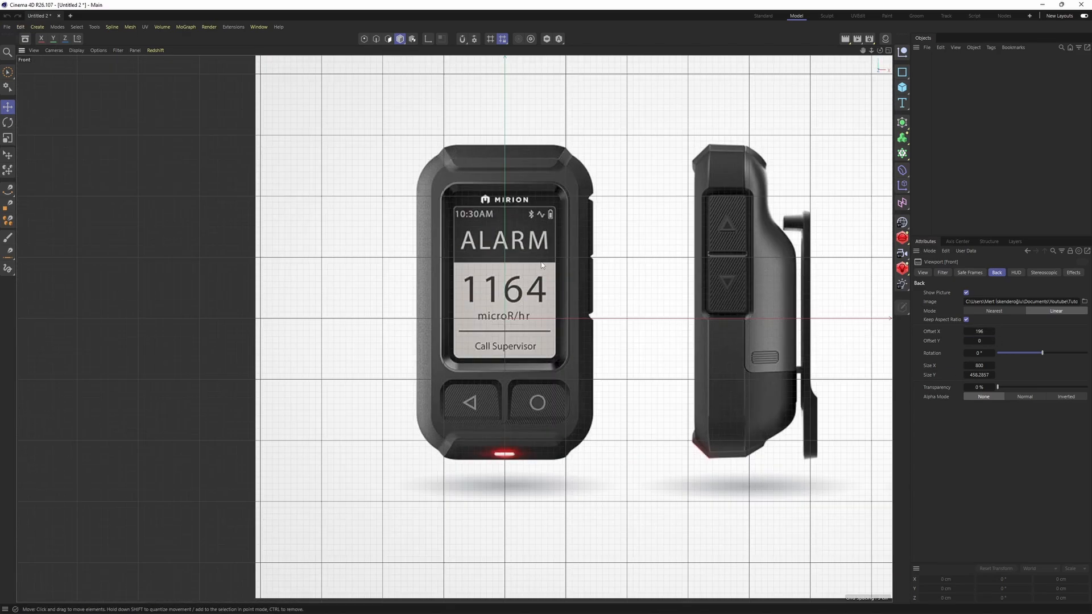
pyautogui.keyDown('alt'); pyautogui.moveTo(542, 265); pyautogui.dragTo(493, 288, button='middle'); pyautogui.keyUp('alt')
# Step: Copy the reference image path from the Front view's background and use it as the Right view's background picture
pyautogui.doubleClick(1026, 302)
pyautogui.hotkey('ctrl', 'c')
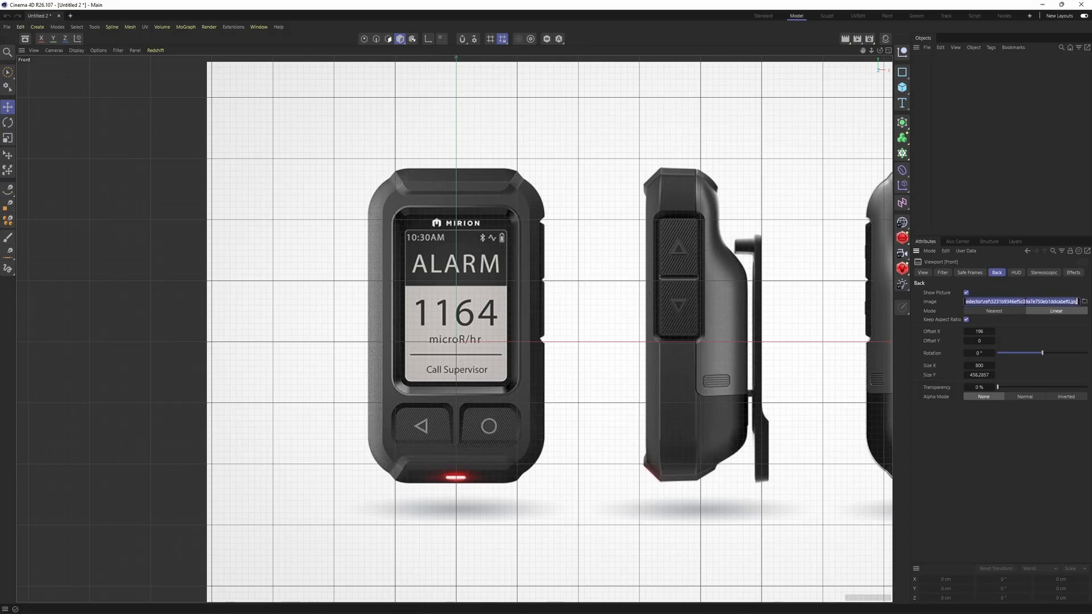
pyautogui.middleClick(492, 366)
pyautogui.middleClick(355, 384)
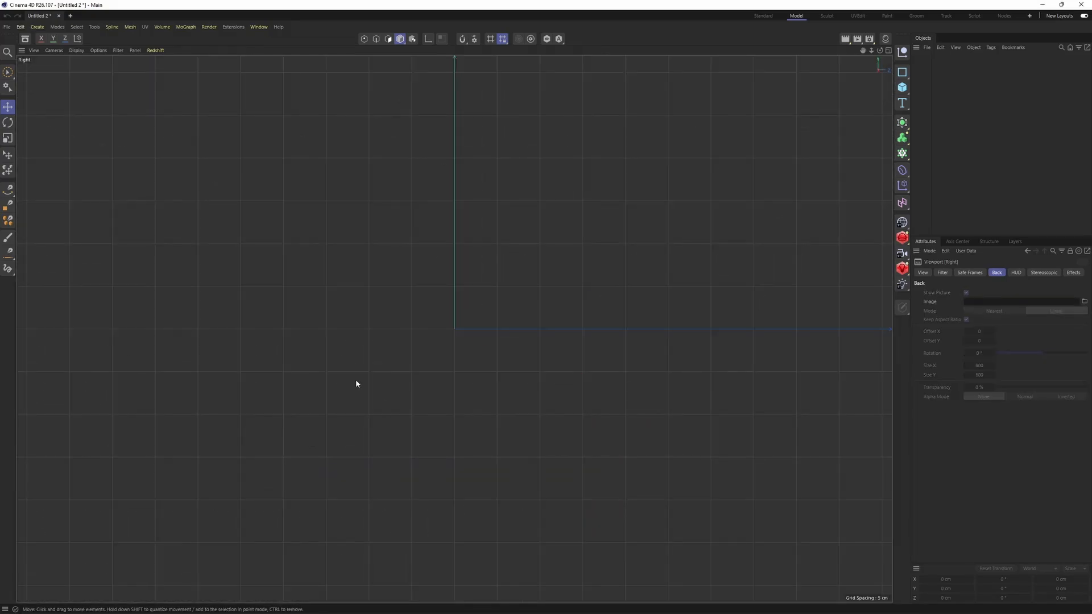
pyautogui.click(1006, 301)
pyautogui.hotkey('ctrl', 'v')
pyautogui.press('Return')
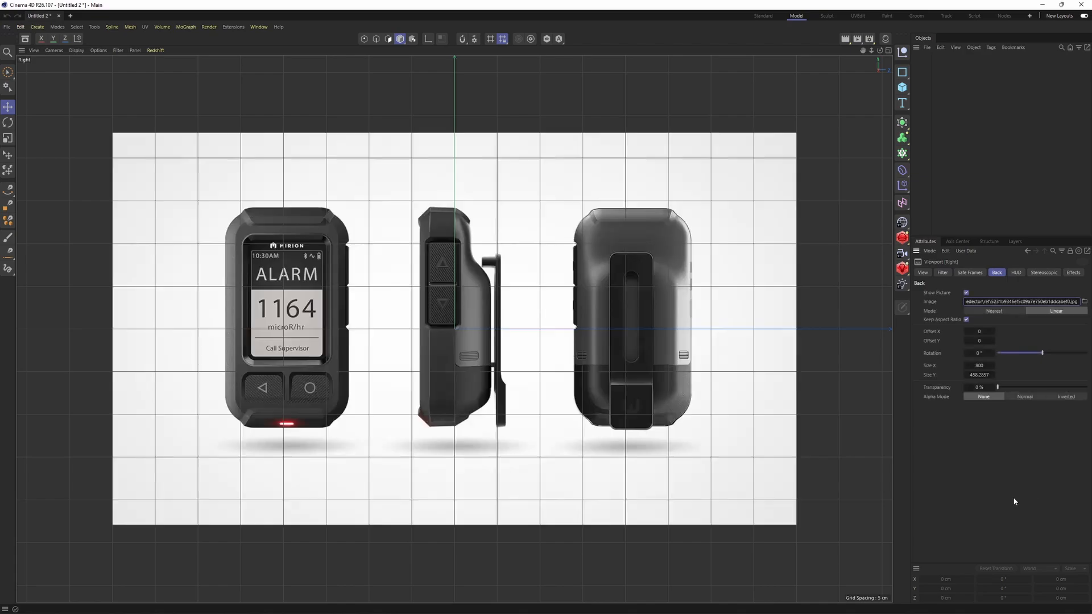
# Step: Set the Right background's Offset X to 14 so the side buttons are centred on the vertical axis
pyautogui.scroll(3, 547, 352)
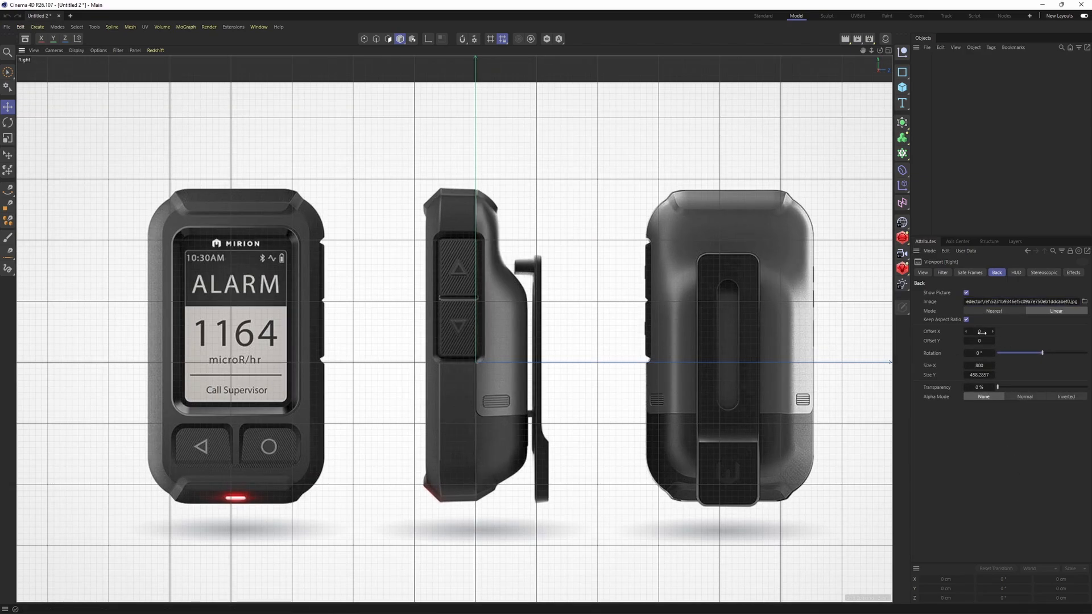
pyautogui.moveTo(981, 333); pyautogui.dragTo(989, 332)
pyautogui.scroll(5, 493, 261)
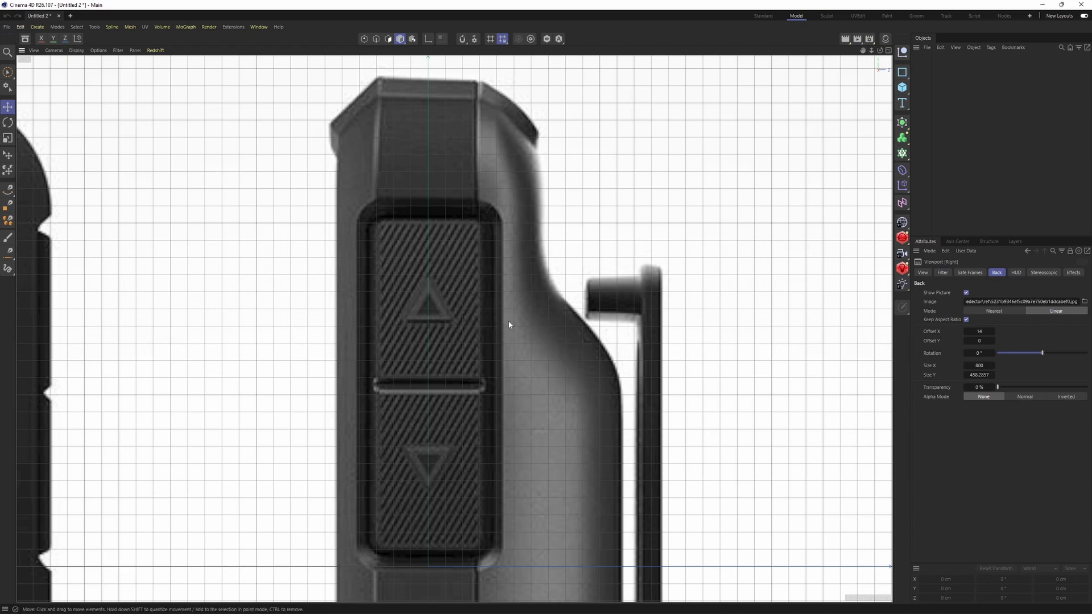
# Step: Set the background picture's transparency to 50% in both the Right and Front views
pyautogui.middleClick(509, 322)
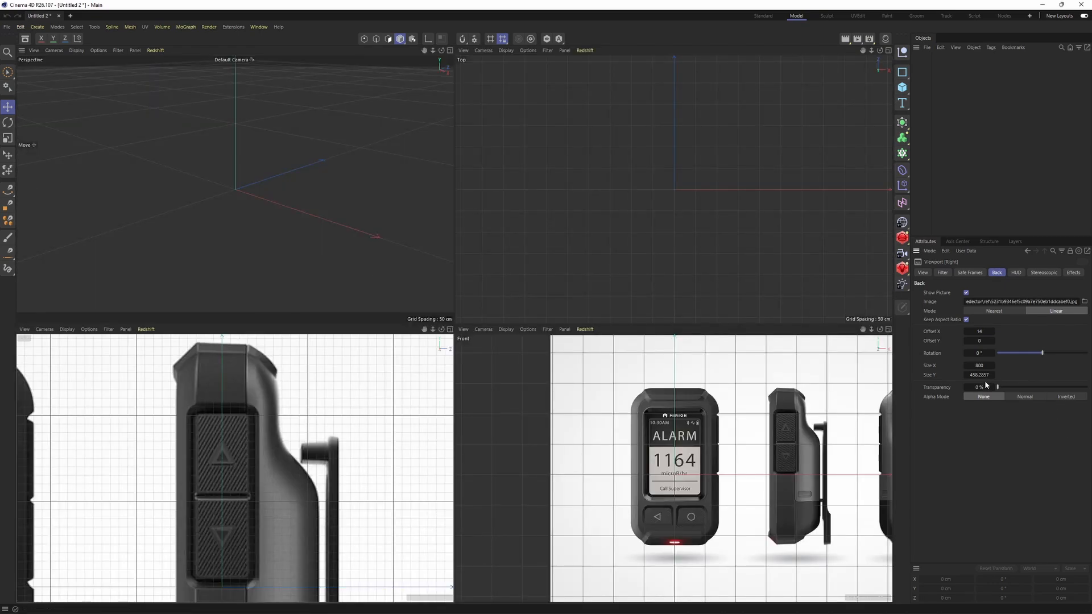
pyautogui.click(804, 358)
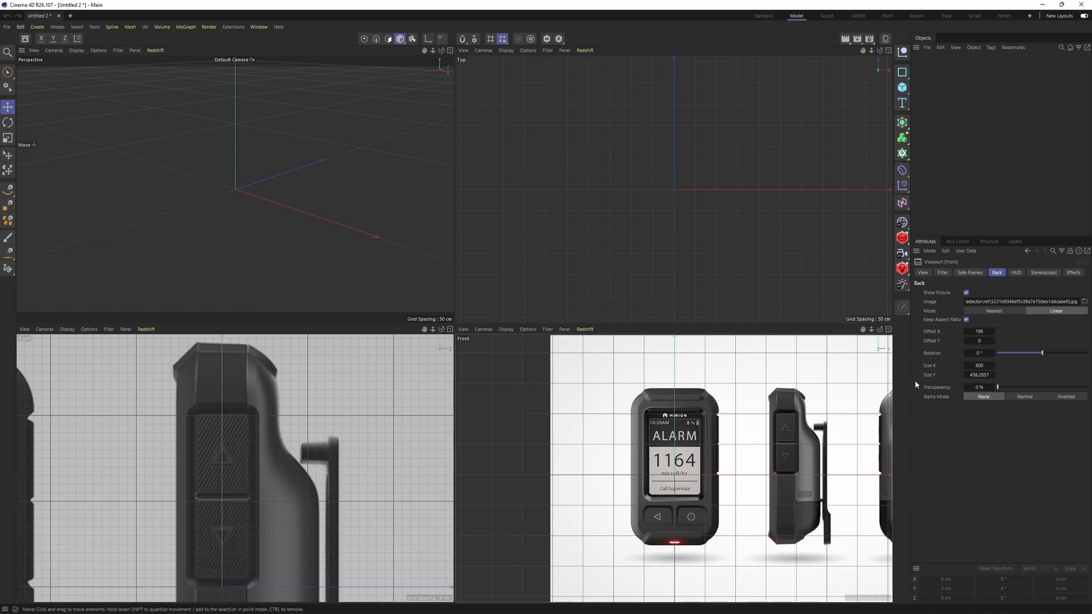
pyautogui.write('50')
pyautogui.press('Return')
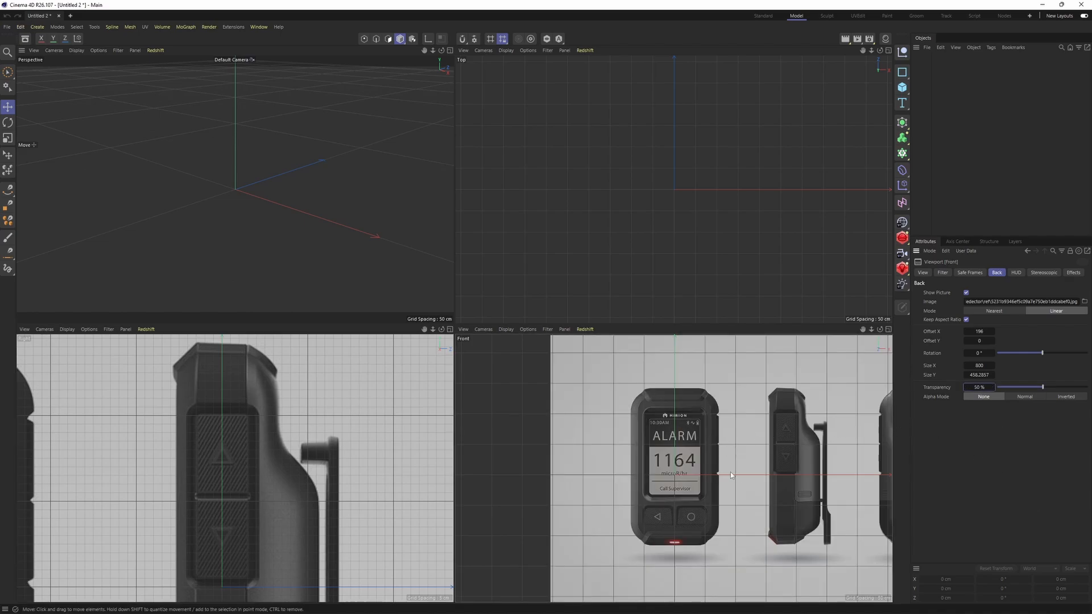
# Step: Add a Cube primitive to the scene in the Perspective view
pyautogui.middleClick(288, 200)
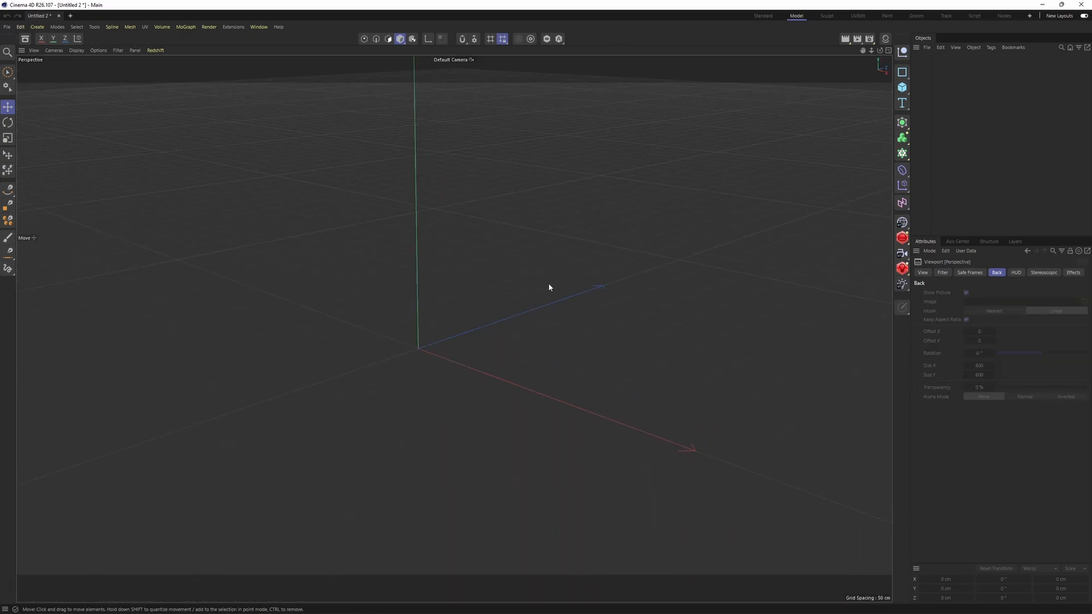
pyautogui.click(902, 87)
pyautogui.click(933, 104)
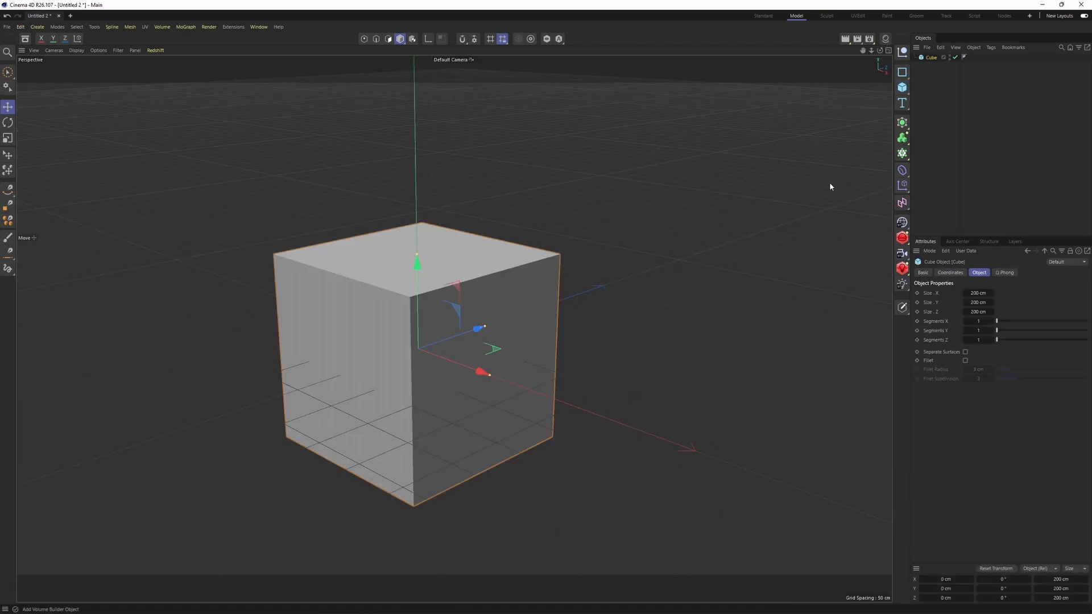
pyautogui.keyDown('alt'); pyautogui.moveTo(468, 307); pyautogui.dragTo(488, 336); pyautogui.keyUp('alt')
# Step: Resize the cube in the Front view to about 145.8 cm wide and 240.5 cm high
pyautogui.middleClick(501, 344)
pyautogui.middleClick(560, 381)
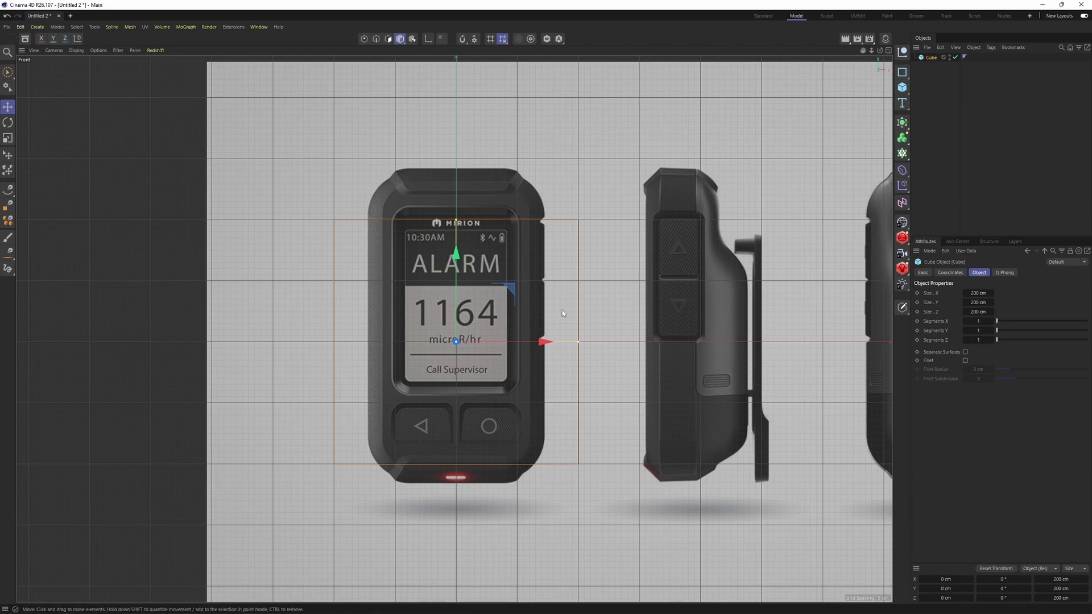
pyautogui.moveTo(579, 341); pyautogui.dragTo(545, 341)
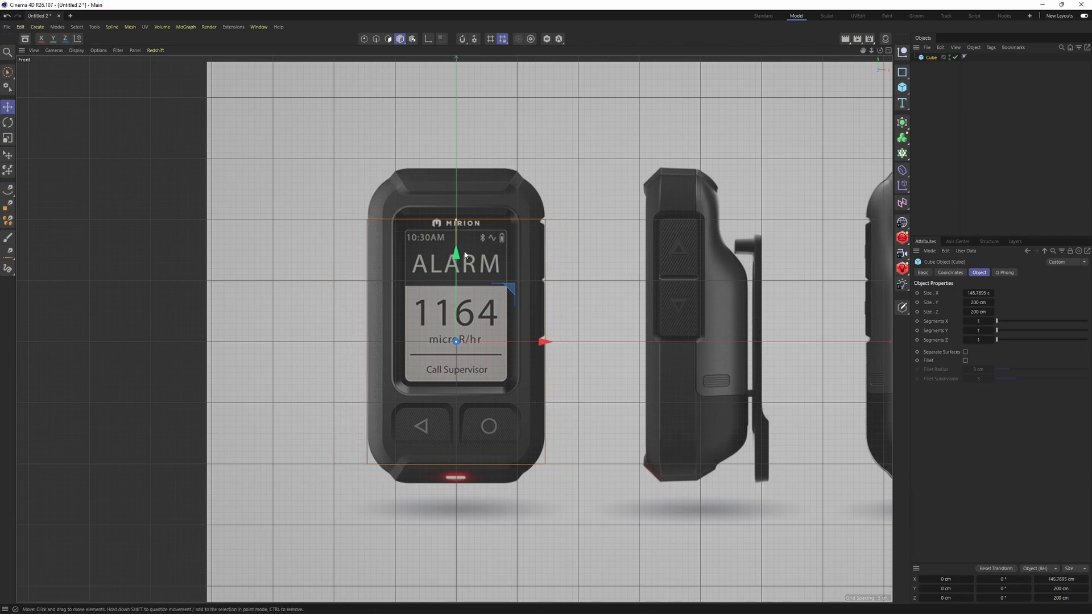
pyautogui.moveTo(456, 221); pyautogui.dragTo(457, 198)
pyautogui.scroll(4, 473, 246)
pyautogui.scroll(-3, 460, 287)
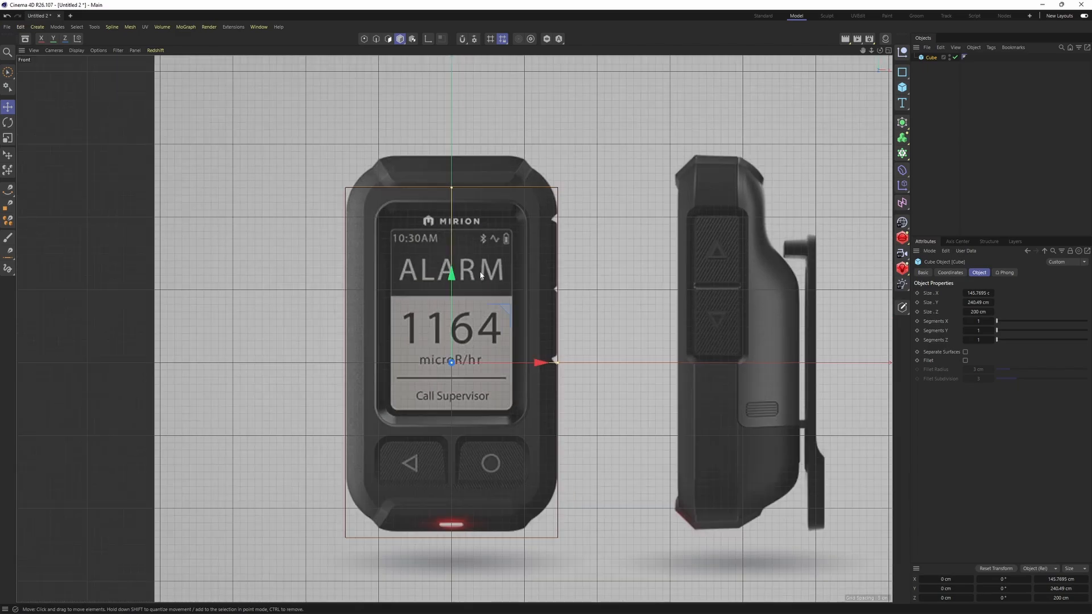
# Step: Set the Front background's Offset Y to -13 and fine-tune the cube's height to about 241 cm
pyautogui.hotkey('shift', 'v')
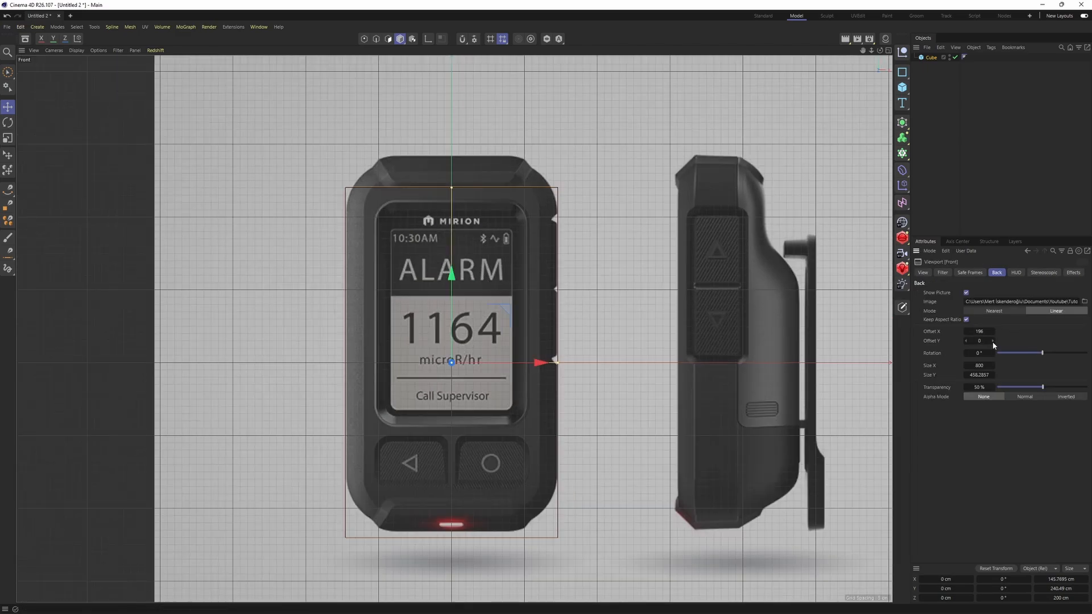
pyautogui.moveTo(993, 345); pyautogui.dragTo(992, 350)
pyautogui.moveTo(449, 192)
pyautogui.mouseDown()
pyautogui.moveTo(452, 177)
pyautogui.moveTo(453, 186)
pyautogui.mouseUp()
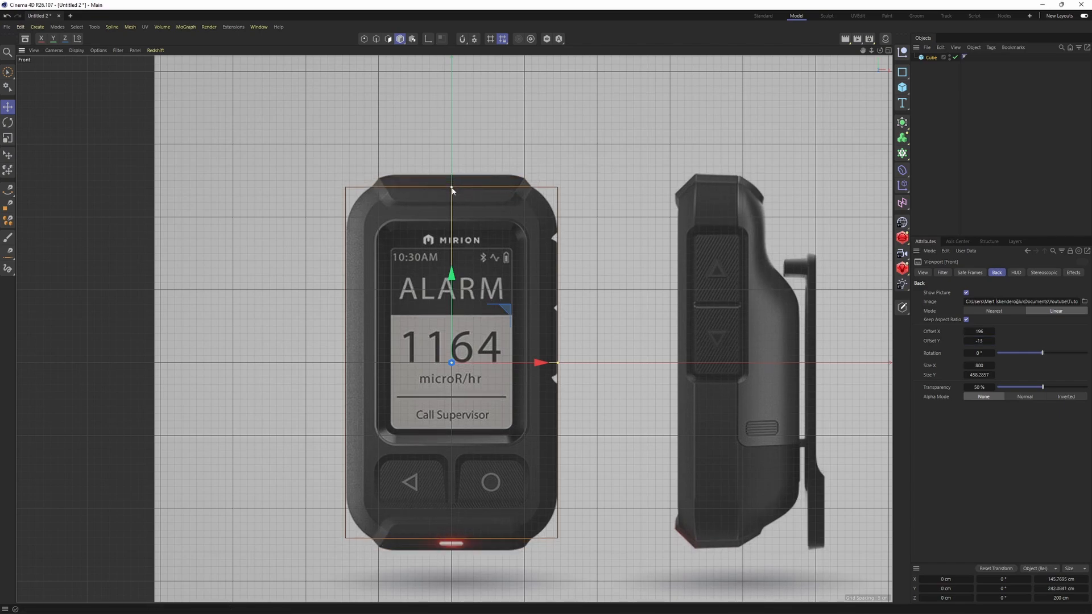
# Step: Apply the Front background's Offset Y of -13 to the Right view's background picture
pyautogui.click(985, 340)
pyautogui.middleClick(574, 364)
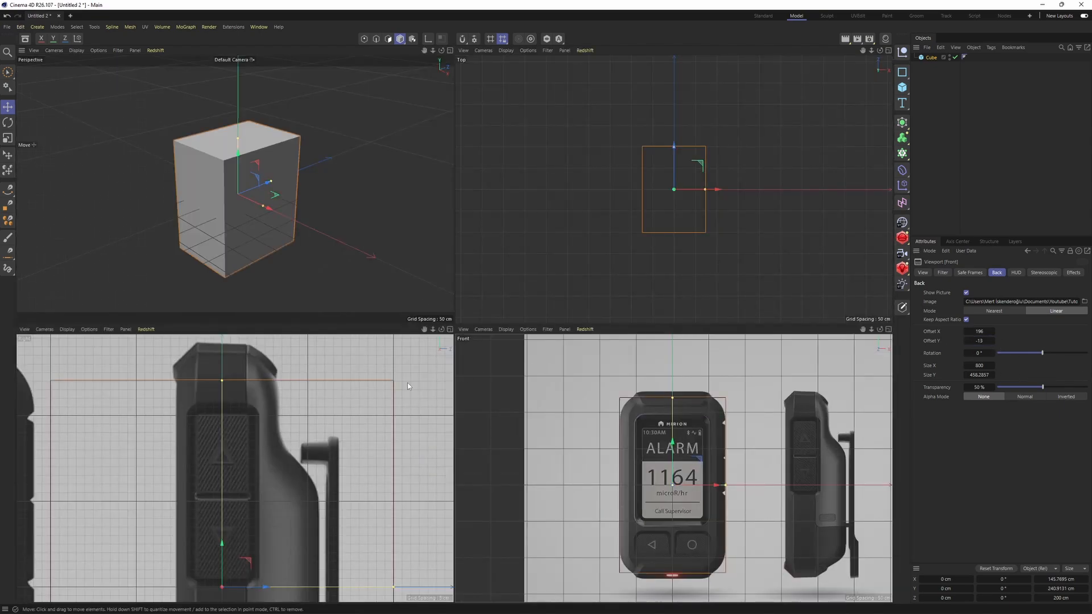
pyautogui.middleClick(445, 403)
pyautogui.click(985, 340)
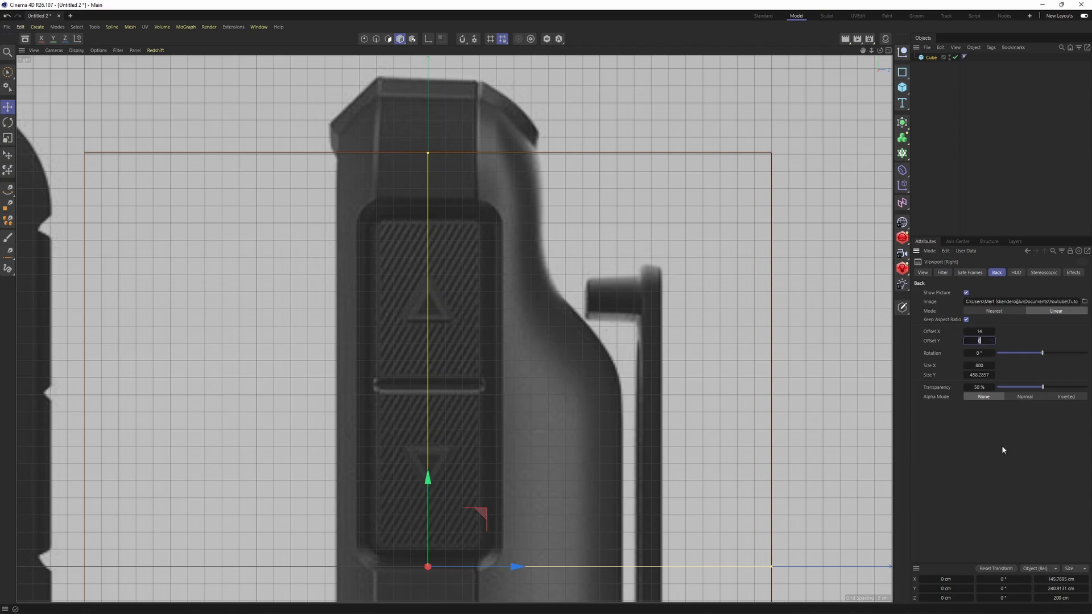
pyautogui.scroll(-6, 838, 398)
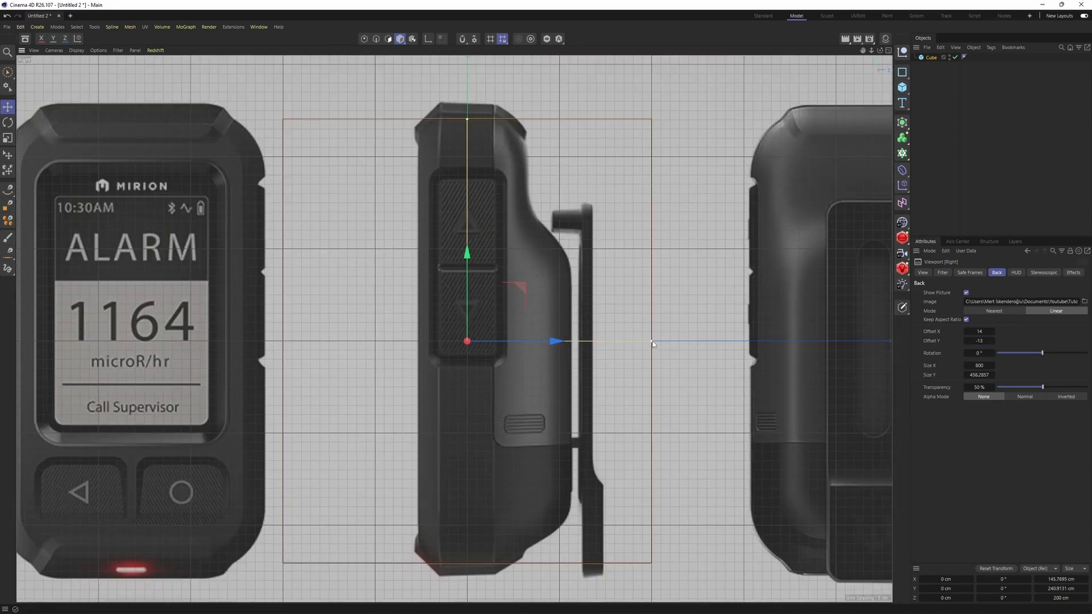
# Step: Reduce the cube's depth to about 28.2 cm along the side profile and adjust its height to about 243.3 cm
pyautogui.moveTo(653, 343); pyautogui.dragTo(494, 364)
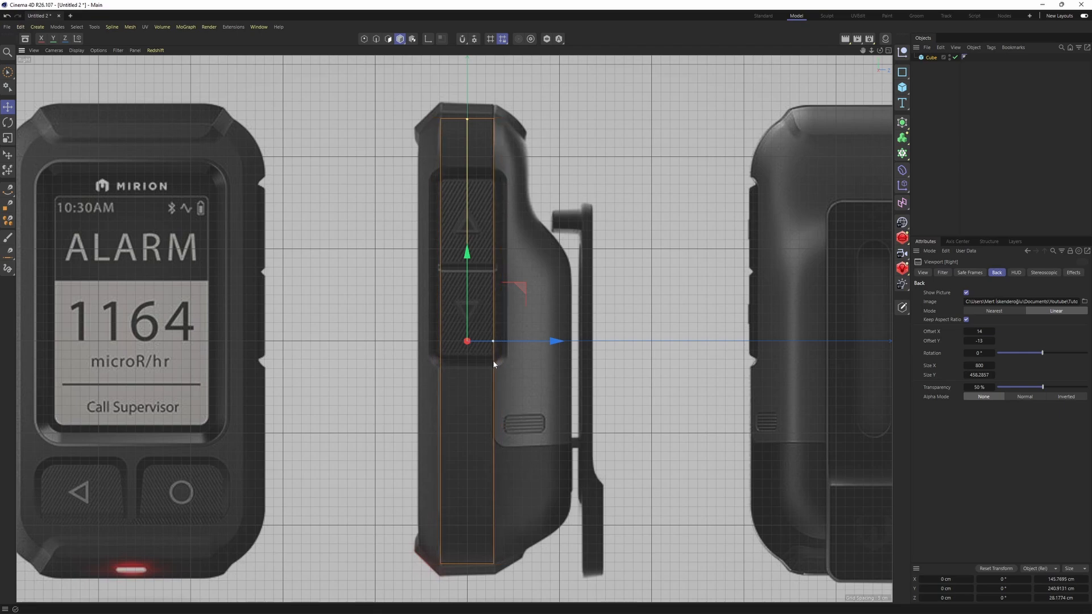
pyautogui.middleClick(494, 365)
pyautogui.middleClick(326, 221)
pyautogui.keyDown('alt'); pyautogui.moveTo(557, 315); pyautogui.dragTo(638, 339); pyautogui.keyUp('alt')
pyautogui.middleClick(715, 449)
pyautogui.middleClick(670, 398)
pyautogui.scroll(3, 670, 398)
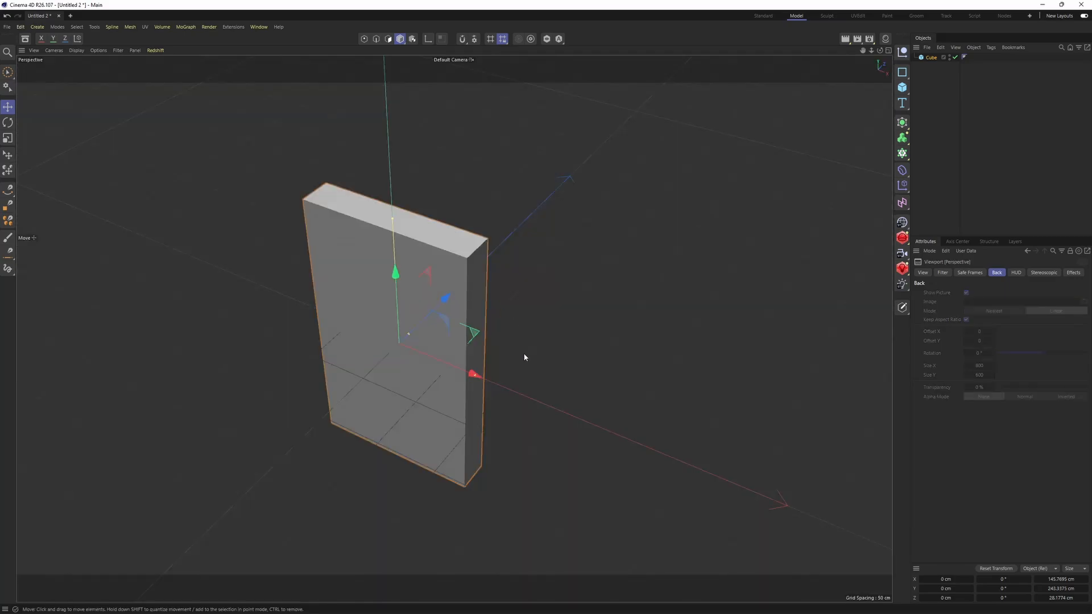
# Step: Examine the reference picture in the Front view, comparing the device's corners and top bevels with its side profile
pyautogui.middleClick(525, 359)
pyautogui.middleClick(612, 427)
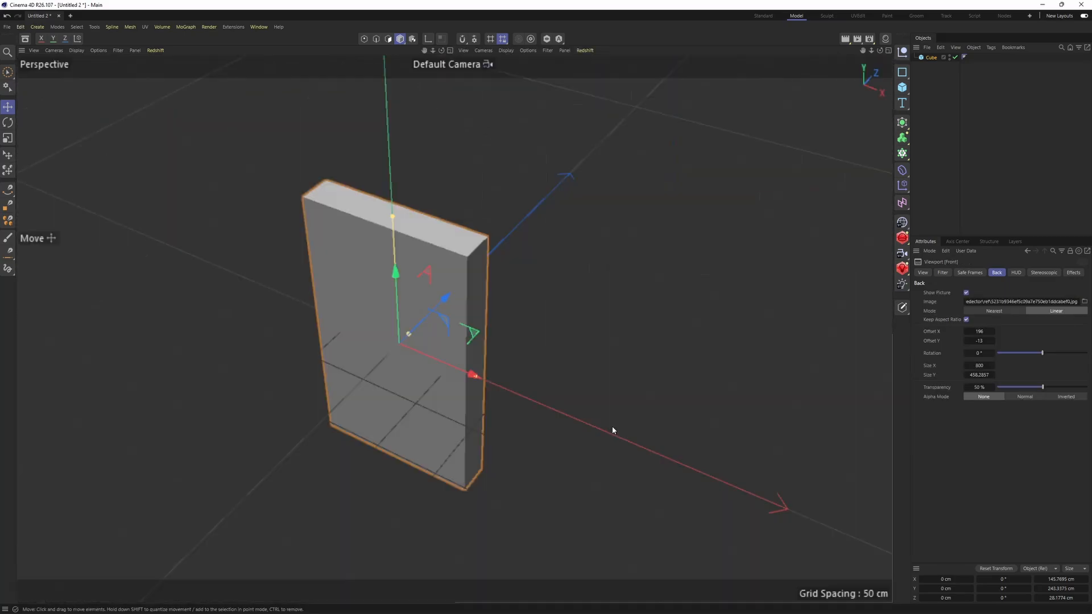
pyautogui.scroll(2, 476, 319)
pyautogui.scroll(-4, 477, 310)
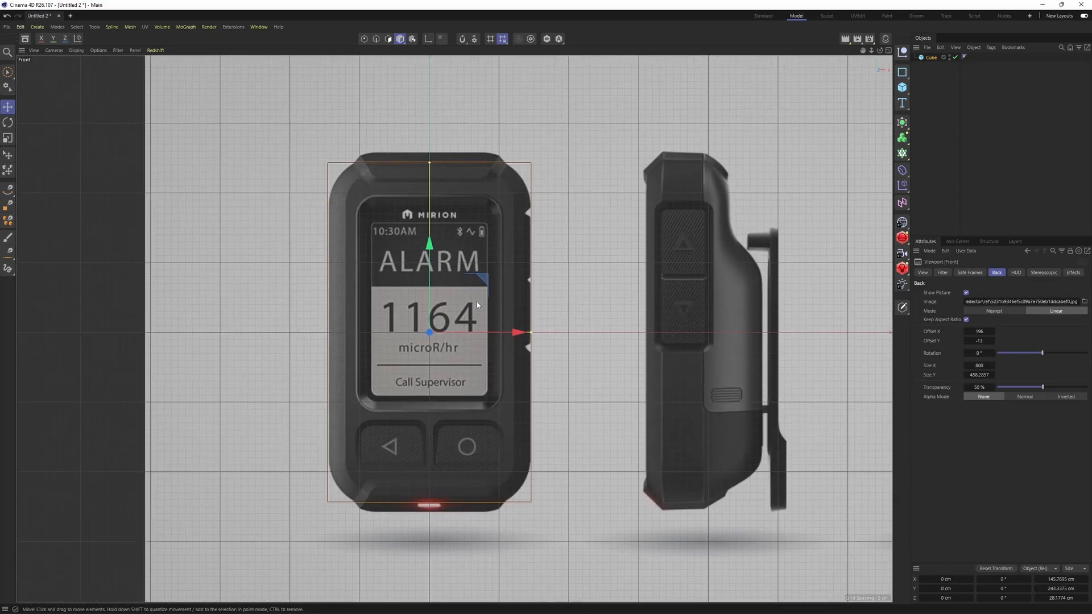
pyautogui.keyDown('alt'); pyautogui.moveTo(675, 312); pyautogui.dragTo(575, 300, button='middle'); pyautogui.keyUp('alt')
pyautogui.scroll(1, 445, 160)
pyautogui.keyDown('alt'); pyautogui.moveTo(368, 192); pyautogui.dragTo(398, 158, button='middle'); pyautogui.keyUp('alt')
pyautogui.scroll(2, 406, 137)
pyautogui.keyDown('alt'); pyautogui.moveTo(407, 196); pyautogui.dragTo(432, 181, button='middle'); pyautogui.keyUp('alt')
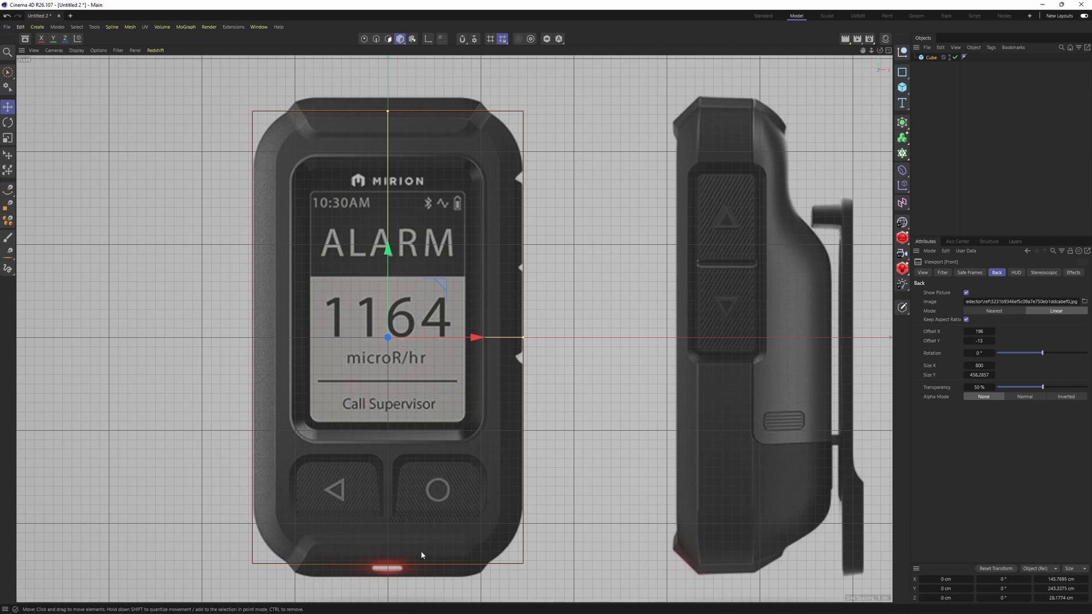
pyautogui.keyDown('alt'); pyautogui.moveTo(714, 239); pyautogui.dragTo(512, 227, button='middle'); pyautogui.keyUp('alt')
pyautogui.scroll(3, 479, 122)
pyautogui.keyDown('alt'); pyautogui.moveTo(530, 128); pyautogui.dragTo(502, 184, button='middle'); pyautogui.keyUp('alt')
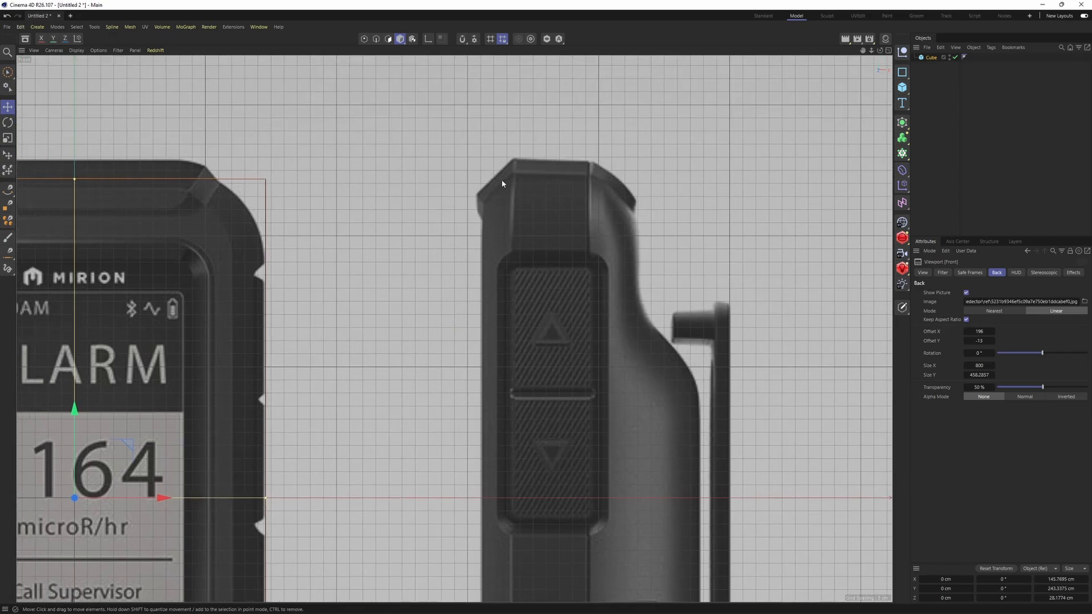
pyautogui.scroll(-3, 618, 183)
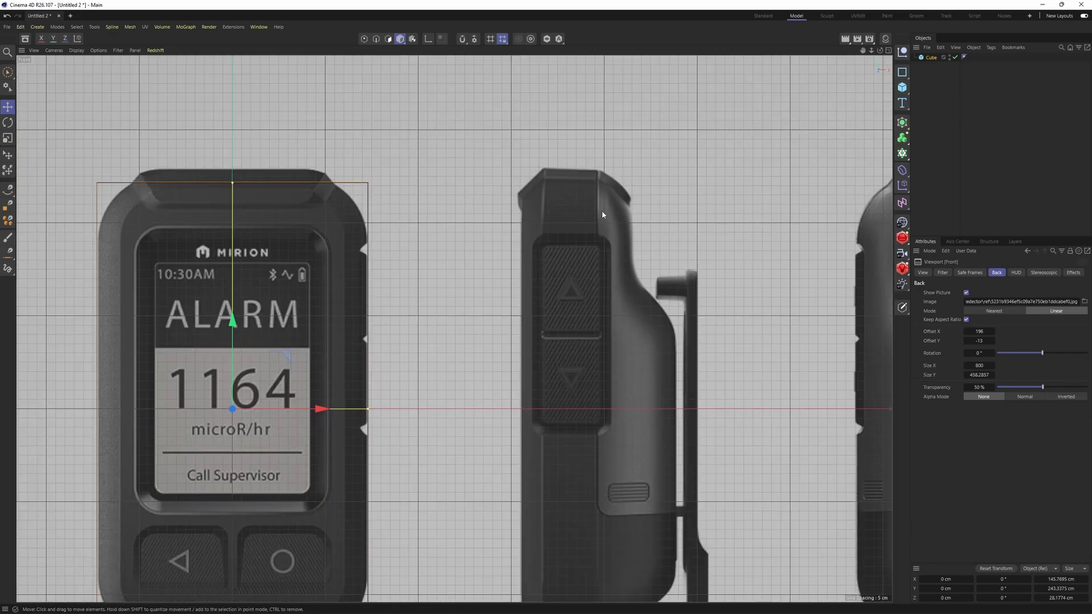
pyautogui.keyDown('alt'); pyautogui.moveTo(605, 212); pyautogui.dragTo(618, 172, button='middle'); pyautogui.keyUp('alt')
pyautogui.keyDown('alt'); pyautogui.moveTo(472, 267); pyautogui.dragTo(534, 245, button='middle'); pyautogui.keyUp('alt')
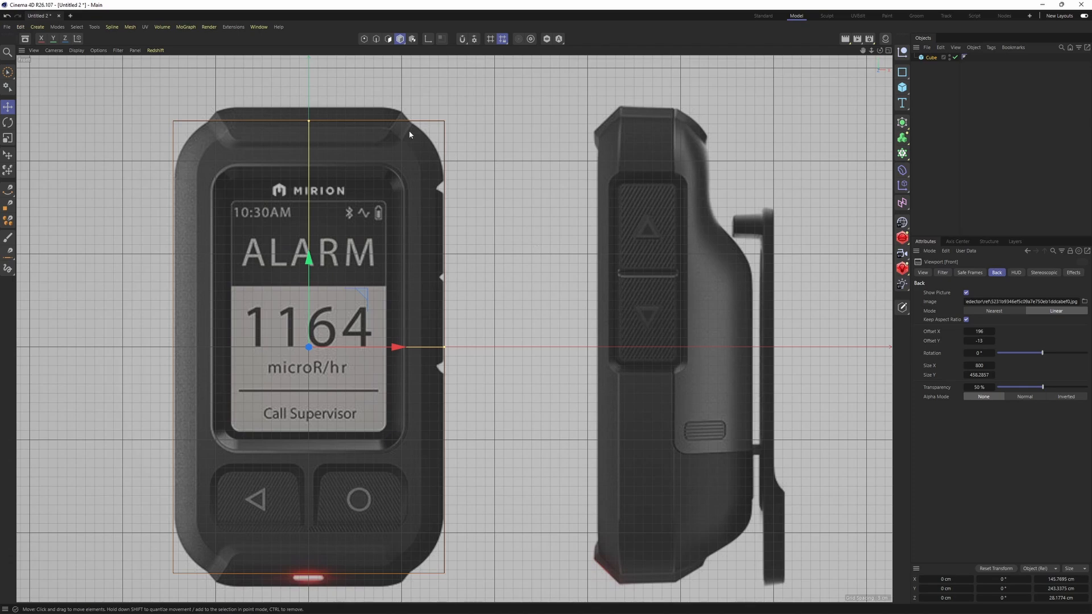
# Step: Examine the reference device's upper and lower corners against the cube's outline in the Front view
pyautogui.keyDown('alt'); pyautogui.moveTo(397, 136); pyautogui.dragTo(417, 142, button='middle'); pyautogui.keyUp('alt')
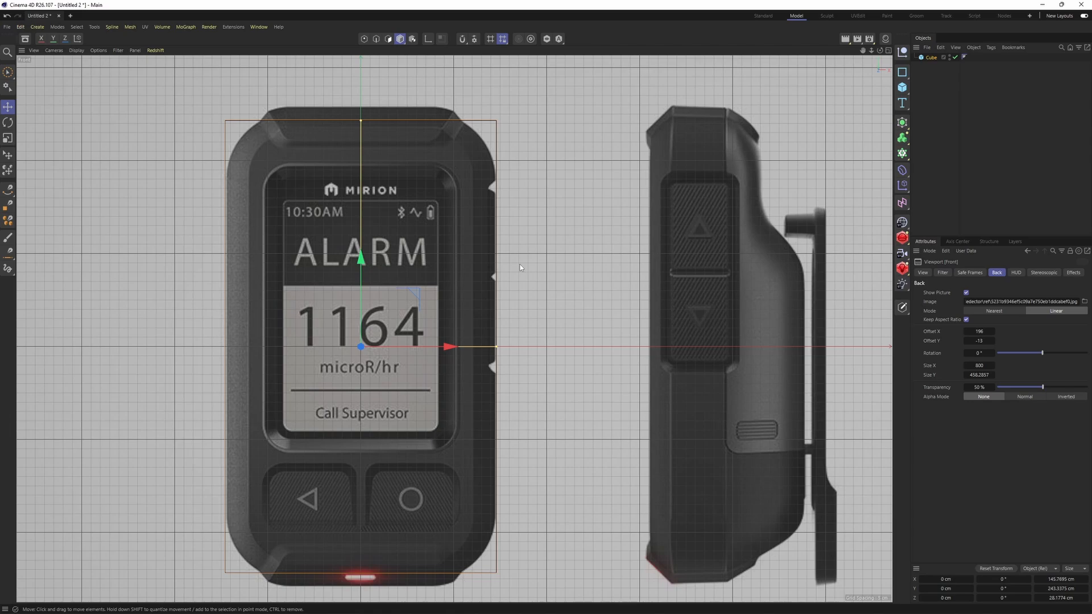
pyautogui.keyDown('alt'); pyautogui.moveTo(482, 364); pyautogui.dragTo(480, 319, button='middle'); pyautogui.keyUp('alt')
pyautogui.scroll(3, 384, 455)
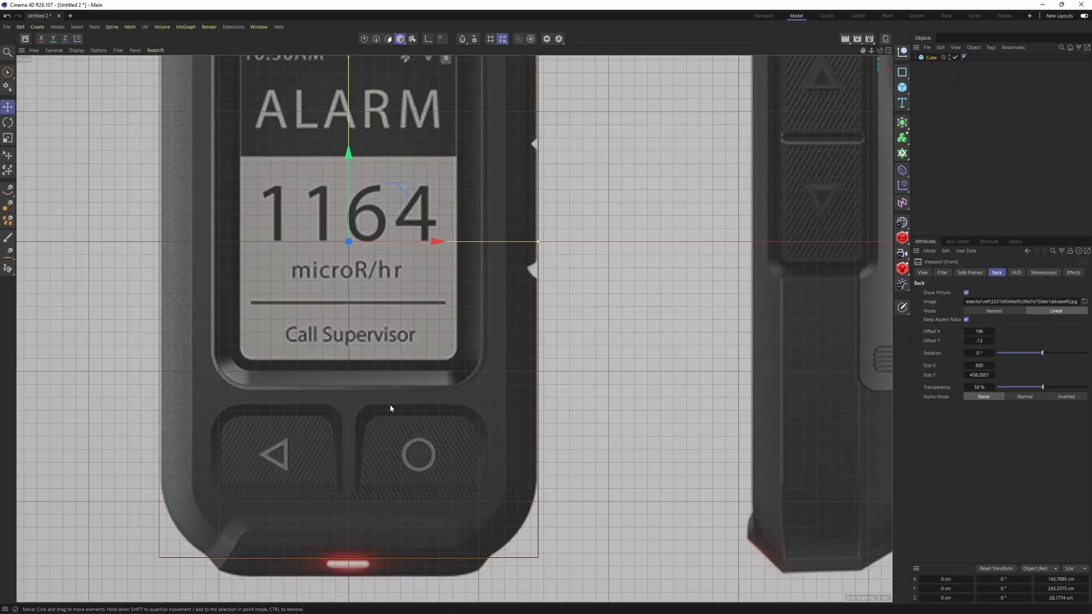
pyautogui.scroll(-4, 362, 421)
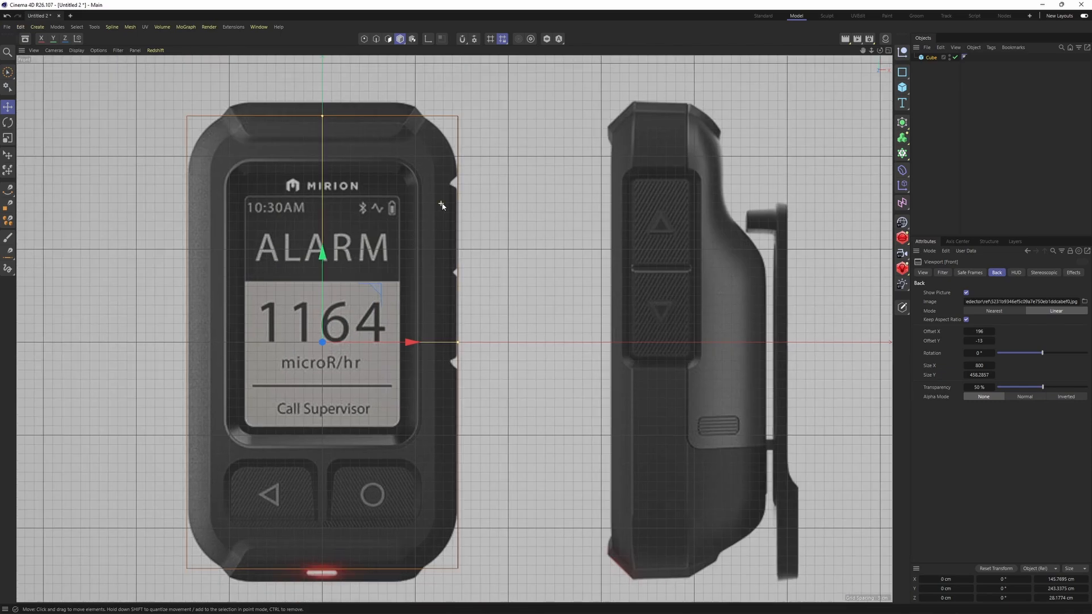
pyautogui.scroll(5, 453, 179)
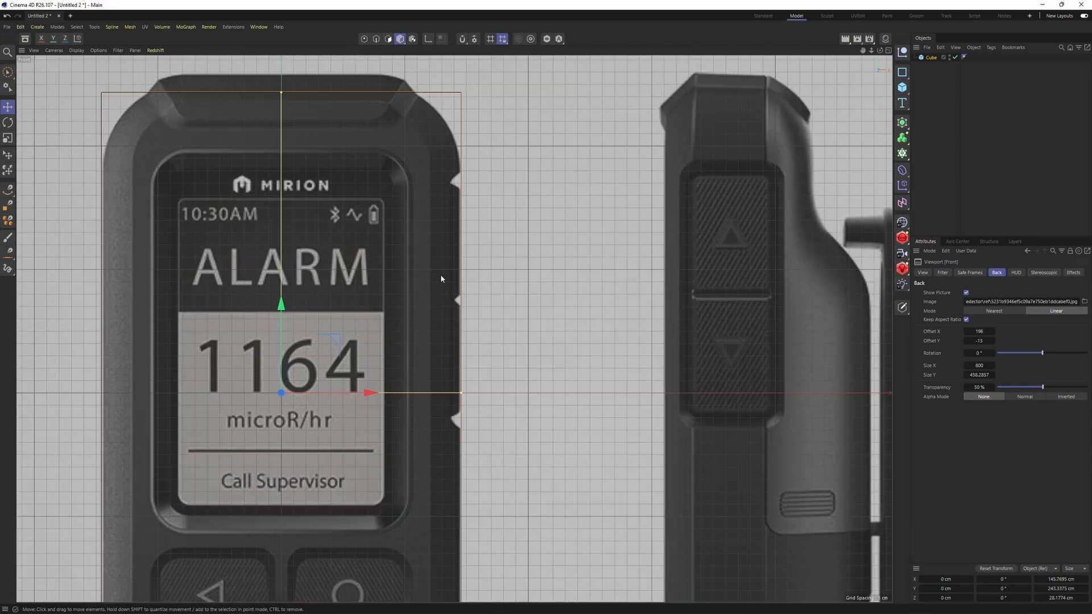
pyautogui.scroll(1, 454, 174)
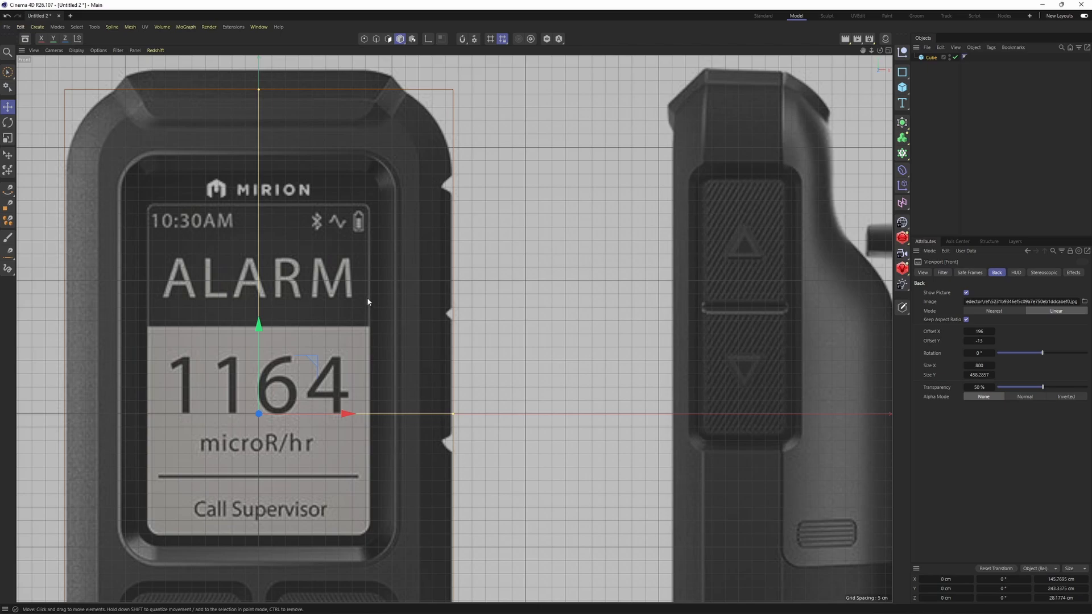
# Step: In the Perspective view, set the cube's Segments X, Y and Z to 2 each
pyautogui.press('F1')
pyautogui.keyDown('alt'); pyautogui.moveTo(367, 298); pyautogui.dragTo(494, 293); pyautogui.keyUp('alt')
pyautogui.scroll(1, 488, 268)
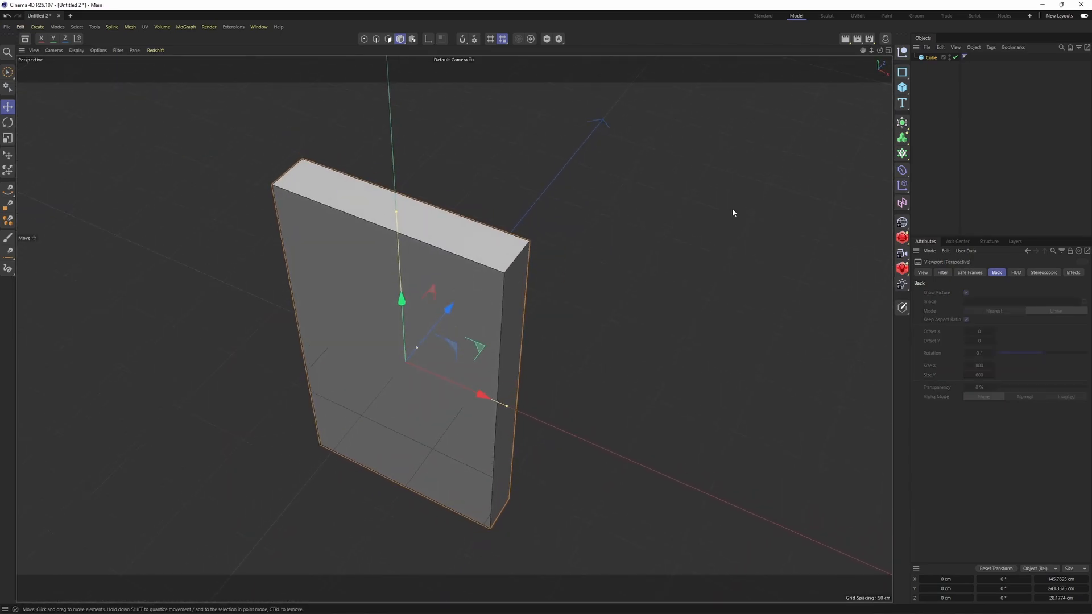
pyautogui.click(931, 58)
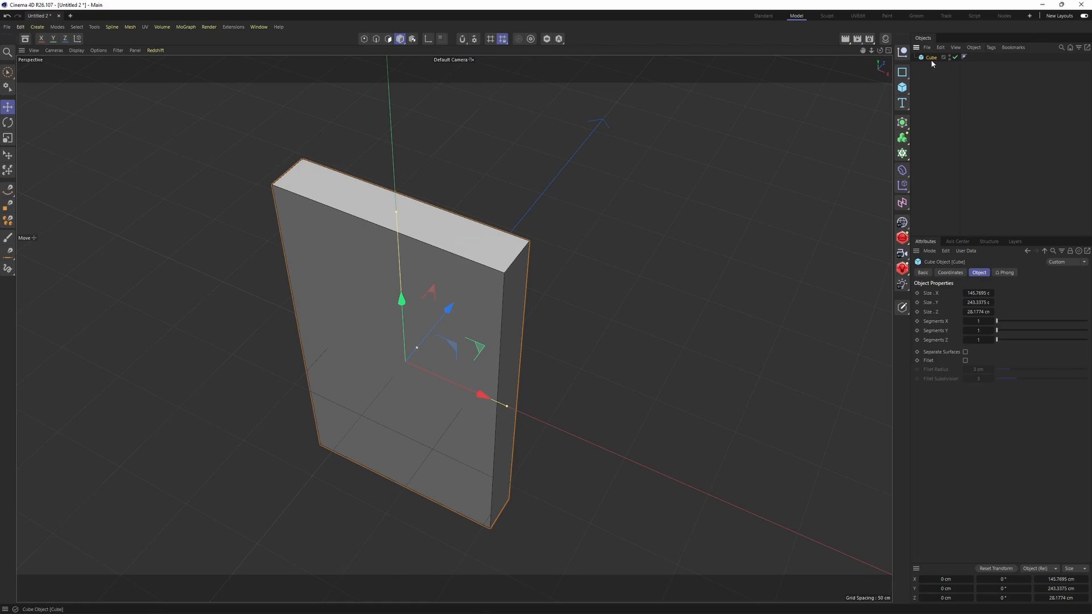
pyautogui.keyDown('alt'); pyautogui.moveTo(620, 283); pyautogui.dragTo(663, 285, button='middle'); pyautogui.keyUp('alt')
pyautogui.scroll(1, 663, 286)
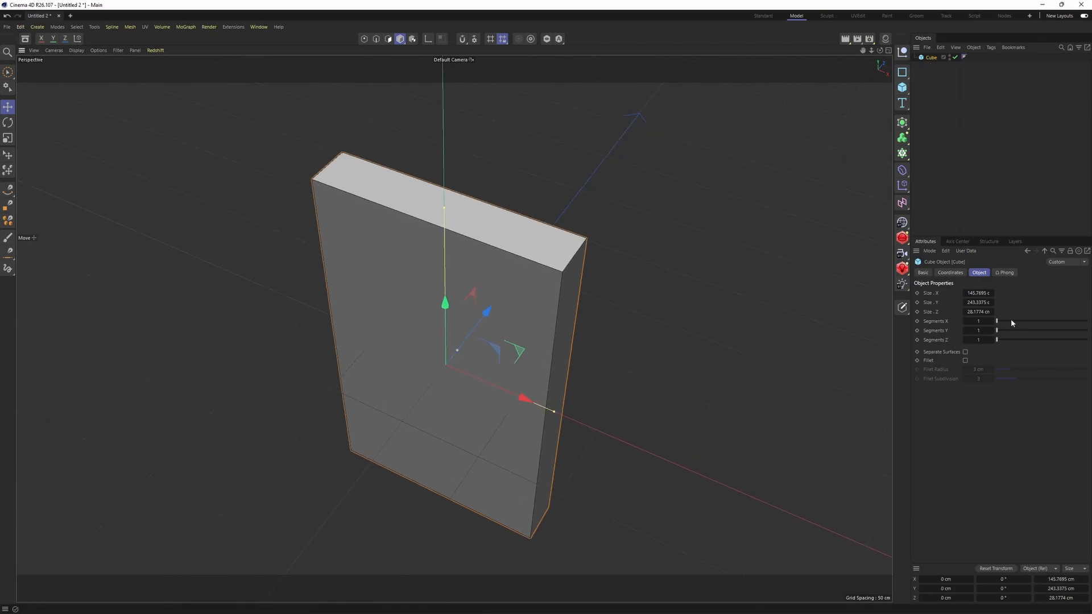
pyautogui.click(77, 50)
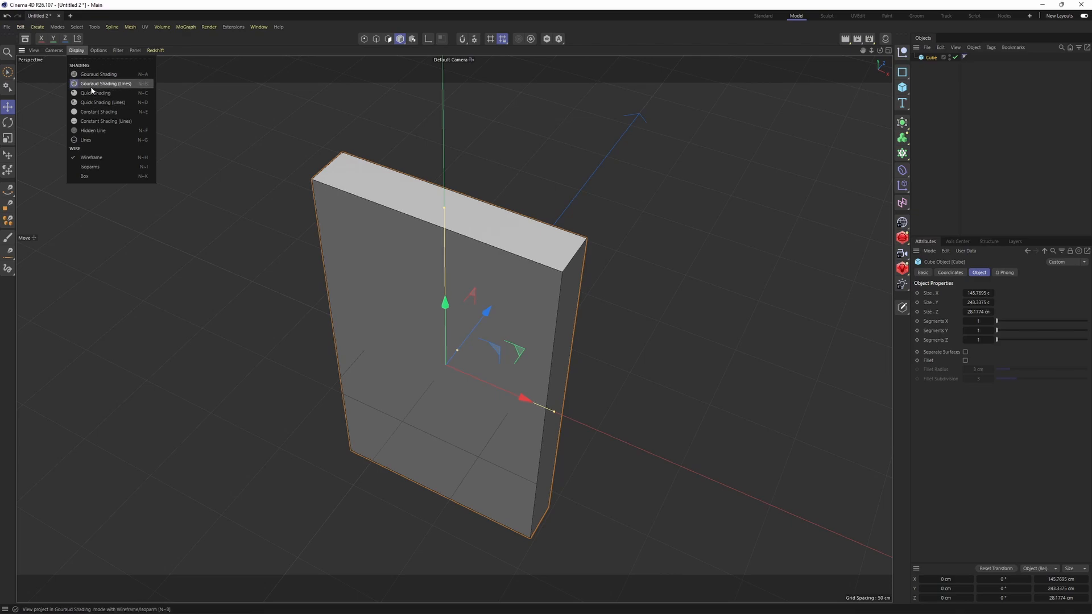
pyautogui.click(989, 430)
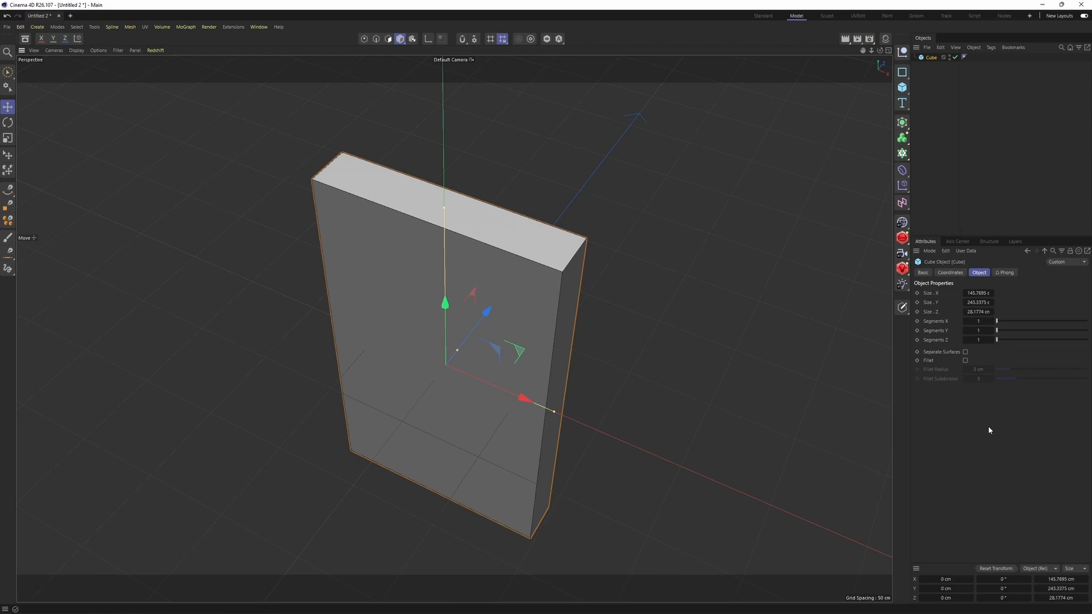
pyautogui.click(992, 321)
pyautogui.scroll(3, 663, 273)
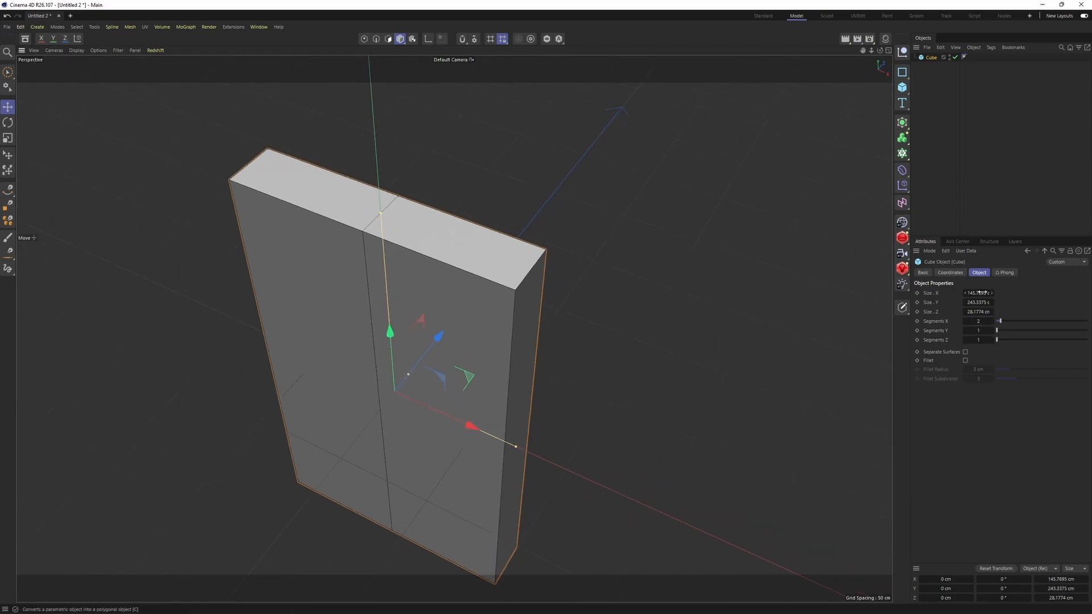
pyautogui.click(992, 332)
pyautogui.click(991, 340)
# Step: Convert the cube into an editable polygon object and switch to polygon mode
pyautogui.moveTo(538, 284)
pyautogui.keyDown('alt'); pyautogui.mouseDown(button='middle')
pyautogui.moveTo(550, 235)
pyautogui.moveTo(544, 270)
pyautogui.mouseUp(button='middle'); pyautogui.keyUp('alt')
pyautogui.click(922, 56)
pyautogui.press('c')
pyautogui.press('Return')
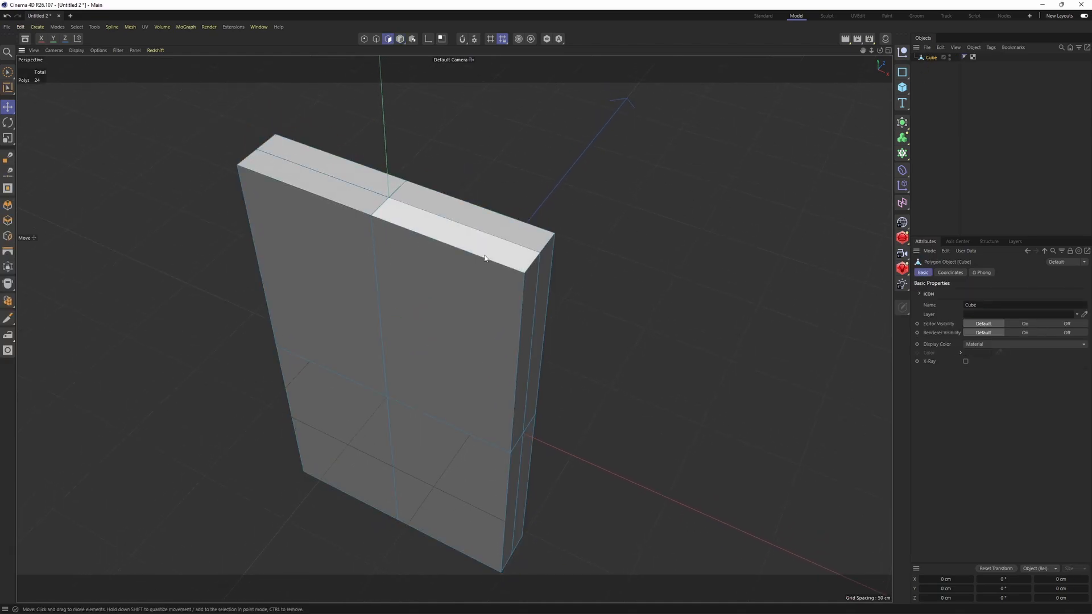
# Step: Select the three outer polygons of the cube's upper-right front section, invert the selection and delete all other polygons
pyautogui.click(484, 258)
pyautogui.keyDown('shift'); pyautogui.click(499, 291); pyautogui.keyUp('shift')
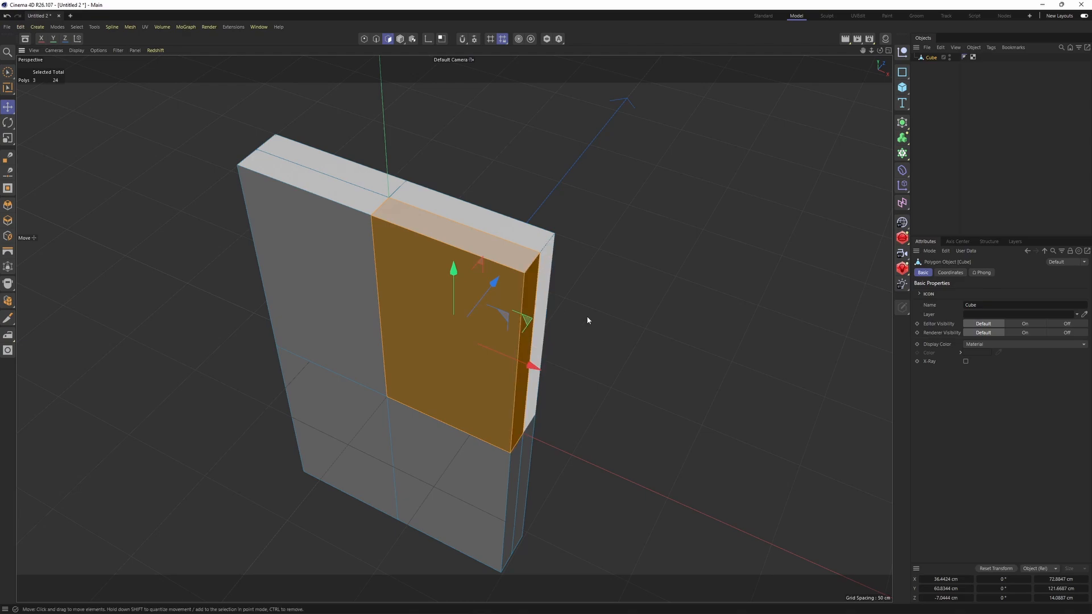
pyautogui.press('u')
pyautogui.press('i')
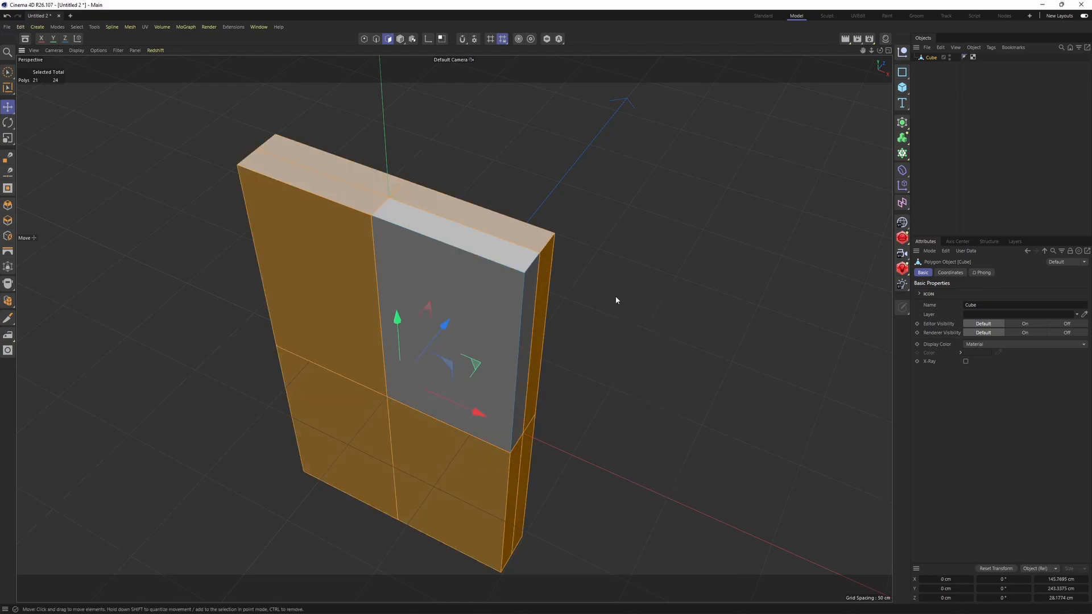
pyautogui.press('Delete')
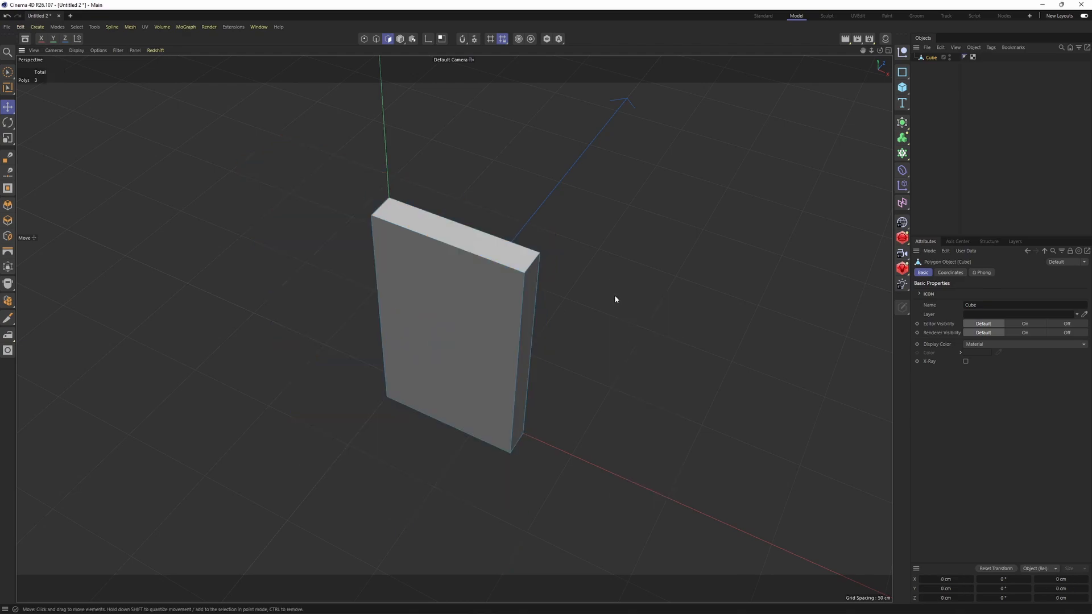
pyautogui.keyDown('alt'); pyautogui.moveTo(614, 294); pyautogui.dragTo(535, 306); pyautogui.keyUp('alt')
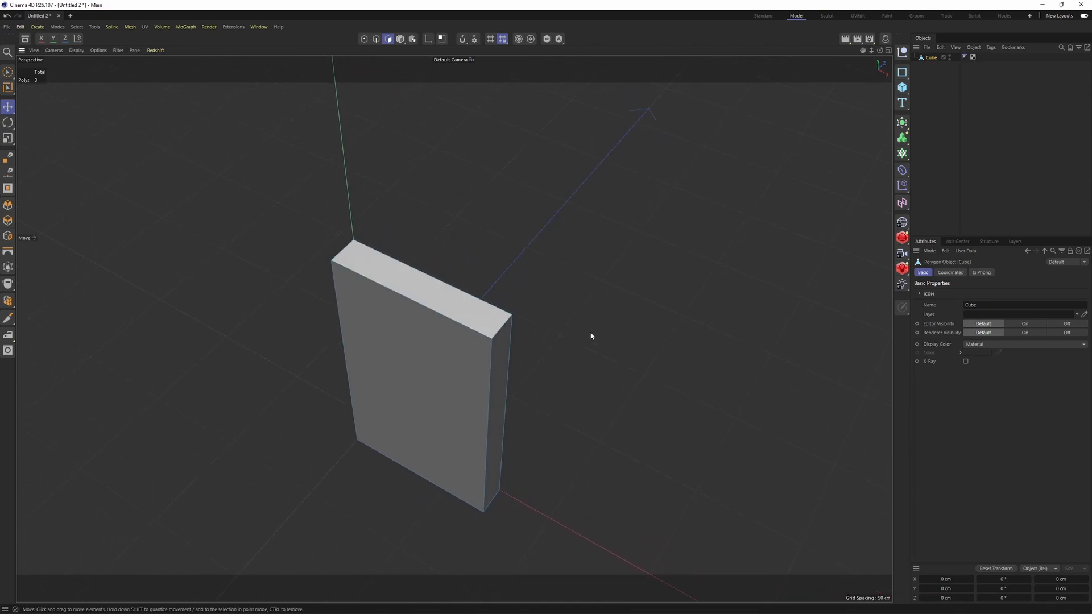
pyautogui.click(76, 27)
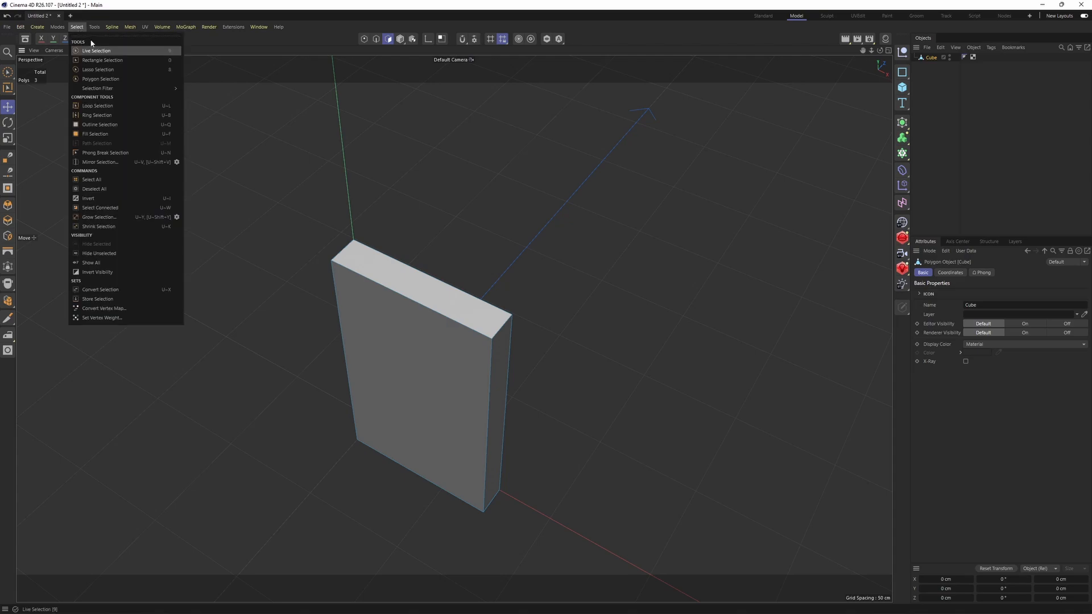
pyautogui.click(113, 45)
pyautogui.moveTo(114, 26); pyautogui.dragTo(234, 144)
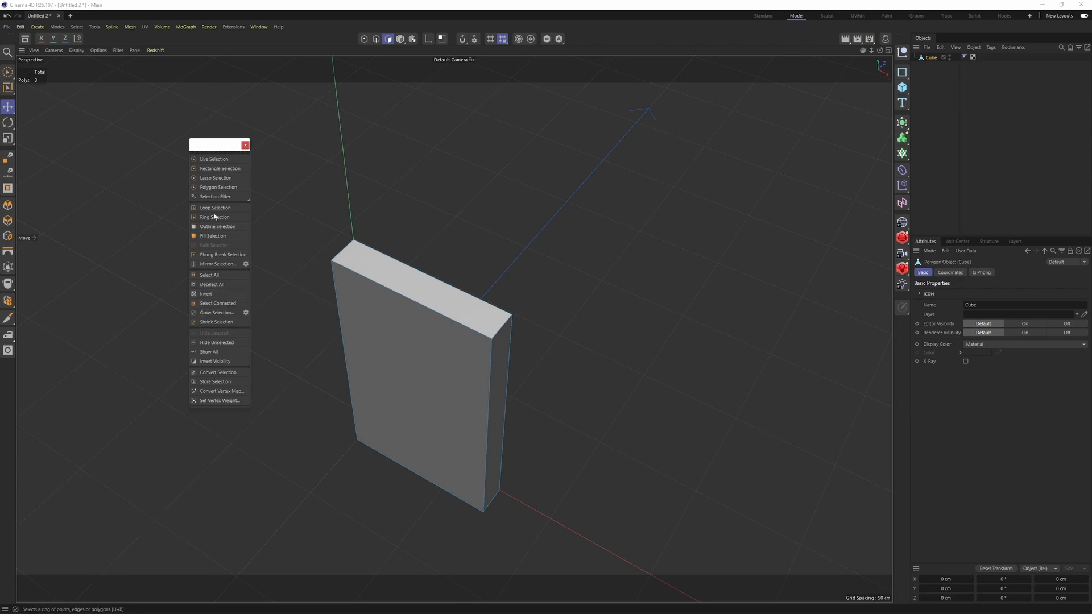
pyautogui.click(245, 144)
# Step: Return to model mode and place the remaining cube section under a Symmetry object mirroring across the ZY plane
pyautogui.scroll(3, 445, 239)
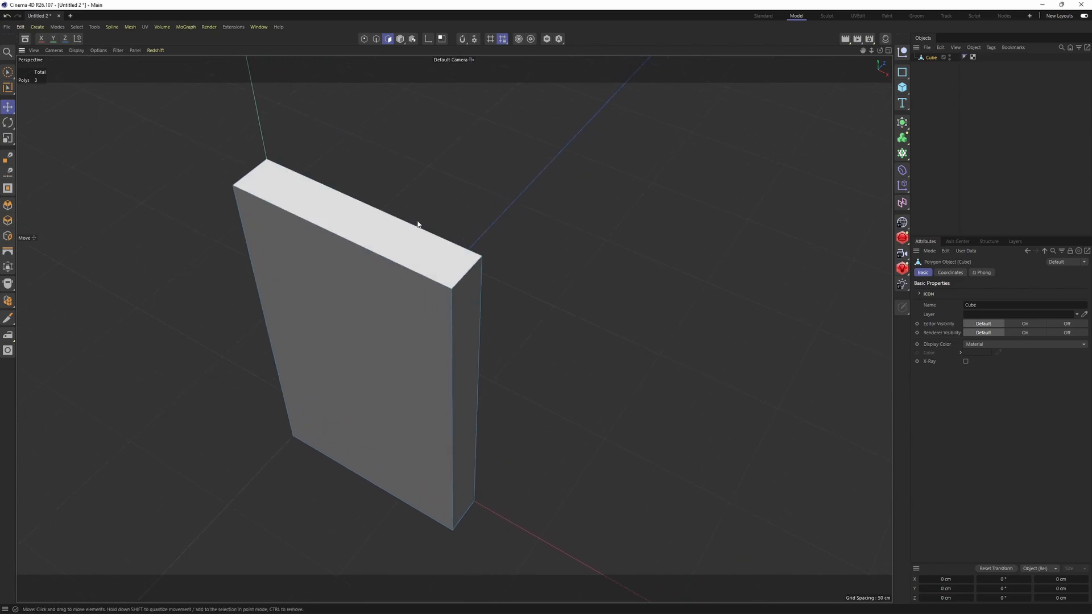
pyautogui.scroll(-2, 444, 233)
pyautogui.press('Return')
pyautogui.scroll(-1, 458, 245)
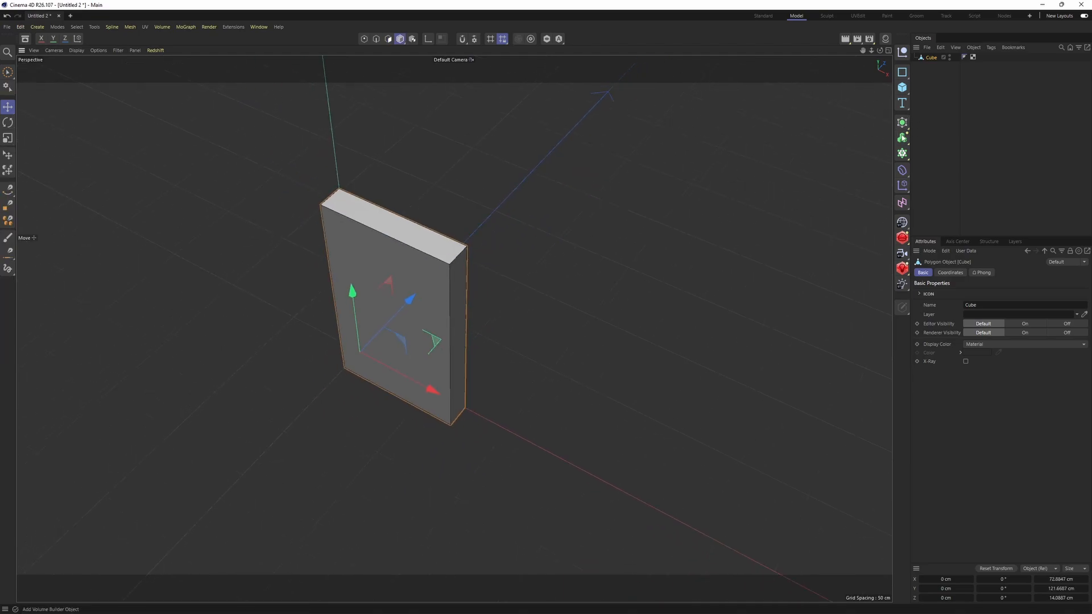
pyautogui.click(902, 122)
pyautogui.click(939, 220)
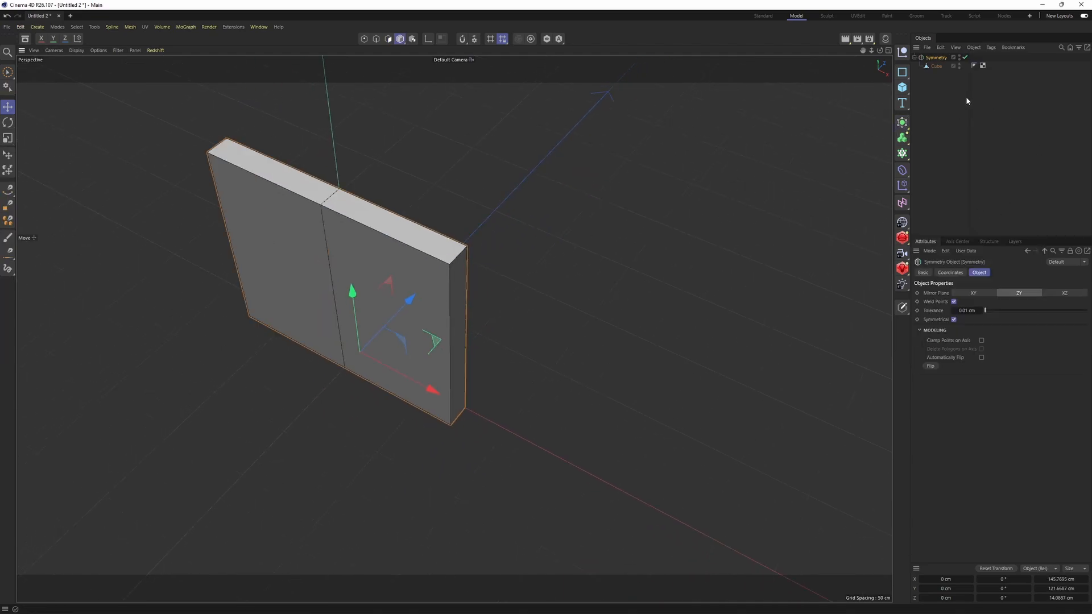
# Step: Wrap the Symmetry setup in two more parent Symmetry objects, one with mirror plane XY and one with XZ
pyautogui.click(903, 123)
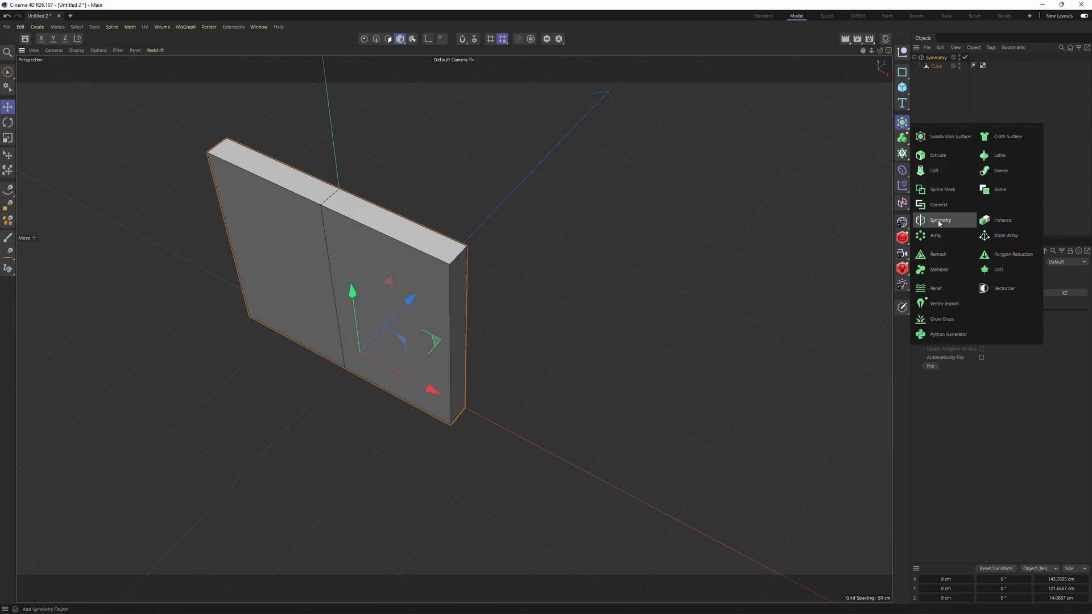
pyautogui.click(939, 220)
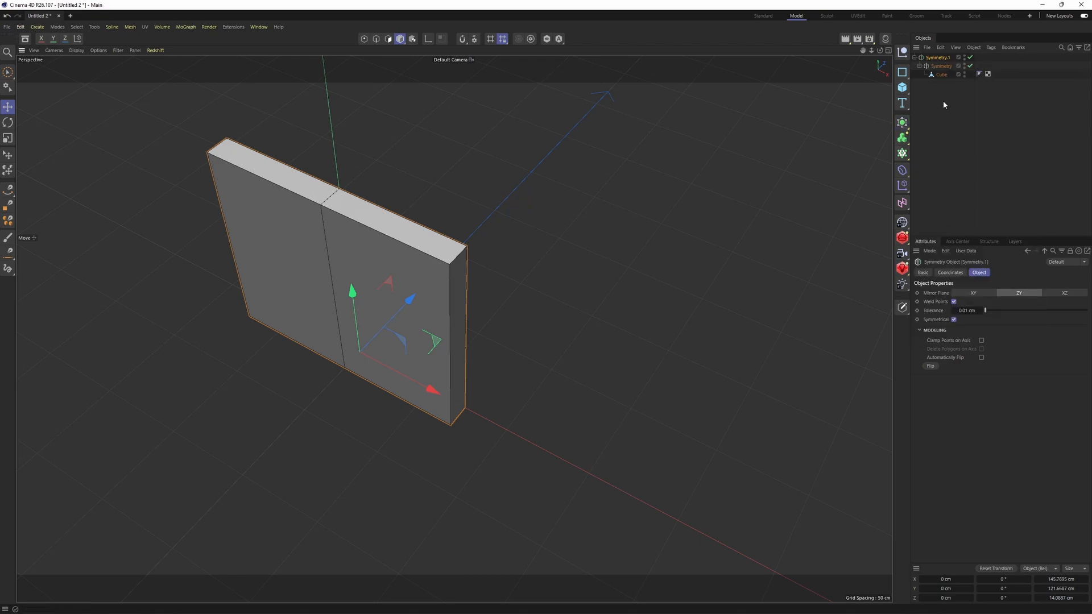
pyautogui.click(978, 293)
pyautogui.click(907, 127)
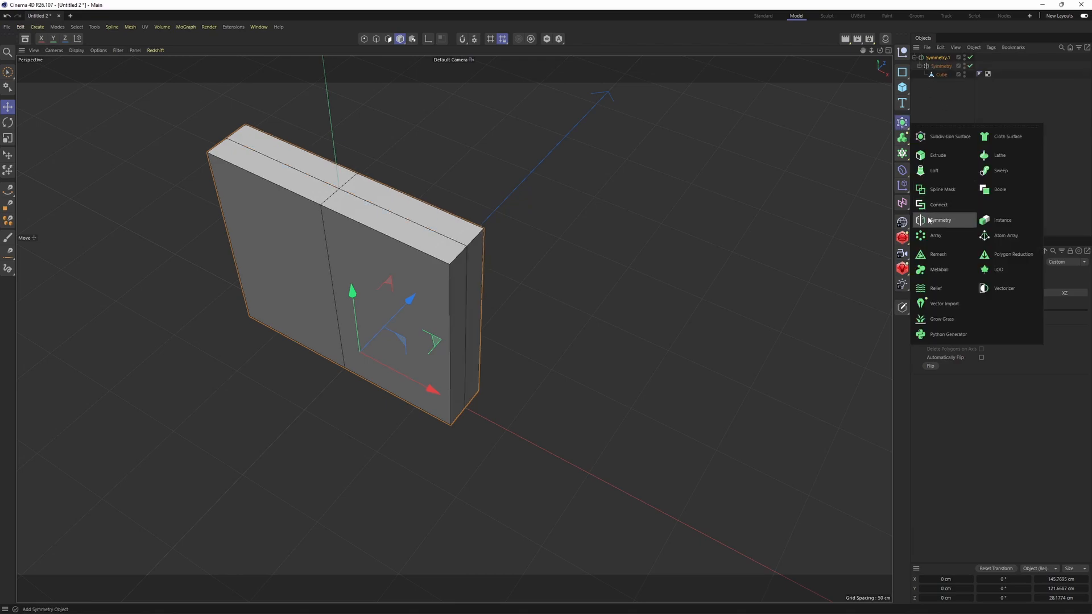
pyautogui.keyDown('alt'); pyautogui.click(949, 219); pyautogui.keyUp('alt')
pyautogui.click(1073, 293)
pyautogui.keyDown('alt'); pyautogui.moveTo(605, 296); pyautogui.dragTo(585, 283); pyautogui.keyUp('alt')
# Step: Bevel the cube section's upper outer corner edge with an Offset of 27.1 cm and Subdivision 2 to follow the reference's rounded corner
pyautogui.click(947, 84)
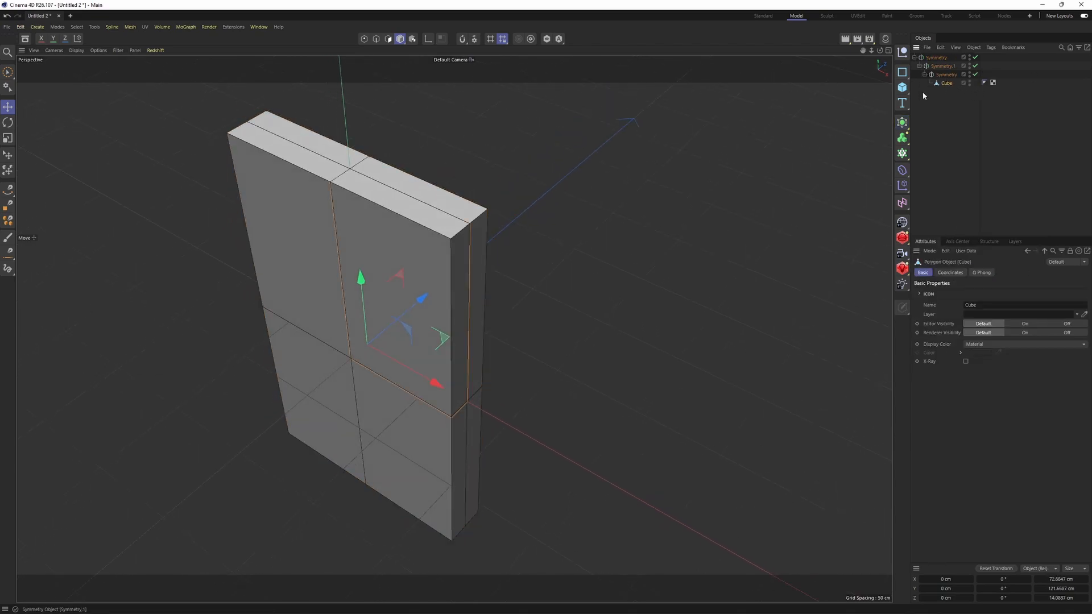
pyautogui.click(376, 39)
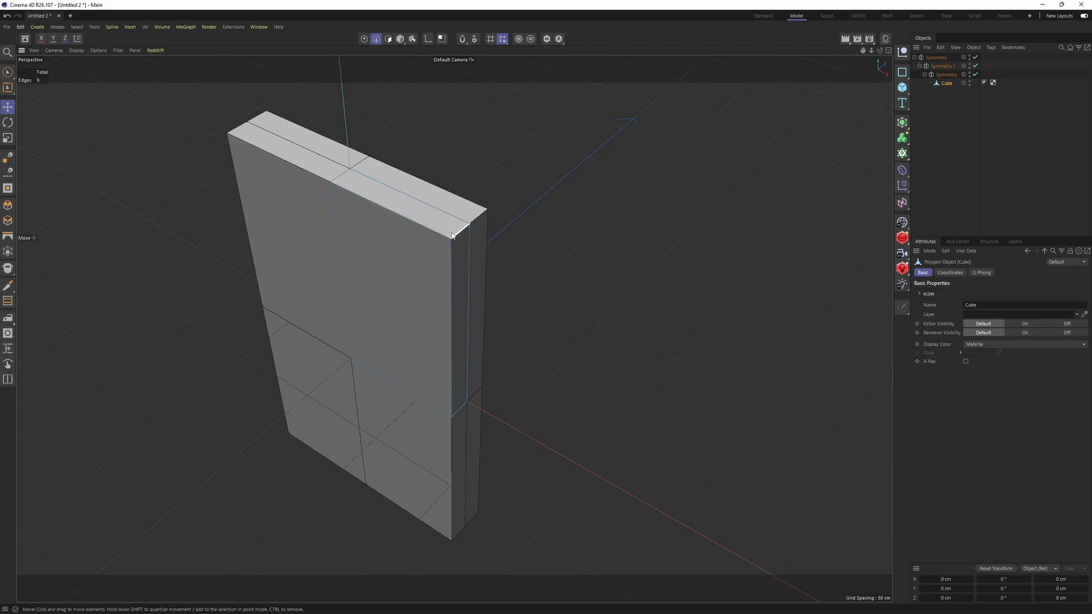
pyautogui.scroll(1, 452, 236)
pyautogui.click(462, 238)
pyautogui.click(629, 361)
pyautogui.middleClick(649, 372)
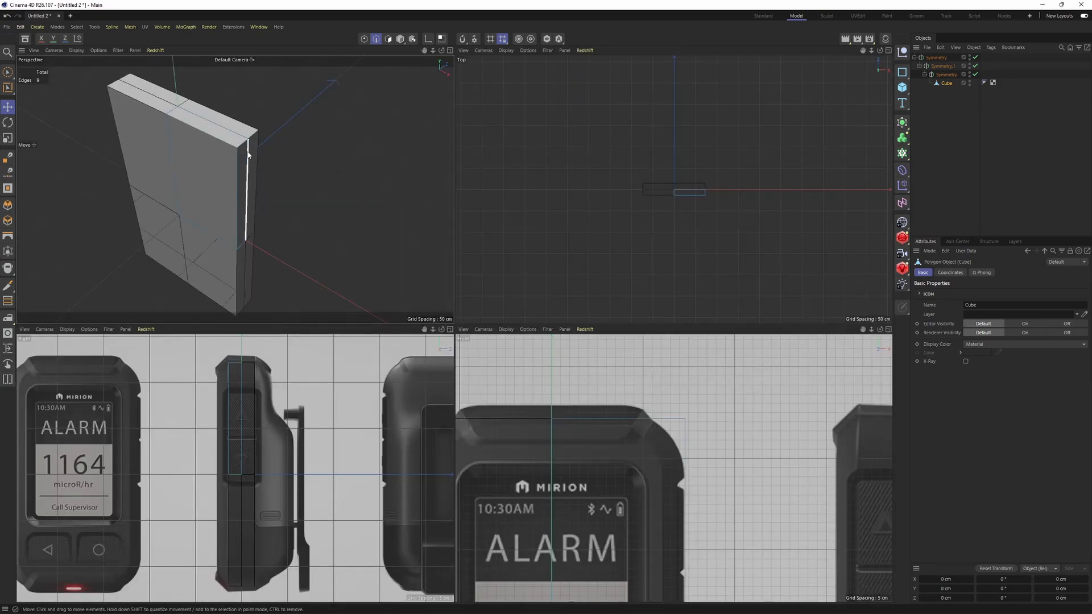
pyautogui.click(248, 154)
pyautogui.middleClick(671, 387)
pyautogui.rightClick(555, 187)
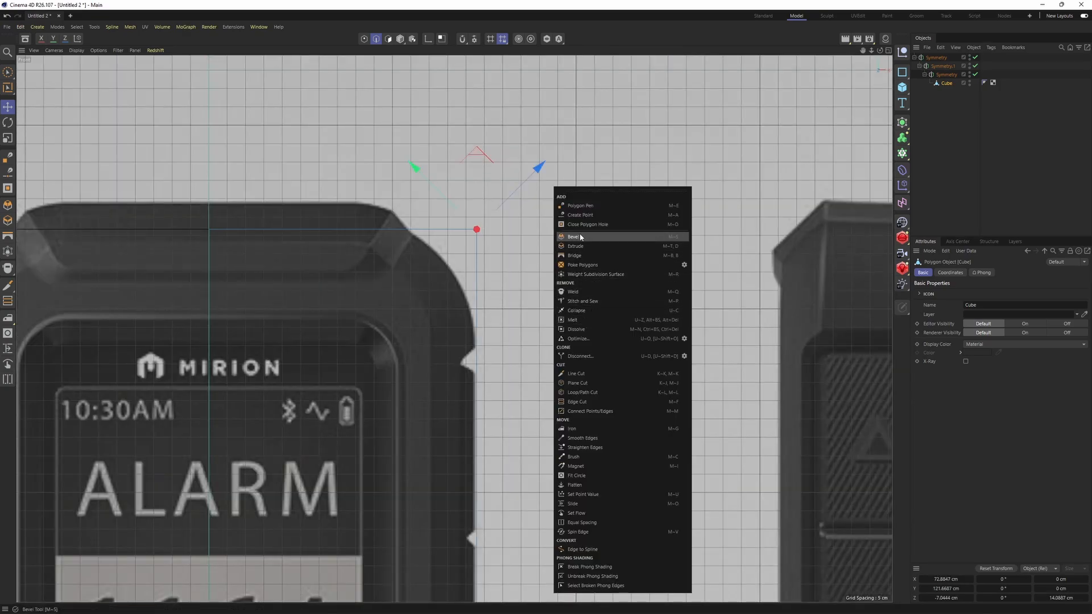
pyautogui.click(581, 237)
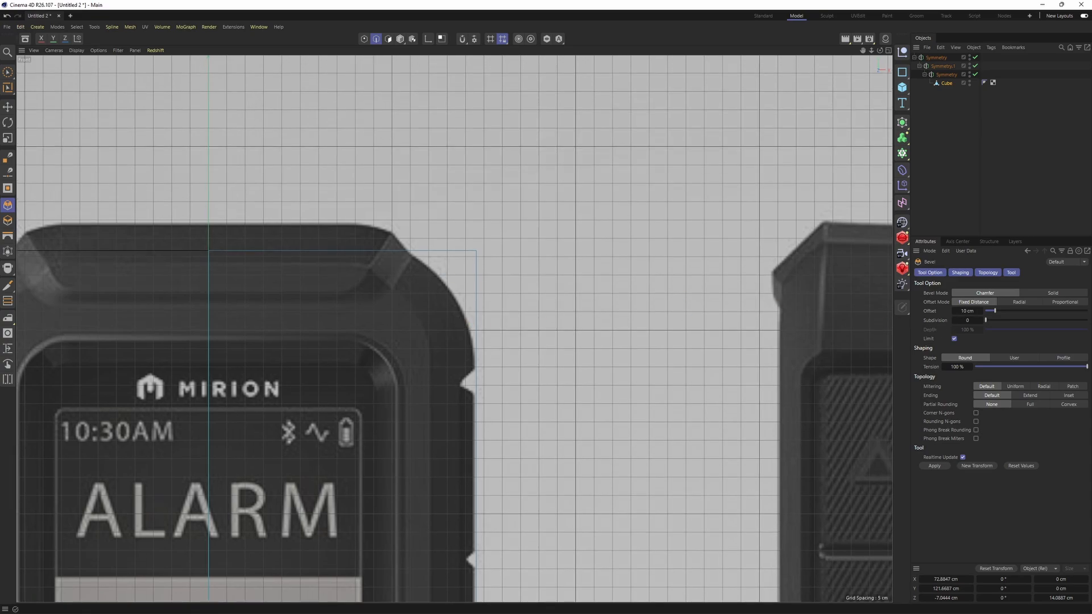
pyautogui.click(980, 321)
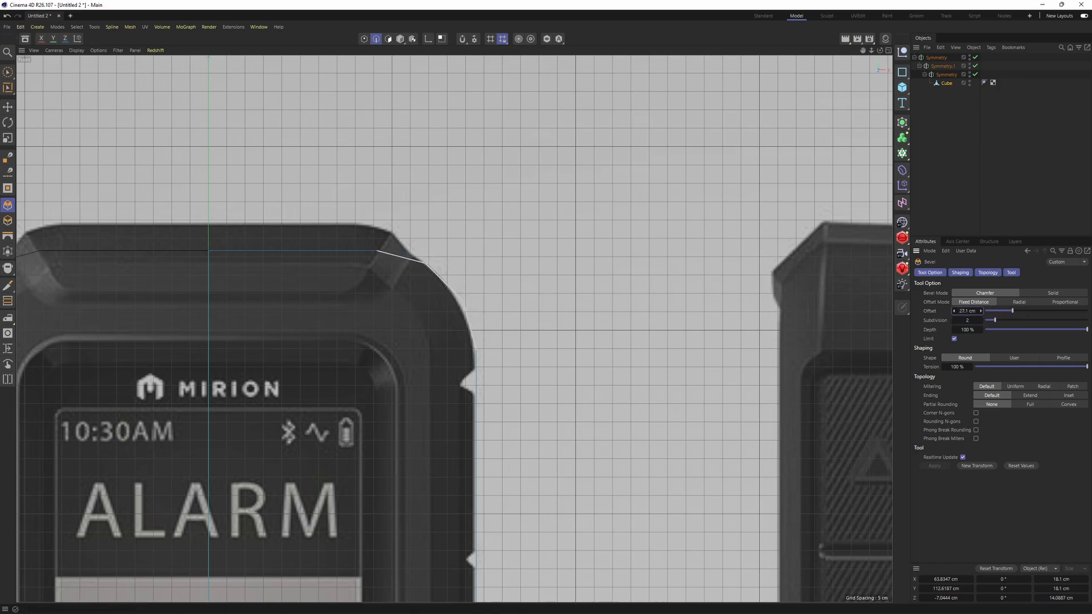
pyautogui.middleClick(834, 298)
pyautogui.middleClick(263, 172)
pyautogui.keyDown('alt'); pyautogui.moveTo(263, 172); pyautogui.dragTo(531, 249); pyautogui.keyUp('alt')
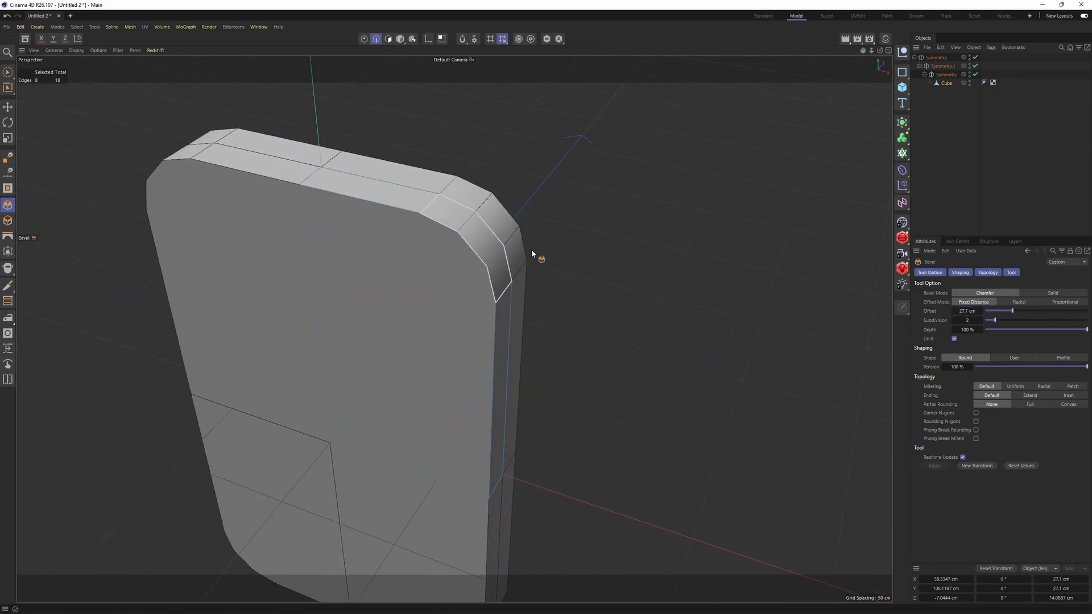
# Step: Switch to polygon mode and select the large front polygon of the cube section
pyautogui.press('Return')
pyautogui.press('e')
pyautogui.click(454, 304)
pyautogui.middleClick(636, 405)
pyautogui.middleClick(248, 206)
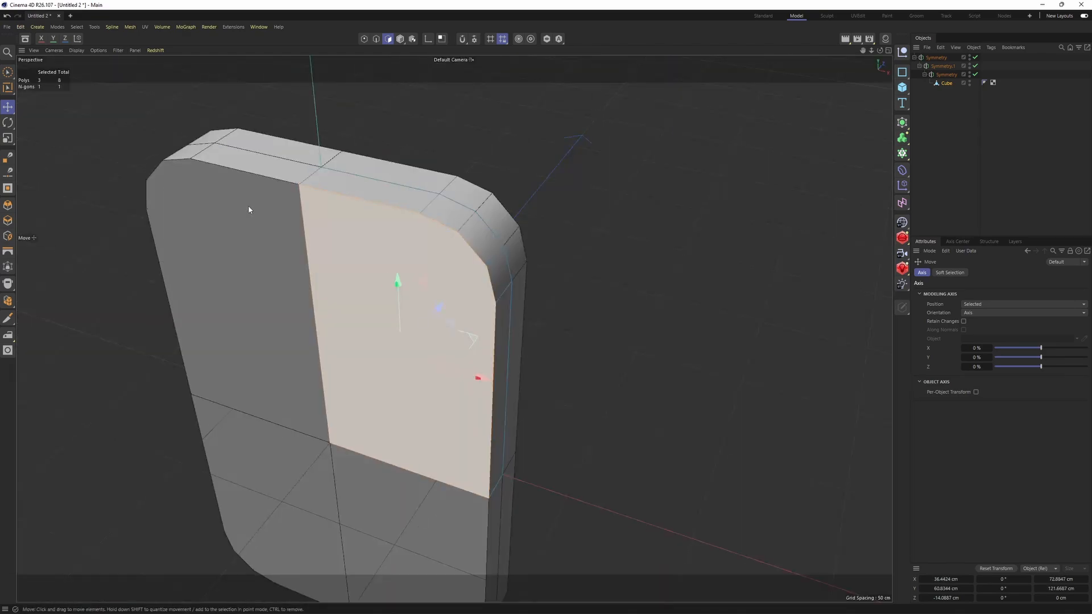
pyautogui.keyDown('alt'); pyautogui.moveTo(487, 294); pyautogui.dragTo(505, 253, button='middle'); pyautogui.keyUp('alt')
pyautogui.keyDown('alt'); pyautogui.moveTo(505, 255); pyautogui.dragTo(522, 271); pyautogui.keyUp('alt')
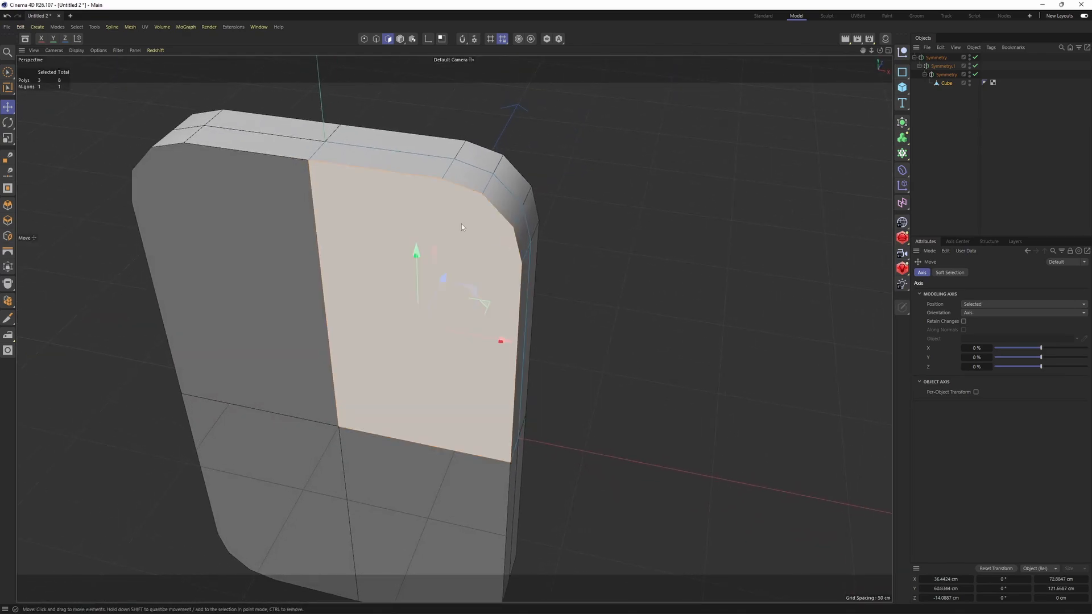
pyautogui.middleClick(447, 319)
pyautogui.scroll(2, 250, 369)
pyautogui.keyDown('alt'); pyautogui.moveTo(222, 360); pyautogui.dragTo(240, 396, button='middle'); pyautogui.keyUp('alt')
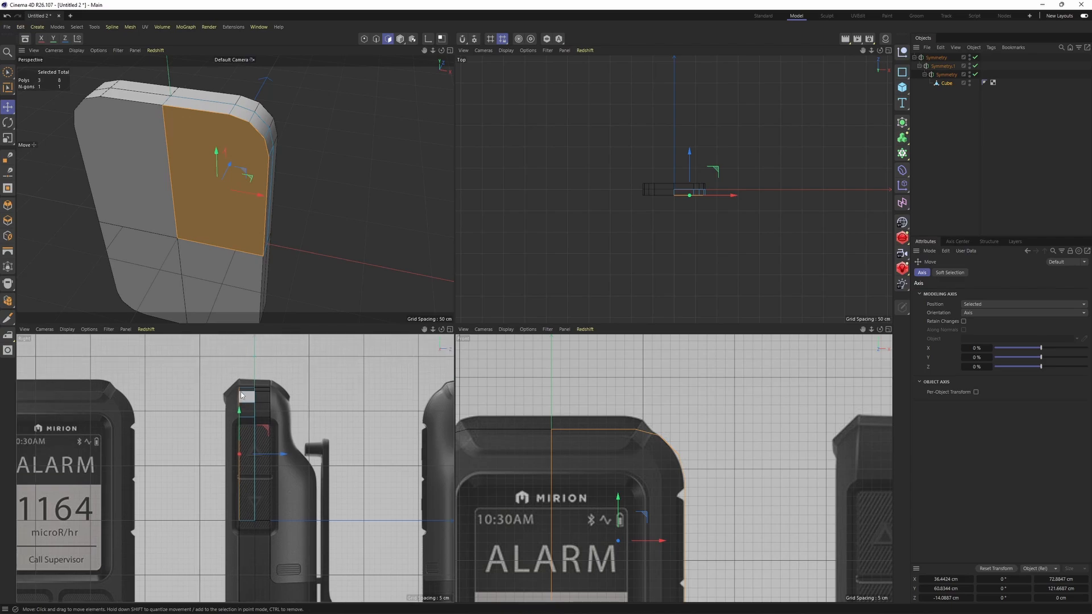
pyautogui.middleClick(275, 165)
# Step: Inset the front polygon by 9.3 cm and select the two resulting strips along the mirror axes
pyautogui.rightClick(663, 234)
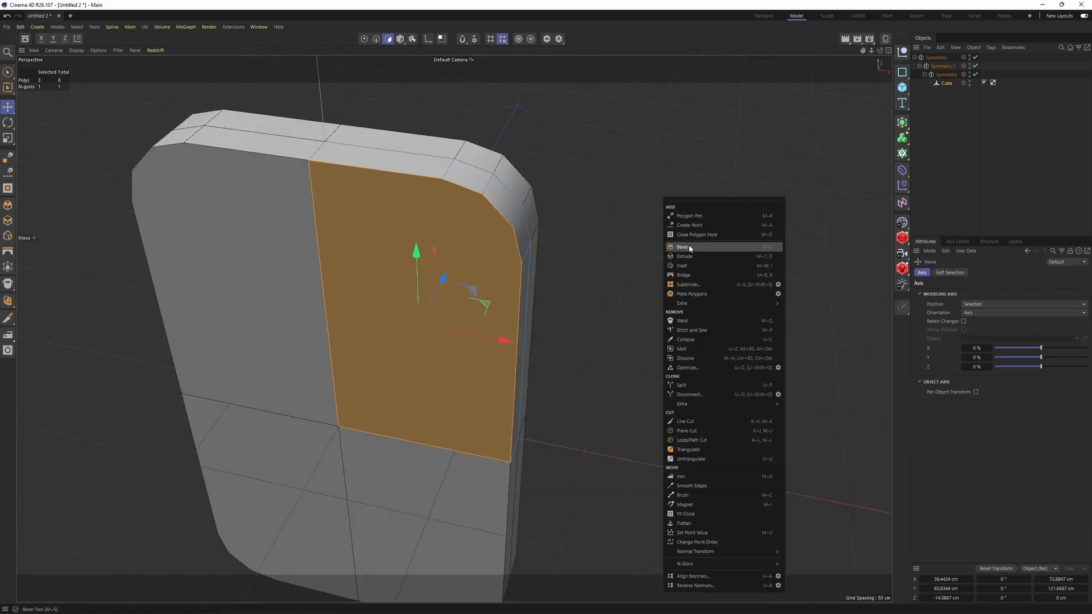
pyautogui.click(683, 266)
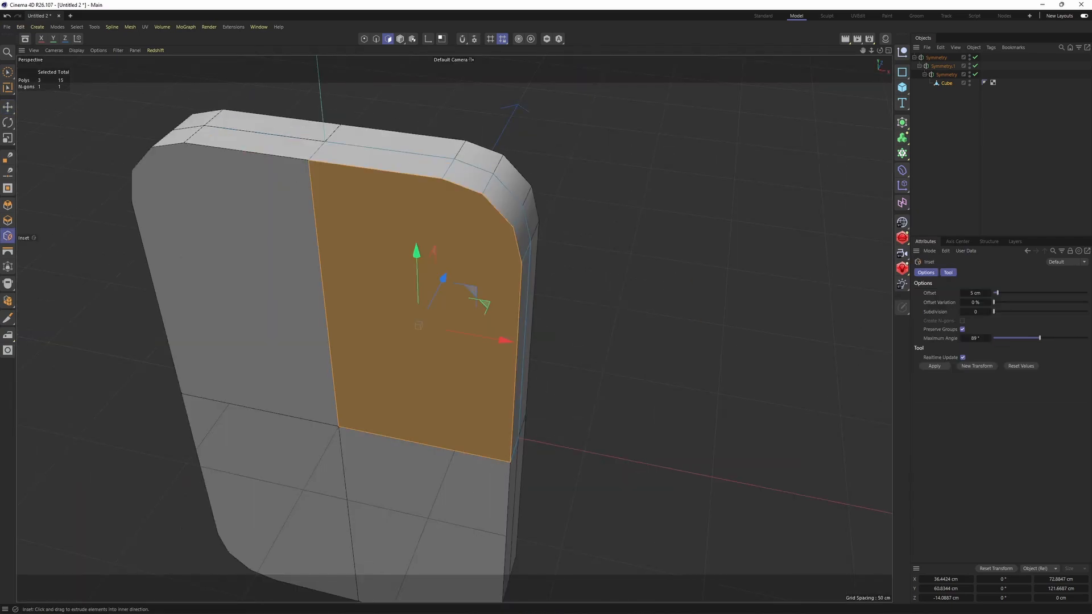
pyautogui.moveTo(748, 343); pyautogui.dragTo(801, 342)
pyautogui.keyDown('alt'); pyautogui.moveTo(577, 256); pyautogui.dragTo(590, 266); pyautogui.keyUp('alt')
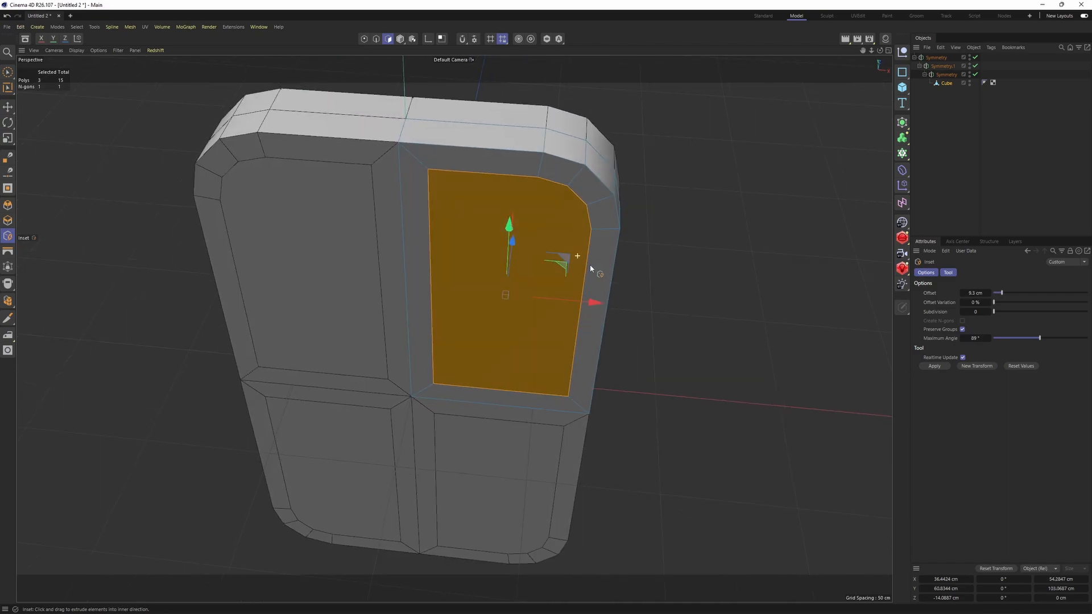
pyautogui.press('e')
pyautogui.click(416, 245)
pyautogui.keyDown('shift'); pyautogui.click(462, 394); pyautogui.keyUp('shift')
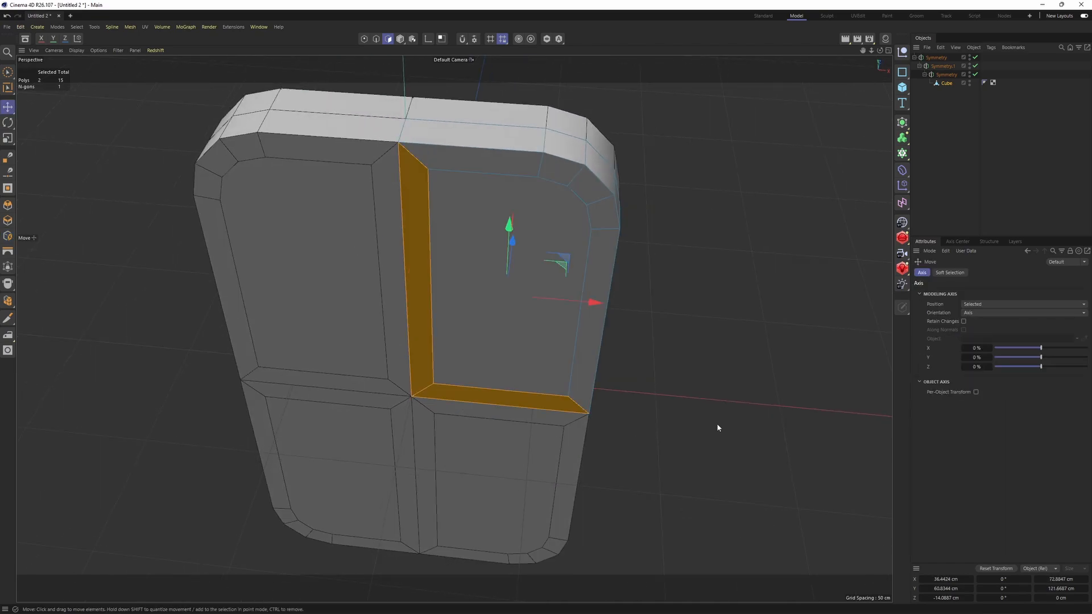
pyautogui.keyDown('alt'); pyautogui.moveTo(717, 427); pyautogui.dragTo(594, 293); pyautogui.keyUp('alt')
# Step: Check the shared options of the three Symmetry objects and undo back to before the front polygon's inset
pyautogui.click(941, 74)
pyautogui.keyDown('shift'); pyautogui.click(944, 66); pyautogui.keyUp('shift')
pyautogui.keyDown('shift'); pyautogui.click(935, 58); pyautogui.keyUp('shift')
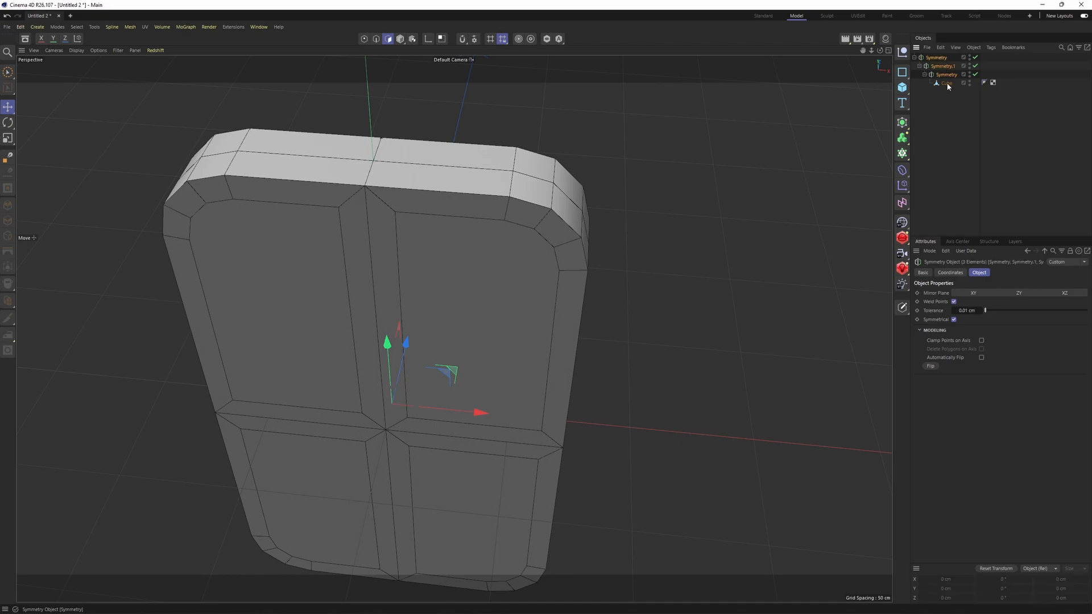
pyautogui.click(946, 83)
pyautogui.hotkey('ctrl', 'z')
pyautogui.hotkey('ctrl', 'z')
pyautogui.hotkey('ctrl', 'z')
pyautogui.hotkey('ctrl', 'z')
pyautogui.hotkey('ctrl', 'z')
pyautogui.hotkey('ctrl', 'z')
pyautogui.hotkey('ctrl', 'z')
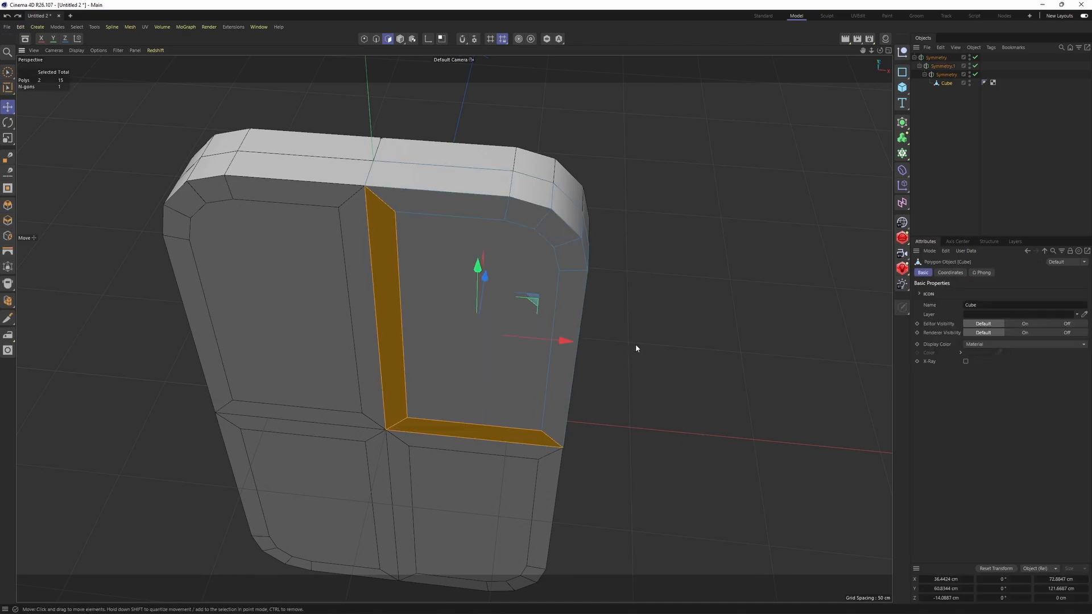
pyautogui.hotkey('ctrl', 'z')
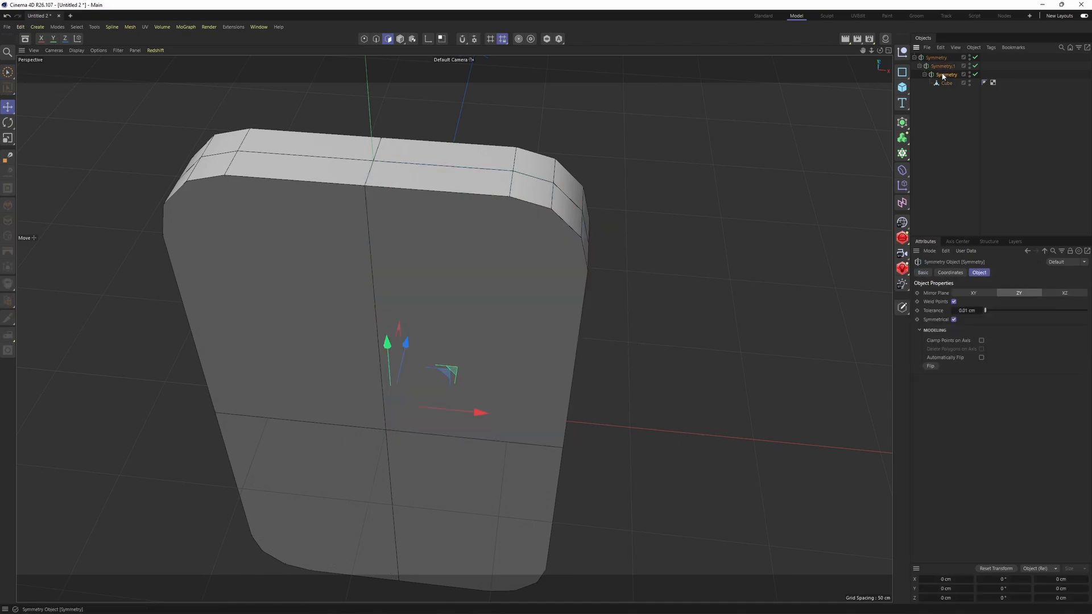
# Step: Enable Clamp Points on Axis and Delete Polygons on Axis for all three Symmetry objects, and reselect the cube section
pyautogui.click(982, 340)
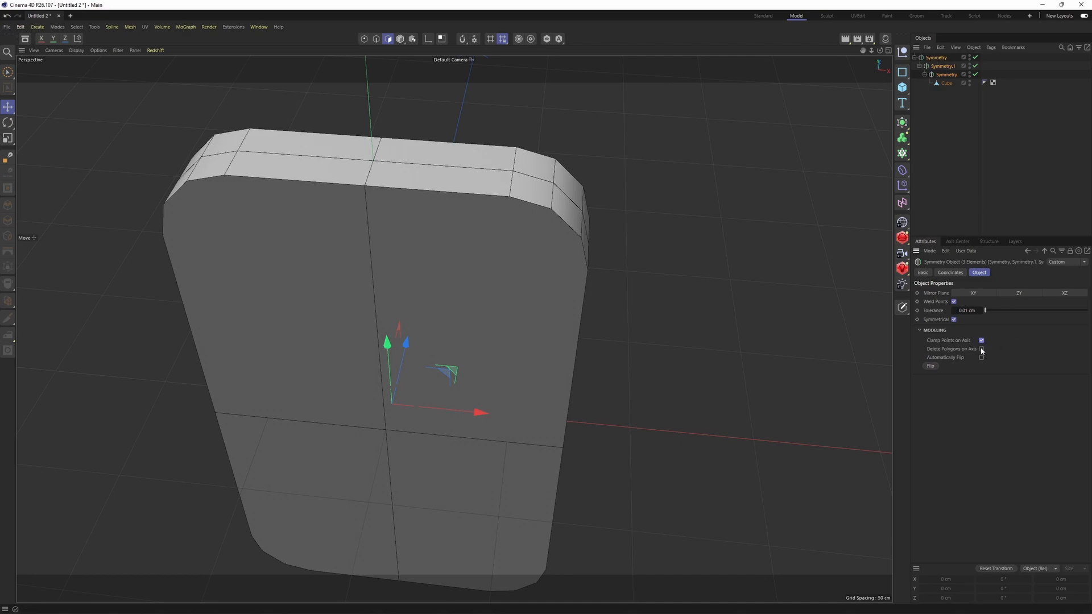
pyautogui.click(947, 84)
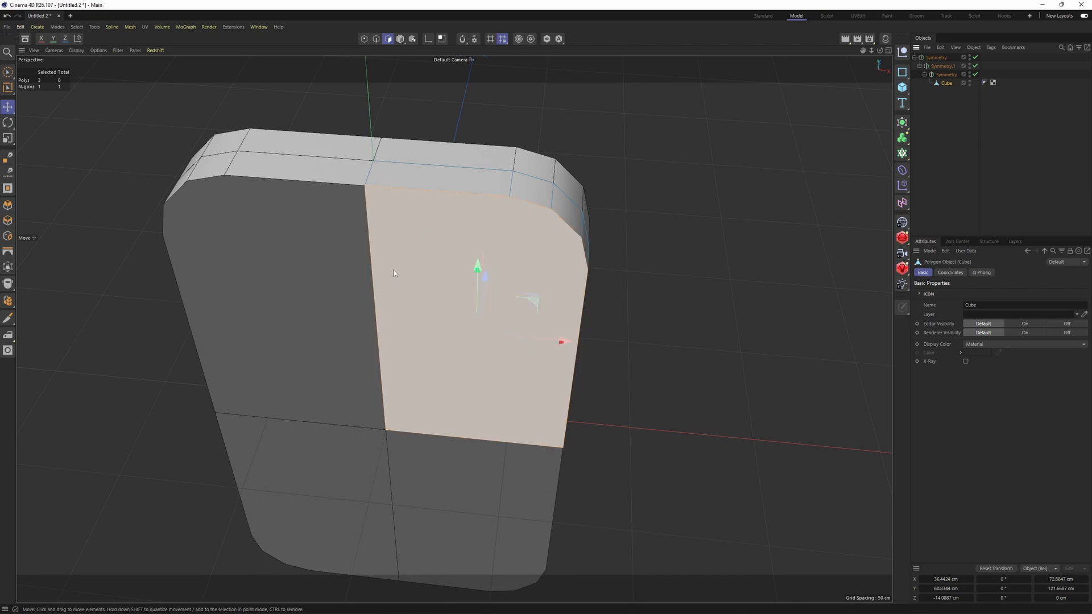
pyautogui.keyDown('alt'); pyautogui.moveTo(524, 324); pyautogui.dragTo(546, 243); pyautogui.keyUp('alt')
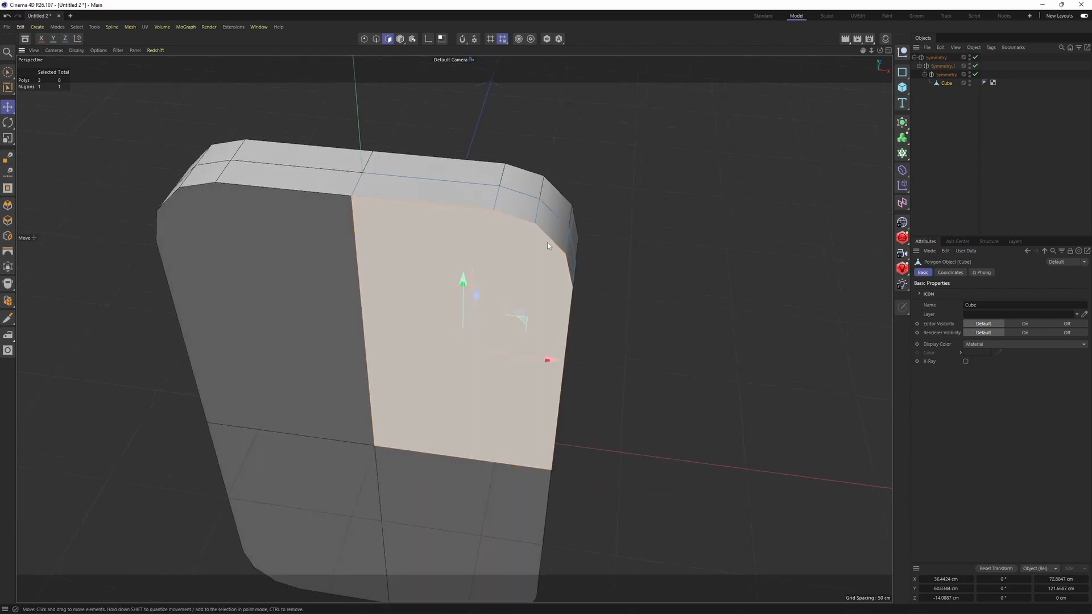
# Step: Inset the front polygon by 11.4 cm, using the Front reference image to judge the border width
pyautogui.rightClick(547, 244)
pyautogui.click(581, 266)
pyautogui.moveTo(721, 361); pyautogui.dragTo(724, 360)
pyautogui.hotkey('ctrl', 'z')
pyautogui.middleClick(628, 393)
pyautogui.middleClick(594, 494)
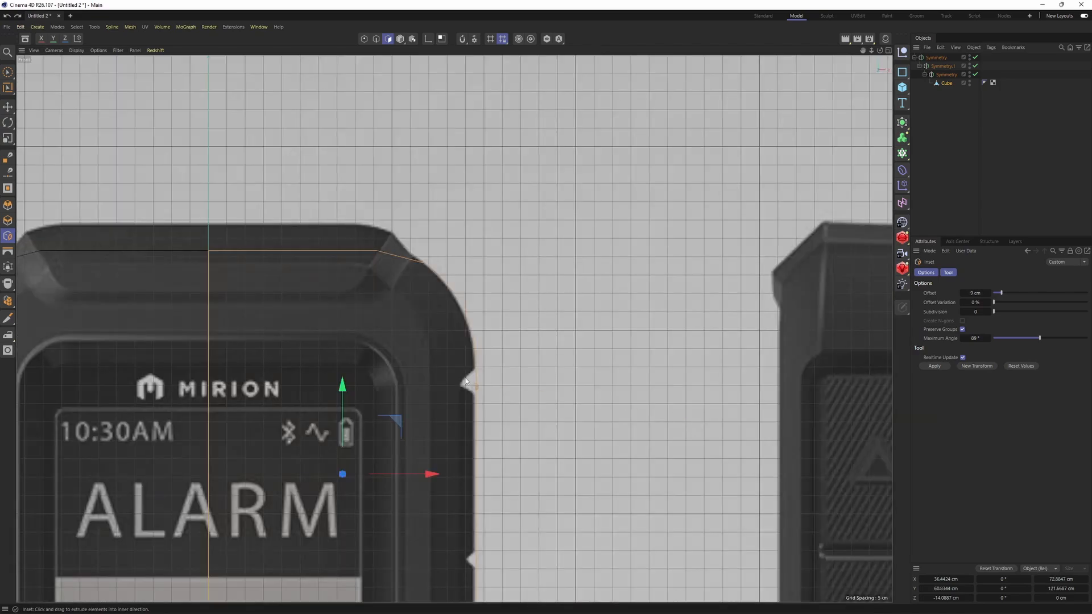
pyautogui.keyDown('alt'); pyautogui.moveTo(592, 498); pyautogui.dragTo(707, 378, button='middle'); pyautogui.keyUp('alt')
pyautogui.keyDown('alt'); pyautogui.moveTo(614, 342); pyautogui.dragTo(598, 328, button='middle'); pyautogui.keyUp('alt')
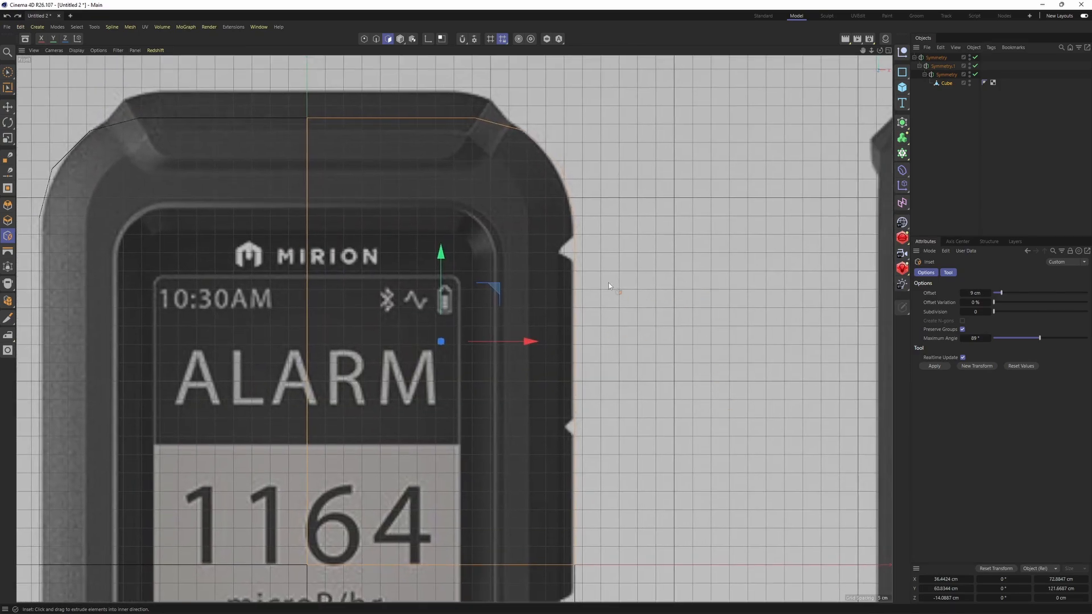
pyautogui.keyDown('alt'); pyautogui.moveTo(608, 286); pyautogui.dragTo(662, 265, button='middle'); pyautogui.keyUp('alt')
pyautogui.moveTo(765, 363)
pyautogui.mouseDown()
pyautogui.moveTo(832, 363)
pyautogui.moveTo(783, 364)
pyautogui.mouseUp()
# Step: Move the inset front polygon outward to about Z -26.8 cm to match the body depth in the Right reference
pyautogui.middleClick(783, 364)
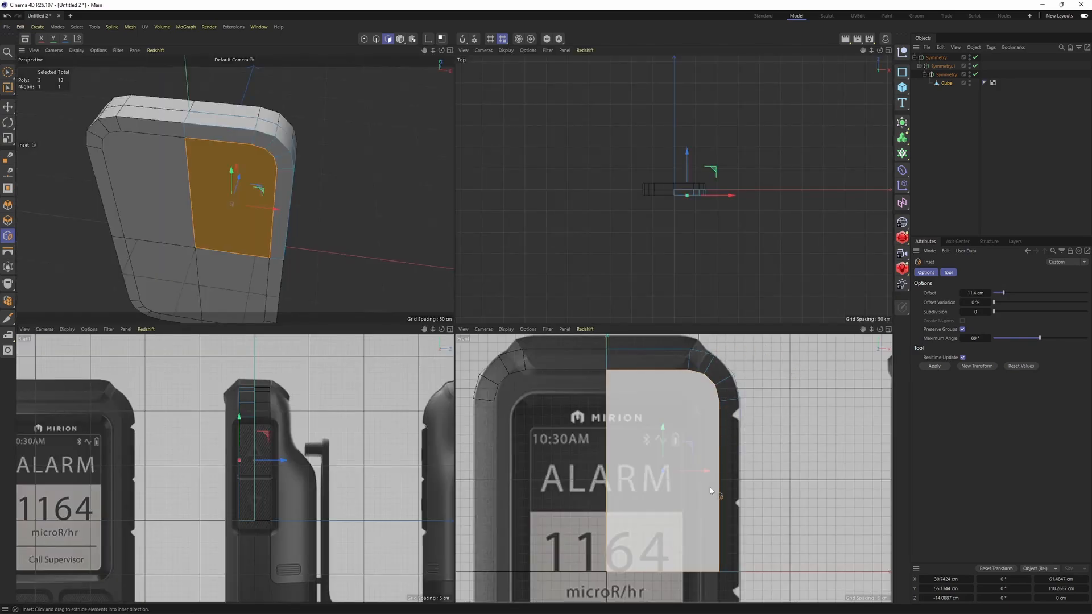
pyautogui.keyDown('alt'); pyautogui.moveTo(730, 546); pyautogui.dragTo(716, 440, button='middle'); pyautogui.keyUp('alt')
pyautogui.scroll(-1, 716, 440)
pyautogui.scroll(-2, 715, 438)
pyautogui.scroll(2, 263, 466)
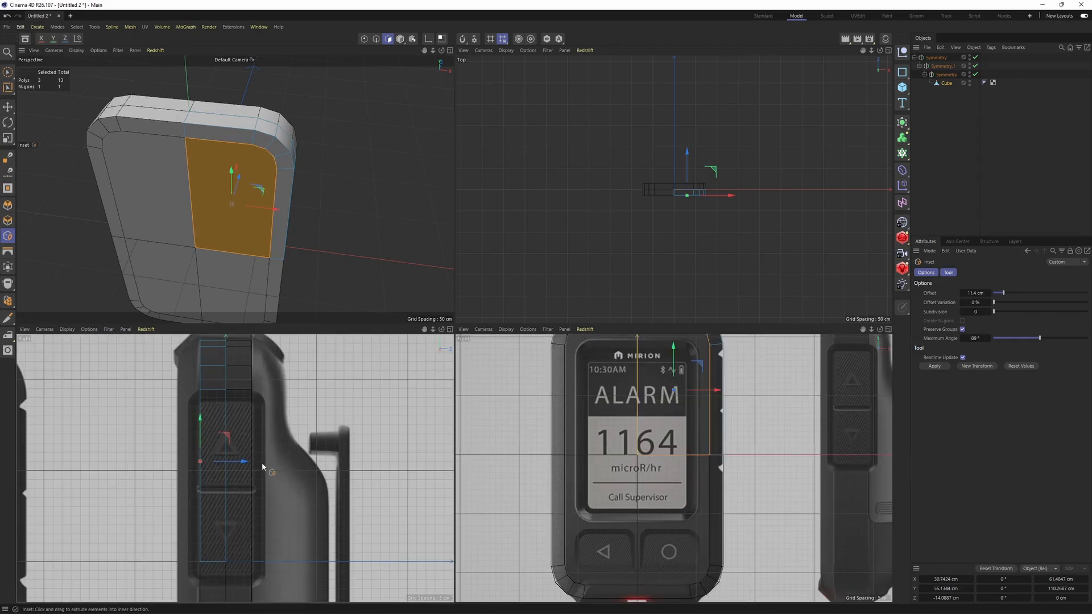
pyautogui.moveTo(250, 463); pyautogui.dragTo(222, 461)
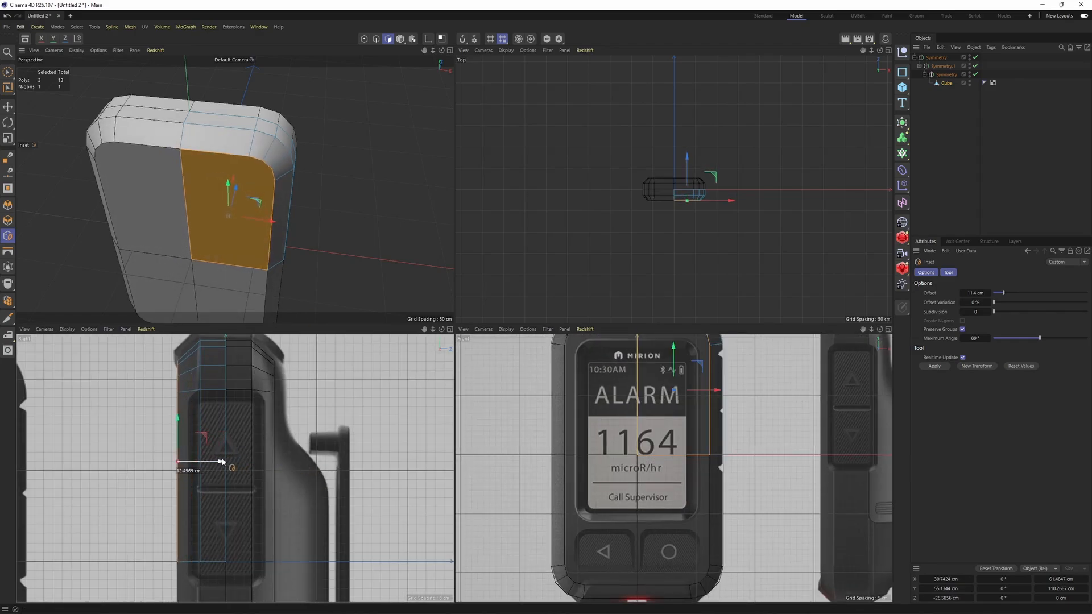
pyautogui.middleClick(320, 216)
pyautogui.scroll(-3, 357, 206)
pyautogui.moveTo(361, 222)
pyautogui.keyDown('alt'); pyautogui.mouseDown()
pyautogui.moveTo(348, 237)
pyautogui.moveTo(372, 233)
pyautogui.mouseUp(); pyautogui.keyUp('alt')
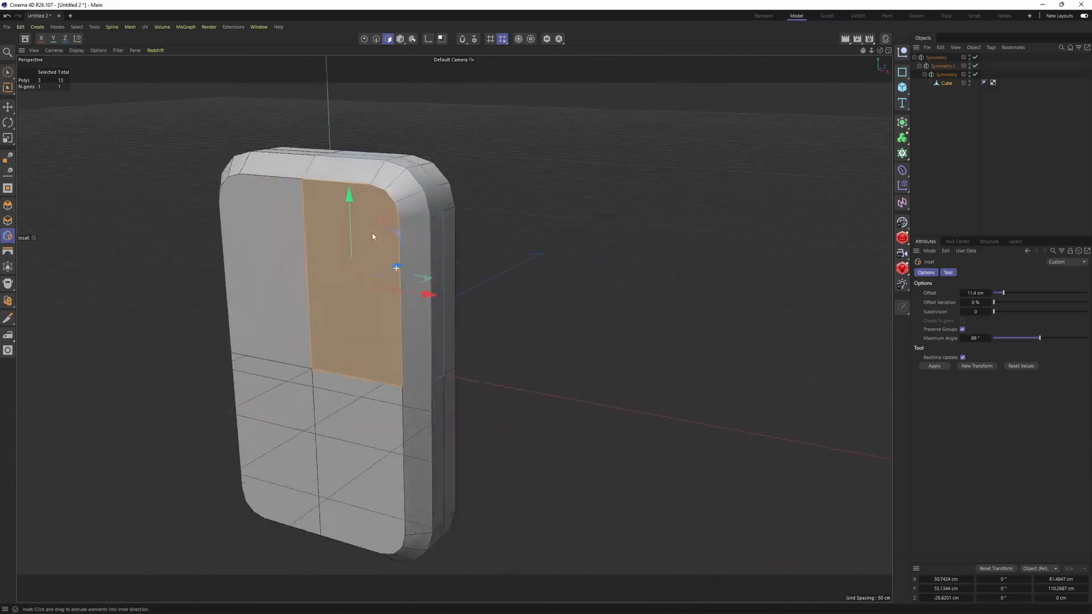
pyautogui.scroll(1, 373, 233)
pyautogui.keyDown('alt'); pyautogui.moveTo(424, 235); pyautogui.dragTo(491, 286, button='middle'); pyautogui.keyUp('alt')
pyautogui.middleClick(491, 285)
pyautogui.scroll(3, 487, 450)
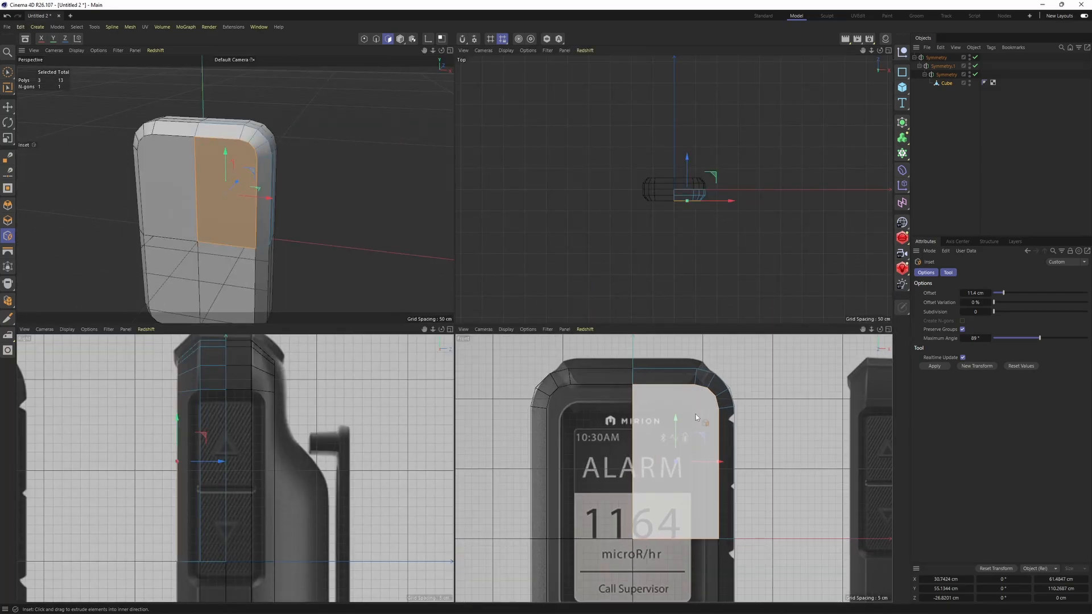
# Step: Select the upper sloped polygon and the adjoining top polygon of the cube section to examine the body's upper edge
pyautogui.keyDown('alt'); pyautogui.moveTo(684, 390); pyautogui.dragTo(644, 439, button='middle'); pyautogui.keyUp('alt')
pyautogui.scroll(3, 643, 438)
pyautogui.press('e')
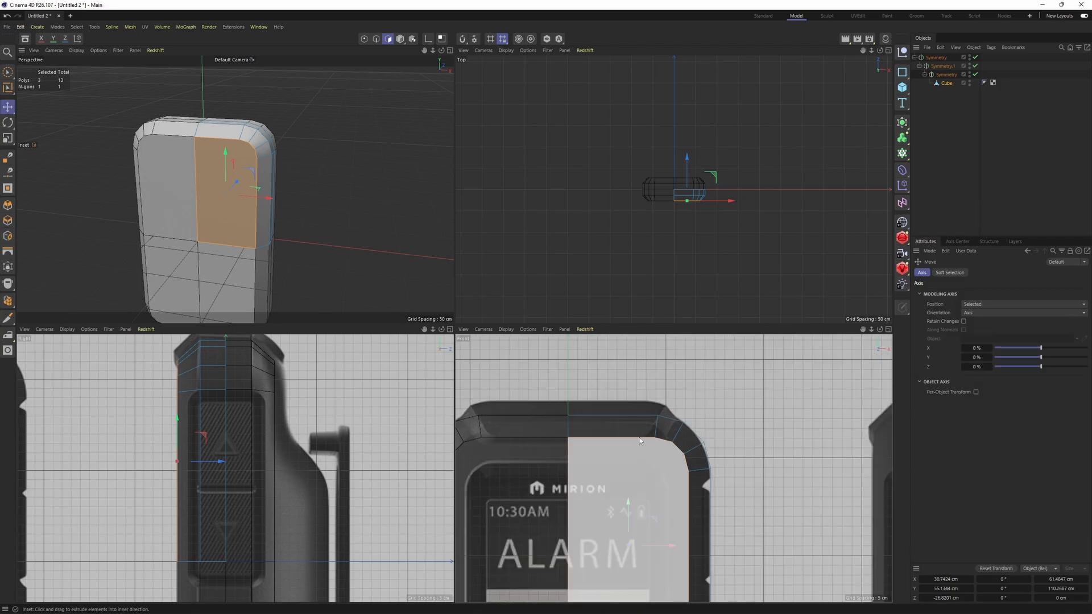
pyautogui.click(635, 427)
pyautogui.scroll(-5, 626, 412)
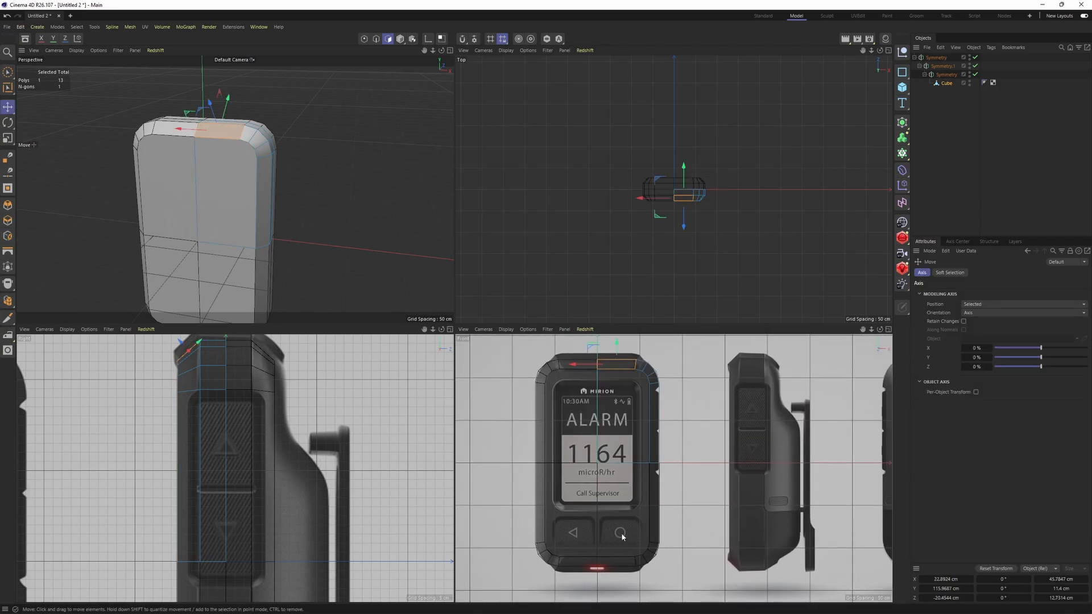
pyautogui.keyDown('alt'); pyautogui.moveTo(224, 153); pyautogui.dragTo(239, 206); pyautogui.keyUp('alt')
pyautogui.scroll(5, 271, 171)
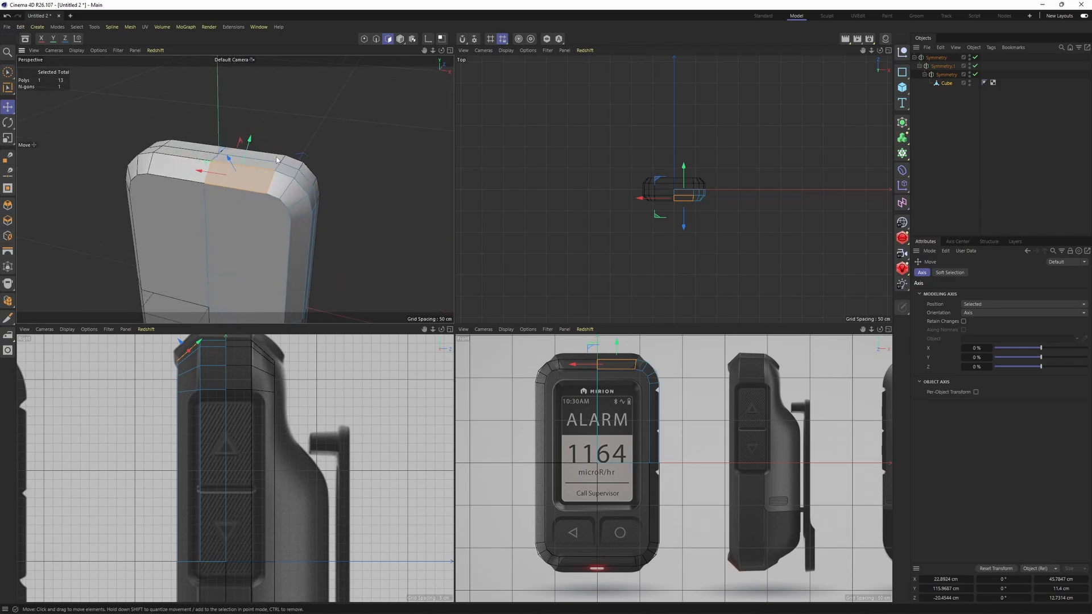
pyautogui.keyDown('shift'); pyautogui.click(267, 169); pyautogui.keyUp('shift')
pyautogui.keyDown('alt'); pyautogui.moveTo(318, 181); pyautogui.dragTo(244, 216); pyautogui.keyUp('alt')
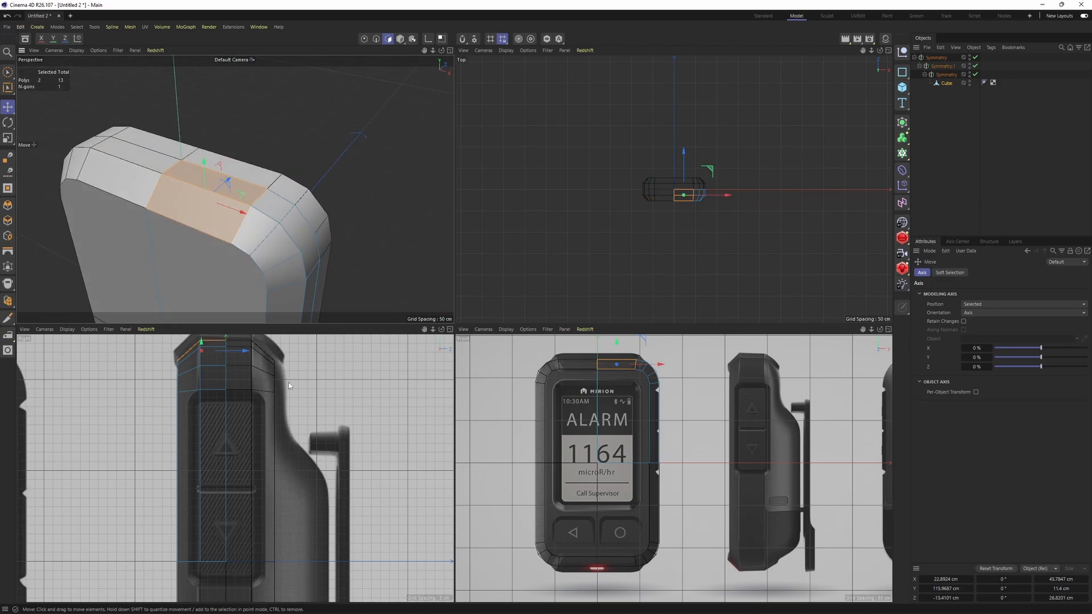
pyautogui.middleClick(279, 181)
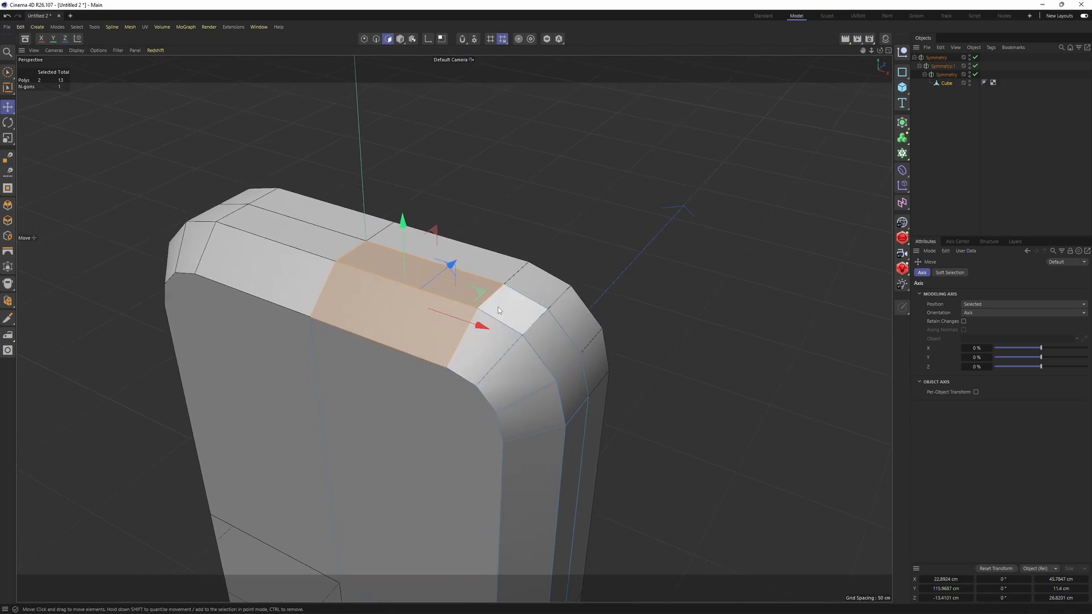
pyautogui.keyDown('alt'); pyautogui.moveTo(533, 307); pyautogui.dragTo(480, 271); pyautogui.keyUp('alt')
pyautogui.middleClick(512, 301)
# Step: In point mode, move the first rounded-corner division's outer point to about X 56.3, Y 120.3 cm and its inner point to about X 50.3, Y 111.2 cm
pyautogui.middleClick(610, 414)
pyautogui.keyDown('alt'); pyautogui.moveTo(404, 176); pyautogui.dragTo(453, 317, button='middle'); pyautogui.keyUp('alt')
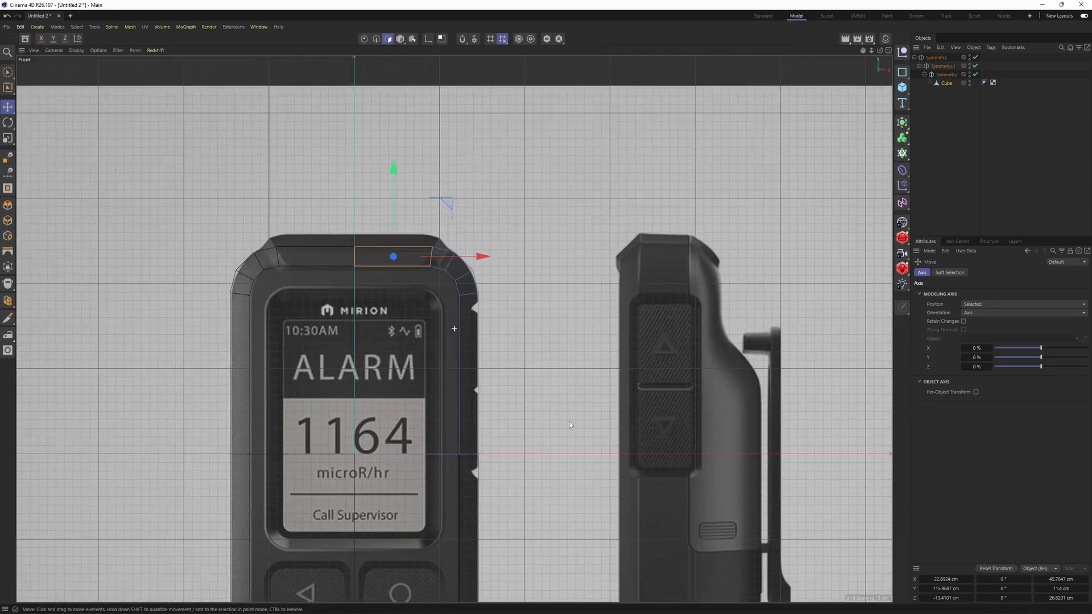
pyautogui.scroll(4, 463, 276)
pyautogui.keyDown('alt'); pyautogui.moveTo(430, 197); pyautogui.dragTo(526, 193, button='middle'); pyautogui.keyUp('alt')
pyautogui.scroll(4, 526, 199)
pyautogui.press('Return')
pyautogui.press('0')
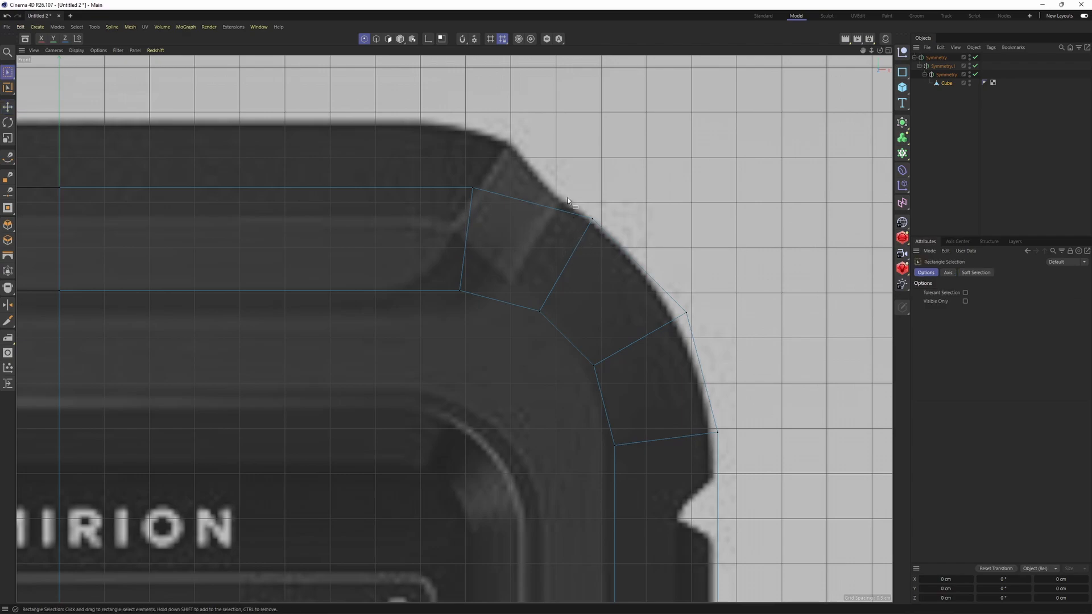
pyautogui.moveTo(567, 196); pyautogui.dragTo(613, 232)
pyautogui.moveTo(646, 165); pyautogui.dragTo(619, 147)
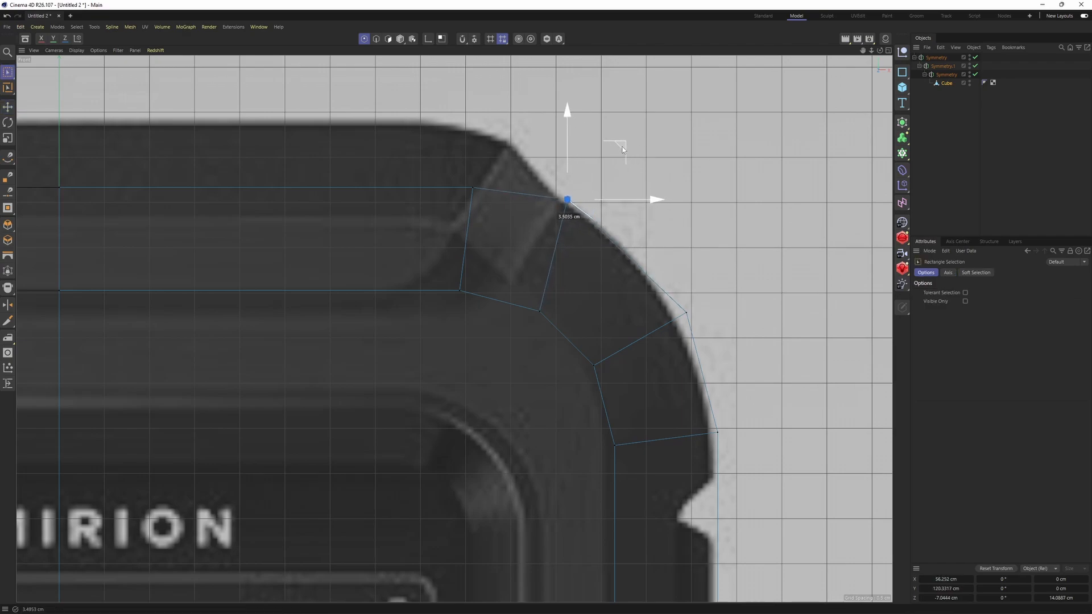
pyautogui.moveTo(516, 296); pyautogui.dragTo(550, 329)
pyautogui.moveTo(591, 258); pyautogui.dragTo(566, 229)
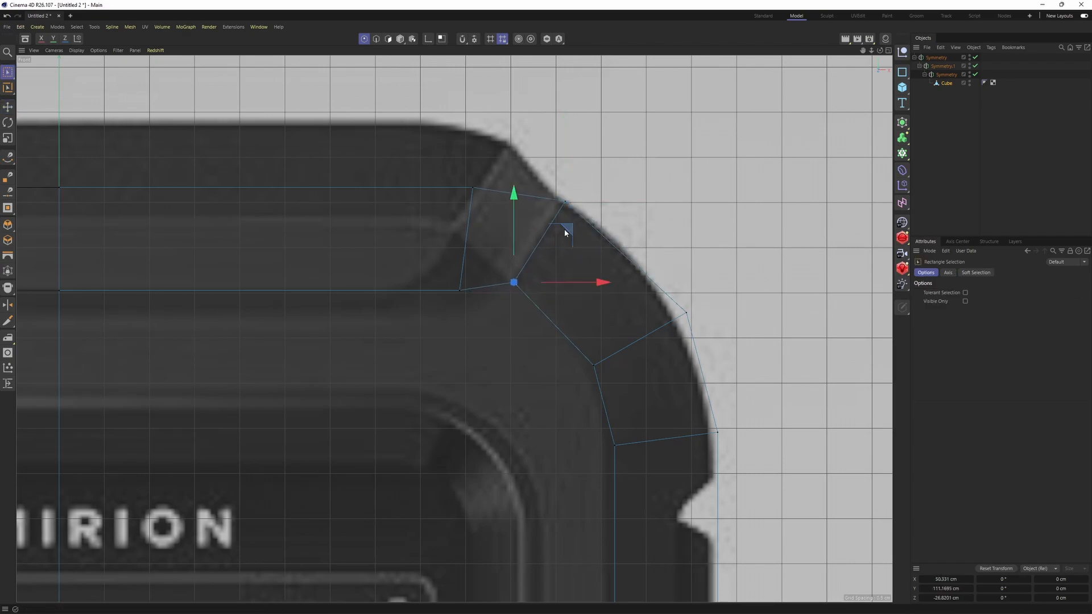
# Step: Adjust the second corner division's outer and inner points to the reference curve, placing the inner one at about X 59.0, Y 103.7 cm
pyautogui.keyDown('alt'); pyautogui.moveTo(682, 301); pyautogui.dragTo(651, 264, button='middle'); pyautogui.keyUp('alt')
pyautogui.click(652, 267)
pyautogui.moveTo(715, 220); pyautogui.dragTo(697, 201)
pyautogui.moveTo(616, 275); pyautogui.dragTo(609, 259)
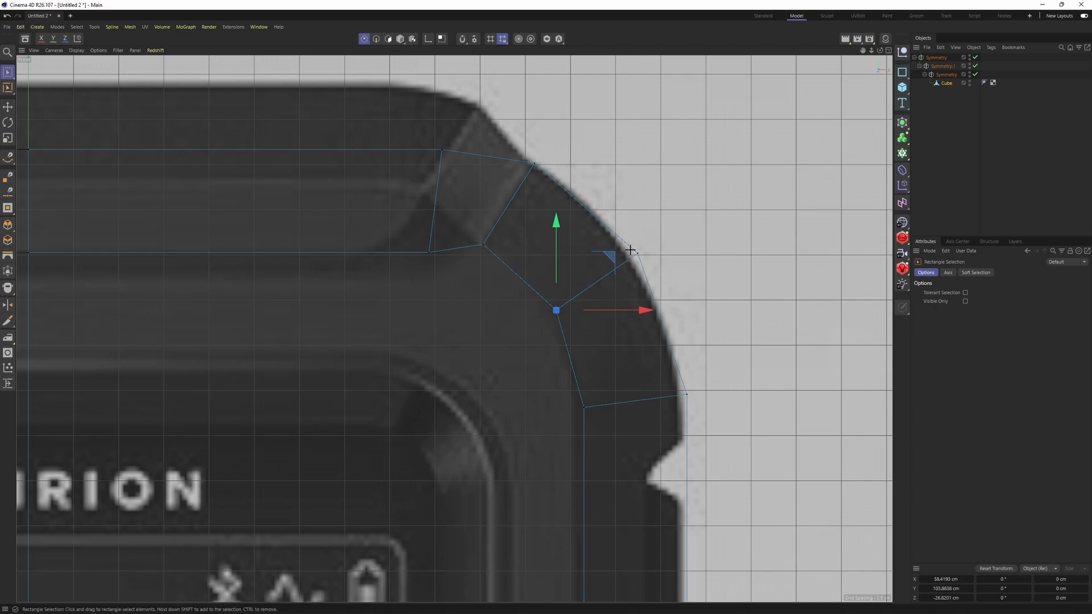
pyautogui.moveTo(685, 204); pyautogui.dragTo(692, 208)
pyautogui.click(557, 310)
pyautogui.moveTo(612, 259); pyautogui.dragTo(617, 262)
# Step: Select the two lower polygons of the rounded outer corner in the perspective view and examine the corner shape
pyautogui.middleClick(614, 262)
pyautogui.middleClick(357, 209)
pyautogui.keyDown('alt'); pyautogui.moveTo(357, 210); pyautogui.dragTo(455, 281); pyautogui.keyUp('alt')
pyautogui.press('Return')
pyautogui.press('Return')
pyautogui.press('e')
pyautogui.click(428, 294)
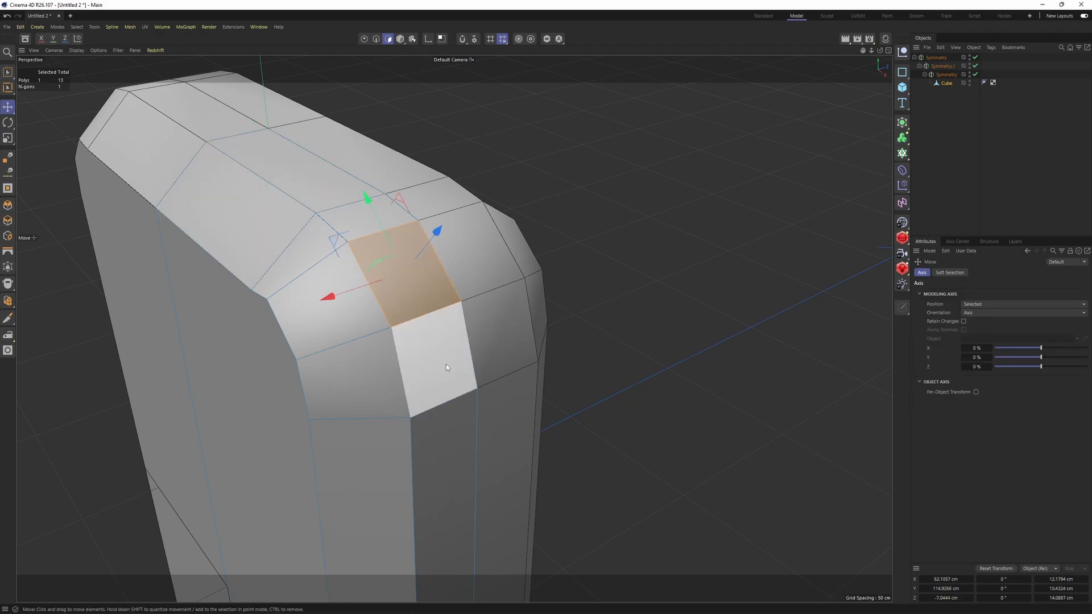
pyautogui.keyDown('shift'); pyautogui.click(446, 364); pyautogui.keyUp('shift')
pyautogui.keyDown('alt'); pyautogui.moveTo(446, 364); pyautogui.dragTo(431, 188); pyautogui.keyUp('alt')
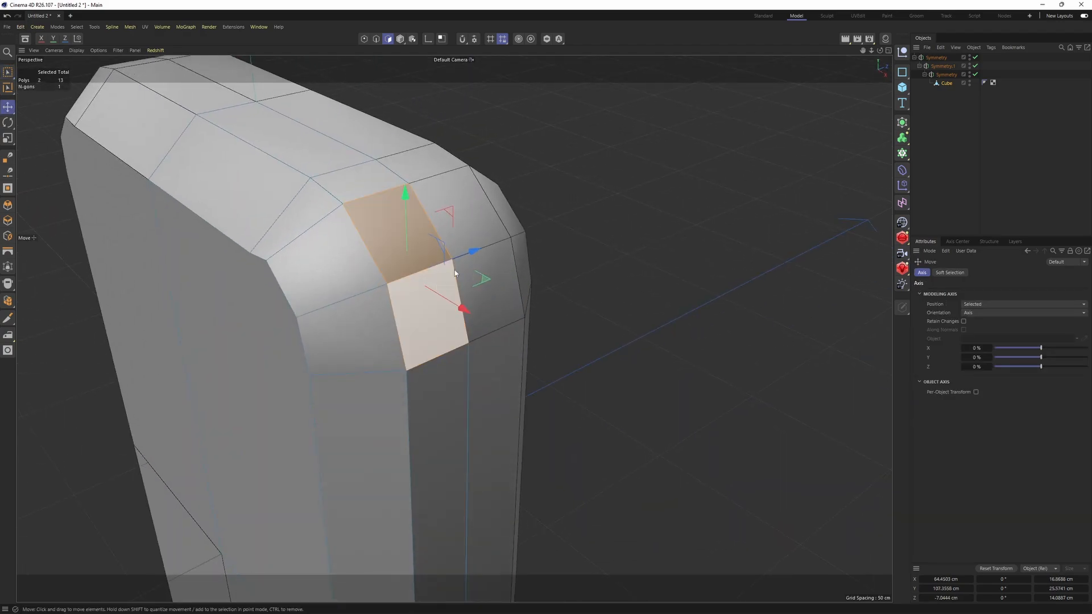
pyautogui.keyDown('alt'); pyautogui.moveTo(438, 278); pyautogui.dragTo(484, 306); pyautogui.keyUp('alt')
# Step: Return to point mode in the Front view and nudge the second division's inner corner point to about X 58.8, Y 103.9 cm
pyautogui.middleClick(483, 306)
pyautogui.middleClick(677, 437)
pyautogui.press('Return')
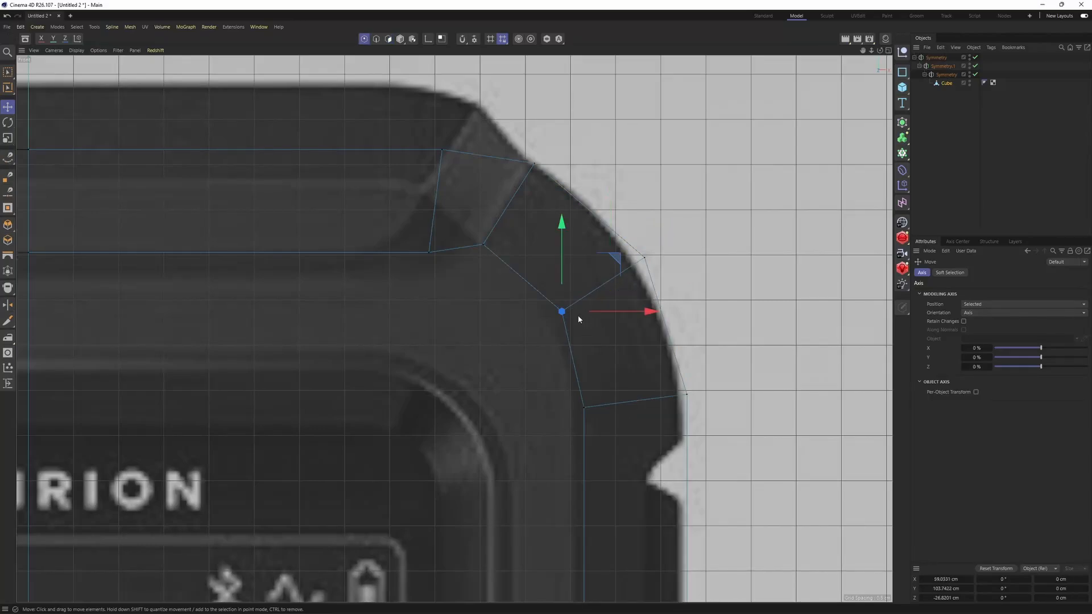
pyautogui.press('space')
pyautogui.moveTo(613, 259); pyautogui.dragTo(610, 257)
# Step: Lower the two inner points of the top chamfer band to about Y 108.2 cm in the Front view
pyautogui.keyDown('alt'); pyautogui.moveTo(491, 242); pyautogui.dragTo(589, 255, button='middle'); pyautogui.keyUp('alt')
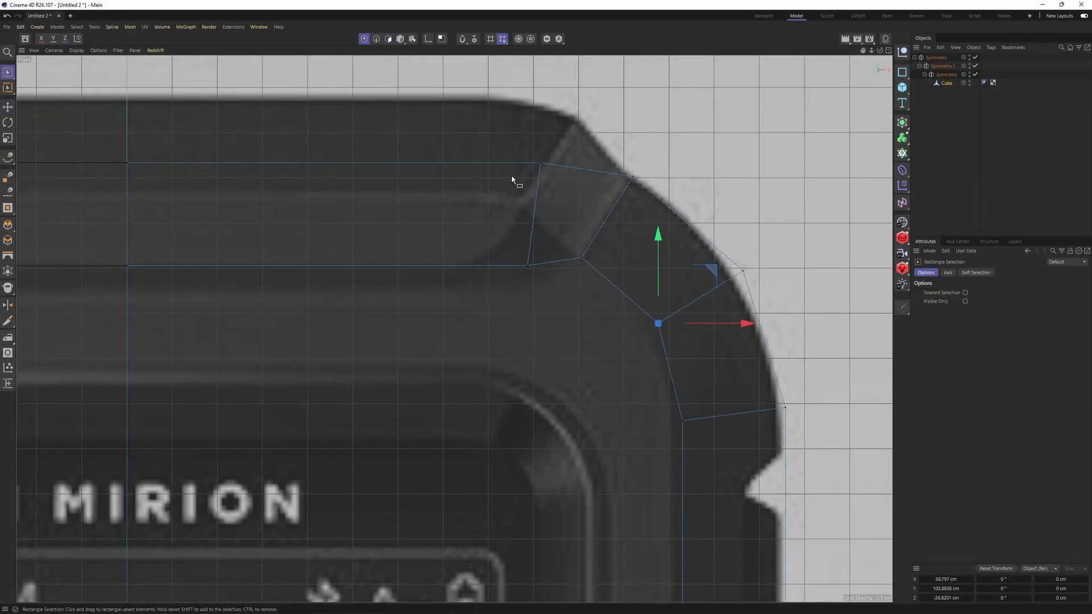
pyautogui.keyDown('alt'); pyautogui.moveTo(509, 171); pyautogui.dragTo(557, 196, button='middle'); pyautogui.keyUp('alt')
pyautogui.moveTo(526, 272); pyautogui.dragTo(612, 319)
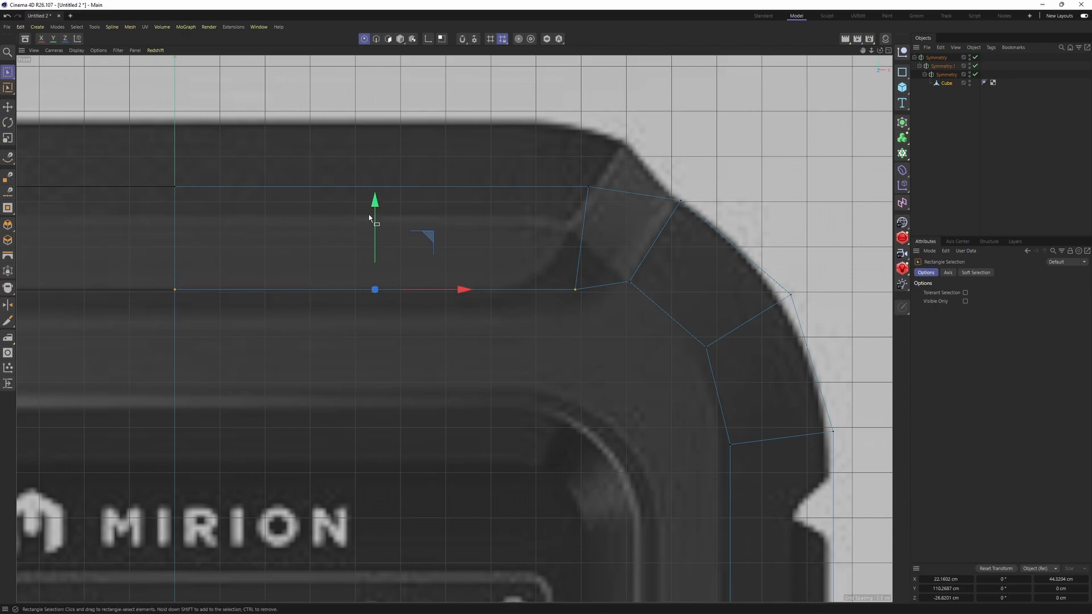
pyautogui.moveTo(374, 215); pyautogui.dragTo(375, 149)
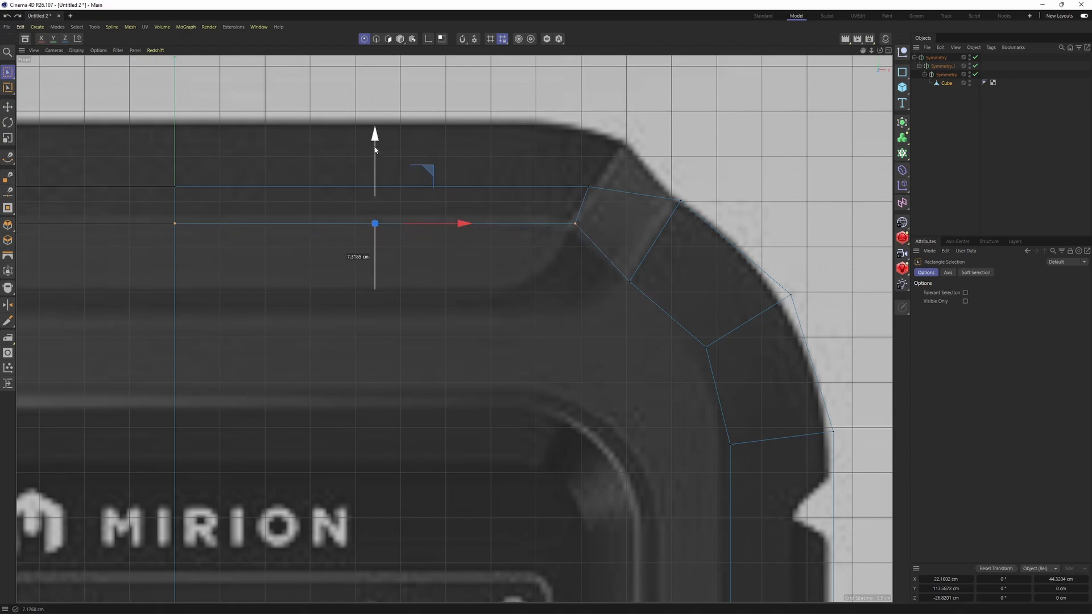
pyautogui.hotkey('ctrl', 'z')
pyautogui.moveTo(374, 203); pyautogui.dragTo(373, 221)
# Step: Move the chamfer band's inner corner point inward to about X 37.7 cm
pyautogui.moveTo(502, 280); pyautogui.dragTo(593, 371)
pyautogui.moveTo(641, 309); pyautogui.dragTo(580, 303)
pyautogui.keyDown('alt'); pyautogui.moveTo(587, 171); pyautogui.dragTo(618, 228, button='middle'); pyautogui.keyUp('alt')
pyautogui.scroll(-2, 626, 213)
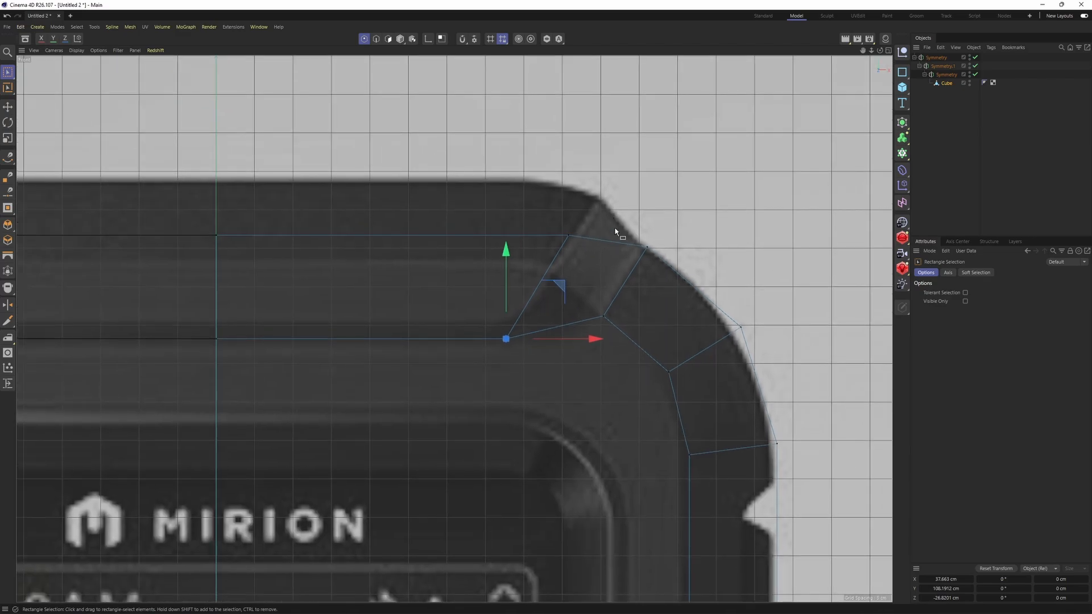
# Step: Switch to polygon mode and examine the top edge and rounded corner in the perspective view
pyautogui.press('Return')
pyautogui.press('Return')
pyautogui.press('e')
pyautogui.middleClick(533, 273)
pyautogui.middleClick(398, 273)
pyautogui.keyDown('alt'); pyautogui.moveTo(383, 272); pyautogui.dragTo(352, 266); pyautogui.keyUp('alt')
pyautogui.keyDown('alt'); pyautogui.moveTo(353, 262); pyautogui.dragTo(457, 267, button='middle'); pyautogui.keyUp('alt')
pyautogui.scroll(2, 457, 273)
pyautogui.keyDown('alt'); pyautogui.moveTo(392, 295); pyautogui.dragTo(532, 305); pyautogui.keyUp('alt')
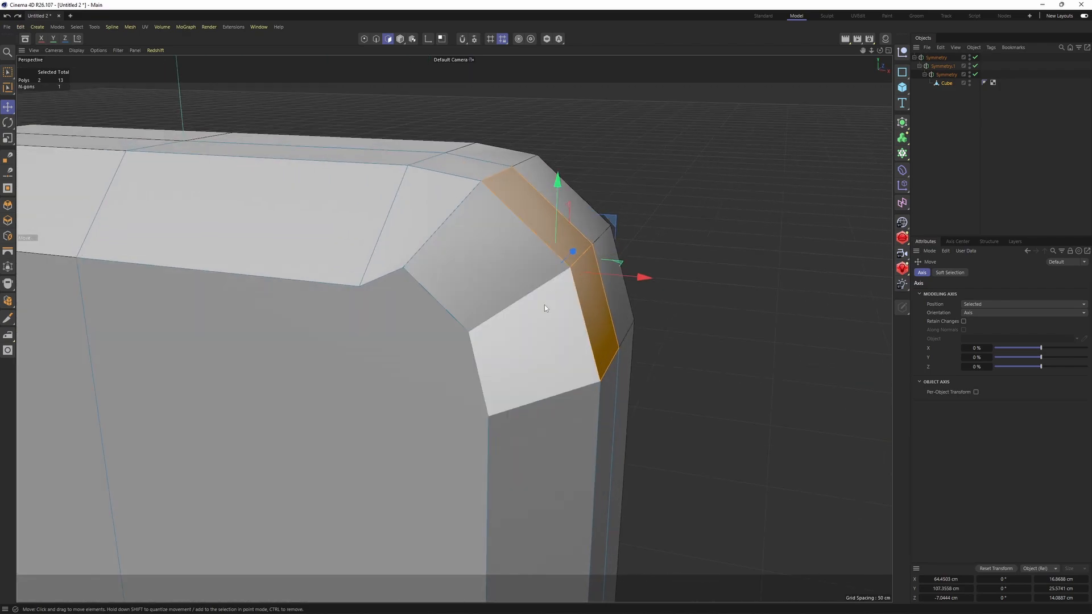
pyautogui.middleClick(544, 305)
pyautogui.keyDown('alt'); pyautogui.moveTo(756, 459); pyautogui.dragTo(796, 453, button='middle'); pyautogui.keyUp('alt')
pyautogui.scroll(1, 846, 466)
pyautogui.middleClick(315, 219)
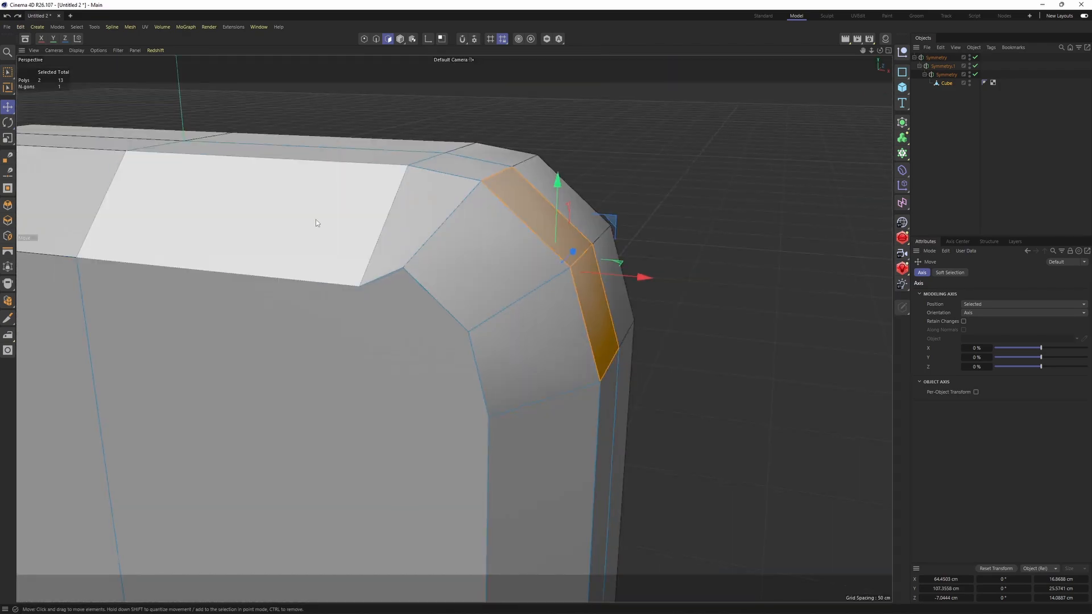
pyautogui.keyDown('alt'); pyautogui.moveTo(316, 219); pyautogui.dragTo(392, 250); pyautogui.keyUp('alt')
pyautogui.scroll(2, 430, 313)
pyautogui.keyDown('alt'); pyautogui.moveTo(430, 313); pyautogui.dragTo(457, 352); pyautogui.keyUp('alt')
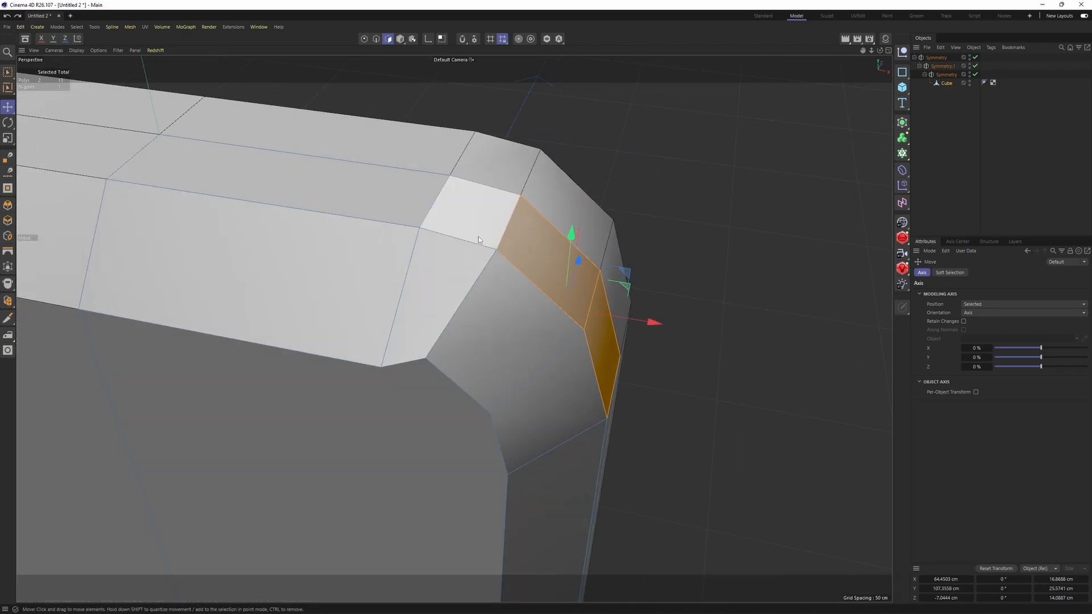
# Step: Select the four polygons of the top edge and front chamfer and extrude them outward by about 7.8 cm
pyautogui.click(479, 237)
pyautogui.keyDown('shift'); pyautogui.click(327, 204); pyautogui.keyUp('shift')
pyautogui.keyDown('shift'); pyautogui.click(333, 261); pyautogui.keyUp('shift')
pyautogui.keyDown('shift'); pyautogui.click(442, 312); pyautogui.keyUp('shift')
pyautogui.rightClick(646, 358)
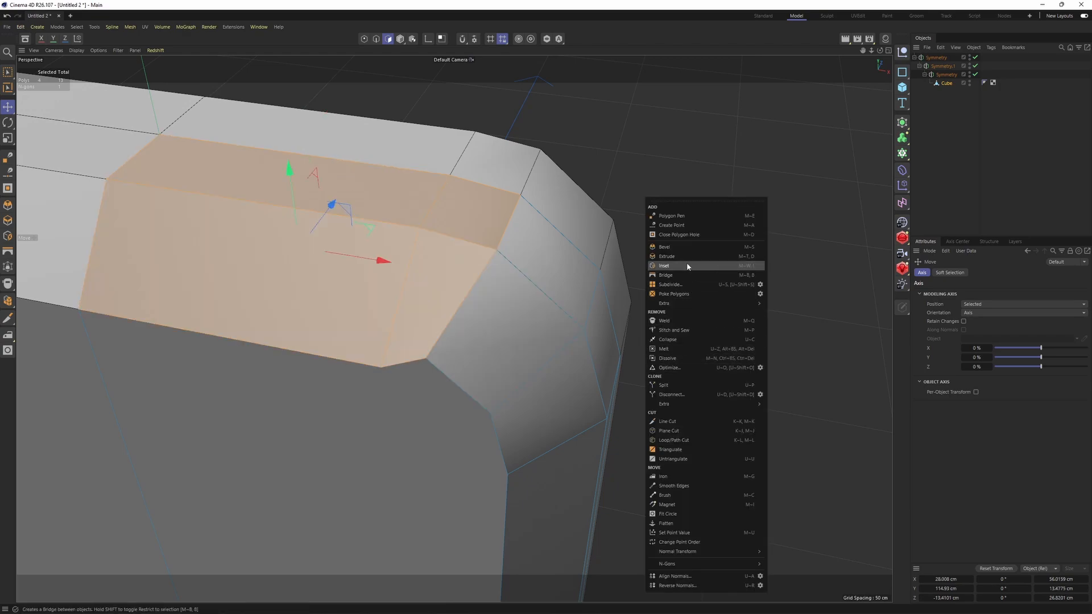
pyautogui.click(687, 264)
pyautogui.middleClick(643, 330)
pyautogui.moveTo(745, 462); pyautogui.dragTo(773, 460)
pyautogui.keyDown('alt'); pyautogui.moveTo(826, 435); pyautogui.dragTo(821, 446, button='middle'); pyautogui.keyUp('alt')
pyautogui.scroll(3, 821, 438)
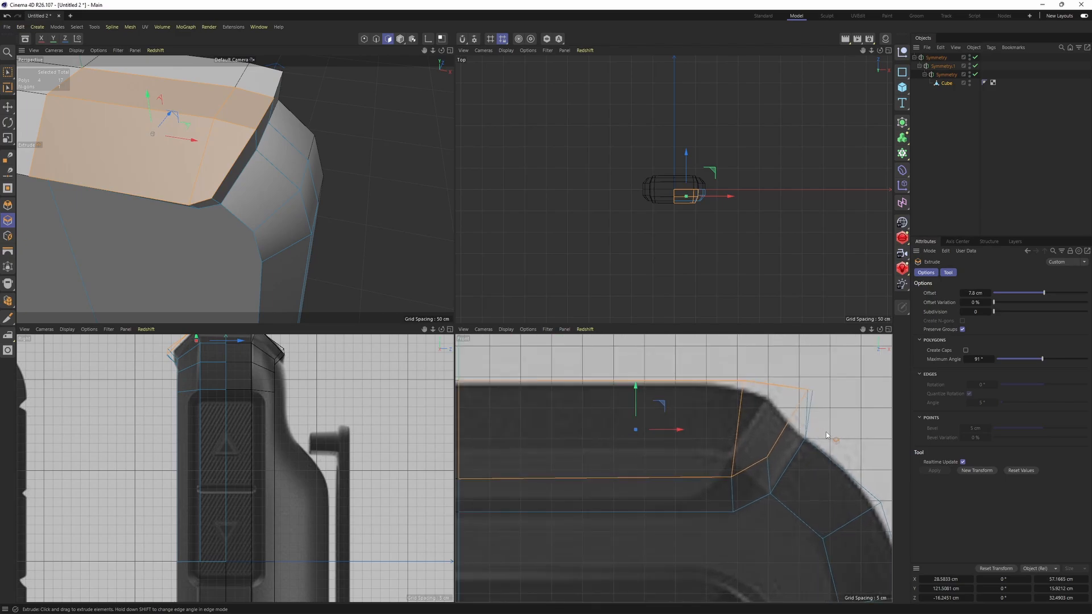
# Step: In point mode, shift the extruded rim's upper corner points inward to the reference corner in the Front view
pyautogui.press('Return')
pyautogui.press('0')
pyautogui.moveTo(722, 374); pyautogui.dragTo(861, 424)
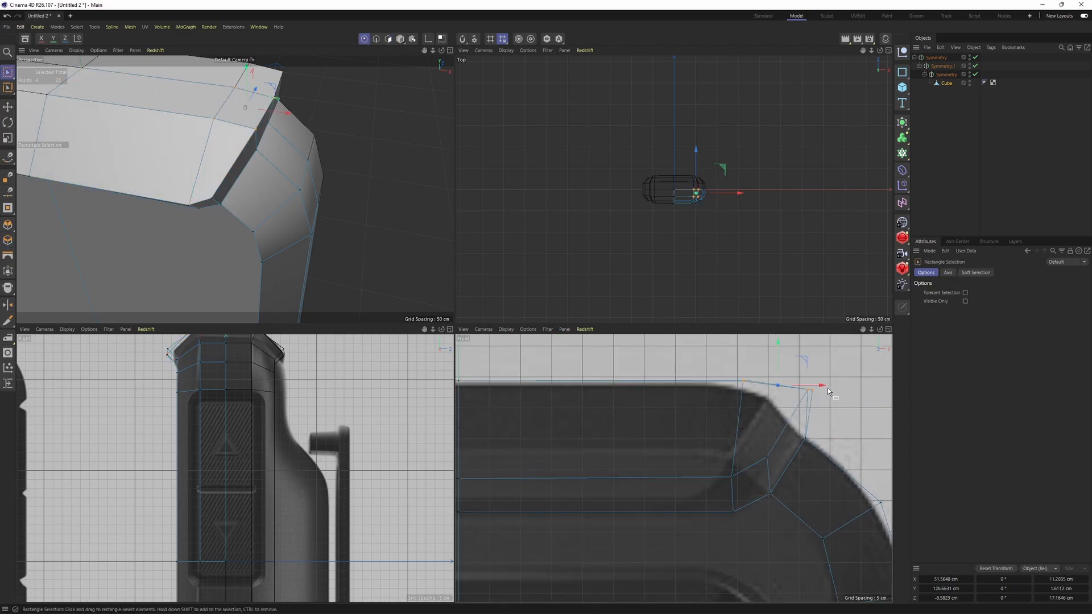
pyautogui.moveTo(827, 388); pyautogui.dragTo(782, 391)
# Step: Select the extruded rim's two lower front points and raise them to about Y 118.1 cm
pyautogui.moveTo(707, 446); pyautogui.dragTo(747, 470)
pyautogui.keyDown('alt'); pyautogui.moveTo(748, 471); pyautogui.dragTo(799, 417, button='middle'); pyautogui.keyUp('alt')
pyautogui.scroll(-2, 799, 416)
pyautogui.moveTo(727, 405); pyautogui.dragTo(764, 435)
pyautogui.moveTo(546, 419); pyautogui.dragTo(569, 431)
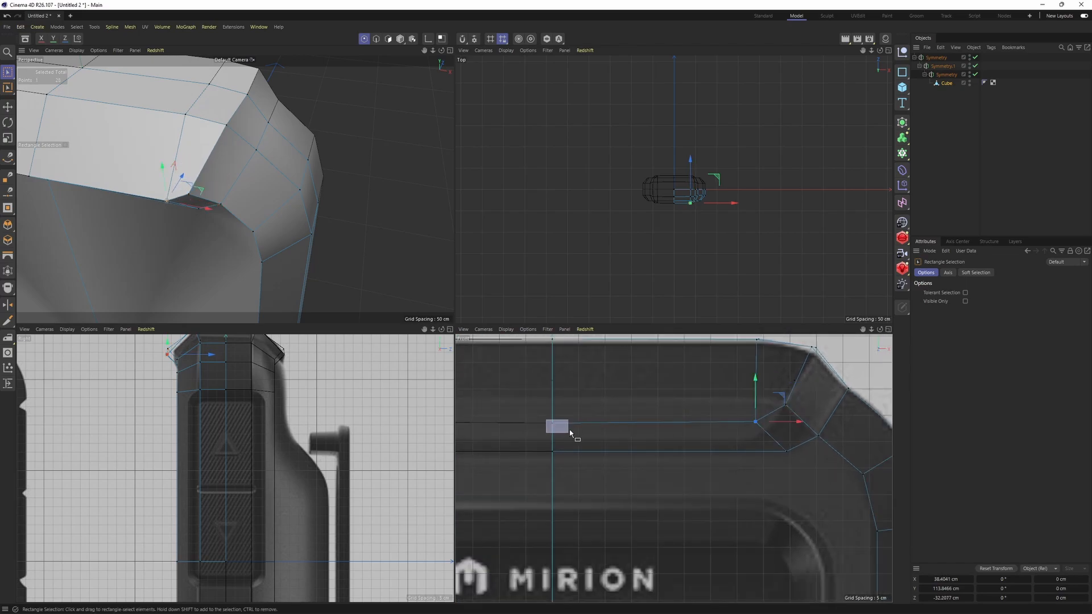
pyautogui.moveTo(652, 388); pyautogui.dragTo(657, 360)
# Step: Use the Polygon Pen to cut a new edge across the rim's underside, from its slanted corner edge to the centre line
pyautogui.middleClick(421, 250)
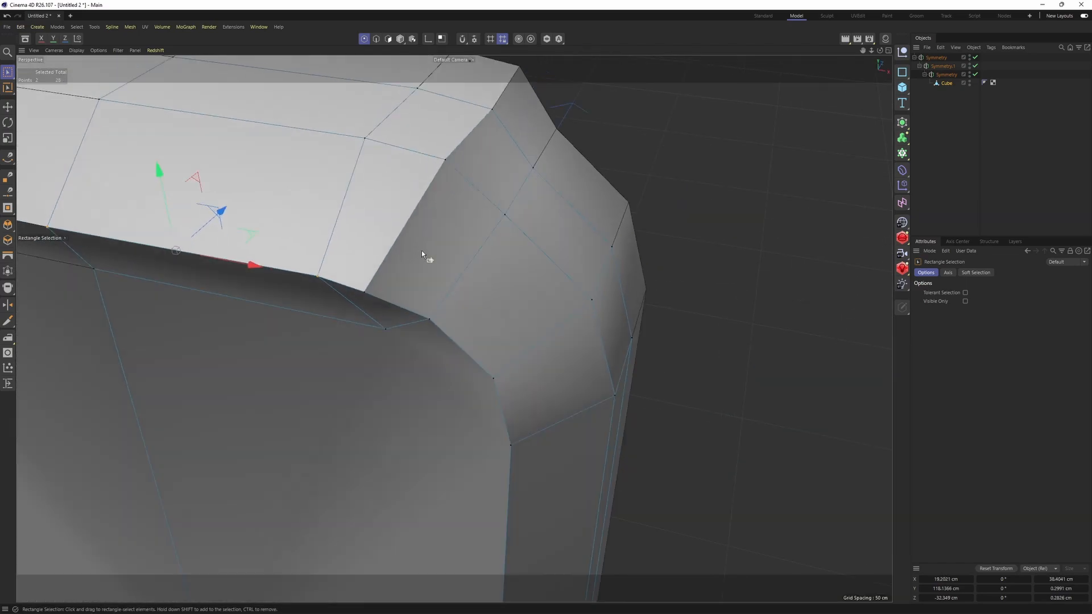
pyautogui.keyDown('alt'); pyautogui.moveTo(421, 250); pyautogui.dragTo(507, 353); pyautogui.keyUp('alt')
pyautogui.middleClick(713, 479)
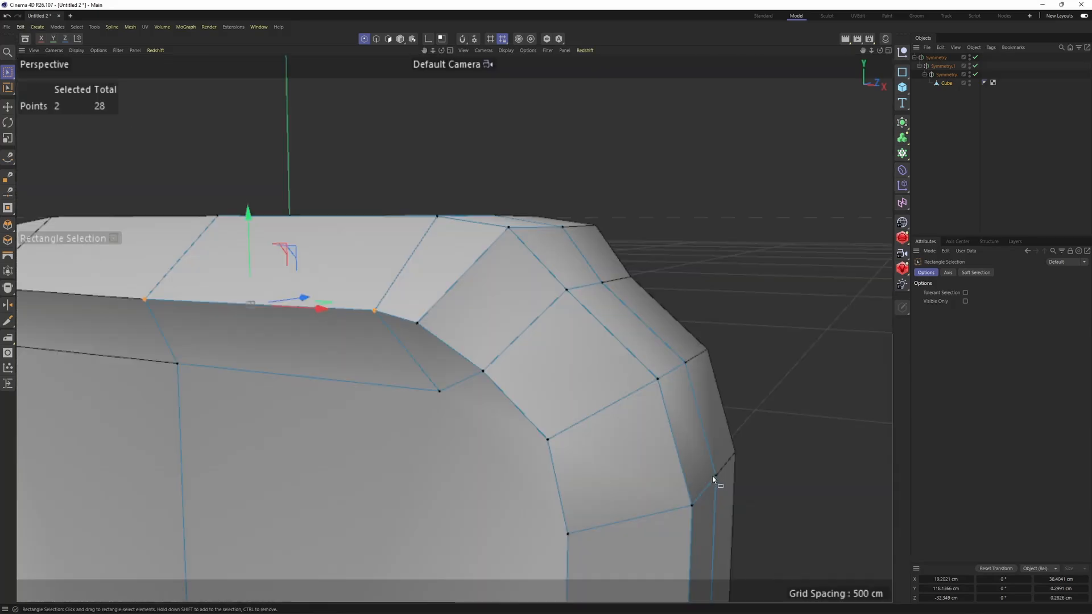
pyautogui.middleClick(712, 474)
pyautogui.scroll(-3, 703, 317)
pyautogui.press('m')
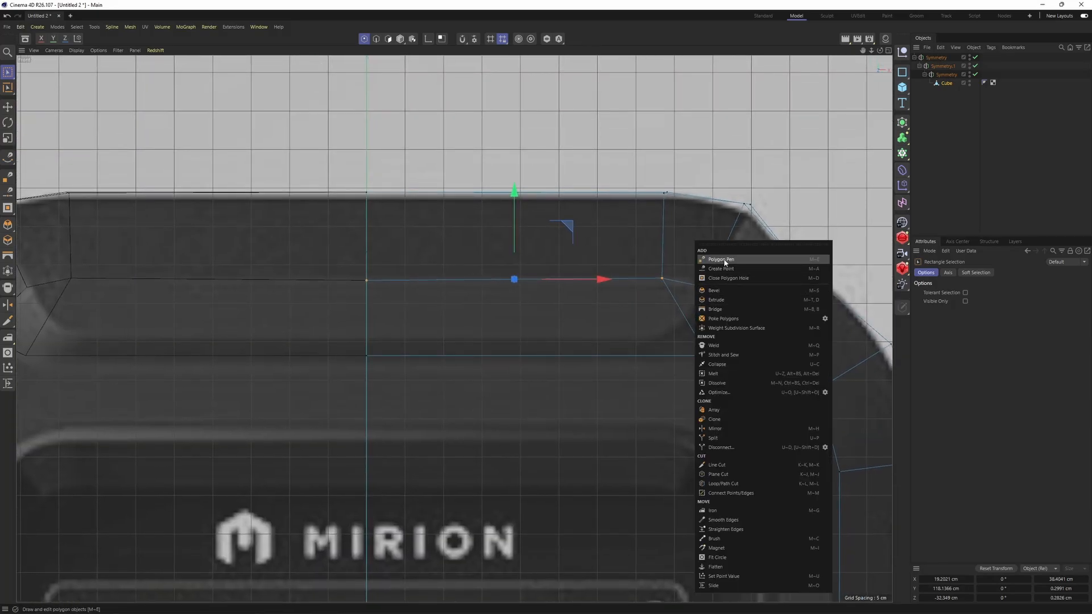
pyautogui.click(723, 263)
pyautogui.click(687, 322)
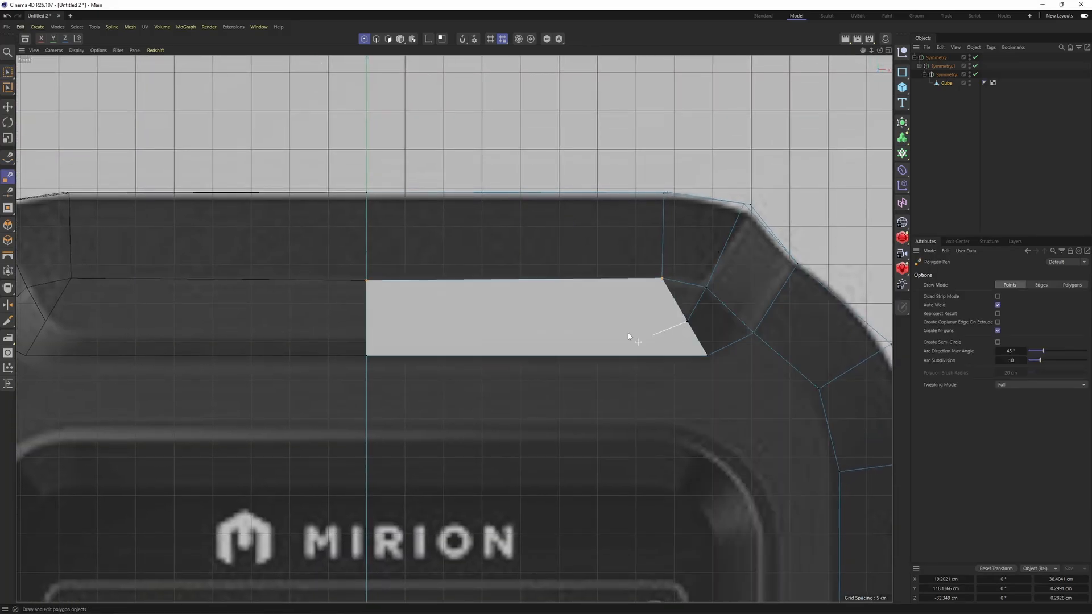
pyautogui.click(369, 337)
pyautogui.press('space')
# Step: Move the new edge's corner point inward and slightly down to follow the recess corner in the Front reference
pyautogui.moveTo(673, 309); pyautogui.dragTo(704, 331)
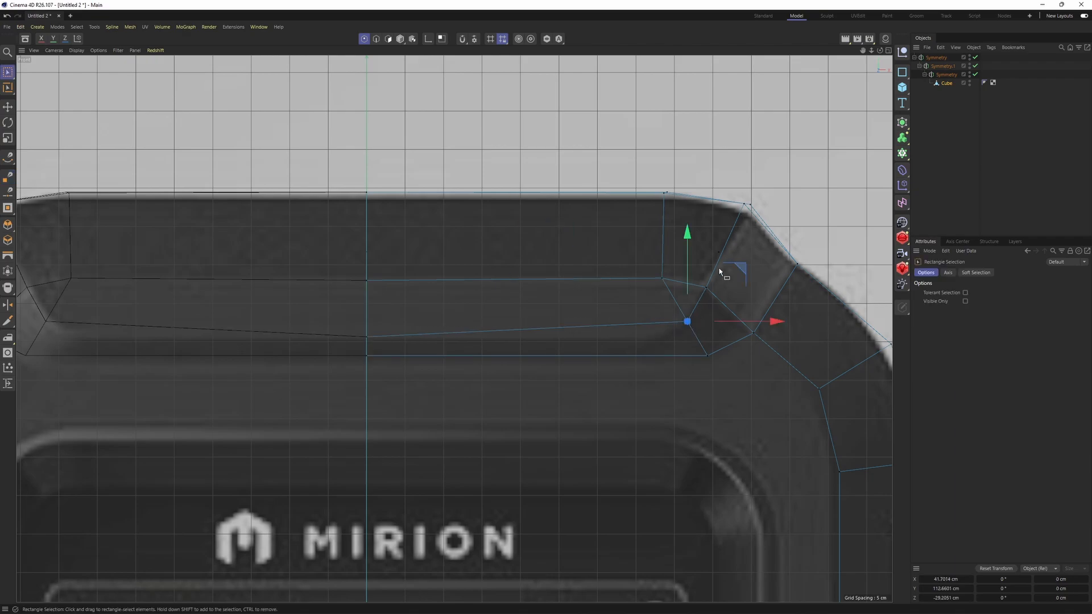
pyautogui.moveTo(741, 268); pyautogui.dragTo(723, 280)
pyautogui.keyDown('alt'); pyautogui.moveTo(741, 285); pyautogui.dragTo(710, 312, button='middle'); pyautogui.keyUp('alt')
pyautogui.scroll(1, 693, 313)
pyautogui.middleClick(592, 314)
pyautogui.middleClick(310, 193)
pyautogui.keyDown('alt'); pyautogui.moveTo(472, 253); pyautogui.dragTo(536, 289); pyautogui.keyUp('alt')
# Step: In polygon mode, select the extruded rim's two top polygons and scale them flat along Y
pyautogui.press('Return')
pyautogui.press('Return')
pyautogui.press('e')
pyautogui.middleClick(580, 307)
pyautogui.middleClick(168, 184)
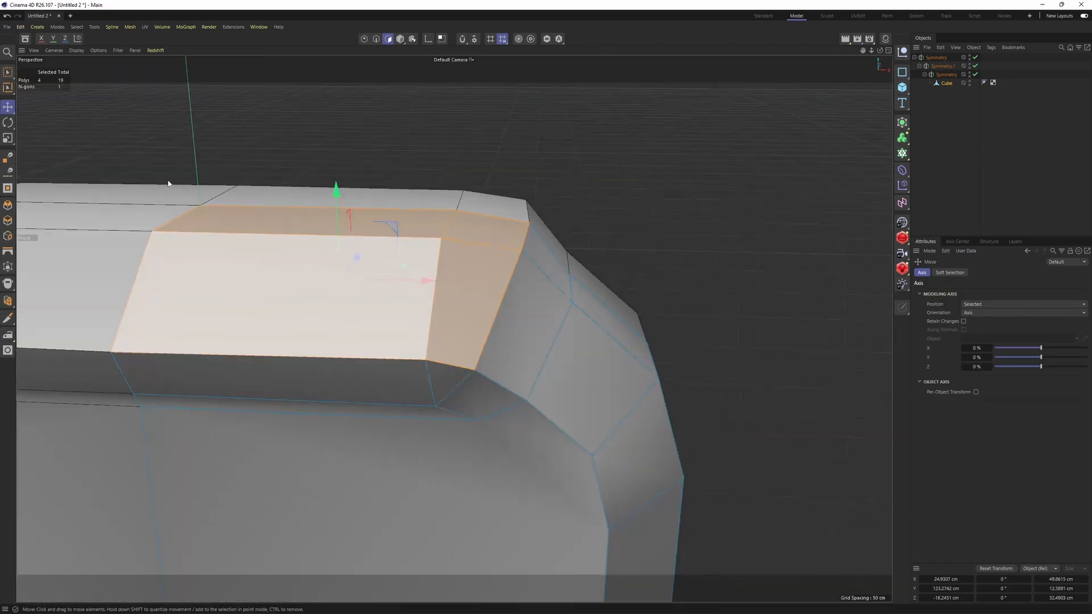
pyautogui.click(431, 229)
pyautogui.keyDown('shift'); pyautogui.click(479, 232); pyautogui.keyUp('shift')
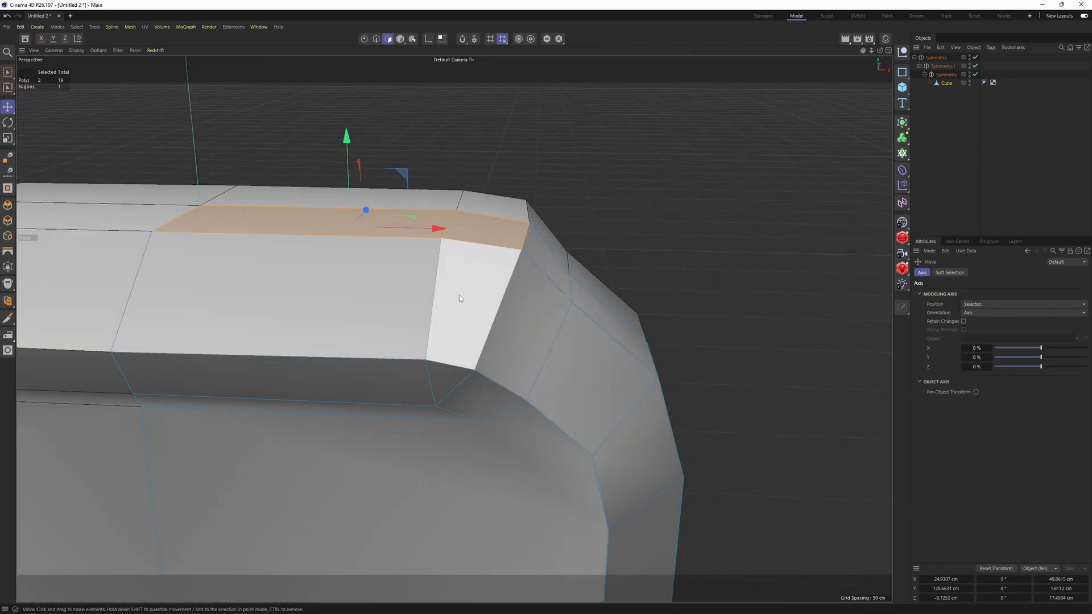
pyautogui.press('t')
pyautogui.keyDown('alt'); pyautogui.moveTo(462, 278); pyautogui.dragTo(383, 247); pyautogui.keyUp('alt')
pyautogui.hotkey('ctrl', 'z')
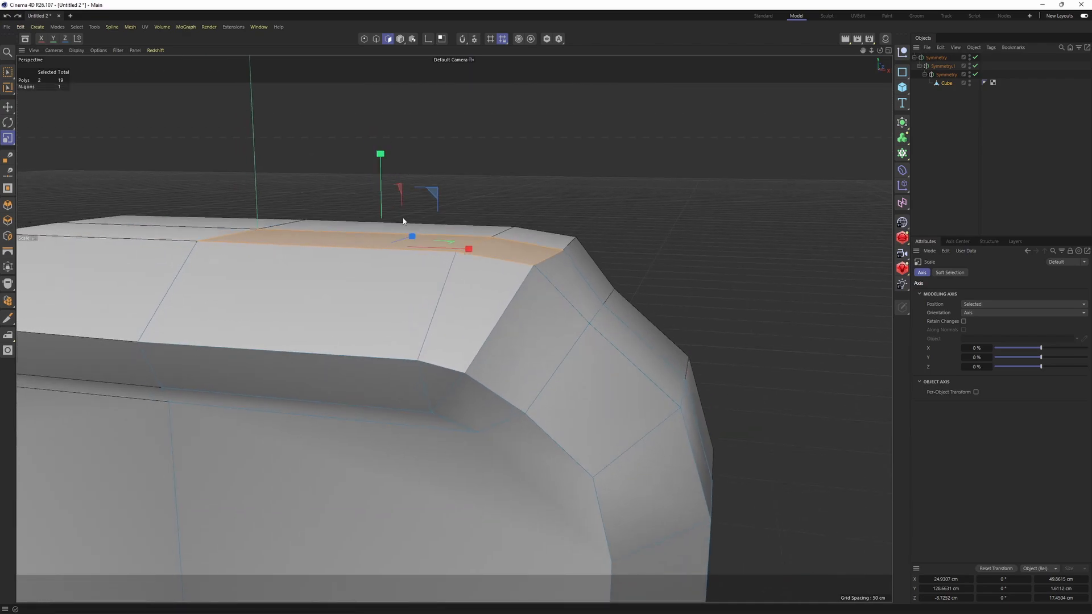
pyautogui.moveTo(384, 157); pyautogui.dragTo(391, 244)
pyautogui.keyDown('alt'); pyautogui.moveTo(527, 298); pyautogui.dragTo(540, 347); pyautogui.keyUp('alt')
# Step: Align the rim's top corner points by scaling them flat along X, and move them to about X 50.7 cm
pyautogui.middleClick(543, 349)
pyautogui.middleClick(721, 398)
pyautogui.keyDown('alt'); pyautogui.moveTo(771, 349); pyautogui.dragTo(728, 374, button='middle'); pyautogui.keyUp('alt')
pyautogui.press('Return')
pyautogui.press('space')
pyautogui.moveTo(655, 202); pyautogui.dragTo(701, 232)
pyautogui.scroll(1, 701, 232)
pyautogui.press('t')
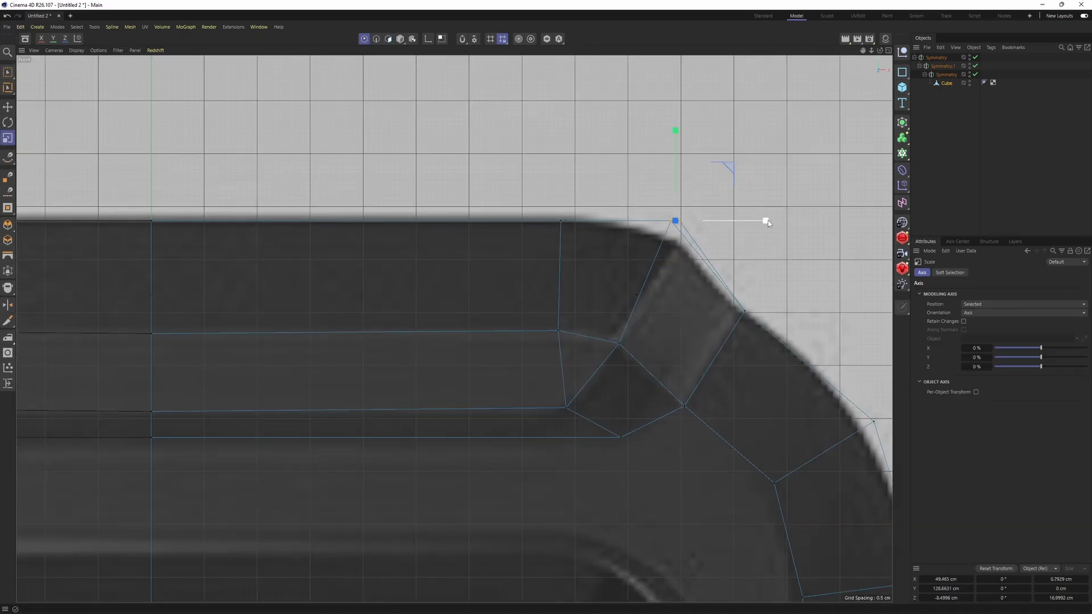
pyautogui.moveTo(753, 222); pyautogui.dragTo(765, 222)
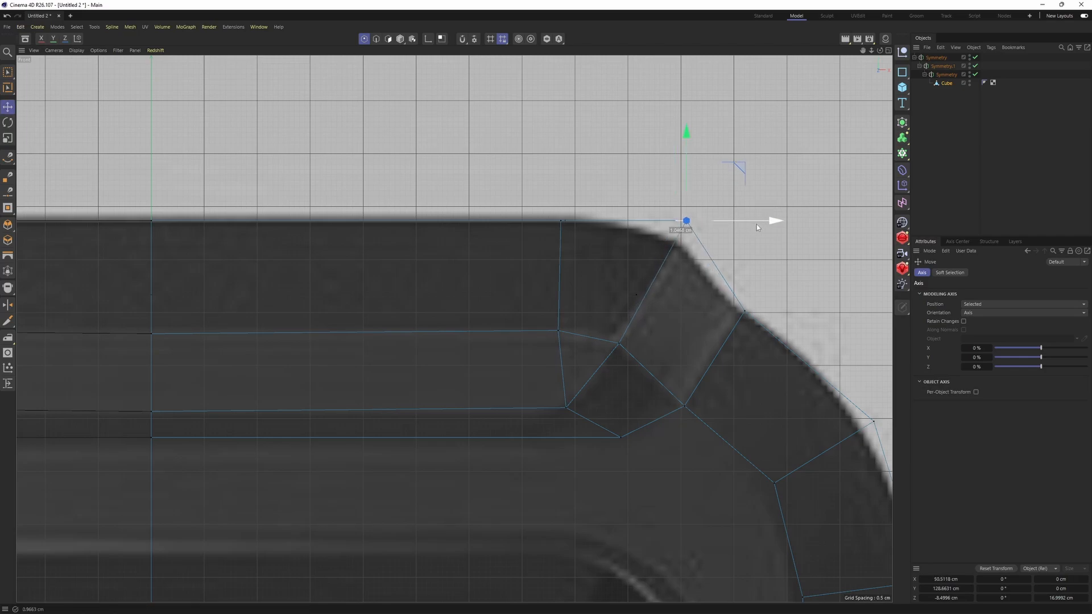
# Step: In the Right view, flatten the body's vertical side edge loop along Z and place it at about Z -14.6 cm
pyautogui.press('F3')
pyautogui.scroll(-3, 421, 284)
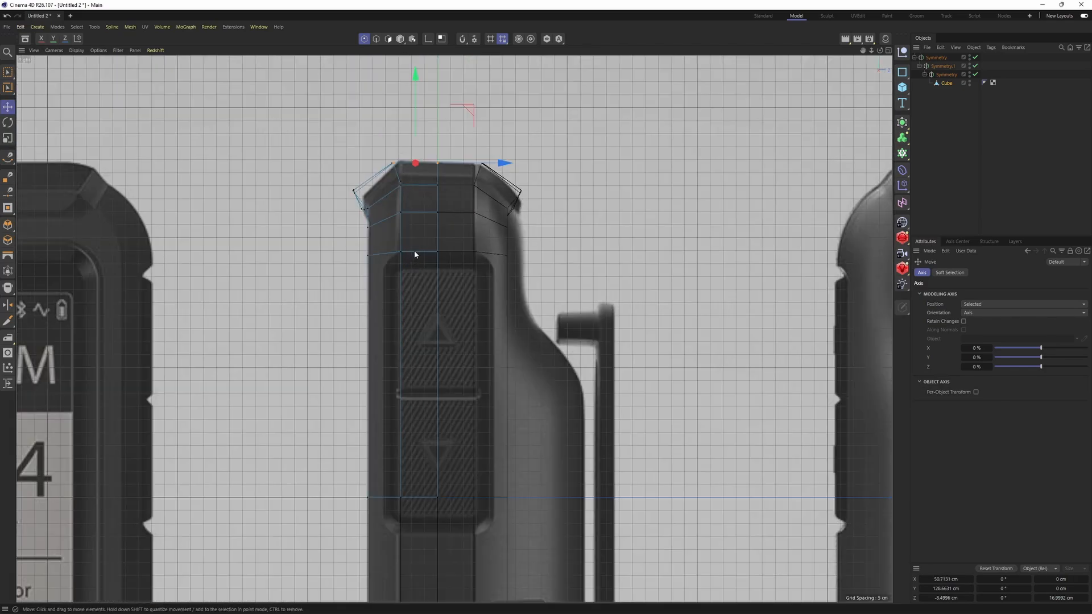
pyautogui.press('Return')
pyautogui.click(401, 250)
pyautogui.scroll(1, 425, 302)
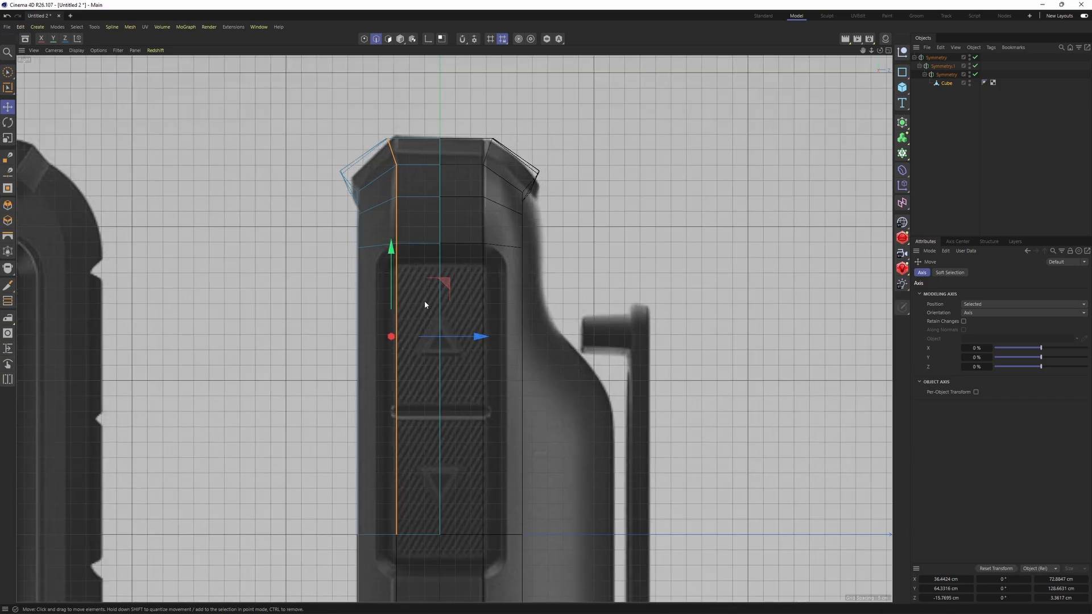
pyautogui.press('t')
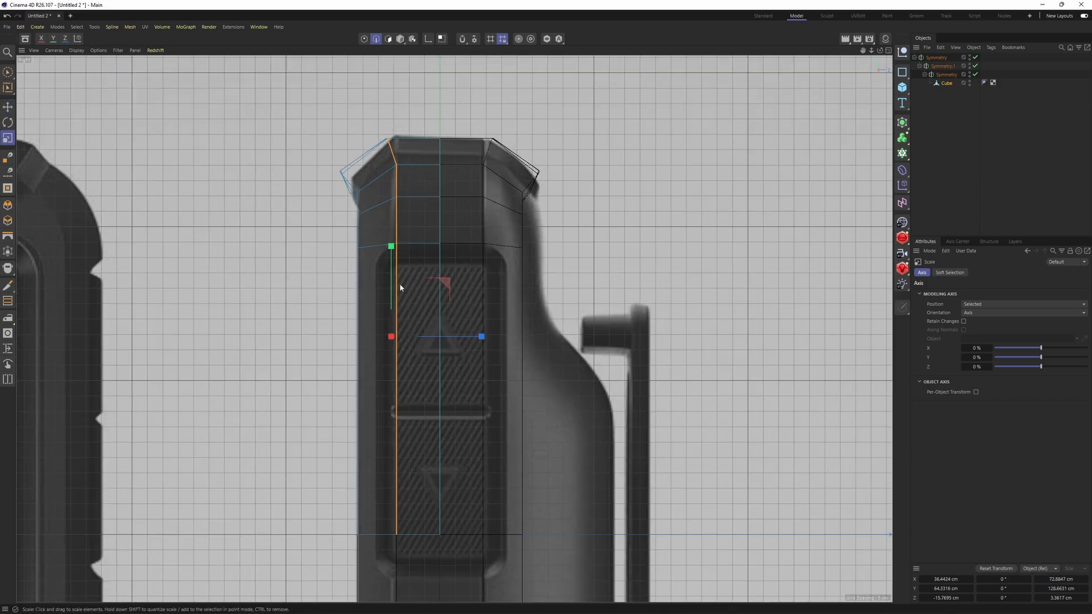
pyautogui.moveTo(487, 335); pyautogui.dragTo(395, 336)
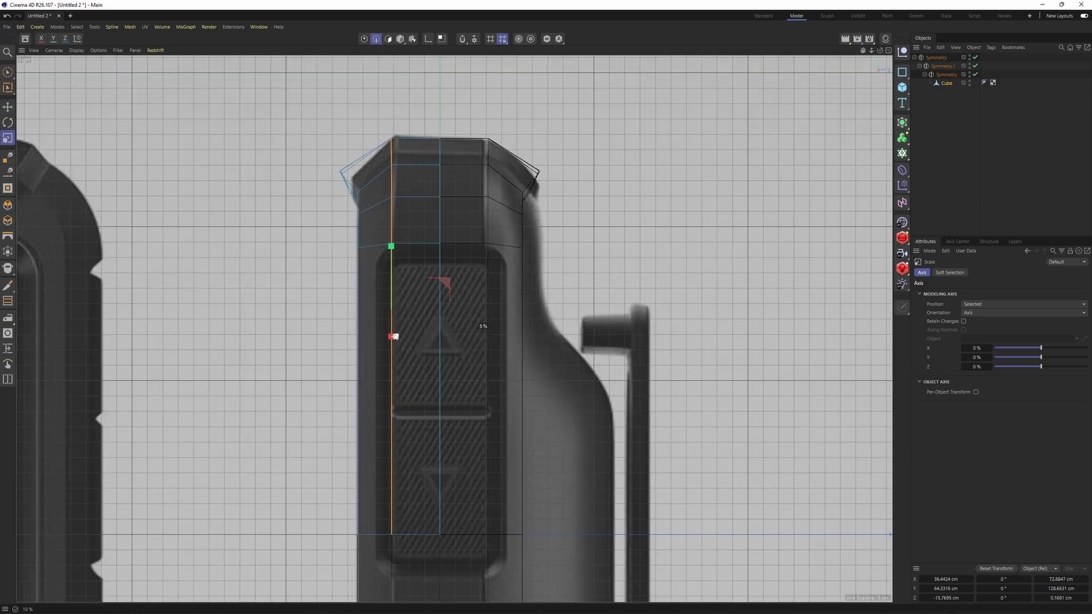
pyautogui.press('space')
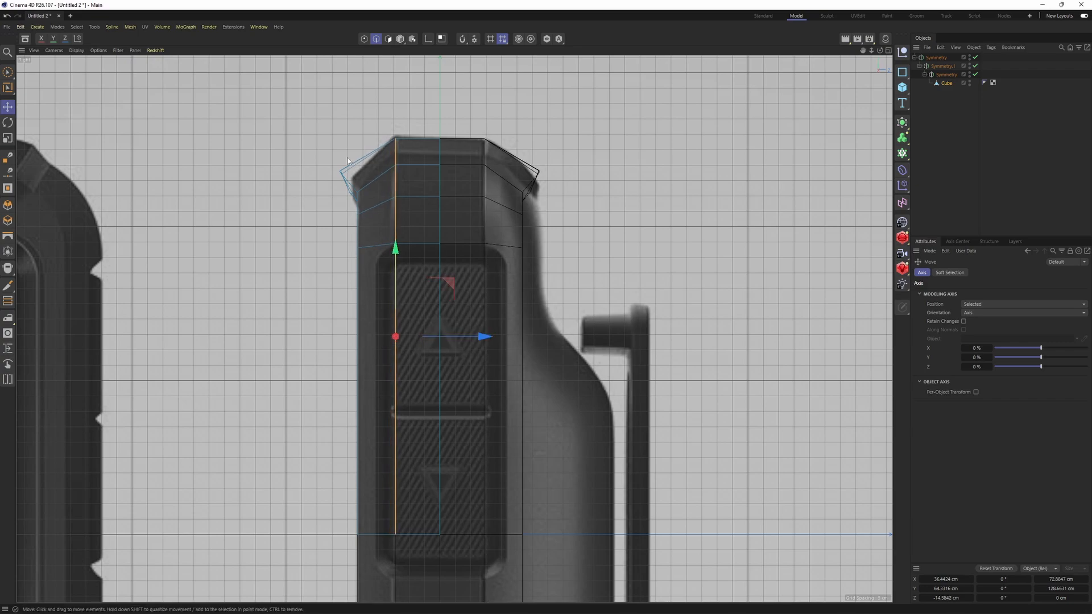
# Step: Move the rim's protruding front points to about Y 115.7, Z -29.0 cm in the Right view and flatten them along Z
pyautogui.scroll(2, 312, 160)
pyautogui.press('Return')
pyautogui.press('Return')
pyautogui.moveTo(286, 158); pyautogui.dragTo(347, 205)
pyautogui.scroll(2, 337, 160)
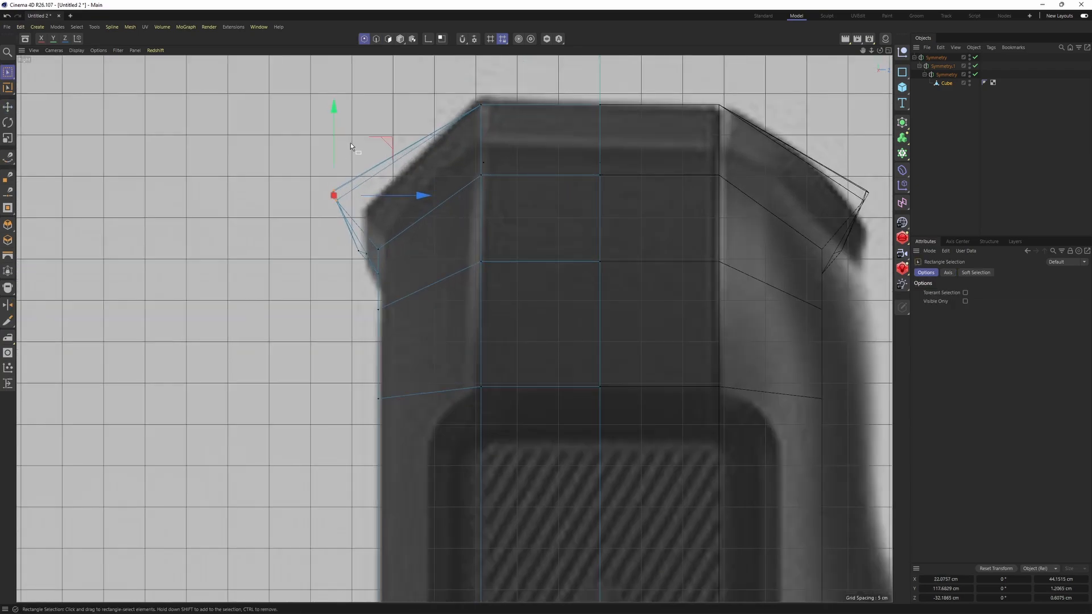
pyautogui.moveTo(388, 142); pyautogui.dragTo(414, 159)
pyautogui.scroll(3, 409, 161)
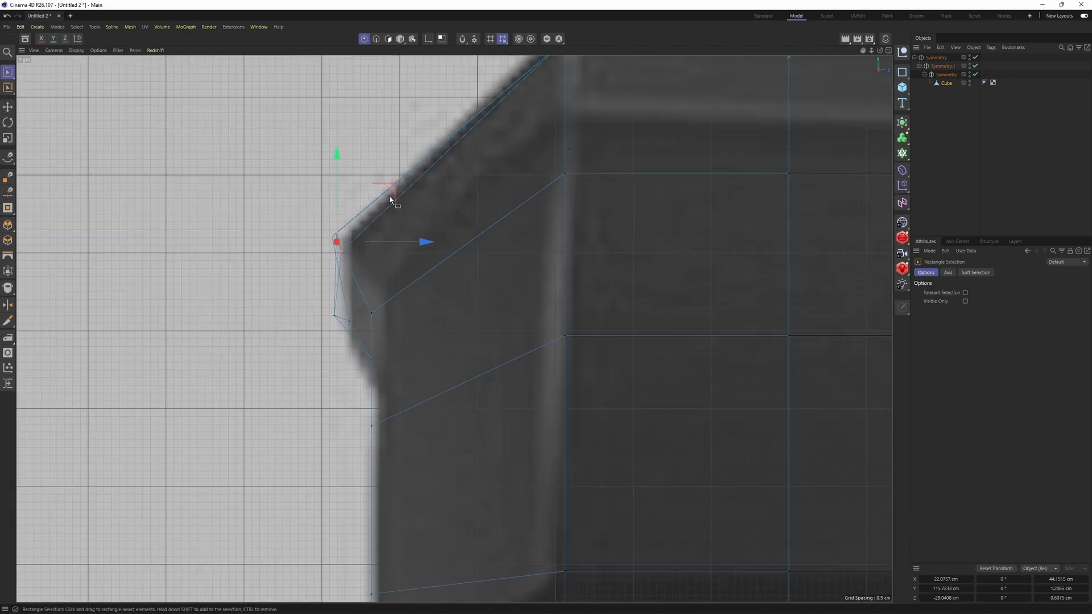
pyautogui.press('t')
pyautogui.moveTo(426, 243); pyautogui.dragTo(336, 241)
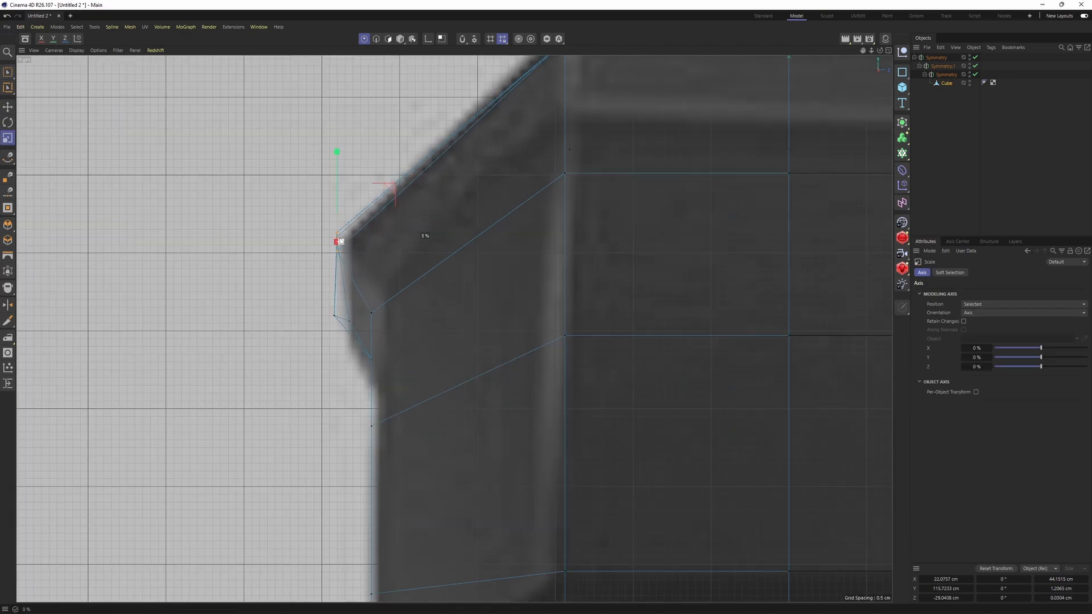
# Step: Raise the rim's two straight front-edge points to about Y 117.7 cm and its front corner point to about Y 116.3 cm
pyautogui.middleClick(340, 241)
pyautogui.press('space')
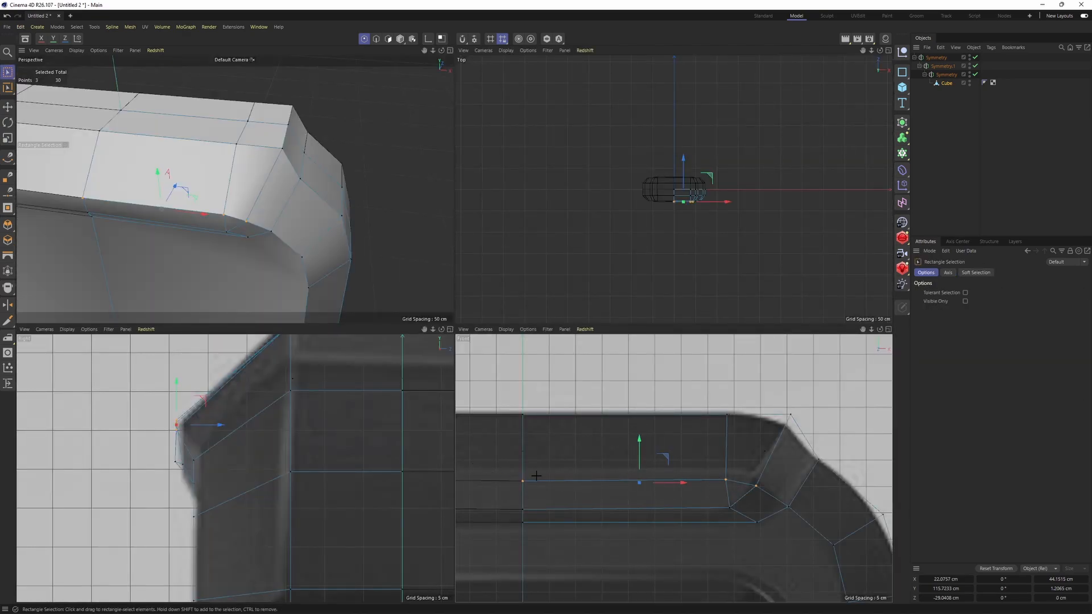
pyautogui.moveTo(485, 466); pyautogui.dragTo(738, 495)
pyautogui.moveTo(626, 447); pyautogui.dragTo(627, 438)
pyautogui.click(756, 485)
pyautogui.moveTo(756, 448); pyautogui.dragTo(756, 442)
pyautogui.keyDown('alt'); pyautogui.moveTo(272, 392); pyautogui.dragTo(318, 453, button='middle'); pyautogui.keyUp('alt')
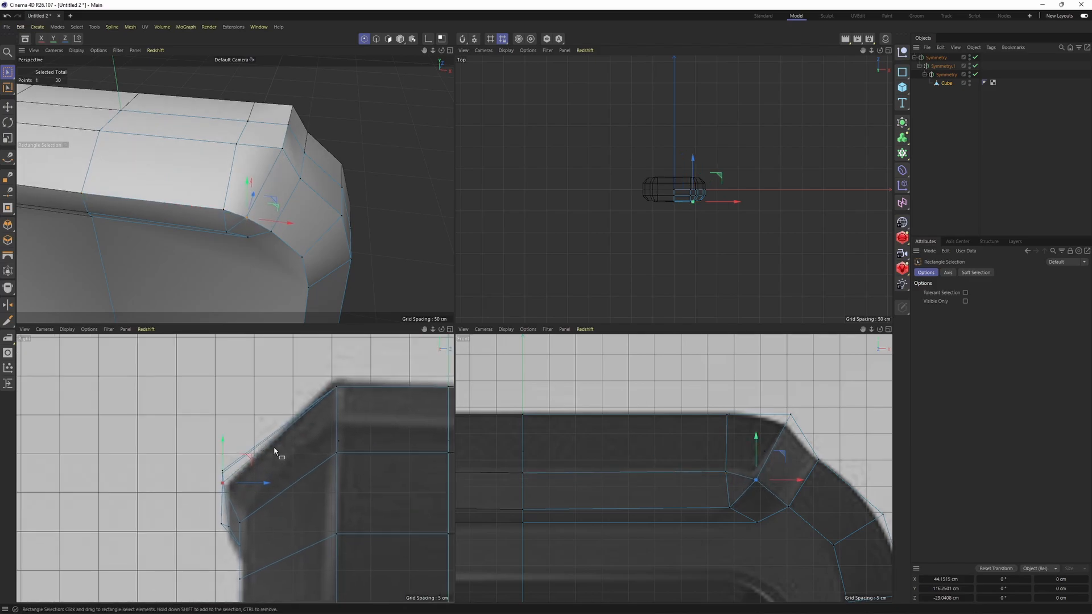
pyautogui.scroll(5, 274, 448)
pyautogui.moveTo(173, 443); pyautogui.dragTo(196, 457)
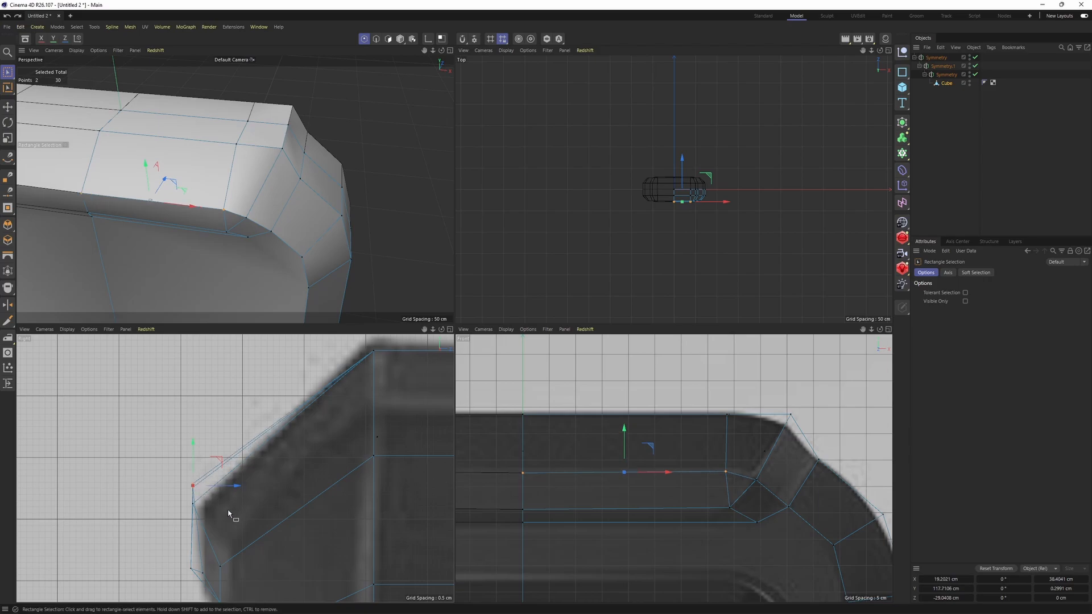
# Step: Examine the mirrored body's raised top rim and rounded corners in the perspective view against the Front reference
pyautogui.keyDown('alt'); pyautogui.moveTo(245, 216); pyautogui.dragTo(293, 179); pyautogui.keyUp('alt')
pyautogui.keyDown('alt'); pyautogui.moveTo(797, 546); pyautogui.dragTo(653, 386, button='middle'); pyautogui.keyUp('alt')
pyautogui.scroll(-5, 643, 391)
pyautogui.middleClick(438, 310)
pyautogui.keyDown('alt'); pyautogui.moveTo(446, 338); pyautogui.dragTo(415, 280, button='middle'); pyautogui.keyUp('alt')
pyautogui.scroll(-3, 415, 281)
pyautogui.keyDown('alt'); pyautogui.moveTo(414, 280); pyautogui.dragTo(435, 301); pyautogui.keyUp('alt')
pyautogui.scroll(-3, 434, 301)
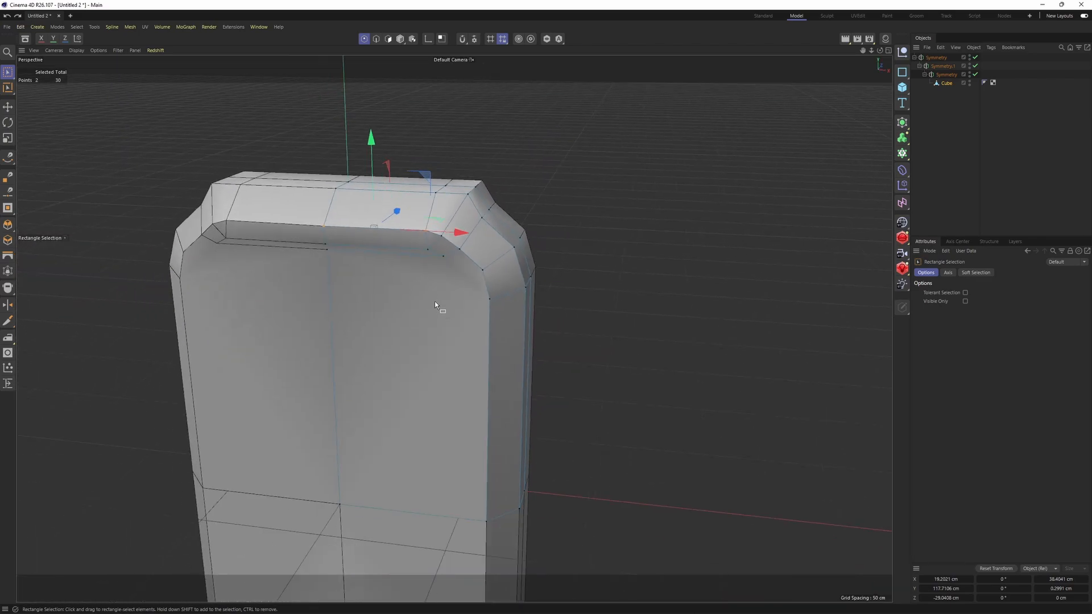
pyautogui.keyDown('alt'); pyautogui.moveTo(434, 302); pyautogui.dragTo(503, 268, button='middle'); pyautogui.keyUp('alt')
pyautogui.scroll(-3, 502, 268)
pyautogui.scroll(3, 502, 268)
pyautogui.press('e')
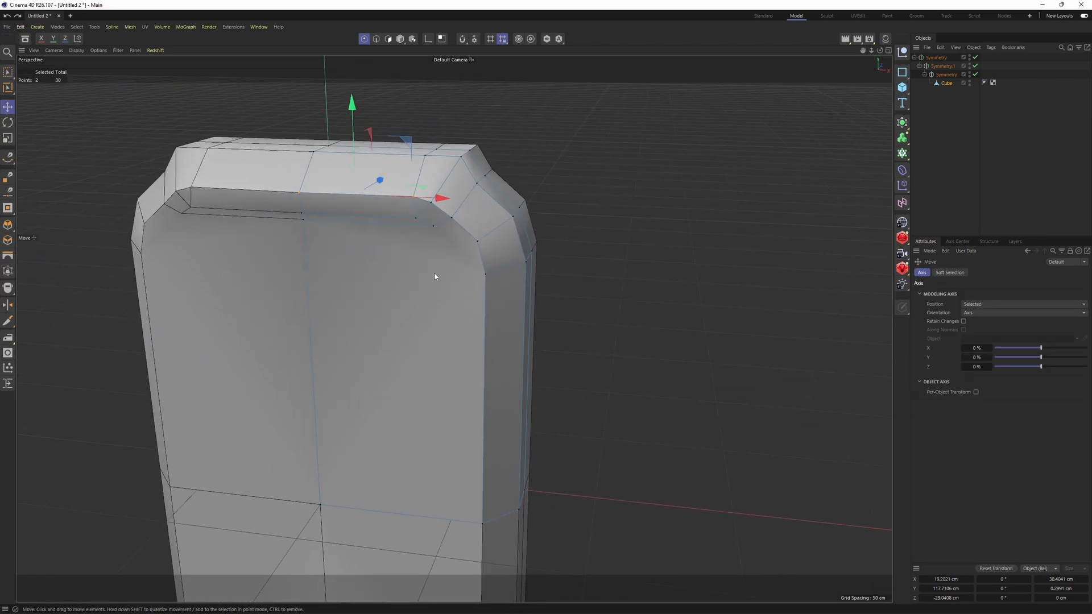
pyautogui.press('Return')
pyautogui.press('Return')
pyautogui.click(438, 282)
pyautogui.keyDown('alt'); pyautogui.moveTo(530, 282); pyautogui.dragTo(483, 248, button='middle'); pyautogui.keyUp('alt')
pyautogui.moveTo(483, 248)
pyautogui.keyDown('alt'); pyautogui.mouseDown()
pyautogui.moveTo(449, 296)
pyautogui.moveTo(387, 214)
pyautogui.moveTo(480, 343)
pyautogui.moveTo(489, 251)
pyautogui.moveTo(477, 230)
pyautogui.mouseUp(); pyautogui.keyUp('alt')
pyautogui.press('Return')
pyautogui.scroll(-2, 489, 253)
pyautogui.scroll(3, 478, 229)
pyautogui.scroll(-2, 478, 229)
pyautogui.middleClick(451, 287)
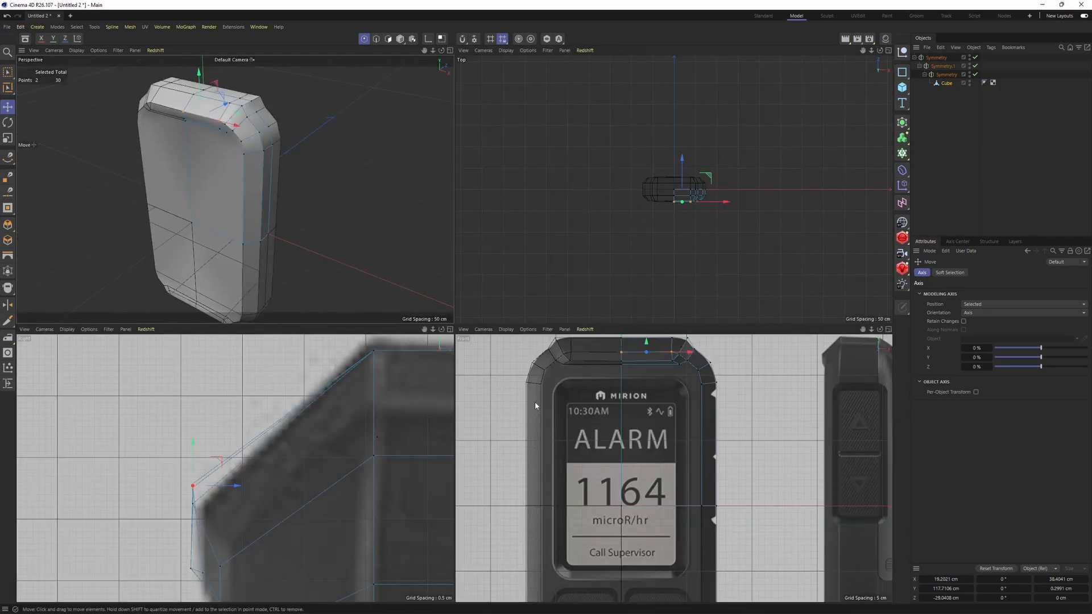
# Step: Examine the body mesh against the Front reference, from the rounded top corners down to the screen and buttons
pyautogui.middleClick(534, 402)
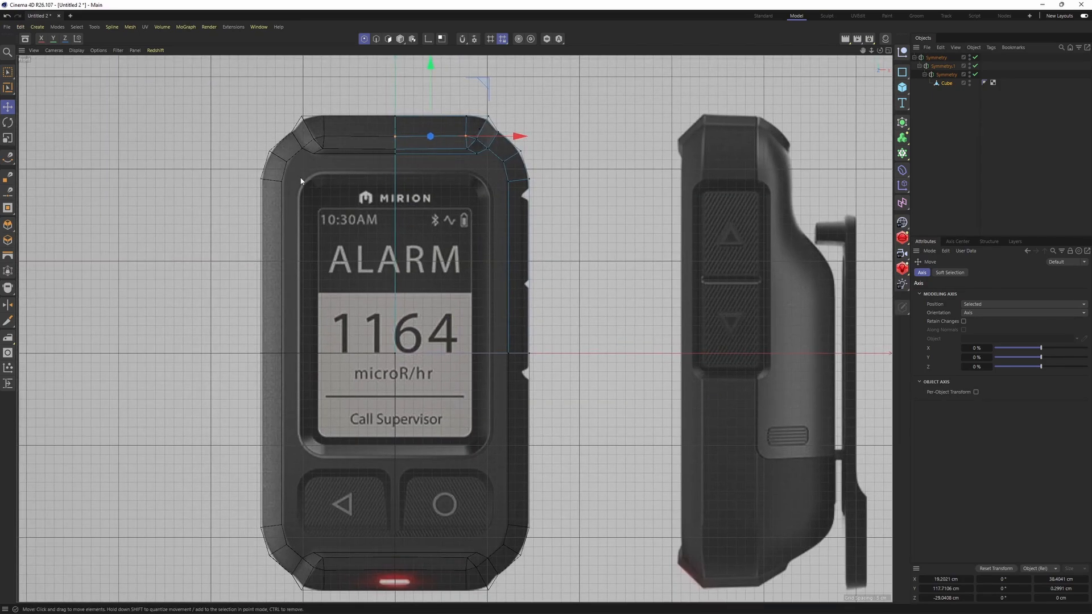
pyautogui.scroll(2, 434, 200)
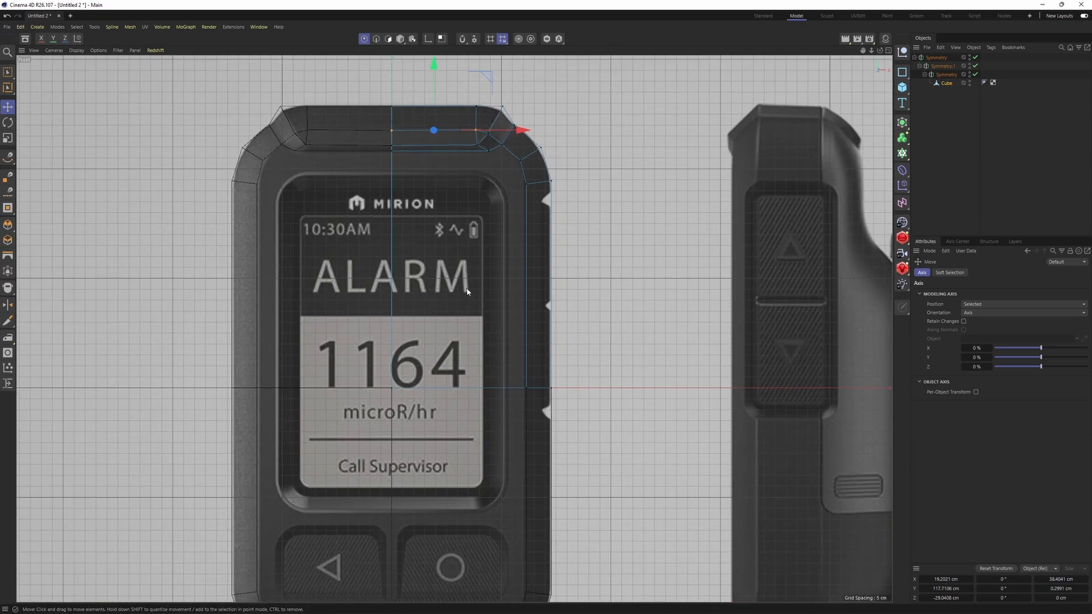
pyautogui.scroll(-4, 467, 291)
pyautogui.scroll(1, 385, 336)
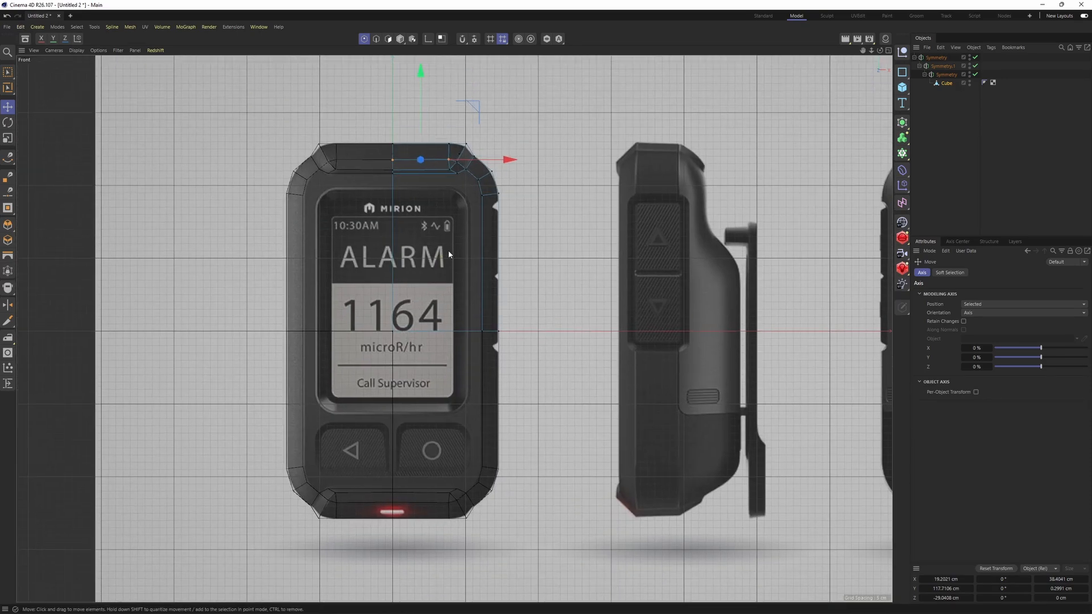
pyautogui.scroll(1, 461, 344)
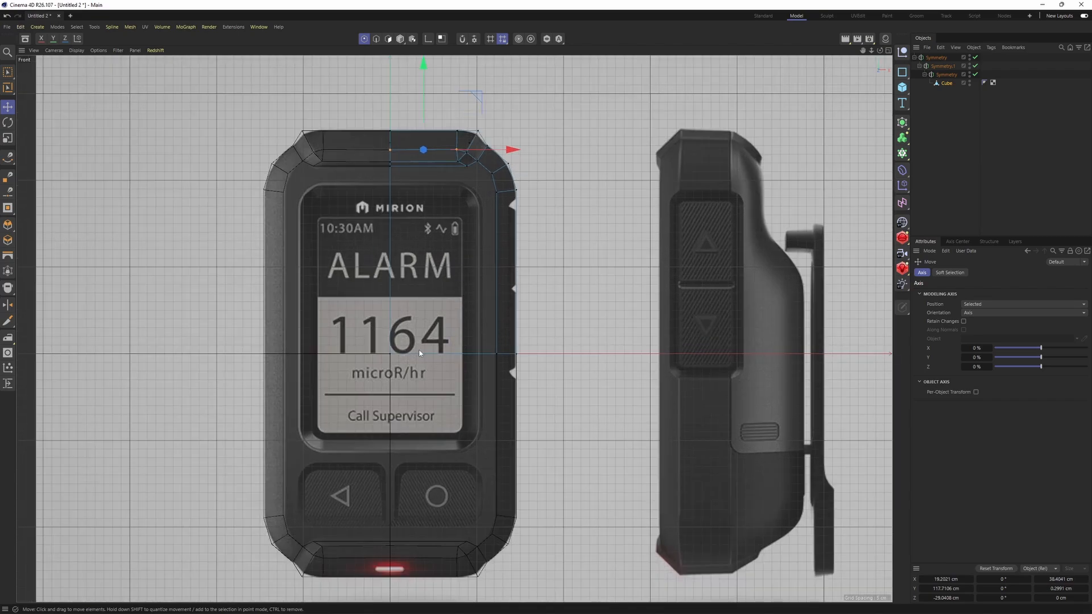
pyautogui.scroll(2, 456, 166)
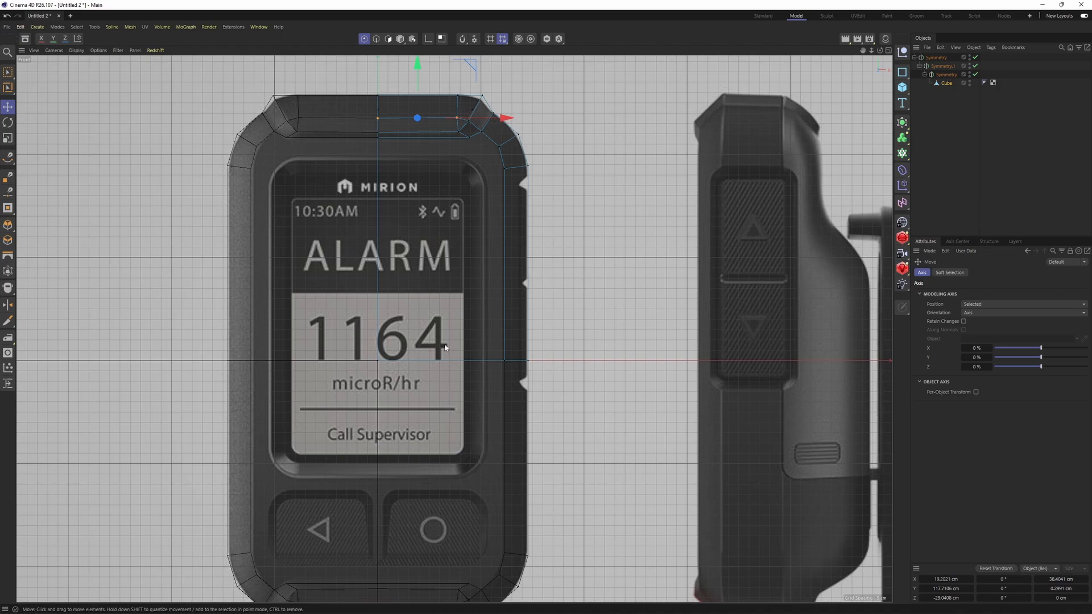
pyautogui.keyDown('alt'); pyautogui.moveTo(431, 231); pyautogui.dragTo(419, 196, button='middle'); pyautogui.keyUp('alt')
pyautogui.scroll(-1, 421, 408)
pyautogui.keyDown('alt'); pyautogui.moveTo(436, 376); pyautogui.dragTo(431, 407, button='middle'); pyautogui.keyUp('alt')
pyautogui.scroll(1, 412, 199)
# Step: Mark strokes over the Front reference's screen and button area with the Doodle Paint tool
pyautogui.click(94, 26)
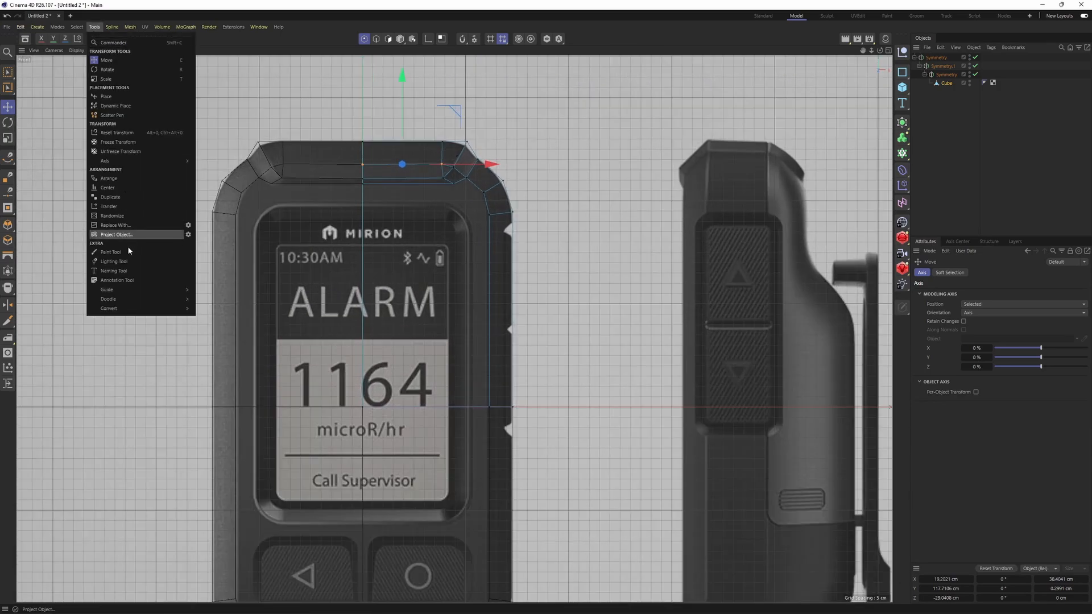
pyautogui.moveTo(190, 301)
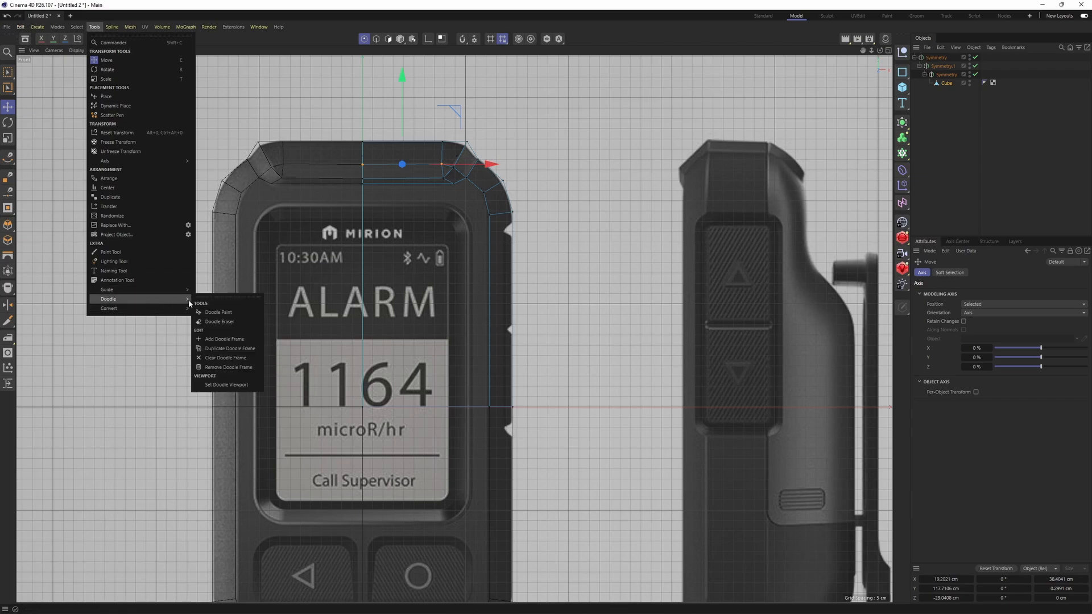
pyautogui.click(233, 311)
pyautogui.keyDown('alt'); pyautogui.moveTo(385, 190); pyautogui.dragTo(381, 216, button='middle'); pyautogui.keyUp('alt')
pyautogui.scroll(2, 381, 218)
pyautogui.scroll(-4, 380, 202)
pyautogui.moveTo(381, 214)
pyautogui.mouseDown()
pyautogui.moveTo(373, 193)
pyautogui.moveTo(392, 208)
pyautogui.mouseUp()
pyautogui.moveTo(372, 443); pyautogui.dragTo(373, 503)
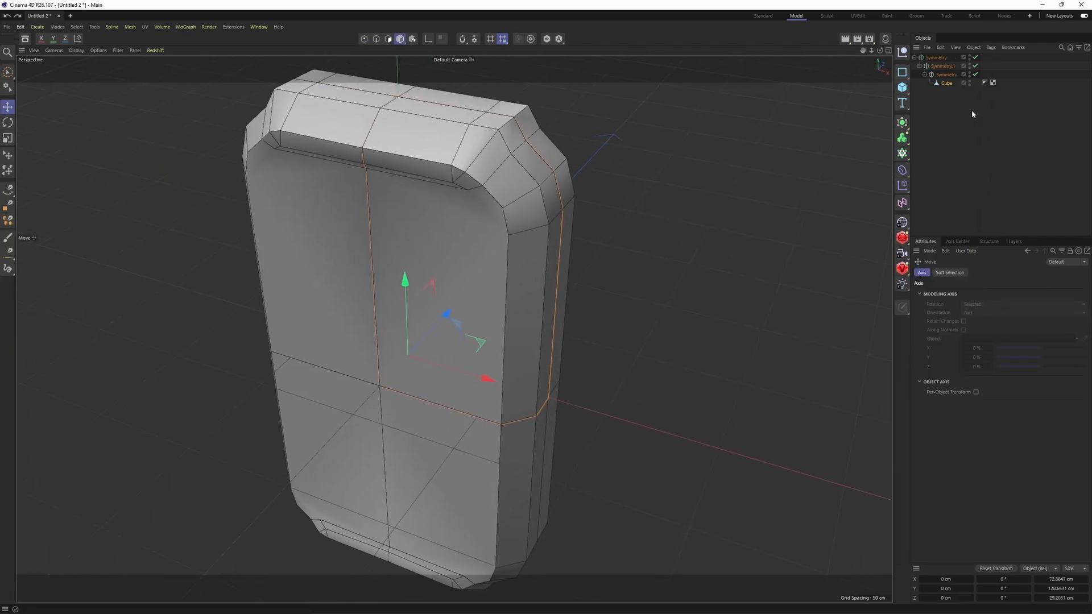
# Step: Switch the innermost symmetry and Symmetry.1 off and on to check which one mirrors the body front to back
pyautogui.keyDown('alt'); pyautogui.moveTo(553, 240); pyautogui.dragTo(486, 249); pyautogui.keyUp('alt')
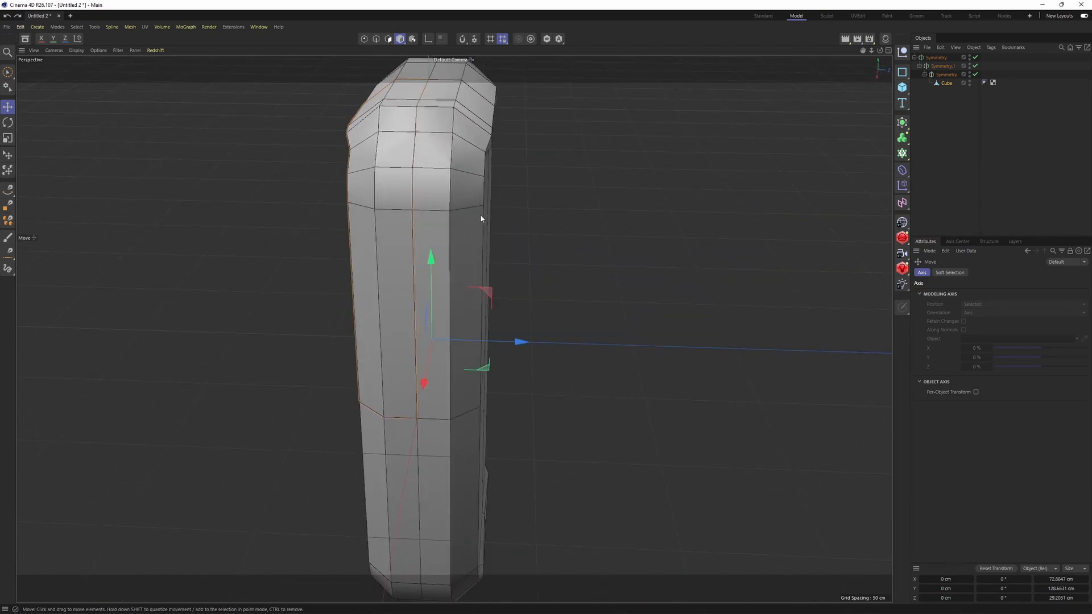
pyautogui.click(975, 74)
pyautogui.click(975, 74)
pyautogui.click(975, 65)
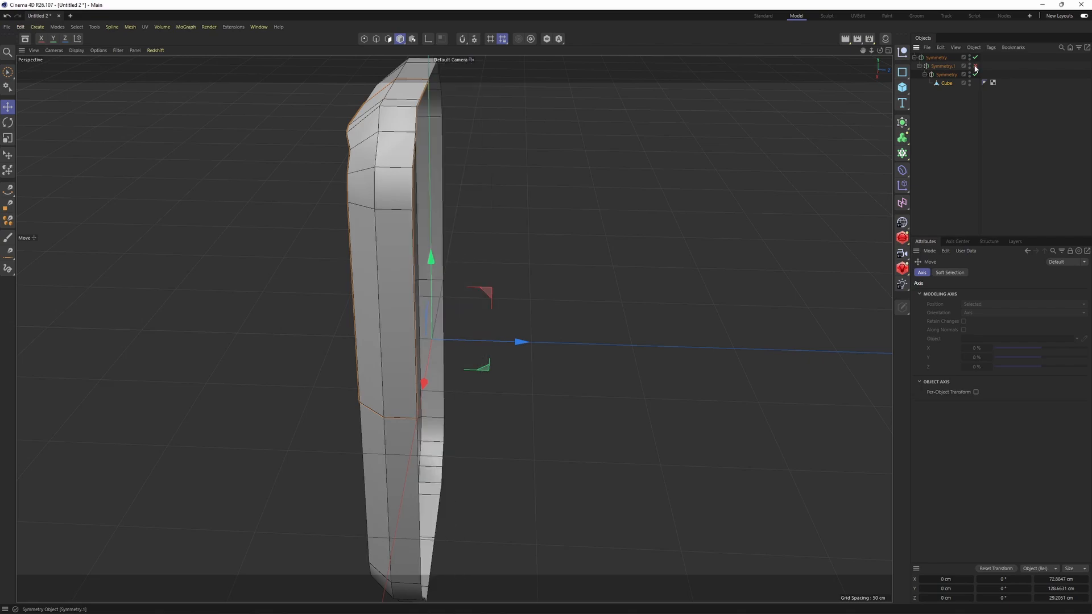
pyautogui.click(975, 66)
pyautogui.click(975, 66)
pyautogui.click(975, 66)
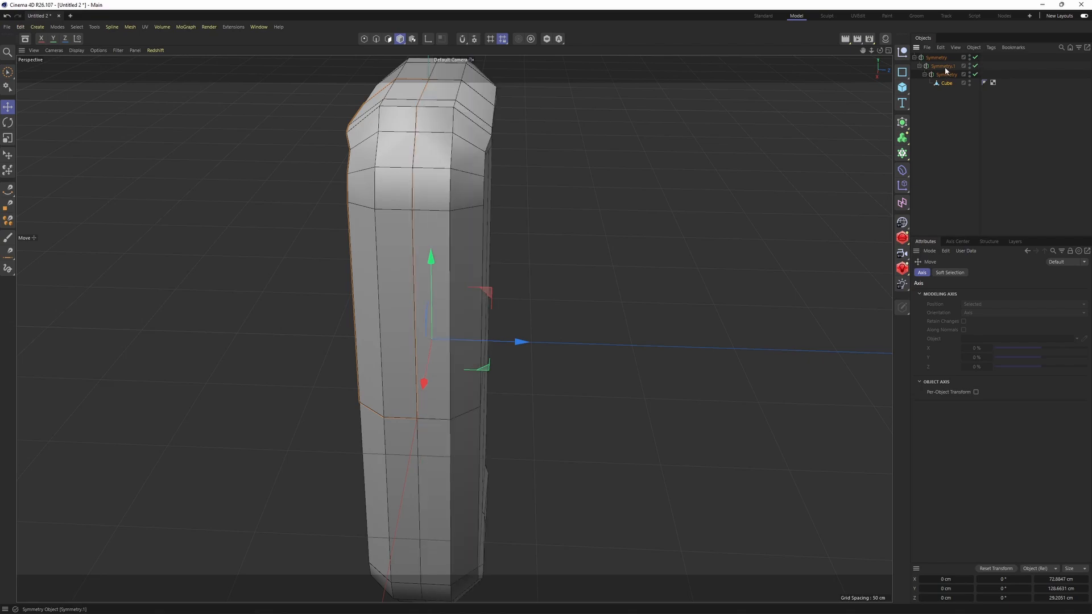
# Step: Try converting Symmetry.1, with the inner symmetry still nested in it, to an editable object, and undo the conversion
pyautogui.click(938, 66)
pyautogui.doubleClick(951, 68)
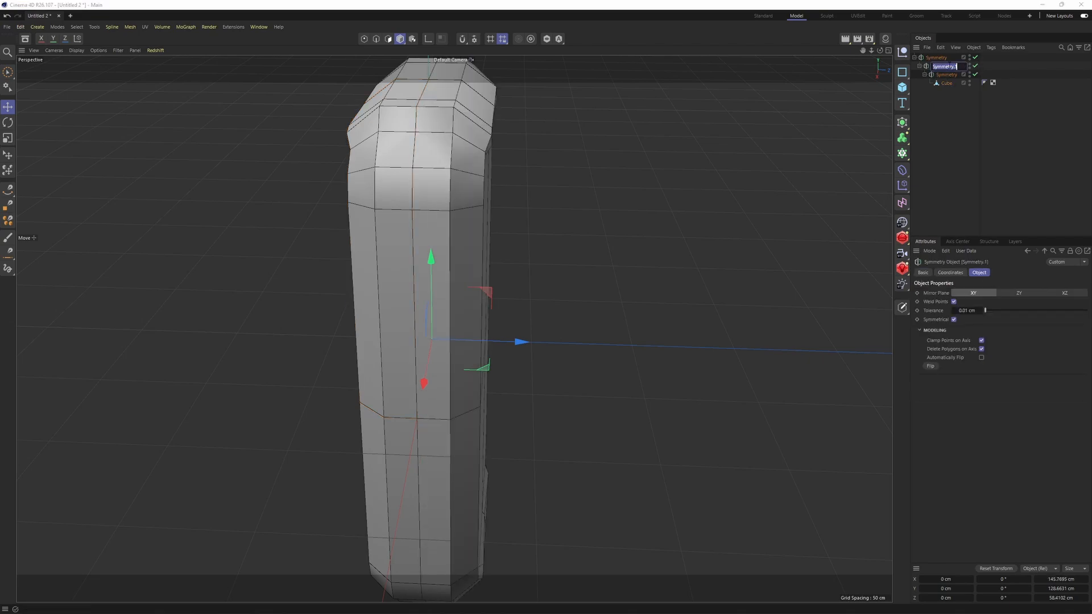
pyautogui.click(947, 91)
pyautogui.click(948, 67)
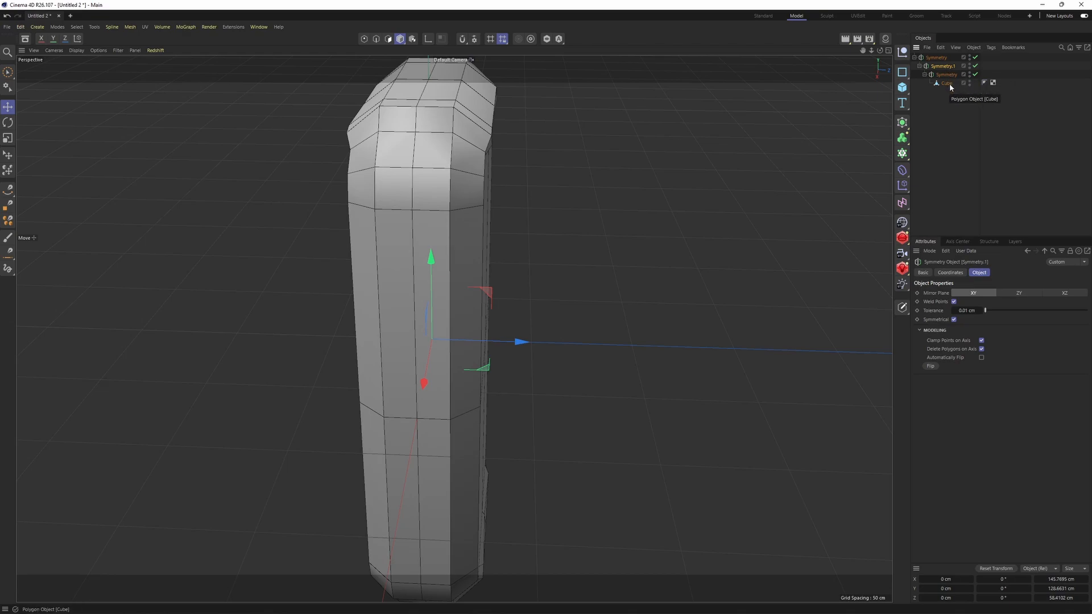
pyautogui.press('c')
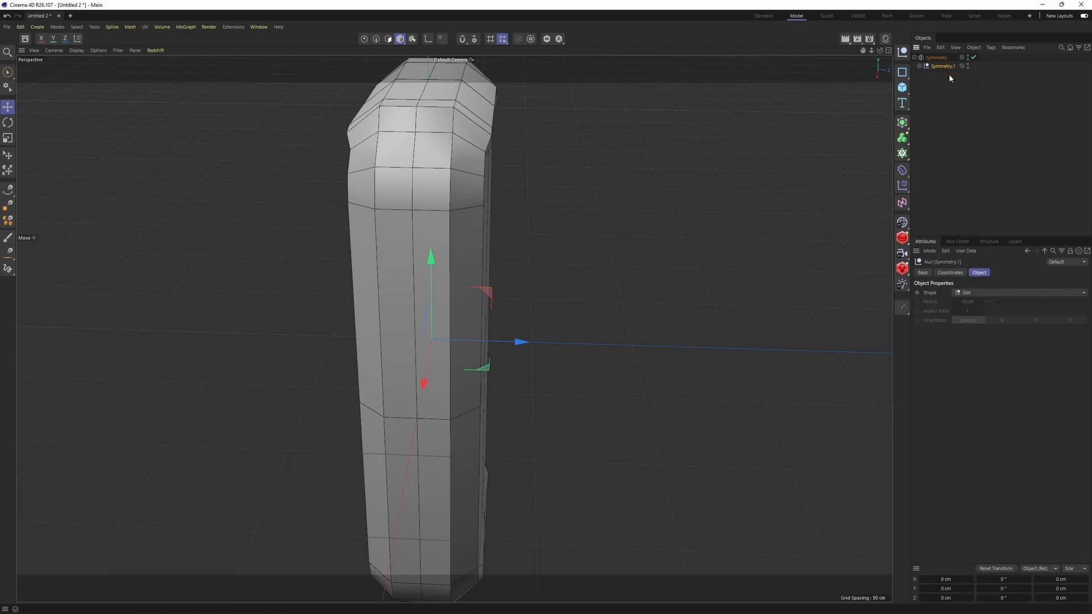
pyautogui.hotkey('ctrl', 'z')
pyautogui.hotkey('ctrl', 'z')
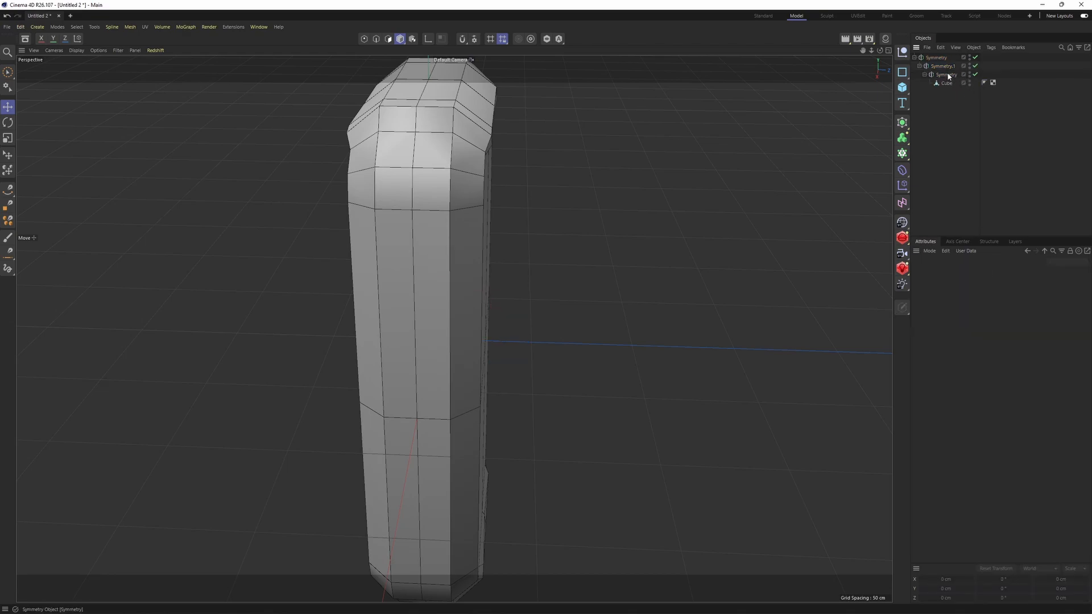
# Step: Reorder the hierarchy so the Cube sits in the XY-plane Symmetry.1, nested inside the ZY-plane symmetry
pyautogui.moveTo(940, 84); pyautogui.dragTo(951, 78)
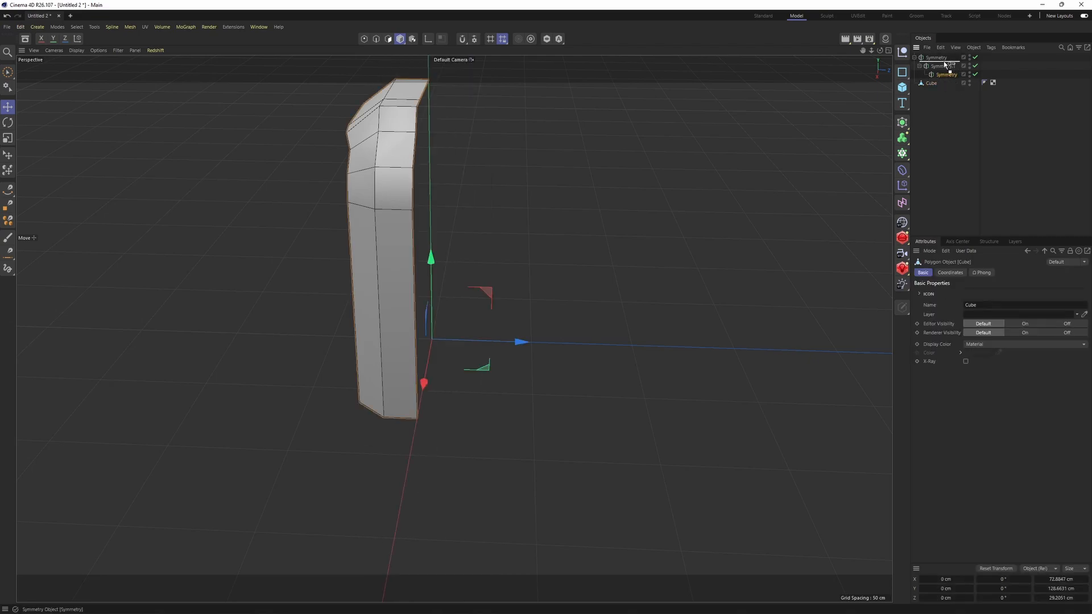
pyautogui.click(944, 74)
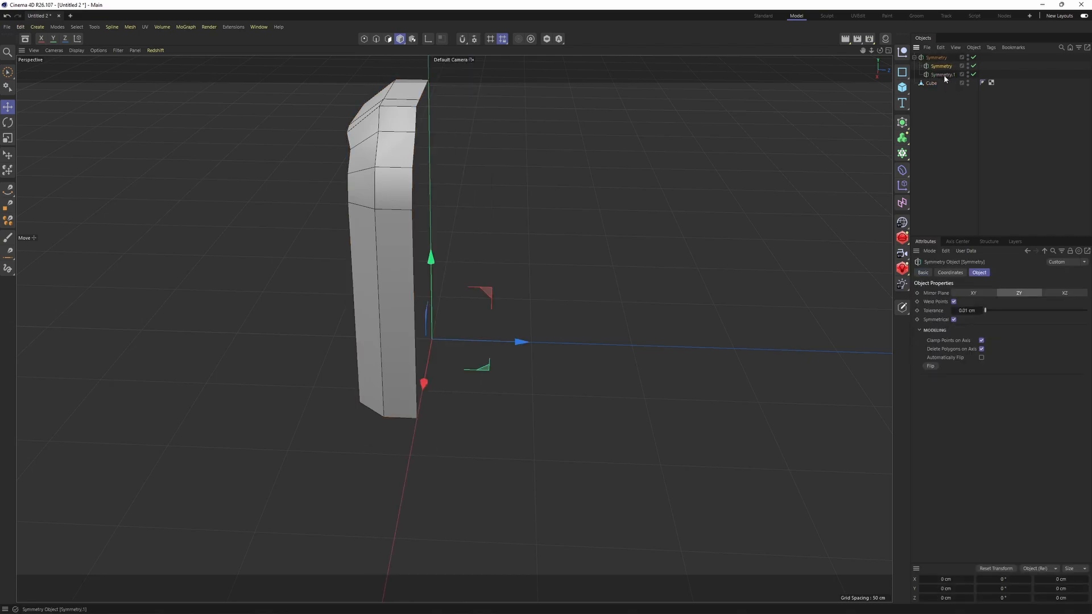
pyautogui.click(933, 115)
pyautogui.moveTo(932, 83); pyautogui.dragTo(948, 75)
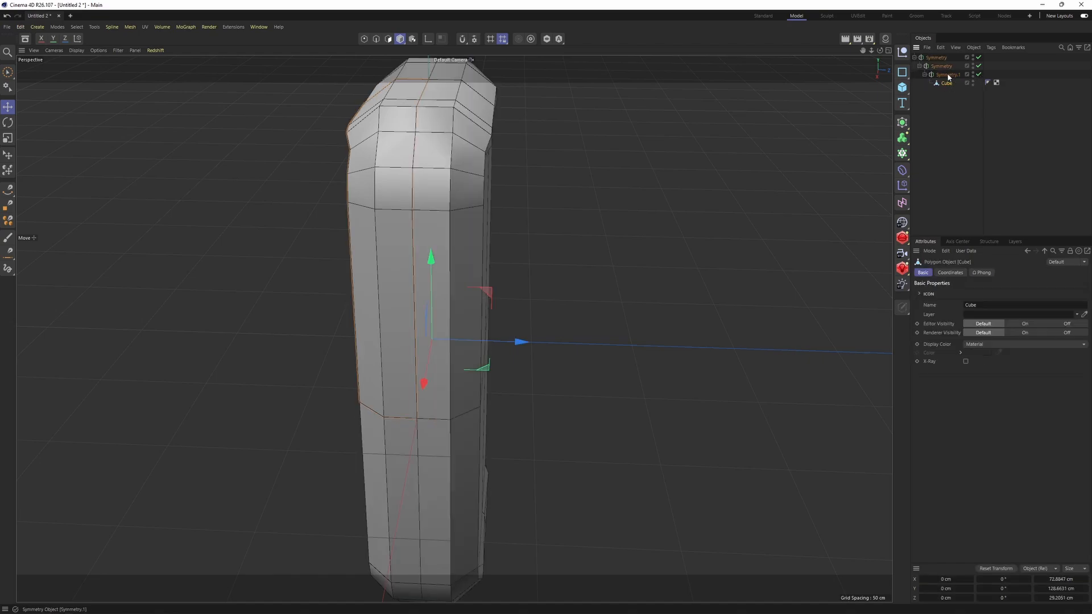
# Step: Make the innermost Symmetry.1 editable to bake the body's front-to-back mirror into the mesh
pyautogui.click(948, 75)
pyautogui.click(979, 75)
pyautogui.click(979, 75)
pyautogui.press('c')
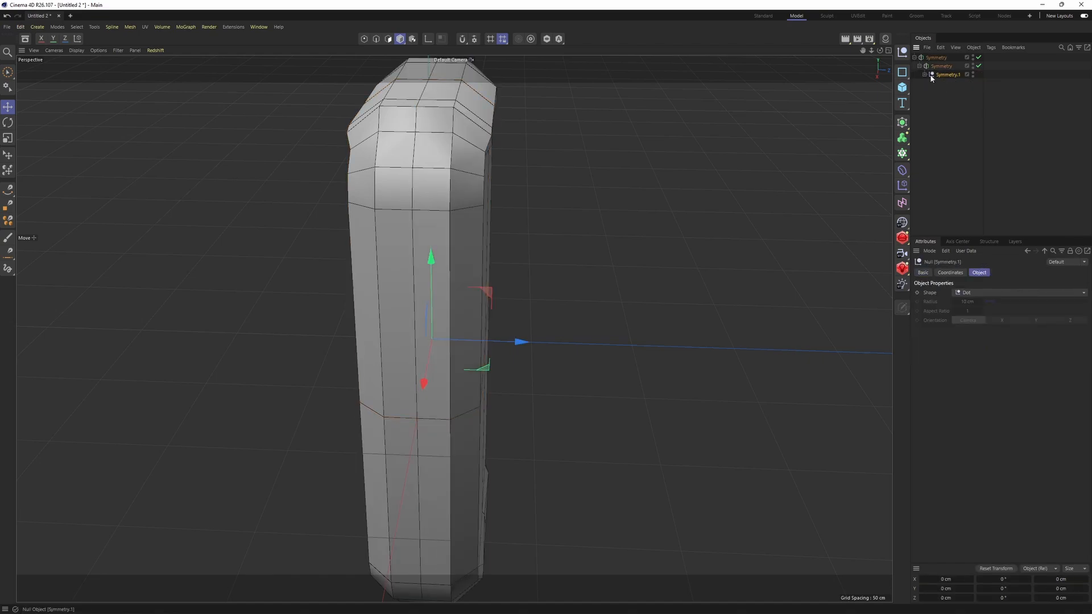
# Step: Swap the two remaining symmetries so the XZ-plane symmetry is nested inside the ZY-plane symmetry
pyautogui.keyDown('alt'); pyautogui.moveTo(580, 203); pyautogui.dragTo(535, 234); pyautogui.keyUp('alt')
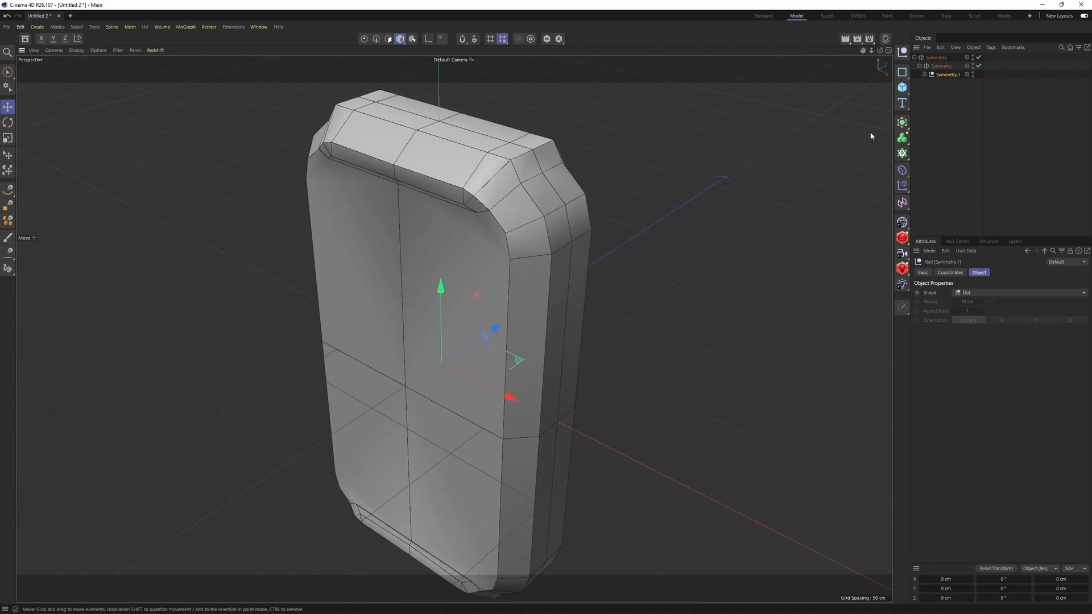
pyautogui.click(978, 66)
pyautogui.click(979, 66)
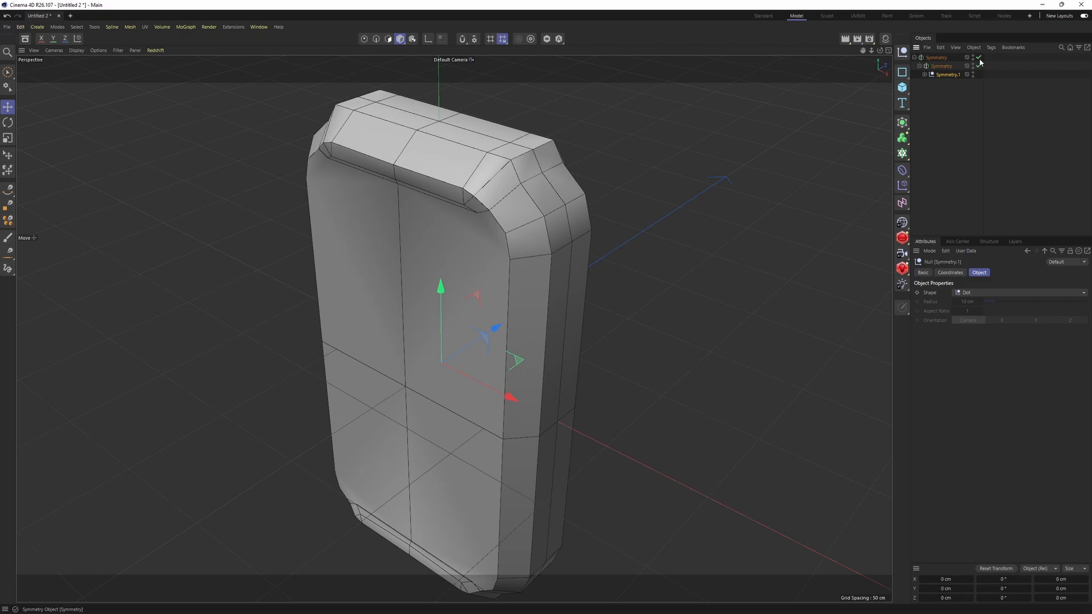
pyautogui.click(978, 59)
pyautogui.click(978, 59)
pyautogui.moveTo(942, 60); pyautogui.dragTo(939, 59)
pyautogui.click(938, 97)
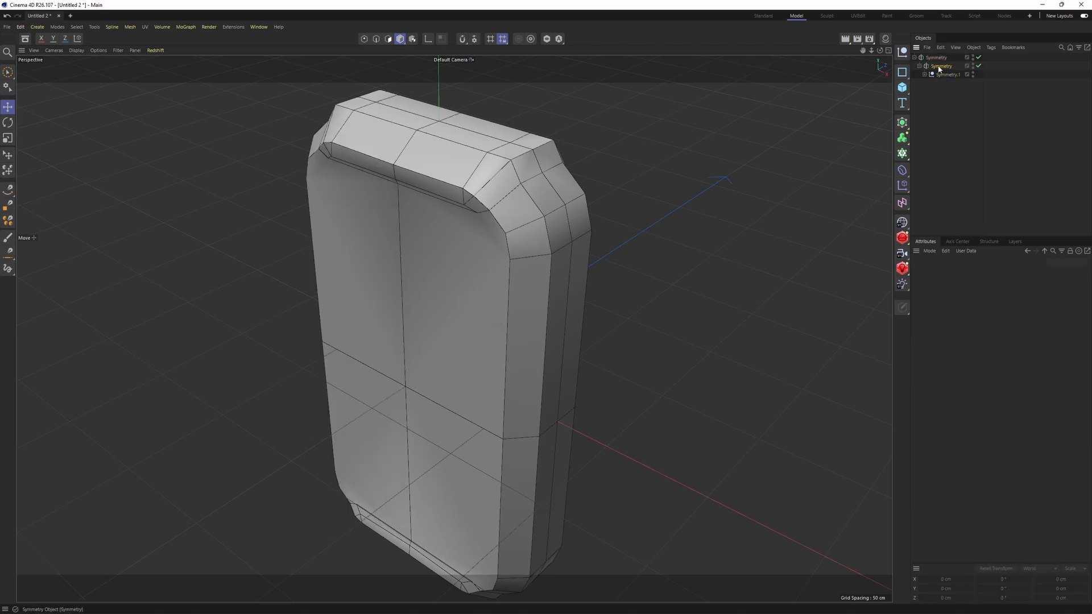
# Step: Check both remaining symmetries by toggling them, and make the inner XZ-plane symmetry editable to bake the top-to-bottom mirror
pyautogui.click(941, 66)
pyautogui.click(978, 65)
pyautogui.click(978, 58)
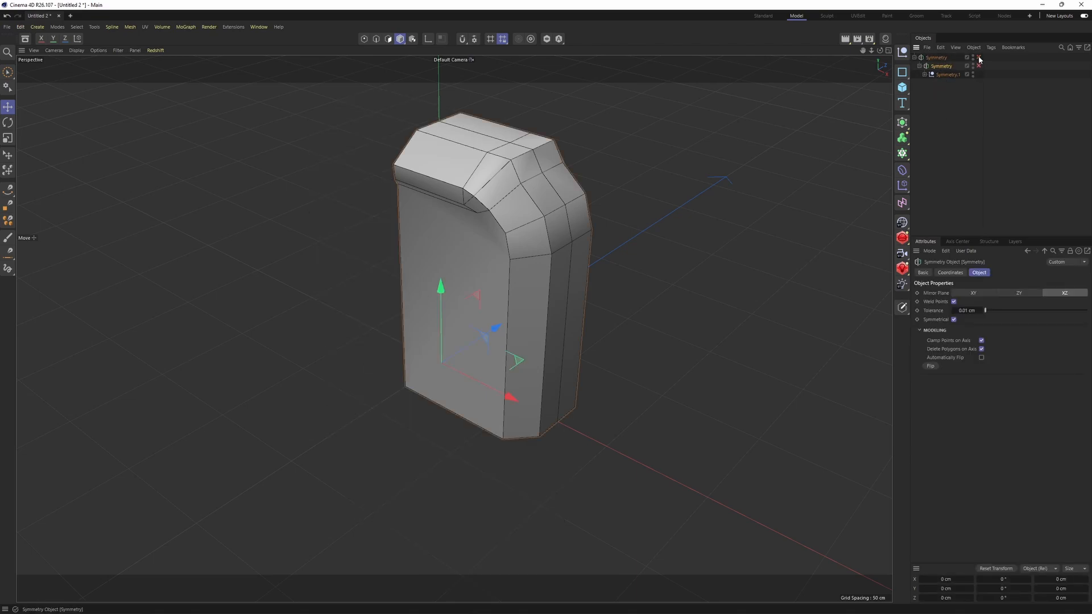
pyautogui.click(978, 58)
pyautogui.click(978, 58)
pyautogui.click(978, 58)
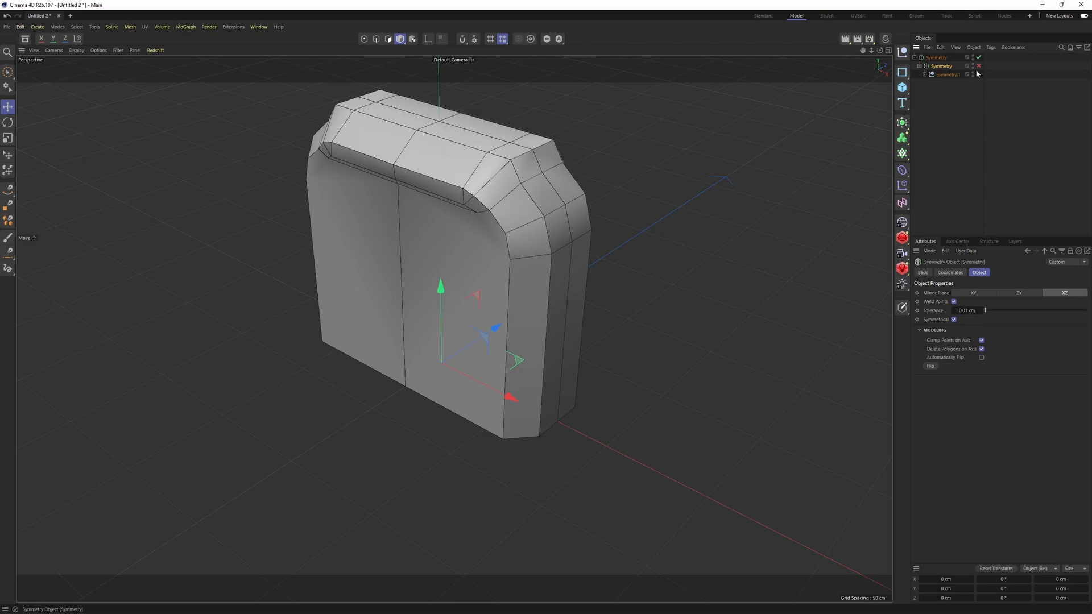
pyautogui.click(978, 66)
pyautogui.click(947, 75)
pyautogui.click(942, 68)
pyautogui.press('c')
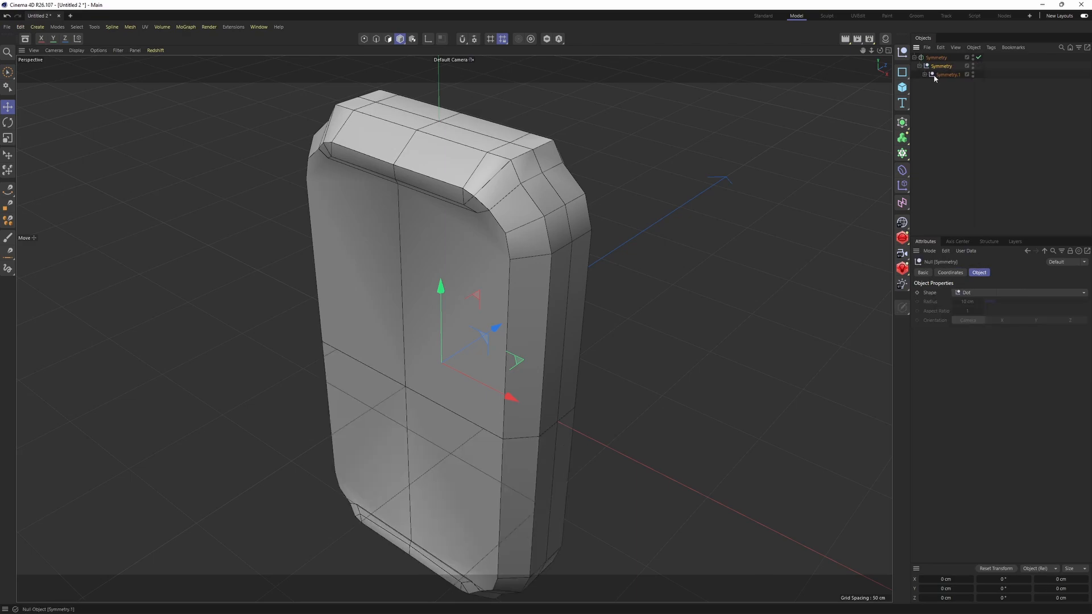
# Step: Place the baked Cube mesh directly under the outer symmetry and delete the leftover null objects
pyautogui.moveTo(950, 66); pyautogui.dragTo(941, 59)
pyautogui.click(941, 75)
pyautogui.press('Delete')
pyautogui.click(937, 67)
# Step: Deselect the body mesh and add a new cube primitive in the Front view
pyautogui.keyDown('alt'); pyautogui.moveTo(557, 262); pyautogui.dragTo(594, 255); pyautogui.keyUp('alt')
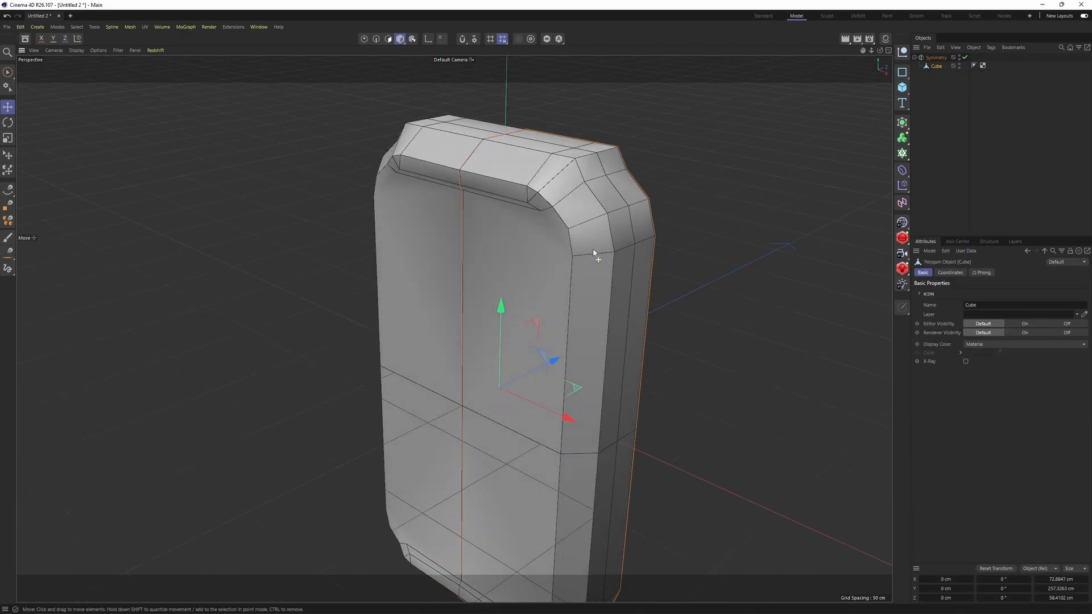
pyautogui.press('Return')
pyautogui.middleClick(581, 296)
pyautogui.middleClick(561, 392)
pyautogui.keyDown('alt'); pyautogui.moveTo(523, 292); pyautogui.dragTo(525, 224, button='middle'); pyautogui.keyUp('alt')
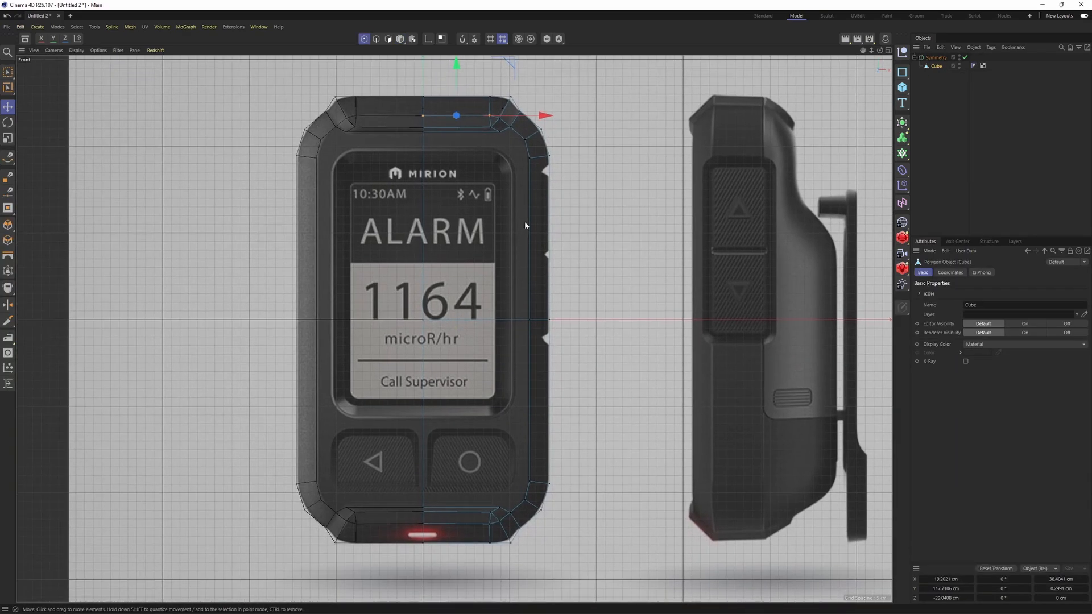
pyautogui.click(976, 96)
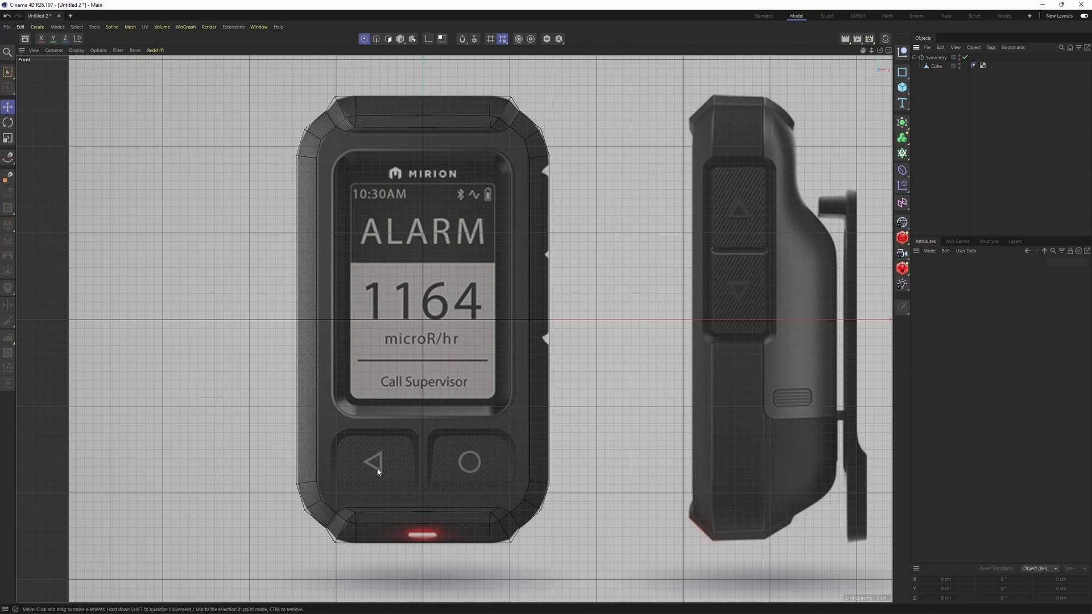
pyautogui.click(902, 87)
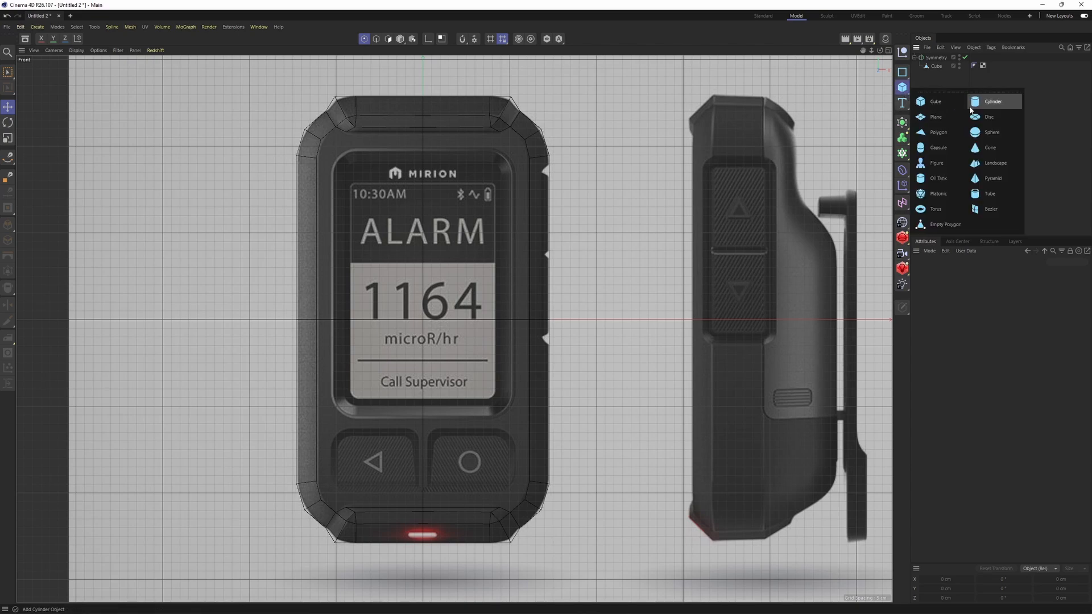
pyautogui.click(935, 103)
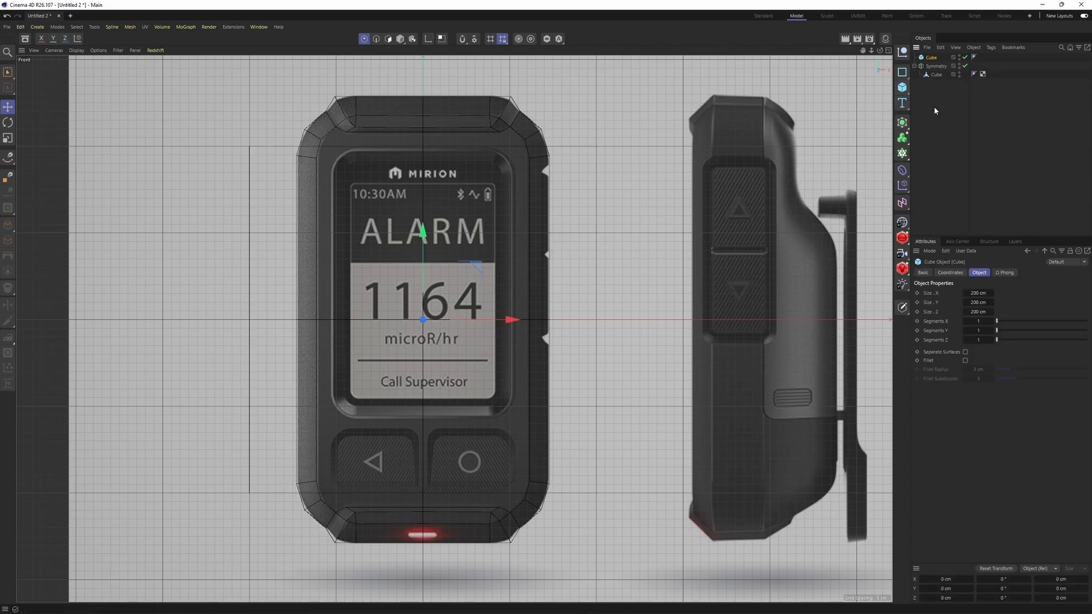
# Step: Fit the new cube around the reference's screen recess, about 105.5 cm wide and 153.8 cm high, centred at about Y 20.9 cm
pyautogui.press('r')
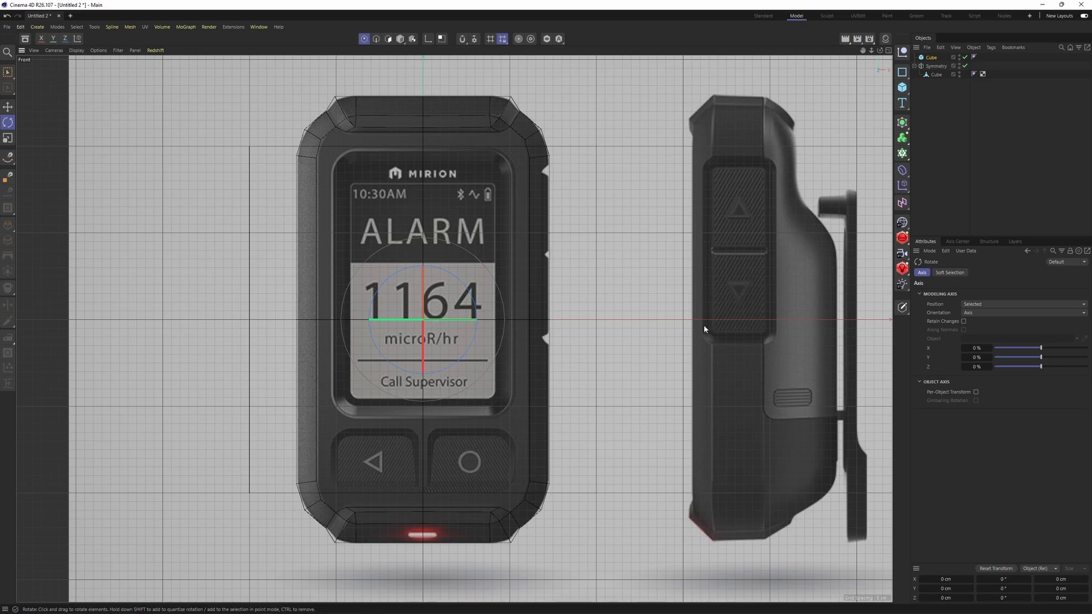
pyautogui.press('Return')
pyautogui.moveTo(597, 320); pyautogui.dragTo(515, 325)
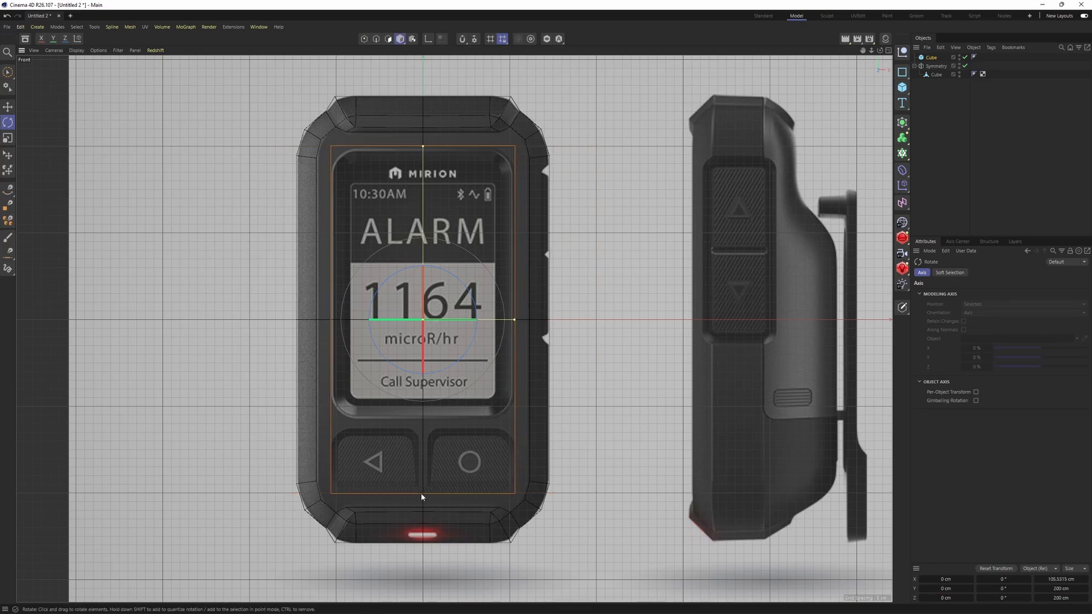
pyautogui.moveTo(421, 493); pyautogui.dragTo(421, 417)
pyautogui.press('e')
pyautogui.scroll(2, 426, 195)
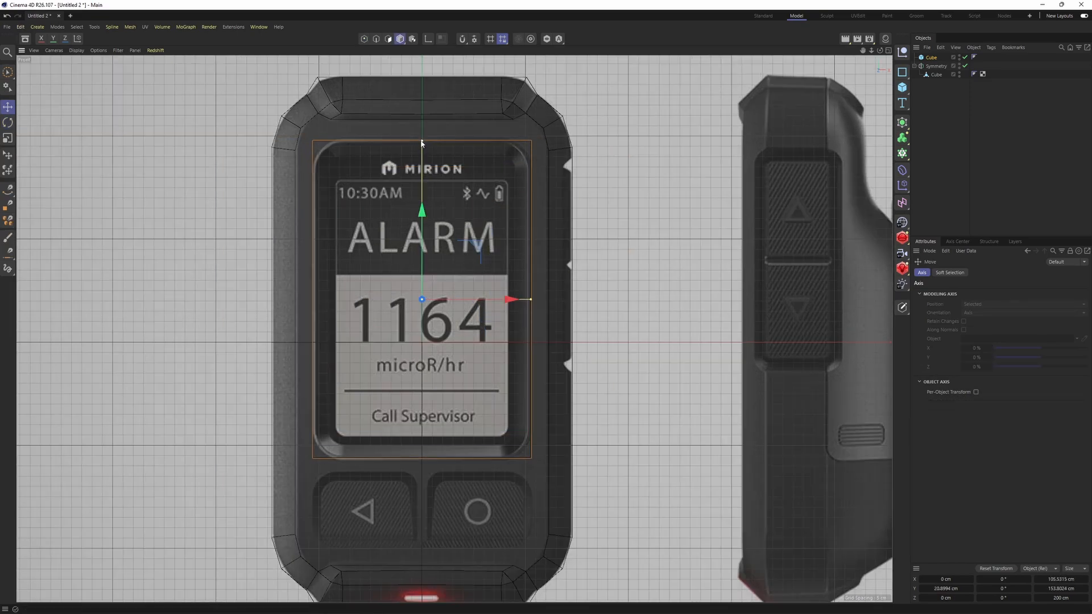
pyautogui.scroll(2, 505, 189)
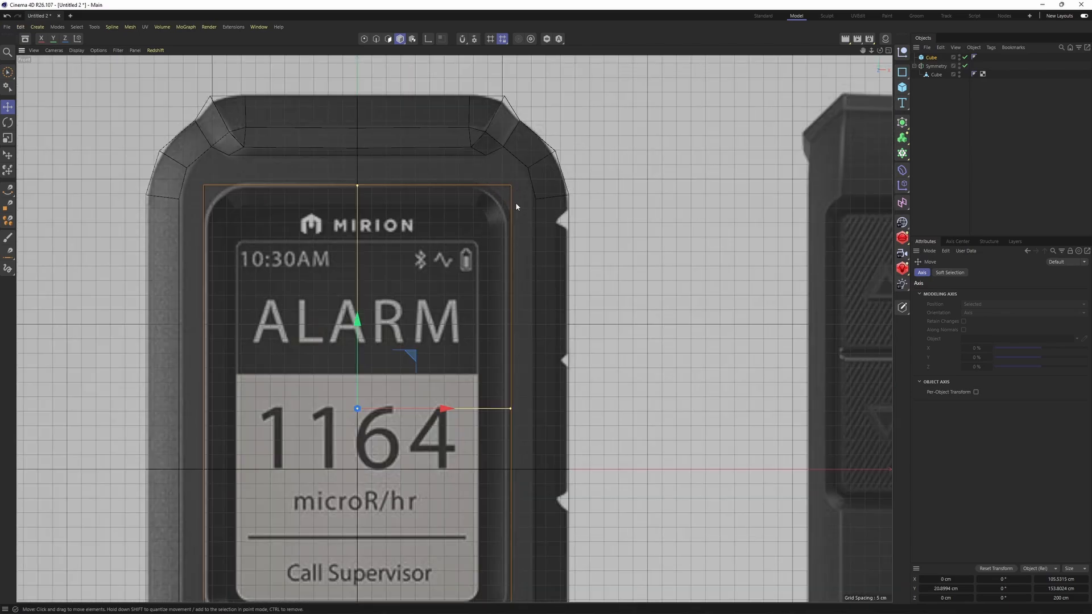
pyautogui.click(928, 58)
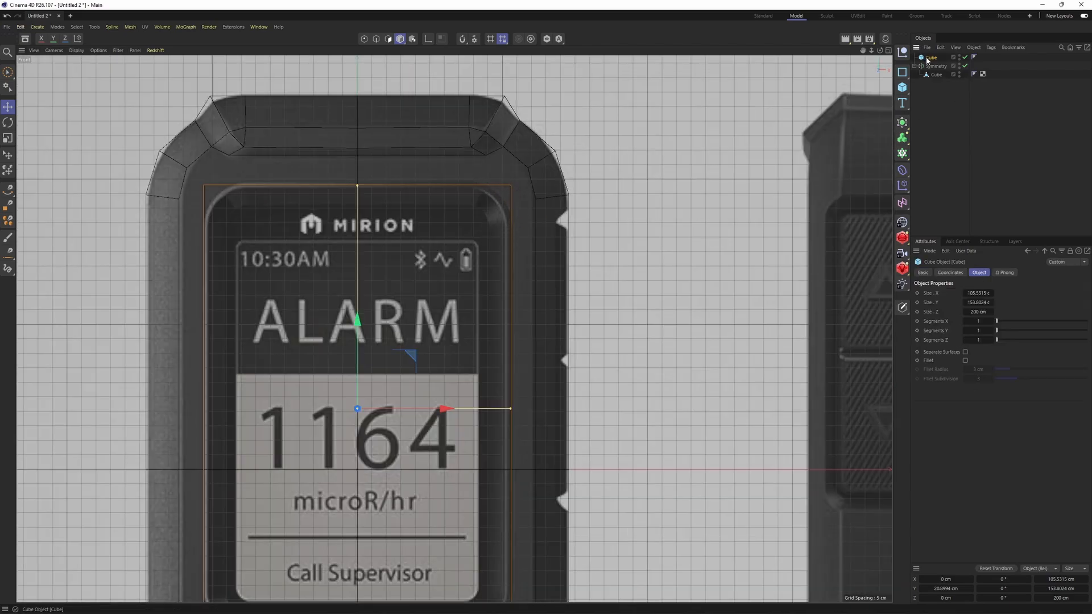
# Step: Enable Fillet on the recess cube and set the fillet radius to 15 cm
pyautogui.click(964, 360)
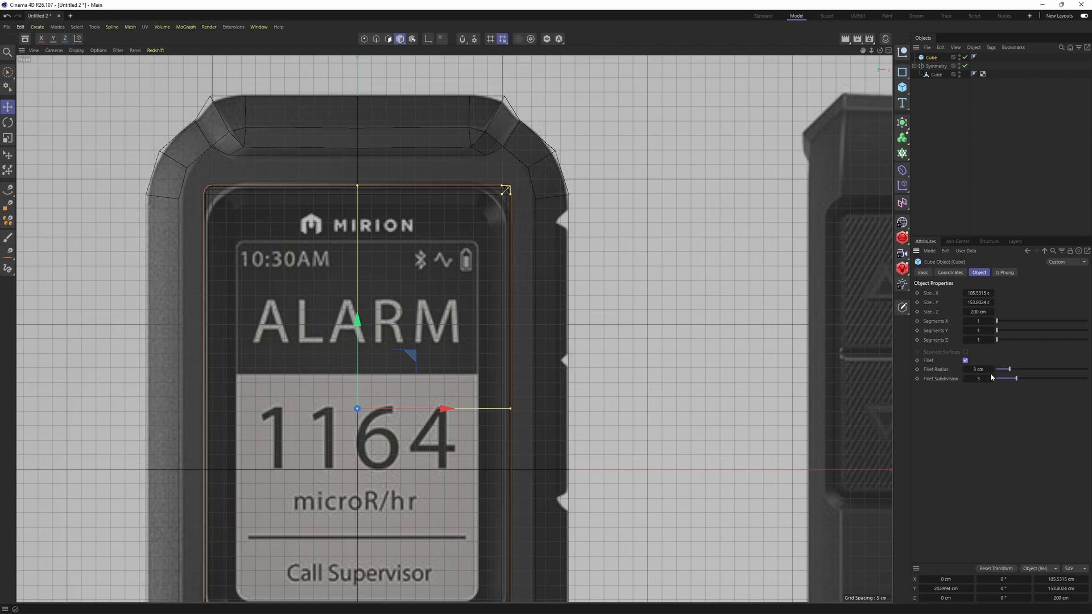
pyautogui.scroll(5, 498, 185)
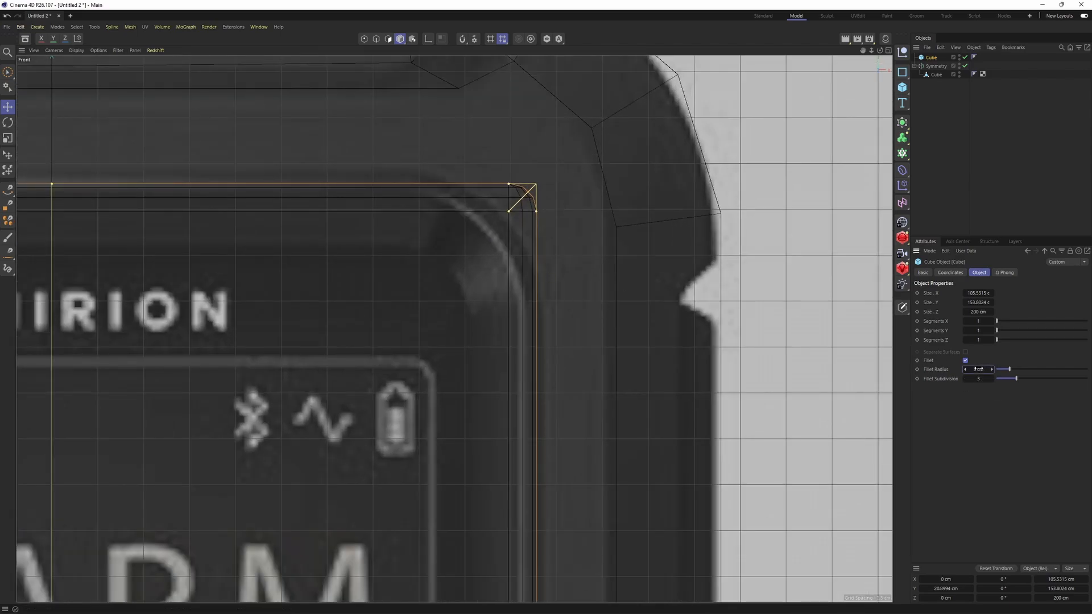
pyautogui.moveTo(977, 369); pyautogui.dragTo(1023, 369)
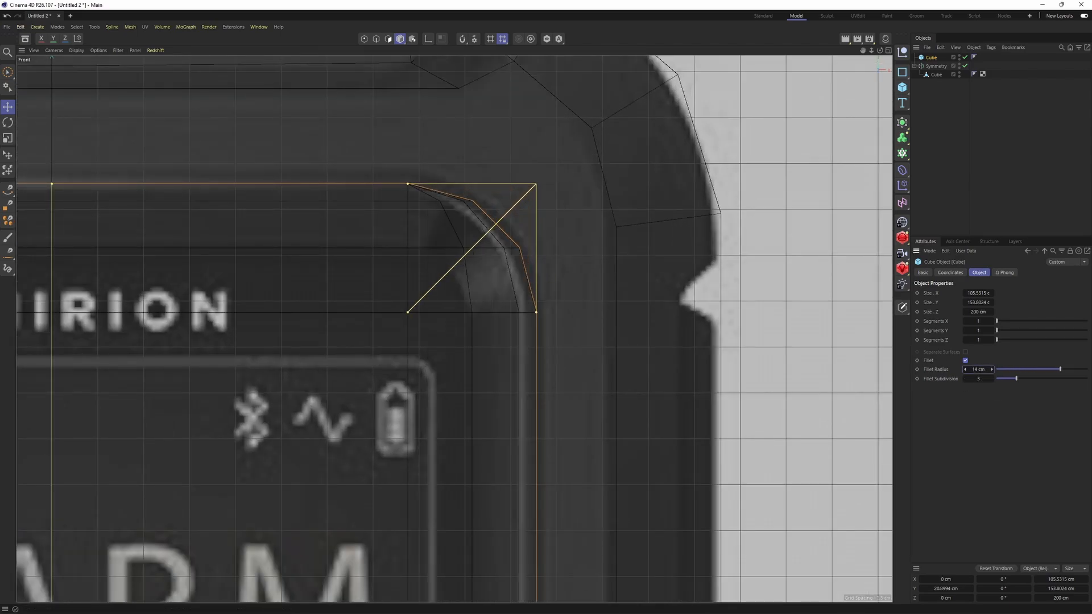
pyautogui.moveTo(991, 369); pyautogui.dragTo(995, 369)
# Step: Compare the cube with the reference recess in the Front view and stretch its height to about 156.9 cm
pyautogui.keyDown('alt'); pyautogui.moveTo(601, 224); pyautogui.dragTo(579, 333, button='middle'); pyautogui.keyUp('alt')
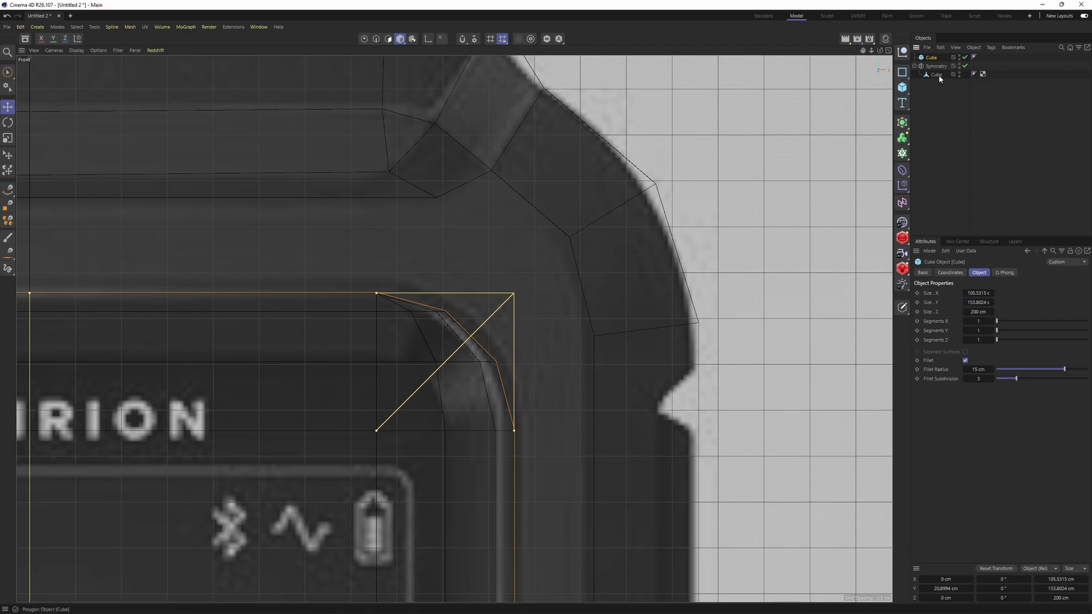
pyautogui.keyDown('alt'); pyautogui.moveTo(567, 321); pyautogui.dragTo(565, 301, button='middle'); pyautogui.keyUp('alt')
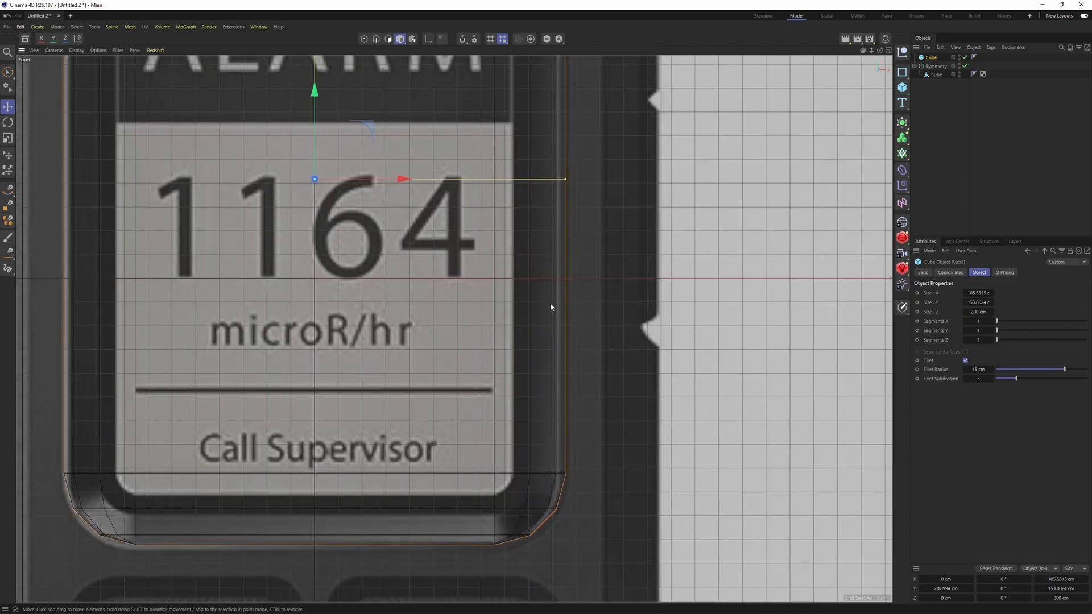
pyautogui.middleClick(500, 305)
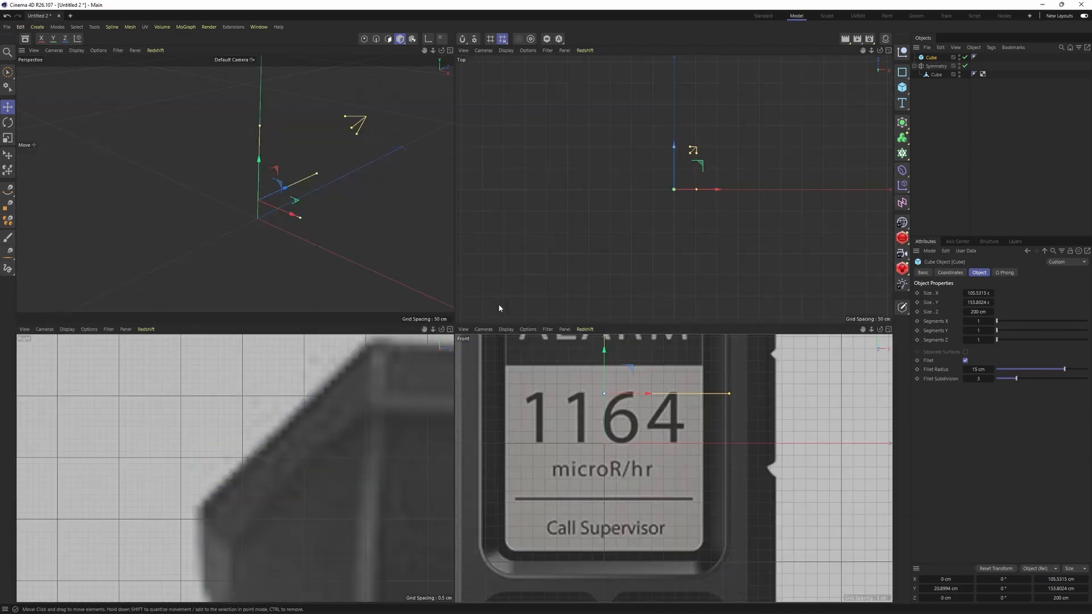
pyautogui.middleClick(592, 508)
pyautogui.keyDown('alt'); pyautogui.moveTo(436, 326); pyautogui.dragTo(486, 495, button='middle'); pyautogui.keyUp('alt')
pyautogui.keyDown('alt'); pyautogui.moveTo(381, 147); pyautogui.dragTo(409, 337, button='middle'); pyautogui.keyUp('alt')
pyautogui.scroll(1, 410, 338)
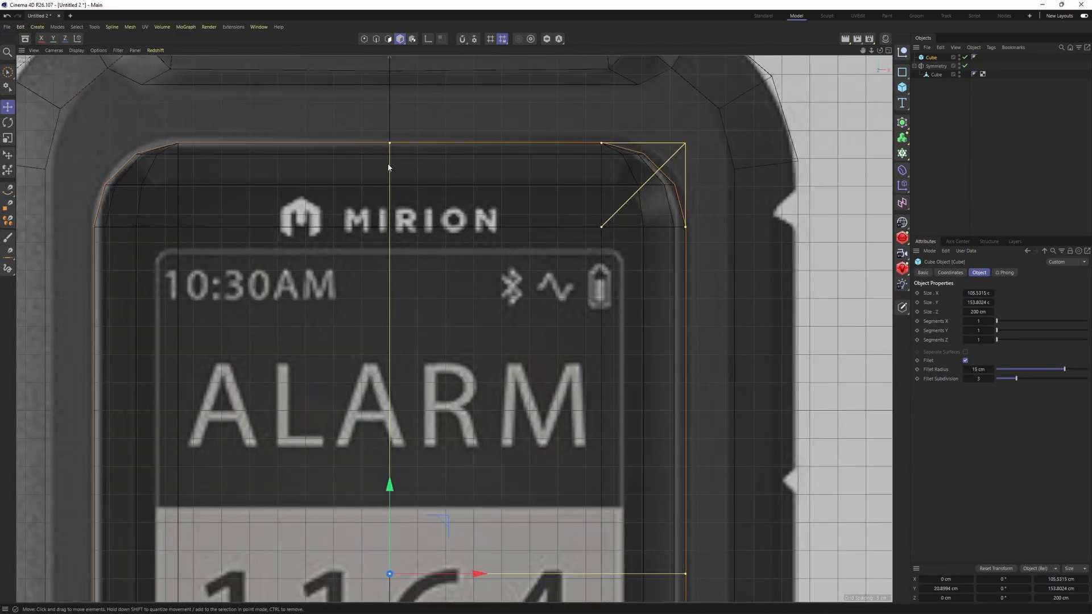
pyautogui.moveTo(390, 146); pyautogui.dragTo(391, 137)
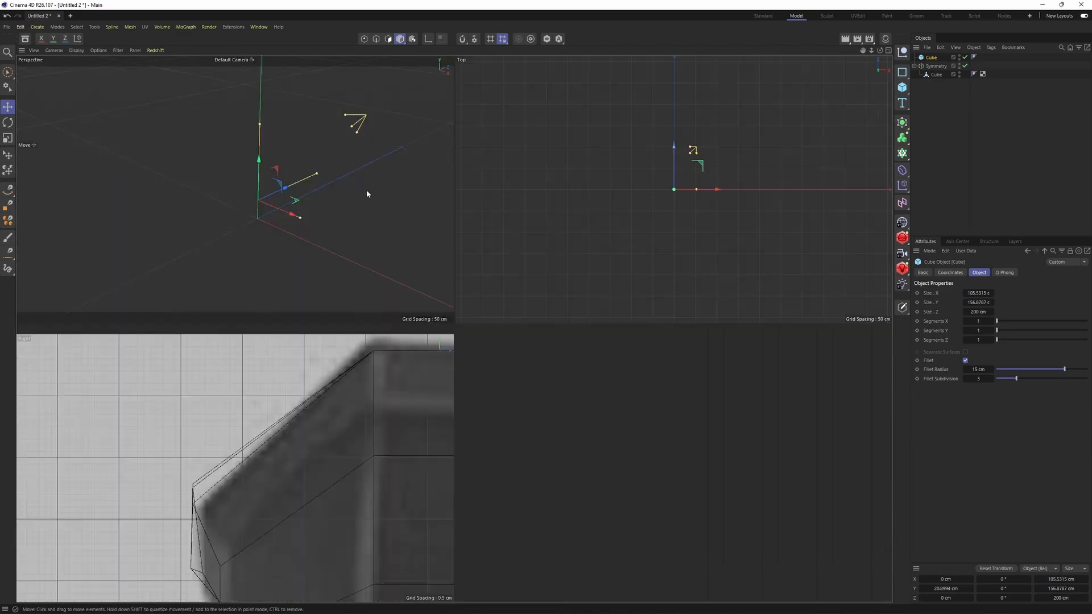
# Step: Reduce the cube's depth to 37 cm and shift it forward to about Z -29.5 cm in the Perspective view
pyautogui.middleClick(366, 194)
pyautogui.keyDown('alt'); pyautogui.moveTo(490, 314); pyautogui.dragTo(453, 326, button='middle'); pyautogui.keyUp('alt')
pyautogui.keyDown('alt'); pyautogui.moveTo(453, 326); pyautogui.dragTo(582, 326); pyautogui.keyUp('alt')
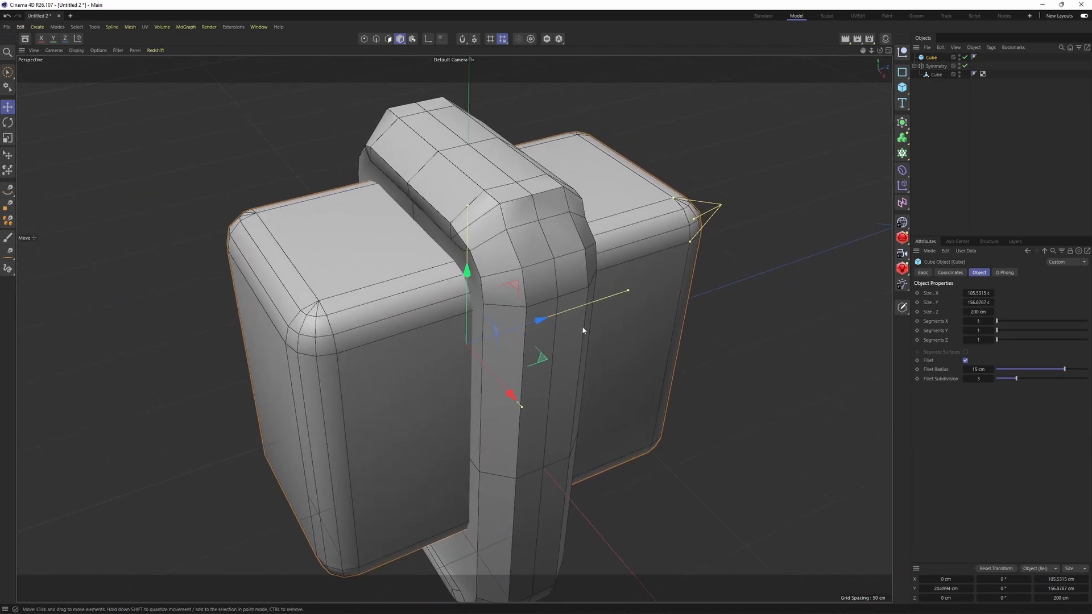
pyautogui.keyDown('alt'); pyautogui.moveTo(582, 326); pyautogui.dragTo(571, 340, button='middle'); pyautogui.keyUp('alt')
pyautogui.moveTo(979, 312); pyautogui.dragTo(596, 325)
pyautogui.moveTo(530, 336); pyautogui.dragTo(477, 355)
pyautogui.keyDown('alt'); pyautogui.moveTo(494, 340); pyautogui.dragTo(554, 353); pyautogui.keyUp('alt')
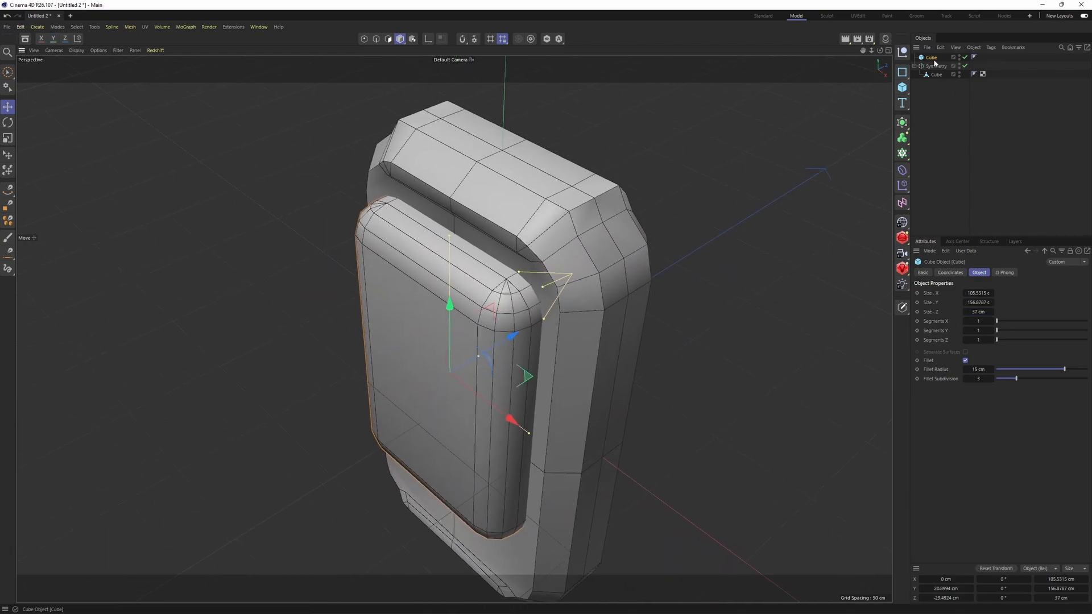
# Step: Make the recess cube editable and go into its polygon editing
pyautogui.press('c')
pyautogui.press('Return')
pyautogui.scroll(3, 524, 332)
pyautogui.keyDown('alt'); pyautogui.moveTo(523, 331); pyautogui.dragTo(445, 310, button='middle'); pyautogui.keyUp('alt')
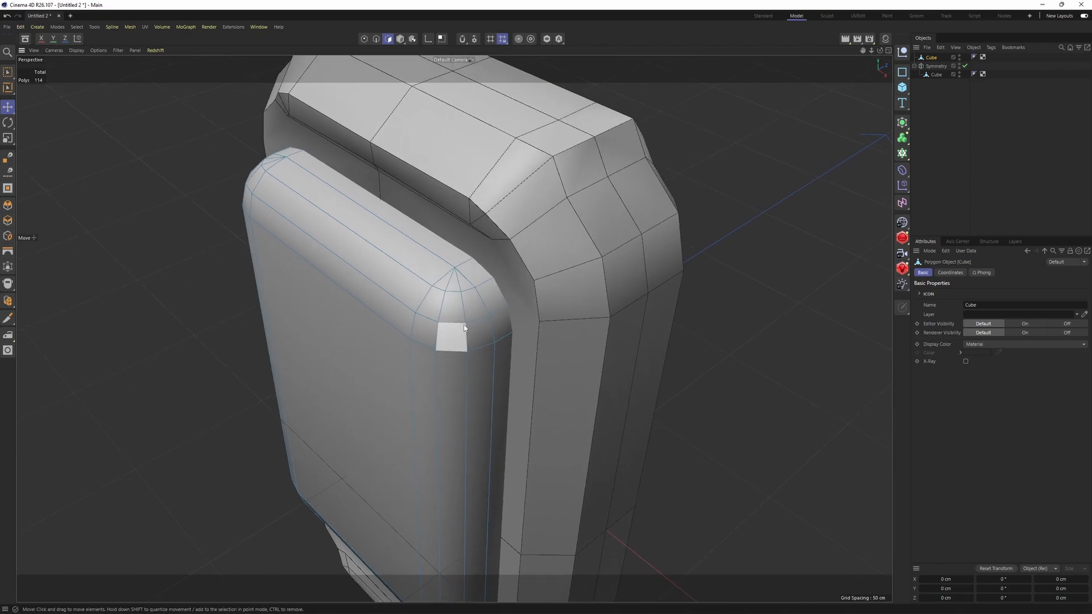
# Step: Loop-select the straight band of polygons around the cube's sides and delete all its other polygons
pyautogui.click(445, 307)
pyautogui.moveTo(454, 297)
pyautogui.keyDown('shift'); pyautogui.mouseDown()
pyautogui.moveTo(438, 276)
pyautogui.moveTo(459, 337)
pyautogui.mouseUp(); pyautogui.keyUp('shift')
pyautogui.scroll(1, 474, 304)
pyautogui.keyDown('alt'); pyautogui.moveTo(475, 305); pyautogui.dragTo(436, 328, button='middle'); pyautogui.keyUp('alt')
pyautogui.press('u')
pyautogui.press('l')
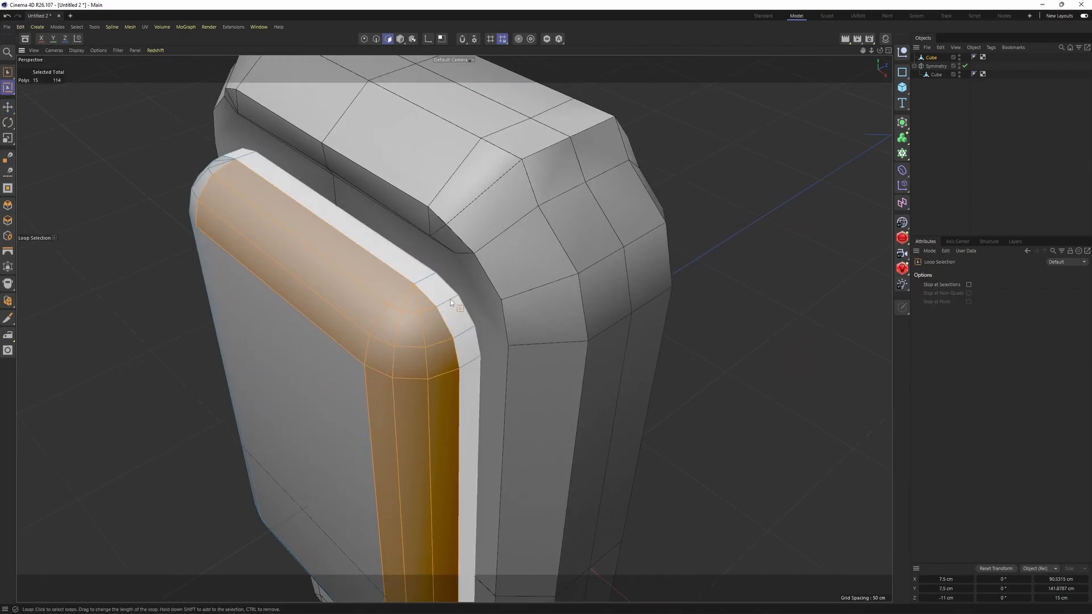
pyautogui.click(462, 332)
pyautogui.press('u')
pyautogui.press('i')
pyautogui.press('Delete')
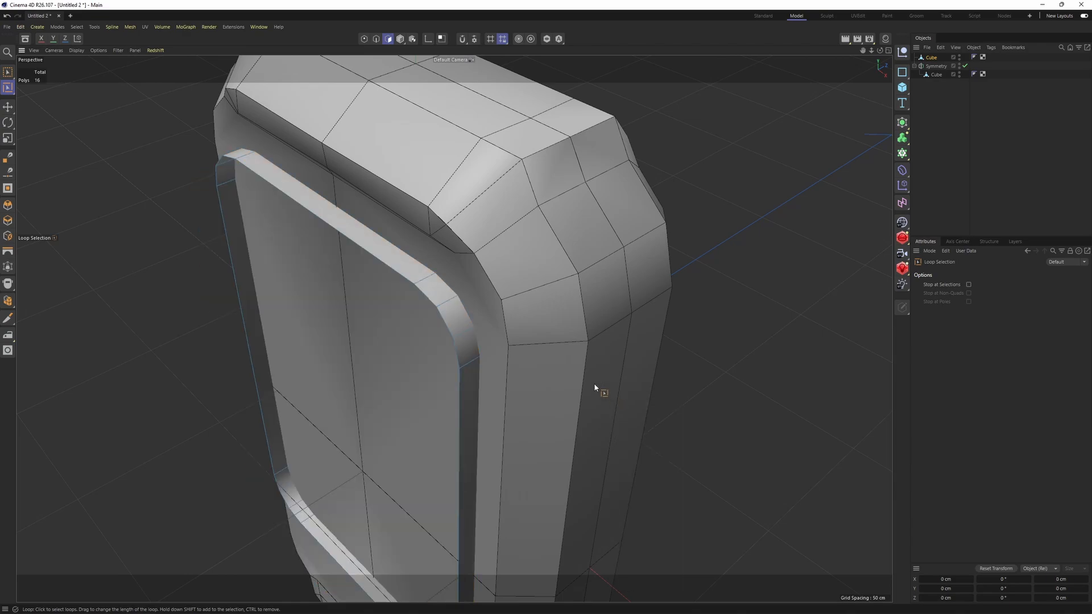
# Step: Close the band's open front with an N-gon and inspect the cutter with the body temporarily hidden
pyautogui.rightClick(403, 198)
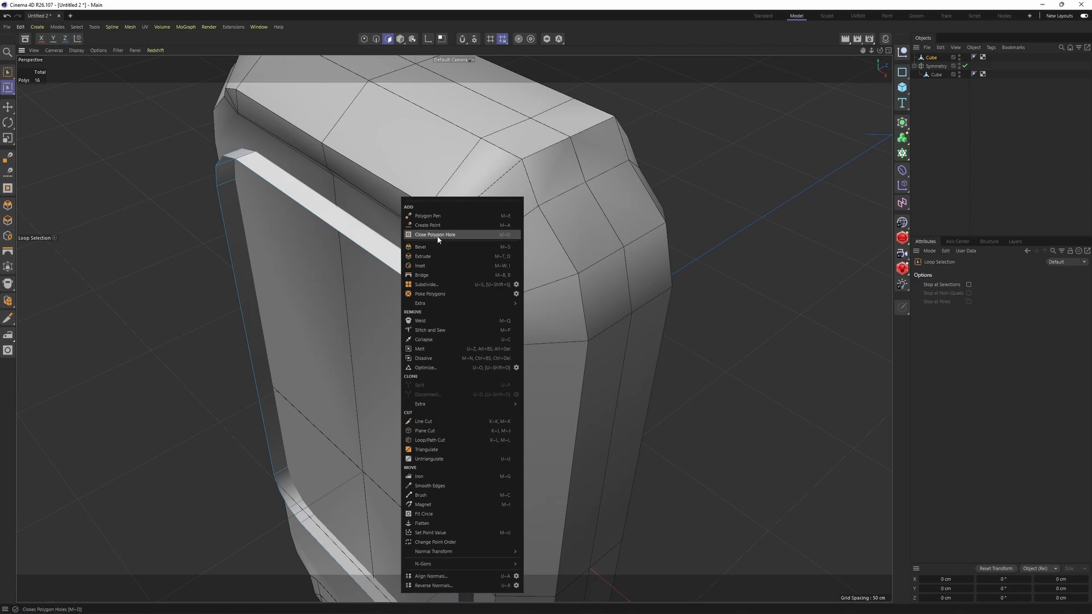
pyautogui.click(435, 235)
pyautogui.click(399, 272)
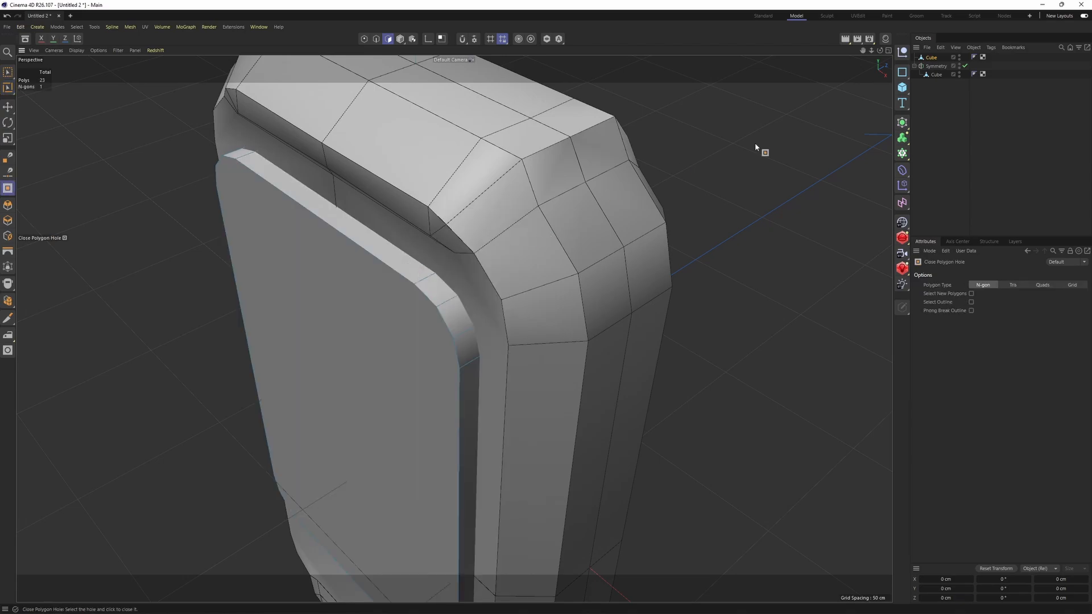
pyautogui.keyDown('alt'); pyautogui.doubleClick(959, 73); pyautogui.keyUp('alt')
pyautogui.keyDown('alt'); pyautogui.moveTo(463, 245); pyautogui.dragTo(491, 262); pyautogui.keyUp('alt')
pyautogui.press('Return')
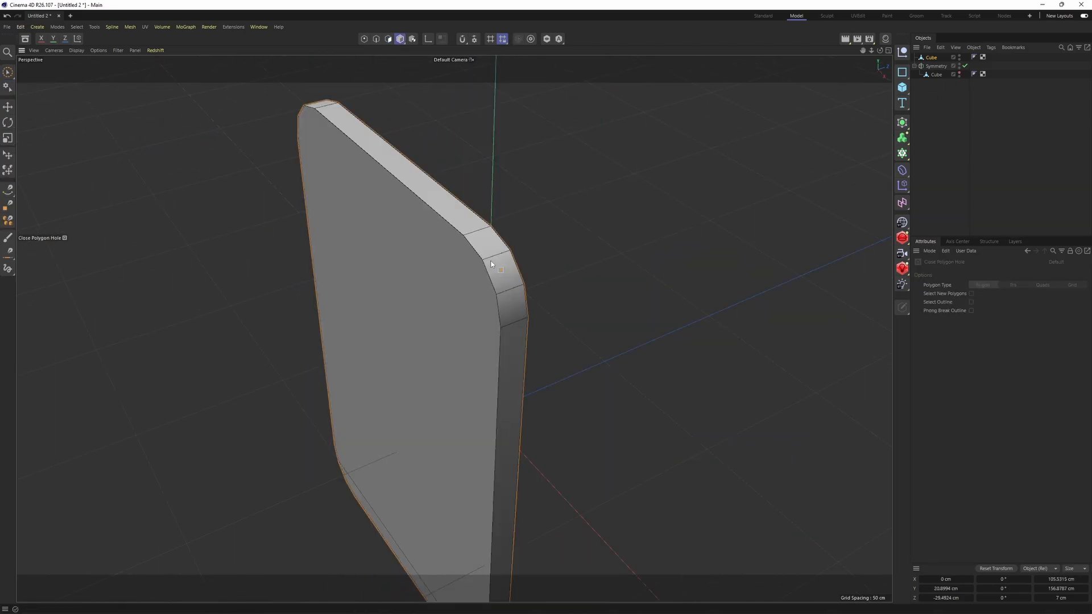
pyautogui.keyDown('alt'); pyautogui.click(959, 74); pyautogui.keyUp('alt')
# Step: Add a Boole inside the Symmetry as parent of the body mesh and place the recess cutter below the body within it
pyautogui.click(935, 75)
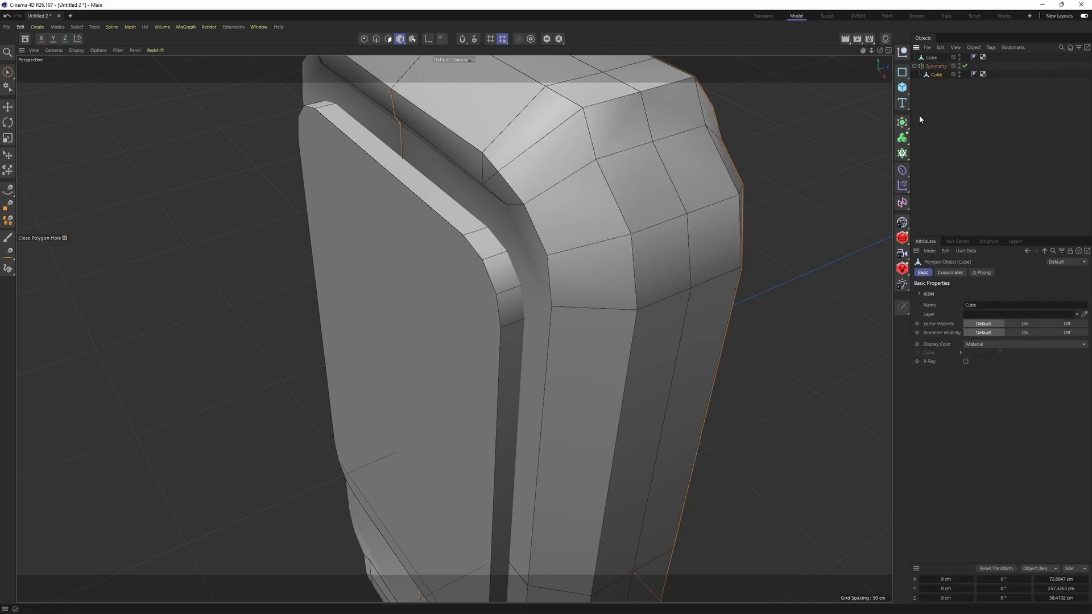
pyautogui.click(902, 122)
pyautogui.keyDown('alt'); pyautogui.click(977, 142); pyautogui.keyUp('alt')
pyautogui.moveTo(932, 58); pyautogui.dragTo(939, 86)
pyautogui.keyDown('alt'); pyautogui.moveTo(702, 207); pyautogui.dragTo(528, 302); pyautogui.keyUp('alt')
# Step: Duplicate the recess cutter in the Front view and place the copy at about X 57.3 cm, Y -143.8 cm
pyautogui.press('e')
pyautogui.scroll(-3, 583, 278)
pyautogui.middleClick(633, 460)
pyautogui.middleClick(633, 458)
pyautogui.keyDown('alt'); pyautogui.moveTo(531, 420); pyautogui.dragTo(493, 370, button='middle'); pyautogui.keyUp('alt')
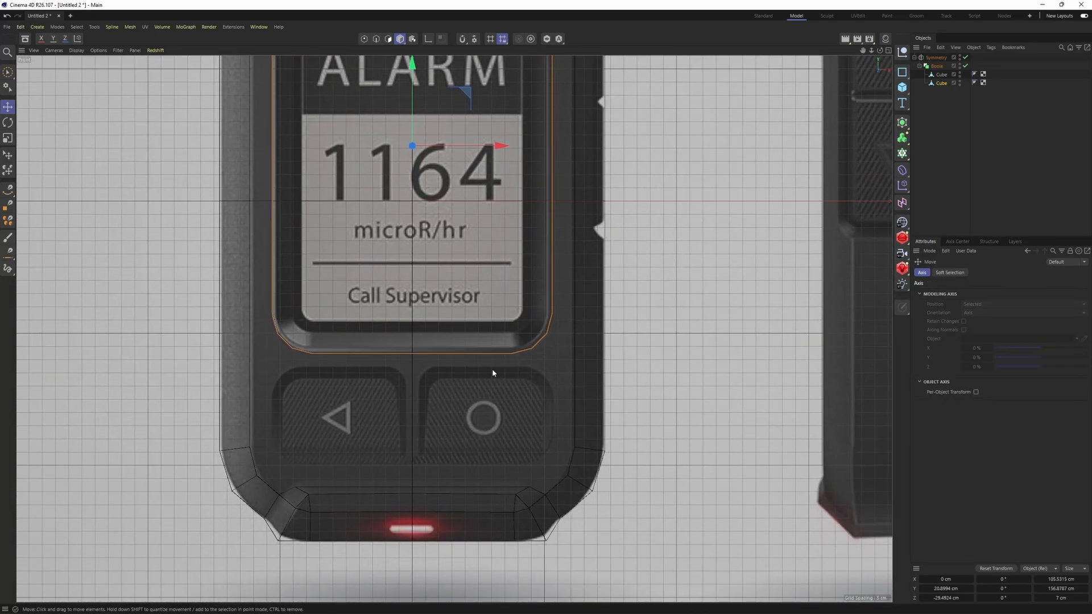
pyautogui.scroll(-5, 439, 399)
pyautogui.scroll(3, 391, 319)
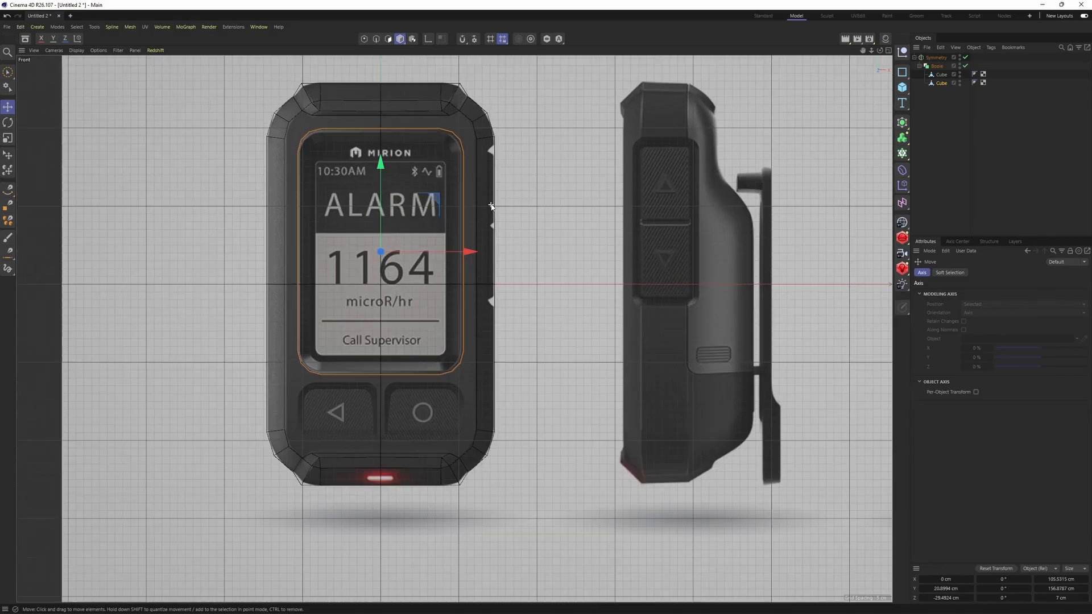
pyautogui.moveTo(425, 214); pyautogui.dragTo(522, 511)
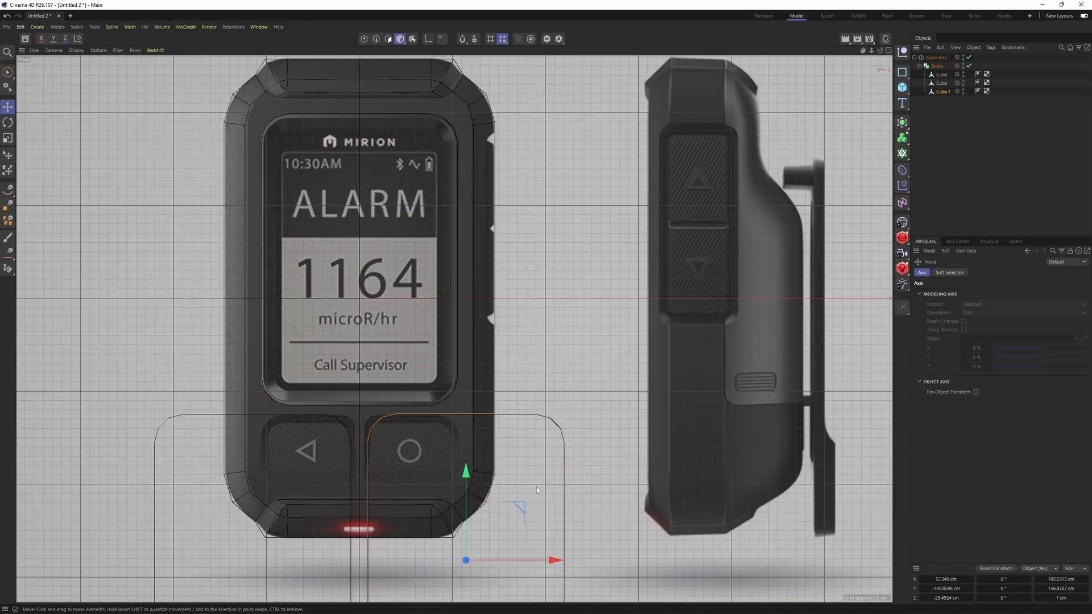
# Step: Scale the copied cutter down to about 20.7 by 30.7 cm and place it over the reference's right-hand button
pyautogui.press('t')
pyautogui.moveTo(714, 465); pyautogui.dragTo(412, 449)
pyautogui.press('e')
pyautogui.scroll(5, 411, 401)
pyautogui.scroll(2, 443, 359)
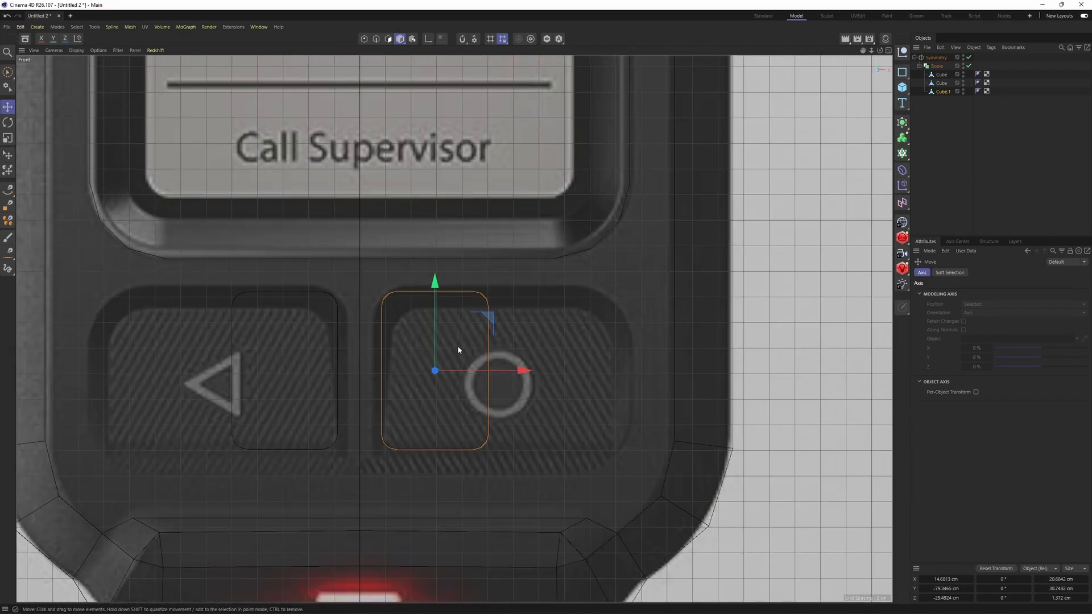
# Step: Enlarge the button cutter to about 43.8 by 65.1 cm, aligning its top-left corner with the button recess at about X 24.5 cm, Y -95.4 cm
pyautogui.press('t')
pyautogui.moveTo(476, 422); pyautogui.dragTo(558, 423)
pyautogui.moveTo(489, 319); pyautogui.dragTo(491, 330)
pyautogui.moveTo(503, 456); pyautogui.dragTo(551, 463)
pyautogui.press('e')
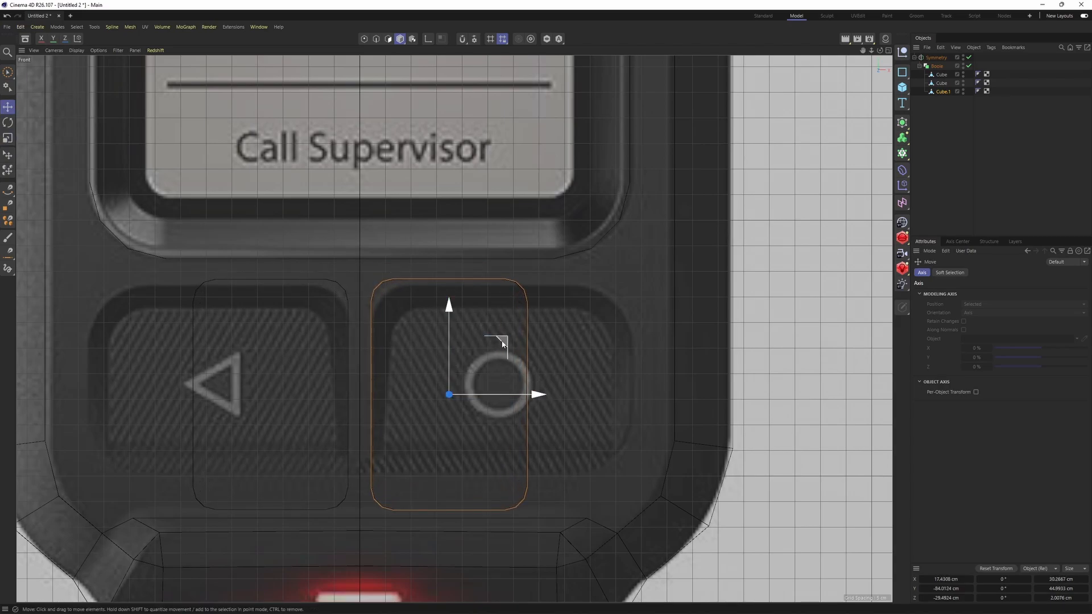
pyautogui.press('t')
pyautogui.moveTo(472, 467); pyautogui.dragTo(534, 456)
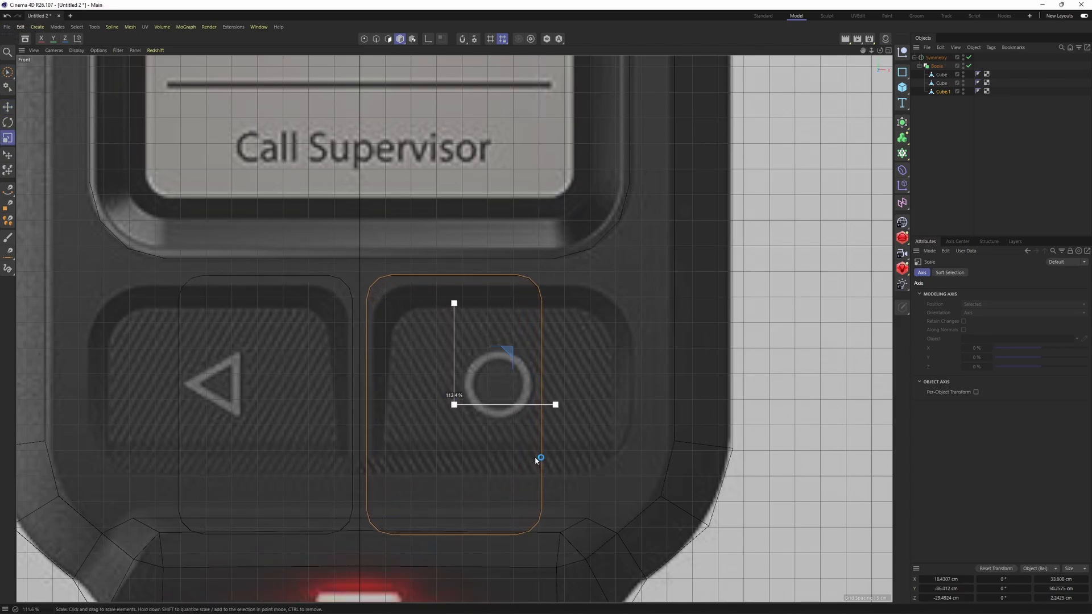
pyautogui.press('e')
pyautogui.moveTo(510, 345); pyautogui.dragTo(518, 359)
pyautogui.press('t')
pyautogui.moveTo(549, 395); pyautogui.dragTo(629, 401)
pyautogui.press('e')
pyautogui.moveTo(517, 365); pyautogui.dragTo(622, 388)
pyautogui.press('t')
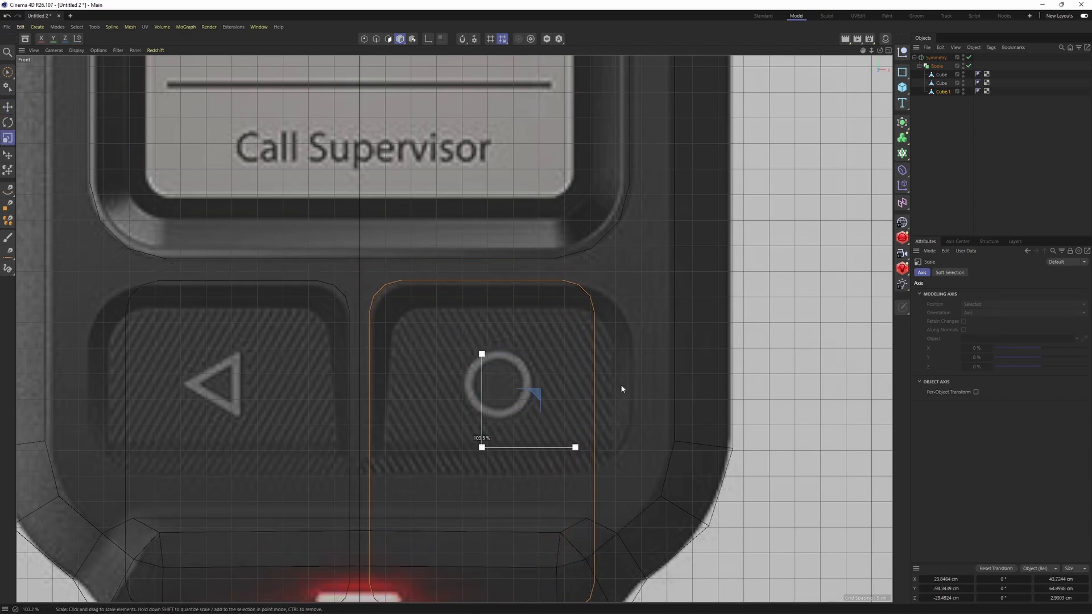
pyautogui.press('e')
pyautogui.moveTo(536, 397); pyautogui.dragTo(538, 402)
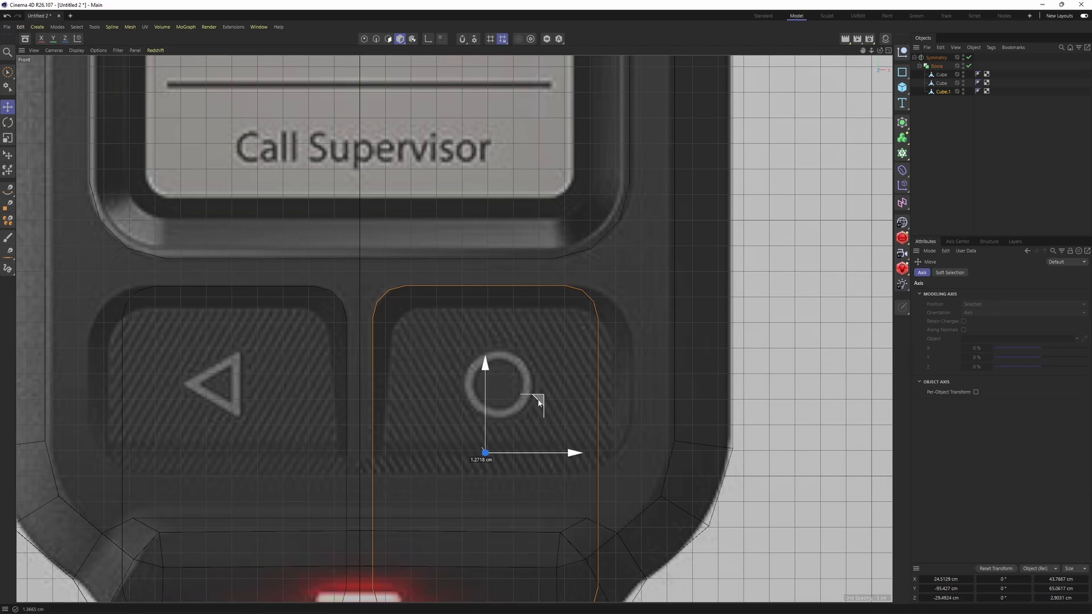
# Step: Select the button cutter's bottom points and raise them towards the lower edge of the reference button
pyautogui.scroll(-4, 539, 402)
pyautogui.press('Return')
pyautogui.scroll(1, 514, 378)
pyautogui.keyDown('alt'); pyautogui.moveTo(513, 377); pyautogui.dragTo(463, 354, button='middle'); pyautogui.keyUp('alt')
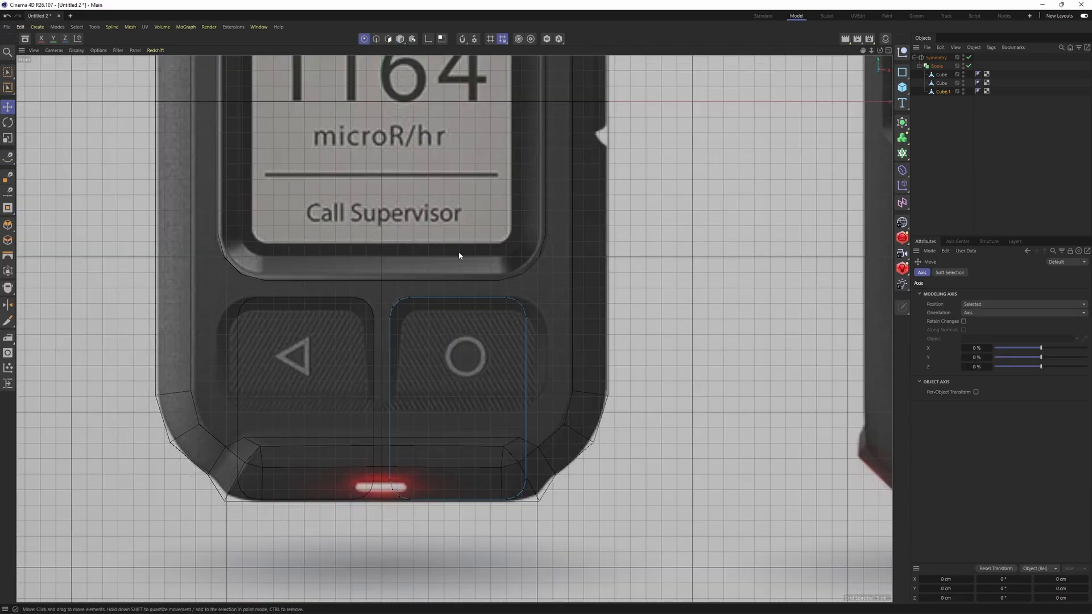
pyautogui.press('0')
pyautogui.moveTo(580, 454); pyautogui.dragTo(361, 524)
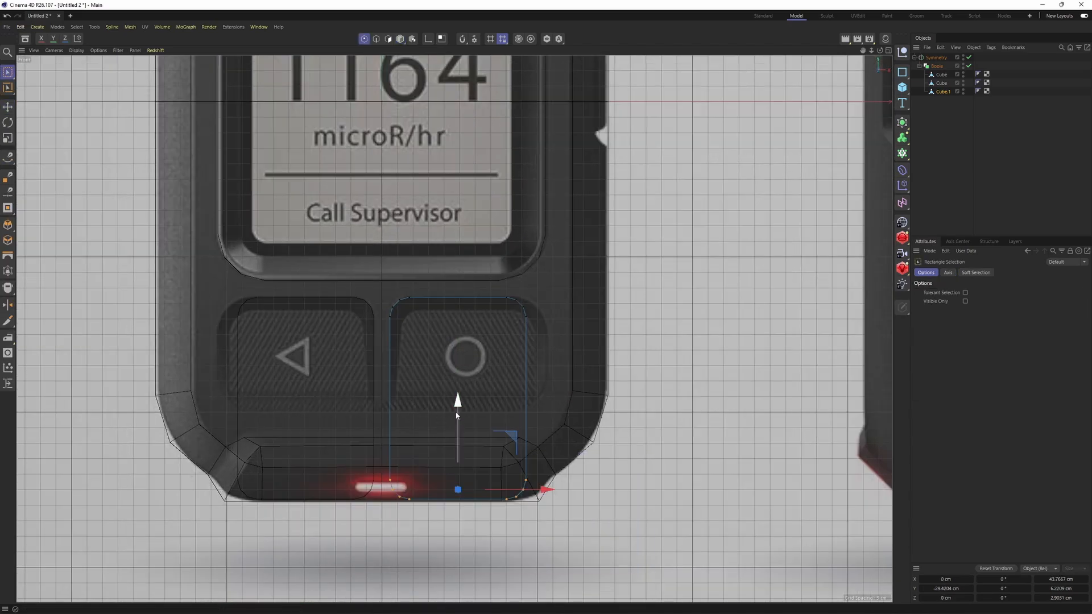
pyautogui.moveTo(456, 413); pyautogui.dragTo(462, 338)
# Step: Move the cutter's right-hand points outward to about 50 cm total width and raise its bottom points to about 37.1 cm total height
pyautogui.moveTo(459, 263); pyautogui.dragTo(583, 477)
pyautogui.scroll(3, 546, 351)
pyautogui.moveTo(588, 366); pyautogui.dragTo(614, 372)
pyautogui.moveTo(303, 399); pyautogui.dragTo(571, 487)
pyautogui.scroll(3, 439, 403)
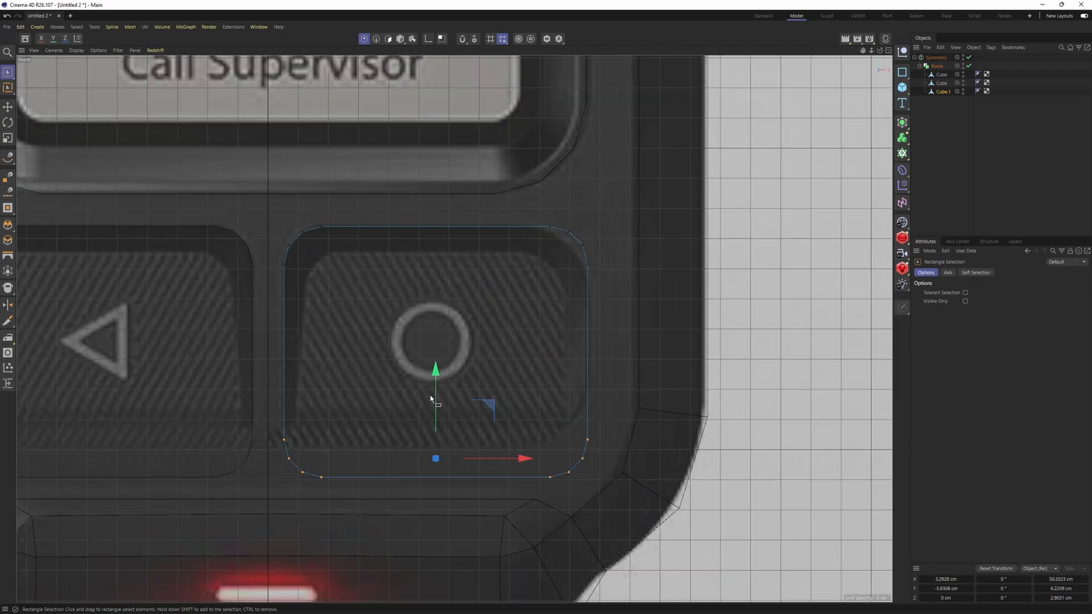
pyautogui.moveTo(436, 397); pyautogui.dragTo(440, 369)
# Step: Check the button cutter's corners against the reference and select all points of its two right-hand corners
pyautogui.keyDown('alt'); pyautogui.moveTo(425, 348); pyautogui.dragTo(450, 365, button='middle'); pyautogui.keyUp('alt')
pyautogui.moveTo(289, 217); pyautogui.dragTo(391, 532)
pyautogui.keyDown('alt'); pyautogui.moveTo(318, 311); pyautogui.dragTo(336, 338, button='middle'); pyautogui.keyUp('alt')
pyautogui.keyDown('alt'); pyautogui.moveTo(516, 314); pyautogui.dragTo(411, 285, button='middle'); pyautogui.keyUp('alt')
pyautogui.moveTo(424, 197); pyautogui.dragTo(607, 532)
pyautogui.keyDown('alt'); pyautogui.moveTo(461, 236); pyautogui.dragTo(468, 276, button='middle'); pyautogui.keyUp('alt')
pyautogui.scroll(2, 467, 276)
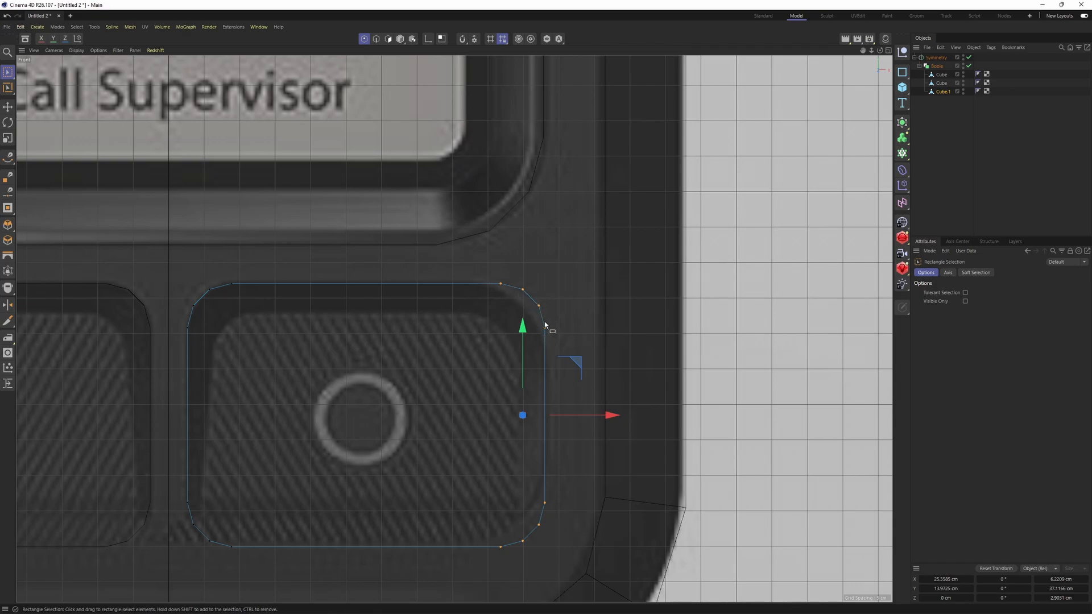
pyautogui.moveTo(463, 244); pyautogui.dragTo(624, 601)
# Step: Hide the workplane grid in the Perspective view and look at the button cutters on the body
pyautogui.press('F1')
pyautogui.keyDown('alt'); pyautogui.moveTo(529, 316); pyautogui.dragTo(534, 348); pyautogui.keyUp('alt')
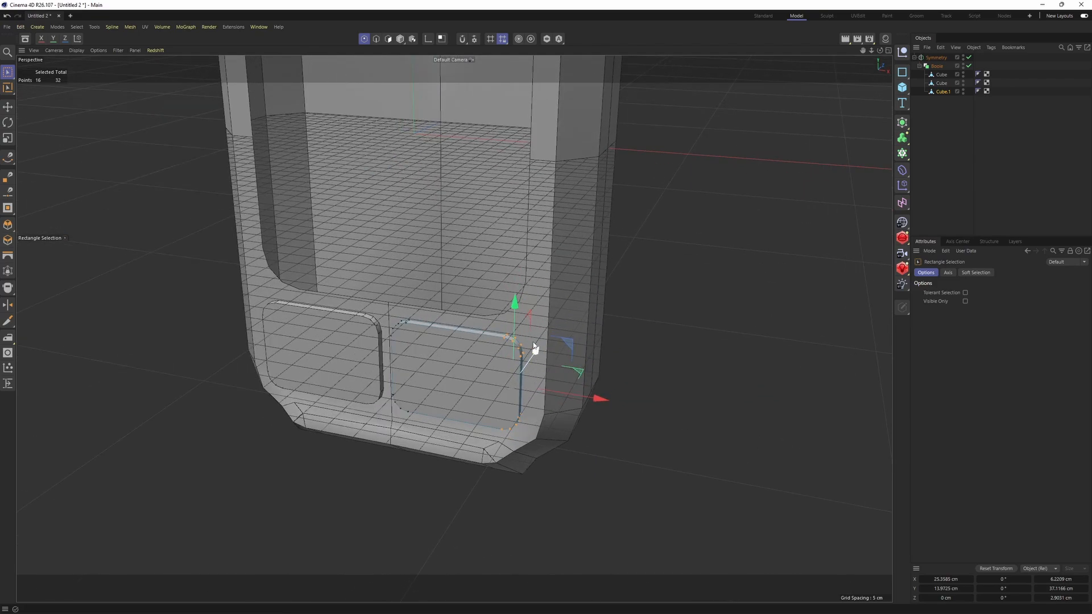
pyautogui.click(119, 51)
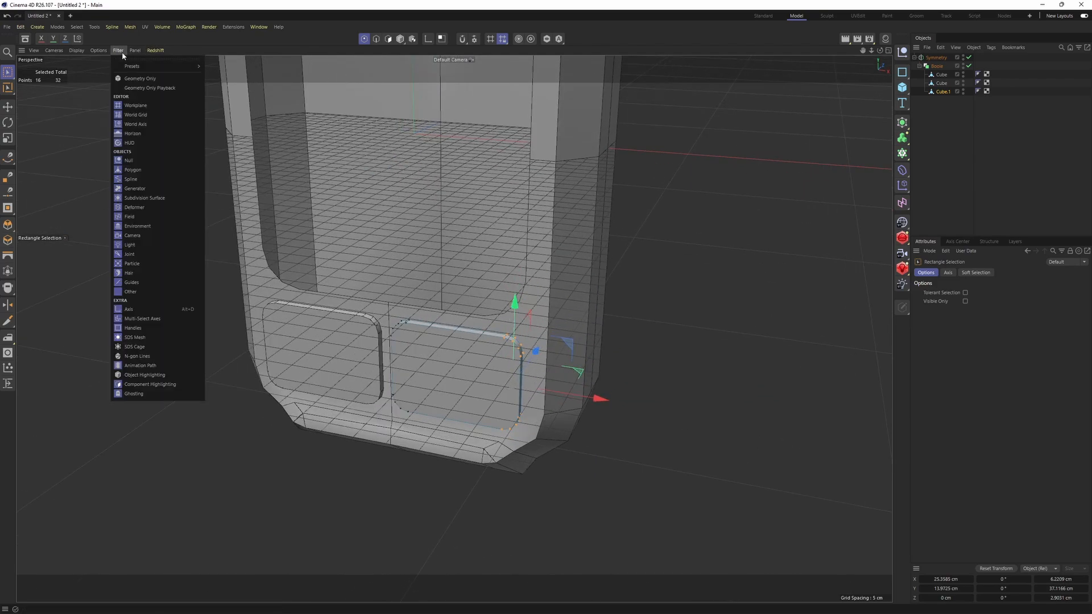
pyautogui.click(130, 106)
pyautogui.keyDown('alt'); pyautogui.moveTo(341, 239); pyautogui.dragTo(365, 262); pyautogui.keyUp('alt')
pyautogui.press('t')
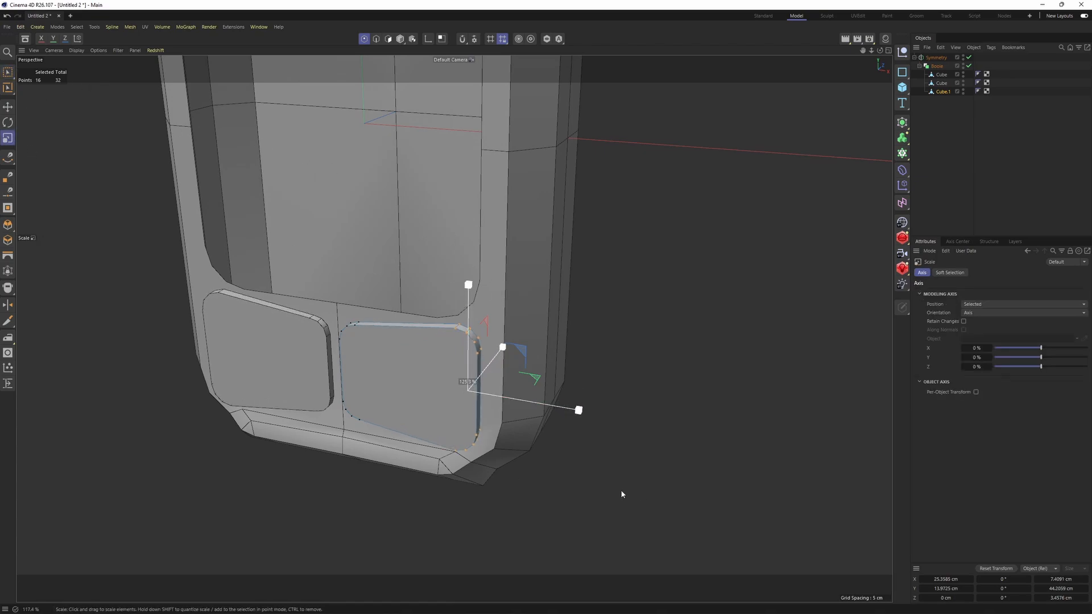
pyautogui.keyDown('alt'); pyautogui.moveTo(622, 495); pyautogui.dragTo(468, 349); pyautogui.keyUp('alt')
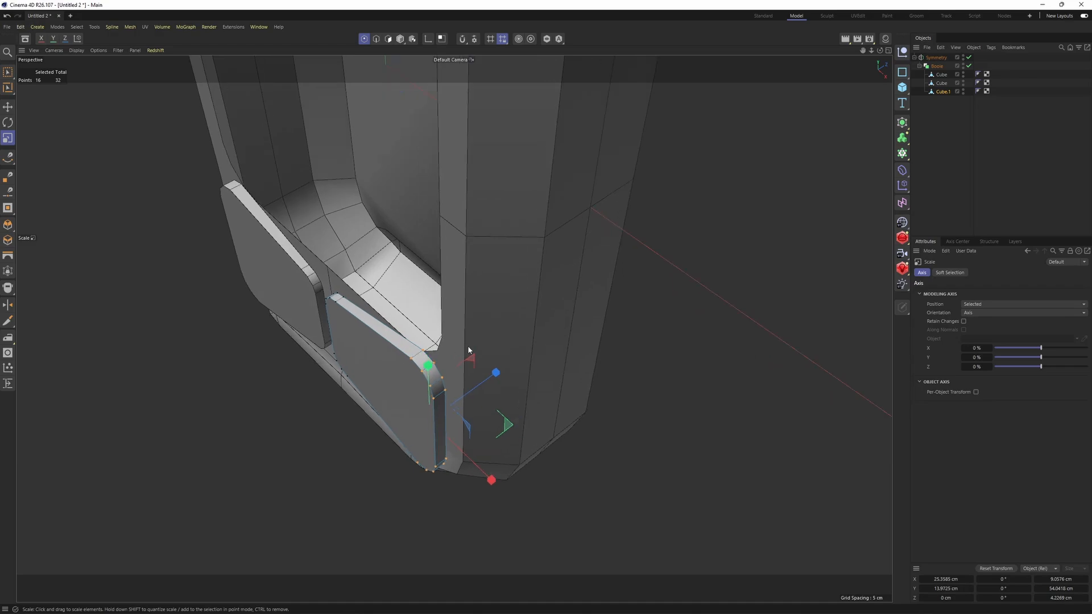
pyautogui.moveTo(458, 415); pyautogui.dragTo(399, 220)
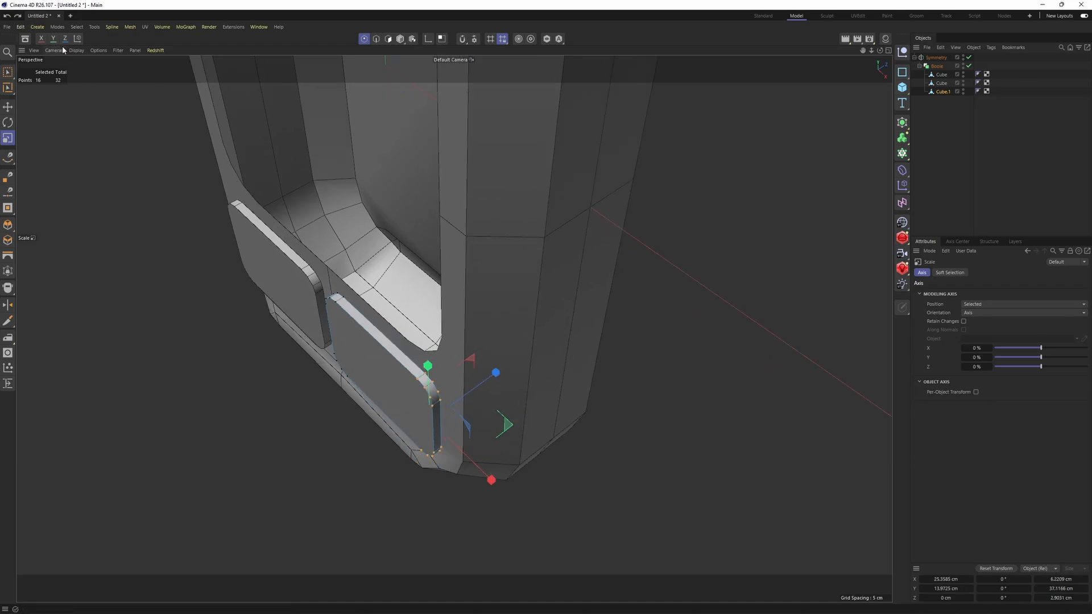
# Step: Scale the right-hand corner points in X and Y only to about 10.7 by 64.1 cm and align the top-right corner with the reference
pyautogui.moveTo(531, 435); pyautogui.dragTo(694, 446)
pyautogui.press('F4')
pyautogui.press('e')
pyautogui.moveTo(589, 380); pyautogui.dragTo(593, 510)
pyautogui.scroll(-3, 578, 421)
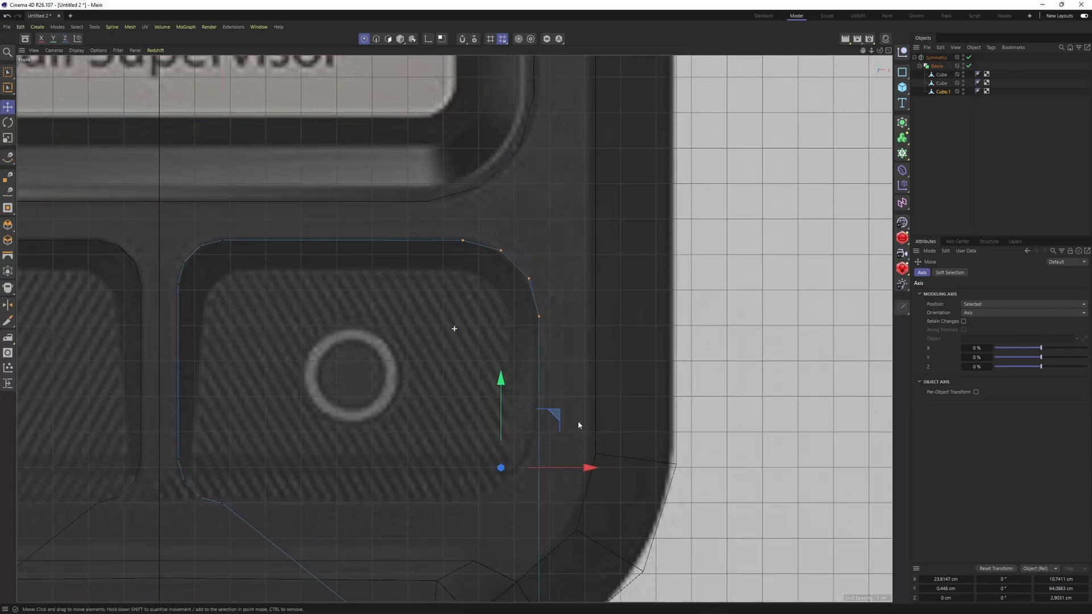
# Step: Raise the button cutter's lower-right corner points to the reference button's lower edge and check the shape in the Perspective view
pyautogui.press('space')
pyautogui.moveTo(452, 549); pyautogui.dragTo(530, 469)
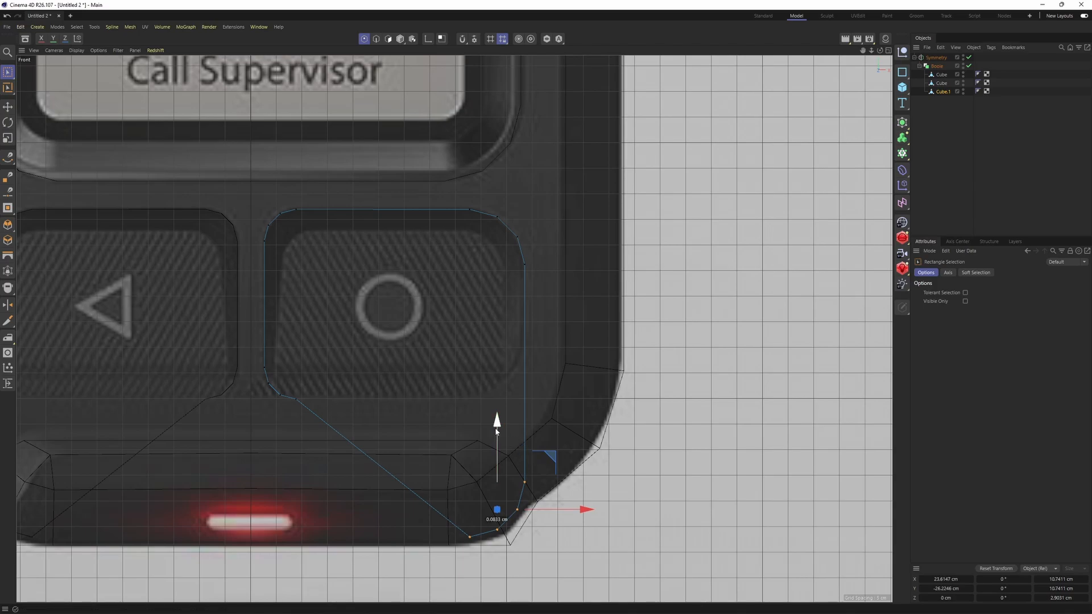
pyautogui.moveTo(496, 431); pyautogui.dragTo(486, 292)
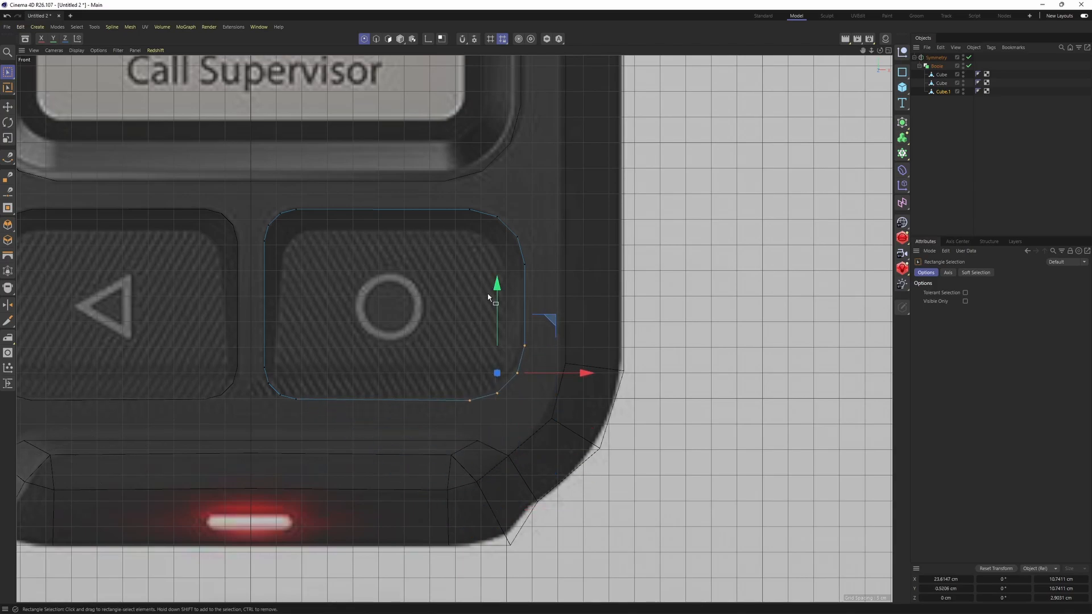
pyautogui.middleClick(488, 295)
pyautogui.middleClick(244, 166)
pyautogui.press('Return')
pyautogui.scroll(-2, 455, 290)
pyautogui.keyDown('alt'); pyautogui.moveTo(455, 290); pyautogui.dragTo(770, 157); pyautogui.keyUp('alt')
pyautogui.press('t')
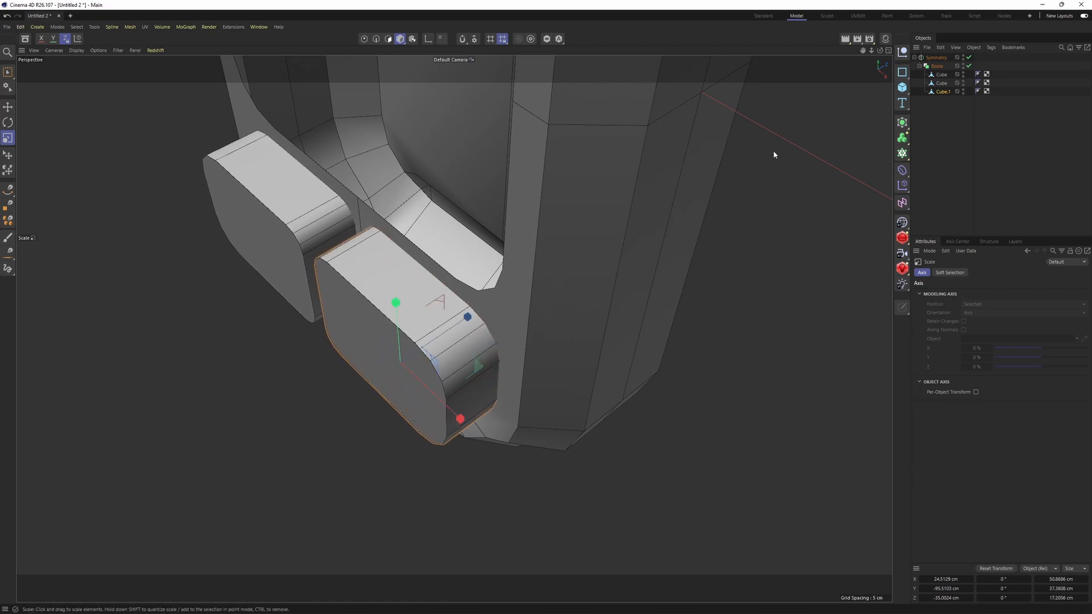
# Step: Group the screen cutter and the button cutter in a null inside the Boole so both cut the body
pyautogui.click(941, 84)
pyautogui.keyDown('ctrl'); pyautogui.click(943, 92); pyautogui.keyUp('ctrl')
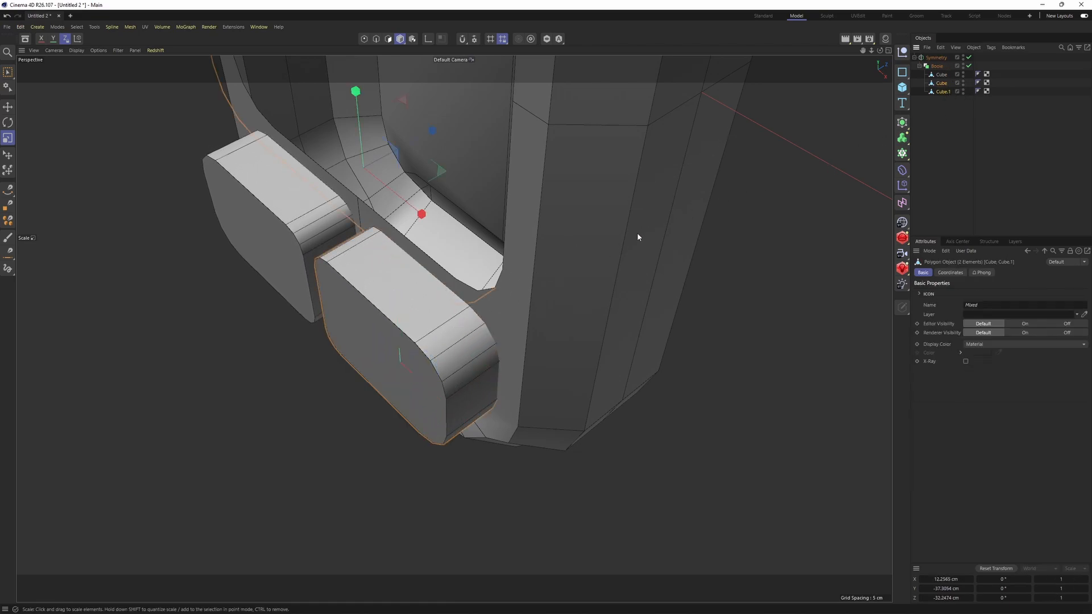
pyautogui.keyDown('alt'); pyautogui.moveTo(637, 234); pyautogui.dragTo(592, 193); pyautogui.keyUp('alt')
pyautogui.keyDown('alt'); pyautogui.moveTo(708, 207); pyautogui.dragTo(681, 231); pyautogui.keyUp('alt')
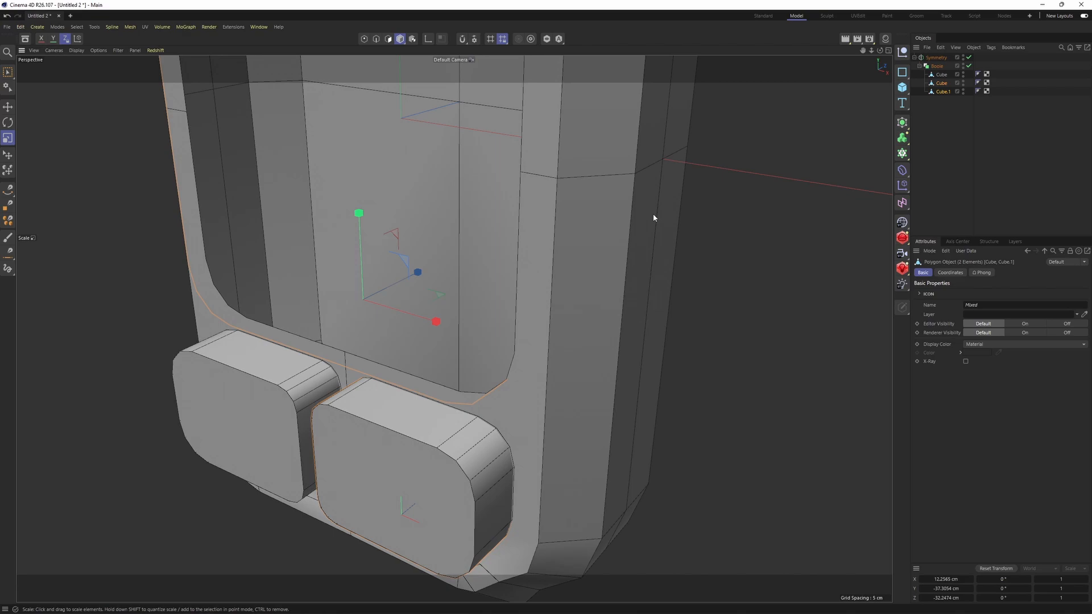
pyautogui.hotkey('alt', 'g')
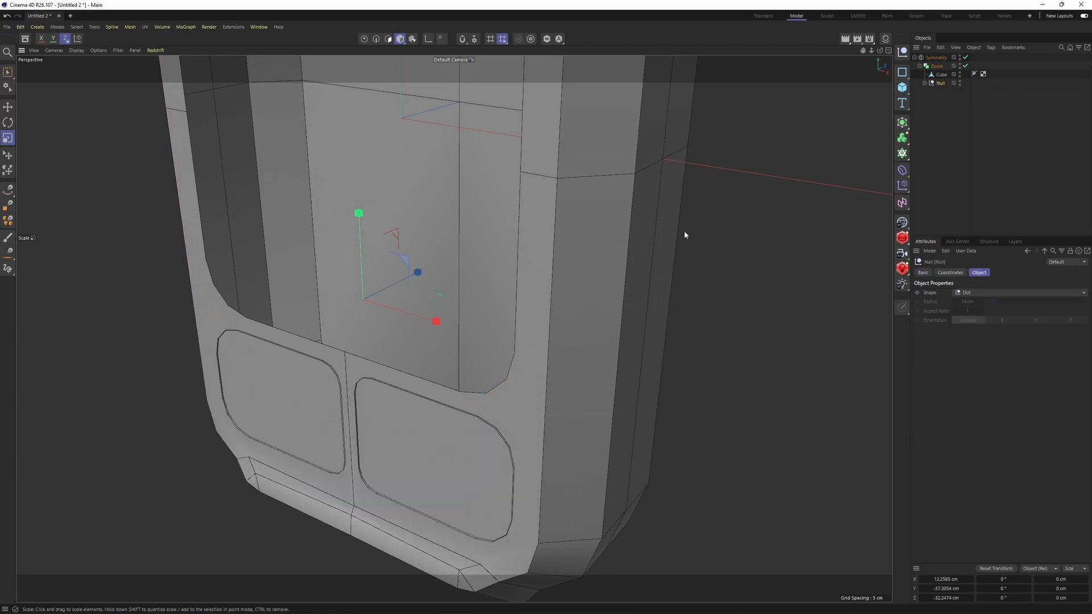
# Step: Move the button cutter back in Z to about 0.7 cm and tilt it to a pitch of about -13.2°
pyautogui.keyDown('alt'); pyautogui.moveTo(685, 235); pyautogui.dragTo(739, 149); pyautogui.keyUp('alt')
pyautogui.click(948, 100)
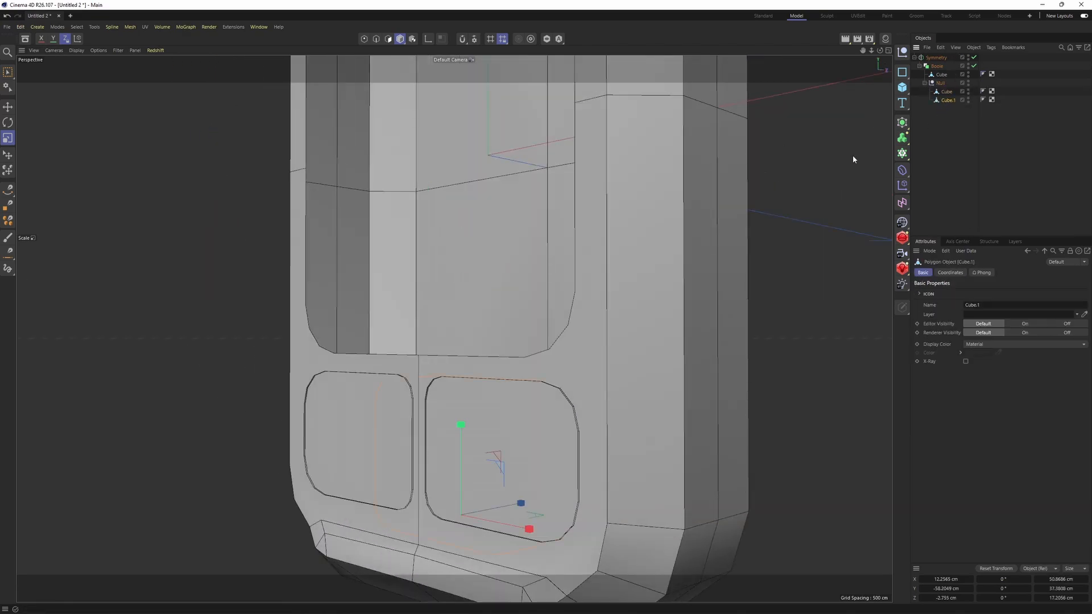
pyautogui.keyDown('alt'); pyautogui.moveTo(590, 241); pyautogui.dragTo(553, 305); pyautogui.keyUp('alt')
pyautogui.scroll(2, 553, 305)
pyautogui.press('e')
pyautogui.moveTo(500, 496); pyautogui.dragTo(515, 490)
pyautogui.keyDown('alt'); pyautogui.moveTo(516, 491); pyautogui.dragTo(492, 362); pyautogui.keyUp('alt')
pyautogui.scroll(2, 489, 363)
pyautogui.press('r')
pyautogui.moveTo(436, 388); pyautogui.dragTo(453, 387)
pyautogui.middleClick(453, 386)
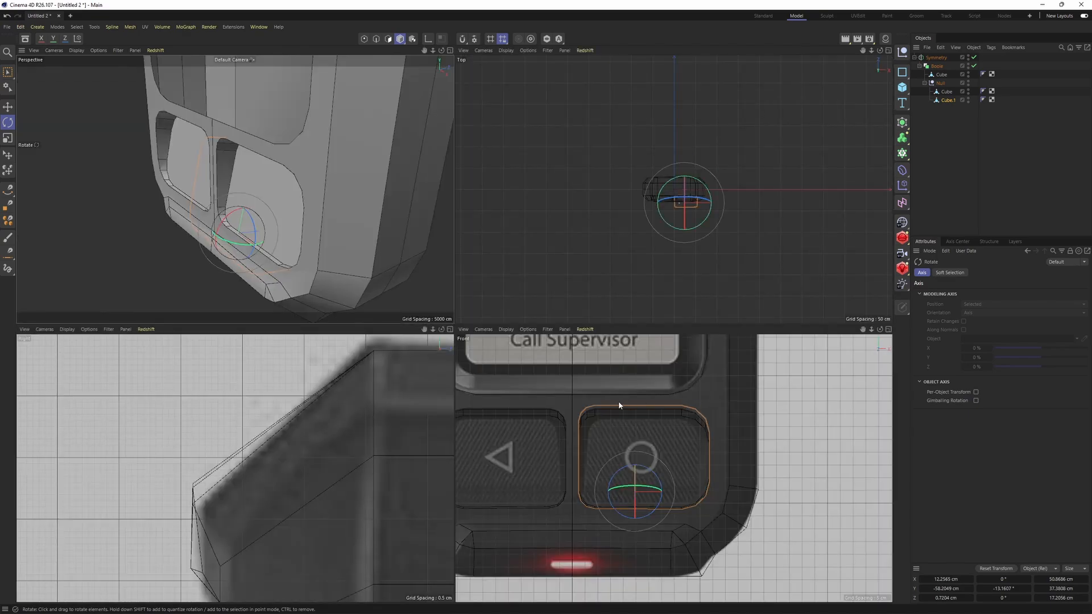
# Step: Raise the tilted button cutter to fit the reference in the Front view and shift it along its depth axis
pyautogui.scroll(2, 780, 430)
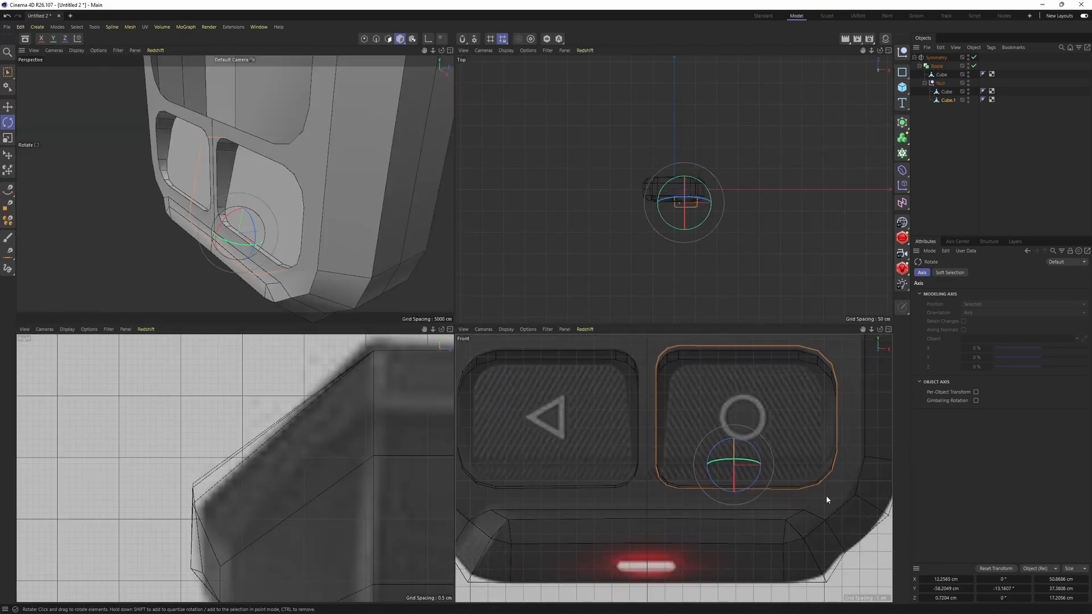
pyautogui.press('e')
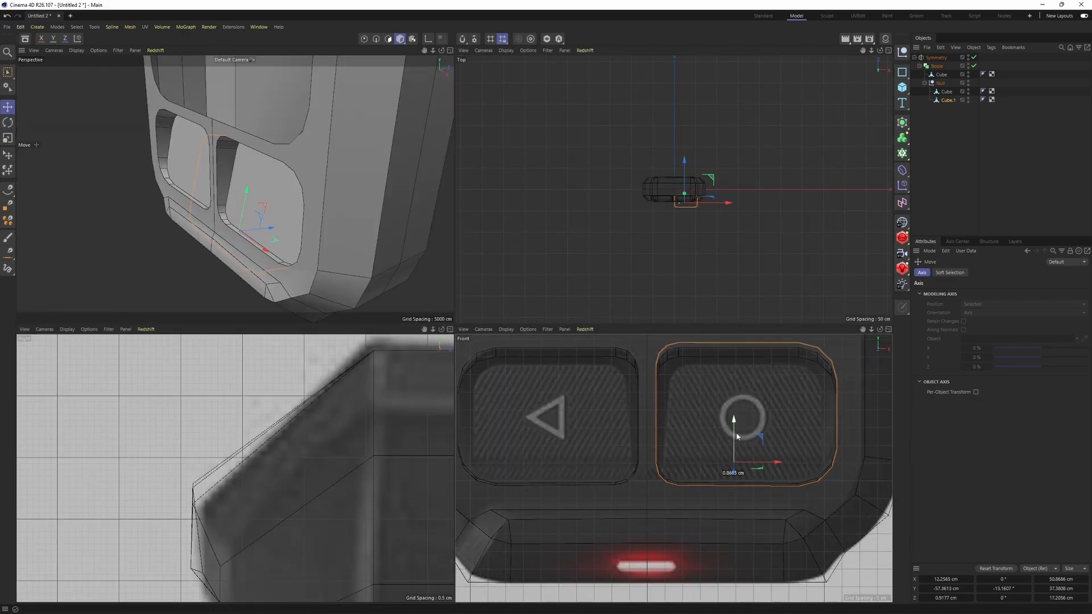
pyautogui.moveTo(241, 231); pyautogui.dragTo(298, 229)
# Step: Select the button cutter's back face, undoing any accidental change to the selection
pyautogui.press('e')
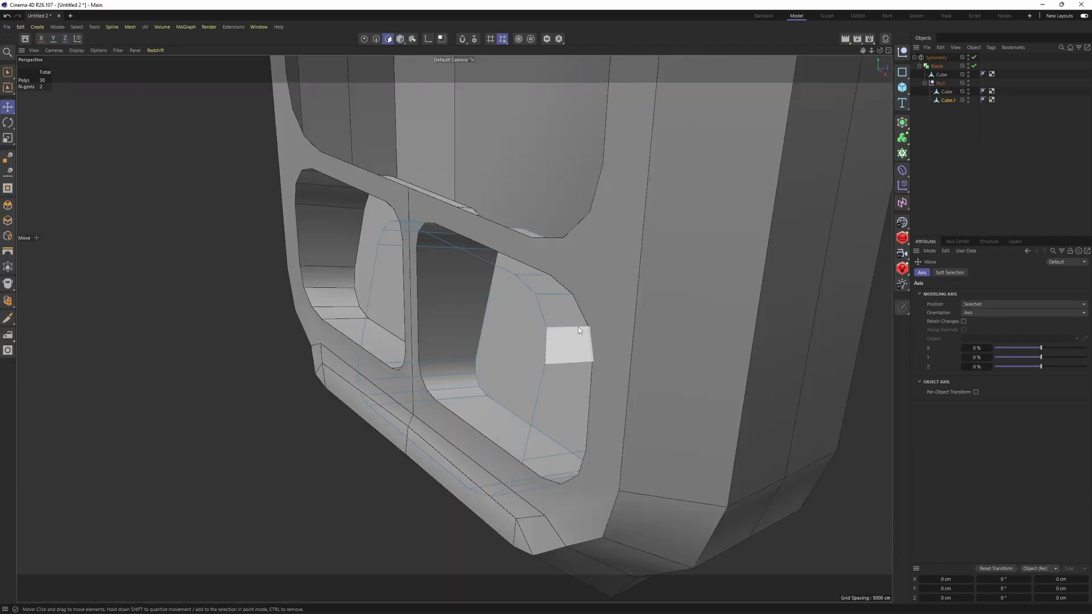
pyautogui.keyDown('alt'); pyautogui.moveTo(561, 267); pyautogui.dragTo(585, 246); pyautogui.keyUp('alt')
pyautogui.keyDown('alt'); pyautogui.moveTo(453, 326); pyautogui.dragTo(519, 352); pyautogui.keyUp('alt')
pyautogui.keyDown('alt'); pyautogui.moveTo(466, 377); pyautogui.dragTo(482, 309); pyautogui.keyUp('alt')
pyautogui.click(526, 334)
pyautogui.scroll(-6, 526, 334)
pyautogui.scroll(2, 515, 309)
pyautogui.keyDown('alt'); pyautogui.moveTo(483, 309); pyautogui.dragTo(442, 296); pyautogui.keyUp('alt')
pyautogui.keyDown('alt'); pyautogui.moveTo(441, 296); pyautogui.dragTo(510, 287, button='right'); pyautogui.keyUp('alt')
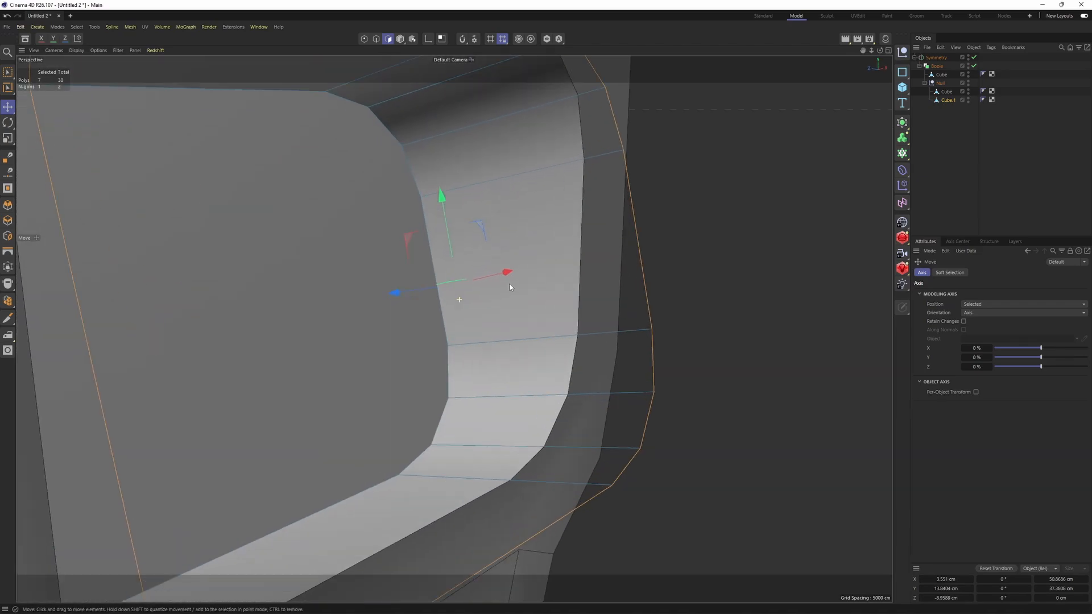
pyautogui.moveTo(510, 287)
pyautogui.keyDown('alt'); pyautogui.mouseDown()
pyautogui.moveTo(553, 289)
pyautogui.moveTo(505, 307)
pyautogui.mouseUp(); pyautogui.keyUp('alt')
pyautogui.hotkey('ctrl', 'z')
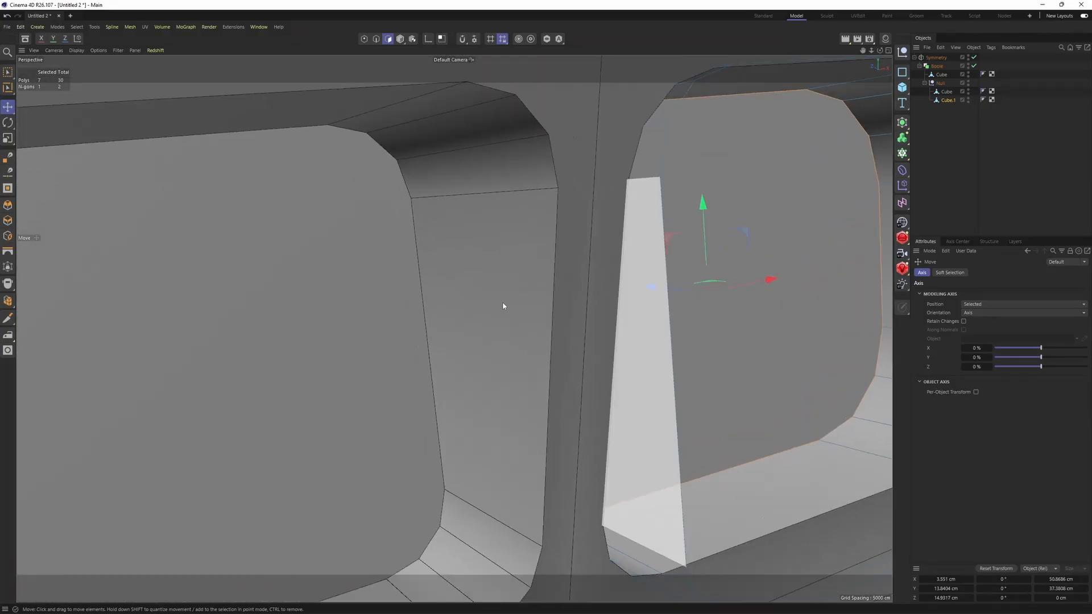
# Step: Scale the cutter's back face down uniformly to about 47.2 by 34.7 cm, undoing any excess scaling
pyautogui.keyDown('alt'); pyautogui.moveTo(504, 307); pyautogui.dragTo(444, 310, button='right'); pyautogui.keyUp('alt')
pyautogui.press('t')
pyautogui.keyDown('alt'); pyautogui.moveTo(619, 360); pyautogui.dragTo(449, 304); pyautogui.keyUp('alt')
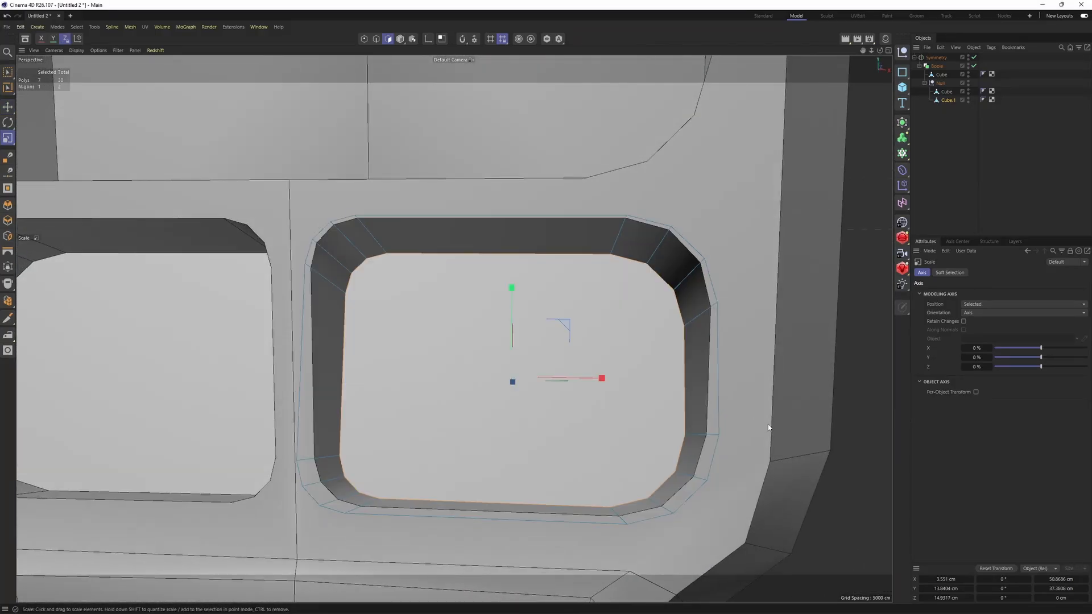
pyautogui.moveTo(769, 427); pyautogui.dragTo(735, 421)
pyautogui.middleClick(736, 423)
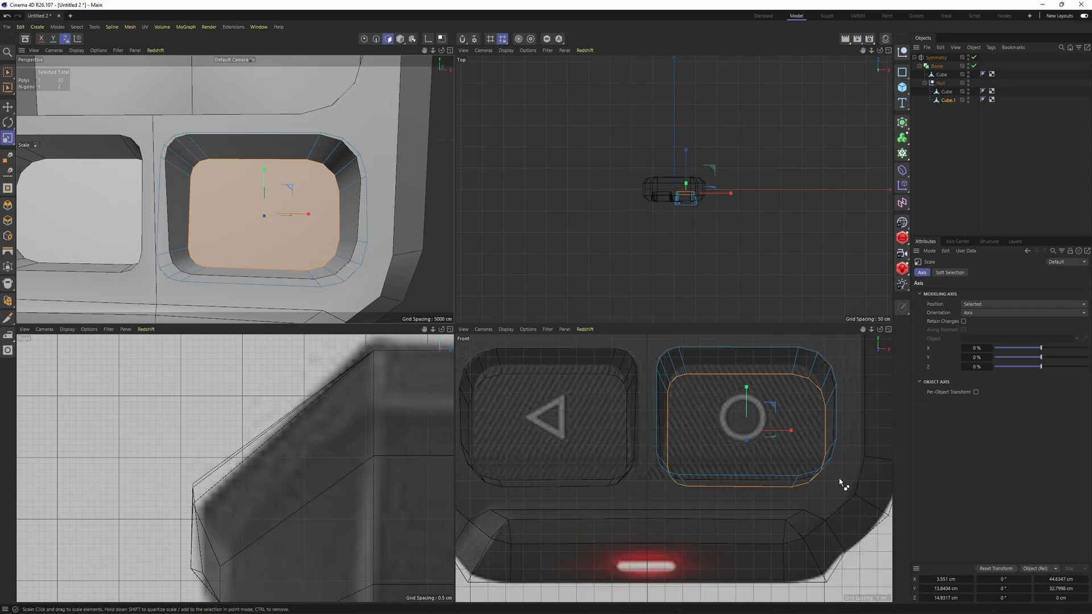
pyautogui.hotkey('ctrl', 'z')
pyautogui.press('e')
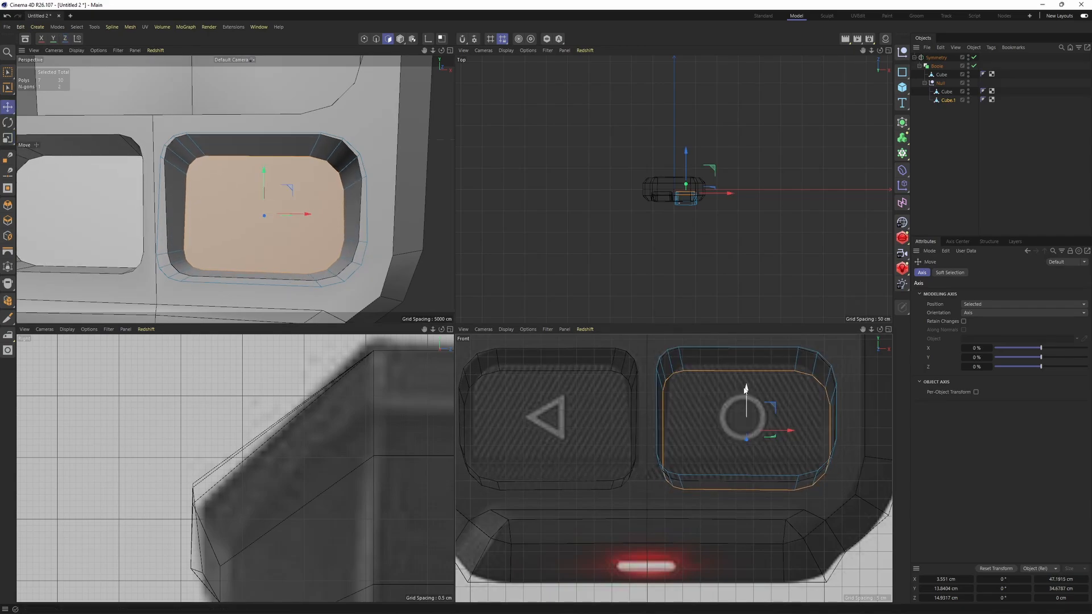
# Step: Raise the cutter's back face to about 15.8 cm in Y and scale it to about 45.5 by 33.5 cm
pyautogui.moveTo(745, 389); pyautogui.dragTo(750, 386)
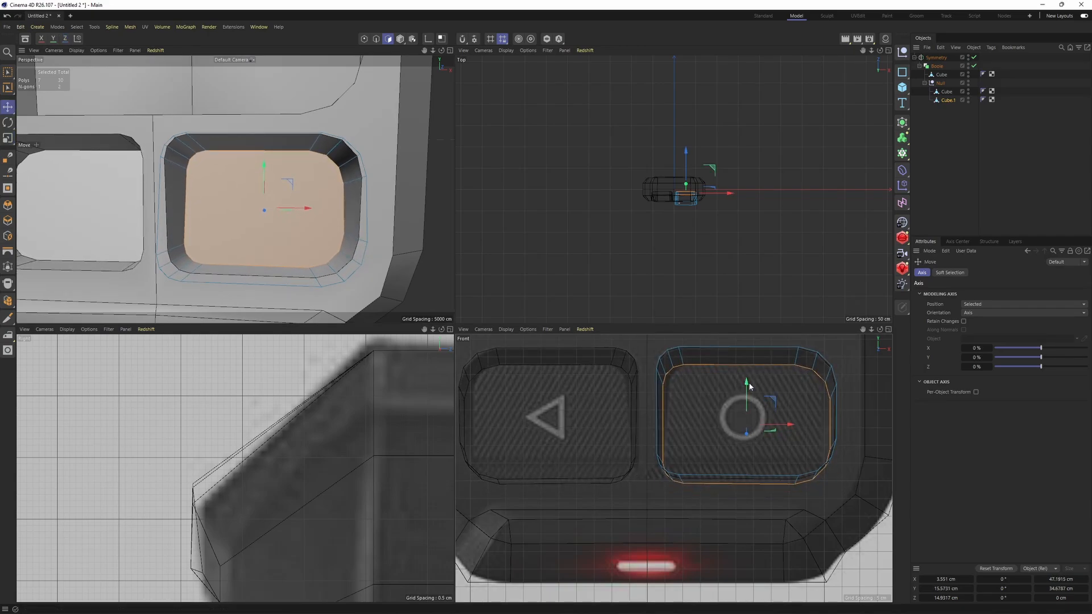
pyautogui.press('t')
pyautogui.moveTo(855, 469); pyautogui.dragTo(853, 473)
pyautogui.press('e')
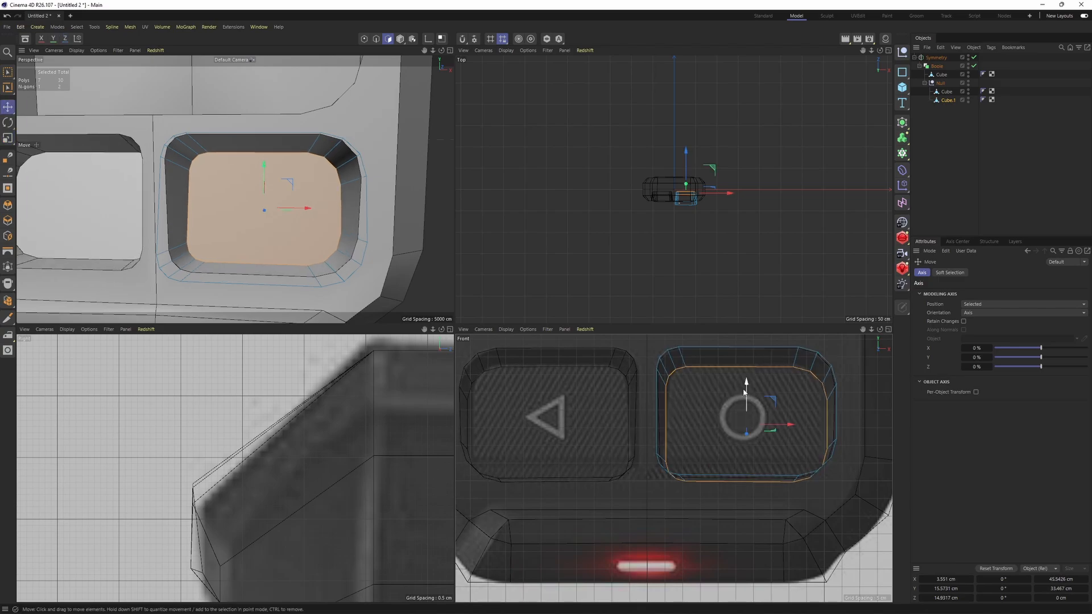
pyautogui.moveTo(744, 391); pyautogui.dragTo(745, 390)
# Step: Set the move axis orientation to World and move the cutter's back face forward in Z for a shallower button recess
pyautogui.keyDown('alt'); pyautogui.moveTo(272, 219); pyautogui.dragTo(274, 192); pyautogui.keyUp('alt')
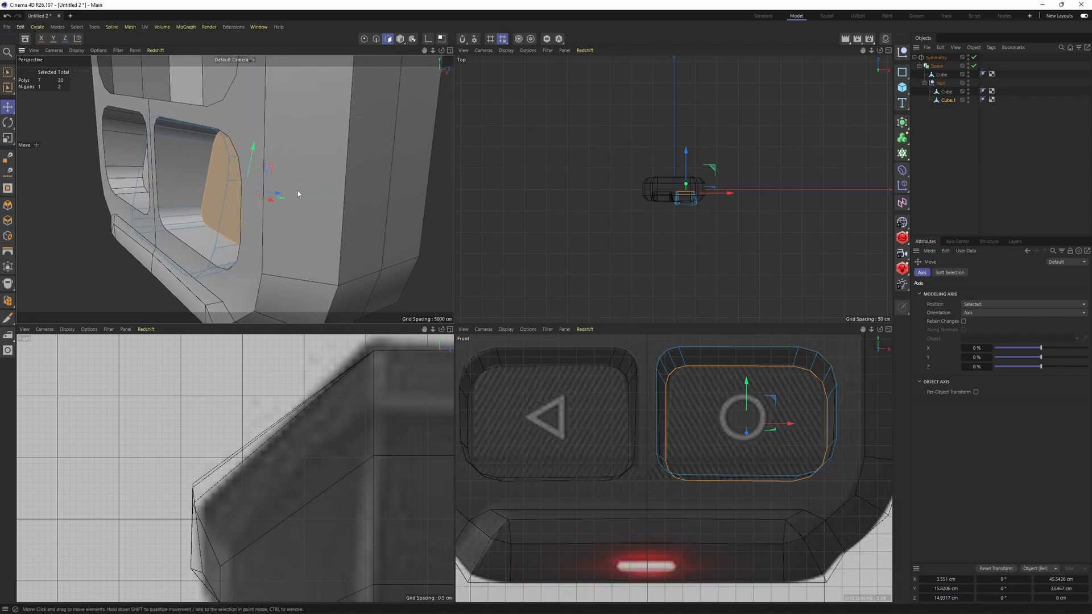
pyautogui.keyDown('alt'); pyautogui.moveTo(299, 180); pyautogui.dragTo(340, 195); pyautogui.keyUp('alt')
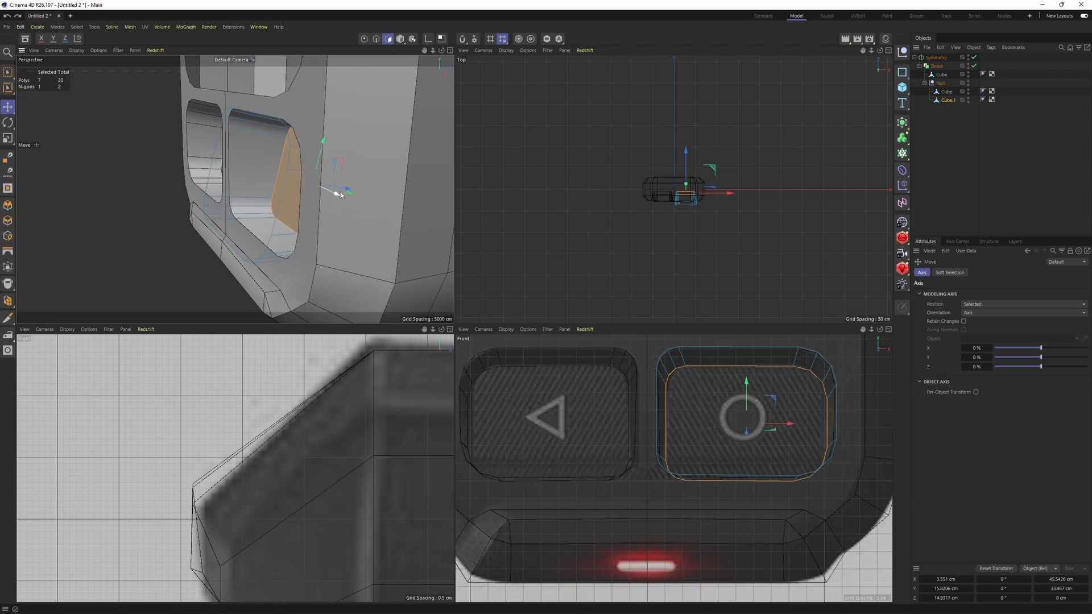
pyautogui.rightClick(346, 188)
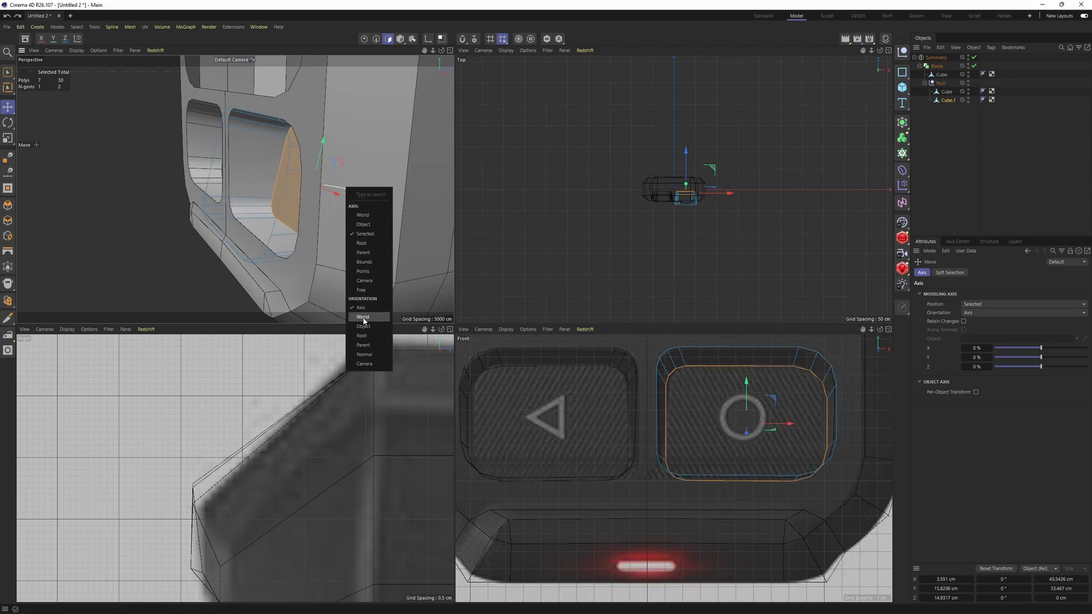
pyautogui.click(363, 318)
pyautogui.moveTo(338, 181); pyautogui.dragTo(320, 183)
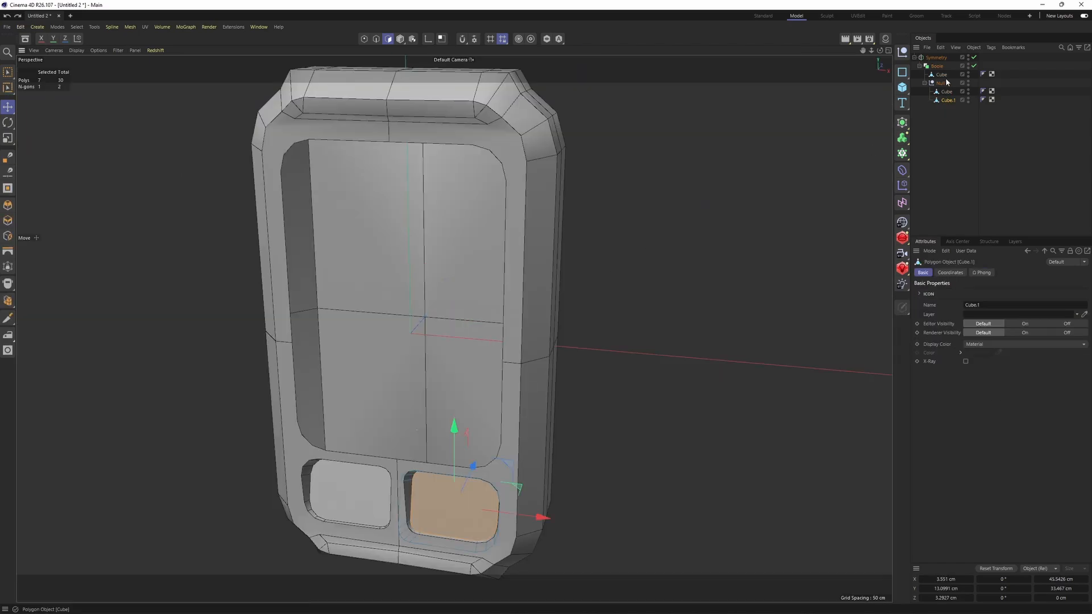
# Step: Enable Create single object on the Boole and make it editable as one polygon mesh
pyautogui.click(937, 66)
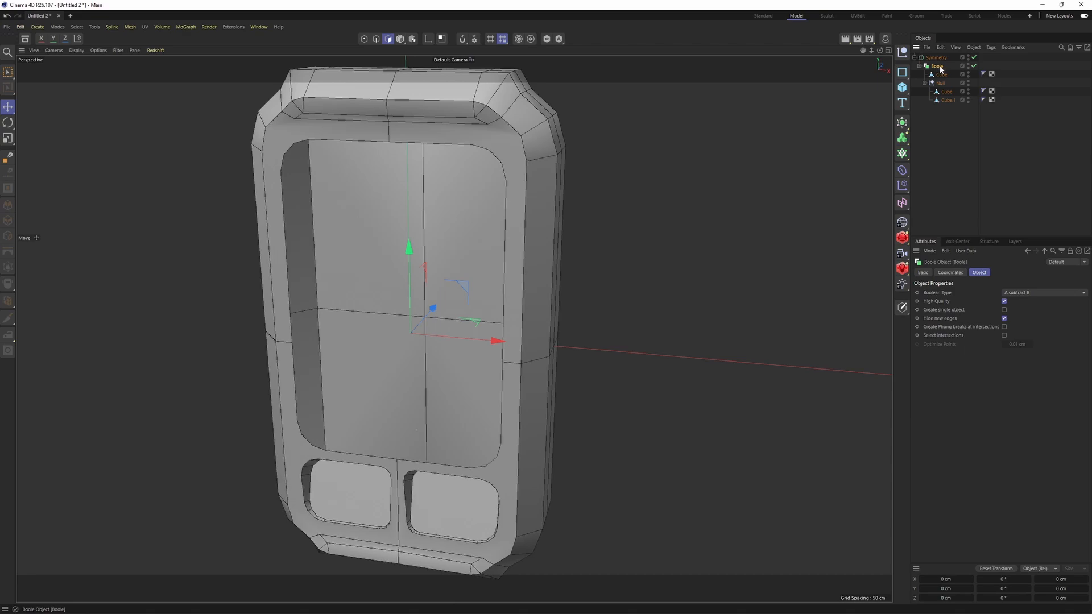
pyautogui.click(1004, 310)
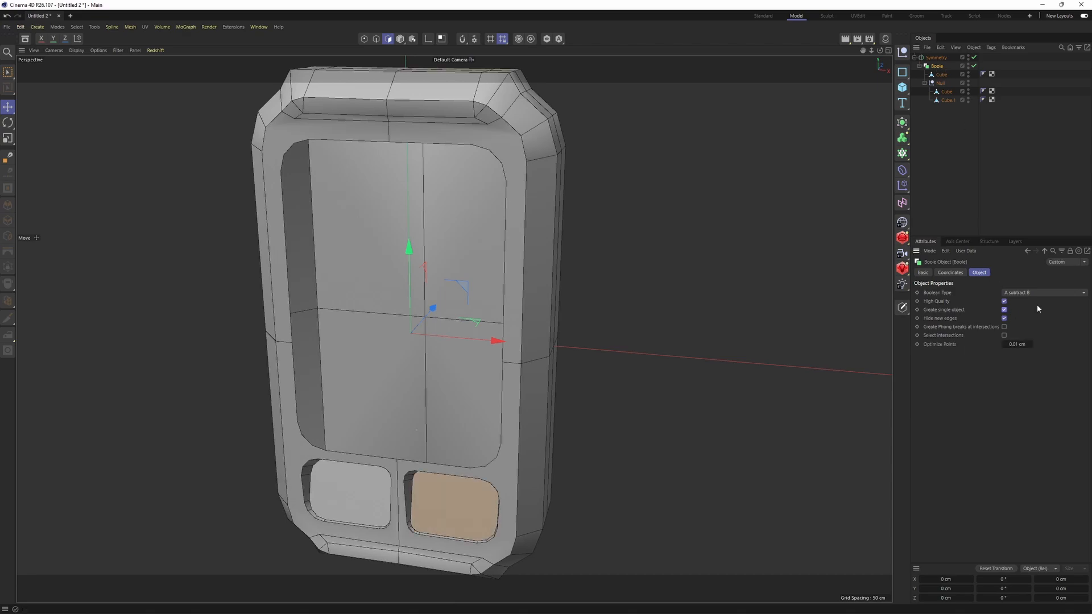
pyautogui.press('c')
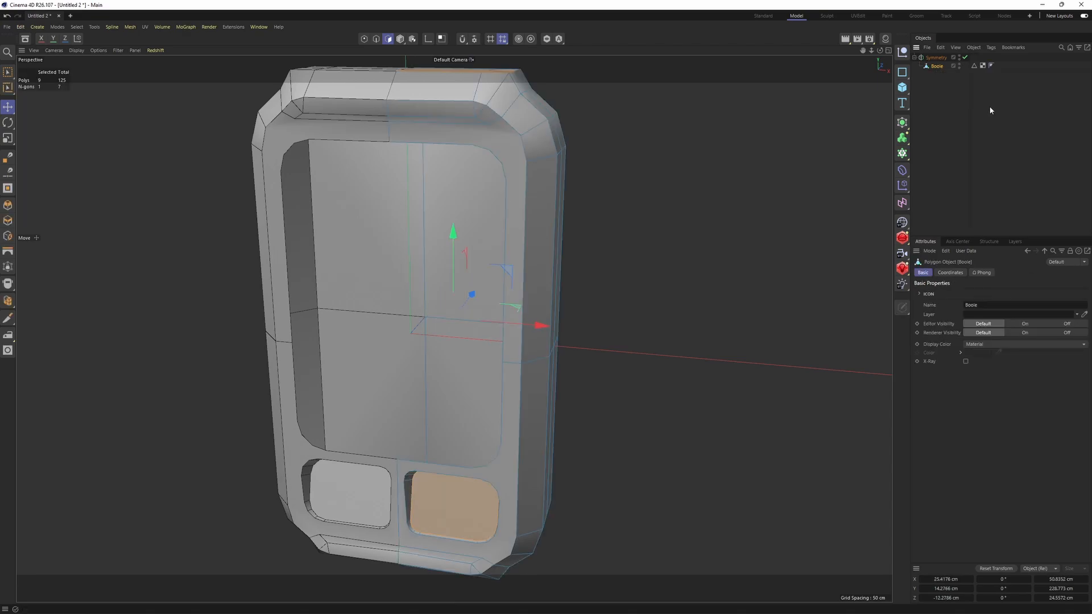
# Step: Show the converted mesh's points and select the suspected extra points along the right button recess's lower edge
pyautogui.keyDown('alt'); pyautogui.moveTo(523, 413); pyautogui.dragTo(560, 346, button='middle'); pyautogui.keyUp('alt')
pyautogui.keyDown('alt'); pyautogui.moveTo(561, 346); pyautogui.dragTo(586, 319); pyautogui.keyUp('alt')
pyautogui.keyDown('alt'); pyautogui.moveTo(558, 353); pyautogui.dragTo(620, 377, button='right'); pyautogui.keyUp('alt')
pyautogui.press('Return')
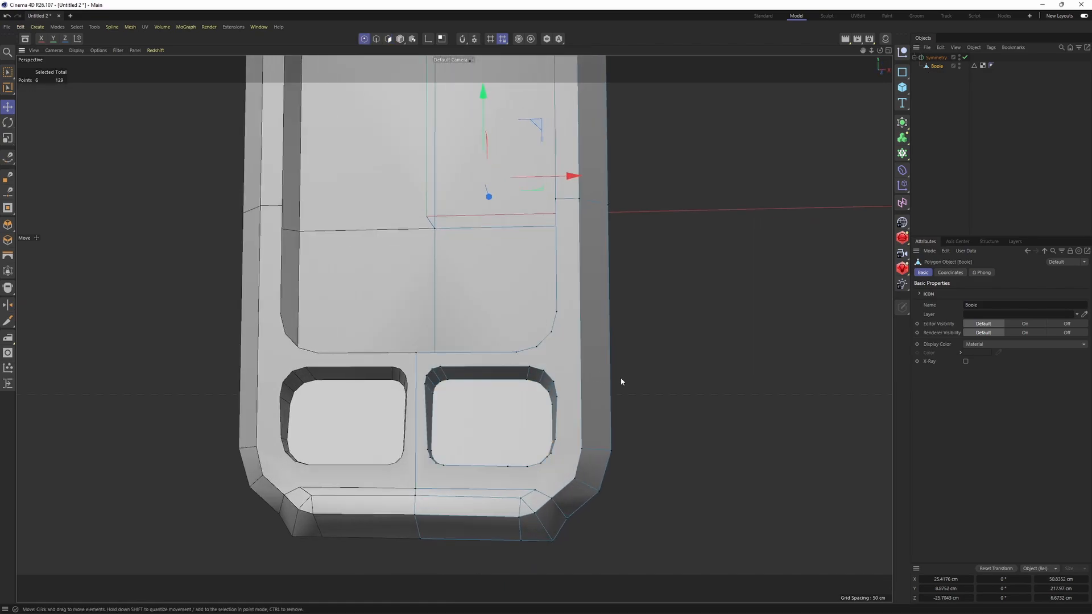
pyautogui.keyDown('alt'); pyautogui.moveTo(571, 349); pyautogui.dragTo(584, 370); pyautogui.keyUp('alt')
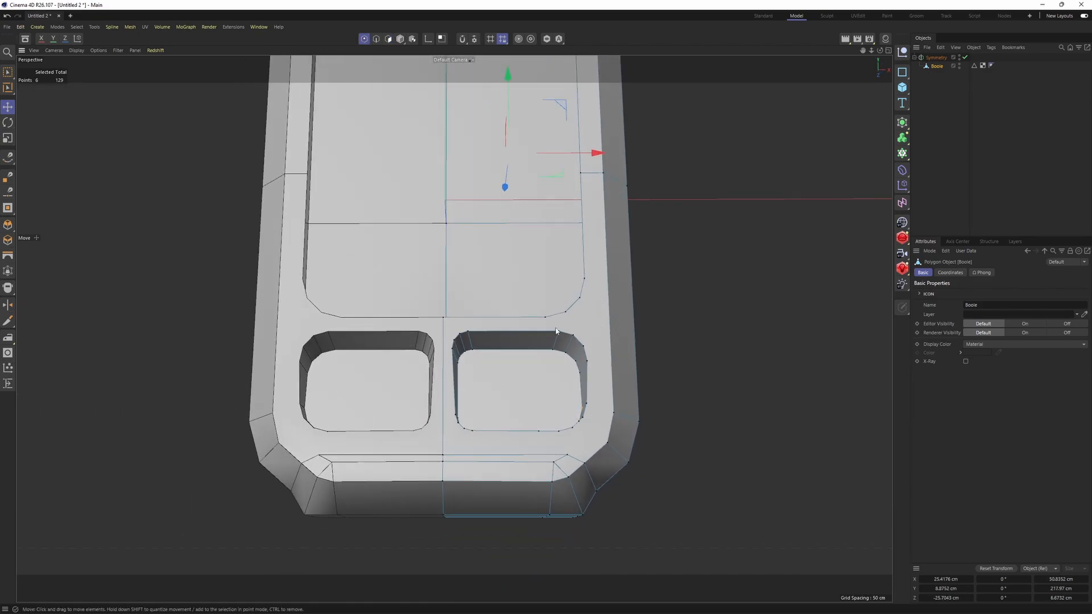
pyautogui.keyDown('alt'); pyautogui.moveTo(623, 323); pyautogui.dragTo(609, 373); pyautogui.keyUp('alt')
pyautogui.keyDown('alt'); pyautogui.moveTo(597, 373); pyautogui.dragTo(663, 375, button='right'); pyautogui.keyUp('alt')
pyautogui.keyDown('alt'); pyautogui.moveTo(583, 380); pyautogui.dragTo(575, 413); pyautogui.keyUp('alt')
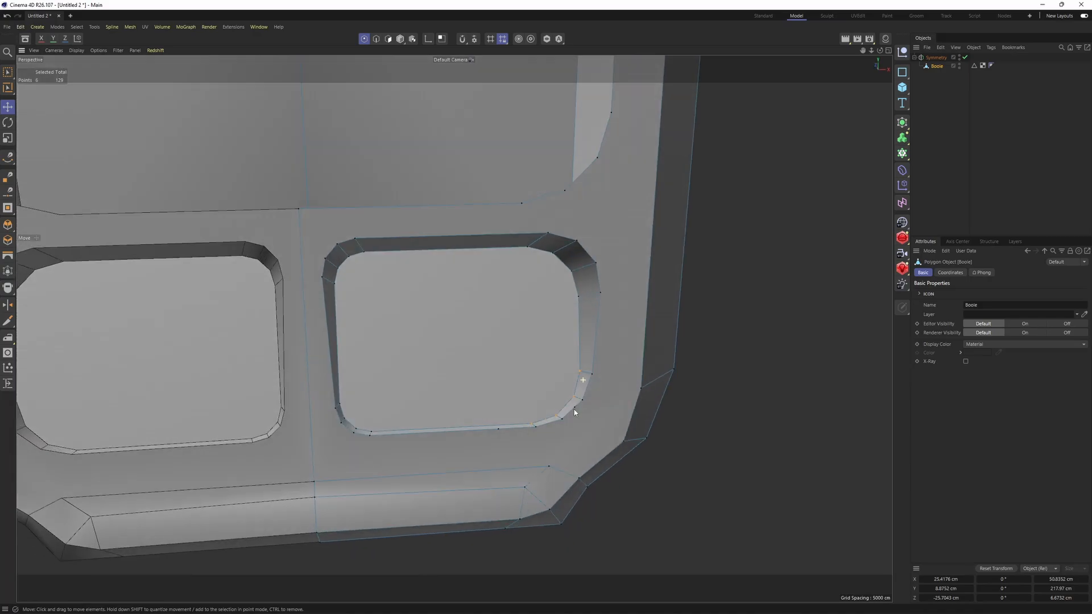
pyautogui.scroll(4, 574, 412)
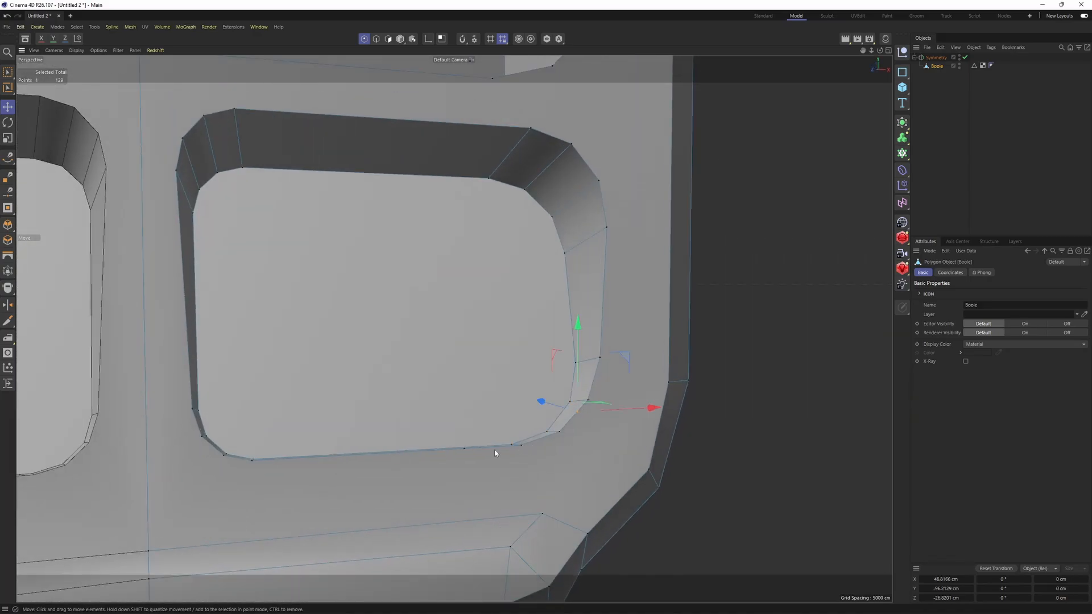
pyautogui.keyDown('alt'); pyautogui.moveTo(494, 454); pyautogui.dragTo(466, 465); pyautogui.keyUp('alt')
# Step: Examine the topology around the screen recess, the button recesses and the lower body from several angles
pyautogui.keyDown('alt'); pyautogui.moveTo(627, 184); pyautogui.dragTo(585, 165, button='right'); pyautogui.keyUp('alt')
pyautogui.keyDown('alt'); pyautogui.moveTo(584, 165); pyautogui.dragTo(568, 261); pyautogui.keyUp('alt')
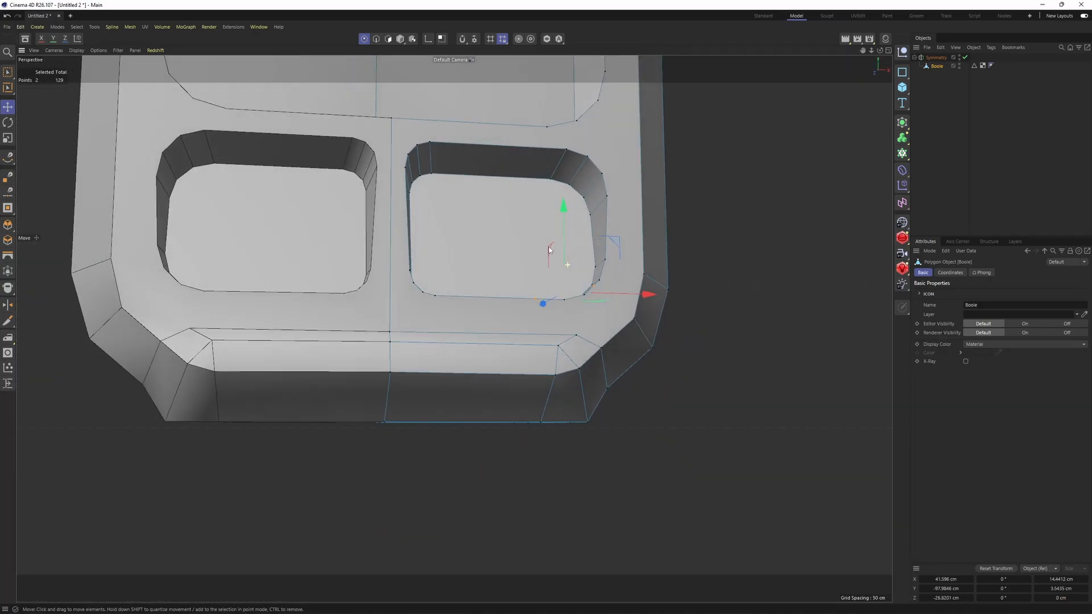
pyautogui.keyDown('alt'); pyautogui.moveTo(567, 261); pyautogui.dragTo(570, 318, button='middle'); pyautogui.keyUp('alt')
pyautogui.keyDown('alt'); pyautogui.moveTo(570, 318); pyautogui.dragTo(520, 168, button='right'); pyautogui.keyUp('alt')
pyautogui.keyDown('alt'); pyautogui.moveTo(520, 169); pyautogui.dragTo(487, 244); pyautogui.keyUp('alt')
pyautogui.keyDown('alt'); pyautogui.moveTo(487, 243); pyautogui.dragTo(508, 198, button='right'); pyautogui.keyUp('alt')
pyautogui.keyDown('alt'); pyautogui.moveTo(507, 197); pyautogui.dragTo(506, 260); pyautogui.keyUp('alt')
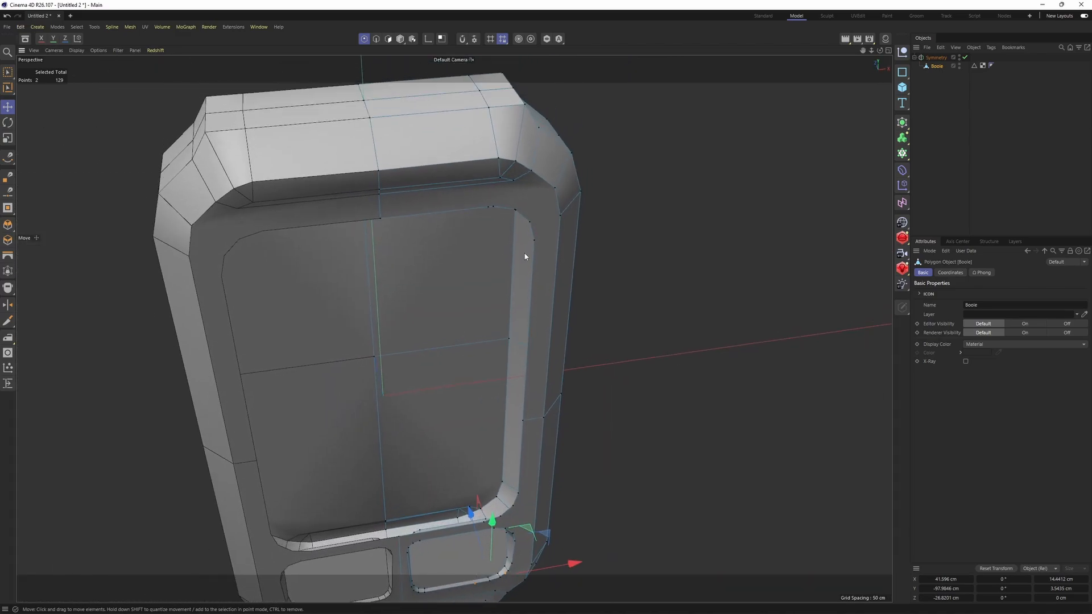
pyautogui.keyDown('alt'); pyautogui.moveTo(532, 210); pyautogui.dragTo(617, 271); pyautogui.keyUp('alt')
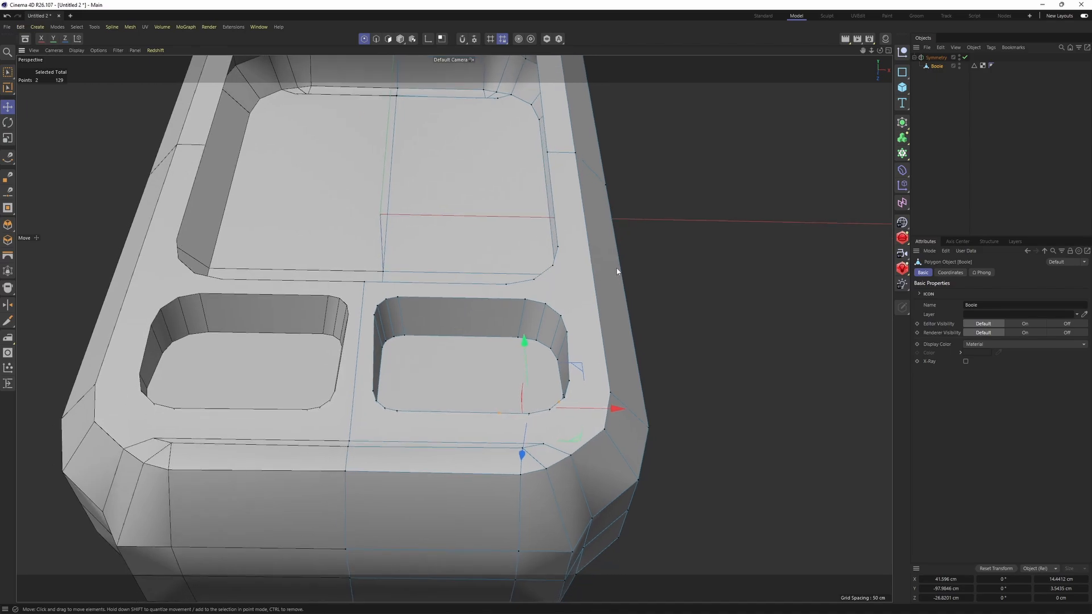
# Step: Turn on mesh checking for the body with only Edge Points left enabled
pyautogui.click(475, 39)
pyautogui.click(497, 57)
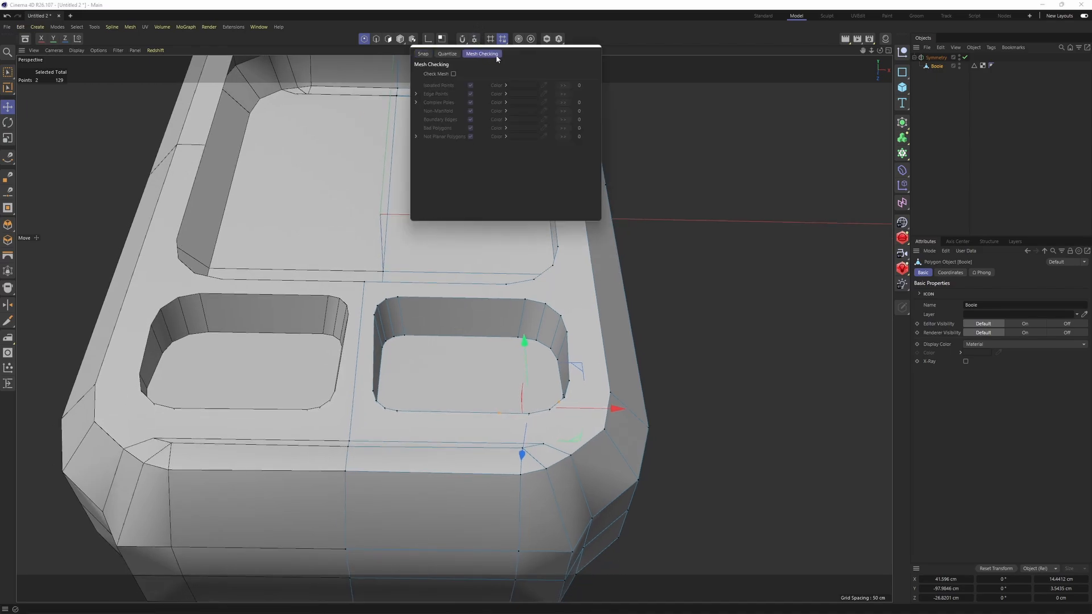
pyautogui.click(453, 74)
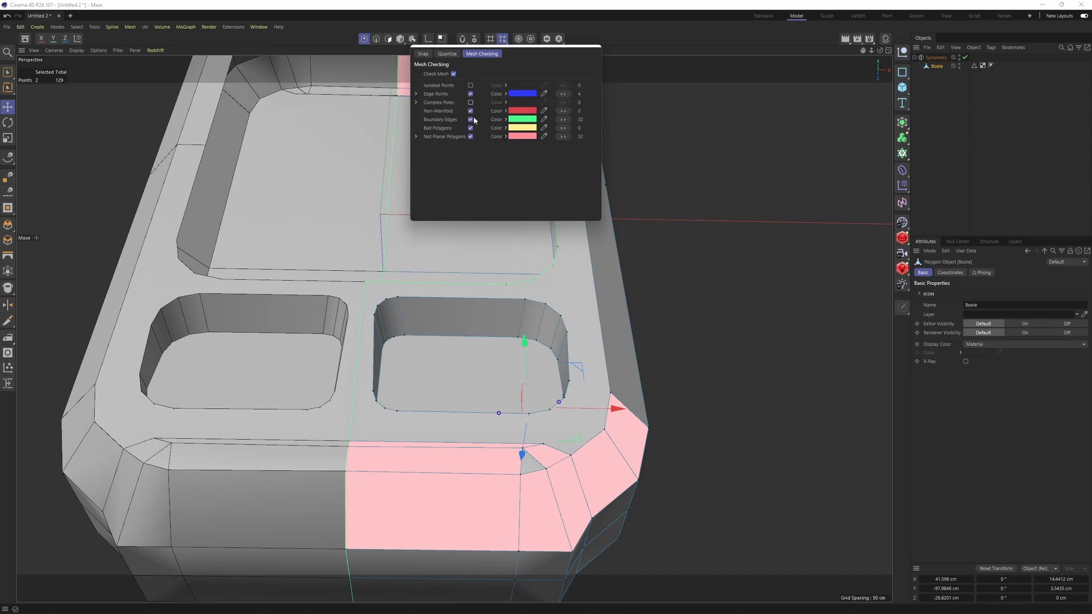
pyautogui.click(470, 119)
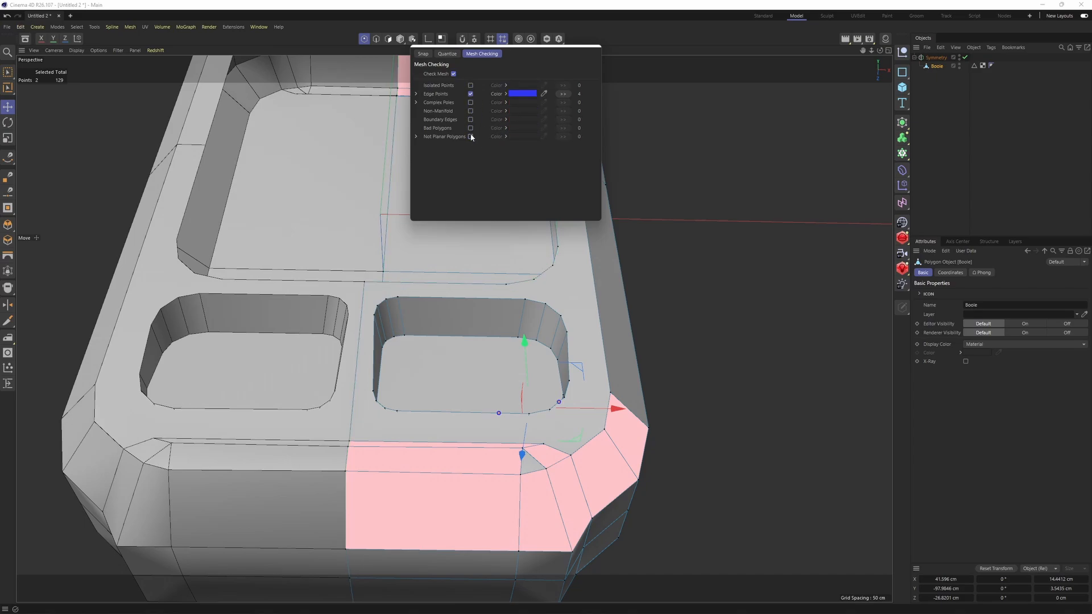
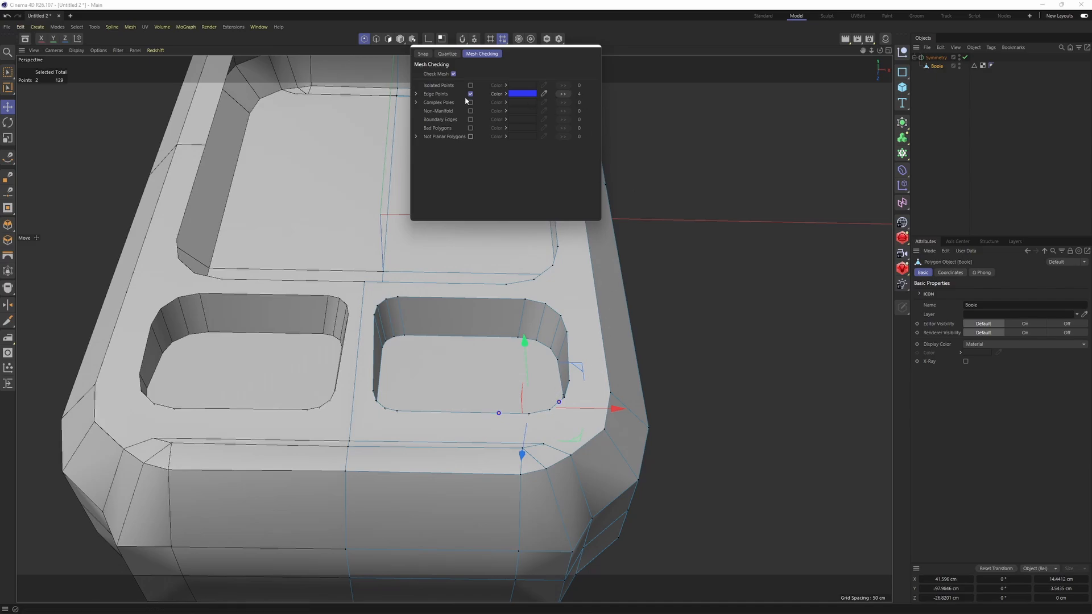
# Step: Select all points flagged as Edge Points by the mesh check and remove them from the body mesh
pyautogui.click(562, 93)
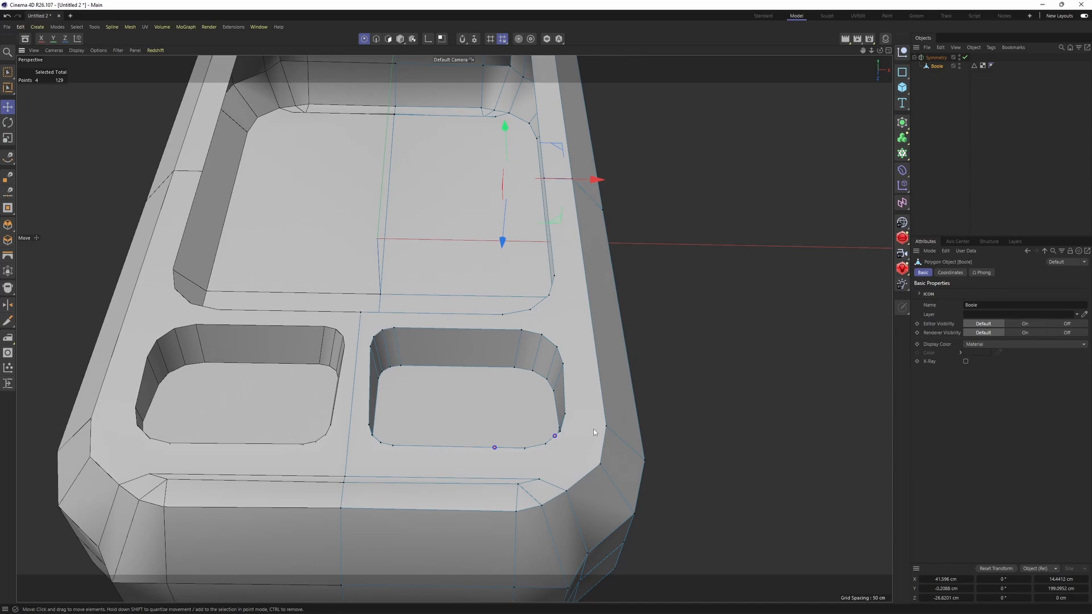
pyautogui.scroll(-2, 590, 273)
pyautogui.keyDown('alt'); pyautogui.moveTo(583, 88); pyautogui.dragTo(640, 239, button='middle'); pyautogui.keyUp('alt')
pyautogui.scroll(6, 607, 210)
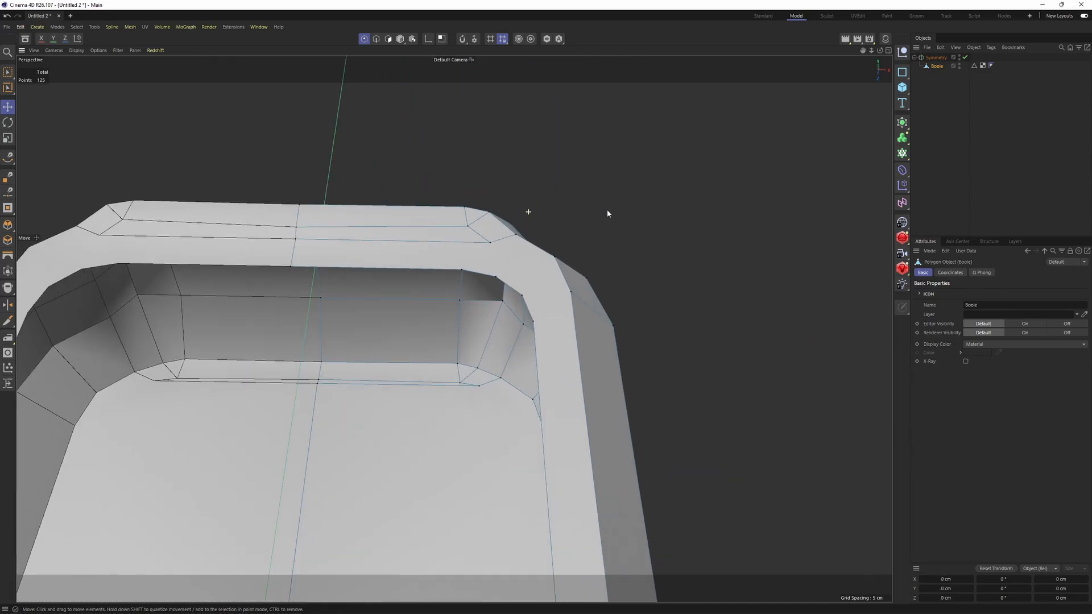
pyautogui.scroll(-7, 611, 249)
pyautogui.keyDown('alt'); pyautogui.moveTo(632, 501); pyautogui.dragTo(592, 349, button='middle'); pyautogui.keyUp('alt')
pyautogui.scroll(5, 591, 350)
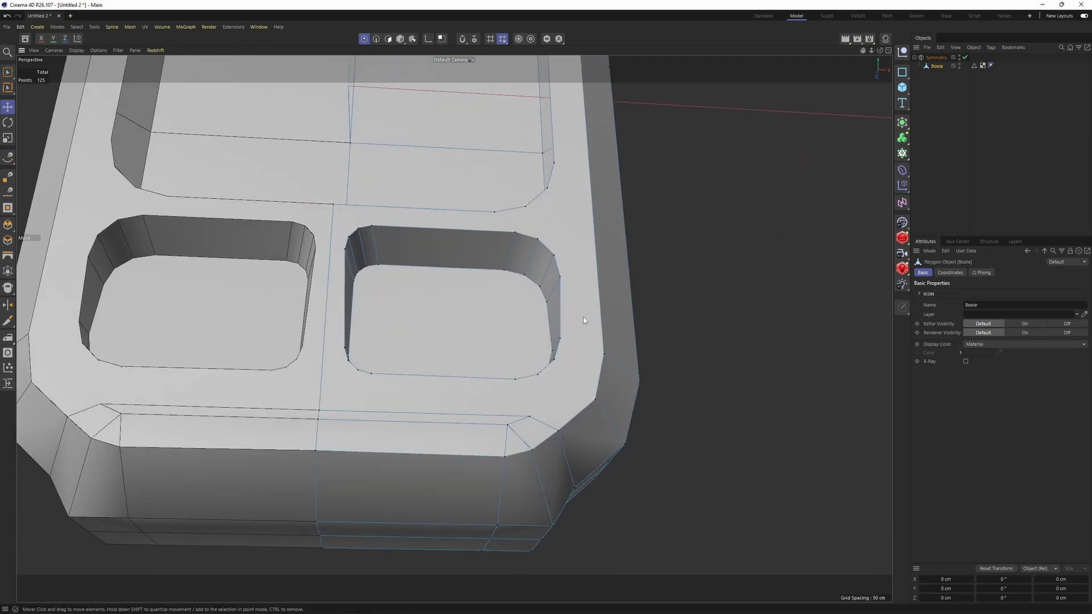
# Step: Select the large face surrounding the right button recess and remove its N-gon to expose the underlying triangles
pyautogui.press('Return')
pyautogui.scroll(-3, 584, 226)
pyautogui.keyDown('alt'); pyautogui.moveTo(621, 240); pyautogui.dragTo(660, 289); pyautogui.keyUp('alt')
pyautogui.click(585, 226)
pyautogui.rightClick(660, 287)
pyautogui.moveTo(682, 564)
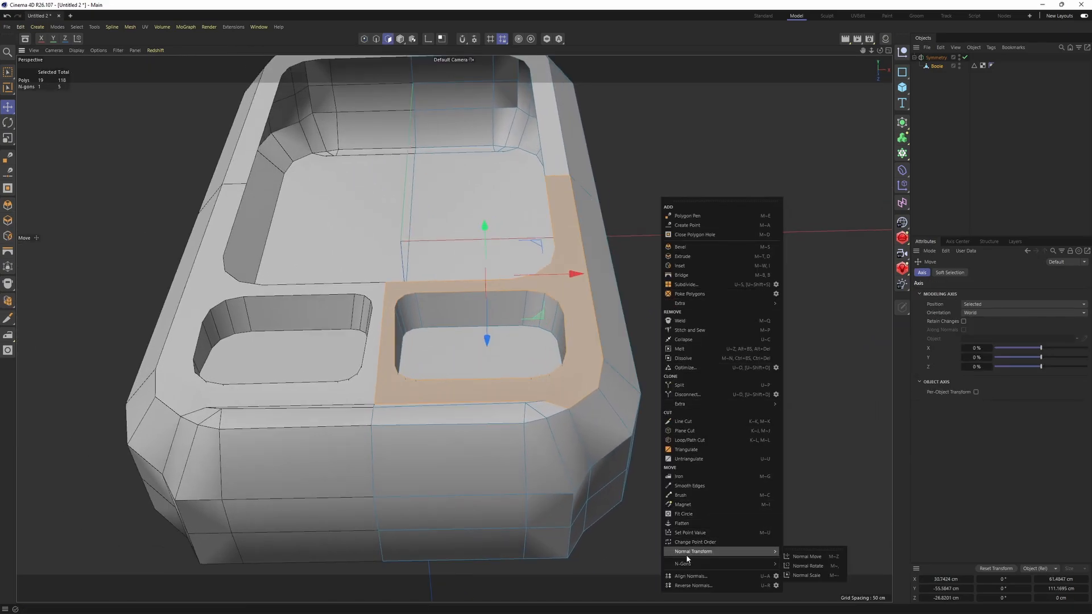
pyautogui.click(799, 570)
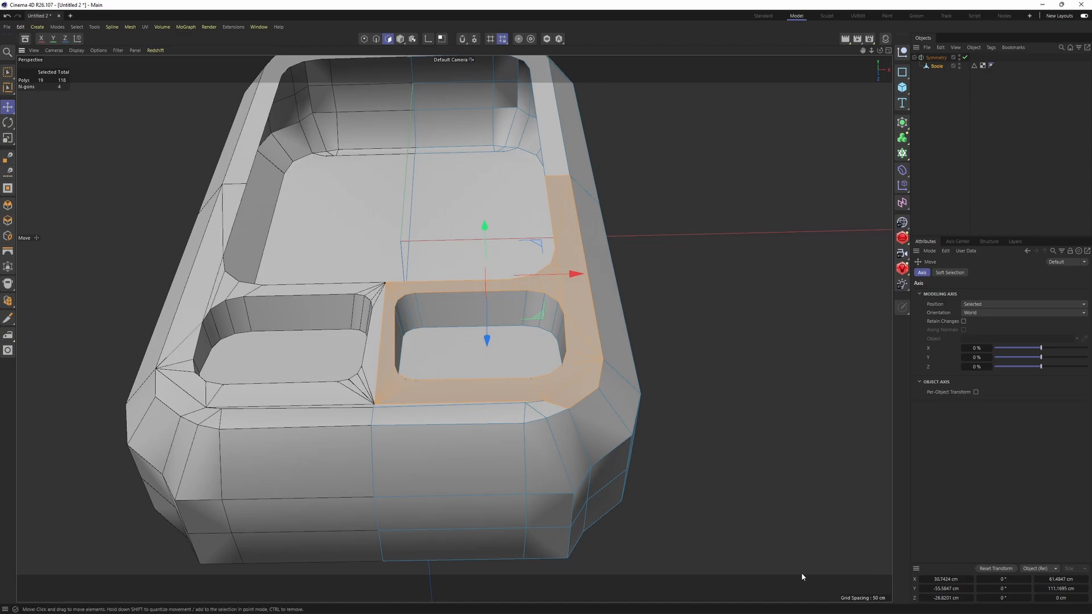
# Step: Activate the Polygon Pen in point mode for editing the triangulated face at the right button recess's lower outer corner
pyautogui.keyDown('alt'); pyautogui.moveTo(801, 572); pyautogui.dragTo(690, 360); pyautogui.keyUp('alt')
pyautogui.scroll(3, 592, 376)
pyautogui.scroll(1, 592, 379)
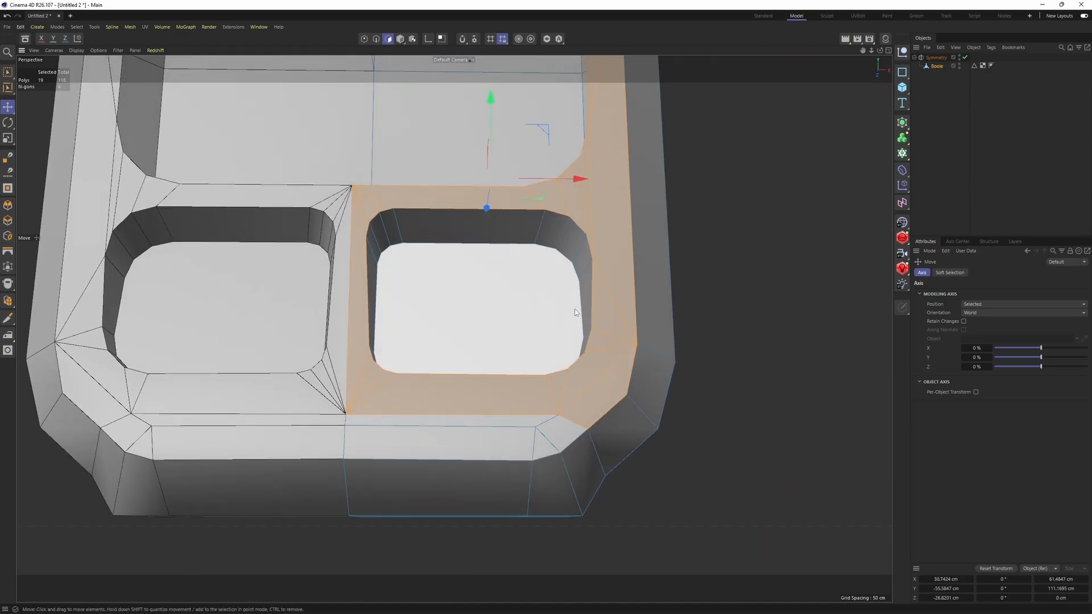
pyautogui.keyDown('alt'); pyautogui.moveTo(502, 243); pyautogui.dragTo(538, 277); pyautogui.keyUp('alt')
pyautogui.keyDown('alt'); pyautogui.moveTo(609, 355); pyautogui.dragTo(609, 310, button='middle'); pyautogui.keyUp('alt')
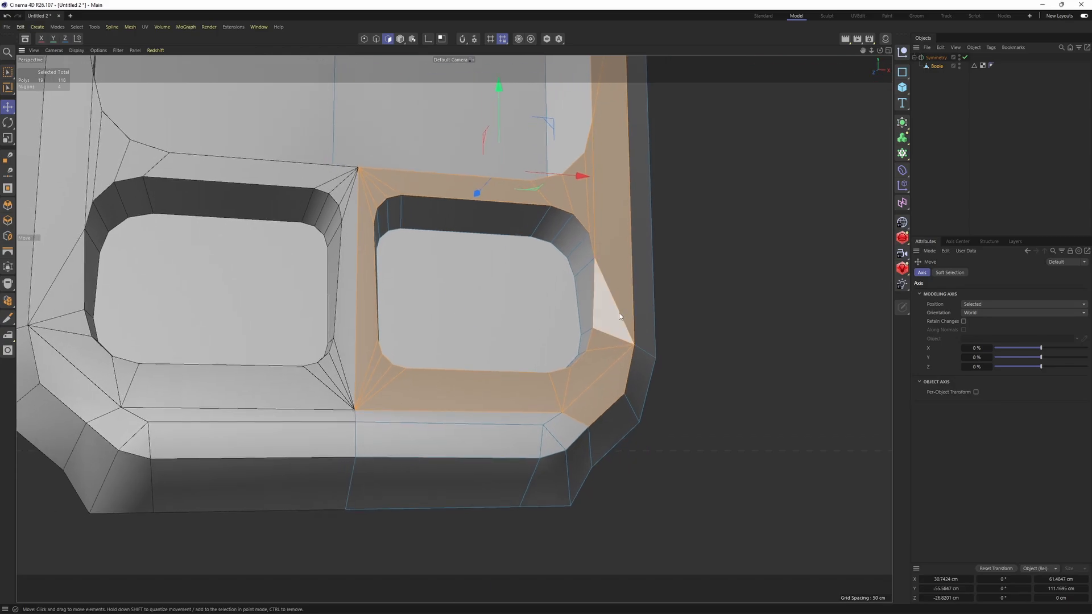
pyautogui.scroll(2, 608, 310)
pyautogui.keyDown('alt'); pyautogui.moveTo(609, 310); pyautogui.dragTo(611, 296); pyautogui.keyUp('alt')
pyautogui.rightClick(613, 298)
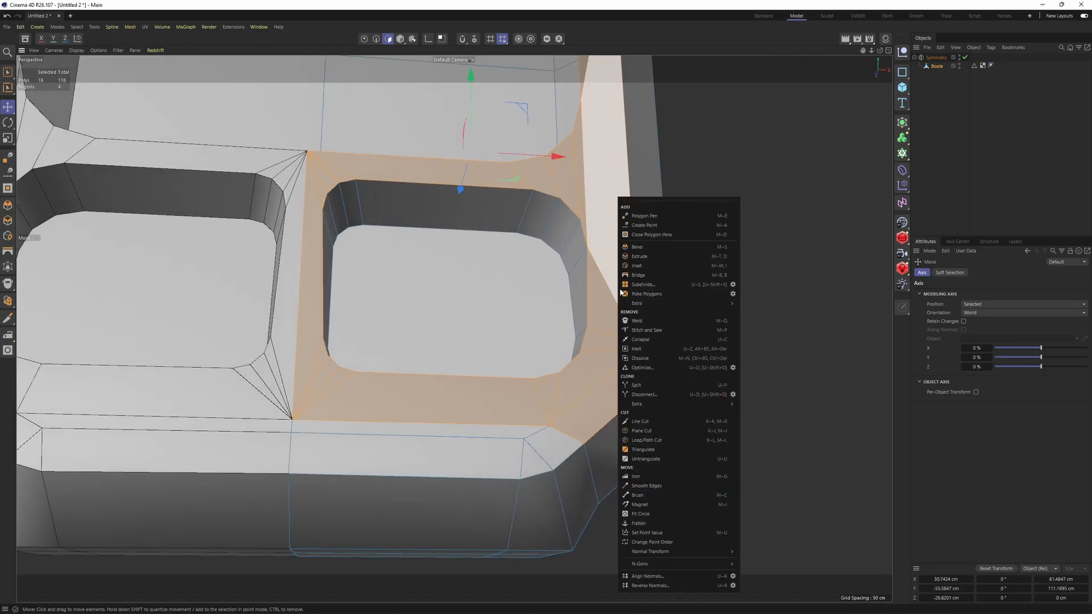
pyautogui.click(664, 216)
pyautogui.keyDown('alt'); pyautogui.moveTo(633, 280); pyautogui.dragTo(586, 277); pyautogui.keyUp('alt')
pyautogui.scroll(2, 601, 348)
pyautogui.press('Return')
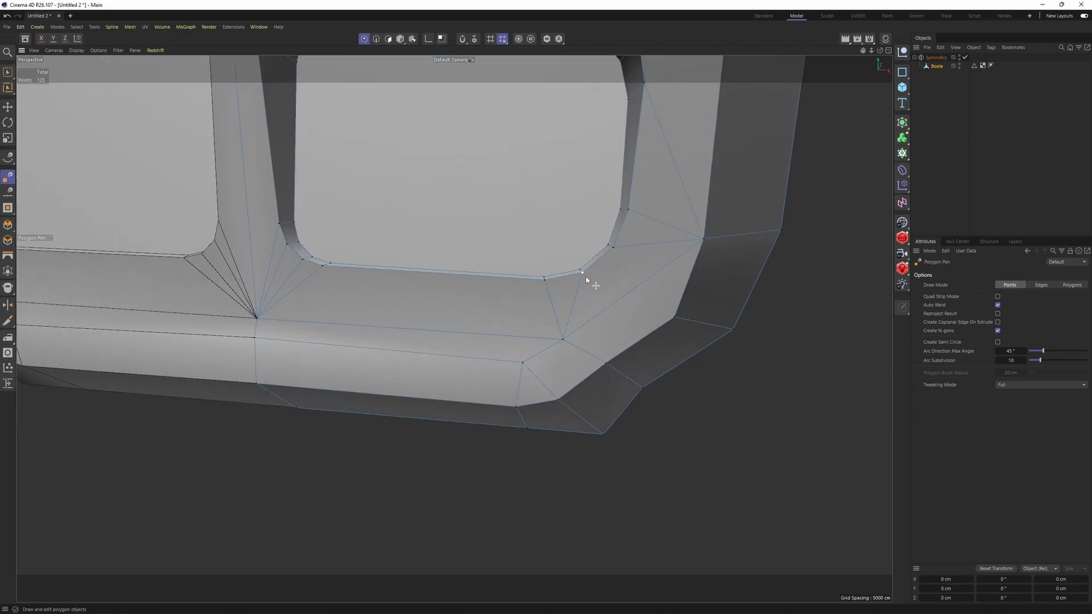
# Step: Try to cut a new edge from the right recess's lower outer corner toward the body's angled corner
pyautogui.click(583, 274)
pyautogui.keyDown('alt'); pyautogui.moveTo(598, 326); pyautogui.dragTo(613, 312); pyautogui.keyUp('alt')
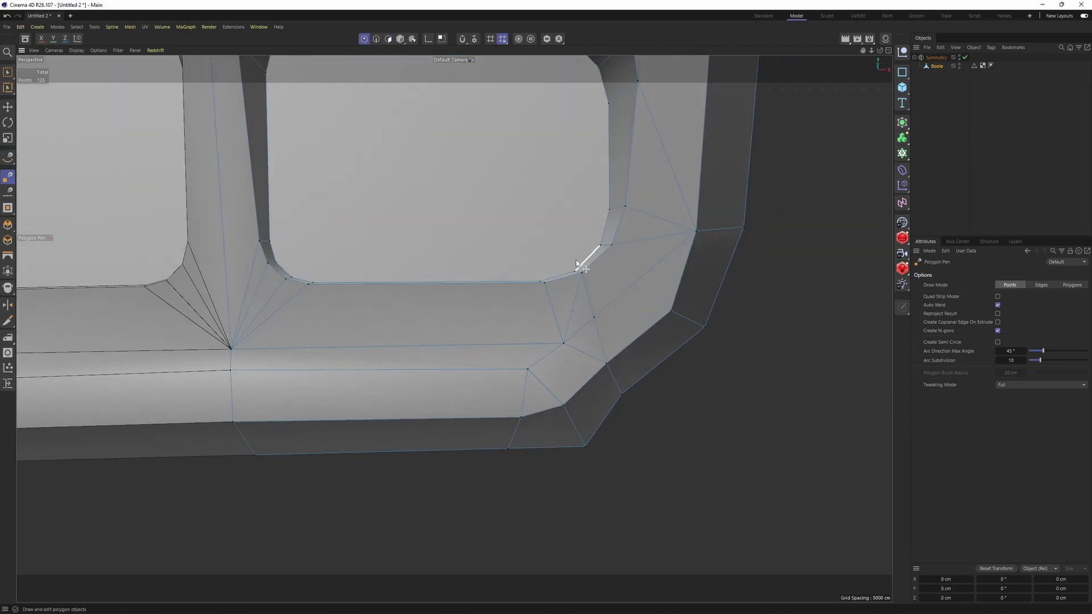
pyautogui.keyDown('alt'); pyautogui.moveTo(574, 318); pyautogui.dragTo(571, 322); pyautogui.keyUp('alt')
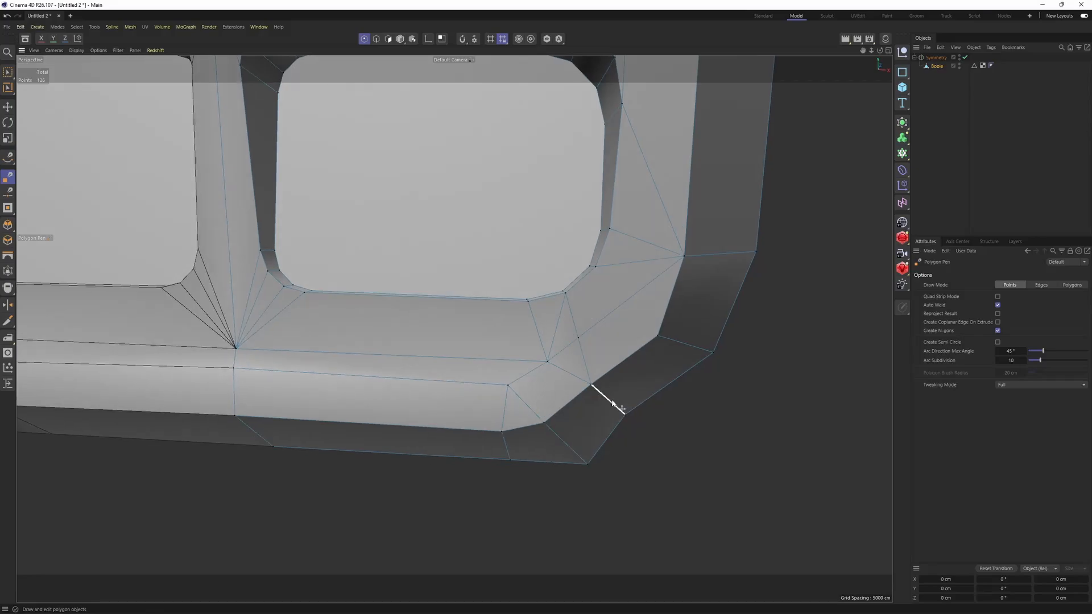
pyautogui.keyDown('alt'); pyautogui.moveTo(488, 287); pyautogui.dragTo(562, 289, button='middle'); pyautogui.keyUp('alt')
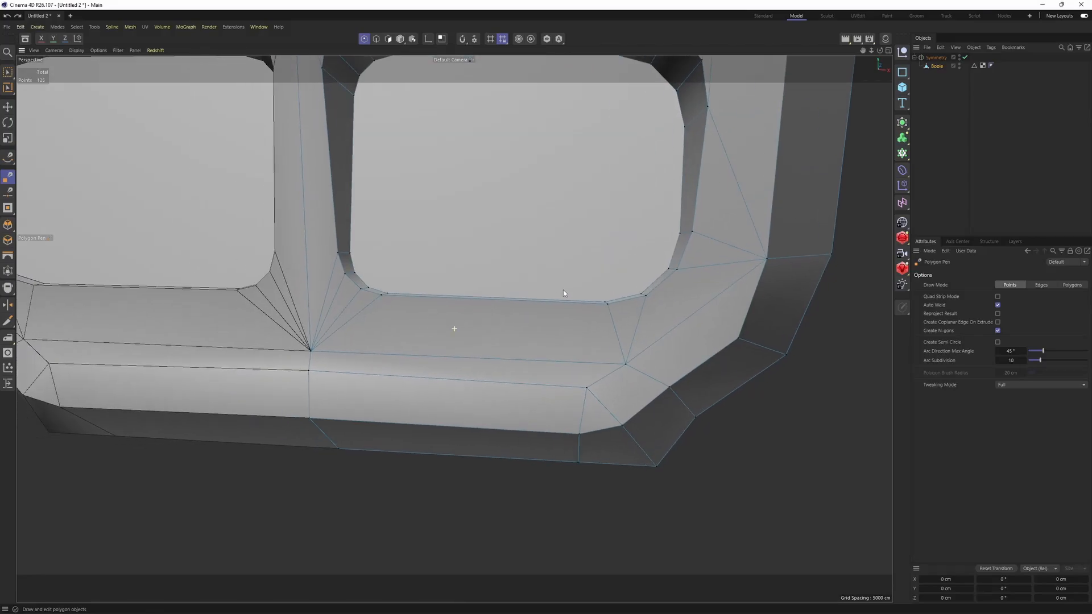
pyautogui.scroll(-3, 506, 291)
pyautogui.keyDown('alt'); pyautogui.moveTo(450, 294); pyautogui.dragTo(580, 380); pyautogui.keyUp('alt')
pyautogui.keyDown('alt'); pyautogui.moveTo(580, 380); pyautogui.dragTo(593, 322, button='middle'); pyautogui.keyUp('alt')
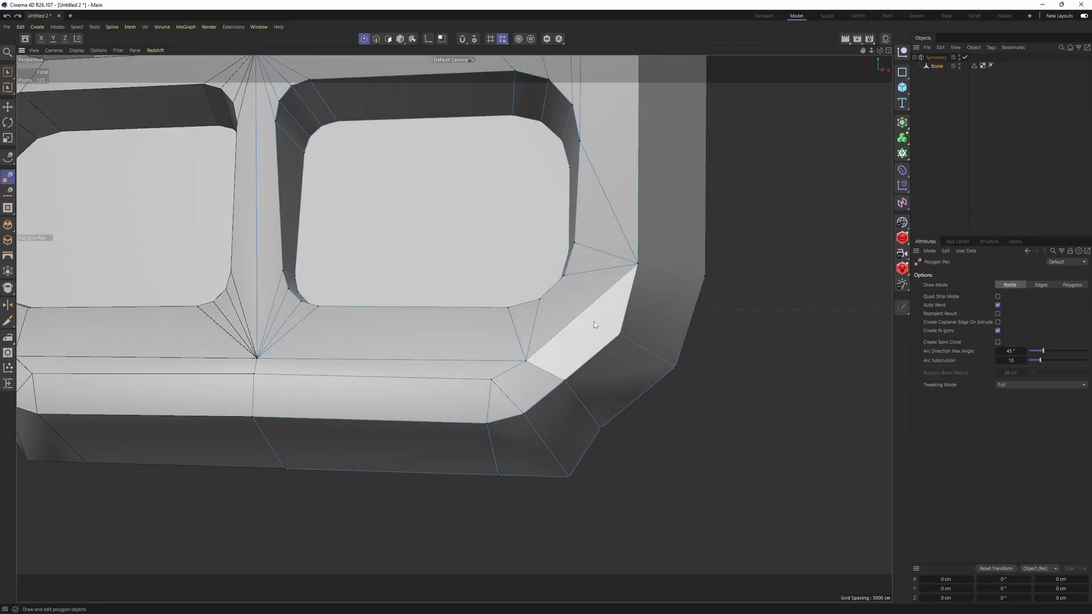
pyautogui.scroll(2, 594, 322)
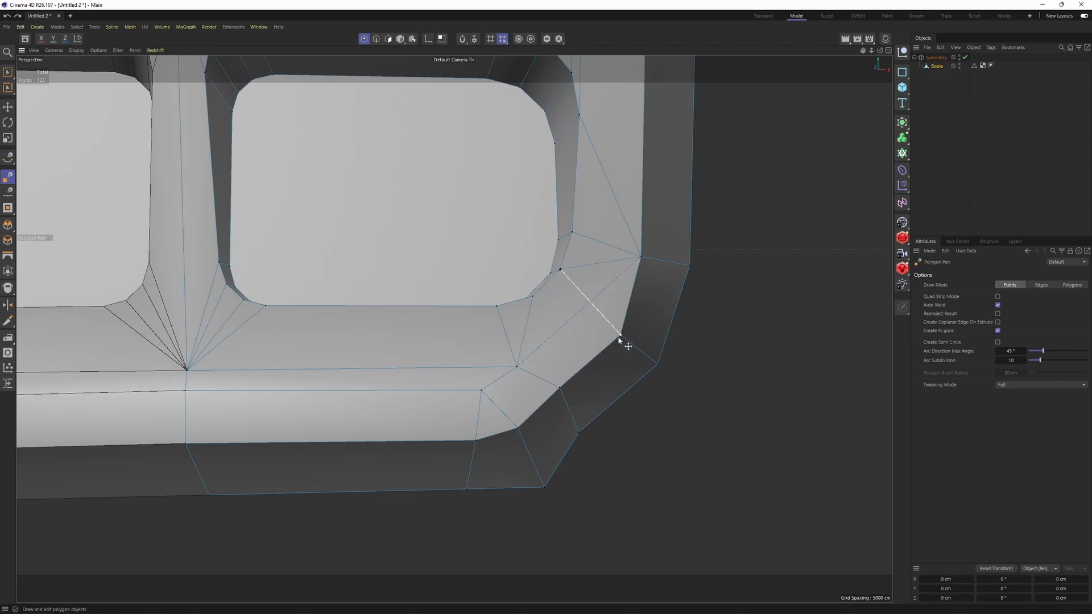
pyautogui.moveTo(590, 302); pyautogui.dragTo(621, 335)
pyautogui.hotkey('ctrl', 'z')
# Step: Rebuild the edges joining the right recess's lower outer corner points to the matching points on the body's angled corner
pyautogui.keyDown('alt'); pyautogui.moveTo(615, 270); pyautogui.dragTo(538, 298); pyautogui.keyUp('alt')
pyautogui.click(535, 299)
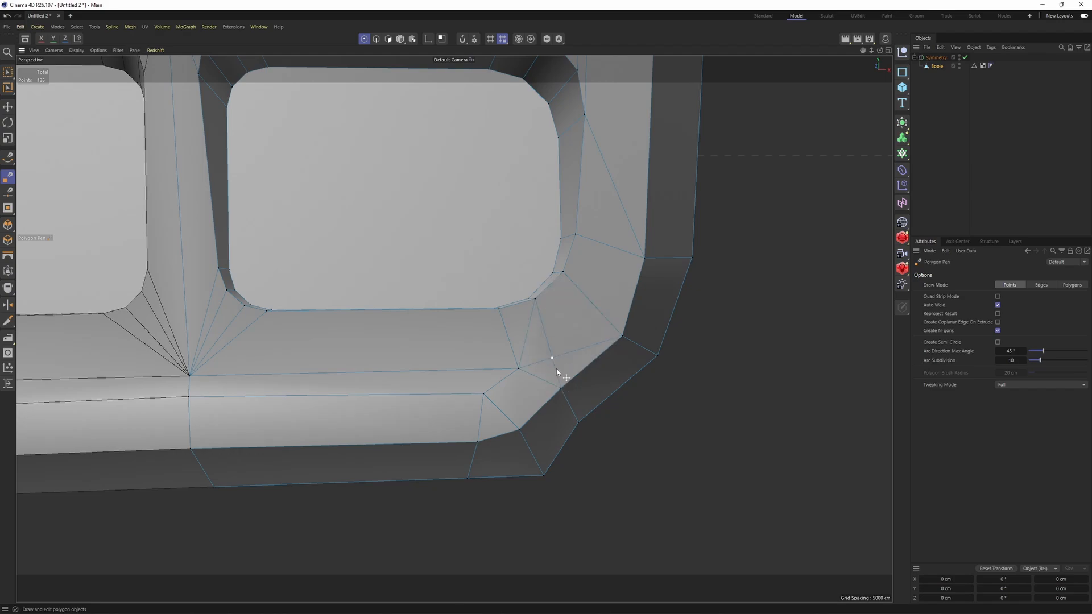
pyautogui.keyDown('ctrl'); pyautogui.click(524, 331); pyautogui.keyUp('ctrl')
pyautogui.keyDown('alt'); pyautogui.moveTo(595, 285); pyautogui.dragTo(551, 322); pyautogui.keyUp('alt')
pyautogui.scroll(-3, 551, 322)
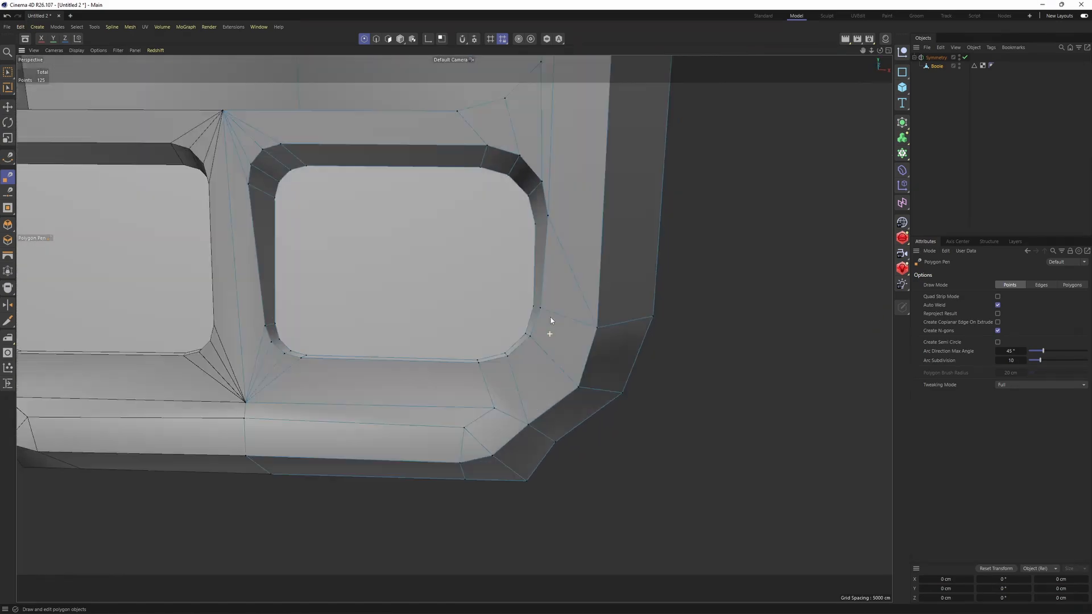
# Step: Cut two edges from the right recess's upper outer corner points across the rim and around the body's side
pyautogui.keyDown('alt'); pyautogui.moveTo(566, 233); pyautogui.dragTo(530, 290); pyautogui.keyUp('alt')
pyautogui.click(513, 285)
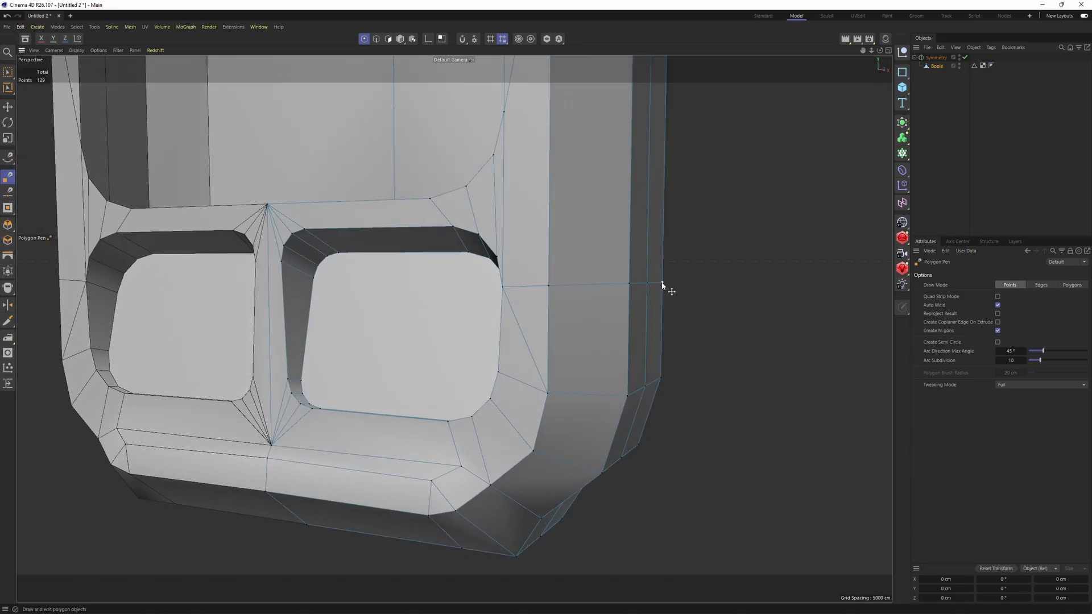
pyautogui.keyDown('alt'); pyautogui.moveTo(467, 335); pyautogui.dragTo(557, 321); pyautogui.keyUp('alt')
pyautogui.keyDown('alt'); pyautogui.moveTo(537, 240); pyautogui.dragTo(500, 288); pyautogui.keyUp('alt')
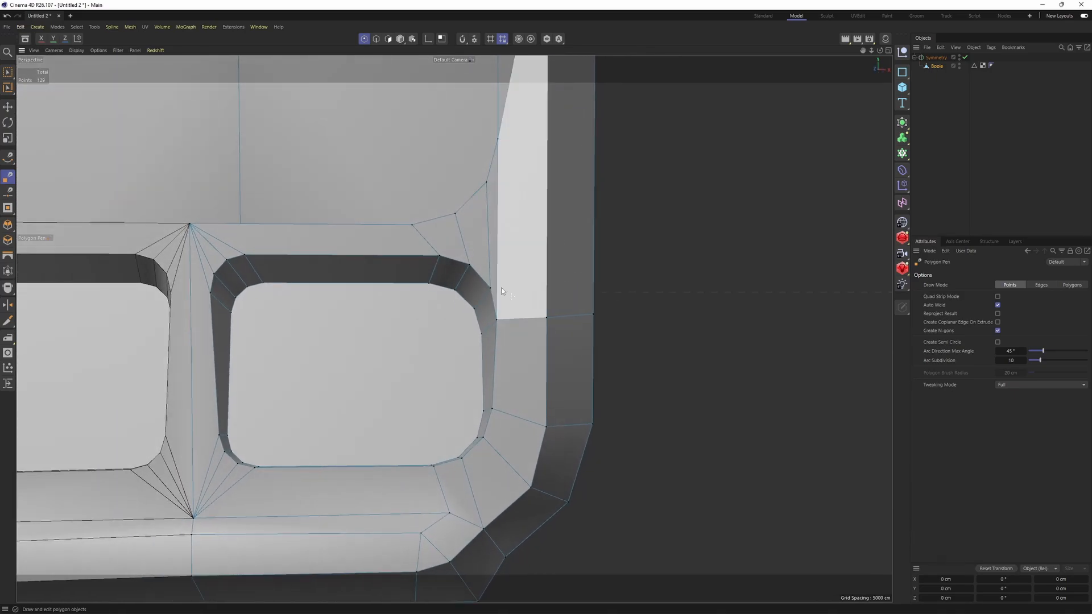
pyautogui.keyDown('alt'); pyautogui.moveTo(600, 282); pyautogui.dragTo(480, 189); pyautogui.keyUp('alt')
pyautogui.scroll(3, 580, 293)
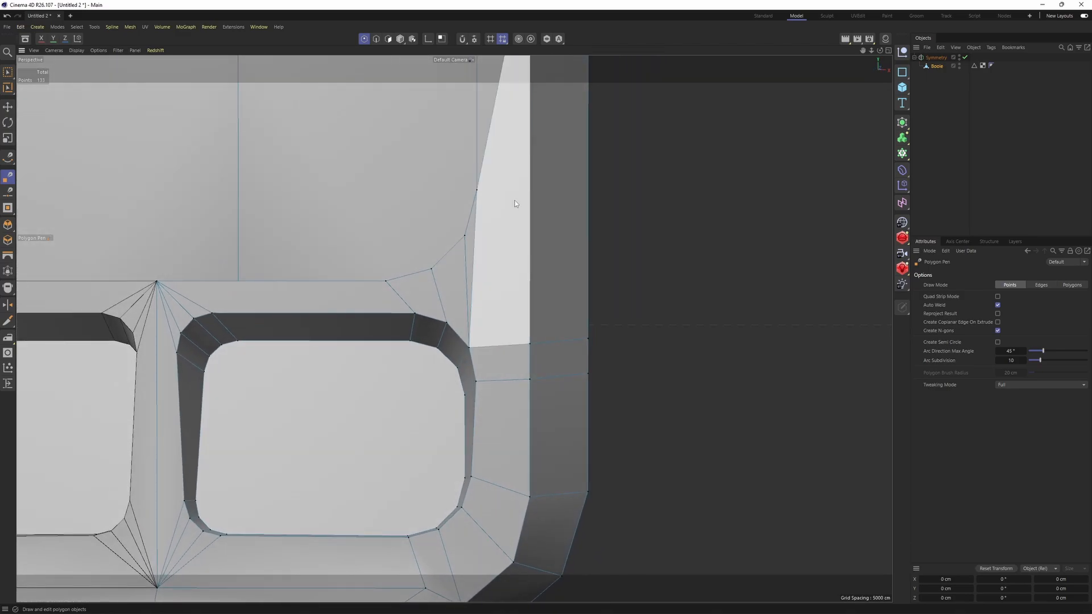
# Step: Cut edges from the screen recess's lower outer corner points across the rim and along the body's side
pyautogui.scroll(3, 476, 264)
pyautogui.click(581, 271)
pyautogui.moveTo(582, 272)
pyautogui.keyDown('alt'); pyautogui.mouseDown()
pyautogui.moveTo(512, 272)
pyautogui.moveTo(561, 276)
pyautogui.mouseUp(); pyautogui.keyUp('alt')
pyautogui.click(634, 275)
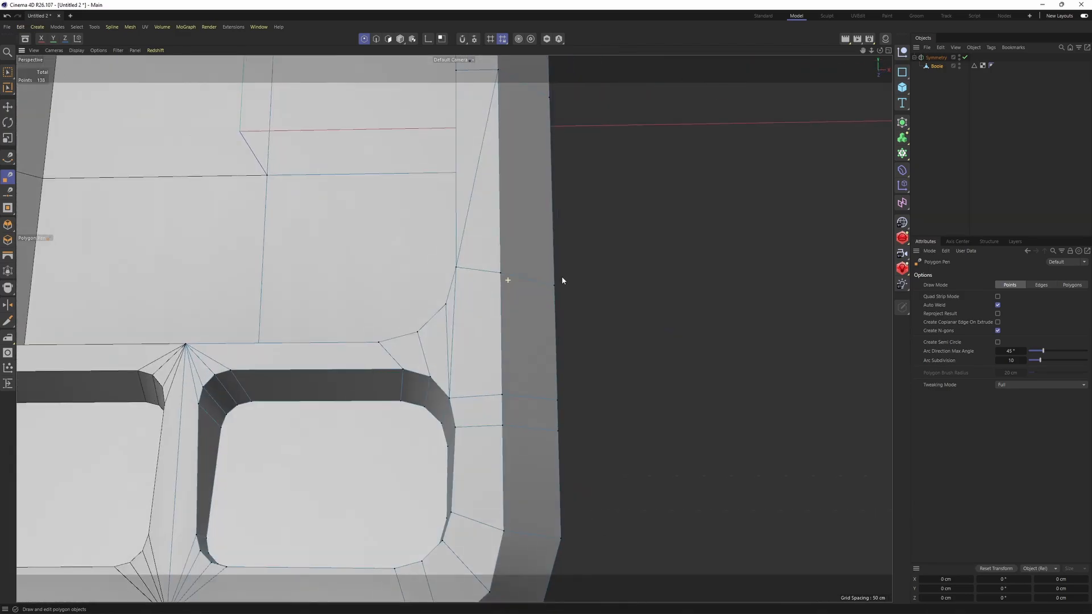
pyautogui.scroll(1, 499, 274)
pyautogui.click(571, 318)
pyautogui.keyDown('alt'); pyautogui.moveTo(445, 306); pyautogui.dragTo(455, 330); pyautogui.keyUp('alt')
pyautogui.scroll(-2, 446, 313)
pyautogui.scroll(-2, 466, 312)
pyautogui.keyDown('alt'); pyautogui.moveTo(480, 271); pyautogui.dragTo(354, 249); pyautogui.keyUp('alt')
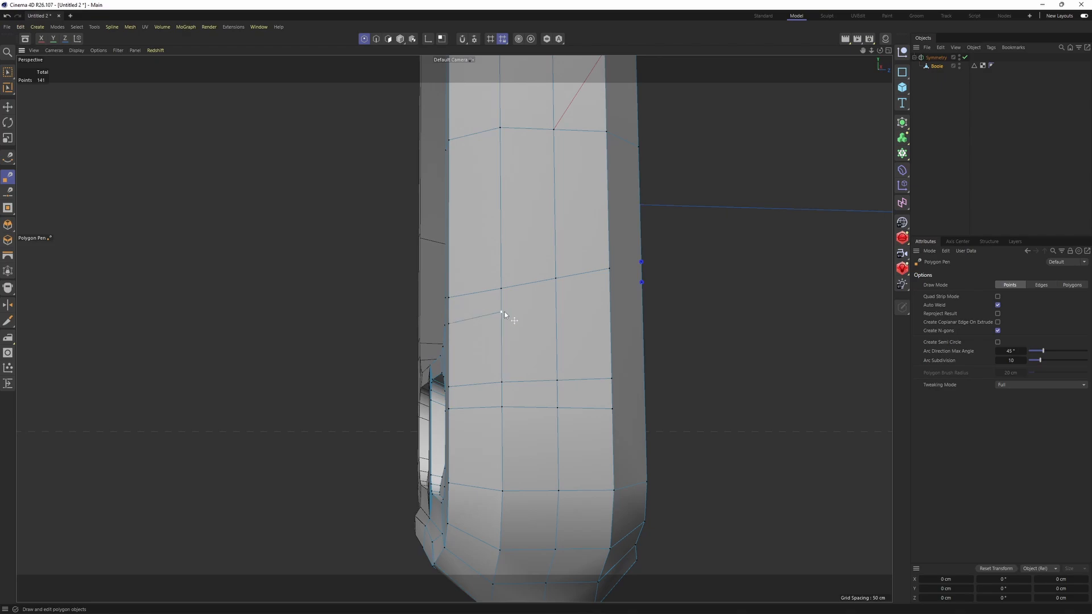
# Step: Check the mesh for Edge Points and delete the two flagged points on the body's rear side edge
pyautogui.keyDown('alt'); pyautogui.moveTo(608, 310); pyautogui.dragTo(482, 294); pyautogui.keyUp('alt')
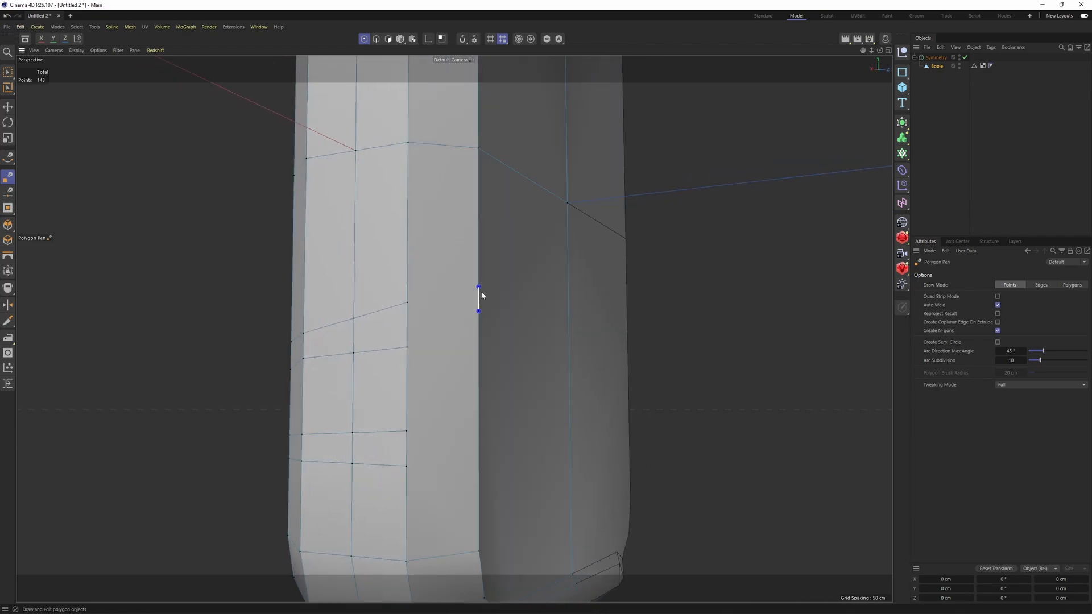
pyautogui.click(501, 39)
pyautogui.click(471, 54)
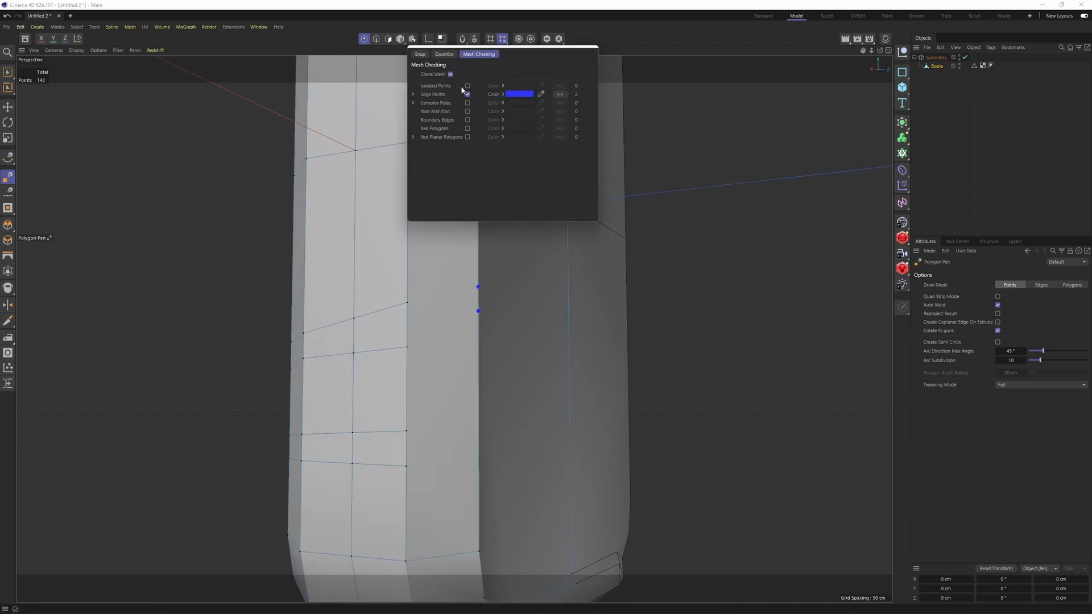
pyautogui.click(588, 18)
pyautogui.keyDown('alt'); pyautogui.moveTo(489, 304); pyautogui.dragTo(478, 284); pyautogui.keyUp('alt')
pyautogui.scroll(4, 495, 274)
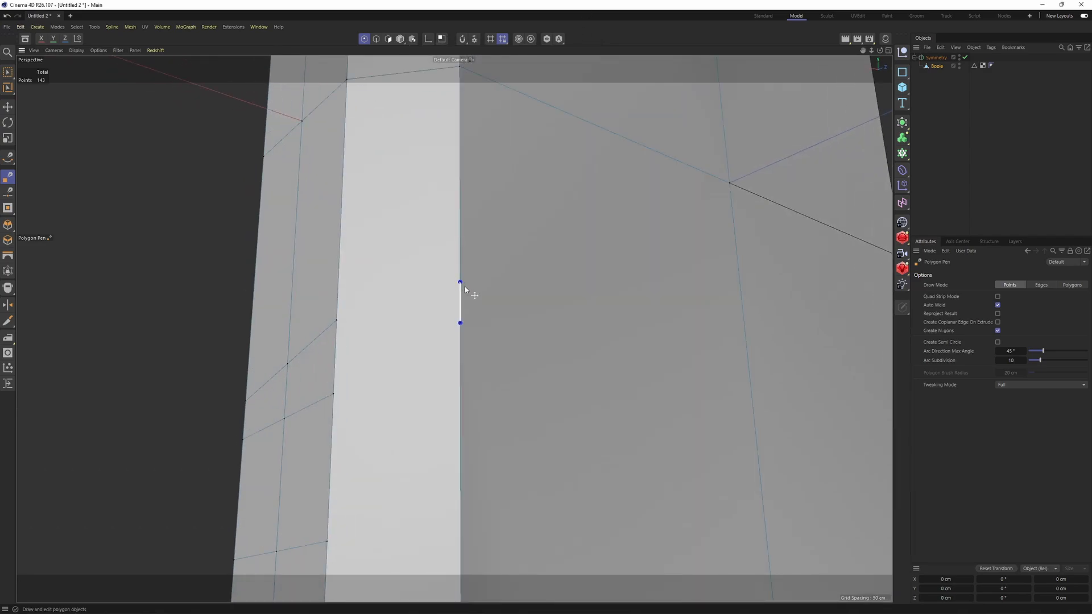
pyautogui.keyDown('ctrl'); pyautogui.click(462, 322); pyautogui.keyUp('ctrl')
# Step: Cut edges from the right recess's two upper points of the lower inner corner across to the symmetry centre line
pyautogui.scroll(-3, 500, 301)
pyautogui.keyDown('alt'); pyautogui.moveTo(448, 308); pyautogui.dragTo(615, 284); pyautogui.keyUp('alt')
pyautogui.scroll(-2, 472, 319)
pyautogui.scroll(-4, 565, 326)
pyautogui.scroll(2, 603, 291)
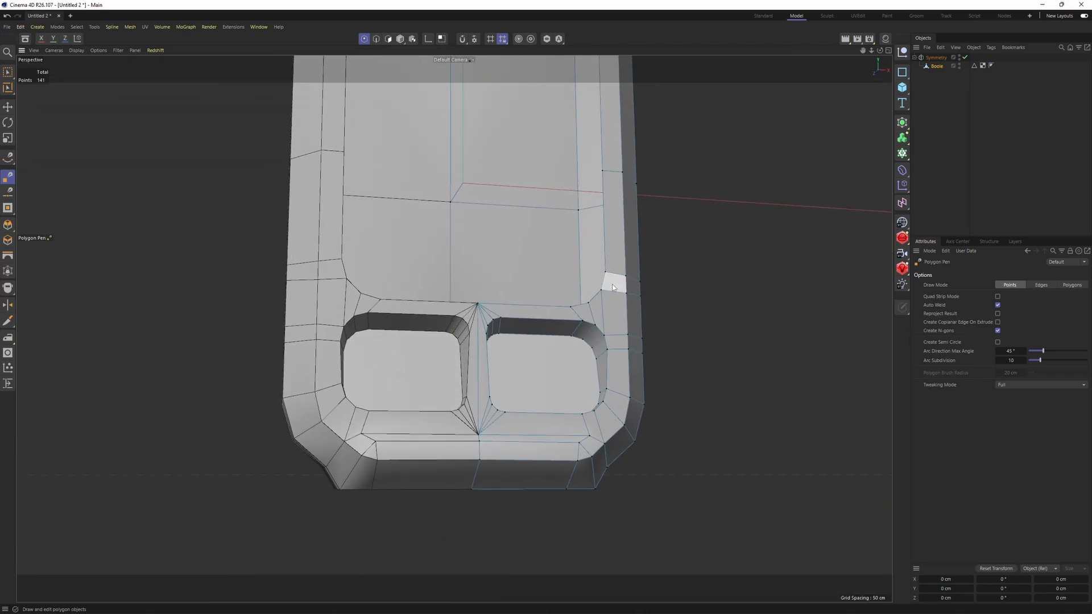
pyautogui.scroll(2, 597, 279)
pyautogui.scroll(3, 466, 468)
pyautogui.scroll(4, 469, 465)
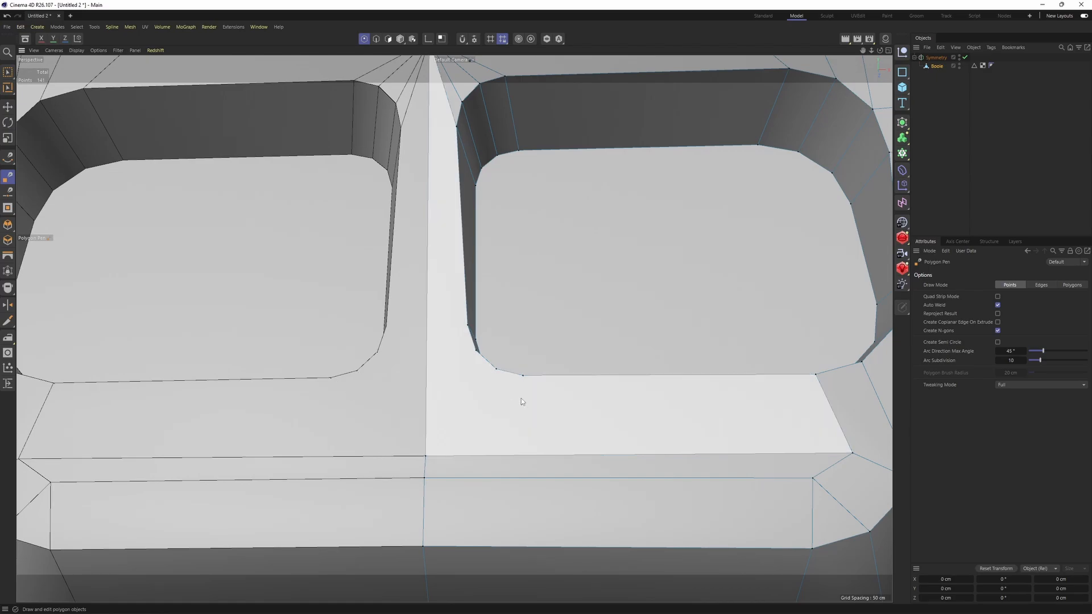
pyautogui.moveTo(520, 399)
pyautogui.keyDown('alt'); pyautogui.mouseDown()
pyautogui.moveTo(451, 427)
pyautogui.moveTo(504, 434)
pyautogui.moveTo(516, 399)
pyautogui.mouseUp(); pyautogui.keyUp('alt')
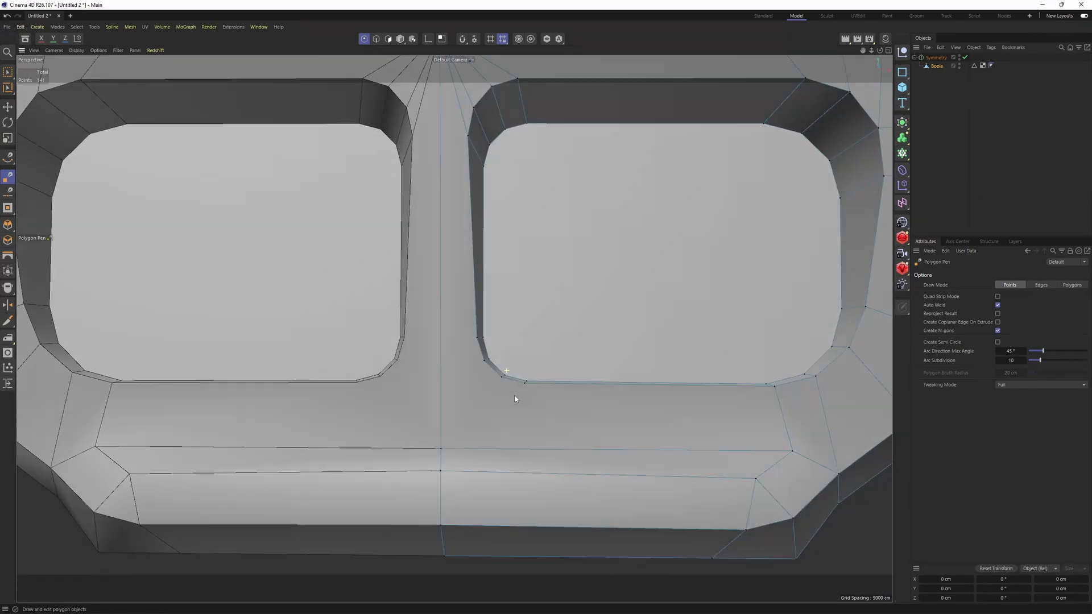
pyautogui.click(477, 338)
pyautogui.click(442, 335)
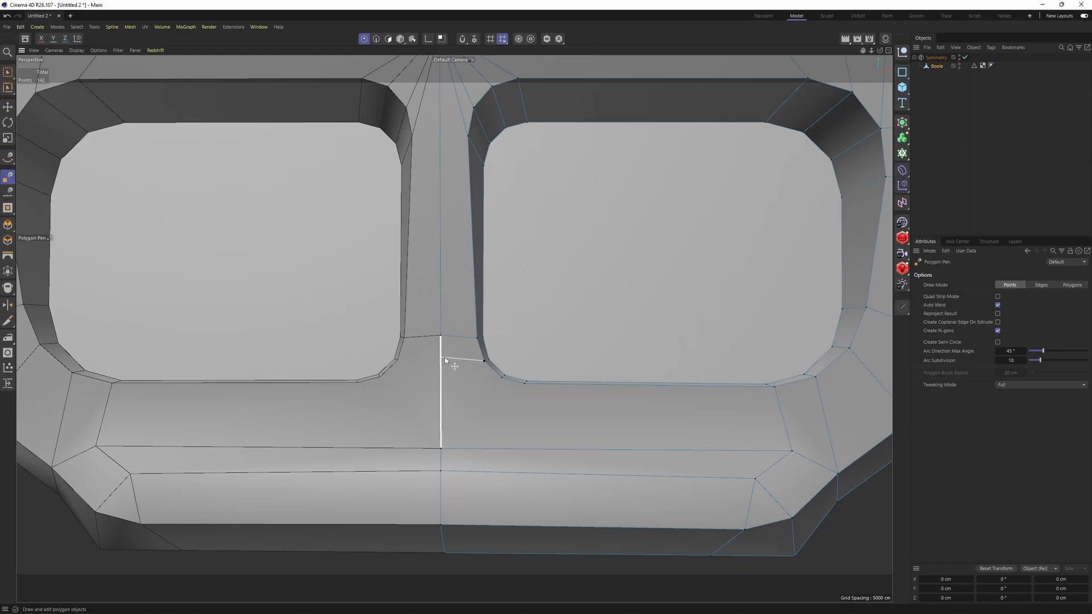
pyautogui.click(442, 358)
# Step: Try to cut an edge from the right recess's lower inner corner to a new point on the centre line
pyautogui.click(501, 378)
pyautogui.click(442, 394)
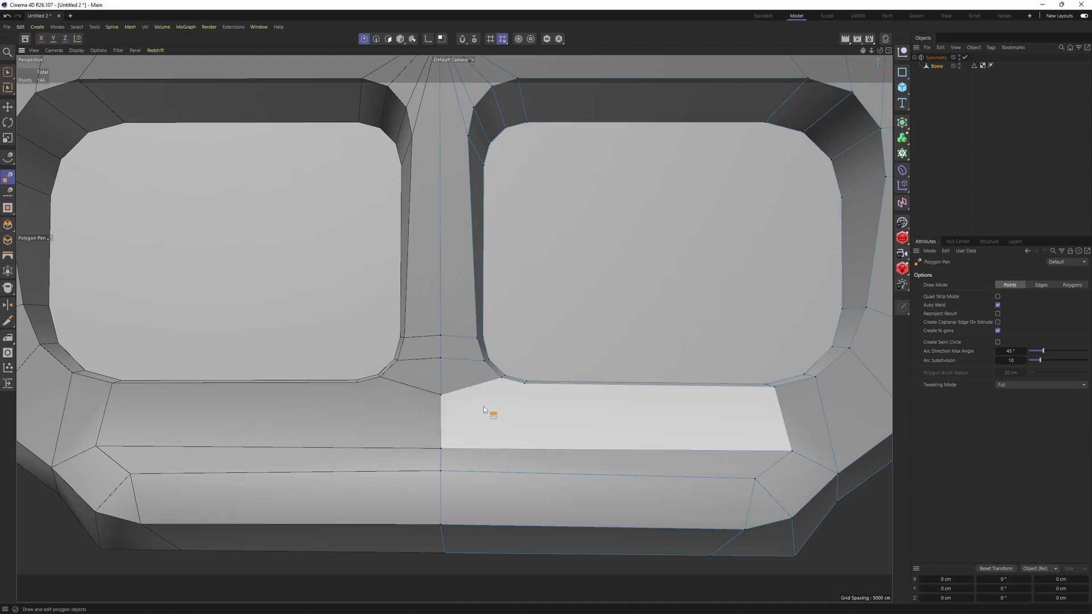
pyautogui.hotkey('ctrl', 'z')
# Step: Try to connect the right recess's lower inner corner to the existing centre-line point at the face's lower border
pyautogui.click(501, 378)
pyautogui.click(442, 449)
pyautogui.keyDown('alt'); pyautogui.moveTo(487, 426); pyautogui.dragTo(469, 367, button='middle'); pyautogui.keyUp('alt')
pyautogui.keyDown('alt'); pyautogui.moveTo(469, 367); pyautogui.dragTo(441, 377); pyautogui.keyUp('alt')
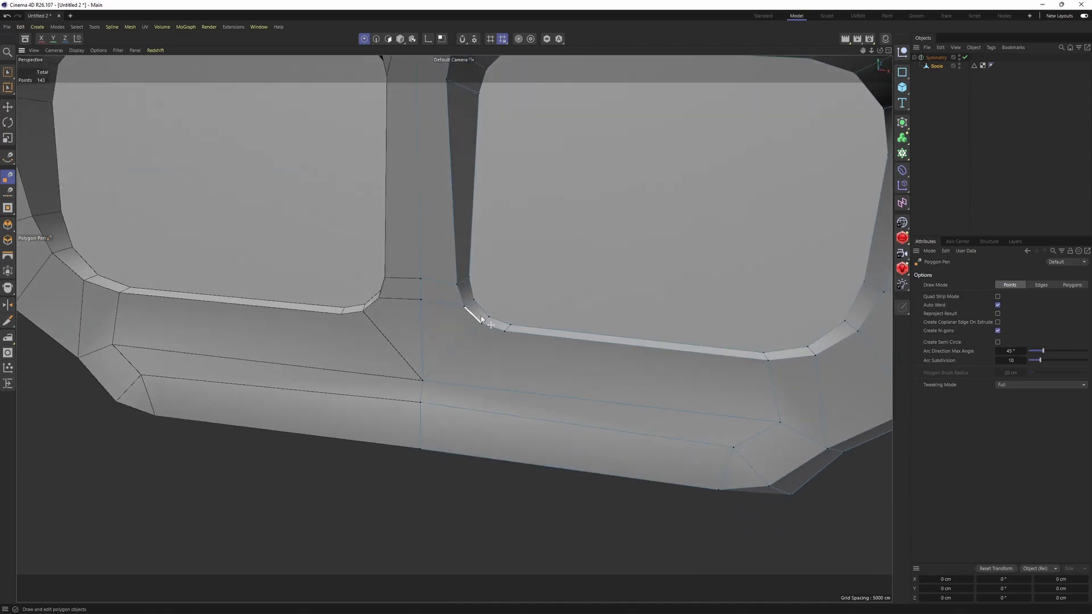
pyautogui.scroll(4, 420, 387)
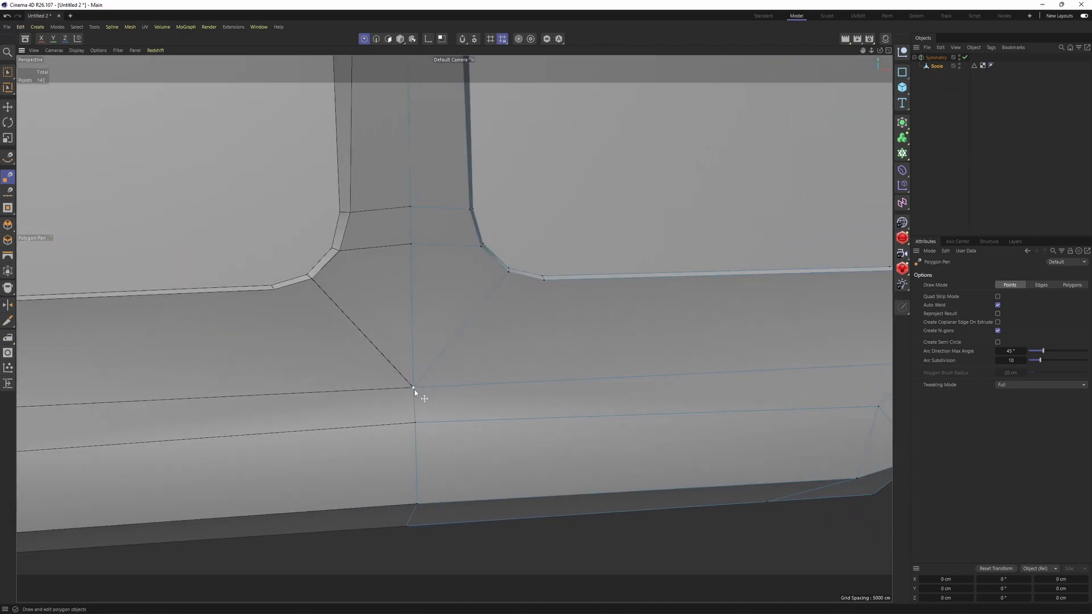
pyautogui.scroll(1, 415, 392)
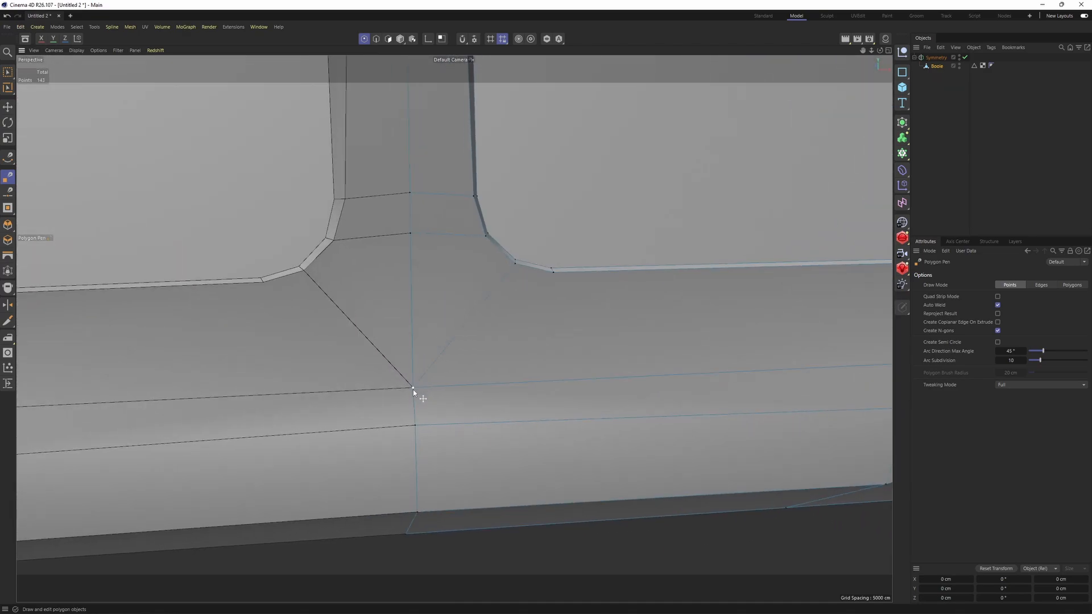
pyautogui.scroll(-2, 444, 391)
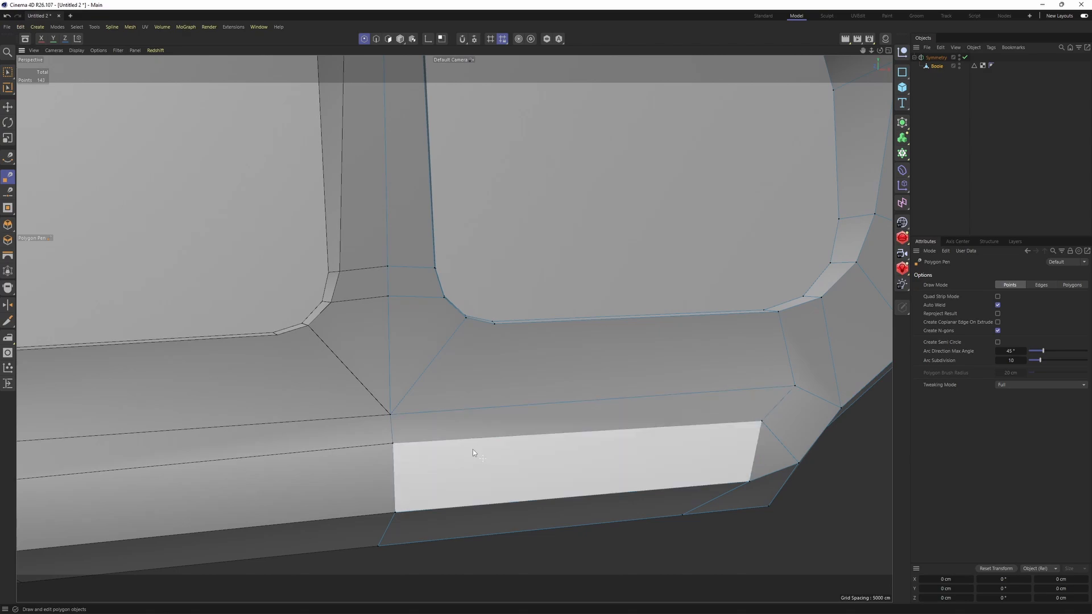
pyautogui.keyDown('alt'); pyautogui.moveTo(455, 435); pyautogui.dragTo(335, 364); pyautogui.keyUp('alt')
pyautogui.keyDown('alt'); pyautogui.moveTo(405, 336); pyautogui.dragTo(384, 324); pyautogui.keyUp('alt')
pyautogui.hotkey('ctrl', 'z')
# Step: Cut two vertical edges from the right button recess's lower inner corner points down to the lower border of the front face
pyautogui.click(398, 324)
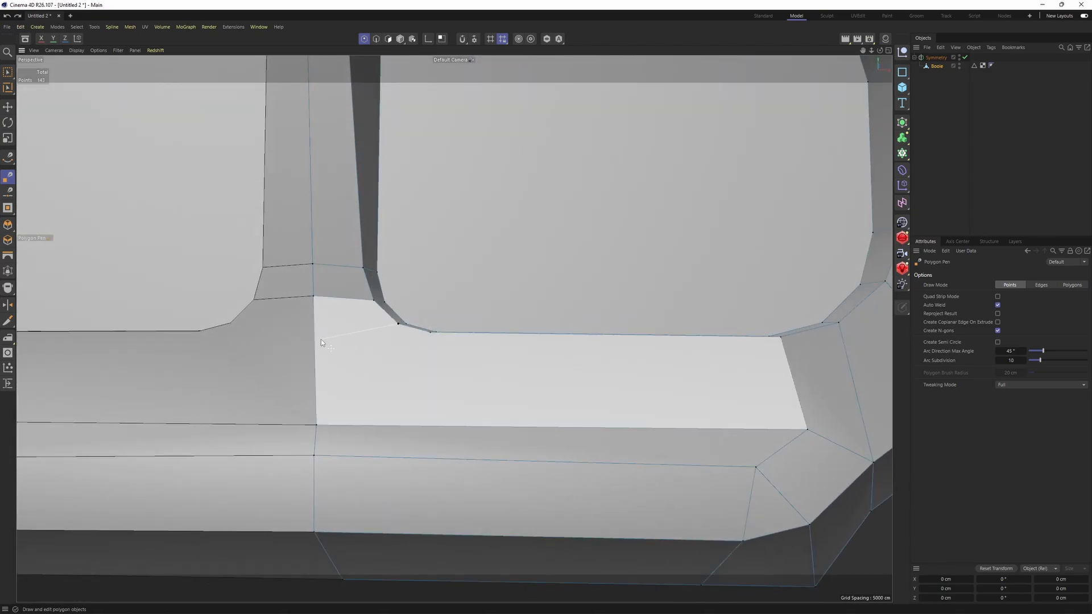
pyautogui.click(398, 535)
pyautogui.keyDown('alt'); pyautogui.moveTo(436, 406); pyautogui.dragTo(440, 428); pyautogui.keyUp('alt')
pyautogui.keyDown('alt'); pyautogui.moveTo(439, 428); pyautogui.dragTo(437, 433, button='middle'); pyautogui.keyUp('alt')
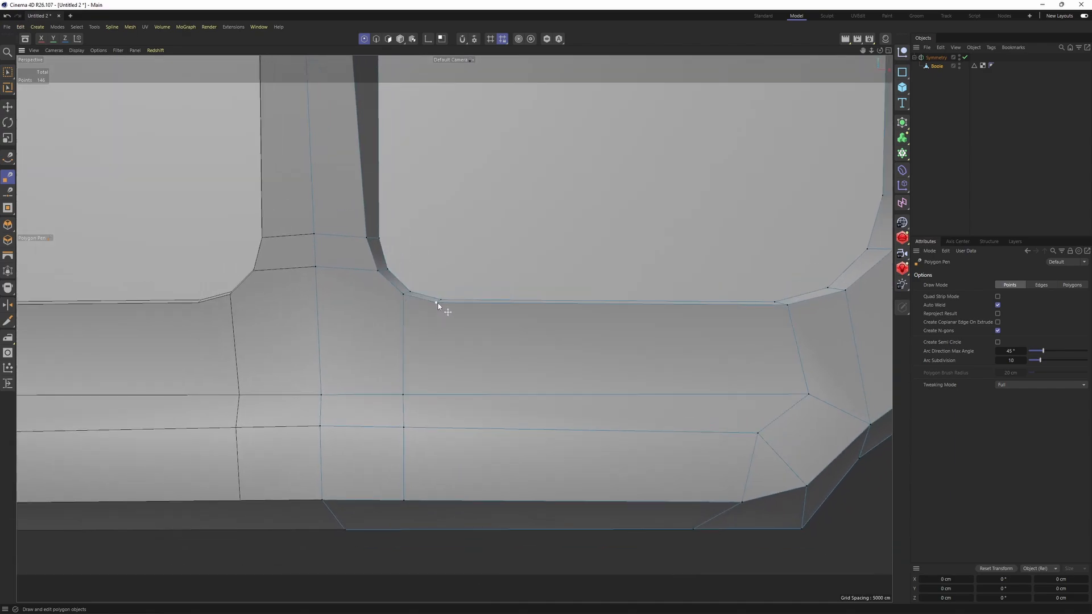
pyautogui.click(437, 303)
pyautogui.click(444, 500)
# Step: Connect the right button recess's upper inner corner points to the centre line and up to the screen recess's lower border
pyautogui.scroll(-5, 490, 452)
pyautogui.keyDown('alt'); pyautogui.moveTo(578, 405); pyautogui.dragTo(511, 411, button='middle'); pyautogui.keyUp('alt')
pyautogui.keyDown('alt'); pyautogui.moveTo(512, 412); pyautogui.dragTo(453, 327); pyautogui.keyUp('alt')
pyautogui.keyDown('alt'); pyautogui.moveTo(530, 293); pyautogui.dragTo(398, 310); pyautogui.keyUp('alt')
pyautogui.keyDown('alt'); pyautogui.moveTo(398, 310); pyautogui.dragTo(461, 290, button='middle'); pyautogui.keyUp('alt')
pyautogui.scroll(4, 437, 257)
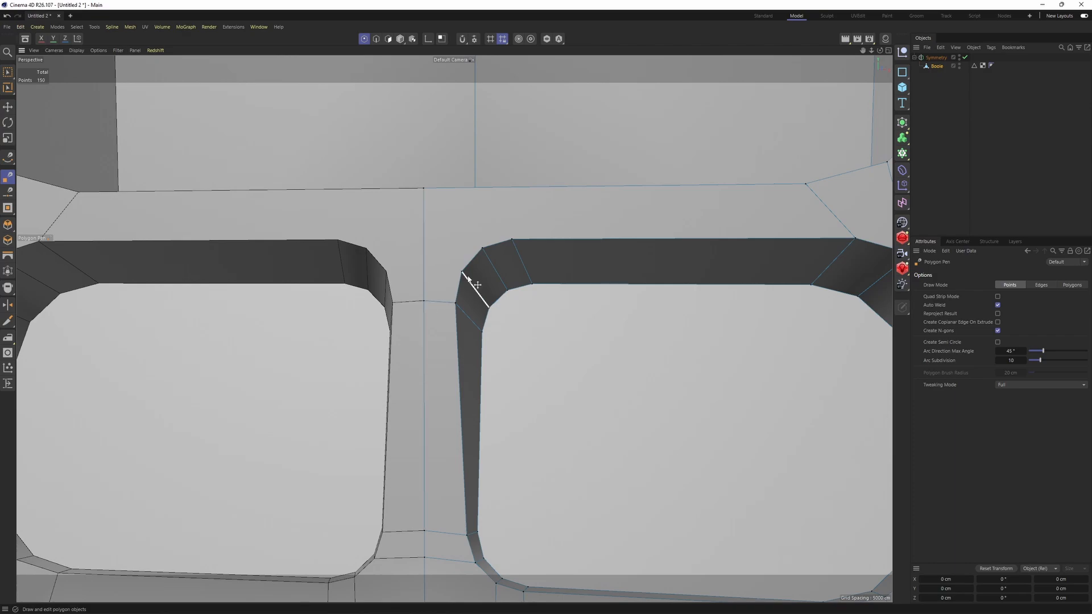
pyautogui.click(424, 267)
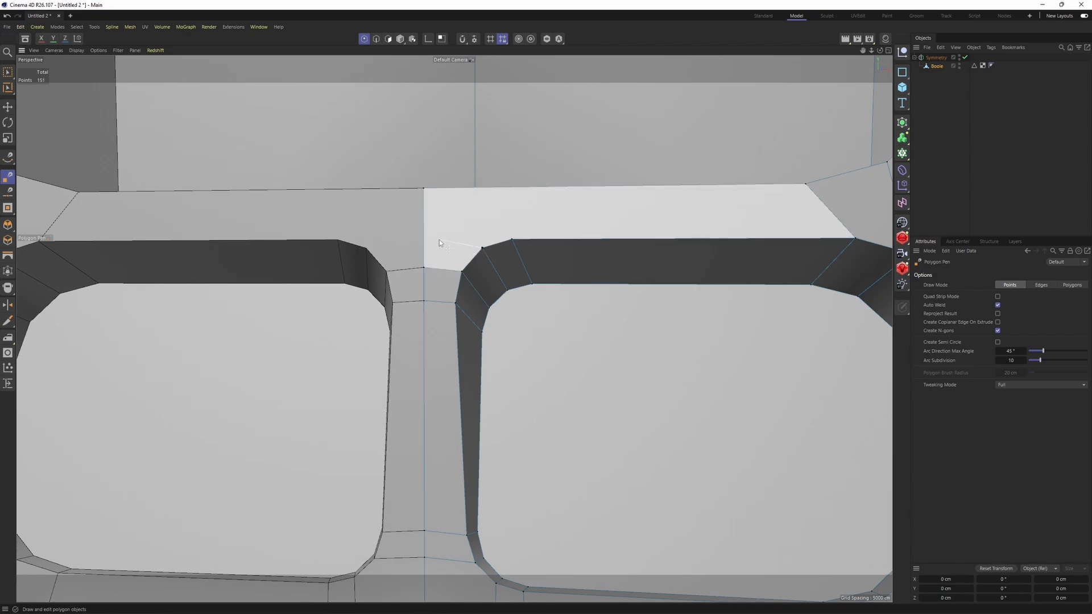
pyautogui.click(479, 188)
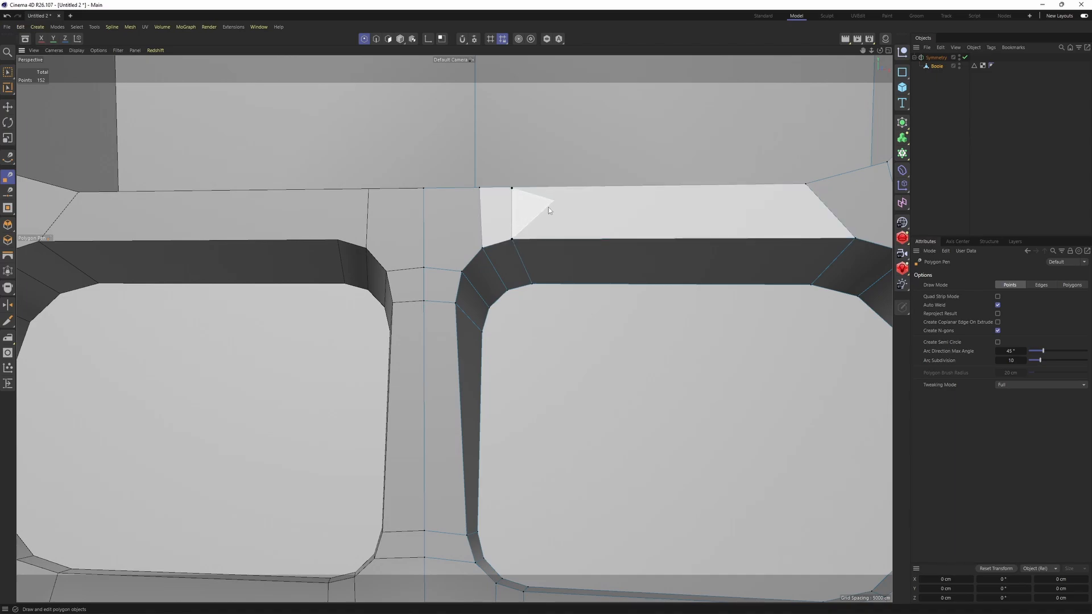
pyautogui.keyDown('alt'); pyautogui.moveTo(548, 210); pyautogui.dragTo(434, 257, button='middle'); pyautogui.keyUp('alt')
pyautogui.click(399, 231)
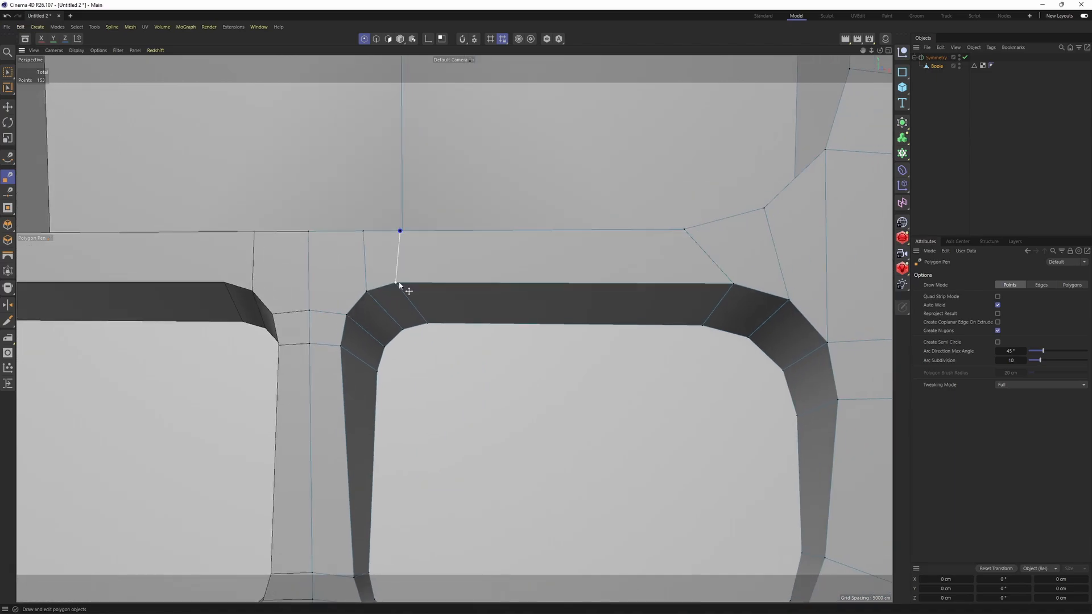
pyautogui.click(399, 286)
# Step: Cut two horizontal and two vertical edges across the right button recess's floor between opposite corner points
pyautogui.keyDown('alt'); pyautogui.moveTo(399, 286); pyautogui.dragTo(355, 290, button='right'); pyautogui.keyUp('alt')
pyautogui.keyDown('alt'); pyautogui.moveTo(356, 290); pyautogui.dragTo(544, 262); pyautogui.keyUp('alt')
pyautogui.keyDown('alt'); pyautogui.moveTo(544, 263); pyautogui.dragTo(583, 310, button='right'); pyautogui.keyUp('alt')
pyautogui.keyDown('alt'); pyautogui.moveTo(410, 321); pyautogui.dragTo(375, 322); pyautogui.keyUp('alt')
pyautogui.keyDown('alt'); pyautogui.moveTo(375, 322); pyautogui.dragTo(407, 314, button='right'); pyautogui.keyUp('alt')
pyautogui.click(384, 317)
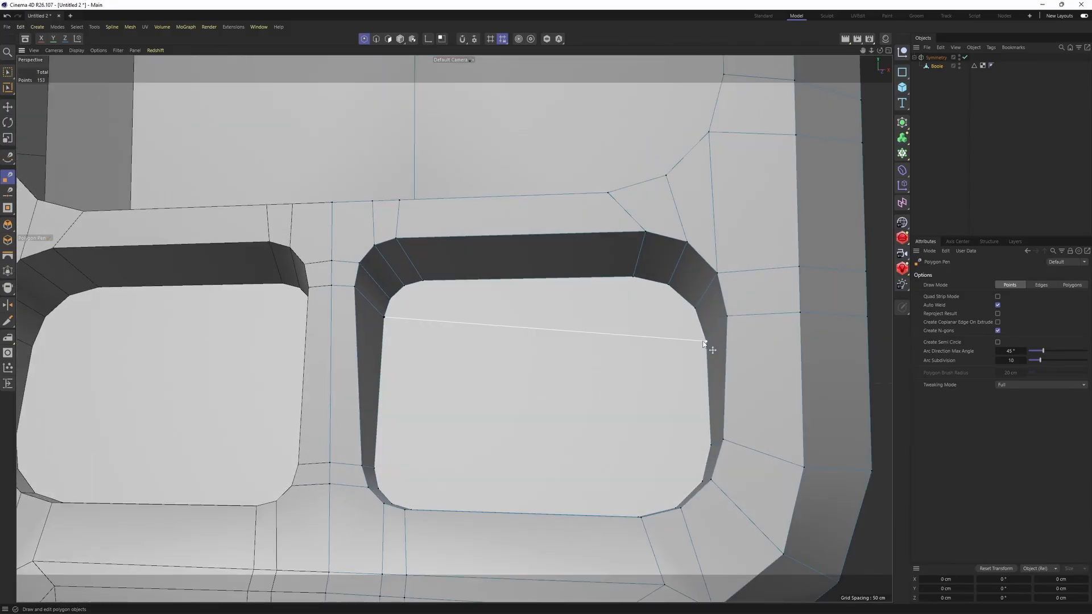
pyautogui.click(703, 343)
pyautogui.click(376, 465)
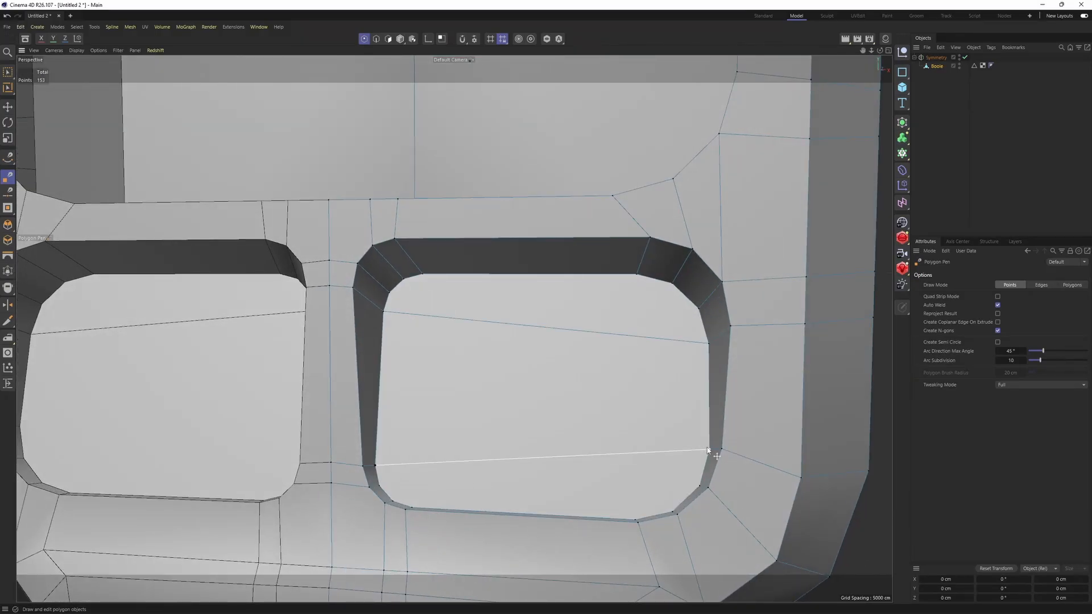
pyautogui.click(708, 449)
pyautogui.click(411, 507)
pyautogui.click(422, 274)
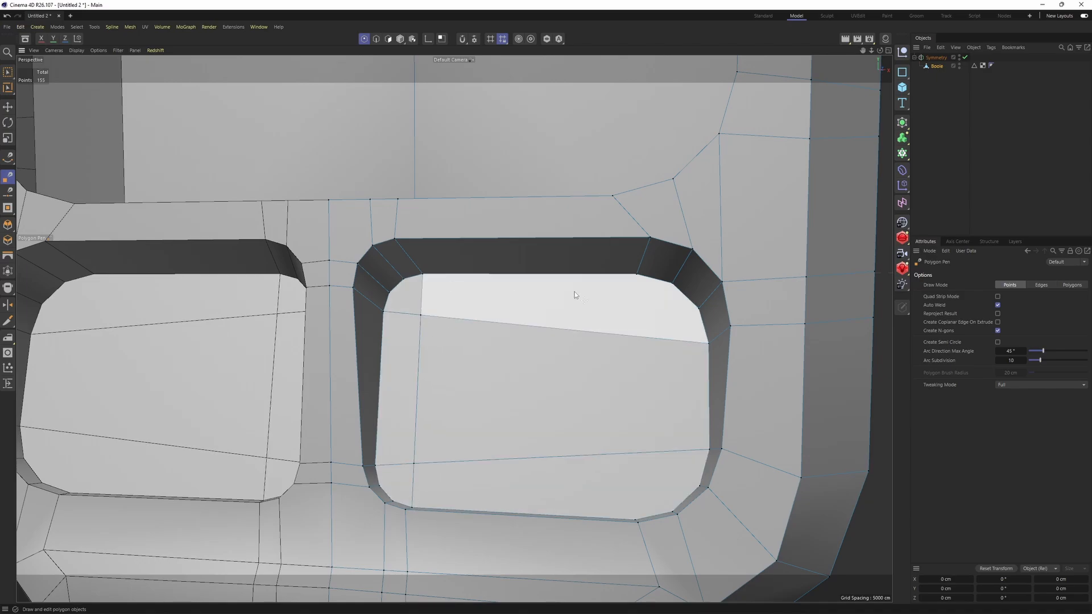
pyautogui.click(636, 275)
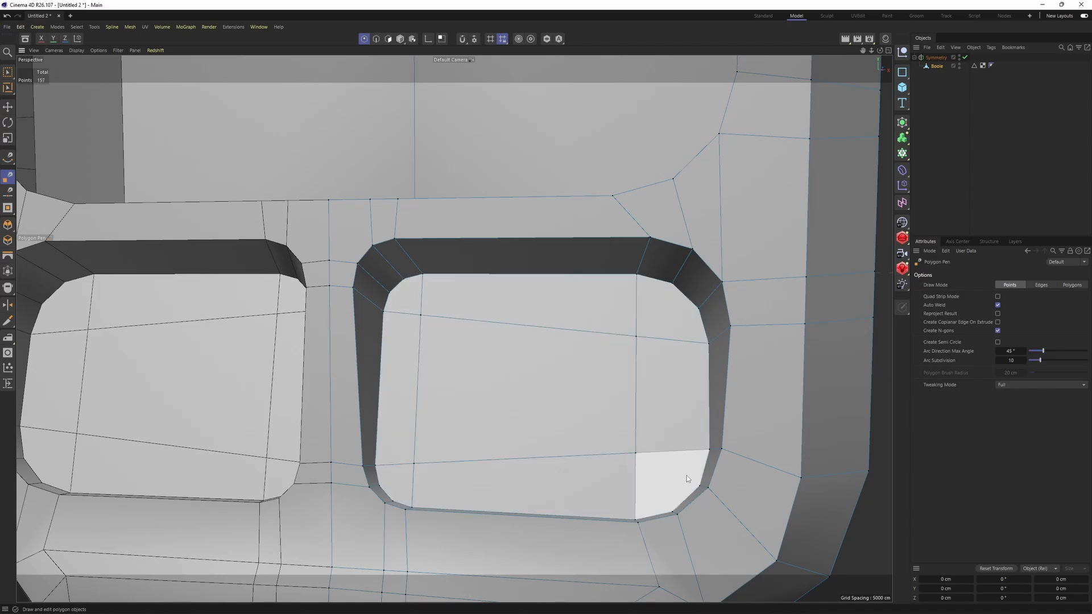
# Step: Cut two more horizontal edges across the recess floor through the remaining upper and lower corner points
pyautogui.keyDown('alt'); pyautogui.moveTo(687, 475); pyautogui.dragTo(680, 490); pyautogui.keyUp('alt')
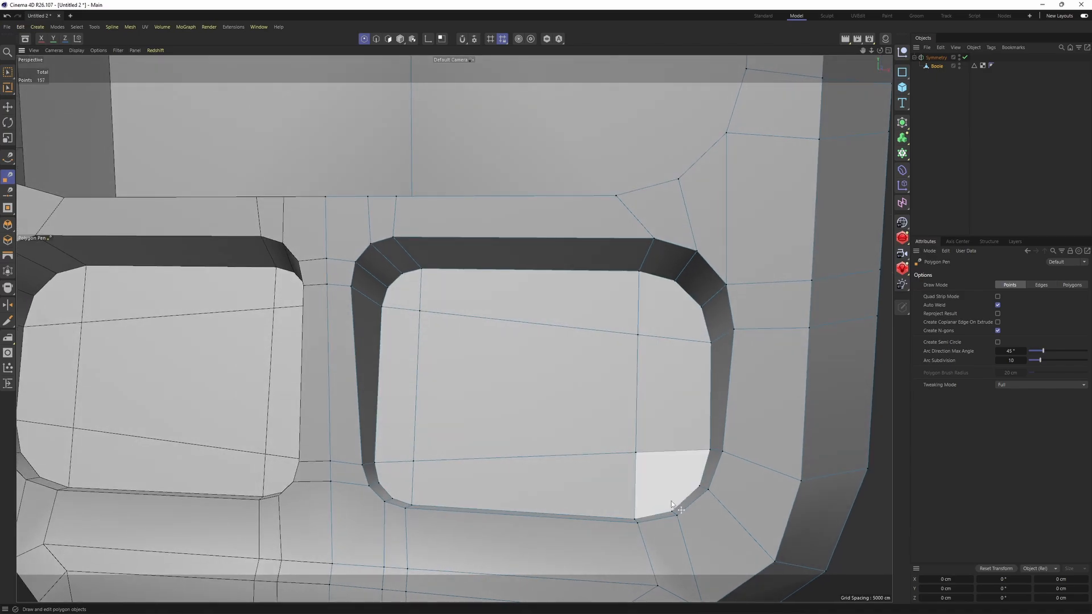
pyautogui.click(387, 287)
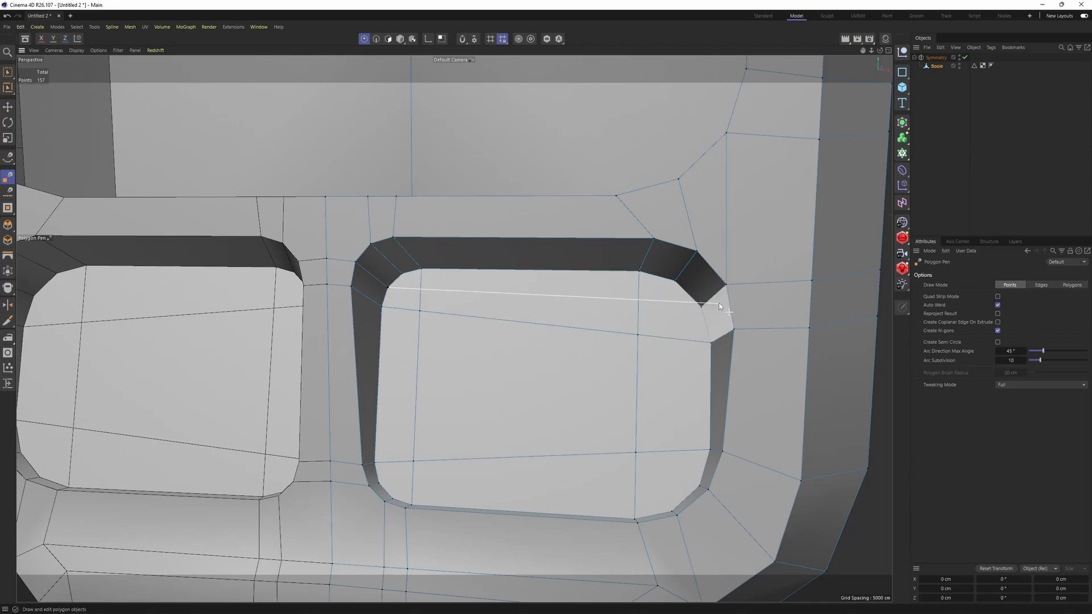
pyautogui.click(700, 486)
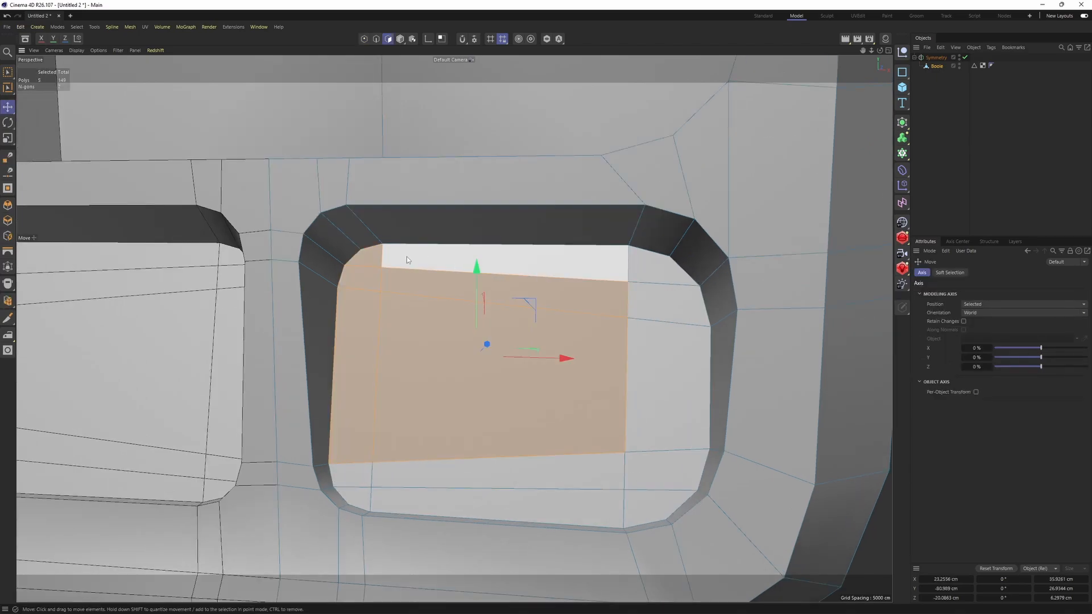
# Step: Select the right button recess's floor polygons to check how the new cuts divide them
pyautogui.moveTo(407, 257)
pyautogui.mouseDown()
pyautogui.moveTo(373, 262)
pyautogui.moveTo(360, 470)
pyautogui.moveTo(405, 447)
pyautogui.moveTo(614, 472)
pyautogui.moveTo(670, 307)
pyautogui.mouseUp()
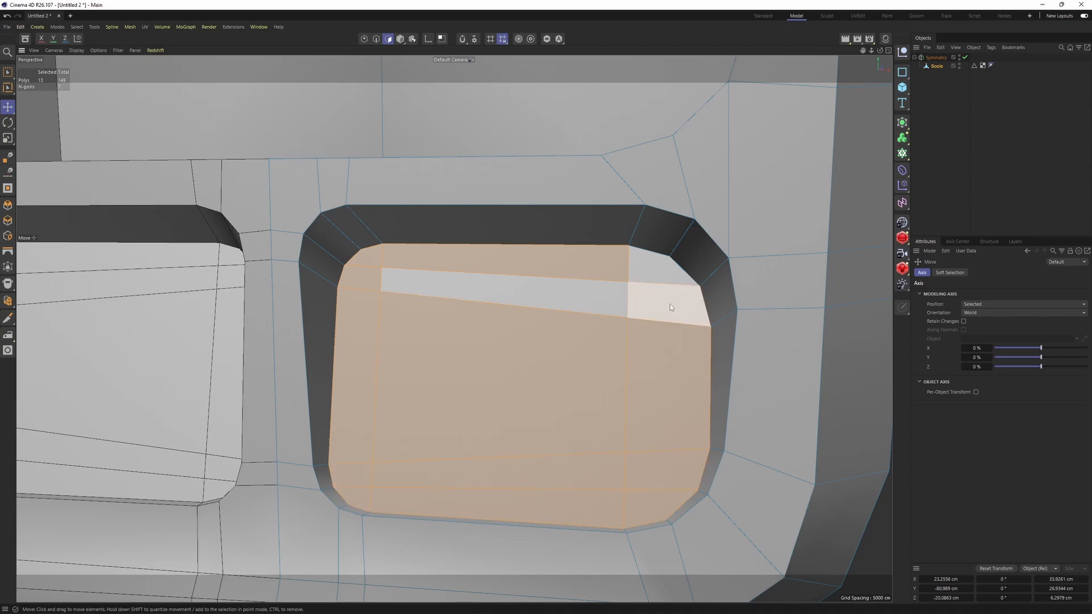
pyautogui.scroll(-5, 605, 309)
pyautogui.keyDown('alt'); pyautogui.moveTo(591, 335); pyautogui.dragTo(506, 347); pyautogui.keyUp('alt')
pyautogui.scroll(-3, 560, 285)
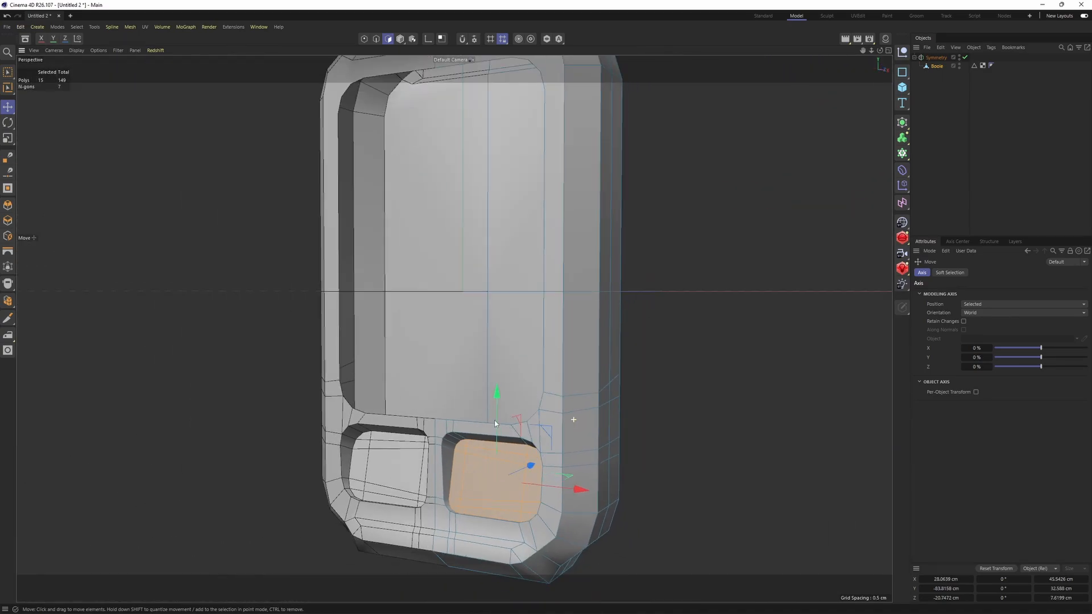
pyautogui.keyDown('alt'); pyautogui.moveTo(586, 171); pyautogui.dragTo(573, 245, button='middle'); pyautogui.keyUp('alt')
pyautogui.keyDown('alt'); pyautogui.moveTo(574, 249); pyautogui.dragTo(555, 260); pyautogui.keyUp('alt')
pyautogui.scroll(2, 526, 193)
# Step: Select the polygons of the front rim's upper right half and run an N-Gons command on them
pyautogui.click(487, 176)
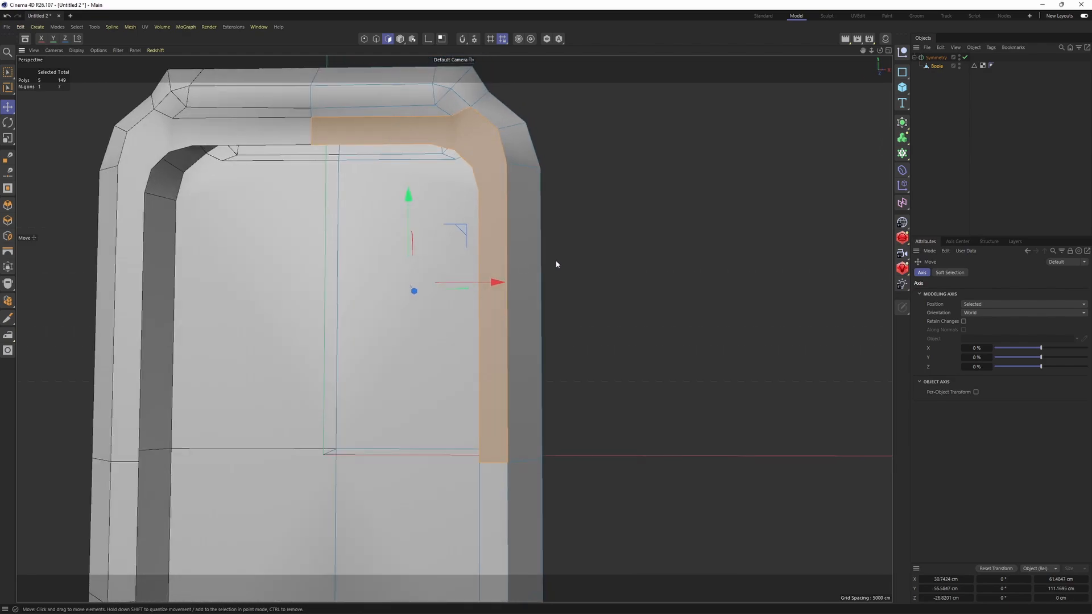
pyautogui.keyDown('alt'); pyautogui.moveTo(555, 261); pyautogui.dragTo(583, 307, button='middle'); pyautogui.keyUp('alt')
pyautogui.rightClick(612, 190)
pyautogui.click(570, 183)
pyautogui.rightClick(683, 196)
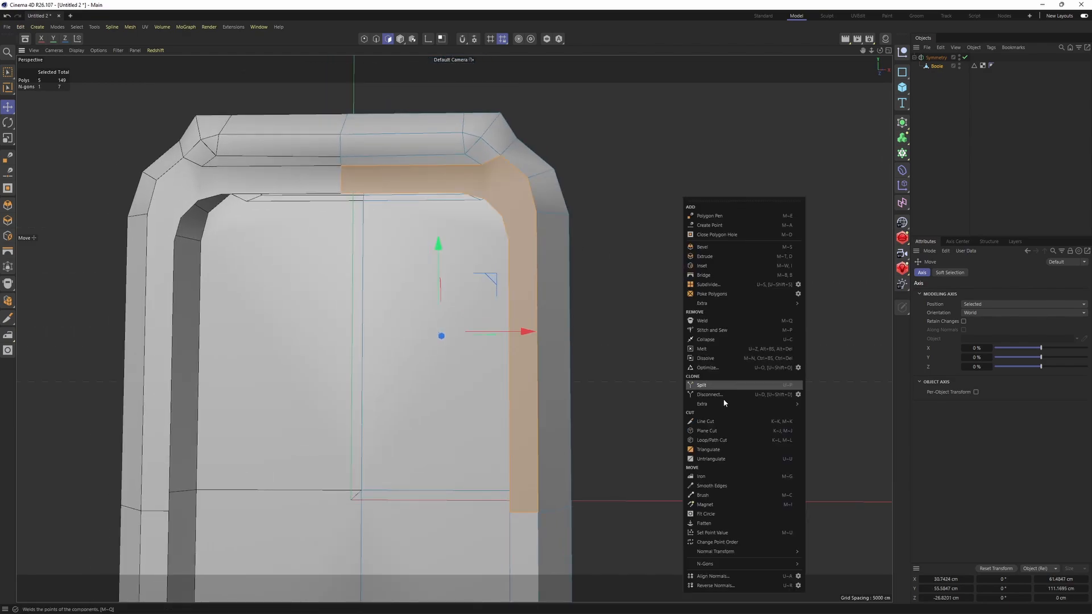
pyautogui.click(826, 578)
# Step: Continue four of the body's lower side edges with Polygon Pen cuts across the chamfer and rear face to the centre line
pyautogui.keyDown('alt'); pyautogui.moveTo(666, 375); pyautogui.dragTo(619, 268); pyautogui.keyUp('alt')
pyautogui.scroll(3, 552, 214)
pyautogui.keyDown('alt'); pyautogui.moveTo(548, 213); pyautogui.dragTo(515, 236); pyautogui.keyUp('alt')
pyautogui.press('Return')
pyautogui.scroll(-2, 568, 274)
pyautogui.keyDown('alt'); pyautogui.moveTo(567, 274); pyautogui.dragTo(537, 336); pyautogui.keyUp('alt')
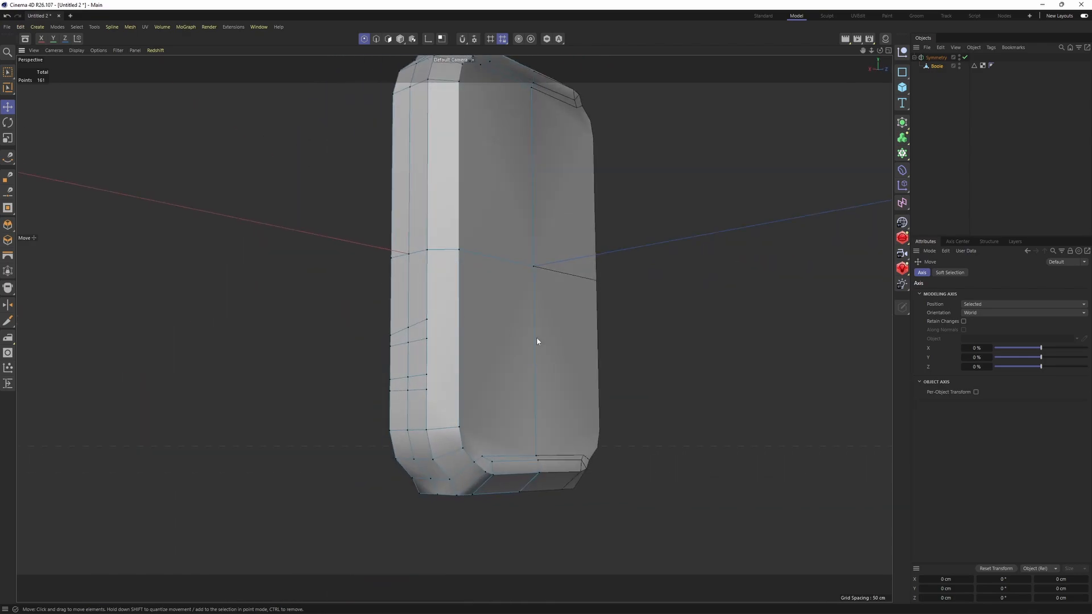
pyautogui.rightClick(537, 336)
pyautogui.click(576, 259)
pyautogui.keyDown('alt'); pyautogui.moveTo(460, 312); pyautogui.dragTo(429, 259, button='middle'); pyautogui.keyUp('alt')
pyautogui.scroll(3, 429, 259)
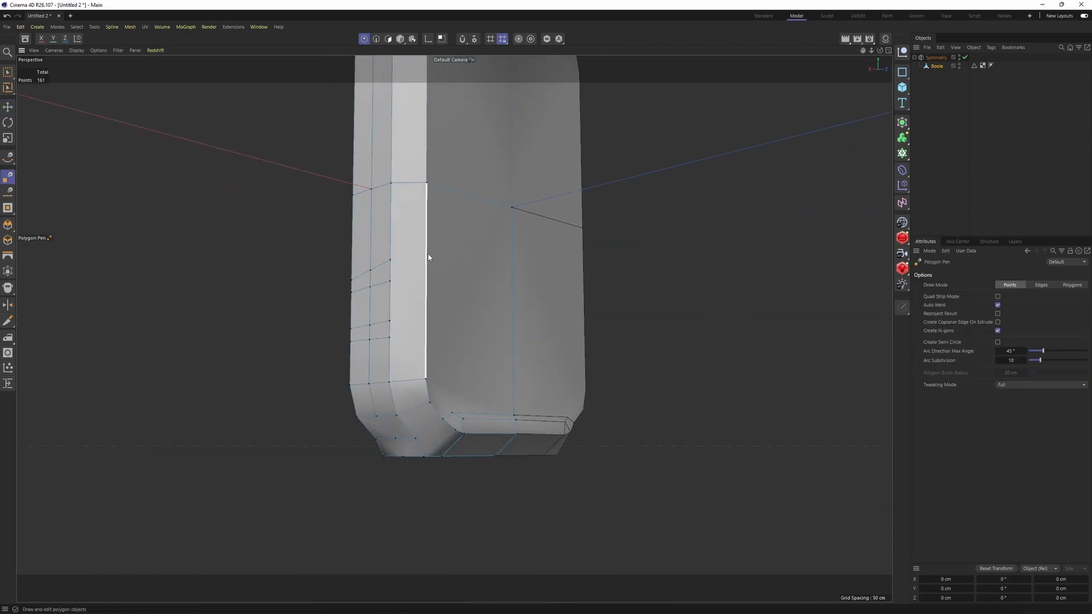
pyautogui.keyDown('alt'); pyautogui.moveTo(449, 375); pyautogui.dragTo(419, 351); pyautogui.keyUp('alt')
pyautogui.keyDown('alt'); pyautogui.moveTo(430, 434); pyautogui.dragTo(439, 443); pyautogui.keyUp('alt')
pyautogui.keyDown('alt'); pyautogui.moveTo(357, 367); pyautogui.dragTo(402, 247); pyautogui.keyUp('alt')
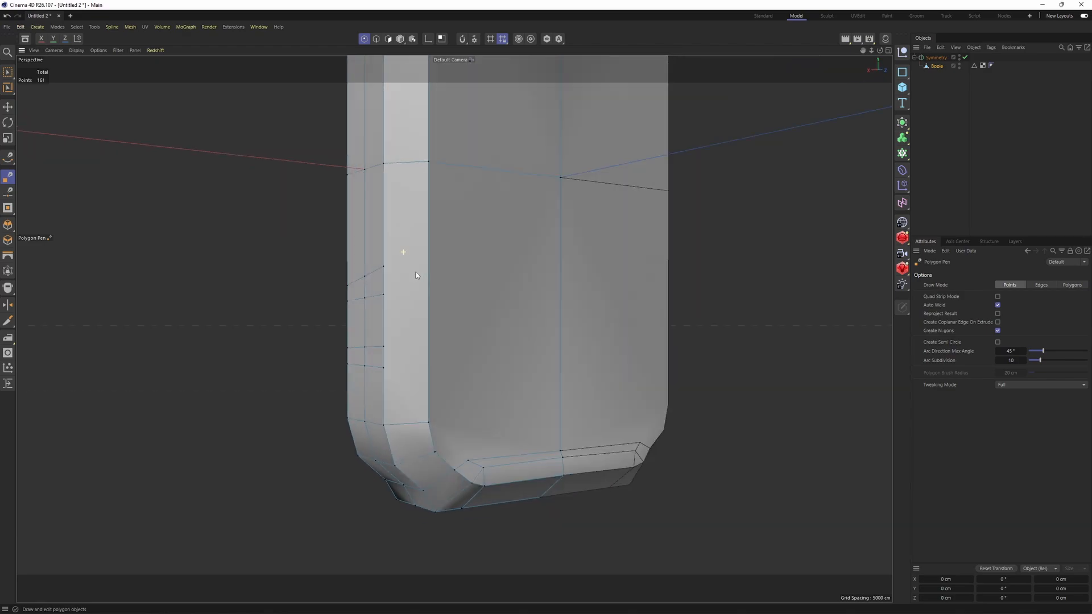
pyautogui.keyDown('ctrl'); pyautogui.click(560, 267); pyautogui.keyUp('ctrl')
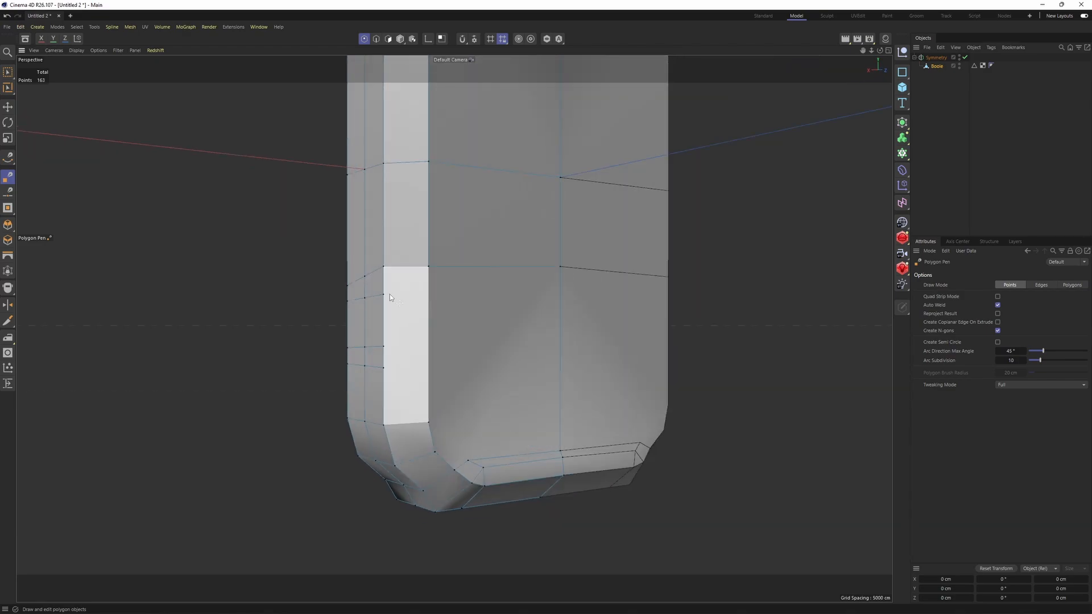
pyautogui.keyDown('ctrl'); pyautogui.click(560, 298); pyautogui.keyUp('ctrl')
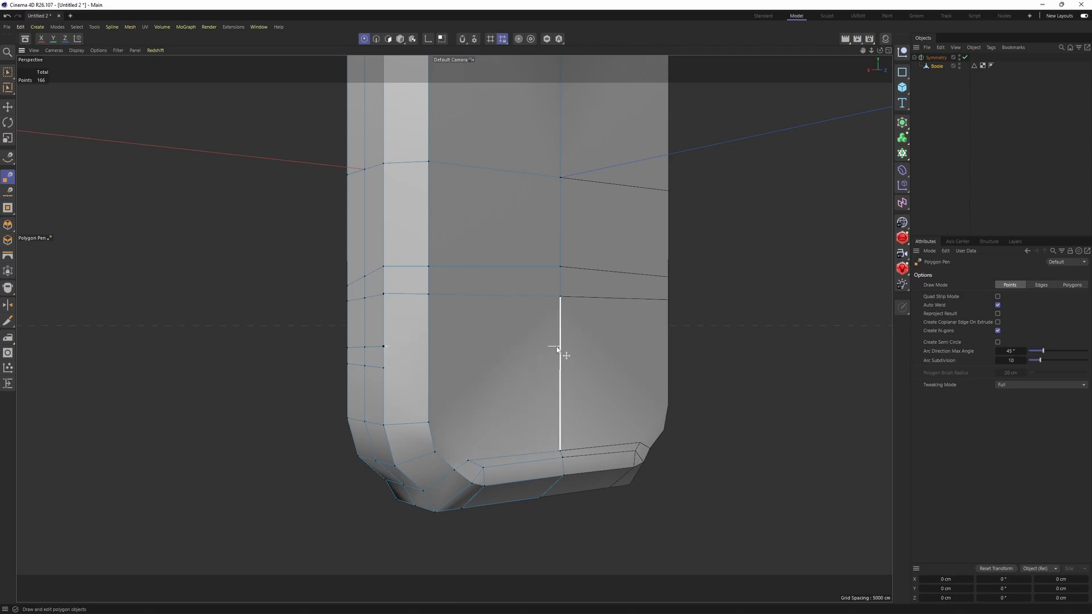
pyautogui.keyDown('ctrl'); pyautogui.click(562, 364); pyautogui.keyUp('ctrl')
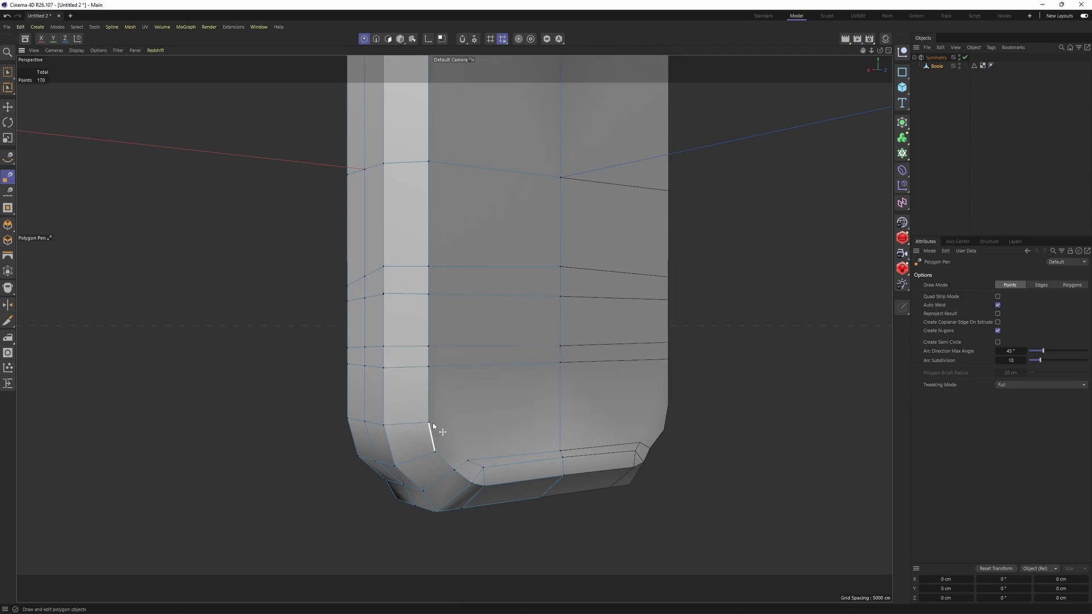
# Step: Cut an edge from the rear face's lower side corner point across to the centre line
pyautogui.keyDown('alt'); pyautogui.moveTo(499, 423); pyautogui.dragTo(477, 384); pyautogui.keyUp('alt')
pyautogui.scroll(3, 473, 427)
pyautogui.keyDown('alt'); pyautogui.moveTo(482, 450); pyautogui.dragTo(472, 442); pyautogui.keyUp('alt')
pyautogui.keyDown('alt'); pyautogui.moveTo(472, 445); pyautogui.dragTo(405, 491, button='middle'); pyautogui.keyUp('alt')
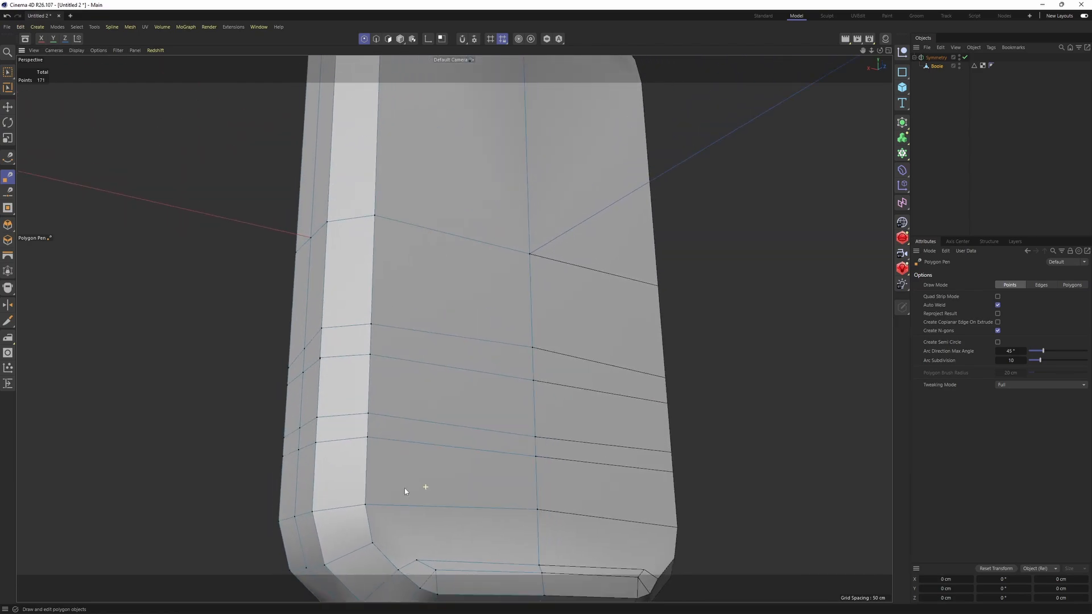
# Step: Cut two edges from the rear face's upper side corner points across to the centre line
pyautogui.scroll(-3, 446, 445)
pyautogui.scroll(3, 459, 394)
pyautogui.scroll(-3, 458, 392)
pyautogui.scroll(3, 467, 185)
pyautogui.keyDown('alt'); pyautogui.moveTo(467, 185); pyautogui.dragTo(416, 232); pyautogui.keyUp('alt')
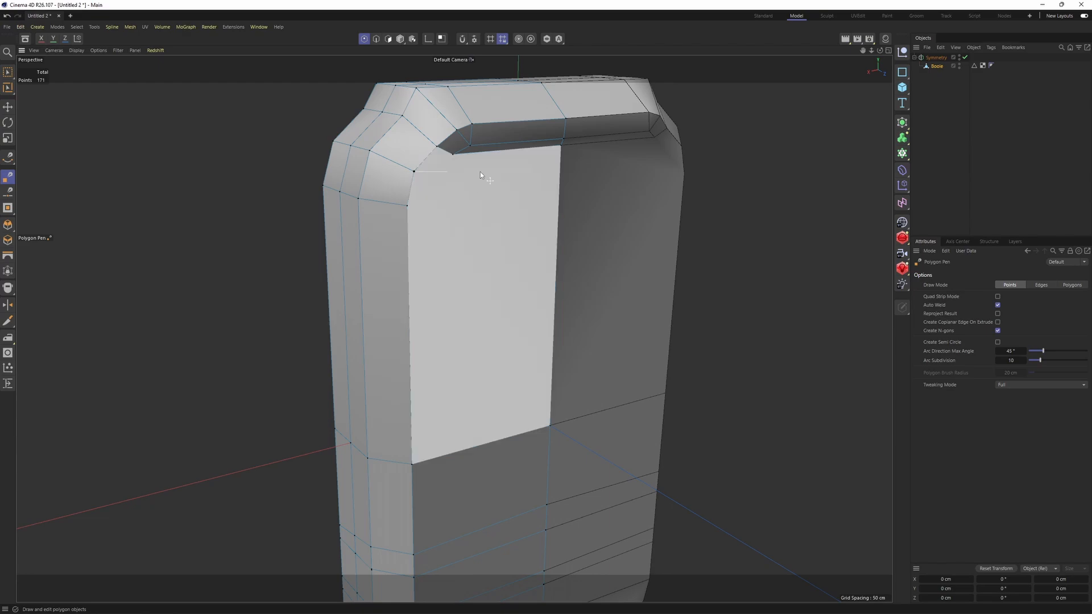
pyautogui.click(414, 171)
pyautogui.click(560, 164)
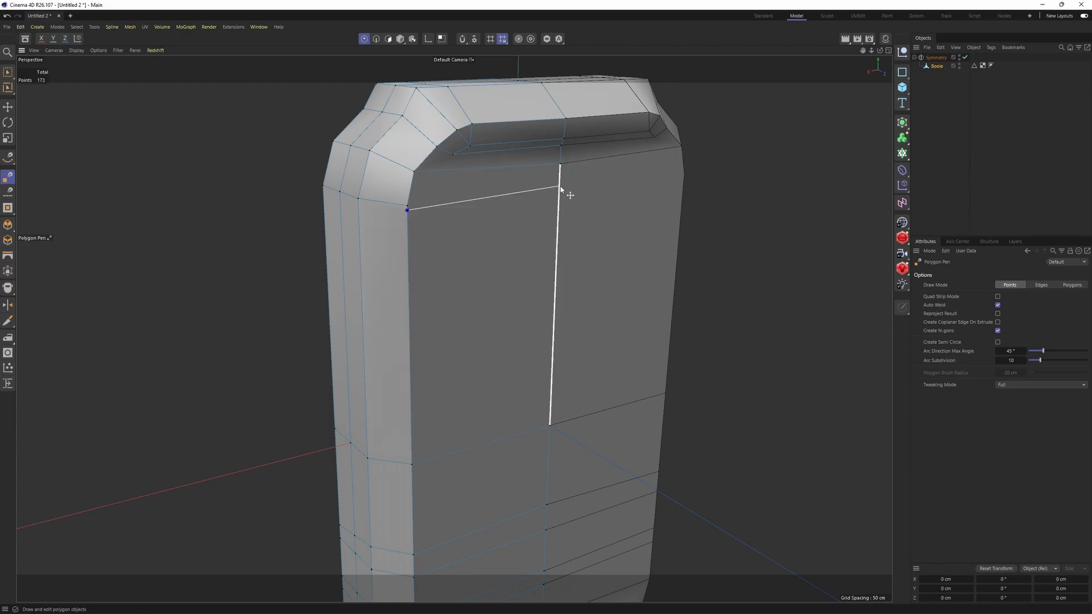
pyautogui.click(407, 206)
pyautogui.click(559, 190)
# Step: Compare the body's side profile with the reference image in the Right view
pyautogui.keyDown('alt'); pyautogui.moveTo(560, 192); pyautogui.dragTo(445, 433); pyautogui.keyUp('alt')
pyautogui.scroll(2, 444, 434)
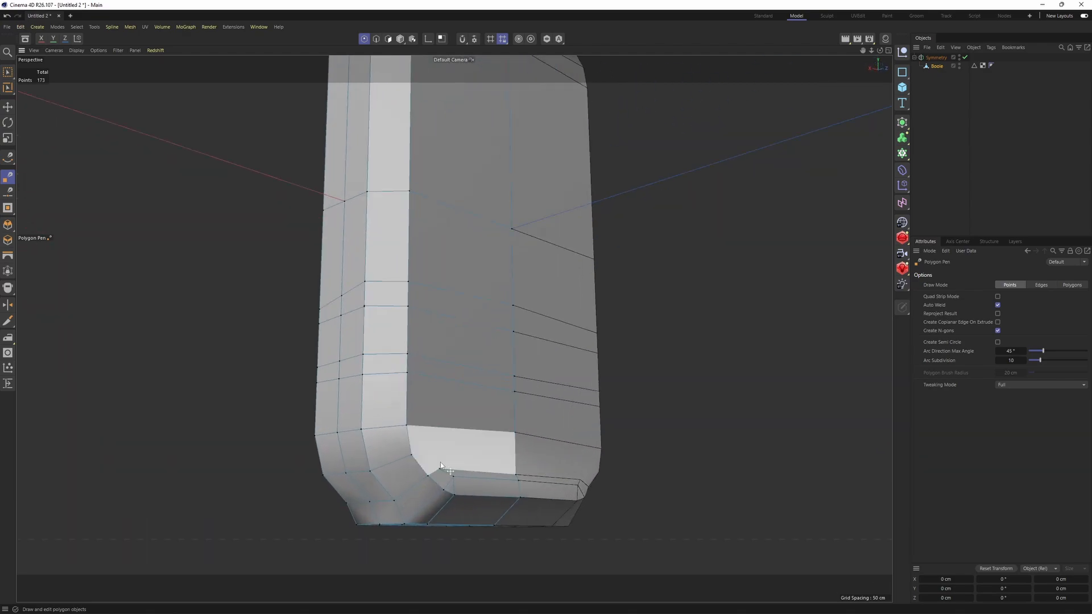
pyautogui.middleClick(442, 469)
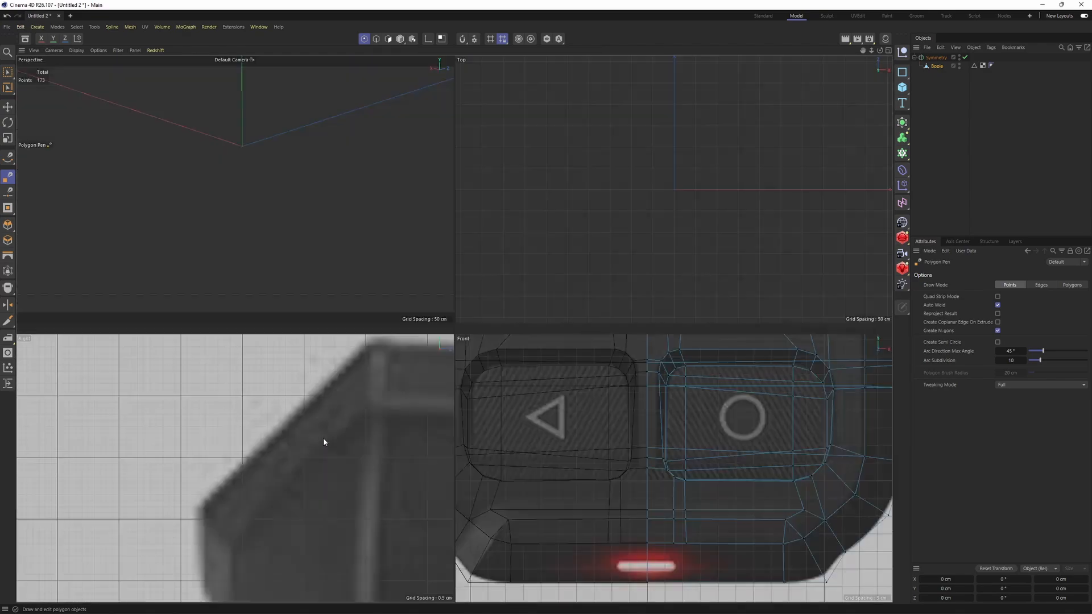
pyautogui.scroll(-2, 334, 457)
pyautogui.middleClick(335, 455)
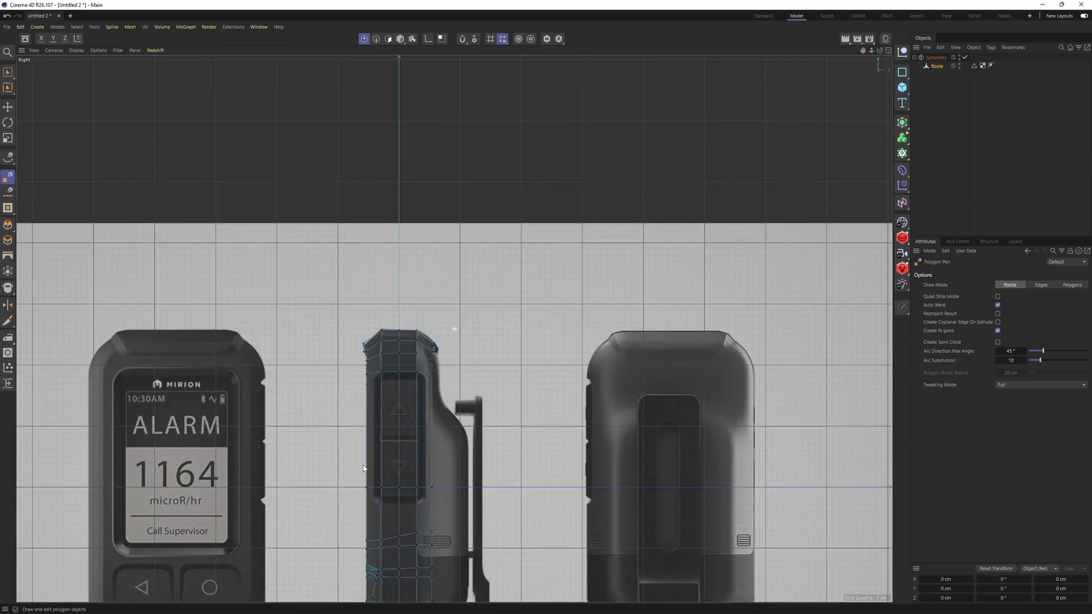
pyautogui.scroll(5, 369, 477)
pyautogui.scroll(2, 346, 503)
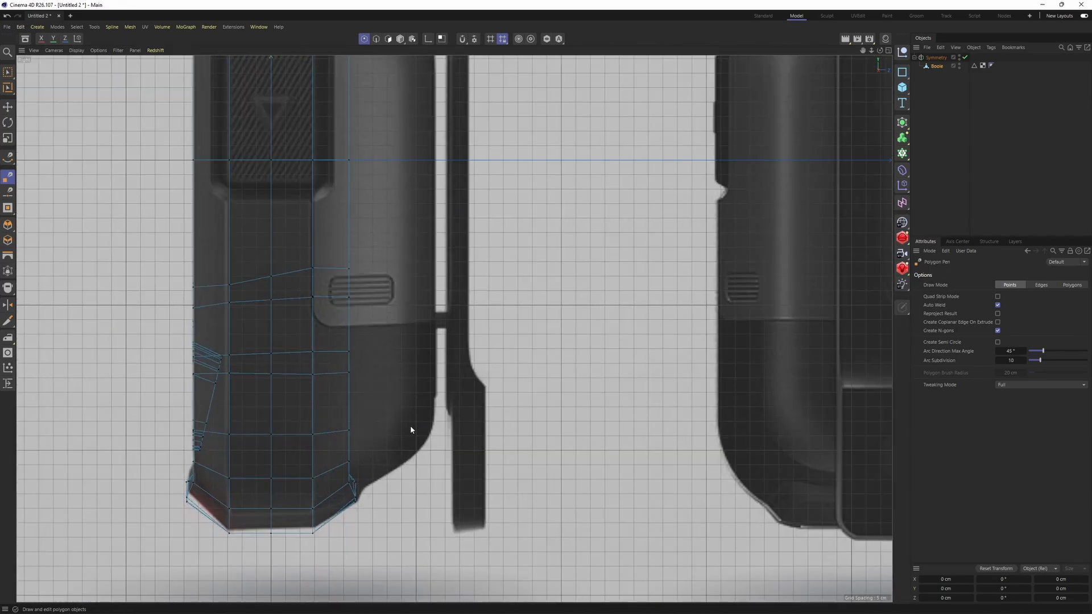
pyautogui.scroll(-3, 404, 466)
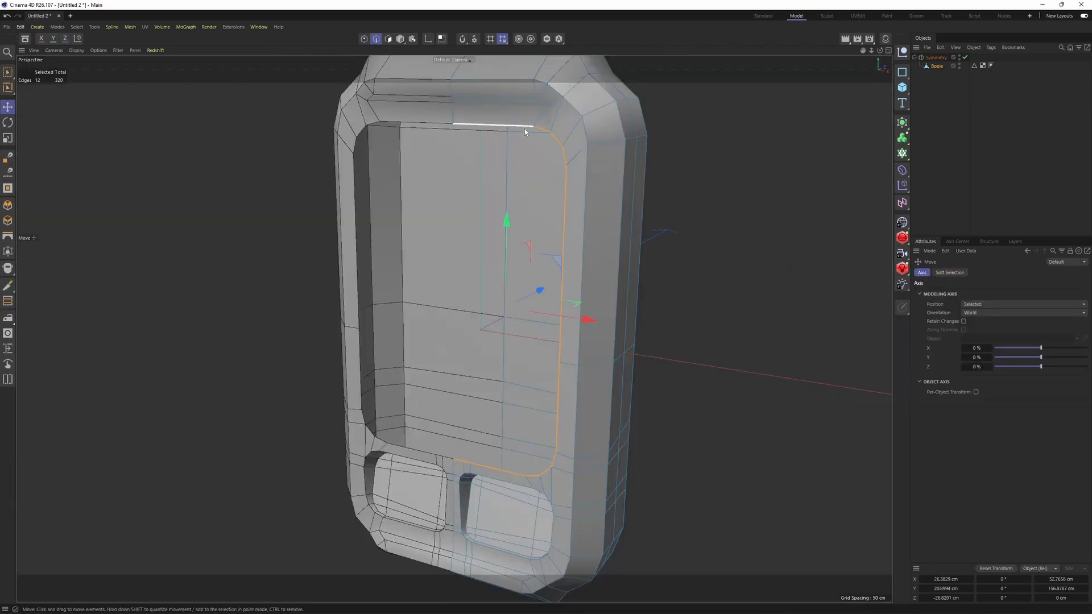
# Step: Select all rear points of the body in the Right view and move them slightly backward along Z to match the reference outline
pyautogui.keyDown('alt'); pyautogui.moveTo(524, 128); pyautogui.dragTo(558, 317); pyautogui.keyUp('alt')
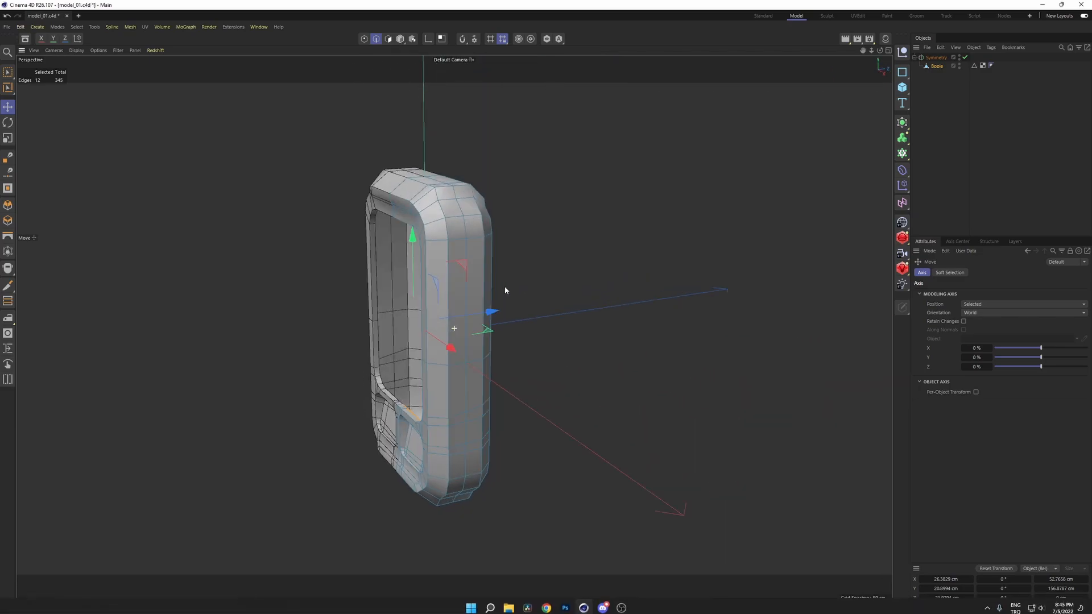
pyautogui.scroll(3, 505, 290)
pyautogui.keyDown('alt'); pyautogui.moveTo(504, 290); pyautogui.dragTo(342, 255); pyautogui.keyUp('alt')
pyautogui.click(364, 39)
pyautogui.middleClick(341, 256)
pyautogui.middleClick(342, 409)
pyautogui.scroll(-1, 443, 225)
pyautogui.scroll(-1, 443, 225)
pyautogui.press('0')
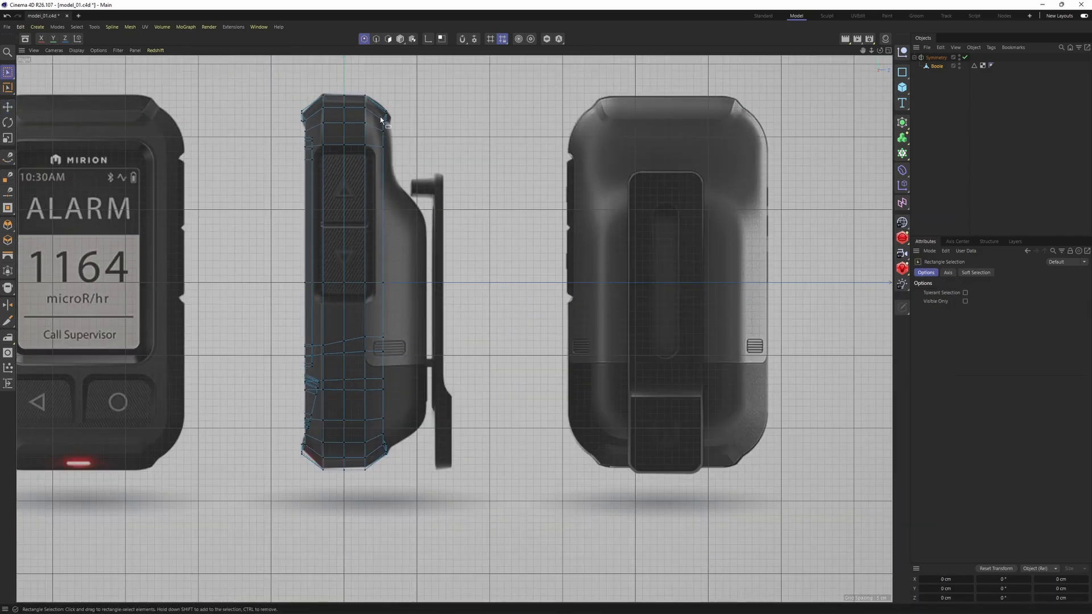
pyautogui.moveTo(370, 103); pyautogui.dragTo(502, 522)
pyautogui.scroll(1, 474, 376)
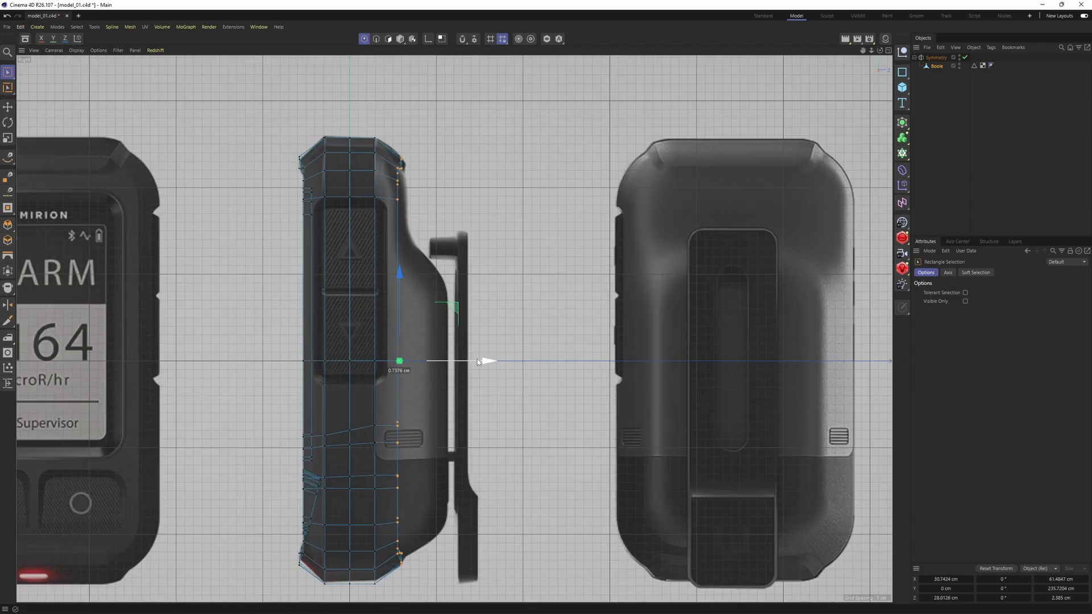
pyautogui.scroll(4, 422, 188)
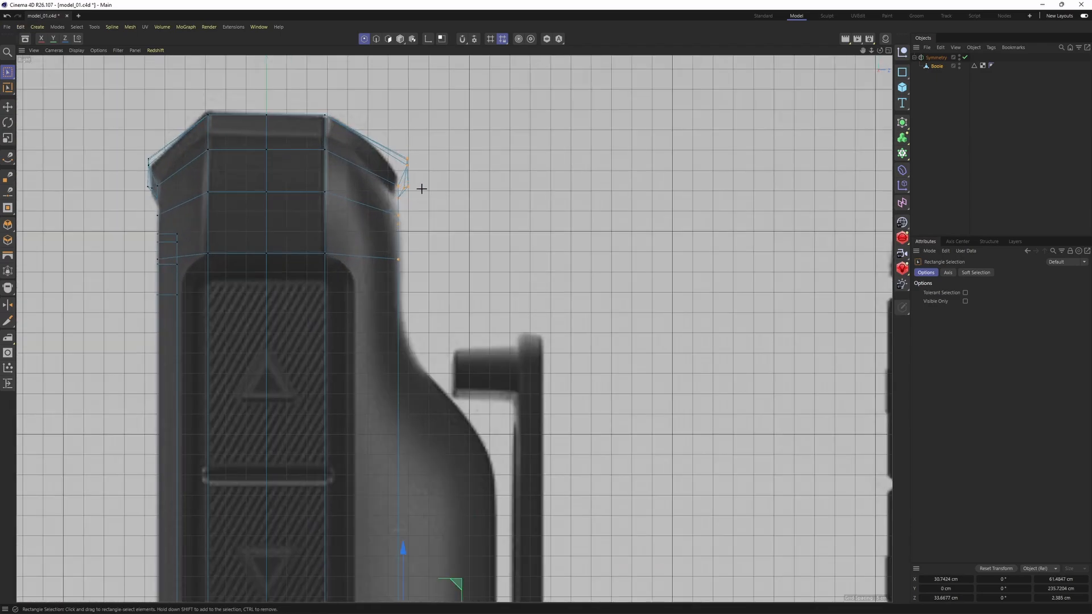
# Step: In the Right view, move the rear points at the body's upper and lower corners along Z to match the reference outline
pyautogui.scroll(2, 408, 179)
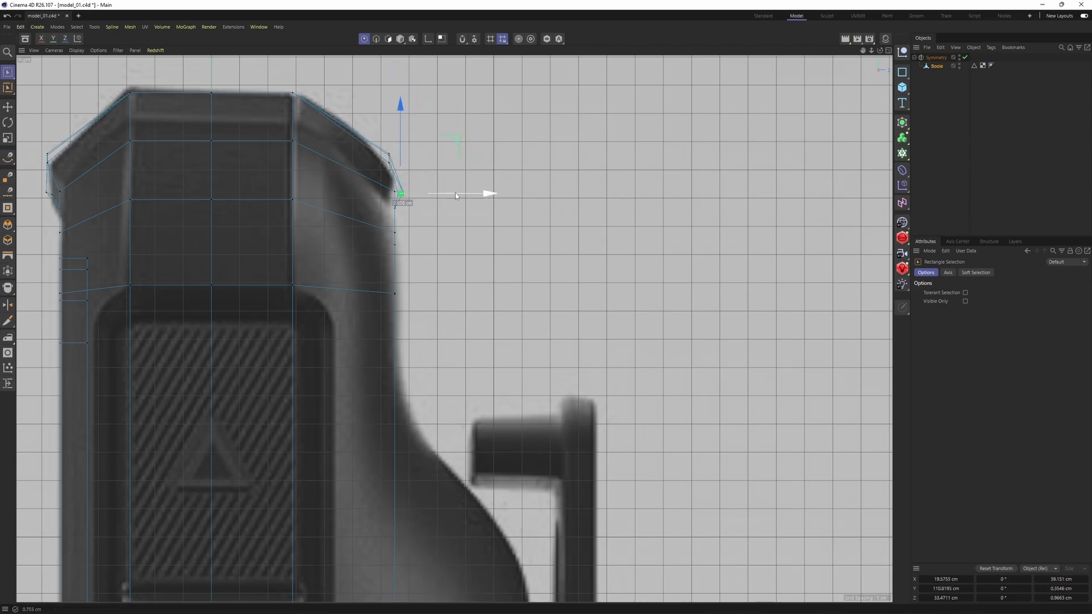
pyautogui.keyDown('alt'); pyautogui.moveTo(475, 506); pyautogui.dragTo(459, 136, button='middle'); pyautogui.keyUp('alt')
pyautogui.keyDown('alt'); pyautogui.moveTo(456, 402); pyautogui.dragTo(459, 85, button='middle'); pyautogui.keyUp('alt')
pyautogui.keyDown('alt'); pyautogui.moveTo(455, 425); pyautogui.dragTo(498, 86, button='middle'); pyautogui.keyUp('alt')
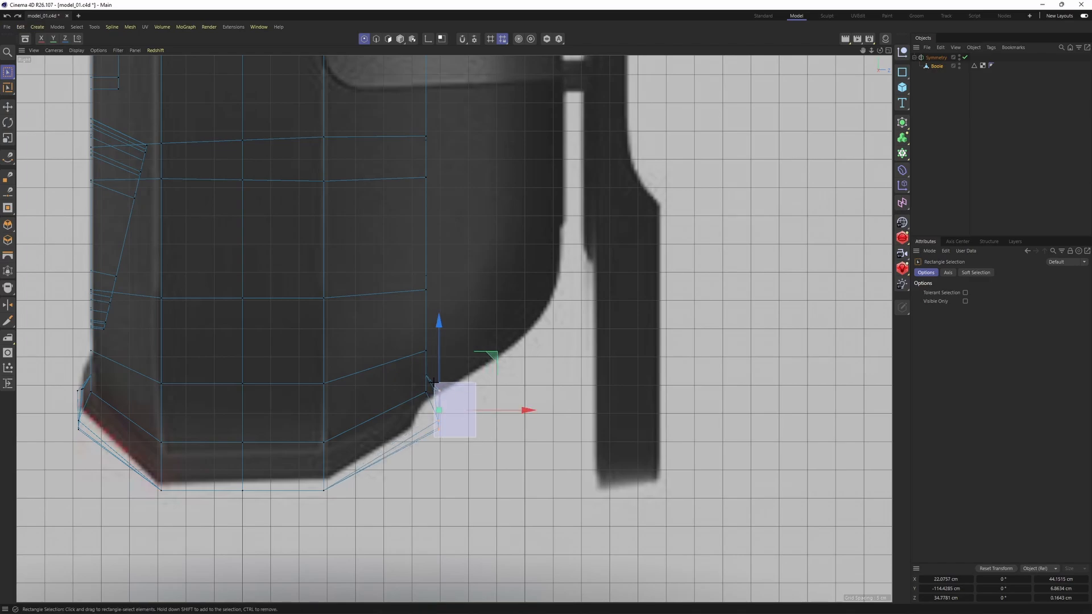
pyautogui.moveTo(508, 415); pyautogui.dragTo(506, 414)
# Step: In the perspective view, select the body's rear face polygons from the bottom up to the upper section
pyautogui.middleClick(506, 414)
pyautogui.middleClick(203, 182)
pyautogui.keyDown('alt'); pyautogui.moveTo(443, 540); pyautogui.dragTo(438, 487, button='middle'); pyautogui.keyUp('alt')
pyautogui.scroll(4, 439, 488)
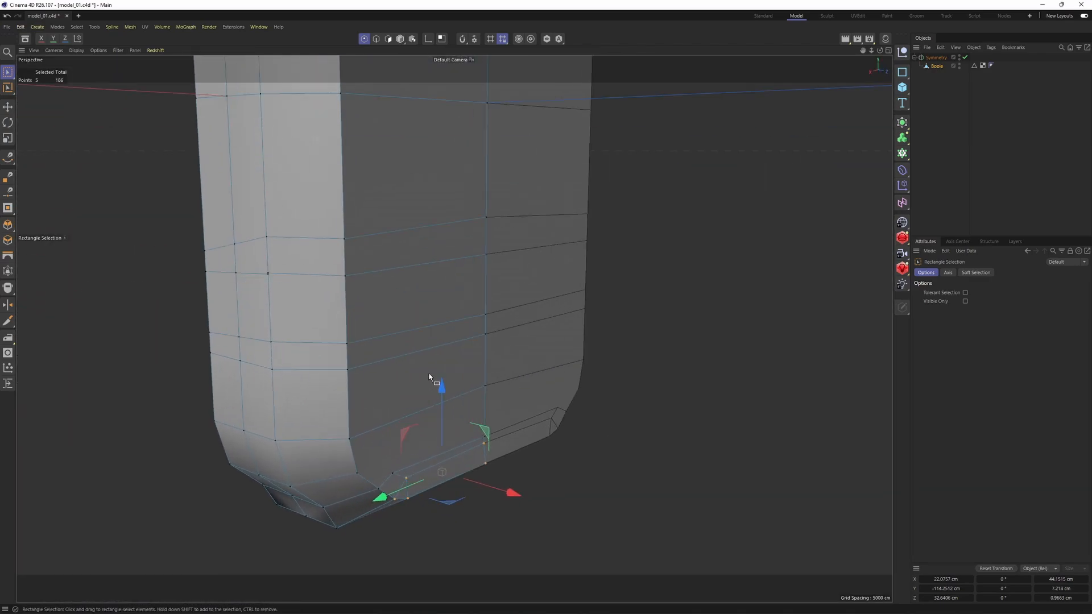
pyautogui.press('Return')
pyautogui.press('Return')
pyautogui.press('e')
pyautogui.keyDown('alt'); pyautogui.moveTo(432, 378); pyautogui.dragTo(411, 418); pyautogui.keyUp('alt')
pyautogui.moveTo(410, 418); pyautogui.dragTo(390, 170, button='right')
pyautogui.keyDown('alt'); pyautogui.moveTo(400, 94); pyautogui.dragTo(431, 335, button='middle'); pyautogui.keyUp('alt')
pyautogui.keyDown('shift'); pyautogui.click(431, 335); pyautogui.keyUp('shift')
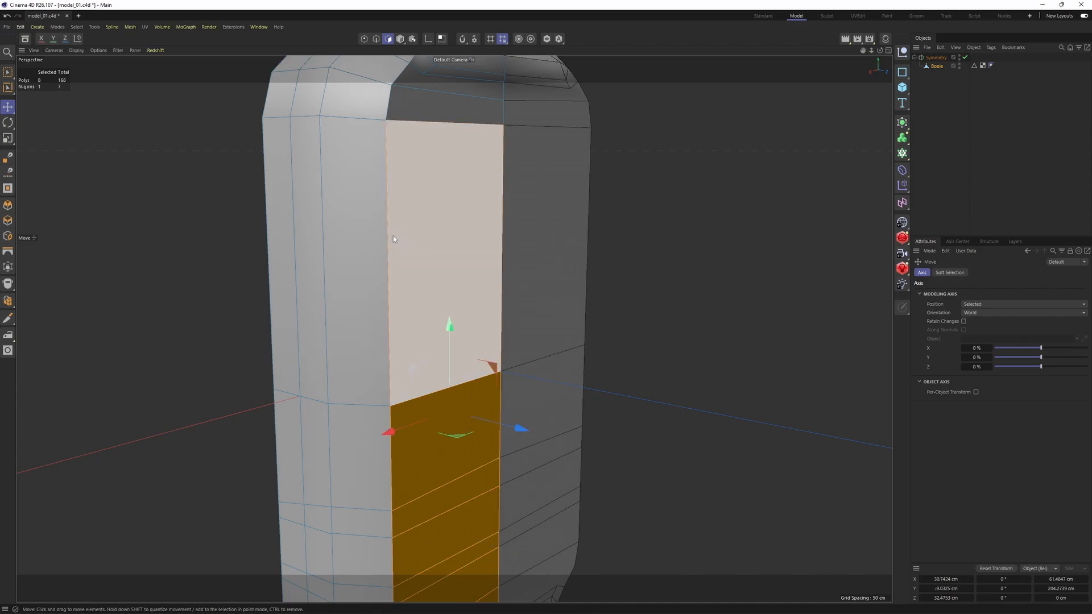
# Step: Add a horizontal loop cut at about 26% offset, level with the start of the reference's rear bulge
pyautogui.middleClick(593, 447)
pyautogui.middleClick(205, 413)
pyautogui.scroll(-4, 352, 477)
pyautogui.scroll(5, 392, 318)
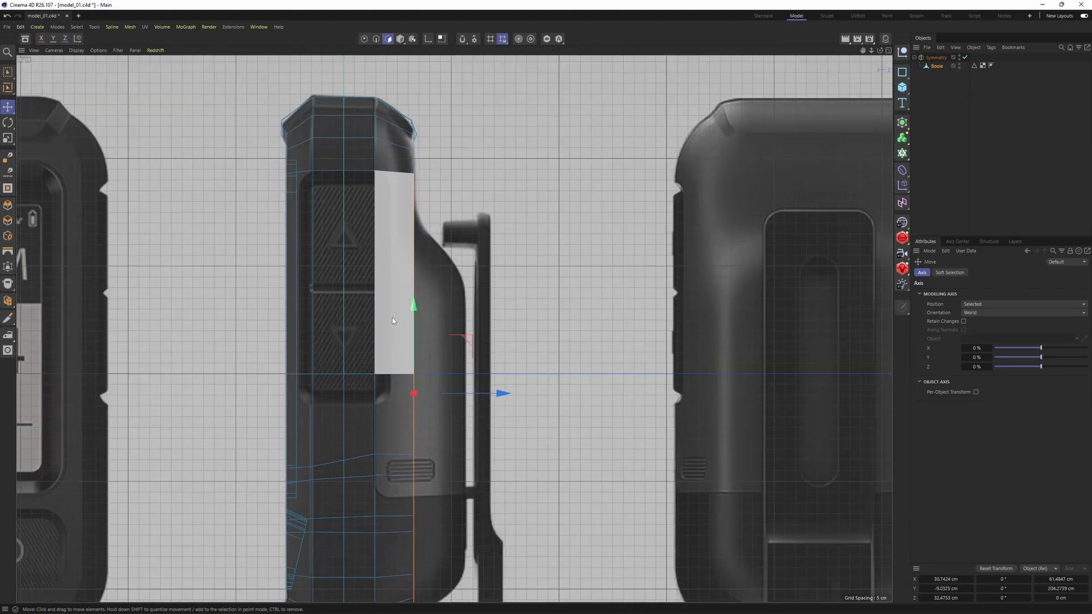
pyautogui.press('k')
pyautogui.press('l')
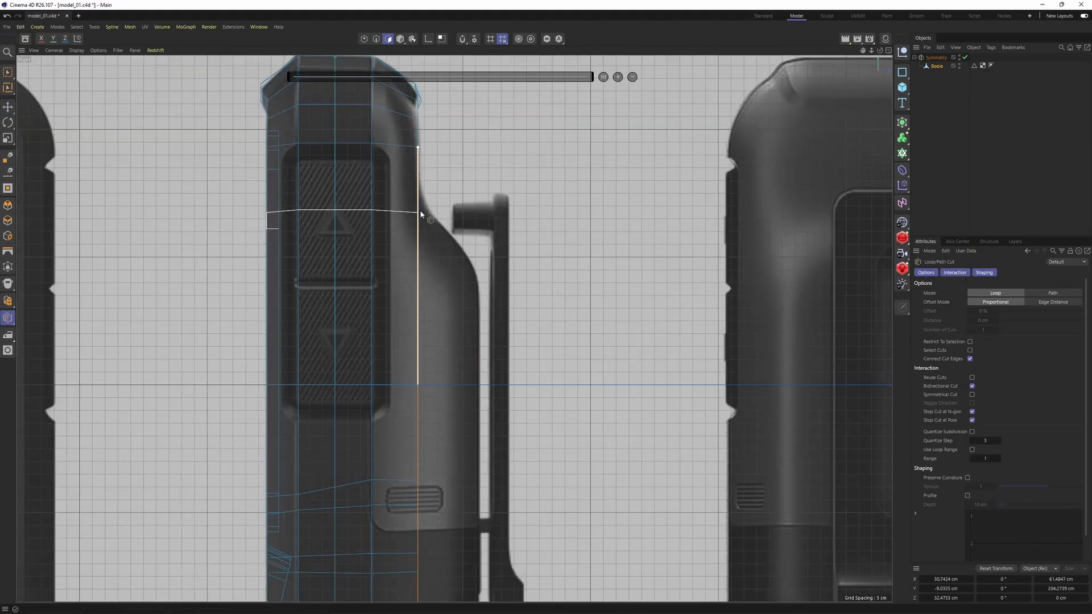
pyautogui.middleClick(419, 209)
pyautogui.middleClick(225, 190)
pyautogui.middleClick(508, 237)
pyautogui.middleClick(571, 382)
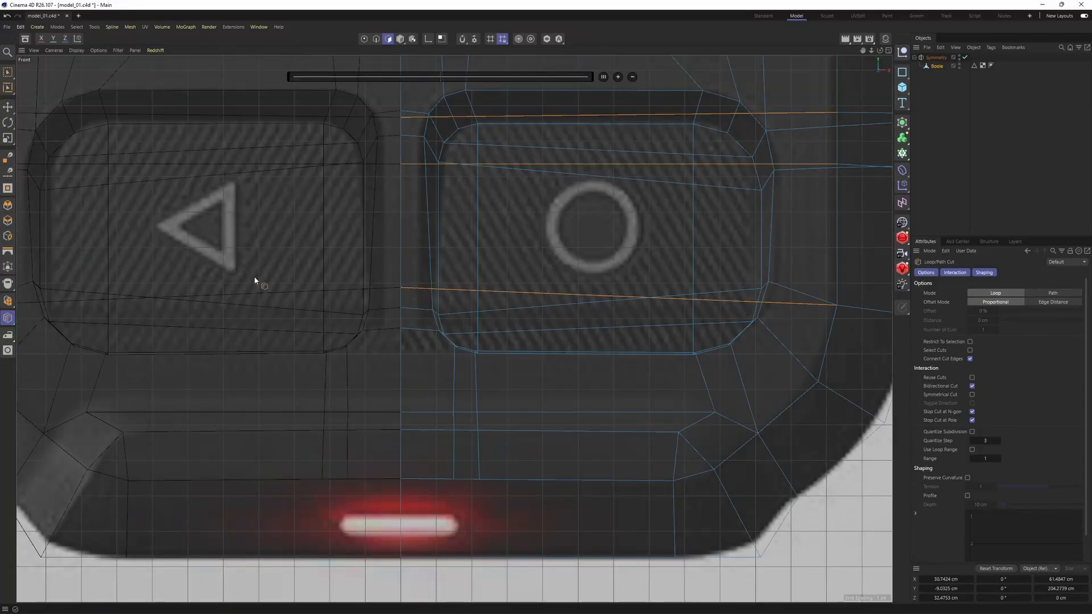
pyautogui.middleClick(260, 284)
pyautogui.middleClick(302, 371)
pyautogui.press('e')
pyautogui.middleClick(418, 211)
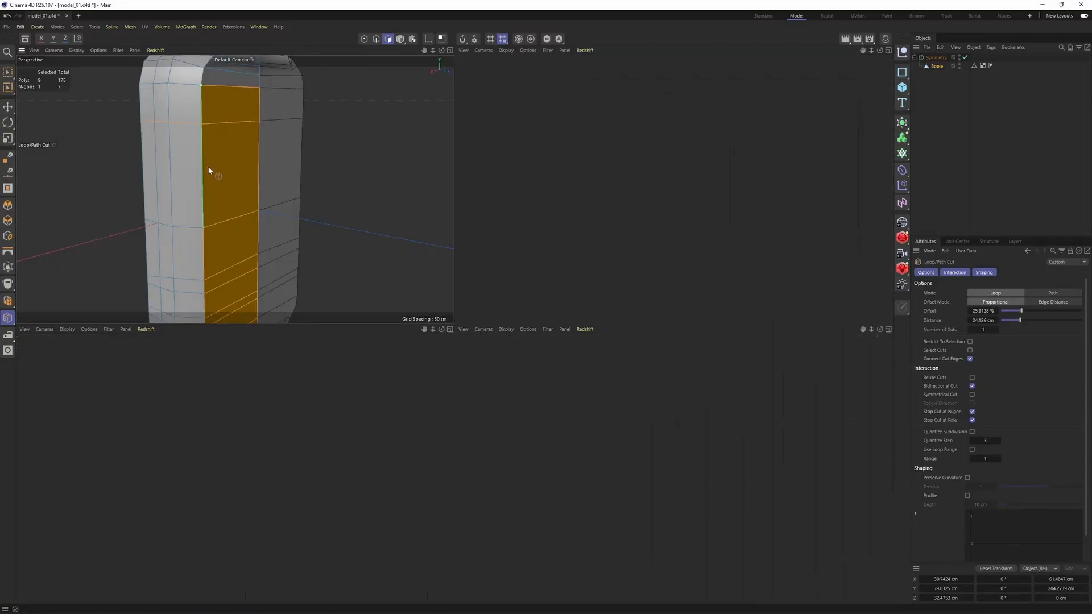
# Step: Deselect the polygon above the new cut and extrude the remaining rear polygons about 24 cm backward to the reference bulge's rear edge
pyautogui.middleClick(210, 170)
pyautogui.middleClick(526, 253)
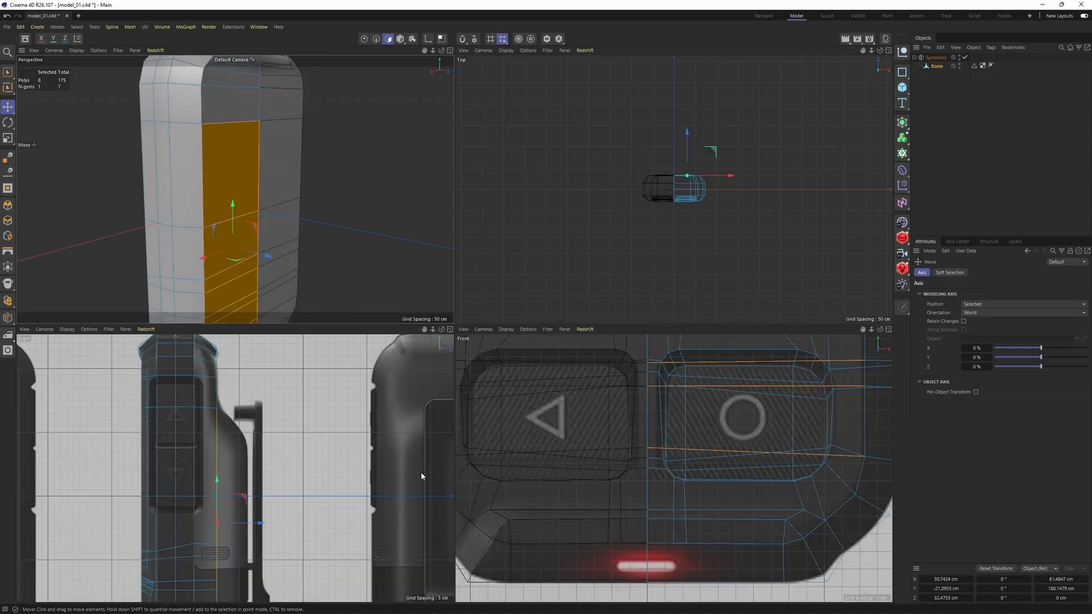
pyautogui.middleClick(422, 474)
pyautogui.keyDown('alt'); pyautogui.moveTo(426, 395); pyautogui.dragTo(397, 308, button='middle'); pyautogui.keyUp('alt')
pyautogui.moveTo(477, 353); pyautogui.dragTo(535, 361)
pyautogui.press('Return')
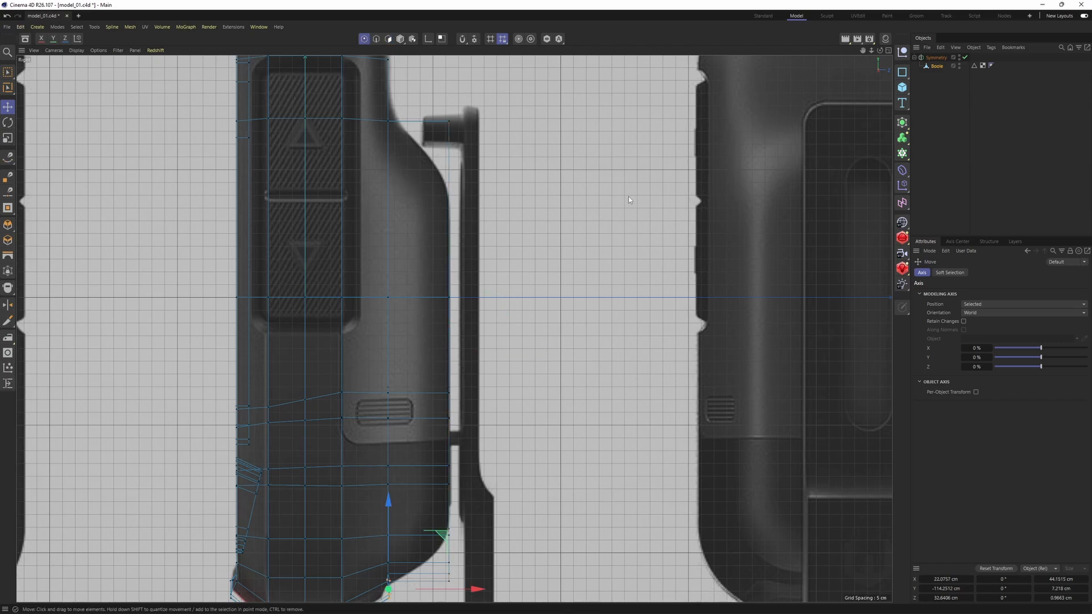
# Step: Lower the extruded block's top rear points about 27 cm and raise its other rear points about 16 cm to follow the reference bulge
pyautogui.press('0')
pyautogui.moveTo(425, 86); pyautogui.dragTo(481, 182)
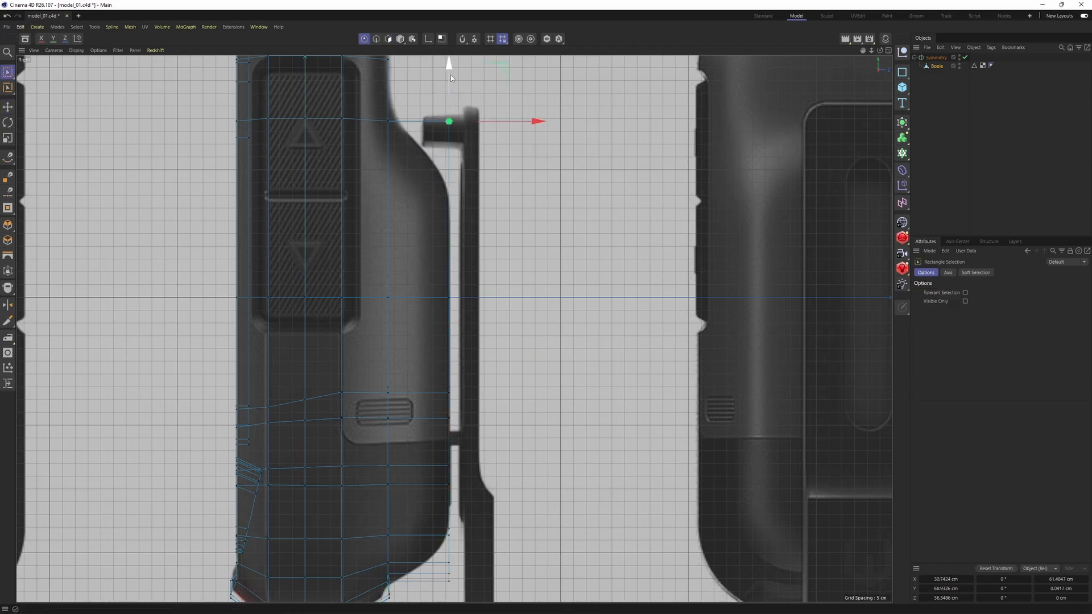
pyautogui.moveTo(453, 143); pyautogui.dragTo(453, 143)
pyautogui.keyDown('alt'); pyautogui.moveTo(469, 253); pyautogui.dragTo(488, 57, button='middle'); pyautogui.keyUp('alt')
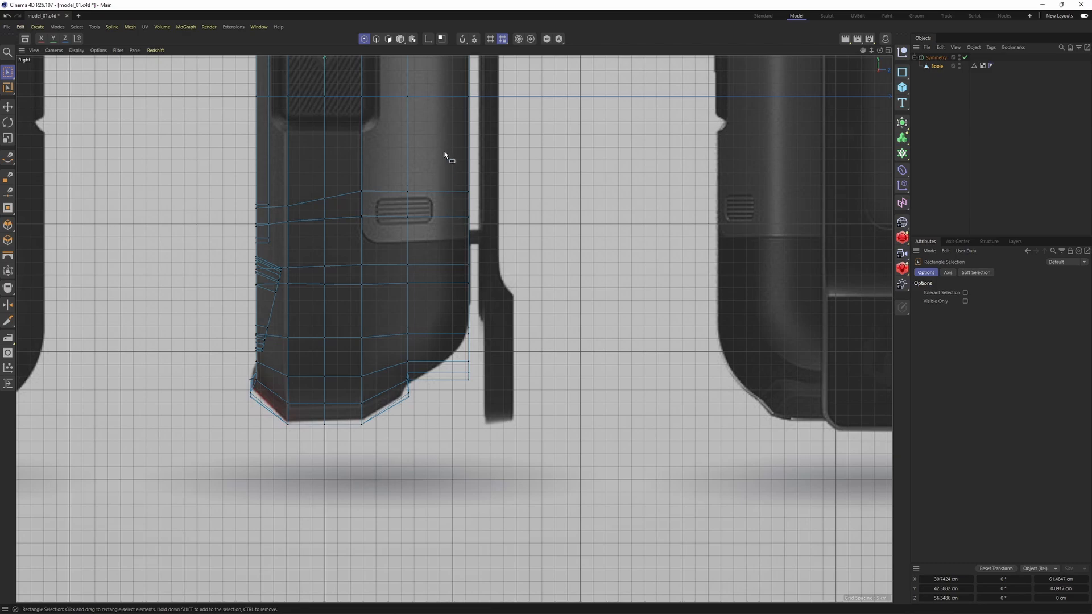
pyautogui.keyDown('alt'); pyautogui.moveTo(444, 152); pyautogui.dragTo(457, 210, button='middle'); pyautogui.keyUp('alt')
pyautogui.moveTo(441, 128); pyautogui.dragTo(553, 483)
pyautogui.moveTo(478, 231); pyautogui.dragTo(476, 199)
# Step: In the Top view, taper the extruded block by moving its outer rear points inward along X
pyautogui.press('F2')
pyautogui.scroll(4, 551, 312)
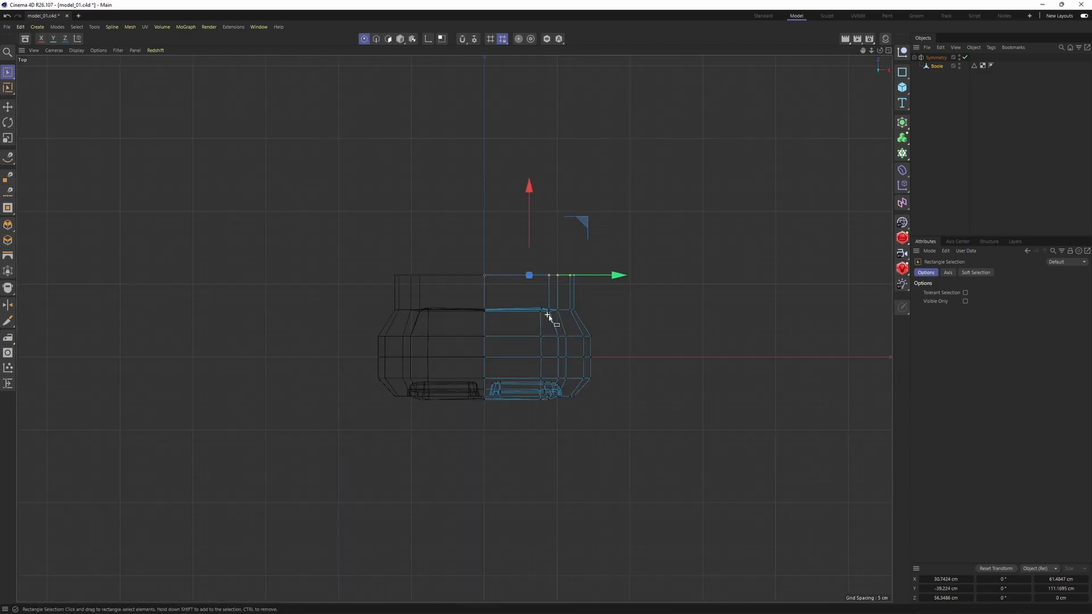
pyautogui.scroll(5, 537, 271)
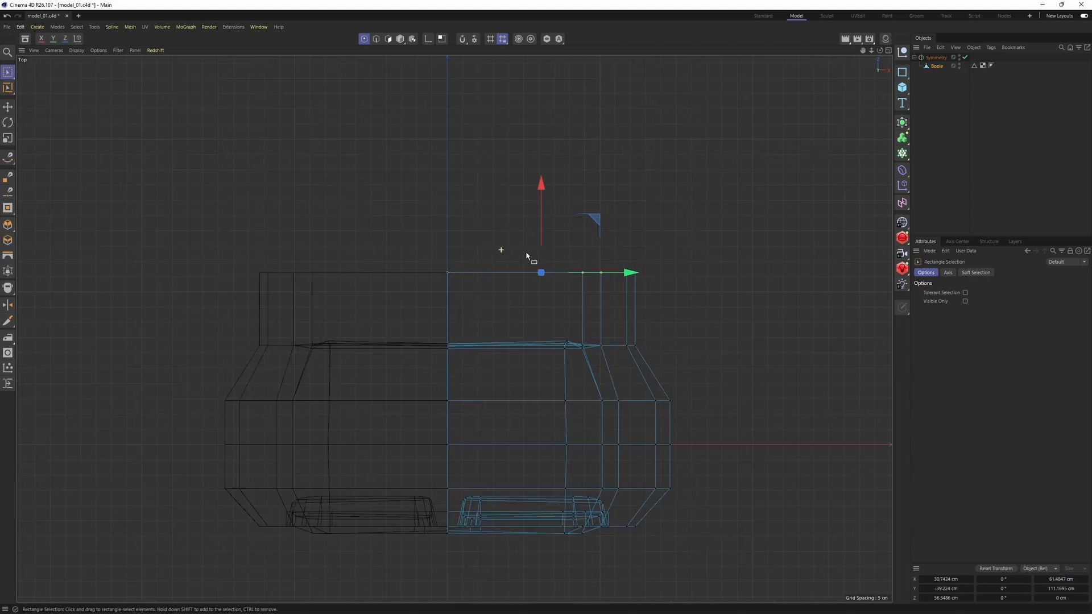
pyautogui.moveTo(687, 273); pyautogui.dragTo(622, 271)
# Step: Try to lower the polygon on the underside of the extruded block
pyautogui.press('F1')
pyautogui.scroll(3, 421, 328)
pyautogui.press('e')
pyautogui.press('Return')
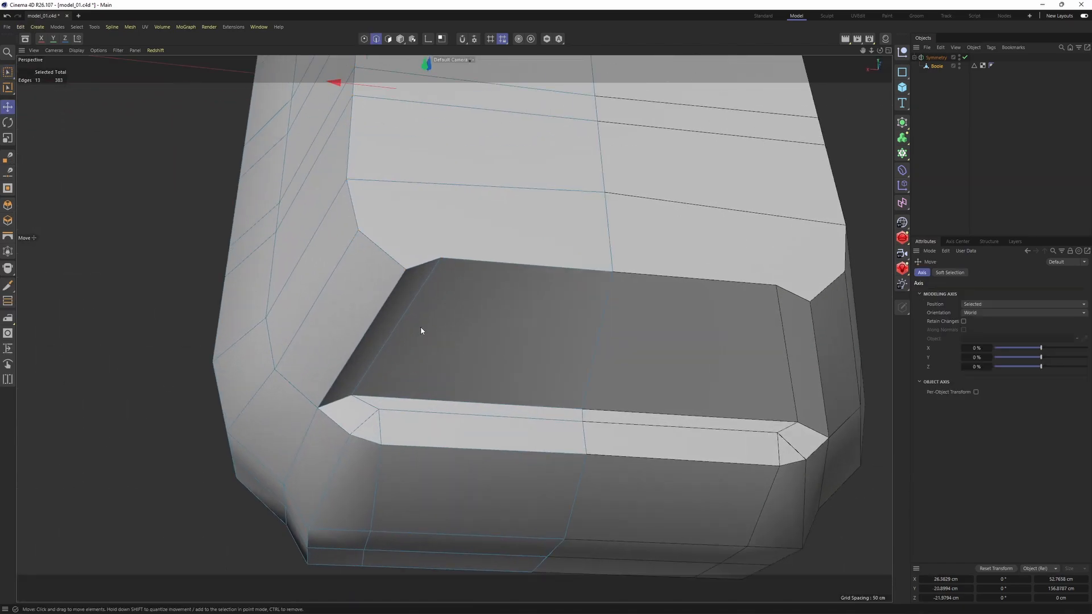
pyautogui.keyDown('alt'); pyautogui.moveTo(442, 334); pyautogui.dragTo(491, 370); pyautogui.keyUp('alt')
pyautogui.press('Return')
pyautogui.click(470, 333)
pyautogui.moveTo(483, 253); pyautogui.dragTo(484, 269)
pyautogui.keyDown('alt'); pyautogui.moveTo(484, 318); pyautogui.dragTo(293, 293); pyautogui.keyUp('alt')
pyautogui.hotkey('ctrl', 'z')
# Step: Move the upper edge of the lip below the block downward and lower the block's underside polygon about 5 cm
pyautogui.scroll(-3, 296, 293)
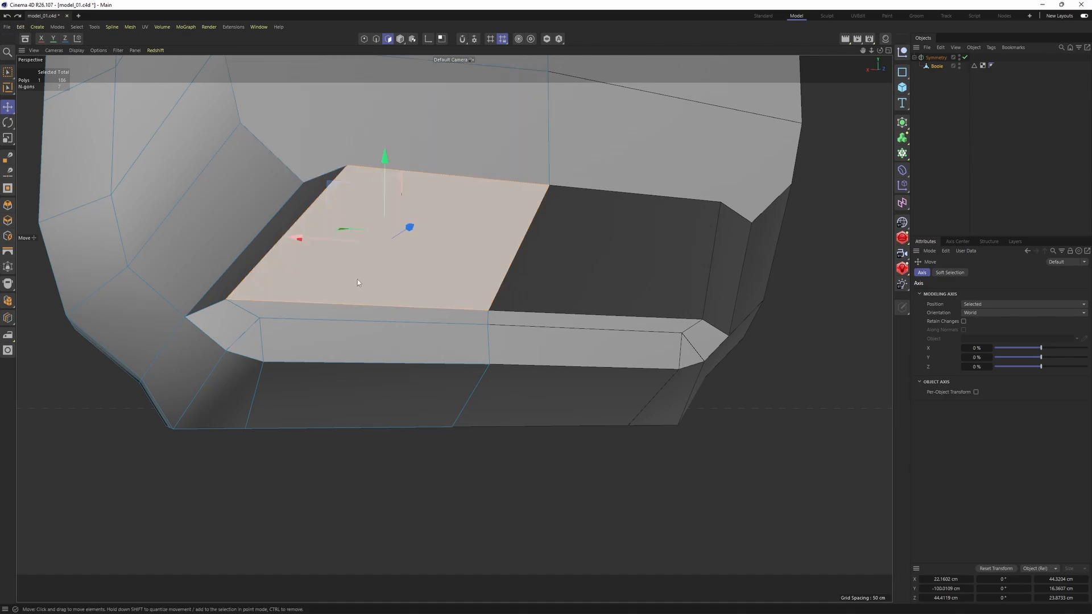
pyautogui.press('Return')
pyautogui.click(314, 321)
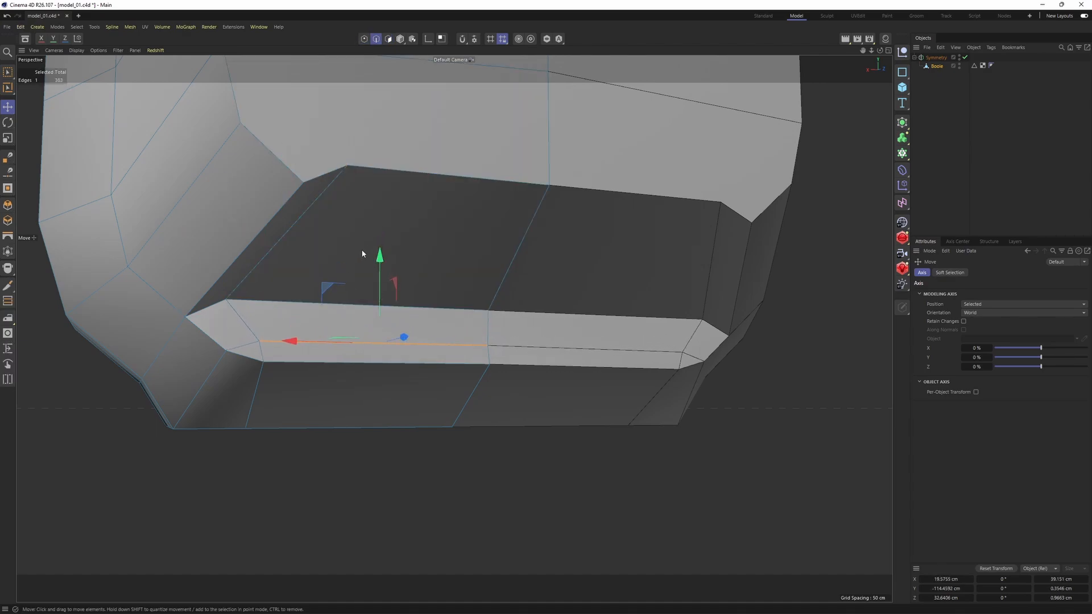
pyautogui.press('Return')
pyautogui.moveTo(380, 165); pyautogui.dragTo(385, 196)
pyautogui.keyDown('alt'); pyautogui.moveTo(385, 197); pyautogui.dragTo(377, 220); pyautogui.keyUp('alt')
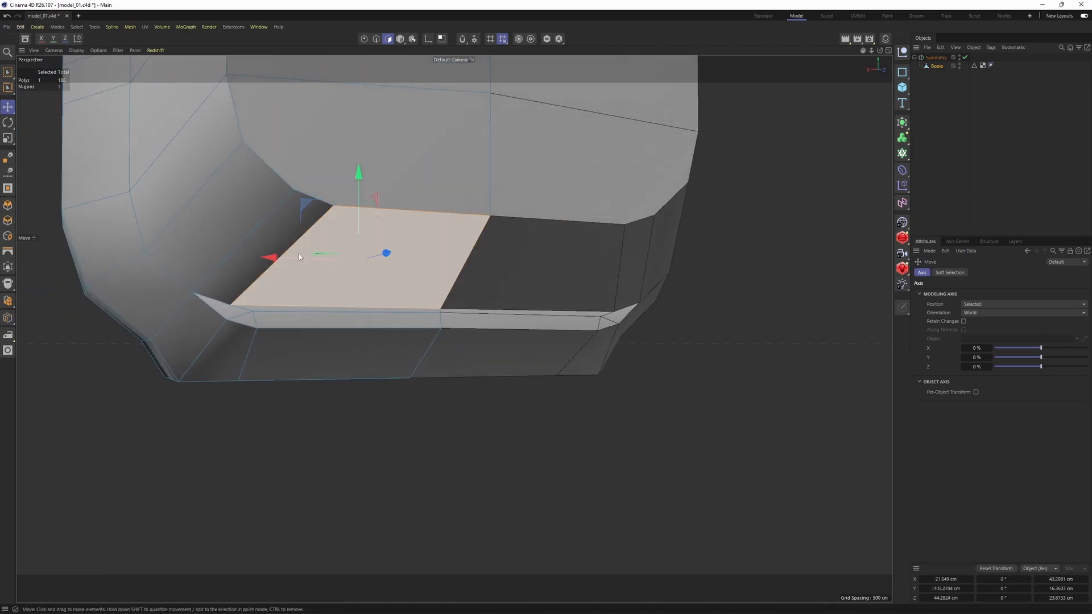
# Step: Slide the lip's inner corner point along its edge by about 8% to tidy the junction under the extruded block
pyautogui.press('Return')
pyautogui.click(287, 255)
pyautogui.keyDown('alt'); pyautogui.moveTo(310, 279); pyautogui.dragTo(326, 274); pyautogui.keyUp('alt')
pyautogui.moveTo(192, 255); pyautogui.dragTo(213, 257)
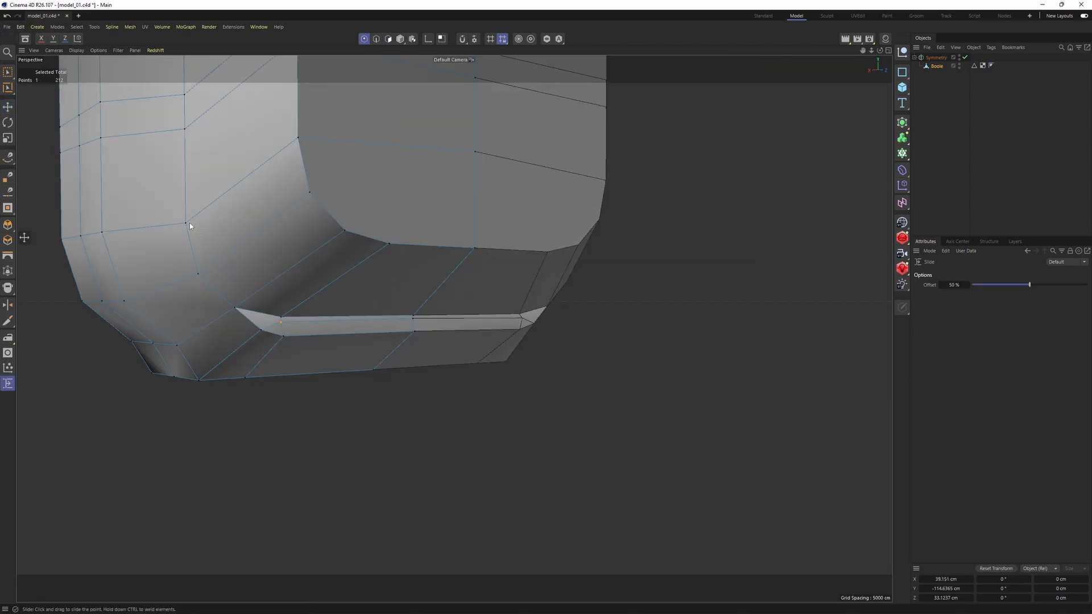
pyautogui.keyDown('alt'); pyautogui.moveTo(437, 338); pyautogui.dragTo(487, 285); pyautogui.keyUp('alt')
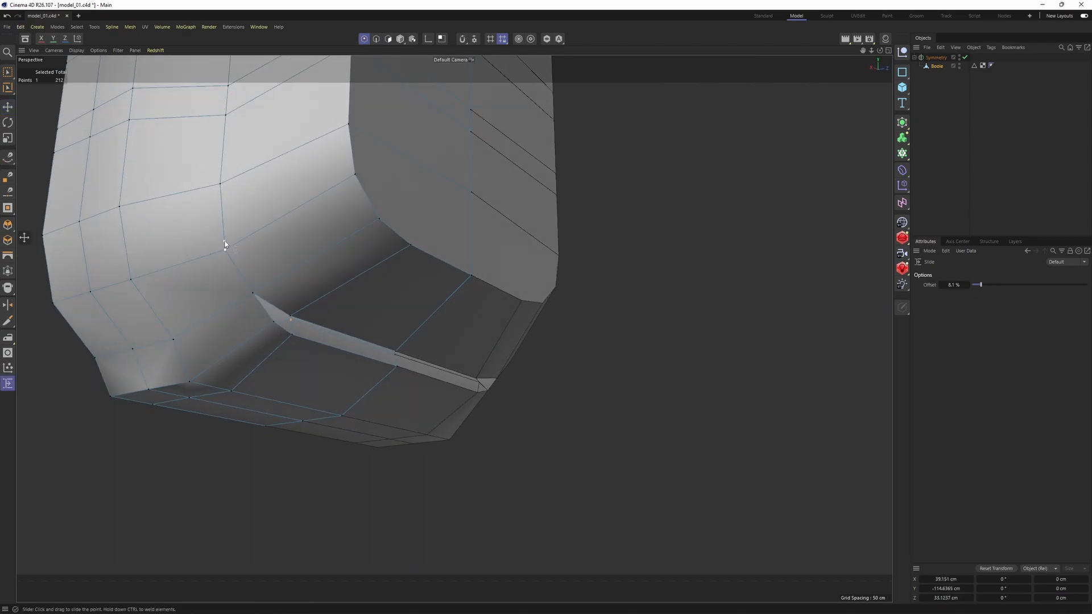
pyautogui.keyDown('alt'); pyautogui.moveTo(225, 245); pyautogui.dragTo(240, 294); pyautogui.keyUp('alt')
pyautogui.keyDown('alt'); pyautogui.moveTo(351, 222); pyautogui.dragTo(519, 234); pyautogui.keyUp('alt')
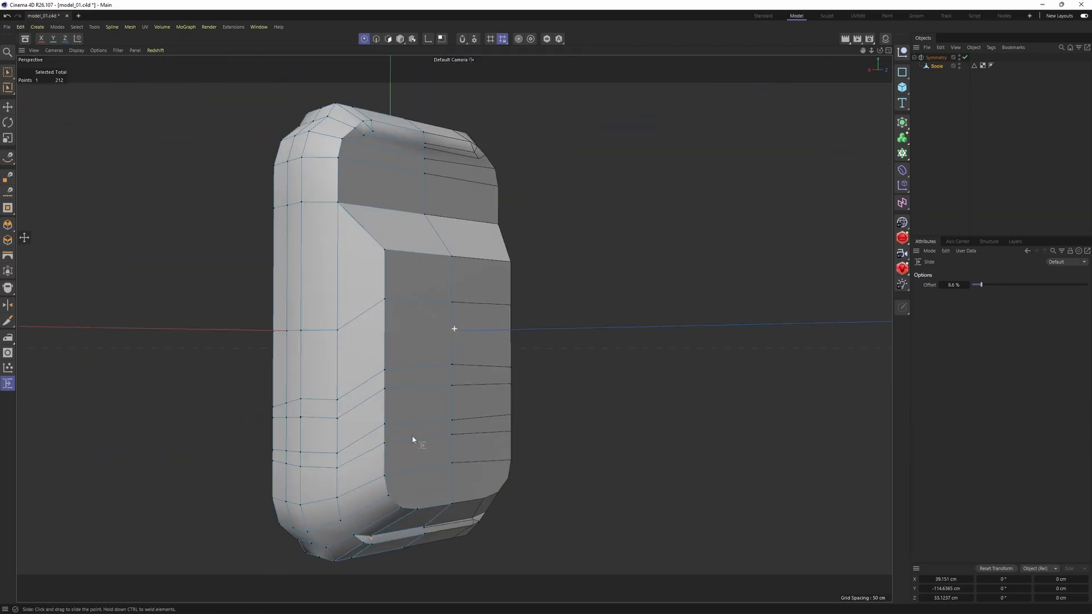
pyautogui.keyDown('alt'); pyautogui.moveTo(414, 441); pyautogui.dragTo(500, 219); pyautogui.keyUp('alt')
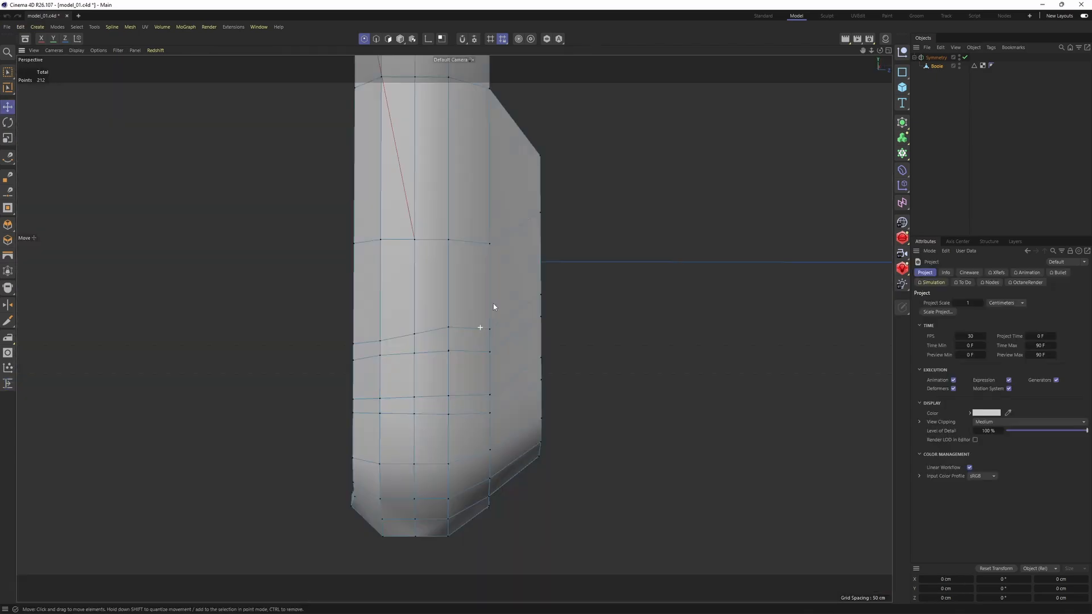
# Step: In the Right view, lower successive rows of rear points on the extruded block to level their edges with the body's side rows
pyautogui.middleClick(493, 303)
pyautogui.middleClick(332, 396)
pyautogui.keyDown('alt'); pyautogui.moveTo(332, 396); pyautogui.dragTo(375, 341, button='middle'); pyautogui.keyUp('alt')
pyautogui.scroll(2, 272, 306)
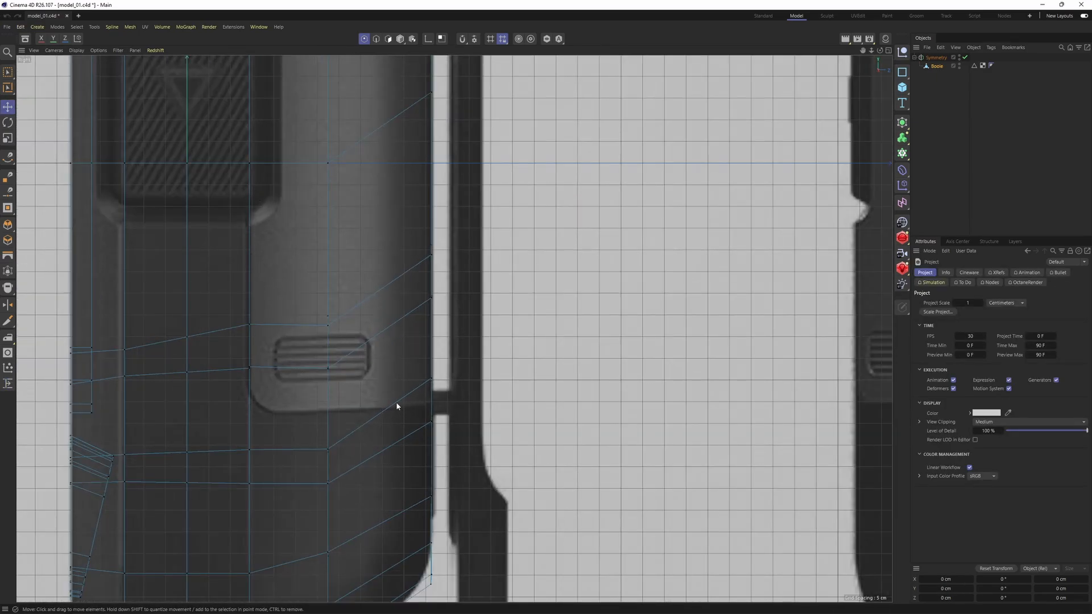
pyautogui.keyDown('alt'); pyautogui.moveTo(397, 406); pyautogui.dragTo(407, 413, button='middle'); pyautogui.keyUp('alt')
pyautogui.press('9')
pyautogui.press('0')
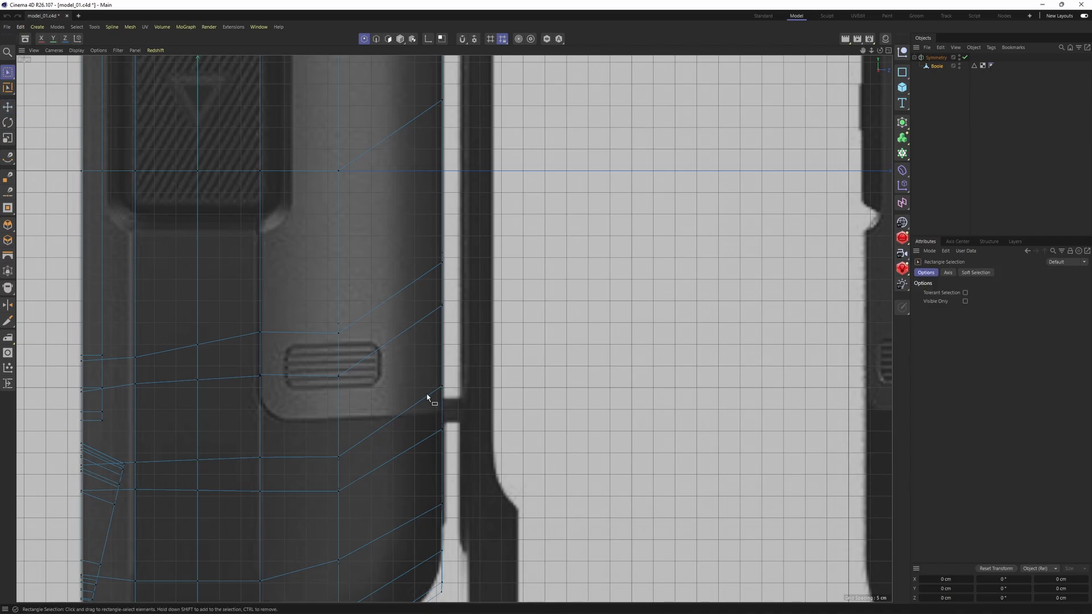
pyautogui.moveTo(472, 448); pyautogui.dragTo(443, 392)
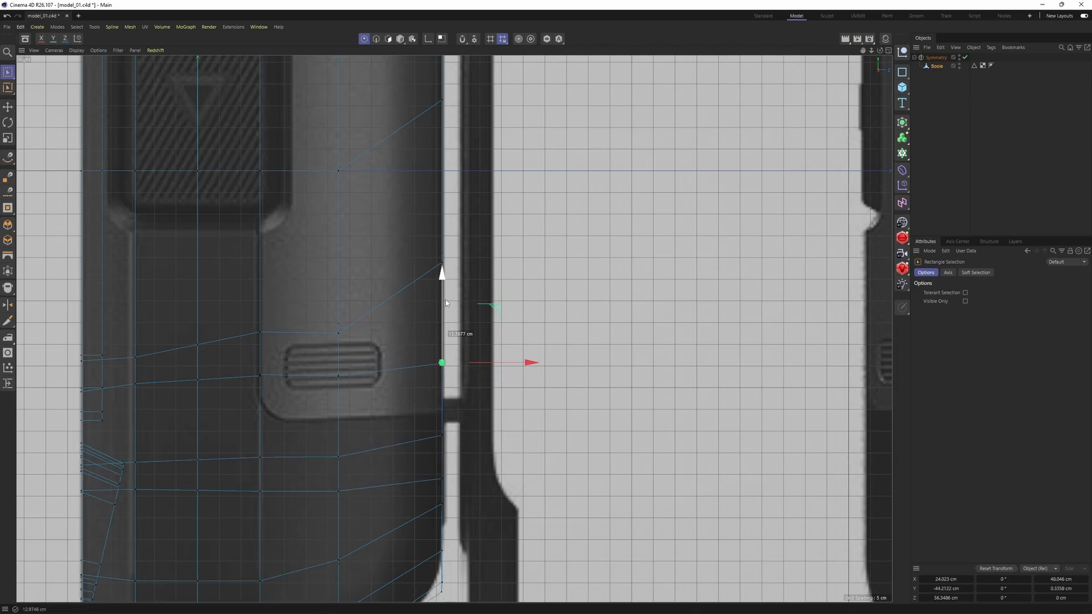
pyautogui.moveTo(471, 281); pyautogui.dragTo(483, 299)
pyautogui.moveTo(445, 197); pyautogui.dragTo(445, 207)
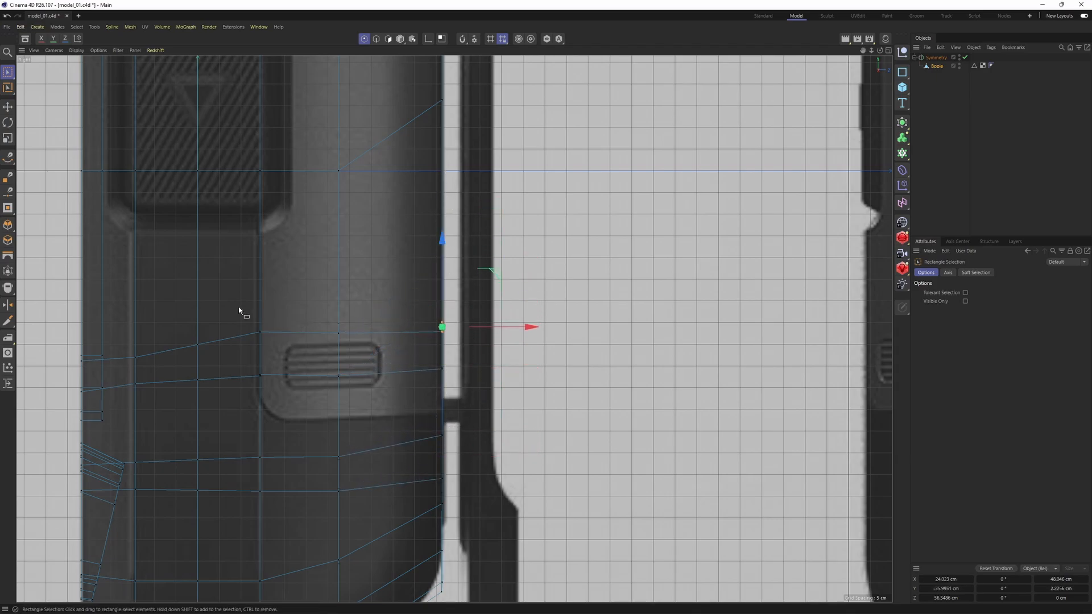
# Step: Lower the two edge rows beside the reference vent and flatten the lower row along Y at the panel seam
pyautogui.moveTo(233, 306); pyautogui.dragTo(510, 401)
pyautogui.moveTo(352, 265); pyautogui.dragTo(351, 297)
pyautogui.moveTo(245, 395); pyautogui.dragTo(451, 418)
pyautogui.press('t')
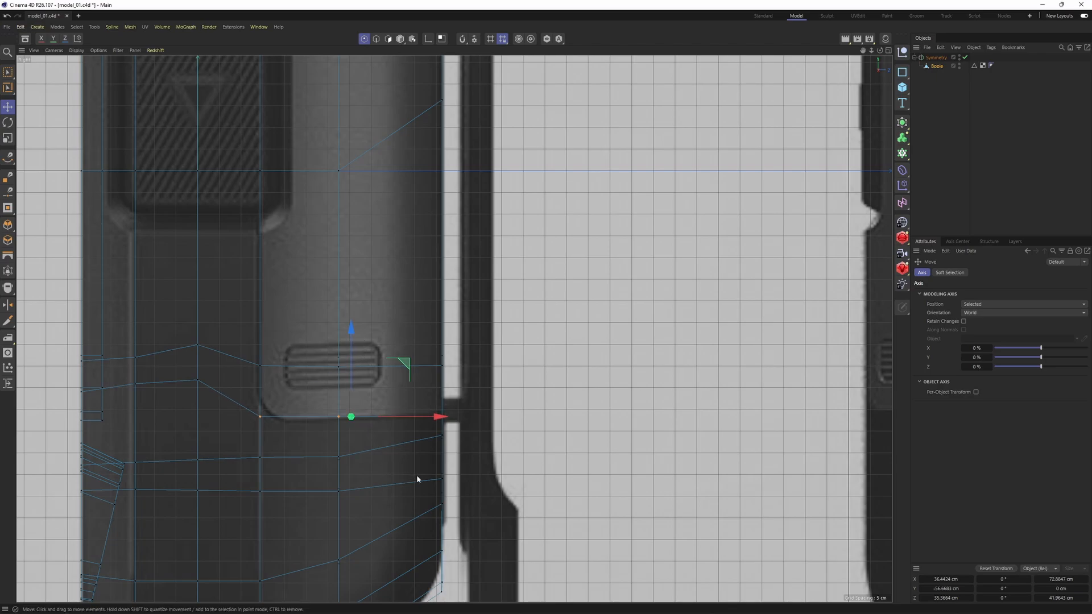
# Step: Select the pair of rear points just below the panel seam and move them slightly up along Y
pyautogui.scroll(3, 438, 439)
pyautogui.press('0')
pyautogui.moveTo(446, 393); pyautogui.dragTo(446, 394)
pyautogui.middleClick(445, 394)
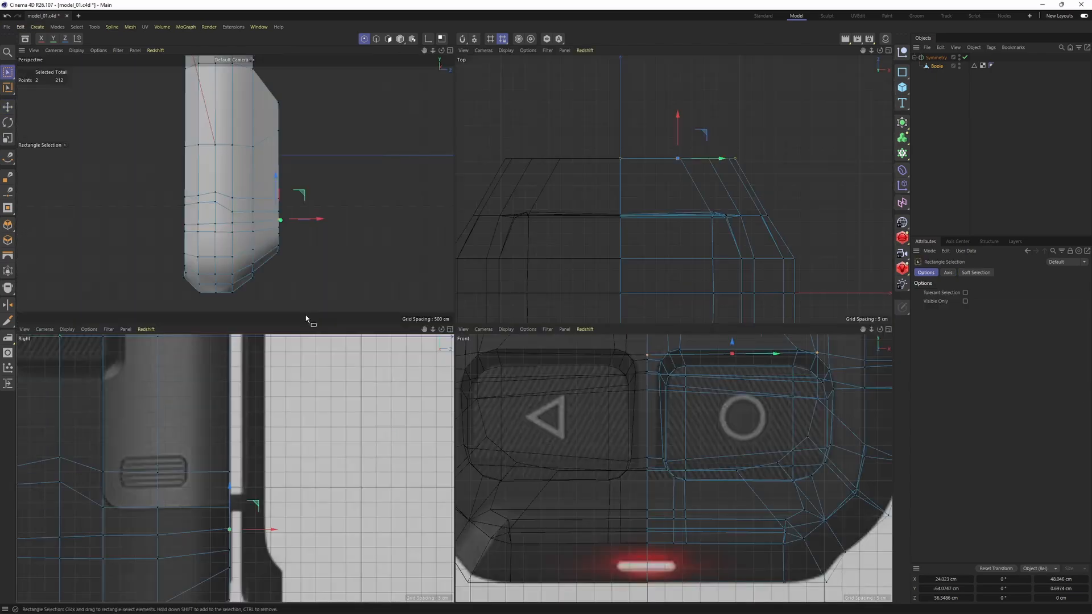
pyautogui.middleClick(307, 319)
pyautogui.keyDown('alt'); pyautogui.moveTo(538, 390); pyautogui.dragTo(391, 343); pyautogui.keyUp('alt')
pyautogui.keyDown('alt'); pyautogui.moveTo(391, 343); pyautogui.dragTo(469, 358, button='right'); pyautogui.keyUp('alt')
pyautogui.keyDown('alt'); pyautogui.moveTo(470, 357); pyautogui.dragTo(543, 304); pyautogui.keyUp('alt')
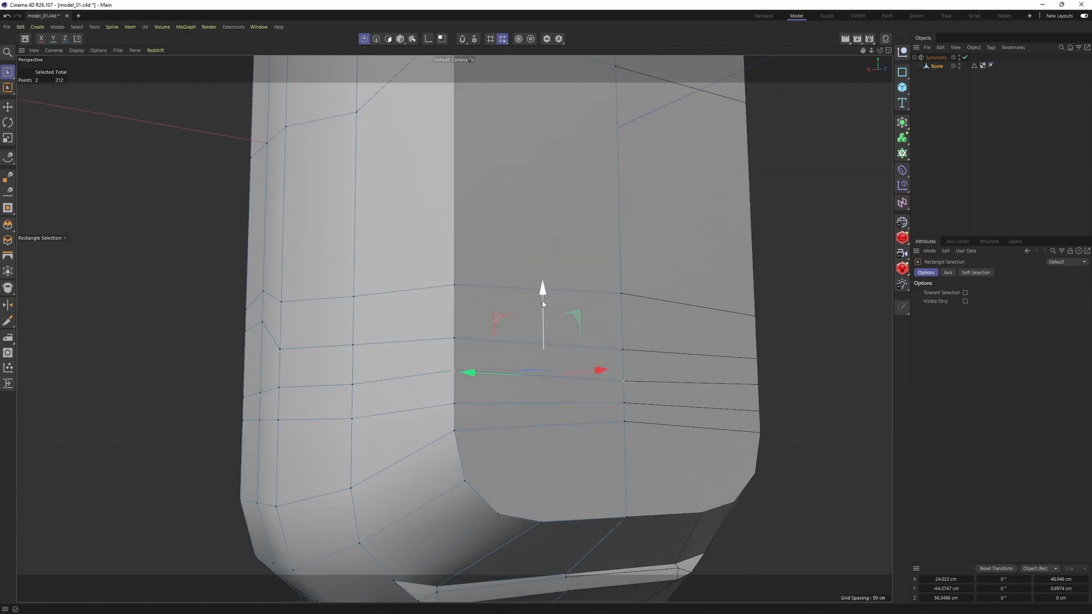
# Step: Move the next horizontal edge down the block's rear face up about 3 cm
pyautogui.press('Return')
pyautogui.press('e')
pyautogui.click(484, 401)
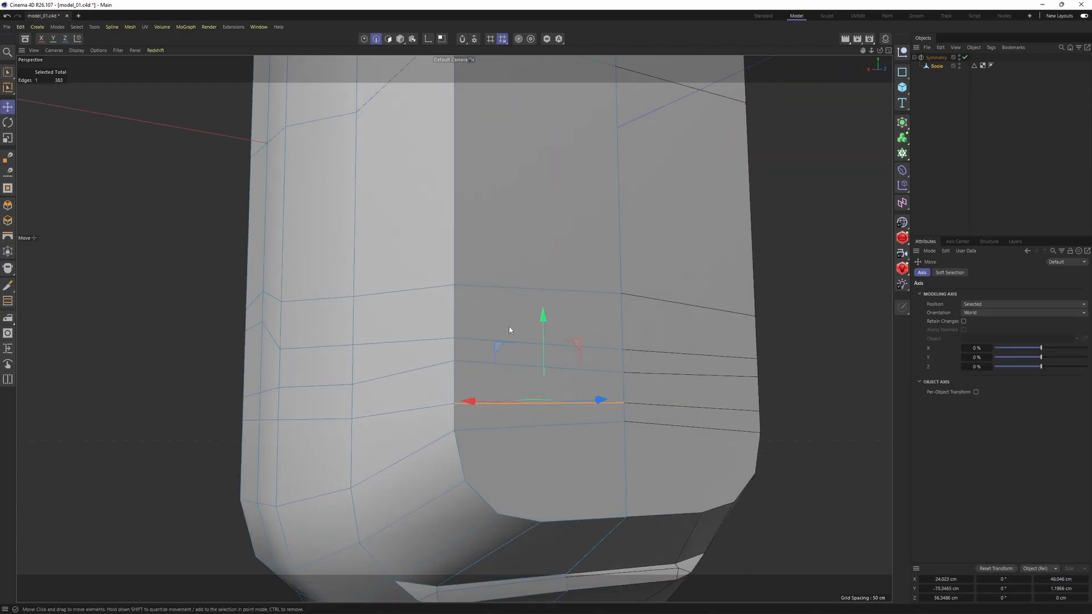
pyautogui.moveTo(542, 325); pyautogui.dragTo(543, 310)
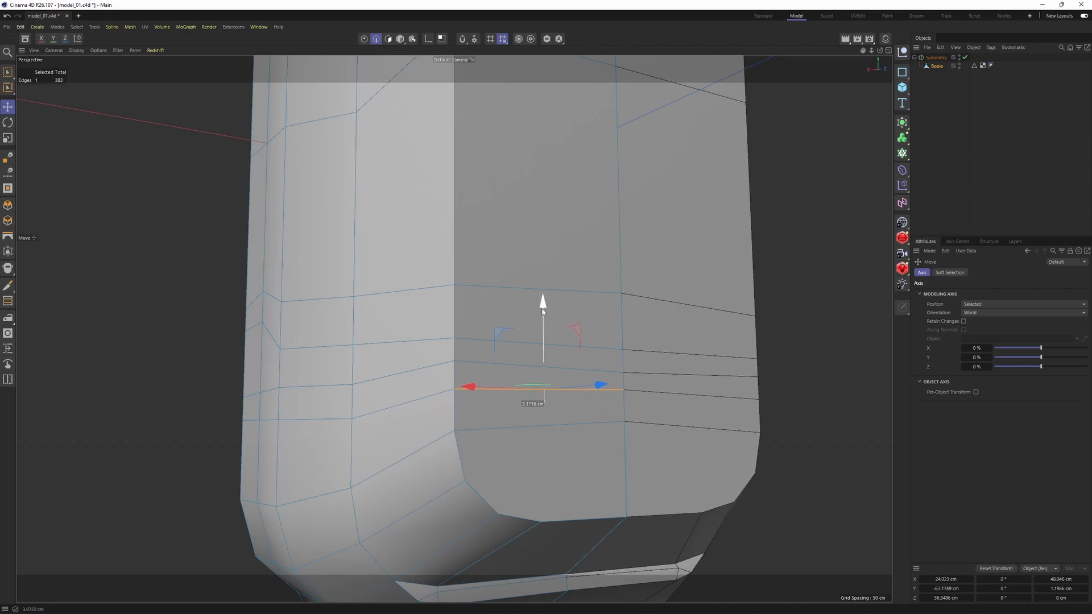
# Step: Try to move a point on the side edge near the rear face's lower corner
pyautogui.click(458, 415)
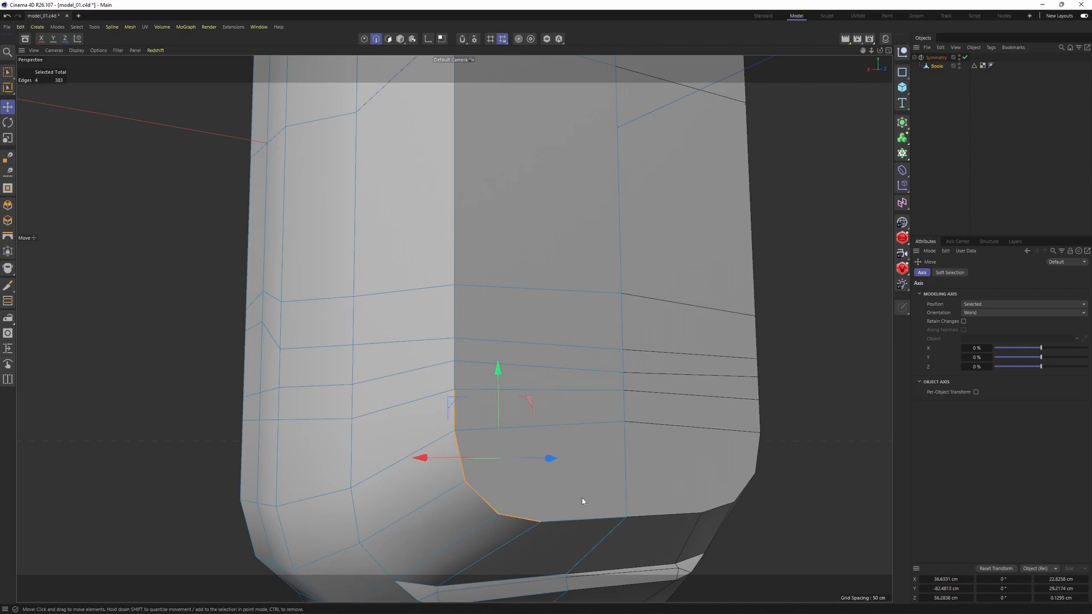
pyautogui.keyDown('alt'); pyautogui.moveTo(582, 498); pyautogui.dragTo(521, 418, button='middle'); pyautogui.keyUp('alt')
pyautogui.keyDown('alt'); pyautogui.moveTo(521, 417); pyautogui.dragTo(477, 414); pyautogui.keyUp('alt')
pyautogui.scroll(2, 475, 414)
pyautogui.moveTo(456, 456)
pyautogui.keyDown('alt'); pyautogui.mouseDown()
pyautogui.moveTo(446, 440)
pyautogui.moveTo(460, 437)
pyautogui.mouseUp(); pyautogui.keyUp('alt')
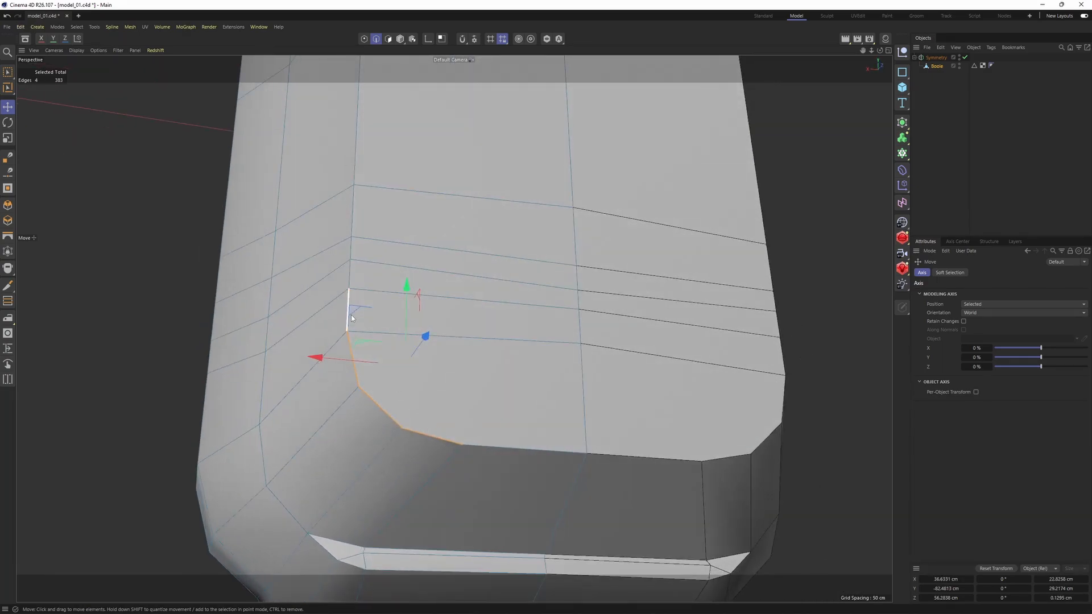
pyautogui.keyDown('alt'); pyautogui.moveTo(351, 315); pyautogui.dragTo(363, 292); pyautogui.keyUp('alt')
pyautogui.scroll(2, 349, 298)
pyautogui.press('Return')
pyautogui.moveTo(354, 222); pyautogui.dragTo(346, 258)
pyautogui.hotkey('ctrl', 'z')
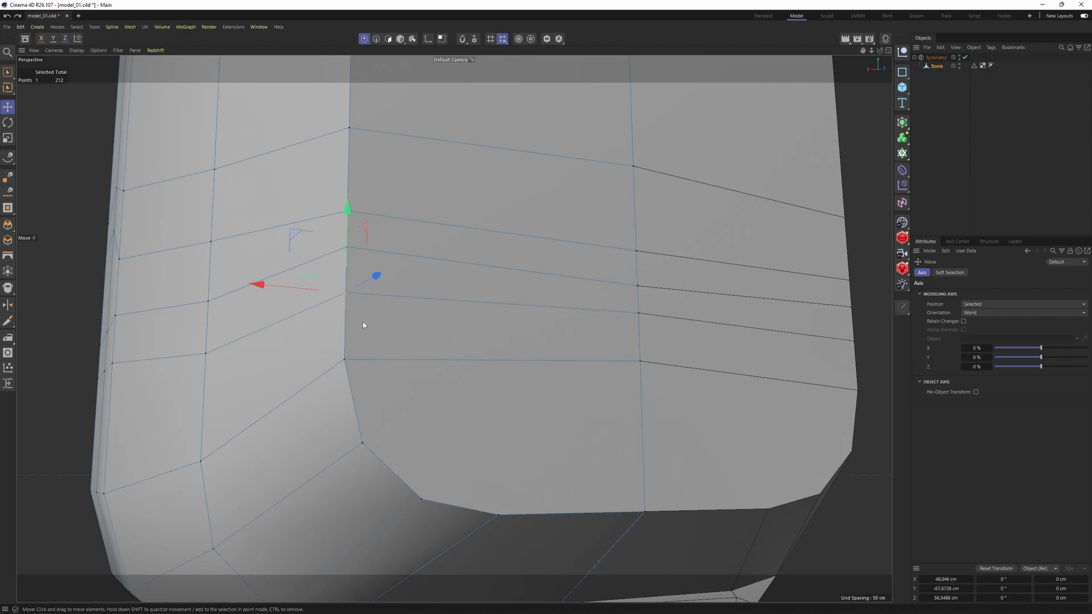
# Step: Select the edges running around the rear face's lower side corner and inspect the surrounding topology
pyautogui.press('Return')
pyautogui.click(345, 327)
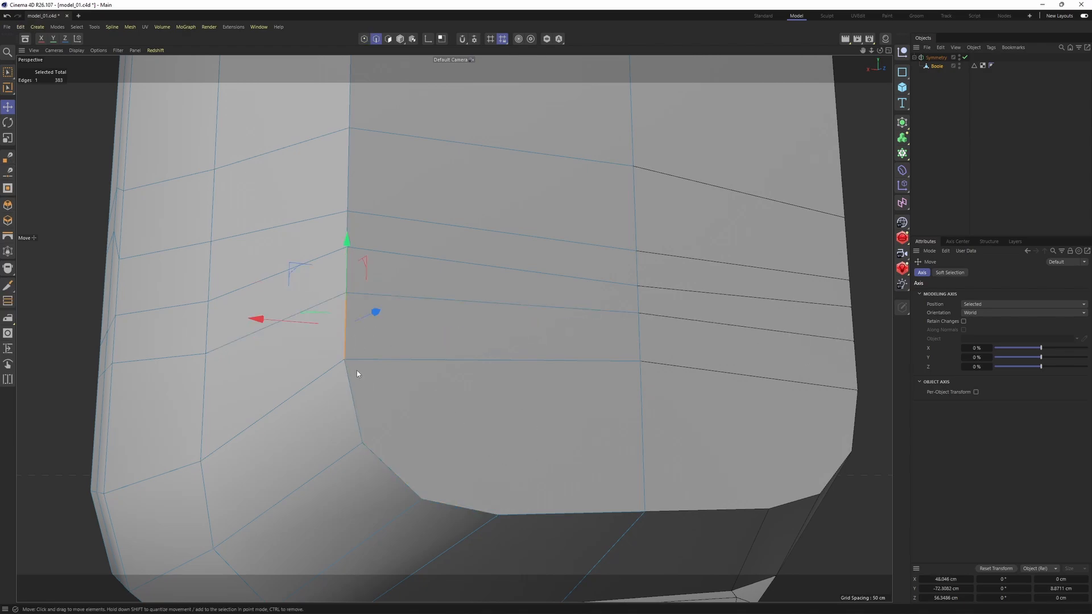
pyautogui.keyDown('shift'); pyautogui.click(462, 525); pyautogui.keyUp('shift')
pyautogui.scroll(-4, 486, 431)
pyautogui.keyDown('alt'); pyautogui.moveTo(532, 363); pyautogui.dragTo(594, 381); pyautogui.keyUp('alt')
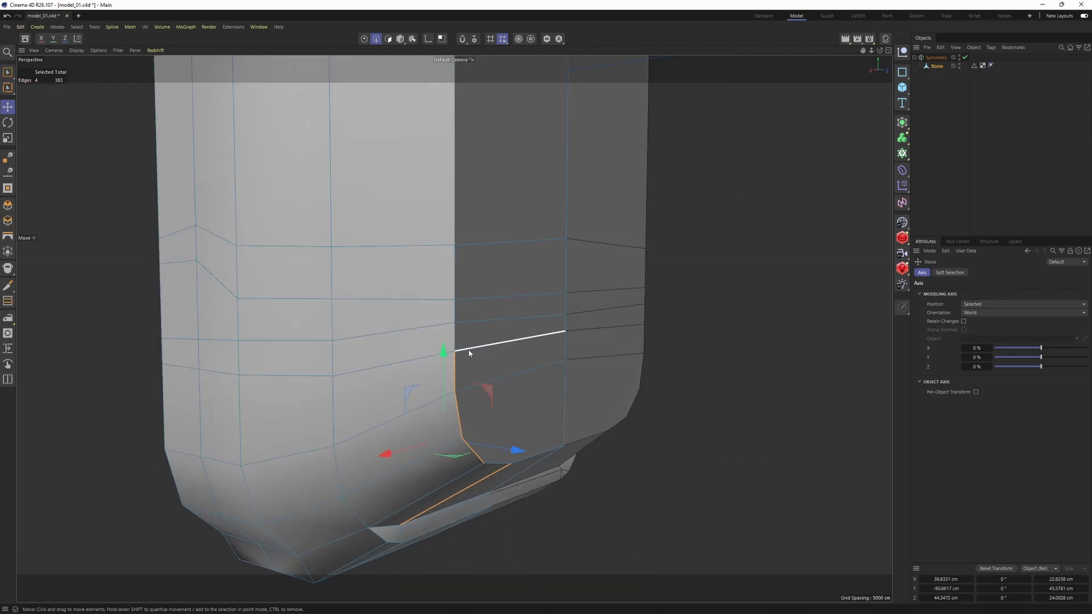
pyautogui.press('Return')
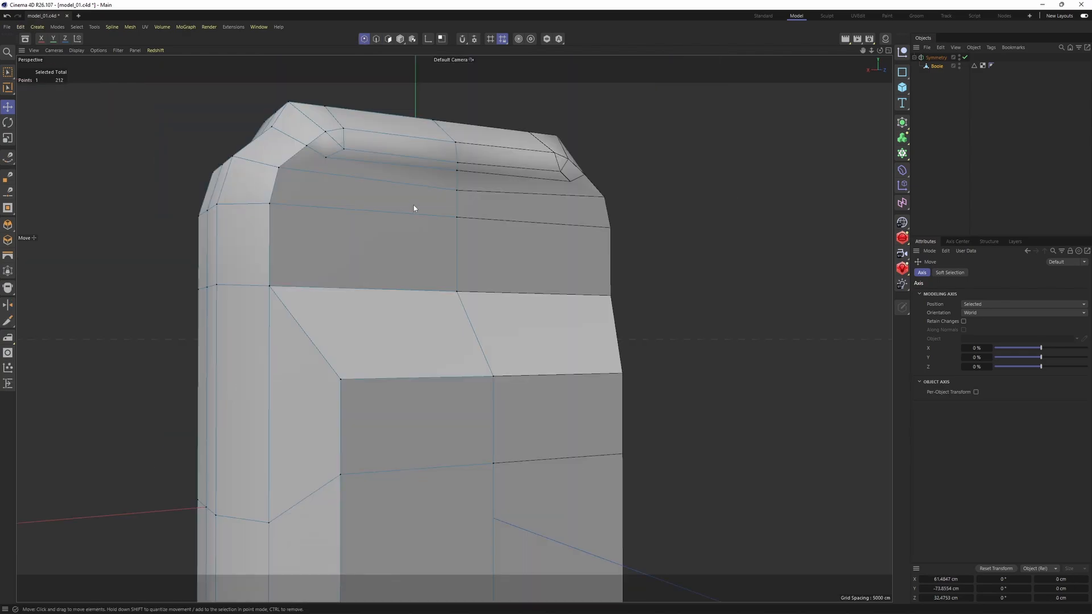
# Step: With the Polygon Pen, cut a lengthwise edge line from the upper lip over the slope and down the block's rear face toward its lower corner
pyautogui.rightClick(414, 205)
pyautogui.click(442, 221)
pyautogui.scroll(2, 442, 220)
pyautogui.keyDown('alt'); pyautogui.moveTo(441, 219); pyautogui.dragTo(392, 204); pyautogui.keyUp('alt')
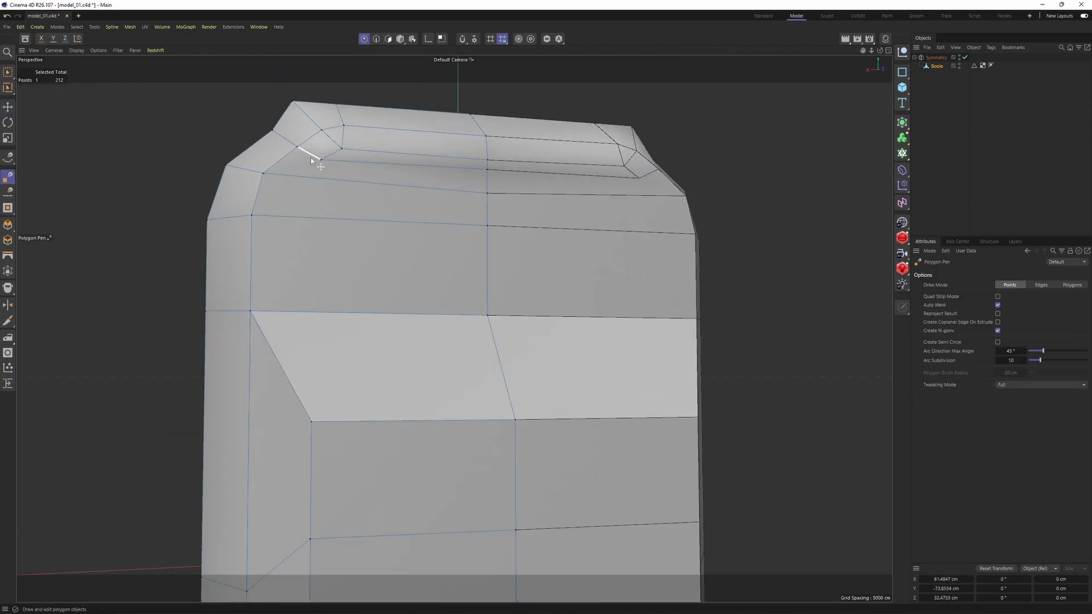
pyautogui.click(292, 174)
pyautogui.click(282, 216)
pyautogui.click(292, 311)
pyautogui.click(336, 421)
pyautogui.keyDown('alt'); pyautogui.moveTo(337, 421); pyautogui.dragTo(260, 408); pyautogui.keyUp('alt')
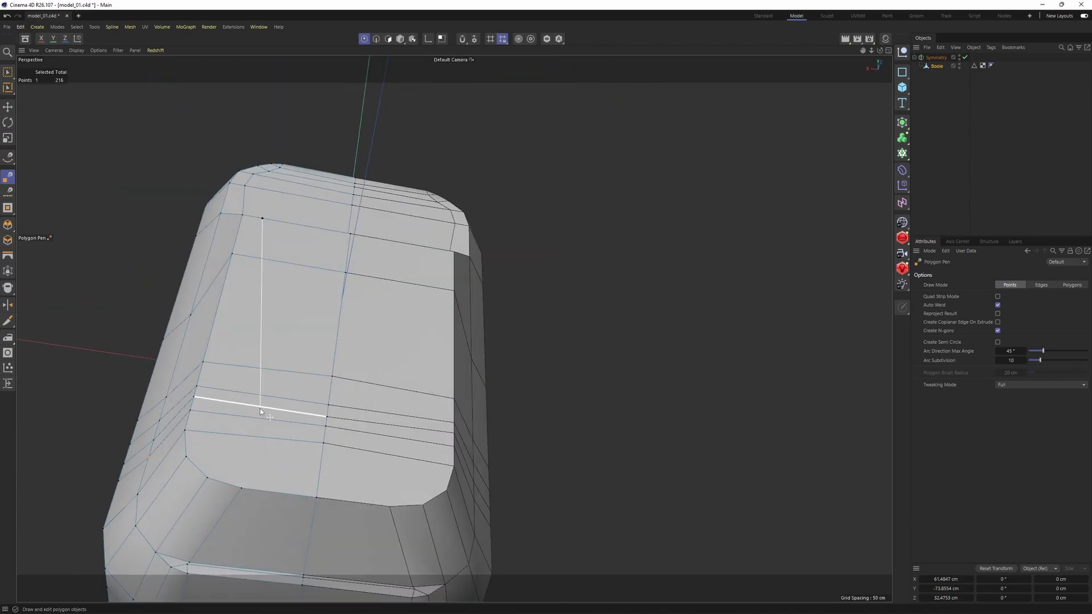
pyautogui.click(217, 433)
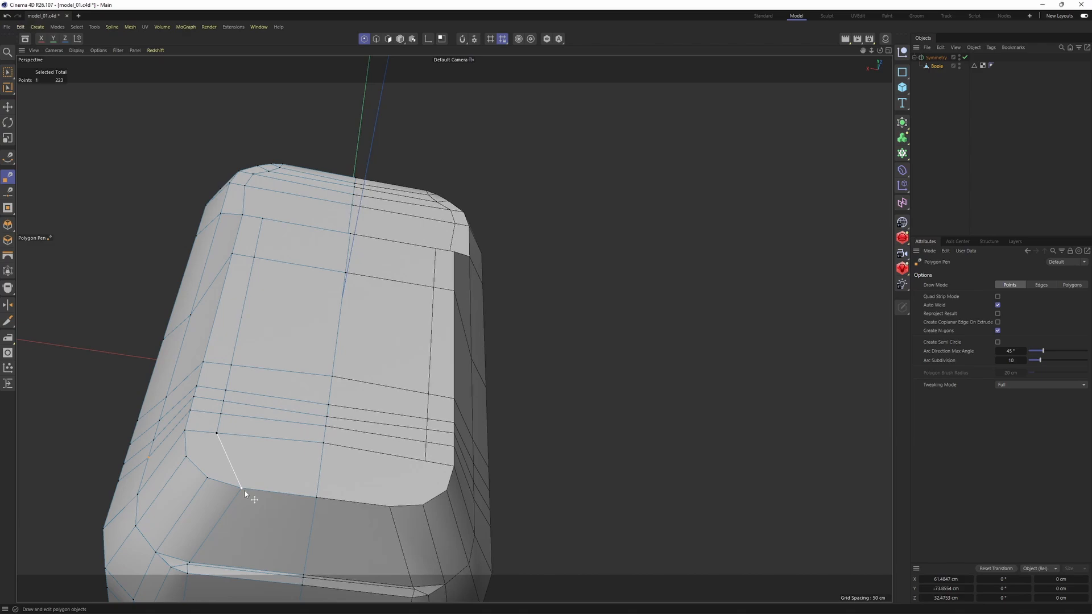
# Step: Connect the points at the back panel's lower corner with a Polygon Pen edge and select the panel's polygons for checking
pyautogui.moveTo(245, 490)
pyautogui.keyDown('alt'); pyautogui.mouseDown()
pyautogui.moveTo(243, 462)
pyautogui.moveTo(233, 483)
pyautogui.mouseUp(); pyautogui.keyUp('alt')
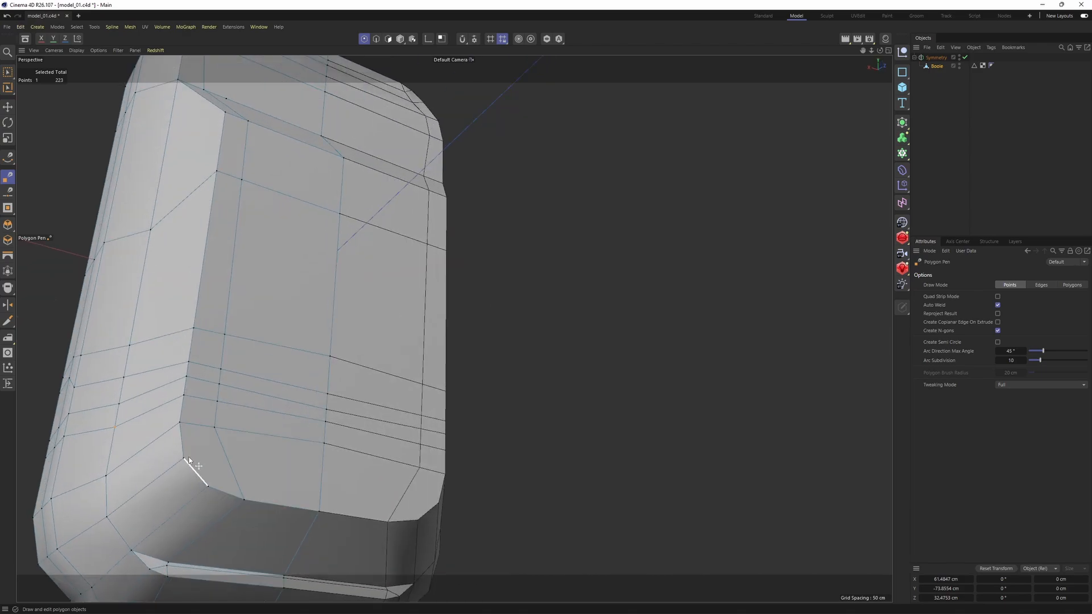
pyautogui.click(320, 488)
pyautogui.moveTo(319, 488)
pyautogui.keyDown('alt'); pyautogui.mouseDown()
pyautogui.moveTo(296, 398)
pyautogui.moveTo(271, 405)
pyautogui.moveTo(284, 228)
pyautogui.moveTo(261, 368)
pyautogui.mouseUp(); pyautogui.keyUp('alt')
pyautogui.press('Return')
pyautogui.press('Return')
pyautogui.press('e')
pyautogui.keyDown('alt'); pyautogui.moveTo(267, 319); pyautogui.dragTo(271, 435, button='middle'); pyautogui.keyUp('alt')
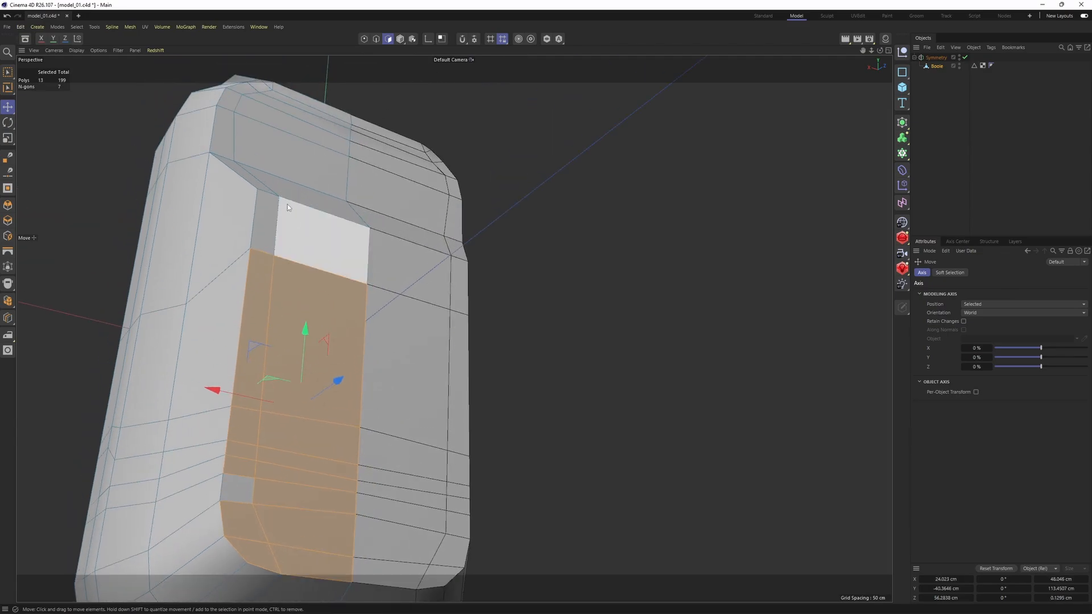
pyautogui.moveTo(288, 204)
pyautogui.keyDown('shift'); pyautogui.mouseDown()
pyautogui.moveTo(273, 189)
pyautogui.moveTo(453, 326)
pyautogui.moveTo(312, 421)
pyautogui.moveTo(284, 449)
pyautogui.moveTo(278, 489)
pyautogui.mouseUp(); pyautogui.keyUp('shift')
pyautogui.press('Return')
pyautogui.press('Return')
pyautogui.click(278, 490)
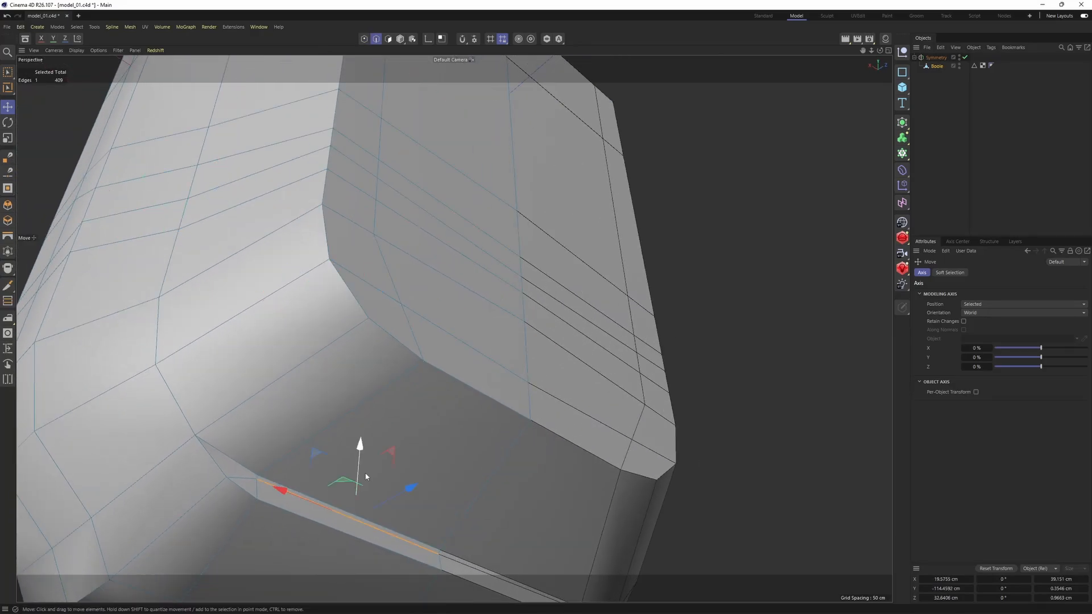
# Step: Place the Symmetry object inside a new Subdivision Surface
pyautogui.keyDown('alt'); pyautogui.moveTo(367, 476); pyautogui.dragTo(383, 489); pyautogui.keyUp('alt')
pyautogui.scroll(-5, 421, 417)
pyautogui.keyDown('alt'); pyautogui.moveTo(421, 417); pyautogui.dragTo(456, 321); pyautogui.keyUp('alt')
pyautogui.keyDown('alt'); pyautogui.moveTo(427, 272); pyautogui.dragTo(561, 258); pyautogui.keyUp('alt')
pyautogui.scroll(2, 561, 258)
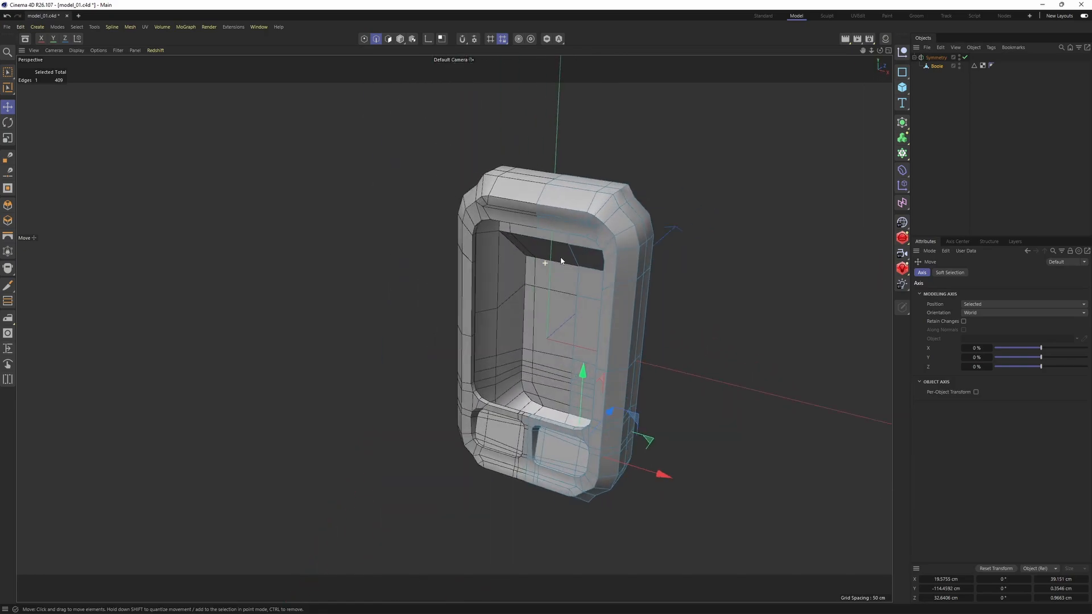
pyautogui.click(935, 59)
pyautogui.click(902, 123)
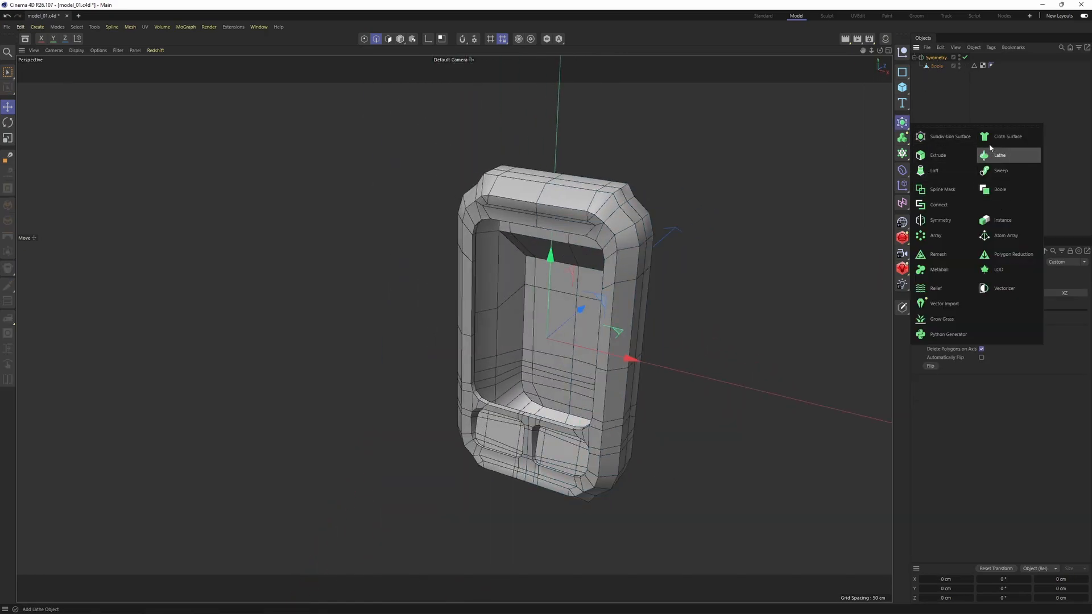
pyautogui.keyDown('alt'); pyautogui.click(950, 144); pyautogui.keyUp('alt')
# Step: Examine the subdivided mesh on the back slope, comparing the smoothed surface with the edges of the underlying Boole object
pyautogui.scroll(6, 609, 251)
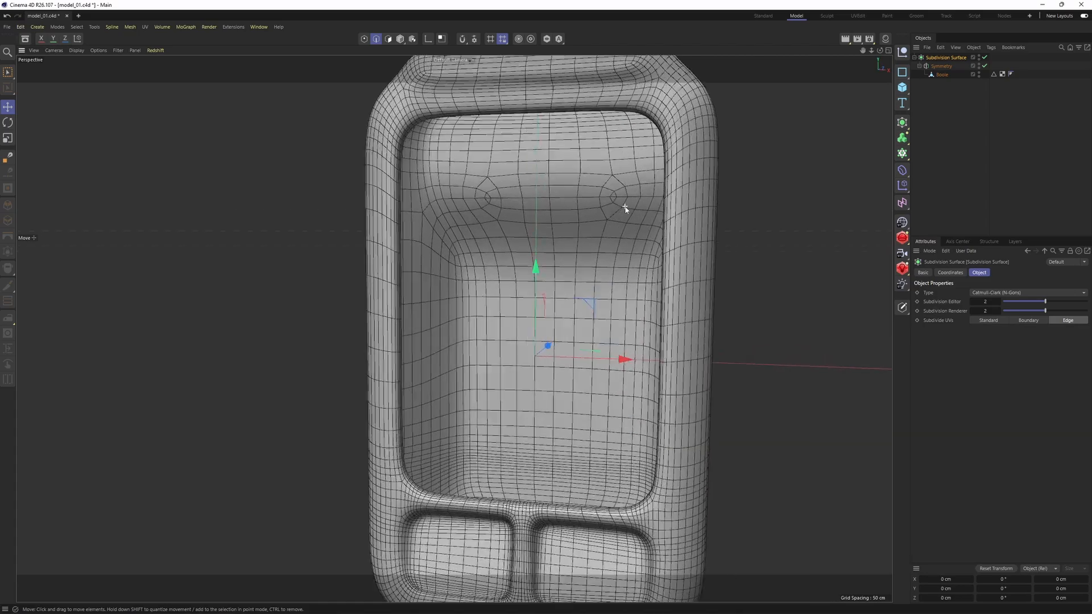
pyautogui.keyDown('alt'); pyautogui.moveTo(624, 207); pyautogui.dragTo(562, 309); pyautogui.keyUp('alt')
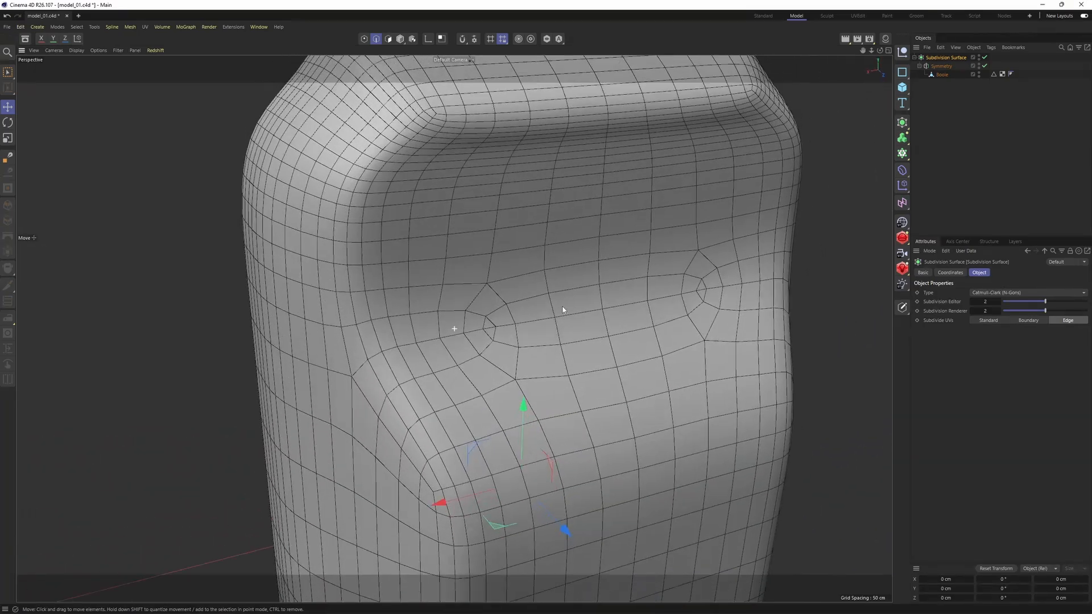
pyautogui.click(940, 75)
pyautogui.click(956, 151)
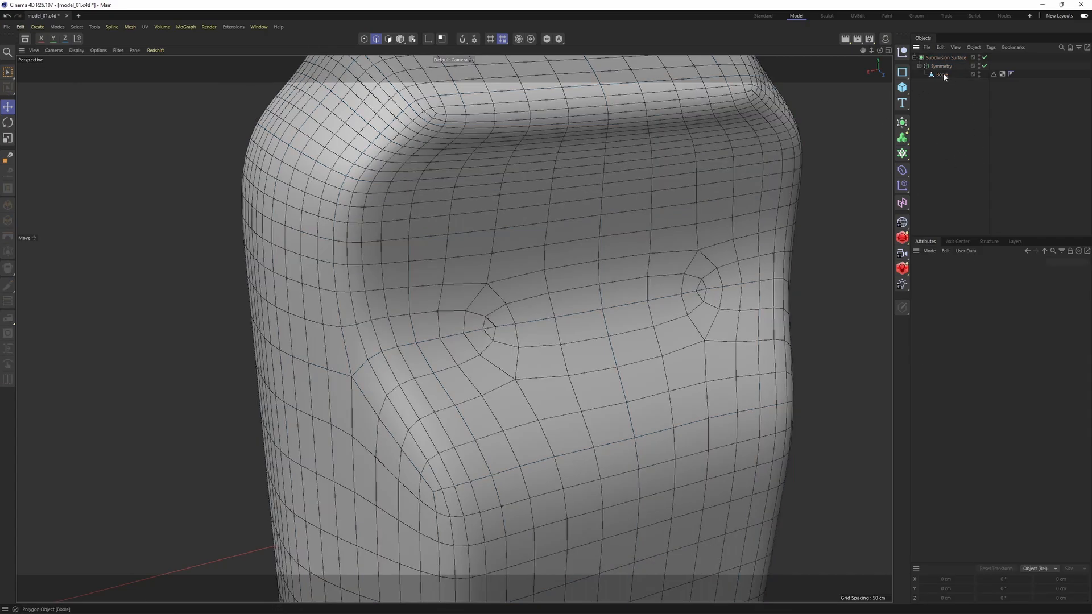
pyautogui.click(942, 75)
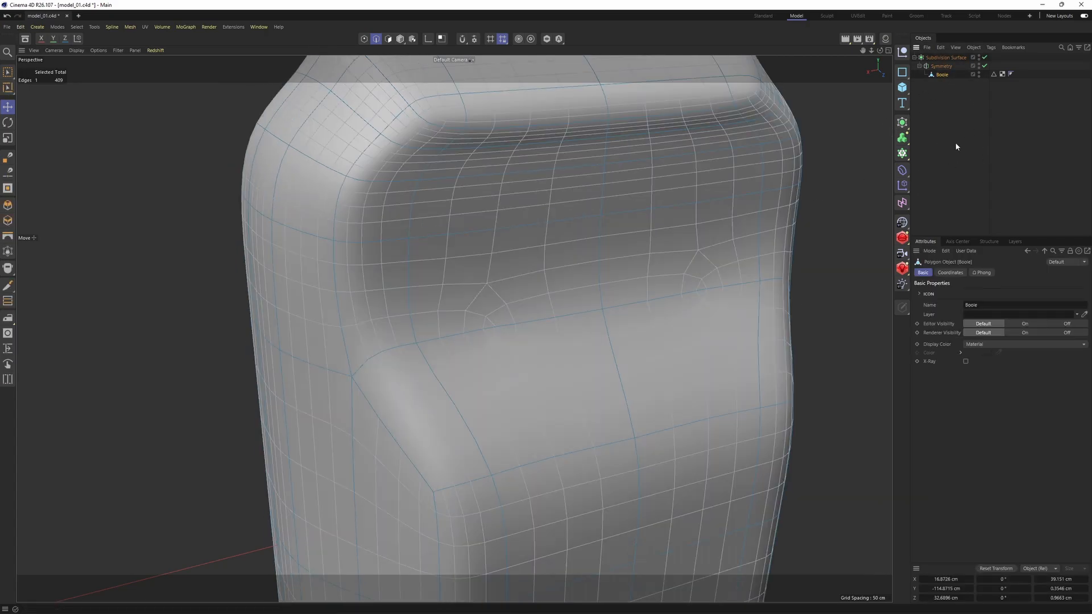
pyautogui.keyDown('alt'); pyautogui.moveTo(523, 334); pyautogui.dragTo(445, 361); pyautogui.keyUp('alt')
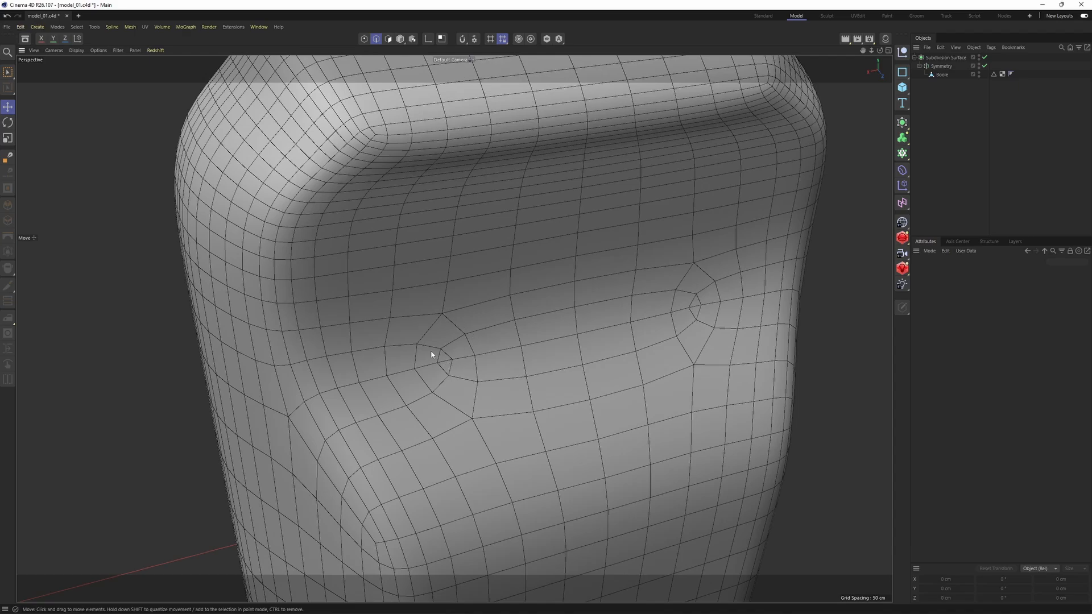
pyautogui.click(939, 76)
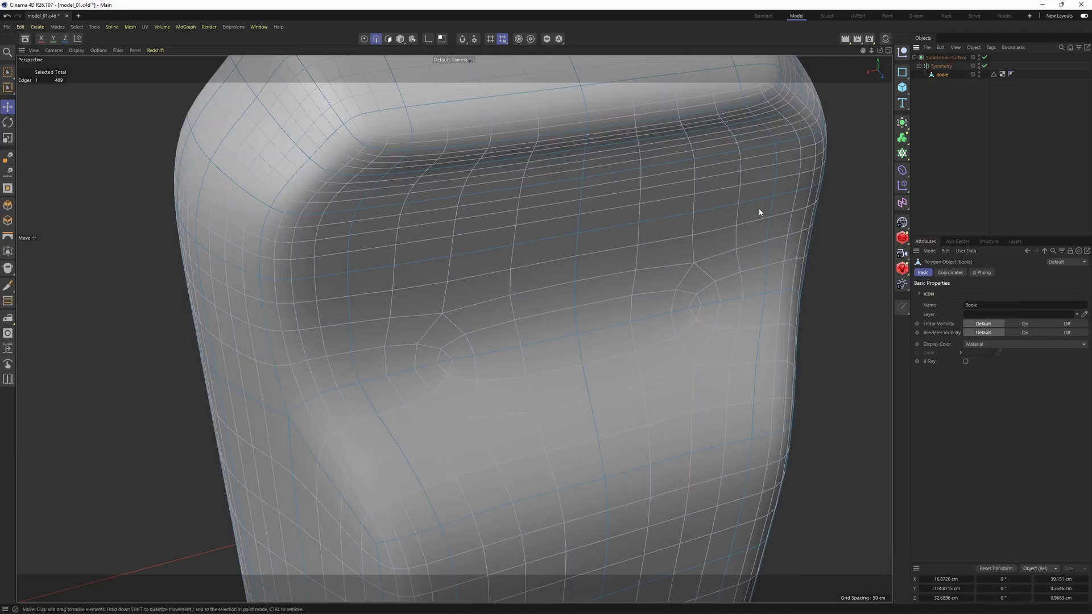
# Step: Switch off smoothing, delete the stray point on the back slope's upper edge and switch smoothing on again
pyautogui.press('q')
pyautogui.press('Return')
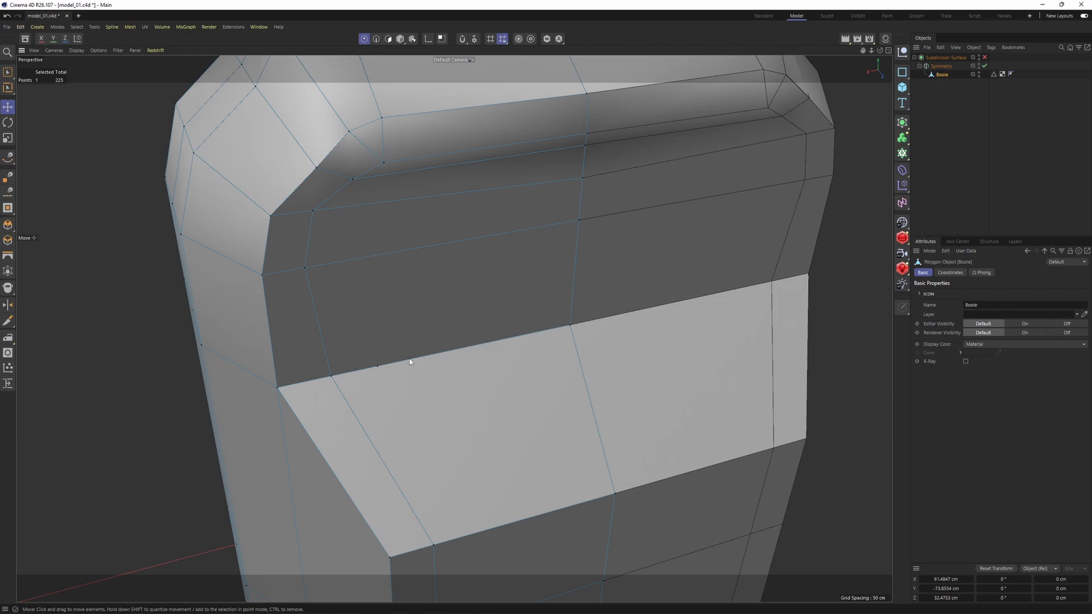
pyautogui.keyDown('alt'); pyautogui.moveTo(522, 286); pyautogui.dragTo(406, 417); pyautogui.keyUp('alt')
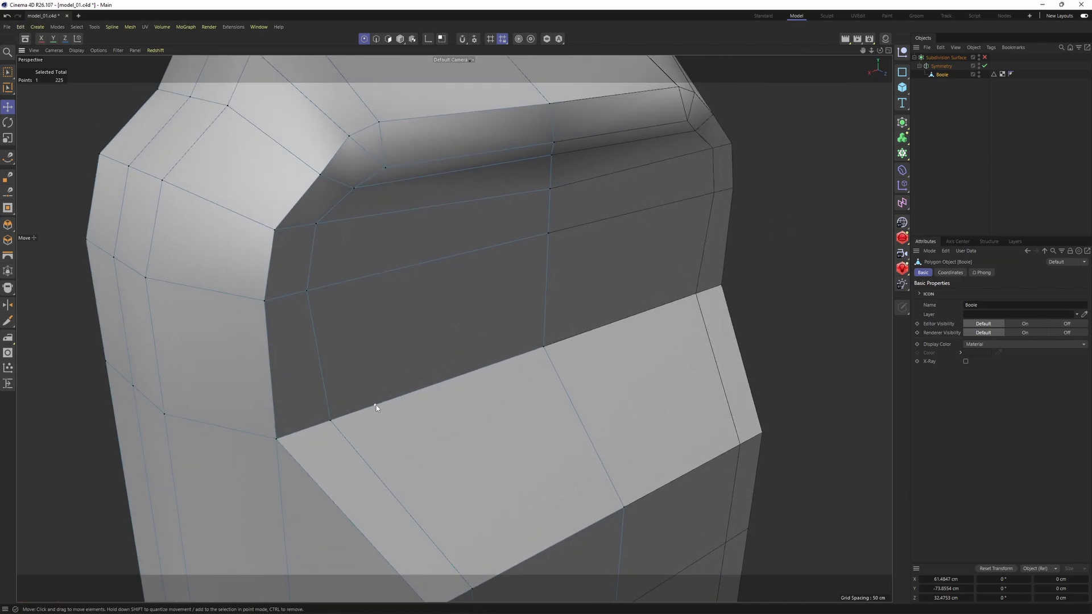
pyautogui.press('Delete')
pyautogui.scroll(-2, 461, 437)
pyautogui.keyDown('alt'); pyautogui.moveTo(498, 418); pyautogui.dragTo(483, 263, button='middle'); pyautogui.keyUp('alt')
pyautogui.scroll(-3, 483, 264)
pyautogui.press('q')
pyautogui.click(964, 187)
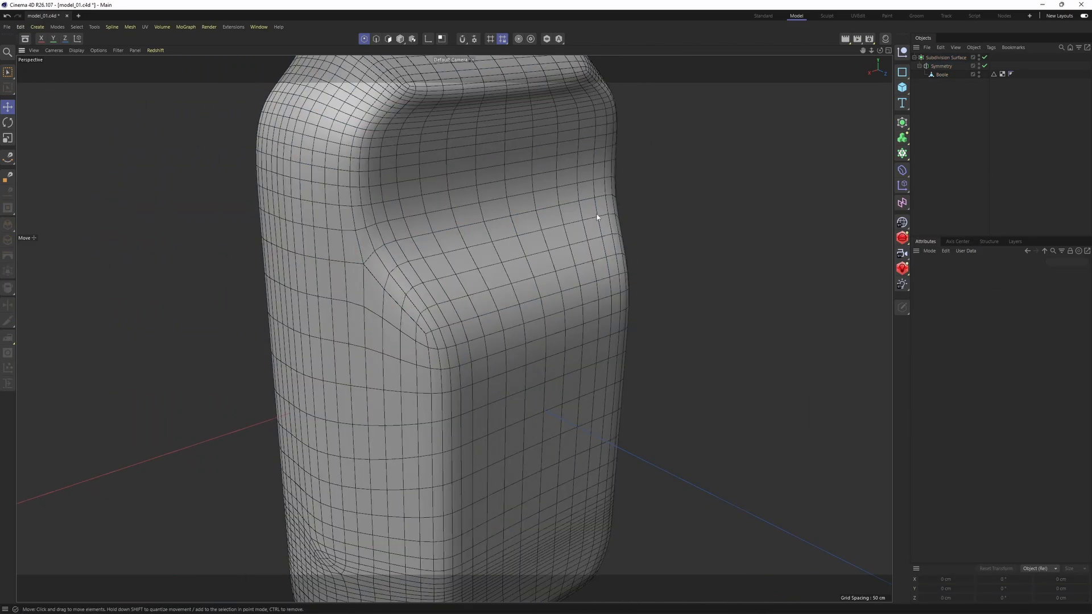
# Step: With smoothing off, select the two overlapping points on the body's outer side and weld them into one
pyautogui.keyDown('alt'); pyautogui.moveTo(597, 217); pyautogui.dragTo(409, 313); pyautogui.keyUp('alt')
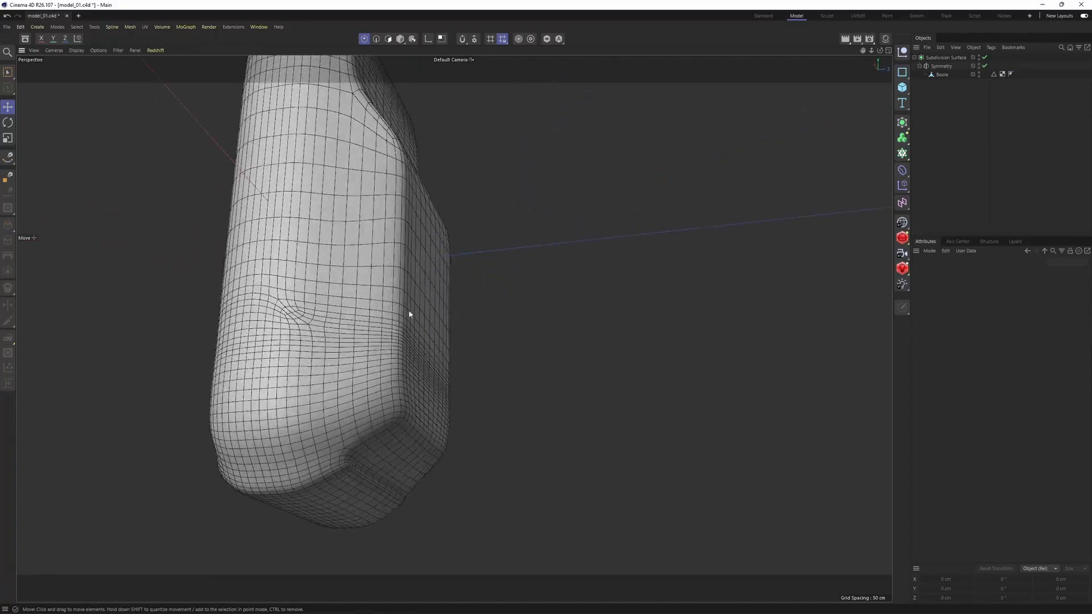
pyautogui.scroll(4, 408, 314)
pyautogui.press('q')
pyautogui.click(436, 309)
pyautogui.scroll(3, 436, 309)
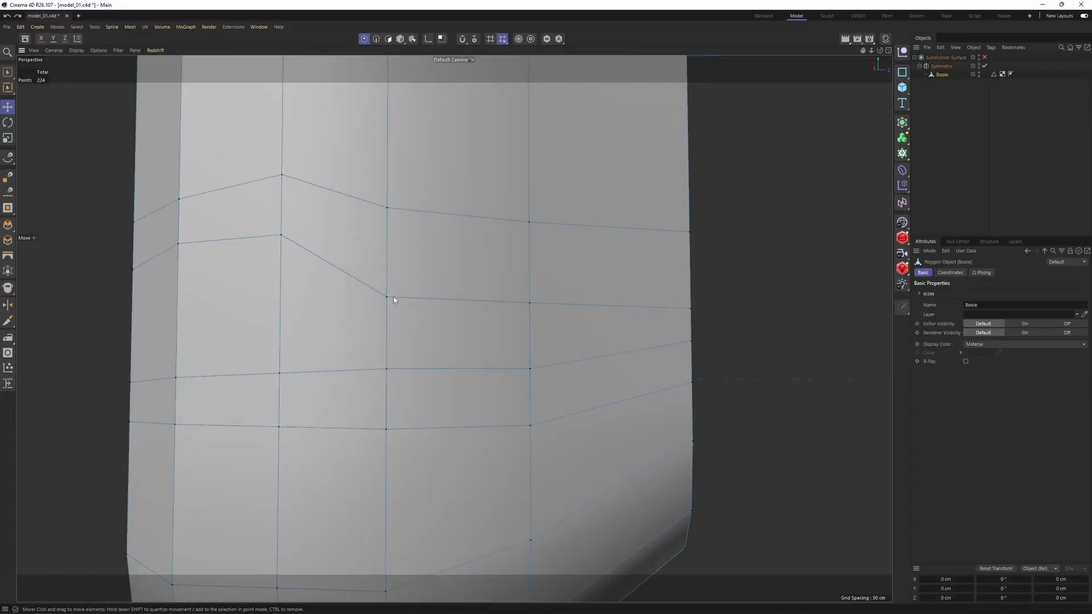
pyautogui.scroll(4, 394, 296)
pyautogui.click(386, 386)
pyautogui.moveTo(391, 340); pyautogui.dragTo(402, 316)
pyautogui.keyDown('shift'); pyautogui.click(390, 389); pyautogui.keyUp('shift')
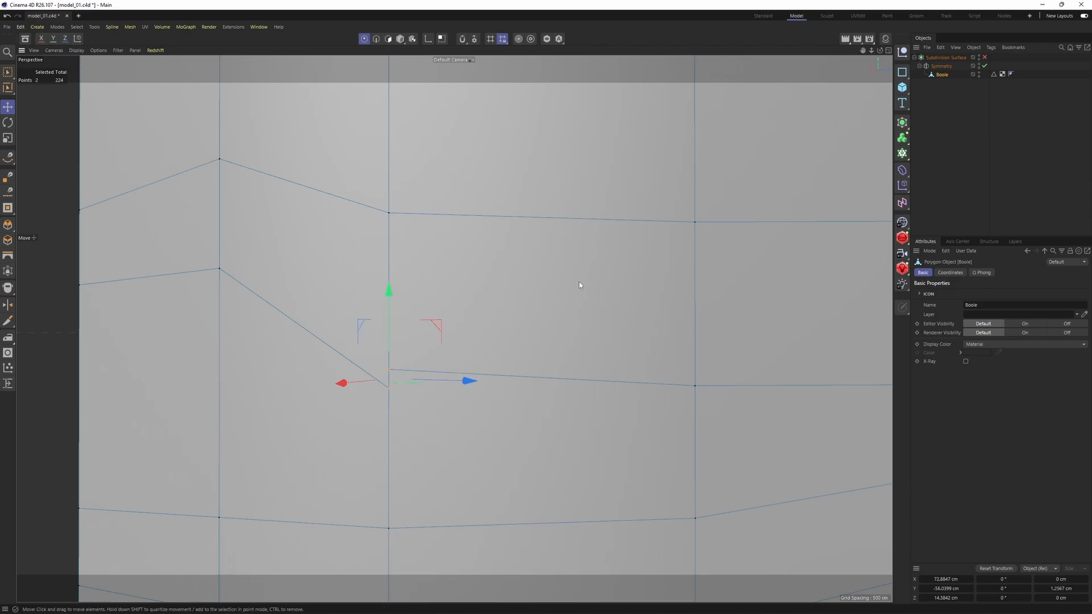
pyautogui.rightClick(579, 281)
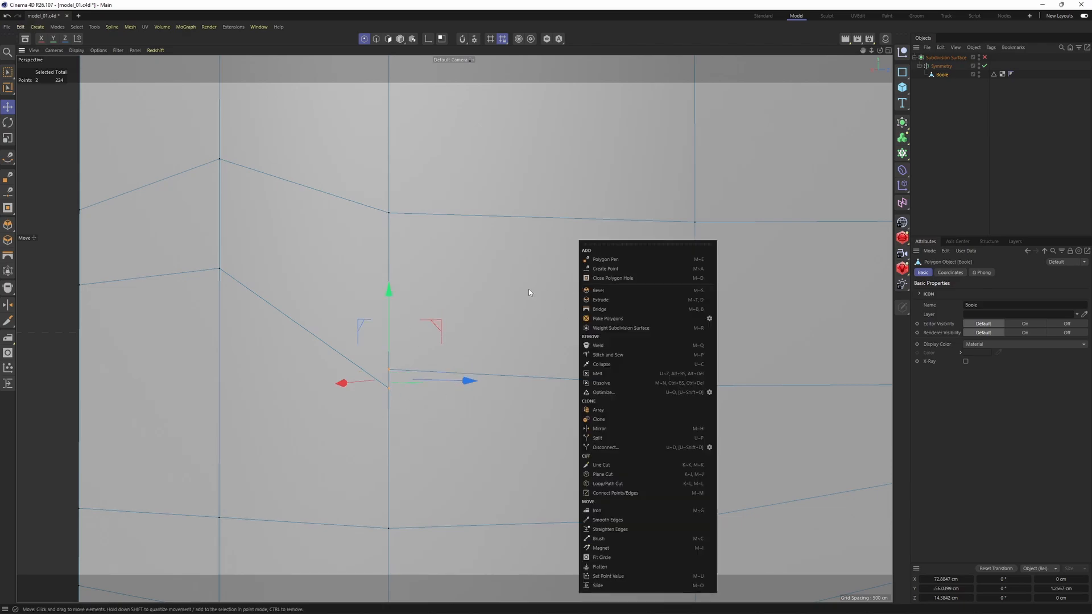
pyautogui.click(598, 345)
pyautogui.click(390, 380)
pyautogui.scroll(-2, 475, 349)
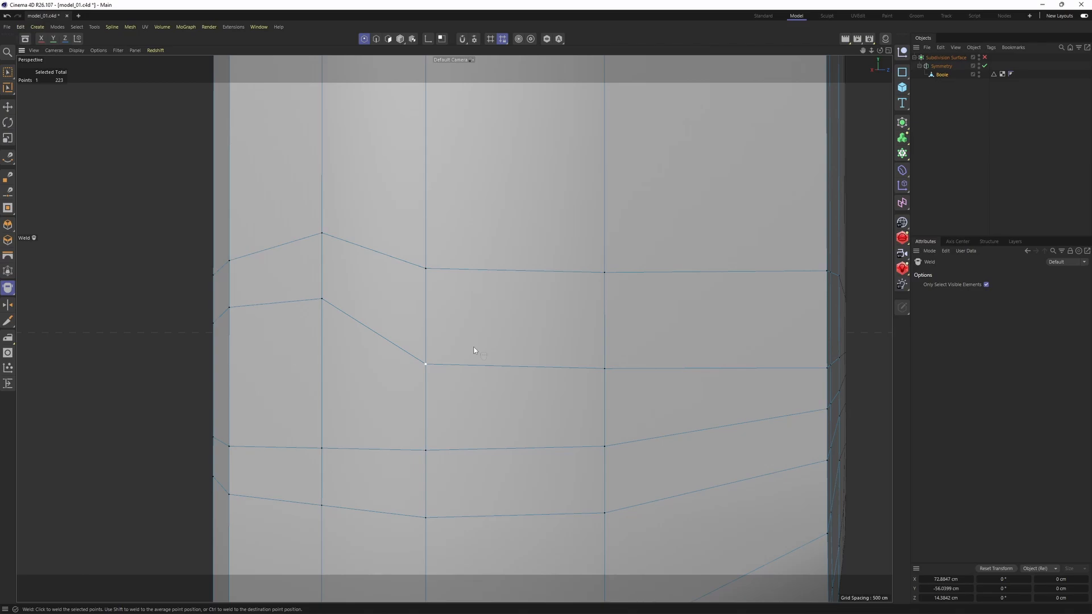
# Step: Switch smoothing back on and examine the mesh flow around the two button recesses and the front bottom edge
pyautogui.press('q')
pyautogui.click(992, 175)
pyautogui.scroll(-6, 637, 251)
pyautogui.keyDown('alt'); pyautogui.moveTo(595, 304); pyautogui.dragTo(745, 244); pyautogui.keyUp('alt')
pyautogui.keyDown('alt'); pyautogui.moveTo(472, 281); pyautogui.dragTo(563, 288, button='middle'); pyautogui.keyUp('alt')
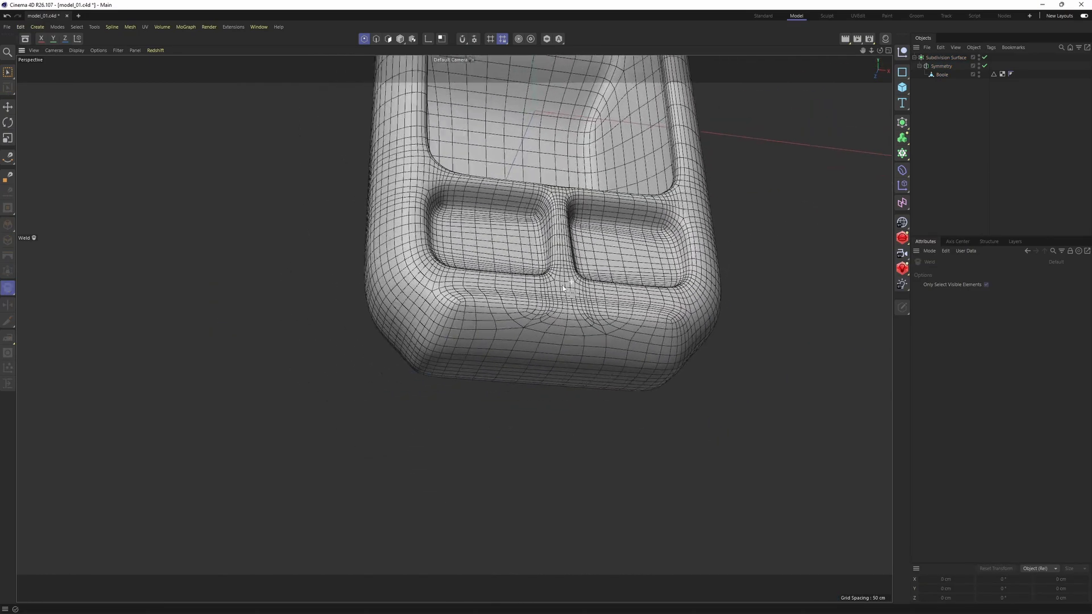
pyautogui.scroll(4, 624, 319)
pyautogui.keyDown('alt'); pyautogui.moveTo(563, 288); pyautogui.dragTo(609, 272); pyautogui.keyUp('alt')
pyautogui.click(617, 342)
# Step: Select the two points beside the centre line on the front bottom edge and compare their area with smoothing off and on
pyautogui.press('q')
pyautogui.scroll(4, 602, 336)
pyautogui.press('e')
pyautogui.hotkey('ctrl', 'z')
pyautogui.scroll(2, 583, 255)
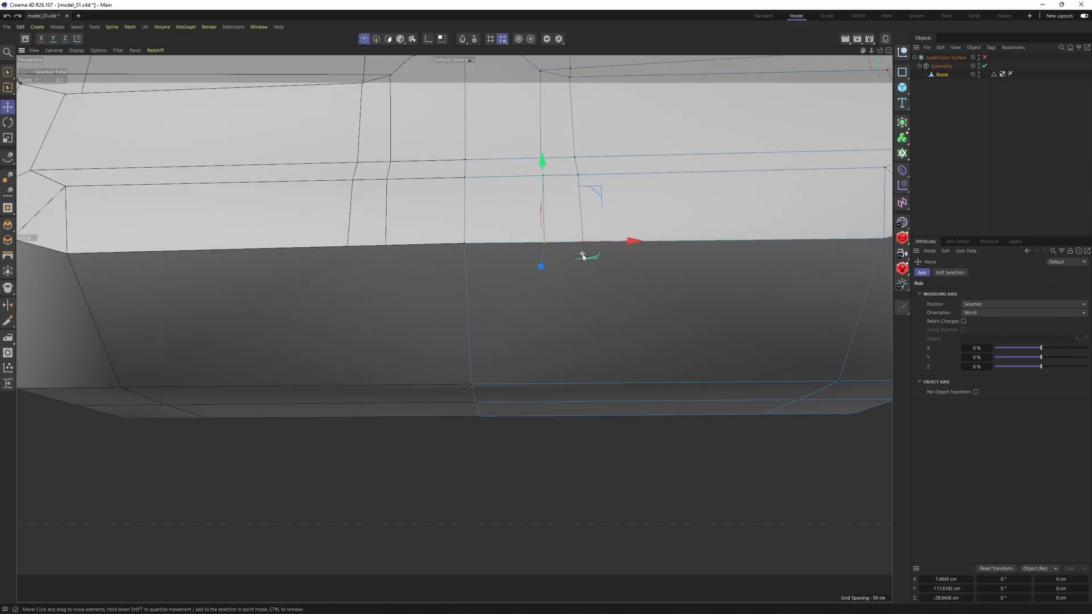
pyautogui.keyDown('shift'); pyautogui.click(583, 242); pyautogui.keyUp('shift')
pyautogui.scroll(-3, 627, 339)
pyautogui.keyDown('alt'); pyautogui.moveTo(609, 317); pyautogui.dragTo(587, 383); pyautogui.keyUp('alt')
pyautogui.press('q')
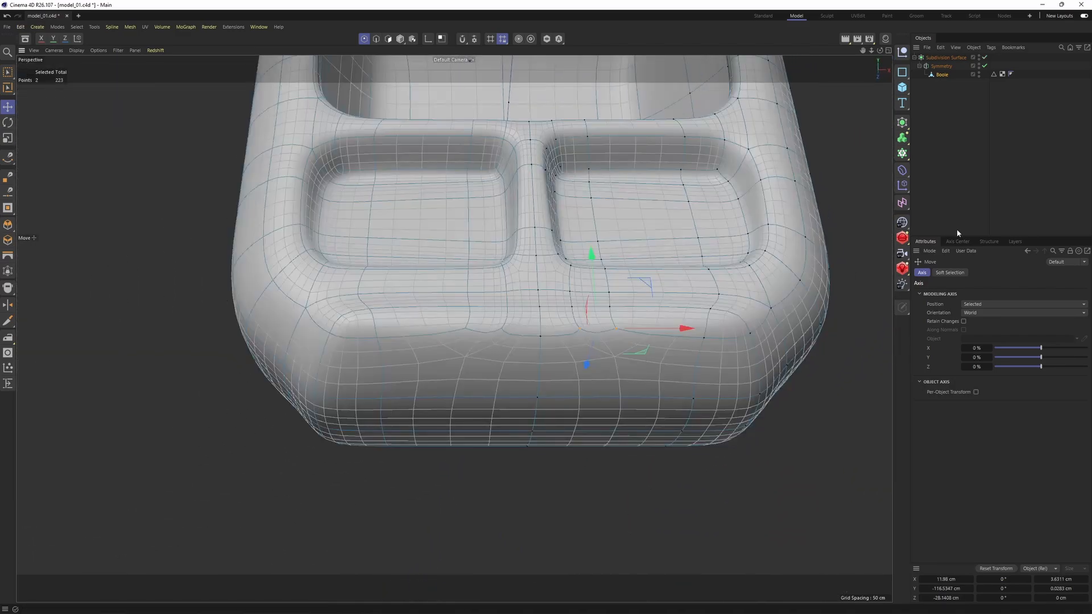
pyautogui.scroll(3, 573, 334)
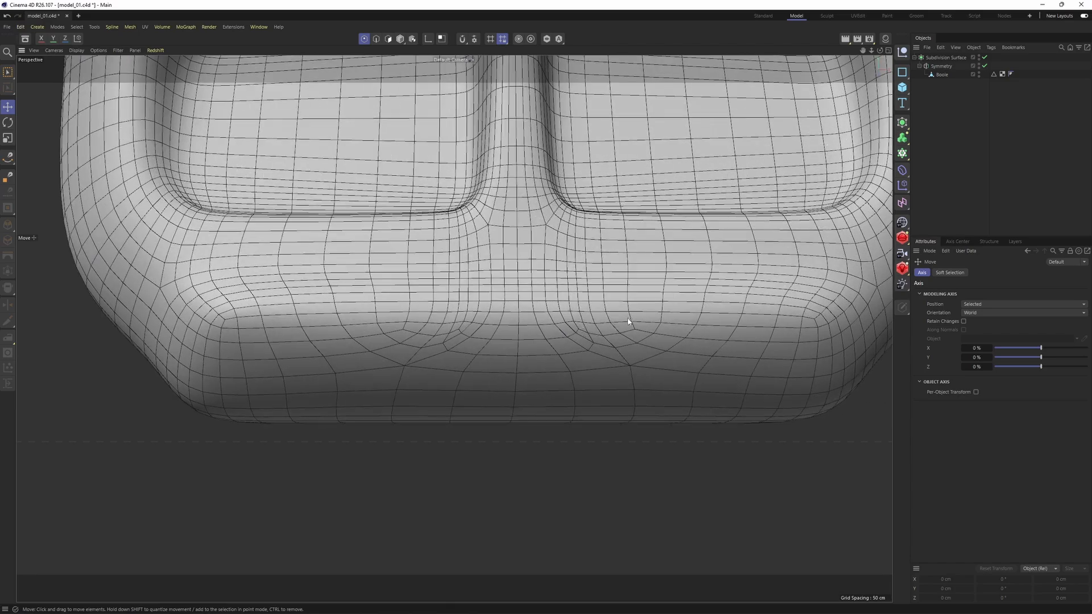
pyautogui.scroll(-4, 590, 311)
pyautogui.keyDown('alt'); pyautogui.moveTo(564, 227); pyautogui.dragTo(551, 353, button='middle'); pyautogui.keyUp('alt')
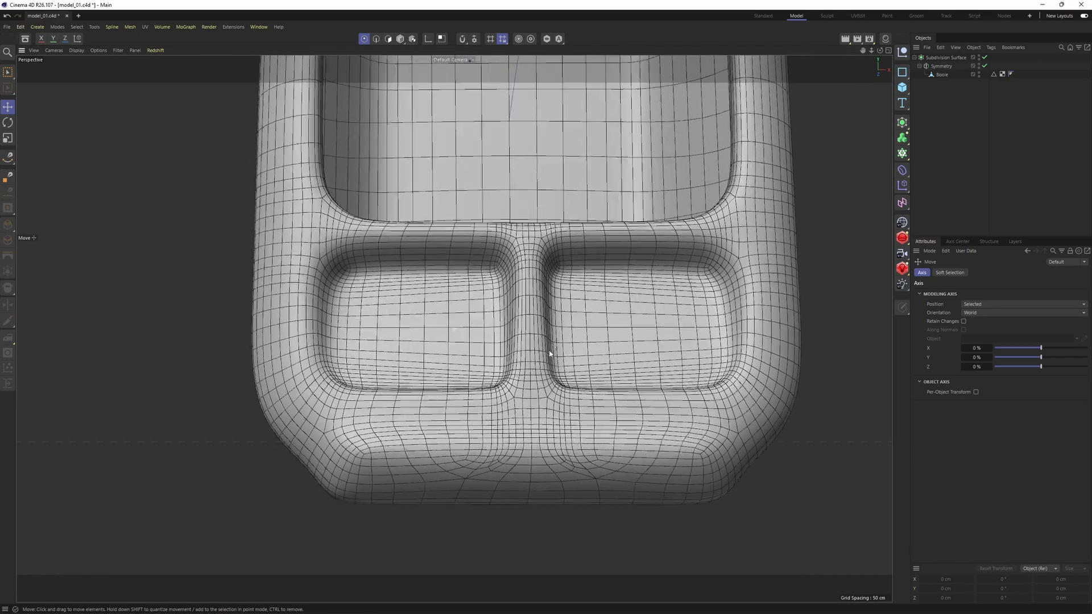
# Step: Return to the unsmoothed cage and examine the large front recess and the button recesses from several angles
pyautogui.hotkey('ctrl', 'z')
pyautogui.hotkey('ctrl', 'z')
pyautogui.scroll(-2, 551, 341)
pyautogui.keyDown('alt'); pyautogui.moveTo(552, 287); pyautogui.dragTo(546, 342, button='middle'); pyautogui.keyUp('alt')
pyautogui.scroll(-3, 546, 342)
pyautogui.keyDown('alt'); pyautogui.moveTo(546, 342); pyautogui.dragTo(543, 383); pyautogui.keyUp('alt')
pyautogui.keyDown('alt'); pyautogui.moveTo(549, 244); pyautogui.dragTo(558, 449, button='middle'); pyautogui.keyUp('alt')
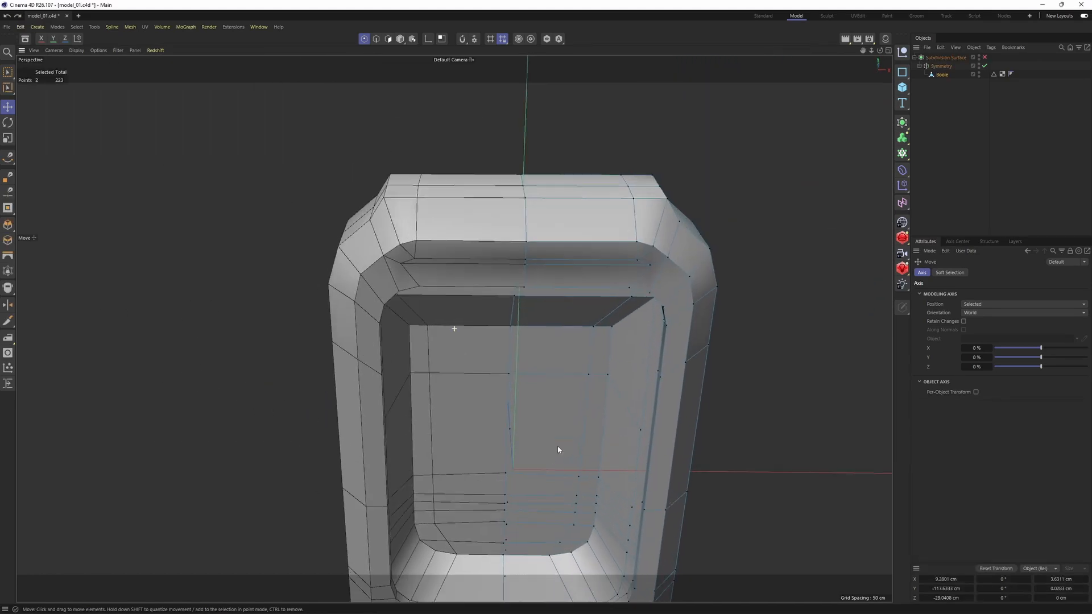
pyautogui.keyDown('alt'); pyautogui.moveTo(602, 245); pyautogui.dragTo(579, 349); pyautogui.keyUp('alt')
pyautogui.scroll(3, 556, 262)
pyautogui.scroll(-2, 578, 349)
pyautogui.keyDown('alt'); pyautogui.moveTo(578, 489); pyautogui.dragTo(580, 295, button='middle'); pyautogui.keyUp('alt')
pyautogui.keyDown('alt'); pyautogui.moveTo(580, 295); pyautogui.dragTo(708, 334); pyautogui.keyUp('alt')
# Step: Restore the smoothed display and examine the whole body from the front and the sides
pyautogui.hotkey('ctrl', 'y')
pyautogui.hotkey('ctrl', 'y')
pyautogui.scroll(-4, 626, 373)
pyautogui.scroll(3, 708, 334)
pyautogui.keyDown('alt'); pyautogui.moveTo(707, 334); pyautogui.dragTo(822, 309); pyautogui.keyUp('alt')
pyautogui.keyDown('alt'); pyautogui.moveTo(554, 258); pyautogui.dragTo(773, 290); pyautogui.keyUp('alt')
pyautogui.keyDown('alt'); pyautogui.moveTo(658, 368); pyautogui.dragTo(662, 390); pyautogui.keyUp('alt')
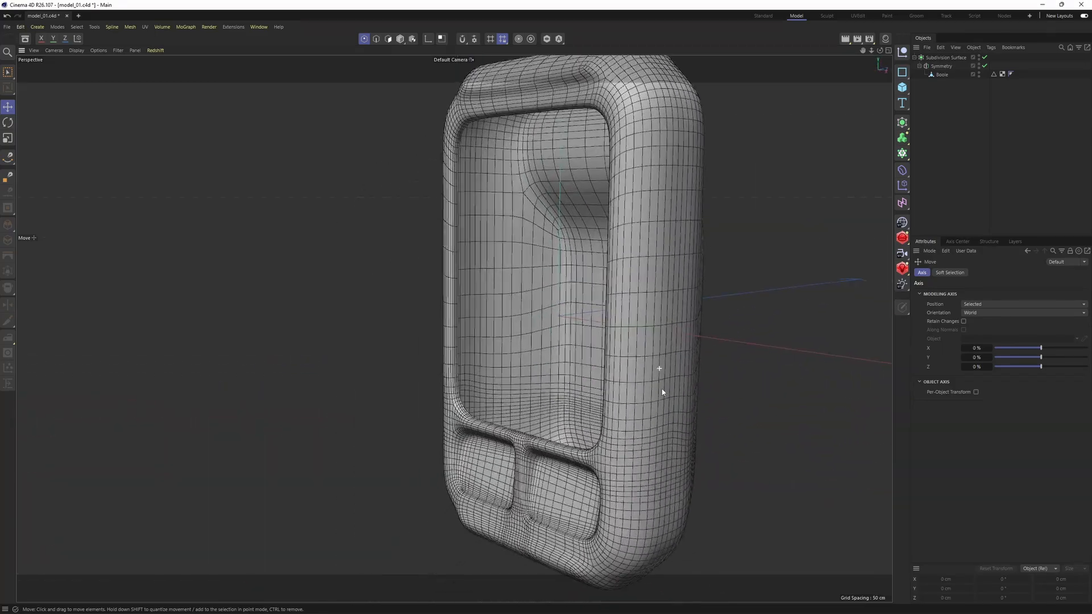
pyautogui.keyDown('alt'); pyautogui.moveTo(453, 327); pyautogui.dragTo(763, 303); pyautogui.keyUp('alt')
# Step: Add two loop cuts around the inner walls of the right-hand button recess, one near the rim and one near the floor
pyautogui.hotkey('ctrl', 'z')
pyautogui.hotkey('ctrl', 'z')
pyautogui.scroll(6, 660, 378)
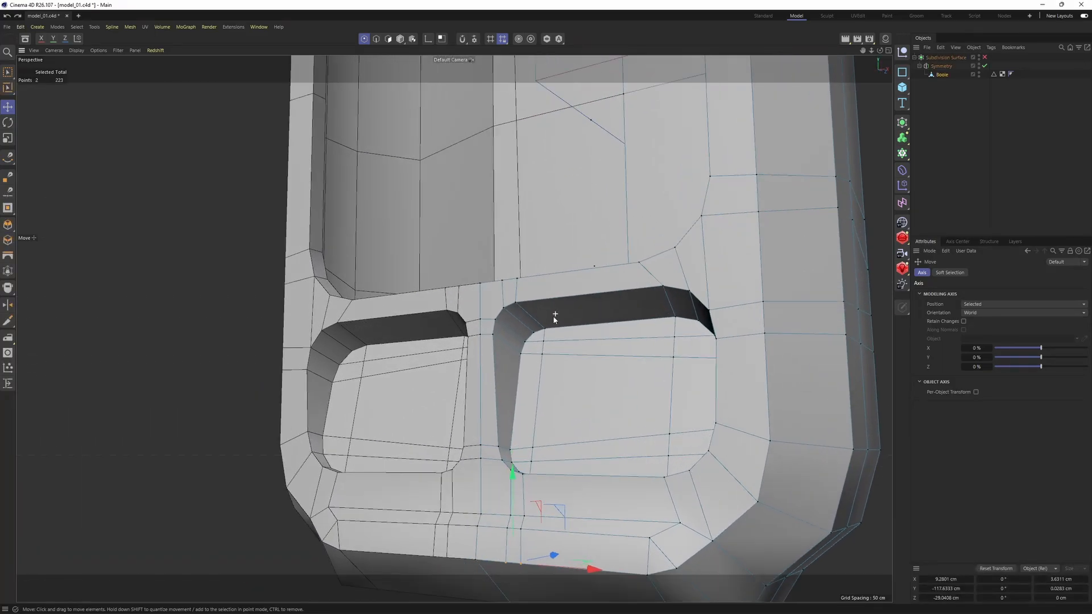
pyautogui.press('m')
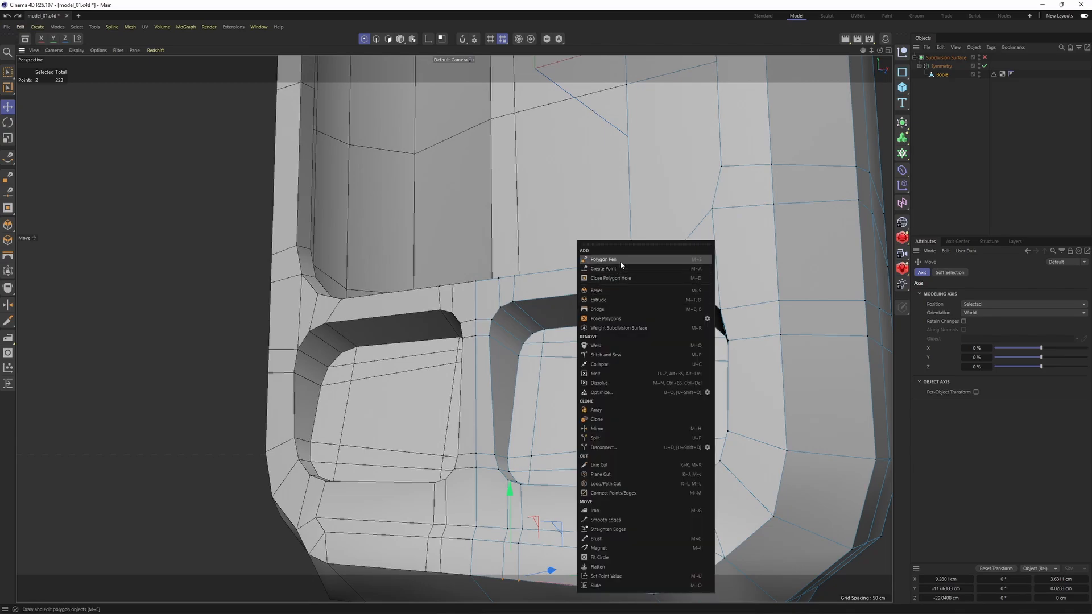
pyautogui.click(605, 484)
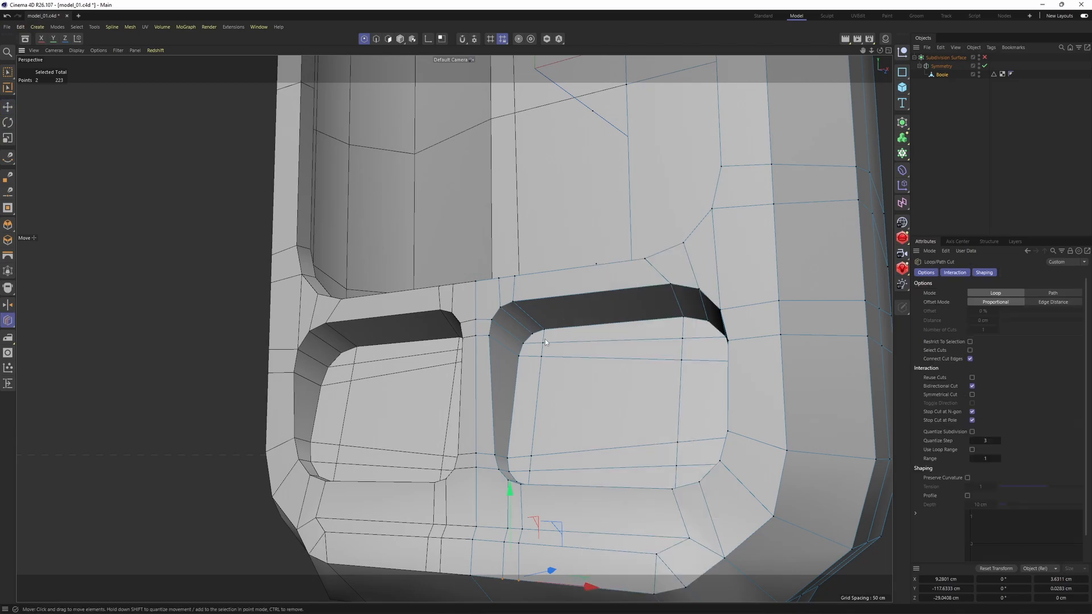
pyautogui.scroll(5, 467, 221)
pyautogui.scroll(2, 450, 226)
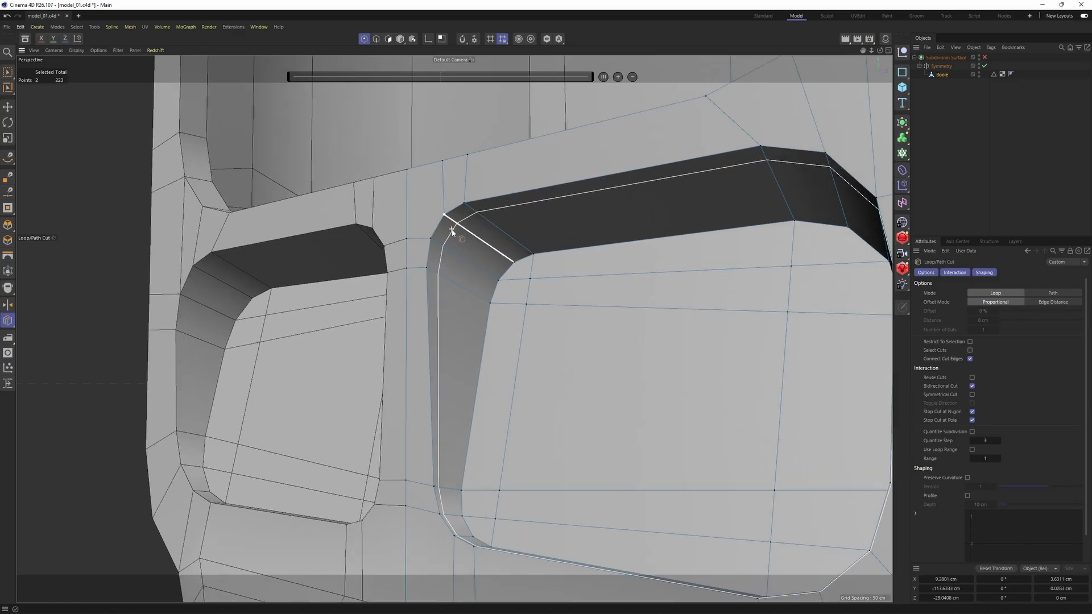
pyautogui.click(452, 225)
pyautogui.click(503, 262)
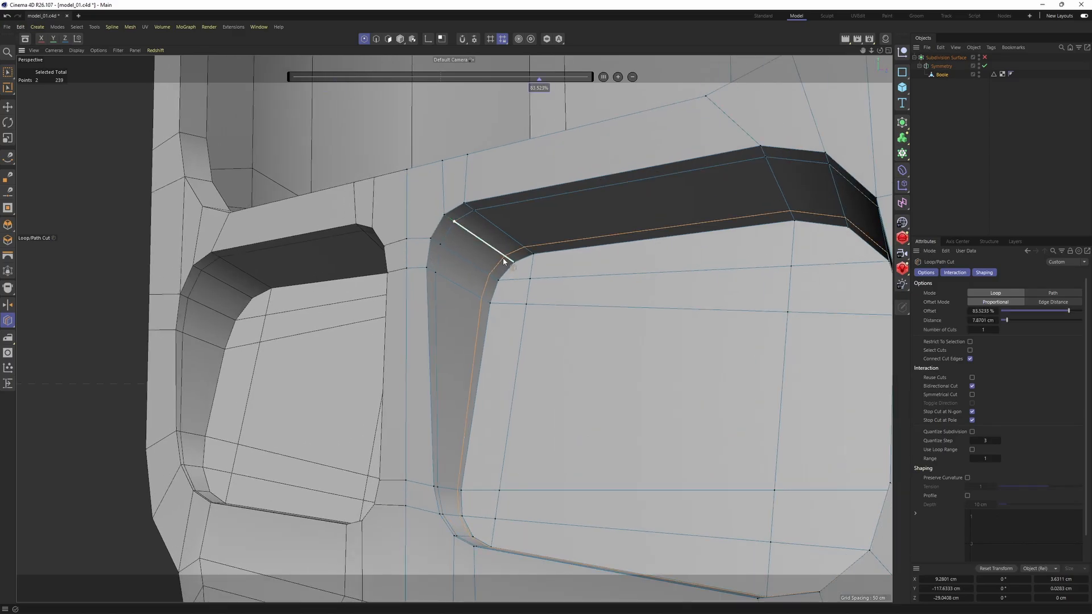
# Step: Check the button recesses with smoothing on, and switch the unsmoothed viewport to shading without mesh lines
pyautogui.press('q')
pyautogui.scroll(-3, 586, 203)
pyautogui.keyDown('alt'); pyautogui.moveTo(588, 201); pyautogui.dragTo(694, 200); pyautogui.keyUp('alt')
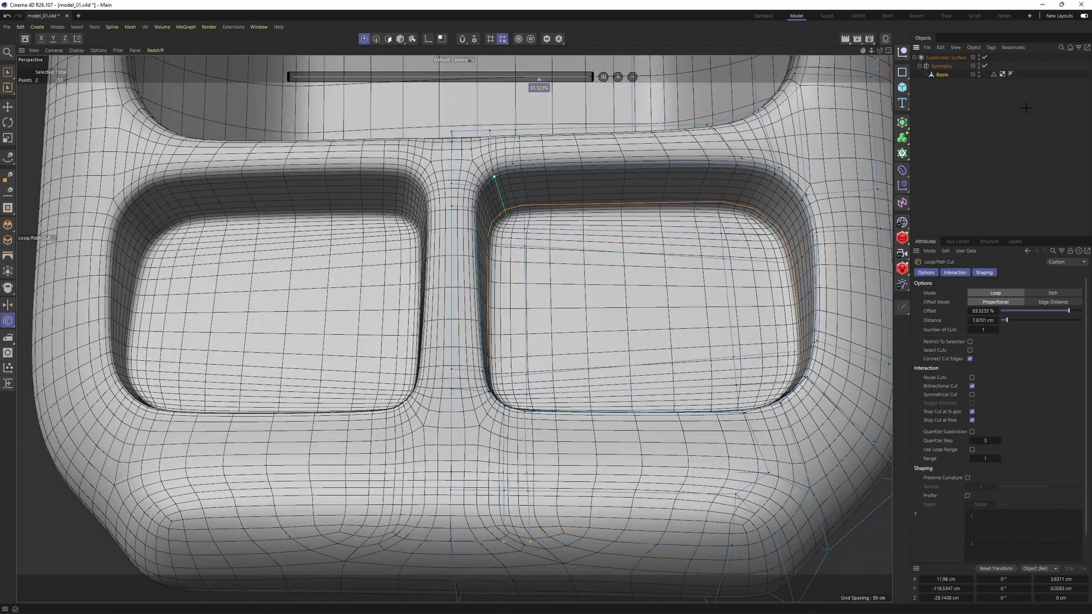
pyautogui.click(1025, 107)
pyautogui.keyDown('alt'); pyautogui.moveTo(656, 245); pyautogui.dragTo(657, 263); pyautogui.keyUp('alt')
pyautogui.hotkey('ctrl', 'z')
pyautogui.press('n')
pyautogui.press('a')
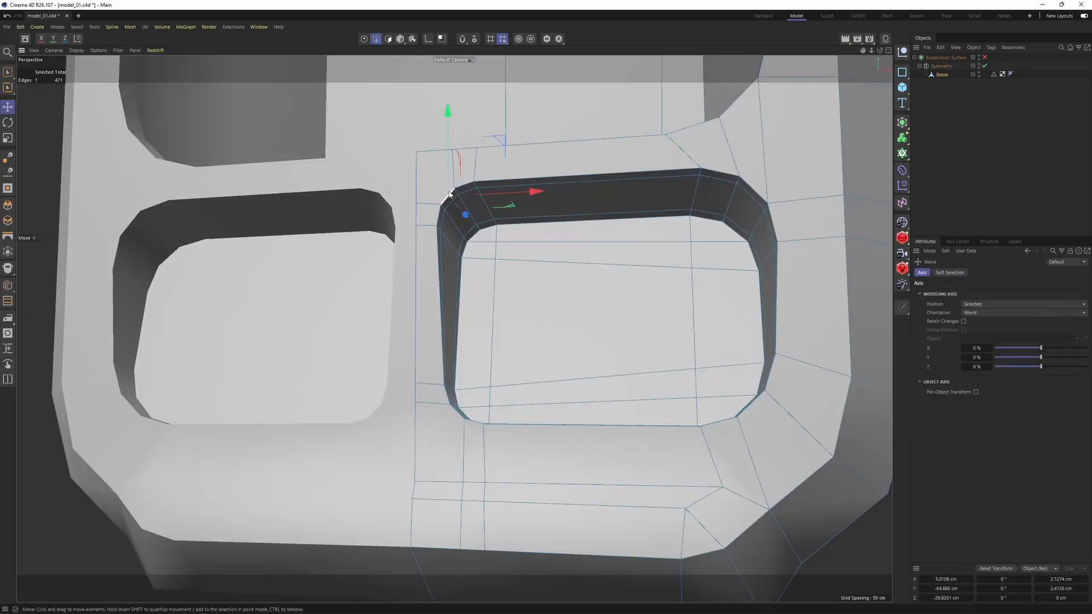
# Step: Select the edge loop around the rim of the right-hand button recess and compare it with the front reference image
pyautogui.doubleClick(446, 200)
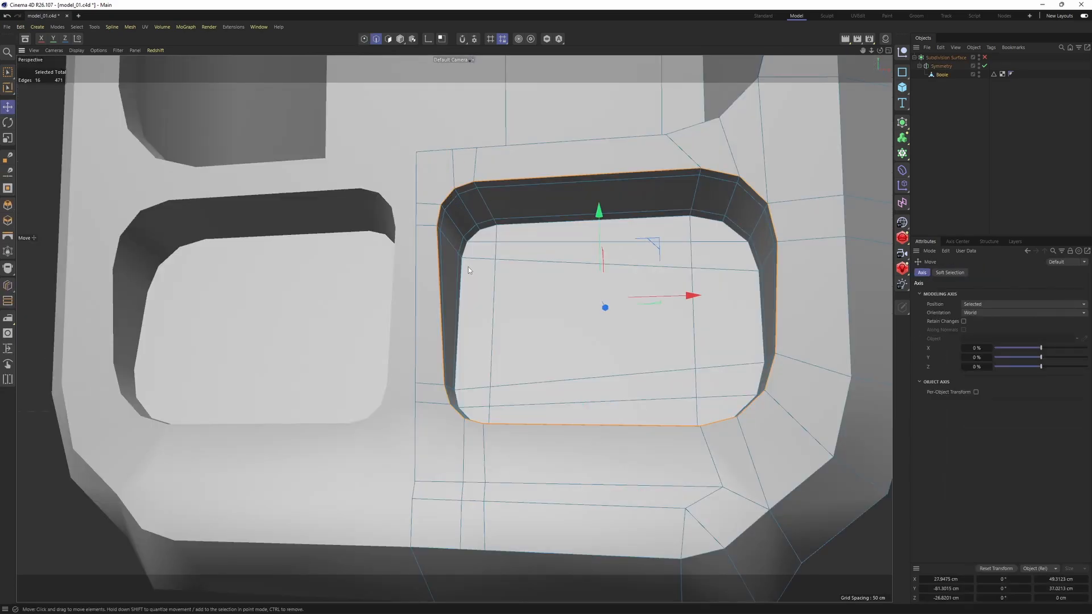
pyautogui.middleClick(486, 289)
pyautogui.keyDown('alt'); pyautogui.moveTo(615, 386); pyautogui.dragTo(643, 428, button='middle'); pyautogui.keyUp('alt')
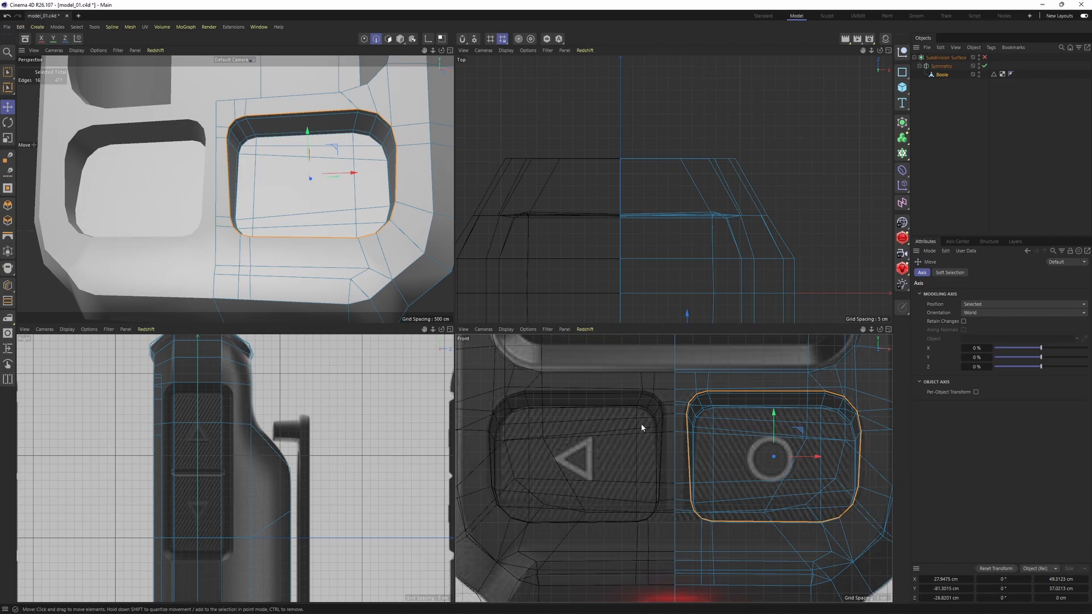
pyautogui.middleClick(440, 240)
pyautogui.keyDown('alt'); pyautogui.moveTo(528, 307); pyautogui.dragTo(452, 264, button='middle'); pyautogui.keyUp('alt')
pyautogui.keyDown('alt'); pyautogui.moveTo(603, 312); pyautogui.dragTo(536, 305); pyautogui.keyUp('alt')
pyautogui.scroll(3, 512, 273)
pyautogui.keyDown('alt'); pyautogui.moveTo(431, 261); pyautogui.dragTo(404, 280, button='middle'); pyautogui.keyUp('alt')
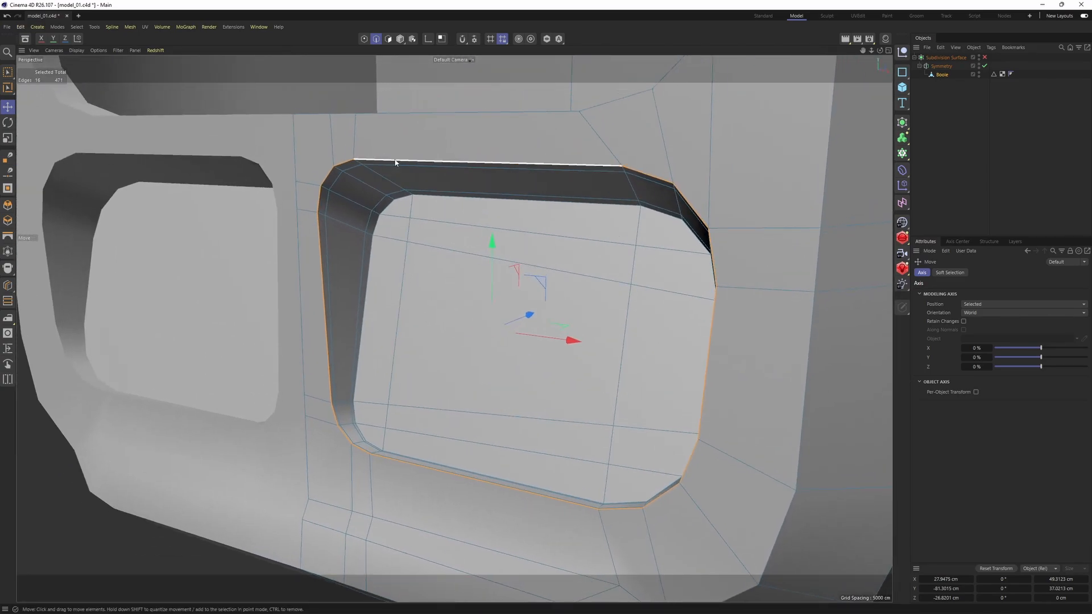
pyautogui.doubleClick(397, 163)
pyautogui.keyDown('alt'); pyautogui.moveTo(455, 354); pyautogui.dragTo(457, 302, button='middle'); pyautogui.keyUp('alt')
# Step: Try sliding a cloned copy of the button recess's rim loop outward on the front face, and undo it
pyautogui.rightClick(613, 134)
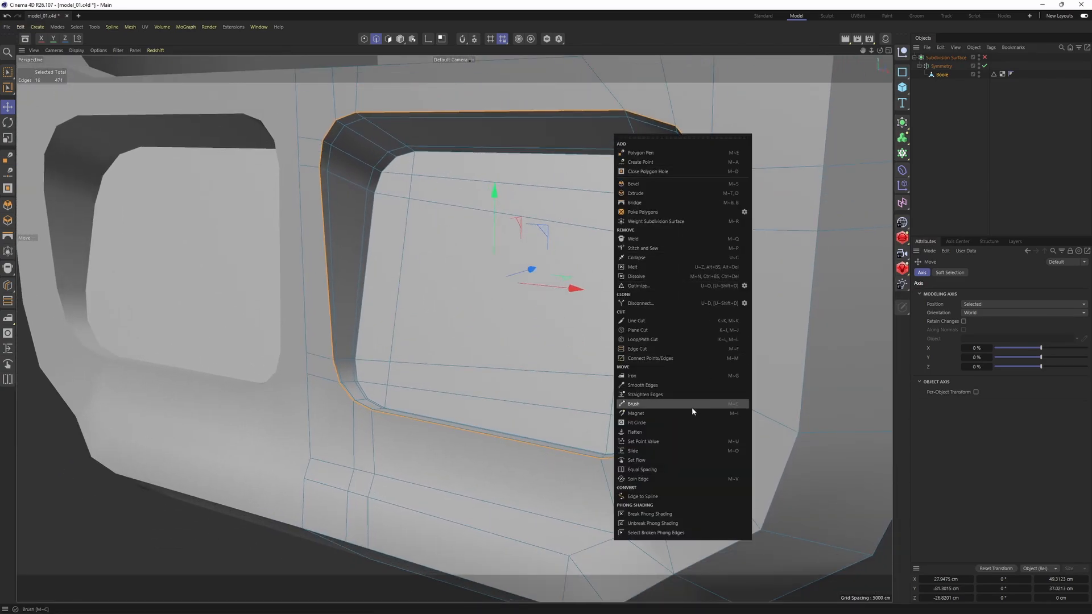
pyautogui.click(646, 451)
pyautogui.keyDown('alt'); pyautogui.moveTo(515, 250); pyautogui.dragTo(383, 168); pyautogui.keyUp('alt')
pyautogui.scroll(3, 359, 292)
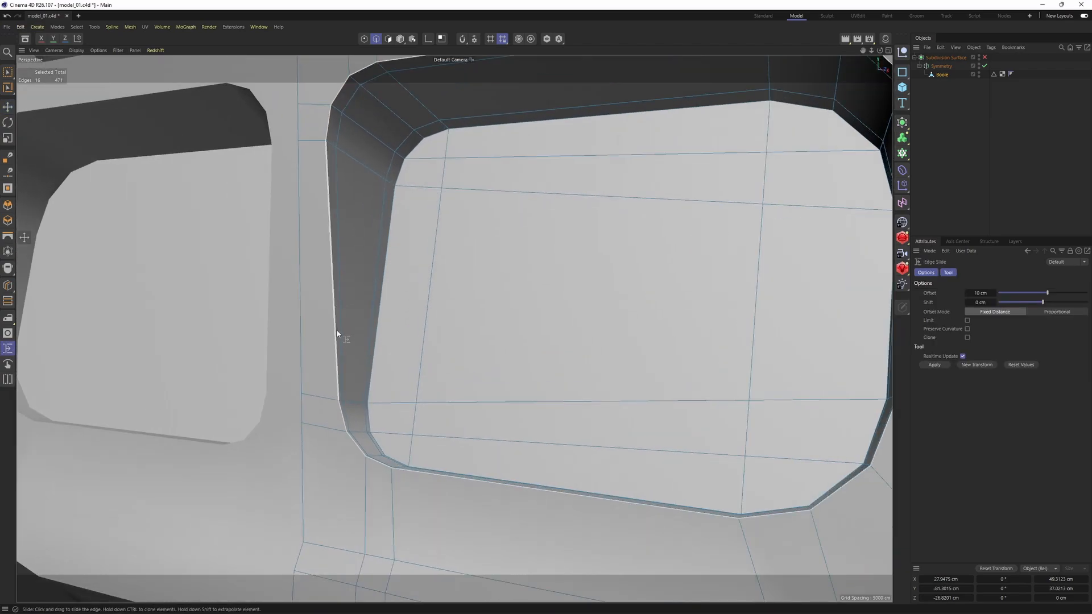
pyautogui.keyDown('alt'); pyautogui.moveTo(337, 331); pyautogui.dragTo(344, 458); pyautogui.keyUp('alt')
pyautogui.scroll(-2, 363, 426)
pyautogui.keyDown('alt'); pyautogui.moveTo(675, 263); pyautogui.dragTo(666, 270); pyautogui.keyUp('alt')
pyautogui.keyDown('ctrl'); pyautogui.moveTo(660, 331); pyautogui.dragTo(662, 331); pyautogui.keyUp('ctrl')
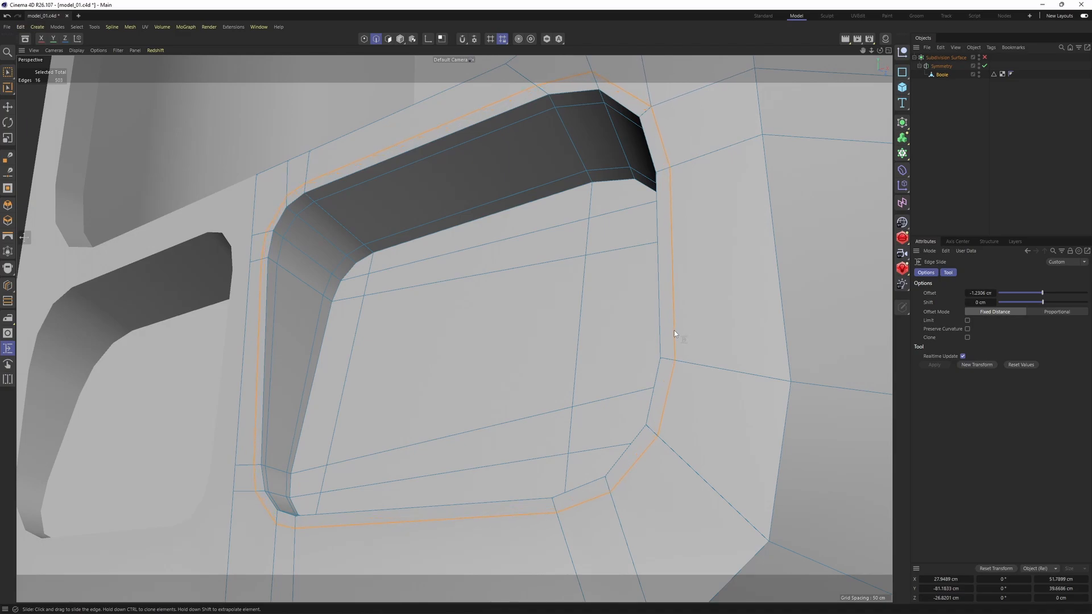
pyautogui.keyDown('alt'); pyautogui.moveTo(674, 330); pyautogui.dragTo(663, 296); pyautogui.keyUp('alt')
pyautogui.hotkey('ctrl', 'z')
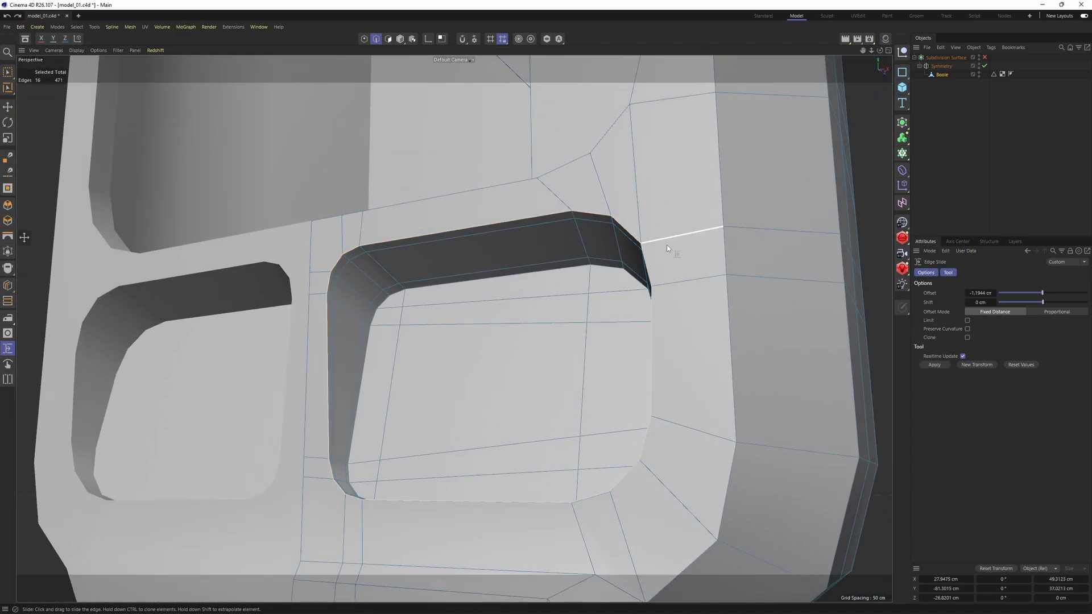
# Step: Highlight the front-face polygons around the right-hand button recess one by one to examine how they surround the rim
pyautogui.rightClick(673, 188)
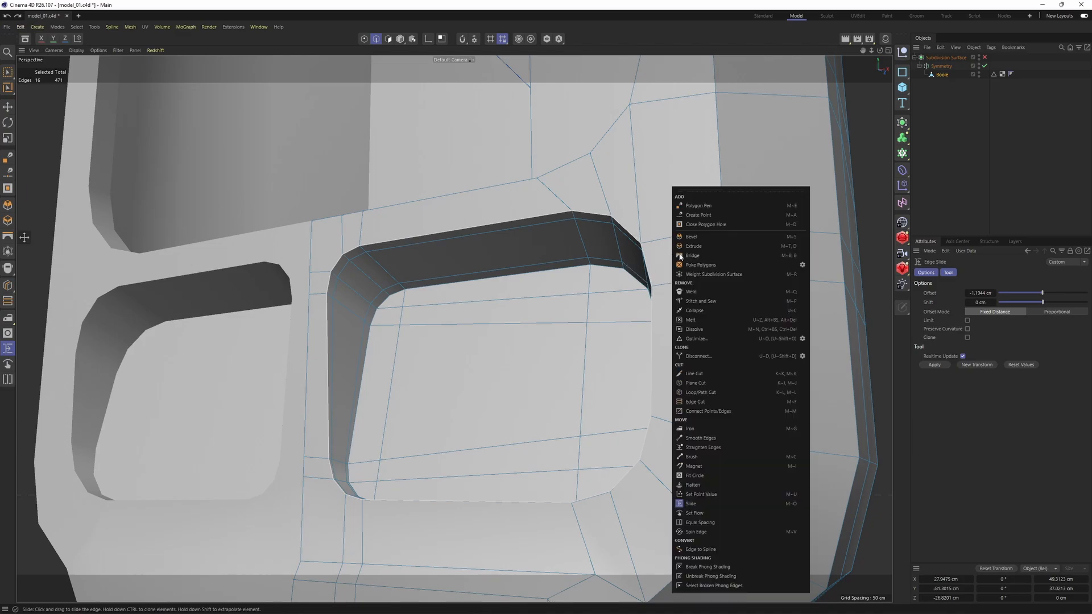
pyautogui.click(620, 206)
pyautogui.keyDown('alt'); pyautogui.moveTo(621, 207); pyautogui.dragTo(643, 231); pyautogui.keyUp('alt')
pyautogui.press('Return')
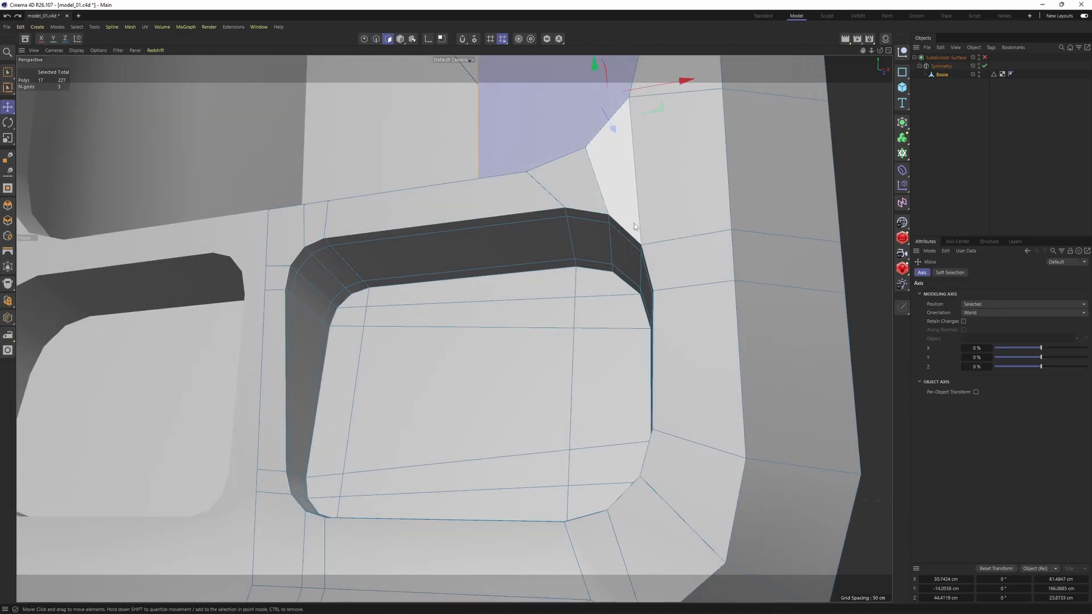
pyautogui.click(635, 227)
pyautogui.keyDown('shift'); pyautogui.click(600, 199); pyautogui.keyUp('shift')
pyautogui.keyDown('shift'); pyautogui.click(398, 210); pyautogui.keyUp('shift')
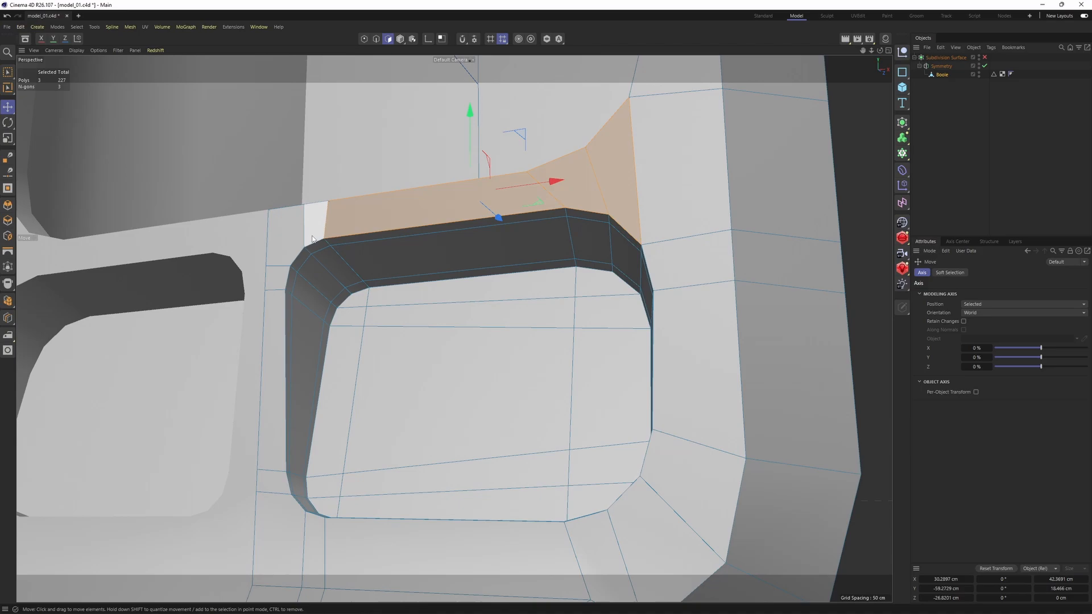
pyautogui.keyDown('shift'); pyautogui.click(284, 257); pyautogui.keyUp('shift')
pyautogui.keyDown('shift'); pyautogui.click(273, 353); pyautogui.keyUp('shift')
pyautogui.keyDown('shift'); pyautogui.click(283, 489); pyautogui.keyUp('shift')
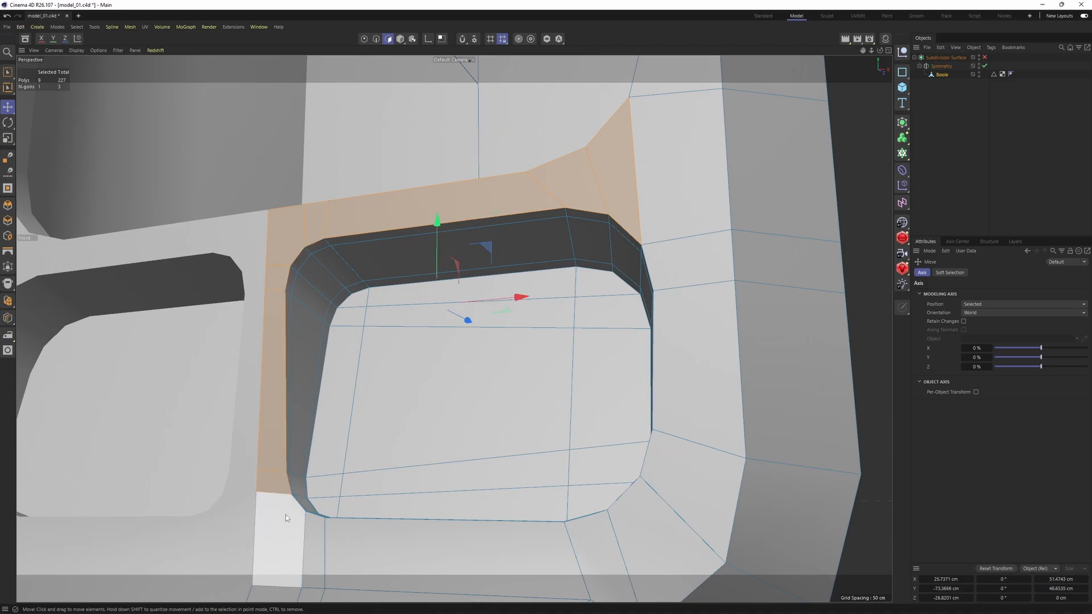
pyautogui.keyDown('shift'); pyautogui.click(286, 514); pyautogui.keyUp('shift')
pyautogui.keyDown('shift'); pyautogui.click(329, 532); pyautogui.keyUp('shift')
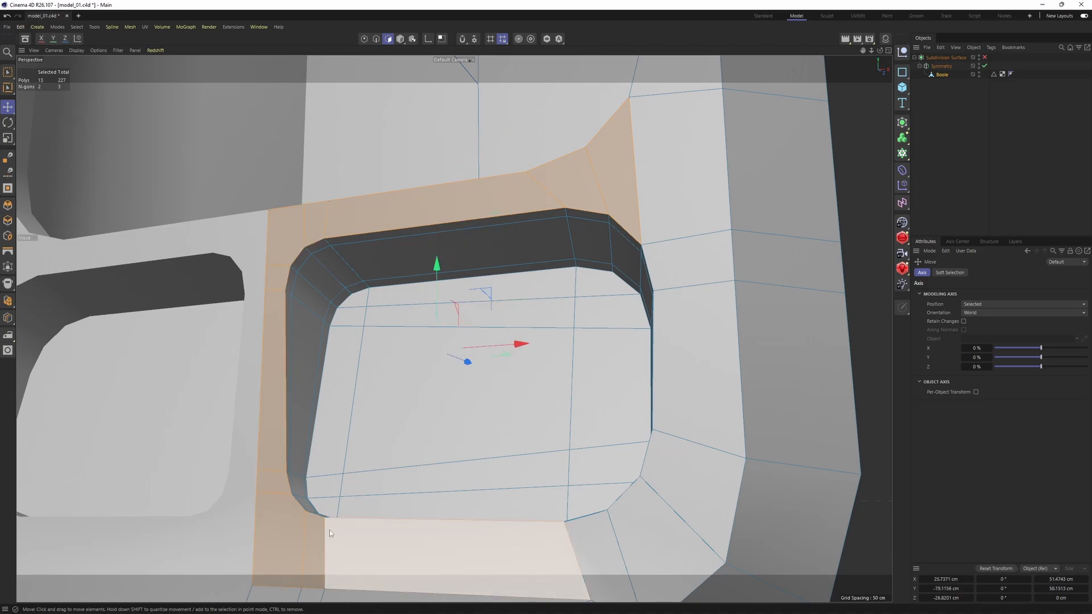
pyautogui.click(293, 512)
pyautogui.scroll(1, 661, 244)
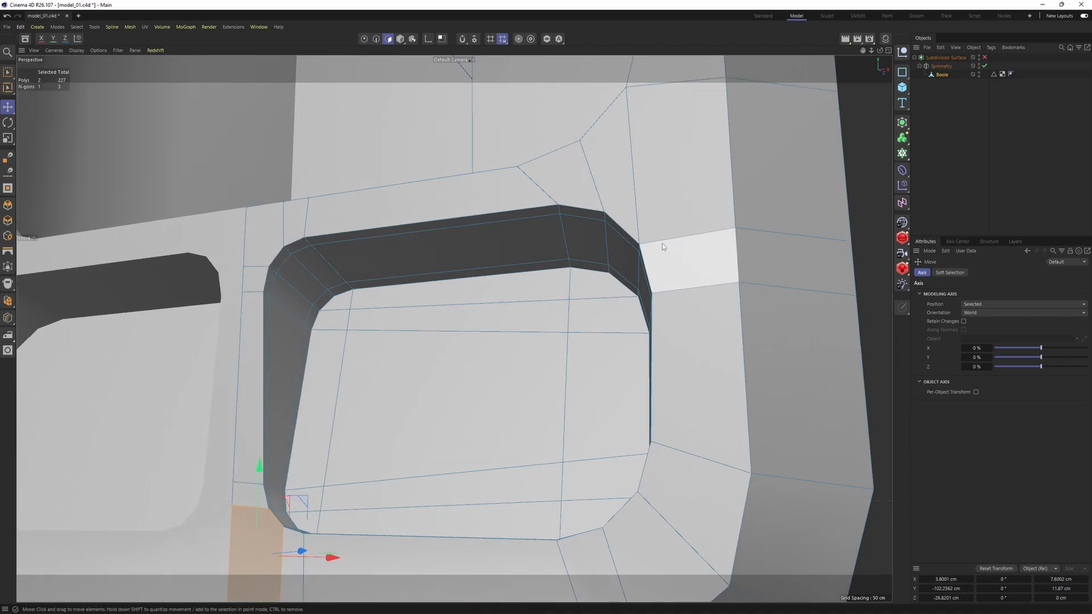
# Step: Preview with Loop/Path Cut where a loop just outside the right-hand button recess would run, without adding a cut
pyautogui.press('Return')
pyautogui.click(640, 245)
pyautogui.keyDown('alt'); pyautogui.moveTo(666, 259); pyautogui.dragTo(716, 289); pyautogui.keyUp('alt')
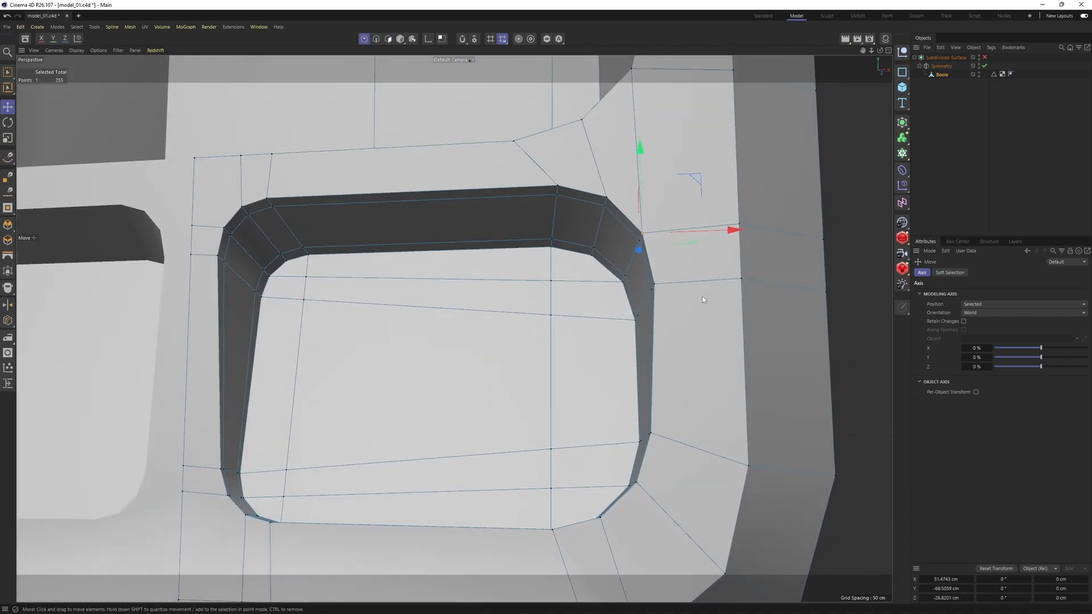
pyautogui.rightClick(704, 299)
pyautogui.click(747, 488)
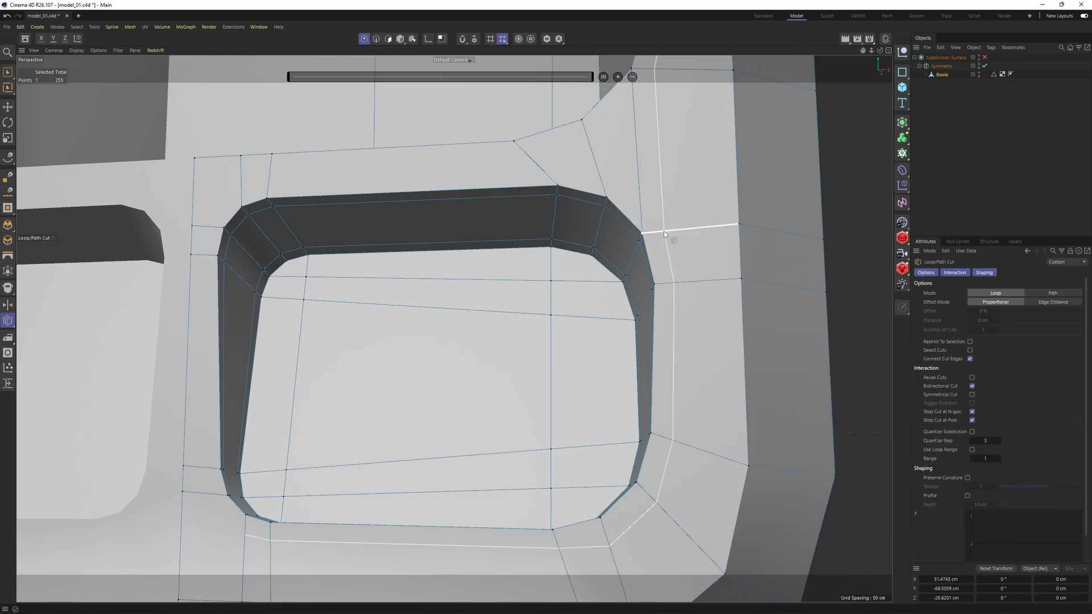
pyautogui.keyDown('alt'); pyautogui.moveTo(662, 250); pyautogui.dragTo(672, 217); pyautogui.keyUp('alt')
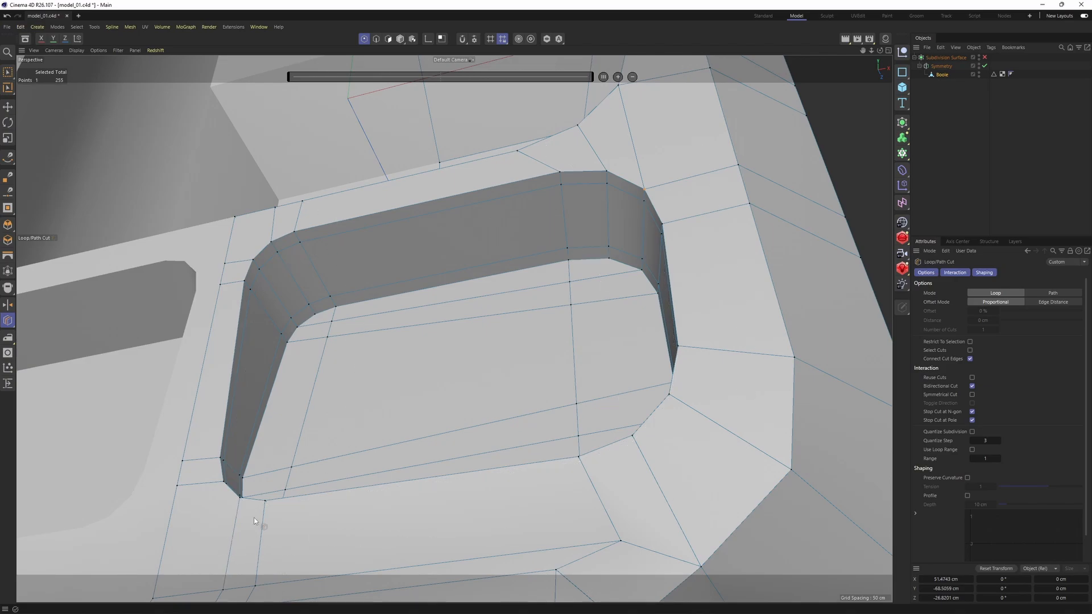
pyautogui.keyDown('alt'); pyautogui.moveTo(232, 508); pyautogui.dragTo(245, 520); pyautogui.keyUp('alt')
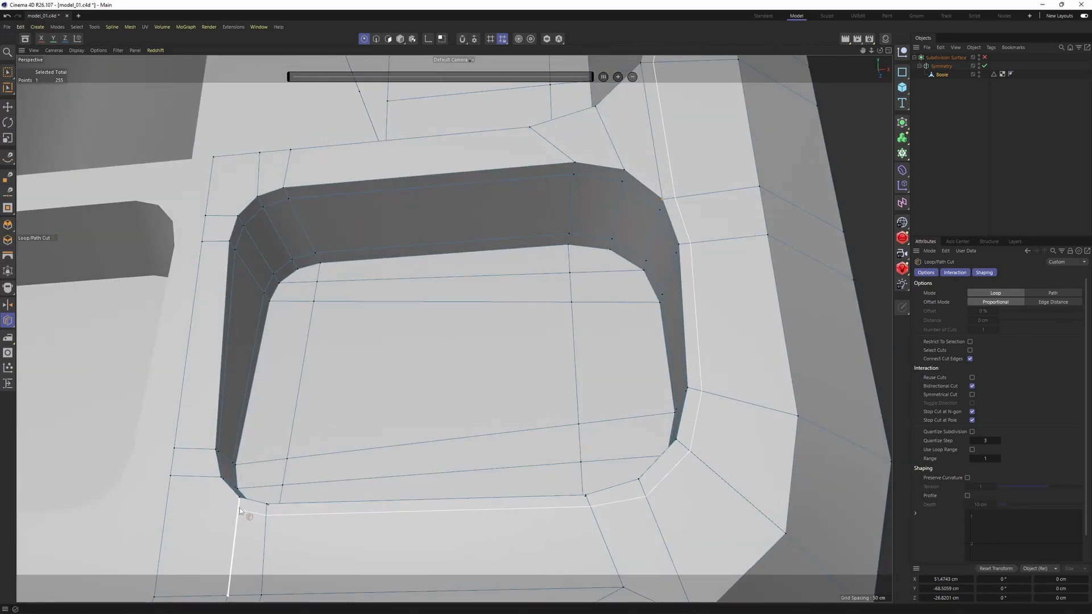
pyautogui.keyDown('alt'); pyautogui.moveTo(669, 312); pyautogui.dragTo(646, 339, button='middle'); pyautogui.keyUp('alt')
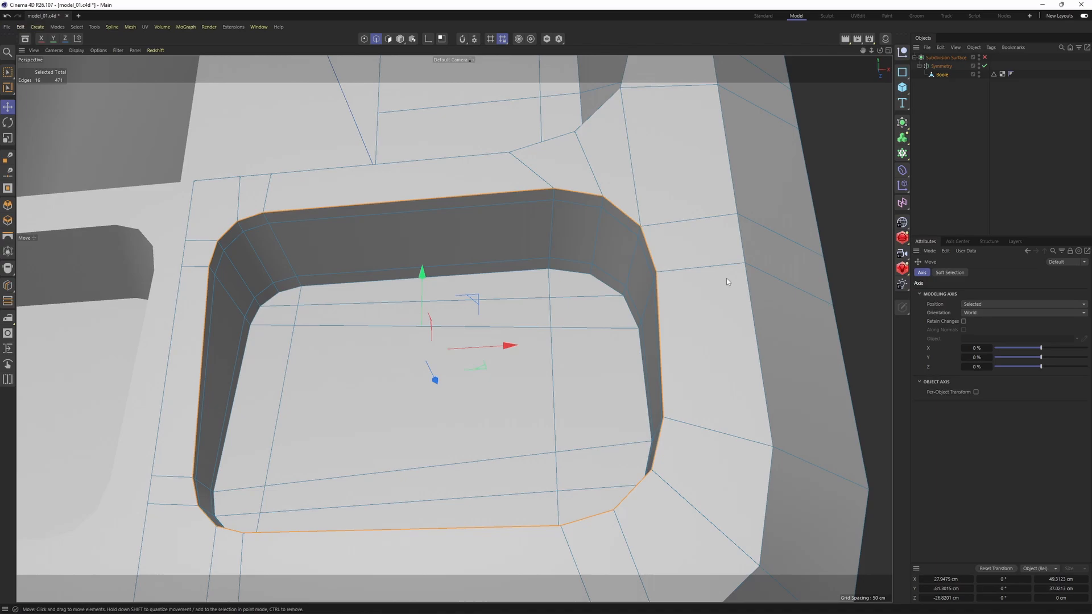
# Step: Use Slide to clone the selected rim loop of the right-hand button recess slightly outward onto the front face
pyautogui.keyDown('alt'); pyautogui.moveTo(726, 278); pyautogui.dragTo(681, 232); pyautogui.keyUp('alt')
pyautogui.rightClick(681, 232)
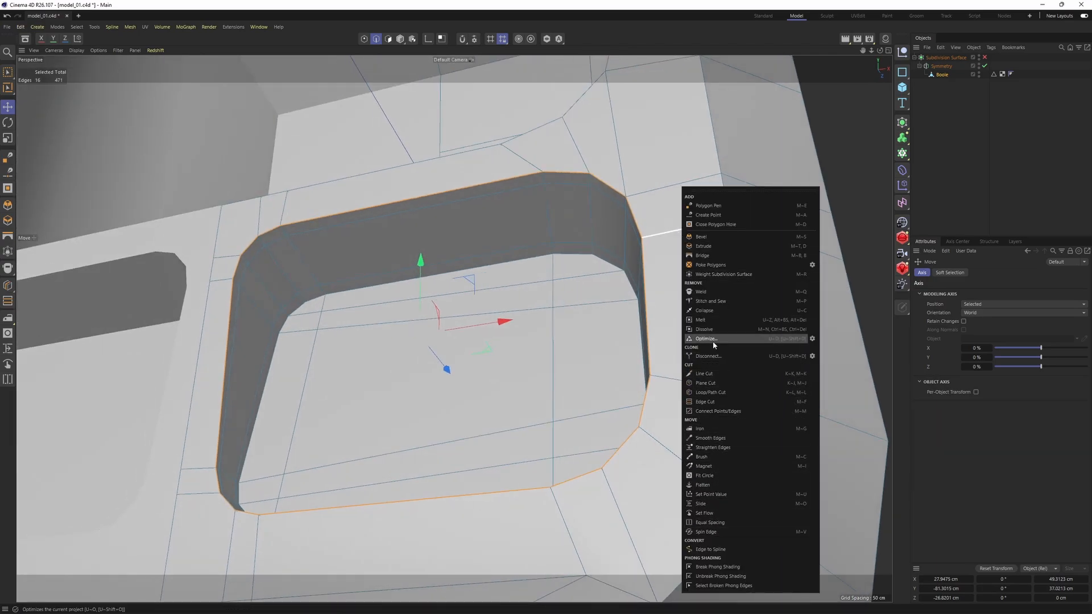
pyautogui.click(715, 503)
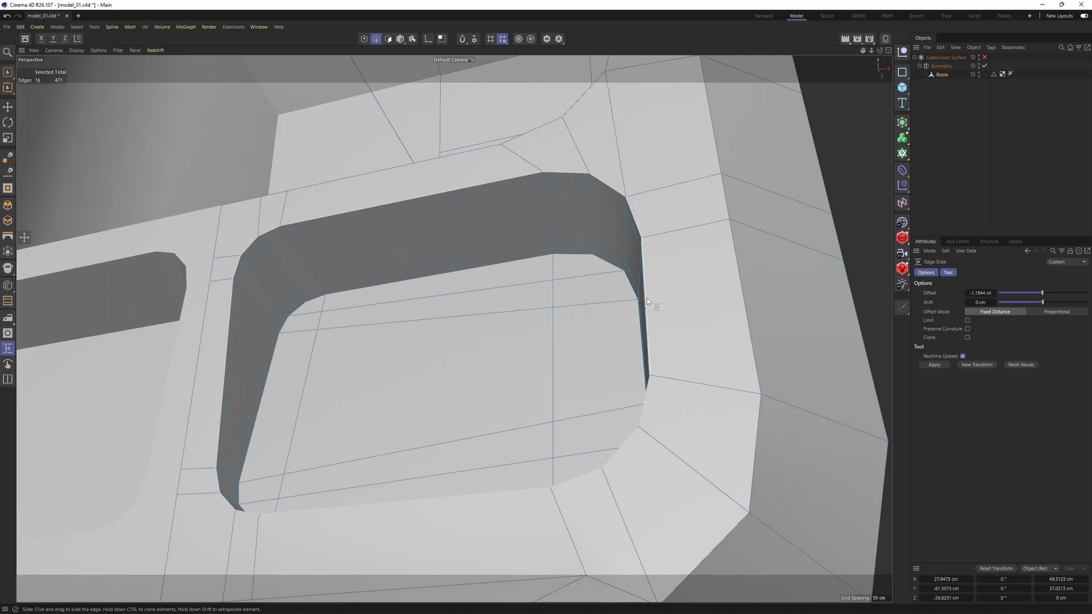
pyautogui.moveTo(646, 298); pyautogui.dragTo(657, 298)
pyautogui.scroll(-2, 639, 241)
pyautogui.keyDown('alt'); pyautogui.moveTo(639, 242); pyautogui.dragTo(640, 409); pyautogui.keyUp('alt')
pyautogui.press('e')
pyautogui.scroll(-4, 622, 357)
pyautogui.scroll(5, 637, 413)
# Step: Preview with Loop/Path Cut where a loop beside the rim of the large front recess would run
pyautogui.press('Return')
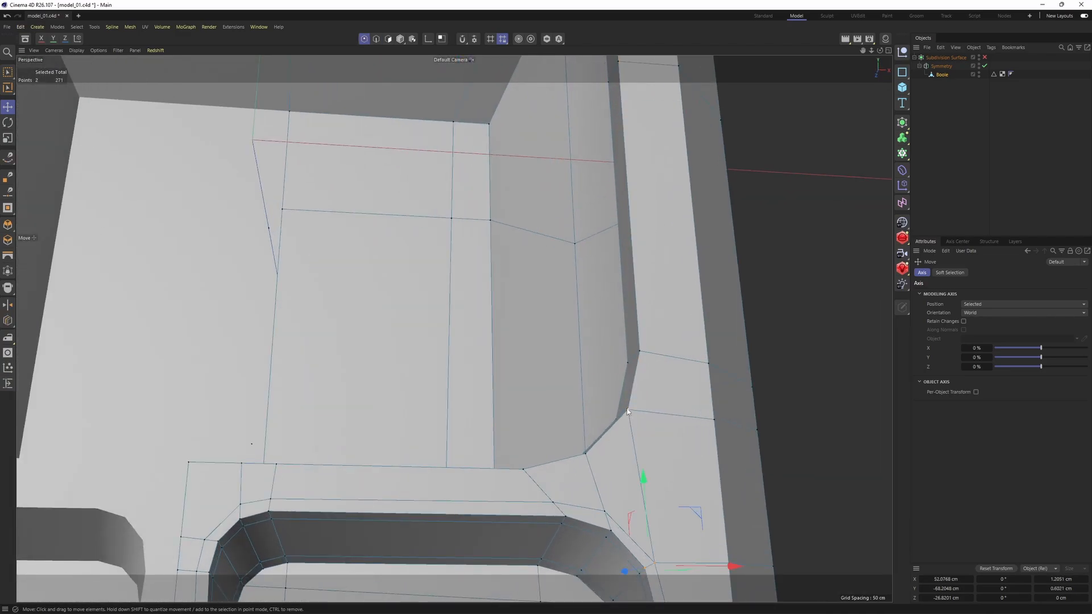
pyautogui.click(627, 410)
pyautogui.press('k')
pyautogui.press('l')
pyautogui.keyDown('alt'); pyautogui.moveTo(661, 407); pyautogui.dragTo(650, 366); pyautogui.keyUp('alt')
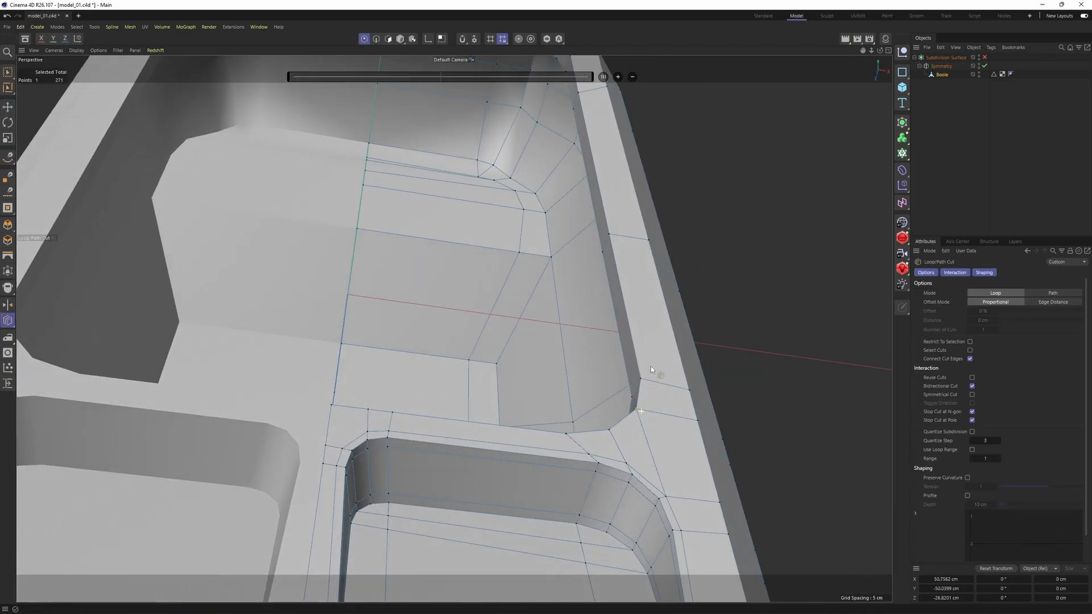
pyautogui.scroll(-4, 651, 366)
pyautogui.scroll(3, 656, 401)
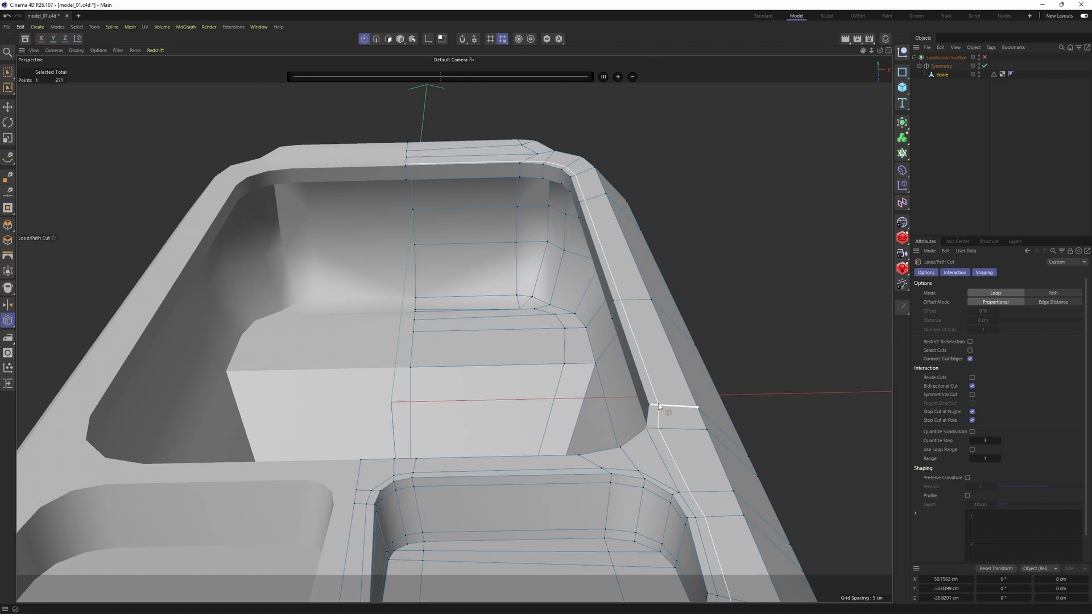
# Step: Clone the large recess's rim loop with Slide, one copy outward on the front face and one about 1.12 cm down the inner wall
pyautogui.press('e')
pyautogui.press('Return')
pyautogui.keyDown('alt'); pyautogui.moveTo(657, 407); pyautogui.dragTo(691, 410); pyautogui.keyUp('alt')
pyautogui.press('m')
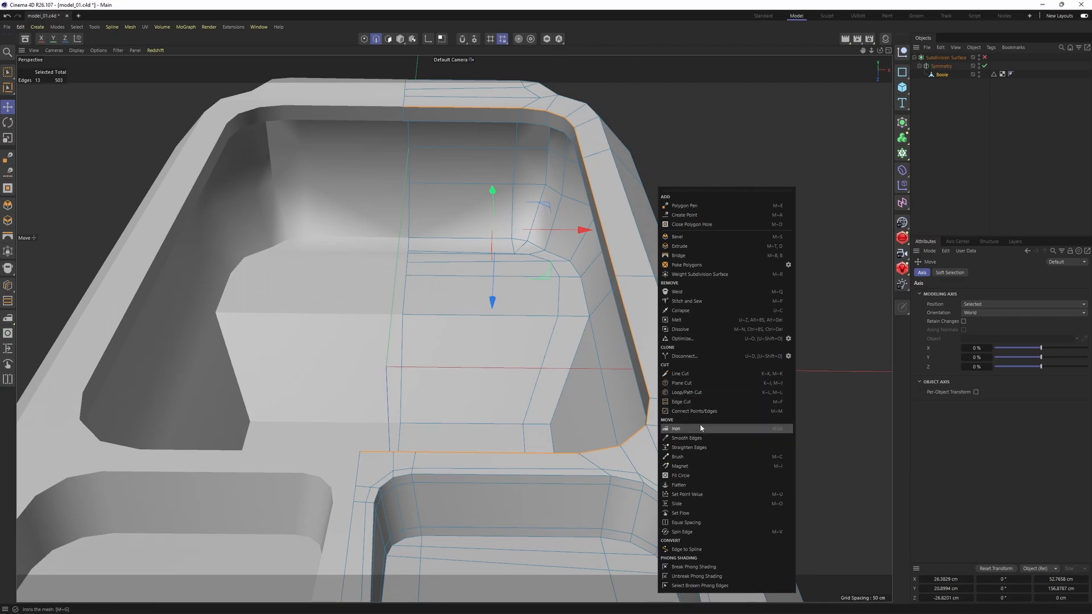
pyautogui.click(555, 231)
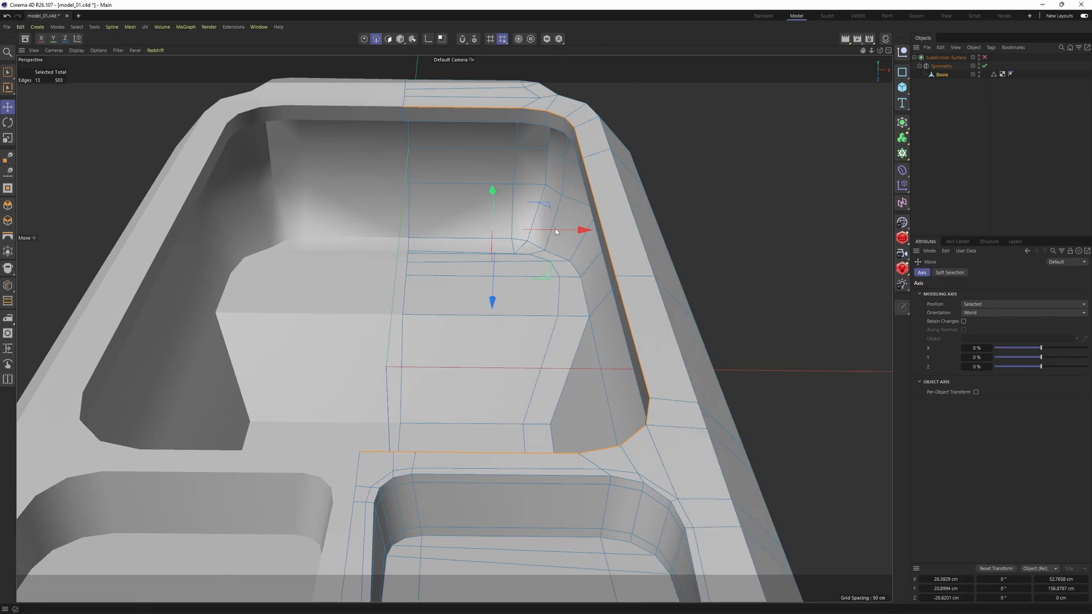
pyautogui.scroll(1, 556, 233)
pyautogui.press('m')
pyautogui.press('o')
pyautogui.scroll(2, 630, 379)
pyautogui.moveTo(665, 406)
pyautogui.keyDown('alt'); pyautogui.mouseDown()
pyautogui.moveTo(656, 377)
pyautogui.moveTo(643, 374)
pyautogui.moveTo(695, 374)
pyautogui.moveTo(662, 401)
pyautogui.moveTo(660, 438)
pyautogui.moveTo(670, 422)
pyautogui.moveTo(660, 421)
pyautogui.mouseUp(); pyautogui.keyUp('alt')
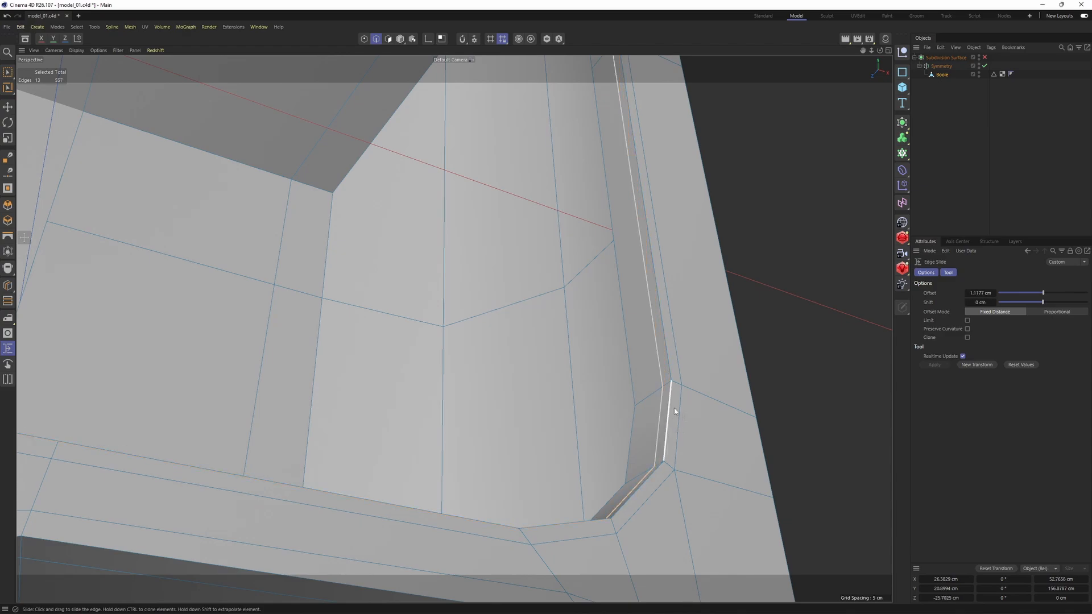
pyautogui.keyDown('alt'); pyautogui.moveTo(673, 407); pyautogui.dragTo(643, 408, button='right'); pyautogui.keyUp('alt')
pyautogui.keyDown('alt'); pyautogui.moveTo(654, 398); pyautogui.dragTo(683, 375); pyautogui.keyUp('alt')
# Step: Turn on the Subdivision Surface to check the recess rims smoothed, and return to the unsmoothed cage
pyautogui.click(985, 58)
pyautogui.click(961, 137)
pyautogui.keyDown('alt'); pyautogui.moveTo(727, 302); pyautogui.dragTo(653, 334, button='right'); pyautogui.keyUp('alt')
pyautogui.keyDown('alt'); pyautogui.moveTo(660, 373); pyautogui.dragTo(626, 412); pyautogui.keyUp('alt')
pyautogui.keyDown('alt'); pyautogui.moveTo(626, 412); pyautogui.dragTo(646, 397, button='right'); pyautogui.keyUp('alt')
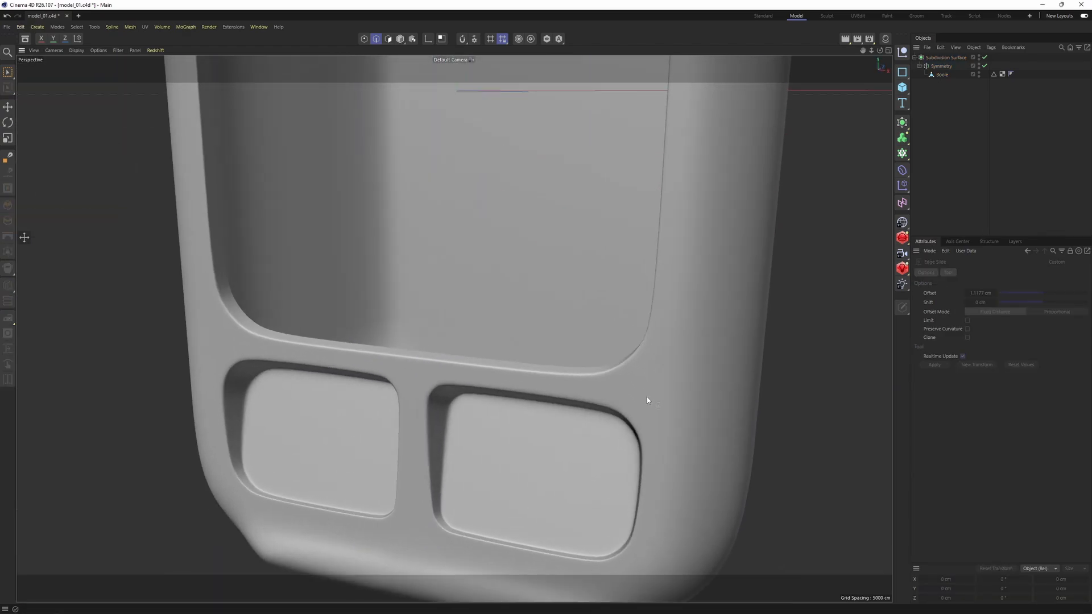
pyautogui.hotkey('ctrl', 'z')
pyautogui.hotkey('ctrl', 'z')
# Step: Preview a loop cut along the outer border of the front face and examine where it stops at the body's bottom corner
pyautogui.keyDown('alt'); pyautogui.moveTo(646, 400); pyautogui.dragTo(641, 425); pyautogui.keyUp('alt')
pyautogui.keyDown('alt'); pyautogui.moveTo(641, 425); pyautogui.dragTo(595, 406, button='right'); pyautogui.keyUp('alt')
pyautogui.keyDown('alt'); pyautogui.moveTo(594, 407); pyautogui.dragTo(557, 392); pyautogui.keyUp('alt')
pyautogui.keyDown('alt'); pyautogui.moveTo(557, 392); pyautogui.dragTo(569, 387, button='right'); pyautogui.keyUp('alt')
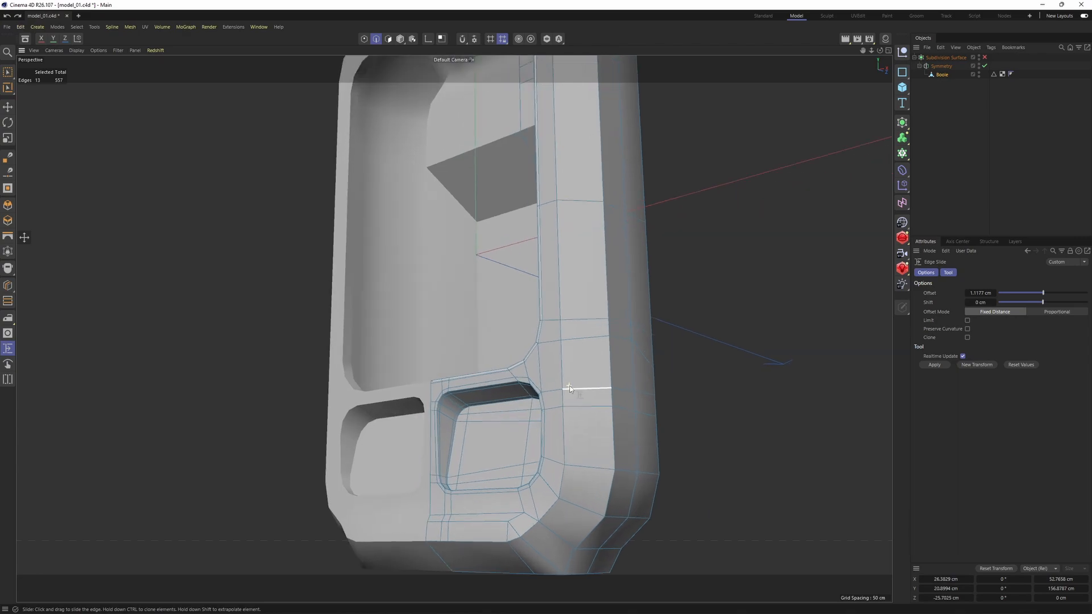
pyautogui.press('k')
pyautogui.press('l')
pyautogui.keyDown('alt'); pyautogui.moveTo(586, 406); pyautogui.dragTo(585, 377); pyautogui.keyUp('alt')
pyautogui.keyDown('alt'); pyautogui.moveTo(584, 378); pyautogui.dragTo(590, 371, button='right'); pyautogui.keyUp('alt')
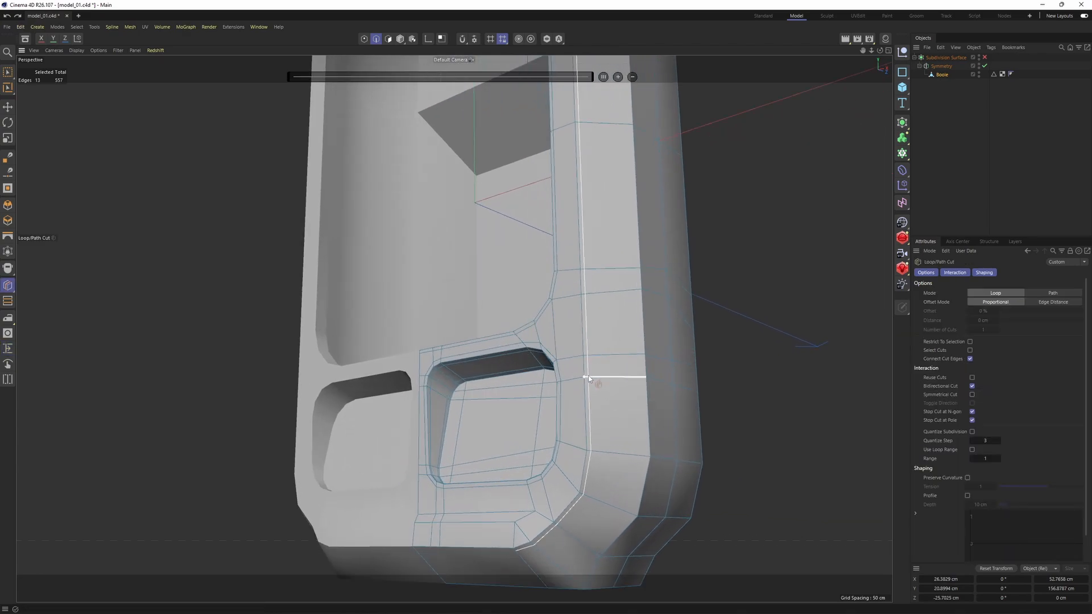
pyautogui.keyDown('alt'); pyautogui.moveTo(590, 378); pyautogui.dragTo(613, 272); pyautogui.keyUp('alt')
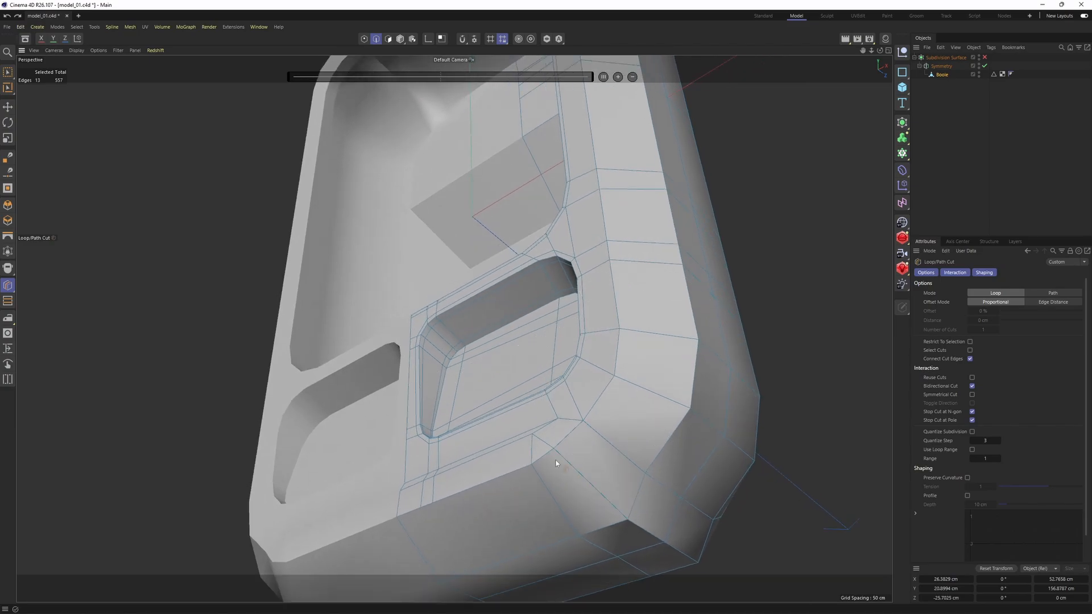
pyautogui.keyDown('alt'); pyautogui.moveTo(556, 463); pyautogui.dragTo(548, 434); pyautogui.keyUp('alt')
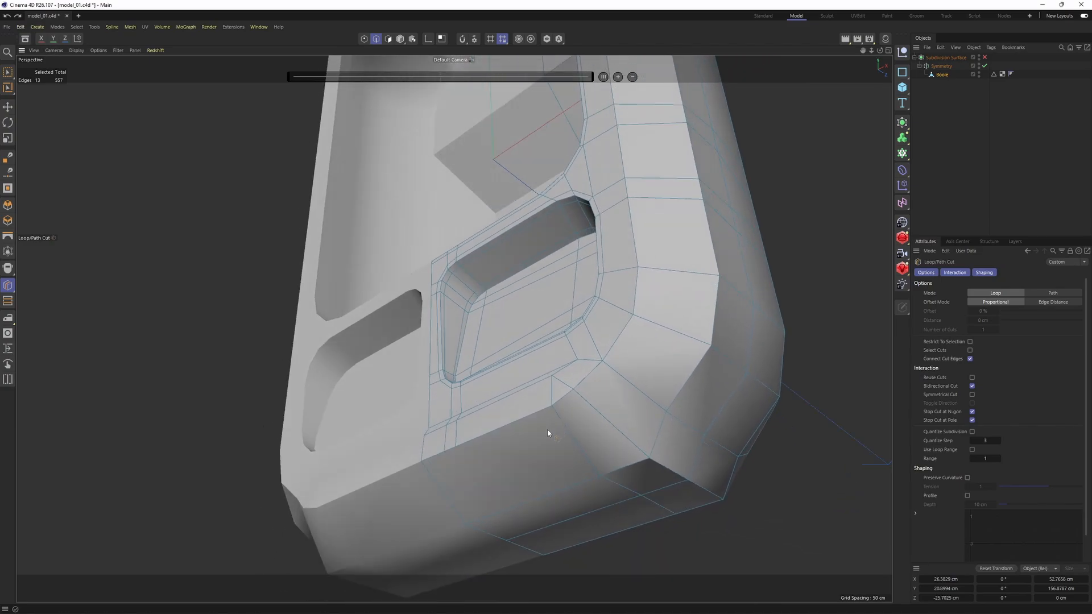
# Step: Turn off Stop Cut at N-gon and add a loop cut along the outer chamfer, close to the front face's border
pyautogui.press('Return')
pyautogui.press('e')
pyautogui.click(500, 467)
pyautogui.press('k')
pyautogui.press('l')
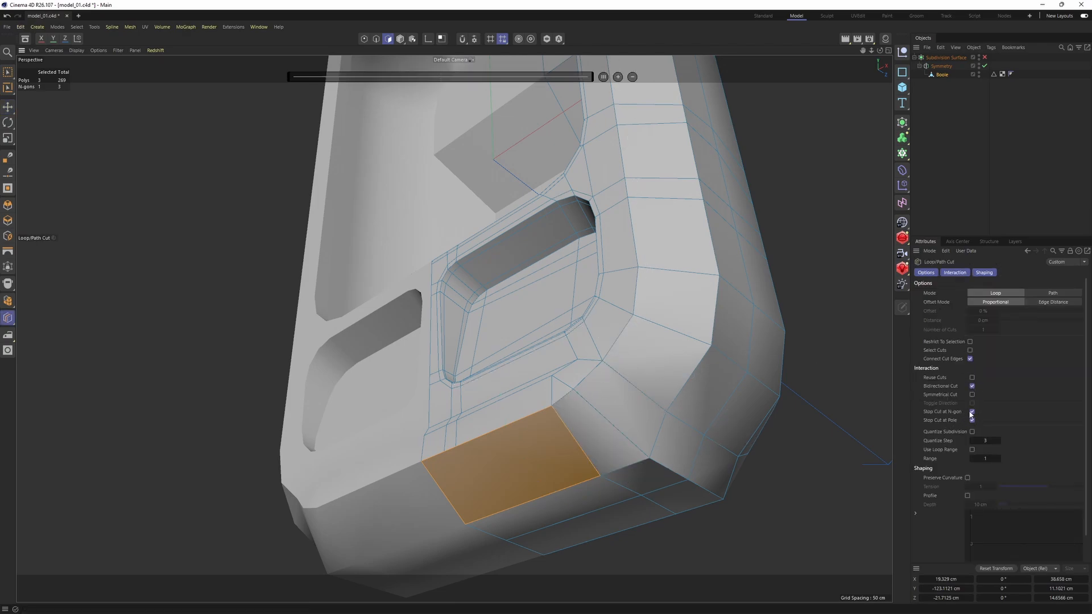
pyautogui.click(582, 396)
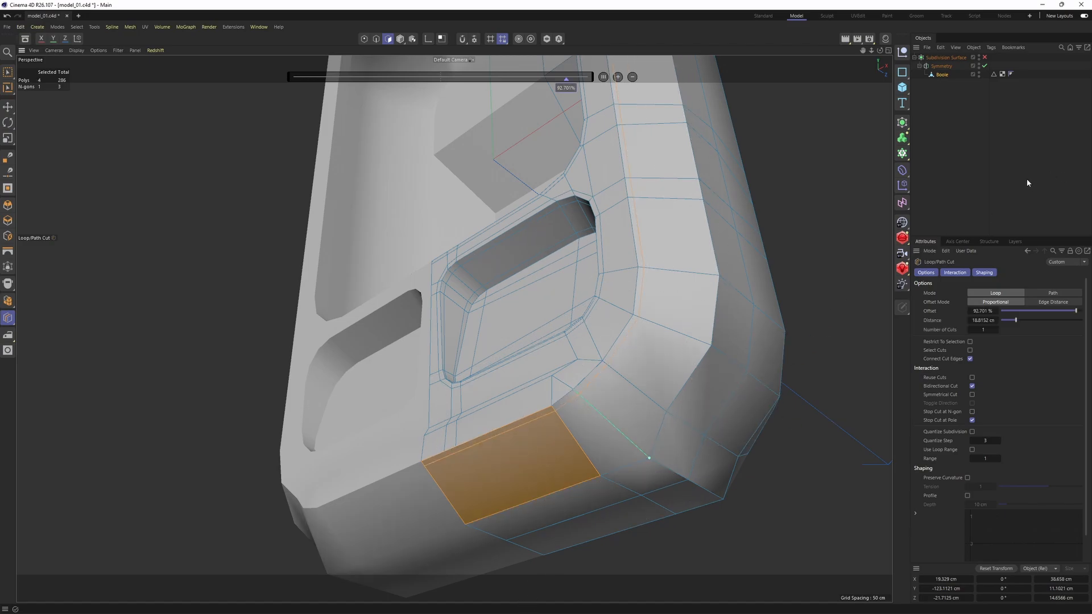
# Step: Check the new cut with smoothing on and add another loop cut along the body's outer chamfer
pyautogui.press('q')
pyautogui.click(1015, 187)
pyautogui.hotkey('ctrl', 'z')
pyautogui.moveTo(631, 336)
pyautogui.keyDown('alt'); pyautogui.mouseDown()
pyautogui.moveTo(656, 400)
pyautogui.moveTo(602, 424)
pyautogui.moveTo(611, 335)
pyautogui.mouseUp(); pyautogui.keyUp('alt')
pyautogui.click(615, 423)
# Step: Clear the selection and examine the smoothed body from the back, sides and front to judge the outer edges
pyautogui.click(966, 159)
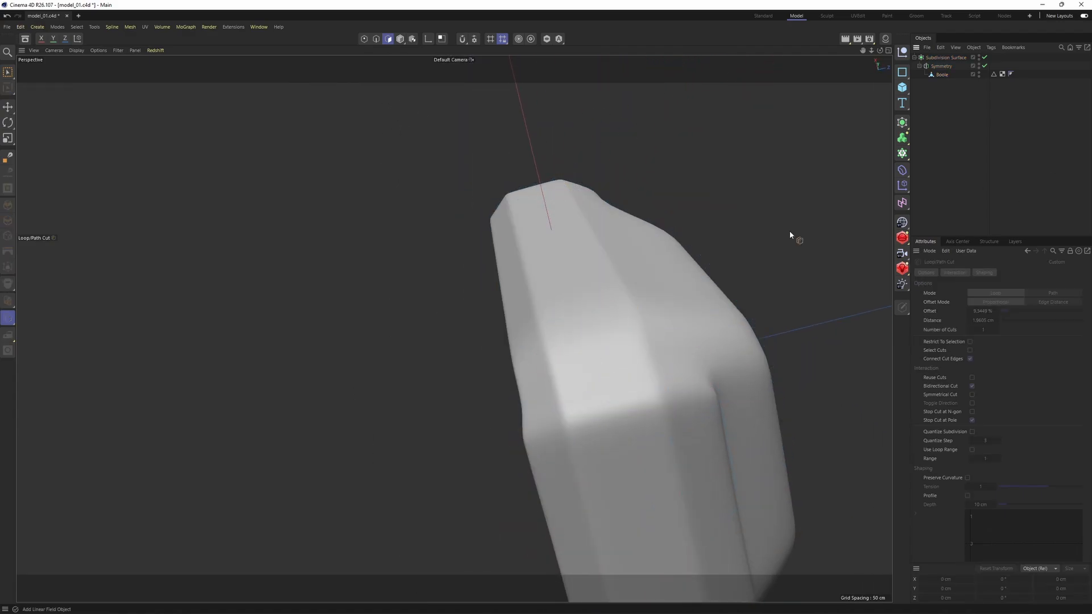
pyautogui.keyDown('alt'); pyautogui.moveTo(667, 430); pyautogui.dragTo(453, 327, button='right'); pyautogui.keyUp('alt')
pyautogui.keyDown('alt'); pyautogui.moveTo(454, 327); pyautogui.dragTo(679, 366); pyautogui.keyUp('alt')
pyautogui.keyDown('alt'); pyautogui.moveTo(678, 370); pyautogui.dragTo(640, 411, button='right'); pyautogui.keyUp('alt')
pyautogui.keyDown('alt'); pyautogui.moveTo(640, 411); pyautogui.dragTo(618, 328); pyautogui.keyUp('alt')
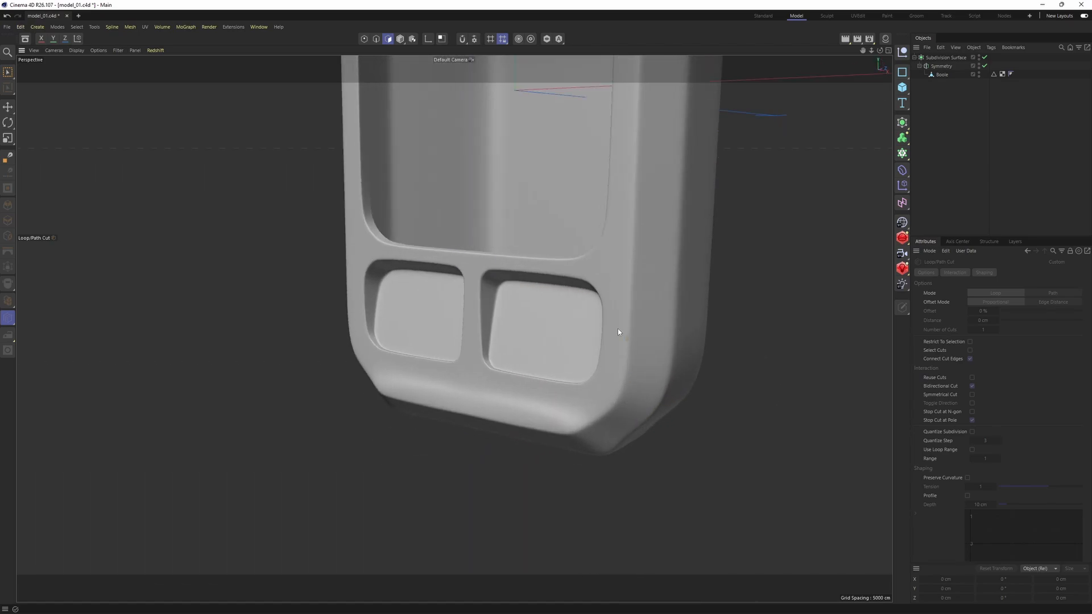
# Step: Restore the mesh selection, turn smoothing off and add a loop cut at about 12.7% beside the diagonal crease of the body's upper corner
pyautogui.keyDown('alt'); pyautogui.moveTo(617, 329); pyautogui.dragTo(603, 406, button='right'); pyautogui.keyUp('alt')
pyautogui.keyDown('alt'); pyautogui.moveTo(603, 406); pyautogui.dragTo(636, 341); pyautogui.keyUp('alt')
pyautogui.keyDown('alt'); pyautogui.moveTo(636, 341); pyautogui.dragTo(627, 240, button='middle'); pyautogui.keyUp('alt')
pyautogui.hotkey('ctrl', 'z')
pyautogui.keyDown('alt'); pyautogui.moveTo(626, 240); pyautogui.dragTo(572, 239, button='right'); pyautogui.keyUp('alt')
pyautogui.press('q')
pyautogui.keyDown('alt'); pyautogui.moveTo(572, 239); pyautogui.dragTo(539, 255); pyautogui.keyUp('alt')
pyautogui.keyDown('alt'); pyautogui.moveTo(602, 302); pyautogui.dragTo(536, 341, button='middle'); pyautogui.keyUp('alt')
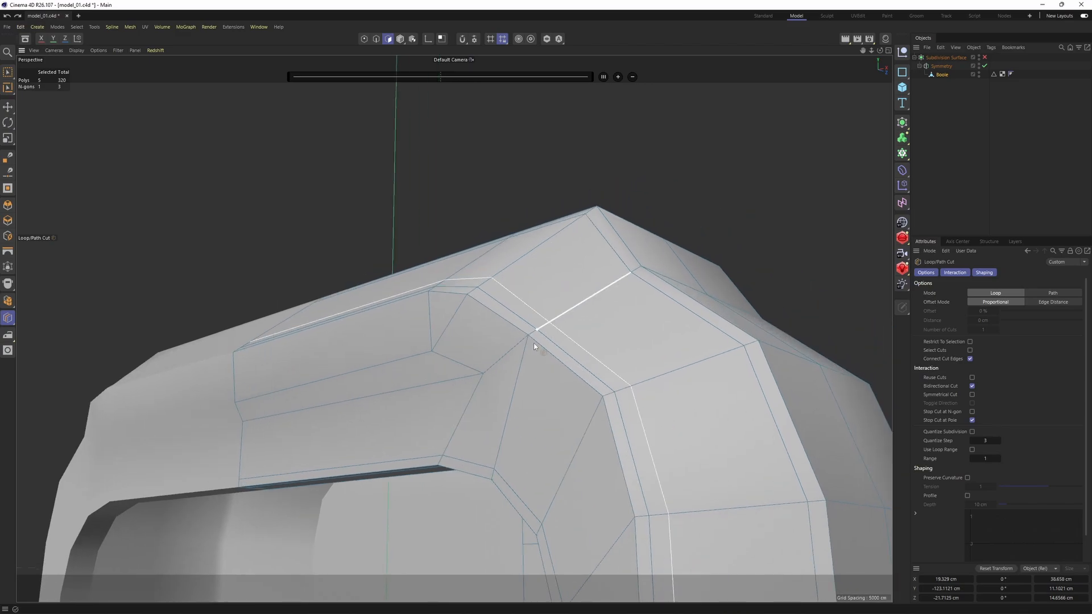
pyautogui.keyDown('alt'); pyautogui.moveTo(536, 341); pyautogui.dragTo(512, 336); pyautogui.keyUp('alt')
pyautogui.middleClick(531, 333)
pyautogui.keyDown('alt'); pyautogui.moveTo(650, 373); pyautogui.dragTo(603, 500, button='middle'); pyautogui.keyUp('alt')
pyautogui.keyDown('alt'); pyautogui.moveTo(603, 500); pyautogui.dragTo(560, 483, button='right'); pyautogui.keyUp('alt')
pyautogui.keyDown('alt'); pyautogui.moveTo(677, 347); pyautogui.dragTo(659, 455, button='middle'); pyautogui.keyUp('alt')
pyautogui.keyDown('alt'); pyautogui.moveTo(645, 418); pyautogui.dragTo(712, 400, button='right'); pyautogui.keyUp('alt')
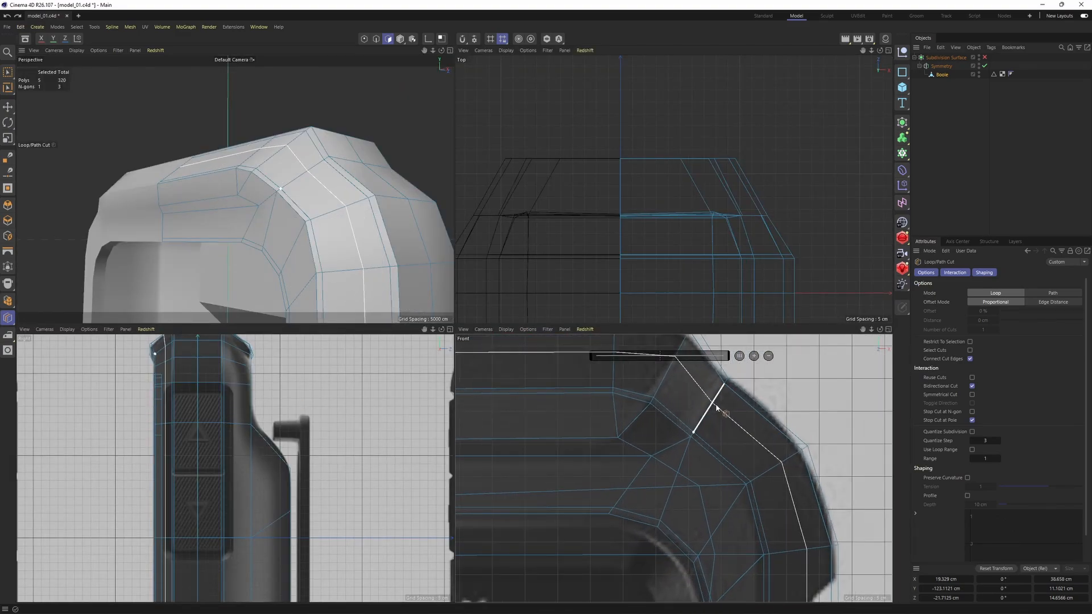
pyautogui.keyDown('alt'); pyautogui.moveTo(306, 194); pyautogui.dragTo(318, 185, button='right'); pyautogui.keyUp('alt')
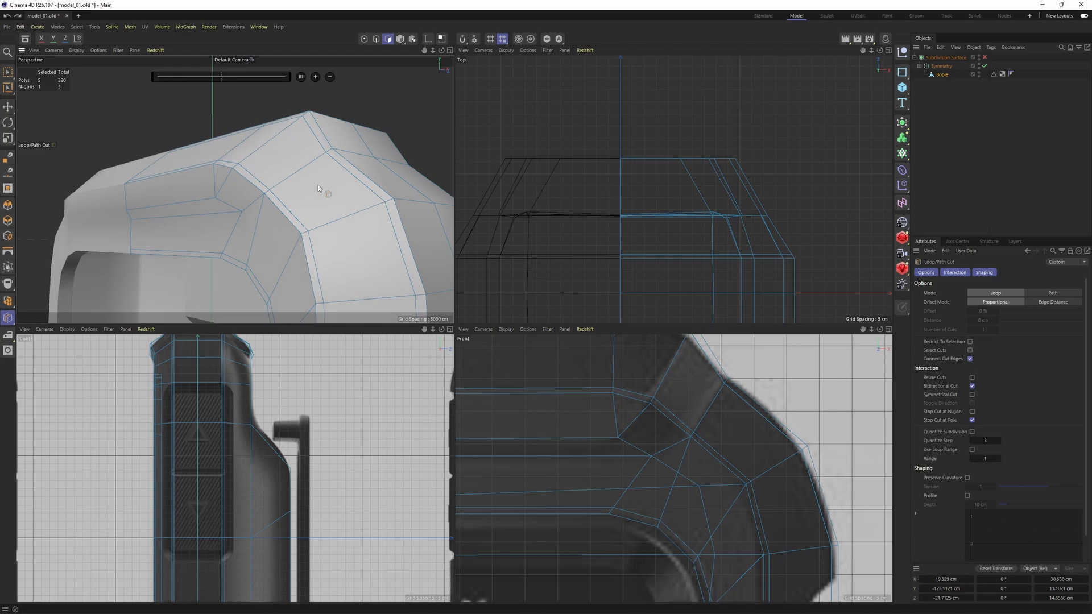
pyautogui.click(262, 189)
pyautogui.keyDown('alt'); pyautogui.moveTo(699, 399); pyautogui.dragTo(709, 453, button='middle'); pyautogui.keyUp('alt')
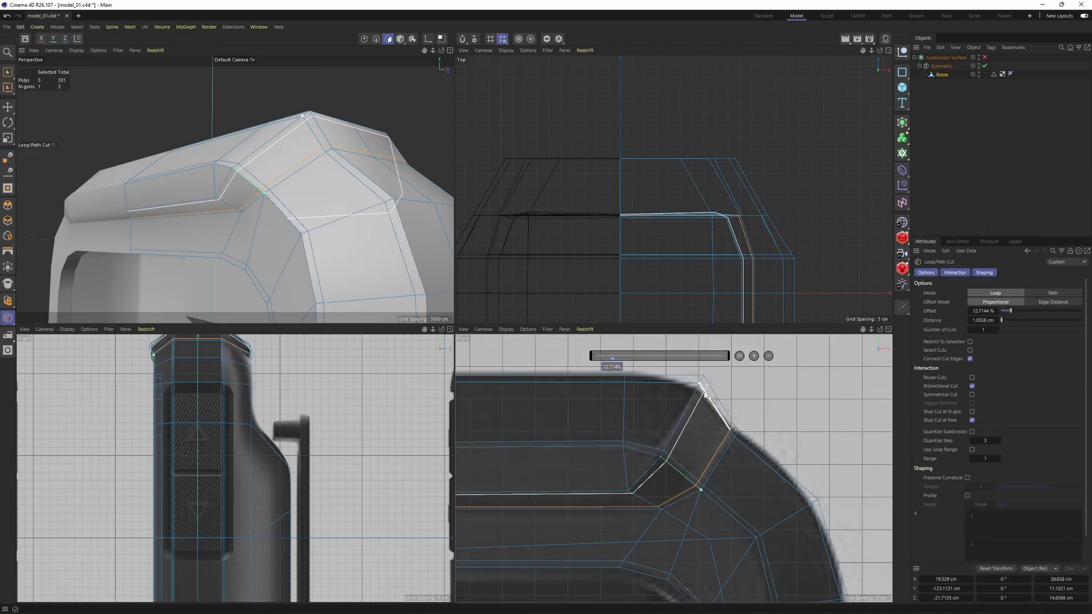
# Step: Clear the selection and examine the smoothed creases at the body's upper and lower corners
pyautogui.middleClick(317, 182)
pyautogui.press('q')
pyautogui.click(961, 139)
pyautogui.keyDown('alt'); pyautogui.moveTo(514, 256); pyautogui.dragTo(564, 271); pyautogui.keyUp('alt')
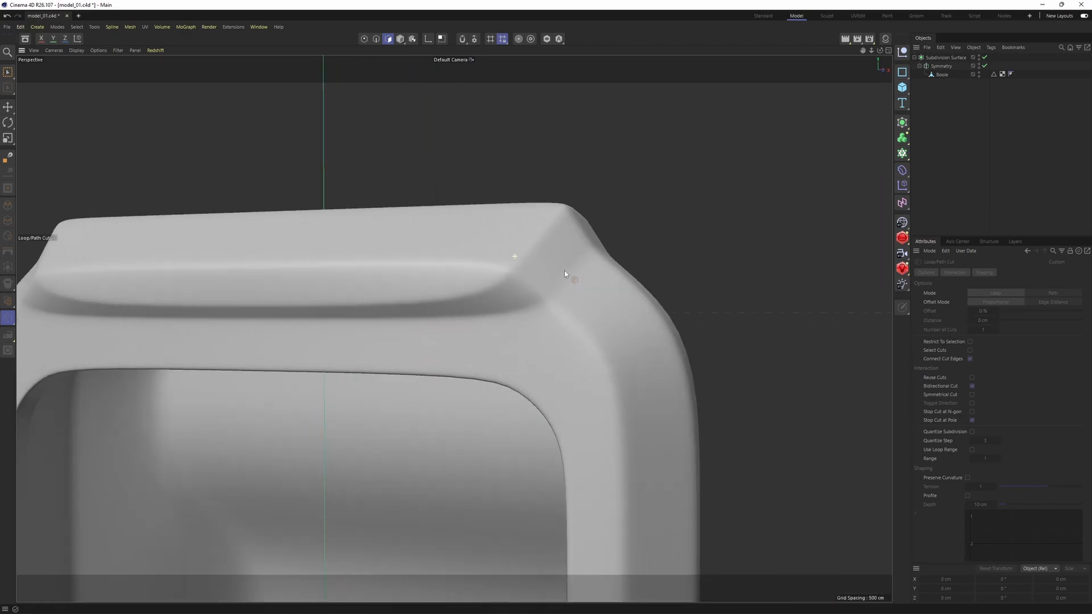
pyautogui.scroll(-5, 565, 272)
pyautogui.keyDown('alt'); pyautogui.moveTo(517, 331); pyautogui.dragTo(512, 131, button='middle'); pyautogui.keyUp('alt')
pyautogui.keyDown('alt'); pyautogui.moveTo(580, 325); pyautogui.dragTo(574, 233); pyautogui.keyUp('alt')
pyautogui.scroll(5, 495, 478)
# Step: Add a matching loop cut at about 12.7% beside the lower corner's diagonal crease and check it with smoothing on
pyautogui.hotkey('ctrl', 'z')
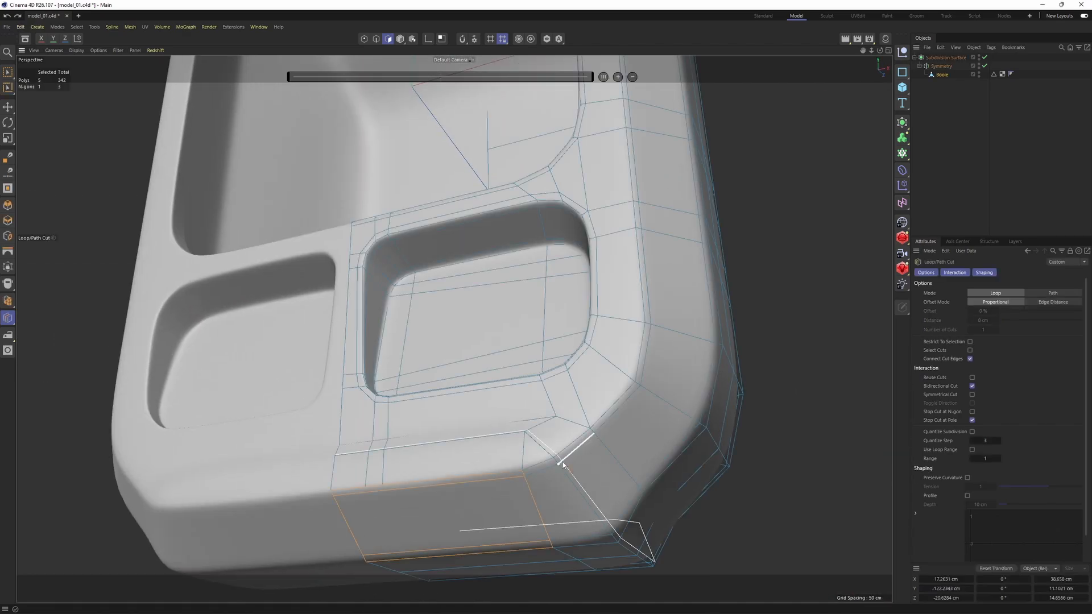
pyautogui.press('q')
pyautogui.keyDown('alt'); pyautogui.moveTo(562, 465); pyautogui.dragTo(551, 480); pyautogui.keyUp('alt')
pyautogui.scroll(2, 546, 469)
pyautogui.click(557, 462)
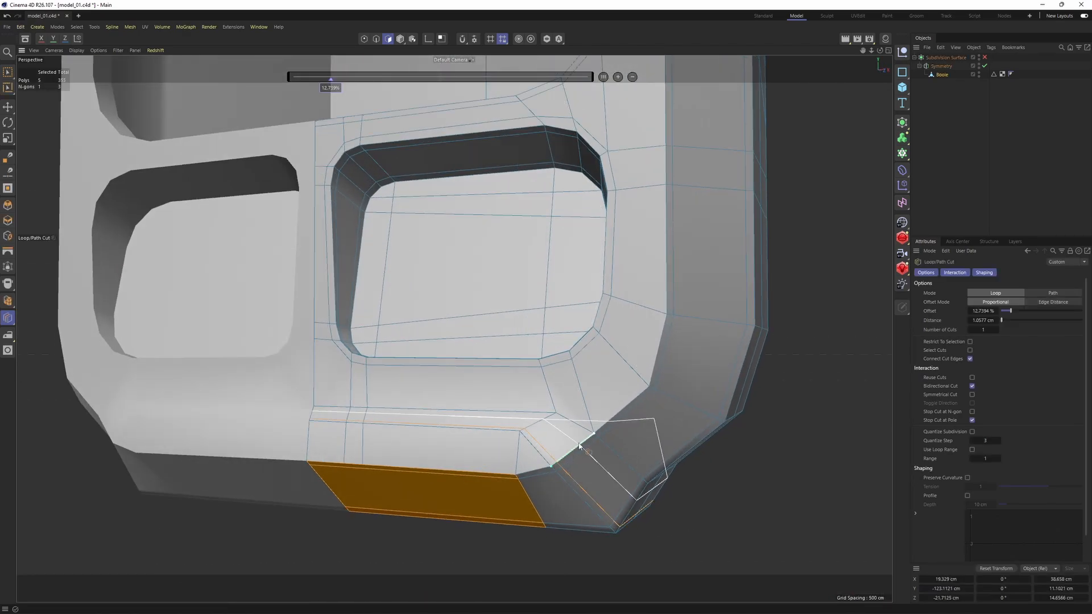
pyautogui.press('q')
pyautogui.click(1050, 144)
pyautogui.scroll(-5, 657, 292)
pyautogui.keyDown('alt'); pyautogui.moveTo(589, 312); pyautogui.dragTo(585, 263); pyautogui.keyUp('alt')
pyautogui.scroll(-5, 316, 308)
# Step: Turn smoothing off on the Boole mesh and select the rim polygons around the large recess's rounded upper corner
pyautogui.click(941, 74)
pyautogui.press('q')
pyautogui.press('e')
pyautogui.scroll(5, 453, 327)
pyautogui.keyDown('alt'); pyautogui.moveTo(454, 326); pyautogui.dragTo(576, 253); pyautogui.keyUp('alt')
pyautogui.scroll(4, 575, 253)
pyautogui.click(576, 270)
pyautogui.keyDown('shift'); pyautogui.click(648, 339); pyautogui.keyUp('shift')
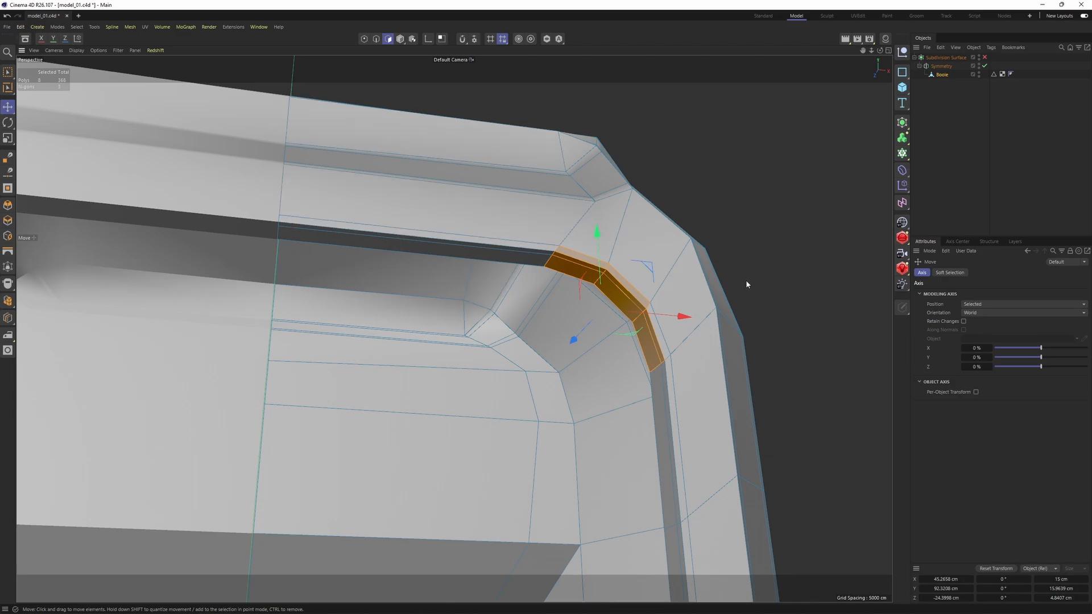
pyautogui.keyDown('alt'); pyautogui.moveTo(743, 280); pyautogui.dragTo(575, 217); pyautogui.keyUp('alt')
# Step: Add loop cuts across the large recess's straight top and side rims near the corner, at about 20% and 59%, and compare with smoothing toggled
pyautogui.press('k')
pyautogui.press('l')
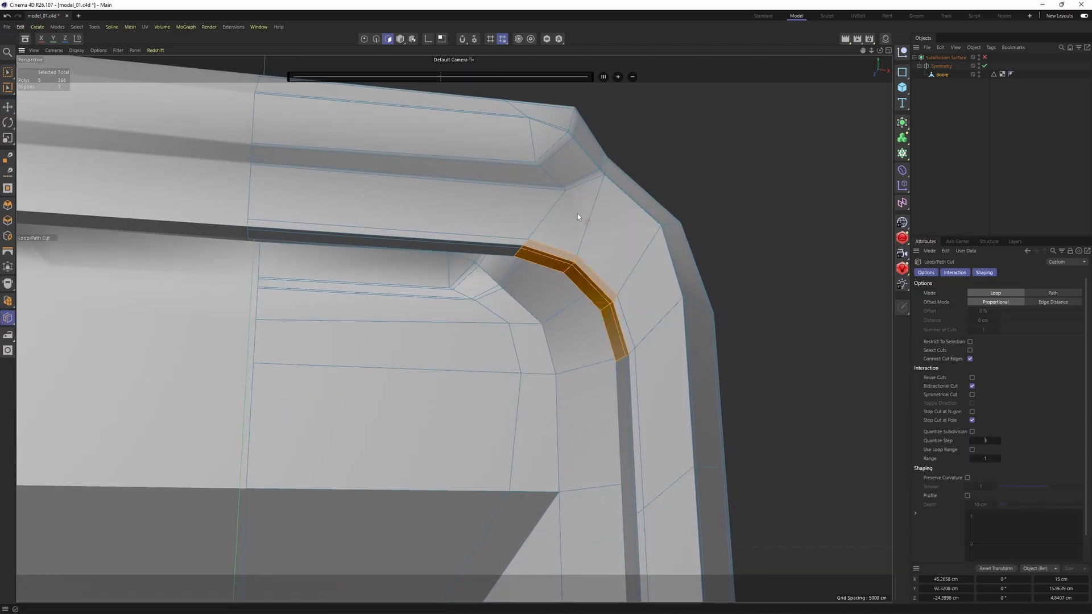
pyautogui.press('q')
pyautogui.keyDown('alt'); pyautogui.moveTo(523, 242); pyautogui.dragTo(500, 238); pyautogui.keyUp('alt')
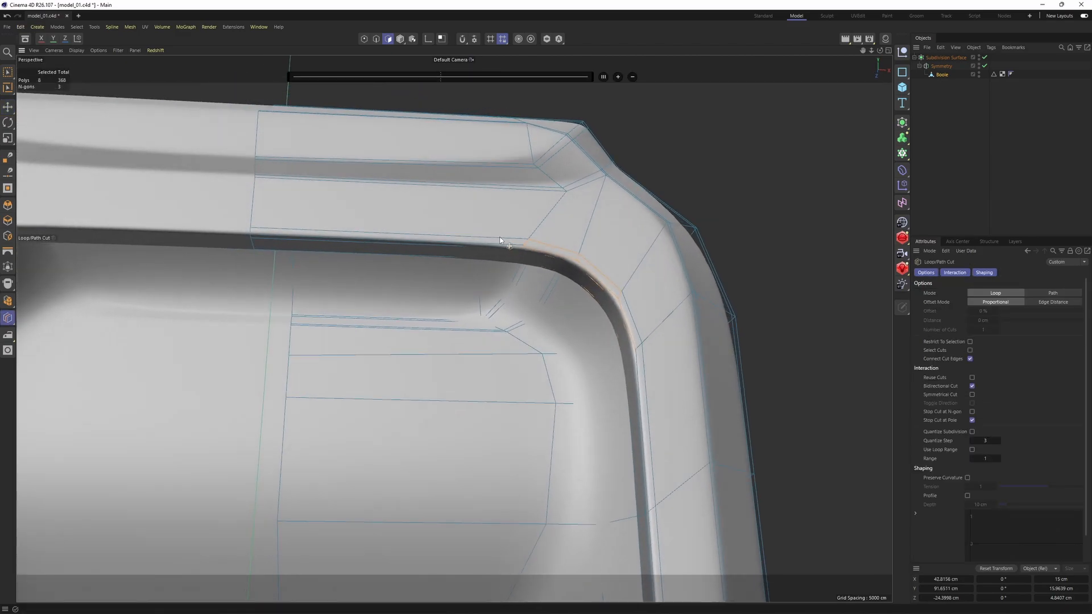
pyautogui.click(472, 250)
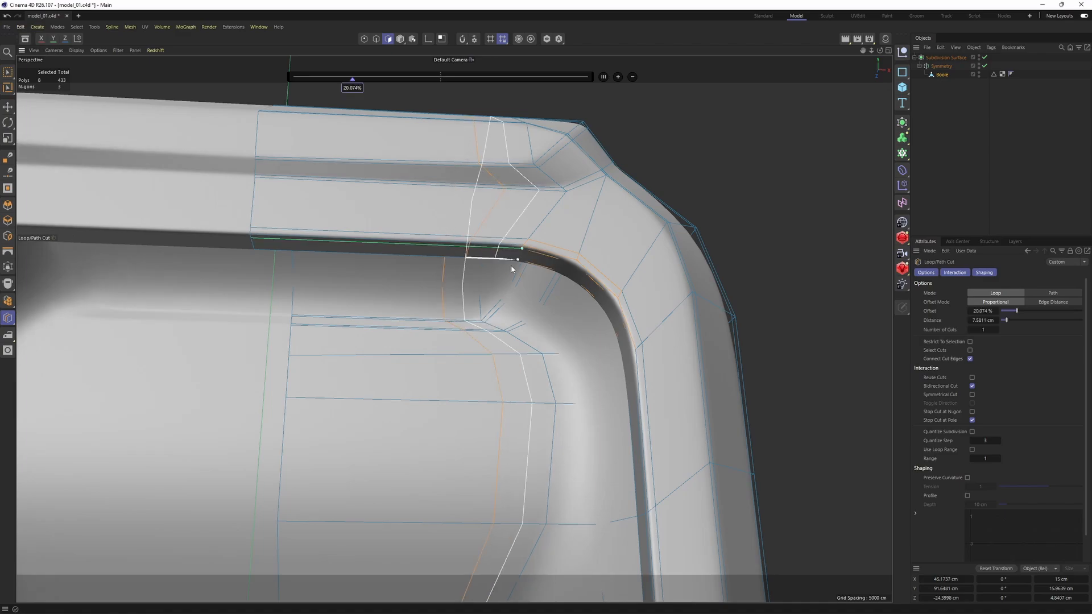
pyautogui.click(650, 411)
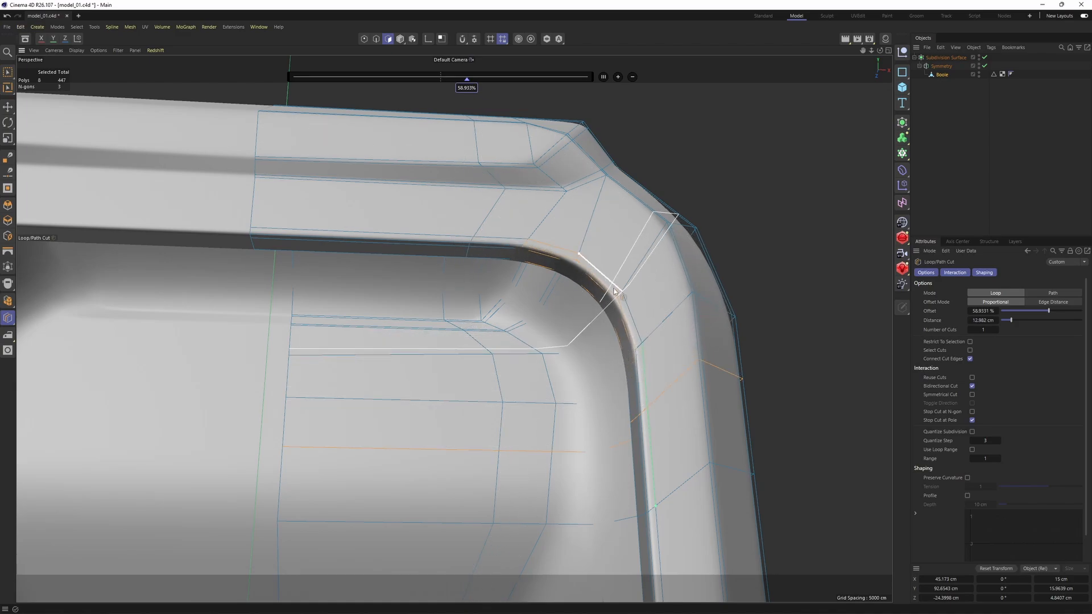
pyautogui.keyDown('alt'); pyautogui.moveTo(611, 270); pyautogui.dragTo(543, 255); pyautogui.keyUp('alt')
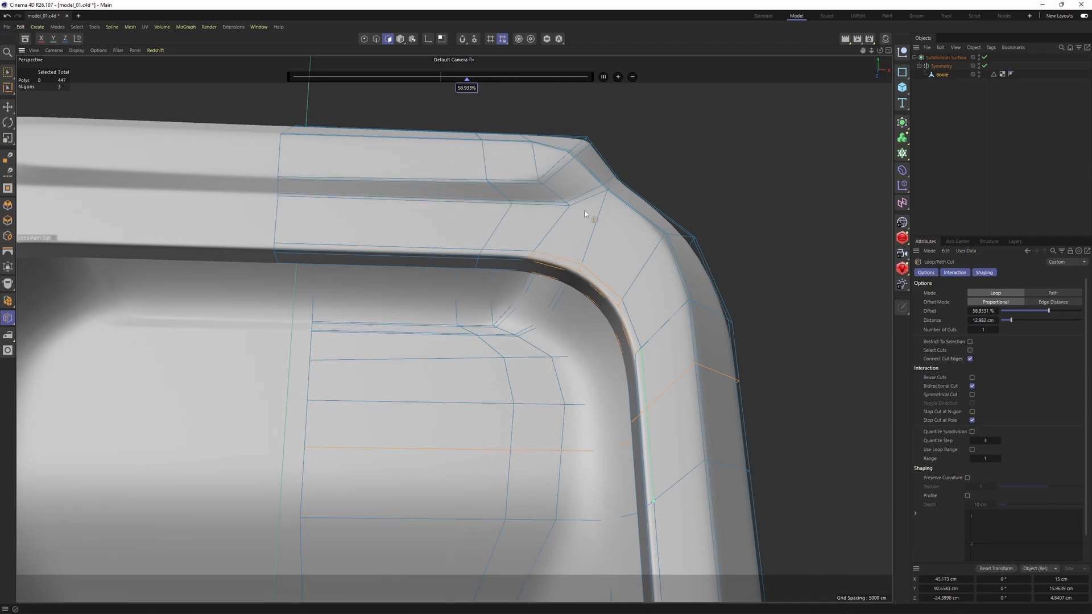
pyautogui.keyDown('alt'); pyautogui.moveTo(569, 240); pyautogui.dragTo(519, 255); pyautogui.keyUp('alt')
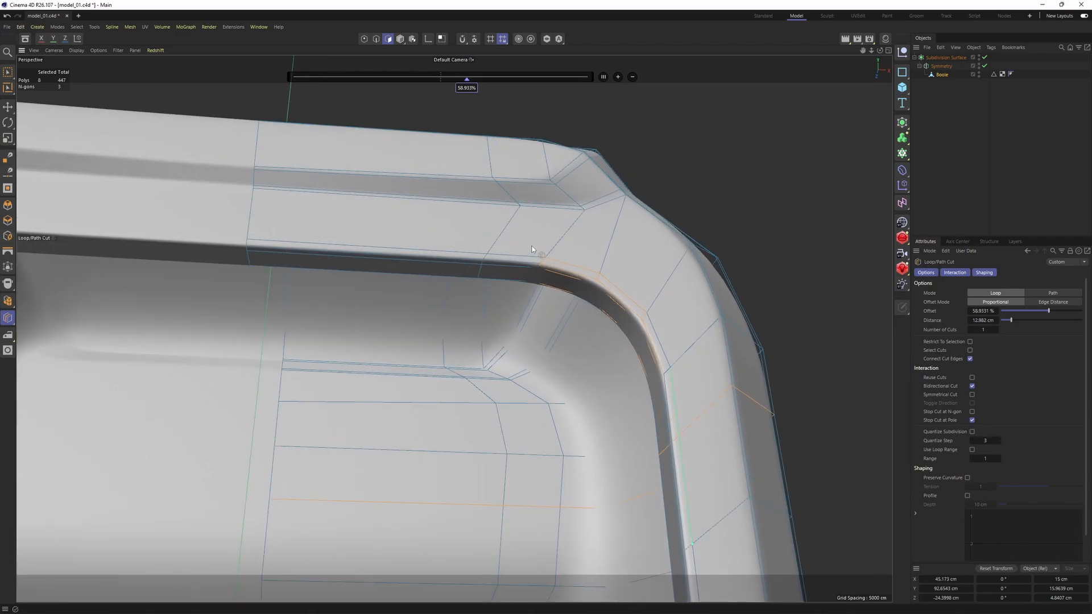
pyautogui.press('q')
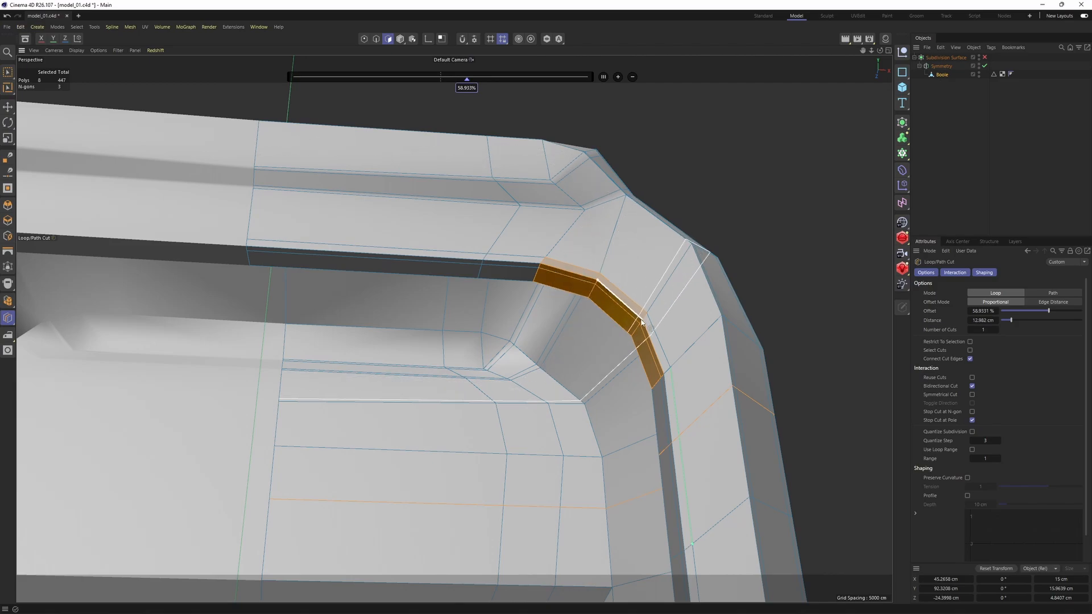
pyautogui.keyDown('alt'); pyautogui.moveTo(655, 285); pyautogui.dragTo(597, 297); pyautogui.keyUp('alt')
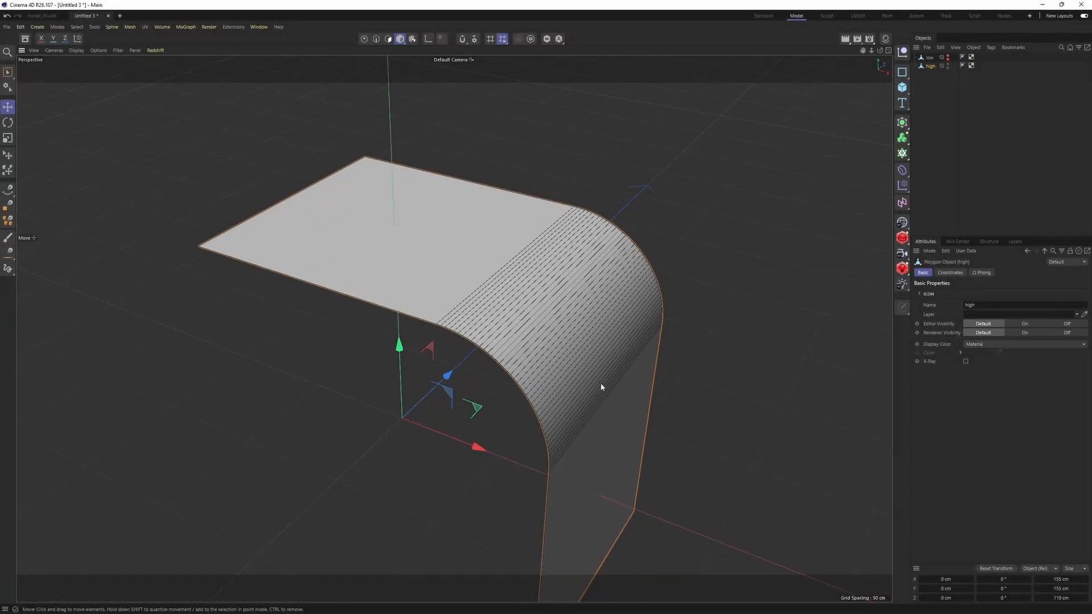
# Step: Examine the curve of the high mesh in the Untitled 3 scene in perspective and from the front
pyautogui.scroll(3, 568, 309)
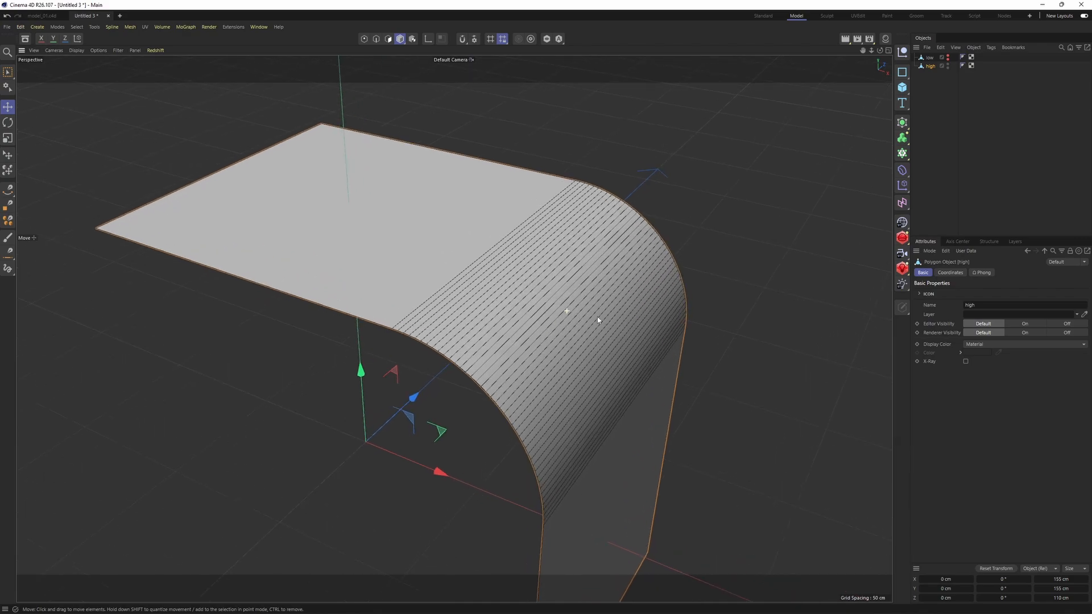
pyautogui.middleClick(592, 328)
pyautogui.middleClick(681, 361)
pyautogui.scroll(-2, 681, 364)
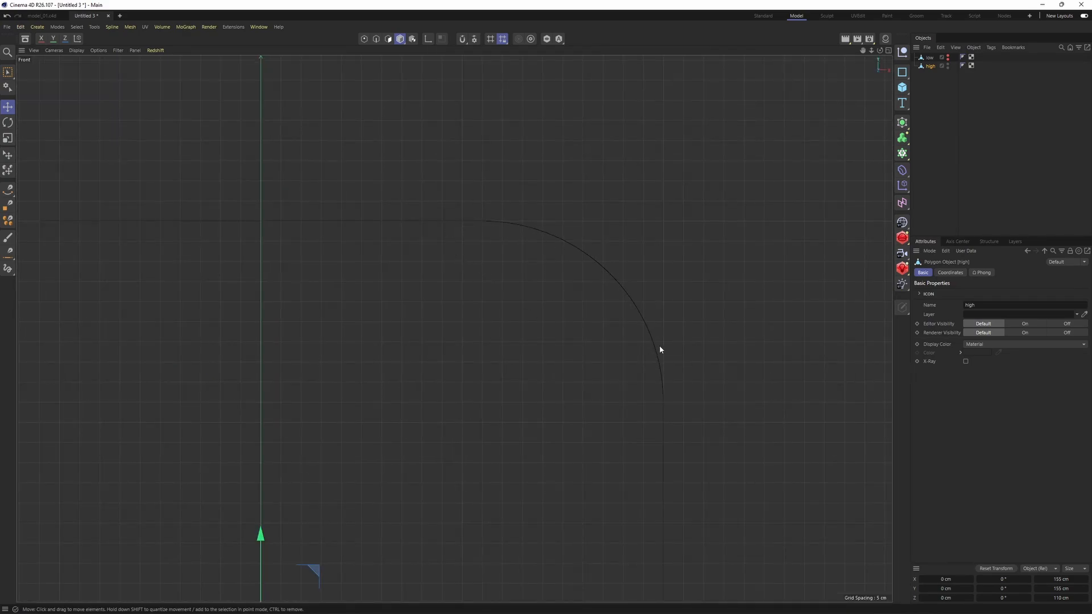
pyautogui.middleClick(664, 445)
pyautogui.middleClick(351, 206)
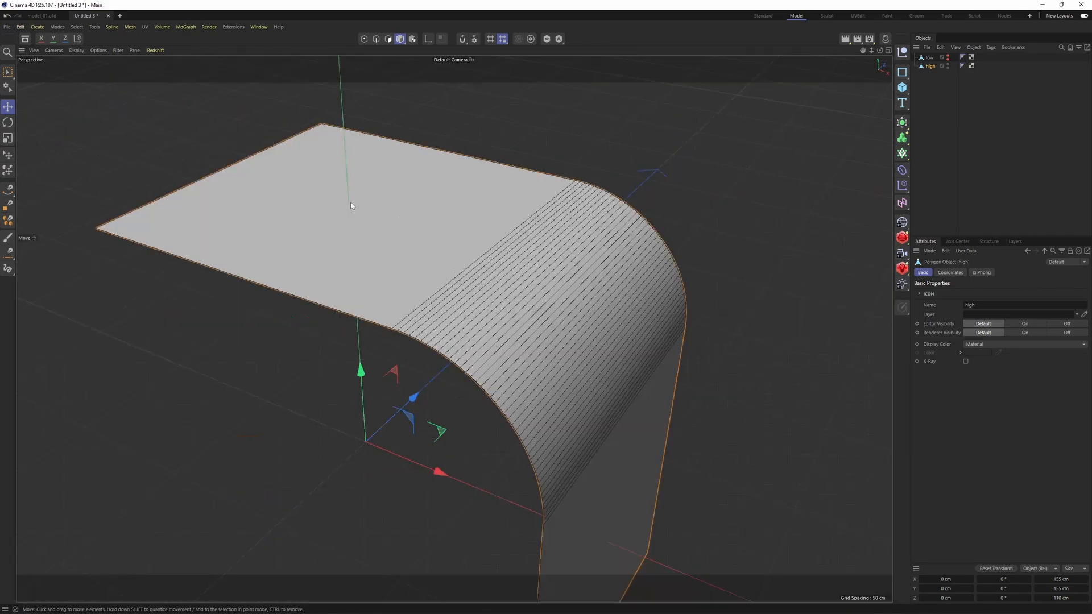
# Step: Show the low mesh in place of the high one and put low inside a Subdivision Surface
pyautogui.click(947, 57)
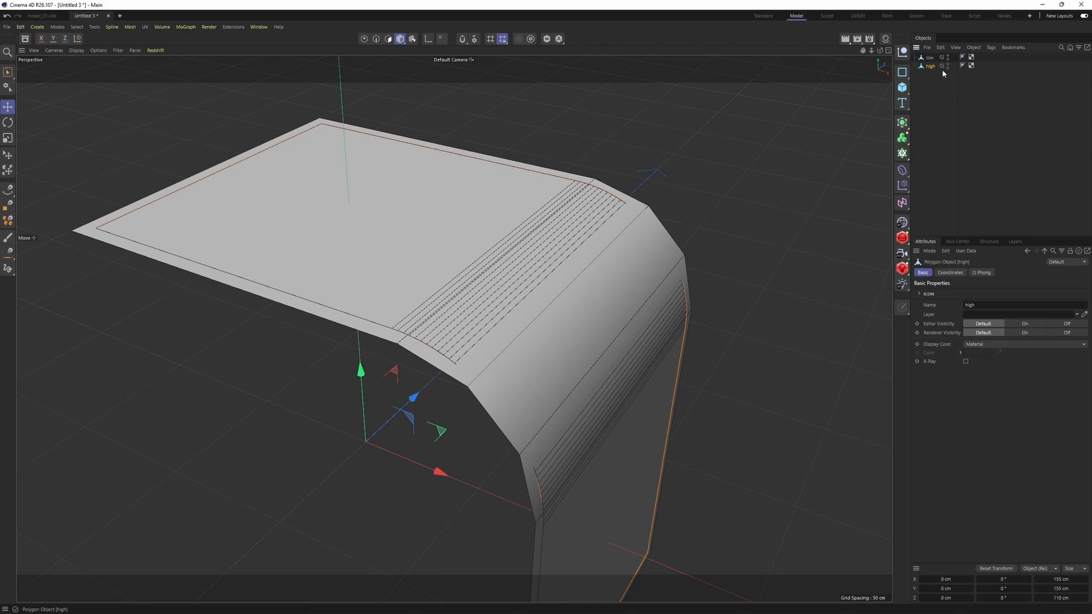
pyautogui.keyDown('ctrl'); pyautogui.click(947, 65); pyautogui.keyUp('ctrl')
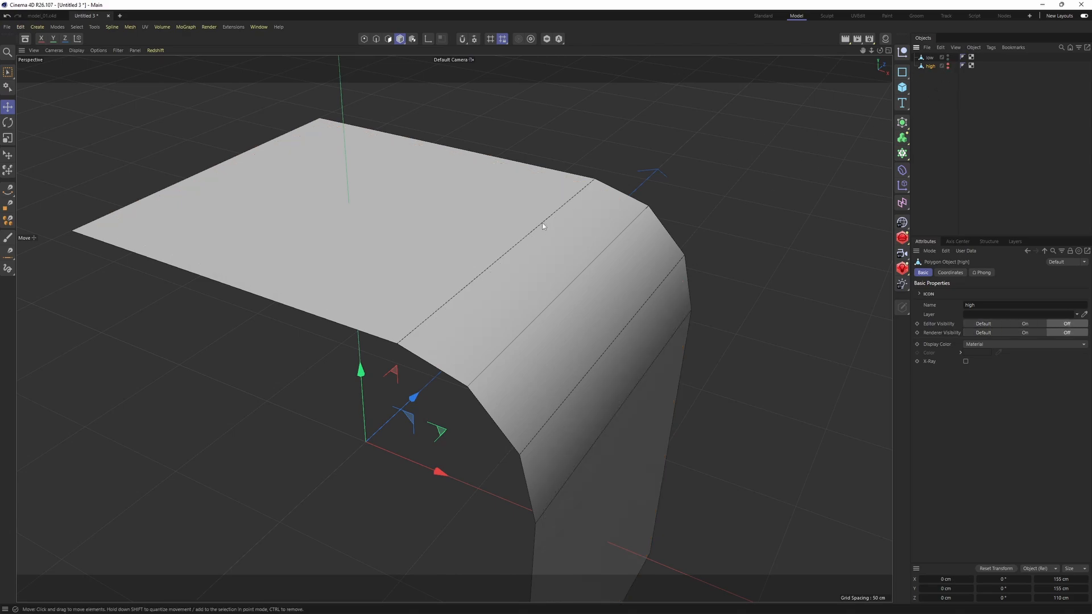
pyautogui.click(928, 58)
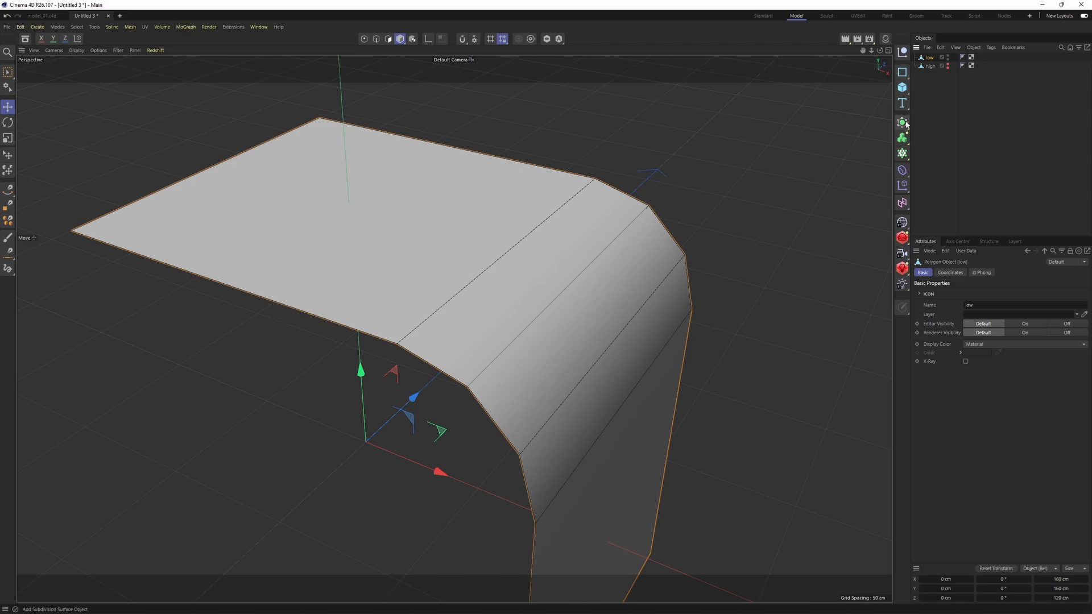
pyautogui.keyDown('alt'); pyautogui.click(907, 125); pyautogui.keyUp('alt')
# Step: Make the high mesh visible again and compare its curve with the subdivided low mesh from the front and in perspective
pyautogui.press('F4')
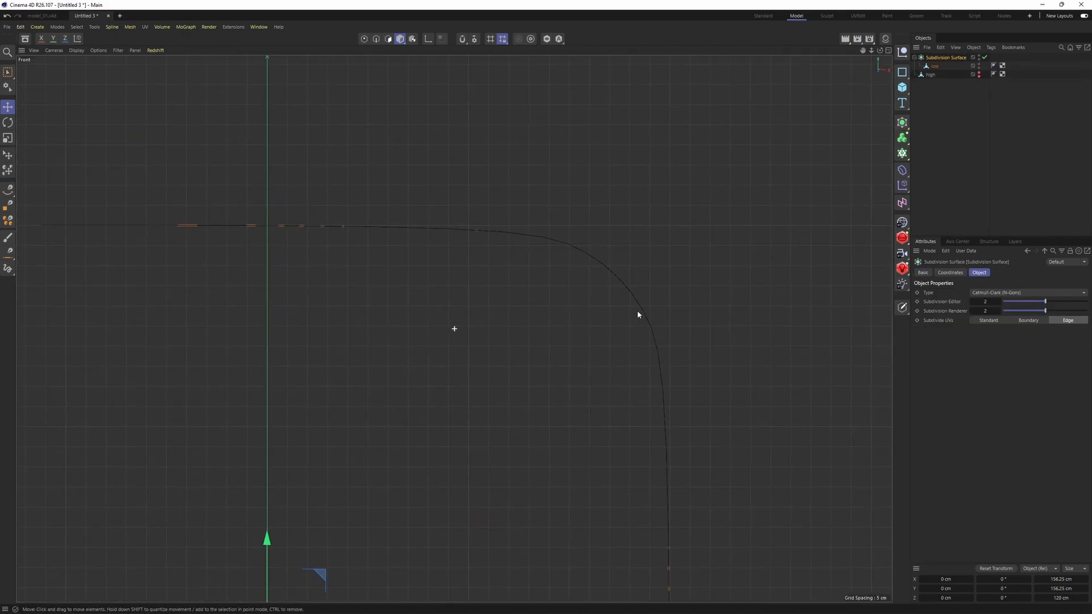
pyautogui.keyDown('alt'); pyautogui.moveTo(655, 325); pyautogui.dragTo(643, 314, button='middle'); pyautogui.keyUp('alt')
pyautogui.scroll(1, 623, 292)
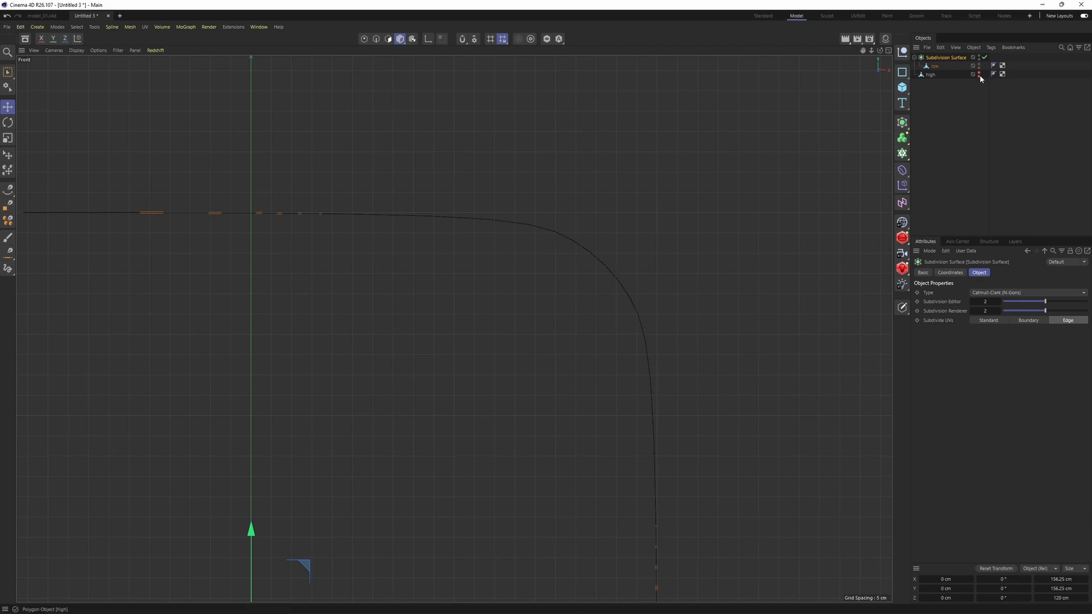
pyautogui.click(935, 71)
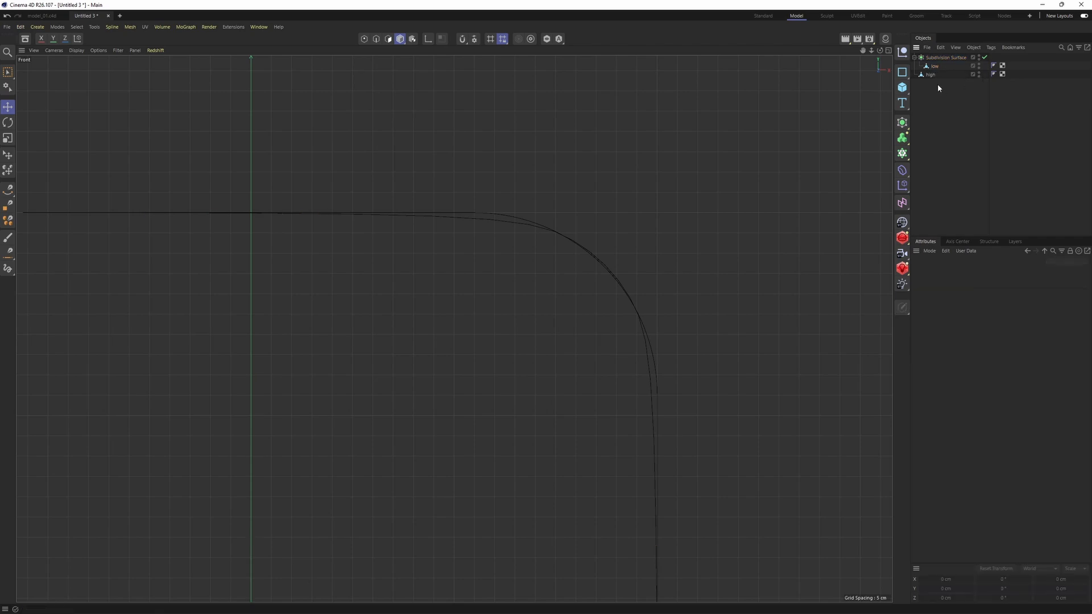
pyautogui.press('Return')
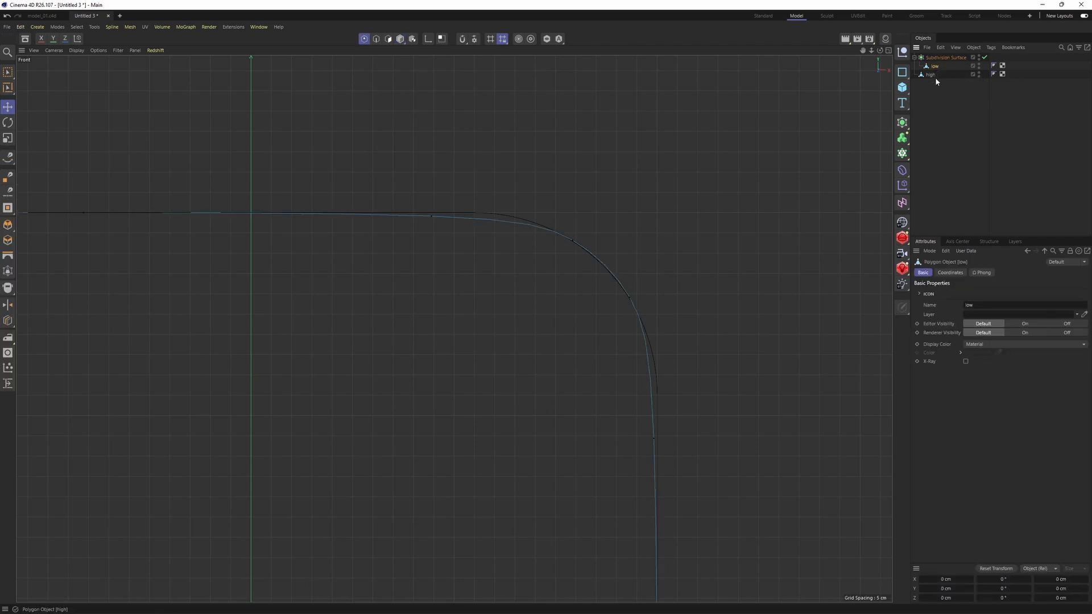
pyautogui.keyDown('ctrl'); pyautogui.click(930, 74); pyautogui.keyUp('ctrl')
pyautogui.click(933, 84)
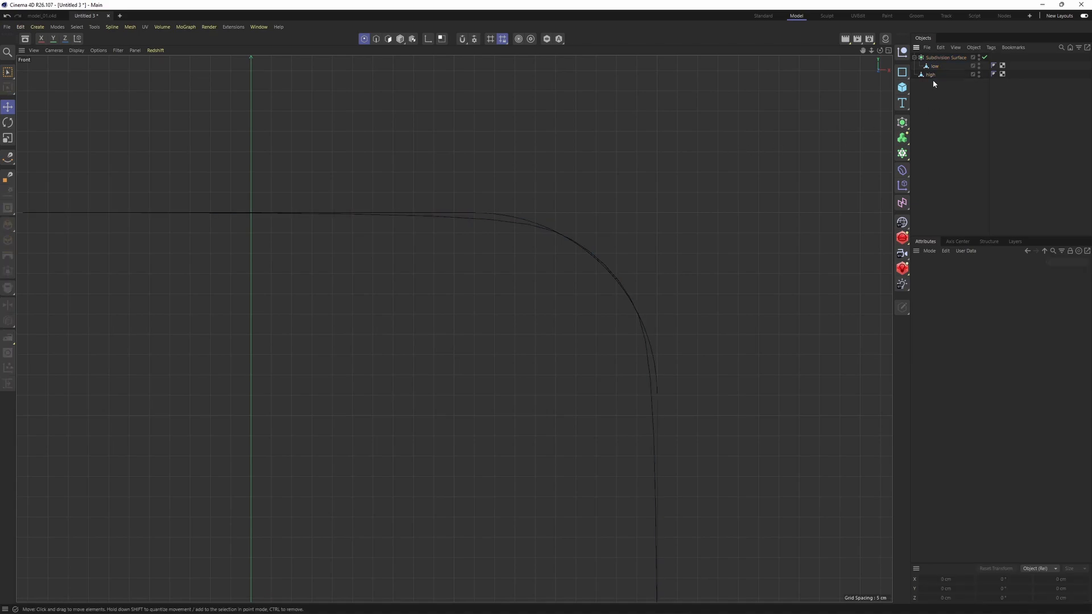
pyautogui.click(929, 69)
pyautogui.middleClick(508, 248)
pyautogui.middleClick(402, 203)
pyautogui.keyDown('alt'); pyautogui.moveTo(402, 203); pyautogui.dragTo(416, 192, button='middle'); pyautogui.keyUp('alt')
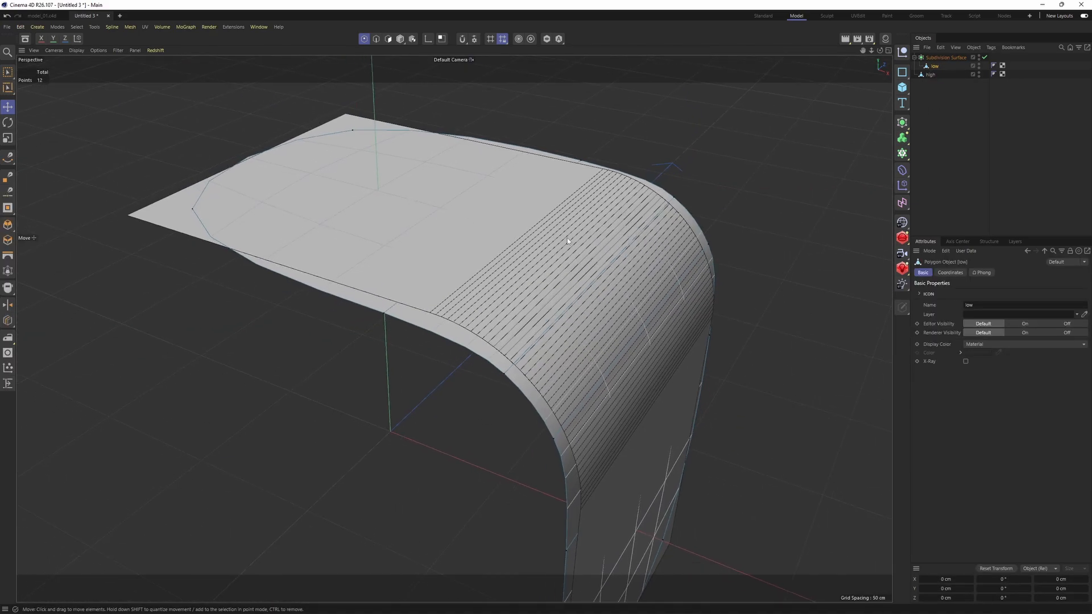
# Step: Activate Loop/Path Cut on the low mesh and switch the viewport display to Gouraud Shading
pyautogui.press('k')
pyautogui.press('l')
pyautogui.keyDown('alt'); pyautogui.moveTo(567, 243); pyautogui.dragTo(550, 251); pyautogui.keyUp('alt')
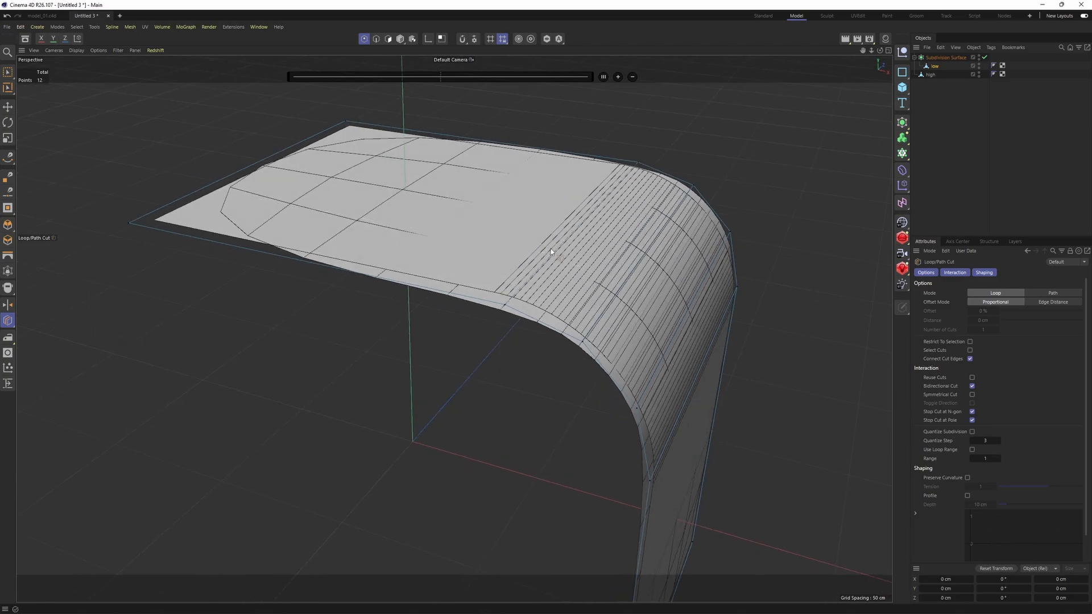
pyautogui.click(931, 72)
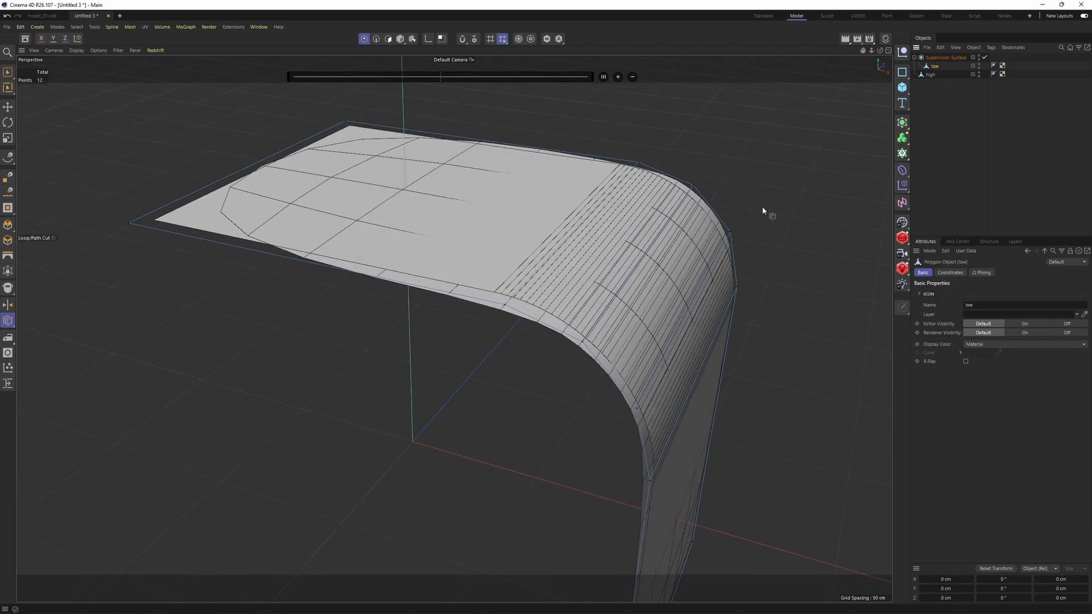
pyautogui.click(943, 86)
pyautogui.click(933, 67)
pyautogui.press('n')
pyautogui.press('a')
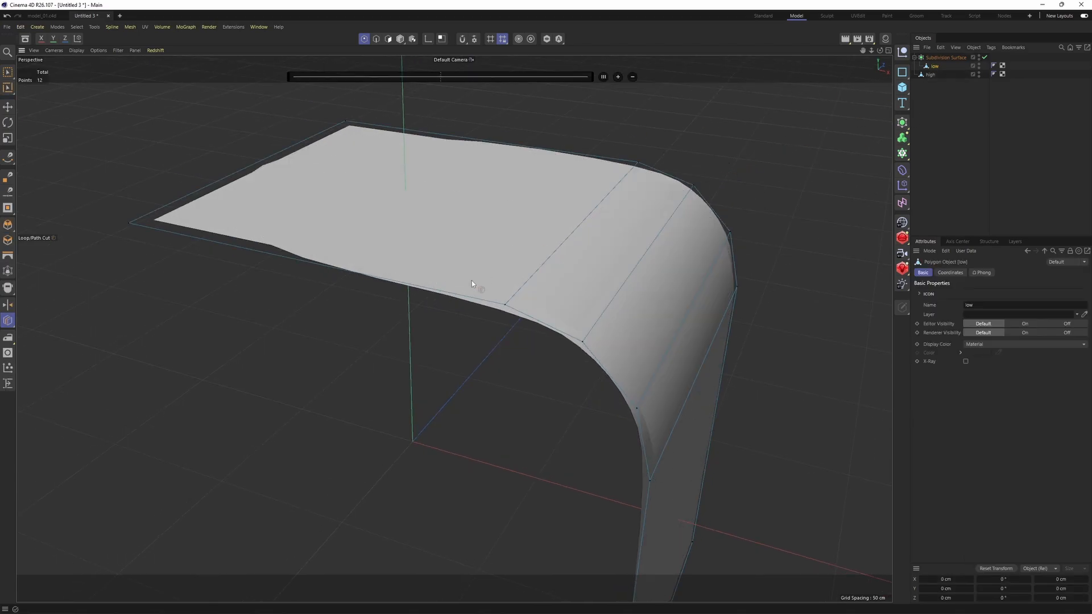
# Step: Add supporting loop cuts to the low mesh on the flat top before the bend and on the vertical side below it
pyautogui.middleClick(443, 293)
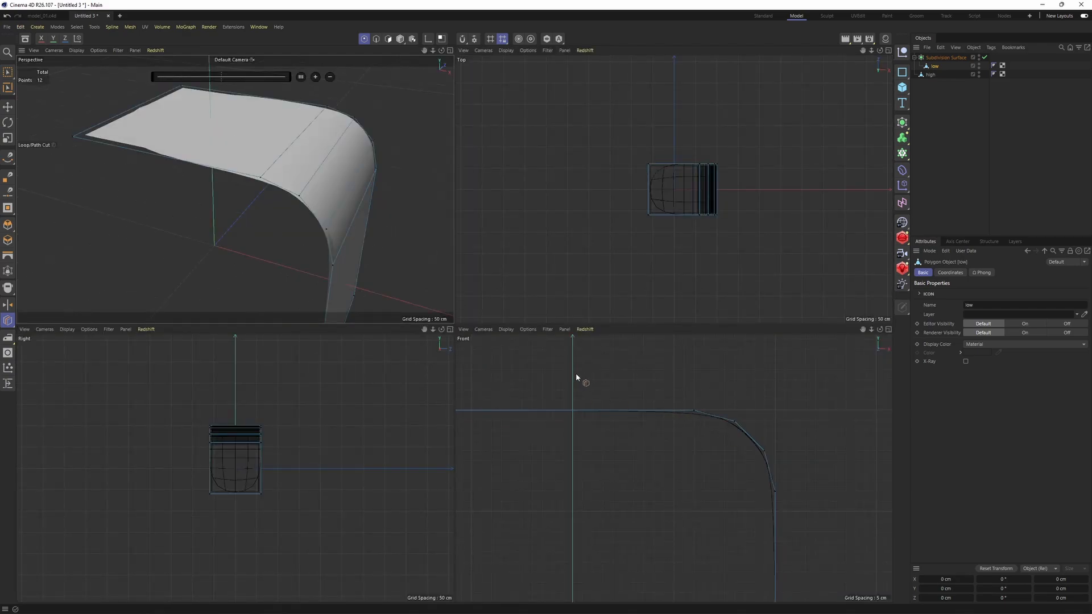
pyautogui.scroll(3, 675, 419)
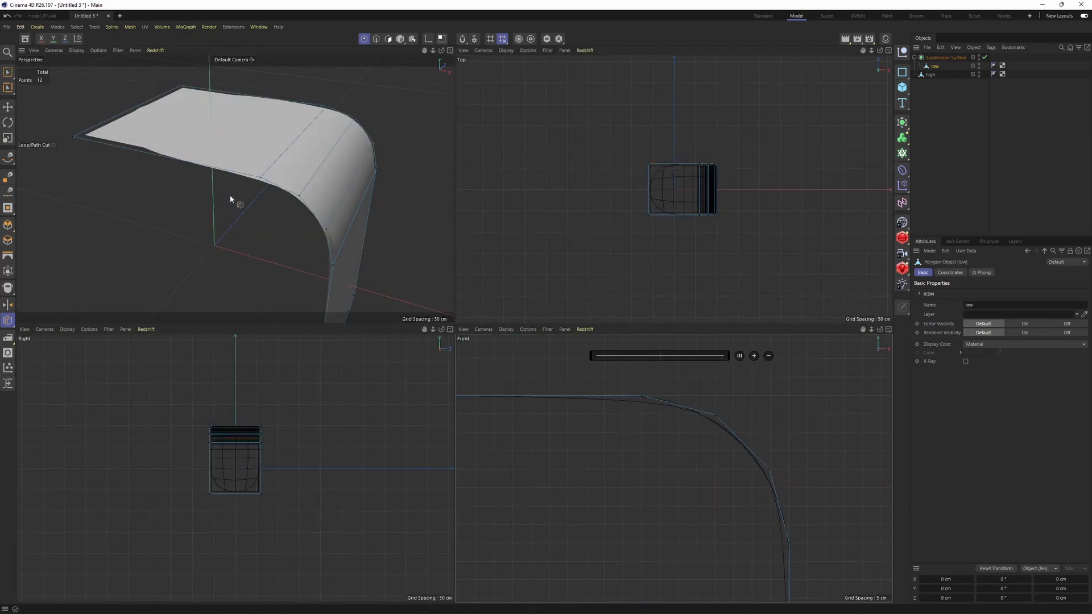
pyautogui.click(217, 169)
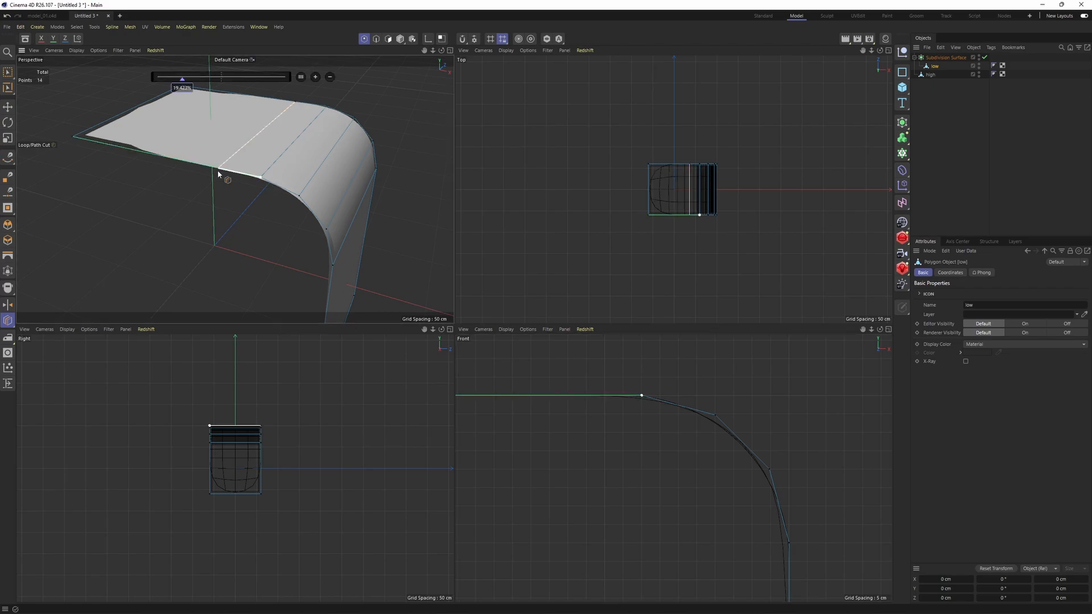
pyautogui.keyDown('alt'); pyautogui.moveTo(364, 236); pyautogui.dragTo(271, 200); pyautogui.keyUp('alt')
pyautogui.scroll(-2, 690, 487)
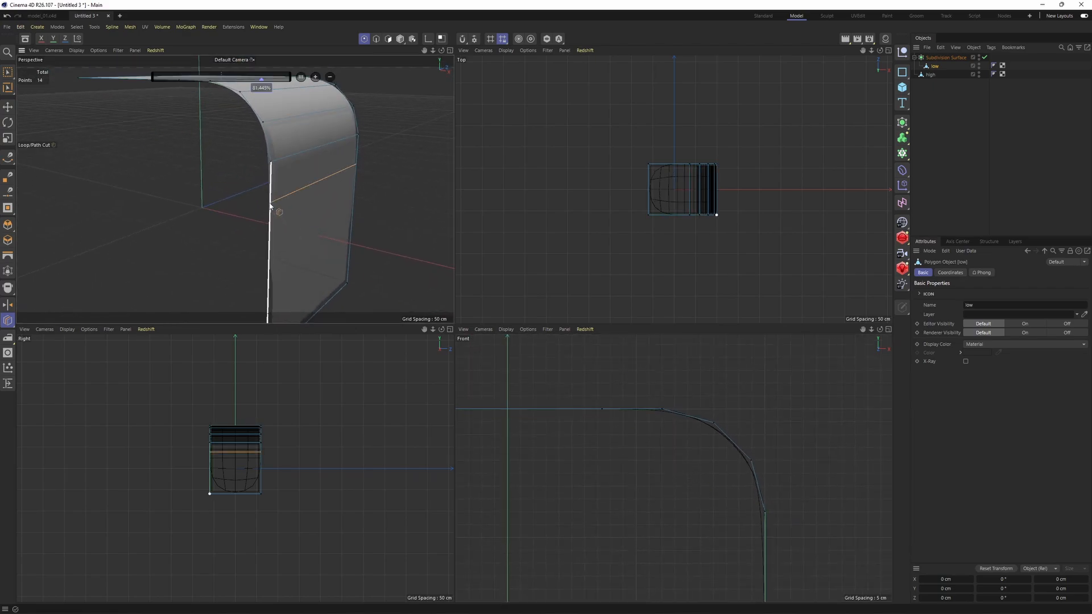
pyautogui.keyDown('alt'); pyautogui.moveTo(299, 218); pyautogui.dragTo(284, 170); pyautogui.keyUp('alt')
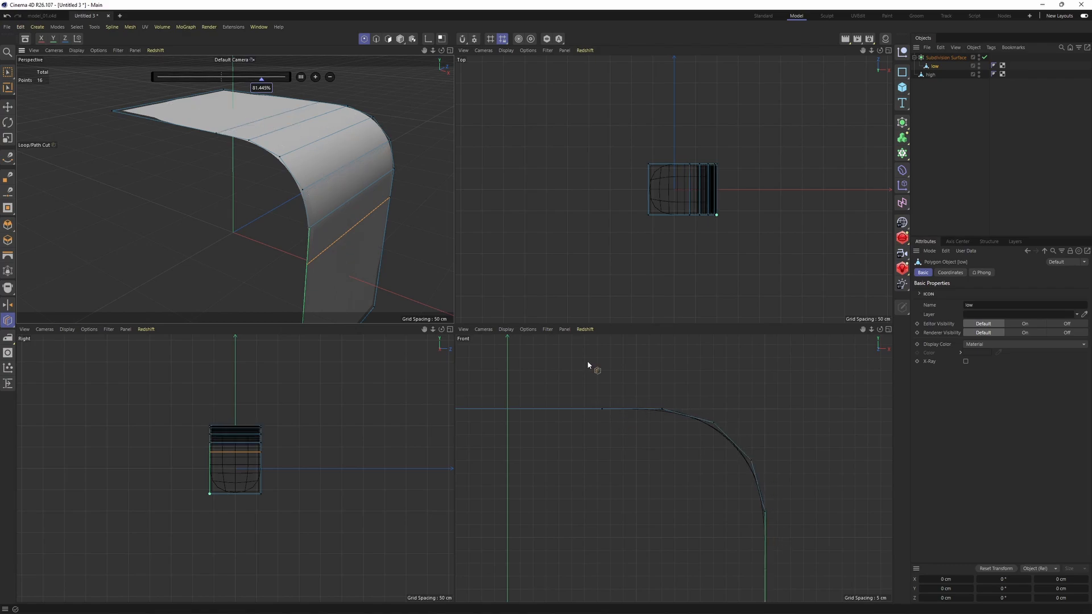
# Step: Compare the bend of the subdivided low mesh with the high mesh from the front
pyautogui.middleClick(704, 437)
pyautogui.click(1015, 142)
pyautogui.keyDown('alt'); pyautogui.moveTo(615, 286); pyautogui.dragTo(648, 283, button='middle'); pyautogui.keyUp('alt')
pyautogui.keyDown('alt'); pyautogui.moveTo(642, 278); pyautogui.dragTo(642, 266, button='right'); pyautogui.keyUp('alt')
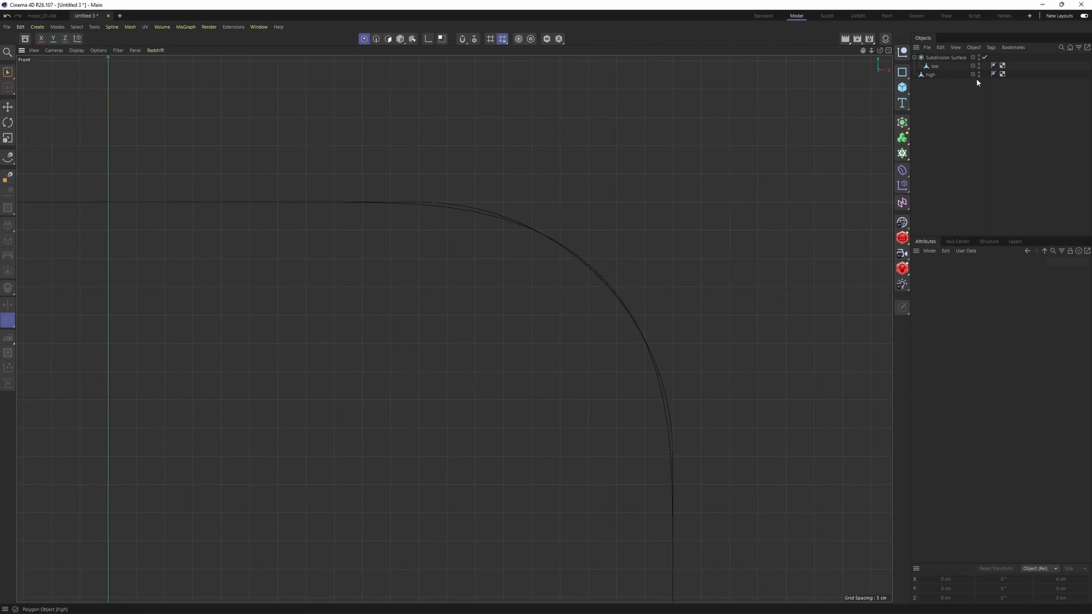
pyautogui.click(933, 68)
pyautogui.click(931, 74)
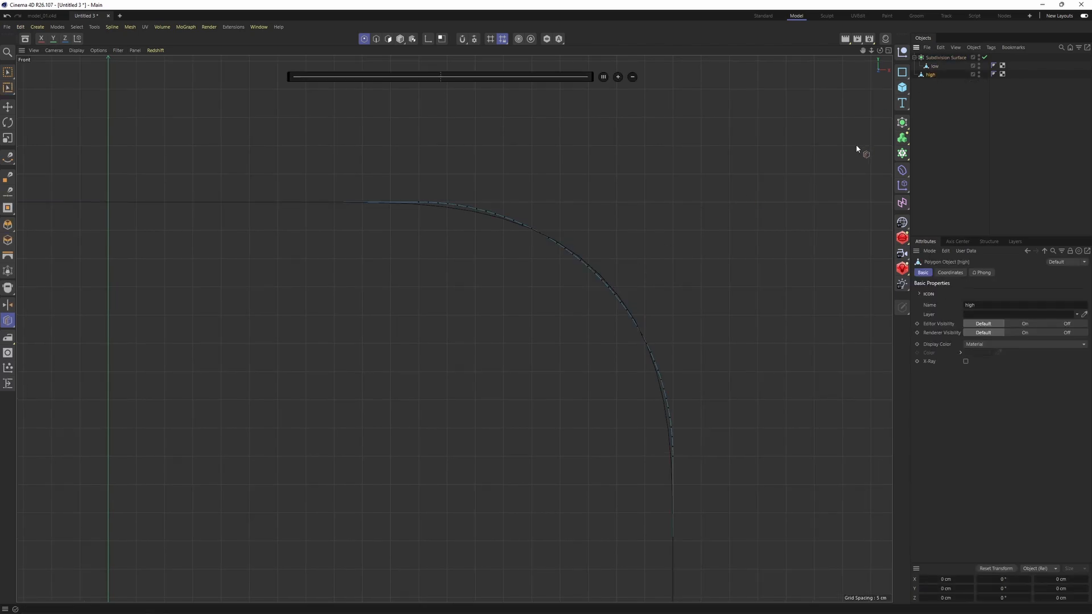
# Step: Move the low mesh's points at the start of the bend slightly up and outward towards the high mesh's curve
pyautogui.click(935, 67)
pyautogui.press('0')
pyautogui.scroll(3, 465, 257)
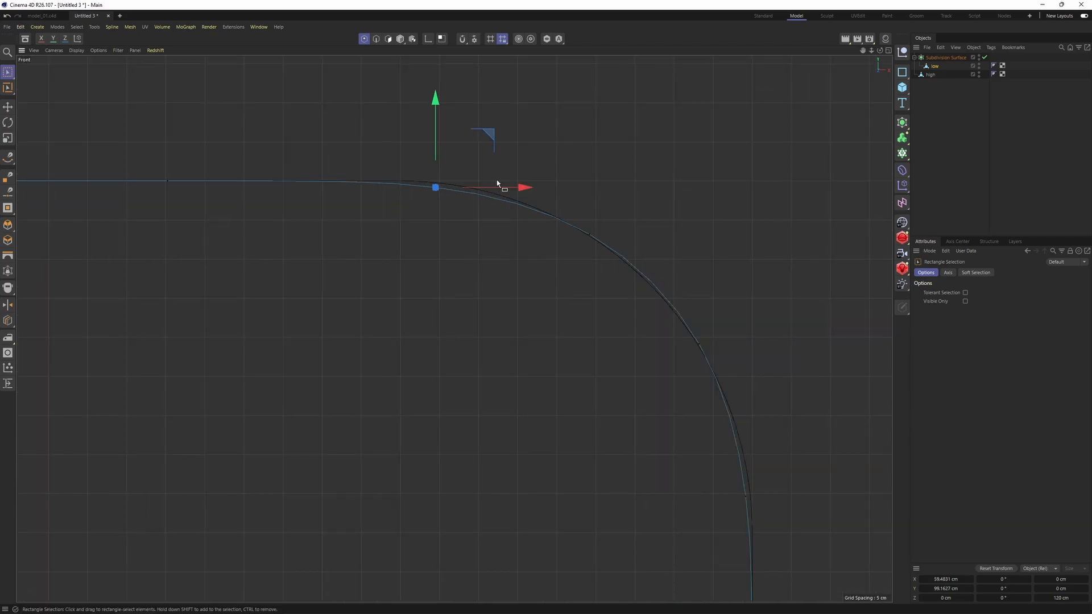
pyautogui.moveTo(495, 133); pyautogui.dragTo(498, 129)
pyautogui.click(398, 119)
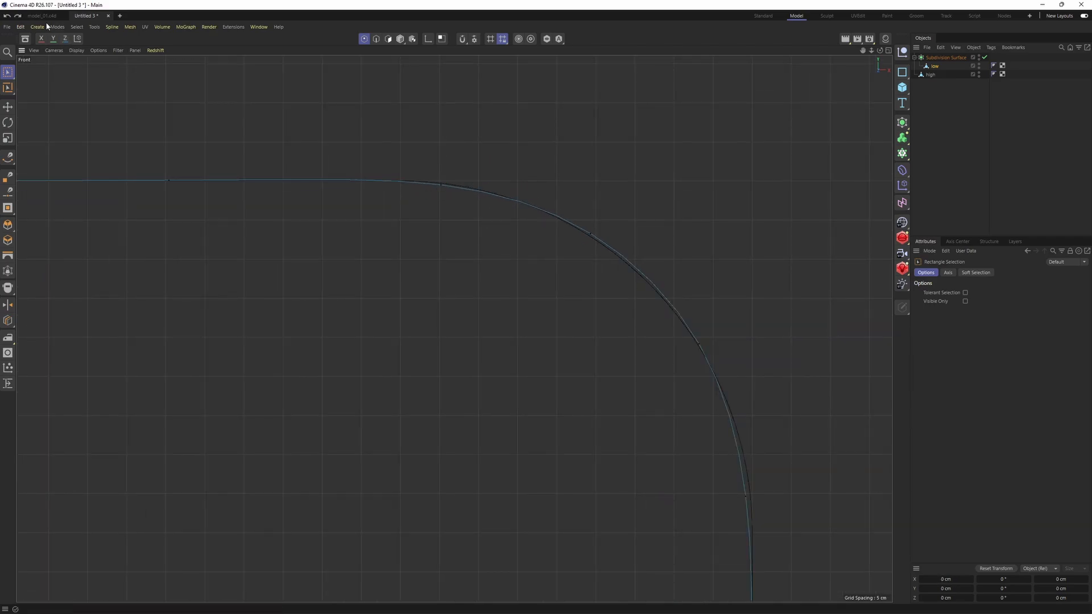
# Step: Switch to the model_01.c4d scene and turn off the Subdivision Surface on the device body
pyautogui.click(44, 17)
pyautogui.scroll(-4, 380, 278)
pyautogui.keyDown('alt'); pyautogui.moveTo(454, 326); pyautogui.dragTo(603, 251); pyautogui.keyUp('alt')
pyautogui.press('q')
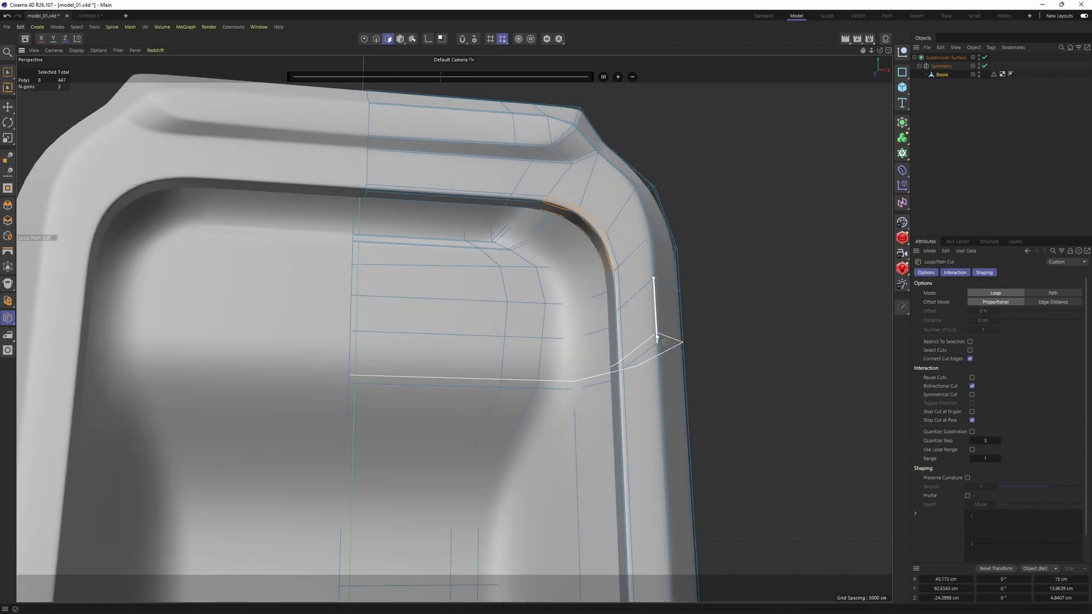
pyautogui.click(944, 131)
pyautogui.keyDown('alt'); pyautogui.moveTo(549, 171); pyautogui.dragTo(524, 174); pyautogui.keyUp('alt')
pyautogui.scroll(1, 524, 174)
pyautogui.hotkey('ctrl', 'z')
pyautogui.press('q')
# Step: Select the rim edge at the lower corner of the large recess and check the corner with subdivision toggled
pyautogui.scroll(-4, 593, 238)
pyautogui.keyDown('alt'); pyautogui.moveTo(593, 237); pyautogui.dragTo(578, 270, button='middle'); pyautogui.keyUp('alt')
pyautogui.keyDown('alt'); pyautogui.moveTo(578, 271); pyautogui.dragTo(649, 391); pyautogui.keyUp('alt')
pyautogui.scroll(2, 578, 311)
pyautogui.scroll(1, 649, 392)
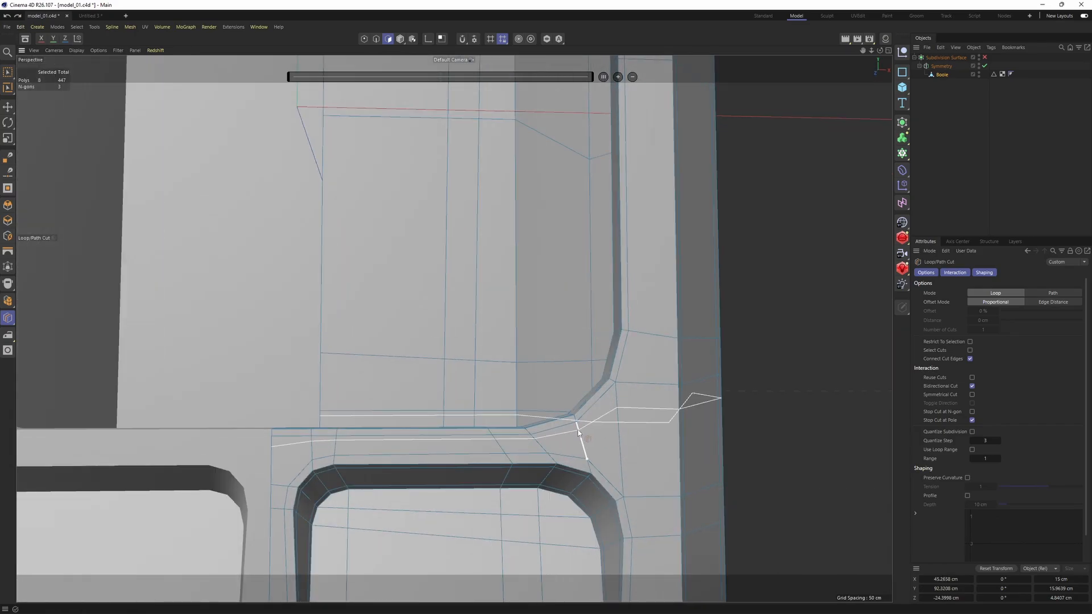
pyautogui.press('e')
pyautogui.press('Return')
pyautogui.keyDown('alt'); pyautogui.moveTo(580, 427); pyautogui.dragTo(529, 455); pyautogui.keyUp('alt')
pyautogui.click(441, 362)
pyautogui.keyDown('alt'); pyautogui.moveTo(477, 406); pyautogui.dragTo(511, 354); pyautogui.keyUp('alt')
pyautogui.press('q')
pyautogui.keyDown('alt'); pyautogui.moveTo(590, 287); pyautogui.dragTo(592, 370); pyautogui.keyUp('alt')
pyautogui.press('q')
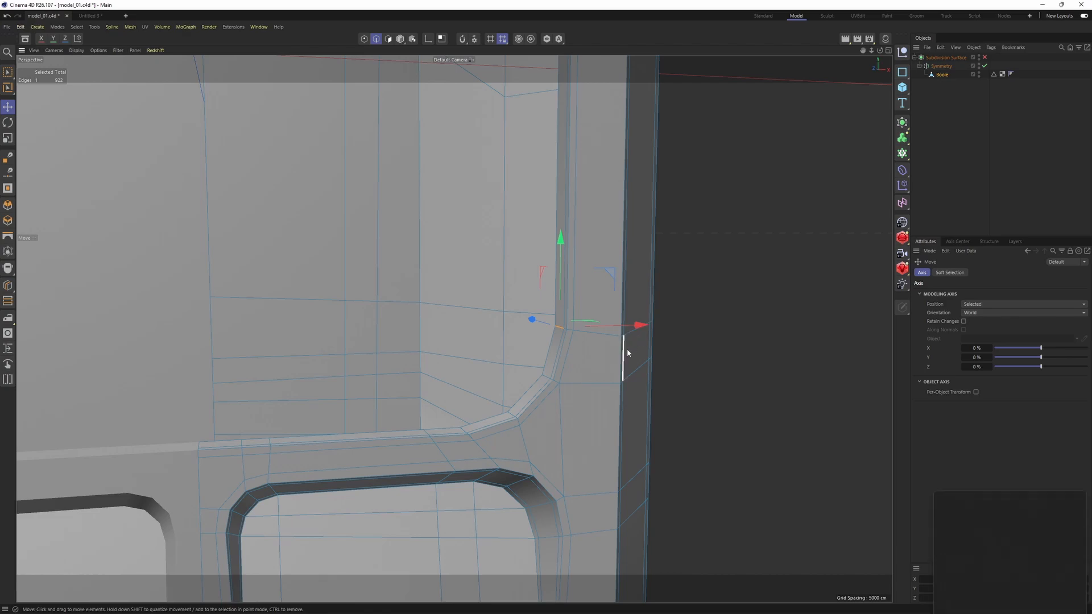
# Step: Add a loop cut across the body's outer side just above the lower corner of the large recess
pyautogui.press('m')
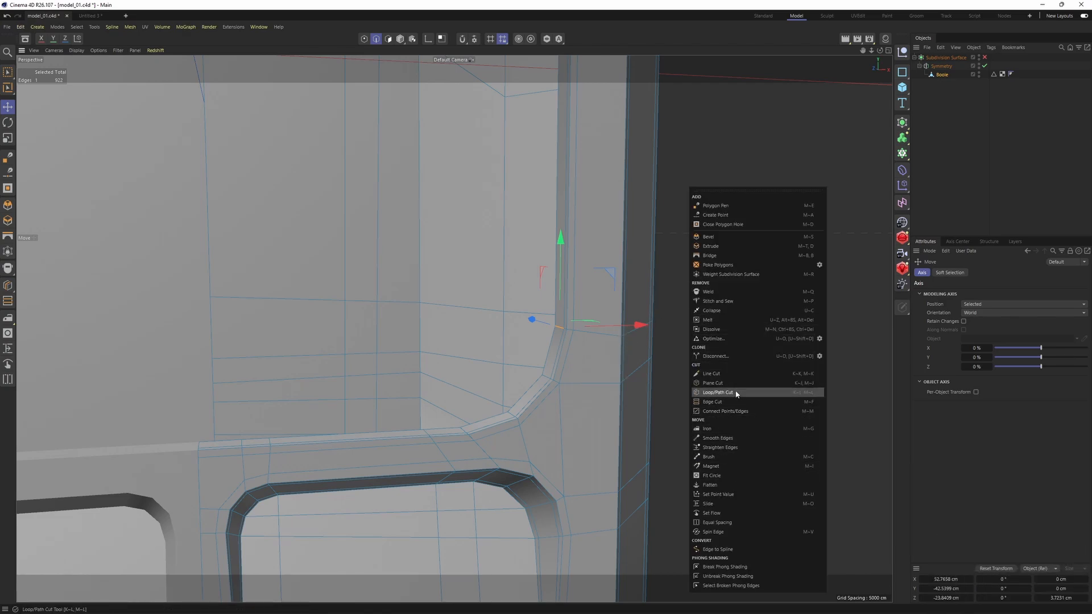
pyautogui.click(717, 392)
pyautogui.keyDown('alt'); pyautogui.moveTo(545, 263); pyautogui.dragTo(583, 365); pyautogui.keyUp('alt')
pyautogui.scroll(10, 512, 370)
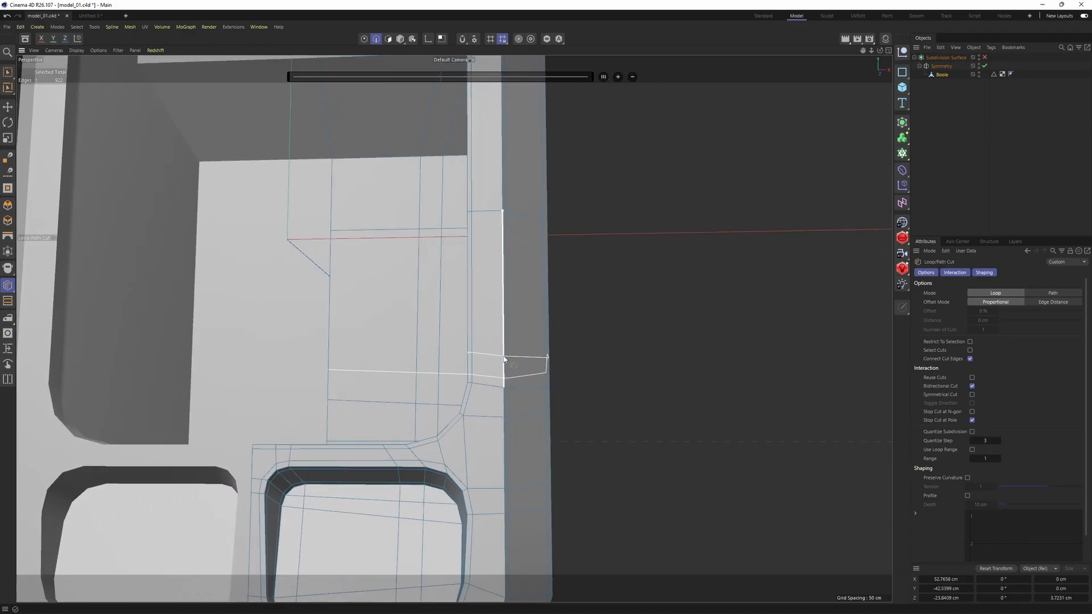
pyautogui.click(503, 358)
# Step: Select the edge loop above the large recess's lower corner and slide it slightly upward
pyautogui.keyDown('alt'); pyautogui.moveTo(497, 355); pyautogui.dragTo(540, 330); pyautogui.keyUp('alt')
pyautogui.scroll(1, 534, 342)
pyautogui.press('Return')
pyautogui.press('e')
pyautogui.scroll(3, 543, 350)
pyautogui.press('Return')
pyautogui.press('Return')
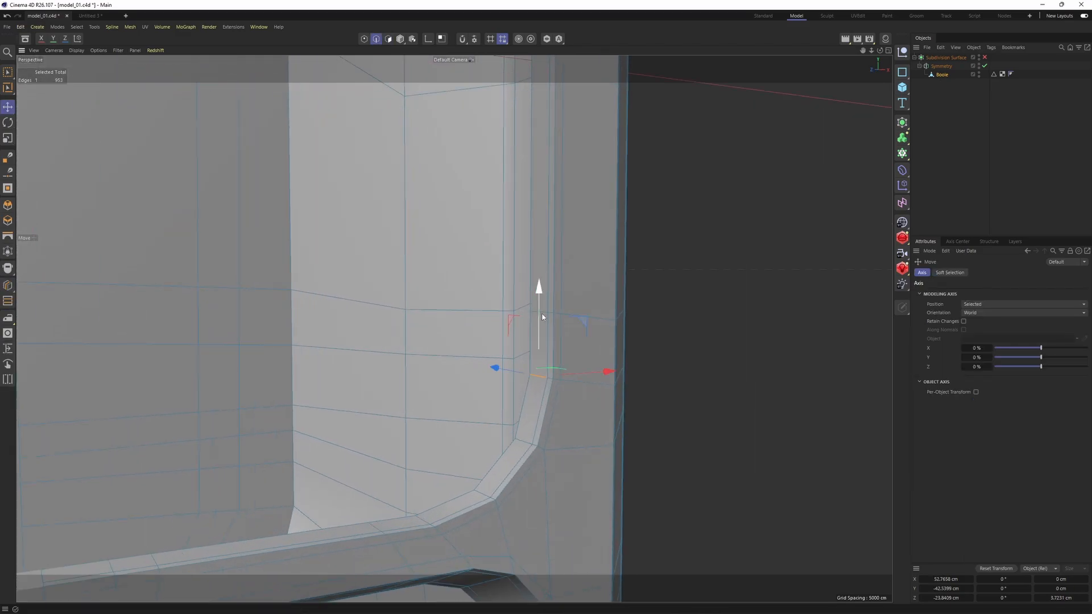
pyautogui.scroll(3, 544, 317)
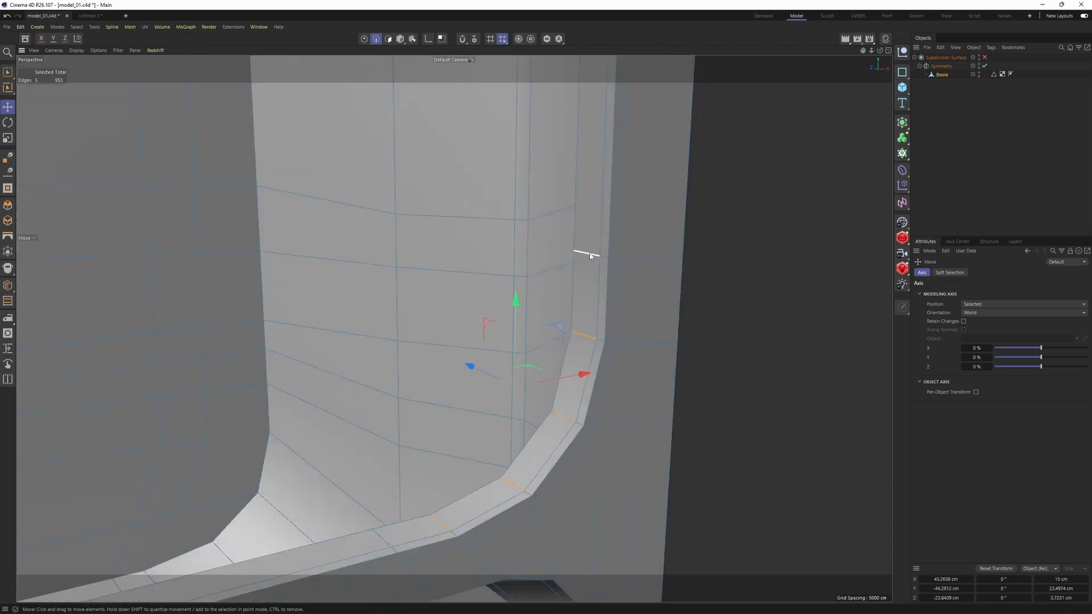
pyautogui.doubleClick(590, 256)
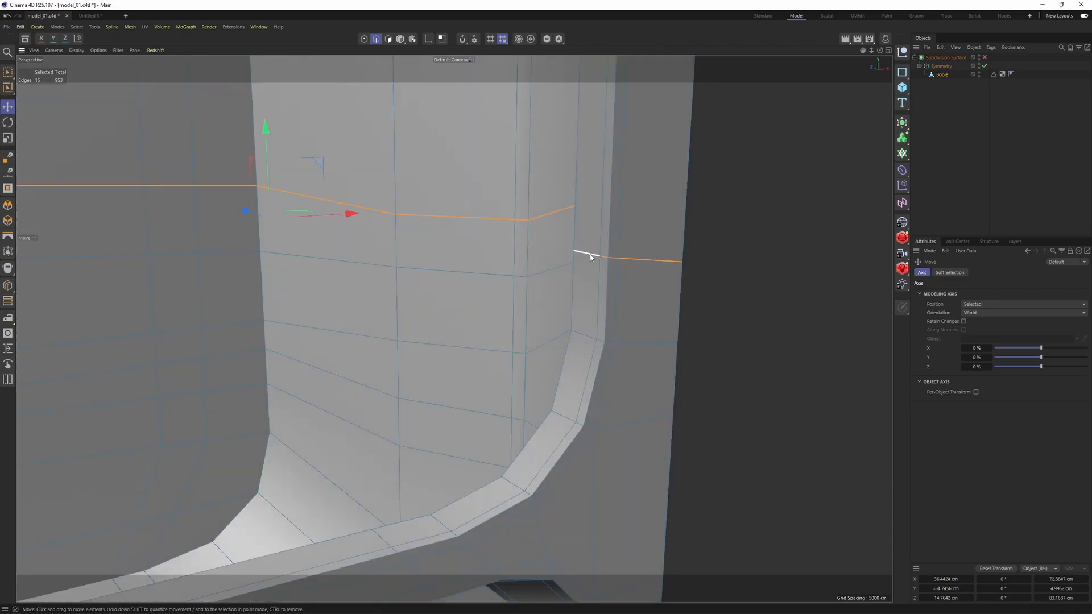
pyautogui.press('m')
pyautogui.press('o')
pyautogui.moveTo(637, 264); pyautogui.dragTo(638, 261)
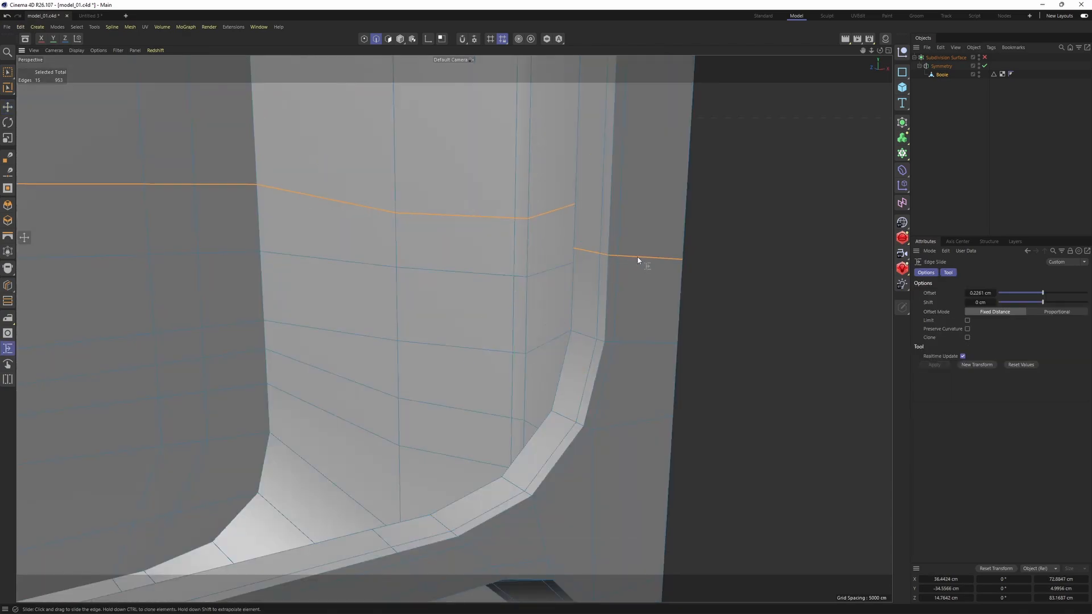
# Step: Select the edges crossing the lower rim of the large recess and slide them by -1.5047 cm
pyautogui.keyDown('alt'); pyautogui.moveTo(625, 317); pyautogui.dragTo(654, 118, button='middle'); pyautogui.keyUp('alt')
pyautogui.scroll(1, 449, 390)
pyautogui.press('e')
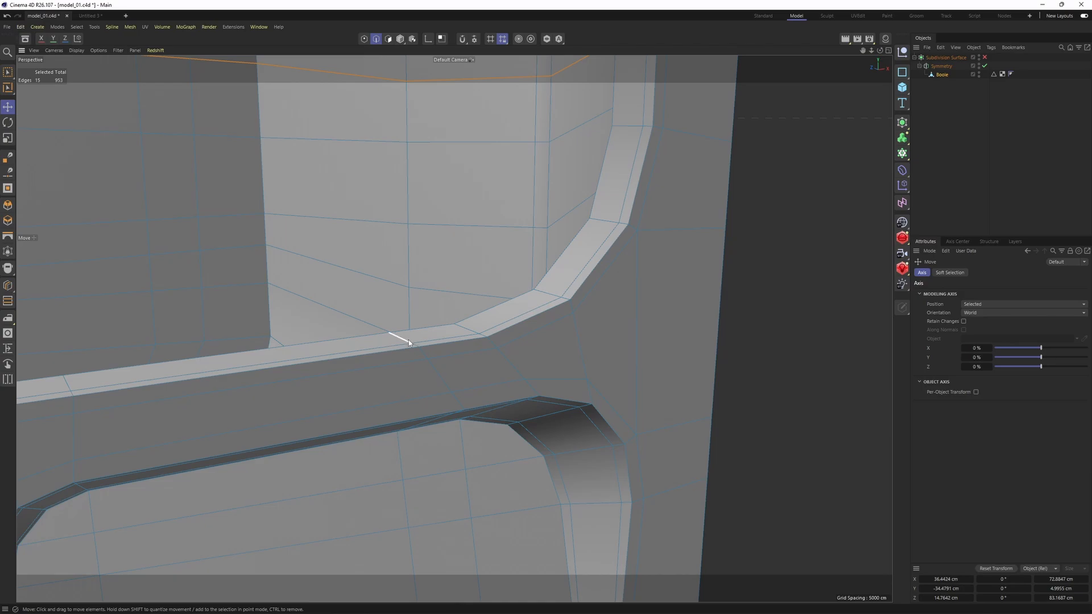
pyautogui.click(408, 341)
pyautogui.keyDown('alt'); pyautogui.moveTo(445, 370); pyautogui.dragTo(415, 346); pyautogui.keyUp('alt')
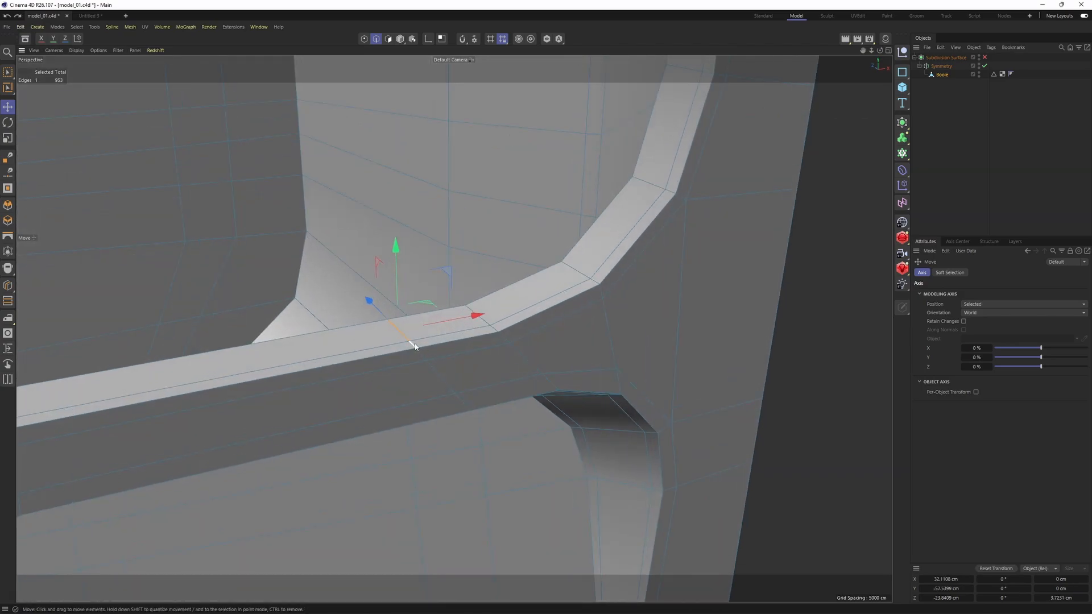
pyautogui.keyDown('shift'); pyautogui.click(447, 386); pyautogui.keyUp('shift')
pyautogui.moveTo(446, 383)
pyautogui.keyDown('alt'); pyautogui.mouseDown()
pyautogui.moveTo(411, 323)
pyautogui.moveTo(425, 345)
pyautogui.moveTo(439, 468)
pyautogui.moveTo(439, 371)
pyautogui.moveTo(453, 369)
pyautogui.mouseUp(); pyautogui.keyUp('alt')
pyautogui.press('m')
pyautogui.press('o')
pyautogui.scroll(-3, 453, 368)
pyautogui.keyDown('alt'); pyautogui.moveTo(453, 368); pyautogui.dragTo(548, 300); pyautogui.keyUp('alt')
pyautogui.scroll(-2, 599, 295)
# Step: Preview the frame with subdivision toggled and undo the last two actions
pyautogui.press('q')
pyautogui.click(741, 209)
pyautogui.scroll(-3, 610, 320)
pyautogui.keyDown('alt'); pyautogui.moveTo(714, 328); pyautogui.dragTo(561, 262, button='middle'); pyautogui.keyUp('alt')
pyautogui.hotkey('ctrl', 'z')
pyautogui.hotkey('ctrl', 'z')
# Step: Switch to points and cut a new vertical edge line through the crossbar above the lower recess with the Polygon Pen
pyautogui.keyDown('alt'); pyautogui.moveTo(609, 450); pyautogui.dragTo(617, 351, button='middle'); pyautogui.keyUp('alt')
pyautogui.scroll(5, 616, 350)
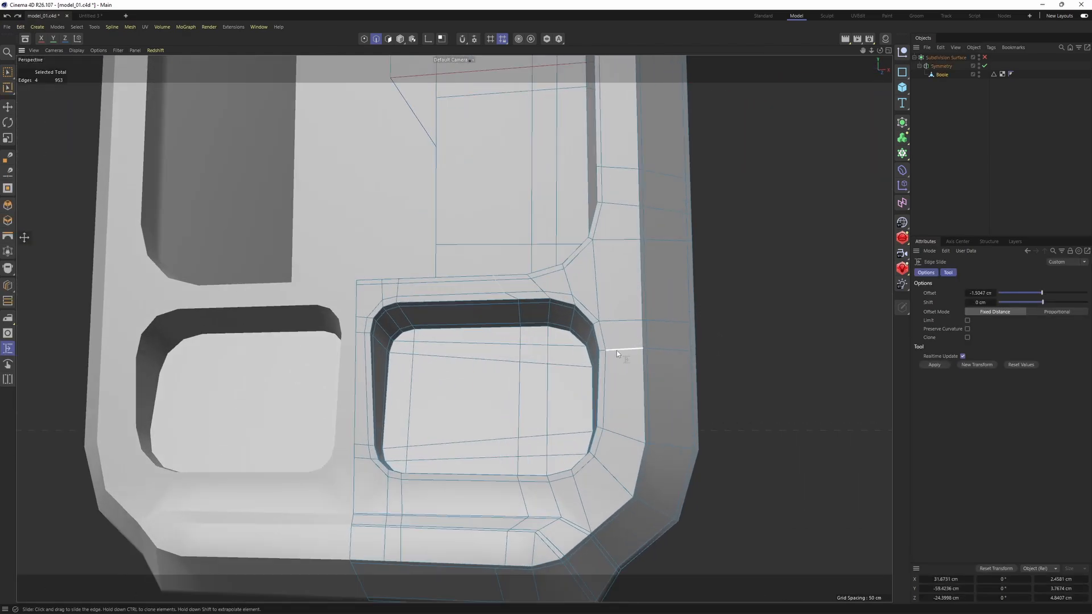
pyautogui.scroll(2, 626, 307)
pyautogui.keyDown('alt'); pyautogui.moveTo(625, 307); pyautogui.dragTo(626, 272); pyautogui.keyUp('alt')
pyautogui.press('Return')
pyautogui.press('Return')
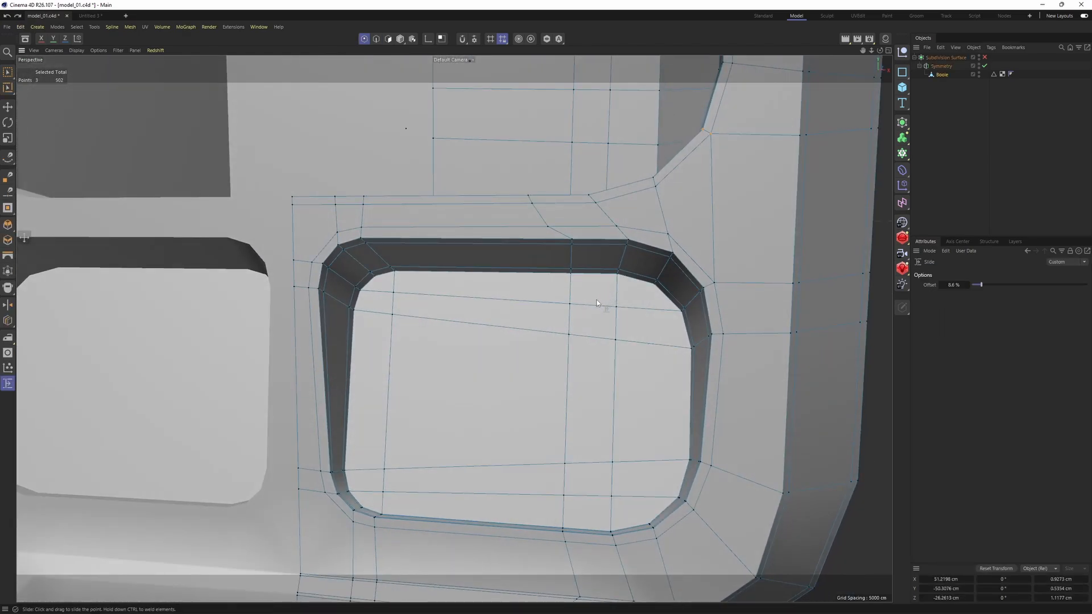
pyautogui.keyDown('alt'); pyautogui.moveTo(604, 305); pyautogui.dragTo(653, 237, button='middle'); pyautogui.keyUp('alt')
pyautogui.keyDown('alt'); pyautogui.moveTo(653, 237); pyautogui.dragTo(661, 241); pyautogui.keyUp('alt')
pyautogui.rightClick(661, 241)
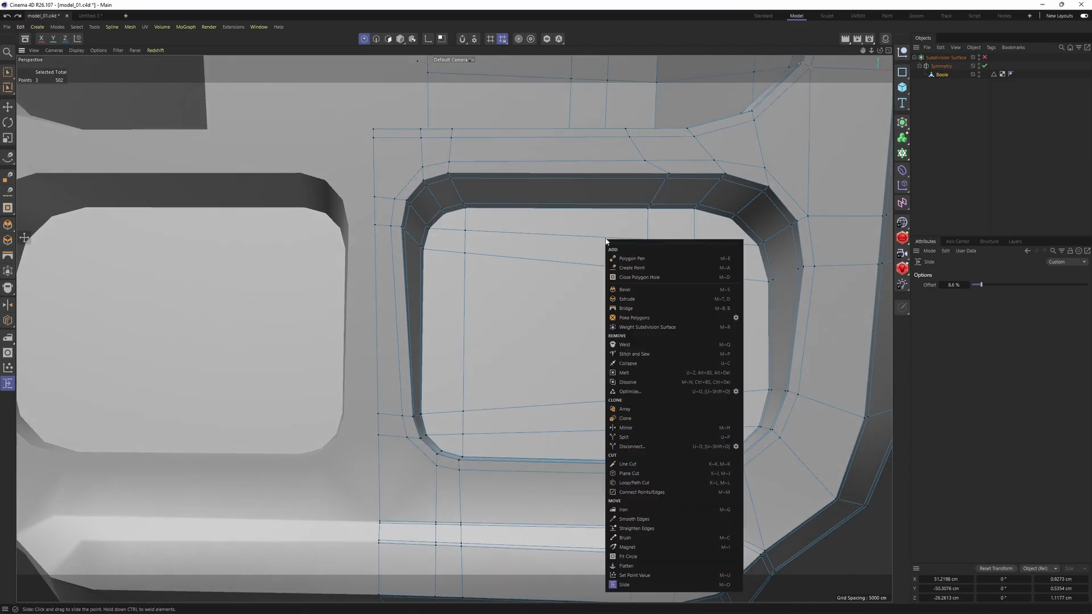
pyautogui.click(661, 258)
pyautogui.keyDown('alt'); pyautogui.moveTo(475, 153); pyautogui.dragTo(476, 206); pyautogui.keyUp('alt')
pyautogui.keyDown('alt'); pyautogui.moveTo(477, 206); pyautogui.dragTo(489, 236, button='middle'); pyautogui.keyUp('alt')
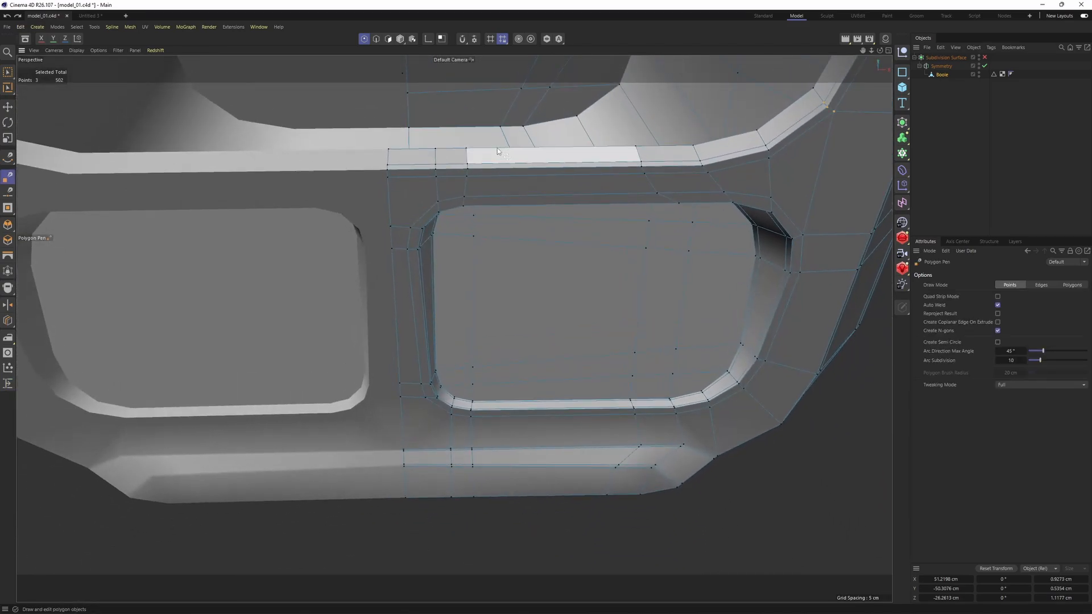
pyautogui.keyDown('alt'); pyautogui.moveTo(493, 195); pyautogui.dragTo(500, 224); pyautogui.keyUp('alt')
pyautogui.click(495, 207)
pyautogui.click(496, 145)
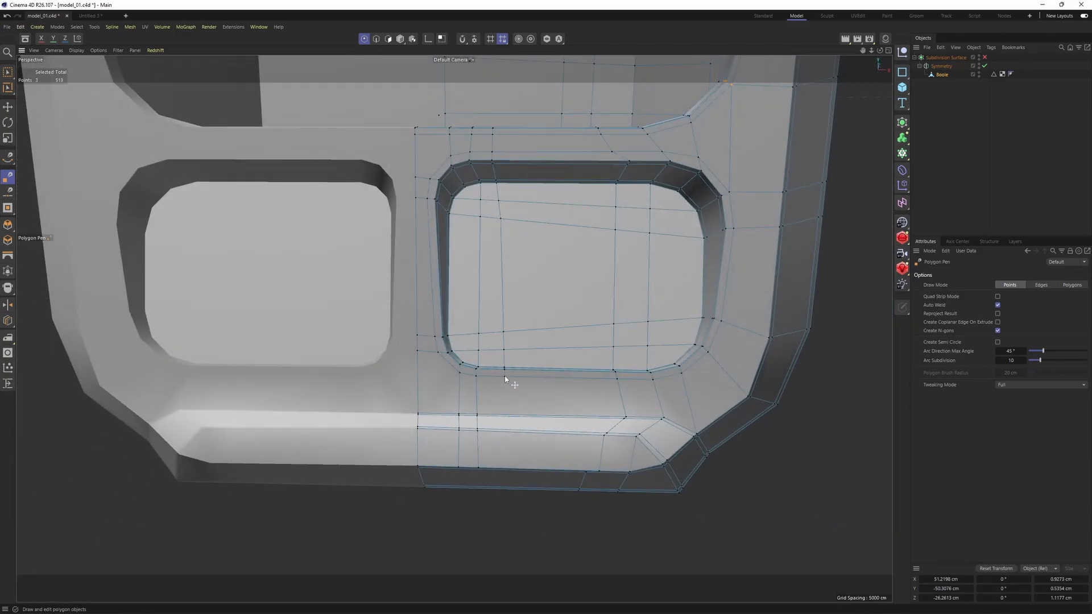
# Step: Undo the last pen cut and redraw the vertical edge line through the lower recess down to the body's bottom edge
pyautogui.keyDown('alt'); pyautogui.moveTo(504, 376); pyautogui.dragTo(505, 311, button='middle'); pyautogui.keyUp('alt')
pyautogui.scroll(4, 505, 282)
pyautogui.hotkey('ctrl', 'z')
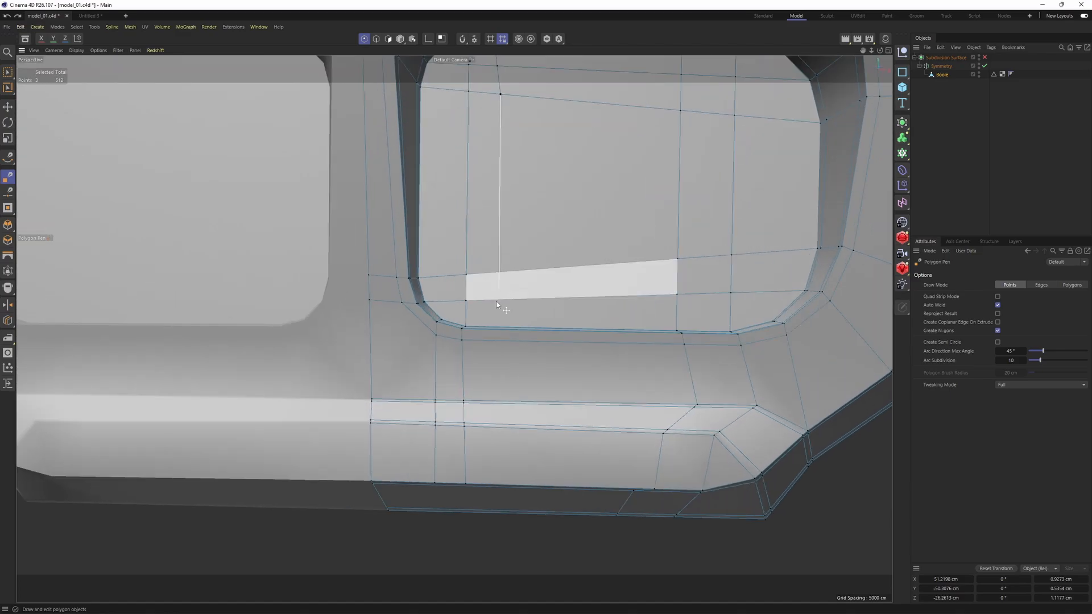
pyautogui.keyDown('alt'); pyautogui.moveTo(446, 427); pyautogui.dragTo(455, 326, button='middle'); pyautogui.keyUp('alt')
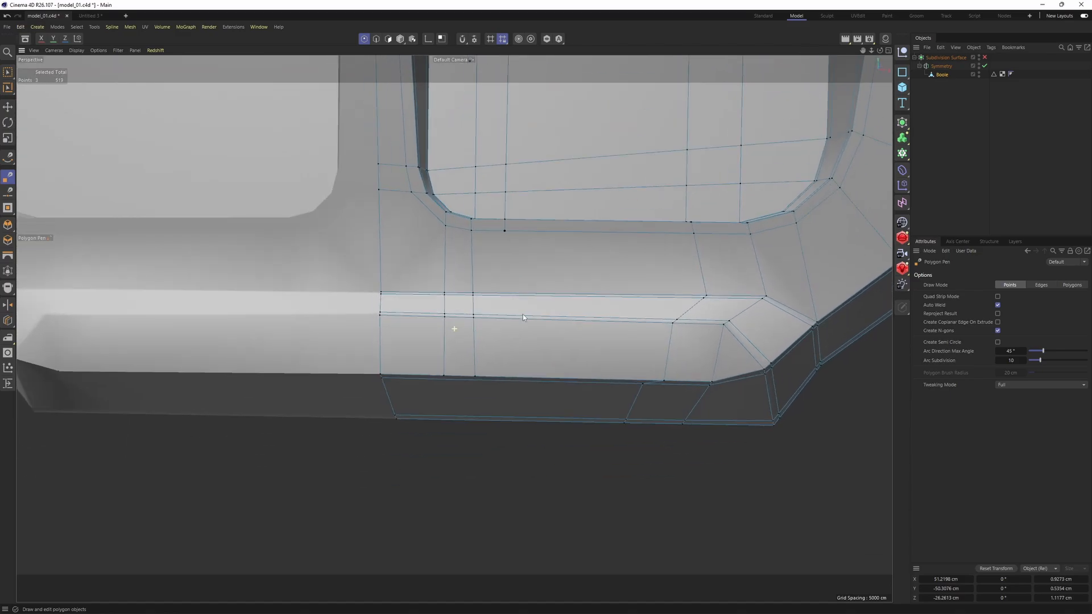
pyautogui.keyDown('alt'); pyautogui.moveTo(455, 326); pyautogui.dragTo(459, 302); pyautogui.keyUp('alt')
pyautogui.keyDown('alt'); pyautogui.moveTo(660, 315); pyautogui.dragTo(620, 381); pyautogui.keyUp('alt')
pyautogui.scroll(-2, 619, 381)
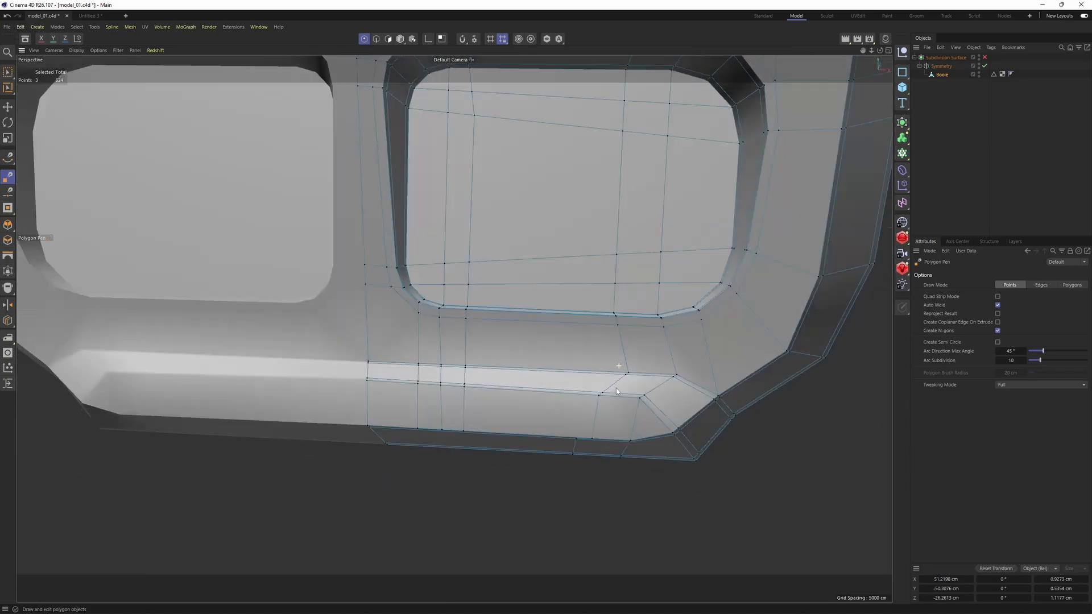
# Step: Switch to edges and select the vertical run of edges below the lower recess near its outer corner
pyautogui.scroll(2, 631, 332)
pyautogui.press('e')
pyautogui.press('Return')
pyautogui.keyDown('ctrl'); pyautogui.keyDown('shift'); pyautogui.click(618, 343); pyautogui.keyUp('shift'); pyautogui.keyUp('ctrl')
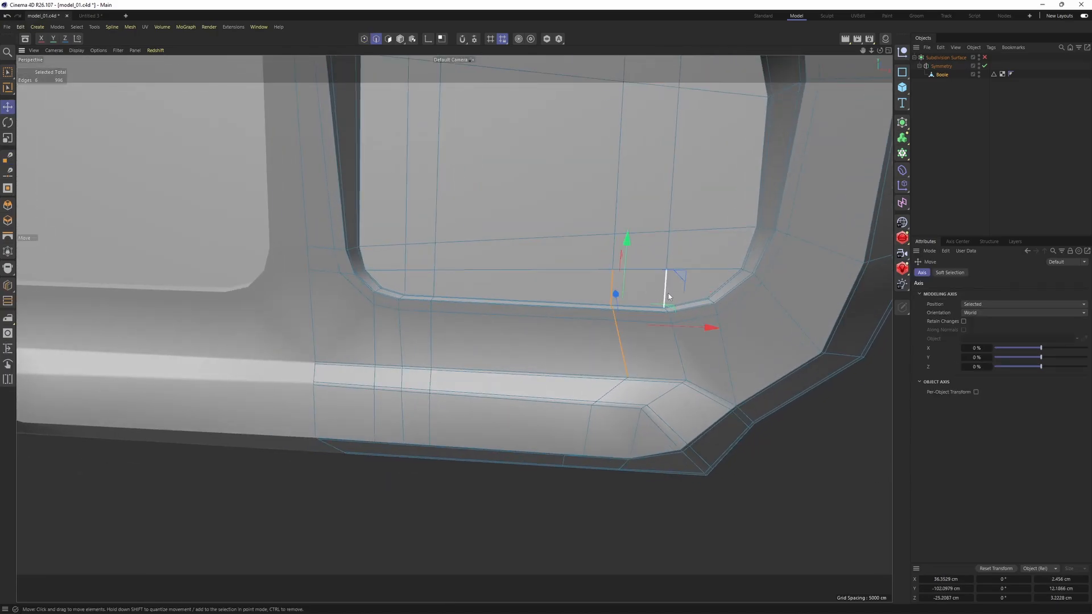
pyautogui.keyDown('alt'); pyautogui.moveTo(666, 291); pyautogui.dragTo(665, 322, button='middle'); pyautogui.keyUp('alt')
pyautogui.keyDown('alt'); pyautogui.moveTo(725, 323); pyautogui.dragTo(648, 330); pyautogui.keyUp('alt')
pyautogui.keyDown('alt'); pyautogui.moveTo(648, 329); pyautogui.dragTo(673, 359, button='middle'); pyautogui.keyUp('alt')
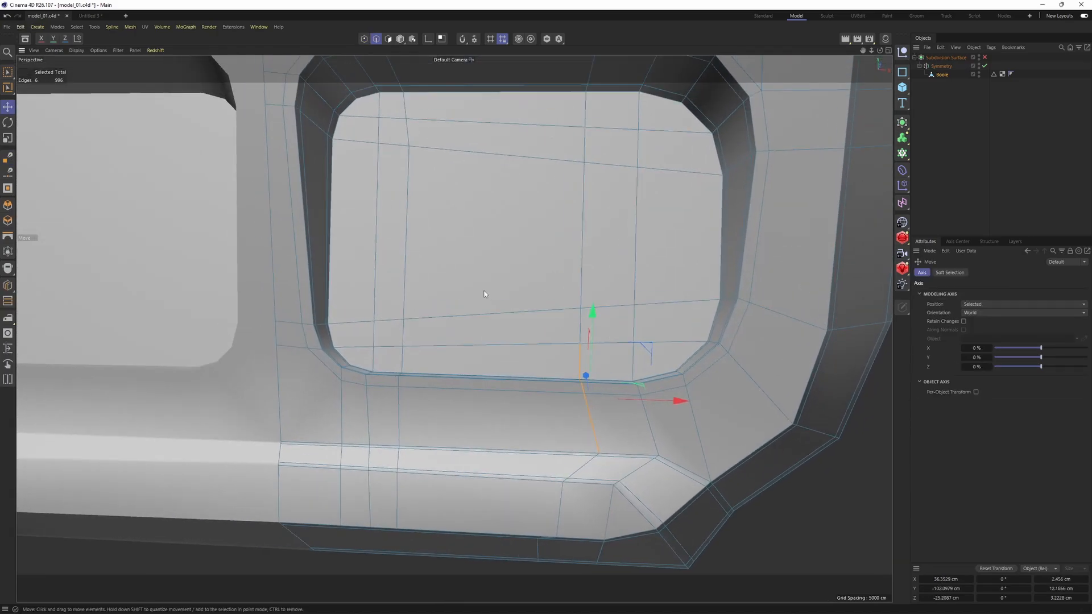
# Step: Cut an edge line with the Polygon Pen from the centre line across the lower recess to the body's outer side wall
pyautogui.press('m')
pyautogui.click(509, 207)
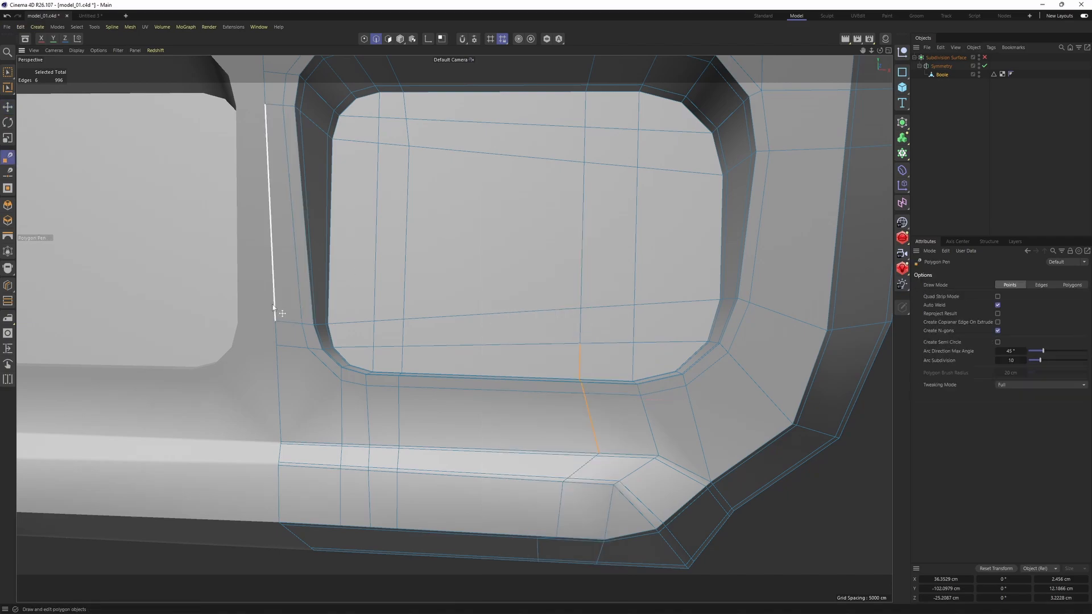
pyautogui.click(274, 298)
pyautogui.click(725, 254)
pyautogui.keyDown('alt'); pyautogui.moveTo(766, 258); pyautogui.dragTo(590, 260, button='middle'); pyautogui.keyUp('alt')
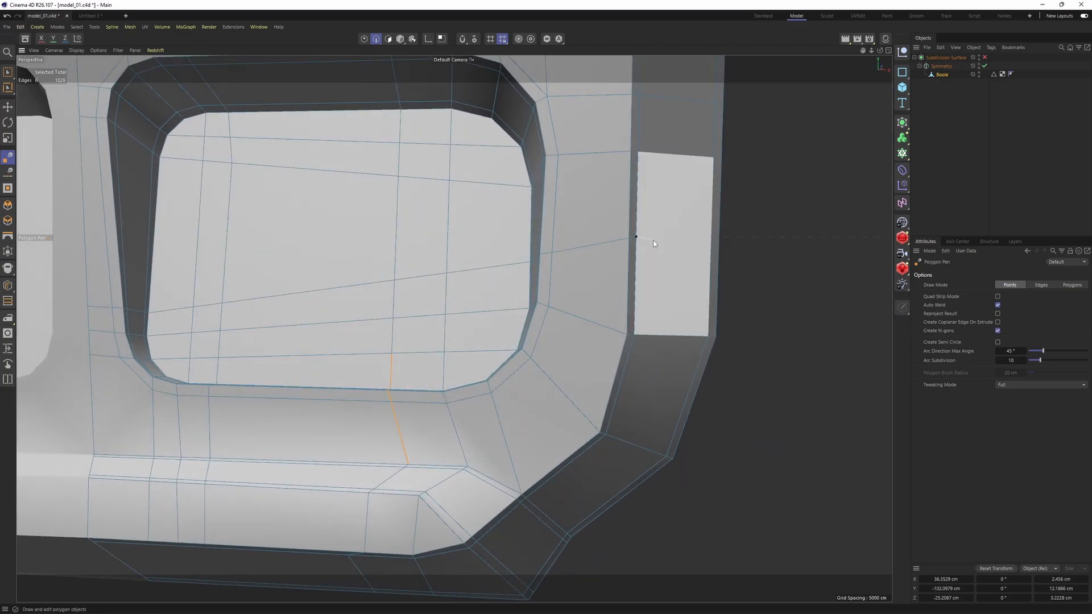
pyautogui.keyDown('alt'); pyautogui.moveTo(652, 240); pyautogui.dragTo(630, 243); pyautogui.keyUp('alt')
pyautogui.click(827, 250)
# Step: Examine the edge flow across and around the lower recess from several angles
pyautogui.keyDown('alt'); pyautogui.moveTo(784, 257); pyautogui.dragTo(696, 319); pyautogui.keyUp('alt')
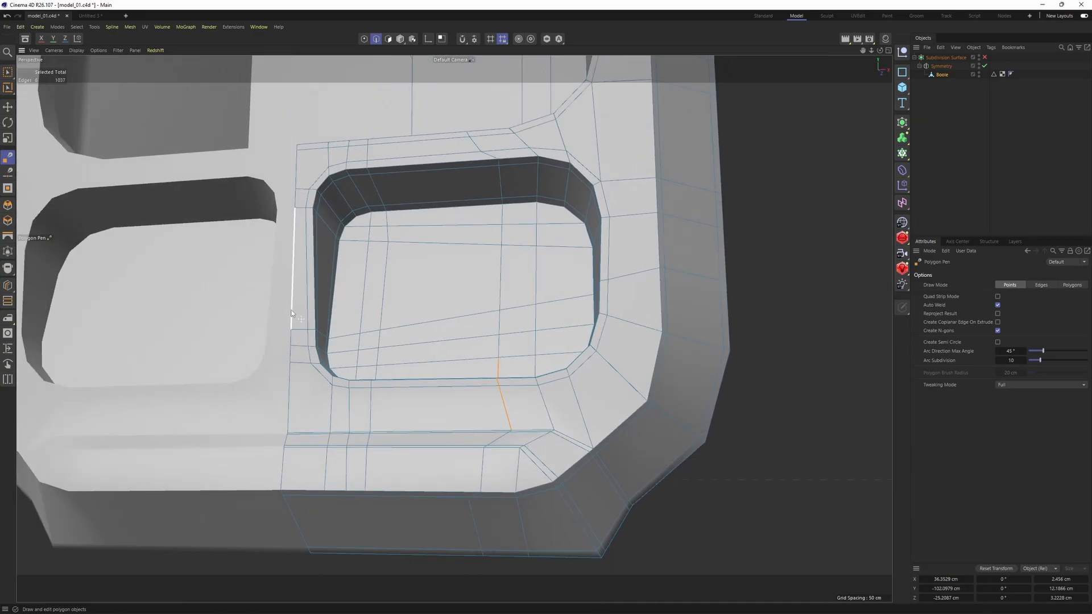
pyautogui.keyDown('alt'); pyautogui.moveTo(290, 320); pyautogui.dragTo(364, 314, button='right'); pyautogui.keyUp('alt')
pyautogui.keyDown('alt'); pyautogui.moveTo(385, 302); pyautogui.dragTo(446, 304); pyautogui.keyUp('alt')
pyautogui.keyDown('alt'); pyautogui.moveTo(684, 381); pyautogui.dragTo(711, 364, button='right'); pyautogui.keyUp('alt')
pyautogui.keyDown('alt'); pyautogui.moveTo(712, 361); pyautogui.dragTo(733, 368); pyautogui.keyUp('alt')
pyautogui.keyDown('alt'); pyautogui.moveTo(614, 330); pyautogui.dragTo(589, 329, button='right'); pyautogui.keyUp('alt')
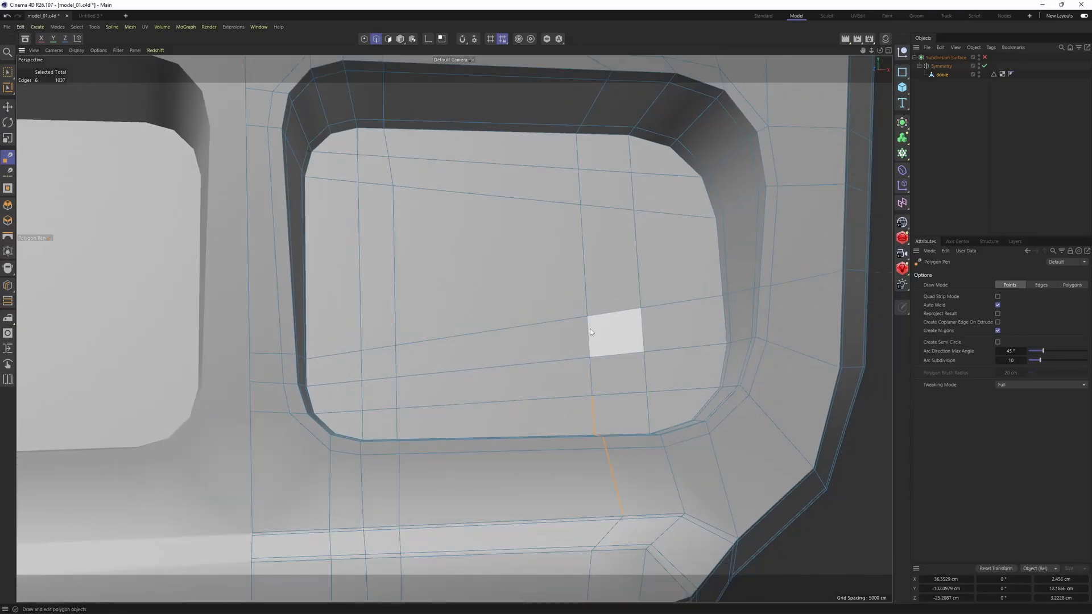
pyautogui.keyDown('alt'); pyautogui.moveTo(556, 366); pyautogui.dragTo(523, 363); pyautogui.keyUp('alt')
pyautogui.keyDown('alt'); pyautogui.moveTo(435, 286); pyautogui.dragTo(404, 285, button='right'); pyautogui.keyUp('alt')
pyautogui.keyDown('alt'); pyautogui.moveTo(392, 286); pyautogui.dragTo(336, 270); pyautogui.keyUp('alt')
pyautogui.keyDown('alt'); pyautogui.moveTo(330, 269); pyautogui.dragTo(337, 264, button='right'); pyautogui.keyUp('alt')
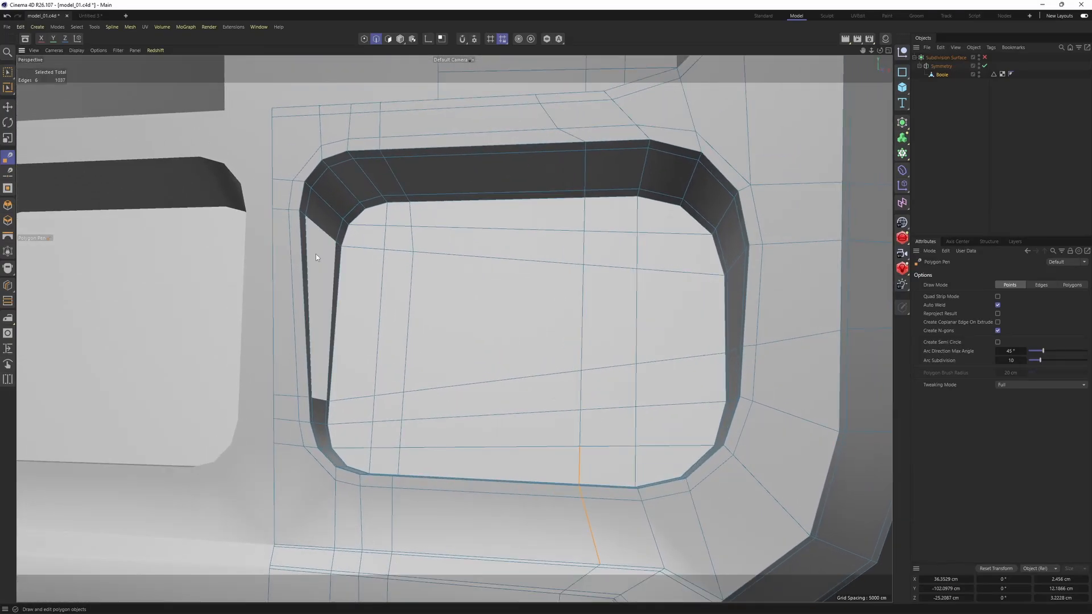
# Step: Cut an edge line with the Polygon Pen from the centre line across the upper part of the lower recess to the body's outer front edge
pyautogui.keyDown('alt'); pyautogui.moveTo(315, 251); pyautogui.dragTo(274, 265); pyautogui.keyUp('alt')
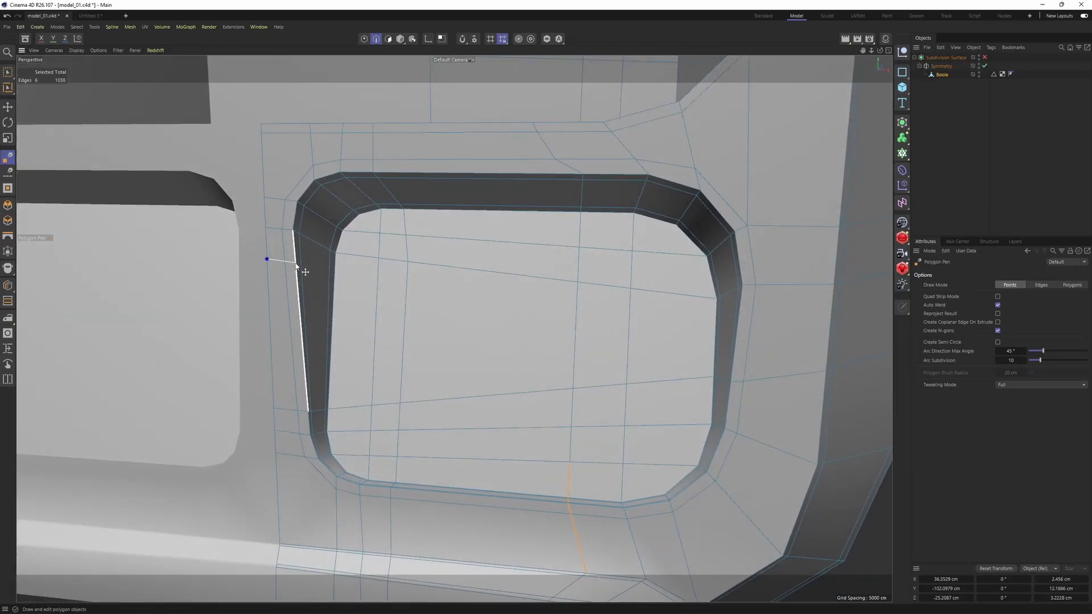
pyautogui.click(334, 275)
pyautogui.click(715, 335)
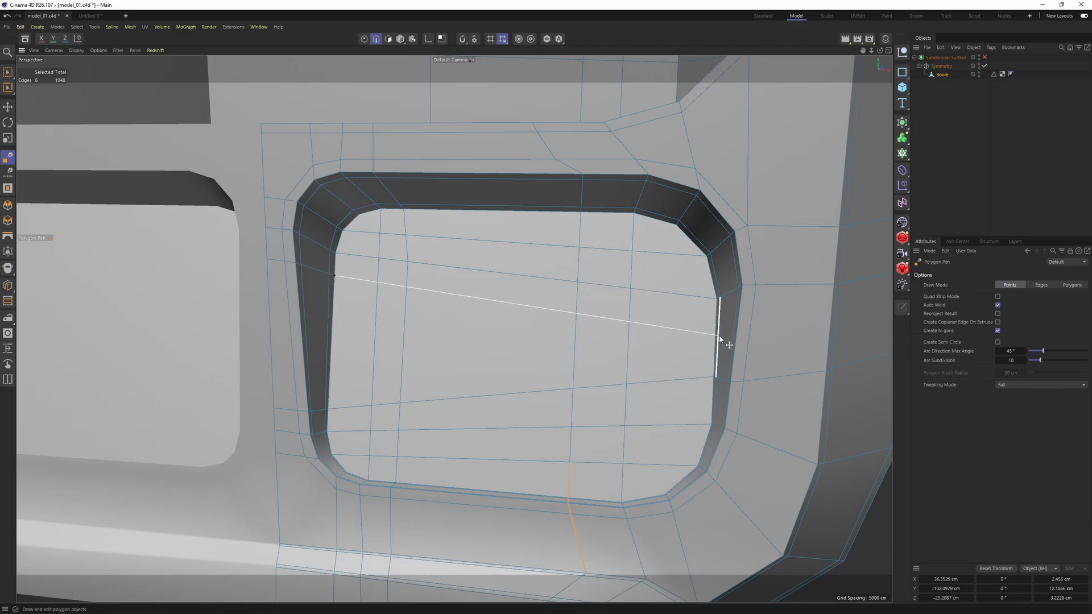
pyautogui.keyDown('alt'); pyautogui.moveTo(748, 330); pyautogui.dragTo(677, 345); pyautogui.keyUp('alt')
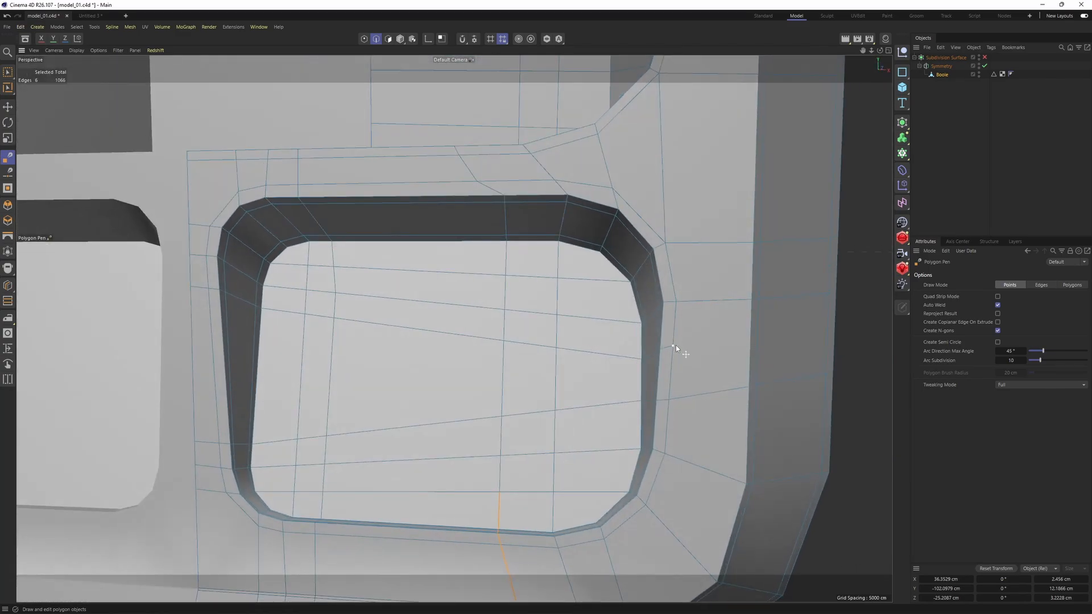
pyautogui.click(675, 344)
pyautogui.click(758, 340)
# Step: Undo the cut carried around the side wall and end the line at the existing loop point on the body's outer front edge
pyautogui.keyDown('alt'); pyautogui.moveTo(758, 340); pyautogui.dragTo(592, 305); pyautogui.keyUp('alt')
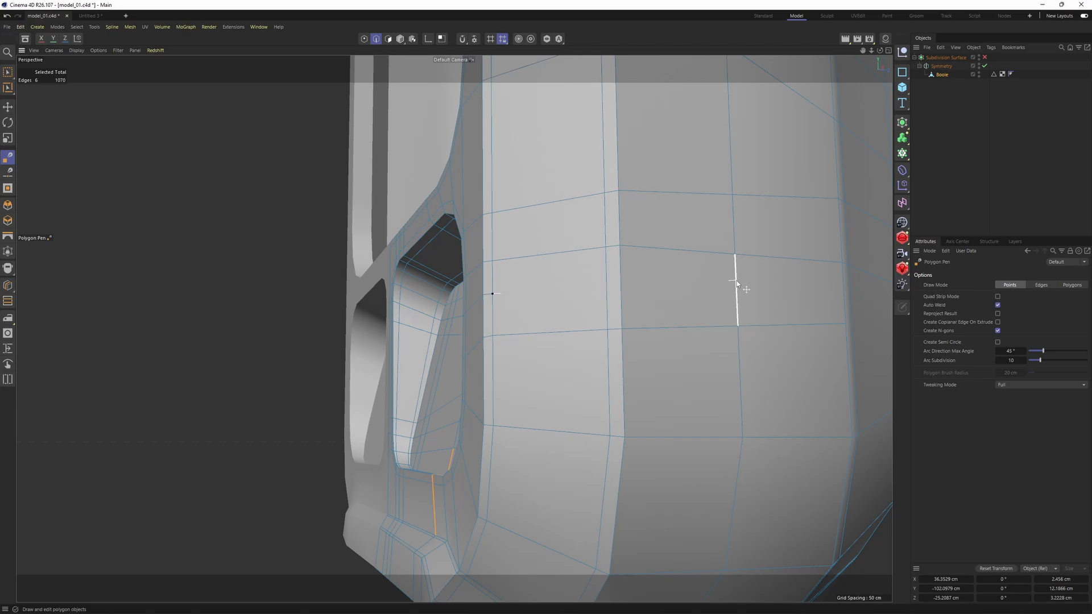
pyautogui.keyDown('alt'); pyautogui.moveTo(736, 281); pyautogui.dragTo(528, 334); pyautogui.keyUp('alt')
pyautogui.scroll(4, 648, 329)
pyautogui.scroll(2, 528, 312)
pyautogui.hotkey('ctrl', 'z')
pyautogui.hotkey('ctrl', 'z')
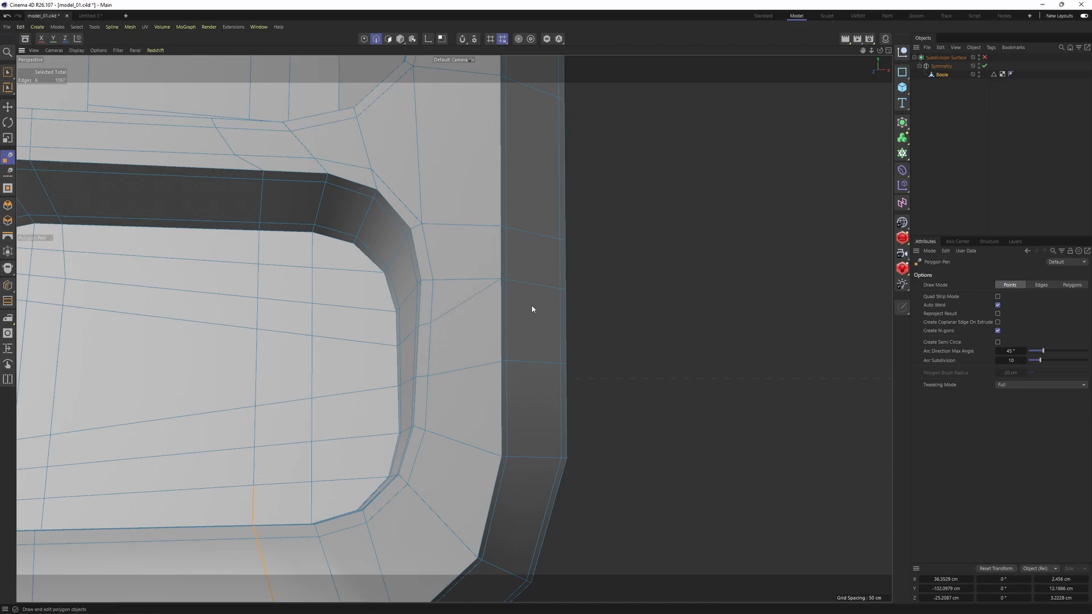
# Step: Select the edge runs beside the lower recess that follow both outer vertical edges down around the body's lower corner
pyautogui.keyDown('alt'); pyautogui.moveTo(532, 306); pyautogui.dragTo(490, 296); pyautogui.keyUp('alt')
pyautogui.press('e')
pyautogui.keyDown('alt'); pyautogui.moveTo(555, 341); pyautogui.dragTo(508, 308, button='middle'); pyautogui.keyUp('alt')
pyautogui.keyDown('alt'); pyautogui.moveTo(508, 308); pyautogui.dragTo(463, 312); pyautogui.keyUp('alt')
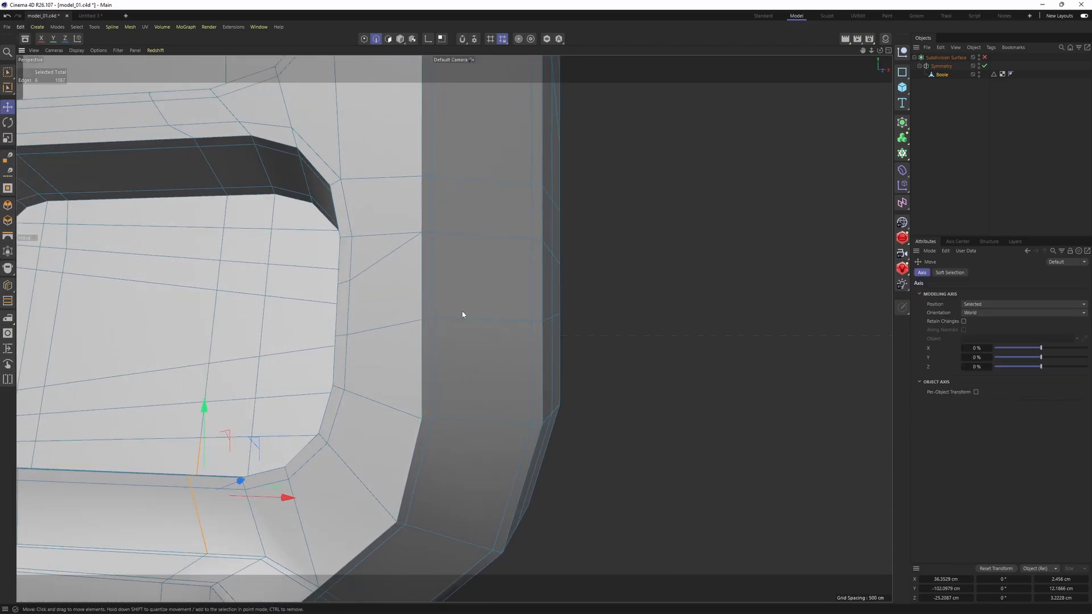
pyautogui.keyDown('shift'); pyautogui.click(417, 445); pyautogui.keyUp('shift')
pyautogui.keyDown('alt'); pyautogui.moveTo(426, 444); pyautogui.dragTo(498, 350, button='middle'); pyautogui.keyUp('alt')
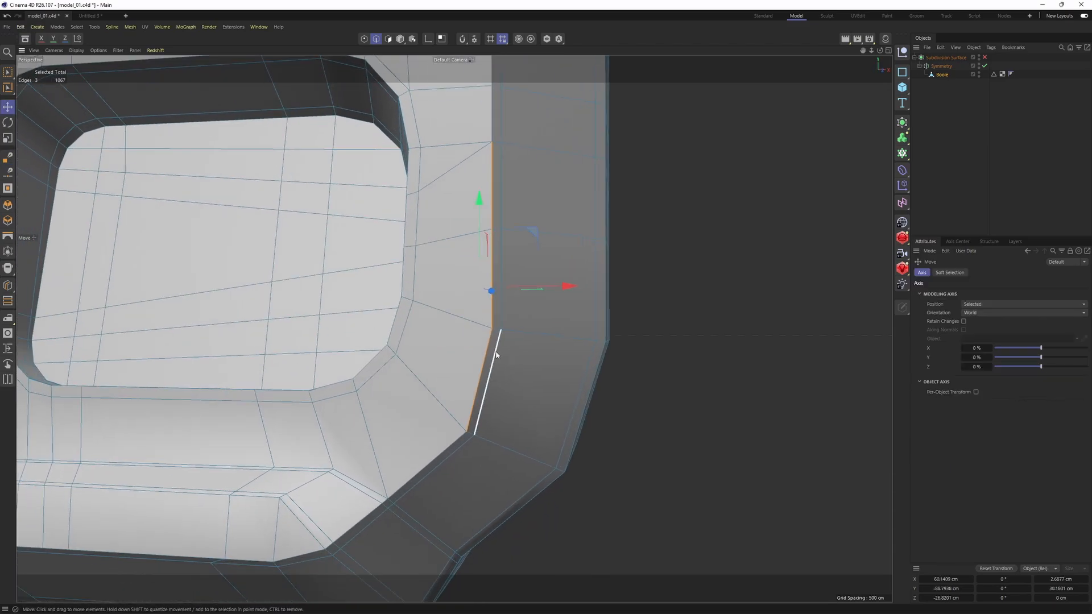
pyautogui.scroll(-2, 498, 350)
pyautogui.keyDown('alt'); pyautogui.moveTo(498, 350); pyautogui.dragTo(449, 418); pyautogui.keyUp('alt')
pyautogui.keyDown('alt'); pyautogui.moveTo(539, 462); pyautogui.dragTo(563, 270); pyautogui.keyUp('alt')
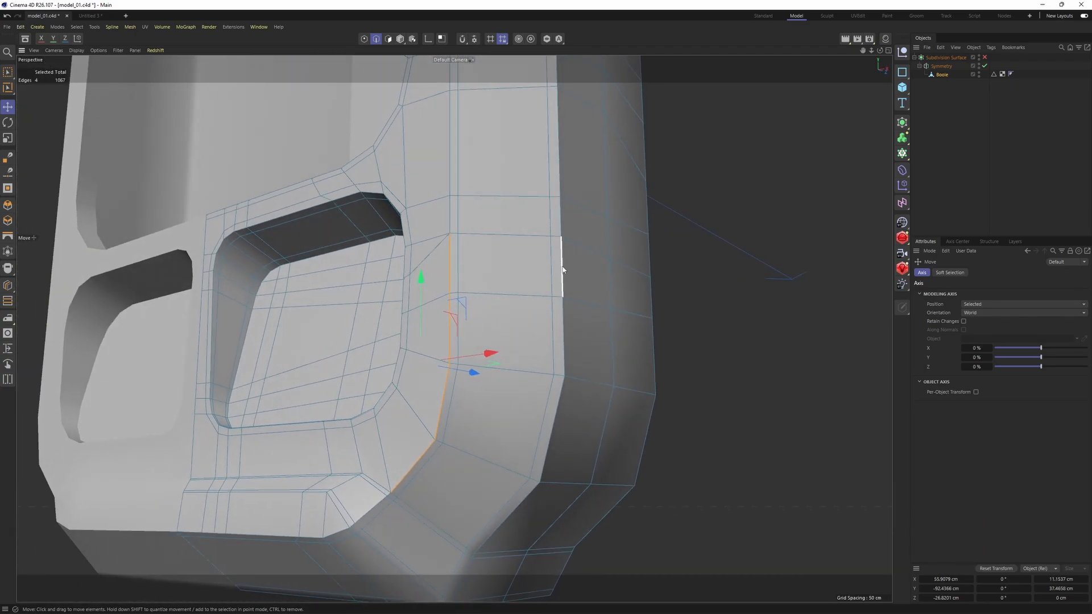
pyautogui.keyDown('shift'); pyautogui.click(522, 508); pyautogui.keyUp('shift')
pyautogui.keyDown('alt'); pyautogui.moveTo(522, 507); pyautogui.dragTo(548, 316); pyautogui.keyUp('alt')
pyautogui.scroll(2, 545, 310)
# Step: Cut a diagonal edge in point mode from the recess rim's upper outer corner to the next higher loop point on the body's outer edge
pyautogui.press('Return')
pyautogui.keyDown('alt'); pyautogui.moveTo(466, 232); pyautogui.dragTo(462, 292, button='middle'); pyautogui.keyUp('alt')
pyautogui.scroll(1, 462, 291)
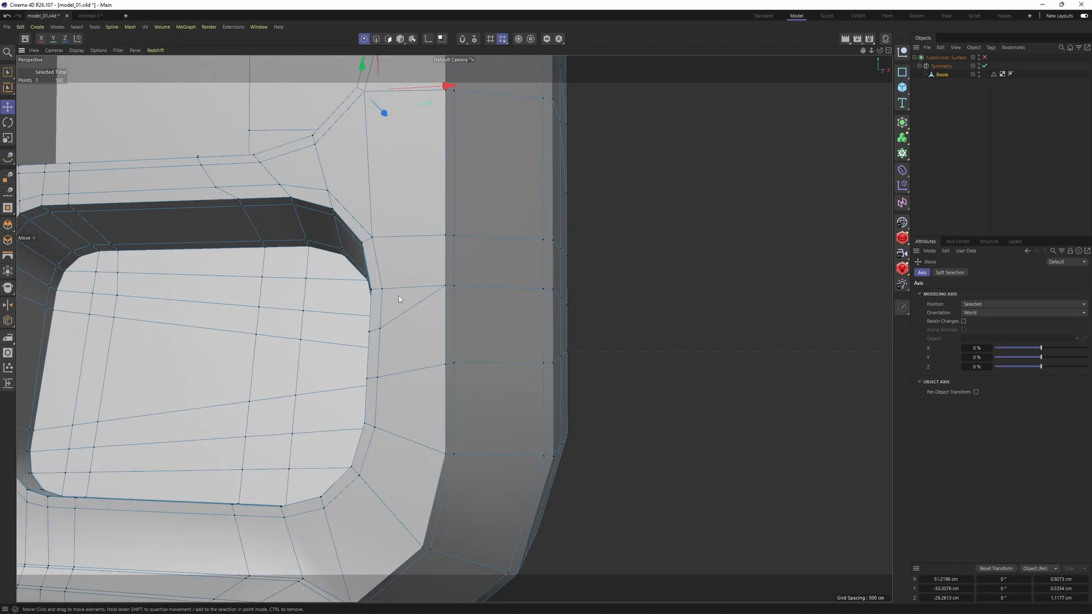
pyautogui.keyDown('alt'); pyautogui.moveTo(399, 296); pyautogui.dragTo(469, 303); pyautogui.keyUp('alt')
pyautogui.press('m')
pyautogui.press('e')
pyautogui.click(412, 300)
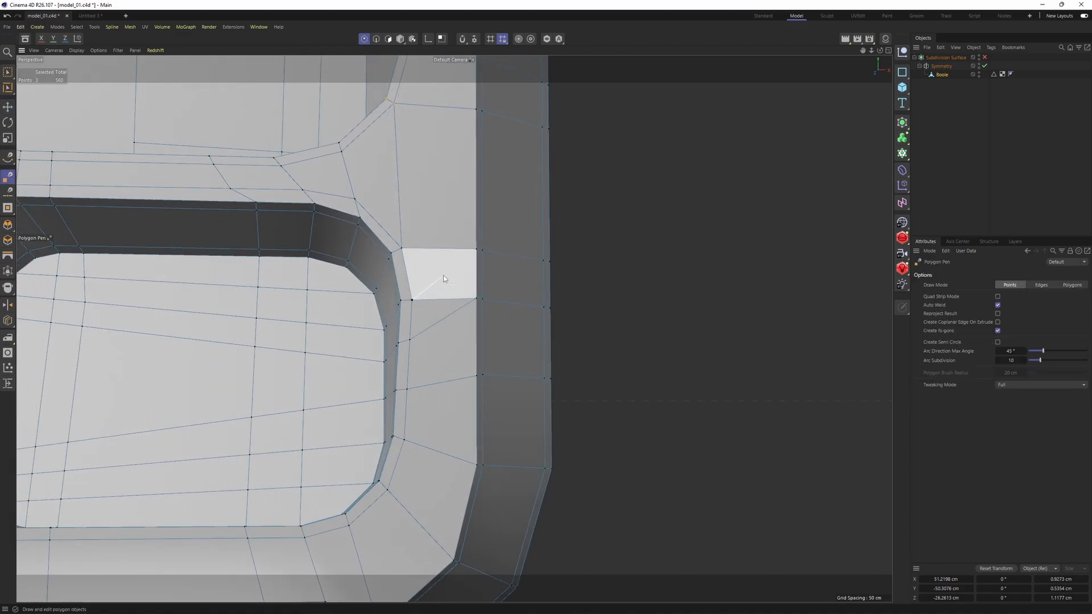
pyautogui.click(477, 251)
pyautogui.keyDown('alt'); pyautogui.moveTo(456, 301); pyautogui.dragTo(421, 315, button='middle'); pyautogui.keyUp('alt')
# Step: Examine the edge loops running across the side wall, comparing them with the reference image in the side view
pyautogui.keyDown('alt'); pyautogui.moveTo(468, 305); pyautogui.dragTo(360, 384); pyautogui.keyUp('alt')
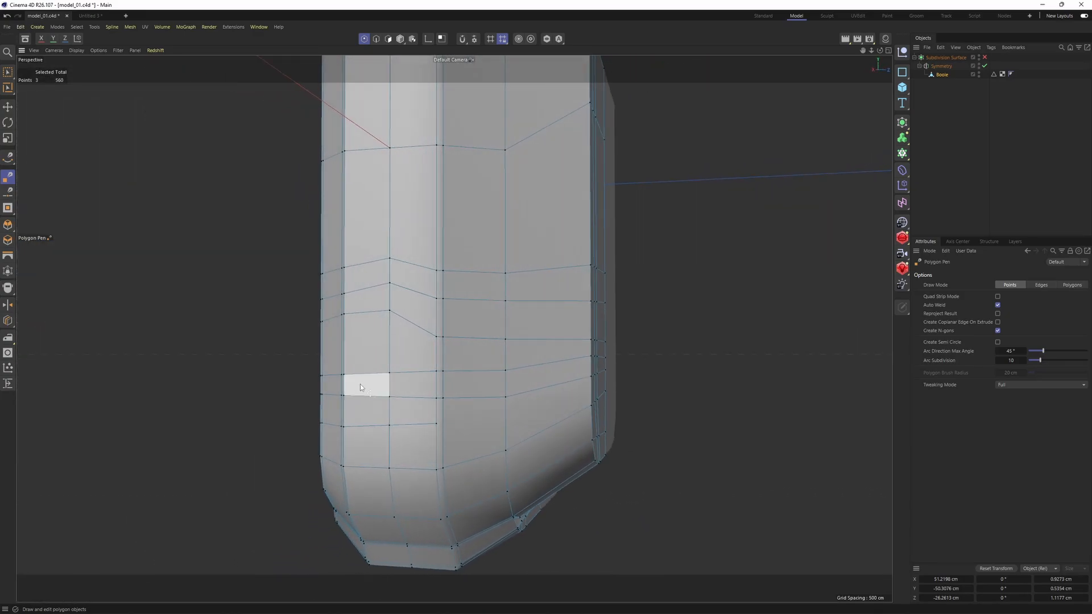
pyautogui.press('Return')
pyautogui.press('e')
pyautogui.middleClick(397, 363)
pyautogui.middleClick(273, 398)
pyautogui.scroll(-5, 265, 393)
pyautogui.scroll(-3, 262, 392)
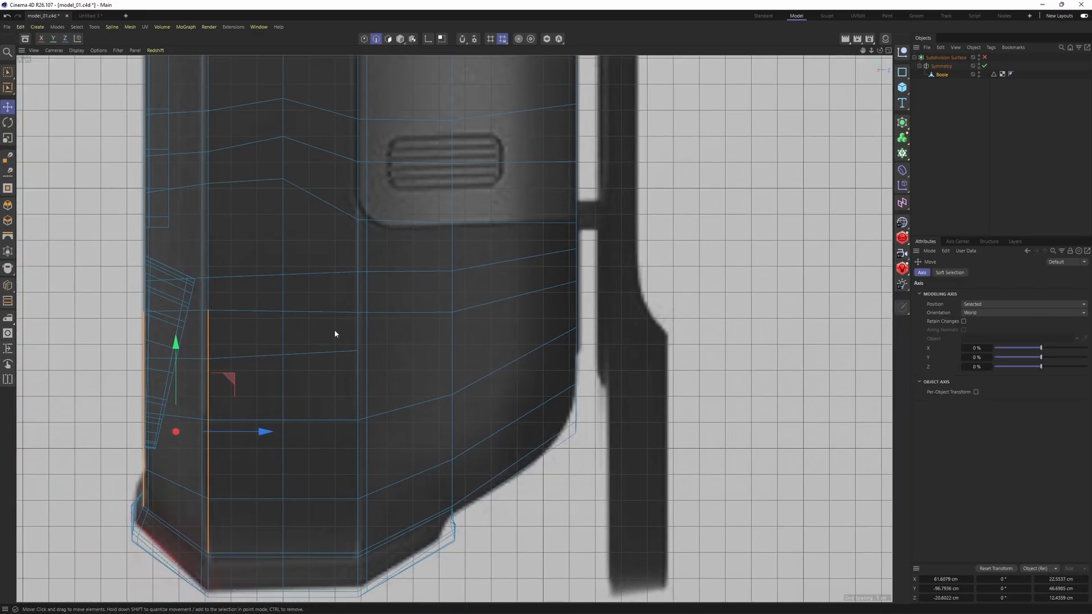
pyautogui.scroll(1, 456, 344)
pyautogui.press('F1')
pyautogui.keyDown('alt'); pyautogui.moveTo(297, 208); pyautogui.dragTo(468, 329); pyautogui.keyUp('alt')
# Step: Cut an edge line with the Polygon Pen from the recess's upper outer corner across the outer edge and side wall onto the back face
pyautogui.press('Return')
pyautogui.press('Return')
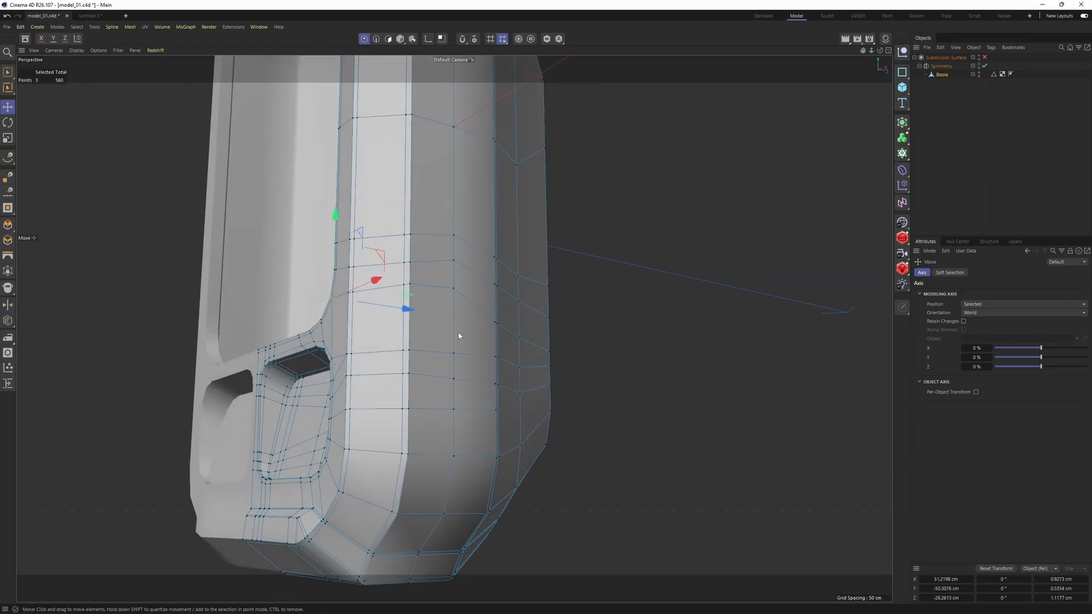
pyautogui.press('m')
pyautogui.press('e')
pyautogui.scroll(3, 353, 359)
pyautogui.keyDown('alt'); pyautogui.moveTo(322, 359); pyautogui.dragTo(337, 357); pyautogui.keyUp('alt')
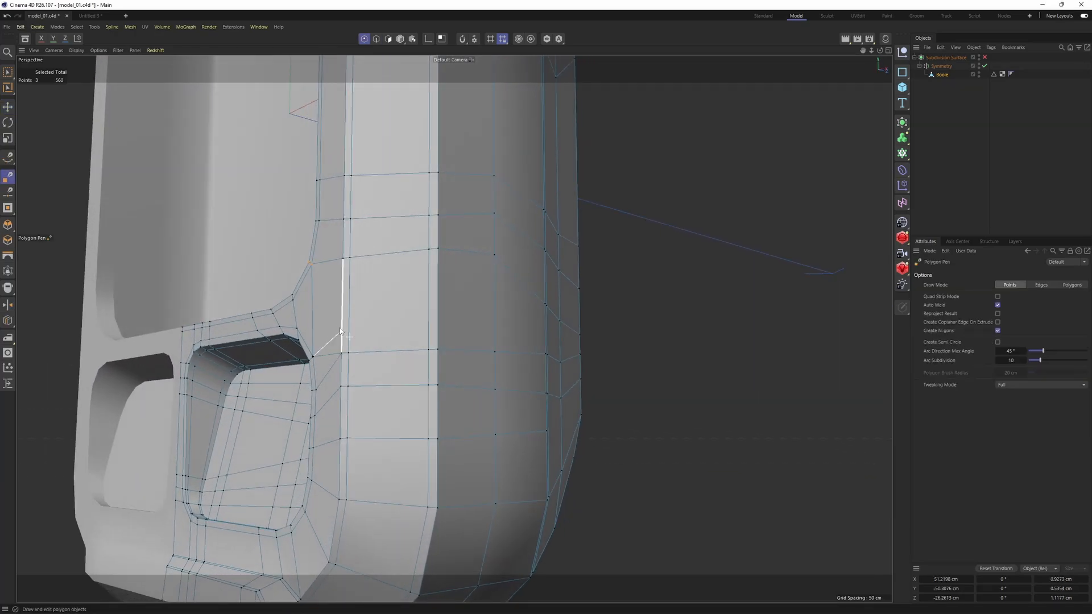
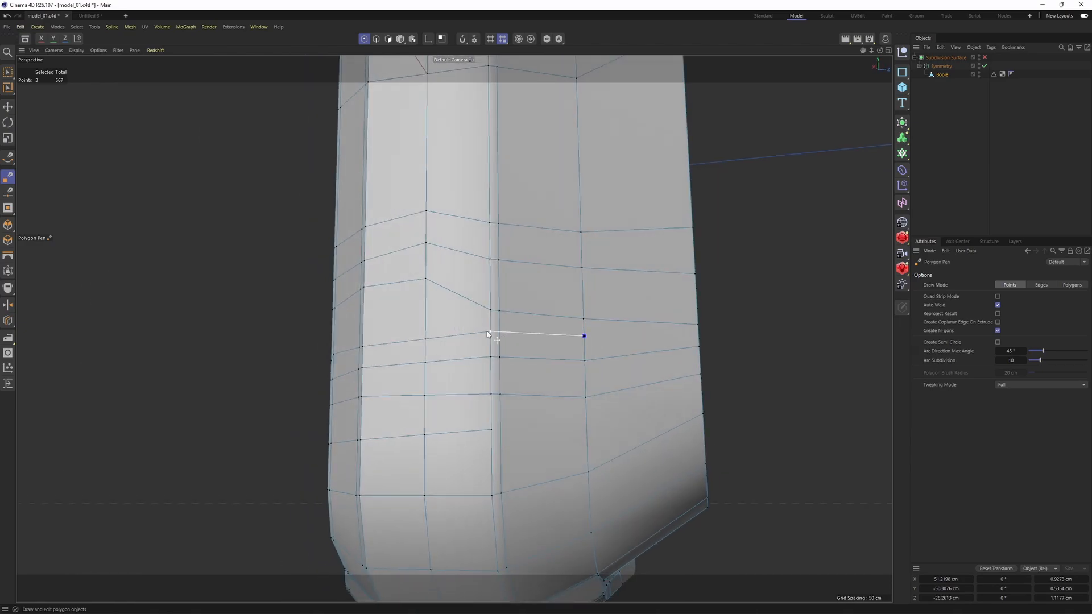
pyautogui.click(489, 332)
pyautogui.keyDown('alt'); pyautogui.moveTo(574, 335); pyautogui.dragTo(448, 329); pyautogui.keyUp('alt')
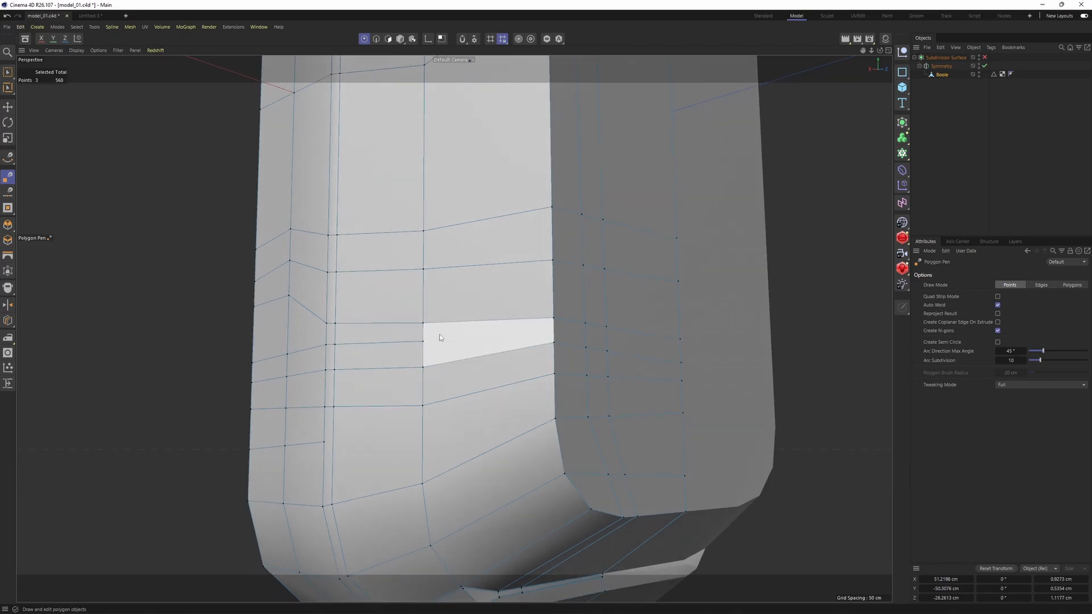
pyautogui.scroll(2, 557, 329)
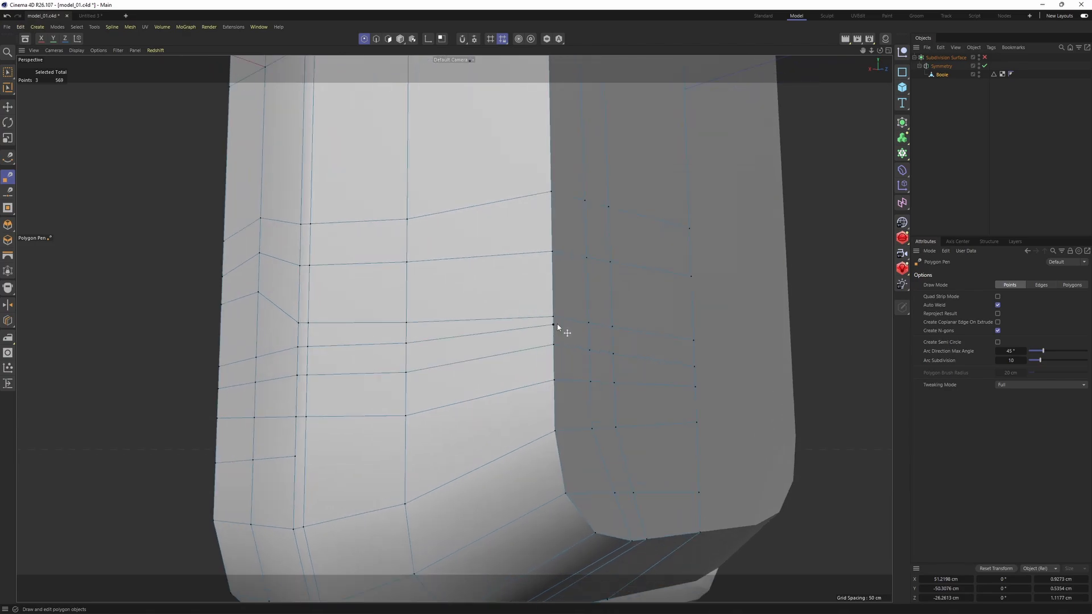
pyautogui.click(693, 348)
# Step: Try to extend the dangling edge line on the side wall as a separate loop across to the back face
pyautogui.keyDown('alt'); pyautogui.moveTo(507, 343); pyautogui.dragTo(436, 367); pyautogui.keyUp('alt')
pyautogui.scroll(2, 538, 355)
pyautogui.scroll(-3, 595, 365)
pyautogui.keyDown('alt'); pyautogui.moveTo(436, 368); pyautogui.dragTo(382, 381, button='middle'); pyautogui.keyUp('alt')
pyautogui.scroll(2, 382, 381)
pyautogui.keyDown('alt'); pyautogui.moveTo(382, 381); pyautogui.dragTo(414, 363); pyautogui.keyUp('alt')
pyautogui.scroll(1, 415, 363)
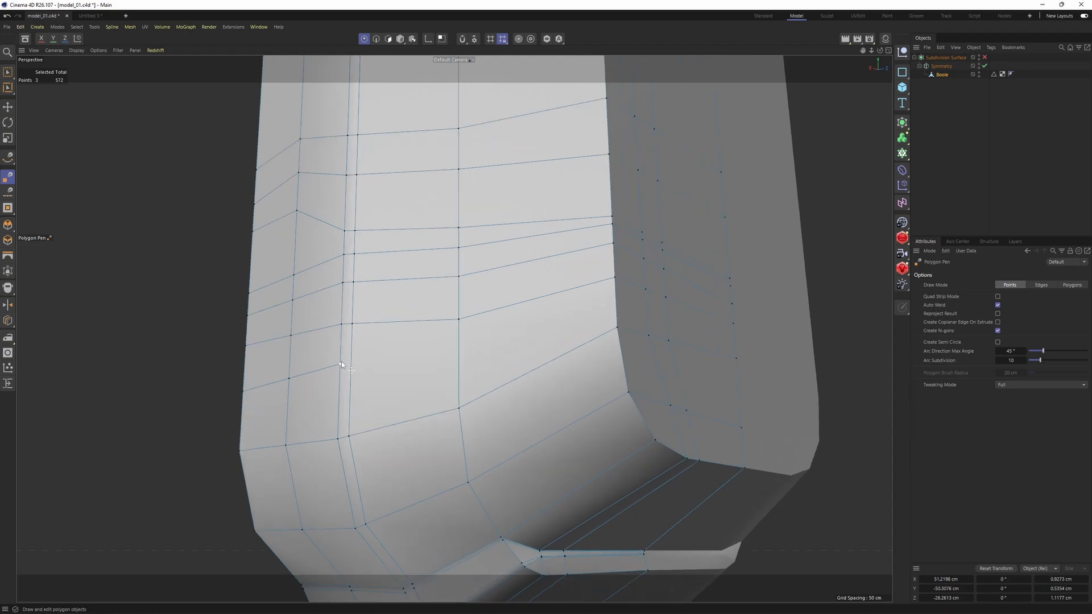
pyautogui.click(352, 362)
pyautogui.click(459, 341)
pyautogui.scroll(1, 624, 302)
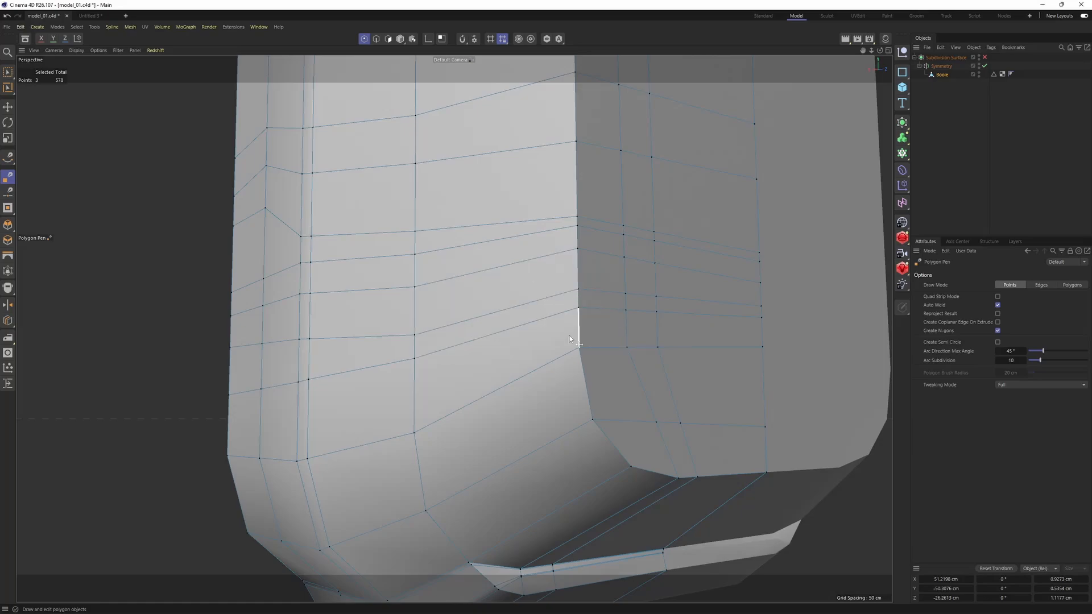
# Step: Route the dangling edge line into the neighbouring loop, recut that loop slightly higher across the side wall to the back, and delete its old connecting edge
pyautogui.moveTo(570, 339); pyautogui.dragTo(420, 340)
pyautogui.scroll(-3, 474, 323)
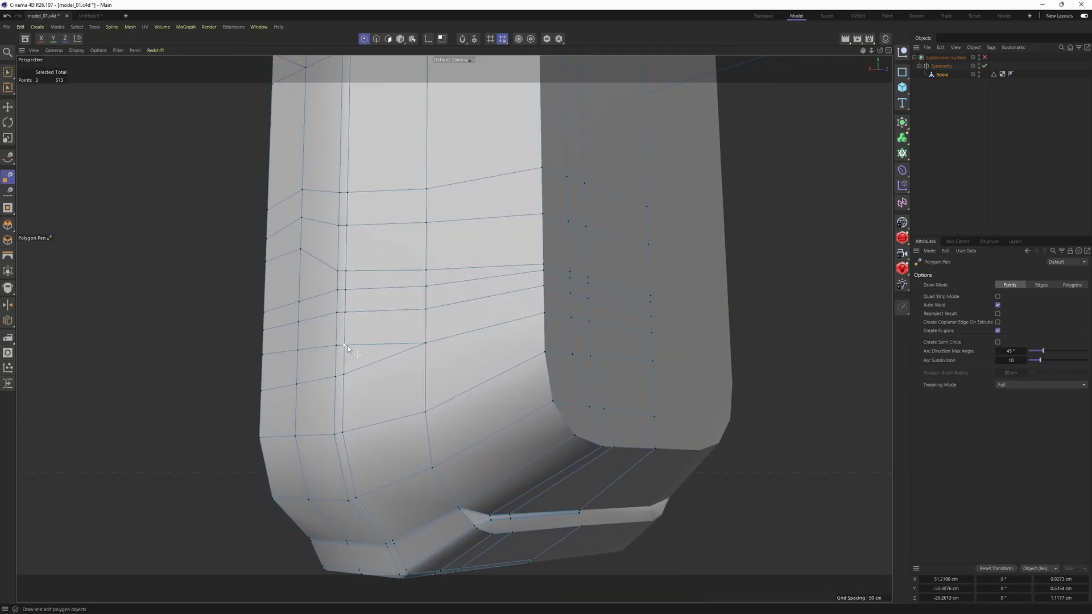
pyautogui.scroll(2, 539, 330)
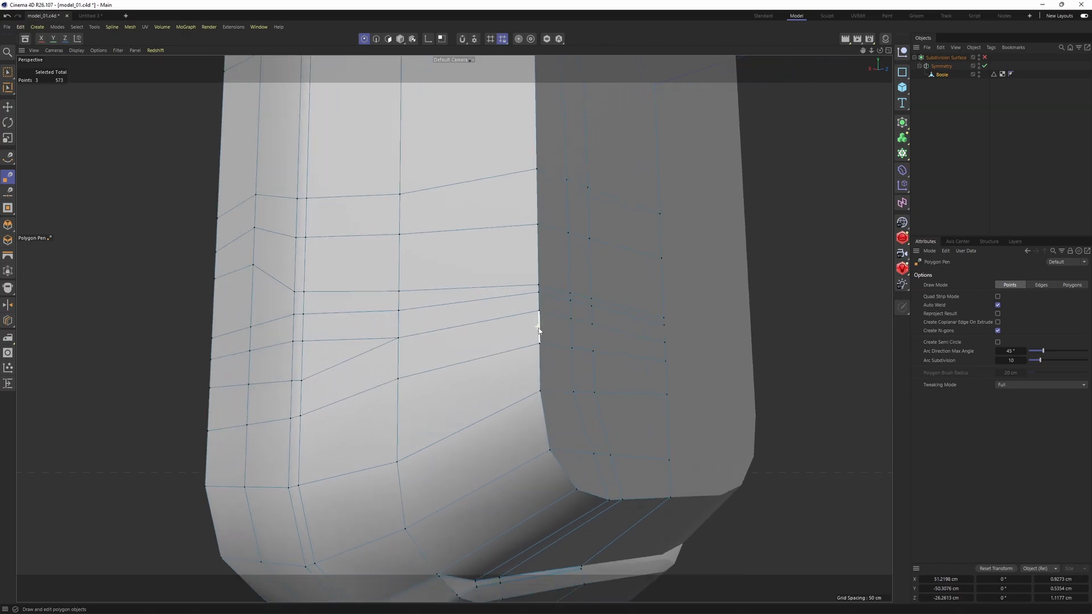
pyautogui.scroll(1, 539, 330)
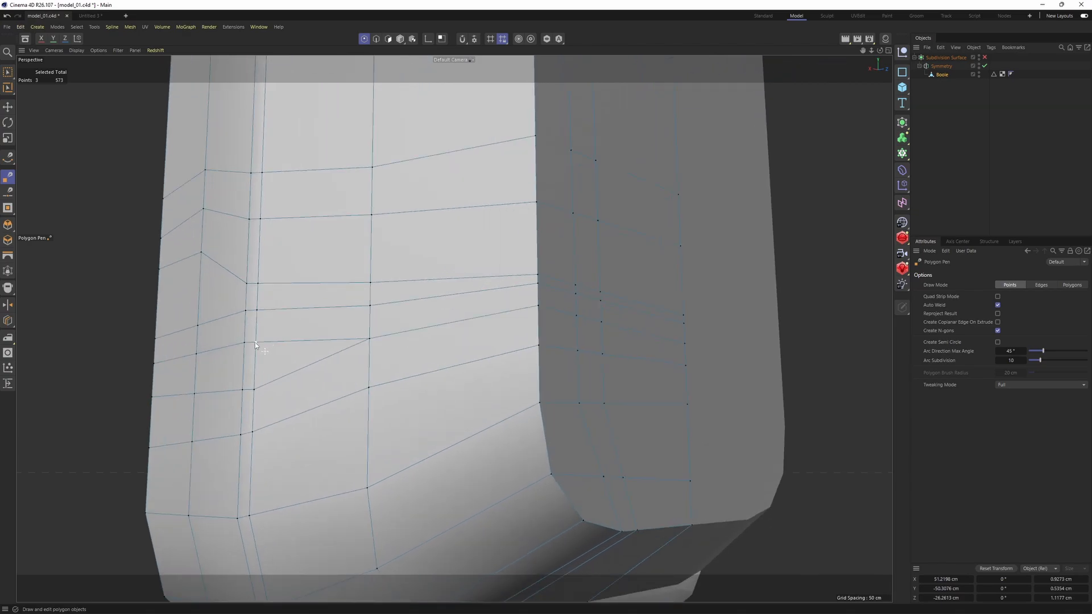
pyautogui.click(371, 323)
pyautogui.click(538, 294)
pyautogui.keyDown('ctrl'); pyautogui.click(323, 341); pyautogui.keyUp('ctrl')
# Step: Select the run of edges along the back vertical edge down around the body's lower back corner
pyautogui.press('e')
pyautogui.press('Return')
pyautogui.click(539, 331)
pyautogui.keyDown('shift'); pyautogui.click(546, 277); pyautogui.keyUp('shift')
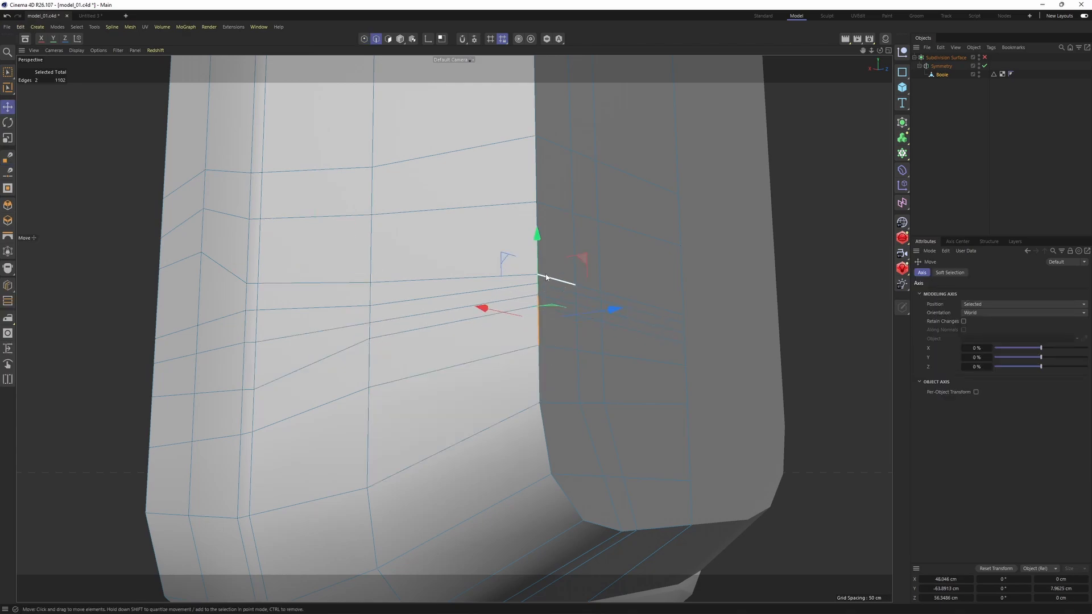
pyautogui.keyDown('shift'); pyautogui.click(540, 218); pyautogui.keyUp('shift')
pyautogui.keyDown('alt'); pyautogui.moveTo(566, 375); pyautogui.dragTo(545, 329, button='middle'); pyautogui.keyUp('alt')
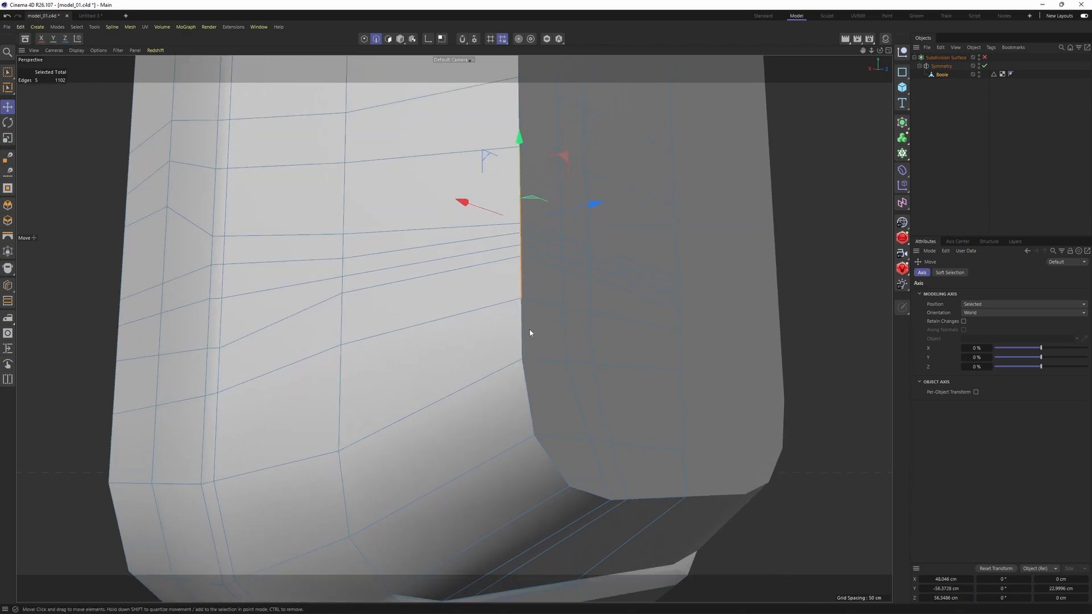
pyautogui.click(521, 274)
pyautogui.keyDown('shift'); pyautogui.click(523, 332); pyautogui.keyUp('shift')
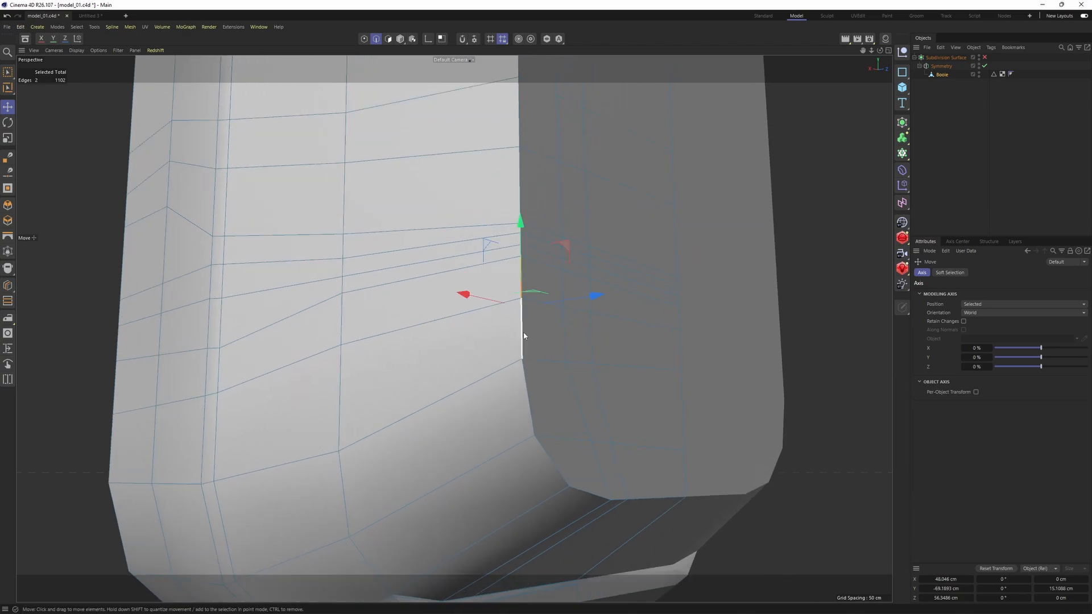
pyautogui.keyDown('shift'); pyautogui.click(527, 399); pyautogui.keyUp('shift')
pyautogui.keyDown('shift'); pyautogui.click(552, 463); pyautogui.keyUp('shift')
pyautogui.keyDown('shift'); pyautogui.click(588, 493); pyautogui.keyUp('shift')
# Step: Examine the closely spaced edge loops where the side wall meets the back face near the lower corner
pyautogui.keyDown('alt'); pyautogui.moveTo(623, 457); pyautogui.dragTo(481, 380); pyautogui.keyUp('alt')
pyautogui.press('1')
pyautogui.click(517, 419)
pyautogui.scroll(2, 481, 377)
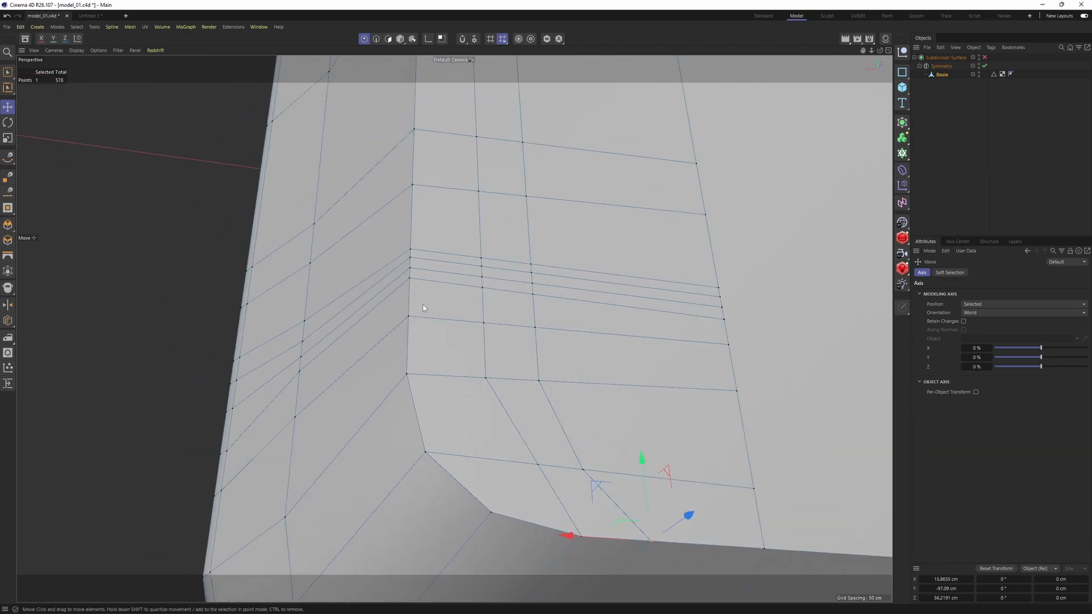
pyautogui.press('2')
pyautogui.click(412, 293)
pyautogui.scroll(1, 423, 305)
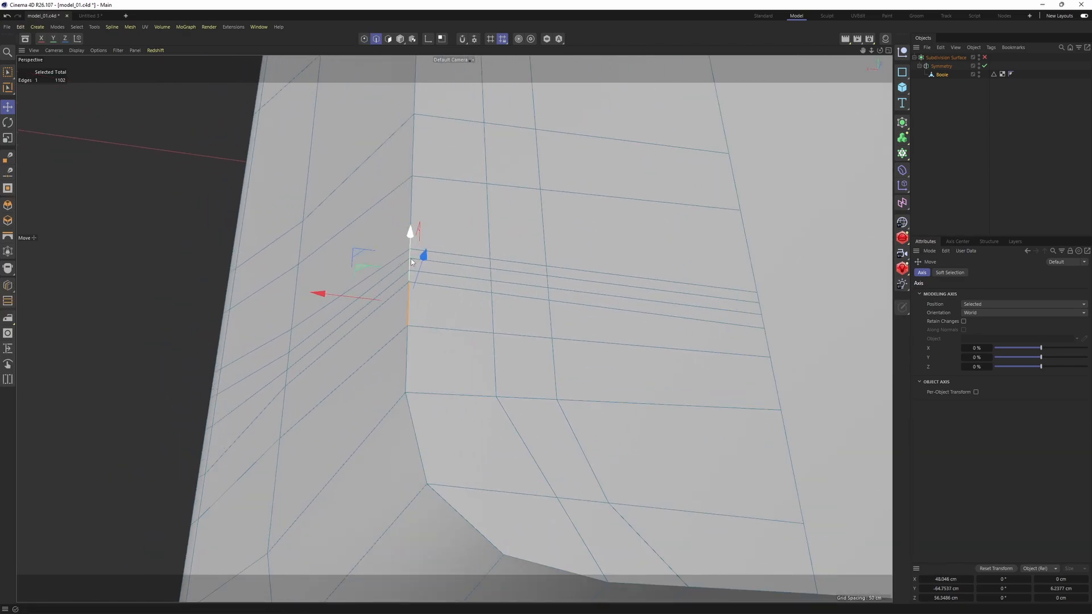
pyautogui.keyDown('alt'); pyautogui.moveTo(410, 258); pyautogui.dragTo(471, 354, button='middle'); pyautogui.keyUp('alt')
pyautogui.scroll(3, 473, 386)
pyautogui.scroll(1, 476, 383)
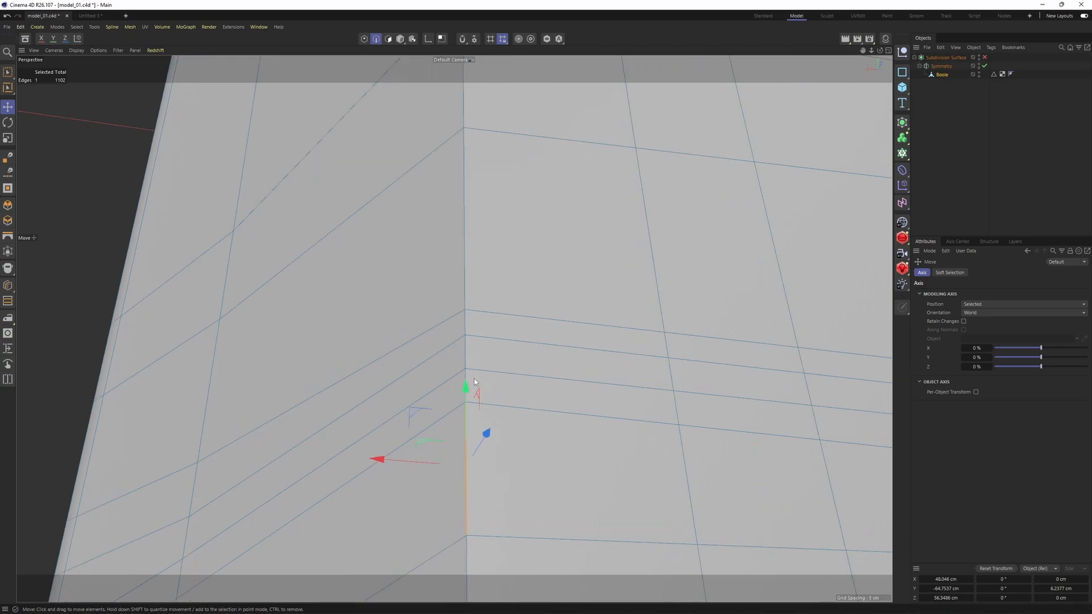
pyautogui.click(480, 360)
pyautogui.click(470, 391)
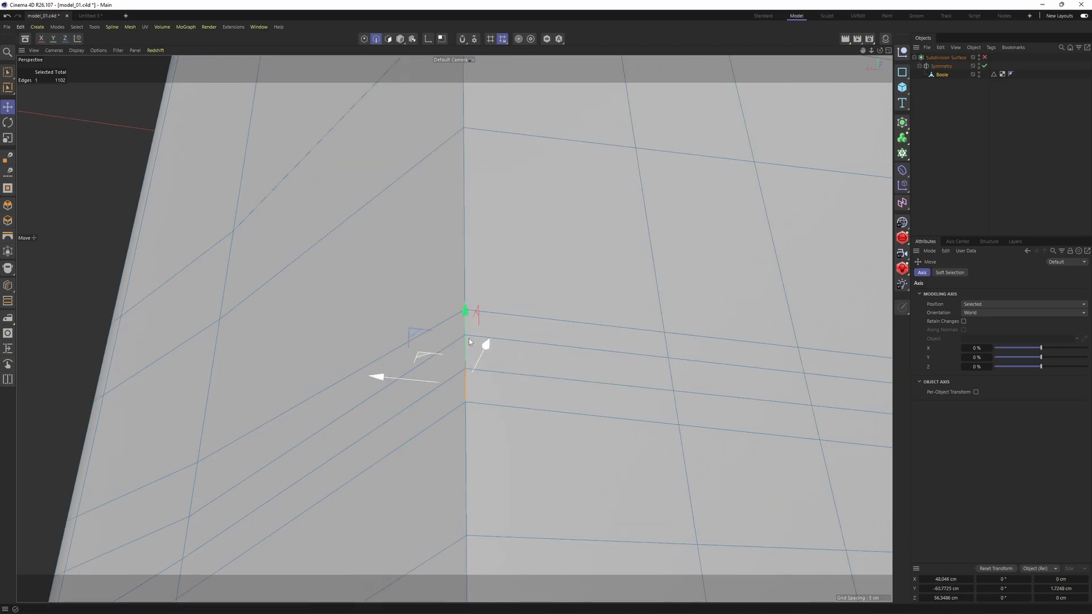
pyautogui.scroll(-1, 506, 266)
pyautogui.hotkey('ctrl', 'z')
pyautogui.scroll(-4, 540, 327)
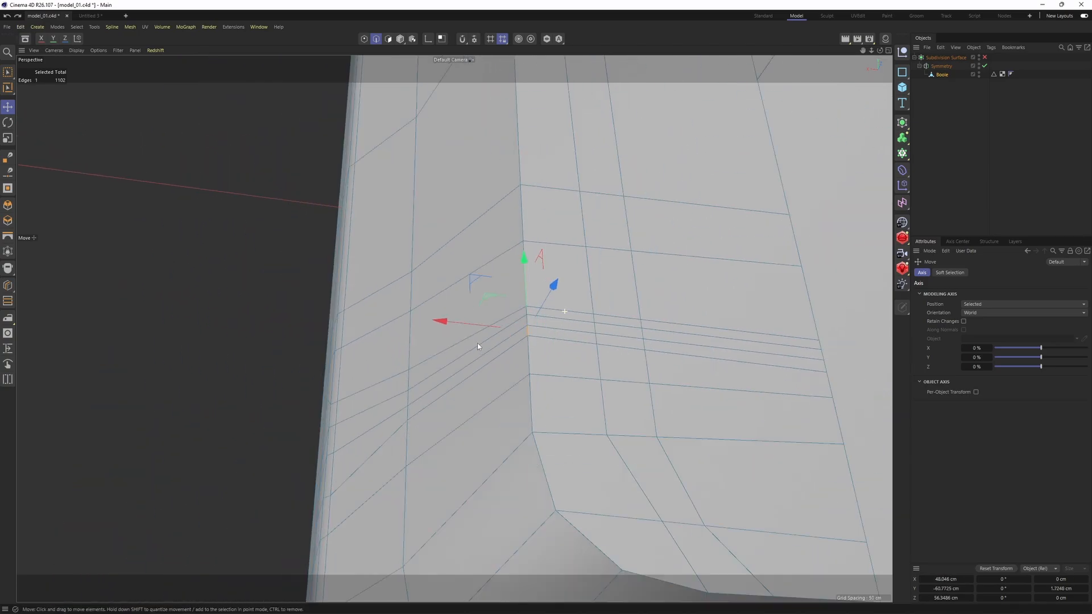
# Step: Preview the lower recesses with the Subdivision Surface enabled, then return to the unsmoothed mesh with the body selected
pyautogui.keyDown('alt'); pyautogui.moveTo(454, 329); pyautogui.dragTo(677, 358); pyautogui.keyUp('alt')
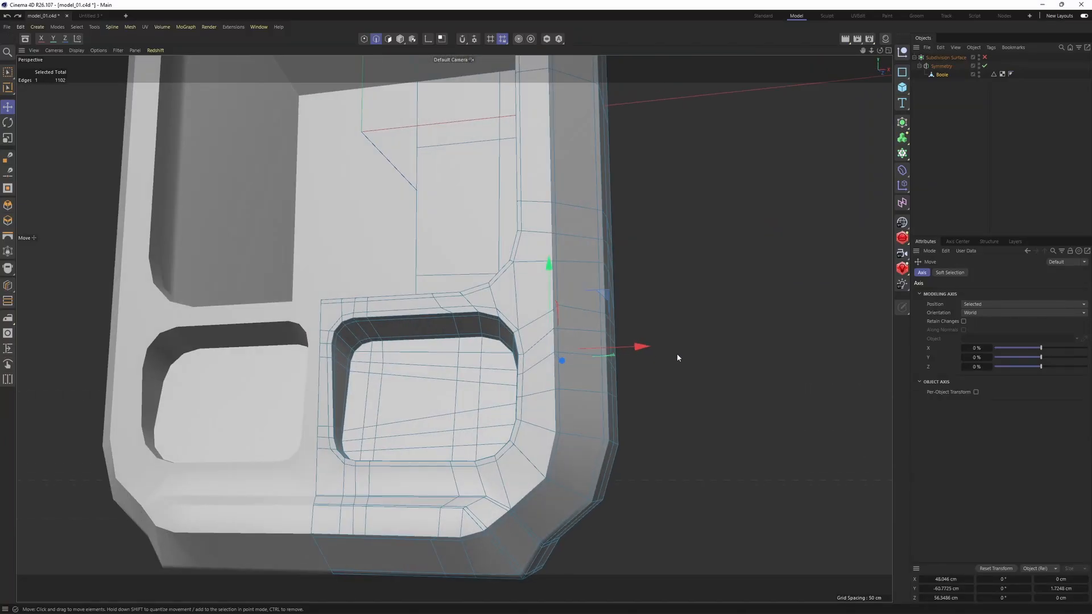
pyautogui.press('q')
pyautogui.click(957, 222)
pyautogui.keyDown('alt'); pyautogui.moveTo(575, 379); pyautogui.dragTo(654, 325, button='middle'); pyautogui.keyUp('alt')
pyautogui.keyDown('alt'); pyautogui.moveTo(654, 324); pyautogui.dragTo(671, 340); pyautogui.keyUp('alt')
pyautogui.scroll(2, 588, 306)
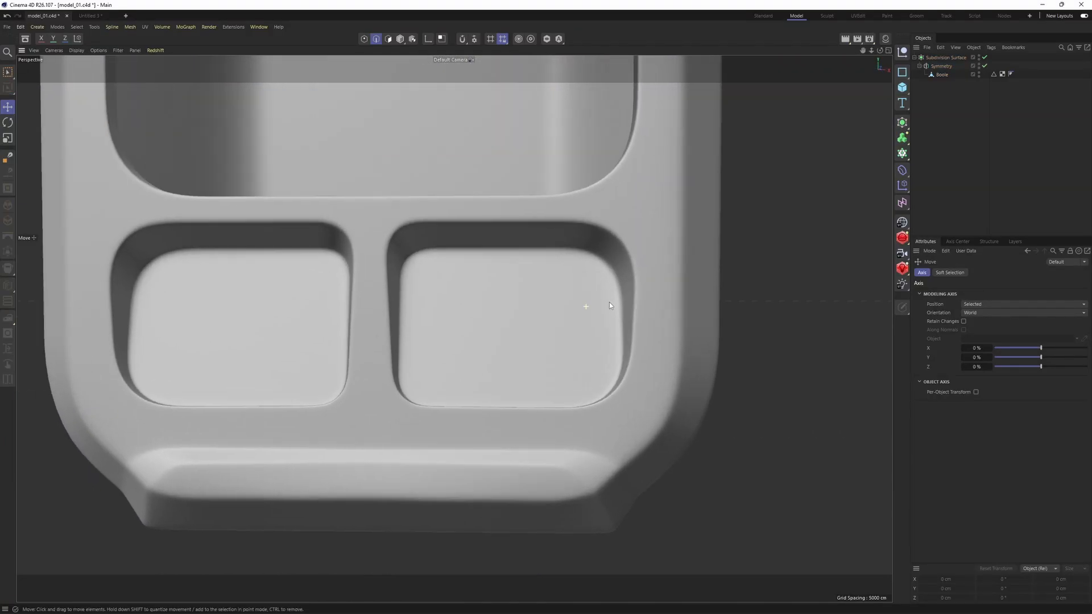
pyautogui.keyDown('alt'); pyautogui.moveTo(588, 306); pyautogui.dragTo(596, 330, button='middle'); pyautogui.keyUp('alt')
pyautogui.hotkey('ctrl', 'z')
pyautogui.hotkey('ctrl', 'z')
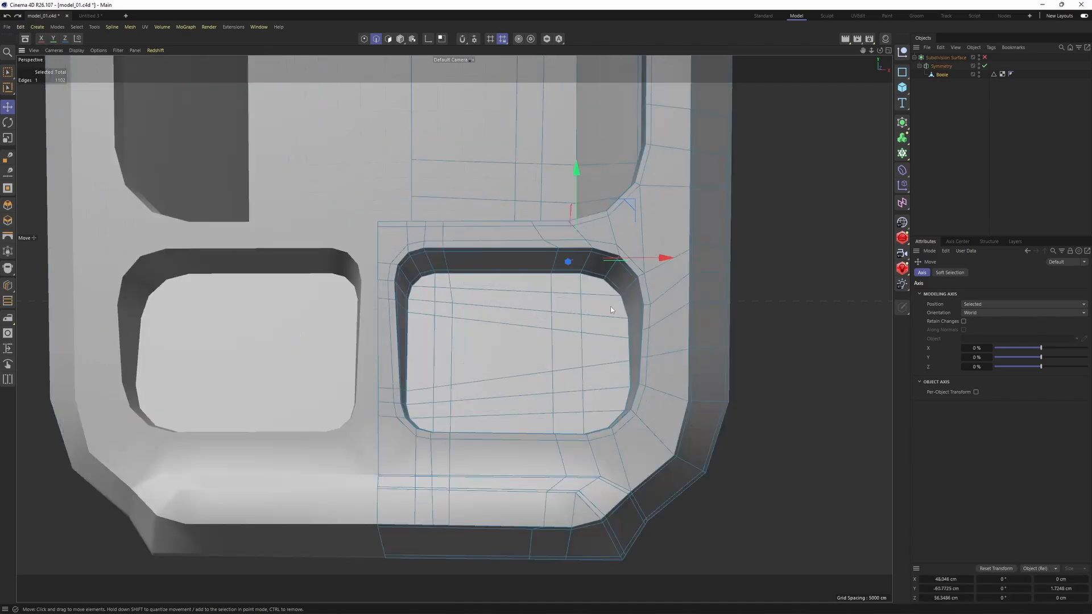
# Step: Select the points around the editable lower recess's lower inner corner in the front view
pyautogui.middleClick(580, 363)
pyautogui.scroll(-4, 547, 462)
pyautogui.keyDown('alt'); pyautogui.moveTo(547, 463); pyautogui.dragTo(731, 182, button='middle'); pyautogui.keyUp('alt')
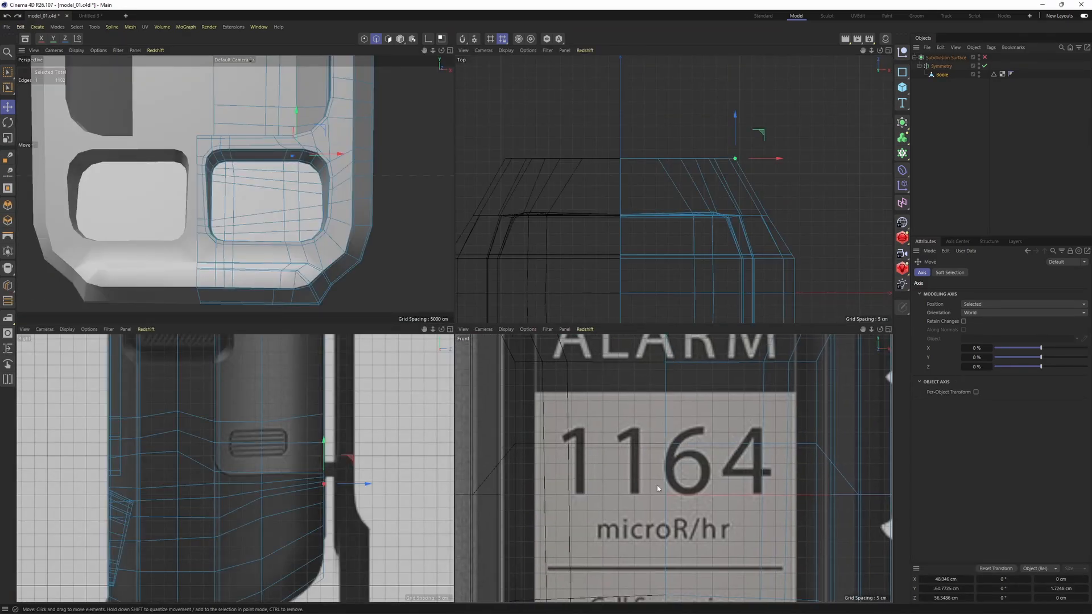
pyautogui.keyDown('alt'); pyautogui.moveTo(657, 485); pyautogui.dragTo(643, 304, button='middle'); pyautogui.keyUp('alt')
pyautogui.scroll(3, 644, 479)
pyautogui.keyDown('alt'); pyautogui.moveTo(658, 493); pyautogui.dragTo(652, 449, button='middle'); pyautogui.keyUp('alt')
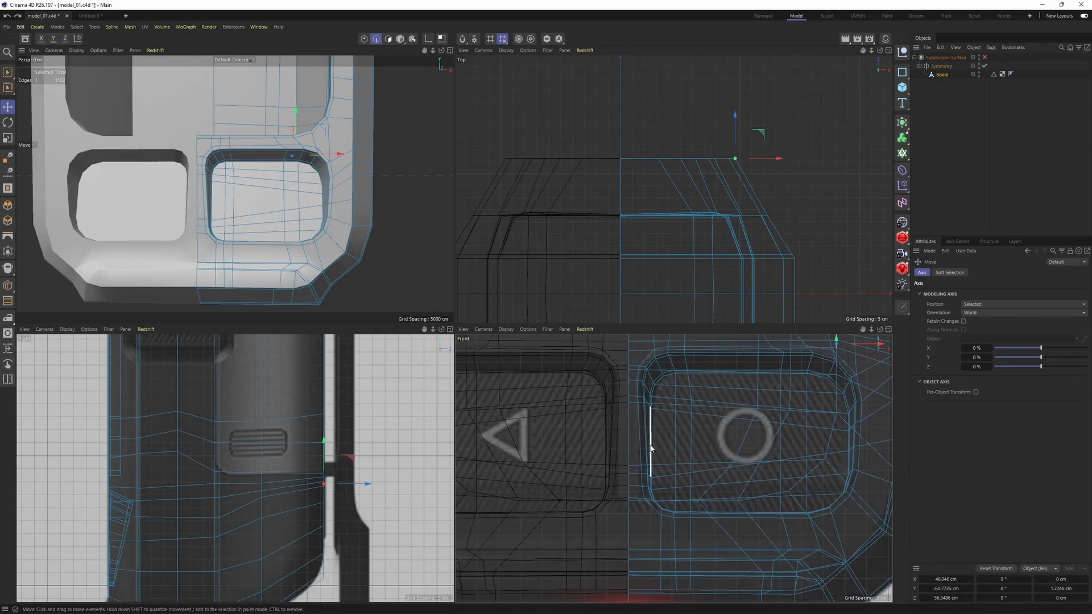
pyautogui.scroll(1, 647, 454)
pyautogui.press('Return')
pyautogui.press('0')
pyautogui.moveTo(632, 458); pyautogui.dragTo(725, 560)
# Step: Remove the back-side points from the selection and move the remaining recess corner points towards the centre line, to about X 7.8 cm
pyautogui.middleClick(289, 188)
pyautogui.keyDown('alt'); pyautogui.moveTo(289, 189); pyautogui.dragTo(548, 302); pyautogui.keyUp('alt')
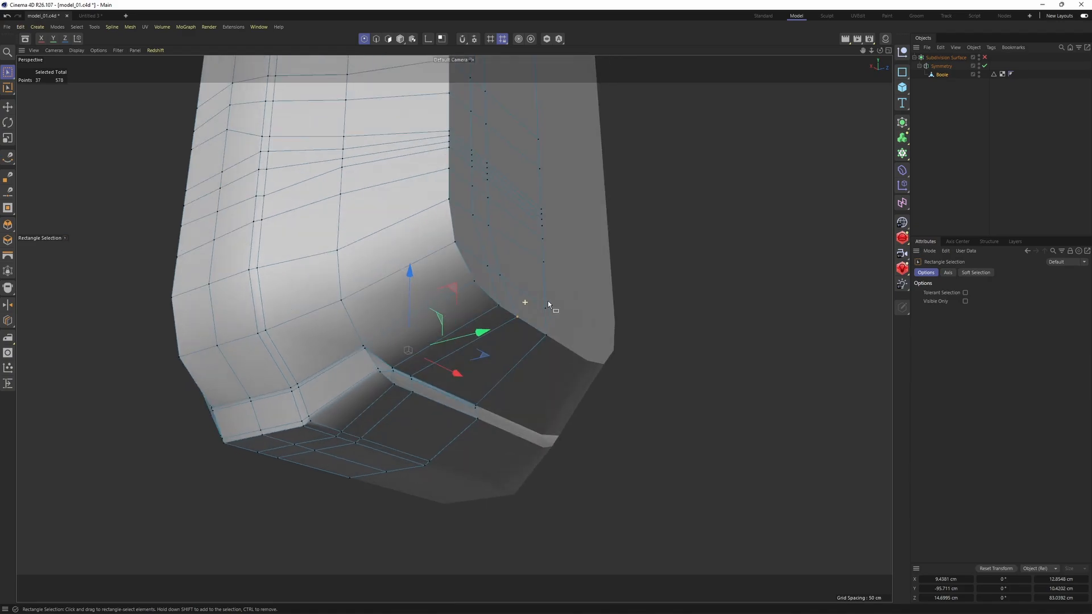
pyautogui.keyDown('alt'); pyautogui.moveTo(548, 301); pyautogui.dragTo(615, 281, button='middle'); pyautogui.keyUp('alt')
pyautogui.keyDown('alt'); pyautogui.moveTo(615, 281); pyautogui.dragTo(646, 288, button='right'); pyautogui.keyUp('alt')
pyautogui.keyDown('alt'); pyautogui.moveTo(646, 288); pyautogui.dragTo(650, 292); pyautogui.keyUp('alt')
pyautogui.keyDown('ctrl'); pyautogui.moveTo(607, 237); pyautogui.dragTo(618, 332); pyautogui.keyUp('ctrl')
pyautogui.middleClick(618, 332)
pyautogui.middleClick(634, 462)
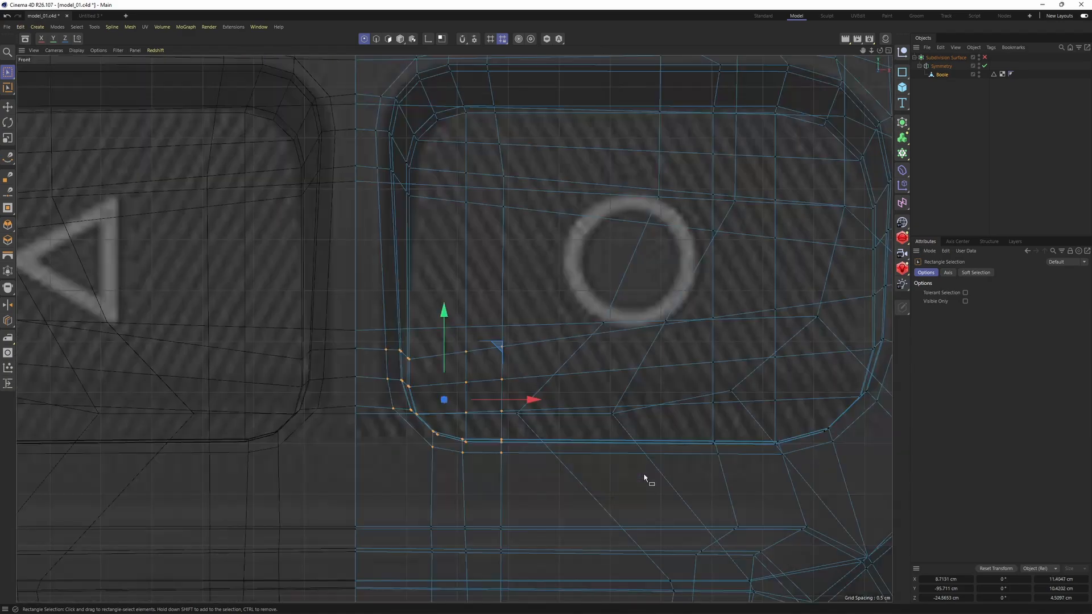
pyautogui.keyDown('alt'); pyautogui.moveTo(642, 472); pyautogui.dragTo(721, 472, button='middle'); pyautogui.keyUp('alt')
pyautogui.moveTo(610, 399); pyautogui.dragTo(599, 398)
# Step: Select the small point group on the recess's inner side edge near its upper corner and shift it about 0.17 cm towards the centre line
pyautogui.keyDown('alt'); pyautogui.moveTo(450, 154); pyautogui.dragTo(475, 204, button='middle'); pyautogui.keyUp('alt')
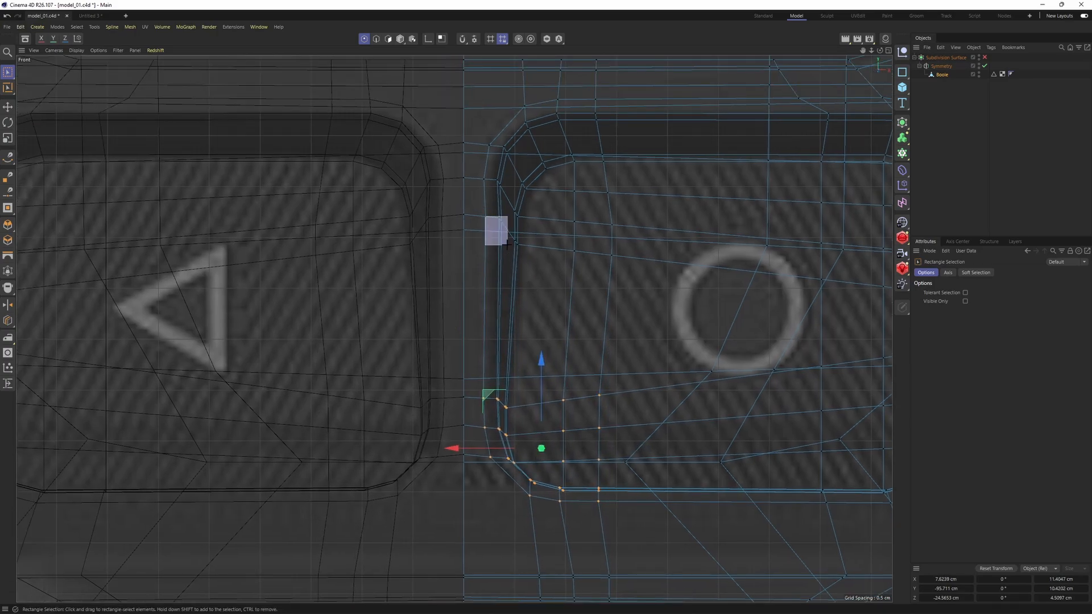
pyautogui.moveTo(507, 244); pyautogui.dragTo(507, 244)
pyautogui.scroll(-3, 523, 251)
pyautogui.middleClick(532, 258)
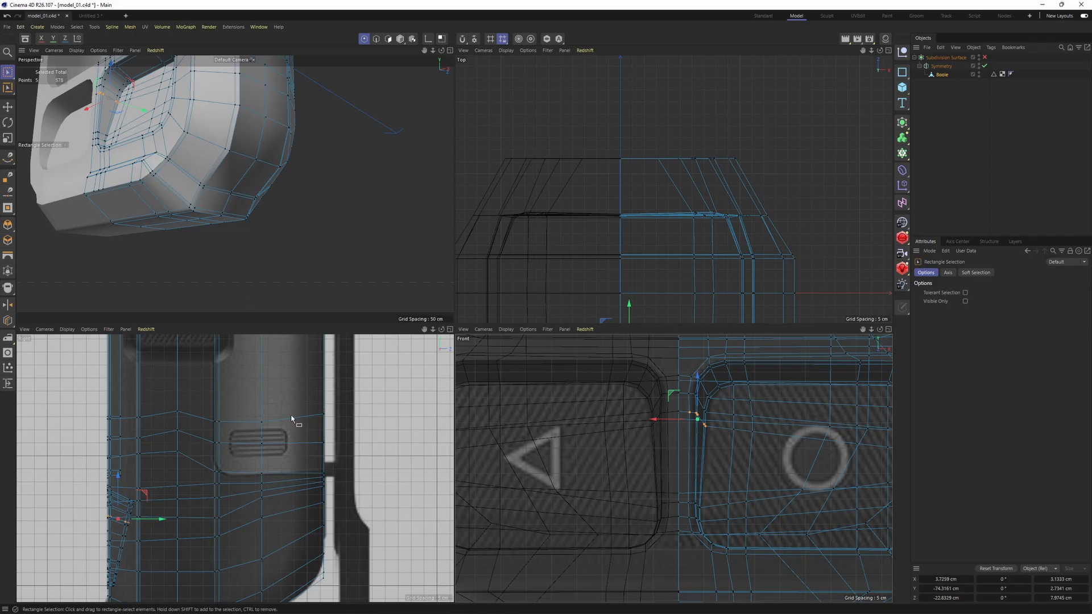
pyautogui.middleClick(676, 450)
pyautogui.moveTo(468, 234); pyautogui.dragTo(466, 235)
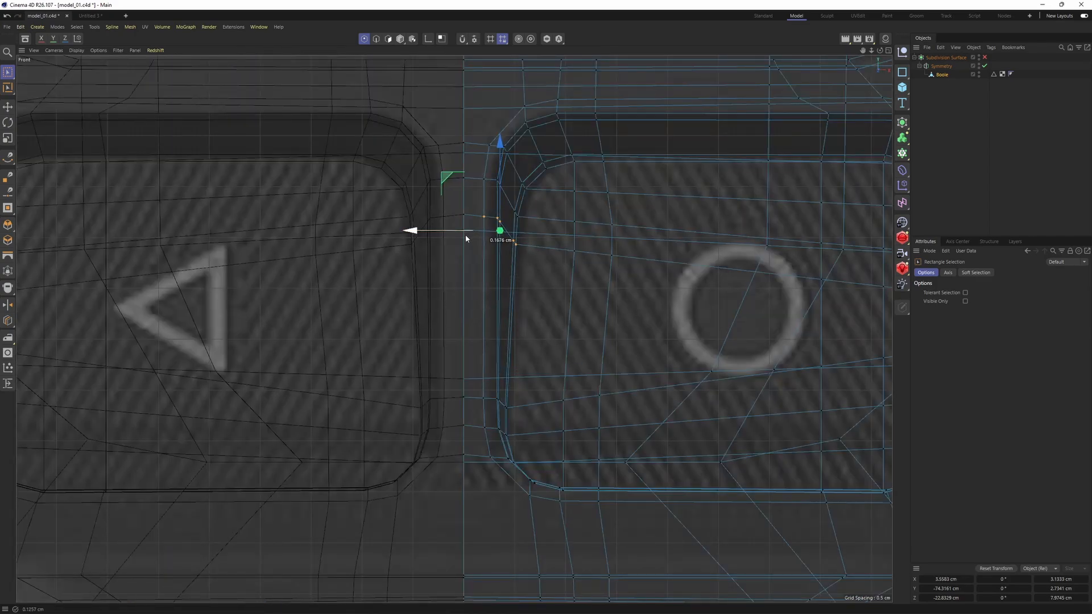
pyautogui.middleClick(437, 231)
pyautogui.middleClick(310, 219)
# Step: Preview the body with the Subdivision Surface, then compare the unsmoothed back with the side and back reference images
pyautogui.click(984, 57)
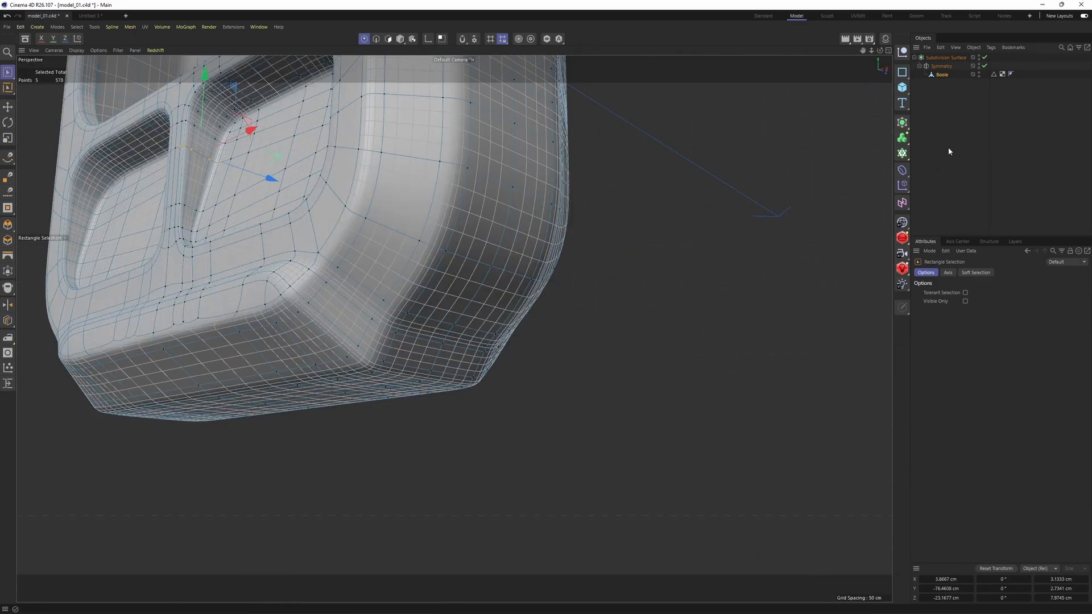
pyautogui.click(949, 149)
pyautogui.keyDown('alt'); pyautogui.moveTo(360, 213); pyautogui.dragTo(433, 223); pyautogui.keyUp('alt')
pyautogui.scroll(-3, 433, 223)
pyautogui.keyDown('alt'); pyautogui.moveTo(434, 223); pyautogui.dragTo(495, 364, button='middle'); pyautogui.keyUp('alt')
pyautogui.keyDown('alt'); pyautogui.moveTo(576, 258); pyautogui.dragTo(566, 312, button='middle'); pyautogui.keyUp('alt')
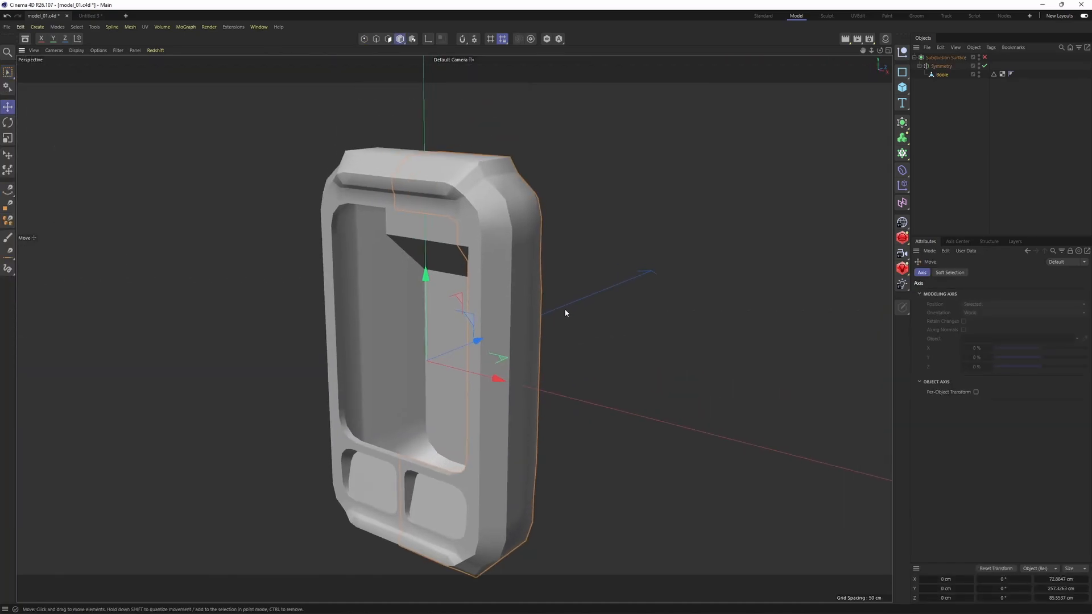
pyautogui.keyDown('alt'); pyautogui.moveTo(565, 312); pyautogui.dragTo(481, 278); pyautogui.keyUp('alt')
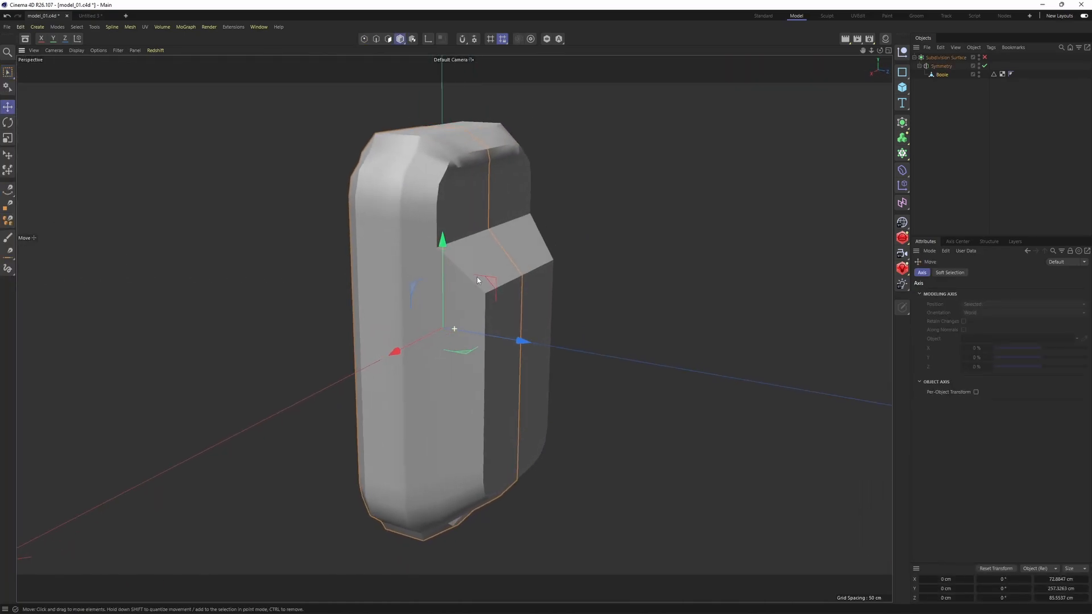
pyautogui.press('F3')
pyautogui.scroll(3, 561, 286)
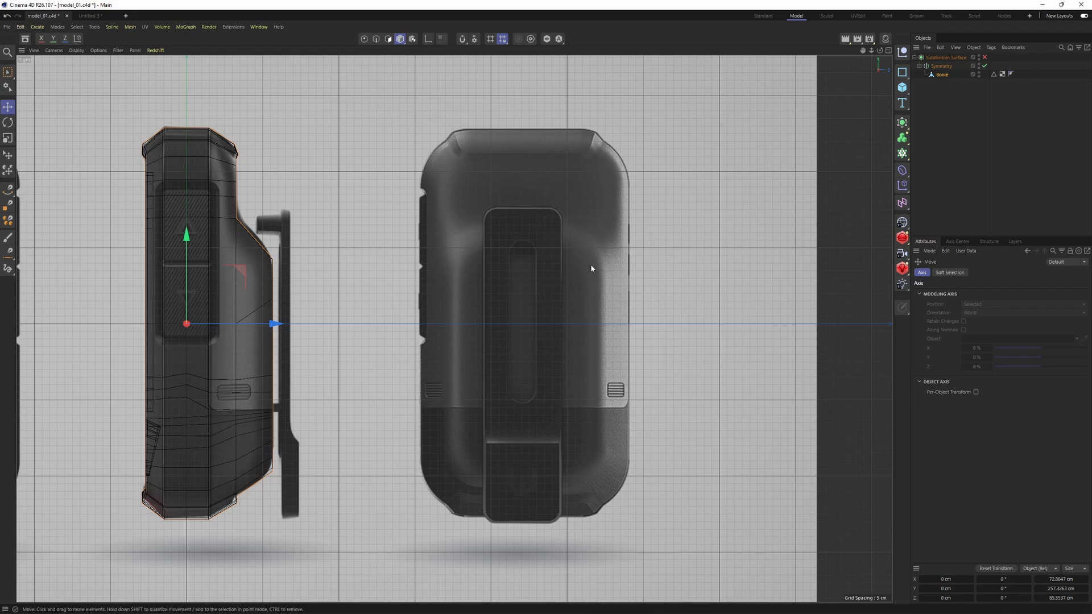
pyautogui.press('F5')
pyautogui.press('F1')
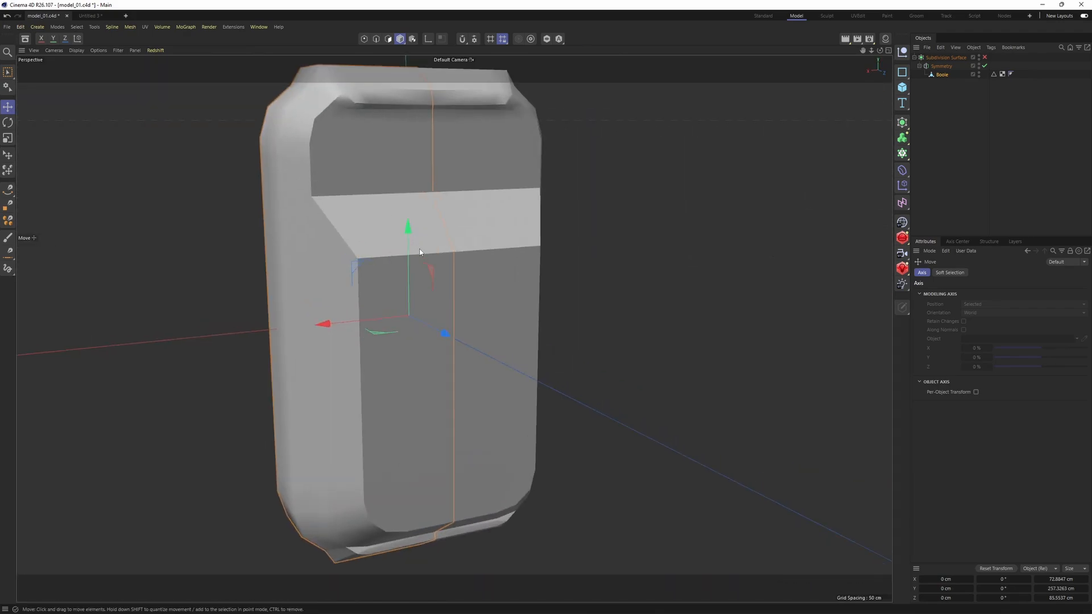
# Step: Select the outermost face of the slanted back band and compare its shape with the side and back reference images
pyautogui.press('F5')
pyautogui.scroll(3, 228, 165)
pyautogui.press('Return')
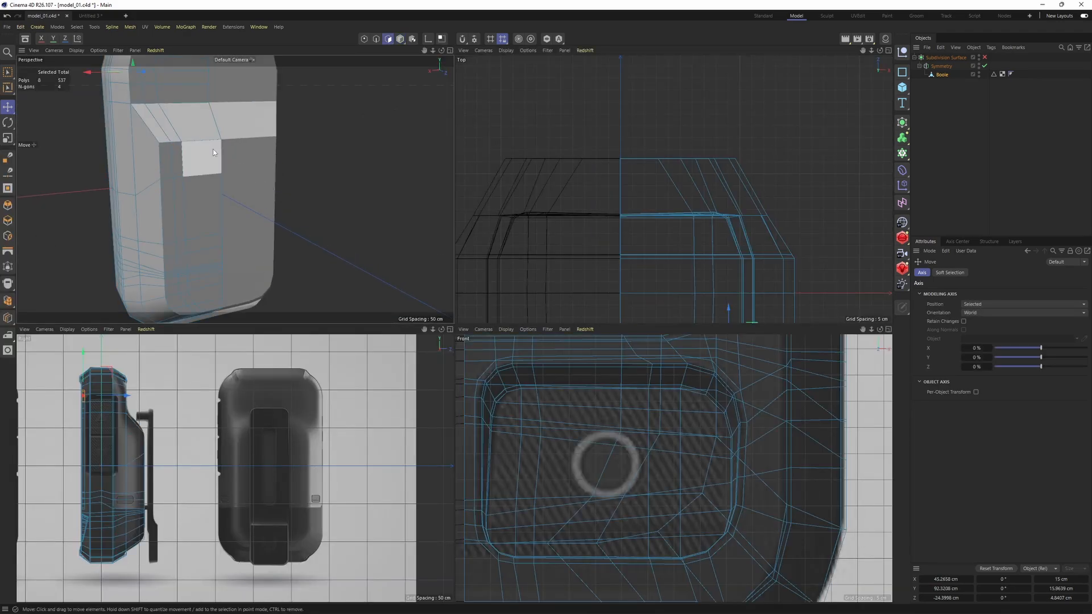
pyautogui.click(161, 138)
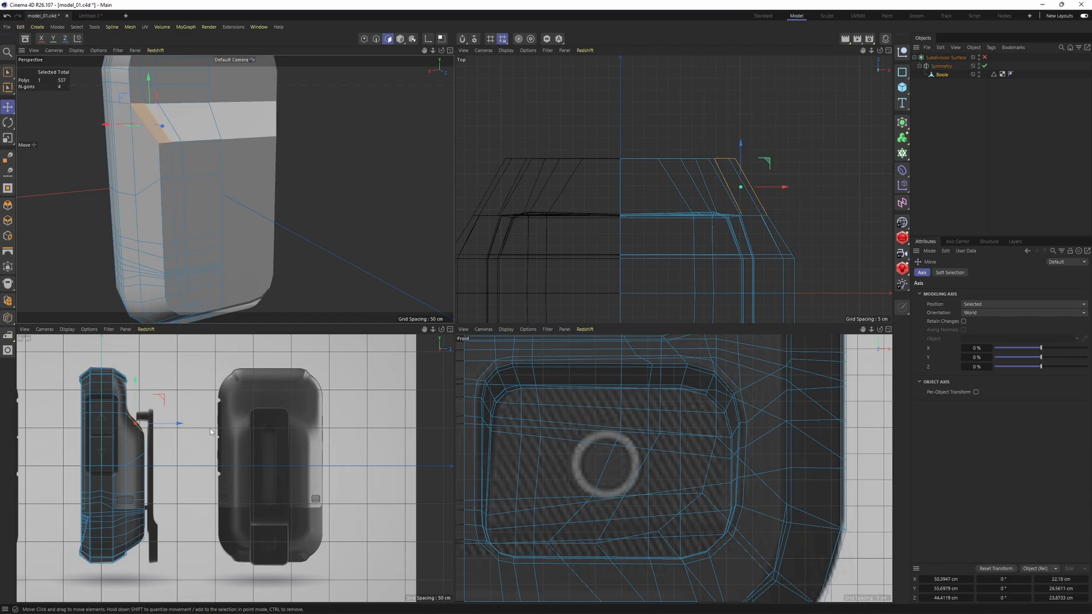
pyautogui.keyDown('alt'); pyautogui.moveTo(71, 424); pyautogui.dragTo(175, 420, button='middle'); pyautogui.keyUp('alt')
pyautogui.keyDown('alt'); pyautogui.moveTo(360, 414); pyautogui.dragTo(305, 421, button='middle'); pyautogui.keyUp('alt')
pyautogui.scroll(4, 308, 425)
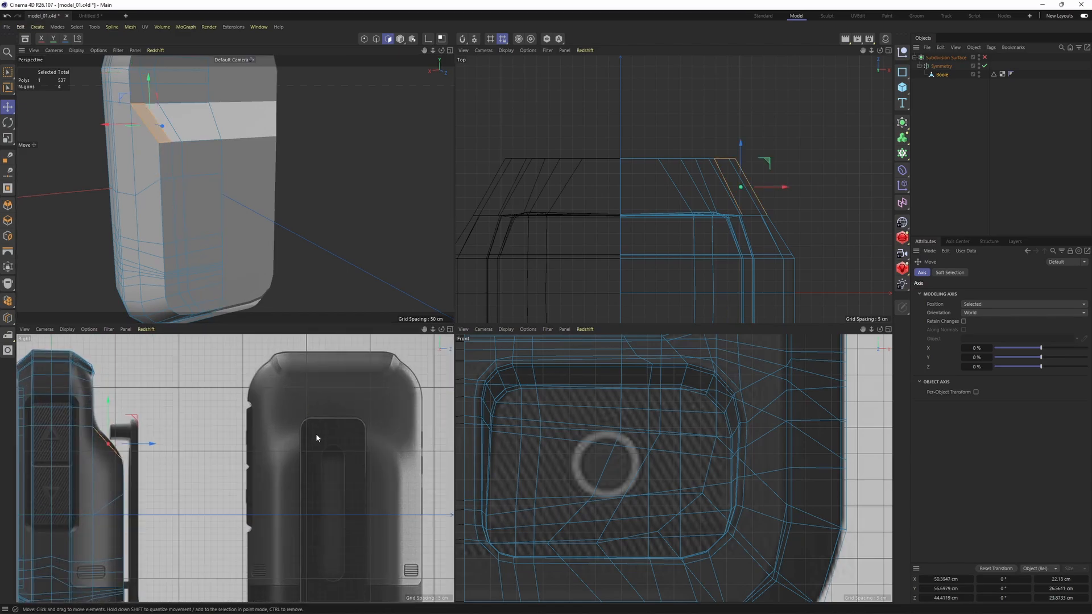
# Step: Select the two inner edges across the slanted back band and distribute them evenly with Equal Spacing
pyautogui.middleClick(194, 136)
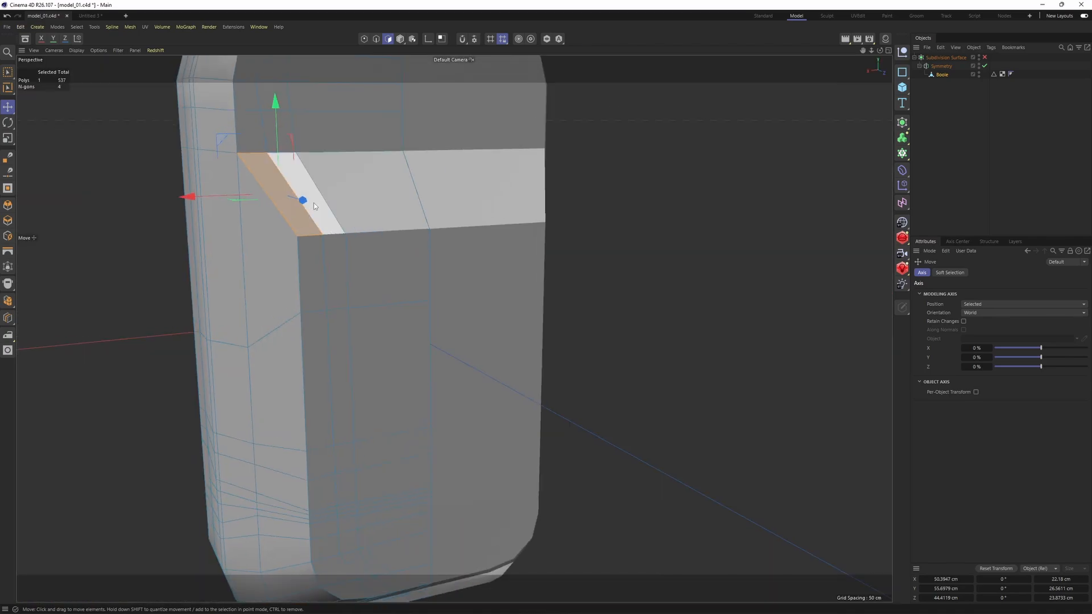
pyautogui.press('Return')
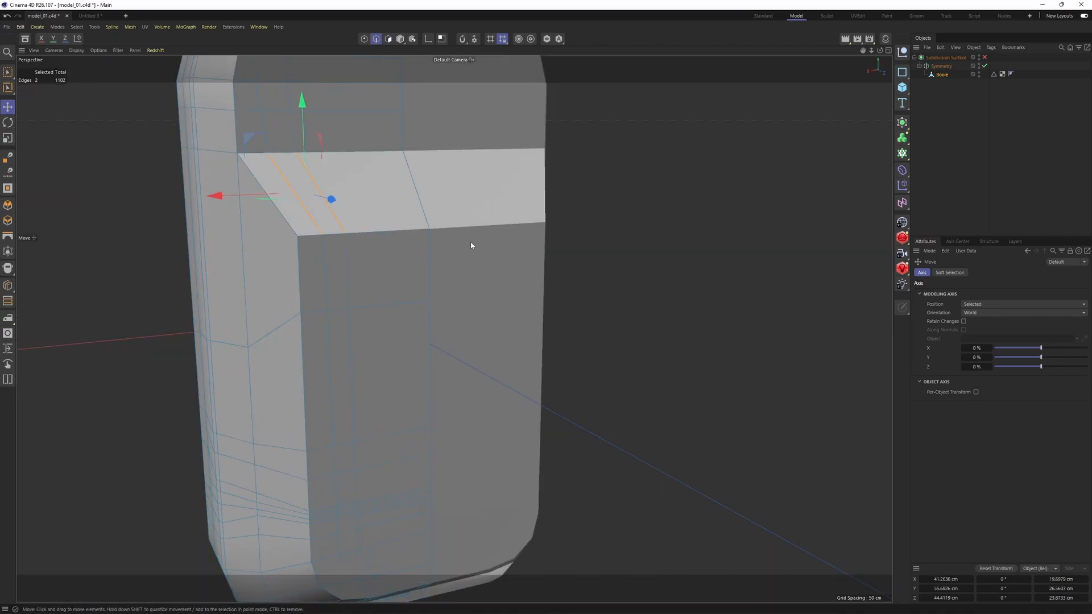
pyautogui.rightClick(470, 241)
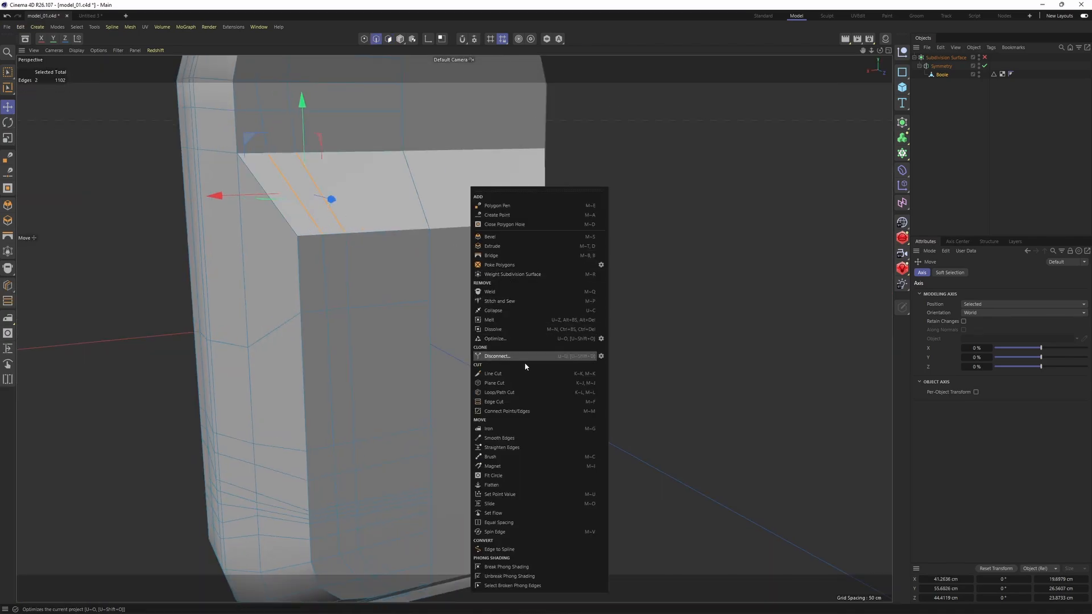
pyautogui.click(511, 526)
pyautogui.keyDown('alt'); pyautogui.moveTo(407, 245); pyautogui.dragTo(414, 283); pyautogui.keyUp('alt')
pyautogui.moveTo(414, 283); pyautogui.dragTo(455, 283)
pyautogui.press('e')
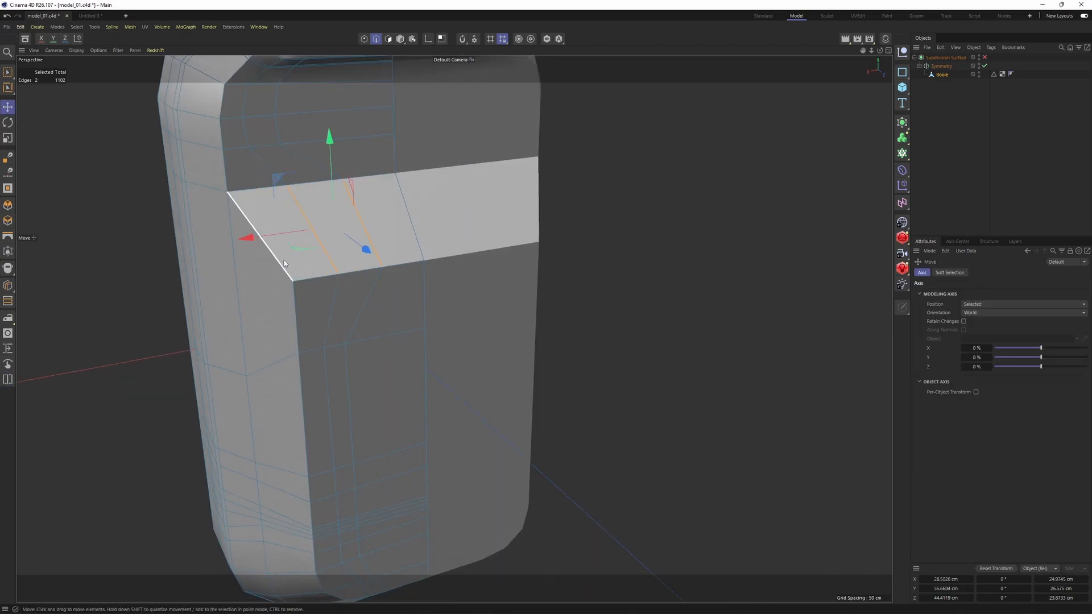
# Step: Lower the slanted band's outer edge by about 12 cm, then lower it further together with the adjacent edge to start an arch
pyautogui.click(283, 261)
pyautogui.keyDown('alt'); pyautogui.moveTo(301, 287); pyautogui.dragTo(284, 230); pyautogui.keyUp('alt')
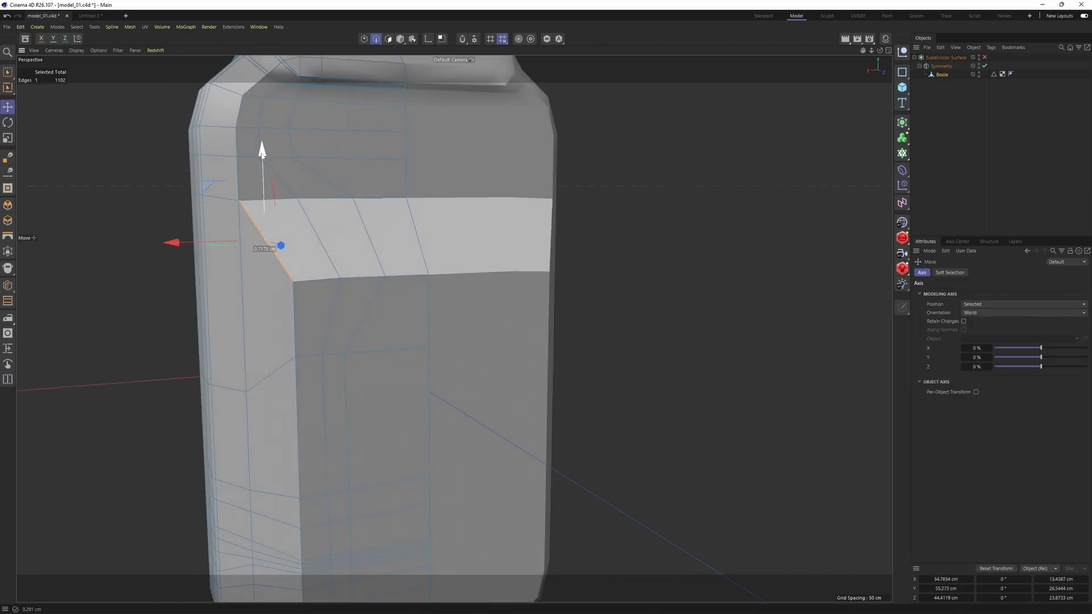
pyautogui.moveTo(262, 149); pyautogui.dragTo(264, 183)
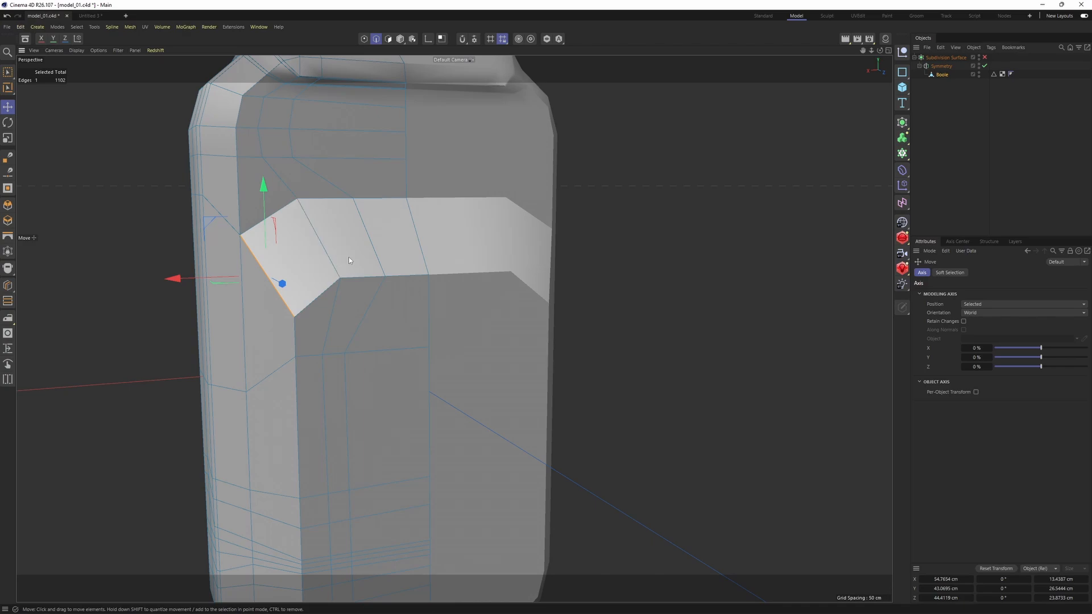
pyautogui.keyDown('shift'); pyautogui.click(319, 243); pyautogui.keyUp('shift')
pyautogui.keyDown('alt'); pyautogui.moveTo(320, 242); pyautogui.dragTo(337, 234); pyautogui.keyUp('alt')
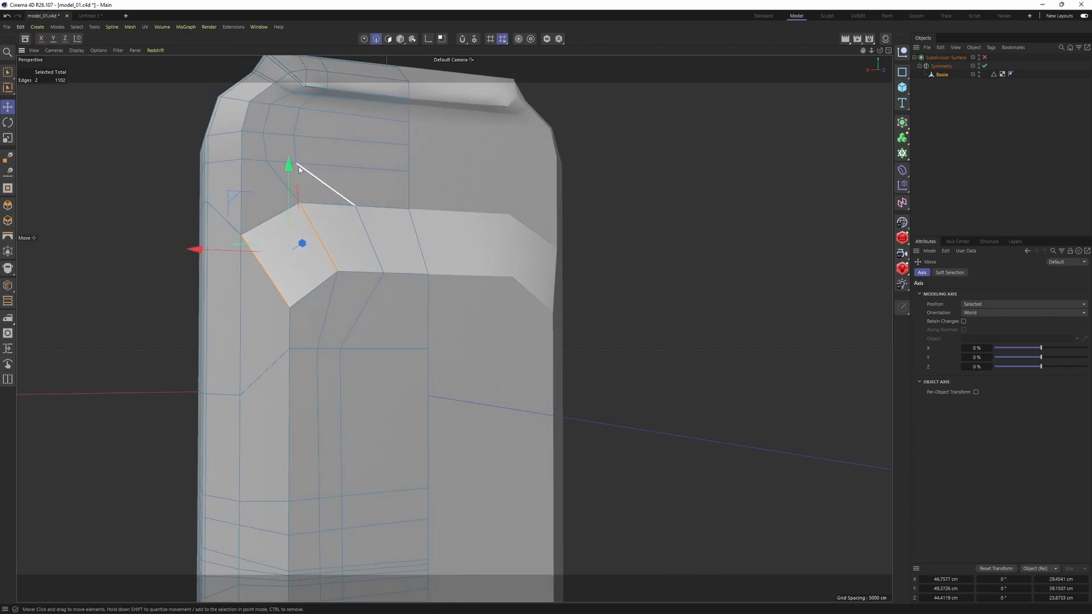
pyautogui.moveTo(290, 169); pyautogui.dragTo(291, 187)
# Step: Adjust the position of the arch's second edge, then redistribute both inner band edges with Equal Spacing
pyautogui.keyDown('alt'); pyautogui.moveTo(373, 240); pyautogui.dragTo(360, 200); pyautogui.keyUp('alt')
pyautogui.click(358, 212)
pyautogui.moveTo(355, 135); pyautogui.dragTo(356, 136)
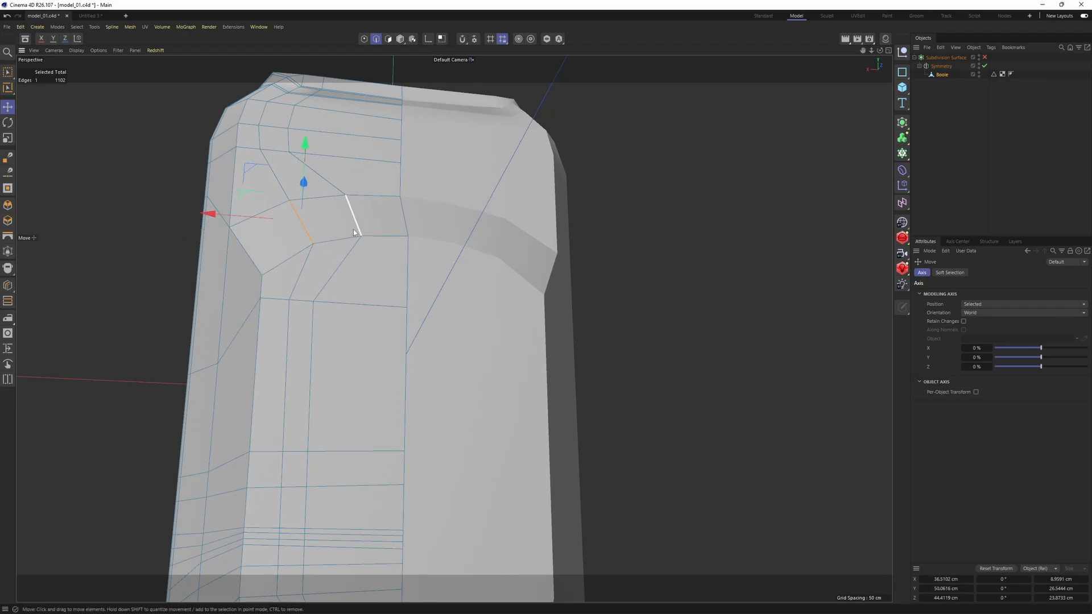
pyautogui.keyDown('shift'); pyautogui.click(353, 230); pyautogui.keyUp('shift')
pyautogui.rightClick(489, 188)
pyautogui.click(537, 522)
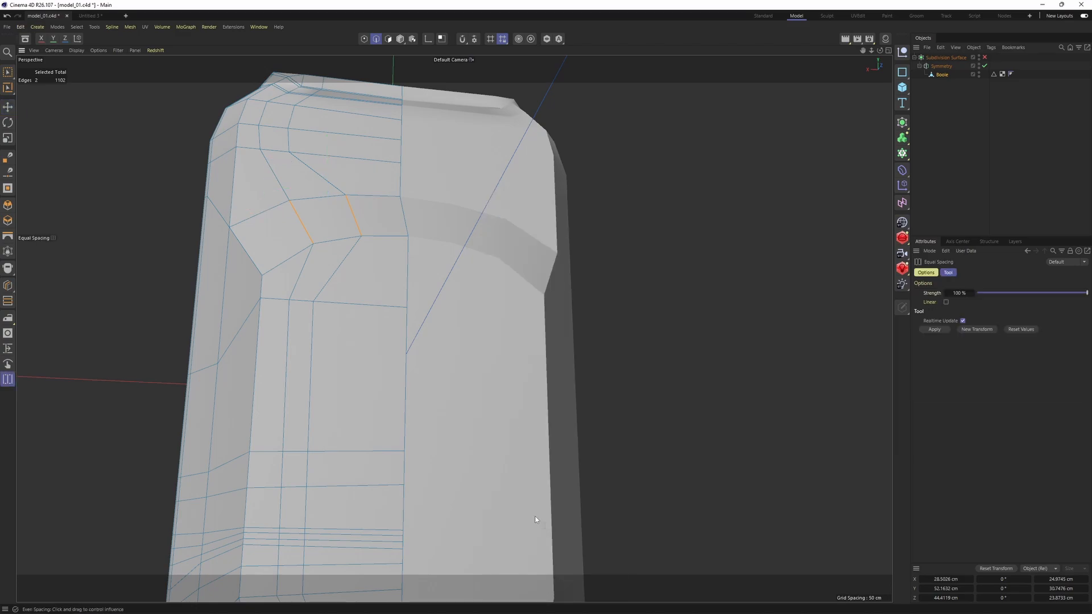
pyautogui.moveTo(318, 246); pyautogui.dragTo(364, 246)
pyautogui.keyDown('alt'); pyautogui.moveTo(261, 213); pyautogui.dragTo(302, 221); pyautogui.keyUp('alt')
# Step: Move the three horizontal edges below the arch down to about Y 6.7 cm and preview the smoothed result
pyautogui.press('1')
pyautogui.press('e')
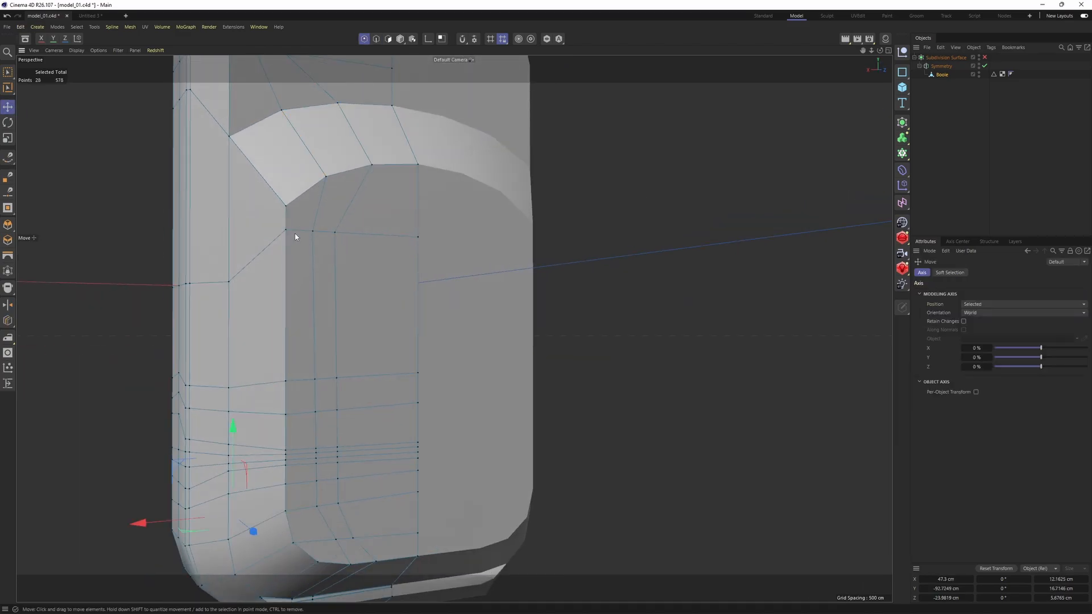
pyautogui.press('2')
pyautogui.click(302, 234)
pyautogui.keyDown('shift'); pyautogui.click(326, 233); pyautogui.keyUp('shift')
pyautogui.keyDown('shift'); pyautogui.click(393, 237); pyautogui.keyUp('shift')
pyautogui.moveTo(349, 149); pyautogui.dragTo(350, 178)
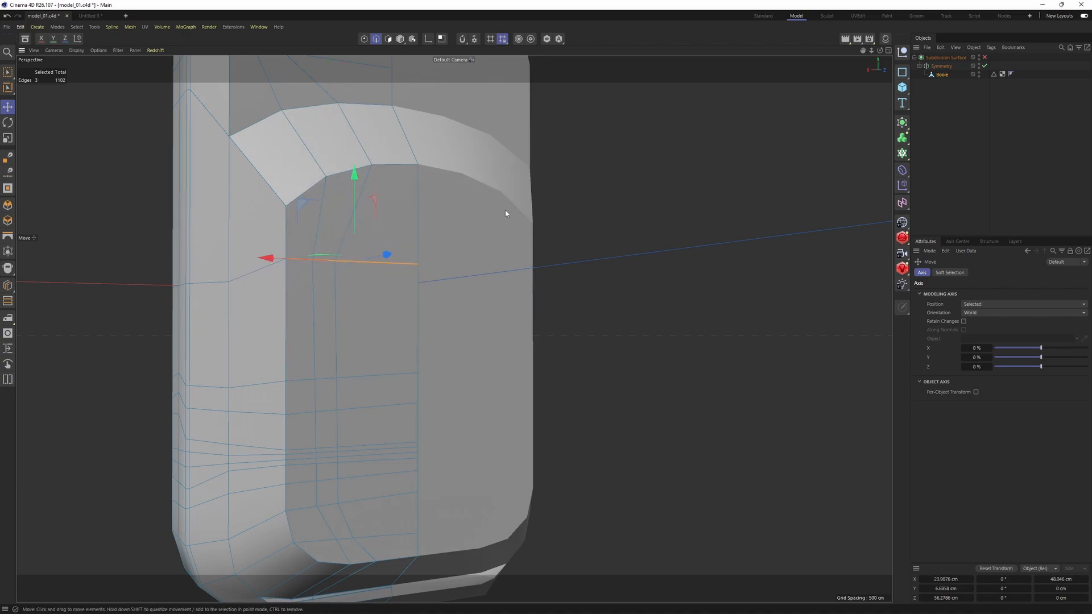
pyautogui.press('q')
pyautogui.press('q')
pyautogui.keyDown('alt'); pyautogui.moveTo(403, 212); pyautogui.dragTo(372, 217); pyautogui.keyUp('alt')
# Step: Select the complete edge loop running along the body's symmetry centre line
pyautogui.click(418, 191)
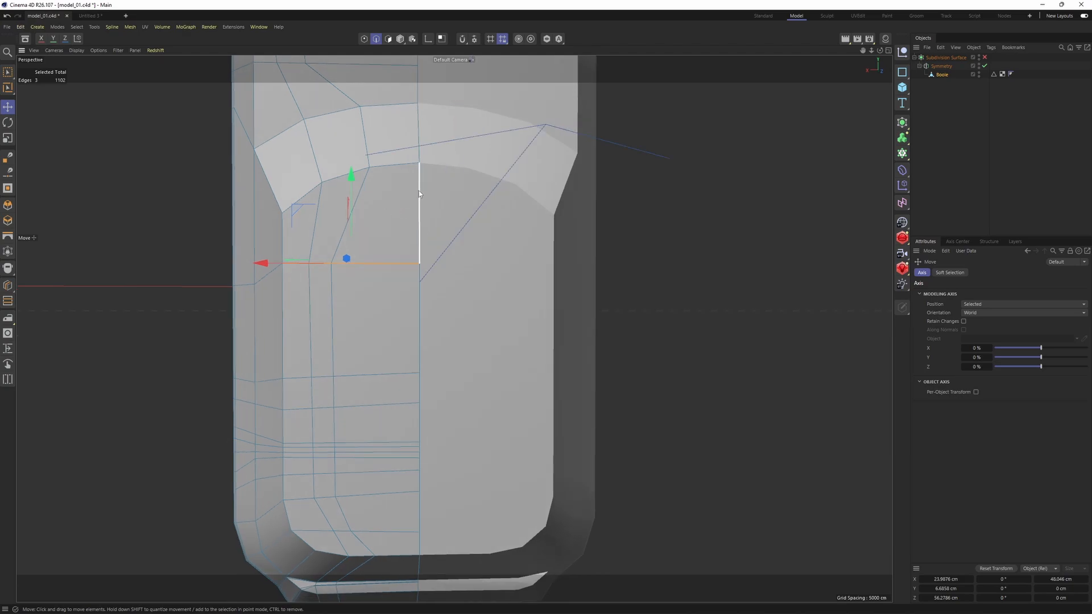
pyautogui.keyDown('alt'); pyautogui.moveTo(424, 290); pyautogui.dragTo(421, 335); pyautogui.keyUp('alt')
pyautogui.doubleClick(408, 173)
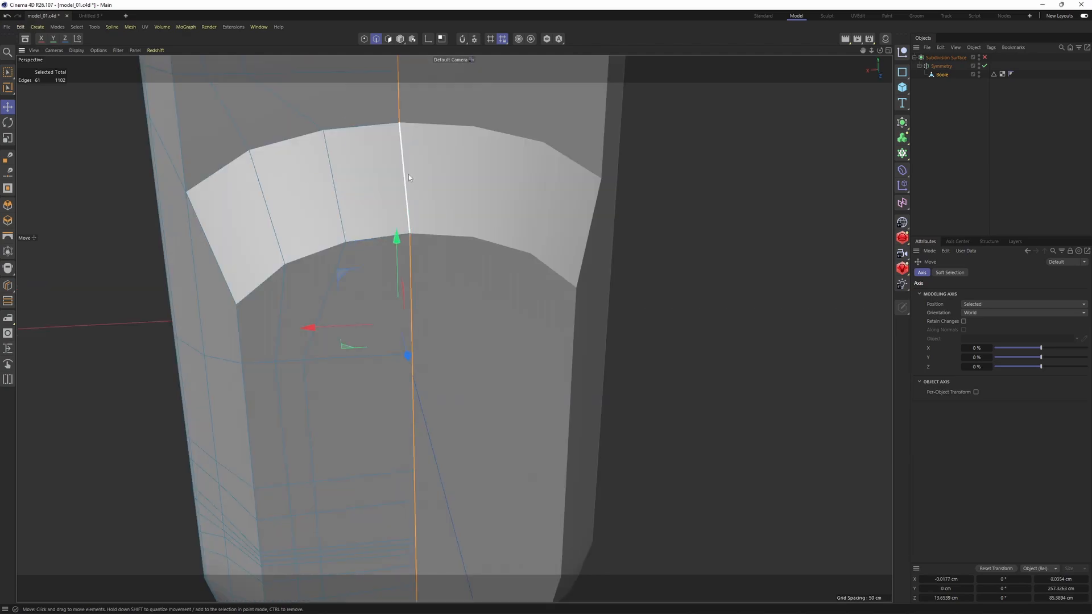
pyautogui.scroll(-6, 408, 183)
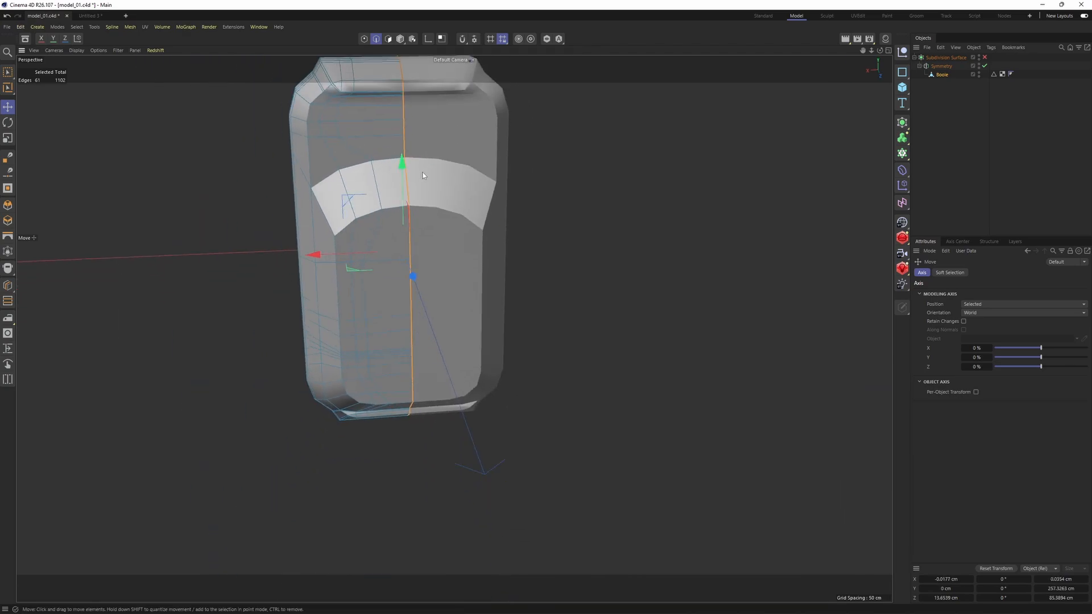
pyautogui.click(419, 147)
pyautogui.click(405, 149)
pyautogui.doubleClick(404, 151)
pyautogui.keyDown('alt'); pyautogui.moveTo(405, 151); pyautogui.dragTo(603, 296); pyautogui.keyUp('alt')
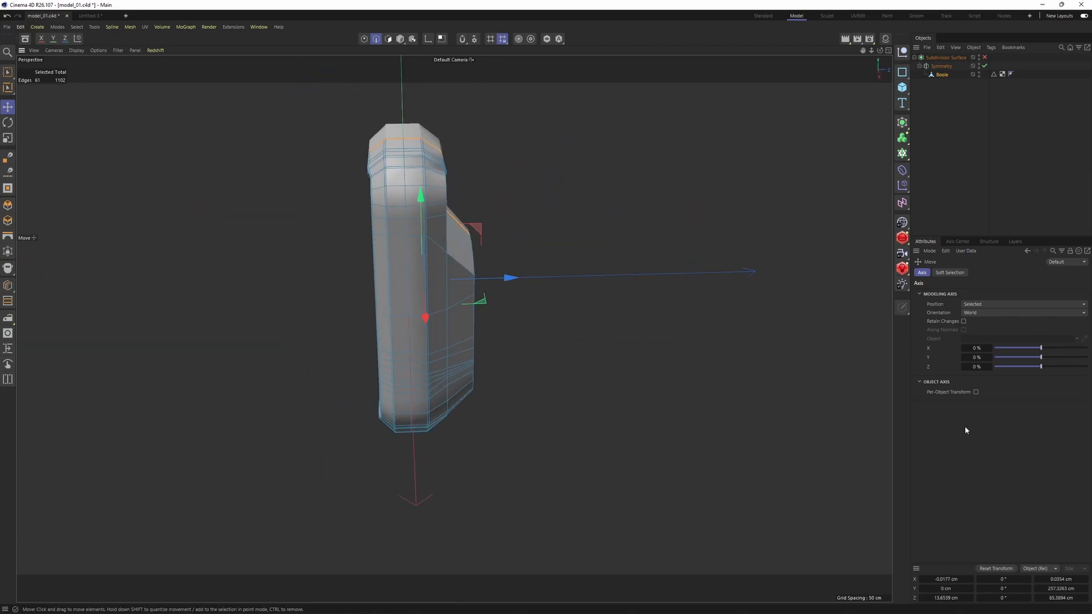
# Step: Switch the coordinates to World and set the centre loop's X position to 0 cm
pyautogui.click(1034, 569)
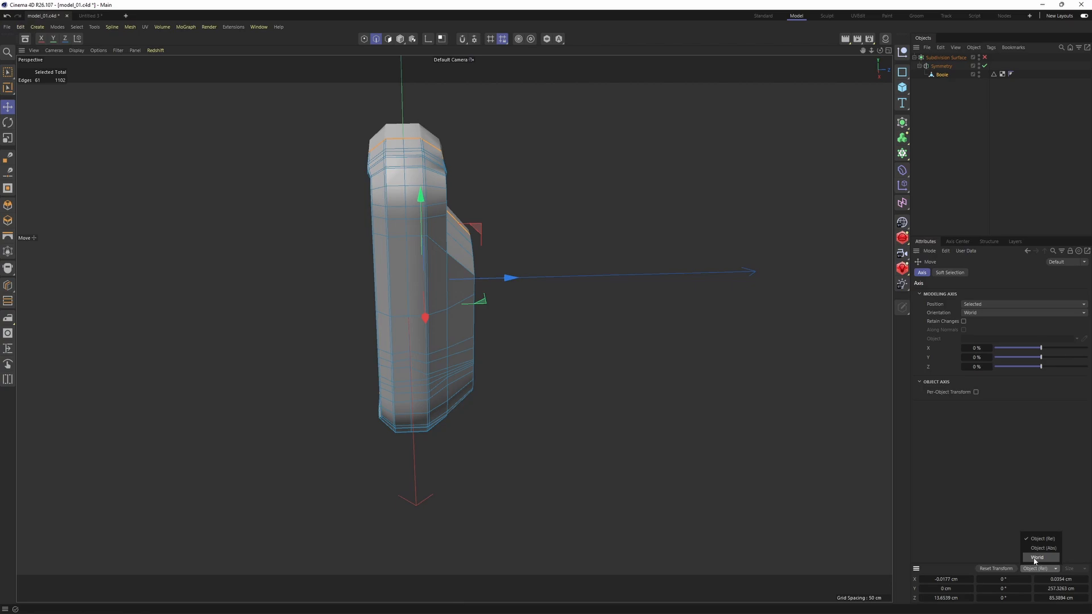
pyautogui.click(1037, 557)
pyautogui.keyDown('alt'); pyautogui.moveTo(760, 414); pyautogui.dragTo(442, 363); pyautogui.keyUp('alt')
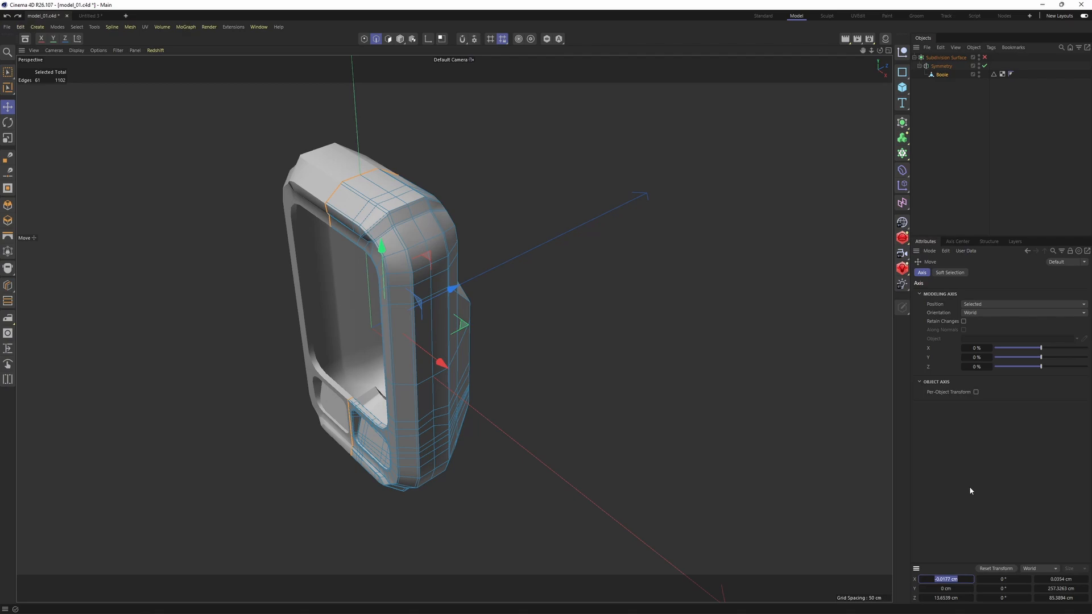
pyautogui.write('0')
pyautogui.press('Return')
pyautogui.press('Return')
# Step: Examine the arched back with the Subdivision Surface enabled, then restore the body selection and return to the unsmoothed mesh
pyautogui.keyDown('alt'); pyautogui.moveTo(779, 246); pyautogui.dragTo(422, 266); pyautogui.keyUp('alt')
pyautogui.press('q')
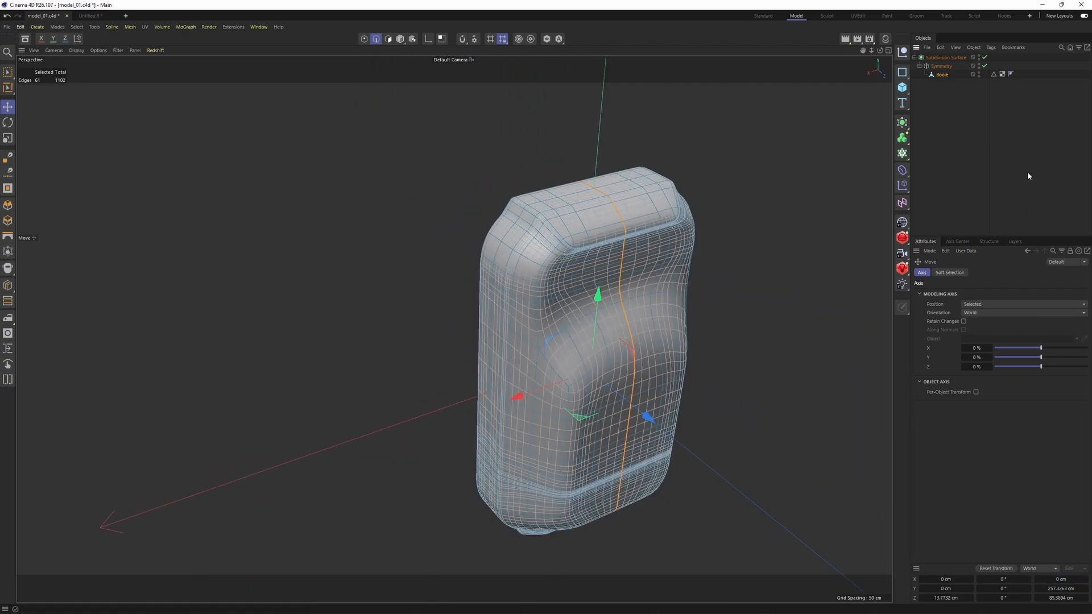
pyautogui.click(1028, 176)
pyautogui.keyDown('alt'); pyautogui.moveTo(633, 338); pyautogui.dragTo(555, 266, button='middle'); pyautogui.keyUp('alt')
pyautogui.scroll(5, 555, 266)
pyautogui.keyDown('alt'); pyautogui.moveTo(563, 261); pyautogui.dragTo(526, 268); pyautogui.keyUp('alt')
pyautogui.scroll(1, 592, 279)
pyautogui.hotkey('ctrl', 'z')
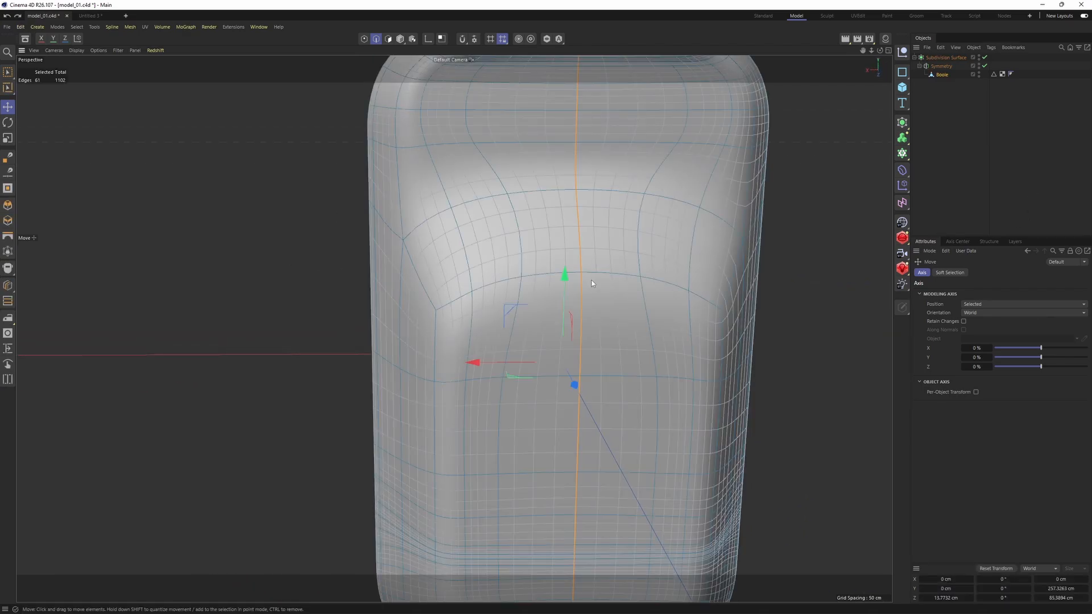
pyautogui.scroll(-1, 591, 280)
pyautogui.press('q')
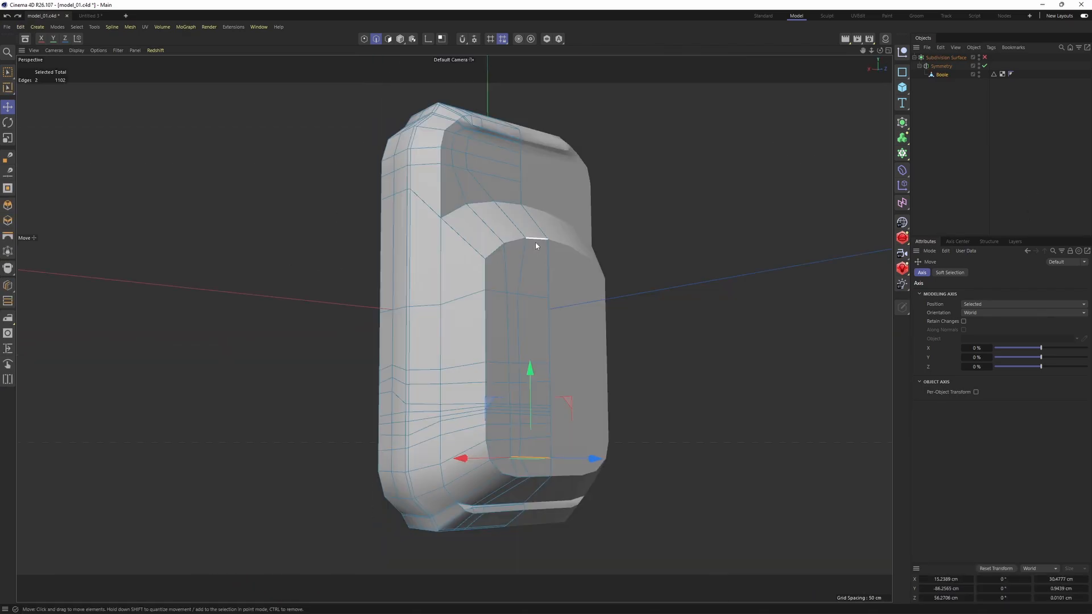
# Step: Select the edge outline of the raised back panel and slide a cloned edge loop outward by about 13.09 cm
pyautogui.doubleClick(536, 241)
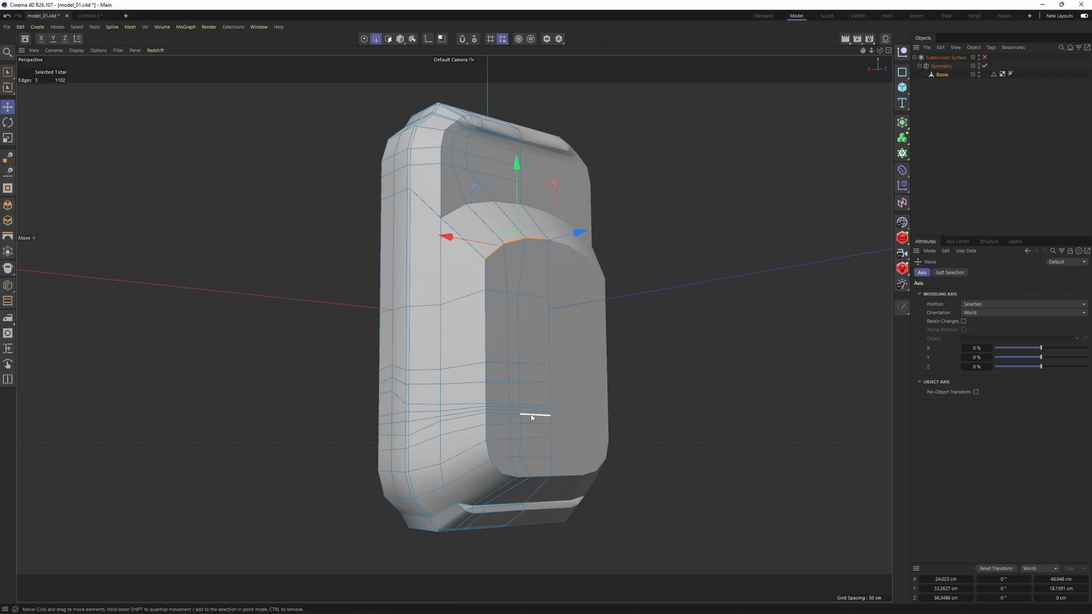
pyautogui.keyDown('shift'); pyautogui.doubleClick(482, 342); pyautogui.keyUp('shift')
pyautogui.rightClick(636, 311)
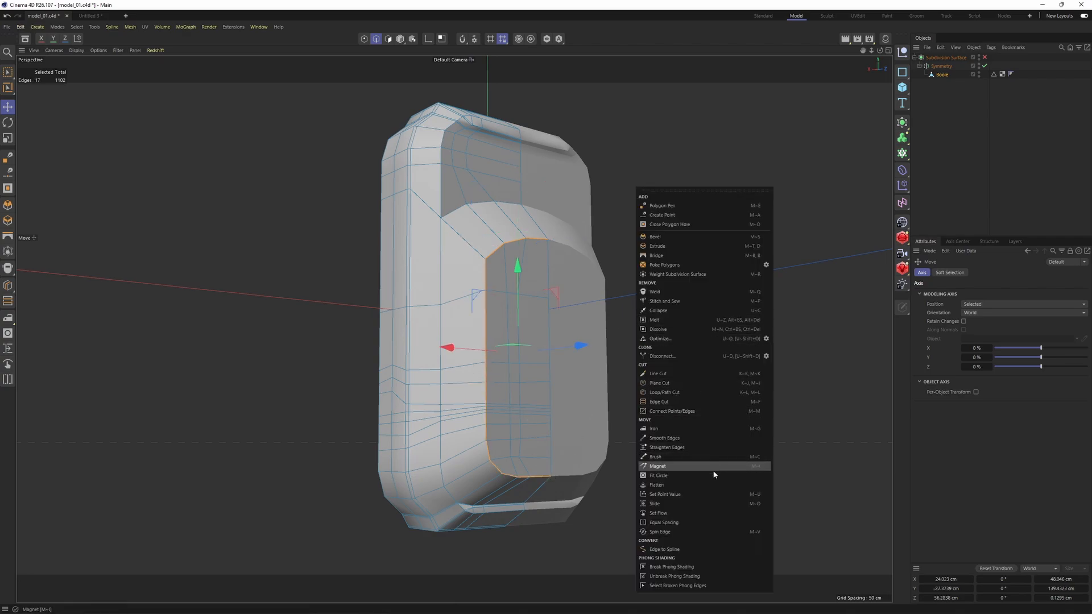
pyautogui.click(676, 504)
pyautogui.moveTo(480, 250)
pyautogui.keyDown('alt'); pyautogui.mouseDown()
pyautogui.moveTo(481, 274)
pyautogui.moveTo(489, 246)
pyautogui.moveTo(471, 236)
pyautogui.mouseUp(); pyautogui.keyUp('alt')
pyautogui.scroll(2, 489, 263)
# Step: Examine the smoothed back with the cloned loop in place, then restore the selection and return to the unsmoothed mesh
pyautogui.press('q')
pyautogui.click(1021, 143)
pyautogui.moveTo(544, 275)
pyautogui.keyDown('alt'); pyautogui.mouseDown()
pyautogui.moveTo(494, 266)
pyautogui.moveTo(496, 243)
pyautogui.moveTo(550, 273)
pyautogui.mouseUp(); pyautogui.keyUp('alt')
pyautogui.hotkey('ctrl', 'z')
pyautogui.press('q')
pyautogui.keyDown('alt'); pyautogui.moveTo(472, 190); pyautogui.dragTo(550, 171); pyautogui.keyUp('alt')
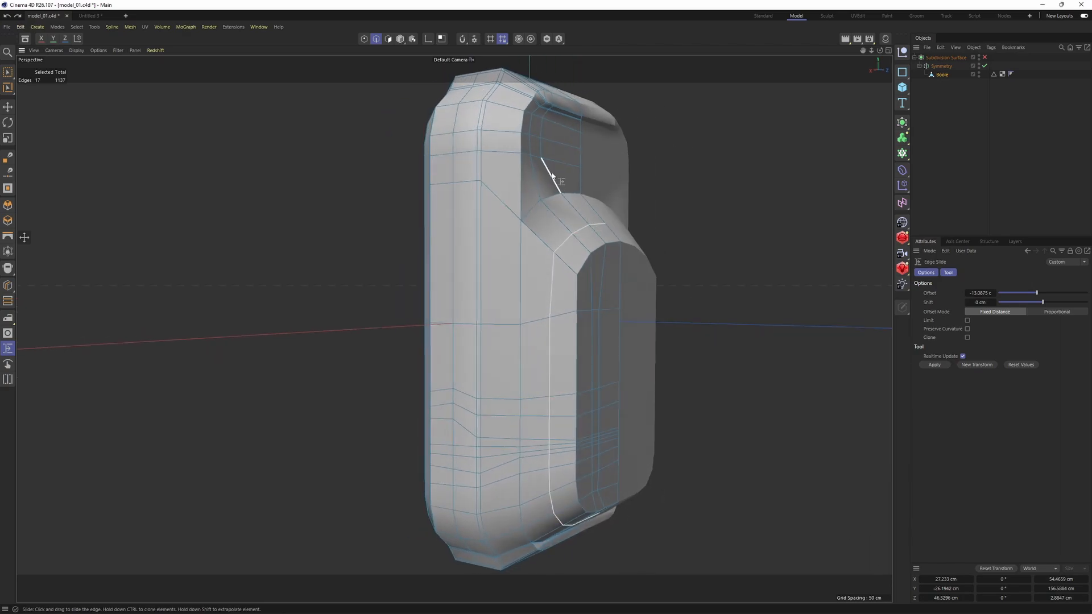
# Step: Select the corner point where the back recess's side edge meets the slanted end of the arch
pyautogui.press('e')
pyautogui.keyDown('alt'); pyautogui.moveTo(550, 172); pyautogui.dragTo(540, 273, button='middle'); pyautogui.keyUp('alt')
pyautogui.doubleClick(519, 199)
pyautogui.scroll(5, 540, 273)
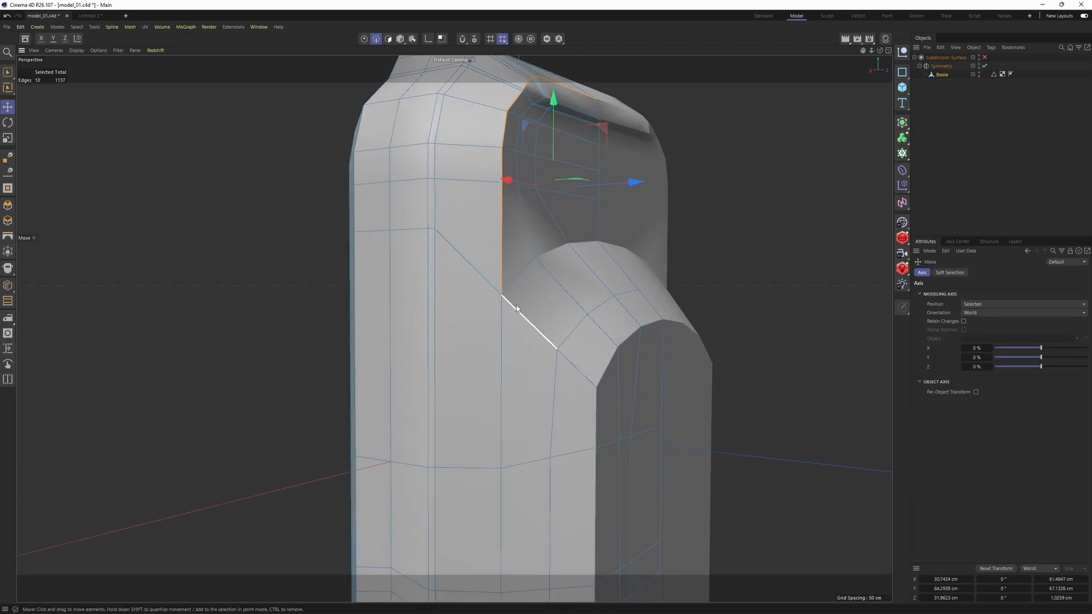
pyautogui.press('Return')
pyautogui.click(503, 295)
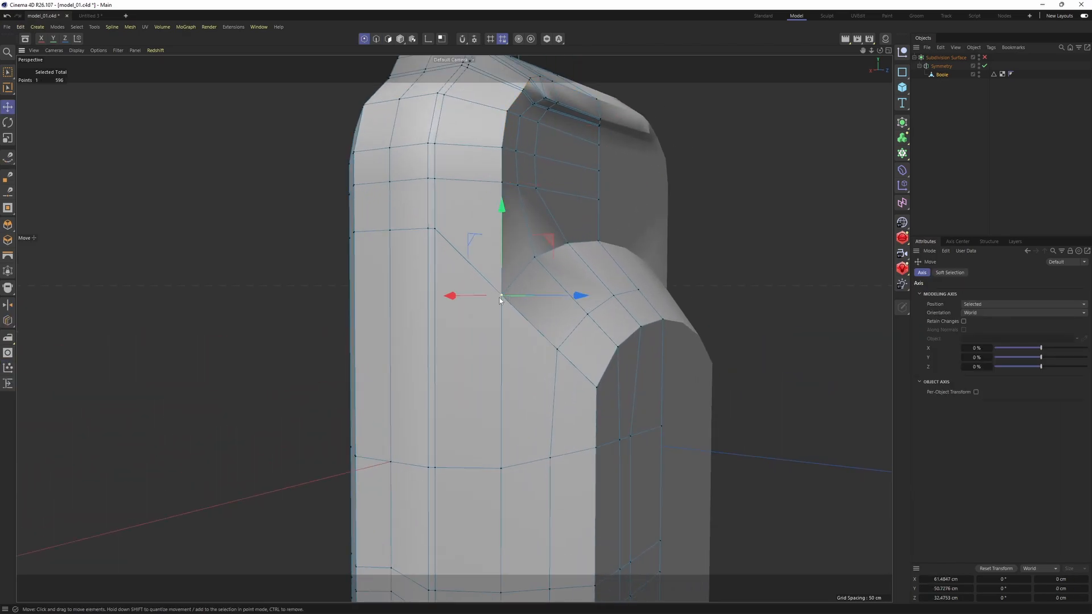
# Step: Examine how the recess corner beside the arch behaves under Subdivision Surface, then return to the unsmoothed mesh
pyautogui.moveTo(510, 298)
pyautogui.keyDown('alt'); pyautogui.mouseDown()
pyautogui.moveTo(537, 257)
pyautogui.moveTo(516, 293)
pyautogui.mouseUp(); pyautogui.keyUp('alt')
pyautogui.press('q')
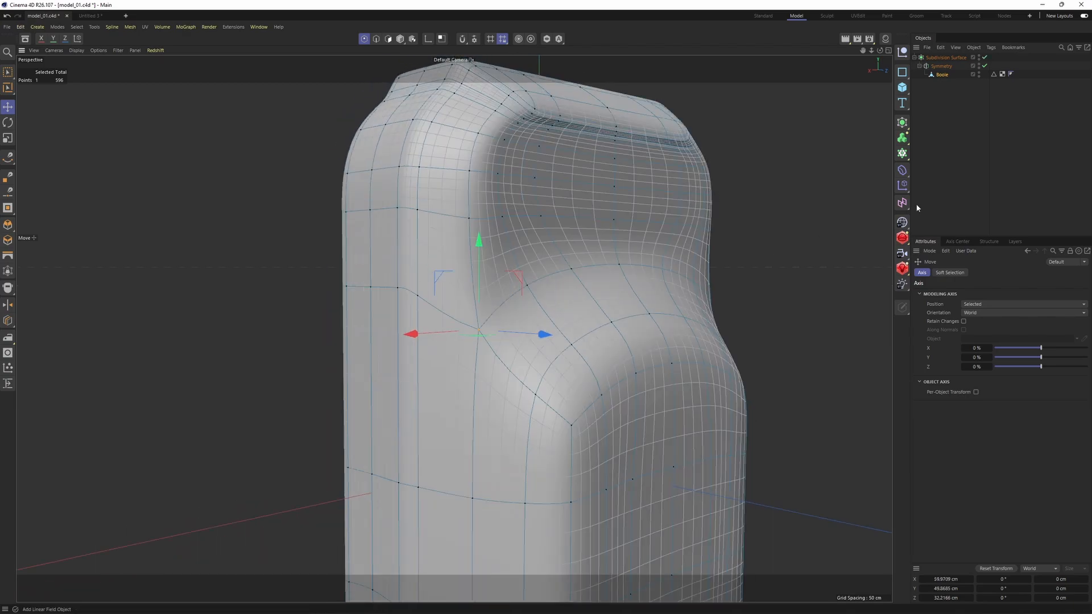
pyautogui.click(978, 135)
pyautogui.keyDown('alt'); pyautogui.moveTo(574, 228); pyautogui.dragTo(464, 361); pyautogui.keyUp('alt')
pyautogui.scroll(-3, 483, 265)
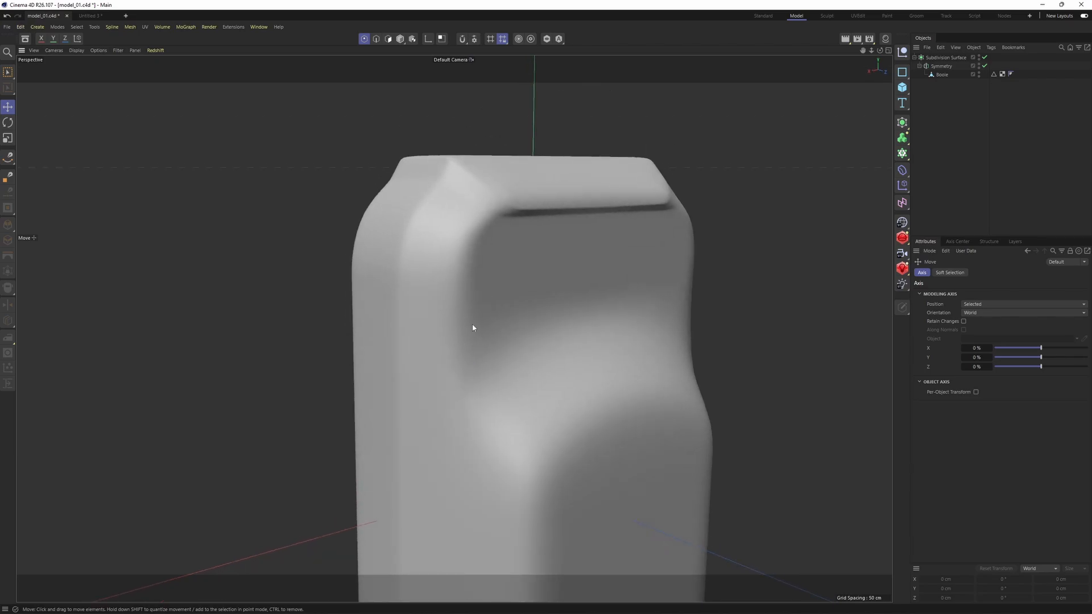
pyautogui.keyDown('alt'); pyautogui.moveTo(491, 355); pyautogui.dragTo(479, 396); pyautogui.keyUp('alt')
pyautogui.hotkey('ctrl', 'z')
pyautogui.press('q')
pyautogui.scroll(3, 461, 397)
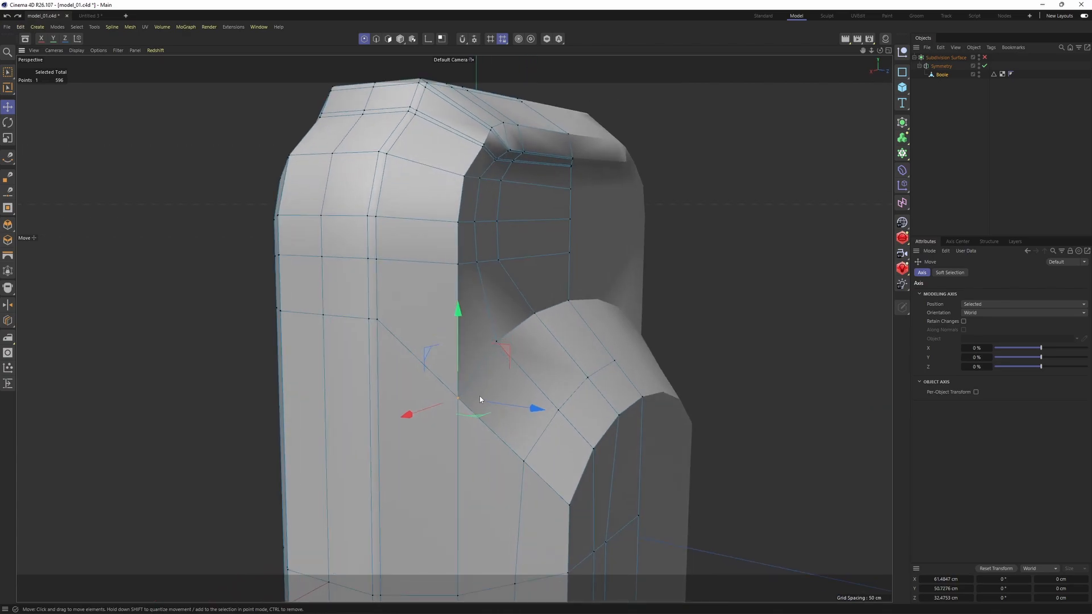
pyautogui.scroll(3, 464, 398)
pyautogui.scroll(-2, 455, 397)
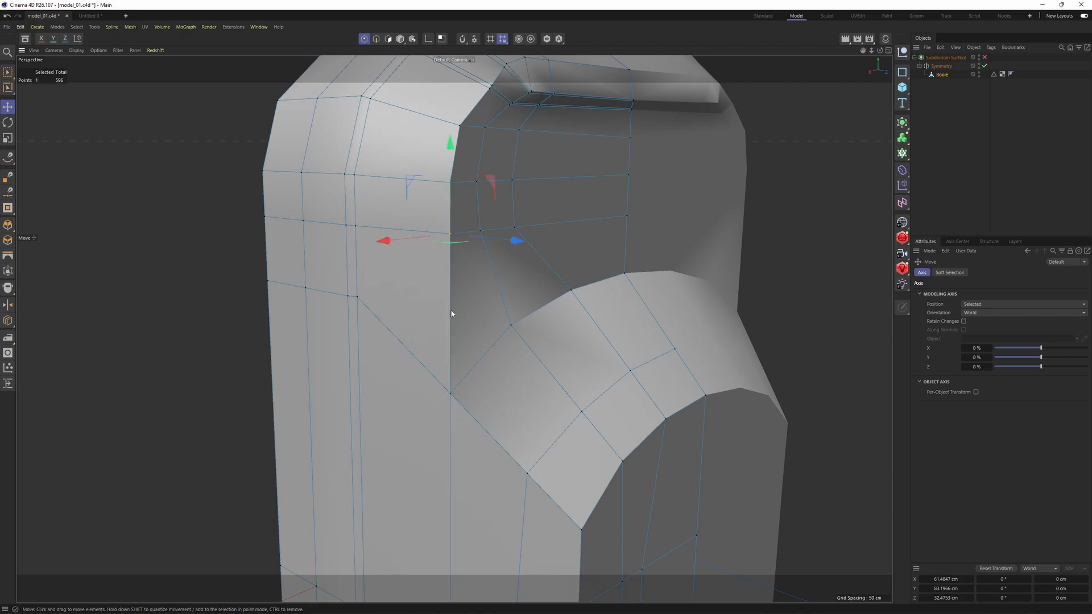
# Step: Inspect the five edges meeting at the recess corner by selecting them and comparing the smoothed and unsmoothed shapes
pyautogui.press('Return')
pyautogui.click(450, 311)
pyautogui.keyDown('shift'); pyautogui.click(479, 361); pyautogui.keyUp('shift')
pyautogui.keyDown('shift'); pyautogui.click(451, 437); pyautogui.keyUp('shift')
pyautogui.keyDown('shift'); pyautogui.click(401, 345); pyautogui.keyUp('shift')
pyautogui.keyDown('shift'); pyautogui.click(491, 436); pyautogui.keyUp('shift')
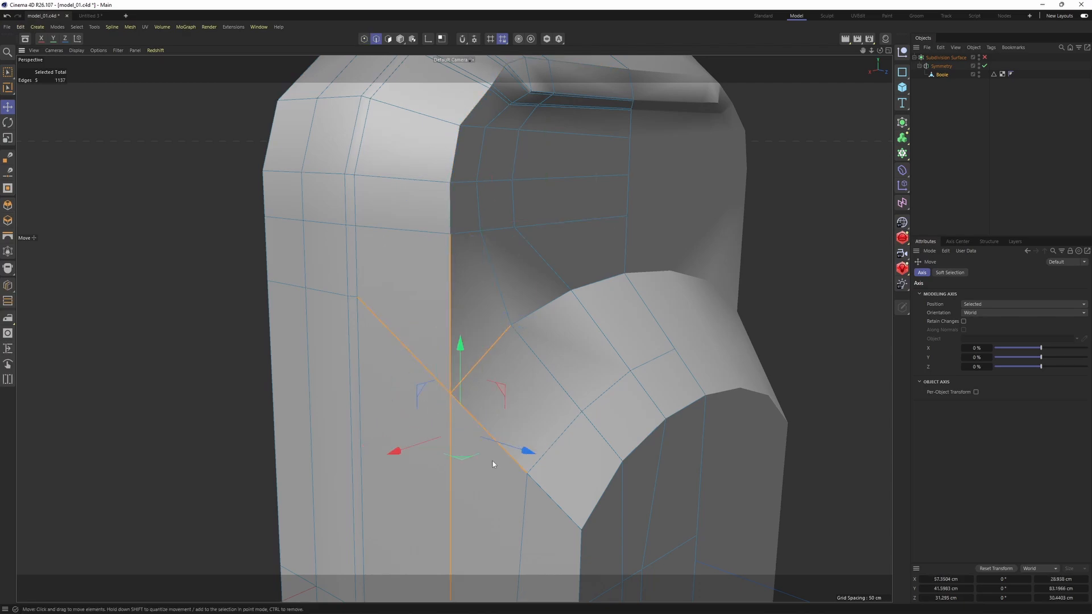
pyautogui.press('q')
pyautogui.press('q')
pyautogui.keyDown('alt'); pyautogui.moveTo(478, 349); pyautogui.dragTo(447, 397); pyautogui.keyUp('alt')
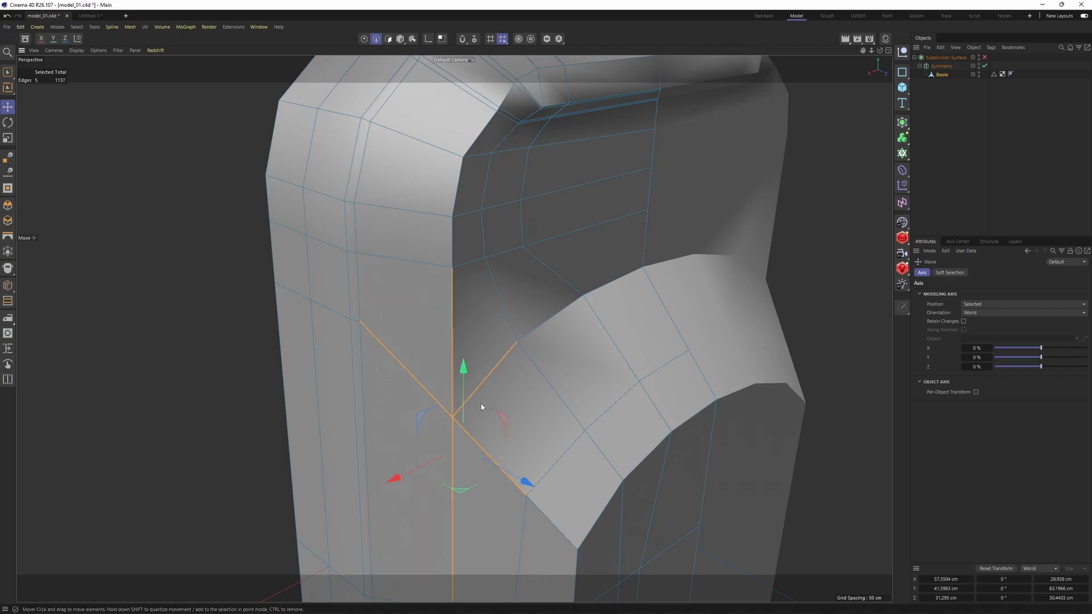
pyautogui.press('q')
pyautogui.press('q')
pyautogui.press('Return')
pyautogui.click(452, 417)
pyautogui.keyDown('alt'); pyautogui.moveTo(455, 417); pyautogui.dragTo(514, 383); pyautogui.keyUp('alt')
pyautogui.scroll(-2, 514, 383)
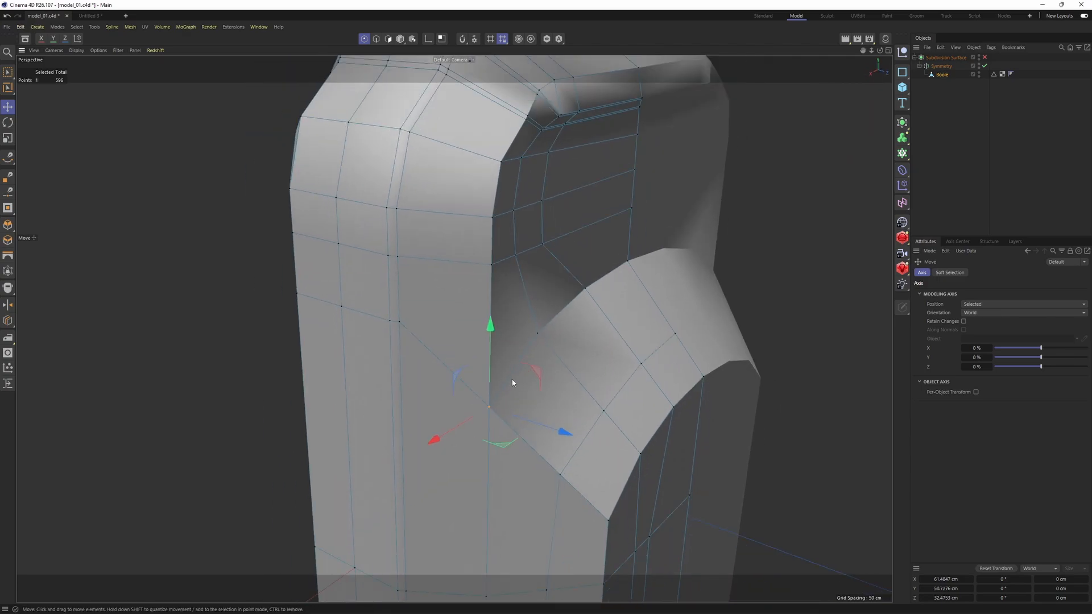
# Step: Select the continuous border edges from the back recess's rim down the slanted transition and around the raised panel's bottom
pyautogui.press('Return')
pyautogui.doubleClick(489, 311)
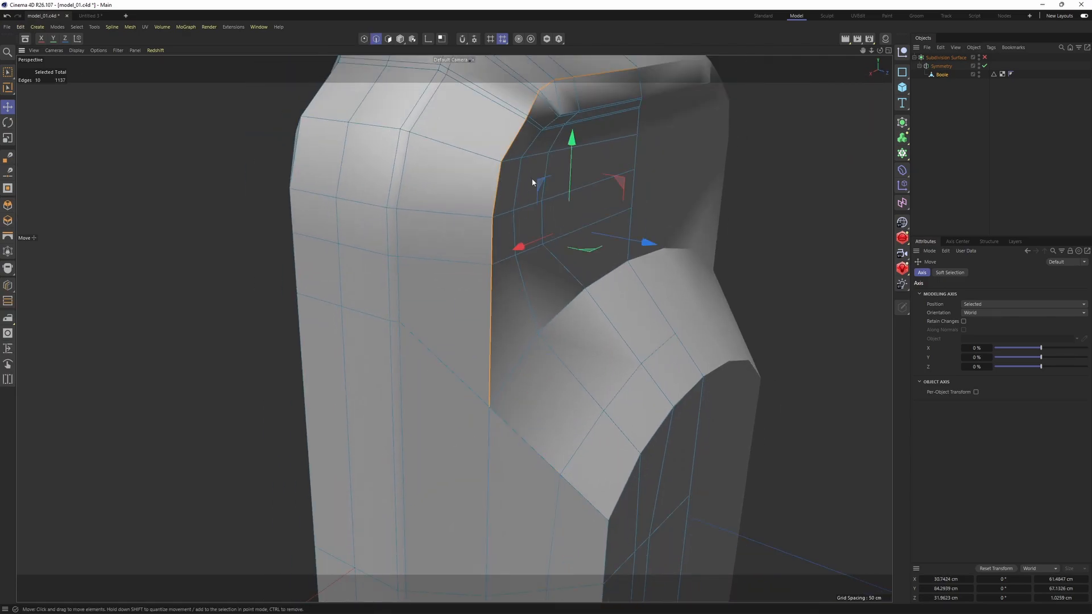
pyautogui.keyDown('alt'); pyautogui.moveTo(536, 181); pyautogui.dragTo(525, 259, button='middle'); pyautogui.keyUp('alt')
pyautogui.keyDown('alt'); pyautogui.moveTo(546, 443); pyautogui.dragTo(534, 288, button='middle'); pyautogui.keyUp('alt')
pyautogui.keyDown('alt'); pyautogui.moveTo(534, 287); pyautogui.dragTo(501, 322, button='right'); pyautogui.keyUp('alt')
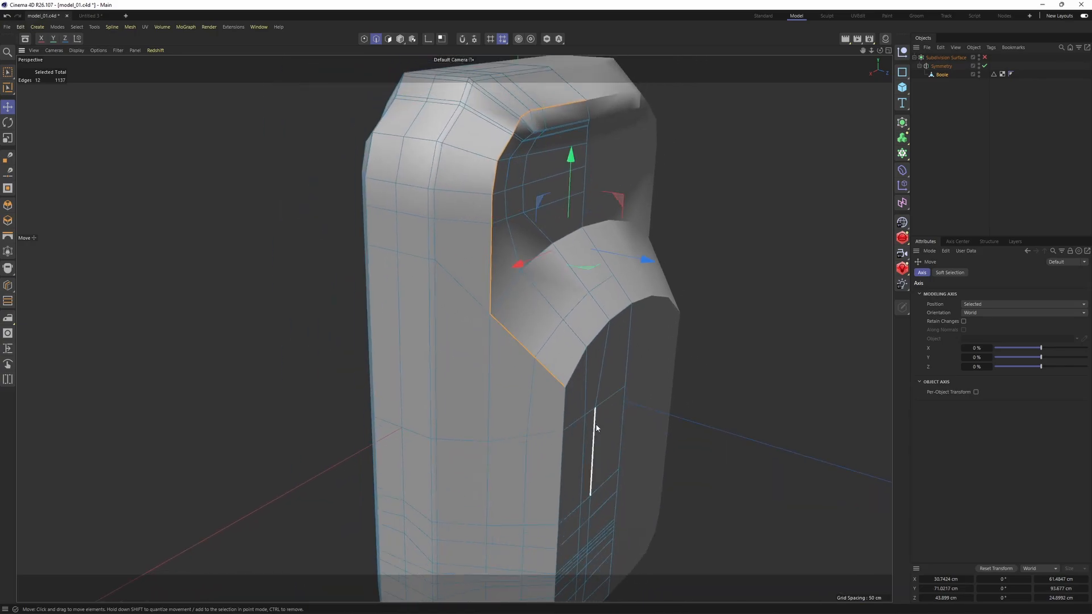
pyautogui.keyDown('alt'); pyautogui.moveTo(591, 451); pyautogui.dragTo(512, 356); pyautogui.keyUp('alt')
pyautogui.keyDown('shift'); pyautogui.doubleClick(512, 356); pyautogui.keyUp('shift')
pyautogui.keyDown('alt'); pyautogui.moveTo(569, 451); pyautogui.dragTo(515, 412); pyautogui.keyUp('alt')
pyautogui.scroll(2, 515, 410)
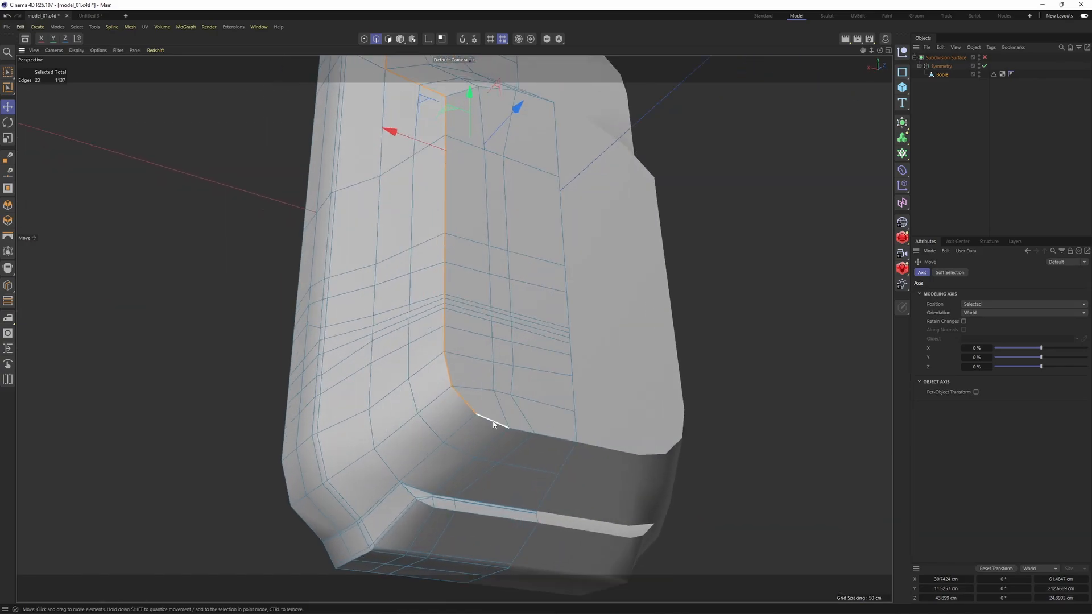
pyautogui.keyDown('shift'); pyautogui.doubleClick(494, 421); pyautogui.keyUp('shift')
pyautogui.keyDown('alt'); pyautogui.moveTo(579, 357); pyautogui.dragTo(592, 435, button='middle'); pyautogui.keyUp('alt')
pyautogui.scroll(-2, 591, 436)
pyautogui.keyDown('alt'); pyautogui.moveTo(548, 438); pyautogui.dragTo(576, 468); pyautogui.keyUp('alt')
# Step: Slide a clone of the selected border edges onto the side wall with an offset of about 9.5 cm
pyautogui.rightClick(649, 244)
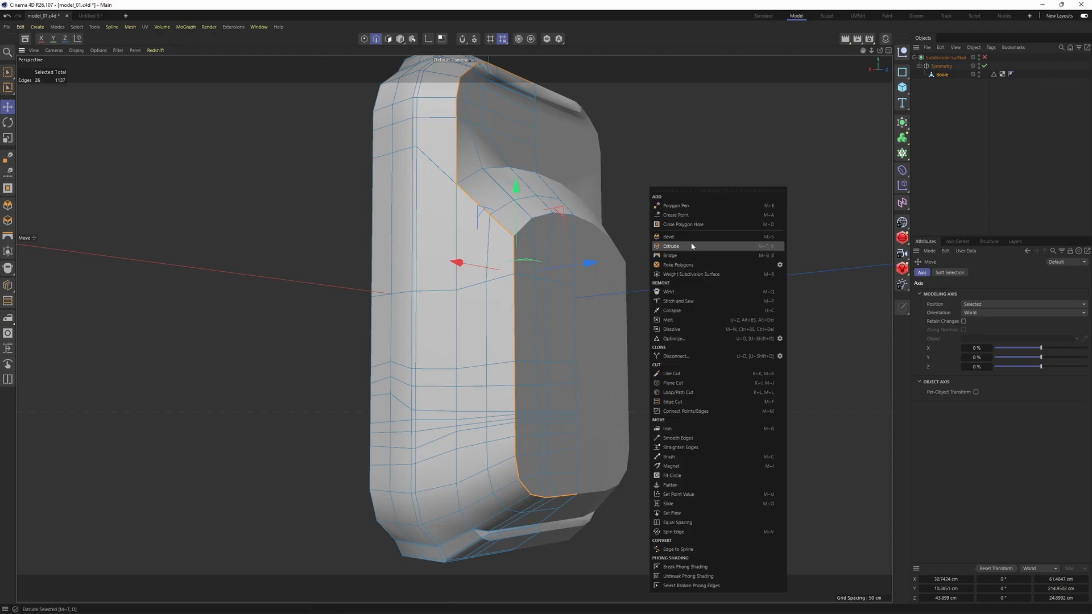
pyautogui.click(694, 502)
pyautogui.keyDown('alt'); pyautogui.moveTo(694, 502); pyautogui.dragTo(584, 319); pyautogui.keyUp('alt')
pyautogui.moveTo(538, 359); pyautogui.dragTo(549, 345)
# Step: Slide the cloned loop's inner corner point upward and the adjoining slanted-edge point along its edge to even the spacing
pyautogui.keyDown('alt'); pyautogui.moveTo(583, 319); pyautogui.dragTo(572, 270); pyautogui.keyUp('alt')
pyautogui.keyDown('alt'); pyautogui.moveTo(571, 270); pyautogui.dragTo(566, 343, button='middle'); pyautogui.keyUp('alt')
pyautogui.scroll(3, 560, 344)
pyautogui.press('Return')
pyautogui.press('Return')
pyautogui.press('e')
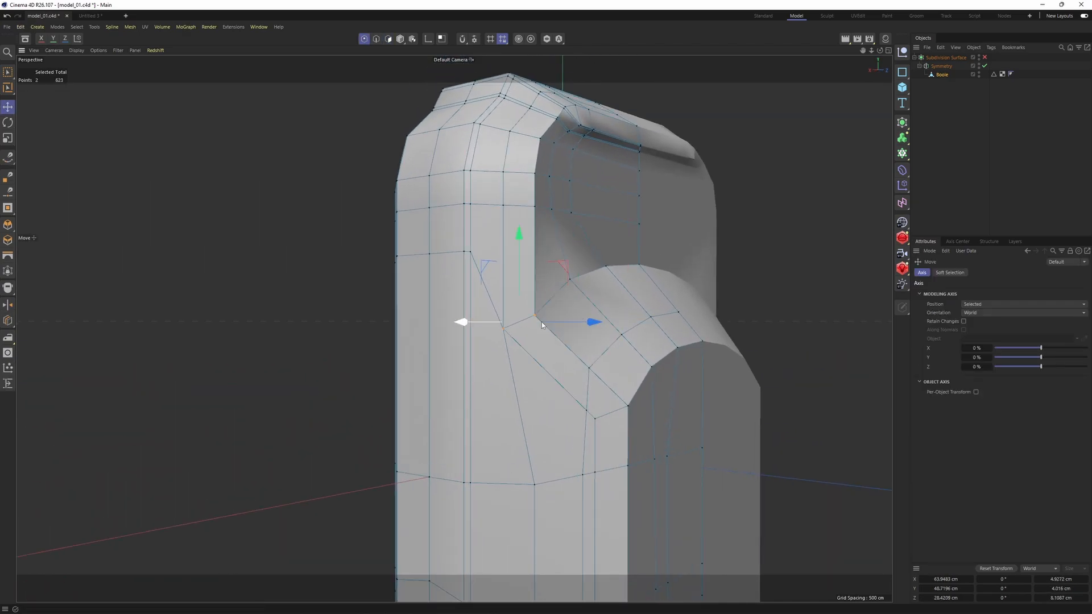
pyautogui.click(536, 317)
pyautogui.scroll(5, 518, 326)
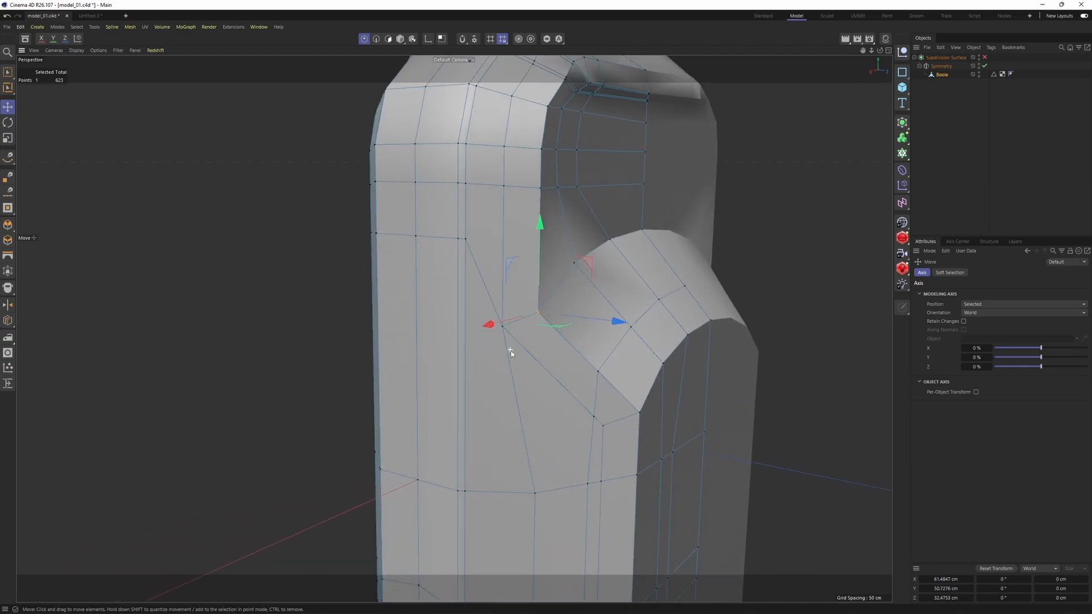
pyautogui.scroll(-2, 575, 356)
pyautogui.keyDown('alt'); pyautogui.moveTo(594, 368); pyautogui.dragTo(585, 383, button='middle'); pyautogui.keyUp('alt')
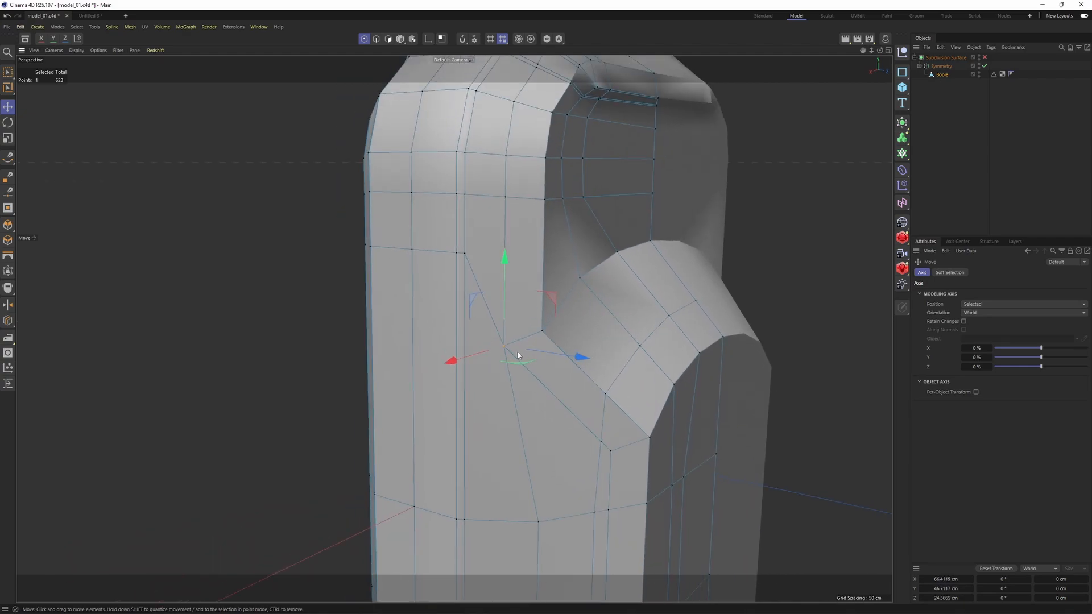
pyautogui.press('m')
pyautogui.press('o')
pyautogui.moveTo(505, 347); pyautogui.dragTo(605, 274)
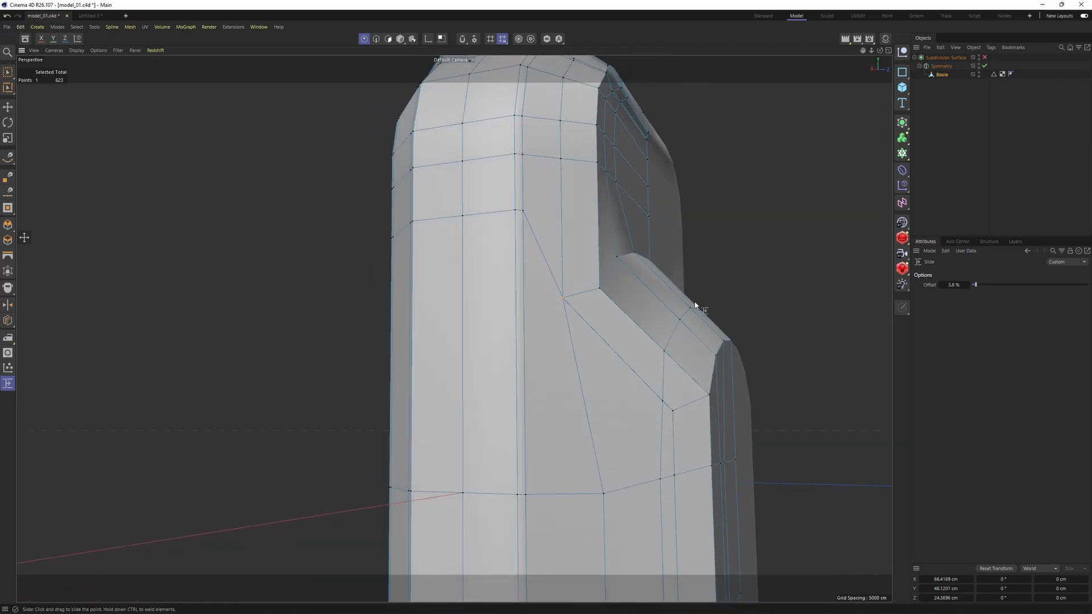
pyautogui.keyDown('alt'); pyautogui.moveTo(697, 307); pyautogui.dragTo(510, 348); pyautogui.keyUp('alt')
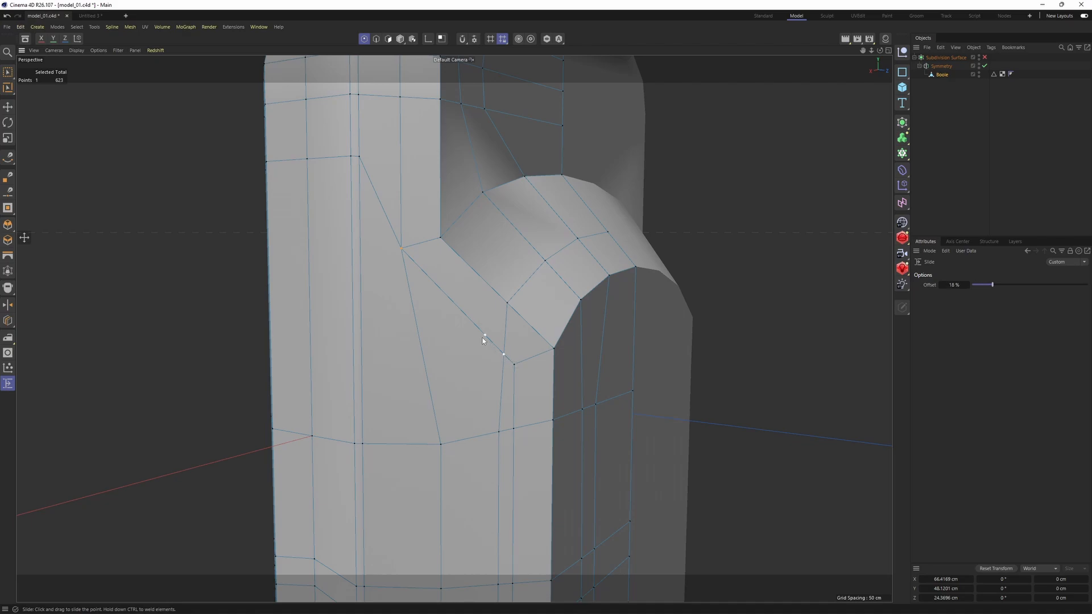
pyautogui.keyDown('alt'); pyautogui.moveTo(454, 410); pyautogui.dragTo(454, 326, button='middle'); pyautogui.keyUp('alt')
pyautogui.scroll(-1, 489, 345)
# Step: Select the vertical edge run beside the raised panel and slide it along the side wall by about 3.58 cm
pyautogui.press('Return')
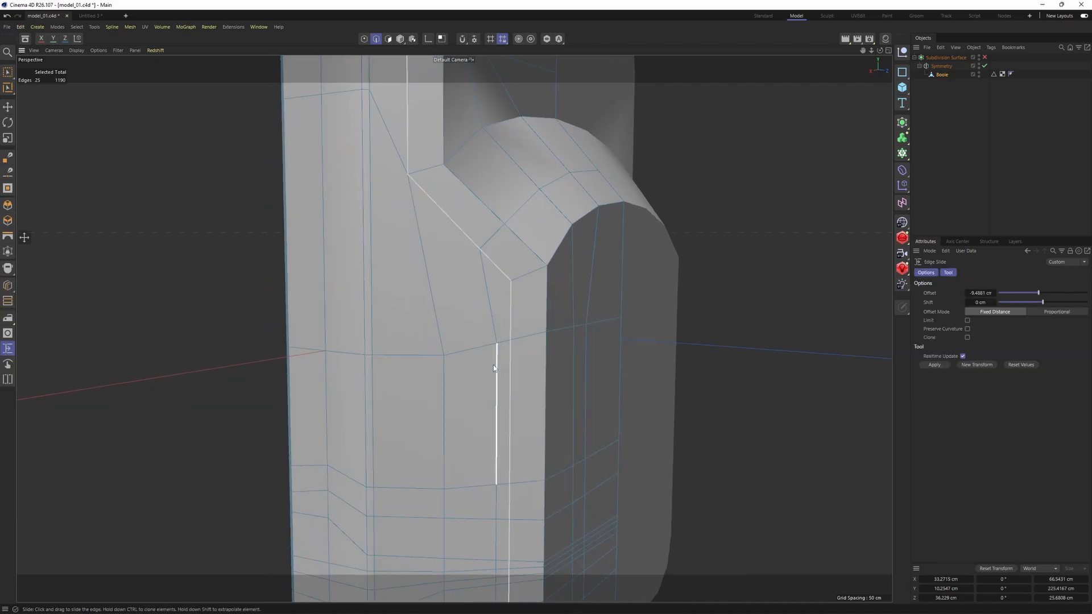
pyautogui.keyDown('alt'); pyautogui.moveTo(539, 444); pyautogui.dragTo(524, 284, button='middle'); pyautogui.keyUp('alt')
pyautogui.scroll(-2, 500, 254)
pyautogui.press('e')
pyautogui.click(500, 241)
pyautogui.keyDown('alt'); pyautogui.moveTo(512, 444); pyautogui.dragTo(517, 358); pyautogui.keyUp('alt')
pyautogui.press('m')
pyautogui.press('o')
pyautogui.moveTo(559, 409); pyautogui.dragTo(548, 414)
pyautogui.keyDown('alt'); pyautogui.moveTo(485, 328); pyautogui.dragTo(513, 346); pyautogui.keyUp('alt')
# Step: Examine the smoothed back, switch the viewport to shading with lines, and return to the unsmoothed mesh
pyautogui.press('q')
pyautogui.click(978, 166)
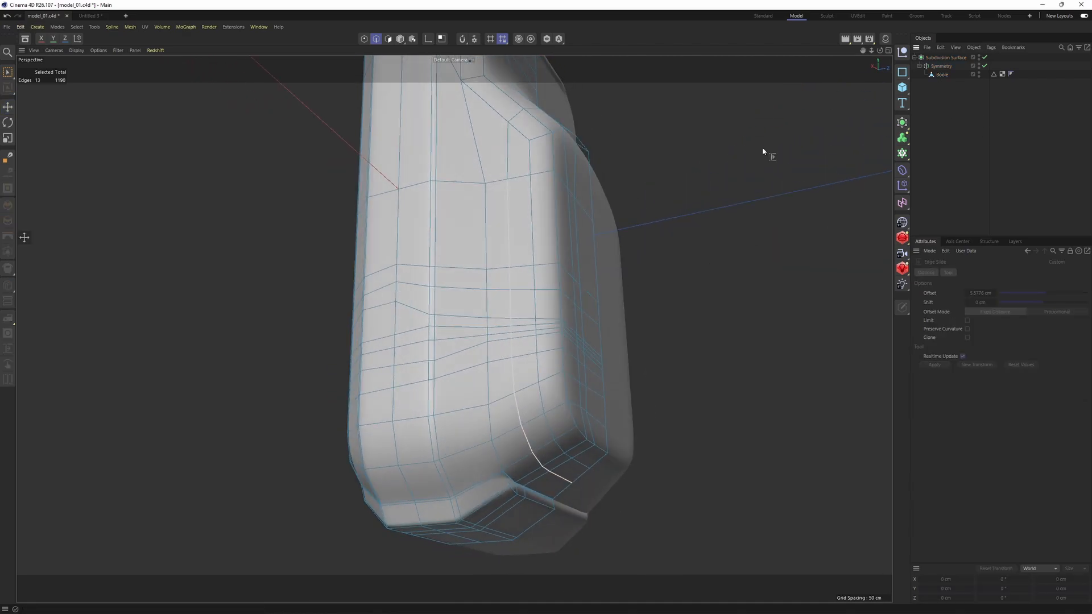
pyautogui.keyDown('alt'); pyautogui.moveTo(575, 182); pyautogui.dragTo(562, 326, button='middle'); pyautogui.keyUp('alt')
pyautogui.moveTo(562, 326)
pyautogui.keyDown('alt'); pyautogui.mouseDown()
pyautogui.moveTo(519, 405)
pyautogui.moveTo(456, 398)
pyautogui.moveTo(494, 365)
pyautogui.mouseUp(); pyautogui.keyUp('alt')
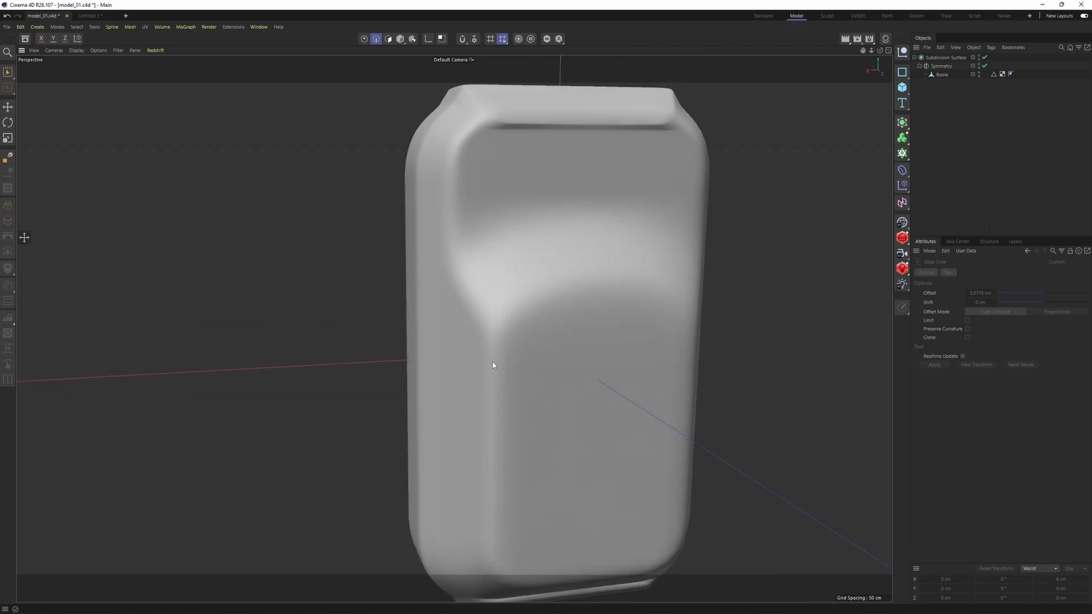
pyautogui.press('n')
pyautogui.press('b')
pyautogui.keyDown('alt'); pyautogui.moveTo(521, 278); pyautogui.dragTo(524, 263); pyautogui.keyUp('alt')
pyautogui.hotkey('ctrl', 'z')
pyautogui.hotkey('ctrl', 'z')
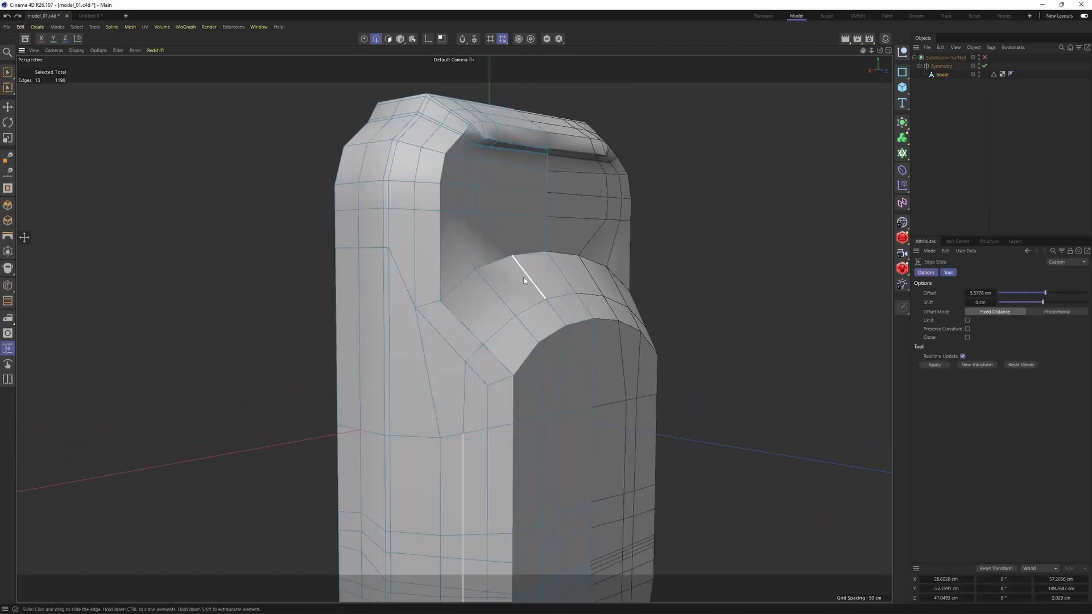
# Step: Cut a new edge row with the Polygon Pen from the side wall across the back recess to the centre line
pyautogui.keyDown('alt'); pyautogui.moveTo(454, 329); pyautogui.dragTo(561, 284); pyautogui.keyUp('alt')
pyautogui.press('e')
pyautogui.moveTo(511, 278)
pyautogui.keyDown('alt'); pyautogui.mouseDown(button='right')
pyautogui.moveTo(486, 282)
pyautogui.moveTo(504, 283)
pyautogui.mouseUp(button='right'); pyautogui.keyUp('alt')
pyautogui.rightClick(503, 283)
pyautogui.click(546, 207)
pyautogui.scroll(2, 412, 296)
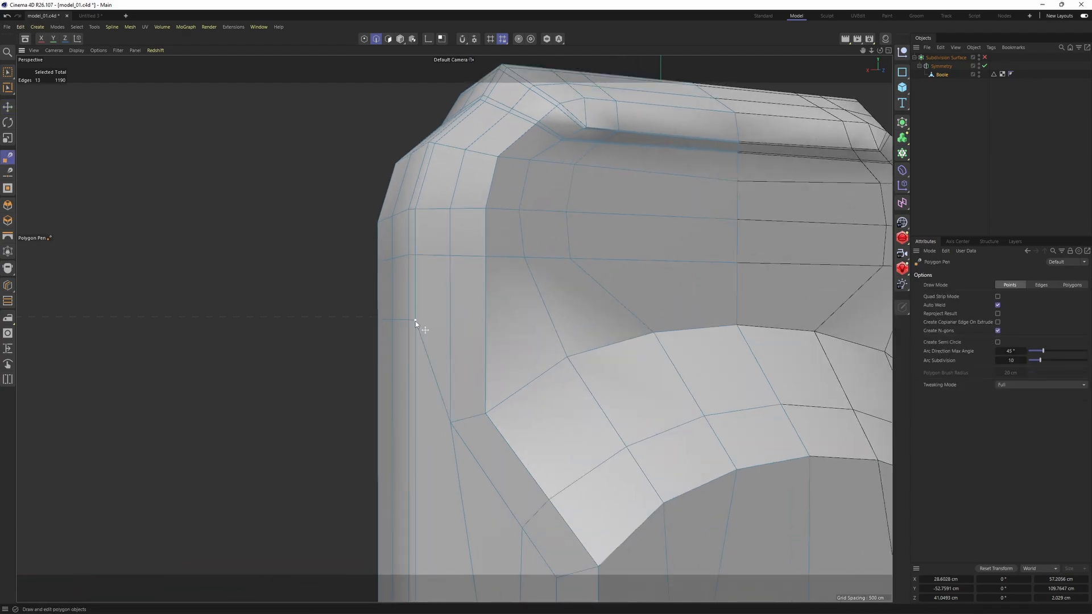
pyautogui.click(486, 299)
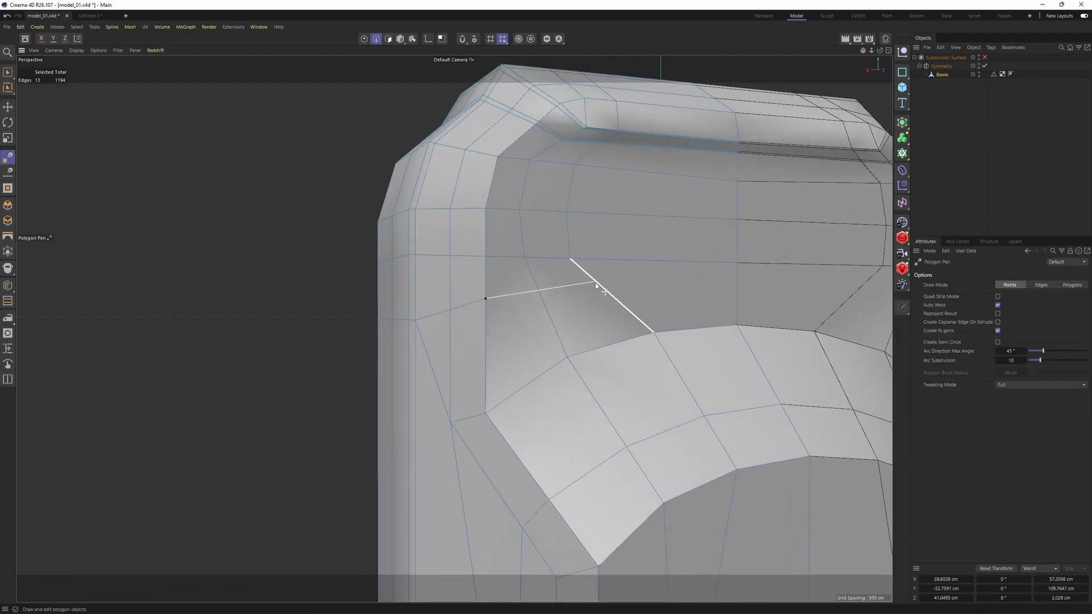
pyautogui.click(595, 283)
pyautogui.click(739, 284)
pyautogui.press('Escape')
pyautogui.scroll(-2, 671, 287)
# Step: Cut another edge row with the Polygon Pen from the cloned loop's corner point around the side wall toward the front
pyautogui.keyDown('alt'); pyautogui.moveTo(570, 301); pyautogui.dragTo(449, 317); pyautogui.keyUp('alt')
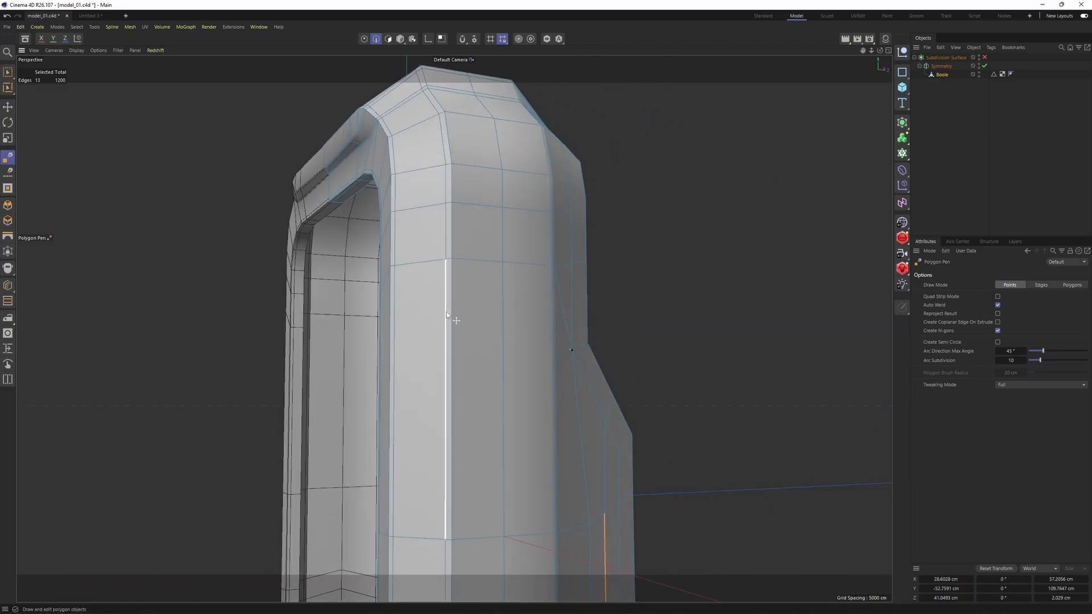
pyautogui.scroll(5, 443, 315)
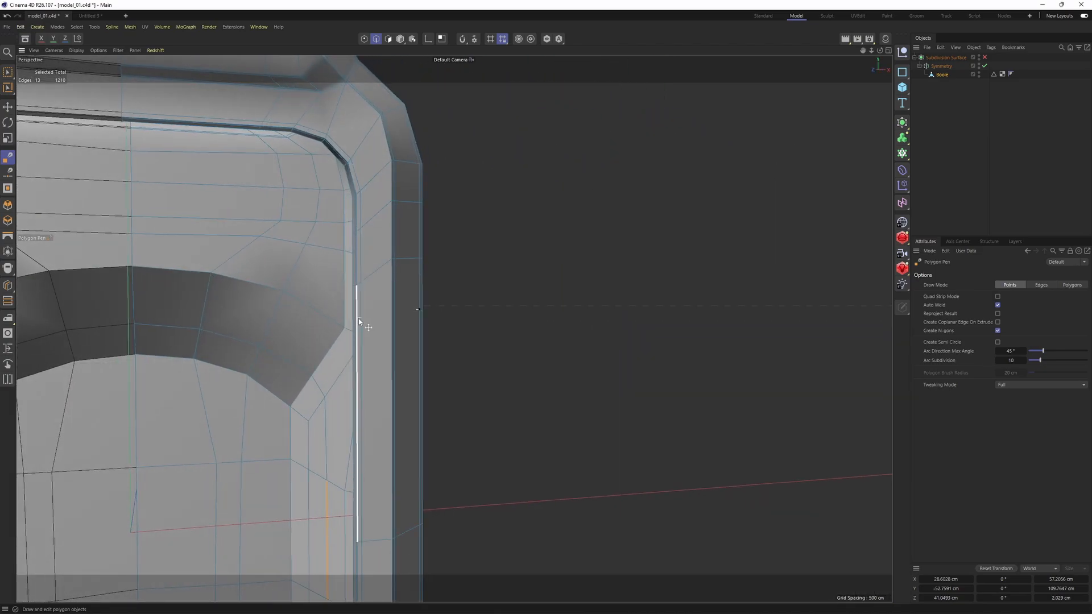
pyautogui.click(419, 310)
pyautogui.keyDown('alt'); pyautogui.moveTo(419, 311); pyautogui.dragTo(330, 314); pyautogui.keyUp('alt')
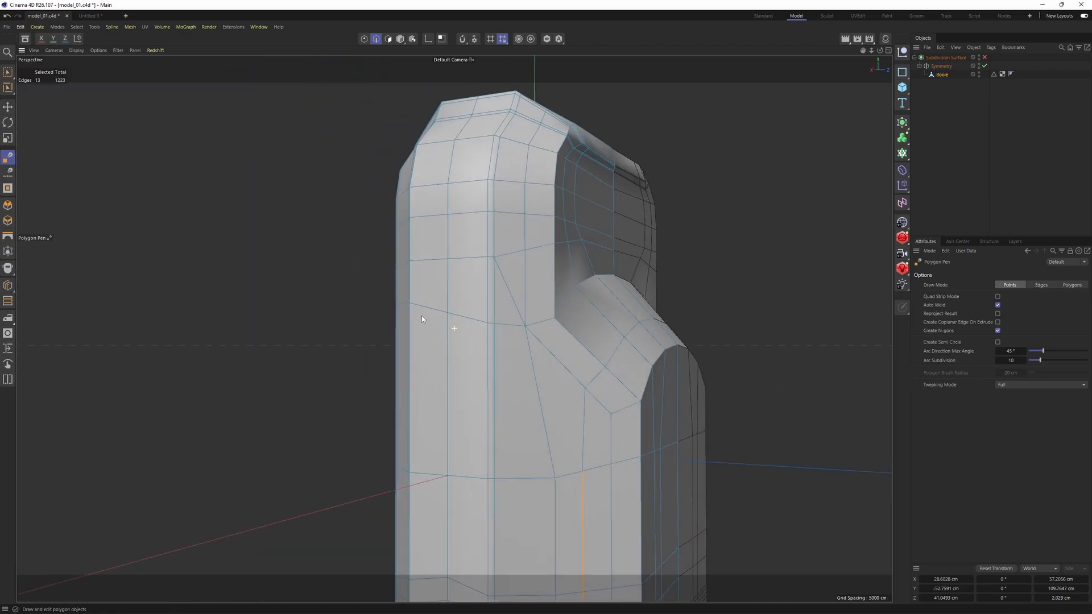
pyautogui.scroll(1, 450, 324)
pyautogui.keyDown('alt'); pyautogui.moveTo(531, 300); pyautogui.dragTo(568, 297); pyautogui.keyUp('alt')
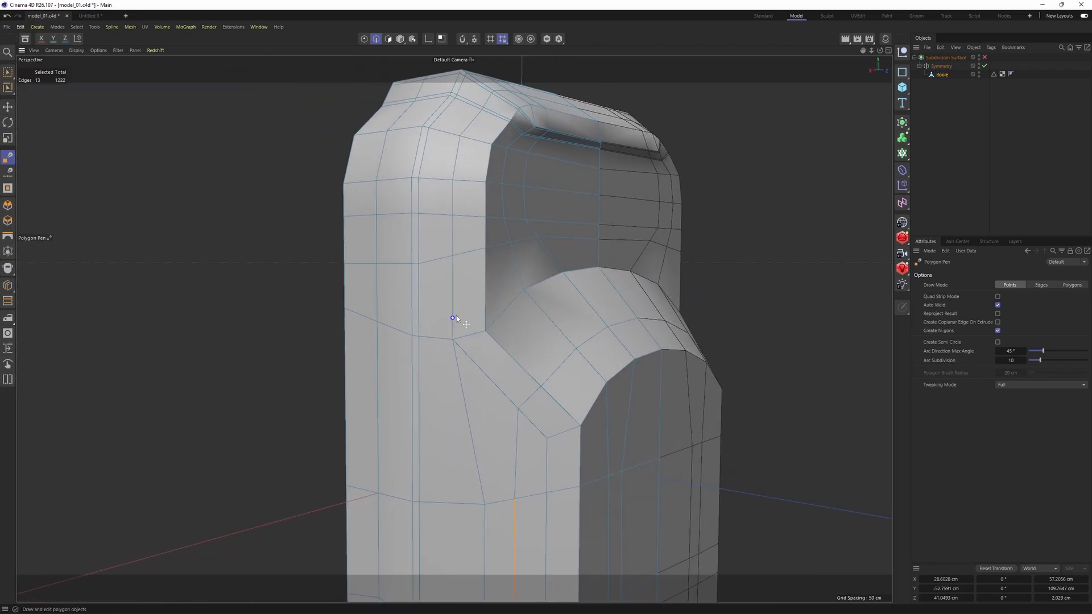
# Step: Examine the recess and arch both smoothed and unsmoothed, checking the edge flow around the recess's upper side corner
pyautogui.scroll(5, 453, 316)
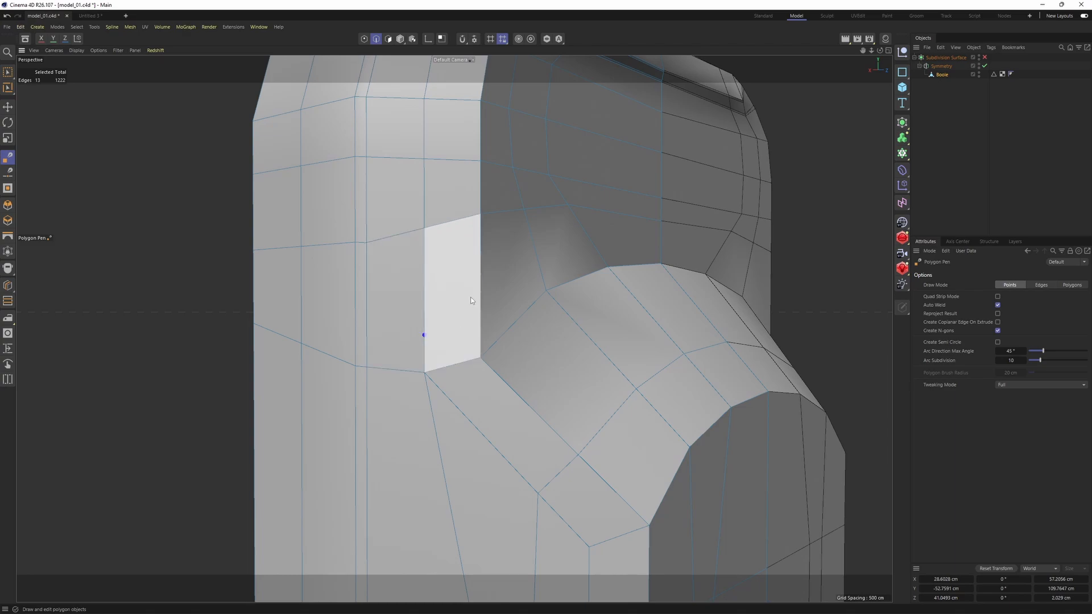
pyautogui.scroll(-2, 471, 300)
pyautogui.click(475, 39)
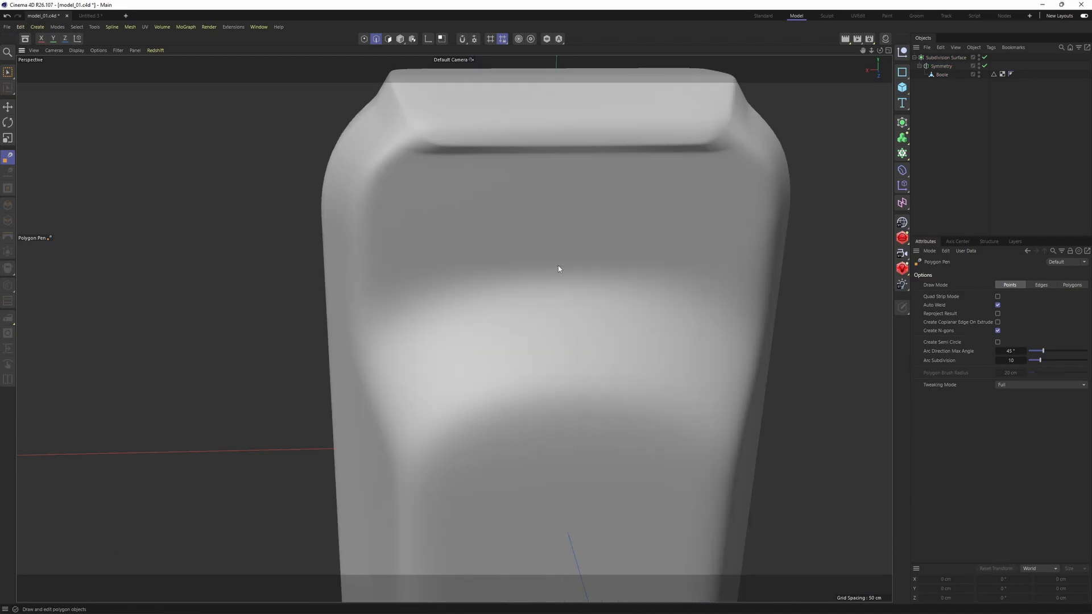
pyautogui.keyDown('alt'); pyautogui.moveTo(558, 265); pyautogui.dragTo(551, 209); pyautogui.keyUp('alt')
pyautogui.hotkey('ctrl', 'z')
pyautogui.press('q')
pyautogui.keyDown('alt'); pyautogui.moveTo(453, 329); pyautogui.dragTo(513, 161); pyautogui.keyUp('alt')
pyautogui.scroll(3, 541, 157)
pyautogui.scroll(3, 527, 158)
pyautogui.press('Return')
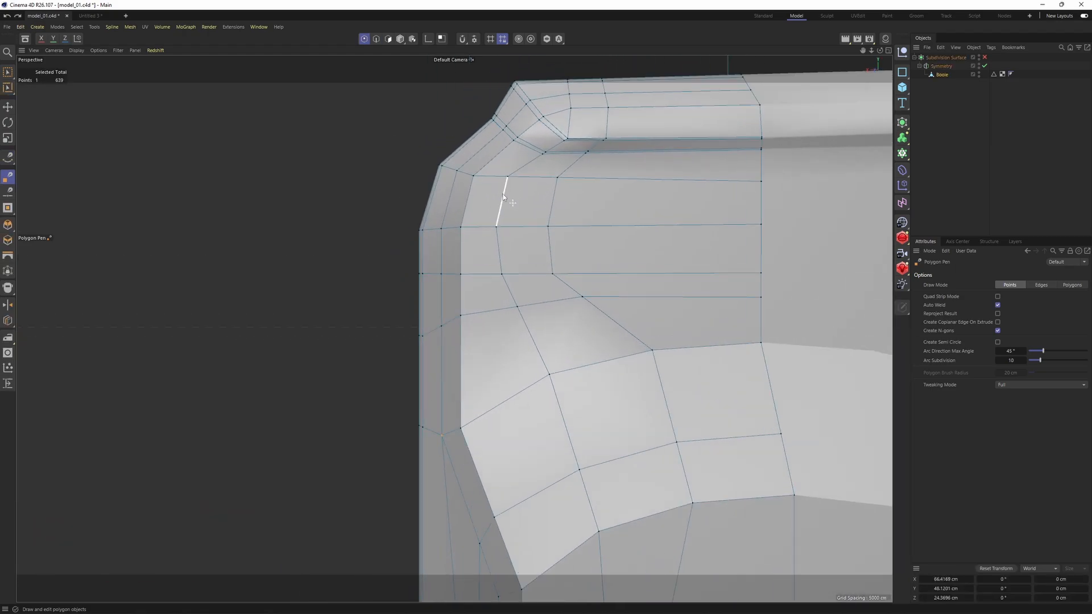
pyautogui.press('q')
pyautogui.press('q')
pyautogui.press('Return')
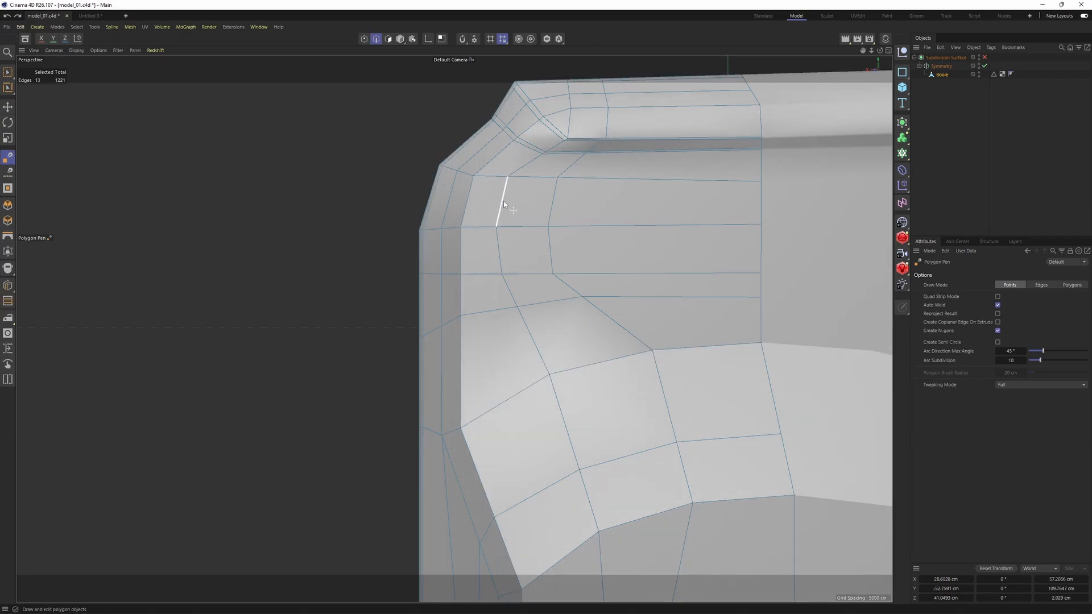
# Step: Slide the vertical edge row inside the upper recess corner toward the centre line, then even out its points
pyautogui.press('m')
pyautogui.press('o')
pyautogui.moveTo(504, 202); pyautogui.dragTo(506, 211)
pyautogui.press('Return')
pyautogui.moveTo(502, 273); pyautogui.dragTo(504, 278)
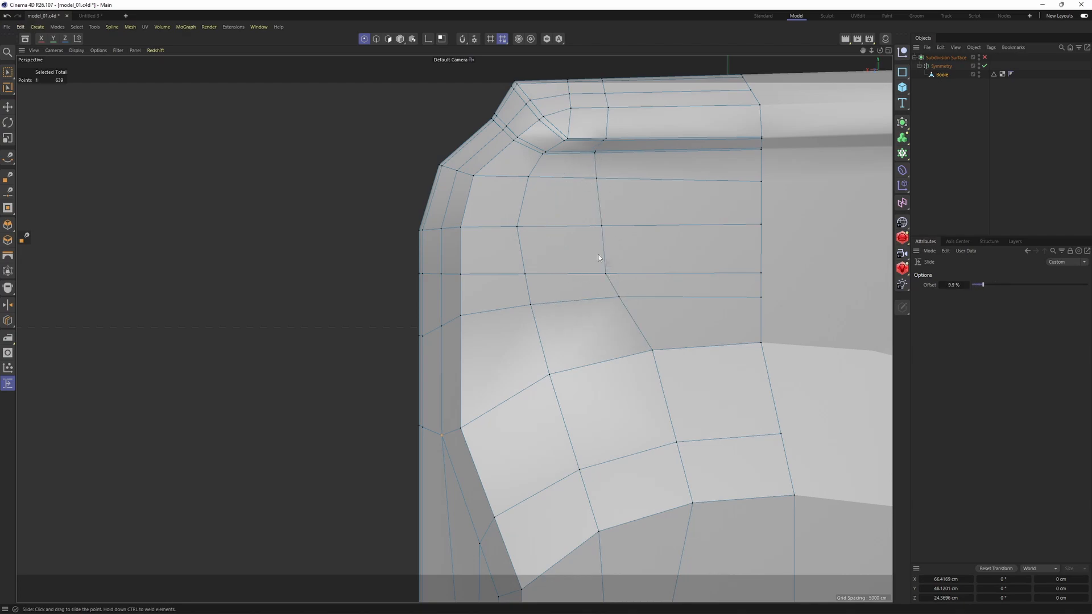
pyautogui.keyDown('alt'); pyautogui.moveTo(598, 258); pyautogui.dragTo(617, 274); pyautogui.keyUp('alt')
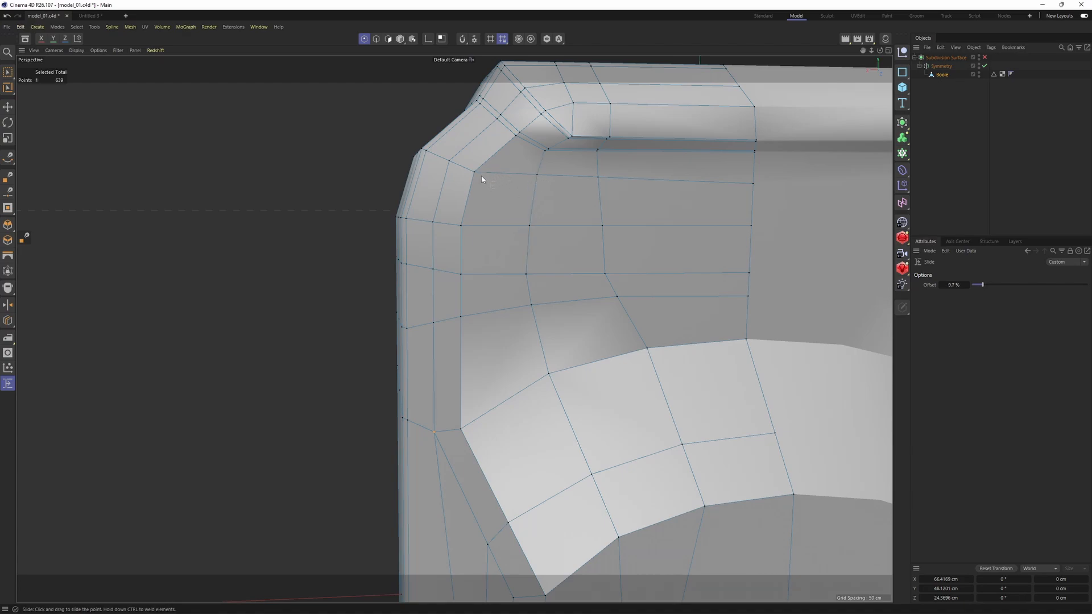
# Step: Examine the smoothed body from the back and front, and compare the front button recess with the reference image
pyautogui.middleClick(489, 219)
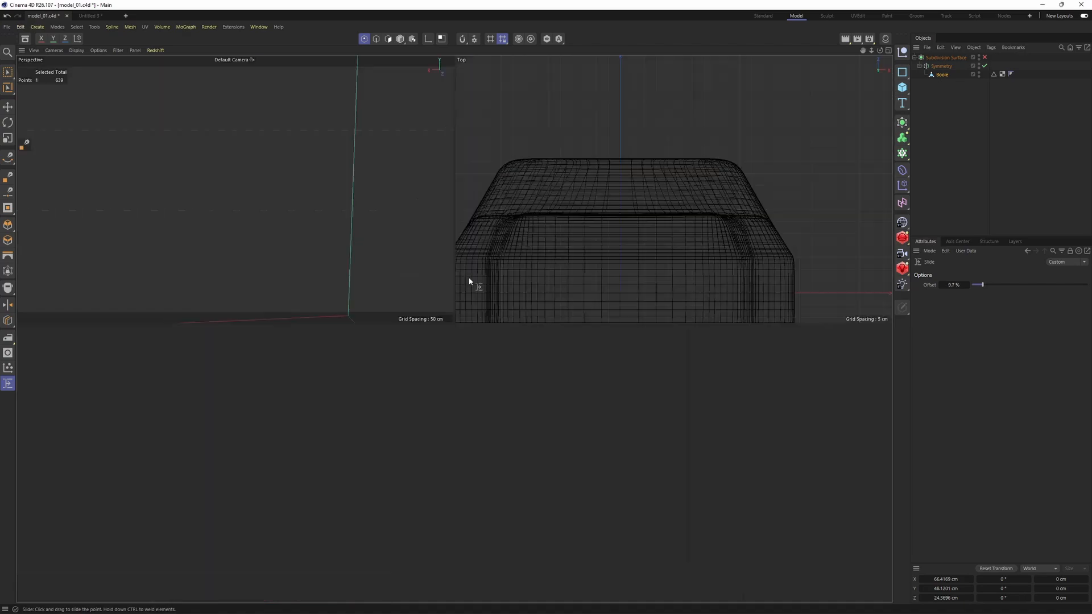
pyautogui.middleClick(332, 185)
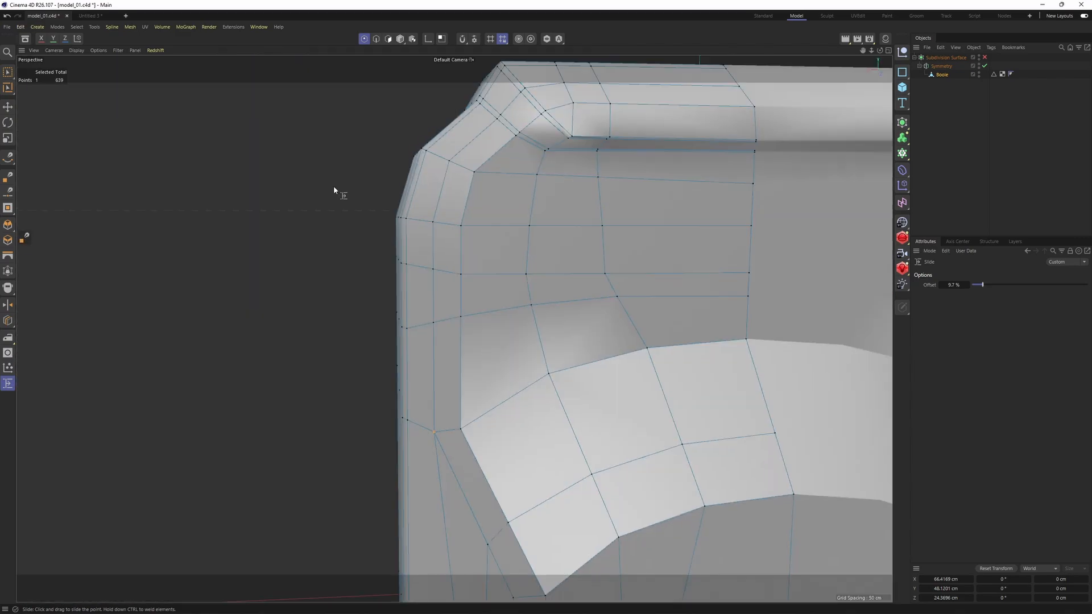
pyautogui.press('q')
pyautogui.hotkey('ctrl', 'shift', 'a')
pyautogui.keyDown('alt'); pyautogui.moveTo(534, 229); pyautogui.dragTo(608, 233); pyautogui.keyUp('alt')
pyautogui.keyDown('alt'); pyautogui.moveTo(608, 233); pyautogui.dragTo(497, 246, button='right'); pyautogui.keyUp('alt')
pyautogui.keyDown('alt'); pyautogui.moveTo(497, 245); pyautogui.dragTo(613, 340); pyautogui.keyUp('alt')
pyautogui.keyDown('alt'); pyautogui.moveTo(613, 340); pyautogui.dragTo(554, 277, button='right'); pyautogui.keyUp('alt')
pyautogui.keyDown('alt'); pyautogui.moveTo(554, 278); pyautogui.dragTo(589, 395); pyautogui.keyUp('alt')
pyautogui.hotkey('ctrl', 'z')
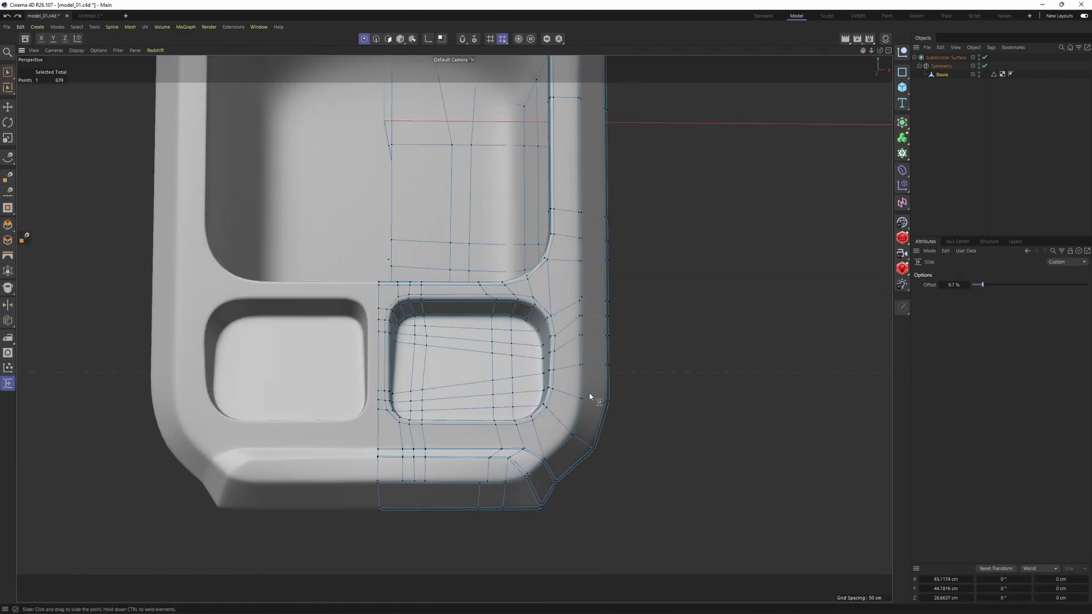
pyautogui.press('q')
pyautogui.keyDown('alt'); pyautogui.moveTo(506, 335); pyautogui.dragTo(580, 327, button='right'); pyautogui.keyUp('alt')
pyautogui.keyDown('alt'); pyautogui.moveTo(523, 318); pyautogui.dragTo(548, 370); pyautogui.keyUp('alt')
pyautogui.scroll(1, 551, 416)
pyautogui.middleClick(549, 419)
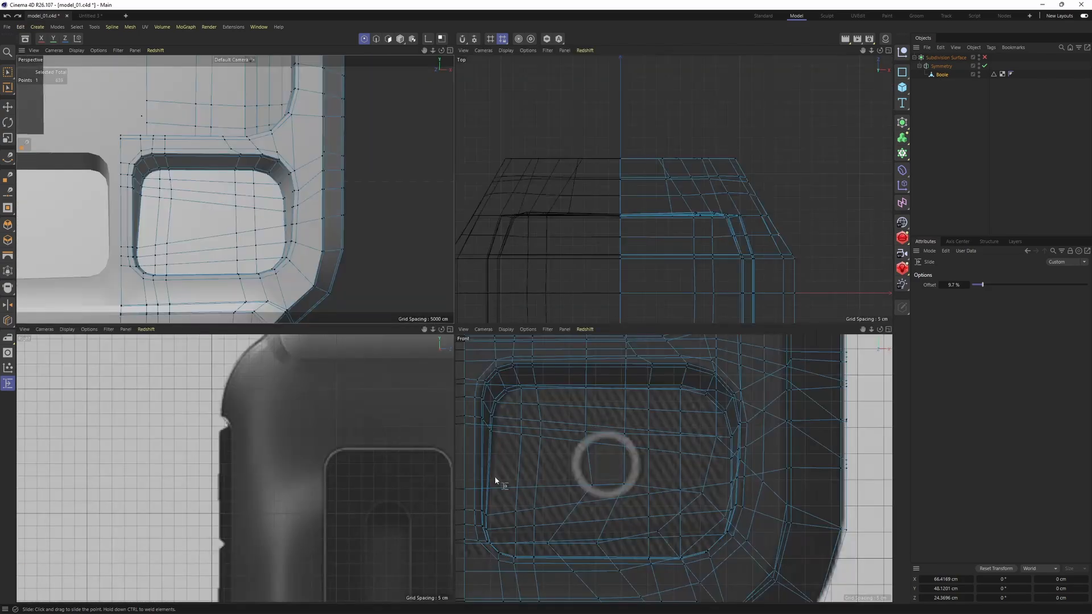
pyautogui.middleClick(494, 478)
pyautogui.keyDown('alt'); pyautogui.moveTo(638, 443); pyautogui.dragTo(637, 405, button='middle'); pyautogui.keyUp('alt')
pyautogui.scroll(-3, 557, 321)
pyautogui.press('space')
pyautogui.scroll(3, 554, 296)
pyautogui.middleClick(554, 296)
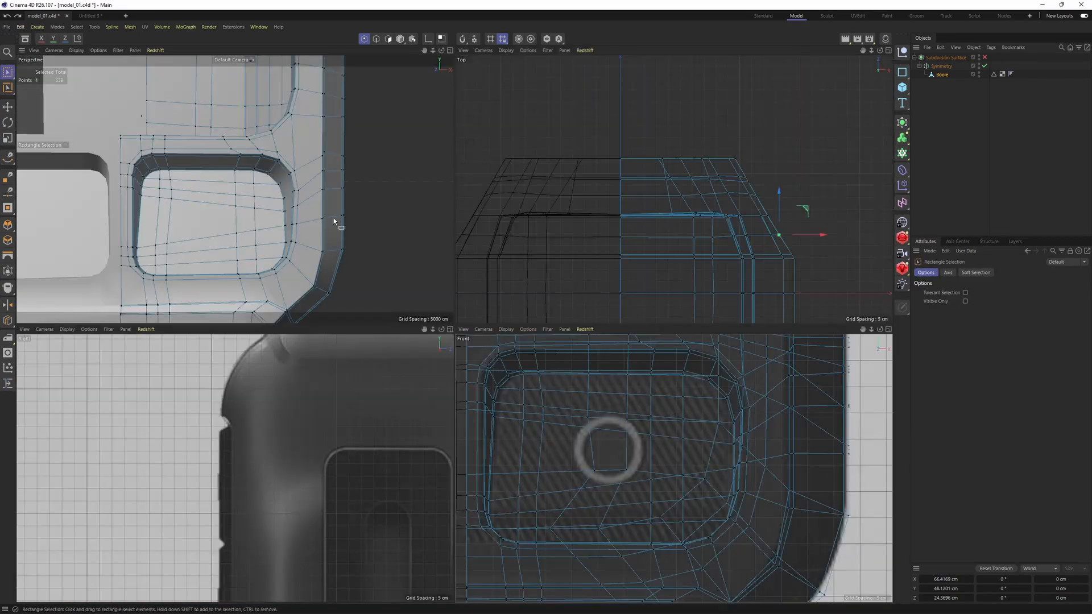
pyautogui.middleClick(336, 221)
pyautogui.scroll(3, 556, 397)
# Step: Select the polygons around the button recess's lower outer corner and move them outward about 0.5 cm along X to match the reference
pyautogui.keyDown('alt'); pyautogui.moveTo(555, 397); pyautogui.dragTo(591, 448); pyautogui.keyUp('alt')
pyautogui.press('Return')
pyautogui.press('Return')
pyautogui.keyDown('alt'); pyautogui.moveTo(591, 448); pyautogui.dragTo(565, 344, button='middle'); pyautogui.keyUp('alt')
pyautogui.scroll(1, 565, 344)
pyautogui.click(566, 354)
pyautogui.press('e')
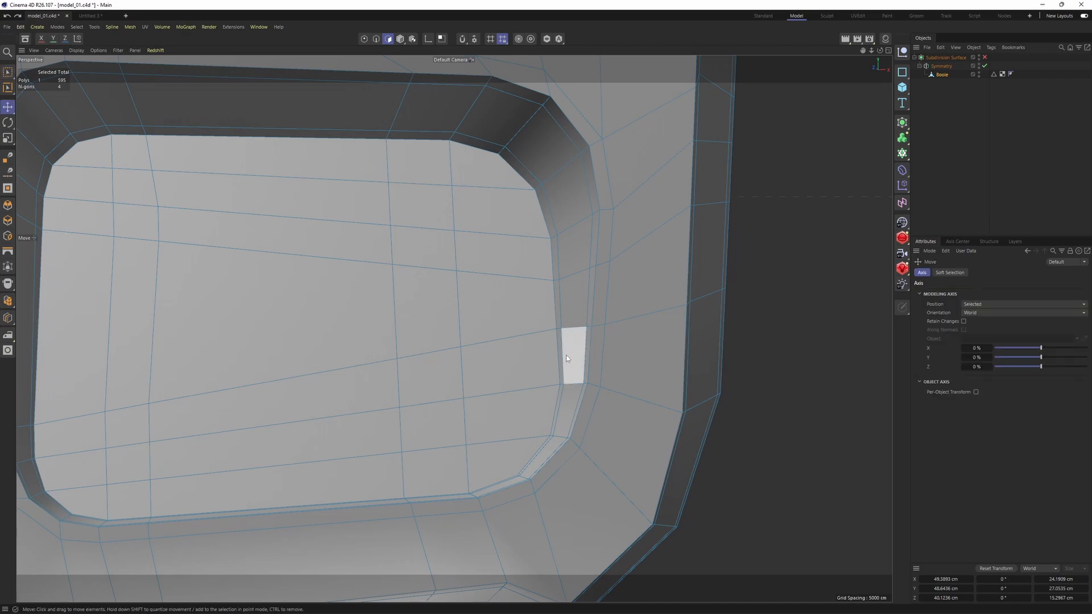
pyautogui.keyDown('shift'); pyautogui.click(559, 358); pyautogui.keyUp('shift')
pyautogui.keyDown('shift'); pyautogui.moveTo(551, 408); pyautogui.dragTo(586, 402); pyautogui.keyUp('shift')
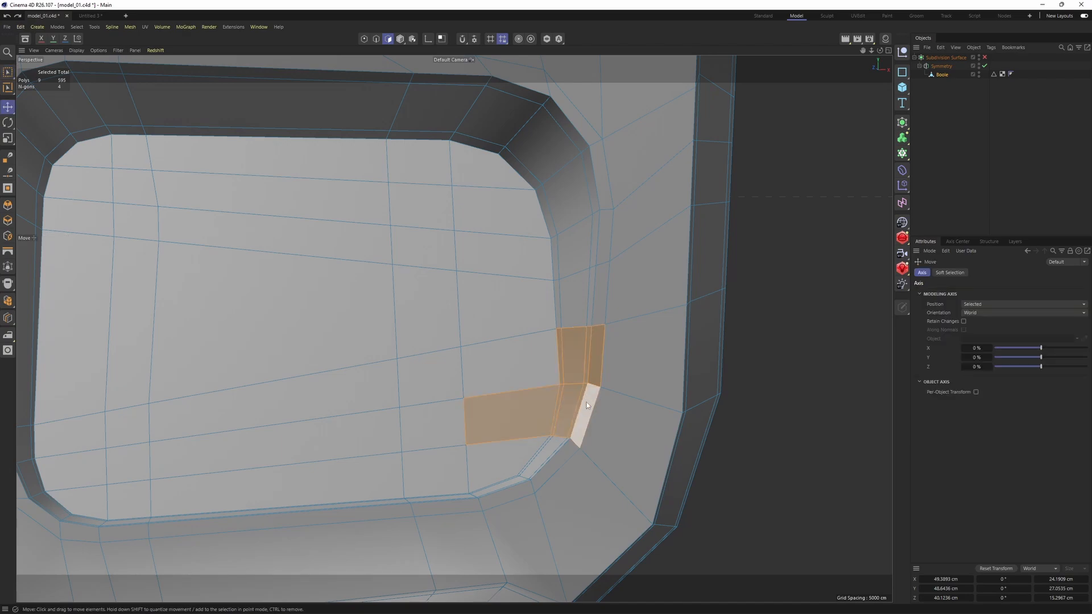
pyautogui.moveTo(518, 479)
pyautogui.keyDown('shift'); pyautogui.mouseDown()
pyautogui.moveTo(463, 499)
pyautogui.moveTo(443, 475)
pyautogui.mouseUp(); pyautogui.keyUp('shift')
pyautogui.middleClick(572, 337)
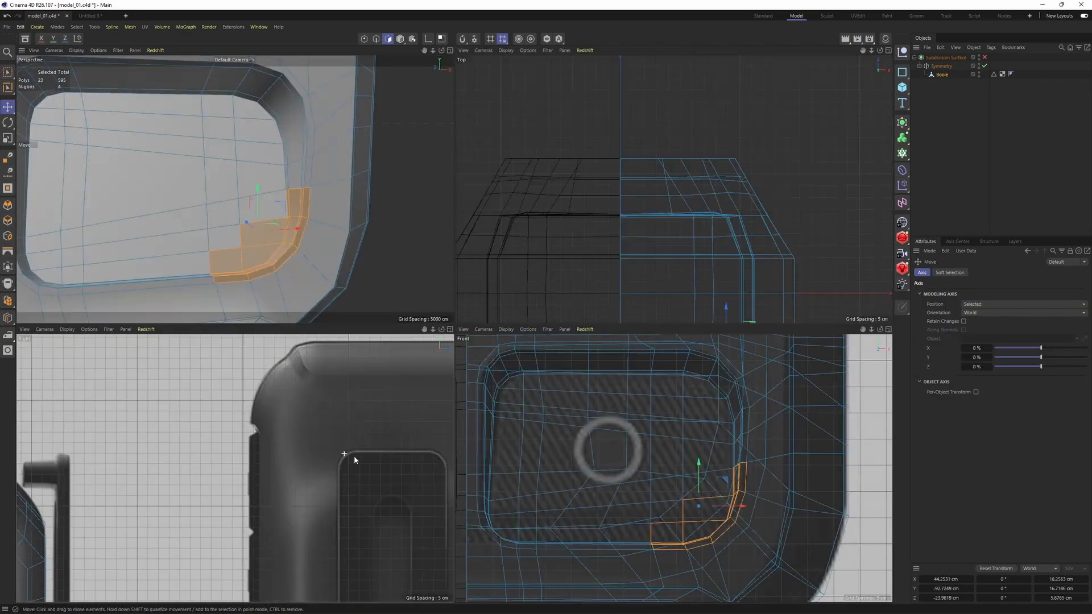
pyautogui.moveTo(737, 510); pyautogui.dragTo(738, 507)
pyautogui.keyDown('alt'); pyautogui.moveTo(754, 512); pyautogui.dragTo(702, 500, button='middle'); pyautogui.keyUp('alt')
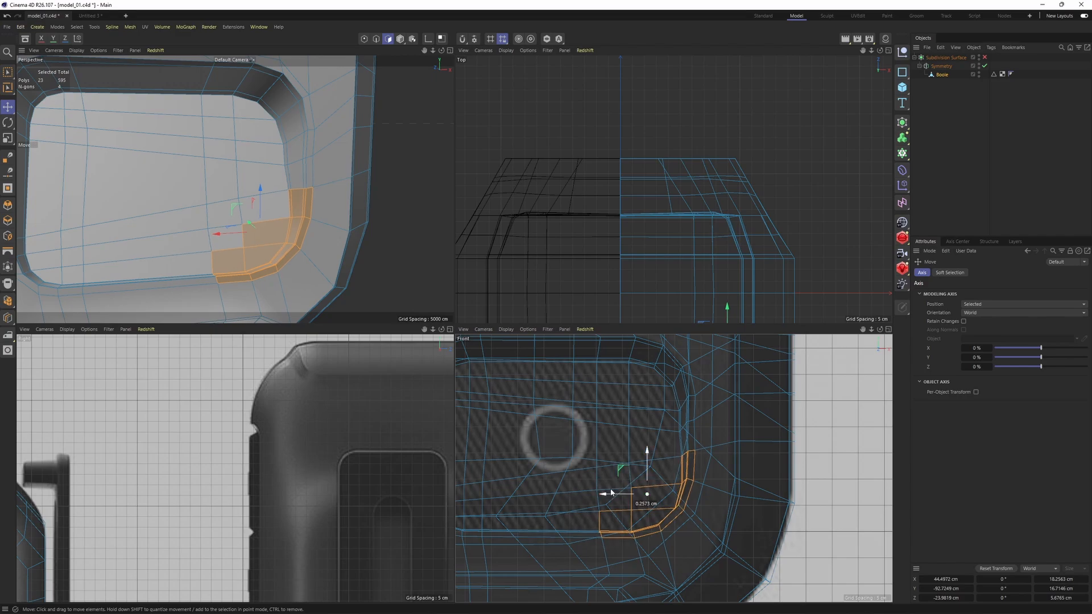
pyautogui.moveTo(604, 495); pyautogui.dragTo(604, 496)
pyautogui.middleClick(409, 256)
pyautogui.scroll(1, 683, 291)
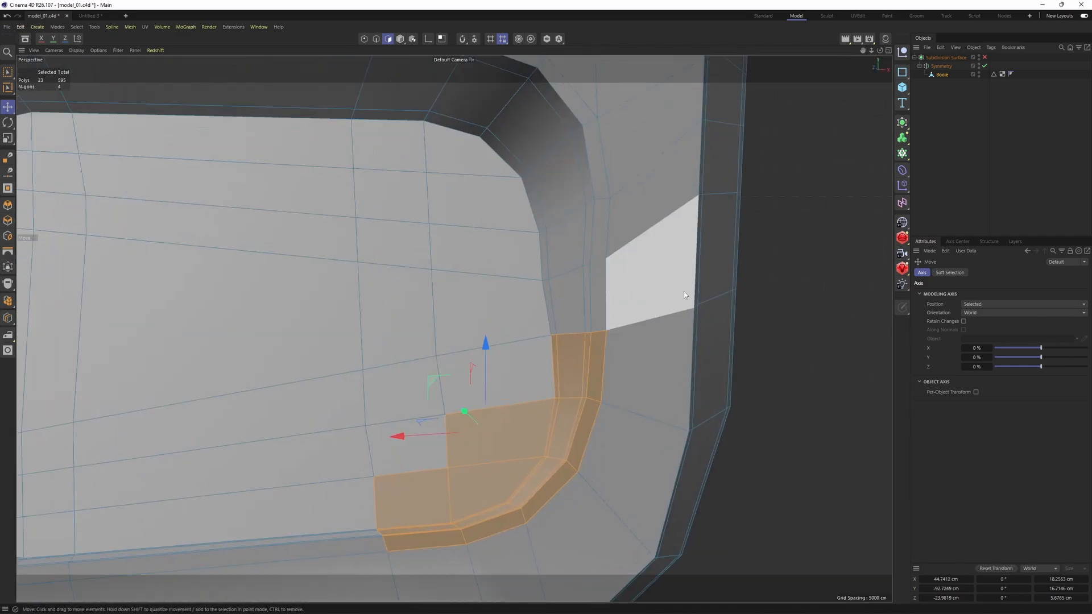
# Step: Select the short edge row crossing the button recess's outer side wall and move it along X
pyautogui.keyDown('alt'); pyautogui.moveTo(682, 292); pyautogui.dragTo(642, 295); pyautogui.keyUp('alt')
pyautogui.scroll(2, 640, 292)
pyautogui.press('Return')
pyautogui.press('Return')
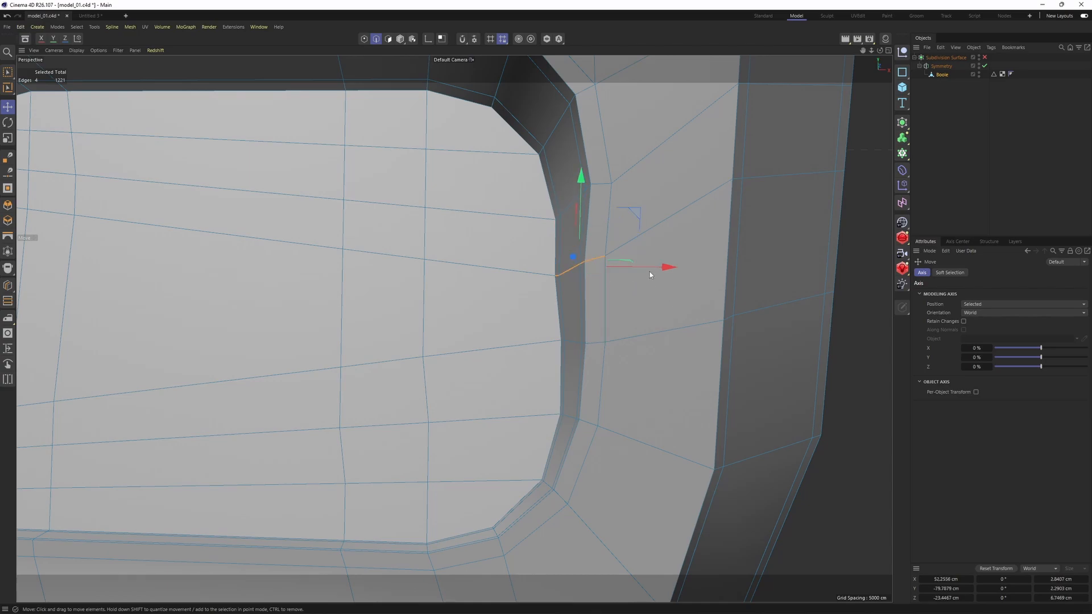
pyautogui.moveTo(652, 268); pyautogui.dragTo(606, 296)
# Step: Examine the whole body smoothed from the front and side, and return to the unsmoothed mesh
pyautogui.scroll(-2, 643, 275)
pyautogui.press('q')
pyautogui.click(1001, 157)
pyautogui.scroll(-4, 517, 249)
pyautogui.moveTo(516, 249)
pyautogui.keyDown('alt'); pyautogui.mouseDown()
pyautogui.moveTo(450, 267)
pyautogui.moveTo(515, 250)
pyautogui.mouseUp(); pyautogui.keyUp('alt')
pyautogui.scroll(-1, 514, 250)
pyautogui.keyDown('alt'); pyautogui.moveTo(515, 250); pyautogui.dragTo(538, 331, button='middle'); pyautogui.keyUp('alt')
pyautogui.keyDown('alt'); pyautogui.moveTo(538, 332); pyautogui.dragTo(543, 307); pyautogui.keyUp('alt')
pyautogui.keyDown('alt'); pyautogui.moveTo(543, 308); pyautogui.dragTo(527, 459, button='middle'); pyautogui.keyUp('alt')
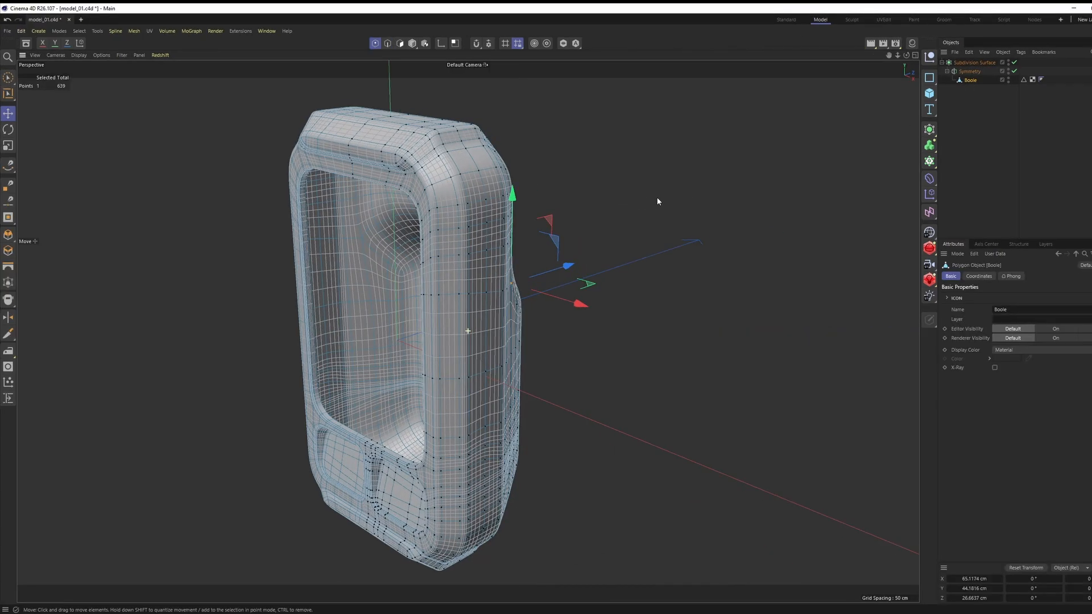
pyautogui.keyDown('alt'); pyautogui.moveTo(658, 200); pyautogui.dragTo(630, 193); pyautogui.keyUp('alt')
pyautogui.press('q')
pyautogui.scroll(3, 476, 213)
pyautogui.keyDown('alt'); pyautogui.moveTo(475, 213); pyautogui.dragTo(611, 245); pyautogui.keyUp('alt')
# Step: Select the horizontal edge row across the upper side wall, try different heights for it, and undo the last shift
pyautogui.press('Return')
pyautogui.click(393, 273)
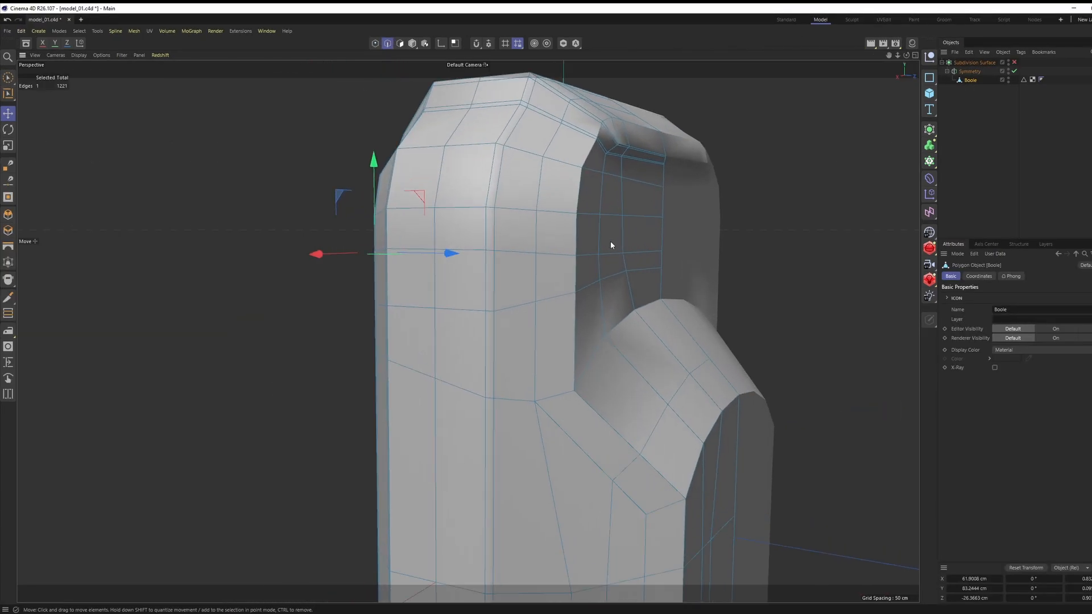
pyautogui.keyDown('ctrl'); pyautogui.keyDown('shift'); pyautogui.click(523, 252); pyautogui.keyUp('shift'); pyautogui.keyUp('ctrl')
pyautogui.keyDown('alt'); pyautogui.moveTo(524, 252); pyautogui.dragTo(600, 179); pyautogui.keyUp('alt')
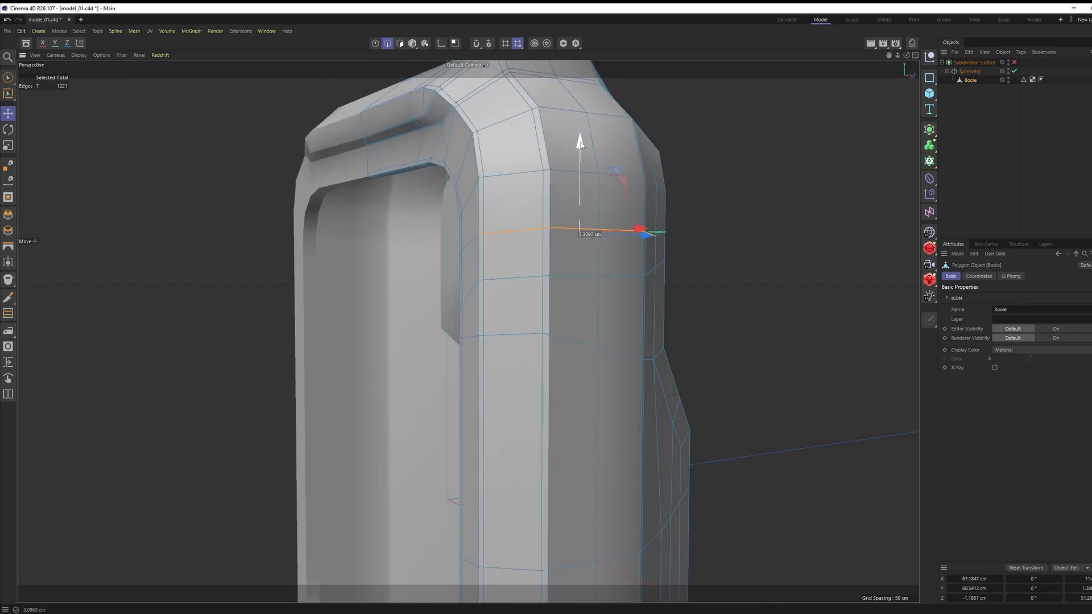
pyautogui.keyDown('alt'); pyautogui.moveTo(548, 162); pyautogui.dragTo(590, 198); pyautogui.keyUp('alt')
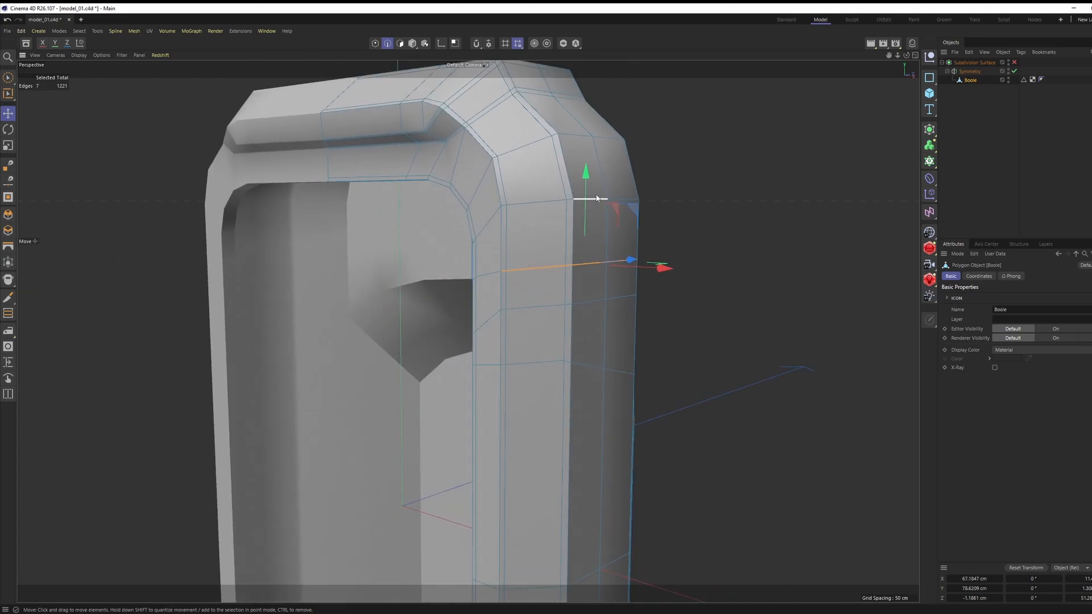
pyautogui.keyDown('alt'); pyautogui.moveTo(567, 229); pyautogui.dragTo(597, 220, button='middle'); pyautogui.keyUp('alt')
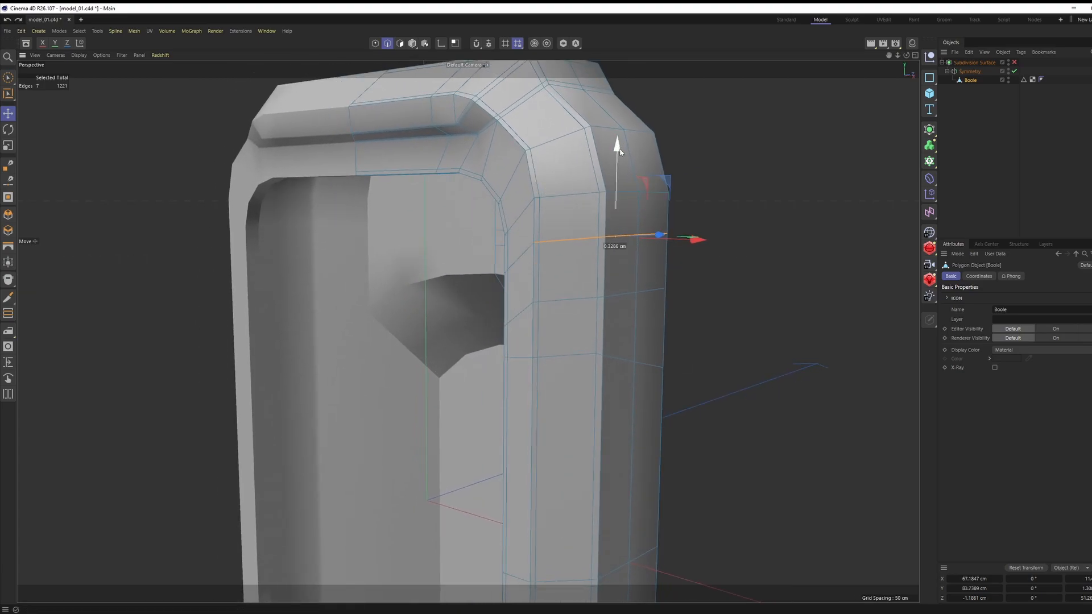
pyautogui.moveTo(620, 152); pyautogui.dragTo(628, 180)
pyautogui.keyDown('alt'); pyautogui.moveTo(628, 179); pyautogui.dragTo(657, 162, button='middle'); pyautogui.keyUp('alt')
pyautogui.hotkey('ctrl', 'z')
pyautogui.keyDown('alt'); pyautogui.moveTo(658, 189); pyautogui.dragTo(520, 188); pyautogui.keyUp('alt')
# Step: Compare the polygons above the selected side-wall edge row and lower that row about 4 cm for more even spacing
pyautogui.press('Return')
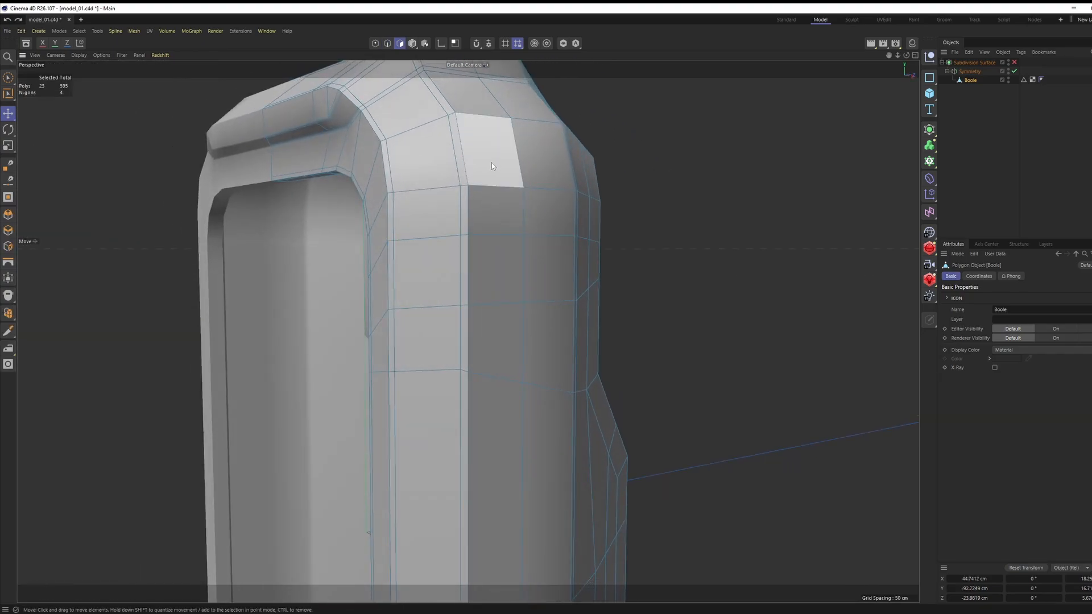
pyautogui.click(491, 164)
pyautogui.keyDown('shift'); pyautogui.click(495, 209); pyautogui.keyUp('shift')
pyautogui.press('Return')
pyautogui.press('Return')
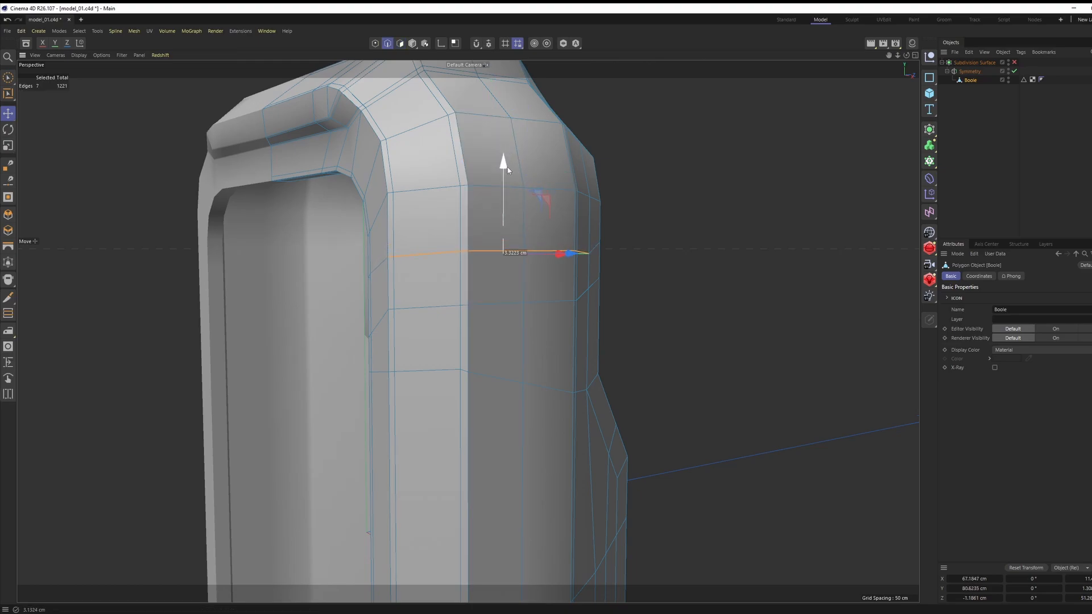
pyautogui.moveTo(508, 168)
pyautogui.mouseDown()
pyautogui.moveTo(499, 199)
pyautogui.moveTo(531, 193)
pyautogui.moveTo(508, 172)
pyautogui.mouseUp()
pyautogui.press('Return')
pyautogui.press('Return')
# Step: Select the next edge row further down the side wall and lower it about 3 cm
pyautogui.keyDown('alt'); pyautogui.moveTo(453, 267); pyautogui.dragTo(498, 254); pyautogui.keyUp('alt')
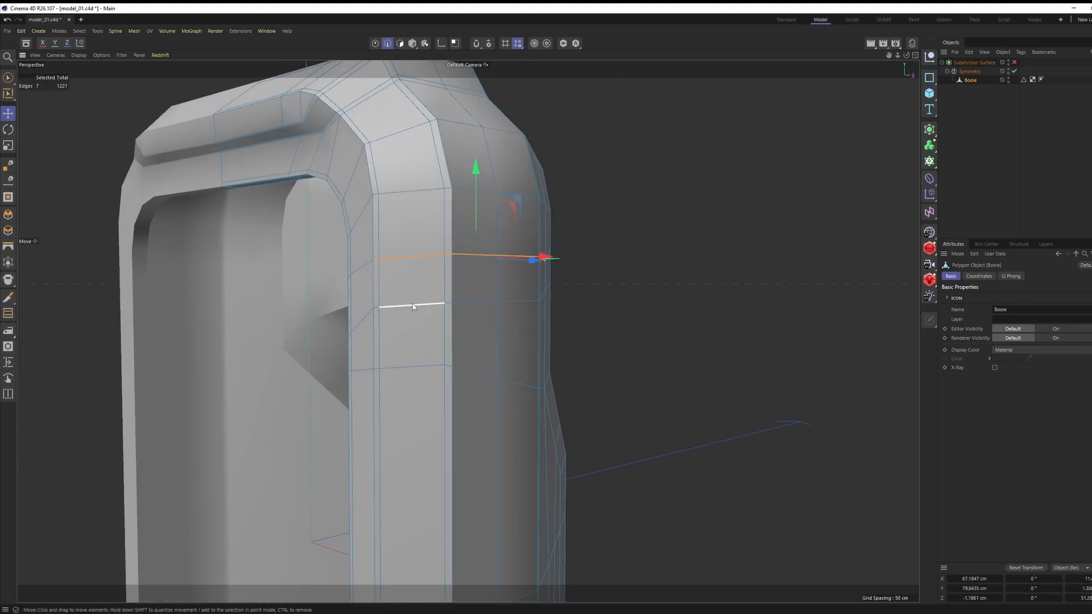
pyautogui.click(376, 308)
pyautogui.keyDown('alt'); pyautogui.moveTo(511, 307); pyautogui.dragTo(455, 304); pyautogui.keyUp('alt')
pyautogui.keyDown('ctrl'); pyautogui.keyDown('shift'); pyautogui.click(550, 302); pyautogui.keyUp('shift'); pyautogui.keyUp('ctrl')
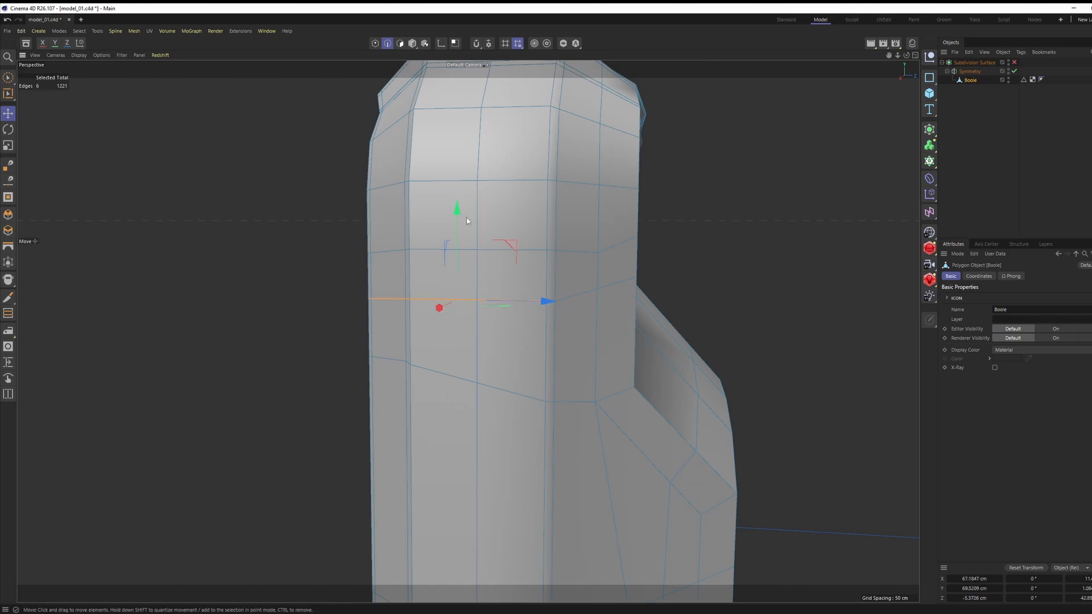
pyautogui.moveTo(458, 221); pyautogui.dragTo(457, 227)
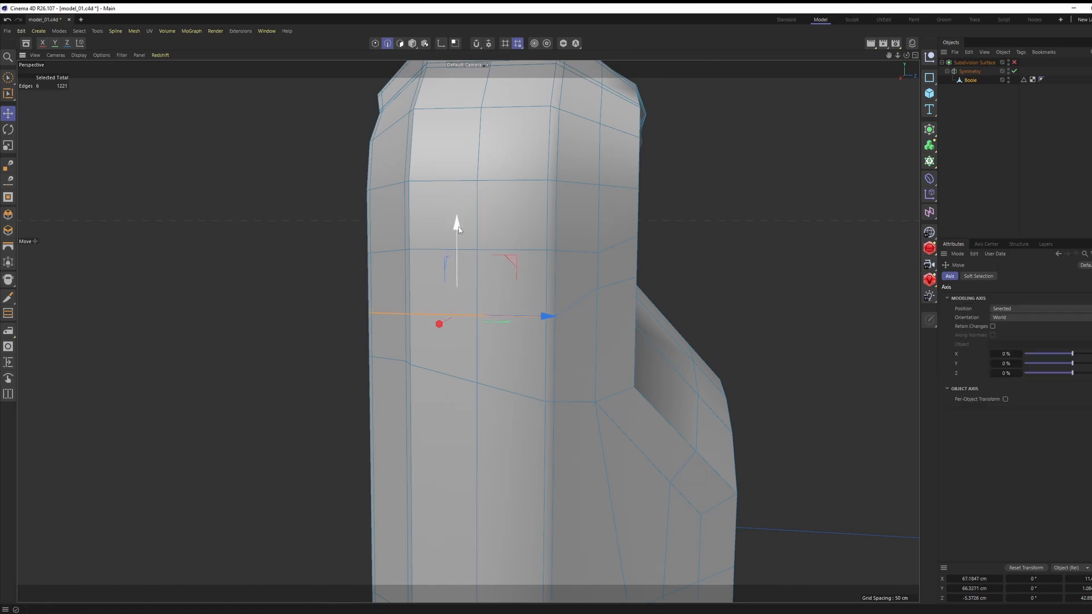
# Step: Examine the spacing of the three upper side-wall polygons, and view the side smoothed and unsmoothed
pyautogui.press('Return')
pyautogui.click(445, 209)
pyautogui.keyDown('shift'); pyautogui.click(445, 269); pyautogui.keyUp('shift')
pyautogui.keyDown('shift'); pyautogui.click(446, 155); pyautogui.keyUp('shift')
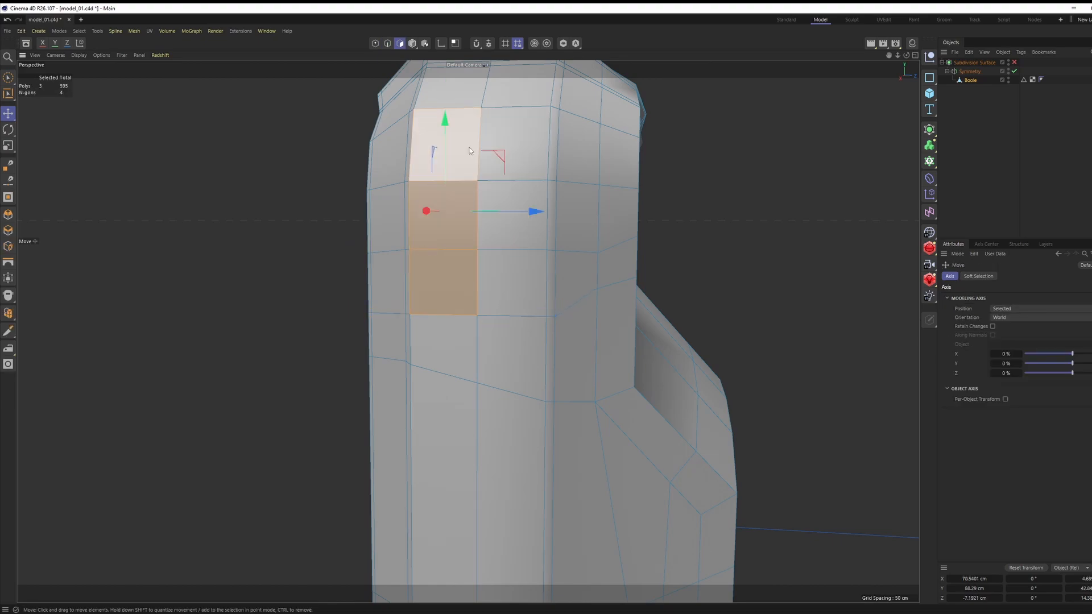
pyautogui.keyDown('alt'); pyautogui.moveTo(446, 154); pyautogui.dragTo(584, 167); pyautogui.keyUp('alt')
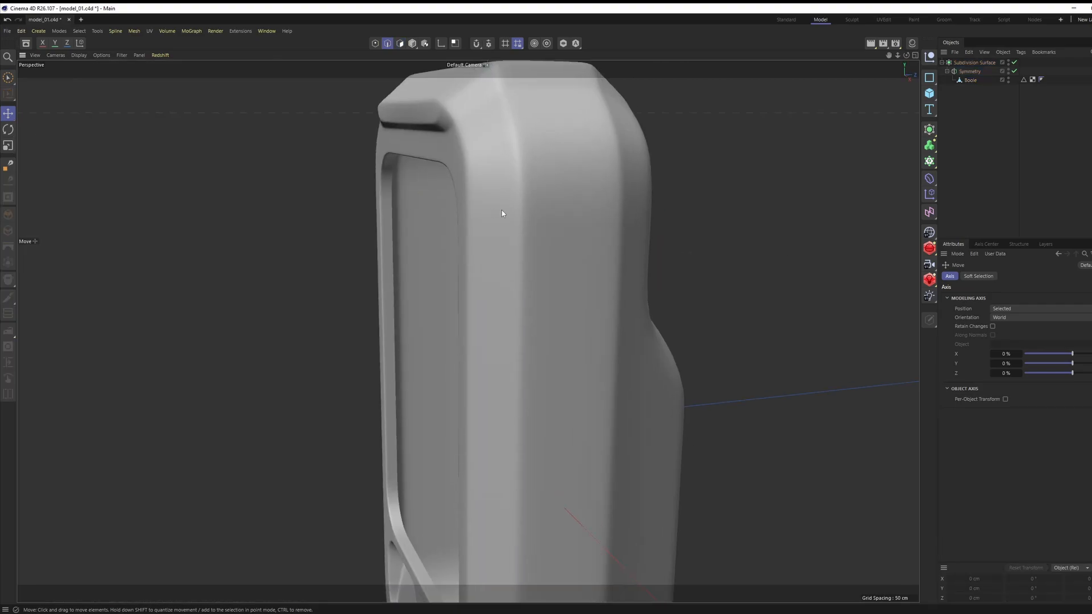
pyautogui.press('q')
pyautogui.scroll(-2, 502, 212)
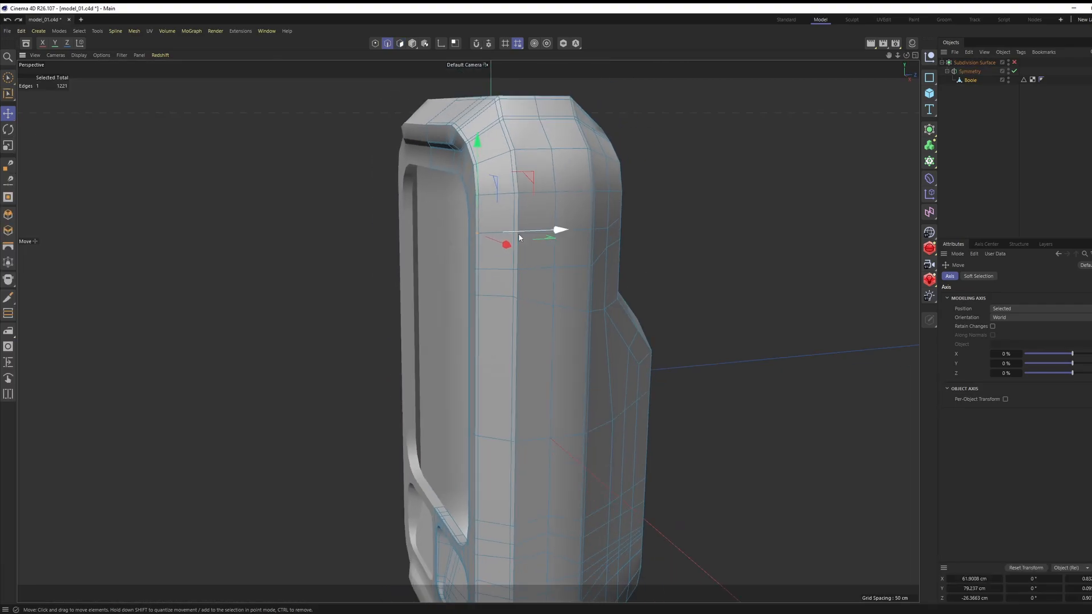
pyautogui.keyDown('alt'); pyautogui.moveTo(519, 236); pyautogui.dragTo(580, 246); pyautogui.keyUp('alt')
# Step: Examine the side and front reference images for the side buttons and notches, comparing them with the mesh
pyautogui.press('Return')
pyautogui.keyDown('alt'); pyautogui.moveTo(572, 327); pyautogui.dragTo(614, 330); pyautogui.keyUp('alt')
pyautogui.middleClick(614, 330)
pyautogui.middleClick(444, 381)
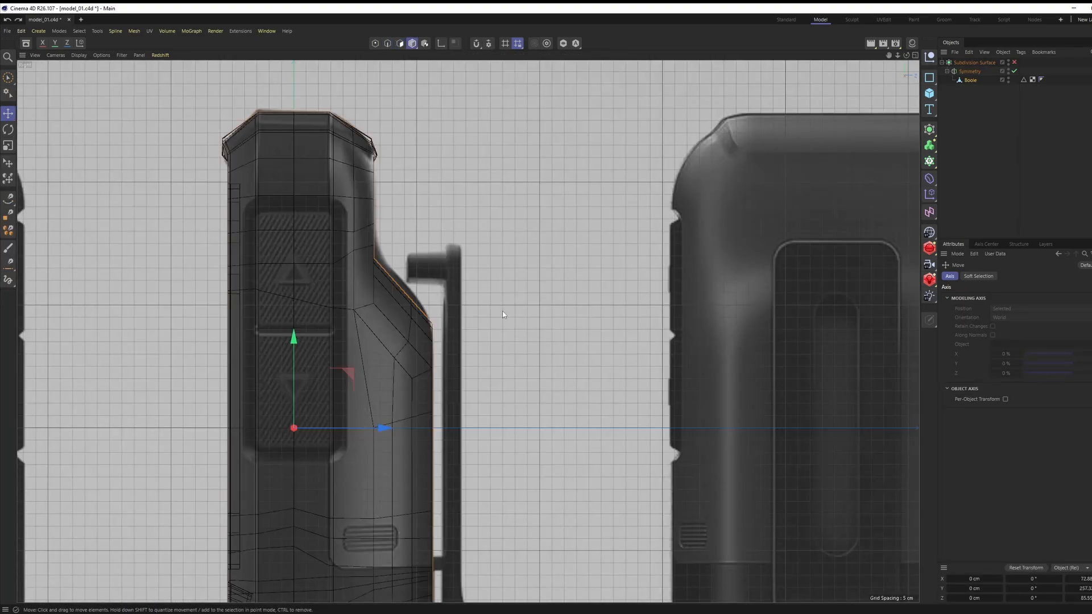
pyautogui.keyDown('alt'); pyautogui.moveTo(566, 384); pyautogui.dragTo(569, 377, button='middle'); pyautogui.keyUp('alt')
pyautogui.keyDown('alt'); pyautogui.moveTo(114, 299); pyautogui.dragTo(512, 265, button='middle'); pyautogui.keyUp('alt')
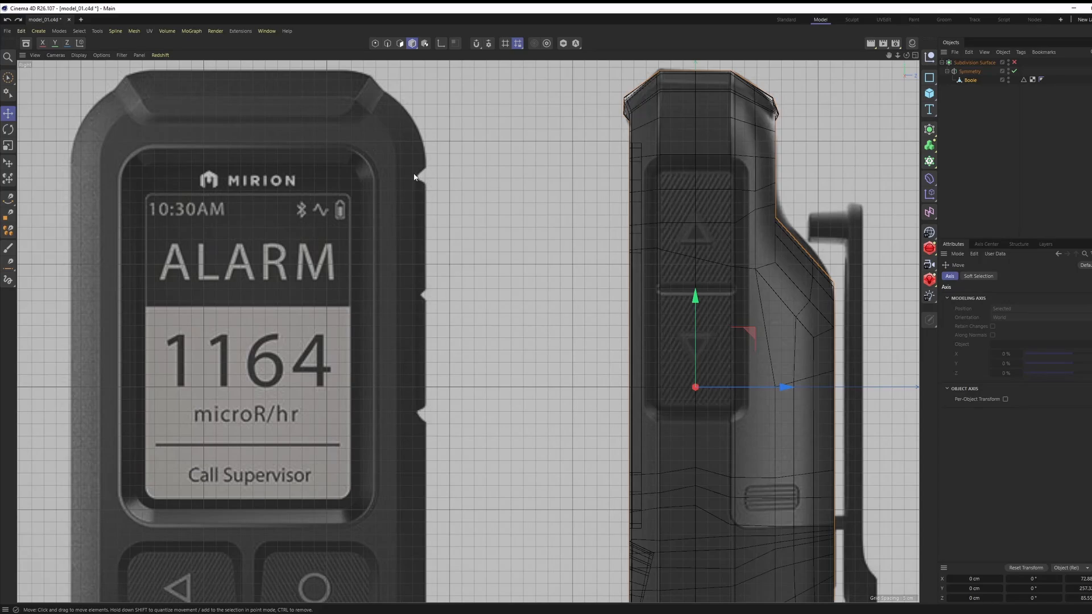
pyautogui.keyDown('alt'); pyautogui.moveTo(416, 406); pyautogui.dragTo(435, 424, button='middle'); pyautogui.keyUp('alt')
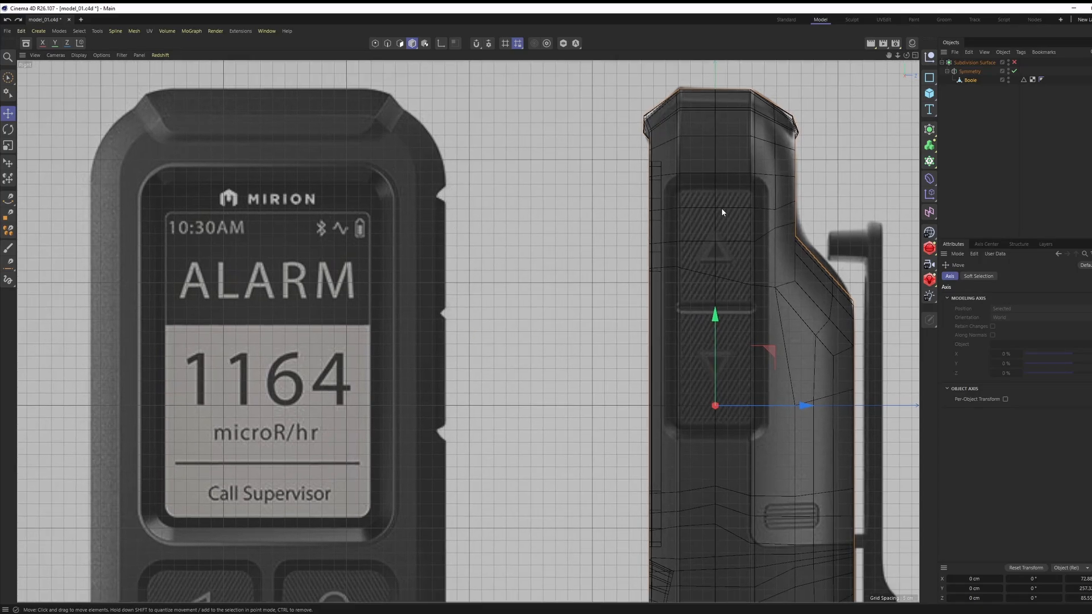
pyautogui.scroll(-4, 485, 204)
pyautogui.scroll(5, 504, 185)
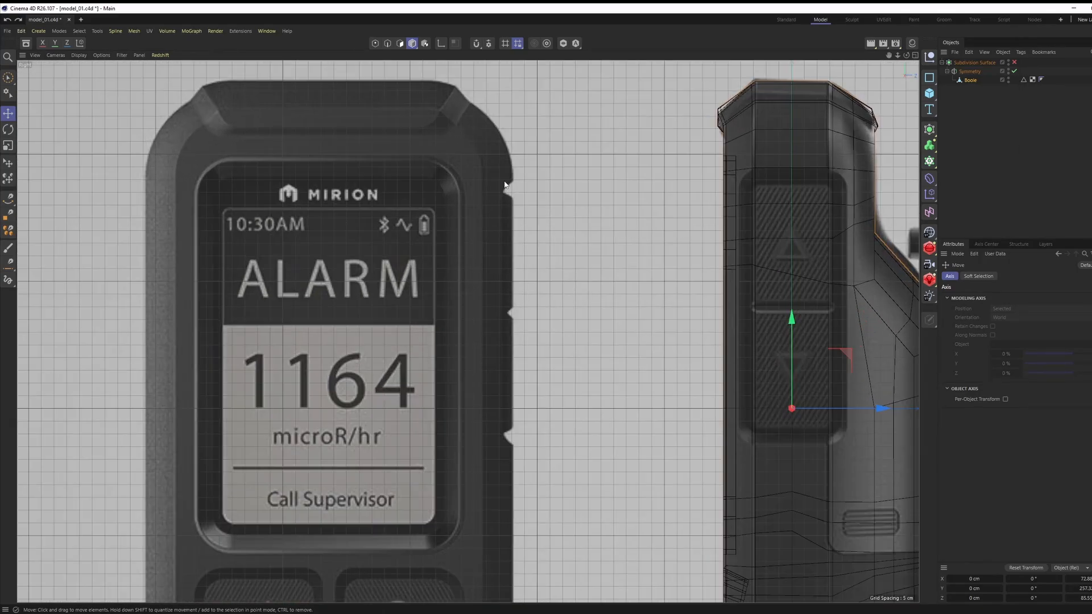
pyautogui.keyDown('alt'); pyautogui.moveTo(763, 326); pyautogui.dragTo(658, 346, button='middle'); pyautogui.keyUp('alt')
pyautogui.middleClick(654, 343)
pyautogui.middleClick(444, 238)
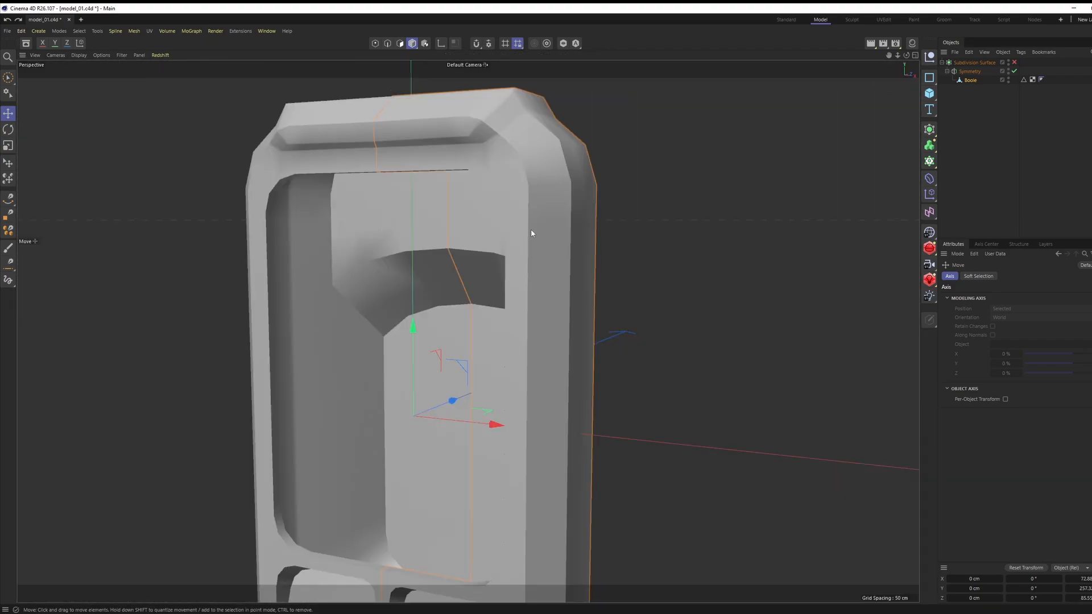
pyautogui.keyDown('alt'); pyautogui.moveTo(566, 226); pyautogui.dragTo(555, 248); pyautogui.keyUp('alt')
# Step: Make the Symmetry generator editable so both halves become real geometry
pyautogui.click(970, 72)
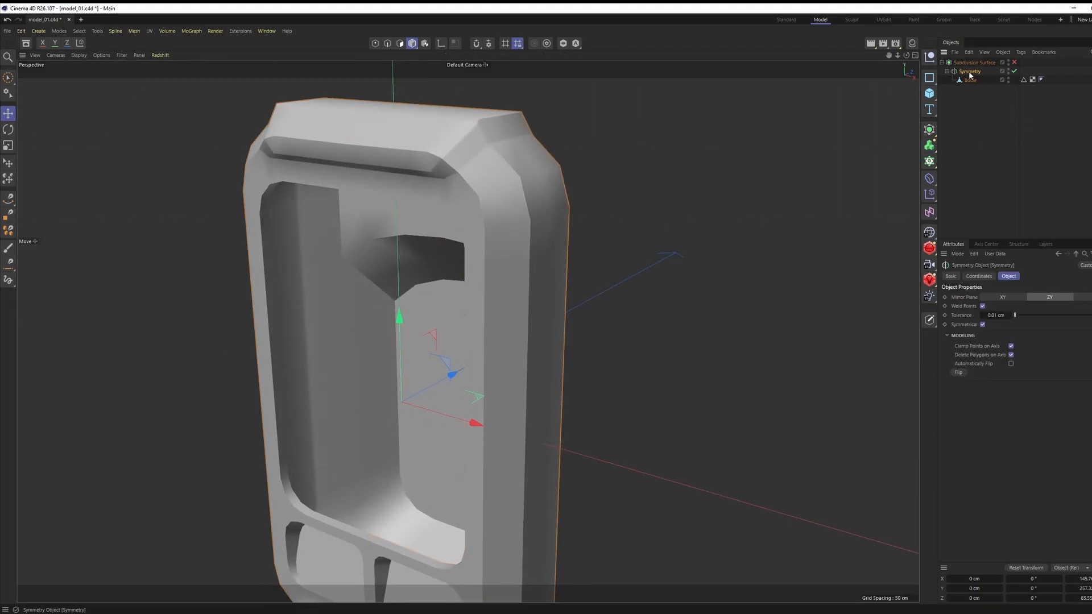
pyautogui.click(1014, 71)
pyautogui.keyDown('alt'); pyautogui.moveTo(494, 237); pyautogui.dragTo(552, 213, button='middle'); pyautogui.keyUp('alt')
pyautogui.keyDown('alt'); pyautogui.moveTo(551, 213); pyautogui.dragTo(651, 232, button='right'); pyautogui.keyUp('alt')
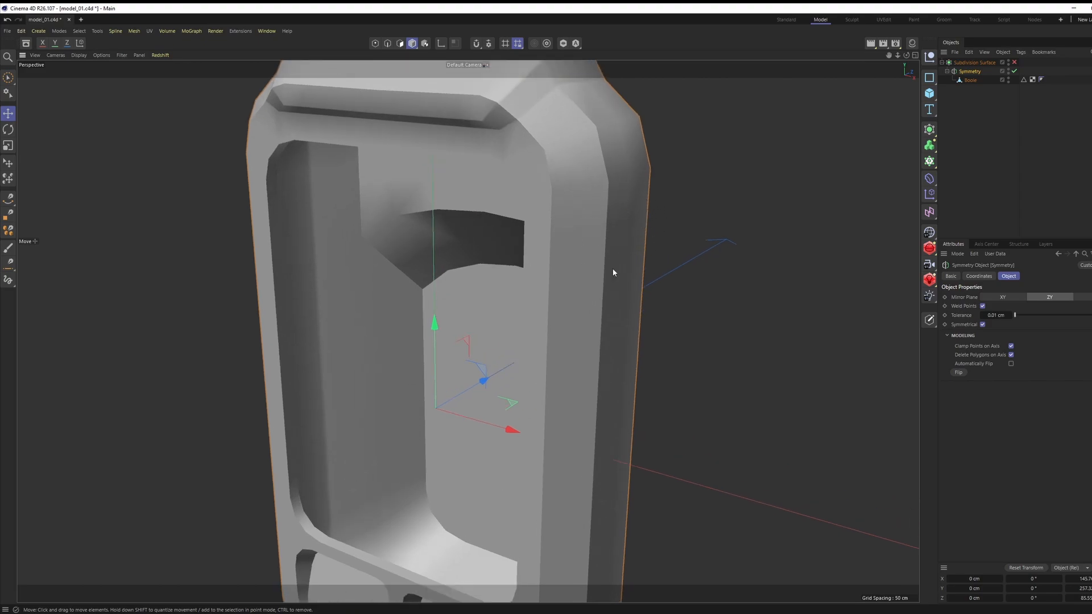
pyautogui.scroll(-1, 605, 346)
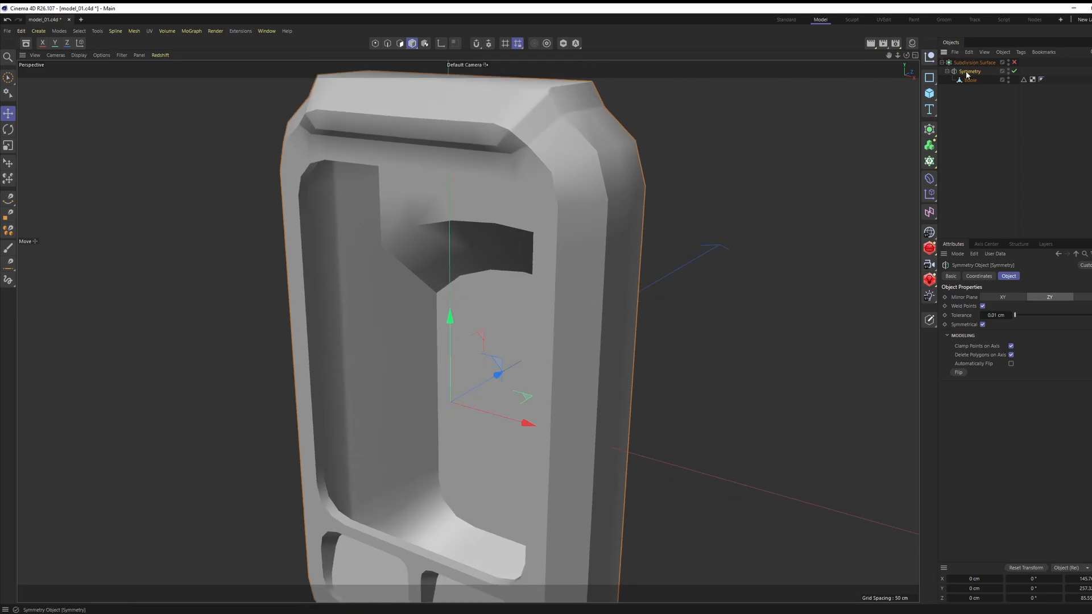
pyautogui.press('c')
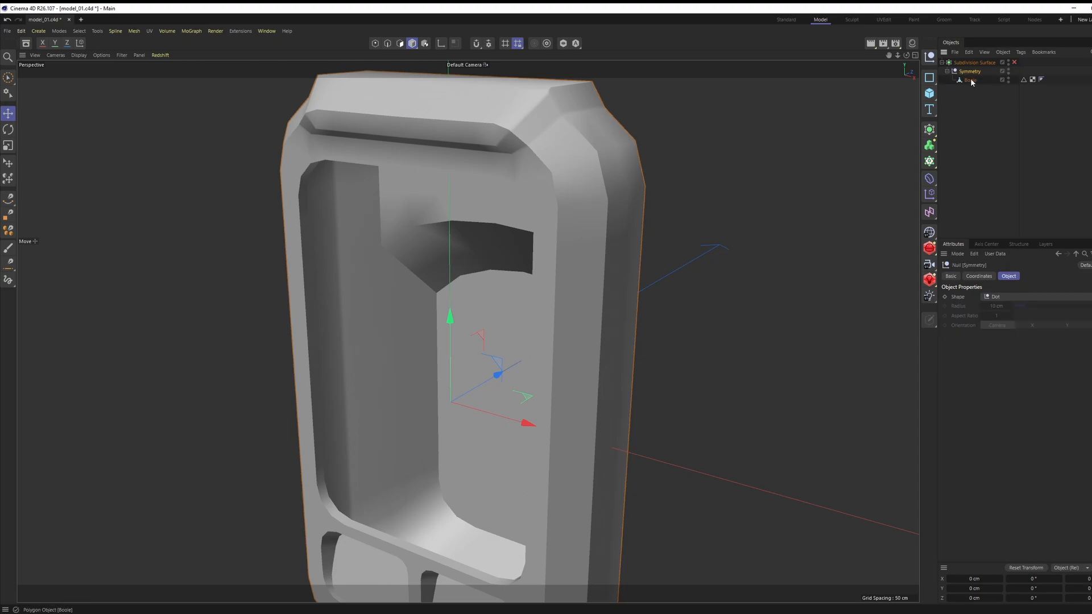
# Step: Take the body mesh out of the Symmetry null, delete the leftover null, and display the shading with wireframe lines
pyautogui.moveTo(976, 67); pyautogui.dragTo(975, 63)
pyautogui.click(968, 79)
pyautogui.press('Delete')
pyautogui.click(965, 72)
pyautogui.keyDown('alt'); pyautogui.moveTo(654, 268); pyautogui.dragTo(632, 233, button='middle'); pyautogui.keyUp('alt')
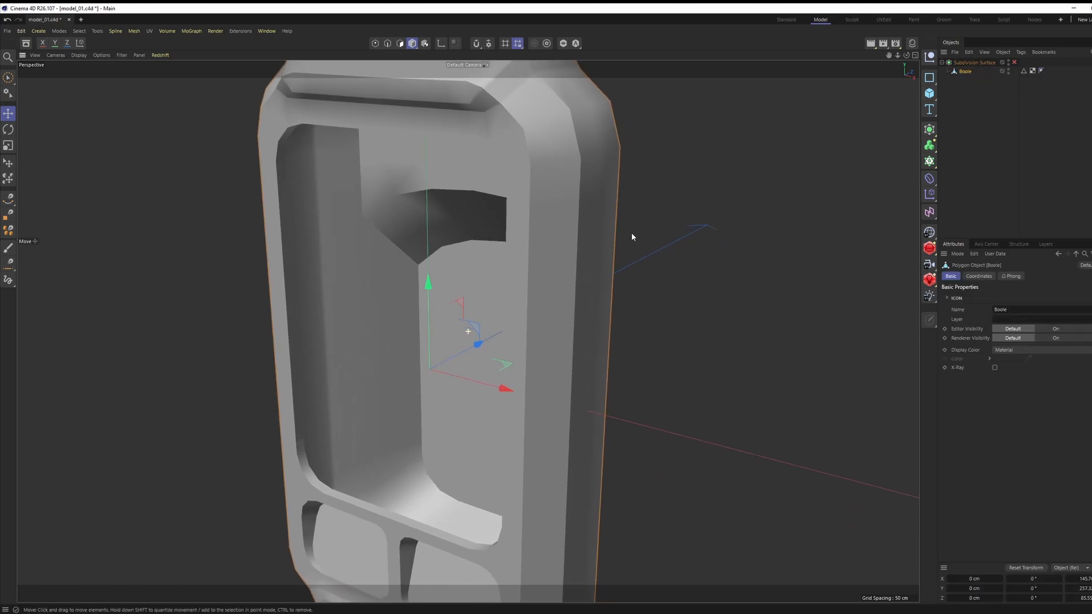
pyautogui.press('n')
pyautogui.press('b')
pyautogui.scroll(-3, 625, 214)
pyautogui.keyDown('alt'); pyautogui.moveTo(629, 209); pyautogui.dragTo(576, 244); pyautogui.keyUp('alt')
# Step: Add a cube in the front view and move it beside the body, over the side reference image
pyautogui.middleClick(584, 244)
pyautogui.middleClick(404, 352)
pyautogui.middleClick(403, 351)
pyautogui.middleClick(334, 214)
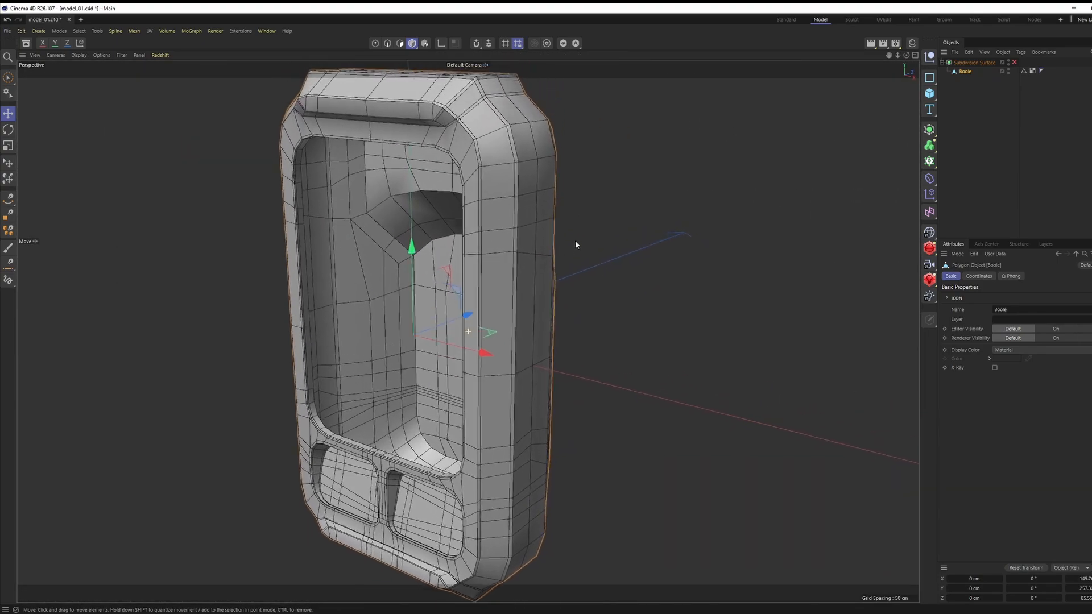
pyautogui.click(930, 94)
pyautogui.press('F4')
pyautogui.scroll(-8, 678, 379)
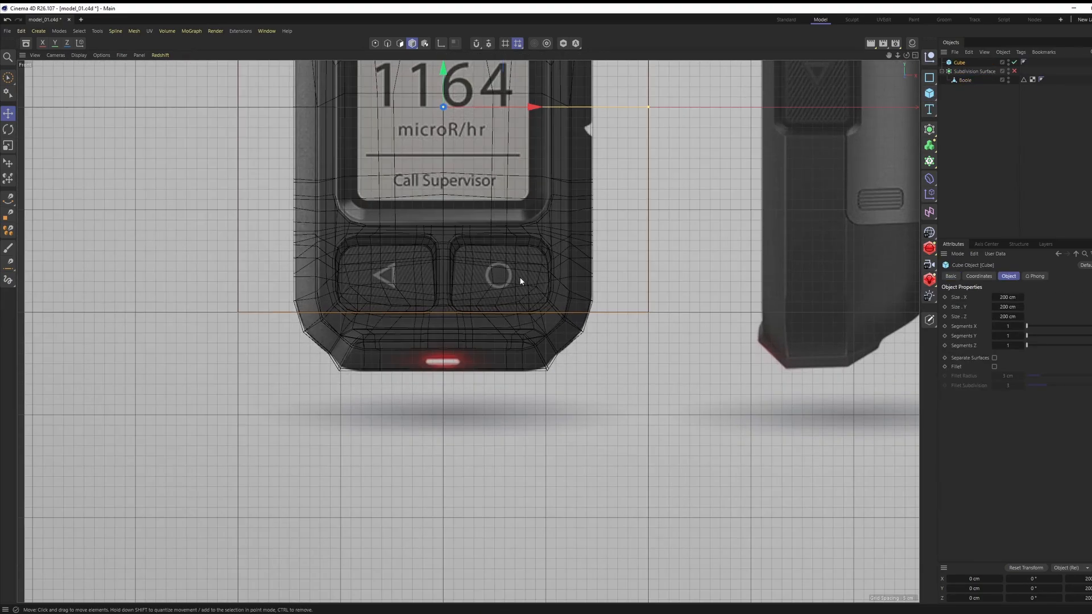
pyautogui.moveTo(501, 240); pyautogui.dragTo(631, 196)
pyautogui.press('t')
pyautogui.scroll(2, 626, 202)
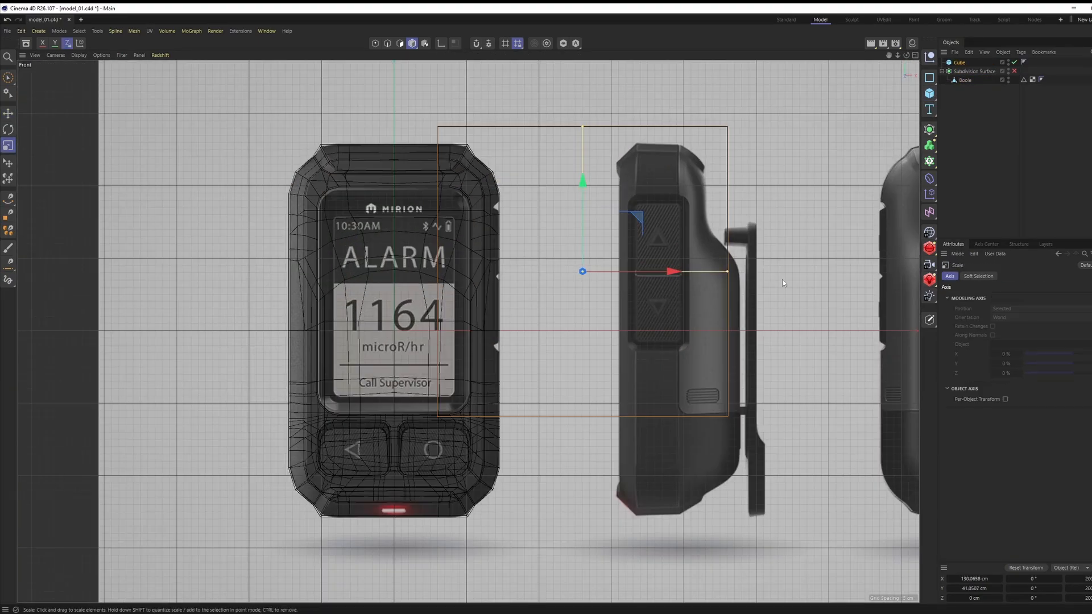
# Step: Scale the cube to about 23 cm wide and 85 cm tall and place it over the notches on the body's side
pyautogui.moveTo(734, 245); pyautogui.dragTo(690, 296)
pyautogui.press('e')
pyautogui.scroll(3, 657, 255)
pyautogui.moveTo(657, 257); pyautogui.dragTo(599, 248)
pyautogui.moveTo(645, 302); pyautogui.dragTo(543, 293)
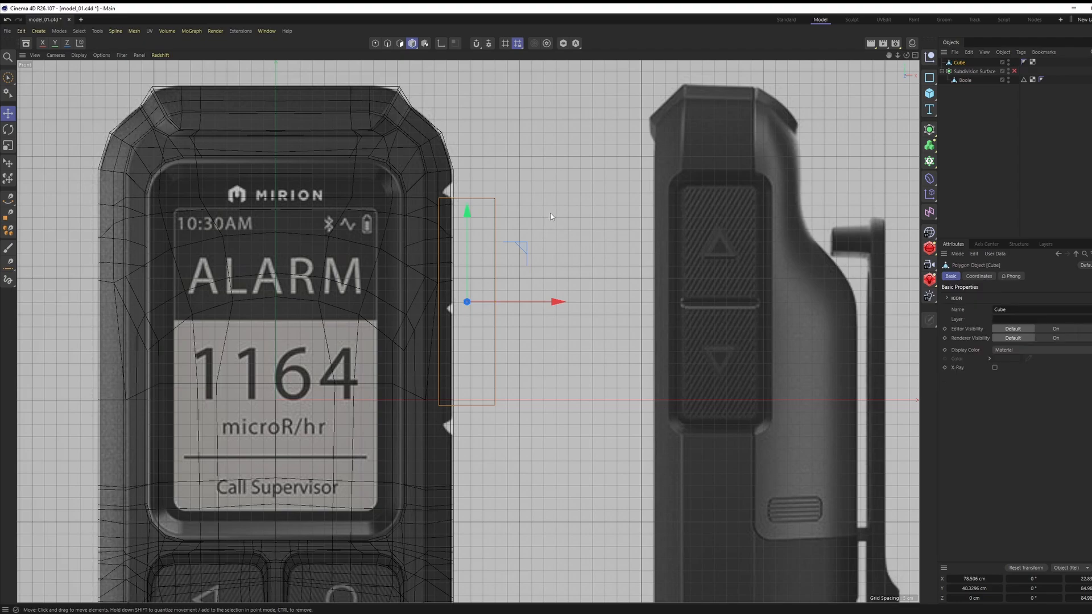
# Step: Make the cube editable and shift its top and bottom points to line up with the upper and lower side notches
pyautogui.press('Return')
pyautogui.press('0')
pyautogui.moveTo(411, 180); pyautogui.dragTo(552, 249)
pyautogui.scroll(2, 468, 149)
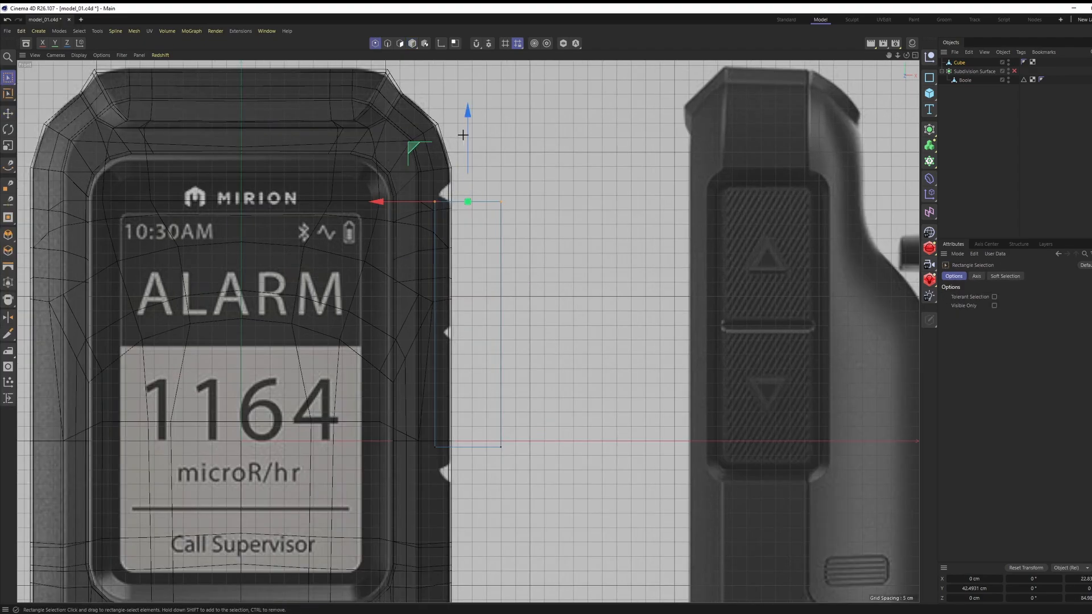
pyautogui.moveTo(380, 397); pyautogui.dragTo(458, 461)
pyautogui.scroll(2, 455, 421)
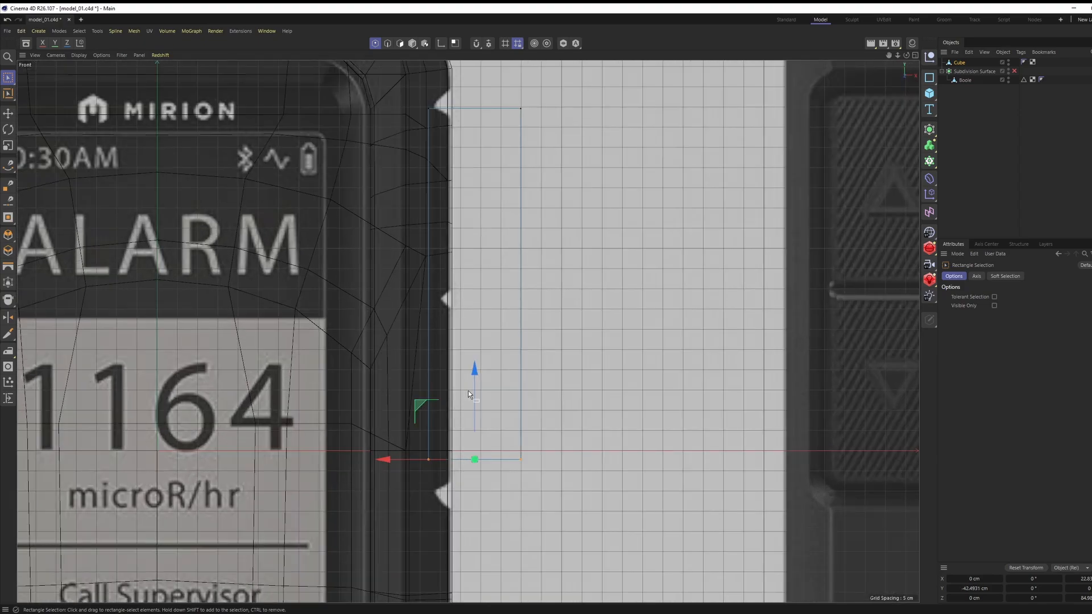
pyautogui.moveTo(475, 375); pyautogui.dragTo(475, 410)
pyautogui.scroll(-2, 476, 287)
pyautogui.hotkey('ctrl', 'a')
pyautogui.scroll(2, 442, 341)
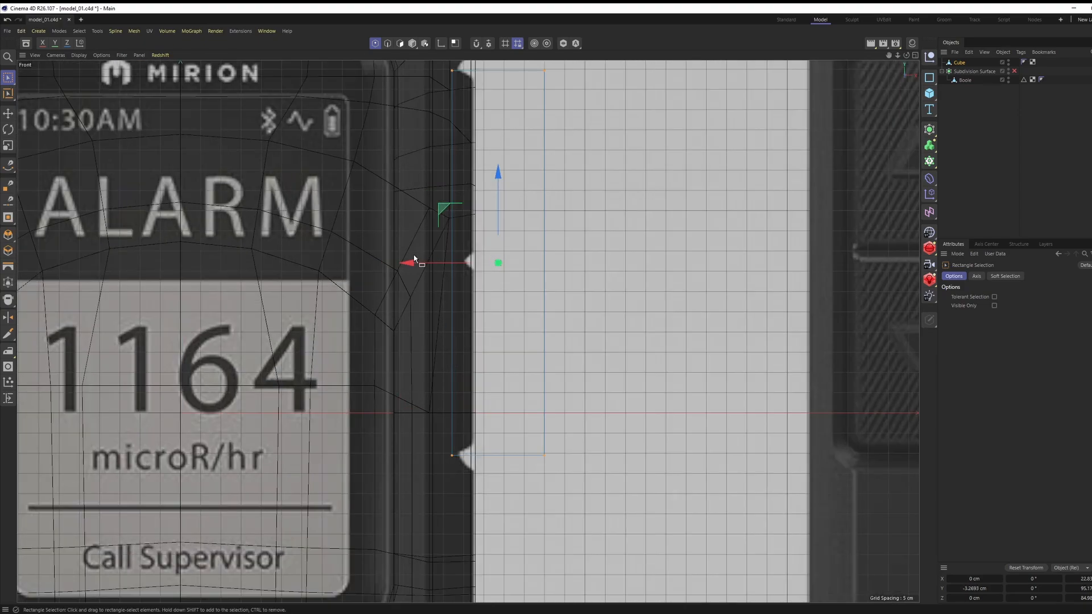
pyautogui.moveTo(410, 262); pyautogui.dragTo(411, 263)
# Step: Scale the cube's outer points vertically to about 138.5 cm so its top and bottom faces slope like the notches
pyautogui.scroll(-2, 446, 246)
pyautogui.keyDown('alt'); pyautogui.moveTo(480, 194); pyautogui.dragTo(476, 262, button='middle'); pyautogui.keyUp('alt')
pyautogui.moveTo(484, 141); pyautogui.dragTo(567, 486)
pyautogui.press('t')
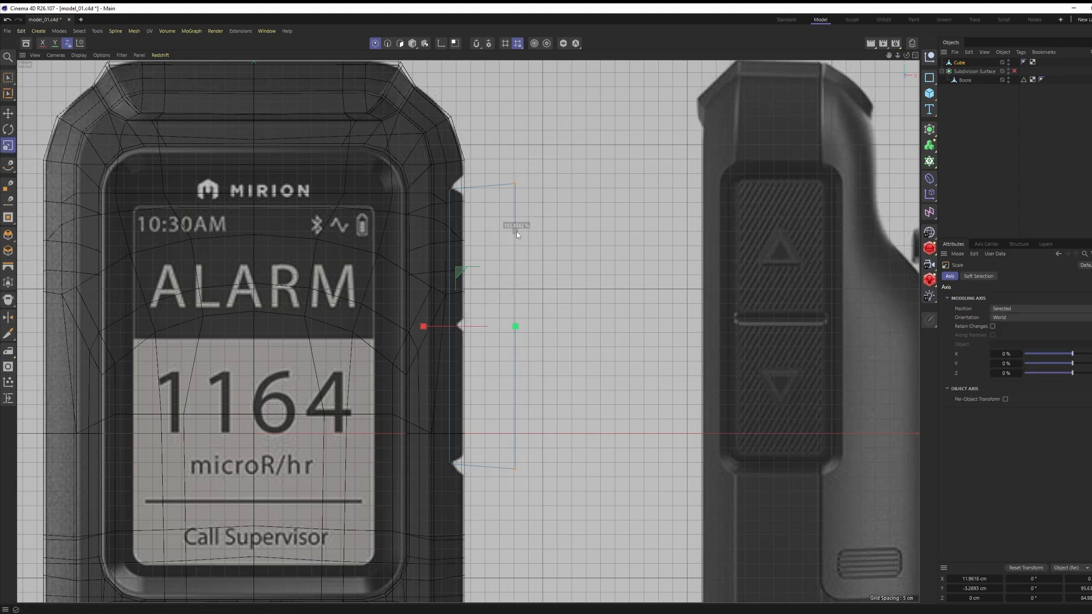
pyautogui.moveTo(516, 187); pyautogui.dragTo(516, 193)
# Step: Add a Boole above the body mesh in the perspective view and subtract the cube by placing it second inside
pyautogui.middleClick(516, 193)
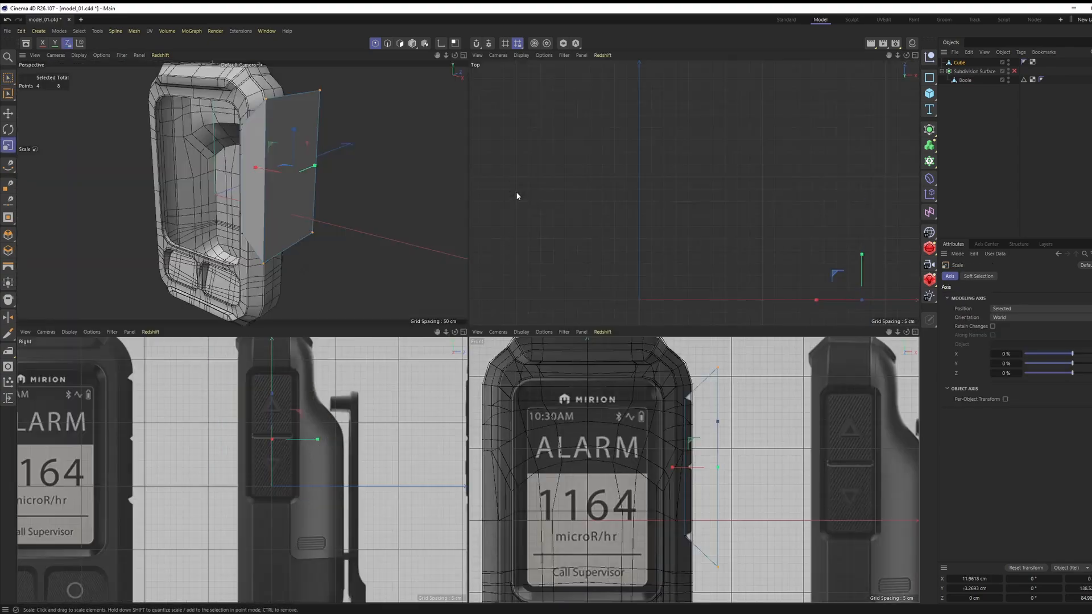
pyautogui.middleClick(424, 223)
pyautogui.click(412, 43)
pyautogui.click(962, 81)
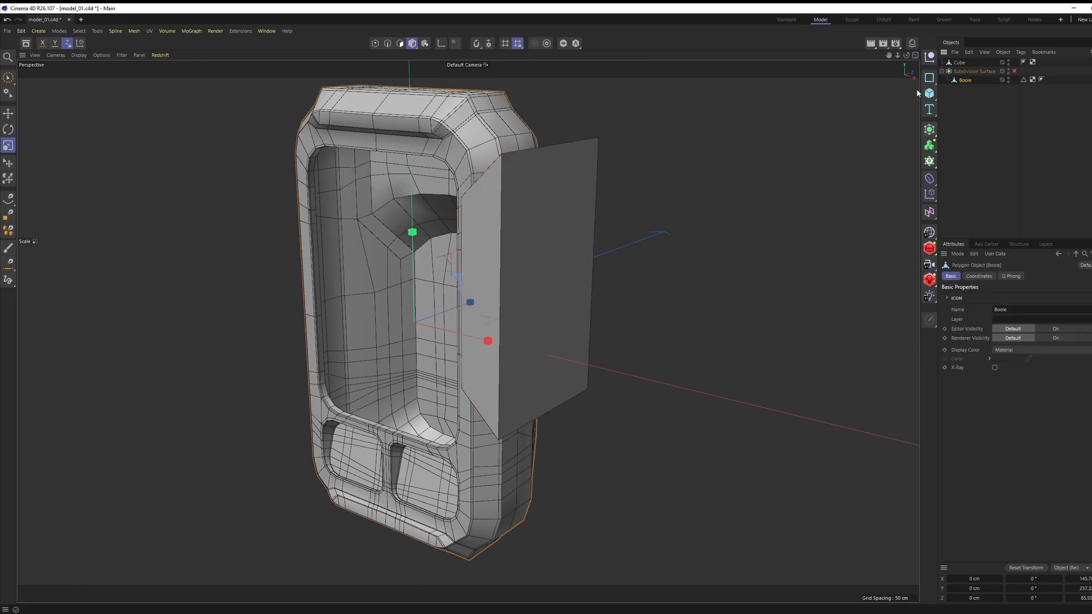
pyautogui.click(932, 132)
pyautogui.keyDown('alt'); pyautogui.click(1026, 203); pyautogui.keyUp('alt')
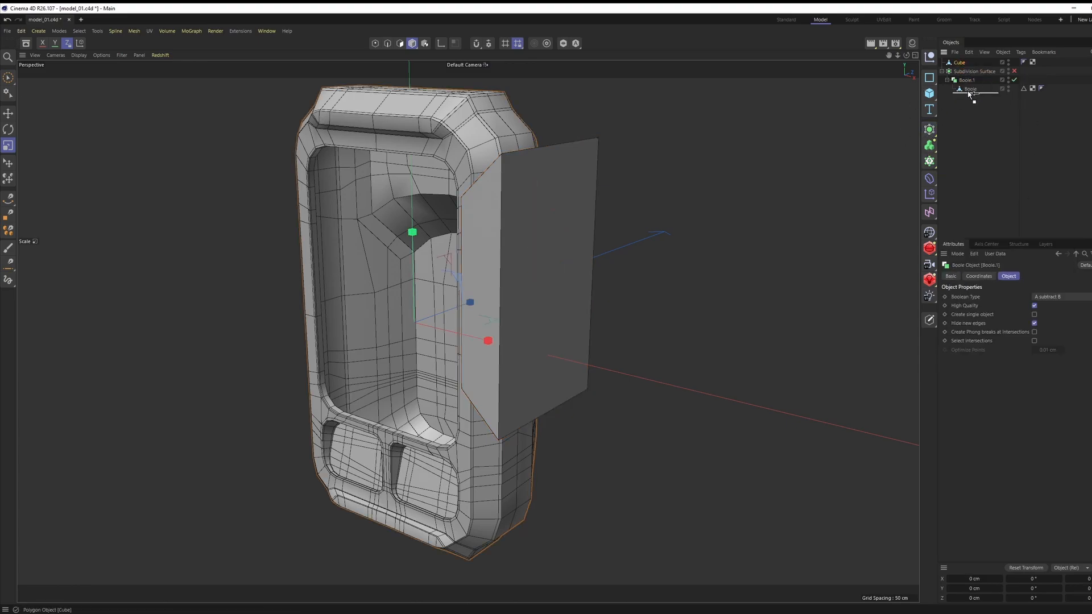
pyautogui.moveTo(968, 94); pyautogui.dragTo(968, 94)
pyautogui.keyDown('alt'); pyautogui.moveTo(372, 343); pyautogui.dragTo(468, 332, button='middle'); pyautogui.keyUp('alt')
pyautogui.scroll(3, 614, 195)
pyautogui.keyDown('alt'); pyautogui.moveTo(614, 195); pyautogui.dragTo(536, 182); pyautogui.keyUp('alt')
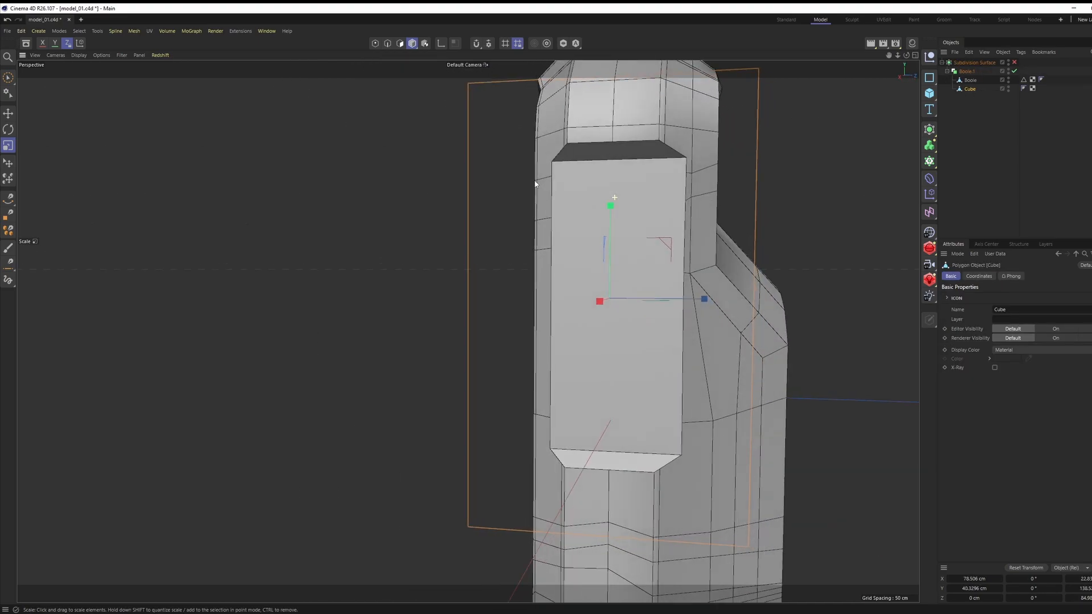
# Step: Convert the Boole with the body and the cut recess into a single editable polygon mesh
pyautogui.click(967, 72)
pyautogui.keyDown('alt'); pyautogui.moveTo(663, 192); pyautogui.dragTo(680, 278); pyautogui.keyUp('alt')
pyautogui.keyDown('alt'); pyautogui.moveTo(597, 267); pyautogui.dragTo(817, 111); pyautogui.keyUp('alt')
pyautogui.press('c')
pyautogui.keyDown('alt'); pyautogui.moveTo(659, 293); pyautogui.dragTo(618, 219, button='middle'); pyautogui.keyUp('alt')
pyautogui.scroll(2, 618, 219)
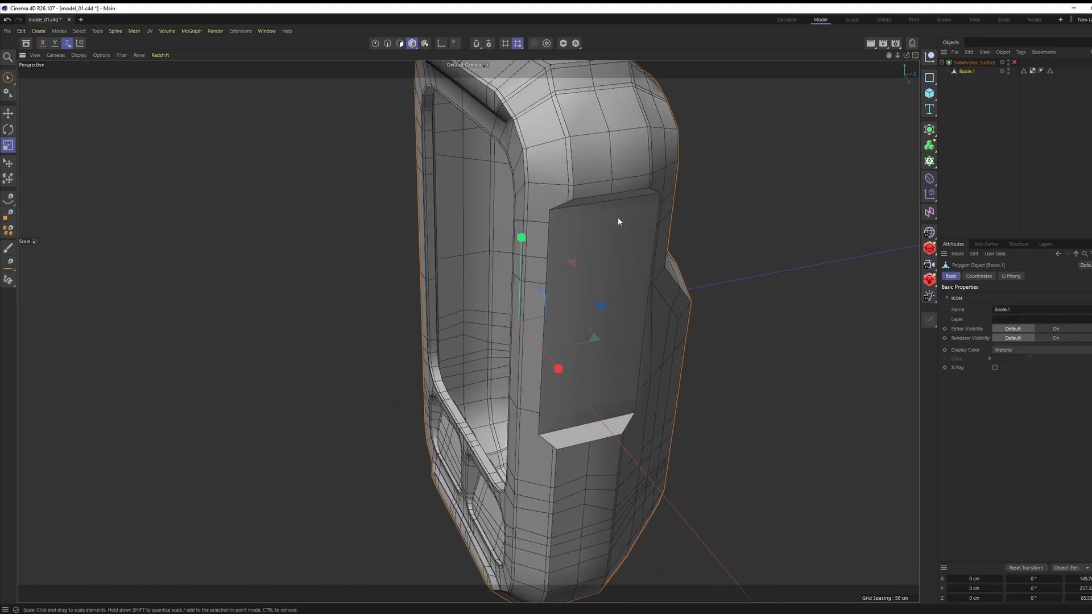
# Step: With the Polygon Pen, cut a vertical edge down the middle of the recess face, joining the upper and lower centre points
pyautogui.keyDown('alt'); pyautogui.moveTo(619, 220); pyautogui.dragTo(591, 205); pyautogui.keyUp('alt')
pyautogui.press('Return')
pyautogui.keyDown('alt'); pyautogui.moveTo(588, 177); pyautogui.dragTo(588, 142, button='middle'); pyautogui.keyUp('alt')
pyautogui.moveTo(588, 142)
pyautogui.keyDown('alt'); pyautogui.mouseDown()
pyautogui.moveTo(647, 174)
pyautogui.moveTo(629, 161)
pyautogui.moveTo(575, 202)
pyautogui.moveTo(604, 166)
pyautogui.moveTo(584, 155)
pyautogui.moveTo(652, 170)
pyautogui.moveTo(568, 164)
pyautogui.moveTo(571, 202)
pyautogui.moveTo(542, 131)
pyautogui.moveTo(434, 153)
pyautogui.moveTo(458, 165)
pyautogui.moveTo(443, 170)
pyautogui.mouseUp(); pyautogui.keyUp('alt')
pyautogui.rightClick(647, 174)
pyautogui.click(674, 196)
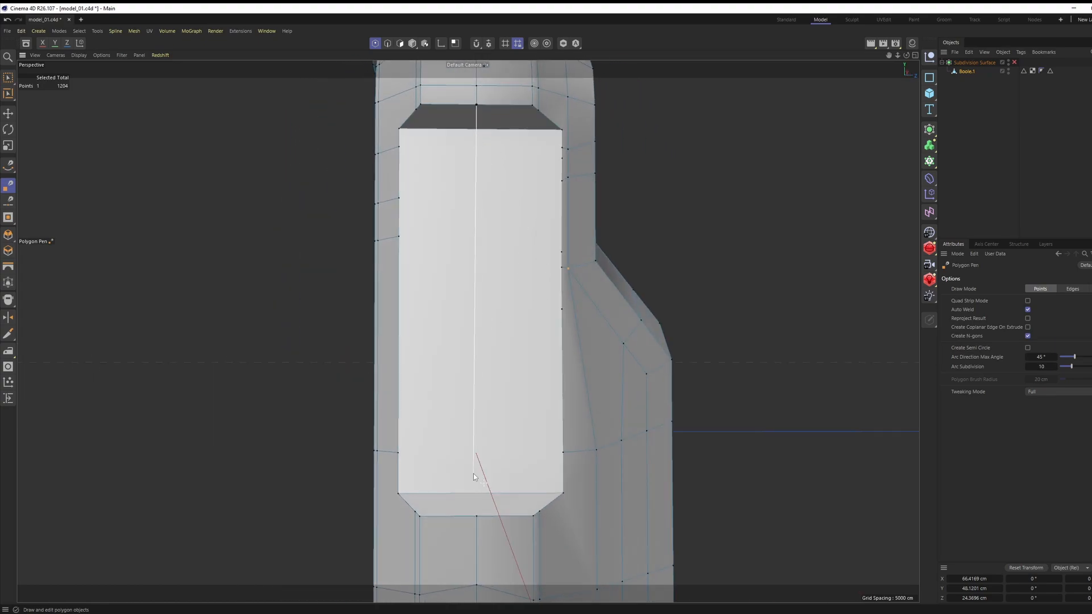
pyautogui.click(476, 515)
# Step: Cut a horizontal edge across the lower part of the recess face between the existing points on both sides
pyautogui.keyDown('alt'); pyautogui.moveTo(458, 455); pyautogui.dragTo(512, 401, button='middle'); pyautogui.keyUp('alt')
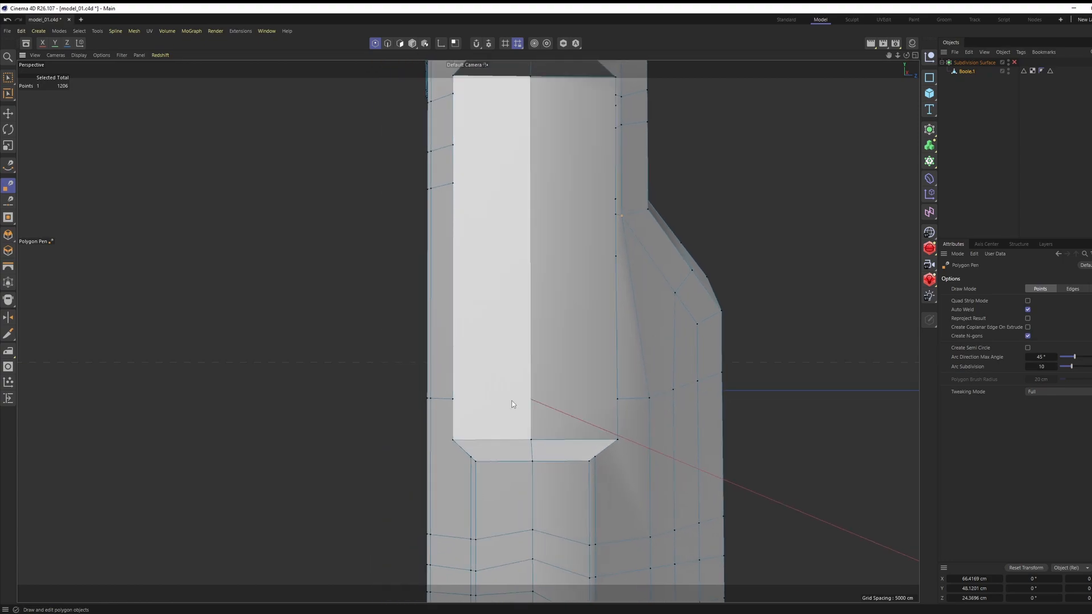
pyautogui.click(454, 399)
pyautogui.click(618, 399)
pyautogui.keyDown('alt'); pyautogui.moveTo(610, 252); pyautogui.dragTo(620, 379, button='middle'); pyautogui.keyUp('alt')
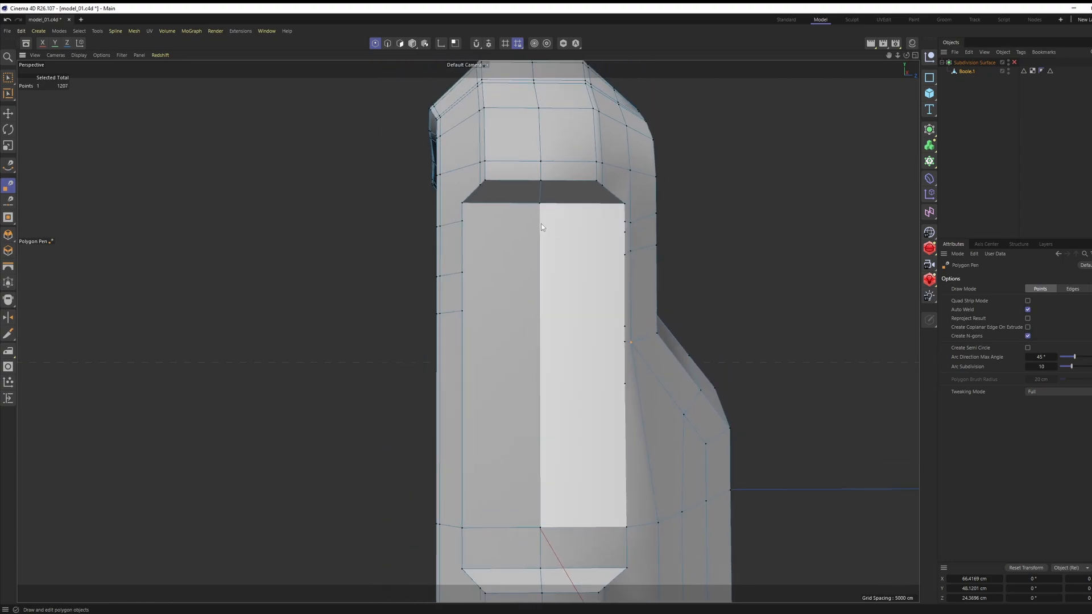
# Step: Remove the stray points along the rear edge of the side recess
pyautogui.keyDown('alt'); pyautogui.moveTo(594, 228); pyautogui.dragTo(617, 221, button='right'); pyautogui.keyUp('alt')
pyautogui.keyDown('alt'); pyautogui.moveTo(616, 221); pyautogui.dragTo(589, 205); pyautogui.keyUp('alt')
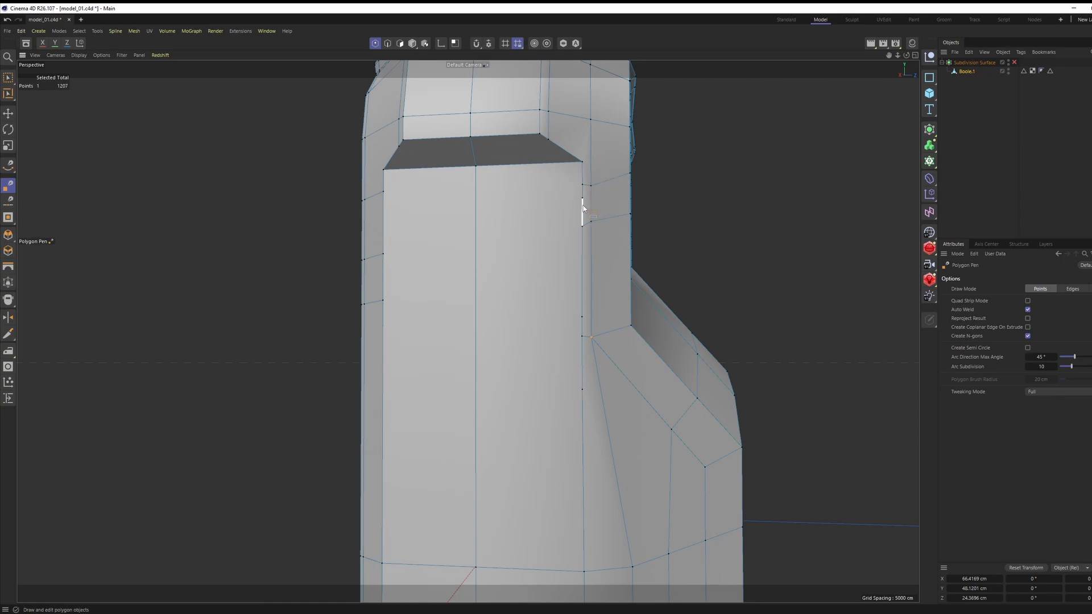
pyautogui.keyDown('ctrl'); pyautogui.click(582, 199); pyautogui.keyUp('ctrl')
pyautogui.keyDown('alt'); pyautogui.moveTo(560, 206); pyautogui.dragTo(654, 246); pyautogui.keyUp('alt')
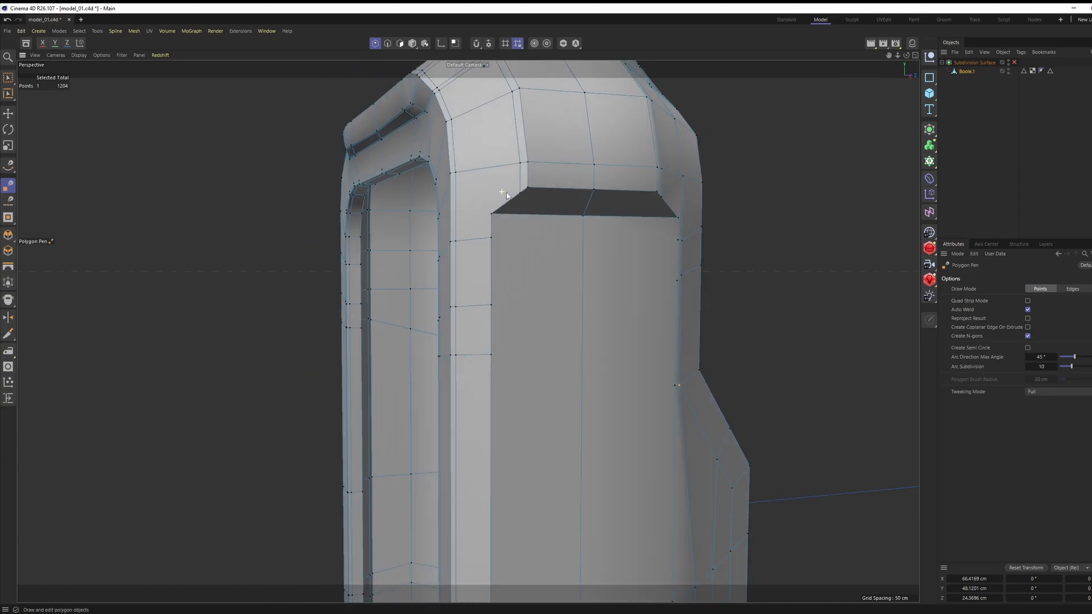
# Step: Try to weld the uppermost front-edge point onto the recess's upper front corner
pyautogui.scroll(2, 493, 211)
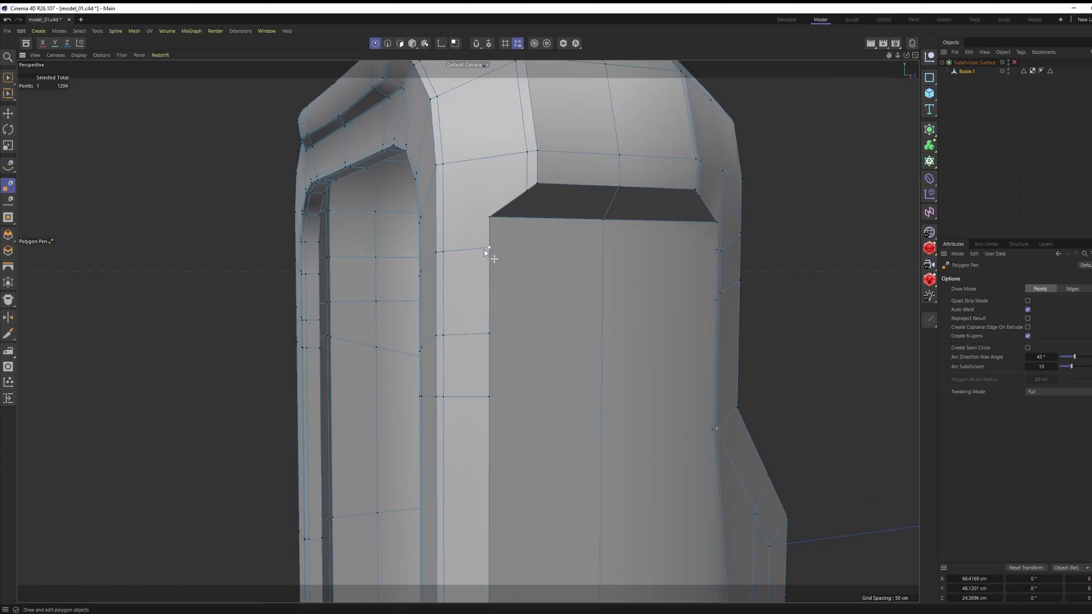
pyautogui.moveTo(492, 247); pyautogui.dragTo(490, 220)
pyautogui.hotkey('ctrl', 'z')
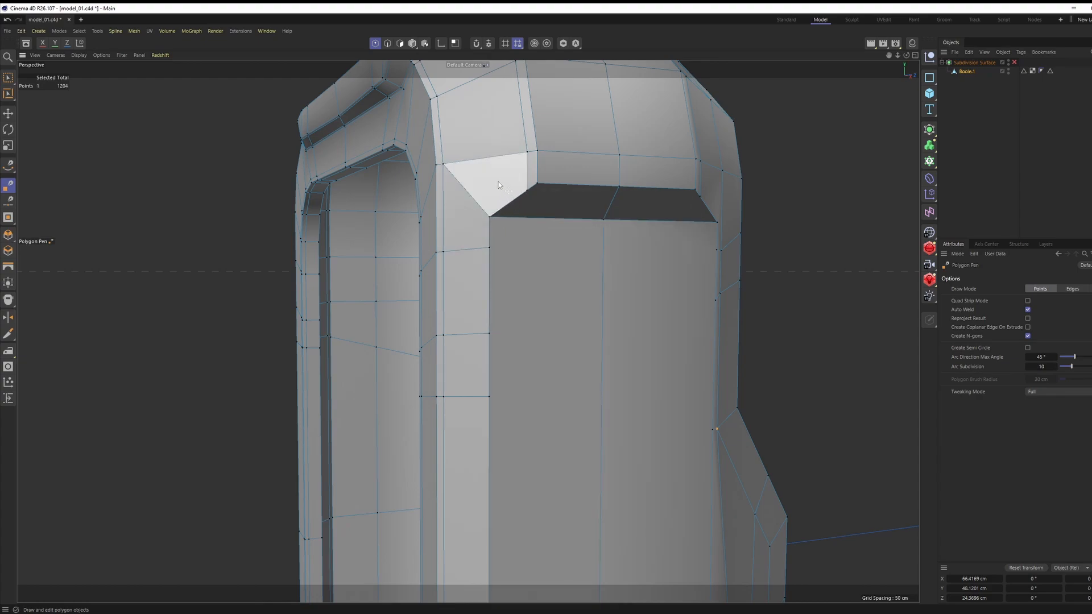
# Step: Connect the recess's upper rear corner to the edge row above and cut three cross edges over the upper recess face
pyautogui.keyDown('alt'); pyautogui.moveTo(477, 238); pyautogui.dragTo(610, 165); pyautogui.keyUp('alt')
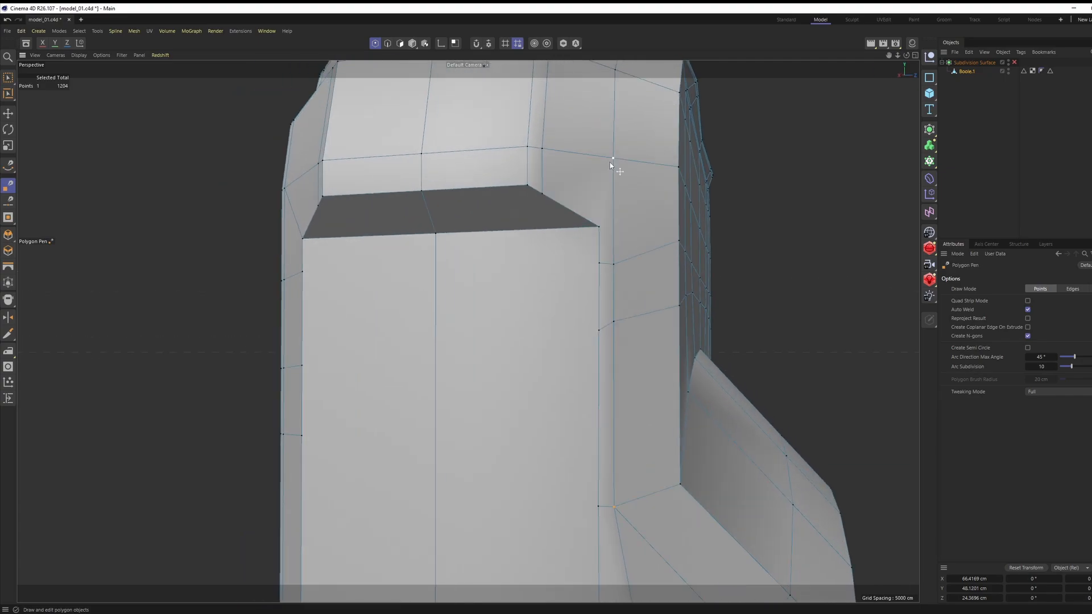
pyautogui.click(599, 227)
pyautogui.click(599, 263)
pyautogui.click(302, 271)
pyautogui.keyDown('alt'); pyautogui.moveTo(416, 288); pyautogui.dragTo(424, 264); pyautogui.keyUp('alt')
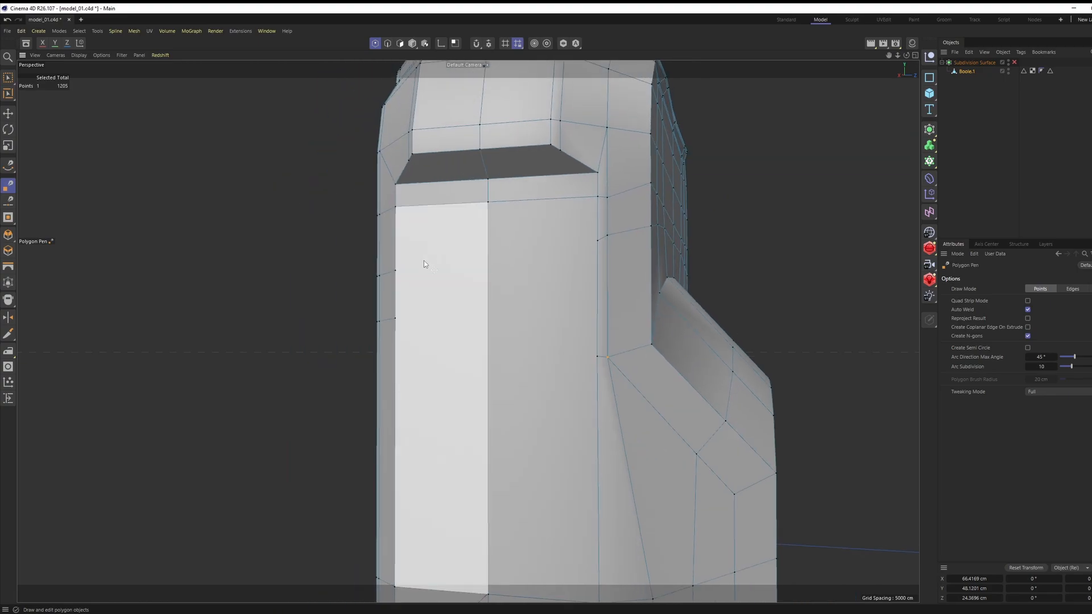
pyautogui.click(395, 271)
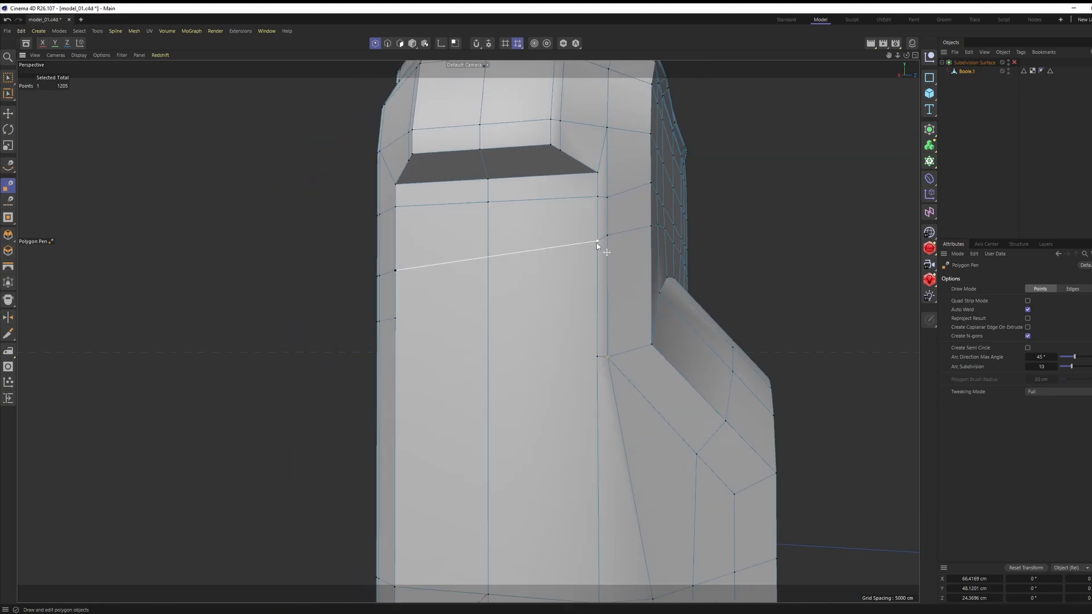
pyautogui.click(597, 356)
pyautogui.click(397, 319)
# Step: Connect the recess's lower front and rear corners to the nearest points of the edge row below them
pyautogui.scroll(-3, 571, 277)
pyautogui.keyDown('alt'); pyautogui.moveTo(566, 431); pyautogui.dragTo(570, 219, button='middle'); pyautogui.keyUp('alt')
pyautogui.scroll(4, 561, 333)
pyautogui.keyDown('alt'); pyautogui.moveTo(562, 333); pyautogui.dragTo(631, 331); pyautogui.keyUp('alt')
pyautogui.keyDown('alt'); pyautogui.moveTo(483, 337); pyautogui.dragTo(502, 315, button='middle'); pyautogui.keyUp('alt')
pyautogui.keyDown('alt'); pyautogui.moveTo(502, 315); pyautogui.dragTo(538, 307); pyautogui.keyUp('alt')
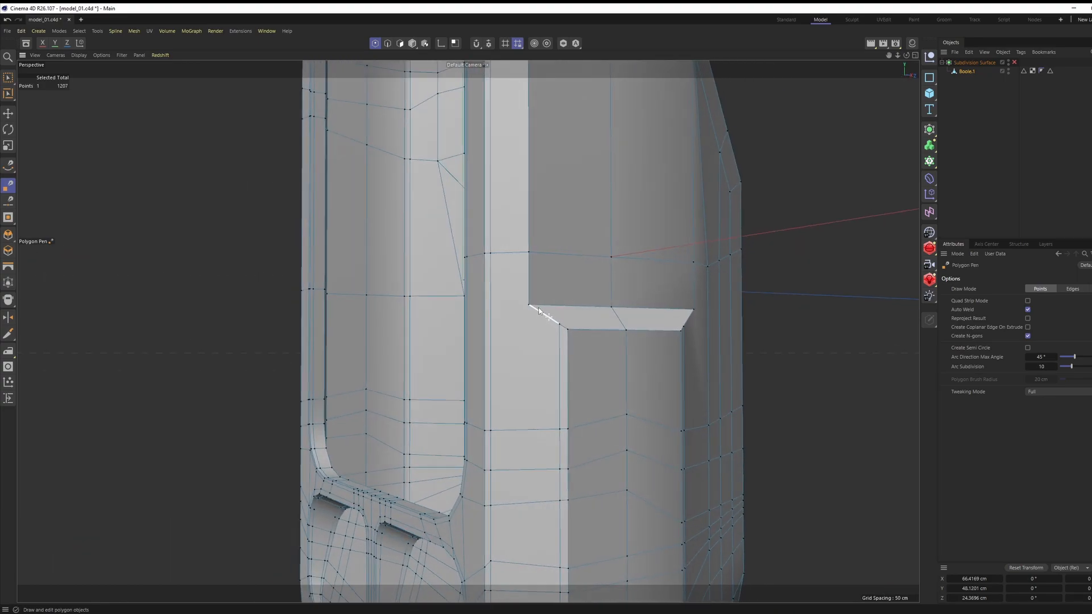
pyautogui.keyDown('alt'); pyautogui.moveTo(549, 423); pyautogui.dragTo(663, 332); pyautogui.keyUp('alt')
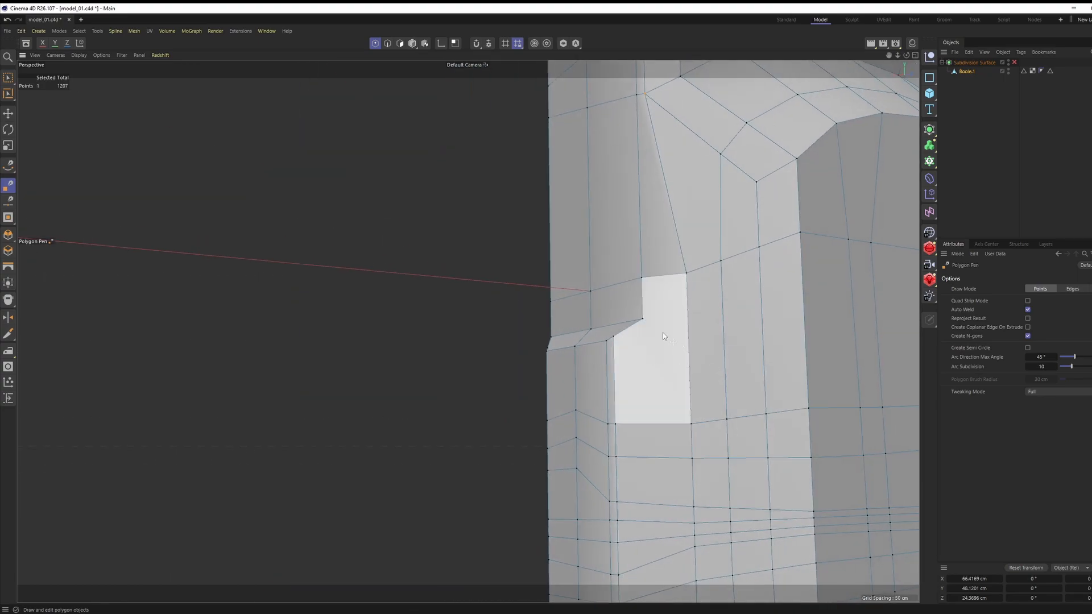
pyautogui.click(692, 425)
pyautogui.scroll(-3, 692, 424)
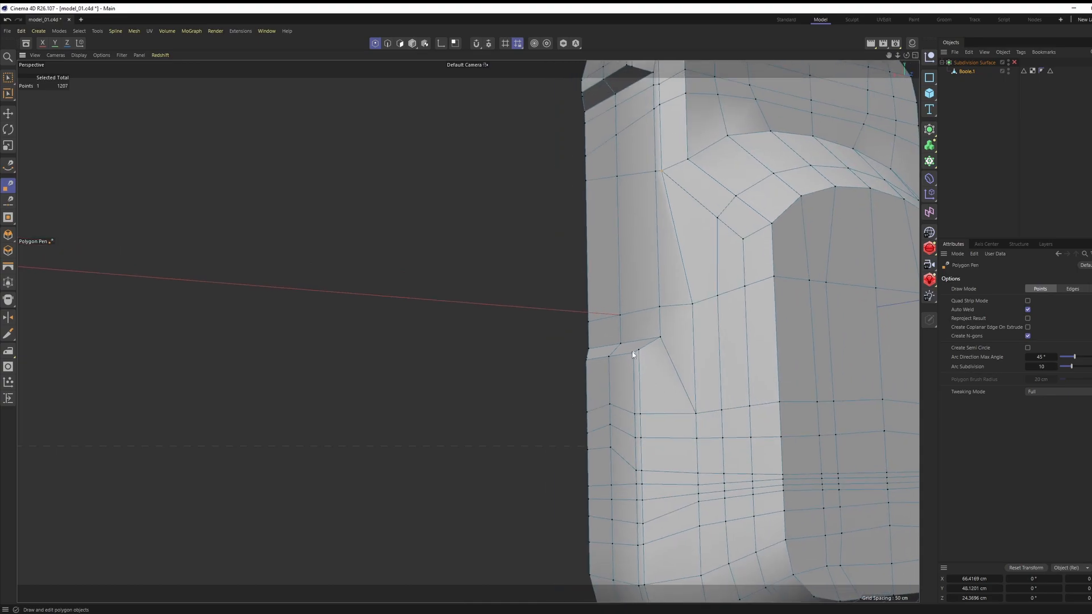
# Step: Cut an edge across the recess's lower sloped face, joining the loose points on its front and rear sides
pyautogui.keyDown('alt'); pyautogui.moveTo(569, 353); pyautogui.dragTo(742, 414); pyautogui.keyUp('alt')
pyautogui.scroll(2, 590, 419)
pyautogui.keyDown('alt'); pyautogui.moveTo(589, 418); pyautogui.dragTo(596, 442); pyautogui.keyUp('alt')
pyautogui.scroll(1, 591, 441)
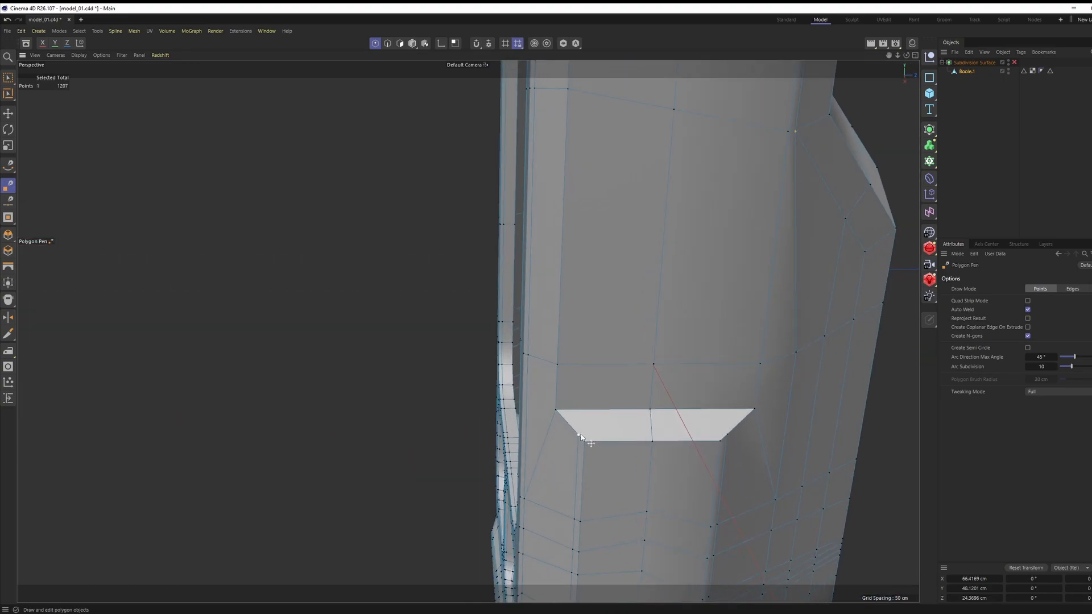
pyautogui.click(588, 439)
pyautogui.click(729, 437)
# Step: Cut a matching edge across the recess's upper sloped face between its front and rear side points
pyautogui.keyDown('alt'); pyautogui.moveTo(666, 358); pyautogui.dragTo(670, 278); pyautogui.keyUp('alt')
pyautogui.keyDown('alt'); pyautogui.moveTo(670, 279); pyautogui.dragTo(663, 421, button='middle'); pyautogui.keyUp('alt')
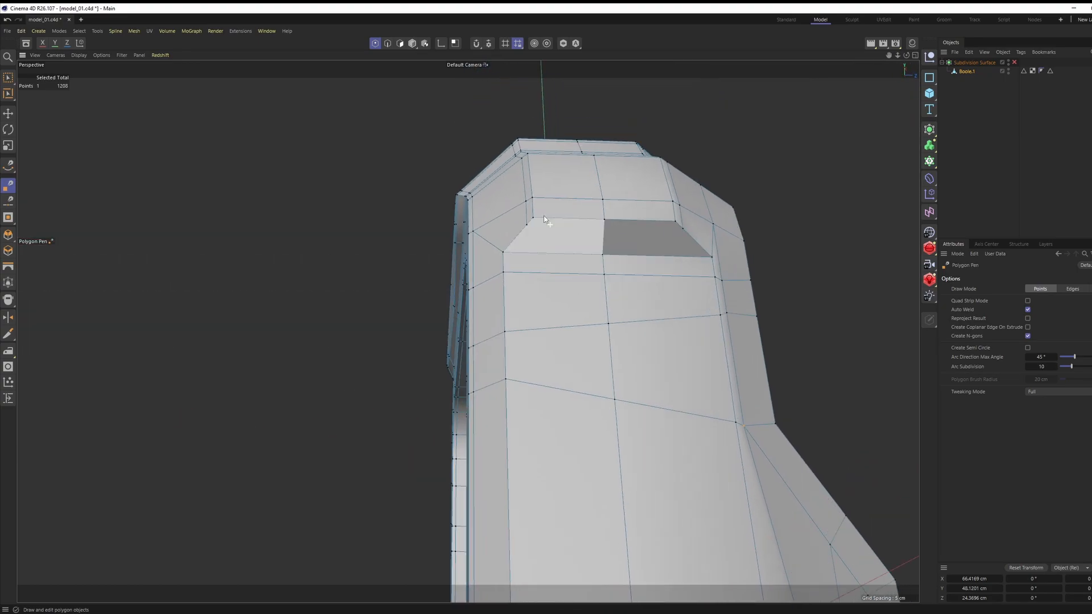
pyautogui.scroll(2, 537, 219)
pyautogui.click(527, 227)
pyautogui.click(711, 234)
# Step: Examine the body smoothed and without wireframe lines to judge the recess corners, and return to the unsmoothed mesh
pyautogui.scroll(-3, 699, 256)
pyautogui.moveTo(668, 268)
pyautogui.keyDown('alt'); pyautogui.mouseDown()
pyautogui.moveTo(690, 286)
pyautogui.moveTo(674, 310)
pyautogui.moveTo(663, 275)
pyautogui.moveTo(673, 273)
pyautogui.mouseUp(); pyautogui.keyUp('alt')
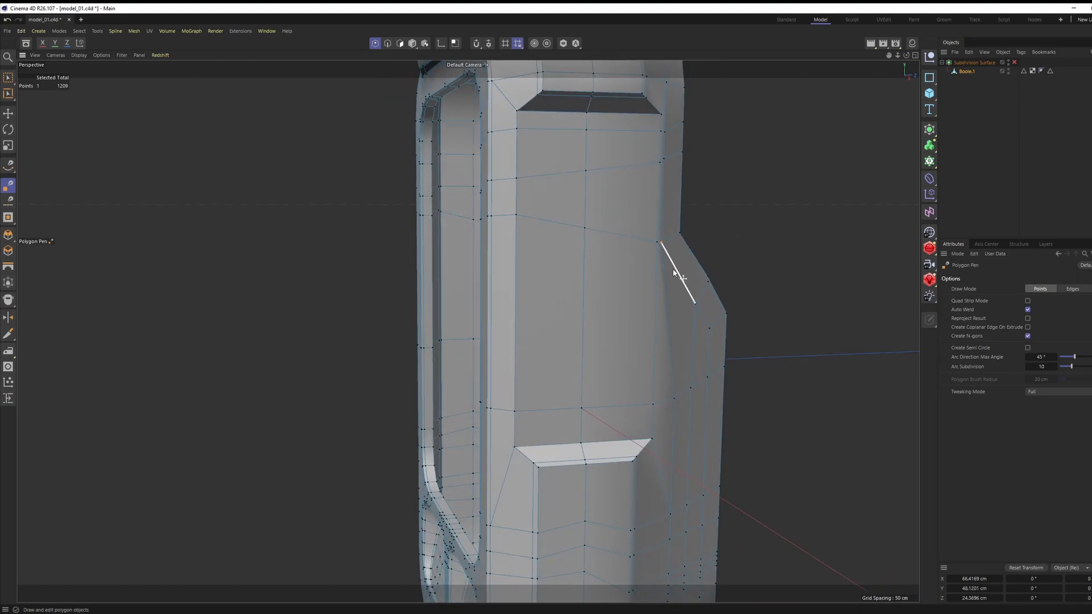
pyautogui.press('q')
pyautogui.click(1039, 170)
pyautogui.press('n')
pyautogui.press('a')
pyautogui.scroll(-3, 634, 276)
pyautogui.keyDown('alt'); pyautogui.moveTo(570, 227); pyautogui.dragTo(601, 228); pyautogui.keyUp('alt')
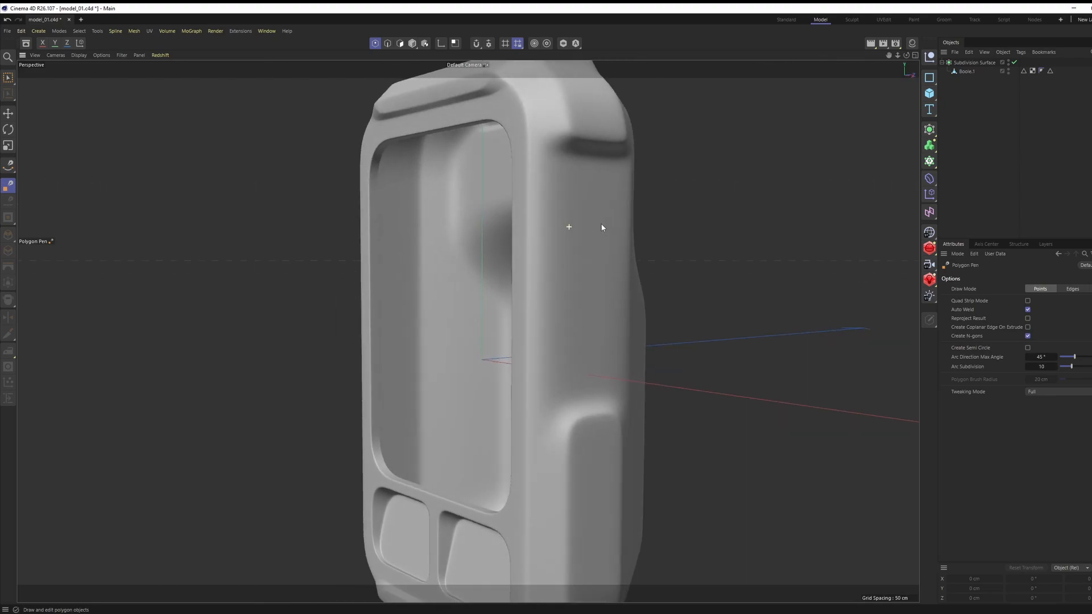
pyautogui.hotkey('ctrl', 'z')
pyautogui.hotkey('ctrl', 'z')
# Step: Add vertical loop cuts just inside the recess's front and rear edges, the rear one at about 9.5% offset, and view them smoothed
pyautogui.keyDown('alt'); pyautogui.moveTo(596, 223); pyautogui.dragTo(541, 217, button='middle'); pyautogui.keyUp('alt')
pyautogui.keyDown('alt'); pyautogui.moveTo(541, 217); pyautogui.dragTo(516, 207); pyautogui.keyUp('alt')
pyautogui.scroll(2, 516, 207)
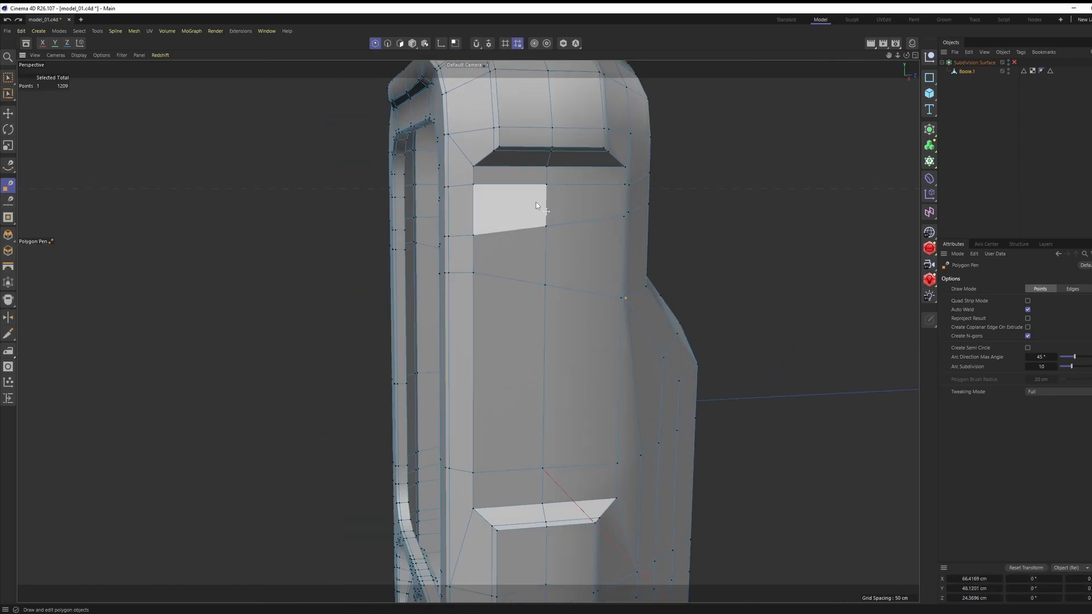
pyautogui.press('k')
pyautogui.press('l')
pyautogui.scroll(1, 505, 152)
pyautogui.keyDown('alt'); pyautogui.moveTo(504, 147); pyautogui.dragTo(486, 141); pyautogui.keyUp('alt')
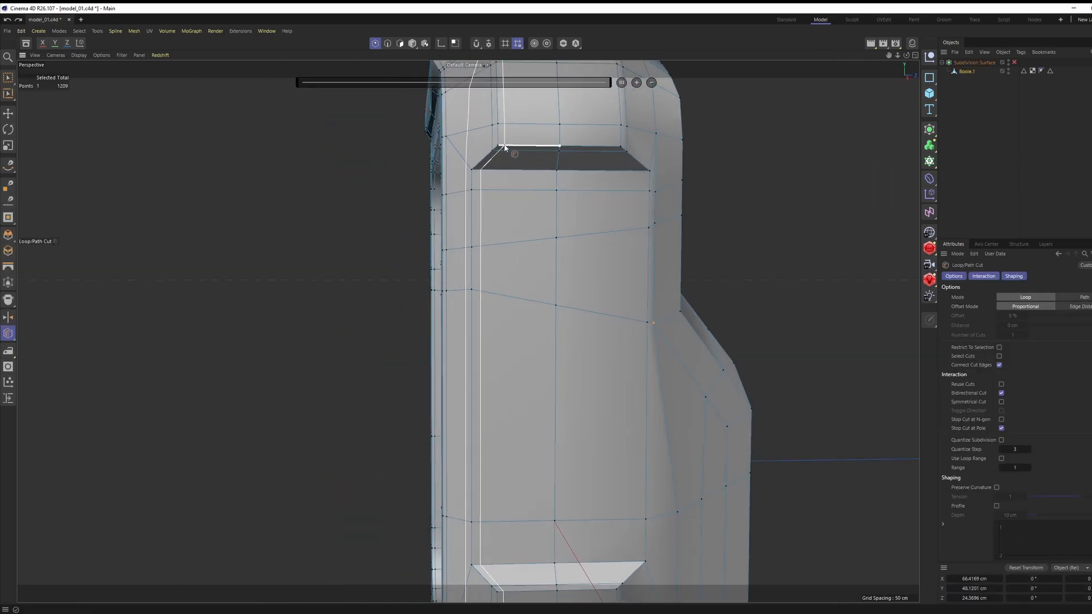
pyautogui.click(620, 147)
pyautogui.press('q')
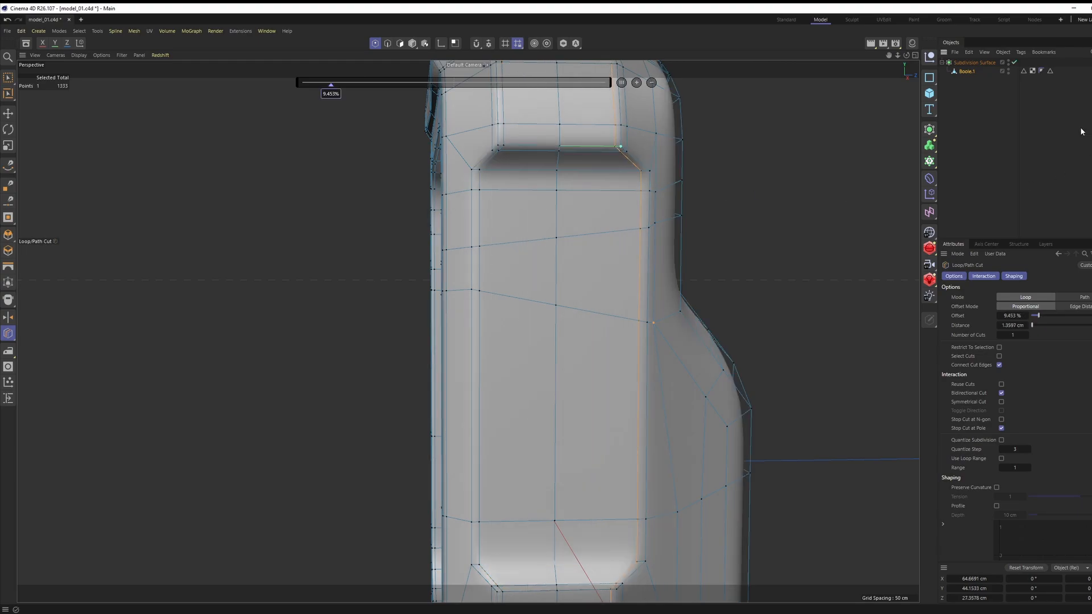
pyautogui.keyDown('alt'); pyautogui.moveTo(574, 196); pyautogui.dragTo(557, 155); pyautogui.keyUp('alt')
pyautogui.press('q')
# Step: Slide a cloned copy of the edge loop around the recess's outer rim to form a supporting loop beside it
pyautogui.scroll(2, 557, 178)
pyautogui.press('Return')
pyautogui.press('e')
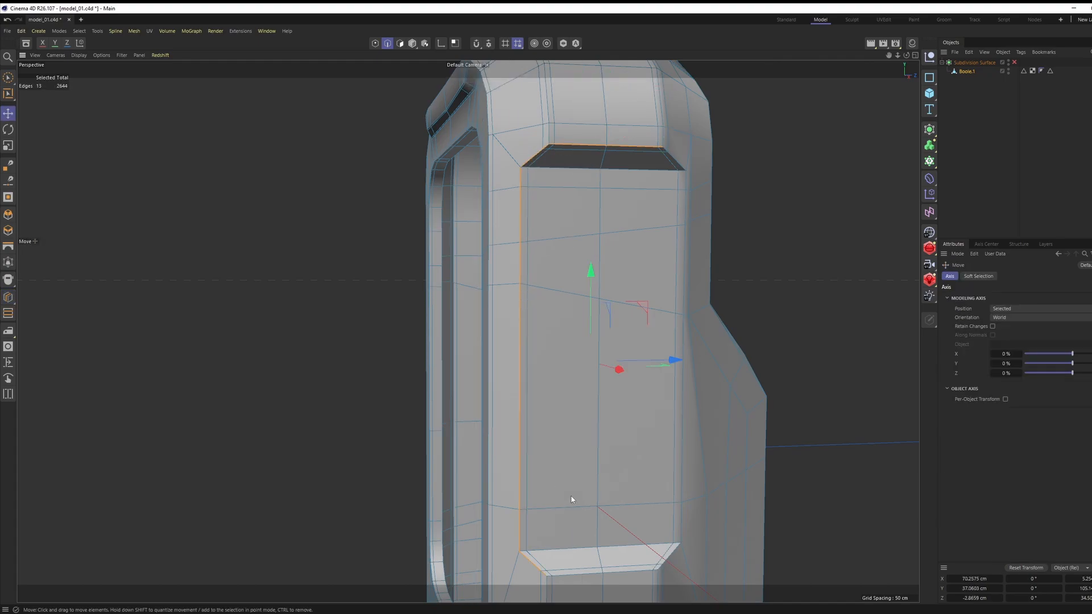
pyautogui.keyDown('alt'); pyautogui.moveTo(571, 499); pyautogui.dragTo(560, 489, button='middle'); pyautogui.keyUp('alt')
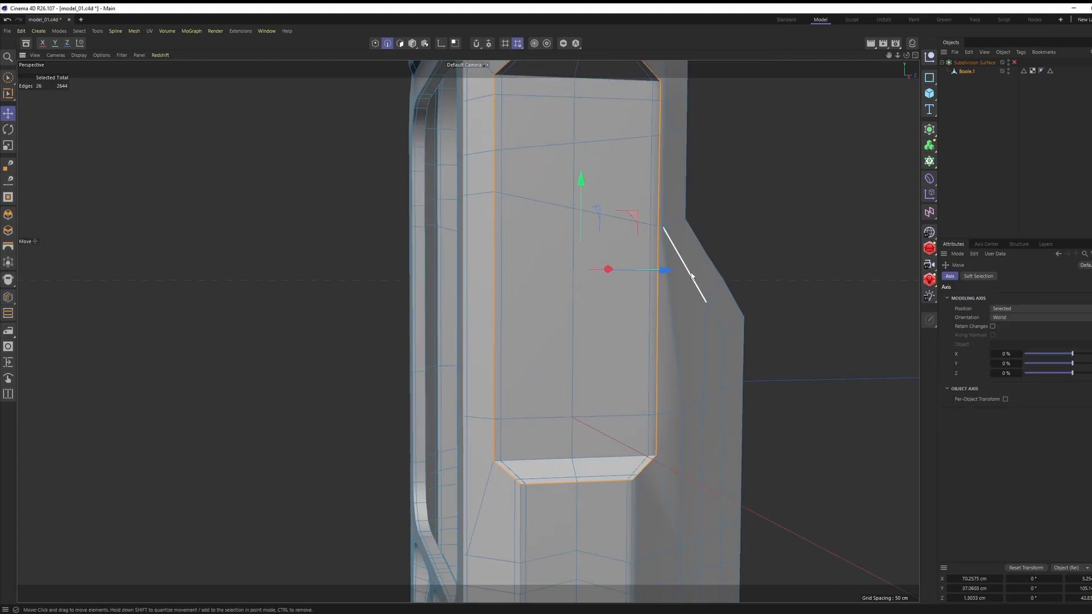
pyautogui.keyDown('alt'); pyautogui.moveTo(691, 275); pyautogui.dragTo(665, 211); pyautogui.keyUp('alt')
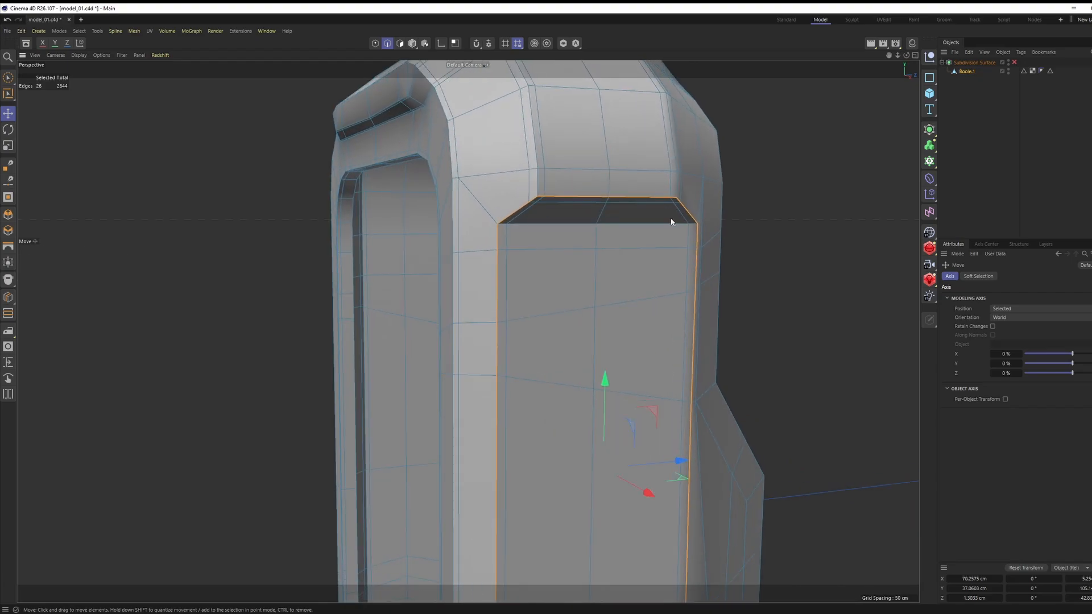
pyautogui.rightClick(671, 221)
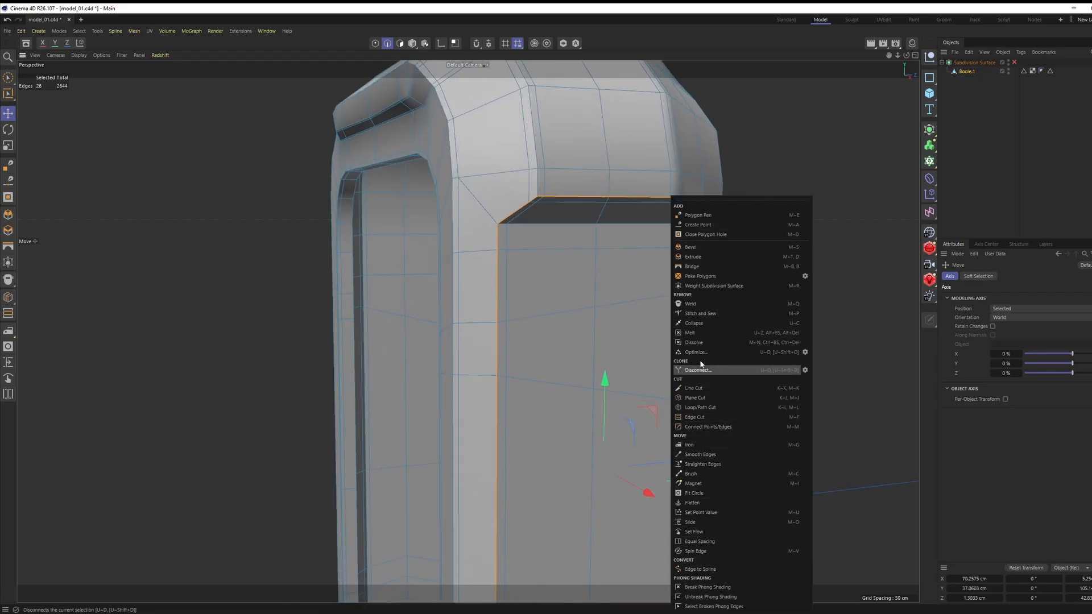
pyautogui.click(730, 522)
pyautogui.scroll(5, 550, 203)
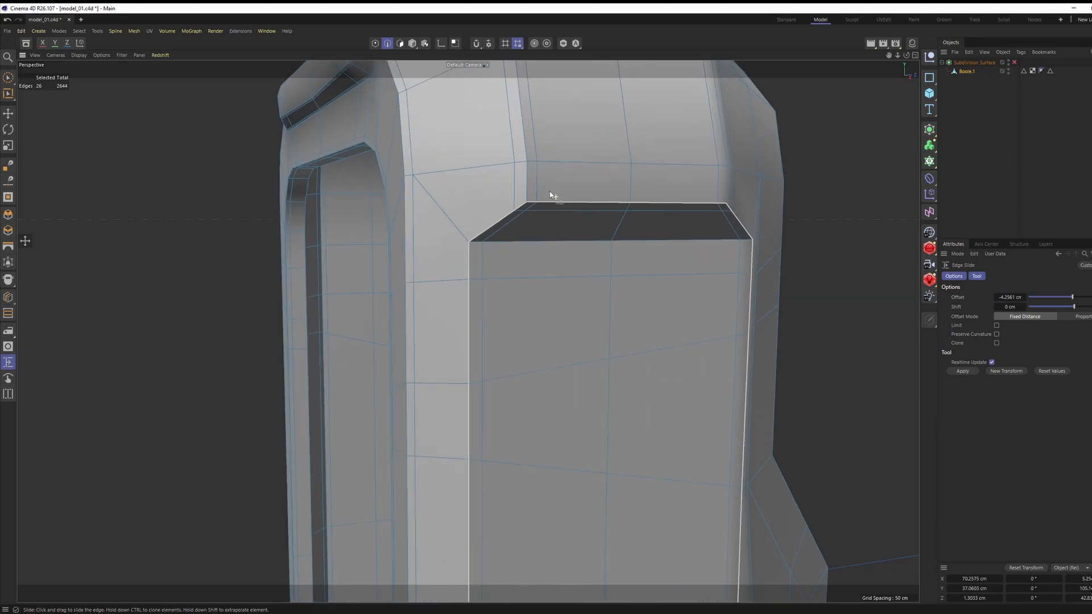
pyautogui.keyDown('ctrl'); pyautogui.moveTo(554, 210); pyautogui.dragTo(554, 195); pyautogui.keyUp('ctrl')
# Step: Slide the supporting loop's point beside the rear bulge's corner along its edge with a 17.3% offset
pyautogui.keyDown('alt'); pyautogui.moveTo(670, 232); pyautogui.dragTo(829, 157); pyautogui.keyUp('alt')
pyautogui.press('Return')
pyautogui.keyDown('alt'); pyautogui.moveTo(836, 174); pyautogui.dragTo(817, 199, button='right'); pyautogui.keyUp('alt')
pyautogui.keyDown('alt'); pyautogui.moveTo(817, 199); pyautogui.dragTo(646, 216); pyautogui.keyUp('alt')
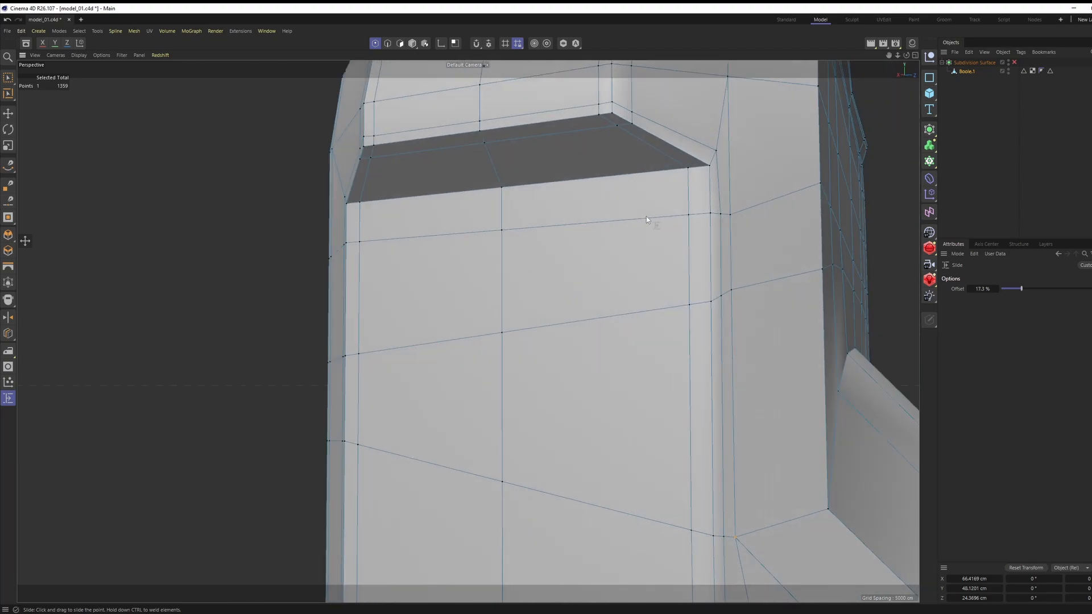
# Step: Examine the recess and body corners with smoothing on and without wireframe lines, and return to the unsmoothed mesh
pyautogui.press('q')
pyautogui.click(1088, 156)
pyautogui.keyDown('alt'); pyautogui.moveTo(614, 199); pyautogui.dragTo(595, 216, button='right'); pyautogui.keyUp('alt')
pyautogui.keyDown('alt'); pyautogui.moveTo(595, 217); pyautogui.dragTo(632, 278); pyautogui.keyUp('alt')
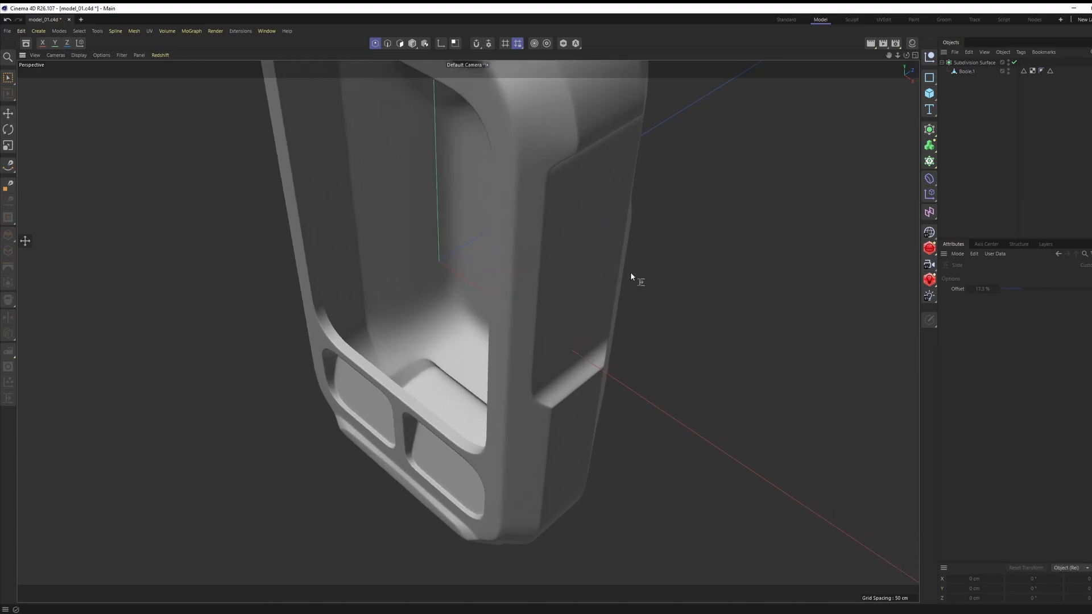
pyautogui.middleClick(680, 412)
pyautogui.middleClick(307, 245)
pyautogui.keyDown('alt'); pyautogui.moveTo(554, 329); pyautogui.dragTo(547, 271); pyautogui.keyUp('alt')
pyautogui.hotkey('ctrl', 'z')
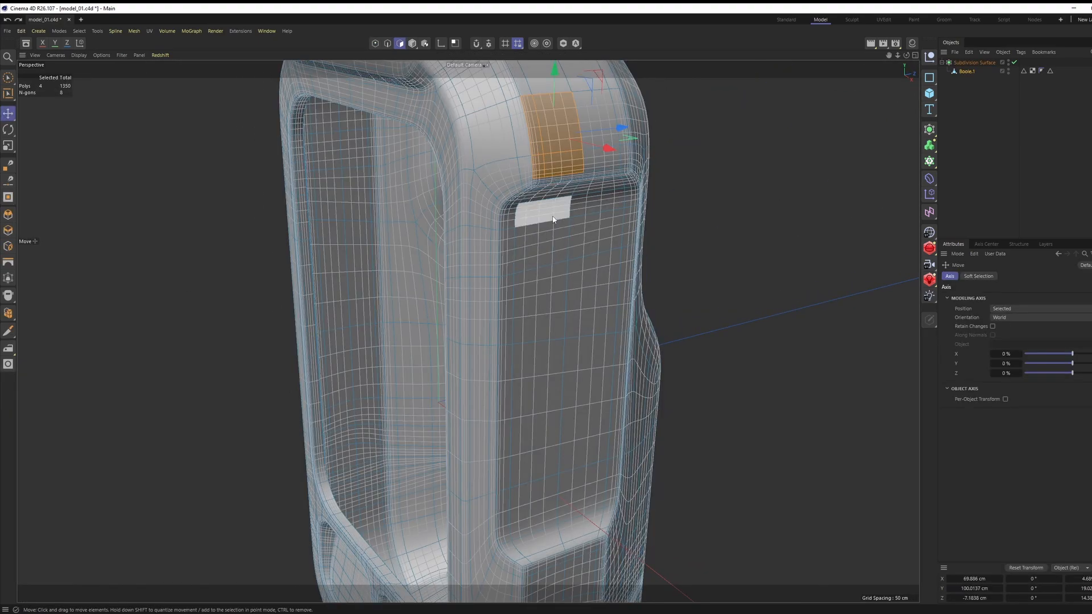
pyautogui.keyDown('alt'); pyautogui.moveTo(552, 218); pyautogui.dragTo(490, 179); pyautogui.keyUp('alt')
pyautogui.press('q')
# Step: Extrude the ten floor polygons of the side recess inward by about 5.8 cm
pyautogui.moveTo(515, 213)
pyautogui.keyDown('alt'); pyautogui.mouseDown()
pyautogui.moveTo(496, 202)
pyautogui.moveTo(540, 193)
pyautogui.moveTo(519, 473)
pyautogui.mouseUp(); pyautogui.keyUp('alt')
pyautogui.keyDown('alt'); pyautogui.moveTo(538, 427); pyautogui.dragTo(617, 401); pyautogui.keyUp('alt')
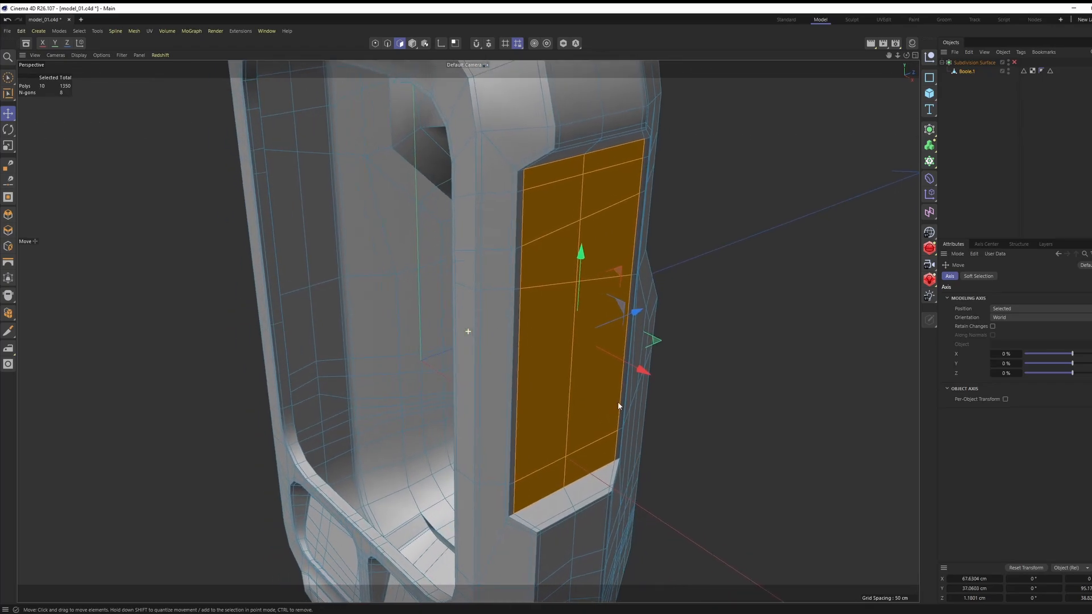
pyautogui.keyDown('alt'); pyautogui.moveTo(671, 342); pyautogui.dragTo(668, 367); pyautogui.keyUp('alt')
pyautogui.keyDown('ctrl'); pyautogui.moveTo(639, 405); pyautogui.dragTo(620, 400); pyautogui.keyUp('ctrl')
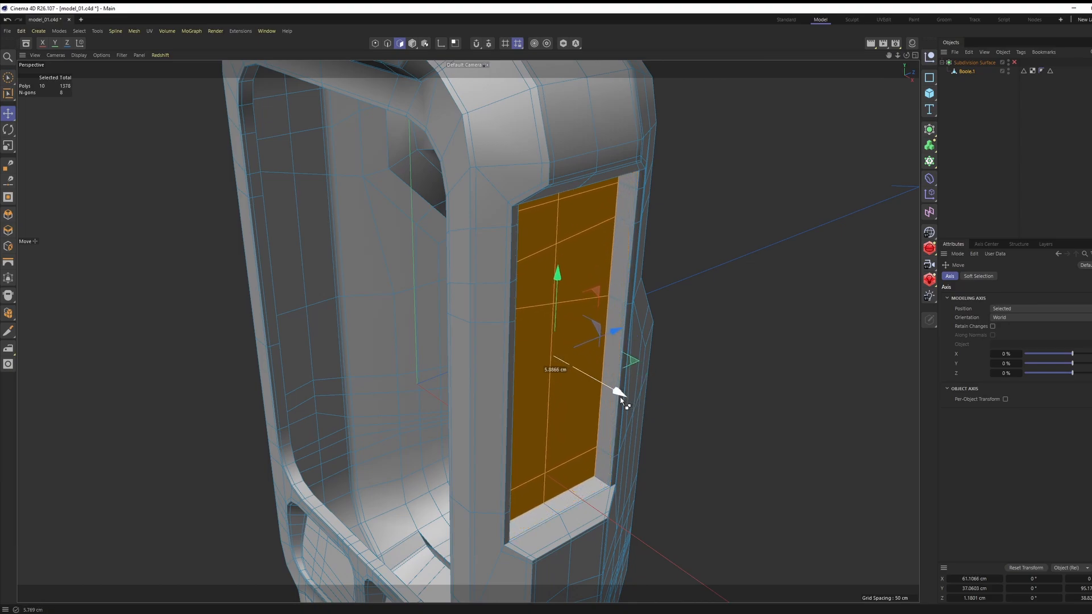
# Step: Split the selected recess floor polygons off into a separate object
pyautogui.scroll(5, 598, 492)
pyautogui.press('Return')
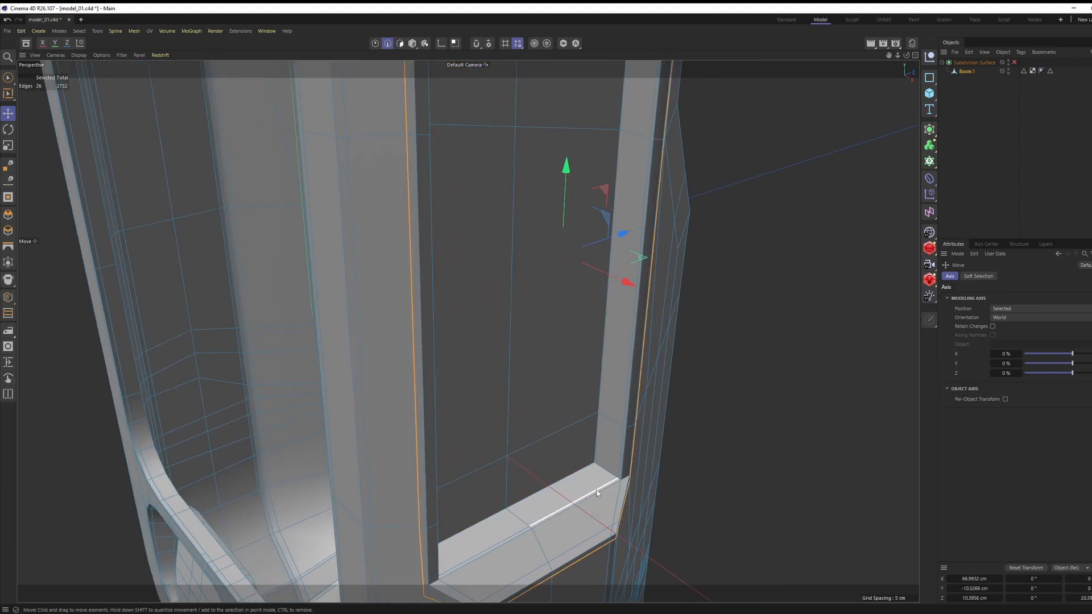
pyautogui.doubleClick(596, 490)
pyautogui.keyDown('alt'); pyautogui.moveTo(654, 364); pyautogui.dragTo(616, 309); pyautogui.keyUp('alt')
pyautogui.press('Return')
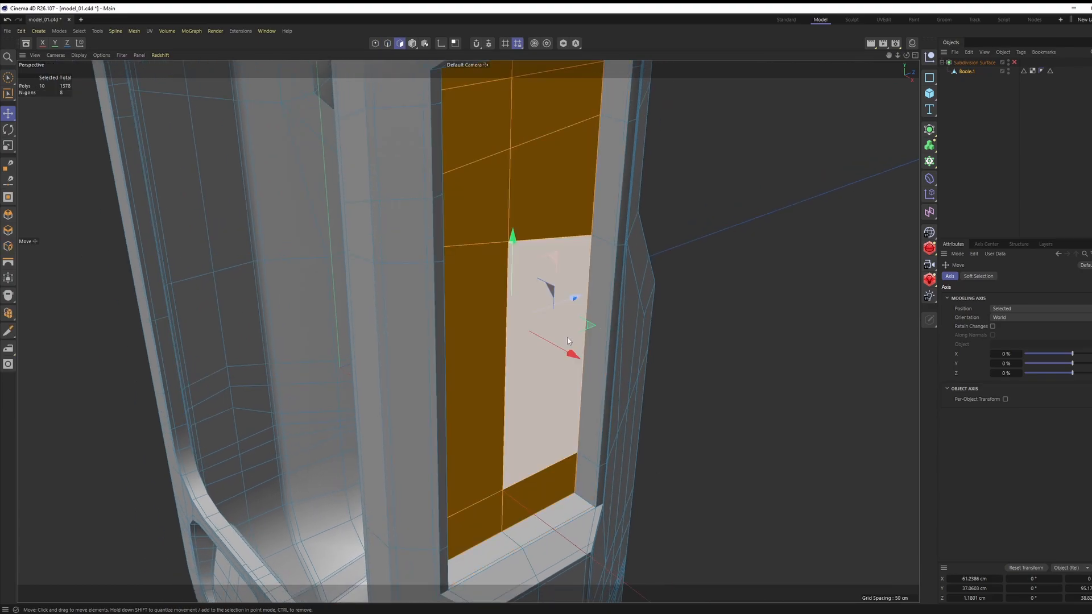
pyautogui.rightClick(647, 342)
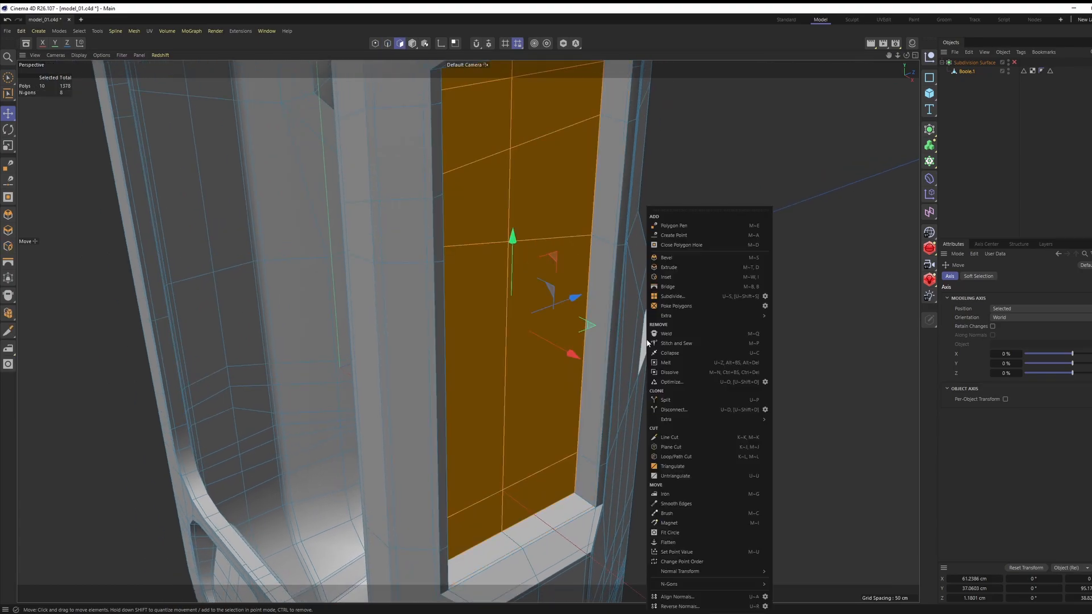
pyautogui.click(559, 262)
pyautogui.keyDown('alt'); pyautogui.moveTo(560, 228); pyautogui.dragTo(569, 250); pyautogui.keyUp('alt')
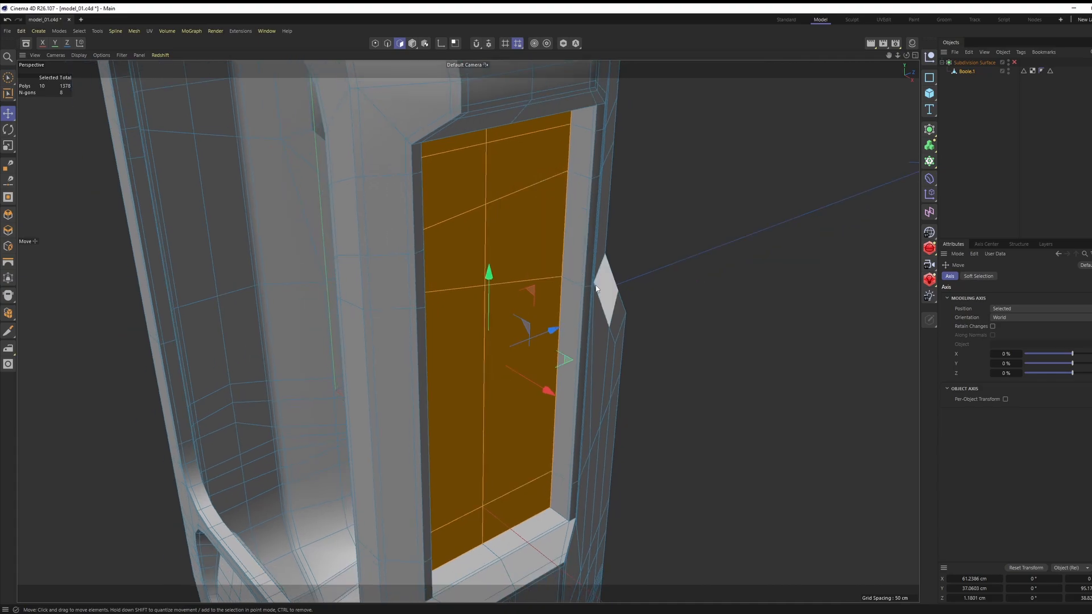
pyautogui.rightClick(596, 287)
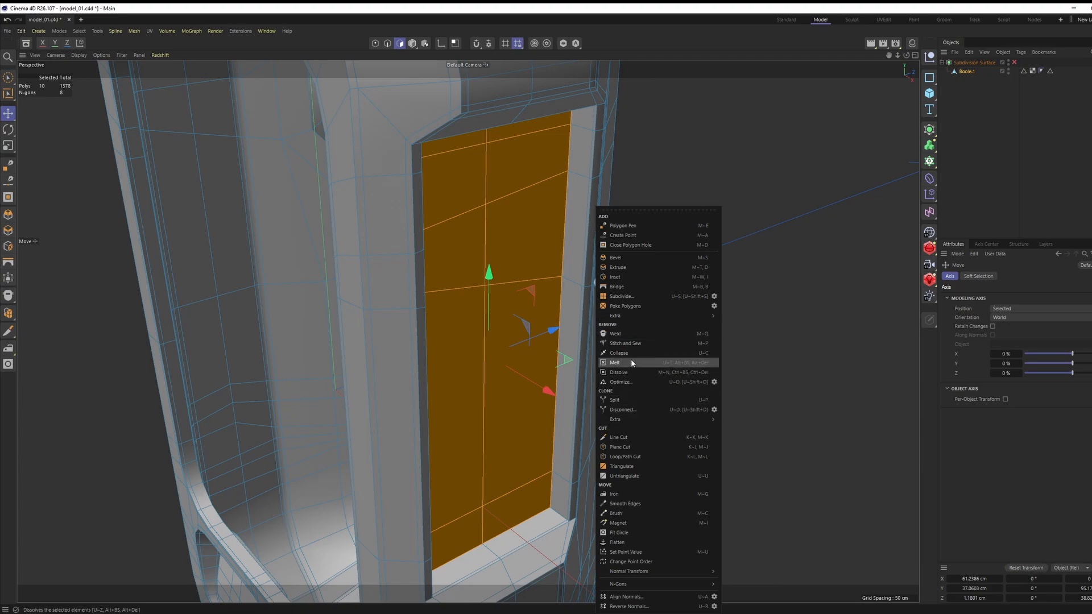
pyautogui.click(631, 402)
# Step: Delete the recess floor polygons from the original body and hide the split-off floor object
pyautogui.click(958, 72)
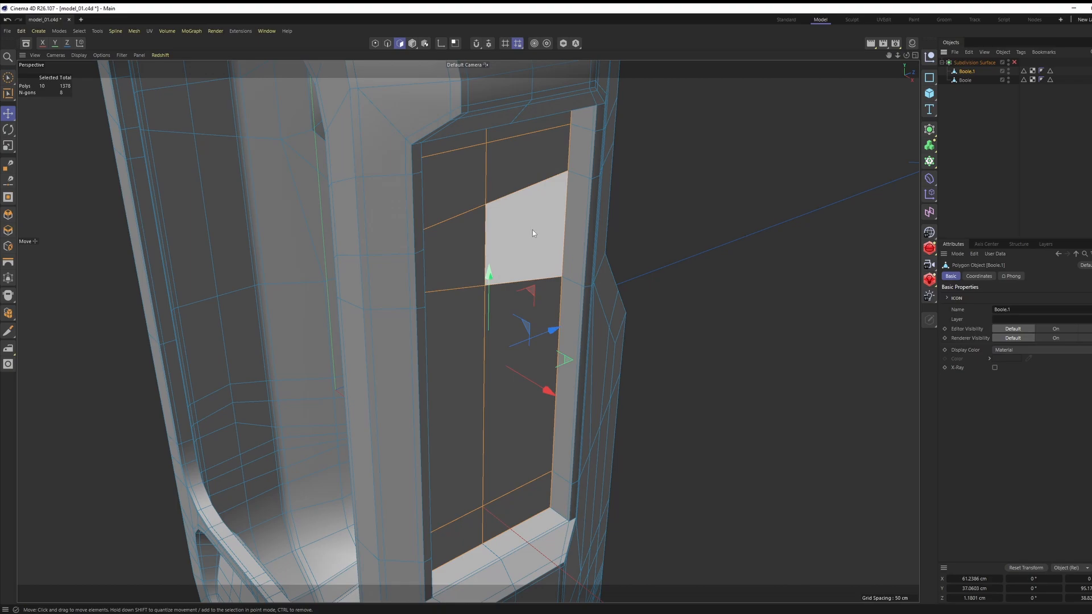
pyautogui.press('Delete')
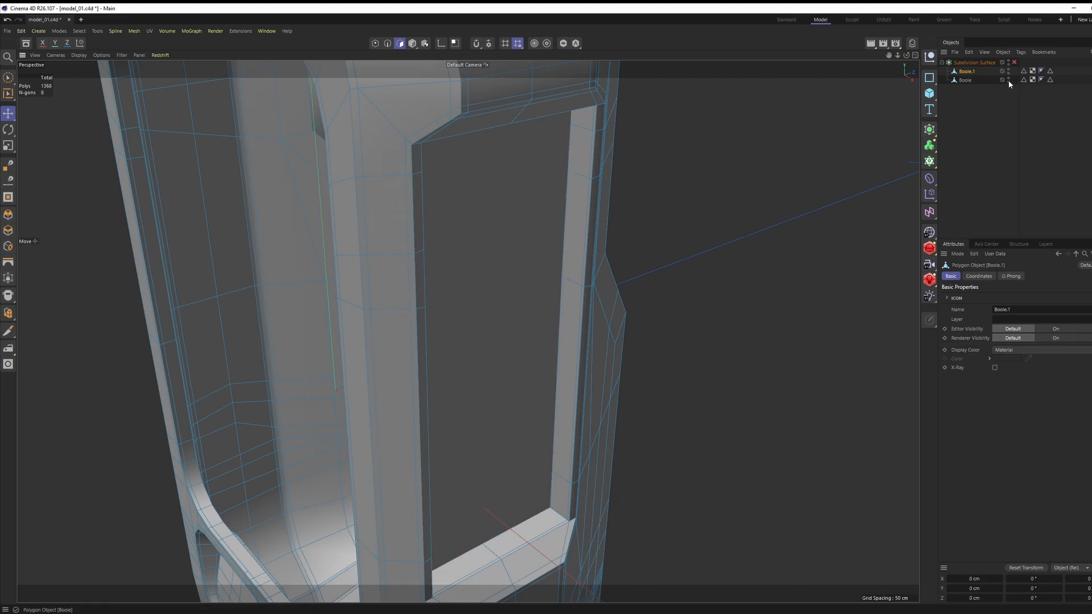
pyautogui.click(1008, 80)
# Step: Examine the opened recess and its lower corner edges, comparing the smoothed and unsmoothed body
pyautogui.keyDown('alt'); pyautogui.moveTo(501, 228); pyautogui.dragTo(720, 183); pyautogui.keyUp('alt')
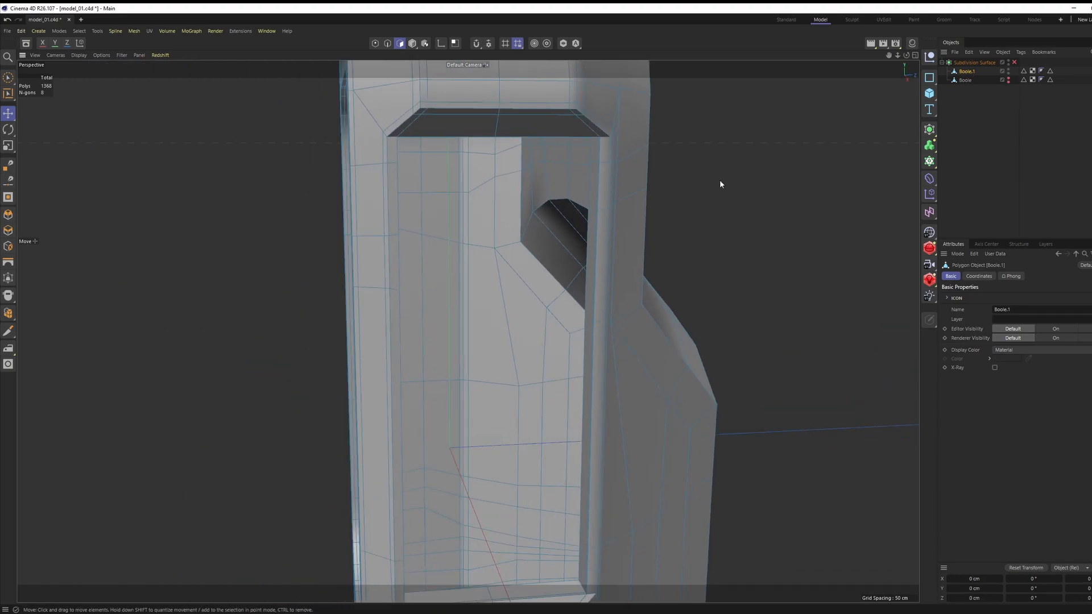
pyautogui.press('q')
pyautogui.click(992, 173)
pyautogui.keyDown('alt'); pyautogui.moveTo(608, 142); pyautogui.dragTo(474, 389); pyautogui.keyUp('alt')
pyautogui.keyDown('alt'); pyautogui.moveTo(475, 389); pyautogui.dragTo(448, 326, button='middle'); pyautogui.keyUp('alt')
pyautogui.scroll(3, 448, 325)
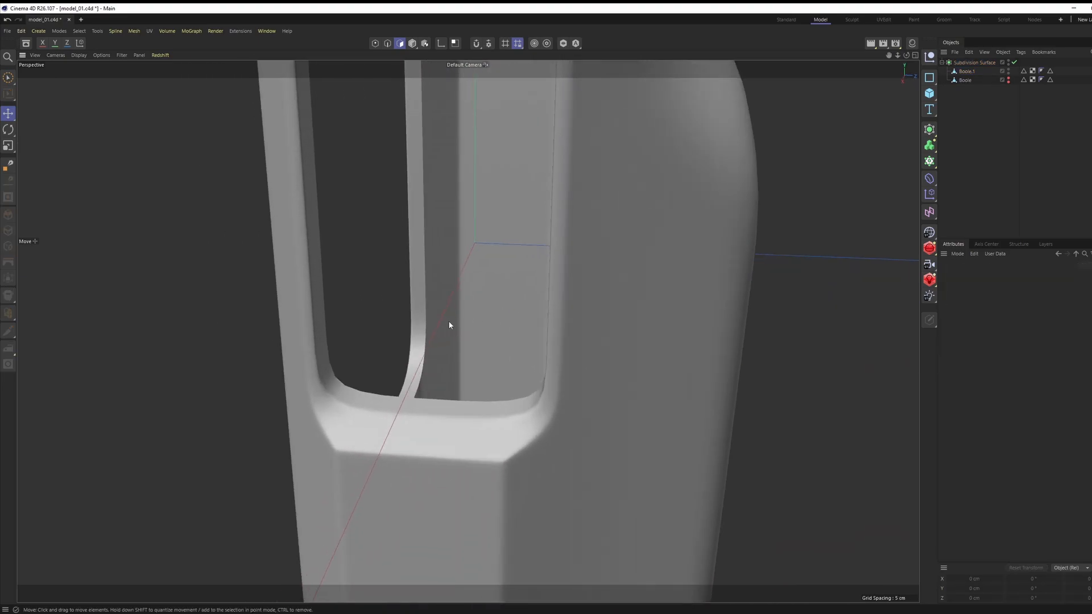
pyautogui.click(458, 359)
pyautogui.press('q')
pyautogui.keyDown('alt'); pyautogui.moveTo(458, 359); pyautogui.dragTo(513, 356); pyautogui.keyUp('alt')
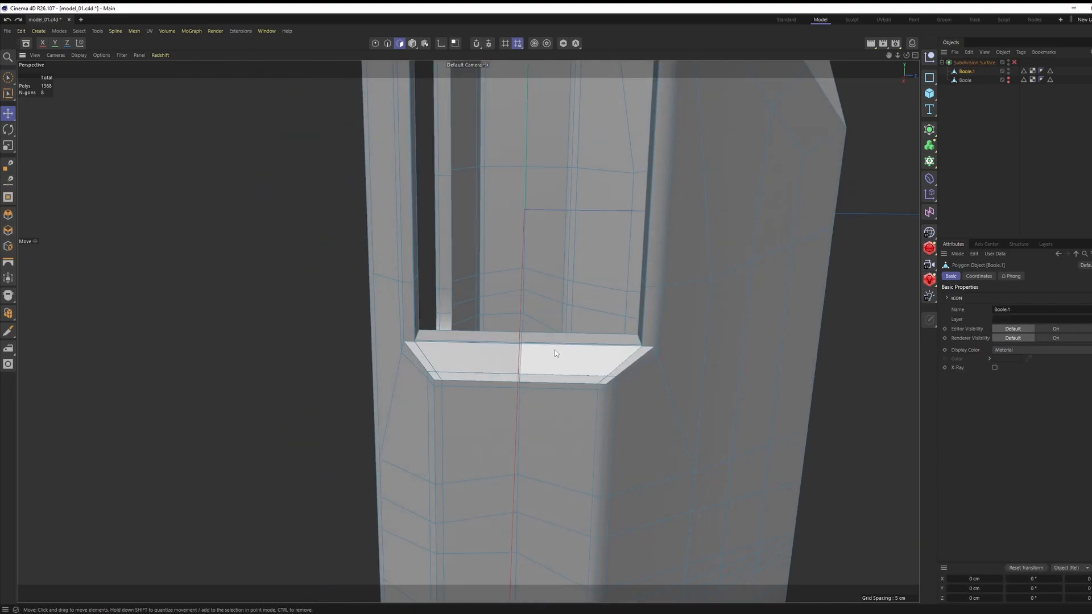
pyautogui.press('Return')
pyautogui.press('q')
pyautogui.press('q')
pyautogui.scroll(2, 426, 343)
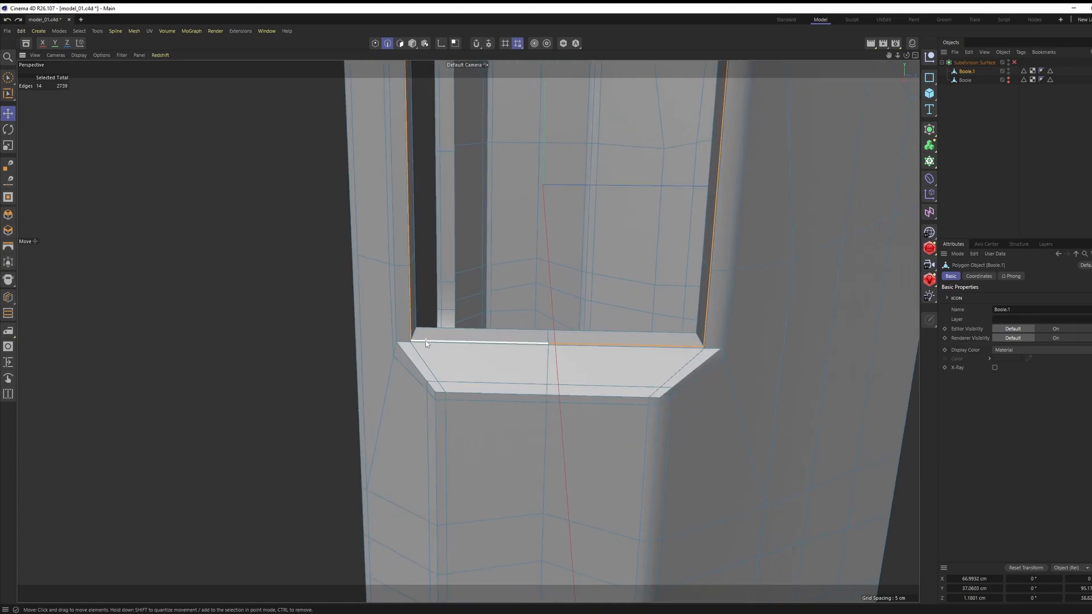
pyautogui.keyDown('alt'); pyautogui.moveTo(426, 344); pyautogui.dragTo(416, 340); pyautogui.keyUp('alt')
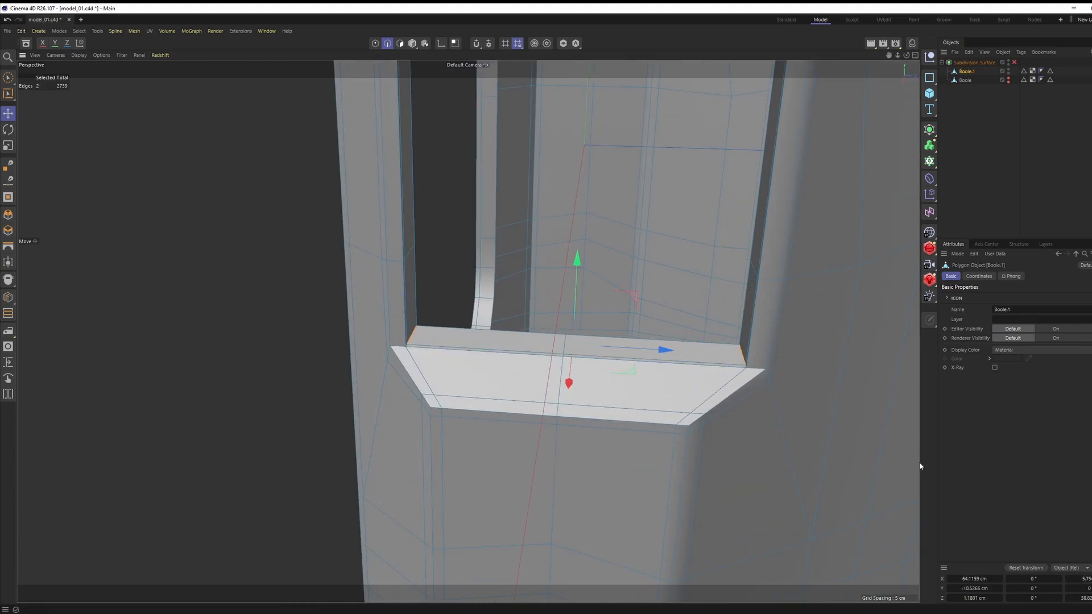
pyautogui.press('q')
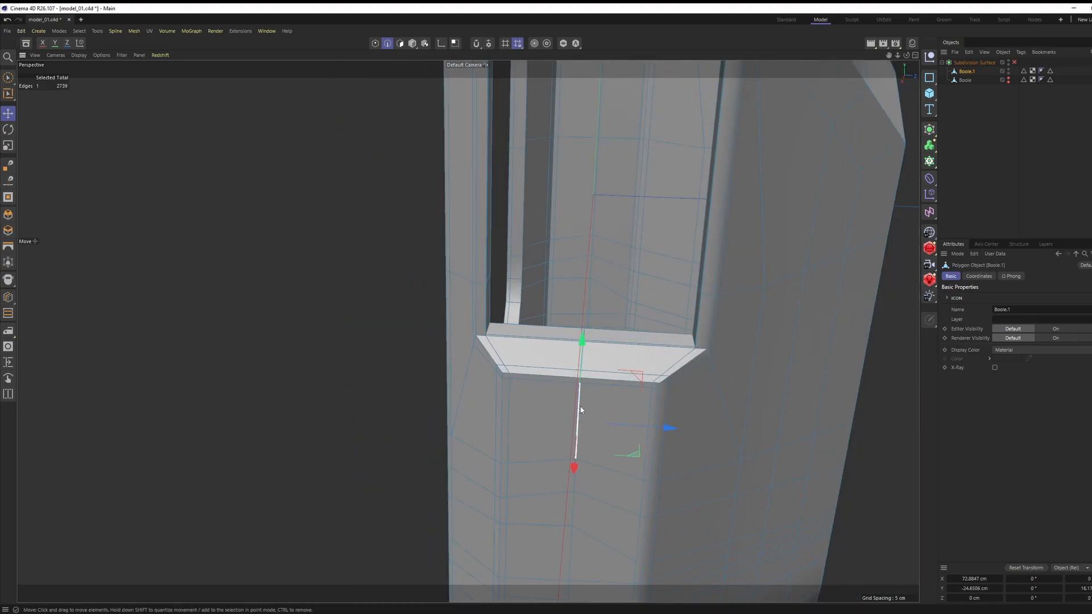
# Step: Bevel the body's vertical centre edge loop running through the recess, using Chamfer mode with 0 subdivisions
pyautogui.scroll(-5, 638, 333)
pyautogui.keyDown('alt'); pyautogui.moveTo(573, 343); pyautogui.dragTo(605, 437); pyautogui.keyUp('alt')
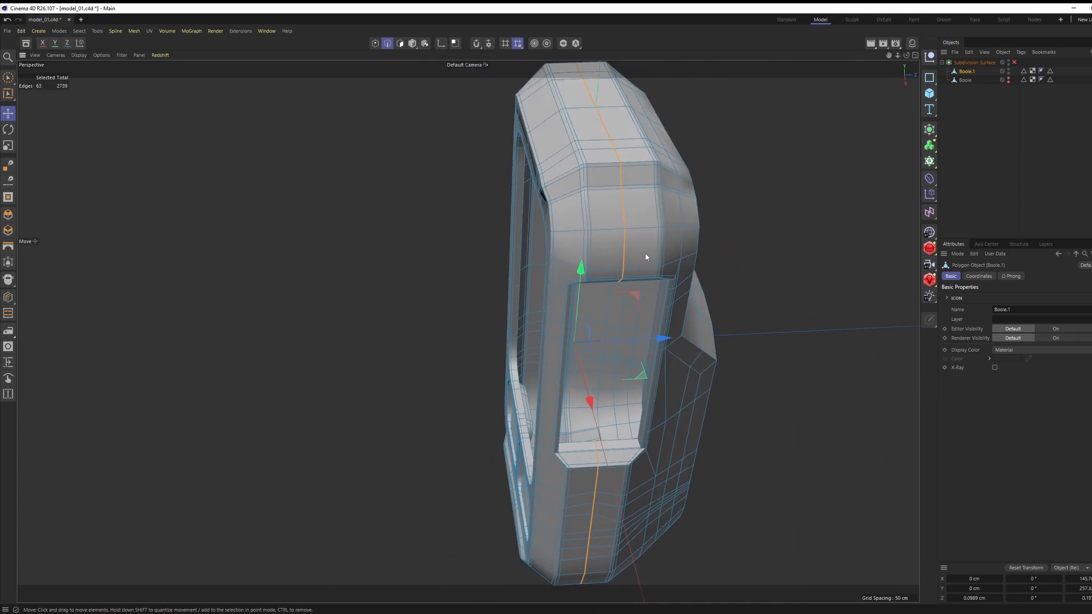
pyautogui.keyDown('alt'); pyautogui.moveTo(651, 299); pyautogui.dragTo(645, 269, button='middle'); pyautogui.keyUp('alt')
pyautogui.keyDown('alt'); pyautogui.moveTo(645, 268); pyautogui.dragTo(716, 241, button='right'); pyautogui.keyUp('alt')
pyautogui.rightClick(716, 242)
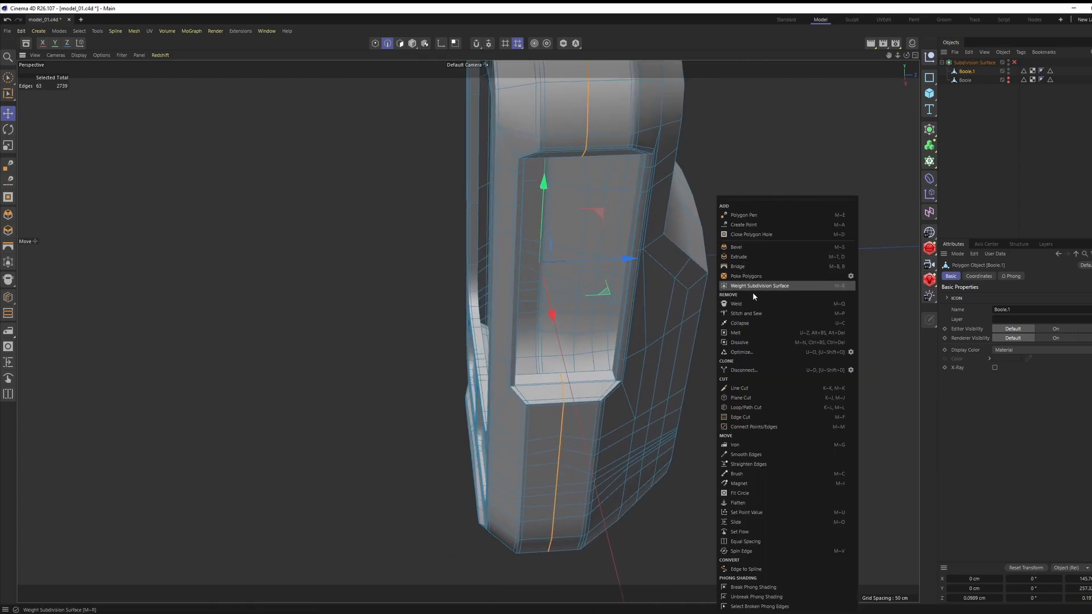
pyautogui.click(750, 249)
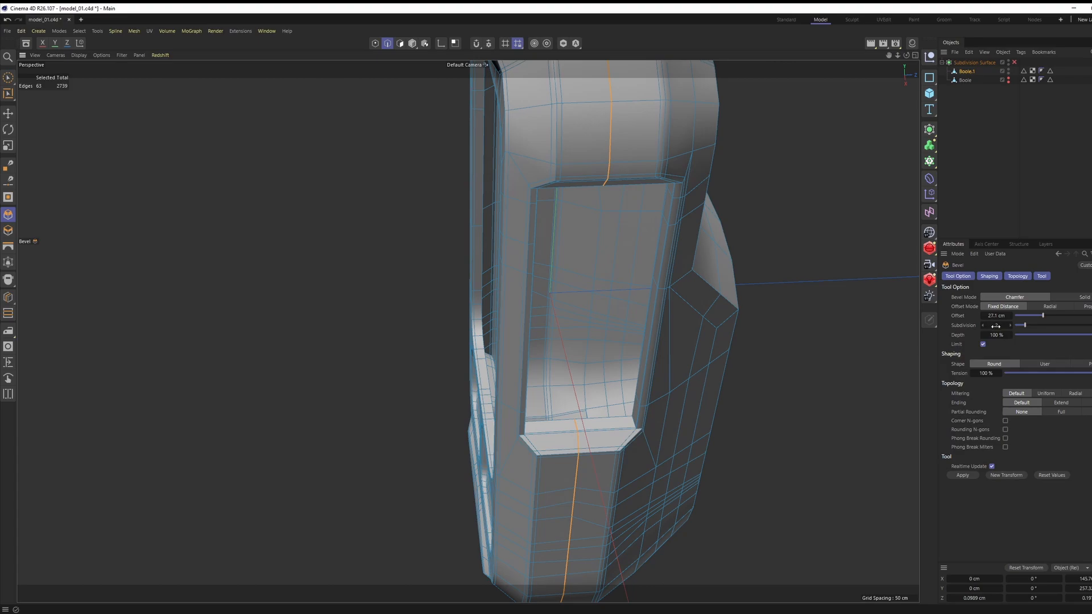
pyautogui.write('0')
pyautogui.press('Return')
# Step: Try the centre bevel with a proportional offset of 83%, and undo the bevel
pyautogui.scroll(2, 613, 213)
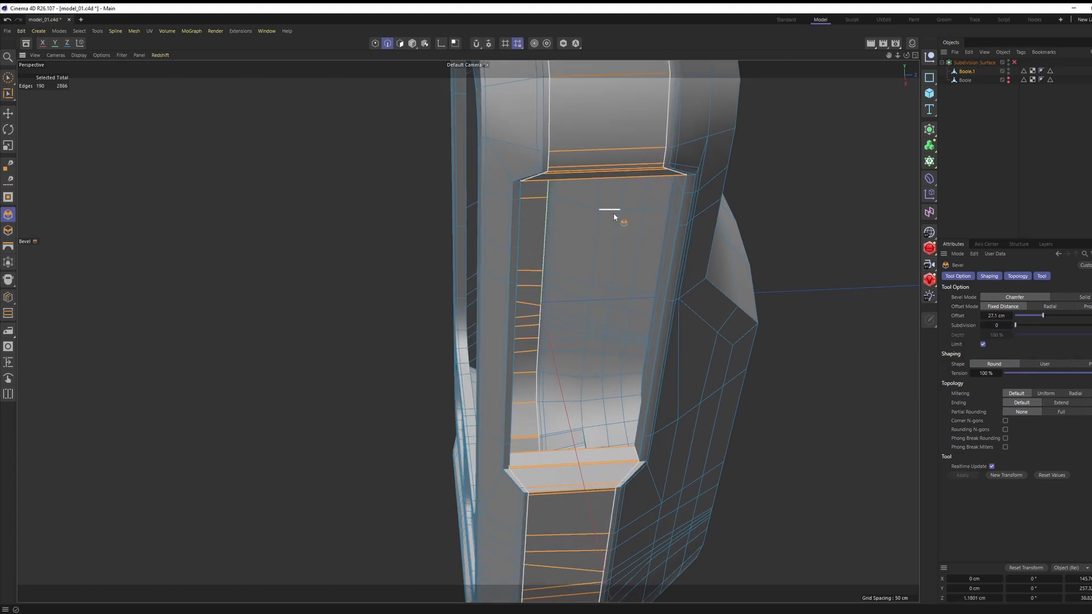
pyautogui.moveTo(729, 360); pyautogui.dragTo(593, 436)
pyautogui.scroll(2, 596, 434)
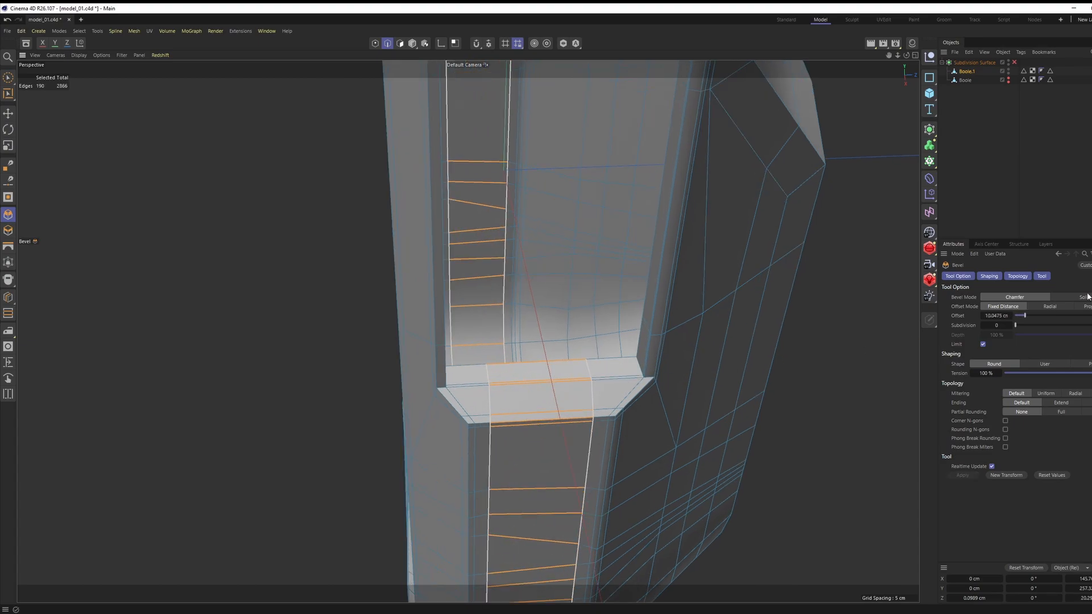
pyautogui.keyDown('alt'); pyautogui.moveTo(660, 341); pyautogui.dragTo(961, 313); pyautogui.keyUp('alt')
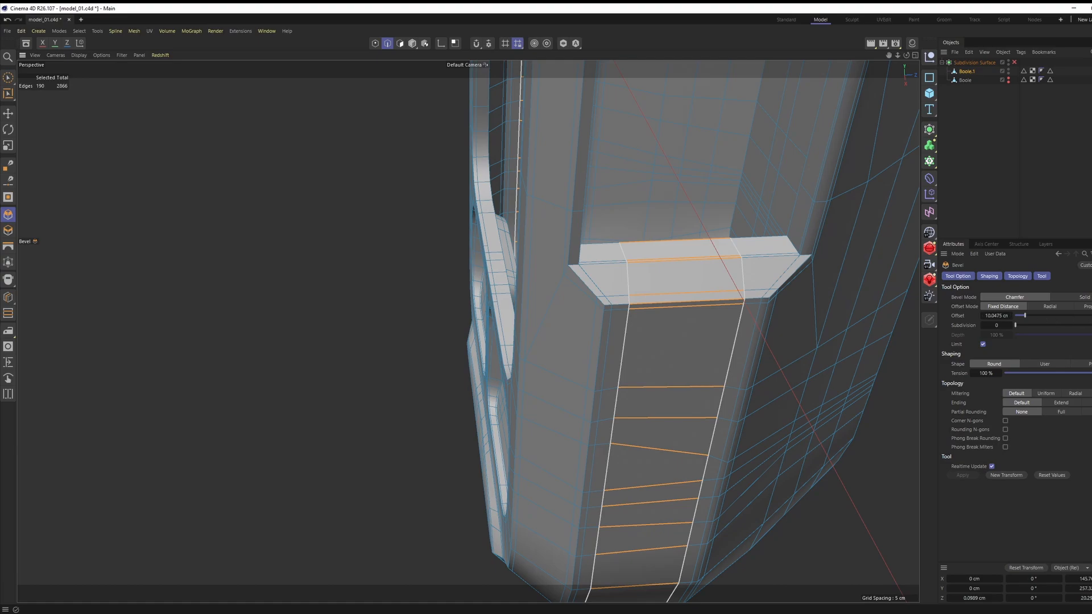
pyautogui.click(1087, 307)
pyautogui.scroll(3, 696, 284)
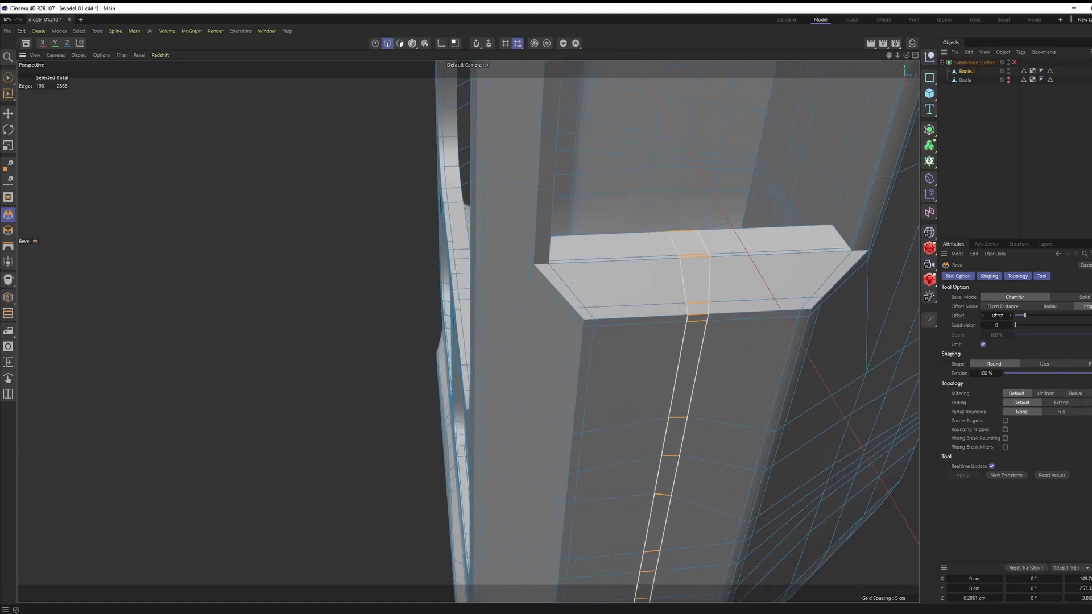
pyautogui.moveTo(996, 316); pyautogui.dragTo(1091, 316)
pyautogui.hotkey('ctrl', 'z')
# Step: Bevel the centre edge loop widely across the recess's lower lip with smoothing on, and inspect the tightened corners
pyautogui.moveTo(734, 267)
pyautogui.keyDown('alt'); pyautogui.mouseDown()
pyautogui.moveTo(715, 271)
pyautogui.moveTo(721, 281)
pyautogui.mouseUp(); pyautogui.keyUp('alt')
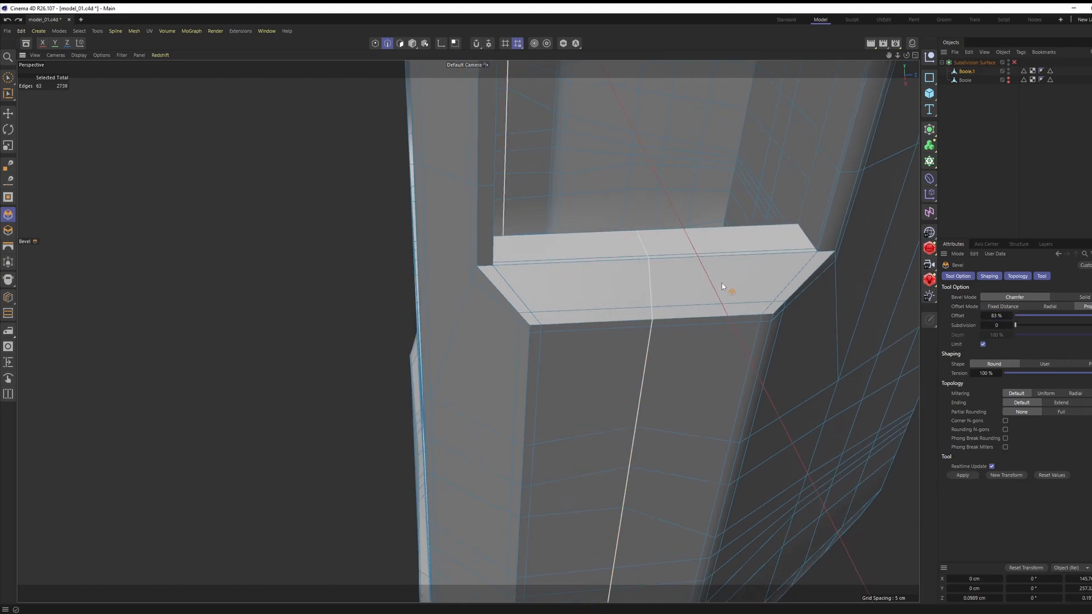
pyautogui.press('q')
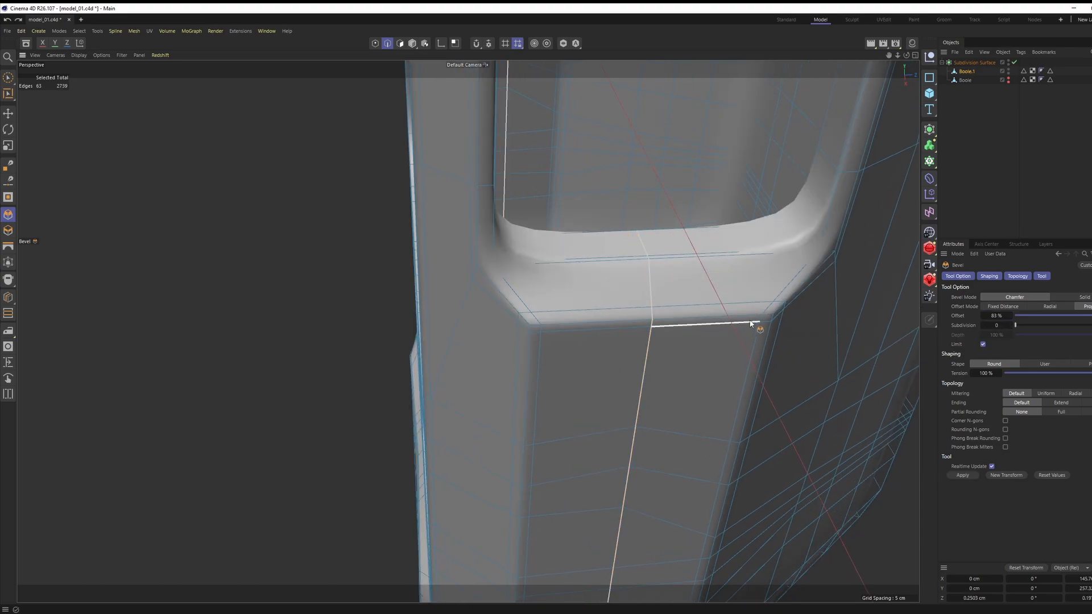
pyautogui.keyDown('alt'); pyautogui.moveTo(796, 288); pyautogui.dragTo(747, 263); pyautogui.keyUp('alt')
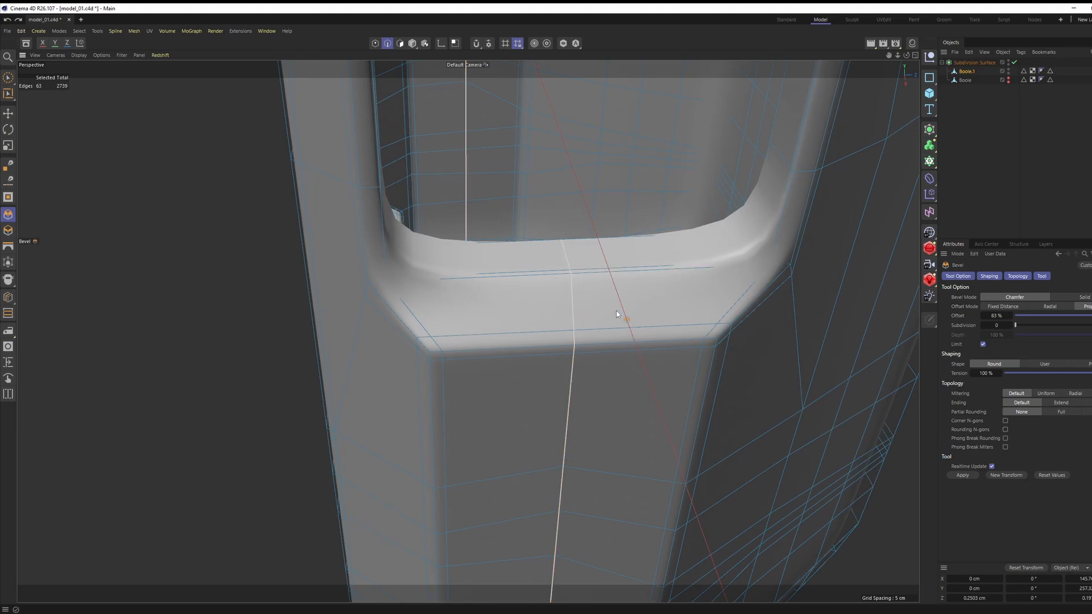
pyautogui.moveTo(616, 315); pyautogui.dragTo(723, 314)
pyautogui.keyDown('alt'); pyautogui.moveTo(529, 222); pyautogui.dragTo(606, 277); pyautogui.keyUp('alt')
pyautogui.scroll(8, 625, 367)
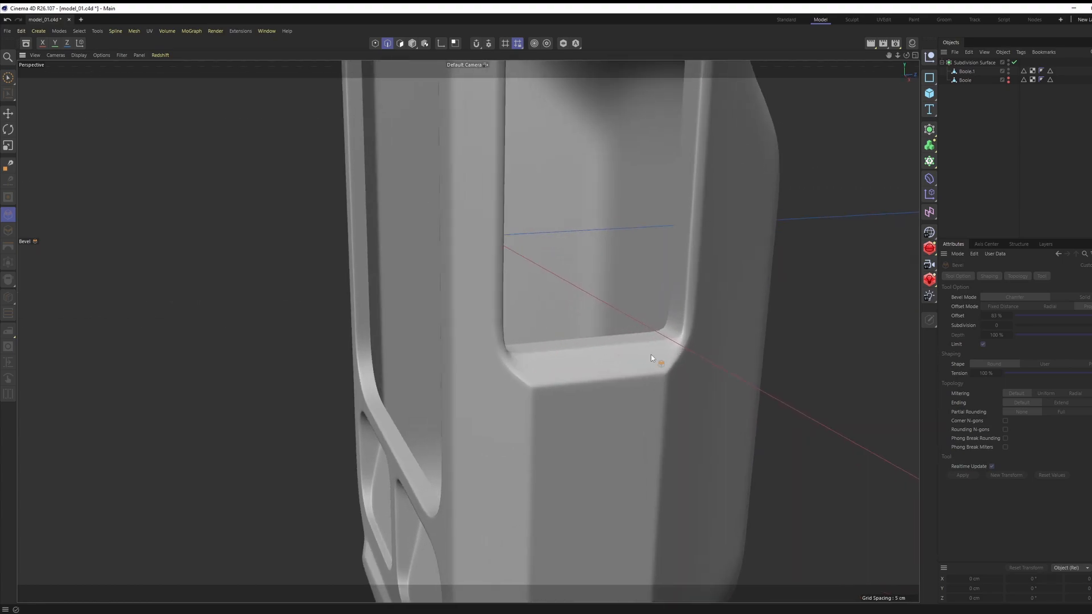
pyautogui.hotkey('ctrl', 'z')
pyautogui.hotkey('ctrl', 'z')
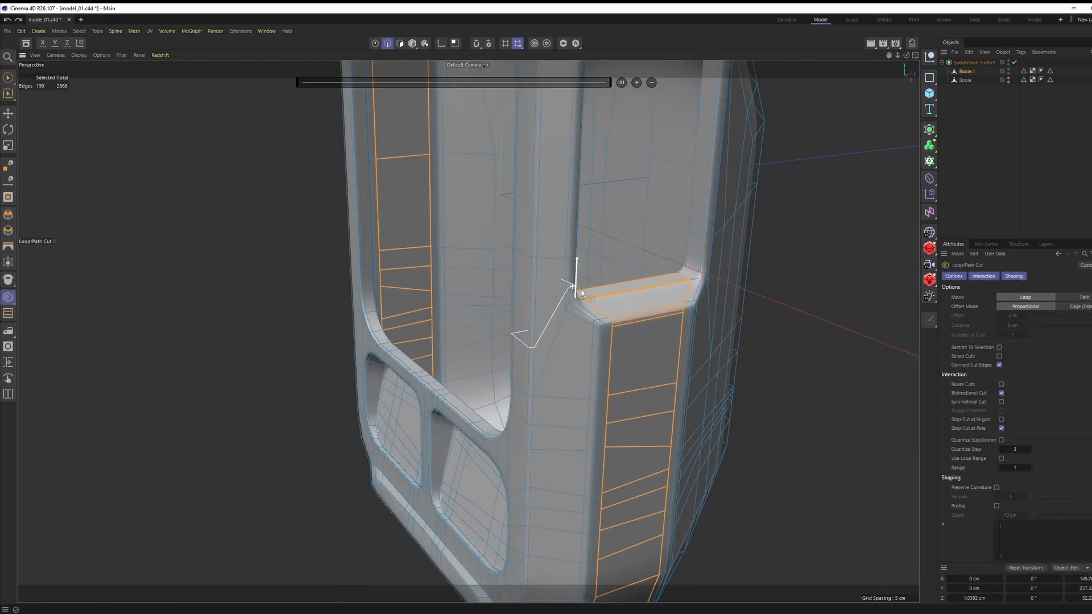
# Step: Add a loop cut through the short corner edge just outside the side recess's lower lip
pyautogui.scroll(5, 579, 301)
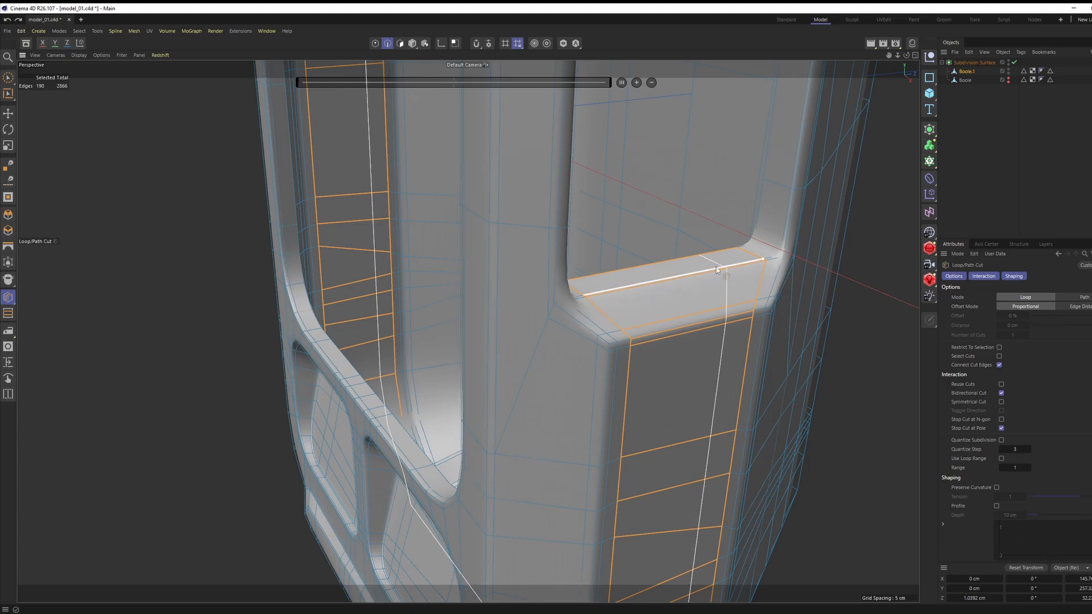
pyautogui.scroll(2, 584, 312)
pyautogui.keyDown('alt'); pyautogui.moveTo(585, 306); pyautogui.dragTo(593, 332); pyautogui.keyUp('alt')
pyautogui.scroll(2, 591, 330)
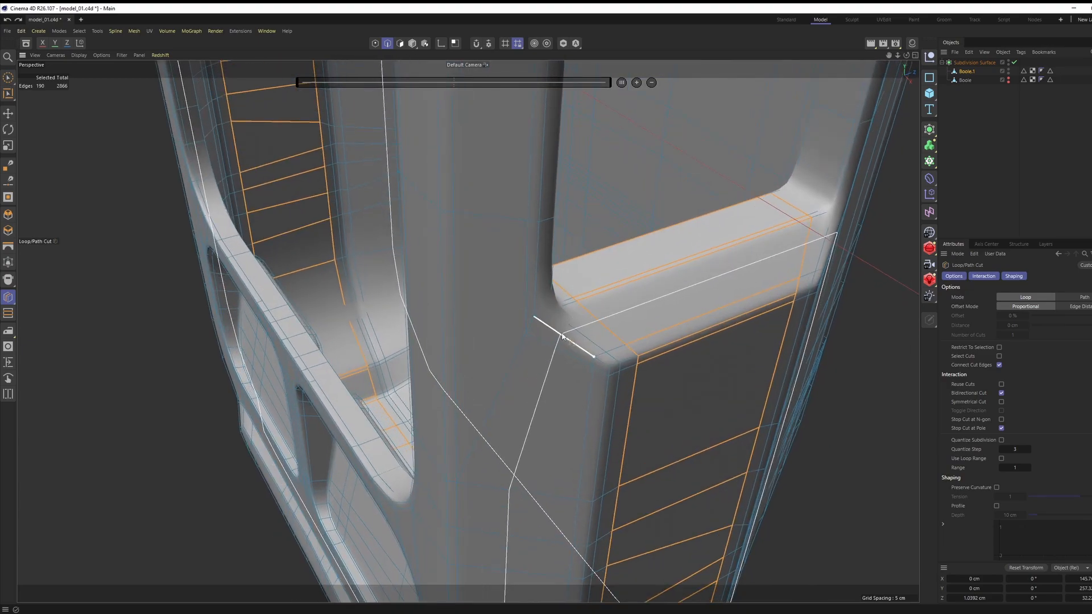
pyautogui.click(561, 334)
# Step: Deselect the body and examine the smoothed recess corners and the overall device shape without wireframe
pyautogui.click(1074, 206)
pyautogui.keyDown('alt'); pyautogui.moveTo(870, 273); pyautogui.dragTo(807, 254); pyautogui.keyUp('alt')
pyautogui.scroll(-4, 808, 254)
pyautogui.keyDown('alt'); pyautogui.moveTo(808, 254); pyautogui.dragTo(663, 376, button='middle'); pyautogui.keyUp('alt')
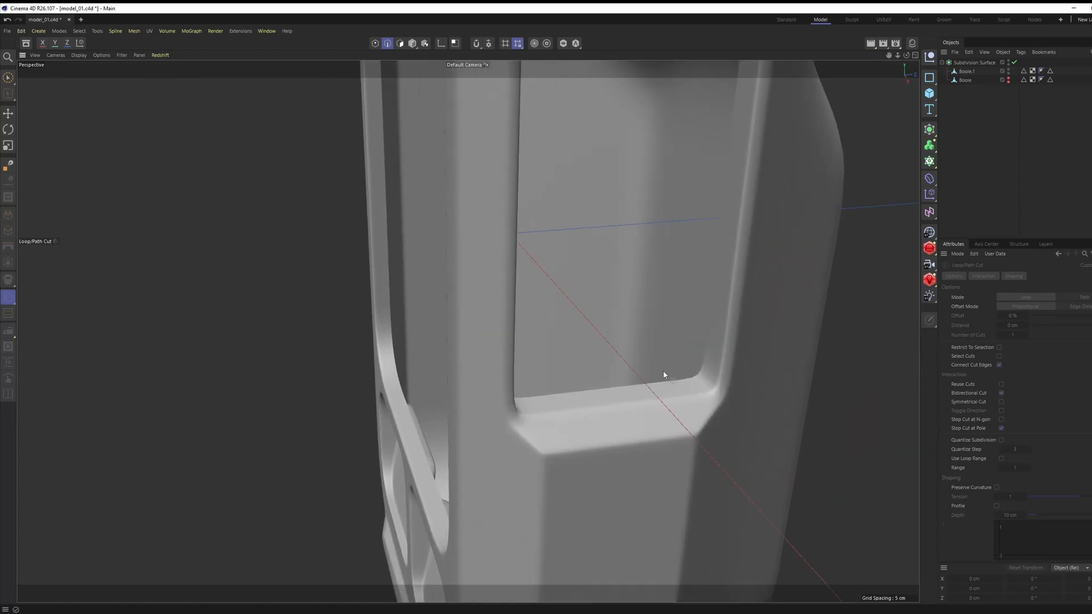
pyautogui.keyDown('alt'); pyautogui.moveTo(662, 375); pyautogui.dragTo(675, 159); pyautogui.keyUp('alt')
pyautogui.keyDown('alt'); pyautogui.moveTo(674, 159); pyautogui.dragTo(643, 368, button='middle'); pyautogui.keyUp('alt')
pyautogui.keyDown('alt'); pyautogui.moveTo(643, 368); pyautogui.dragTo(745, 393); pyautogui.keyUp('alt')
pyautogui.scroll(-4, 745, 393)
pyautogui.keyDown('alt'); pyautogui.moveTo(745, 392); pyautogui.dragTo(599, 288, button='middle'); pyautogui.keyUp('alt')
pyautogui.scroll(3, 657, 312)
pyautogui.keyDown('alt'); pyautogui.moveTo(599, 288); pyautogui.dragTo(661, 198); pyautogui.keyUp('alt')
pyautogui.scroll(-3, 474, 223)
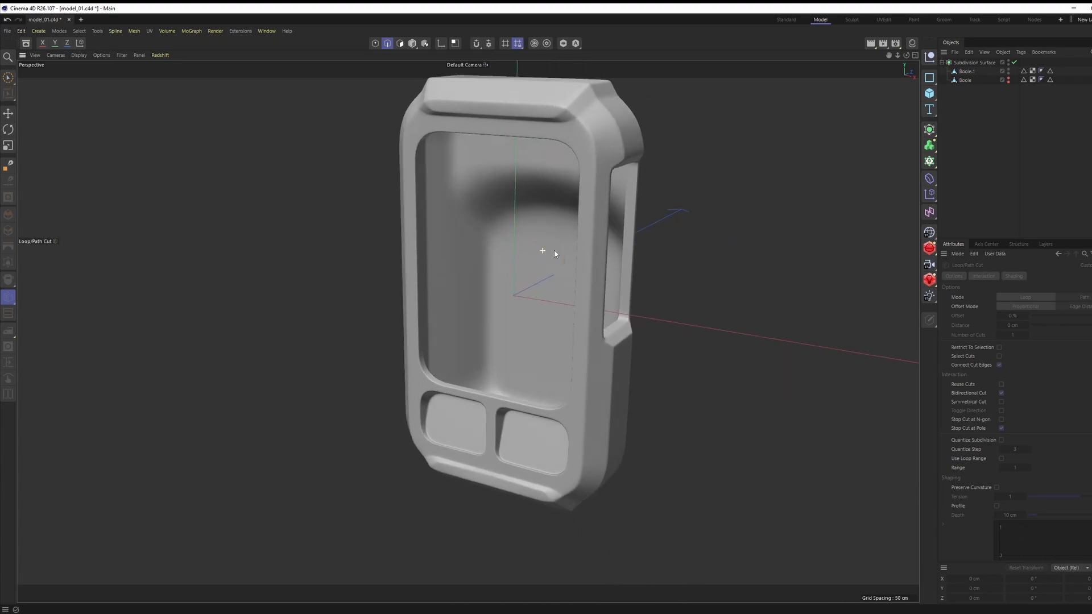
# Step: Turn off smoothing on the body and loop-select the narrow polygon strip around the front screen opening's inner wall
pyautogui.click(965, 73)
pyautogui.scroll(3, 435, 165)
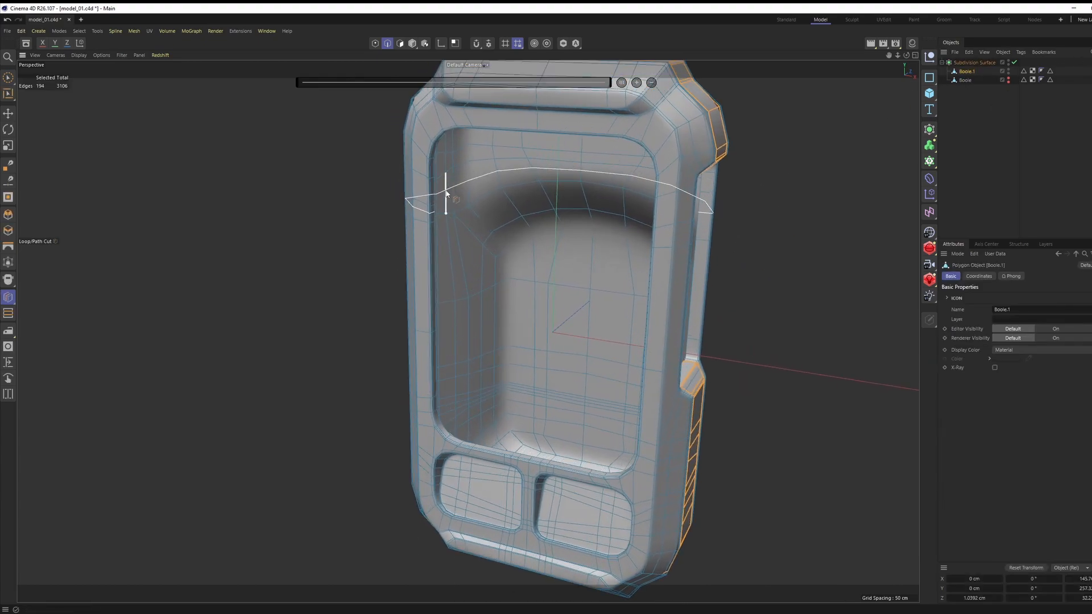
pyautogui.press('Return')
pyautogui.press('e')
pyautogui.press('q')
pyautogui.scroll(5, 461, 202)
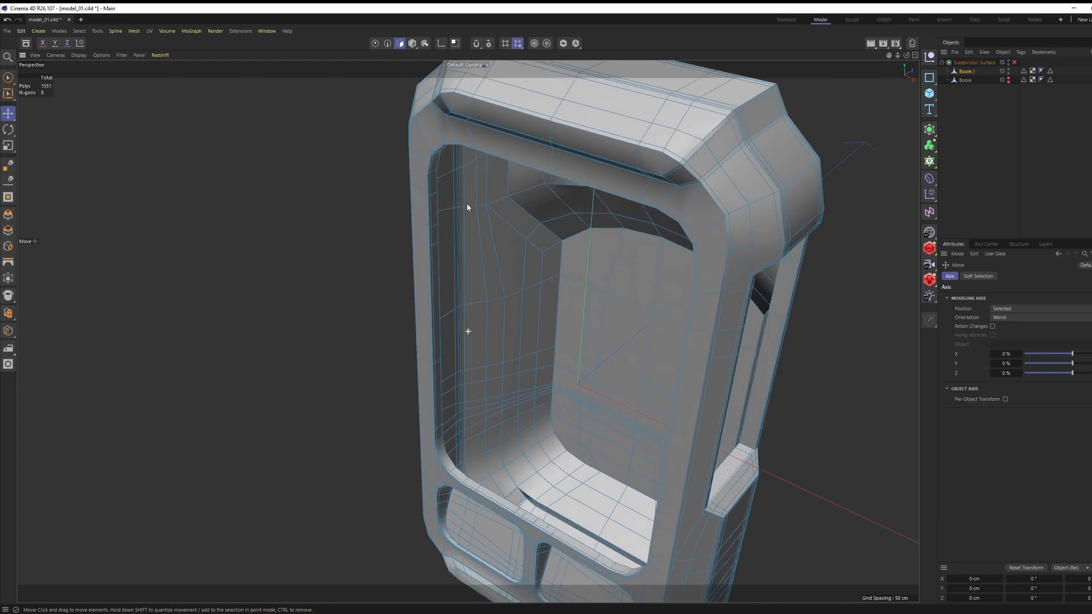
pyautogui.scroll(-1, 460, 205)
pyautogui.press('u')
pyautogui.press('l')
pyautogui.click(469, 179)
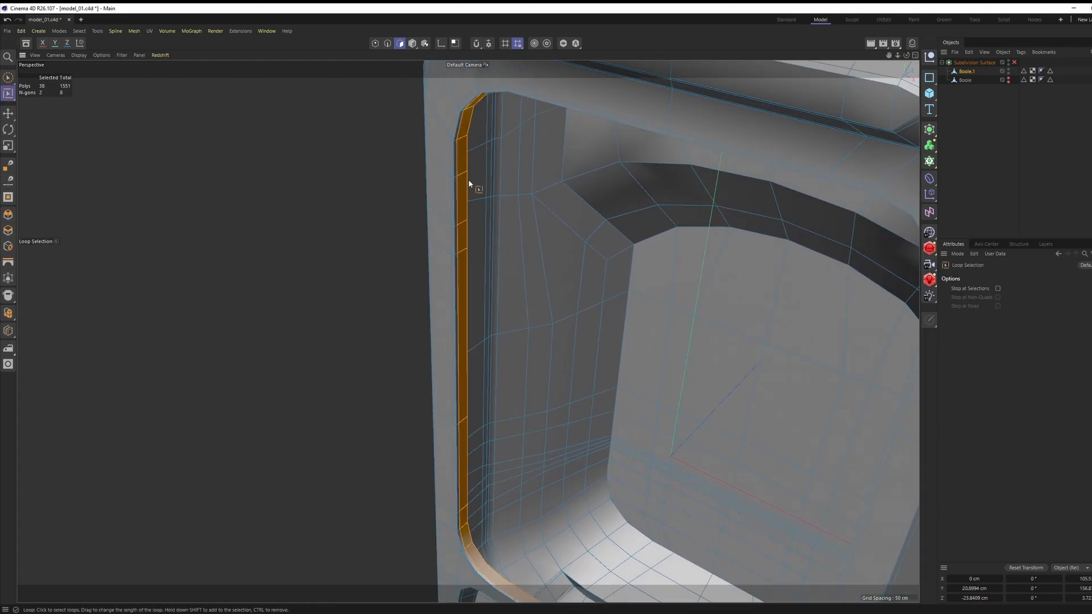
# Step: Add the second polygon loop around the screen opening to the selection and split both loops into a separate object
pyautogui.keyDown('shift'); pyautogui.click(663, 332); pyautogui.keyUp('shift')
pyautogui.rightClick(665, 341)
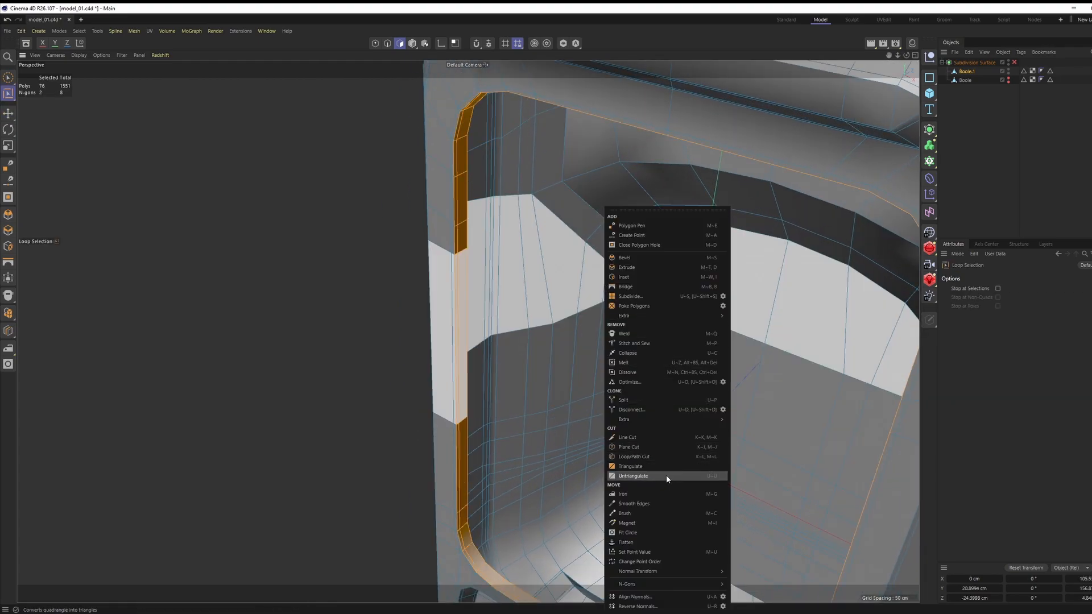
pyautogui.click(641, 410)
pyautogui.keyDown('alt'); pyautogui.moveTo(567, 285); pyautogui.dragTo(541, 250, button='middle'); pyautogui.keyUp('alt')
pyautogui.keyDown('alt'); pyautogui.moveTo(540, 250); pyautogui.dragTo(472, 264, button='right'); pyautogui.keyUp('alt')
pyautogui.press('Return')
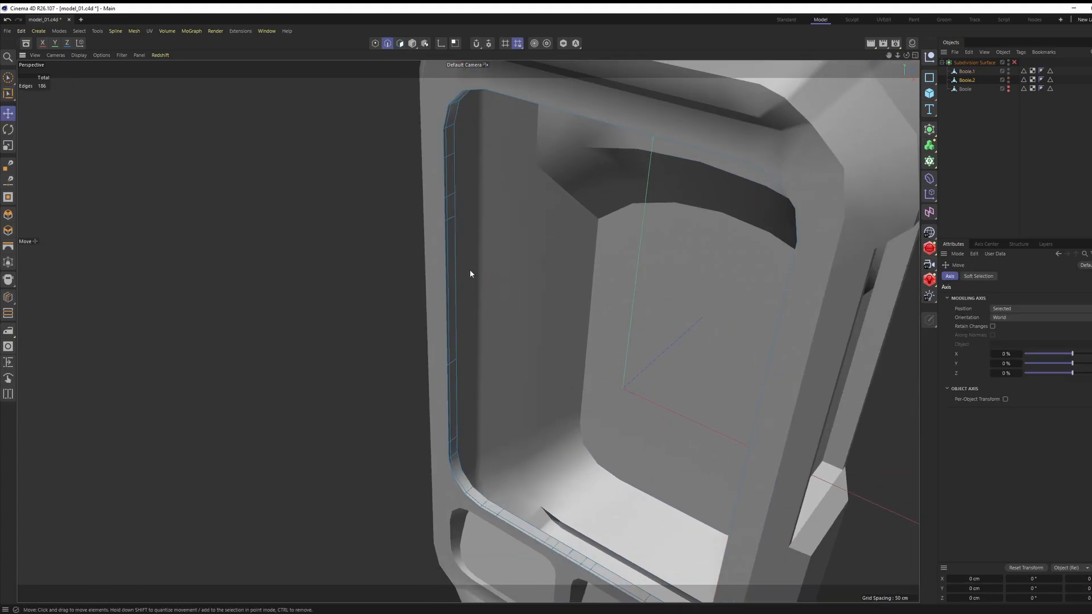
# Step: Extrude the split ring's front edge loop inward by 2.44 cm, matching the screen border in the front reference image
pyautogui.doubleClick(448, 281)
pyautogui.keyDown('alt'); pyautogui.moveTo(496, 204); pyautogui.dragTo(663, 321); pyautogui.keyUp('alt')
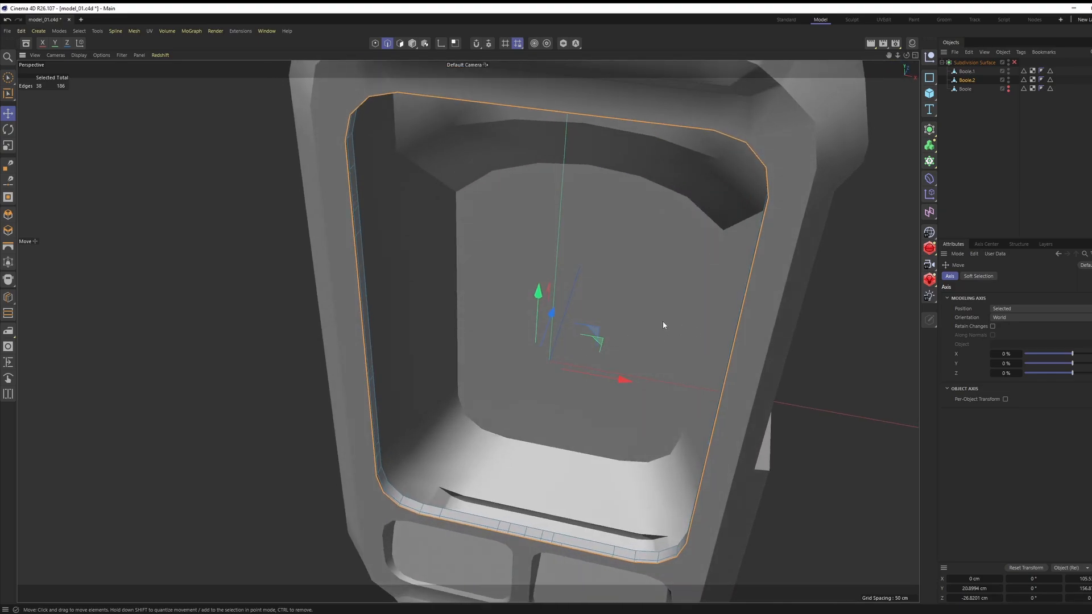
pyautogui.rightClick(643, 323)
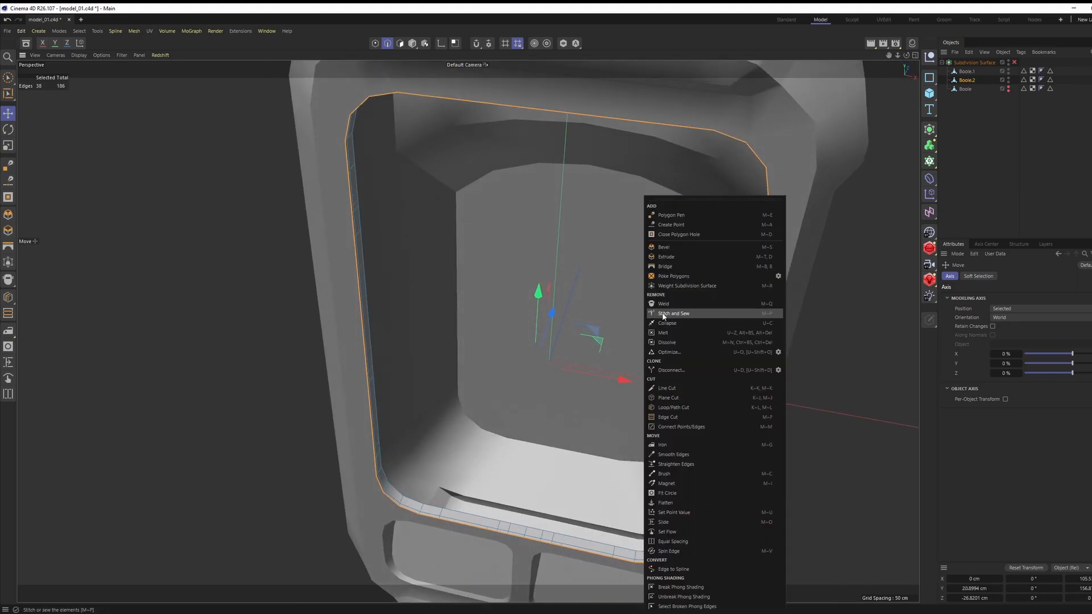
pyautogui.click(675, 258)
pyautogui.moveTo(798, 287); pyautogui.dragTo(776, 198)
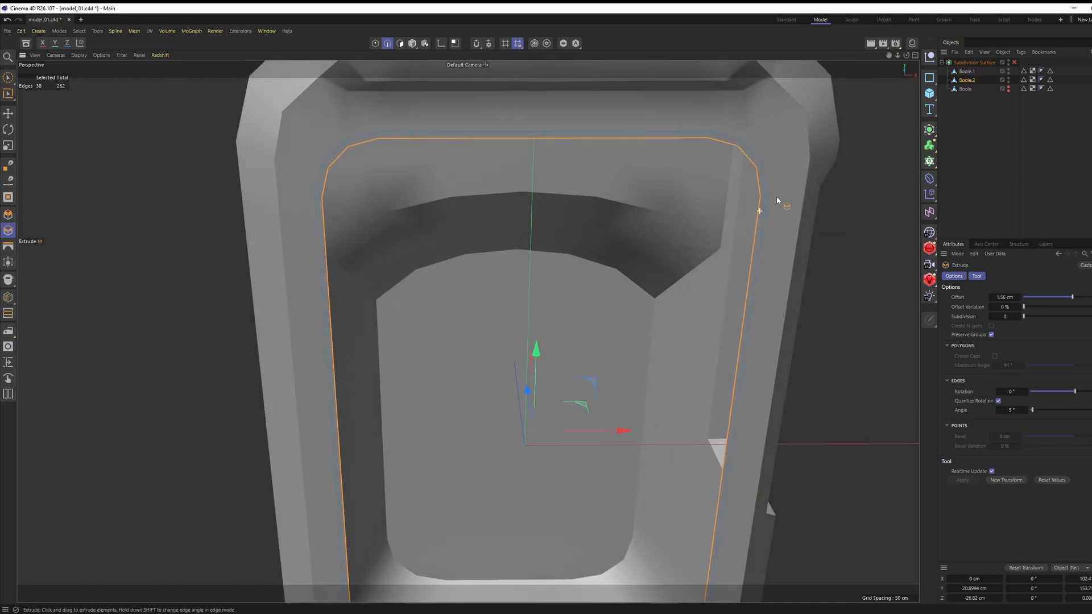
pyautogui.hotkey('ctrl', 'z')
pyautogui.middleClick(767, 293)
pyautogui.middleClick(733, 386)
pyautogui.keyDown('alt'); pyautogui.moveTo(411, 160); pyautogui.dragTo(549, 239, button='middle'); pyautogui.keyUp('alt')
pyautogui.scroll(5, 550, 239)
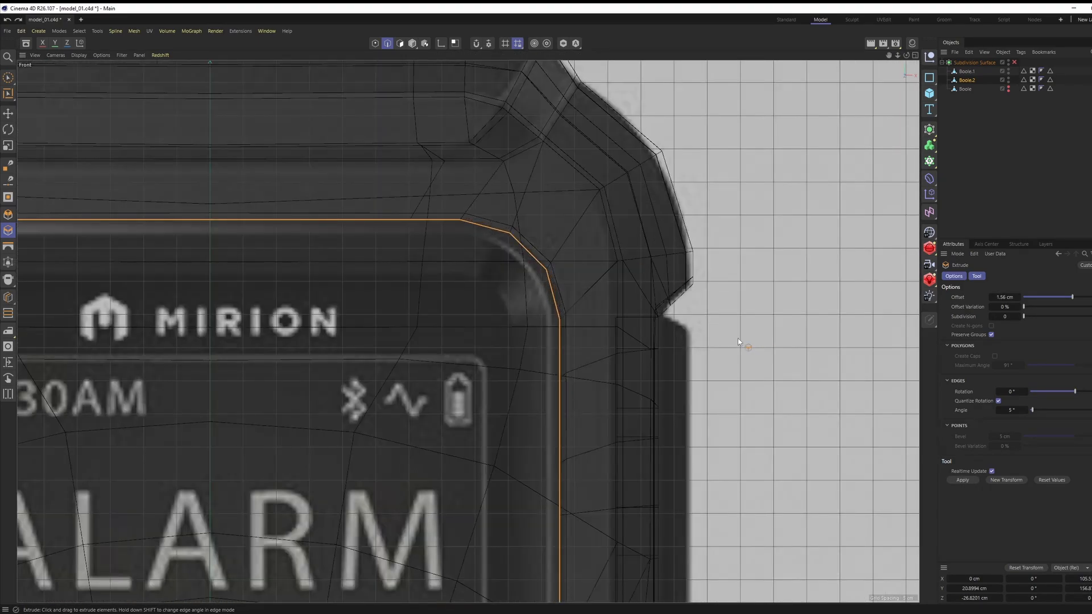
pyautogui.moveTo(713, 346); pyautogui.dragTo(728, 343)
# Step: Extrude the selected edge loop back into the body to a Z position of about -18.2 cm, checking it against the front reference
pyautogui.middleClick(703, 338)
pyautogui.middleClick(438, 244)
pyautogui.scroll(-5, 525, 245)
pyautogui.keyDown('alt'); pyautogui.moveTo(549, 247); pyautogui.dragTo(476, 289); pyautogui.keyUp('alt')
pyautogui.scroll(5, 481, 293)
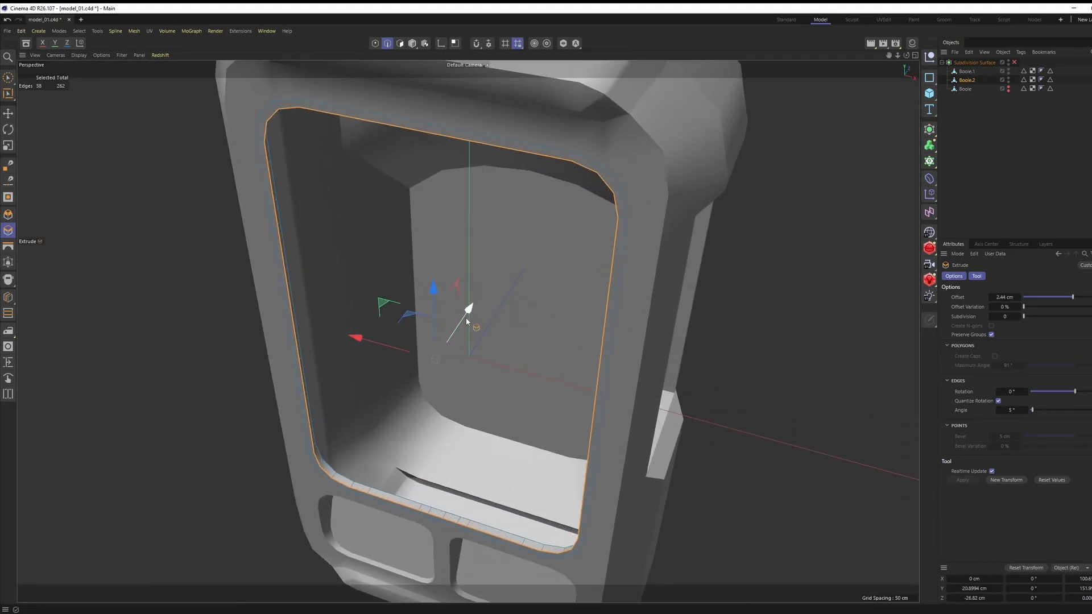
pyautogui.moveTo(467, 315); pyautogui.dragTo(495, 309)
pyautogui.middleClick(501, 312)
pyautogui.middleClick(597, 400)
pyautogui.keyDown('alt'); pyautogui.moveTo(597, 400); pyautogui.dragTo(641, 300, button='middle'); pyautogui.keyUp('alt')
pyautogui.scroll(-5, 642, 299)
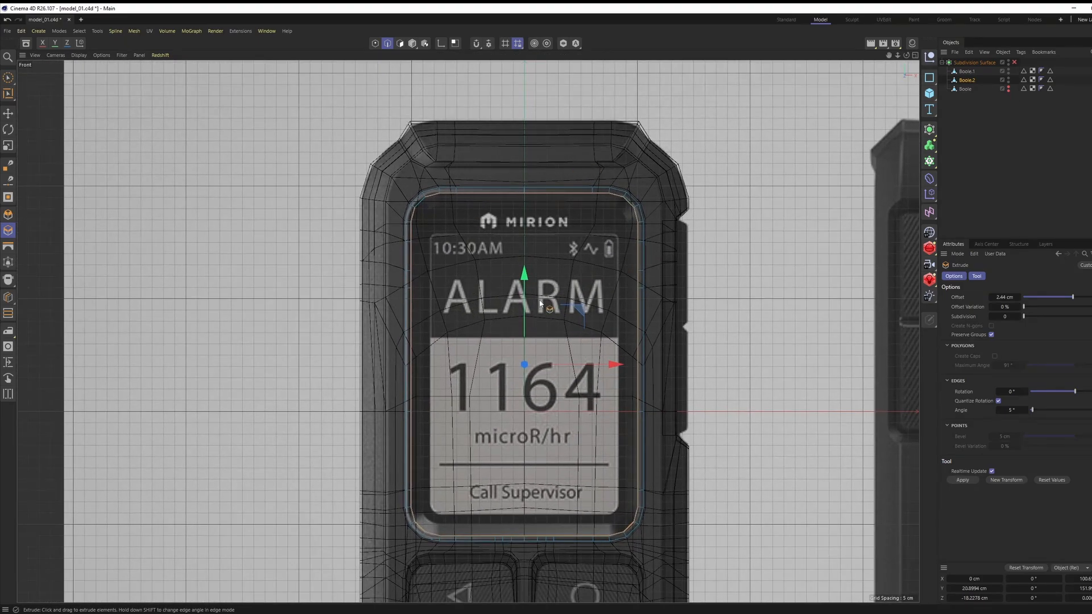
# Step: Try to scale the inner edge loop down toward the centre of the screen opening
pyautogui.middleClick(550, 370)
pyautogui.press('t')
pyautogui.middleClick(377, 252)
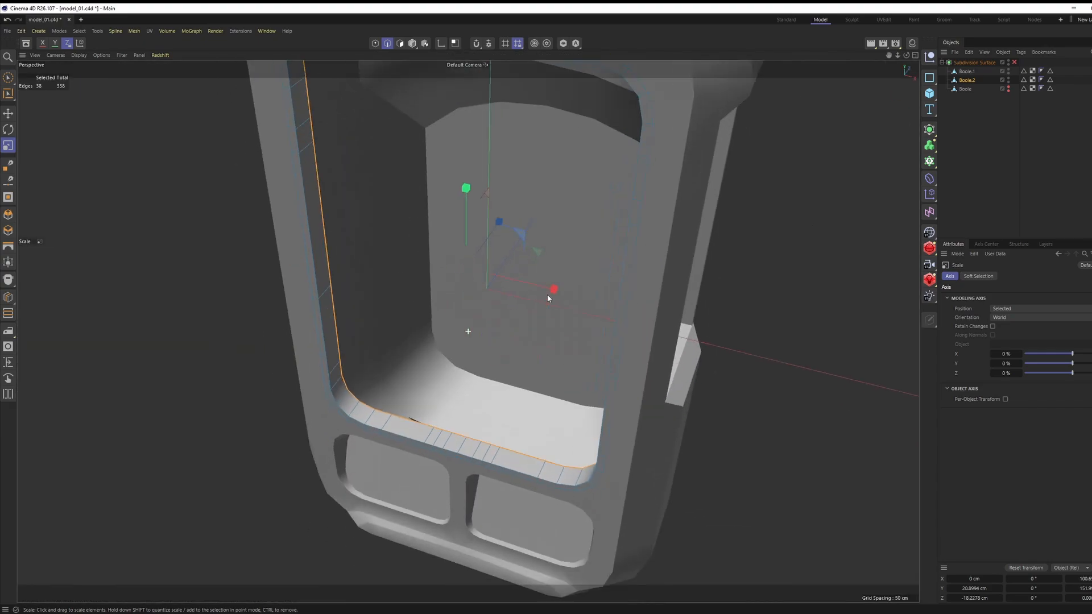
pyautogui.keyDown('alt'); pyautogui.moveTo(594, 383); pyautogui.dragTo(586, 398, button='middle'); pyautogui.keyUp('alt')
pyautogui.moveTo(760, 430); pyautogui.dragTo(710, 427)
pyautogui.scroll(-2, 688, 382)
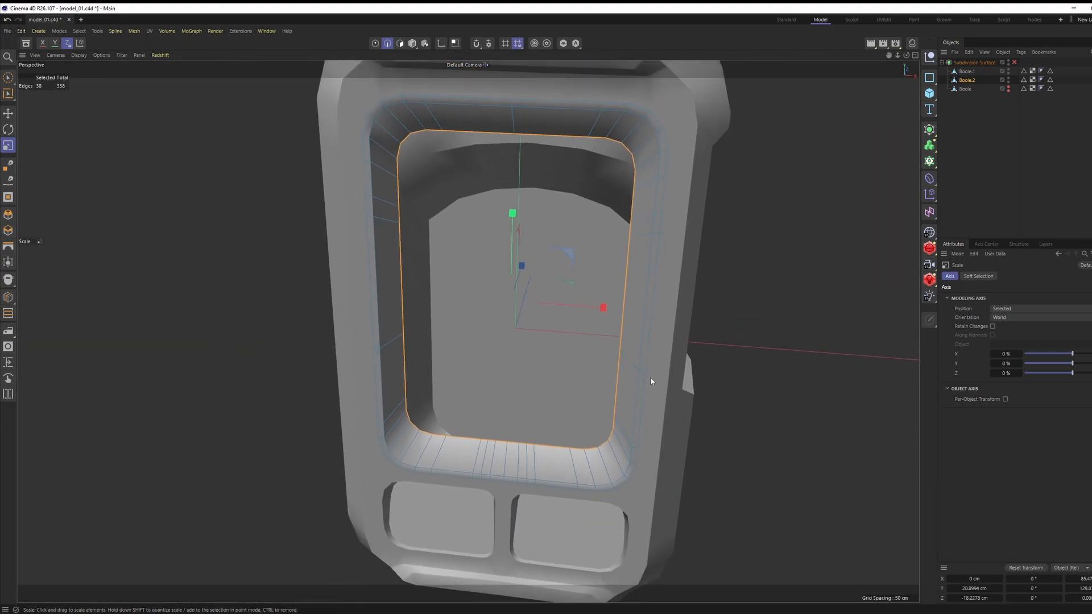
pyautogui.keyDown('alt'); pyautogui.moveTo(650, 377); pyautogui.dragTo(684, 269); pyautogui.keyUp('alt')
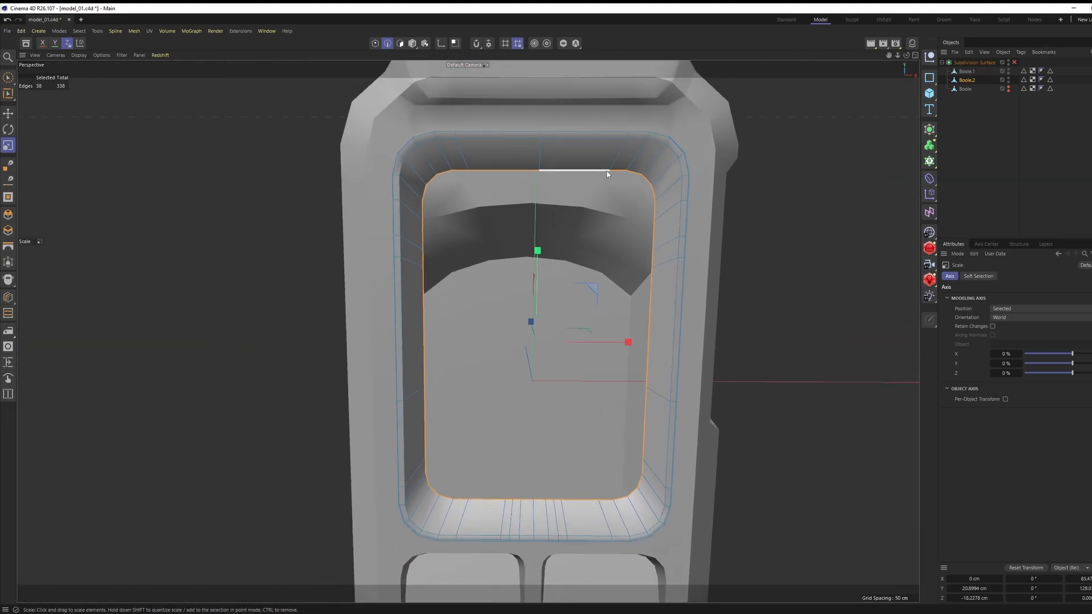
pyautogui.moveTo(685, 287); pyautogui.dragTo(700, 334)
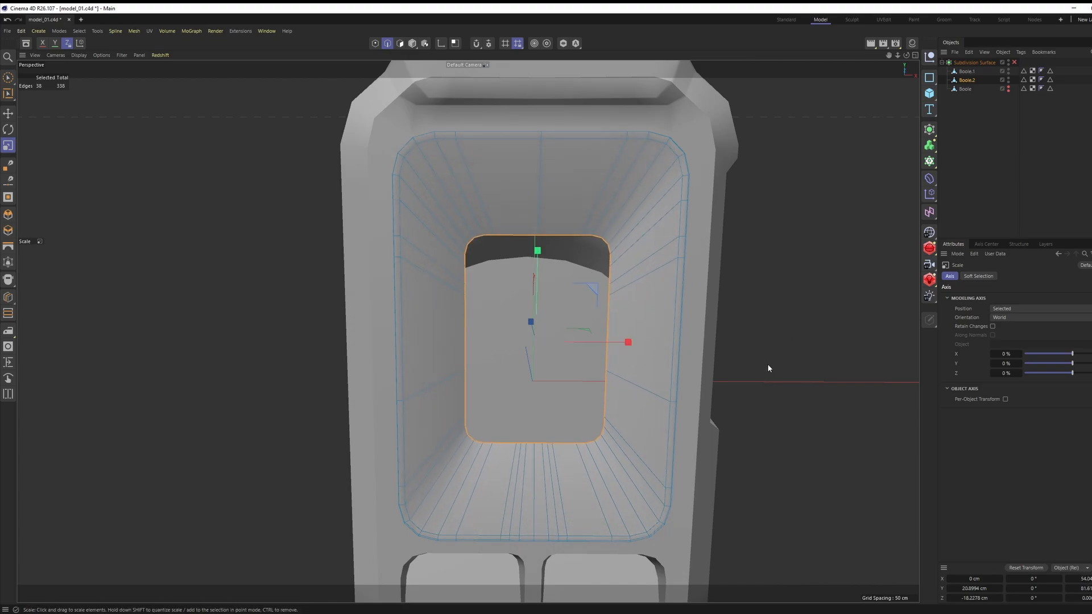
# Step: Undo the inward scaling of the screen recess's inner edge loop
pyautogui.press('Return')
pyautogui.click(585, 182)
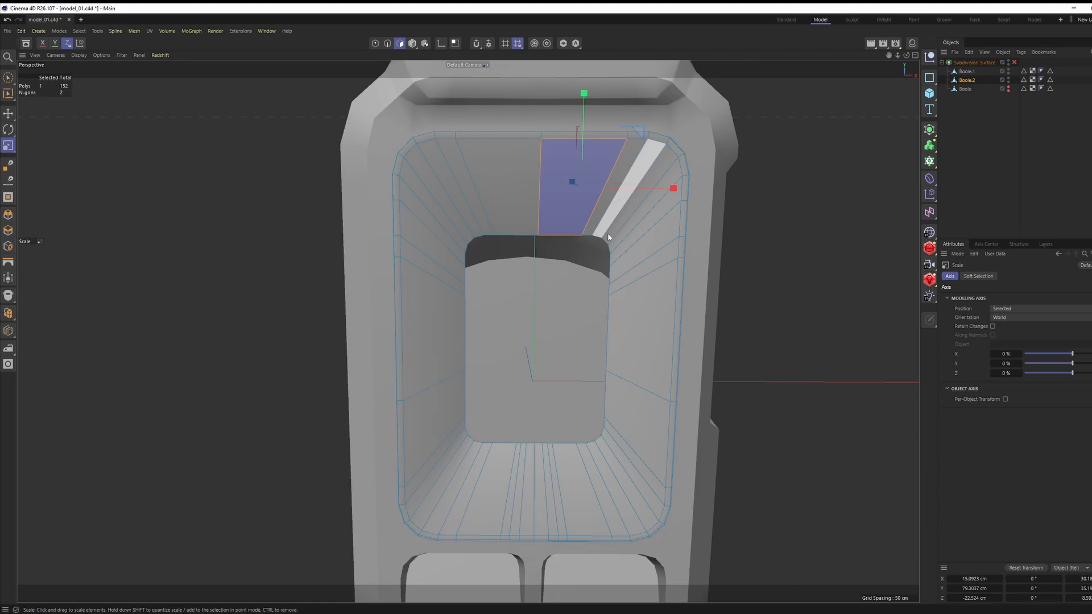
pyautogui.keyDown('shift'); pyautogui.click(640, 352); pyautogui.keyUp('shift')
pyautogui.keyDown('alt'); pyautogui.moveTo(650, 250); pyautogui.dragTo(653, 220); pyautogui.keyUp('alt')
pyautogui.keyDown('alt'); pyautogui.moveTo(654, 323); pyautogui.dragTo(646, 288, button='middle'); pyautogui.keyUp('alt')
pyautogui.keyDown('alt'); pyautogui.moveTo(646, 288); pyautogui.dragTo(662, 306); pyautogui.keyUp('alt')
pyautogui.hotkey('ctrl', 'z')
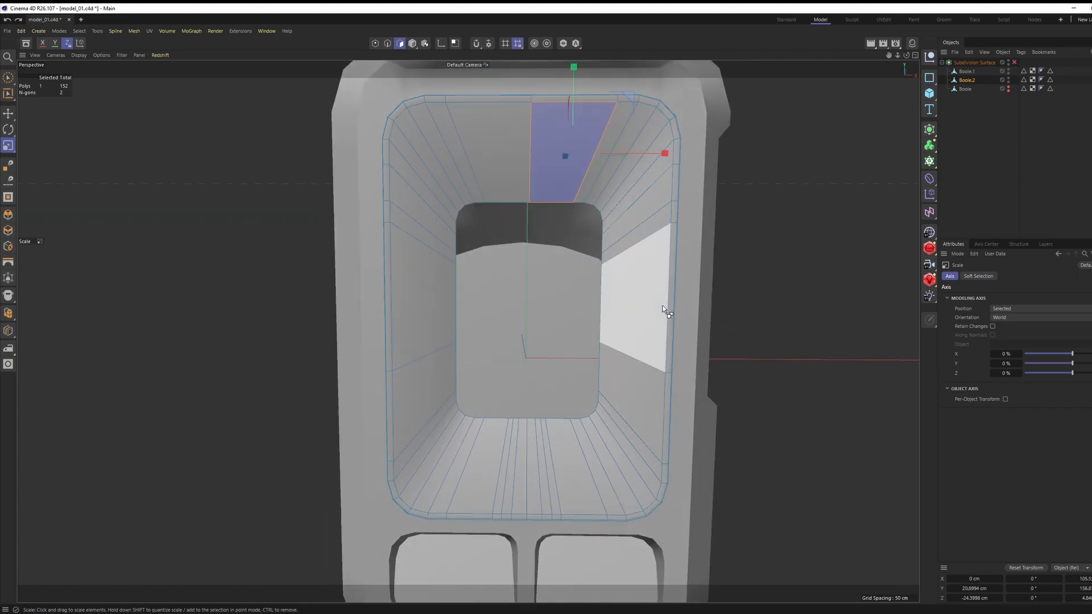
pyautogui.hotkey('ctrl', 'z')
pyautogui.hotkey('ctrl', 'z')
# Step: Extrude the recess's inner edge loop toward the centre with an offset of about -5.39 cm, following the front reference image
pyautogui.keyDown('alt'); pyautogui.moveTo(492, 187); pyautogui.dragTo(462, 203); pyautogui.keyUp('alt')
pyautogui.press('Return')
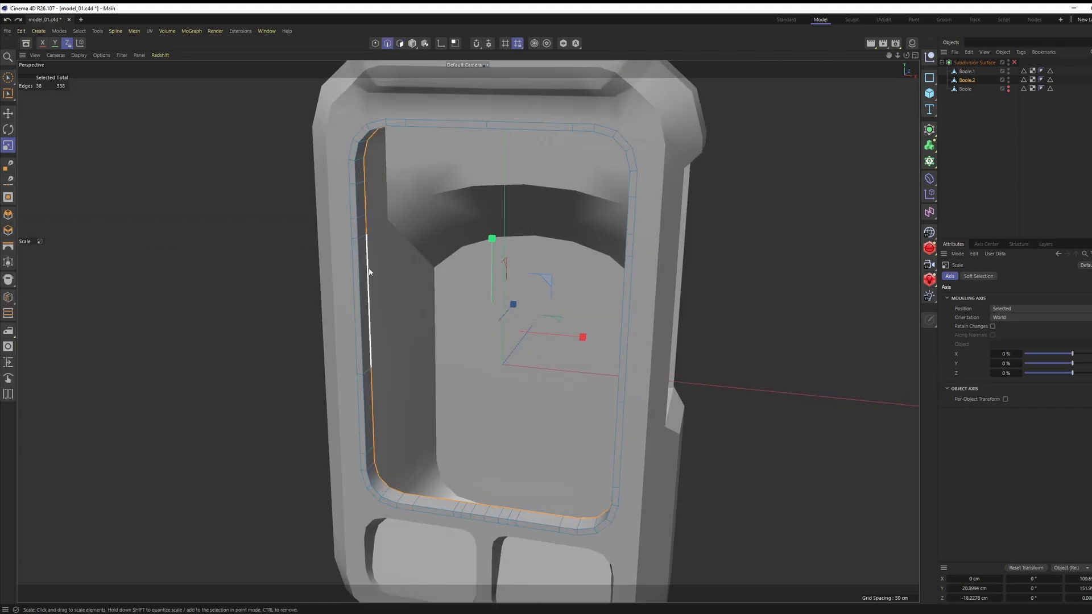
pyautogui.rightClick(589, 365)
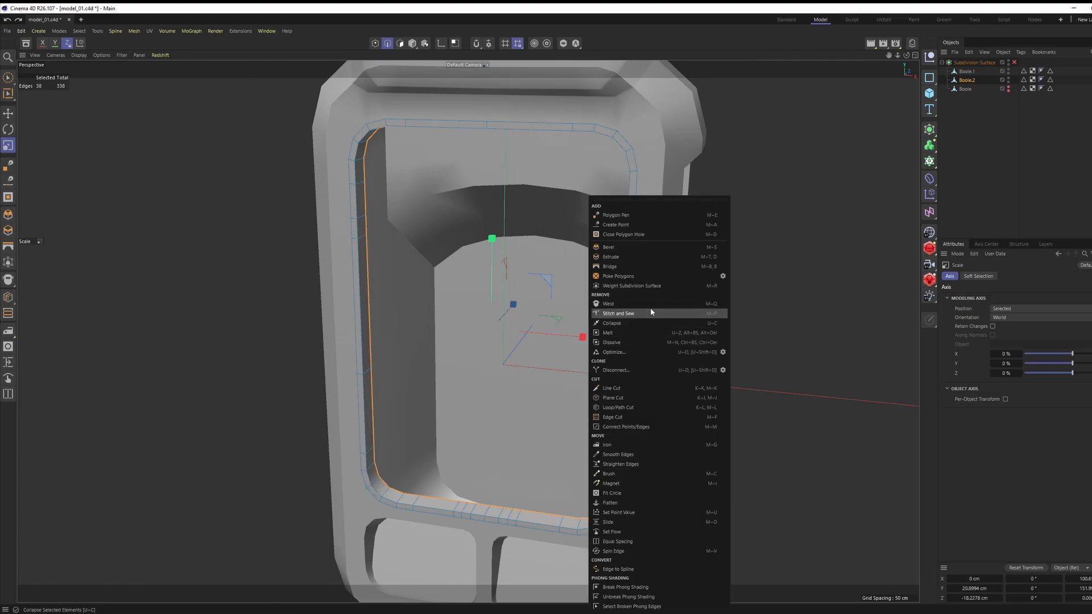
pyautogui.click(622, 258)
pyautogui.middleClick(662, 392)
pyautogui.middleClick(655, 384)
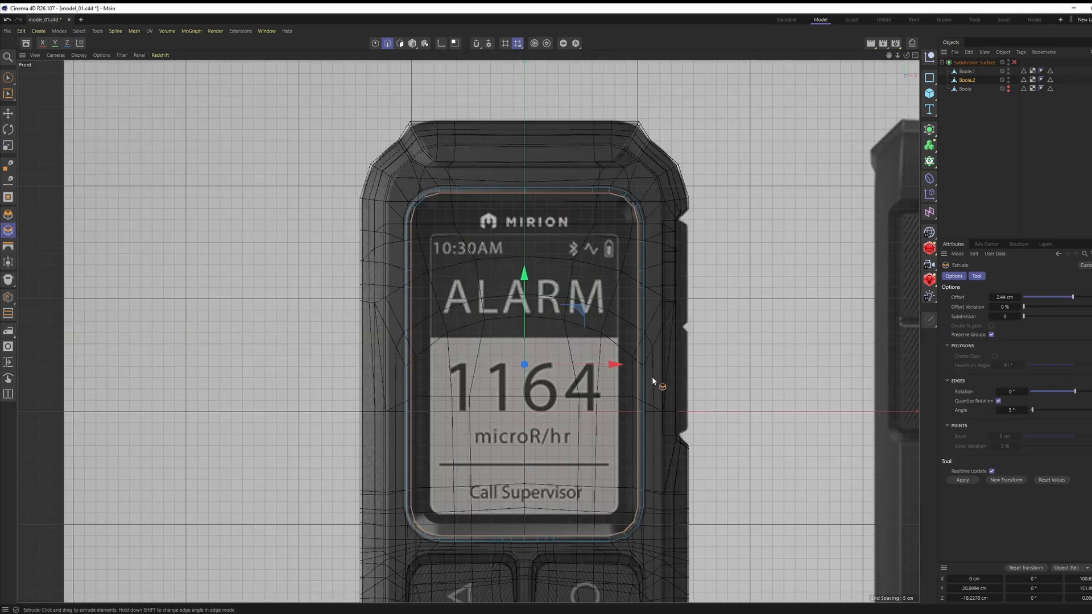
pyautogui.scroll(6, 633, 237)
pyautogui.moveTo(698, 265); pyautogui.dragTo(610, 271)
pyautogui.middleClick(610, 271)
pyautogui.middleClick(462, 209)
# Step: Select the front and back edge loops of the recess wall and merge the back loop onto the front one with Stitch and Sew
pyautogui.keyDown('alt'); pyautogui.moveTo(496, 211); pyautogui.dragTo(409, 231); pyautogui.keyUp('alt')
pyautogui.scroll(4, 410, 231)
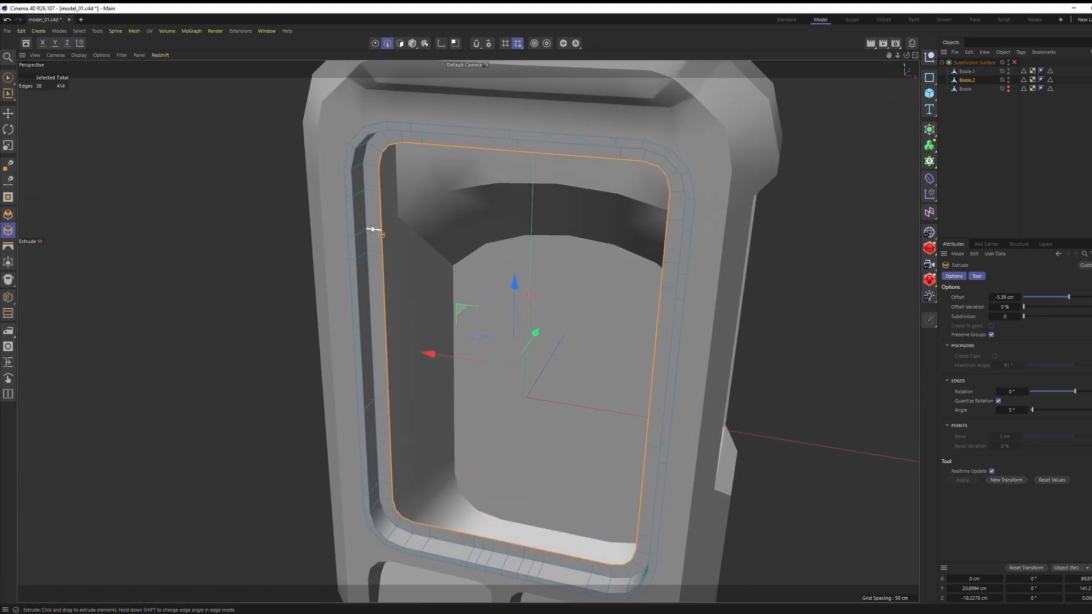
pyautogui.press('e')
pyautogui.doubleClick(366, 218)
pyautogui.keyDown('shift'); pyautogui.doubleClick(353, 228); pyautogui.keyUp('shift')
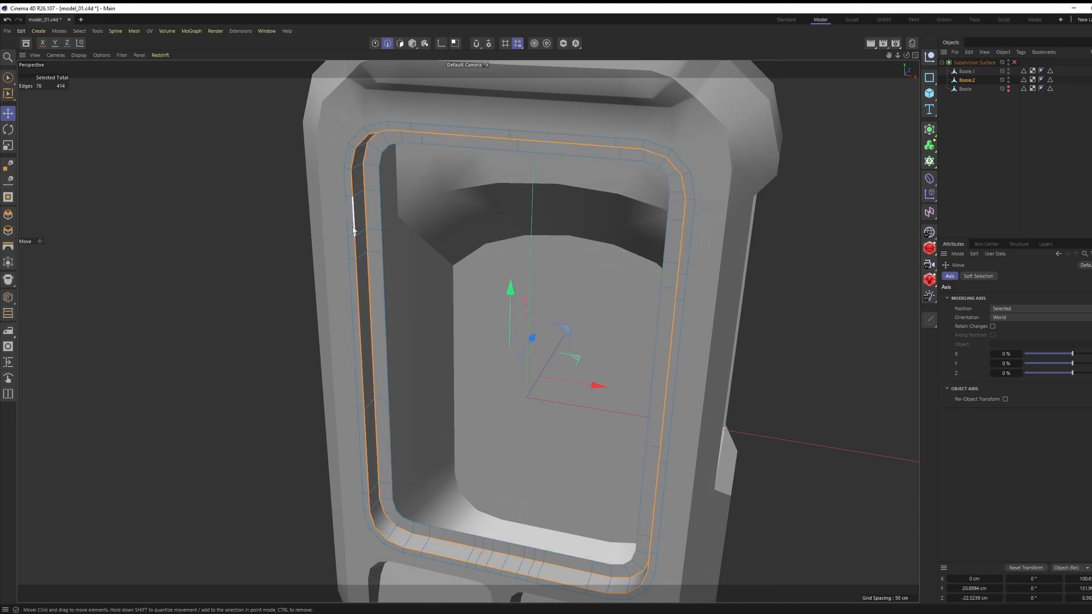
pyautogui.keyDown('alt'); pyautogui.moveTo(353, 229); pyautogui.dragTo(463, 199); pyautogui.keyUp('alt')
pyautogui.scroll(3, 463, 199)
pyautogui.rightClick(463, 200)
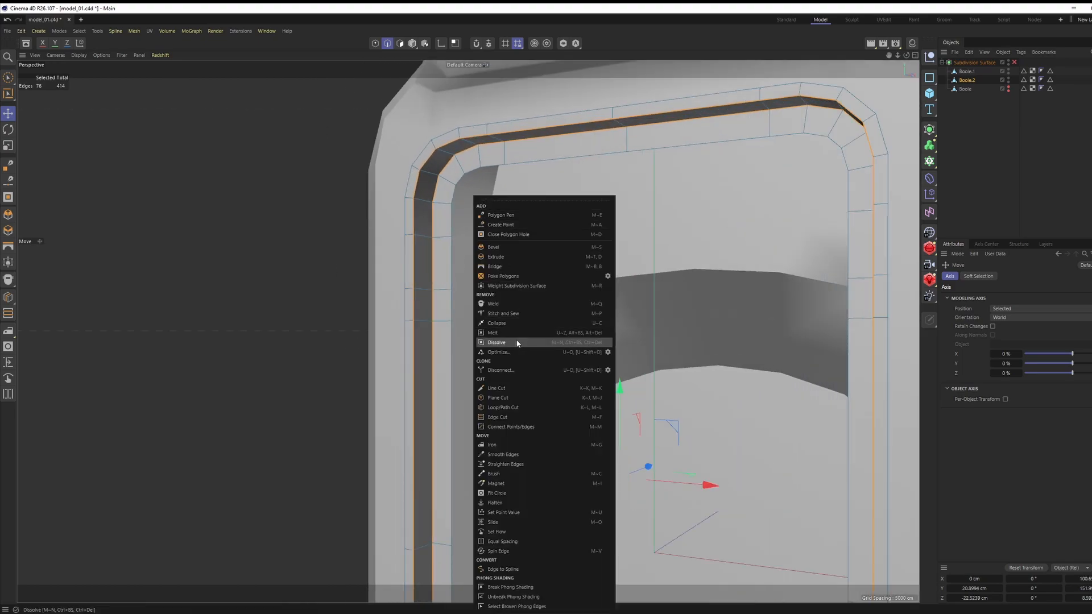
pyautogui.click(512, 319)
pyautogui.scroll(2, 432, 194)
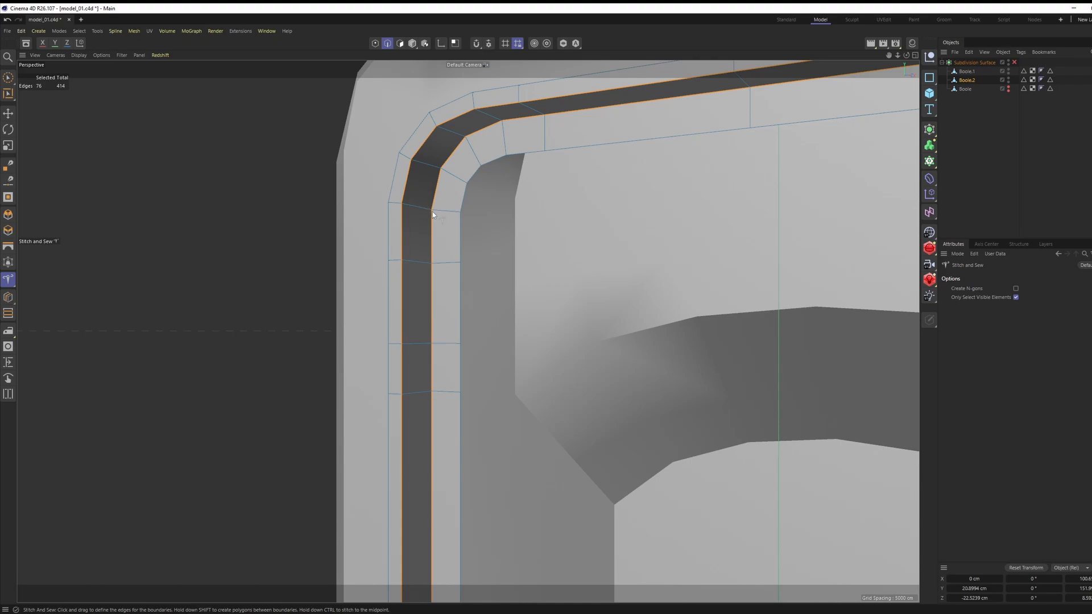
pyautogui.moveTo(432, 211); pyautogui.dragTo(464, 244)
pyautogui.scroll(-2, 445, 222)
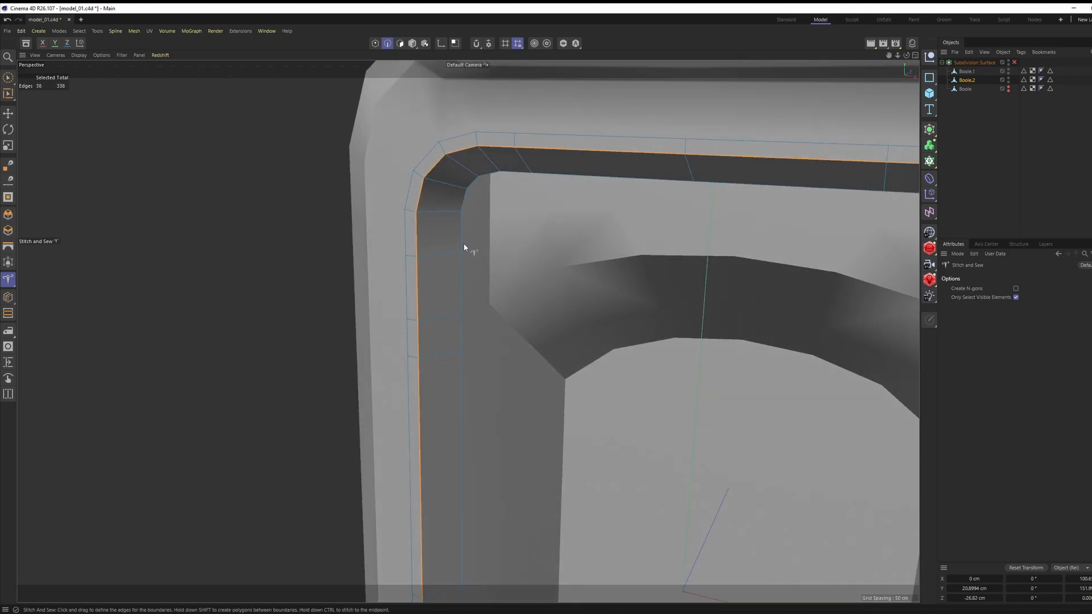
# Step: Extrude the recess's innermost edge loop deeper into the body to a Z position of about -10.4 cm
pyautogui.press('e')
pyautogui.scroll(-3, 460, 284)
pyautogui.keyDown('alt'); pyautogui.moveTo(525, 302); pyautogui.dragTo(563, 314); pyautogui.keyUp('alt')
pyautogui.keyDown('alt'); pyautogui.moveTo(468, 279); pyautogui.dragTo(427, 234); pyautogui.keyUp('alt')
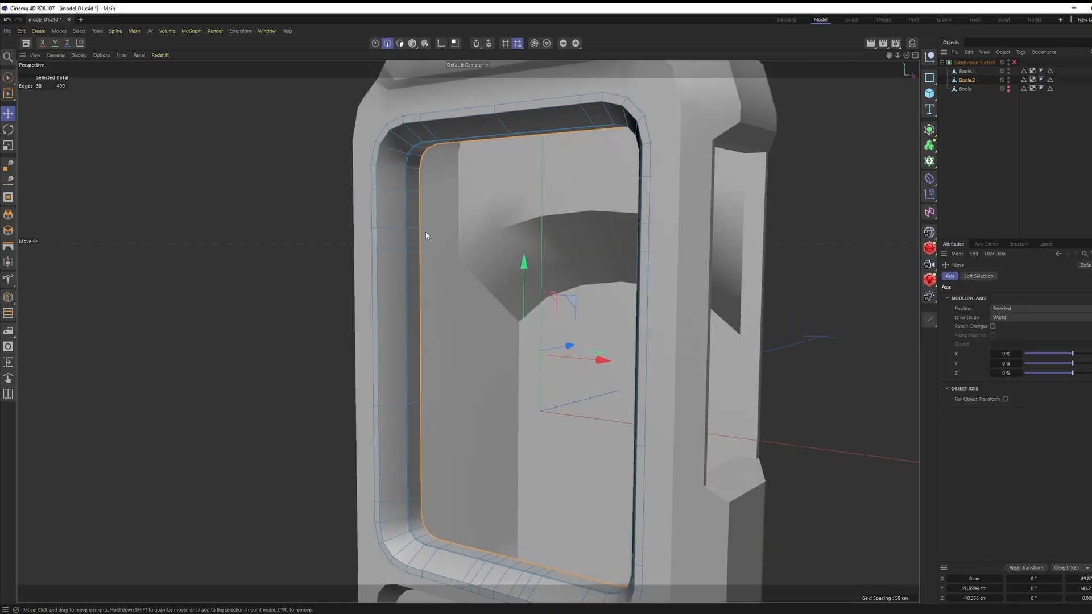
# Step: Loop-select the inner depth wall of the screen recess plus a second polygon loop and split them into a new object
pyautogui.scroll(3, 428, 231)
pyautogui.press('Return')
pyautogui.press('u')
pyautogui.press('l')
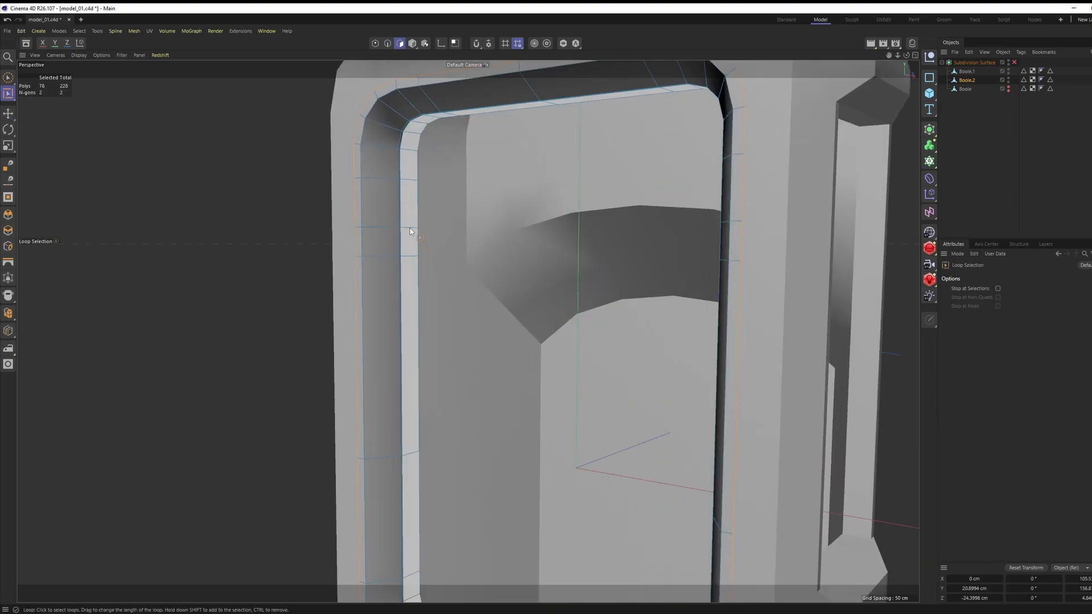
pyautogui.click(411, 227)
pyautogui.keyDown('alt'); pyautogui.moveTo(411, 227); pyautogui.dragTo(496, 266); pyautogui.keyUp('alt')
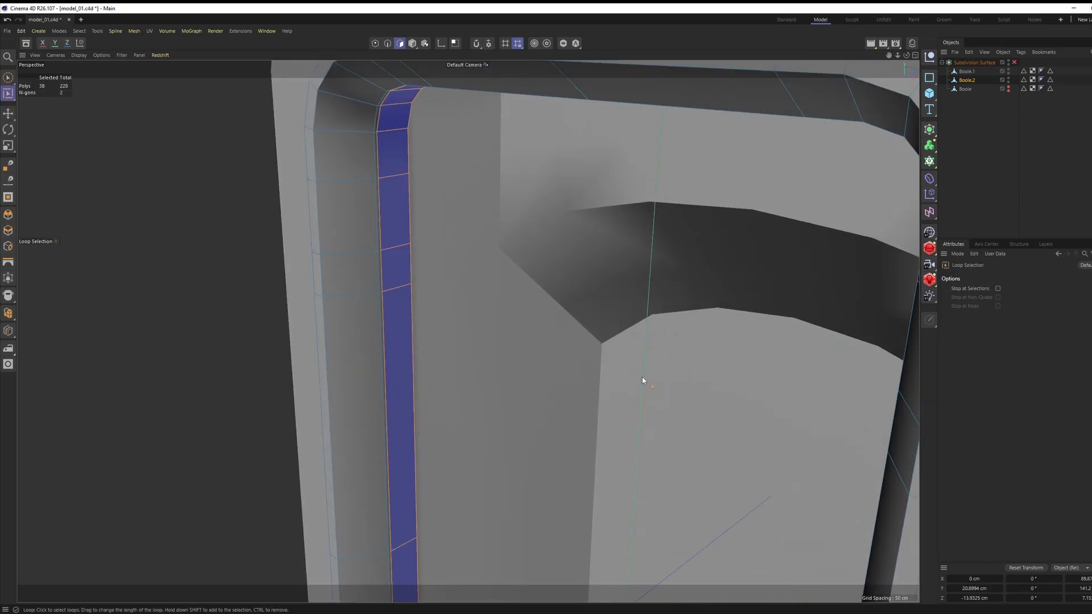
pyautogui.keyDown('alt'); pyautogui.moveTo(500, 288); pyautogui.dragTo(466, 221, button='right'); pyautogui.keyUp('alt')
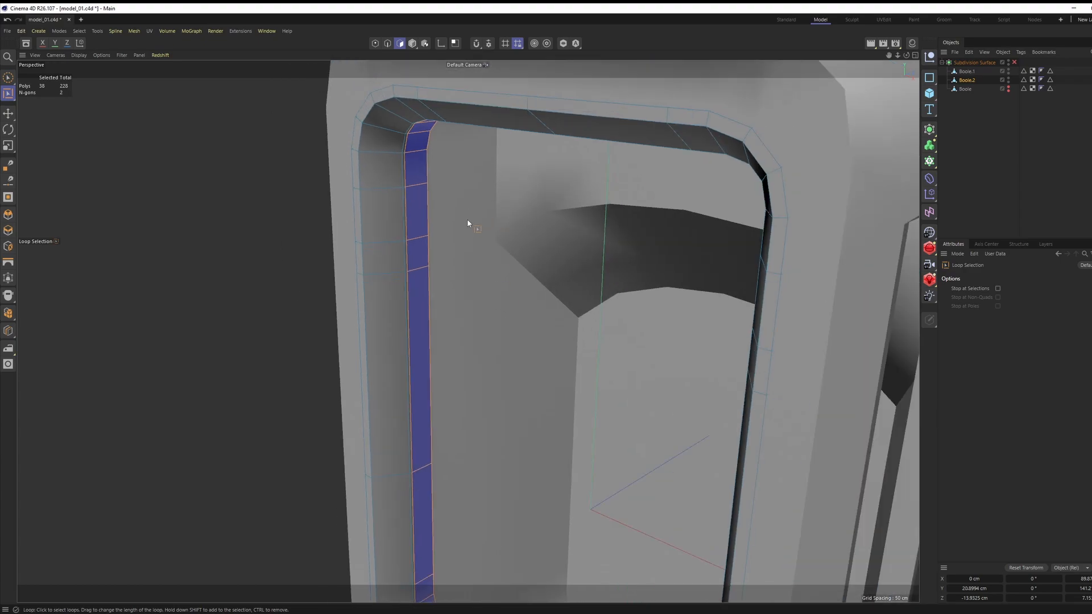
pyautogui.keyDown('alt'); pyautogui.moveTo(467, 220); pyautogui.dragTo(438, 189); pyautogui.keyUp('alt')
pyautogui.keyDown('alt'); pyautogui.moveTo(500, 333); pyautogui.dragTo(487, 306, button='right'); pyautogui.keyUp('alt')
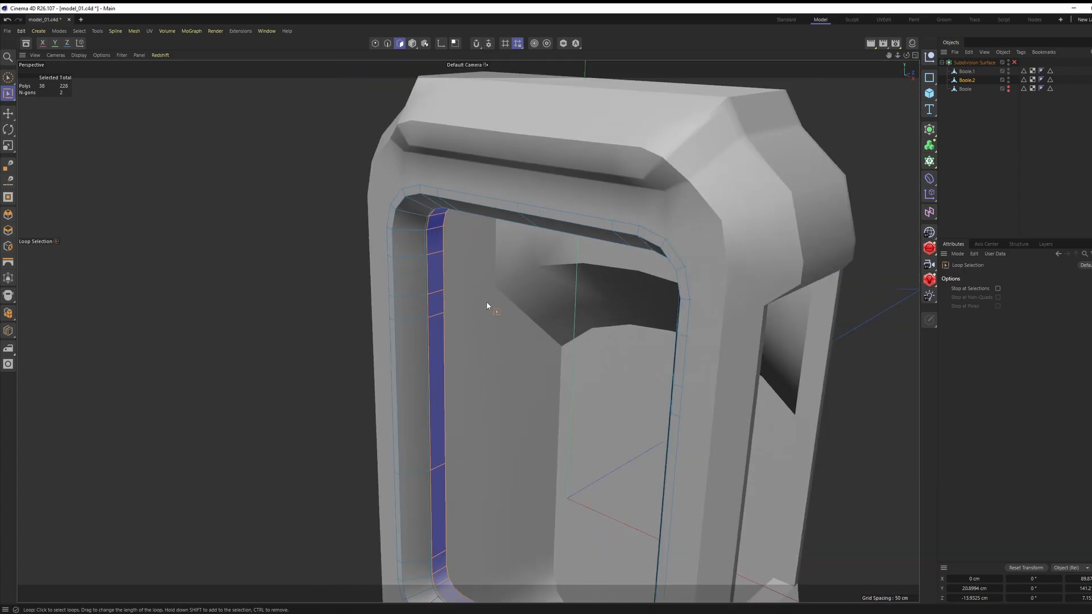
pyautogui.keyDown('shift'); pyautogui.click(486, 305); pyautogui.keyUp('shift')
pyautogui.rightClick(486, 305)
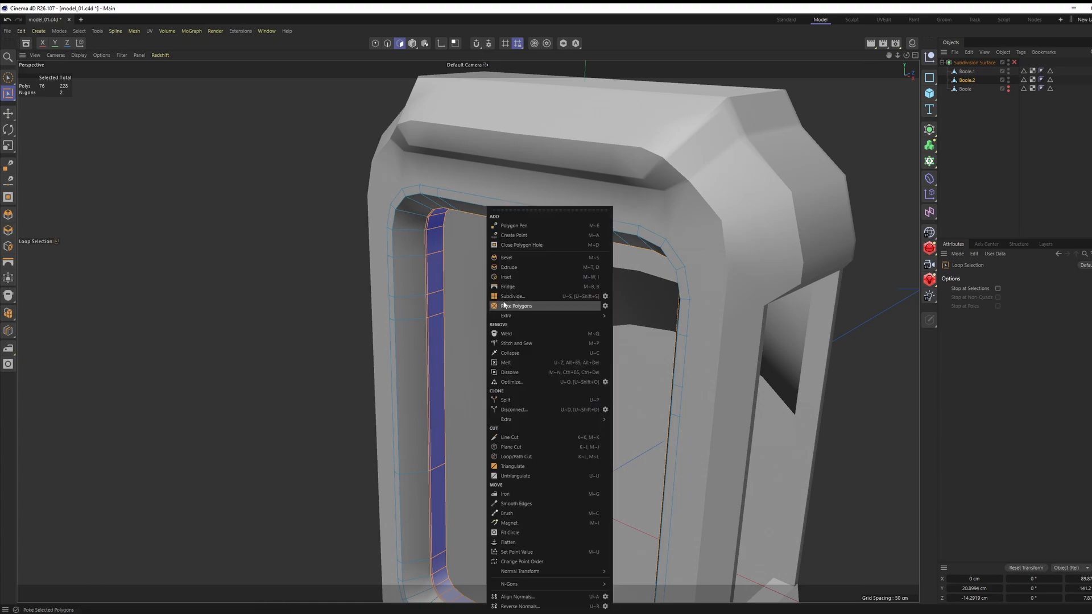
pyautogui.click(512, 402)
# Step: Select the new ring's front edge loop and extrude it inward with an offset of about -1.6 cm
pyautogui.press('Return')
pyautogui.press('Return')
pyautogui.press('e')
pyautogui.scroll(3, 430, 263)
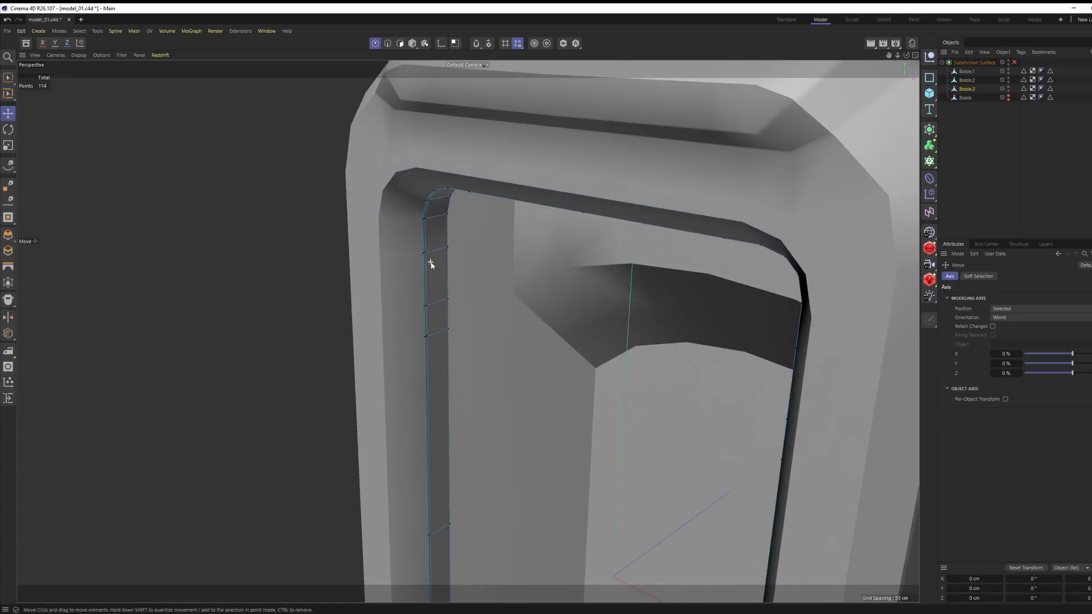
pyautogui.doubleClick(448, 270)
pyautogui.doubleClick(422, 277)
pyautogui.scroll(-4, 466, 269)
pyautogui.keyDown('alt'); pyautogui.moveTo(465, 268); pyautogui.dragTo(491, 261); pyautogui.keyUp('alt')
pyautogui.scroll(2, 535, 256)
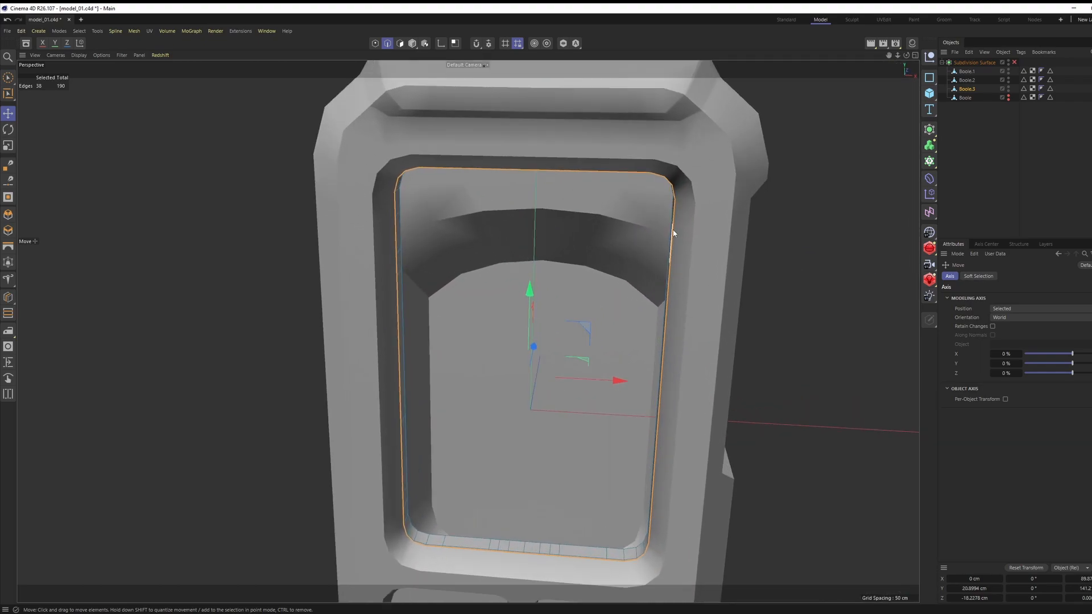
pyautogui.rightClick(672, 229)
pyautogui.click(711, 257)
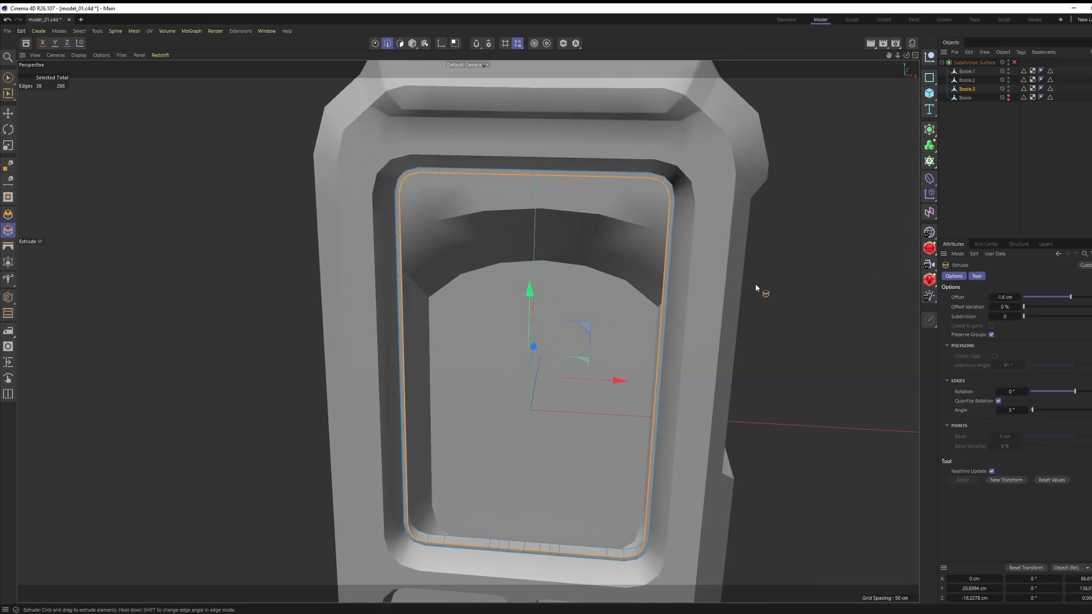
# Step: Try to fill the inner screen opening with Close Polygon Hole, set to the N-gon polygon type
pyautogui.keyDown('alt'); pyautogui.moveTo(757, 288); pyautogui.dragTo(661, 233); pyautogui.keyUp('alt')
pyautogui.rightClick(672, 135)
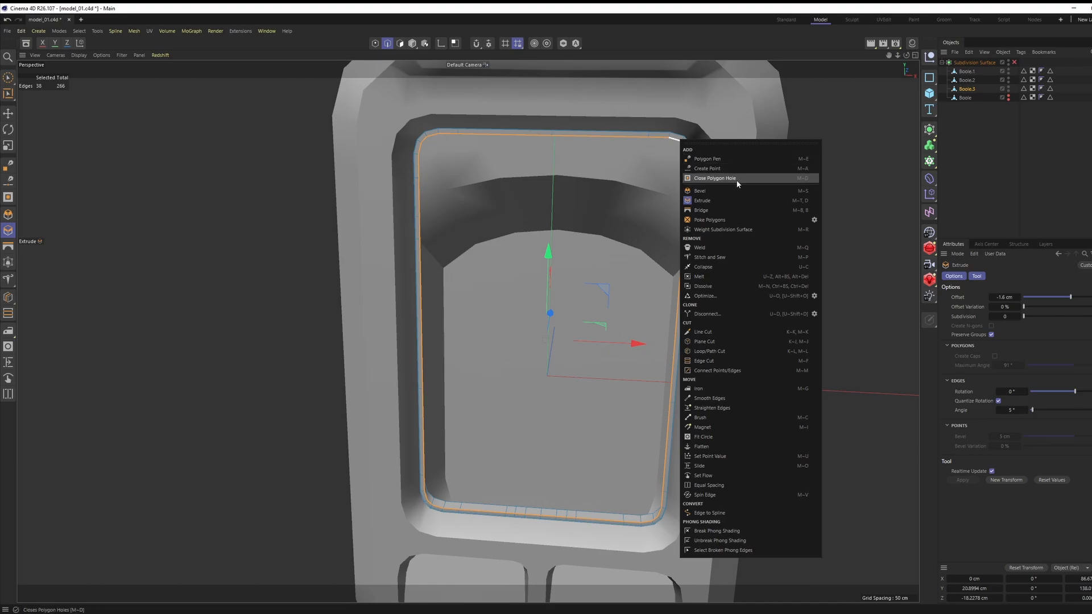
pyautogui.click(737, 180)
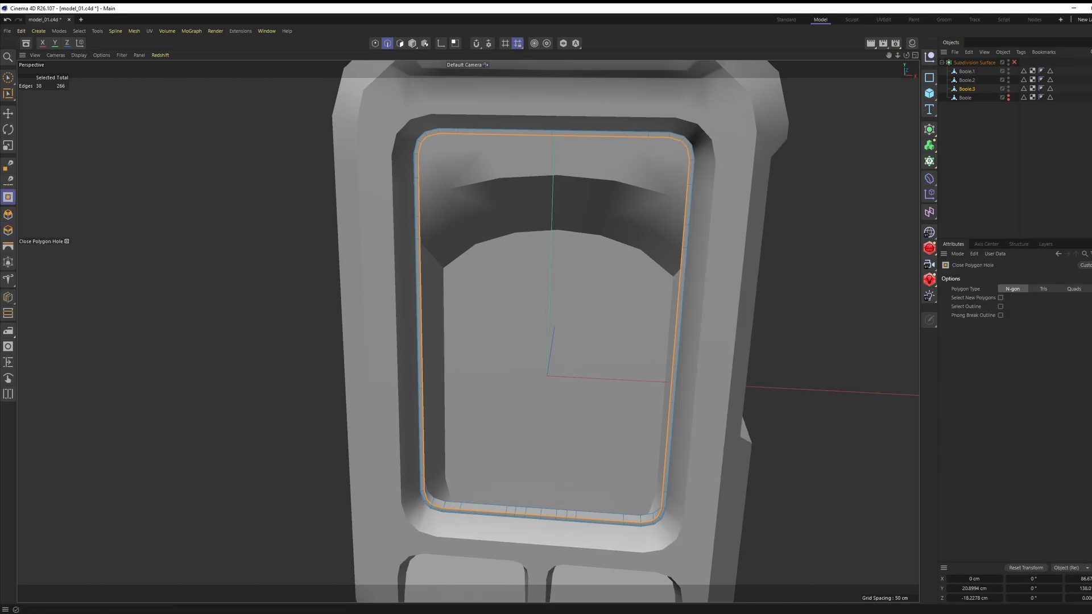
pyautogui.click(683, 146)
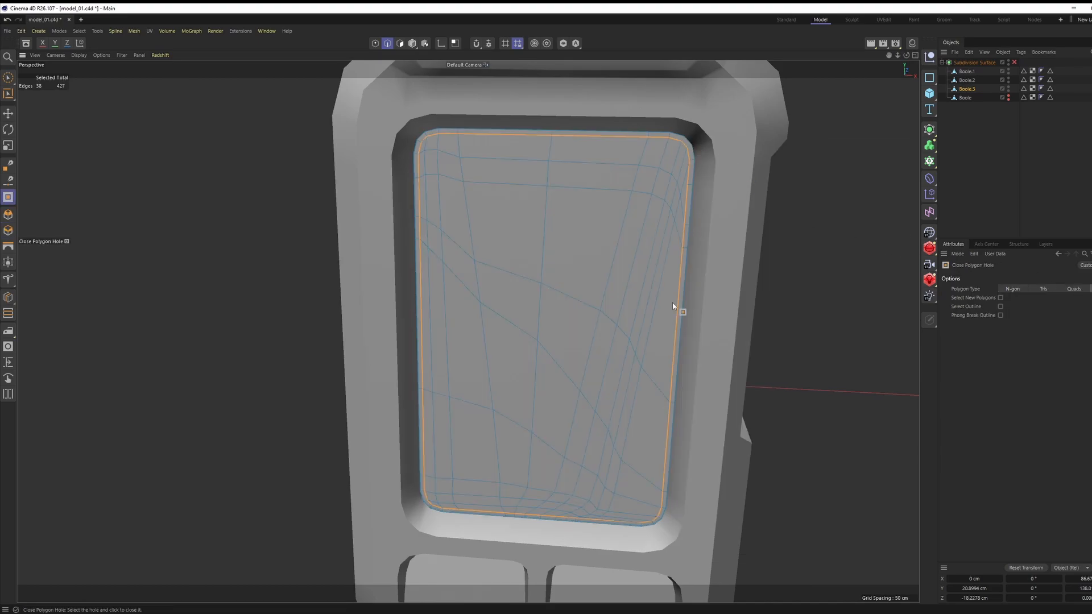
pyautogui.keyDown('alt'); pyautogui.moveTo(675, 305); pyautogui.dragTo(711, 237); pyautogui.keyUp('alt')
pyautogui.hotkey('ctrl', 'z')
pyautogui.press('e')
pyautogui.scroll(6, 567, 471)
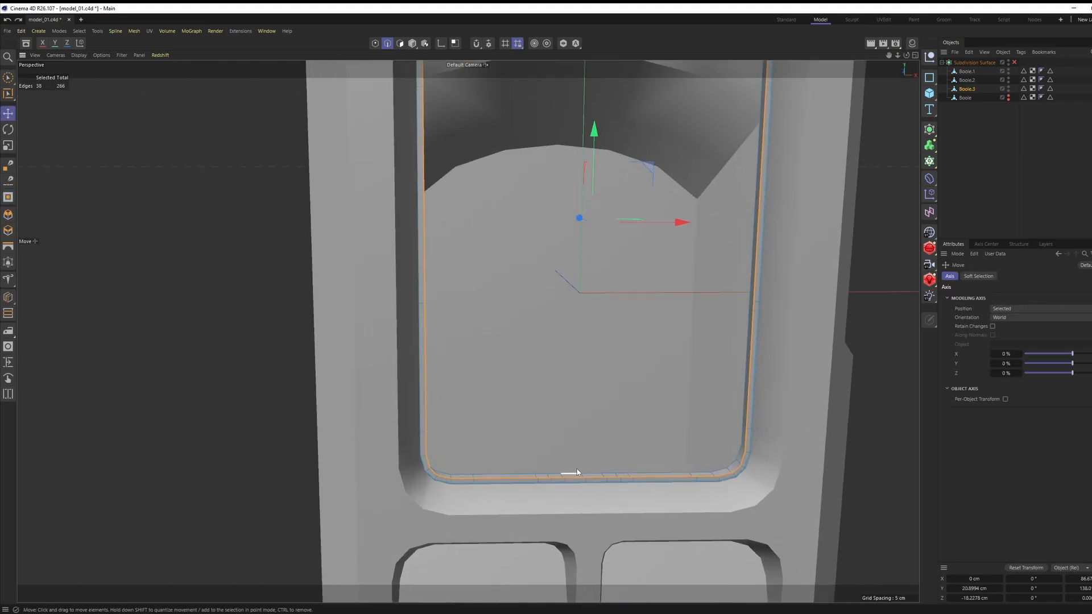
# Step: Select the surplus crosswise edges along the ring's bottom and upper sides and dissolve them
pyautogui.click(518, 490)
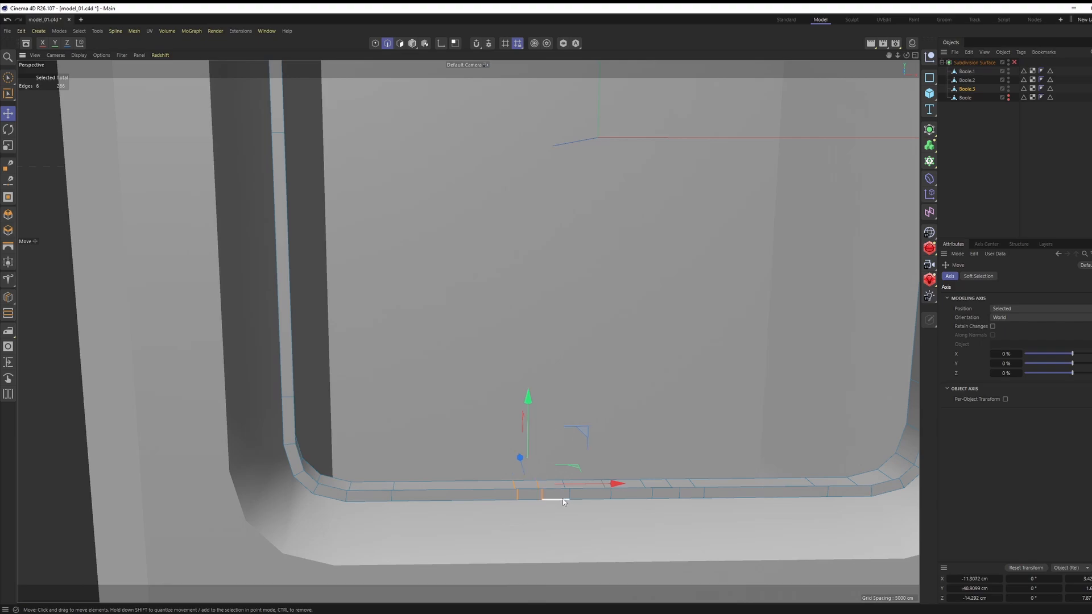
pyautogui.keyDown('alt'); pyautogui.moveTo(667, 505); pyautogui.dragTo(587, 458, button='middle'); pyautogui.keyUp('alt')
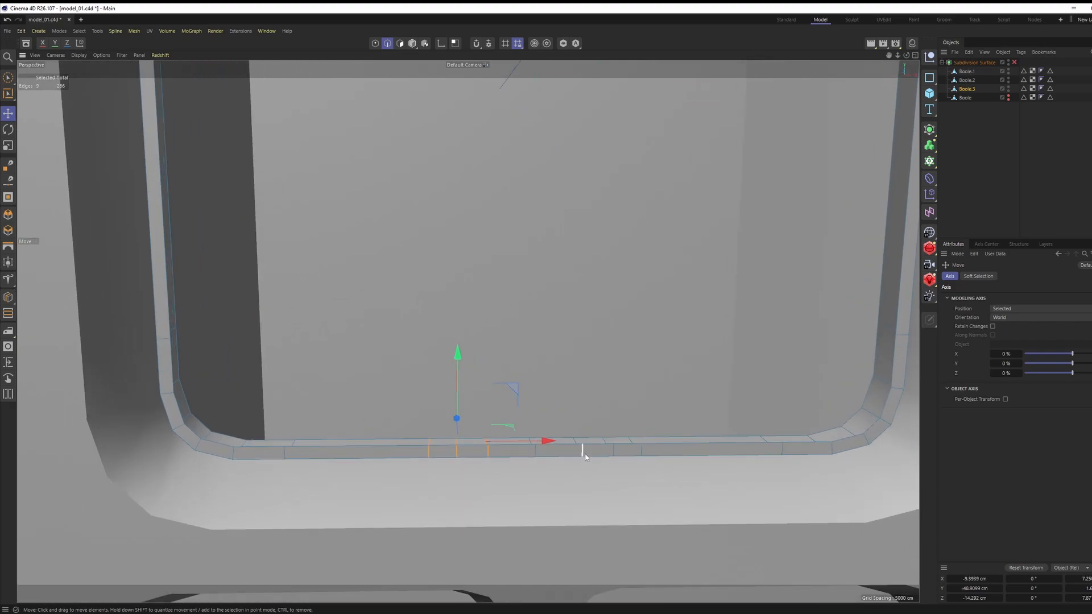
pyautogui.keyDown('shift'); pyautogui.click(641, 450); pyautogui.keyUp('shift')
pyautogui.scroll(-10, 650, 419)
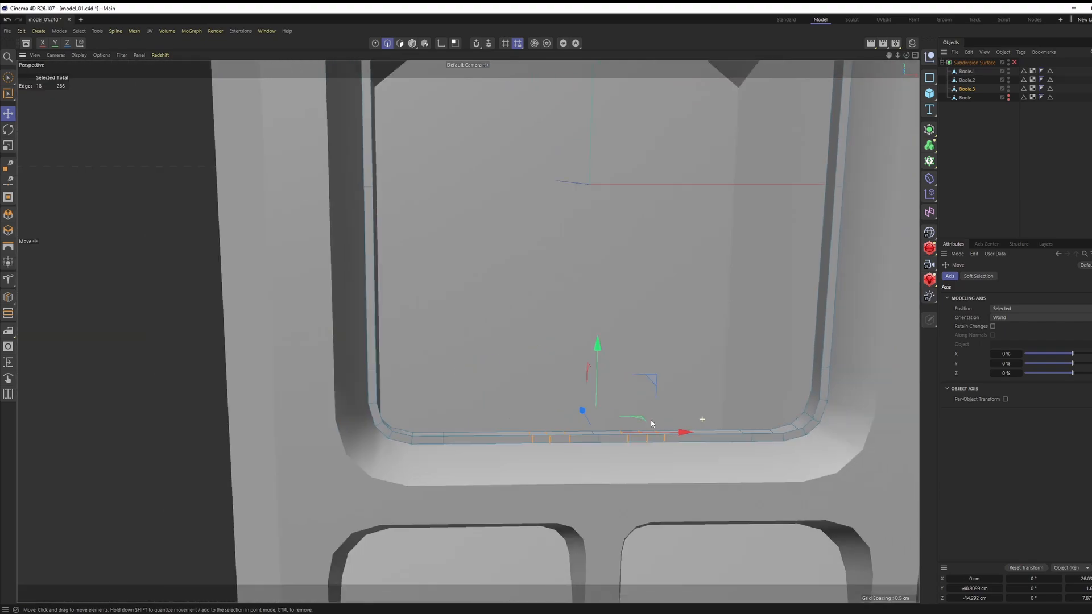
pyautogui.scroll(5, 449, 336)
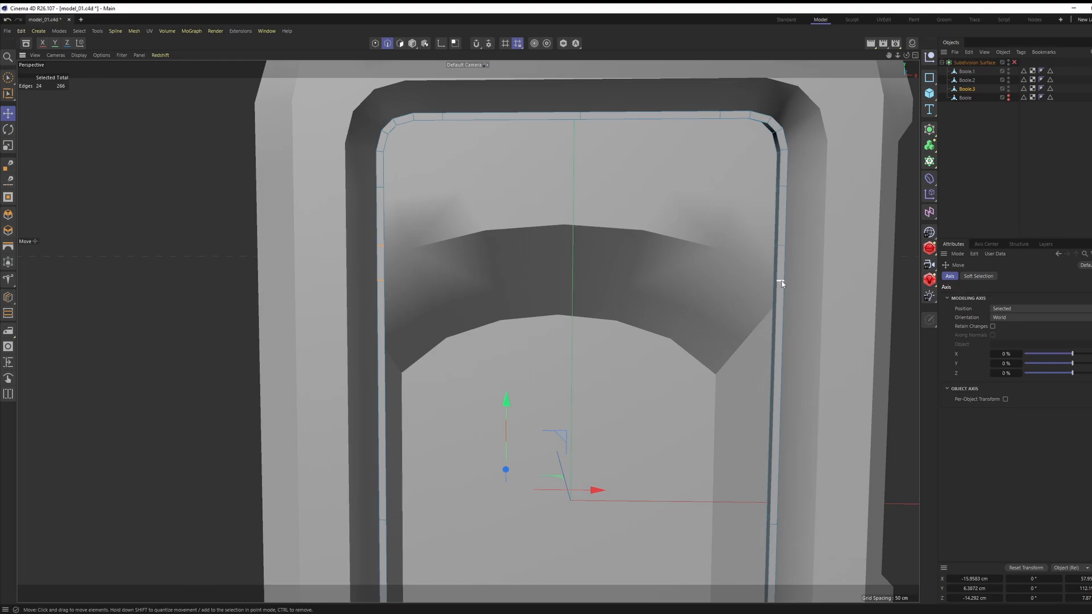
pyautogui.scroll(-5, 787, 273)
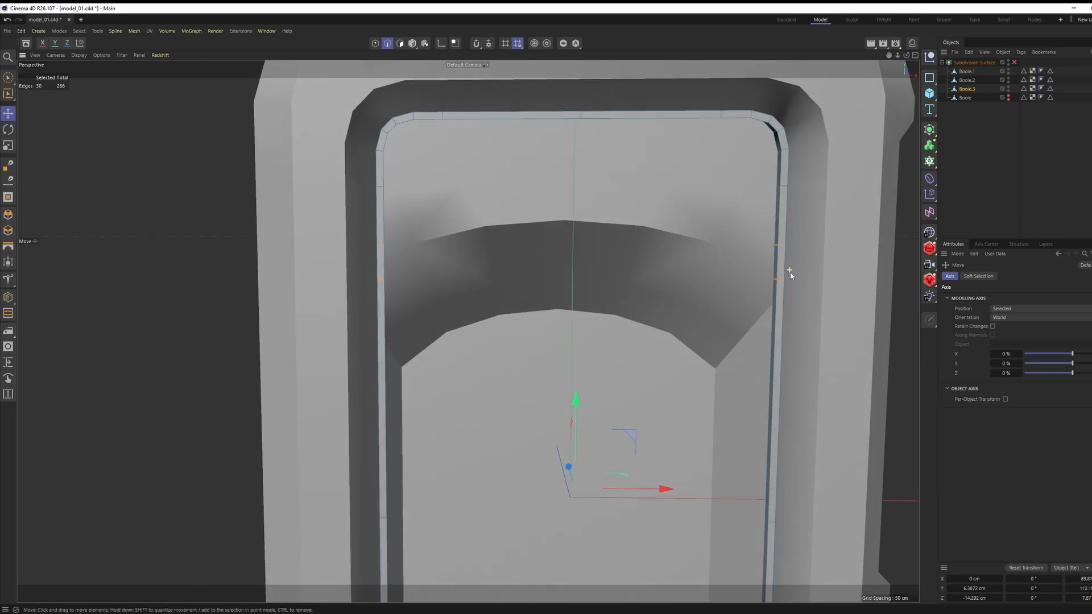
pyautogui.keyDown('alt'); pyautogui.moveTo(707, 261); pyautogui.dragTo(736, 196); pyautogui.keyUp('alt')
pyautogui.rightClick(817, 318)
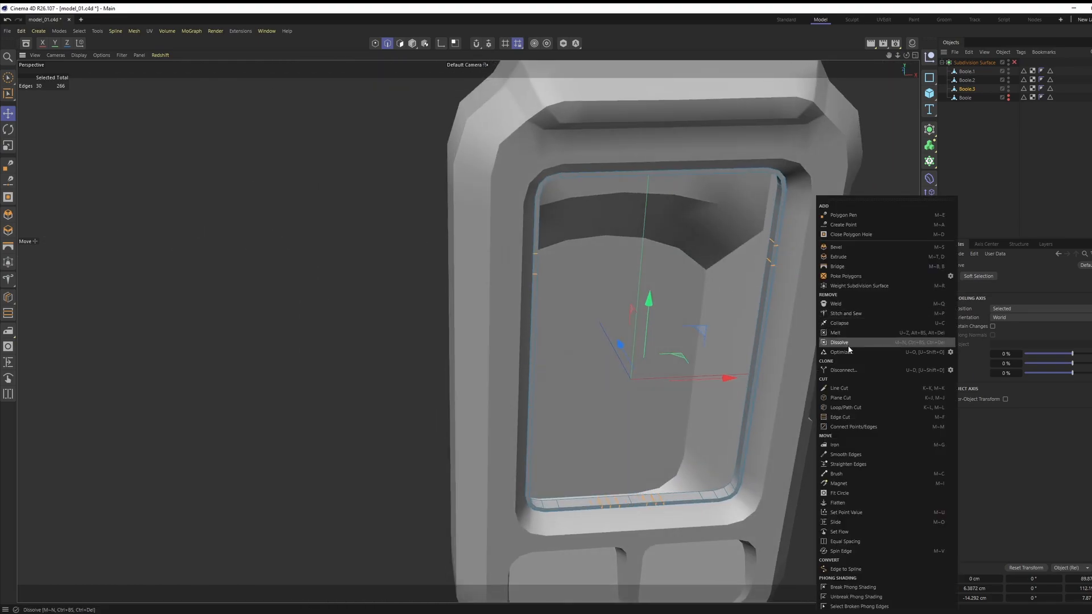
pyautogui.click(847, 344)
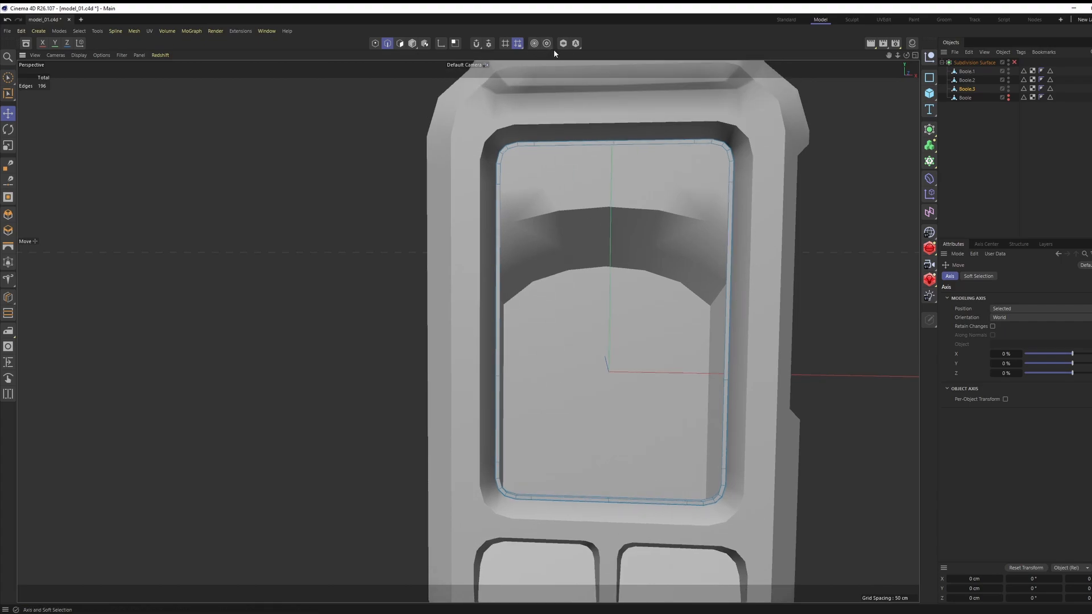
# Step: Isolate the ring in the viewport and move the side points below its upper corners up to a Y position of about 78.3 cm
pyautogui.click(564, 45)
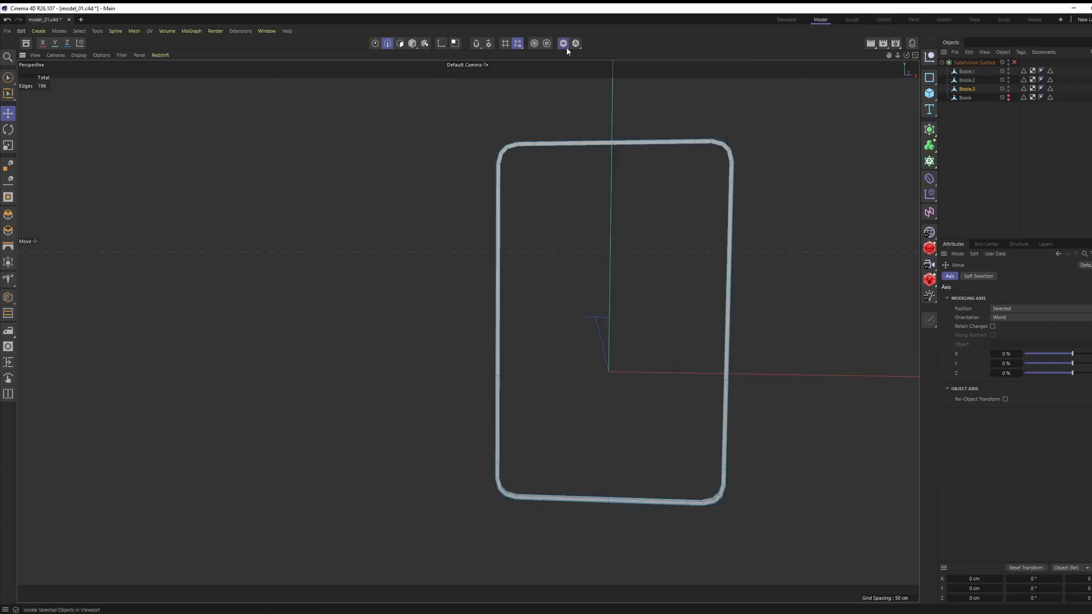
pyautogui.keyDown('alt'); pyautogui.moveTo(691, 156); pyautogui.dragTo(715, 214); pyautogui.keyUp('alt')
pyautogui.scroll(4, 715, 162)
pyautogui.keyDown('alt'); pyautogui.moveTo(642, 154); pyautogui.dragTo(739, 239); pyautogui.keyUp('alt')
pyautogui.press('Return')
pyautogui.press('space')
pyautogui.press('0')
pyautogui.keyDown('alt'); pyautogui.moveTo(739, 238); pyautogui.dragTo(725, 206); pyautogui.keyUp('alt')
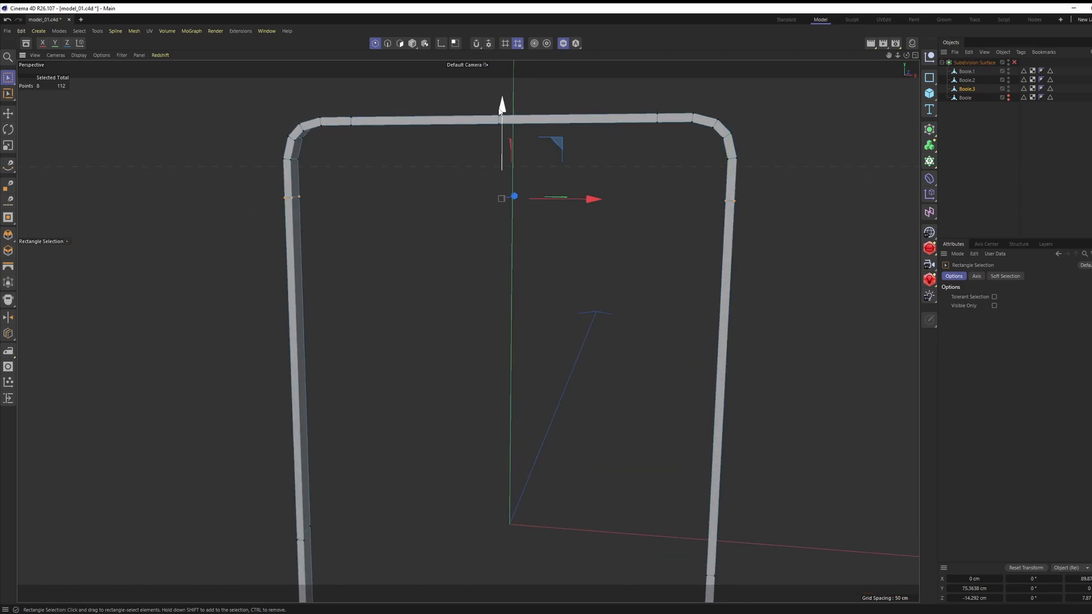
pyautogui.moveTo(501, 108); pyautogui.dragTo(503, 102)
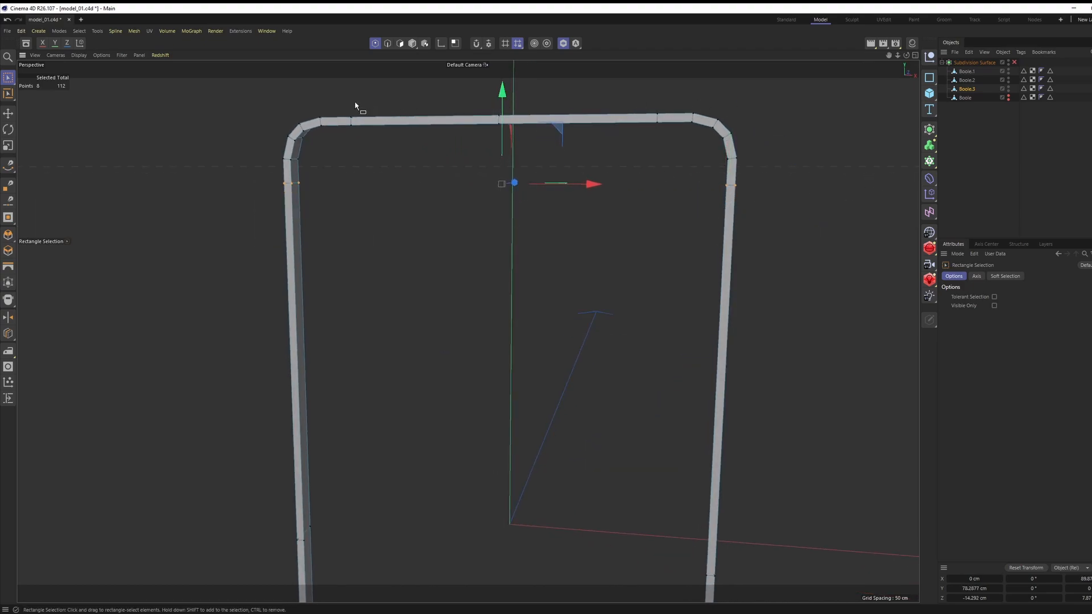
# Step: Select the points along the ring's top edge and scale them slightly wider along X
pyautogui.moveTo(341, 105); pyautogui.dragTo(672, 184)
pyautogui.press('t')
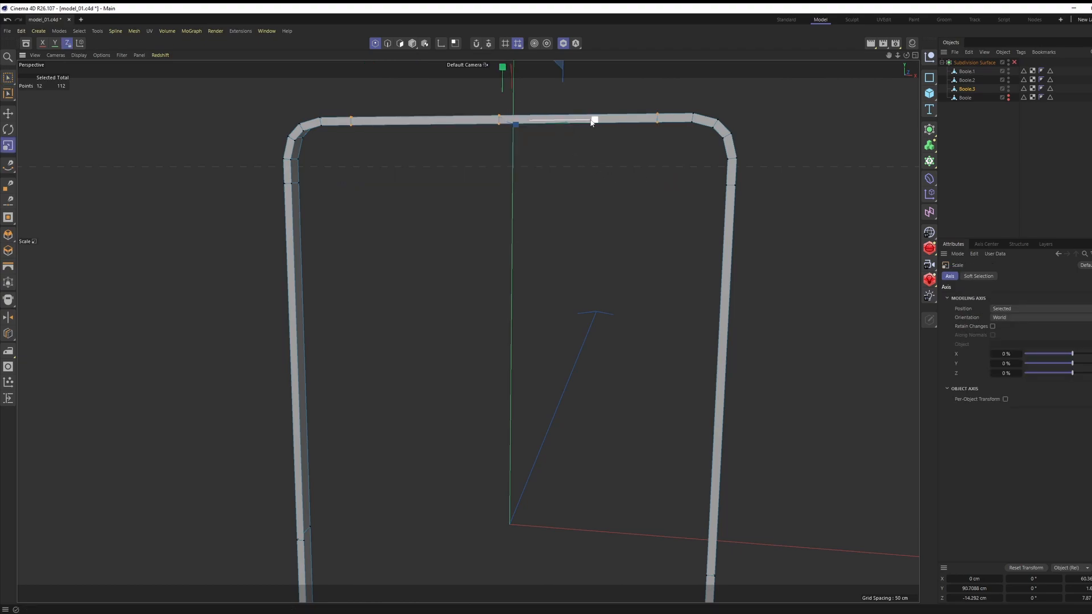
pyautogui.moveTo(596, 121); pyautogui.dragTo(597, 121)
pyautogui.scroll(-3, 661, 195)
pyautogui.keyDown('alt'); pyautogui.moveTo(603, 560); pyautogui.dragTo(616, 443, button='middle'); pyautogui.keyUp('alt')
# Step: Select the points along the ring's bottom edge and scale them slightly wider along X towards the corners
pyautogui.press('space')
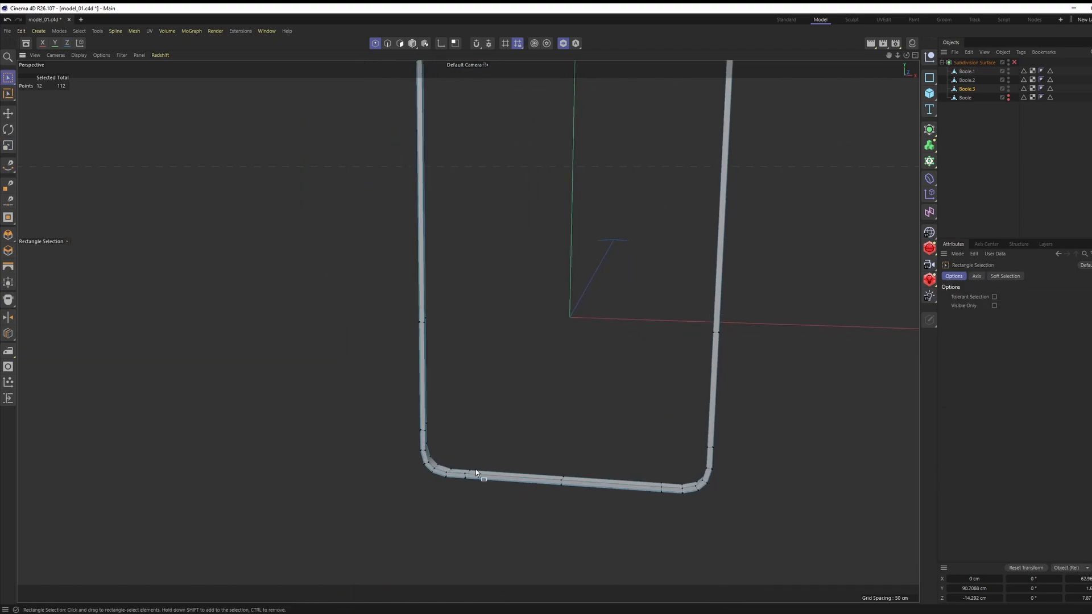
pyautogui.scroll(1, 459, 465)
pyautogui.moveTo(460, 465); pyautogui.dragTo(695, 526)
pyautogui.press('t')
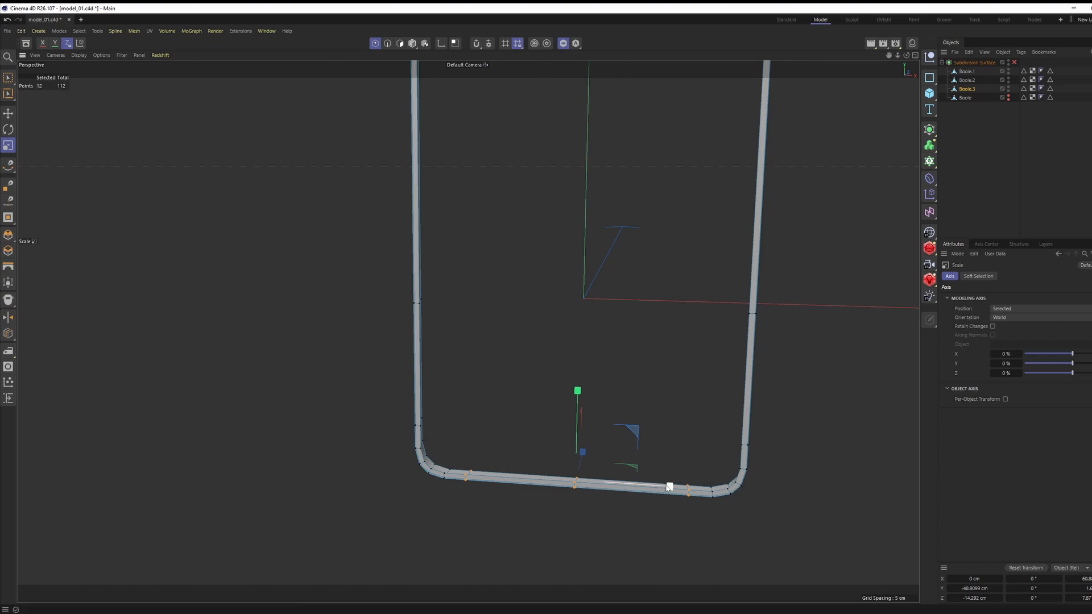
pyautogui.moveTo(670, 487); pyautogui.dragTo(671, 488)
# Step: Select the side points above the ring's lower corners and move them slightly down towards the corners
pyautogui.press('space')
pyautogui.moveTo(377, 377); pyautogui.dragTo(508, 421)
pyautogui.keyDown('alt'); pyautogui.moveTo(503, 430); pyautogui.dragTo(545, 267); pyautogui.keyUp('alt')
pyautogui.moveTo(278, 385); pyautogui.dragTo(783, 442)
pyautogui.press('t')
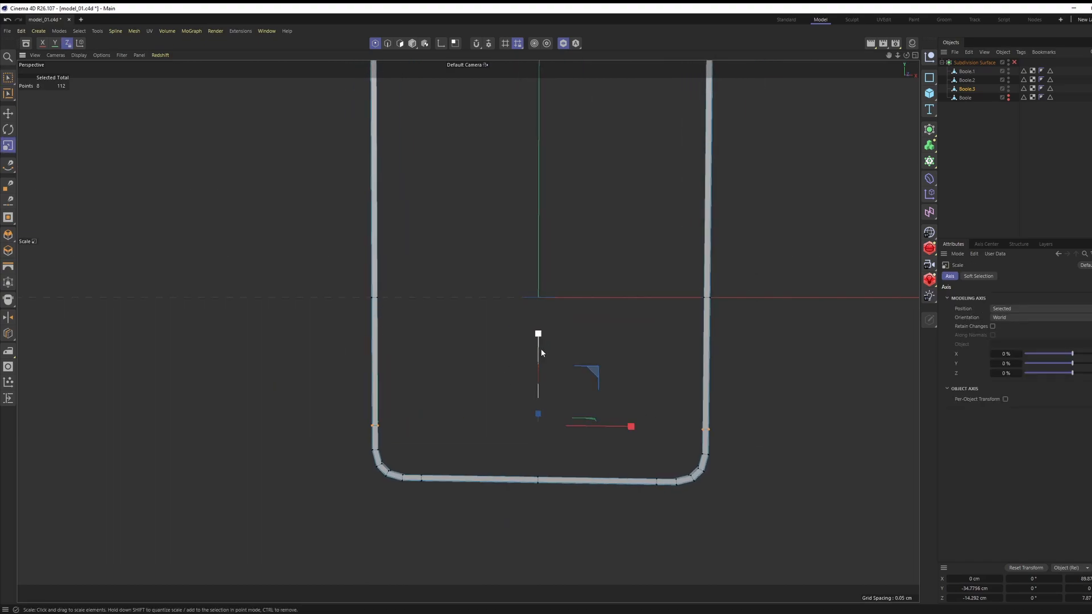
pyautogui.press('e')
# Step: Select the crosswise edges at the middle of both long sides of the ring and dissolve them
pyautogui.press('Return')
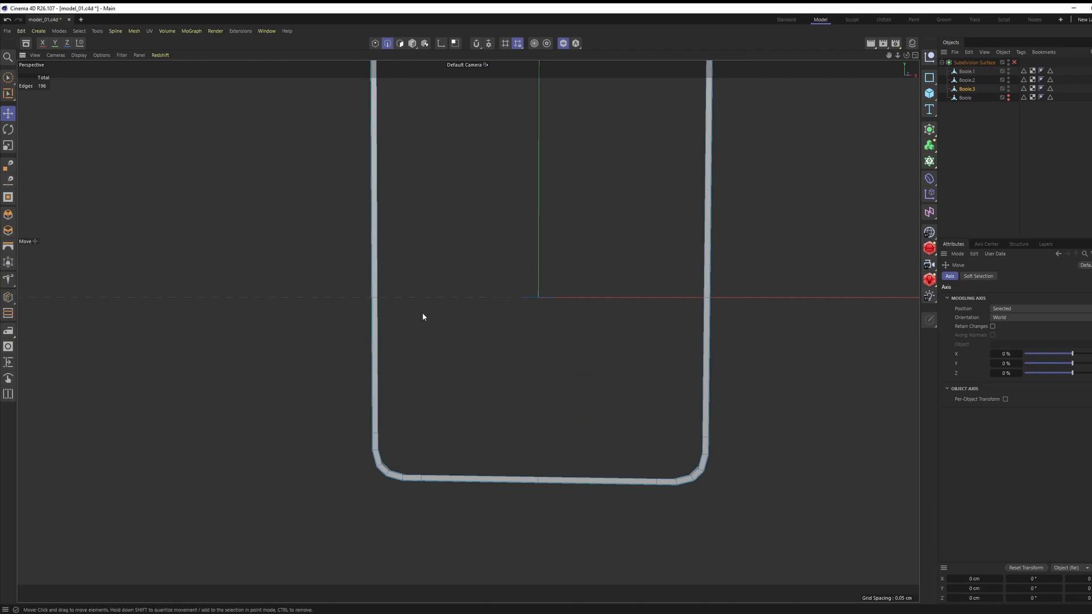
pyautogui.press('0')
pyautogui.moveTo(366, 292); pyautogui.dragTo(785, 342)
pyautogui.rightClick(796, 350)
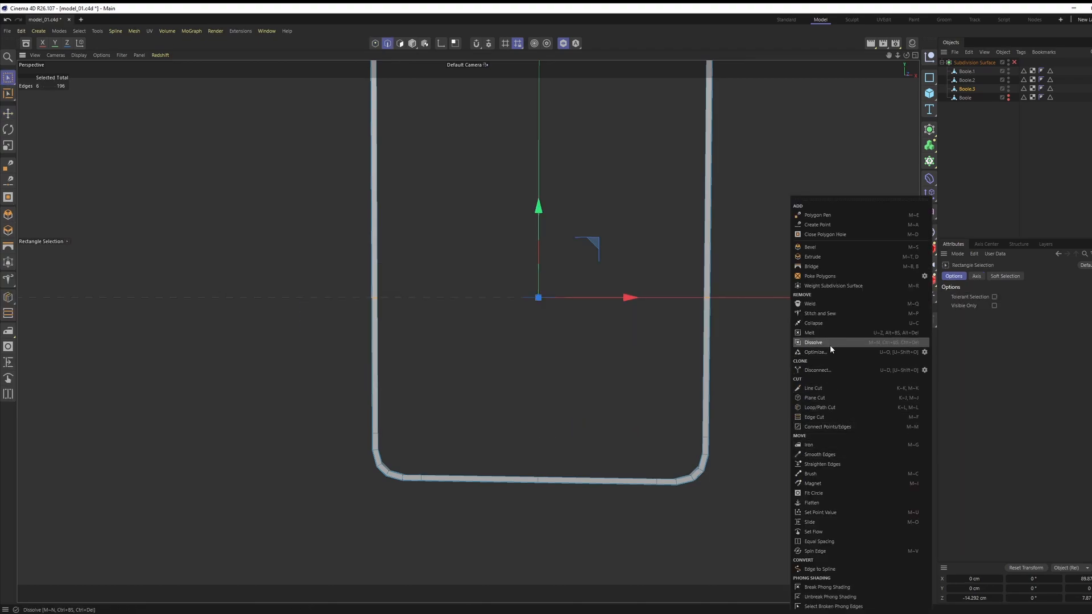
pyautogui.click(828, 342)
# Step: Try to fill the ring's whole inner opening with Close Polygon Hole, and undo the fill
pyautogui.keyDown('alt'); pyautogui.moveTo(628, 317); pyautogui.dragTo(670, 238); pyautogui.keyUp('alt')
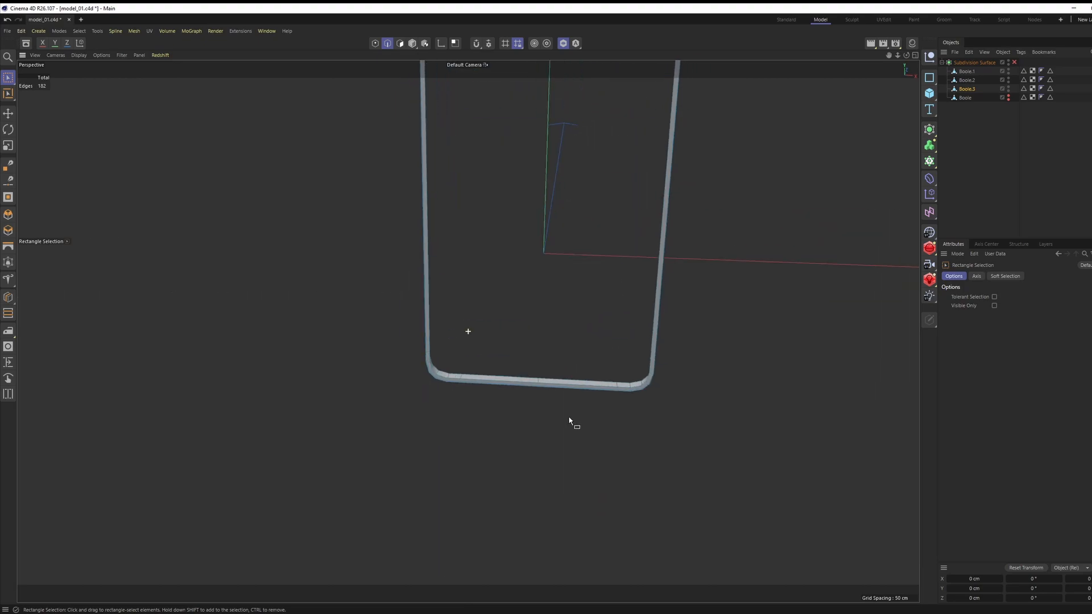
pyautogui.rightClick(671, 239)
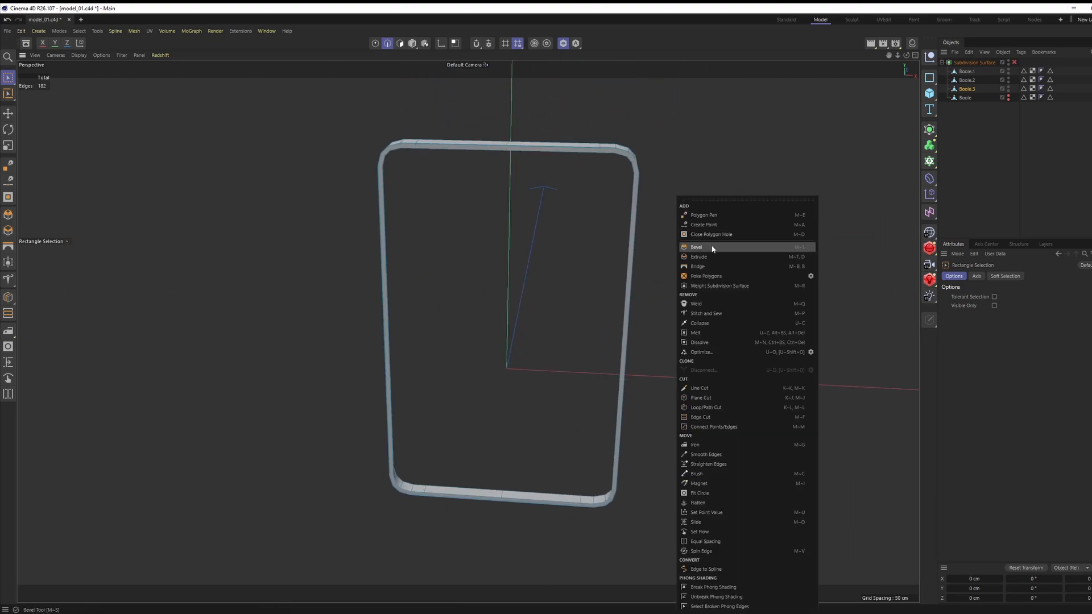
pyautogui.click(712, 235)
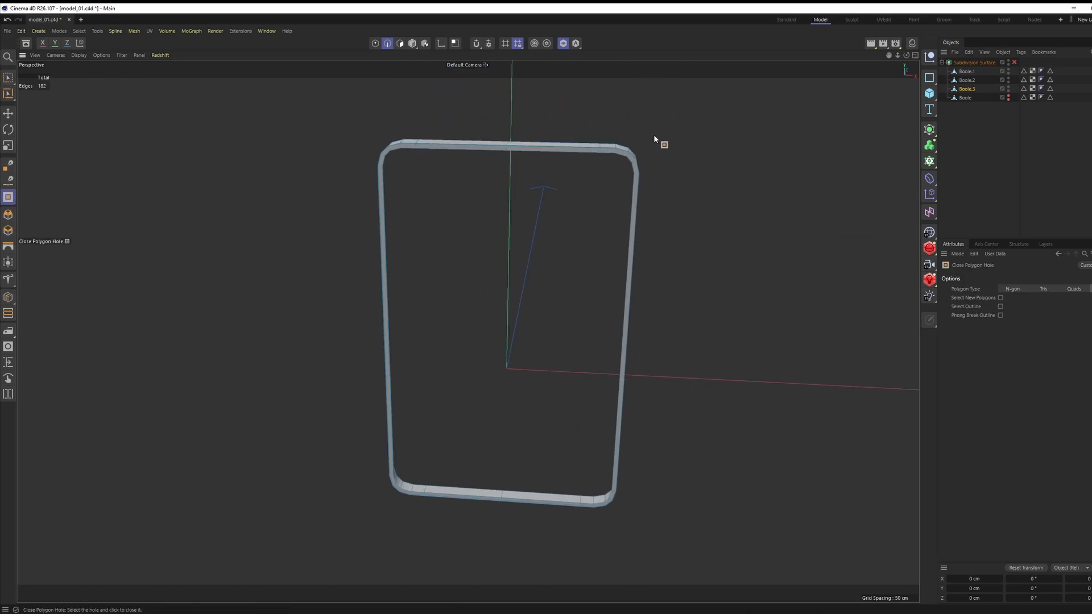
pyautogui.click(551, 152)
pyautogui.keyDown('alt'); pyautogui.moveTo(578, 221); pyautogui.dragTo(641, 213); pyautogui.keyUp('alt')
pyautogui.hotkey('ctrl', 'z')
pyautogui.press('e')
pyautogui.keyDown('alt'); pyautogui.moveTo(576, 241); pyautogui.dragTo(554, 277); pyautogui.keyUp('alt')
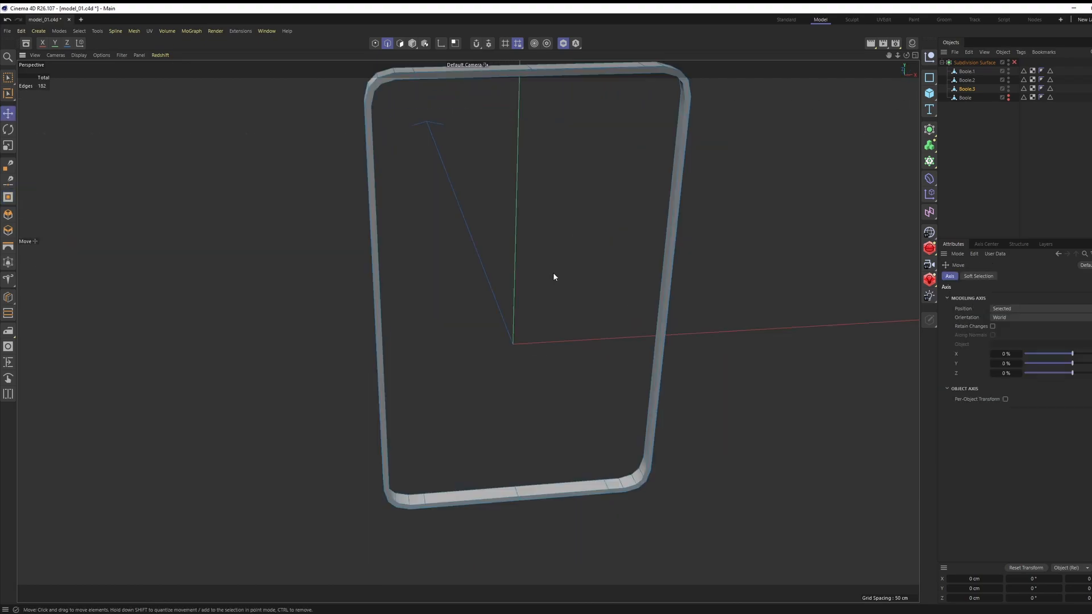
# Step: Select the ring's two long inner side edges and connect them with one polygon using Stitch and Sew
pyautogui.click(673, 265)
pyautogui.keyDown('alt'); pyautogui.moveTo(674, 284); pyautogui.dragTo(384, 308); pyautogui.keyUp('alt')
pyautogui.keyDown('alt'); pyautogui.moveTo(396, 254); pyautogui.dragTo(529, 193); pyautogui.keyUp('alt')
pyautogui.keyDown('shift'); pyautogui.click(405, 223); pyautogui.keyUp('shift')
pyautogui.rightClick(530, 191)
pyautogui.click(557, 307)
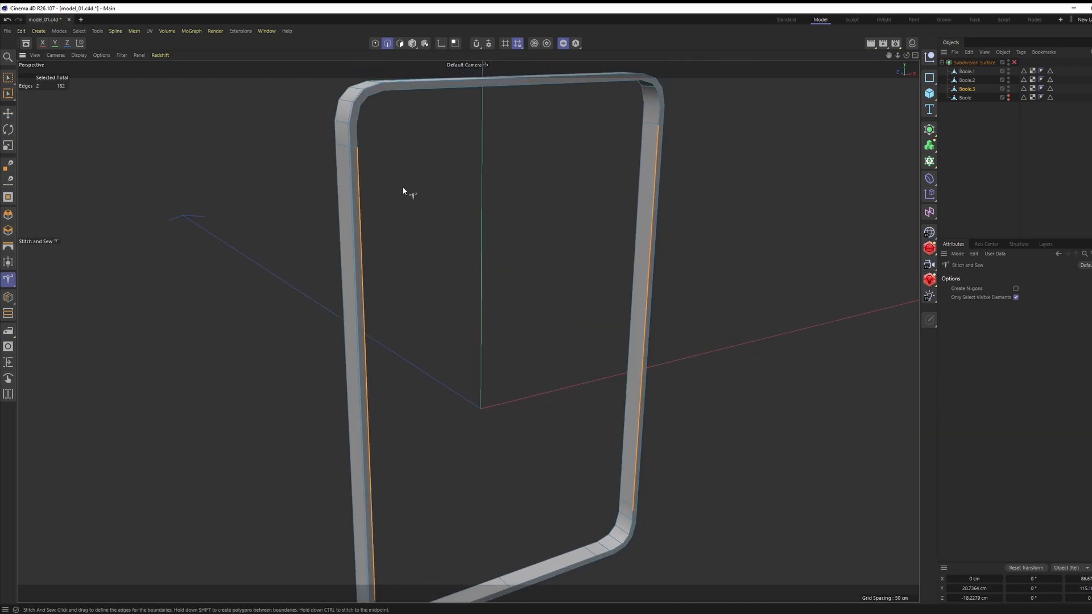
pyautogui.moveTo(612, 142); pyautogui.dragTo(531, 258)
# Step: Divide the new panel polygon with three evenly spaced vertical loop cuts
pyautogui.press('l')
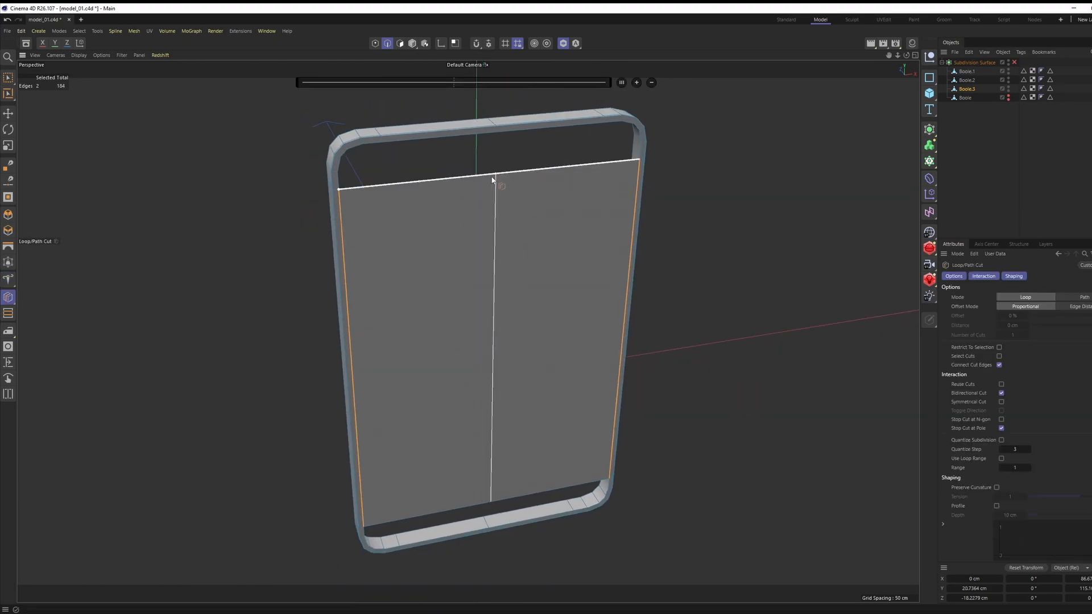
pyautogui.click(495, 175)
pyautogui.click(1026, 335)
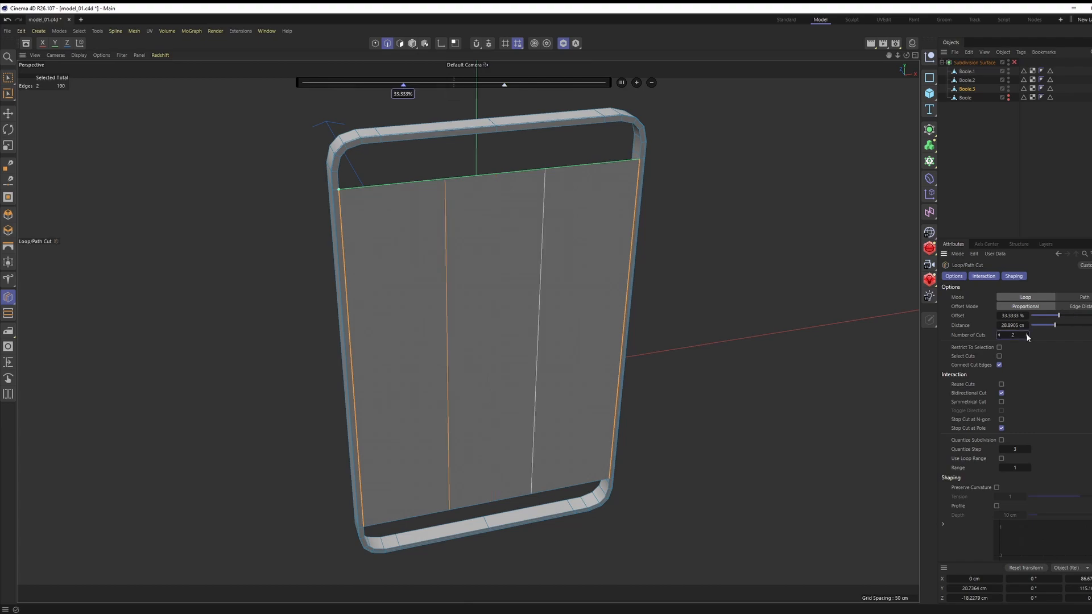
pyautogui.click(1027, 335)
# Step: Try to close the gaps above and below the divided panel with Close Polygon Hole, and undo both fills
pyautogui.press('m')
pyautogui.click(574, 219)
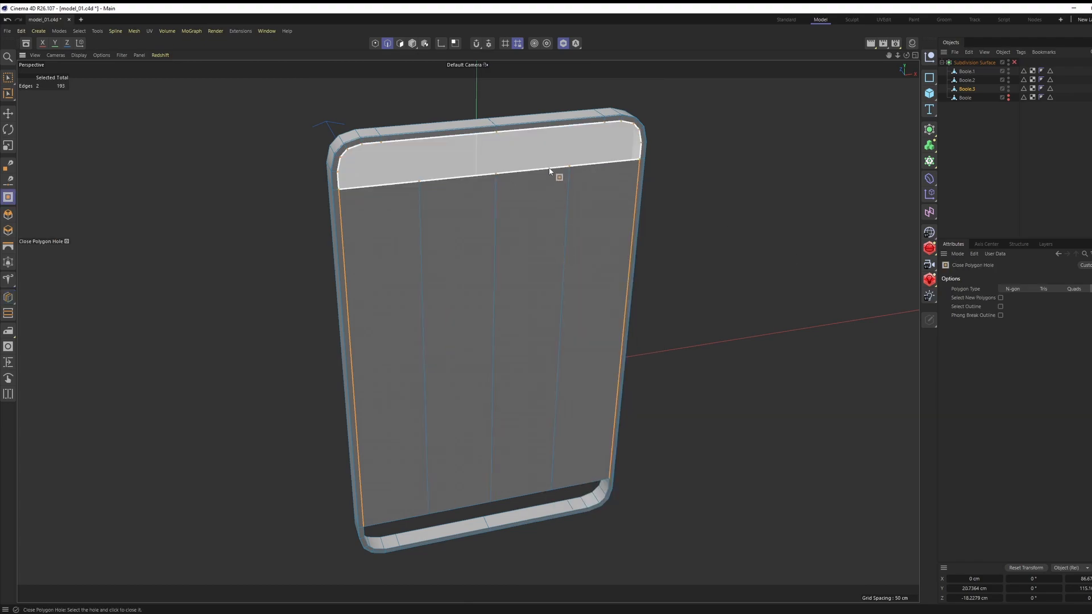
pyautogui.click(555, 171)
pyautogui.keyDown('alt'); pyautogui.moveTo(574, 204); pyautogui.dragTo(494, 236); pyautogui.keyUp('alt')
pyautogui.click(476, 384)
pyautogui.press('e')
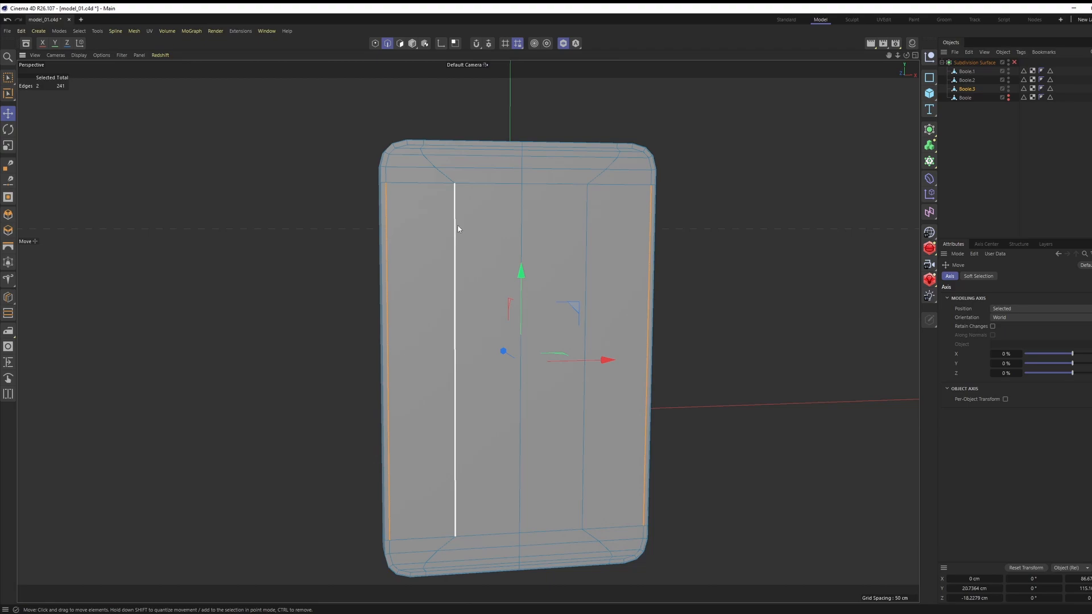
pyautogui.hotkey('ctrl', 'z')
pyautogui.hotkey('ctrl', 'z')
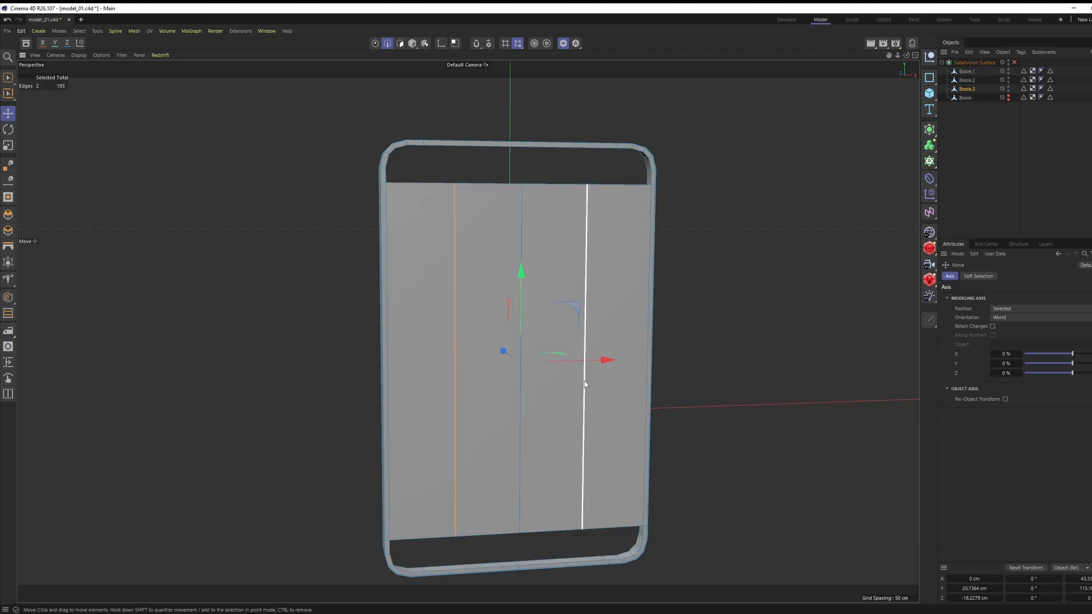
# Step: Scale the two outer vertical cuts to about 64.8 cm apart and close the gaps above and below the panel with Close Polygon Hole
pyautogui.press('t')
pyautogui.moveTo(619, 363); pyautogui.dragTo(655, 361)
pyautogui.rightClick(545, 196)
pyautogui.click(577, 233)
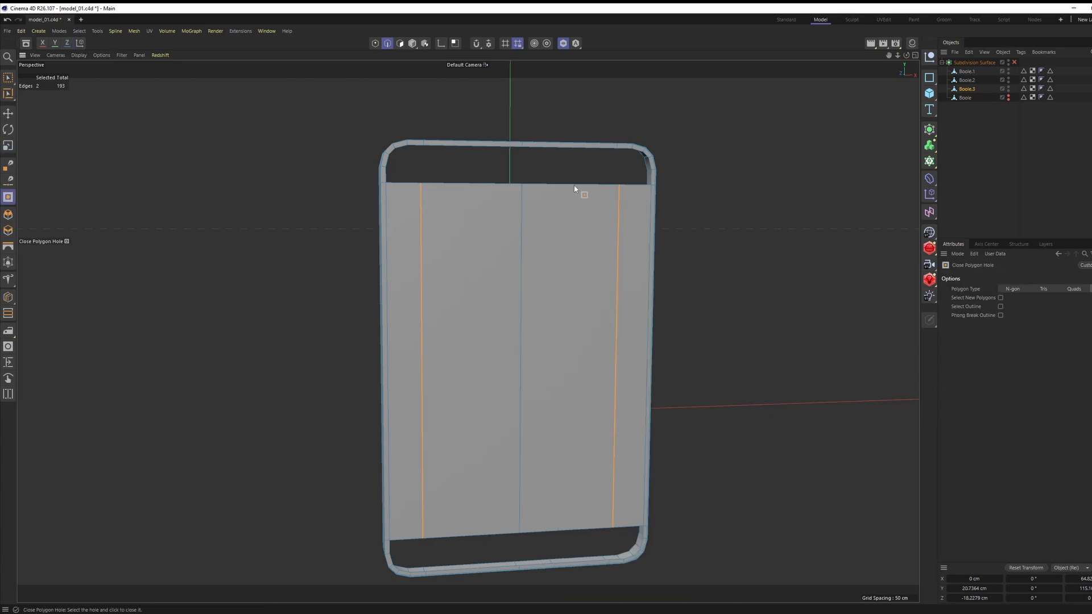
pyautogui.click(576, 151)
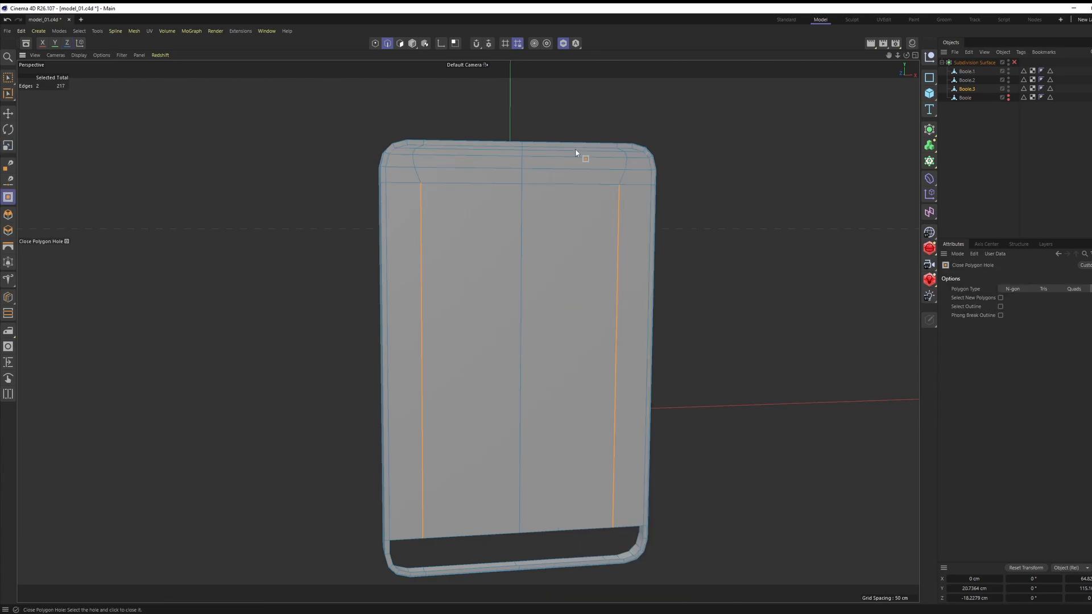
pyautogui.keyDown('alt'); pyautogui.moveTo(575, 342); pyautogui.dragTo(520, 413); pyautogui.keyUp('alt')
pyautogui.click(488, 462)
# Step: Select the full vertical edge path along the panel's left side, including its bent ends, and scale it along X to straighten it
pyautogui.keyDown('alt'); pyautogui.moveTo(488, 453); pyautogui.dragTo(448, 428); pyautogui.keyUp('alt')
pyautogui.scroll(5, 446, 414)
pyautogui.press('e')
pyautogui.keyDown('alt'); pyautogui.moveTo(401, 380); pyautogui.dragTo(412, 371); pyautogui.keyUp('alt')
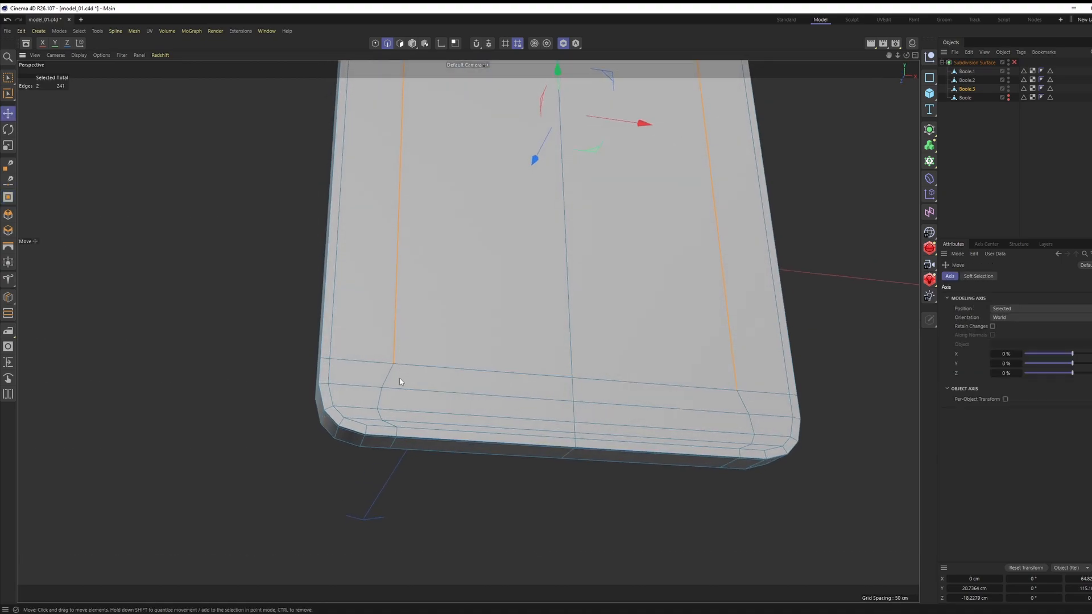
pyautogui.scroll(3, 401, 377)
pyautogui.keyDown('shift'); pyautogui.click(389, 375); pyautogui.keyUp('shift')
pyautogui.keyDown('shift'); pyautogui.click(375, 403); pyautogui.keyUp('shift')
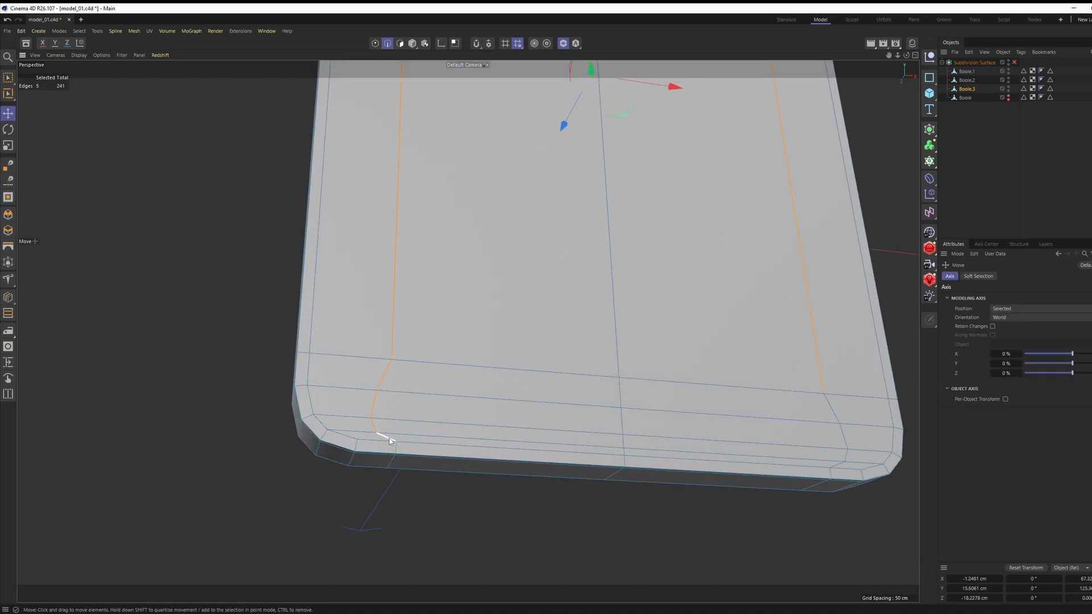
pyautogui.keyDown('shift'); pyautogui.click(390, 441); pyautogui.keyUp('shift')
pyautogui.scroll(-5, 454, 370)
pyautogui.keyDown('alt'); pyautogui.moveTo(414, 285); pyautogui.dragTo(375, 537, button='middle'); pyautogui.keyUp('alt')
pyautogui.scroll(3, 412, 284)
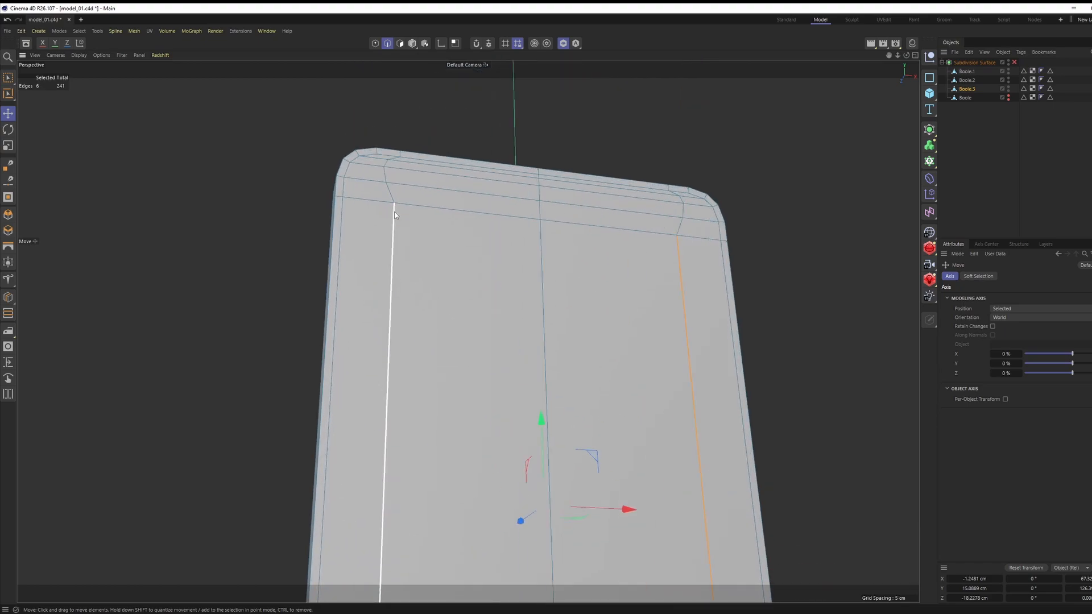
pyautogui.click(395, 160)
pyautogui.scroll(-4, 444, 279)
pyautogui.keyDown('alt'); pyautogui.moveTo(431, 443); pyautogui.dragTo(437, 290, button='middle'); pyautogui.keyUp('alt')
pyautogui.scroll(3, 428, 429)
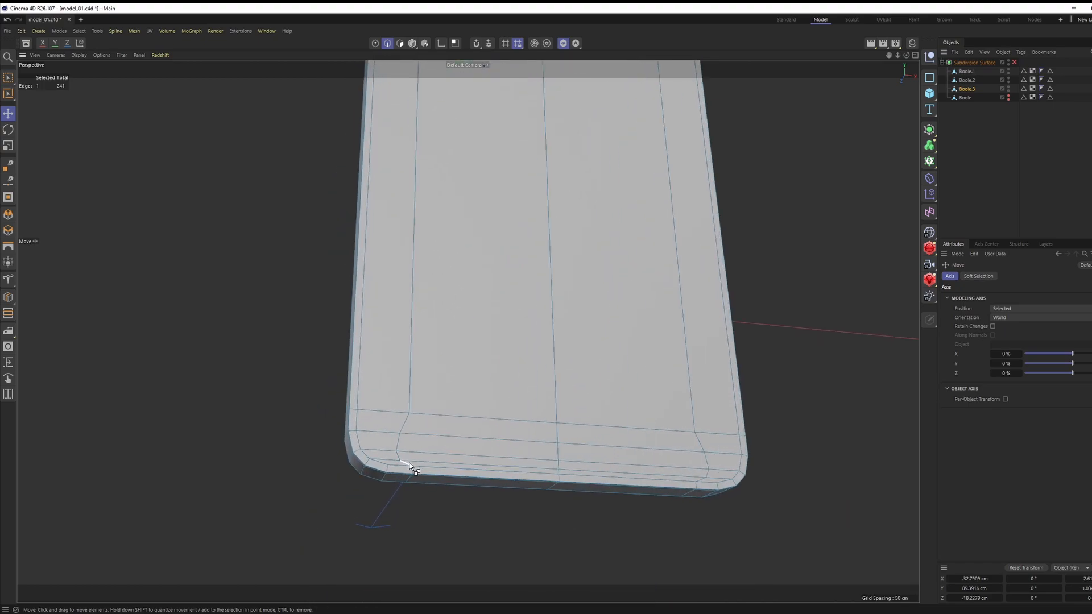
pyautogui.keyDown('alt'); pyautogui.moveTo(462, 311); pyautogui.dragTo(477, 340); pyautogui.keyUp('alt')
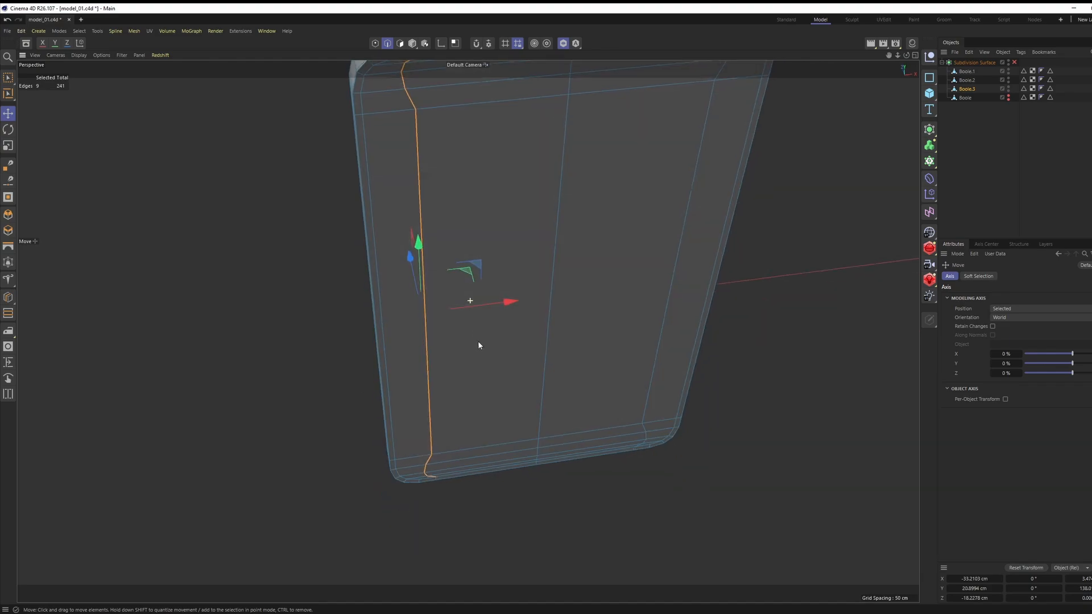
pyautogui.keyDown('alt'); pyautogui.moveTo(478, 273); pyautogui.dragTo(473, 352, button='middle'); pyautogui.keyUp('alt')
pyautogui.press('t')
pyautogui.moveTo(500, 373); pyautogui.dragTo(415, 399)
# Step: Select the full vertical edge path along the panel's right side, including its bent ends, and scale it along X to straighten it
pyautogui.press('e')
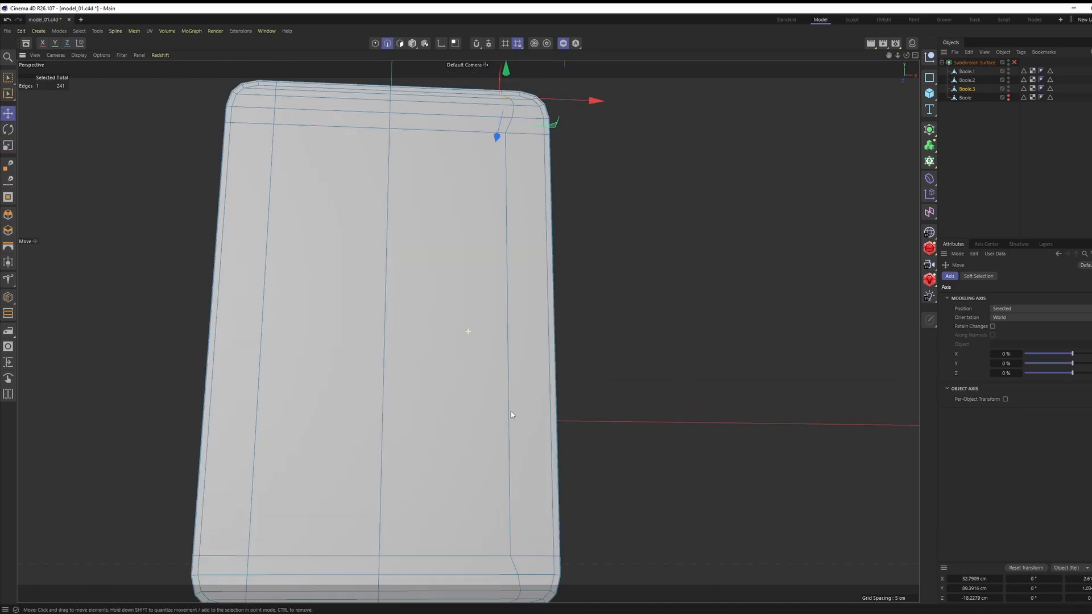
pyautogui.keyDown('alt'); pyautogui.moveTo(511, 411); pyautogui.dragTo(461, 423, button='right'); pyautogui.keyUp('alt')
pyautogui.keyDown('alt'); pyautogui.moveTo(462, 423); pyautogui.dragTo(460, 406); pyautogui.keyUp('alt')
pyautogui.scroll(3, 484, 455)
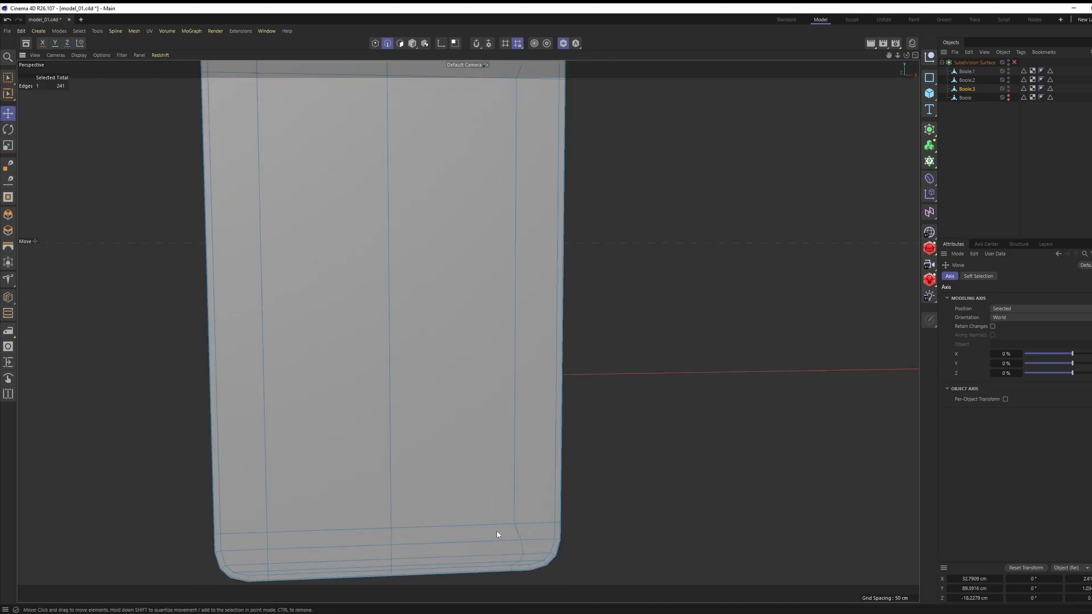
pyautogui.keyDown('ctrl'); pyautogui.keyDown('shift'); pyautogui.click(519, 563); pyautogui.keyUp('shift'); pyautogui.keyUp('ctrl')
pyautogui.scroll(-3, 507, 341)
pyautogui.keyDown('alt'); pyautogui.moveTo(507, 316); pyautogui.dragTo(517, 362); pyautogui.keyUp('alt')
pyautogui.scroll(2, 517, 362)
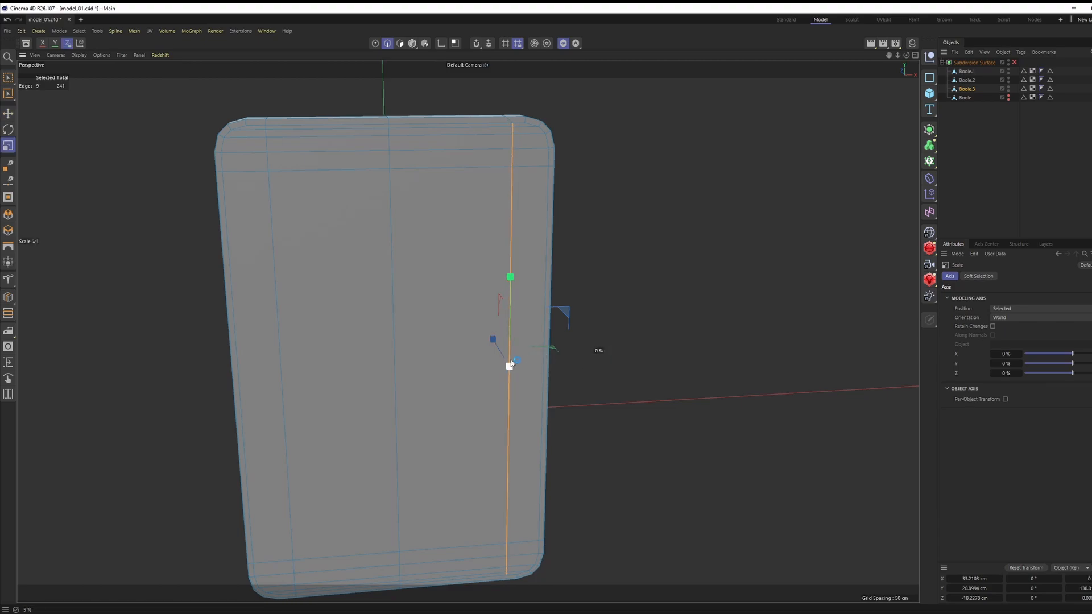
pyautogui.press('e')
# Step: Add 50% vertical loop cuts halfway between the panel's centre line and the outer vertical edge on each side
pyautogui.keyDown('alt'); pyautogui.moveTo(593, 364); pyautogui.dragTo(495, 329); pyautogui.keyUp('alt')
pyautogui.press('k')
pyautogui.press('l')
pyautogui.click(453, 547)
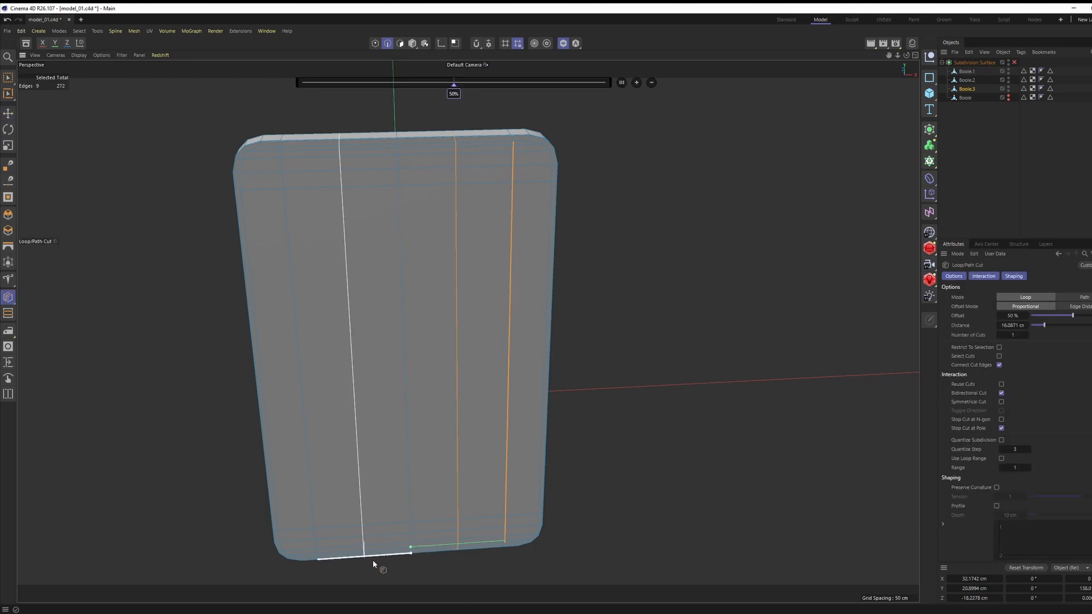
pyautogui.click(373, 559)
pyautogui.keyDown('alt'); pyautogui.moveTo(436, 462); pyautogui.dragTo(612, 359); pyautogui.keyUp('alt')
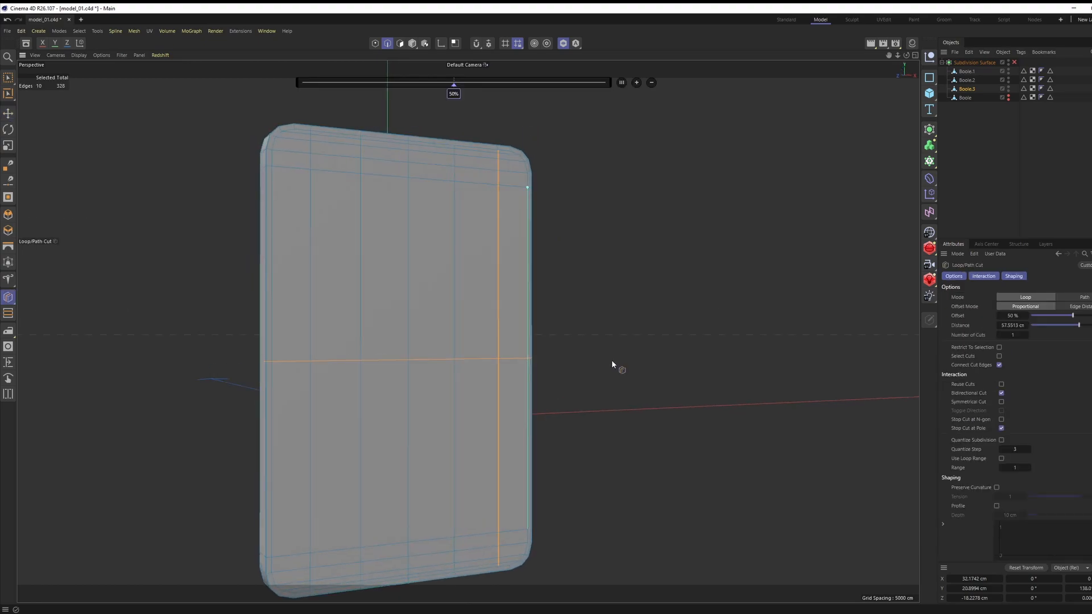
# Step: Divide the panel's height with seven evenly spaced horizontal loop cuts
pyautogui.click(1027, 336)
pyautogui.click(1027, 336)
pyautogui.click(1027, 336)
pyautogui.click(1027, 336)
pyautogui.click(1028, 336)
pyautogui.click(1027, 335)
pyautogui.keyDown('alt'); pyautogui.moveTo(455, 284); pyautogui.dragTo(425, 323); pyautogui.keyUp('alt')
pyautogui.keyDown('alt'); pyautogui.moveTo(519, 292); pyautogui.dragTo(503, 280); pyautogui.keyUp('alt')
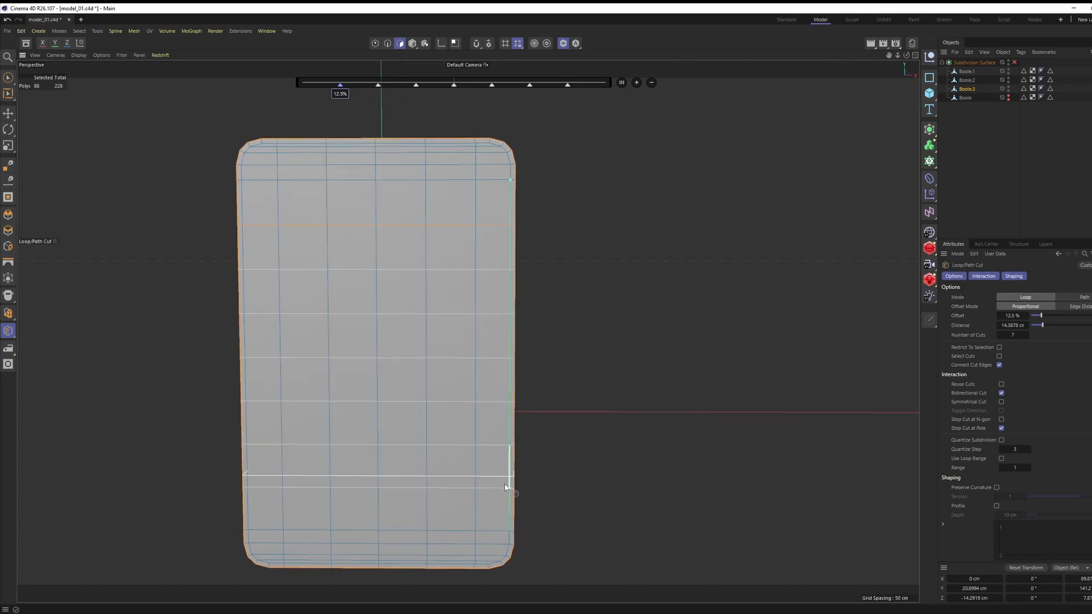
# Step: Halve the panel's horizontal rows and its four inner columns with further 50% loop cuts
pyautogui.scroll(2, 509, 489)
pyautogui.click(516, 516)
pyautogui.click(517, 226)
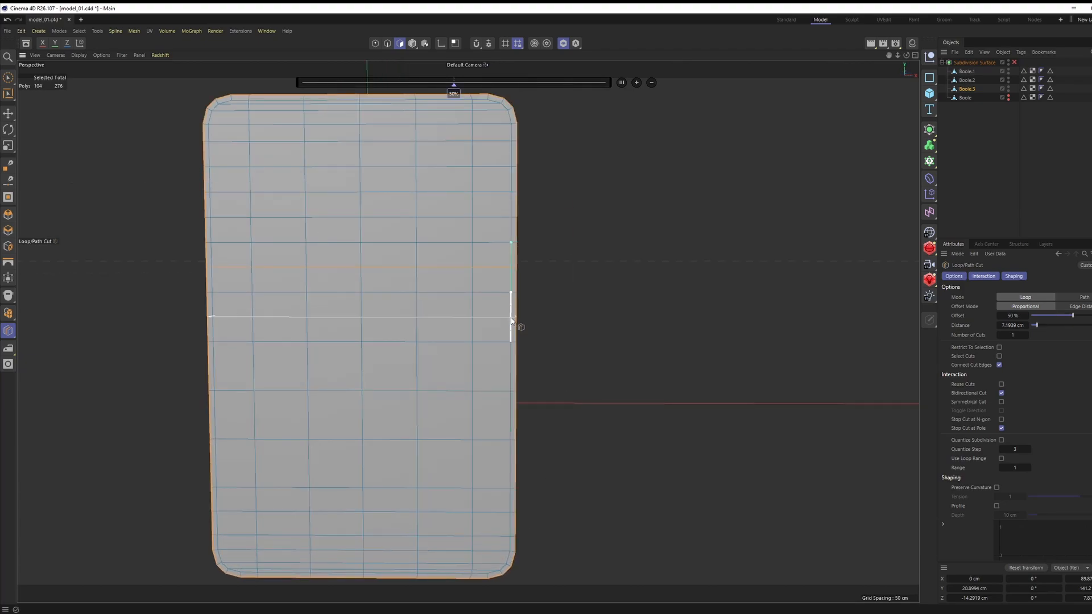
pyautogui.scroll(-2, 407, 506)
pyautogui.click(393, 566)
pyautogui.click(352, 565)
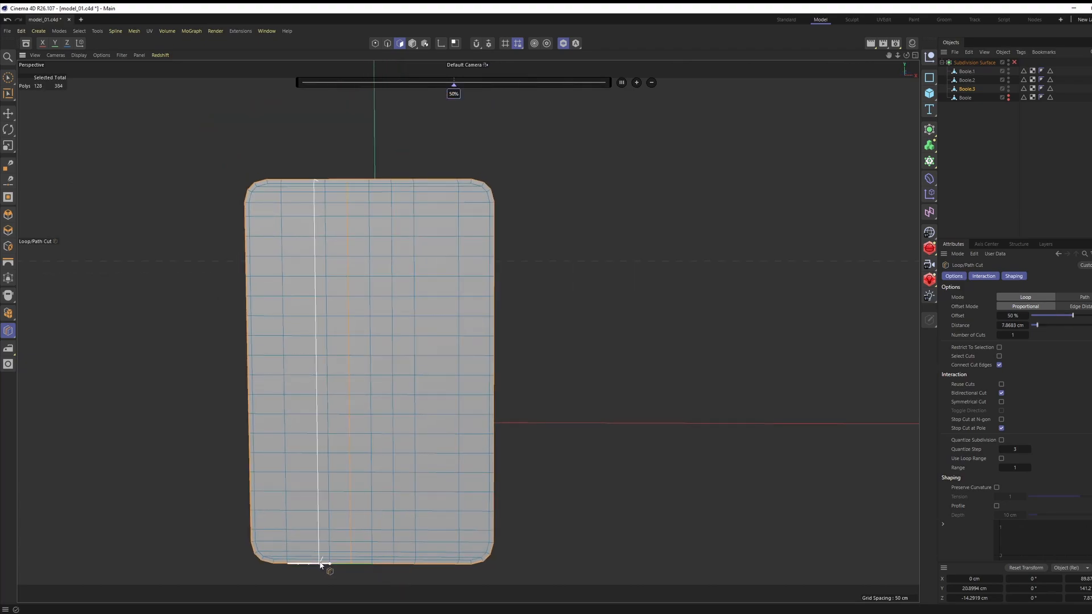
pyautogui.click(311, 566)
pyautogui.click(436, 565)
# Step: Turn the Subdivision Surface back on and select the vertical edge loop just right of the panel's centre
pyautogui.moveTo(463, 338)
pyautogui.keyDown('alt'); pyautogui.mouseDown()
pyautogui.moveTo(496, 345)
pyautogui.moveTo(450, 342)
pyautogui.mouseUp(); pyautogui.keyUp('alt')
pyautogui.click(1014, 63)
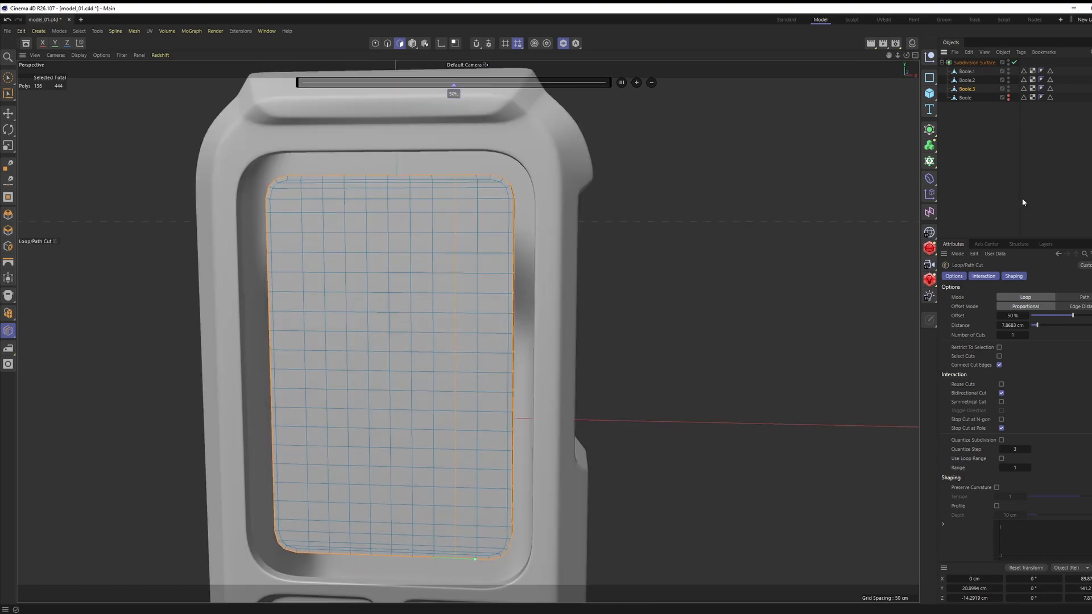
pyautogui.keyDown('alt'); pyautogui.moveTo(552, 245); pyautogui.dragTo(532, 94); pyautogui.keyUp('alt')
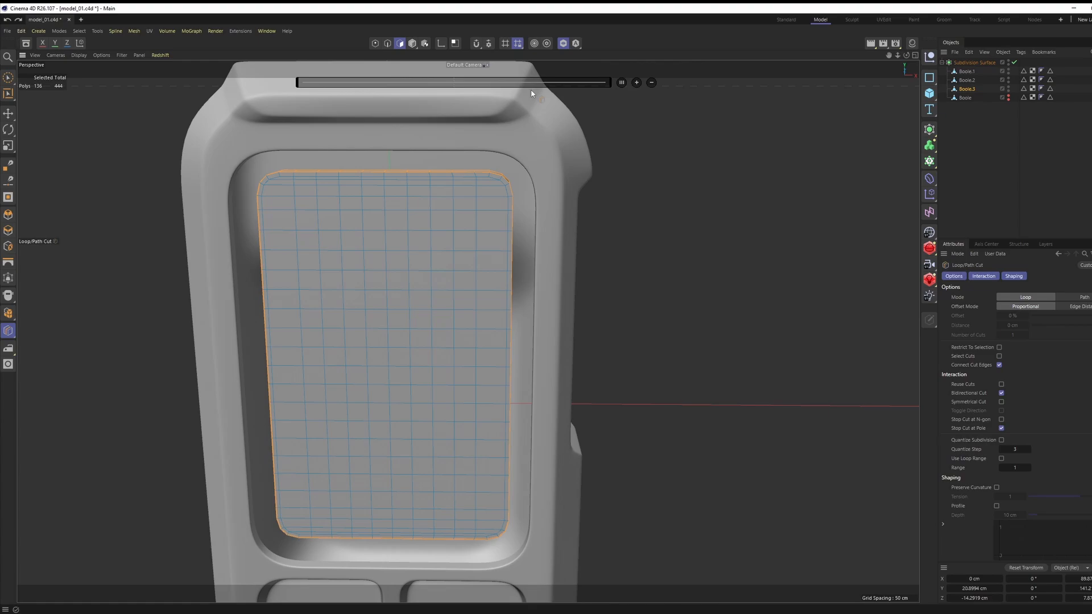
pyautogui.keyDown('alt'); pyautogui.moveTo(448, 144); pyautogui.dragTo(475, 181, button='middle'); pyautogui.keyUp('alt')
pyautogui.keyDown('alt'); pyautogui.moveTo(476, 180); pyautogui.dragTo(532, 273); pyautogui.keyUp('alt')
pyautogui.press('e')
pyautogui.press('Return')
pyautogui.doubleClick(458, 262)
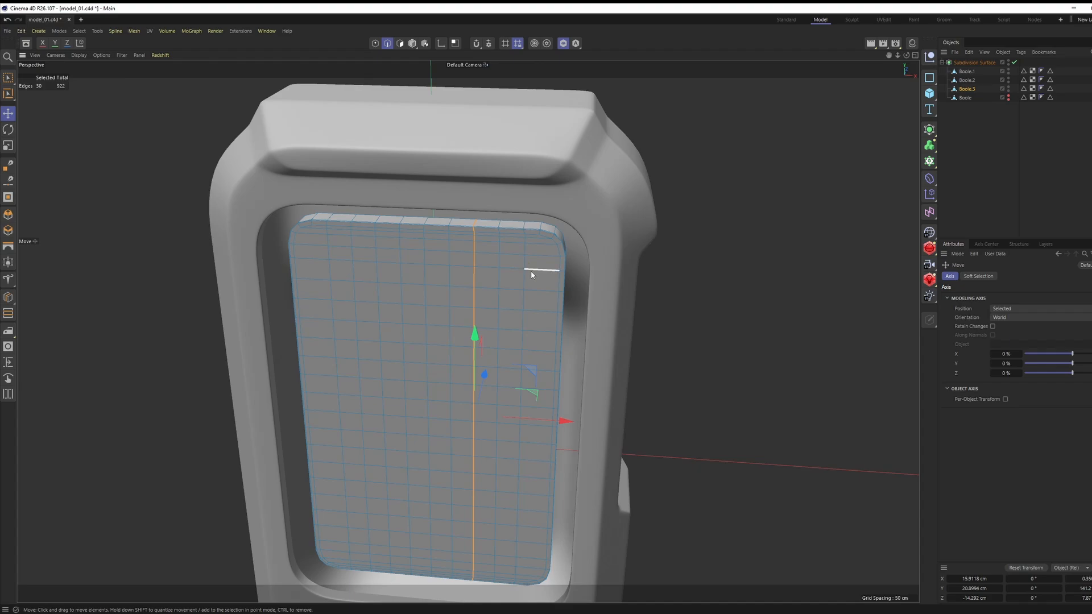
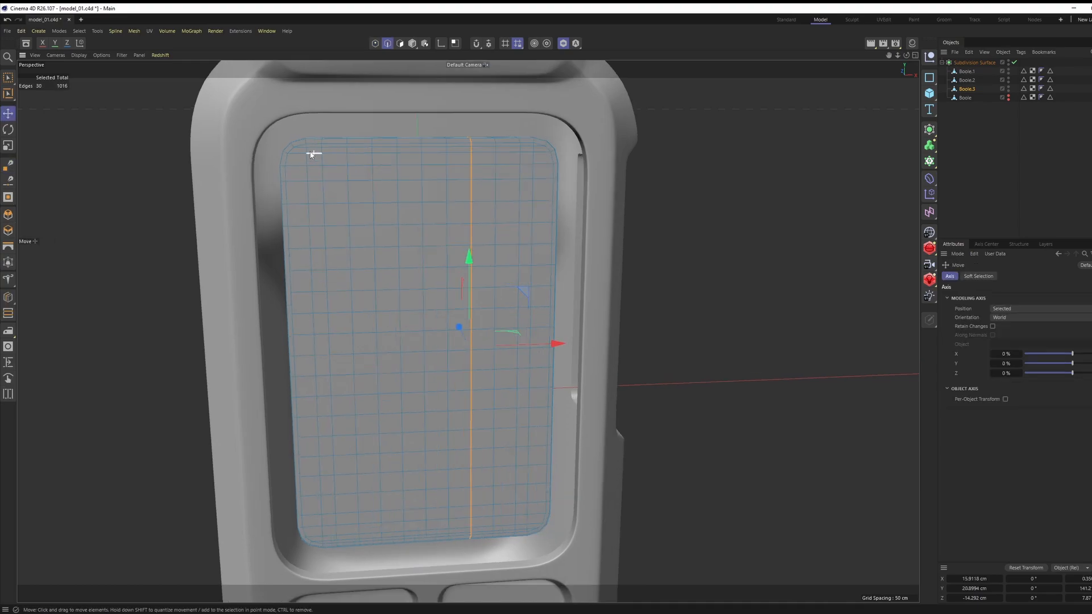
# Step: Dissolve the surplus horizontal edge paths closest to the panel's upper and lower ends, leaving out their corner edges
pyautogui.scroll(5, 303, 152)
pyautogui.doubleClick(320, 158)
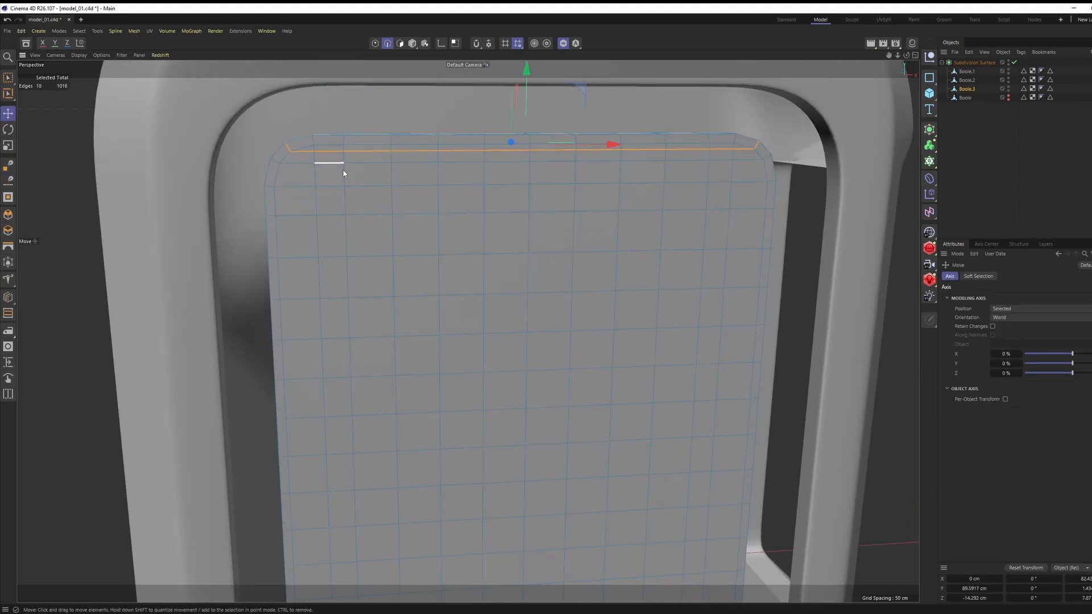
pyautogui.click(306, 149)
pyautogui.keyDown('ctrl'); pyautogui.keyDown('shift'); pyautogui.click(744, 149); pyautogui.keyUp('shift'); pyautogui.keyUp('ctrl')
pyautogui.keyDown('alt'); pyautogui.moveTo(614, 314); pyautogui.dragTo(634, 74, button='middle'); pyautogui.keyUp('alt')
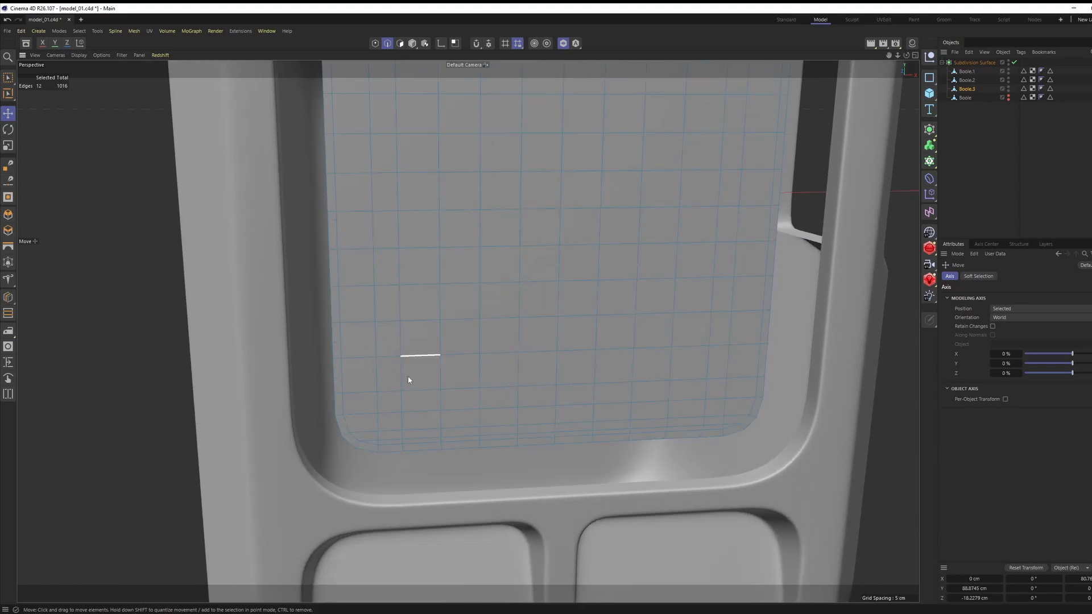
pyautogui.scroll(3, 348, 415)
pyautogui.keyDown('shift'); pyautogui.click(359, 447); pyautogui.keyUp('shift')
pyautogui.keyDown('alt'); pyautogui.moveTo(910, 416); pyautogui.dragTo(693, 367, button='middle'); pyautogui.keyUp('alt')
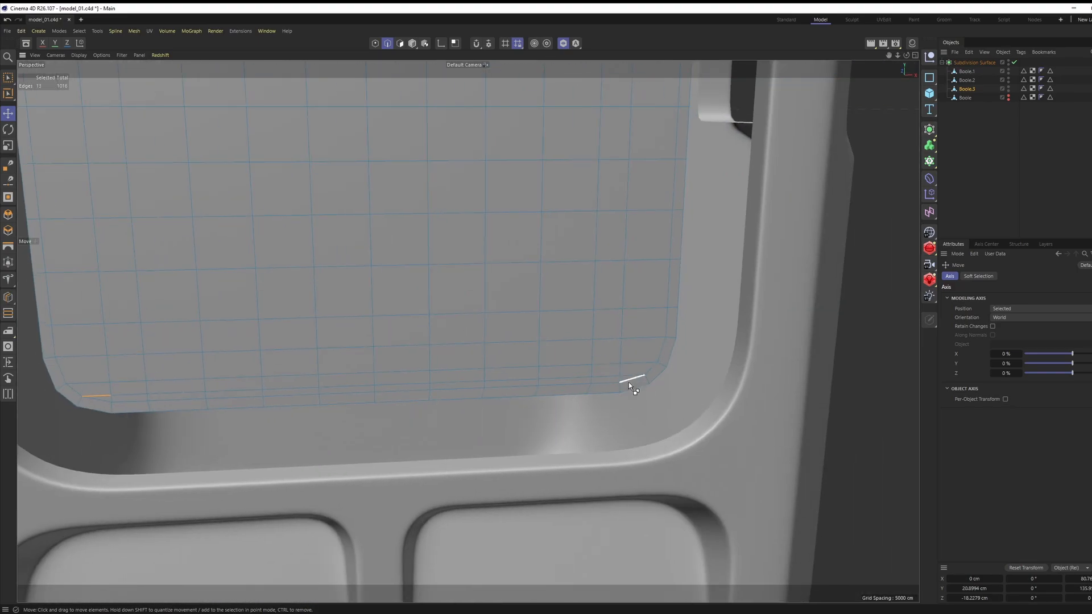
pyautogui.keyDown('ctrl'); pyautogui.keyDown('shift'); pyautogui.click(637, 380); pyautogui.keyUp('shift'); pyautogui.keyUp('ctrl')
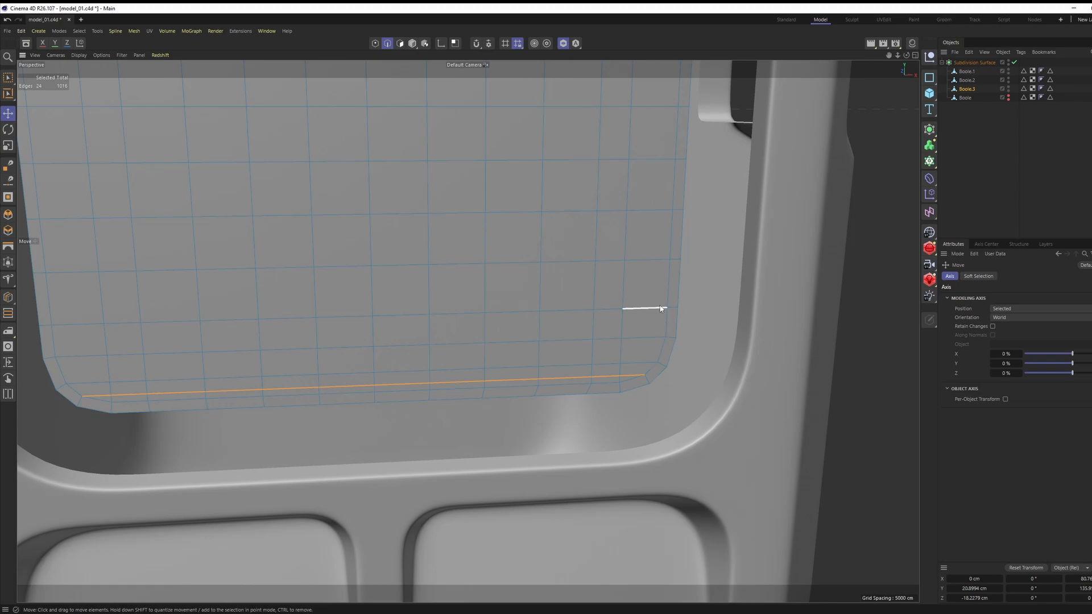
pyautogui.hotkey('ctrl', 'Delete')
pyautogui.scroll(-5, 647, 313)
pyautogui.keyDown('alt'); pyautogui.moveTo(633, 348); pyautogui.dragTo(882, 295); pyautogui.keyUp('alt')
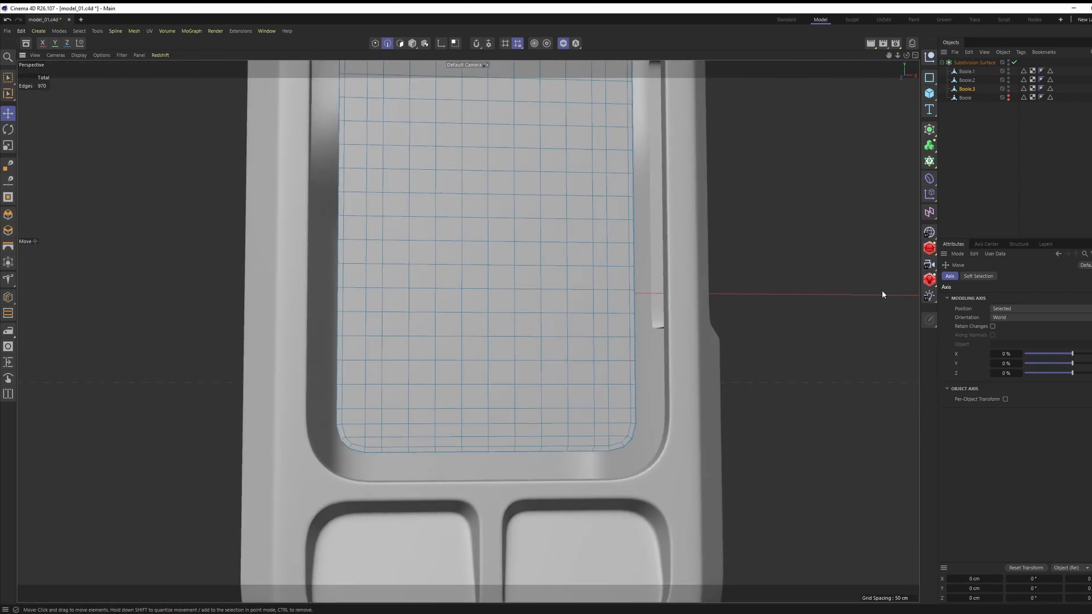
# Step: Select the outer vertical edge paths on both sides of the panel and apply Equal Spacing
pyautogui.keyDown('alt'); pyautogui.moveTo(451, 156); pyautogui.dragTo(457, 272, button='middle'); pyautogui.keyUp('alt')
pyautogui.keyDown('alt'); pyautogui.moveTo(403, 188); pyautogui.dragTo(407, 249); pyautogui.keyUp('alt')
pyautogui.scroll(2, 407, 249)
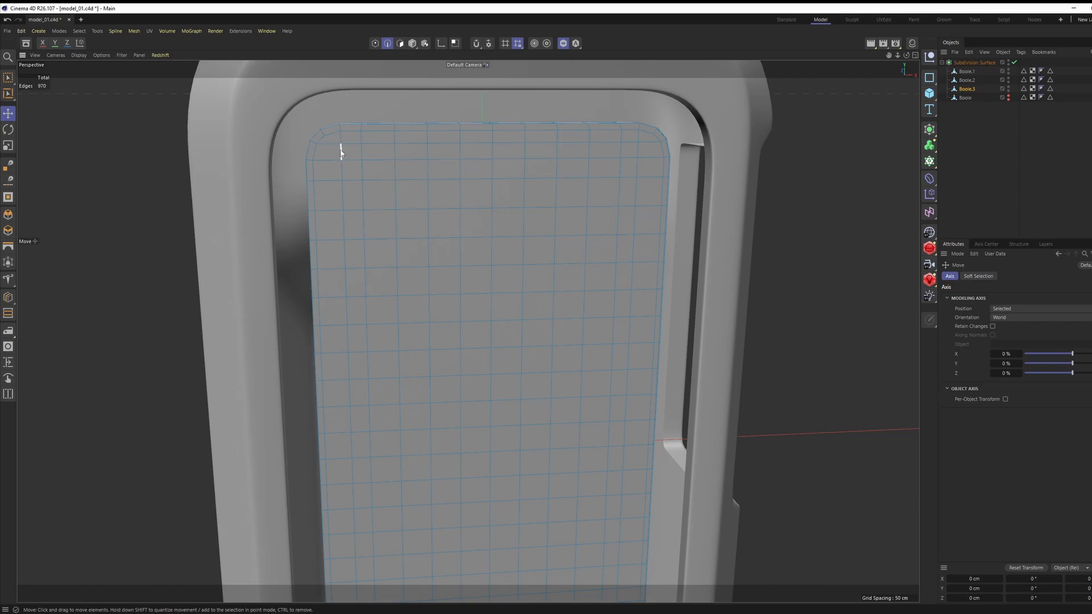
pyautogui.scroll(-3, 427, 192)
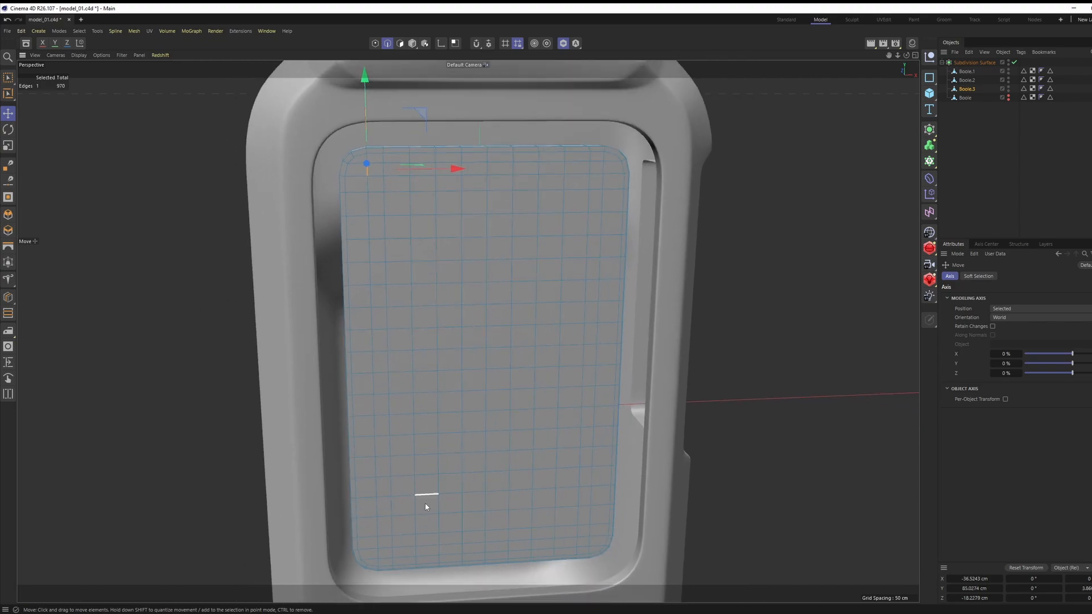
pyautogui.keyDown('ctrl'); pyautogui.keyDown('shift'); pyautogui.click(377, 562); pyautogui.keyUp('shift'); pyautogui.keyUp('ctrl')
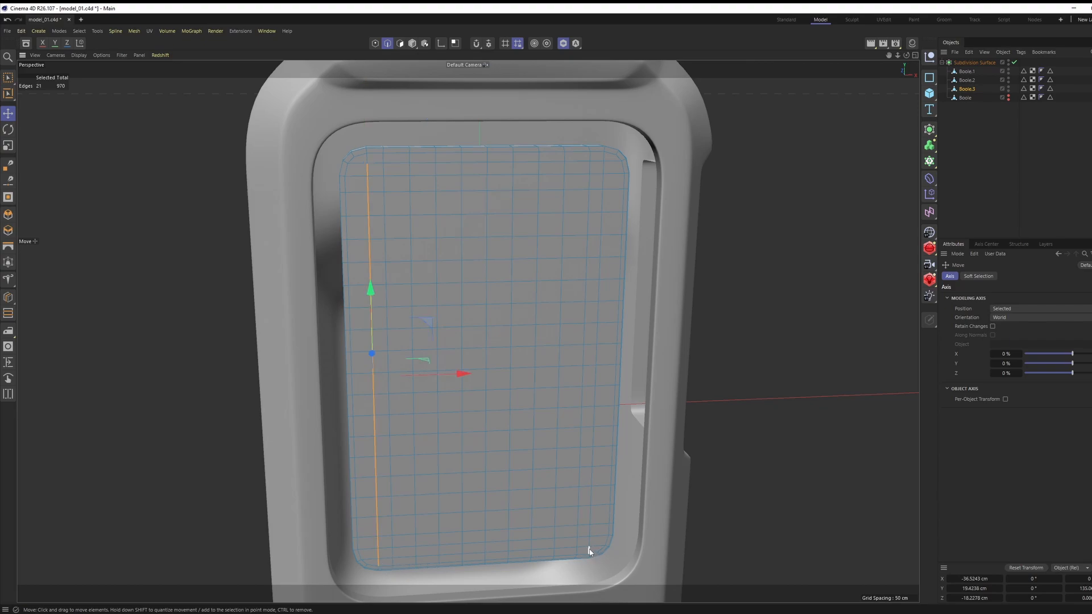
pyautogui.keyDown('ctrl'); pyautogui.keyDown('shift'); pyautogui.click(603, 157); pyautogui.keyUp('shift'); pyautogui.keyUp('ctrl')
pyautogui.rightClick(588, 196)
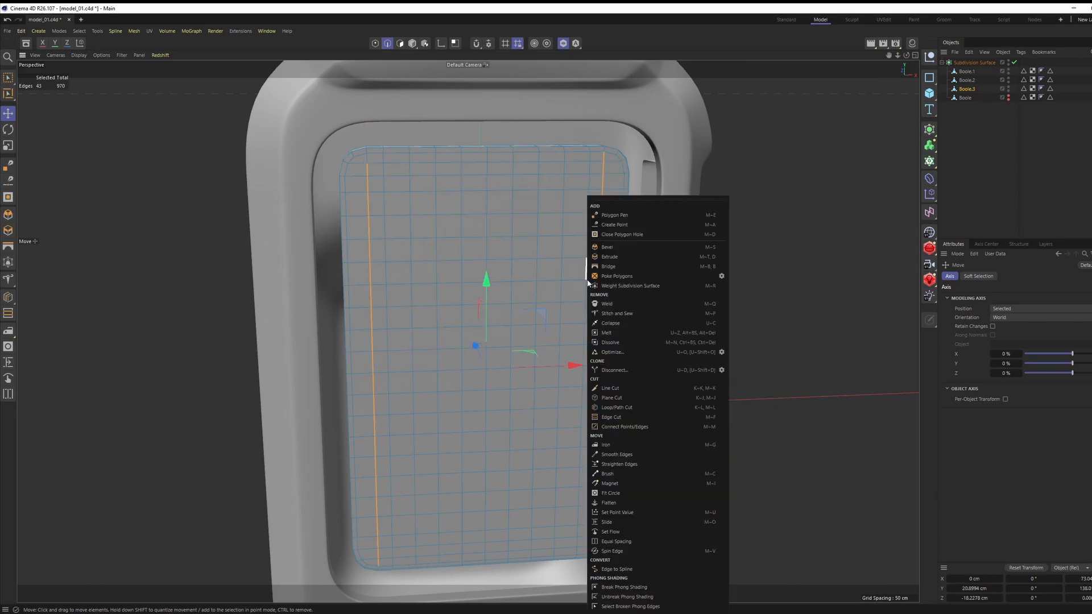
pyautogui.click(626, 541)
pyautogui.press('e')
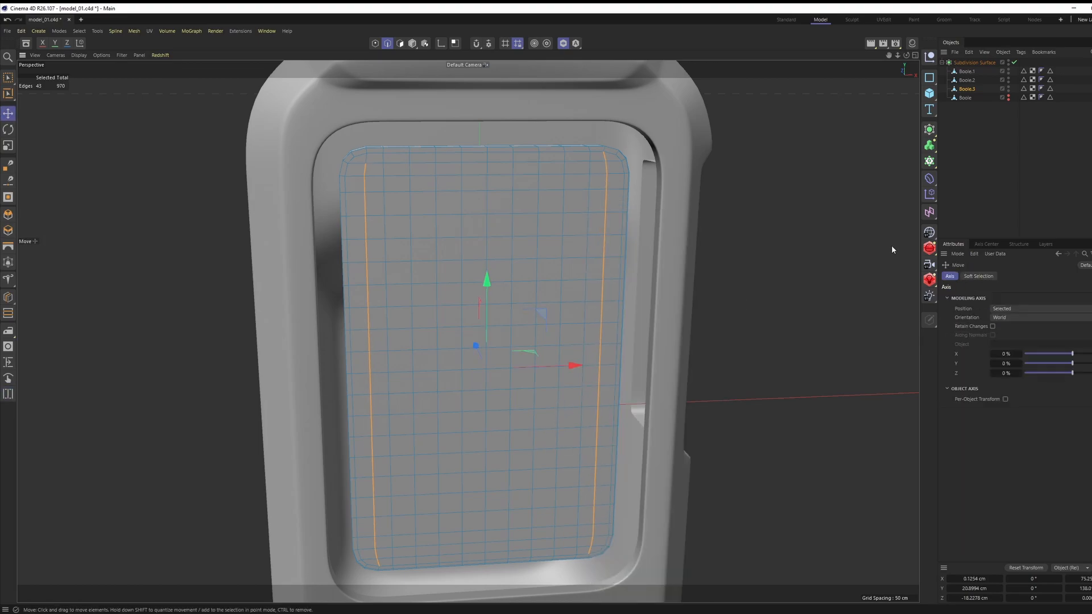
# Step: Deselect the panel, turn off viewport solo, and examine the screen area of the whole device
pyautogui.click(977, 187)
pyautogui.scroll(-5, 525, 247)
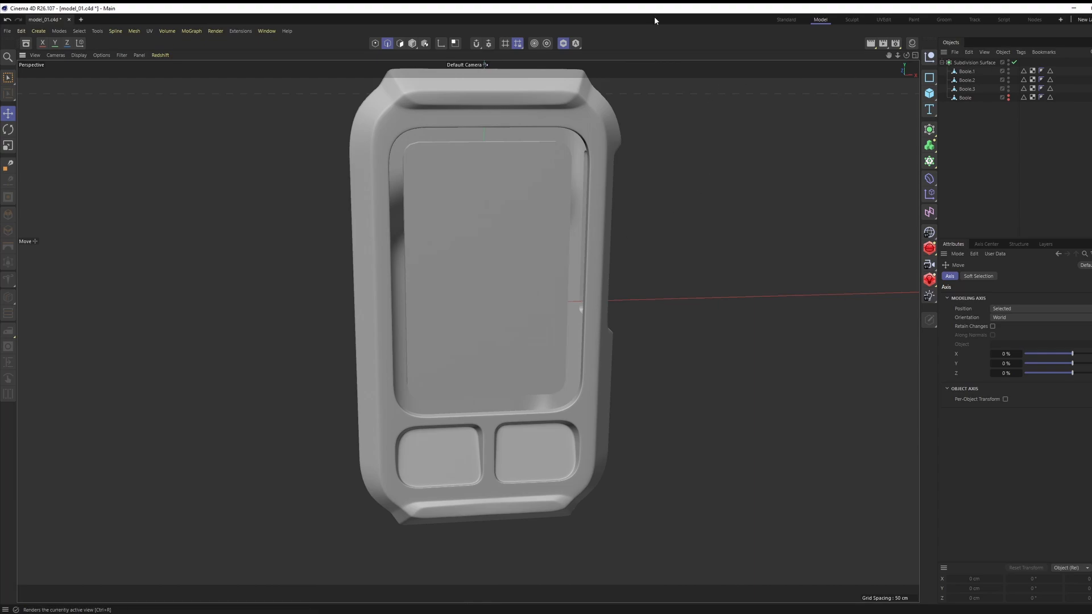
pyautogui.click(565, 43)
pyautogui.keyDown('alt'); pyautogui.moveTo(603, 188); pyautogui.dragTo(552, 260); pyautogui.keyUp('alt')
pyautogui.scroll(2, 552, 260)
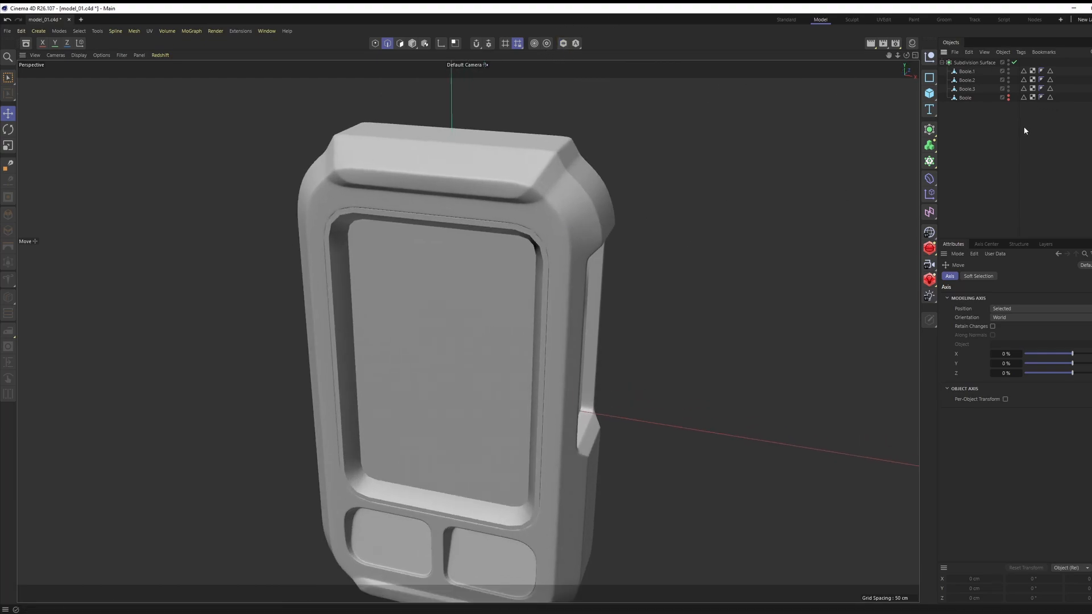
pyautogui.keyDown('alt'); pyautogui.moveTo(901, 182); pyautogui.dragTo(940, 143, button='middle'); pyautogui.keyUp('alt')
pyautogui.scroll(3, 549, 193)
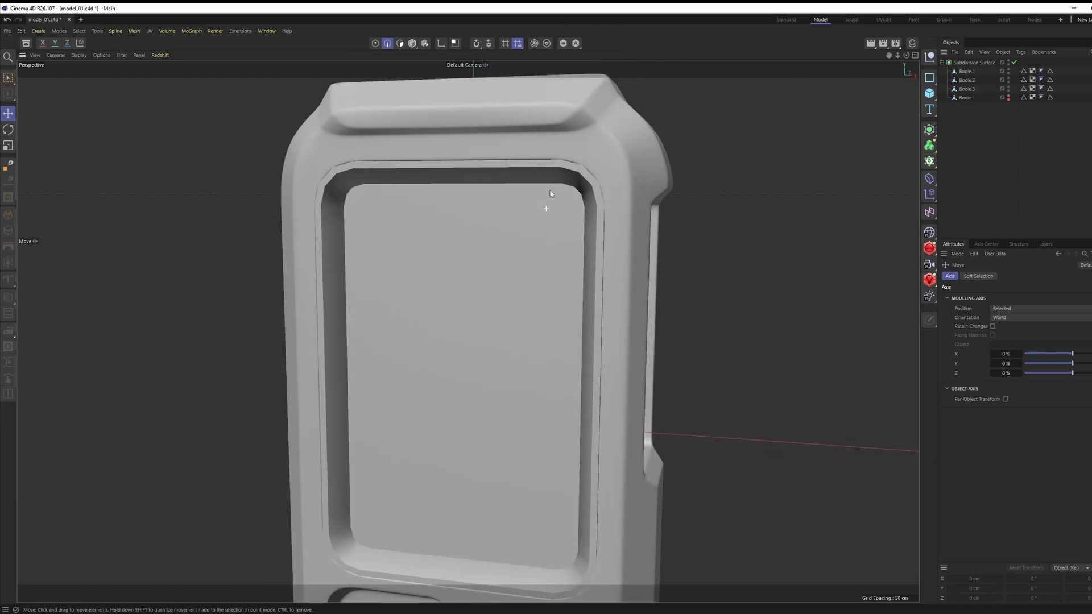
# Step: Group the device's mesh objects into a null under the Subdivision Surface and rename the bezel object screen_frame
pyautogui.click(969, 71)
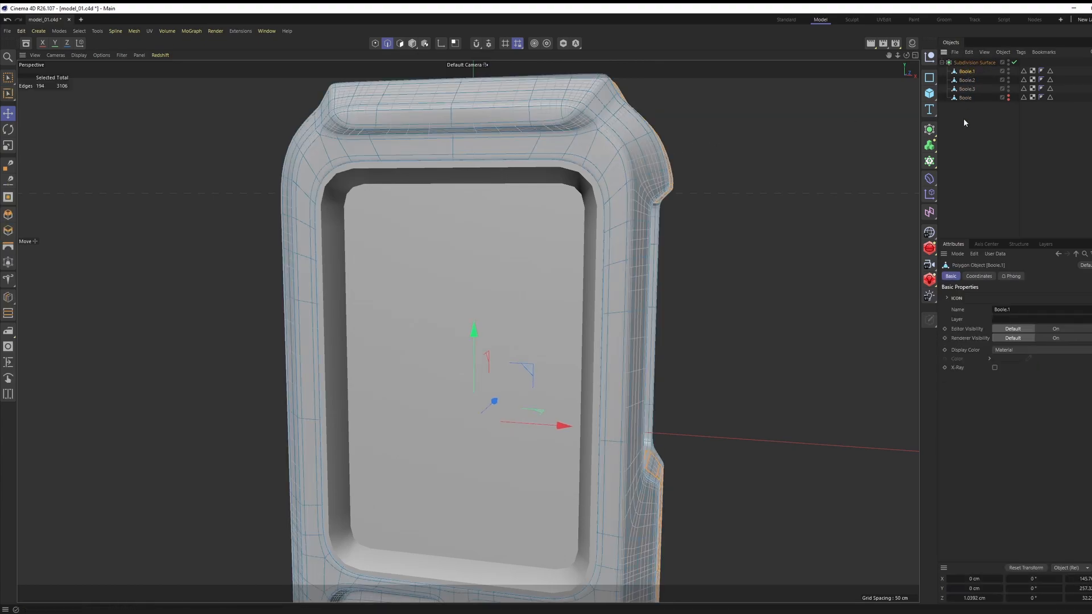
pyautogui.moveTo(967, 126); pyautogui.dragTo(967, 67)
pyautogui.hotkey('alt', 'g')
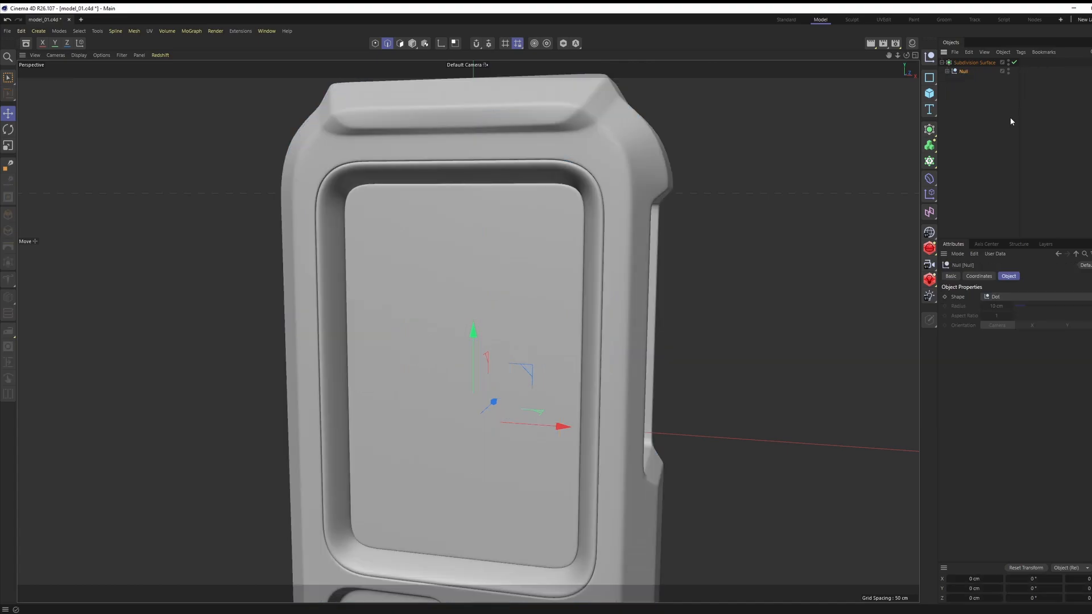
pyautogui.click(978, 89)
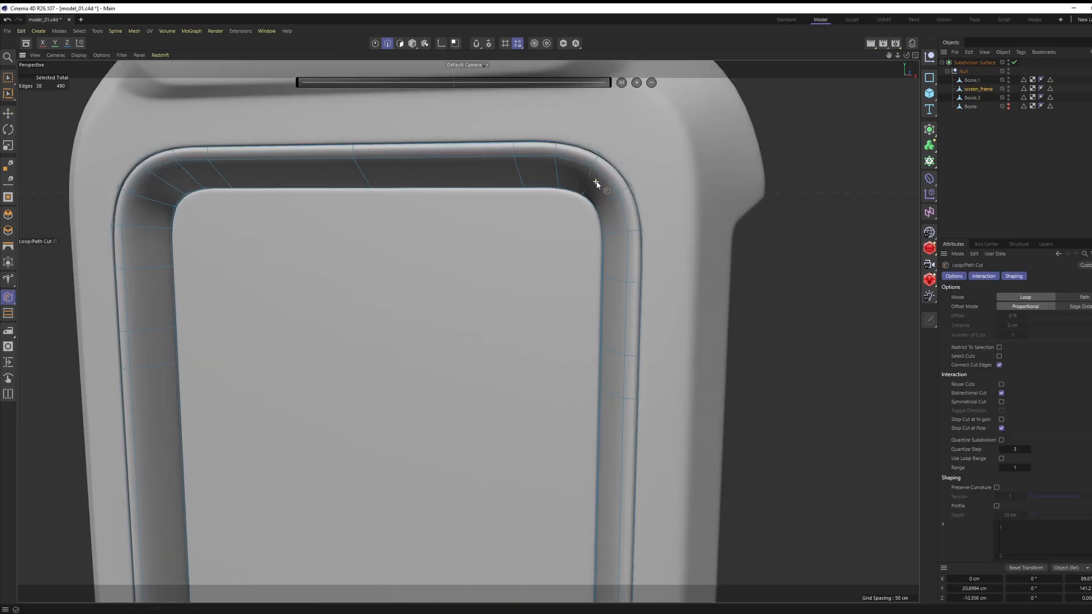
# Step: Add supporting loop cuts on the screen frame's sloped inner wall at 89.18% and 9.21%, and around its outer rim
pyautogui.keyDown('alt'); pyautogui.moveTo(596, 182); pyautogui.dragTo(592, 169); pyautogui.keyUp('alt')
pyautogui.scroll(4, 592, 169)
pyautogui.click(591, 170)
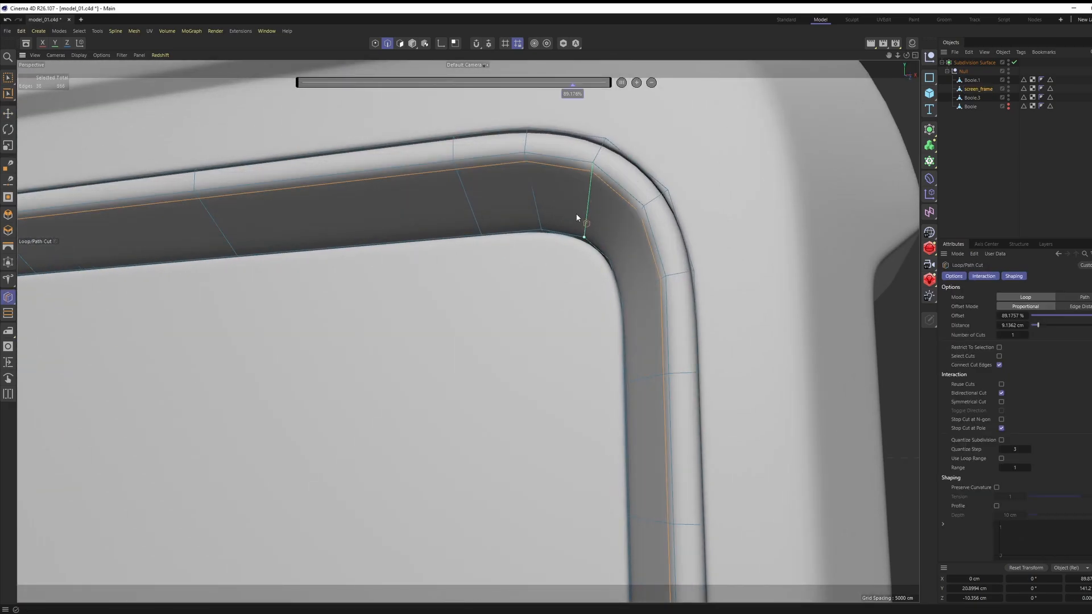
pyautogui.click(586, 232)
pyautogui.keyDown('alt'); pyautogui.moveTo(585, 230); pyautogui.dragTo(601, 154); pyautogui.keyUp('alt')
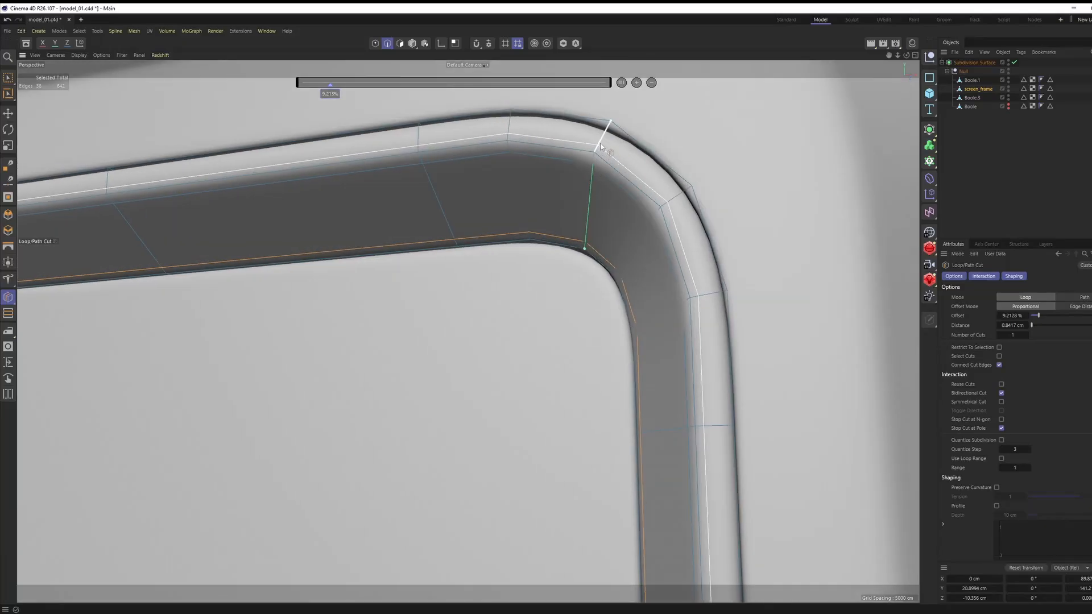
pyautogui.click(602, 142)
pyautogui.click(722, 187)
pyautogui.scroll(-5, 633, 230)
pyautogui.keyDown('alt'); pyautogui.moveTo(631, 233); pyautogui.dragTo(660, 261); pyautogui.keyUp('alt')
# Step: Try to add a supporting loop cut around the perimeter of the display panel at about 46%
pyautogui.click(970, 98)
pyautogui.scroll(8, 704, 147)
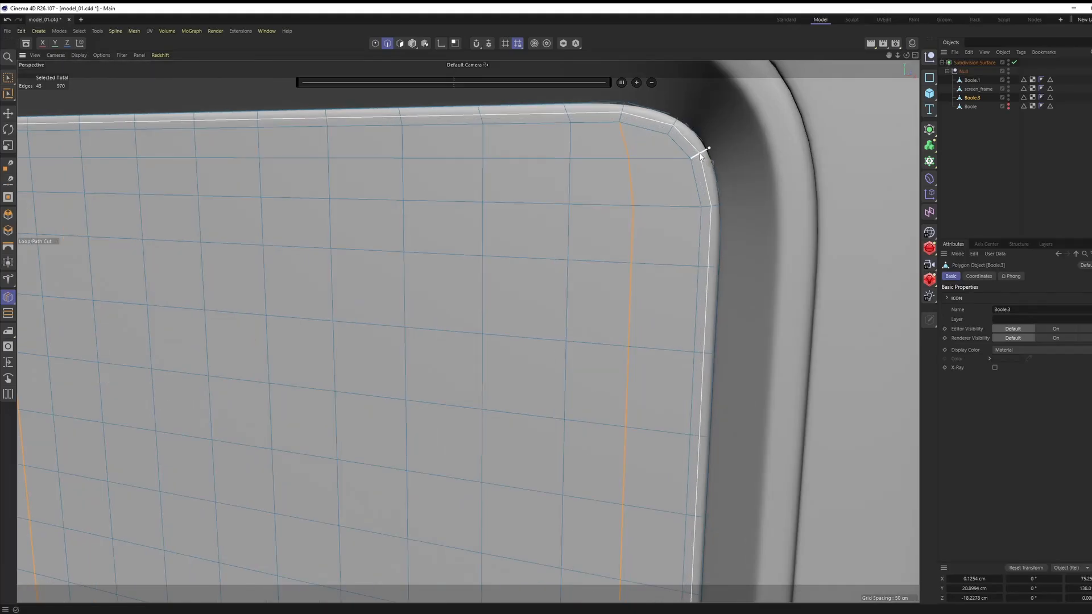
pyautogui.keyDown('alt'); pyautogui.moveTo(700, 157); pyautogui.dragTo(706, 219, button='middle'); pyautogui.keyUp('alt')
pyautogui.moveTo(707, 220)
pyautogui.keyDown('alt'); pyautogui.mouseDown()
pyautogui.moveTo(692, 205)
pyautogui.moveTo(714, 225)
pyautogui.mouseUp(); pyautogui.keyUp('alt')
pyautogui.click(711, 220)
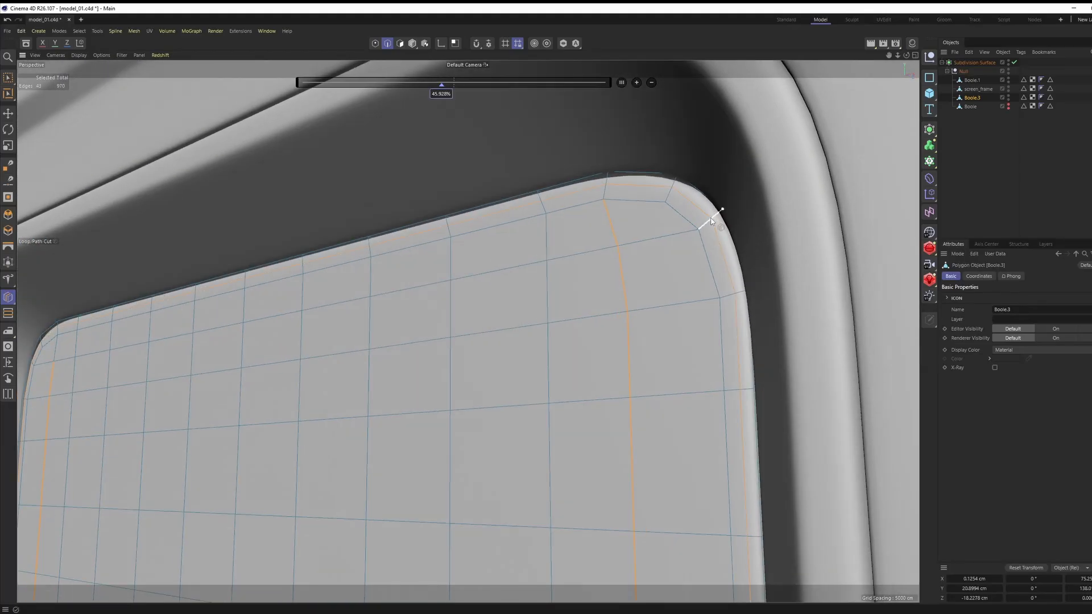
pyautogui.click(1048, 182)
pyautogui.scroll(-2, 653, 203)
pyautogui.click(972, 98)
pyautogui.click(1049, 183)
pyautogui.scroll(-2, 614, 210)
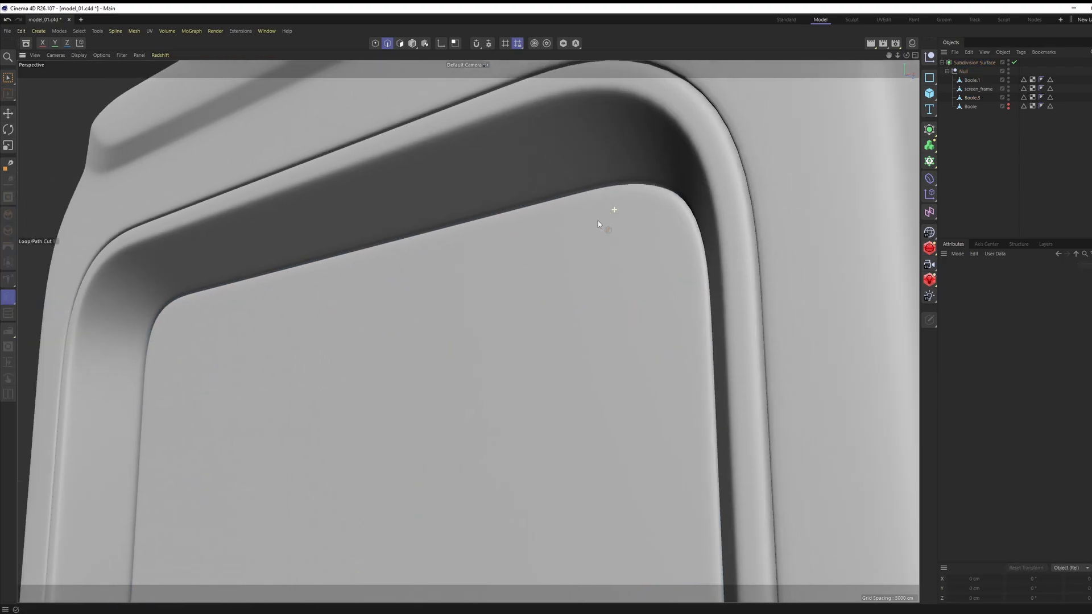
# Step: Examine the bezel, panel and upper casing corner from several angles, and undo the last change to the panel
pyautogui.keyDown('alt'); pyautogui.moveTo(598, 221); pyautogui.dragTo(519, 270, button='right'); pyautogui.keyUp('alt')
pyautogui.moveTo(519, 271)
pyautogui.keyDown('alt'); pyautogui.mouseDown()
pyautogui.moveTo(461, 290)
pyautogui.moveTo(534, 272)
pyautogui.mouseUp(); pyautogui.keyUp('alt')
pyautogui.keyDown('alt'); pyautogui.moveTo(580, 270); pyautogui.dragTo(651, 189, button='middle'); pyautogui.keyUp('alt')
pyautogui.keyDown('alt'); pyautogui.moveTo(650, 190); pyautogui.dragTo(619, 250, button='right'); pyautogui.keyUp('alt')
pyautogui.keyDown('alt'); pyautogui.moveTo(628, 253); pyautogui.dragTo(649, 165, button='middle'); pyautogui.keyUp('alt')
pyautogui.keyDown('alt'); pyautogui.moveTo(649, 166); pyautogui.dragTo(636, 266); pyautogui.keyUp('alt')
pyautogui.keyDown('alt'); pyautogui.moveTo(636, 266); pyautogui.dragTo(545, 261, button='middle'); pyautogui.keyUp('alt')
pyautogui.keyDown('alt'); pyautogui.moveTo(546, 261); pyautogui.dragTo(546, 228); pyautogui.keyUp('alt')
pyautogui.keyDown('alt'); pyautogui.moveTo(620, 126); pyautogui.dragTo(640, 224, button='middle'); pyautogui.keyUp('alt')
pyautogui.scroll(4, 632, 220)
pyautogui.keyDown('alt'); pyautogui.moveTo(641, 224); pyautogui.dragTo(616, 227); pyautogui.keyUp('alt')
pyautogui.scroll(3, 632, 221)
pyautogui.hotkey('ctrl', 'z')
pyautogui.press('e')
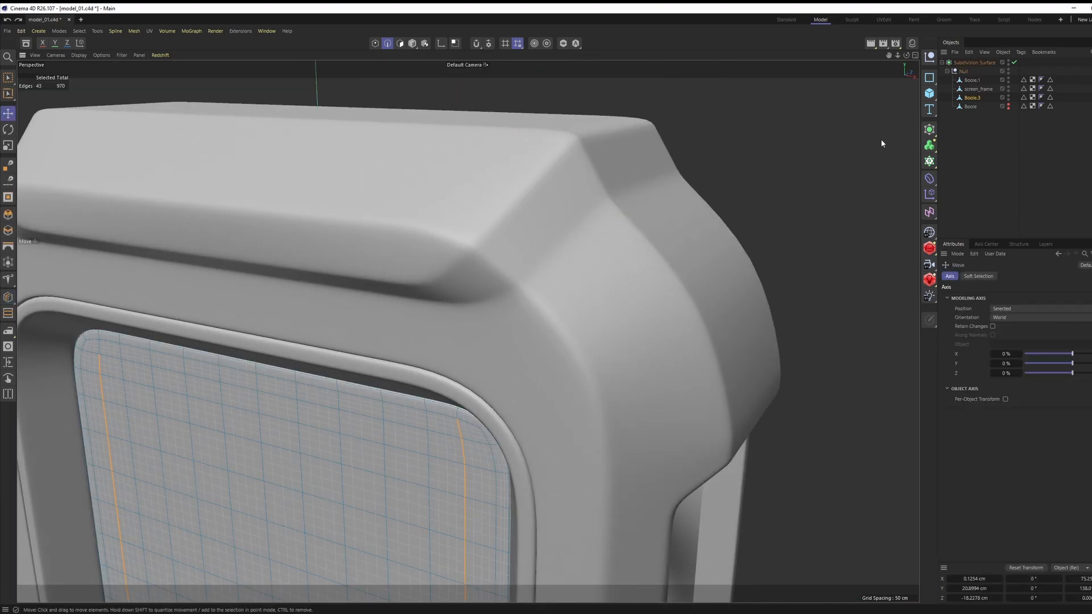
# Step: Select the edge loop around the casing's upper shoulder and examine it with smoothing off and on
pyautogui.click(974, 80)
pyautogui.press('q')
pyautogui.doubleClick(593, 220)
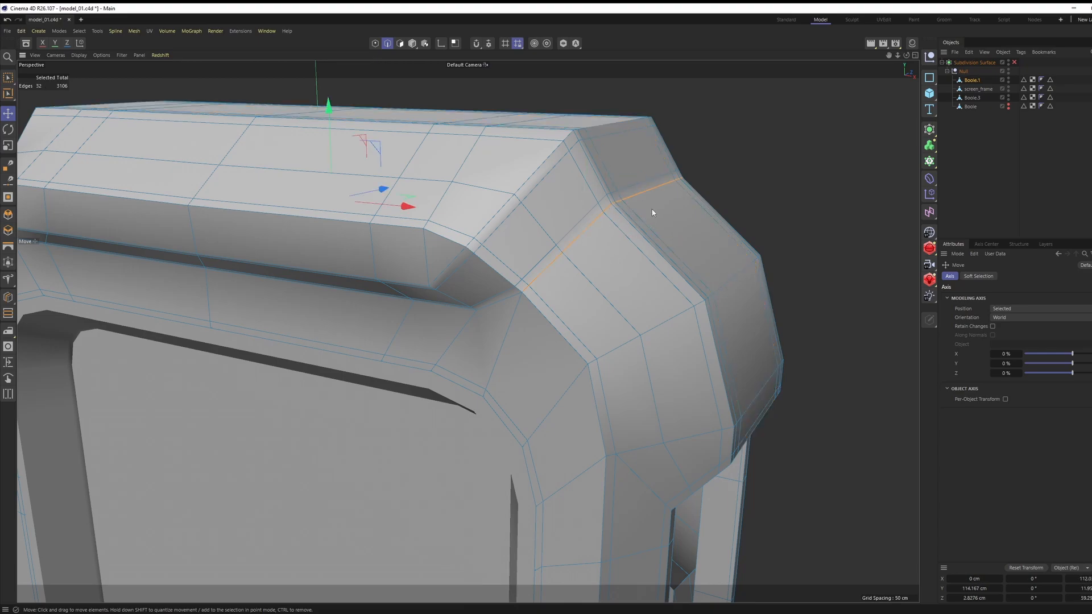
pyautogui.keyDown('alt'); pyautogui.moveTo(650, 212); pyautogui.dragTo(619, 227); pyautogui.keyUp('alt')
pyautogui.keyDown('alt'); pyautogui.moveTo(618, 227); pyautogui.dragTo(562, 228, button='middle'); pyautogui.keyUp('alt')
pyautogui.keyDown('alt'); pyautogui.moveTo(562, 227); pyautogui.dragTo(603, 225); pyautogui.keyUp('alt')
pyautogui.press('t')
pyautogui.press('q')
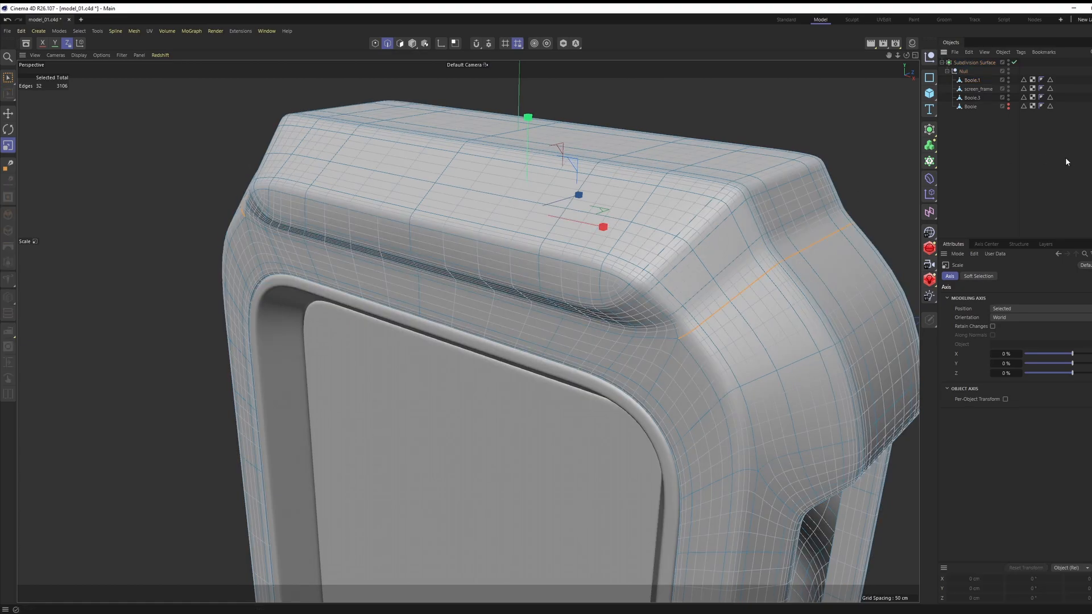
# Step: Clear the edge selection and examine the casing's shape from closer, side and full front views, toggling the smoothing
pyautogui.click(1065, 158)
pyautogui.moveTo(804, 268)
pyautogui.keyDown('alt'); pyautogui.mouseDown()
pyautogui.moveTo(692, 281)
pyautogui.moveTo(804, 256)
pyautogui.mouseUp(); pyautogui.keyUp('alt')
pyautogui.keyDown('alt'); pyautogui.moveTo(804, 256); pyautogui.dragTo(707, 263, button='right'); pyautogui.keyUp('alt')
pyautogui.keyDown('alt'); pyautogui.moveTo(706, 263); pyautogui.dragTo(628, 161, button='middle'); pyautogui.keyUp('alt')
pyautogui.keyDown('alt'); pyautogui.moveTo(628, 161); pyautogui.dragTo(620, 235); pyautogui.keyUp('alt')
pyautogui.click(646, 294)
pyautogui.press('q')
pyautogui.click(578, 274)
pyautogui.keyDown('alt'); pyautogui.moveTo(621, 235); pyautogui.dragTo(541, 220, button='right'); pyautogui.keyUp('alt')
pyautogui.keyDown('alt'); pyautogui.moveTo(541, 220); pyautogui.dragTo(421, 455, button='middle'); pyautogui.keyUp('alt')
pyautogui.press('q')
pyautogui.click(1066, 158)
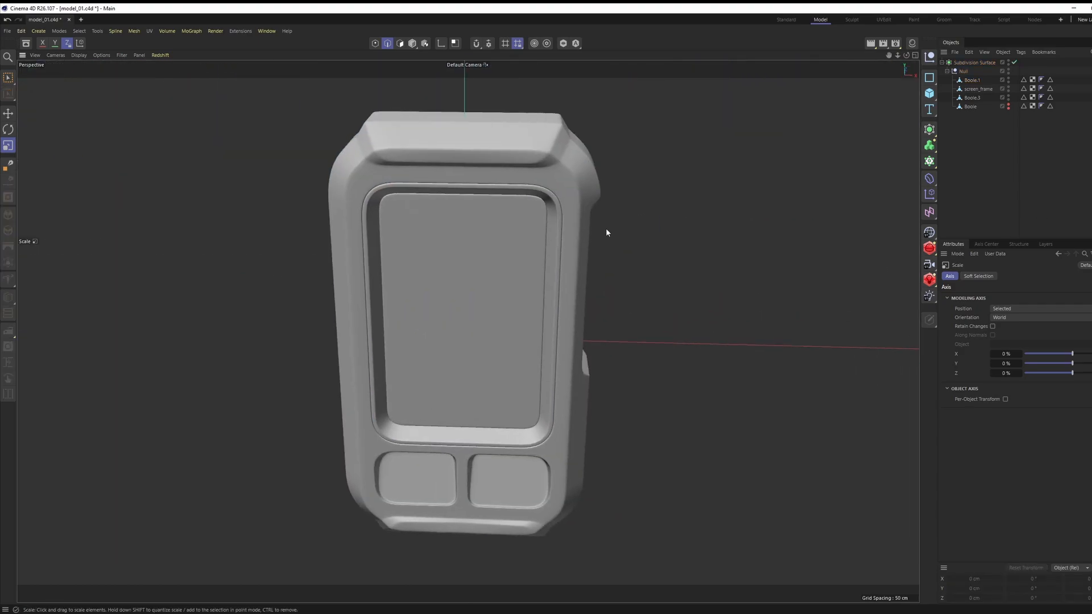
# Step: Rename the display panel object as screen and the casing object as base
pyautogui.doubleClick(976, 98)
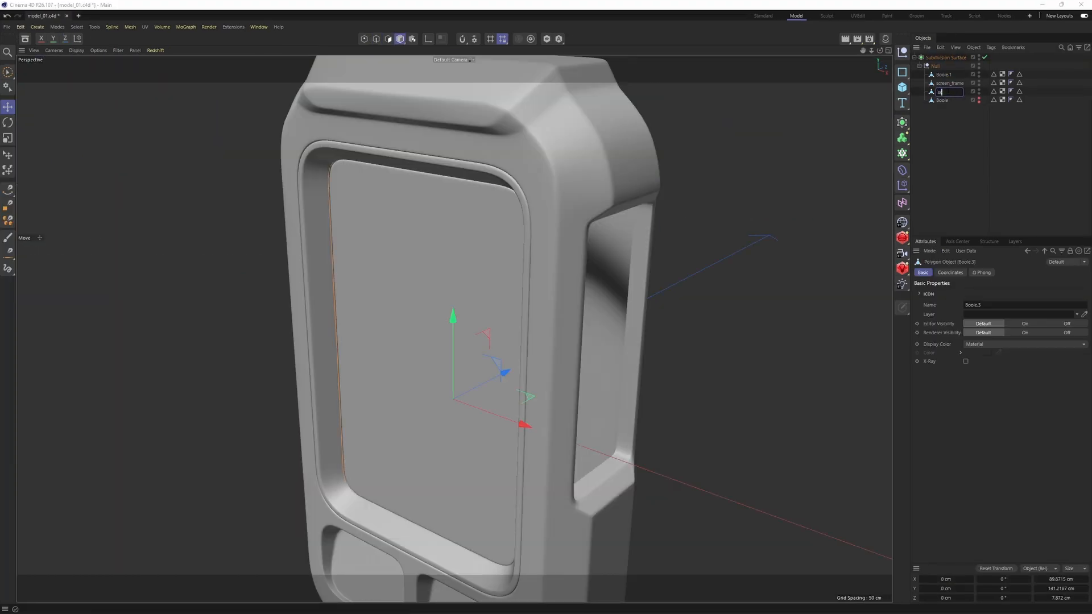
pyautogui.write('screen')
pyautogui.press('Return')
pyautogui.click(974, 153)
pyautogui.keyDown('alt'); pyautogui.moveTo(724, 175); pyautogui.dragTo(690, 216, button='middle'); pyautogui.keyUp('alt')
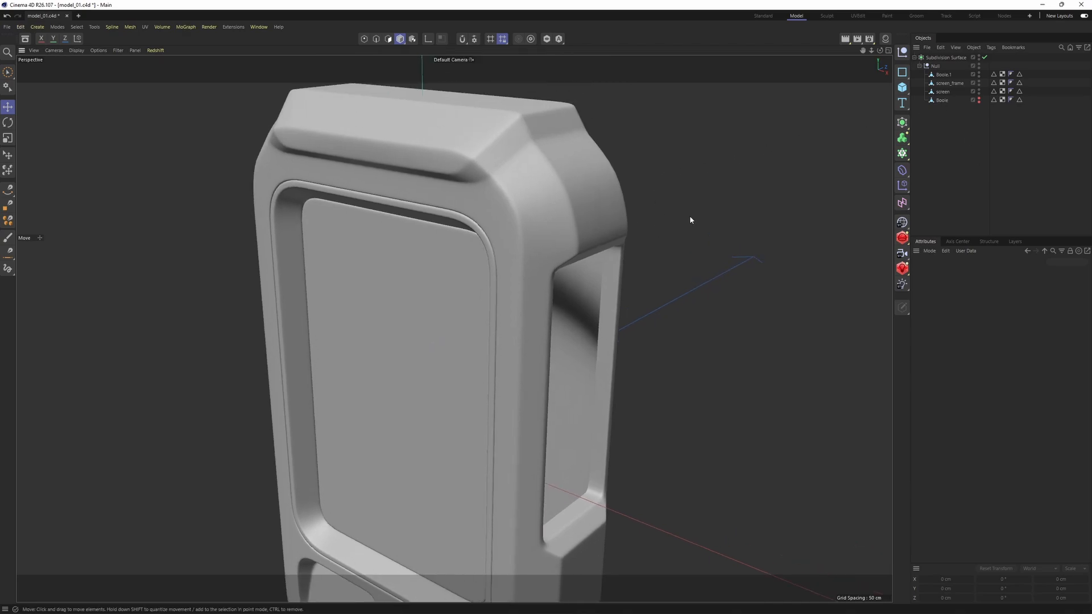
pyautogui.doubleClick(944, 75)
pyautogui.click(963, 145)
pyautogui.keyDown('alt'); pyautogui.moveTo(643, 196); pyautogui.dragTo(611, 190, button='middle'); pyautogui.keyUp('alt')
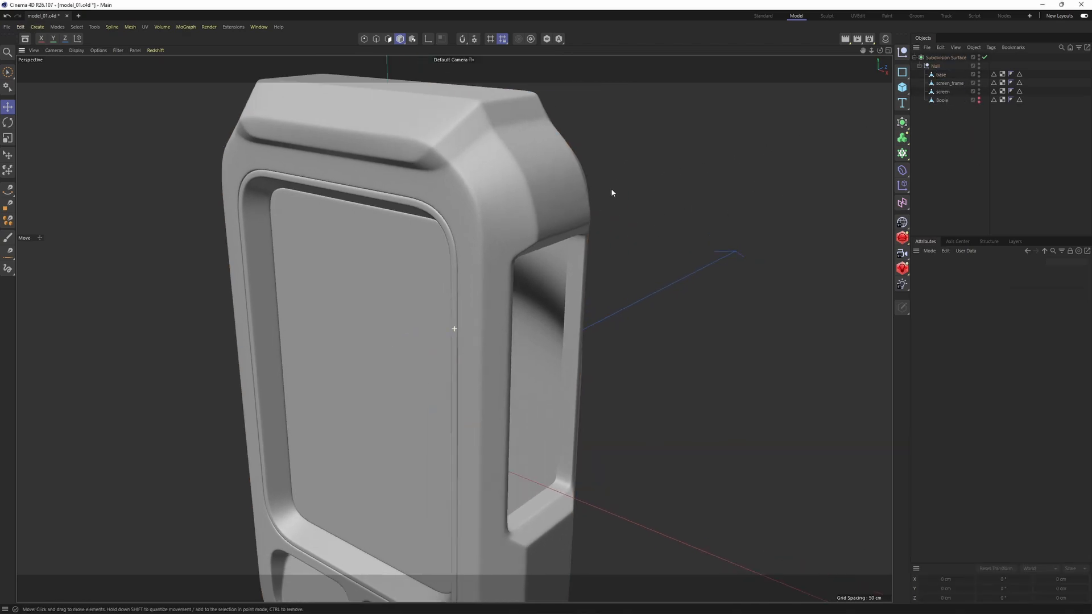
# Step: Select the casing, turn off smoothing, display its mesh lines and compare it with the side reference image
pyautogui.keyDown('alt'); pyautogui.moveTo(611, 190); pyautogui.dragTo(546, 298); pyautogui.keyUp('alt')
pyautogui.click(545, 323)
pyautogui.press('q')
pyautogui.press('n')
pyautogui.press('b')
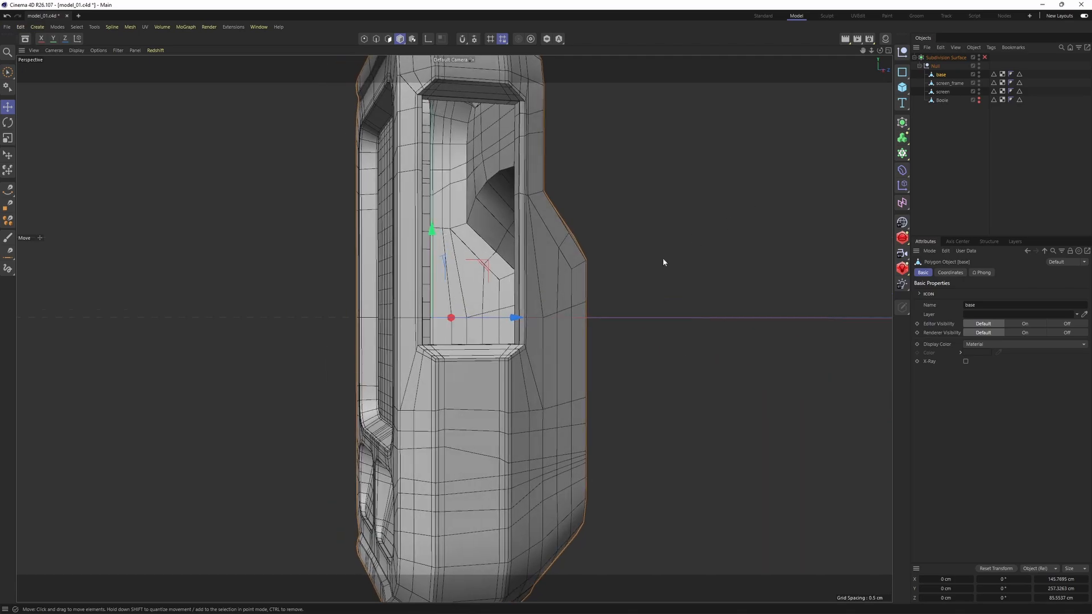
pyautogui.press('F3')
pyautogui.scroll(5, 486, 420)
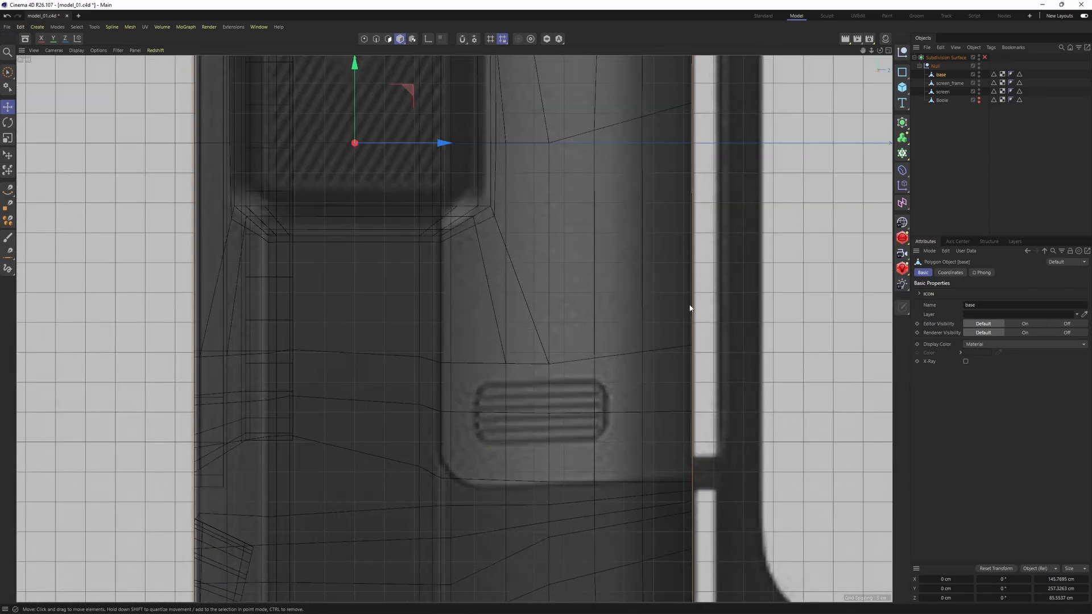
pyautogui.scroll(-1, 589, 263)
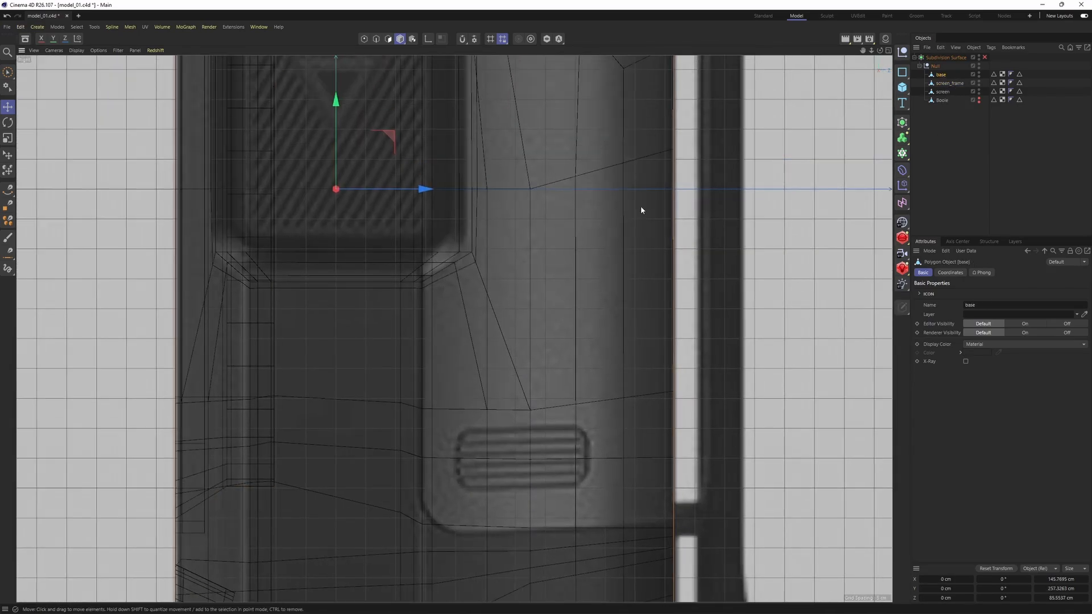
# Step: Begin an edge selection with the vertical edges below the side recess that follow the reference's rear cover line
pyautogui.press('F1')
pyautogui.press('Return')
pyautogui.keyDown('alt'); pyautogui.moveTo(514, 367); pyautogui.dragTo(505, 380); pyautogui.keyUp('alt')
pyautogui.scroll(5, 505, 380)
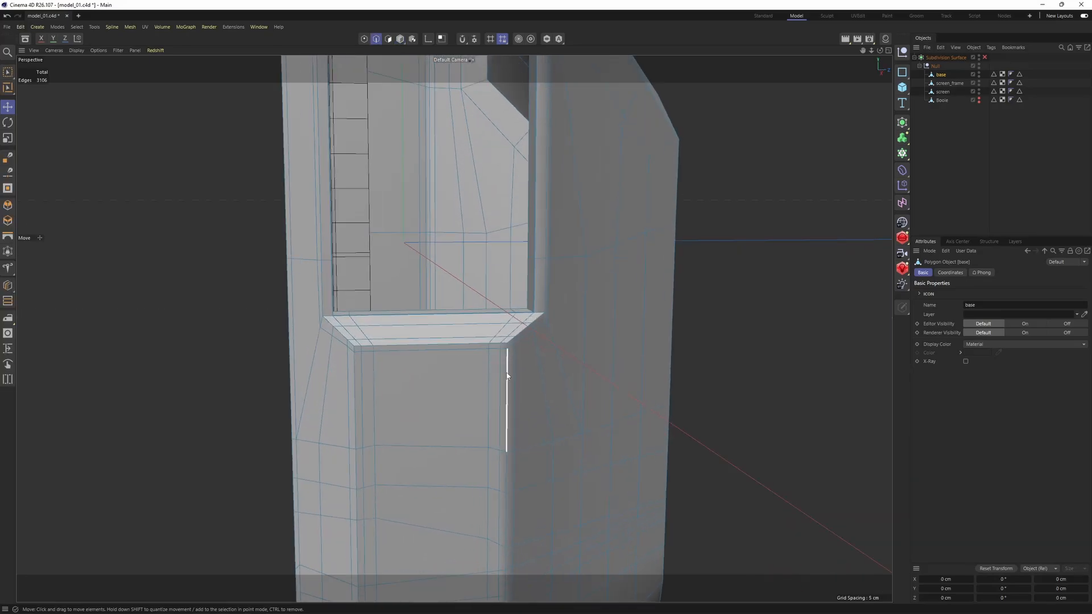
pyautogui.keyDown('alt'); pyautogui.moveTo(415, 534); pyautogui.dragTo(393, 474, button='middle'); pyautogui.keyUp('alt')
pyautogui.middleClick(394, 474)
pyautogui.scroll(5, 260, 493)
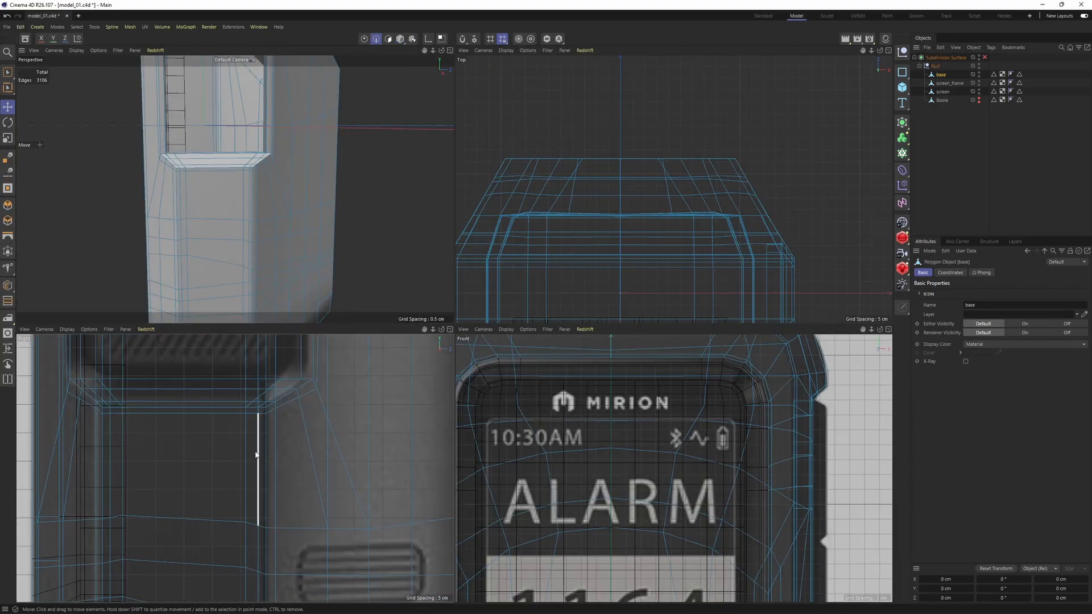
pyautogui.click(257, 455)
pyautogui.middleClick(278, 166)
pyautogui.scroll(5, 476, 286)
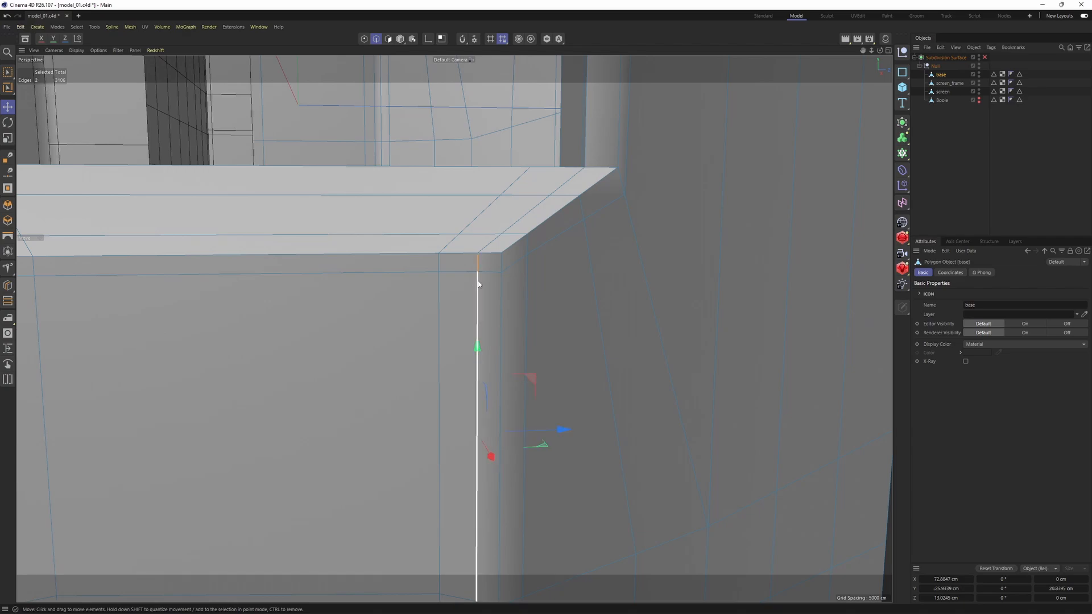
# Step: Extend the edge selection down the vertical seam and around the corner at the rear cover's lower border
pyautogui.scroll(-3, 462, 496)
pyautogui.keyDown('alt'); pyautogui.moveTo(462, 496); pyautogui.dragTo(419, 265, button='middle'); pyautogui.keyUp('alt')
pyautogui.keyDown('shift'); pyautogui.click(437, 455); pyautogui.keyUp('shift')
pyautogui.keyDown('alt'); pyautogui.moveTo(433, 457); pyautogui.dragTo(426, 271); pyautogui.keyUp('alt')
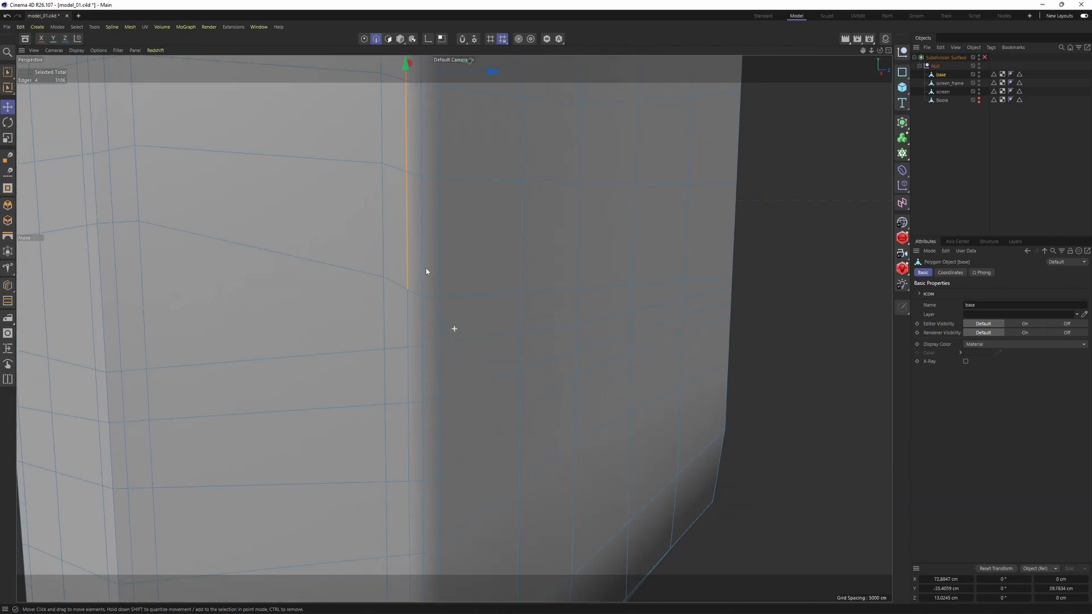
pyautogui.middleClick(434, 350)
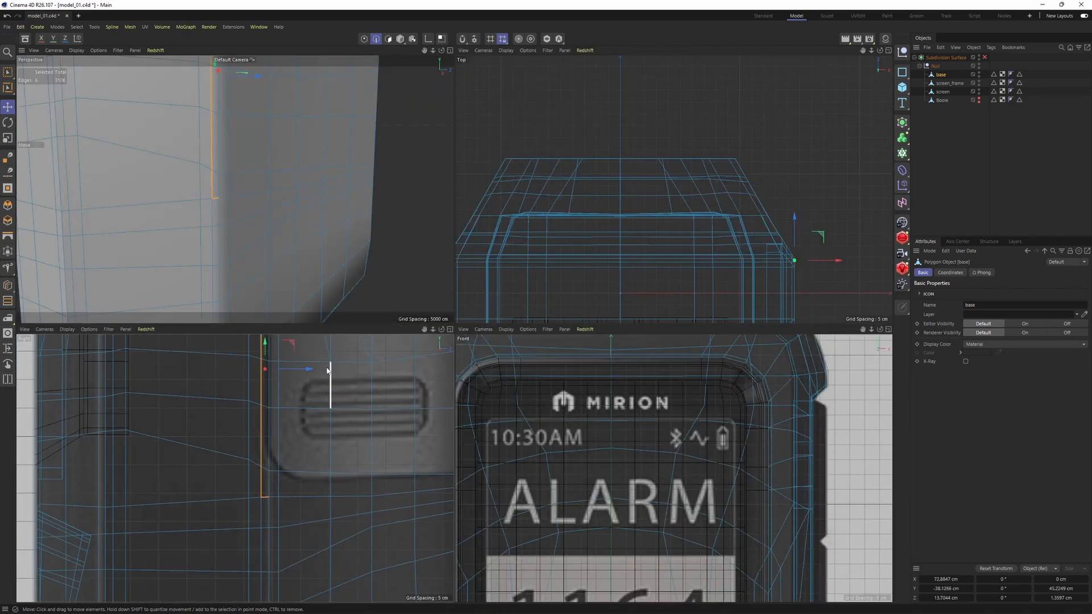
pyautogui.scroll(1, 217, 176)
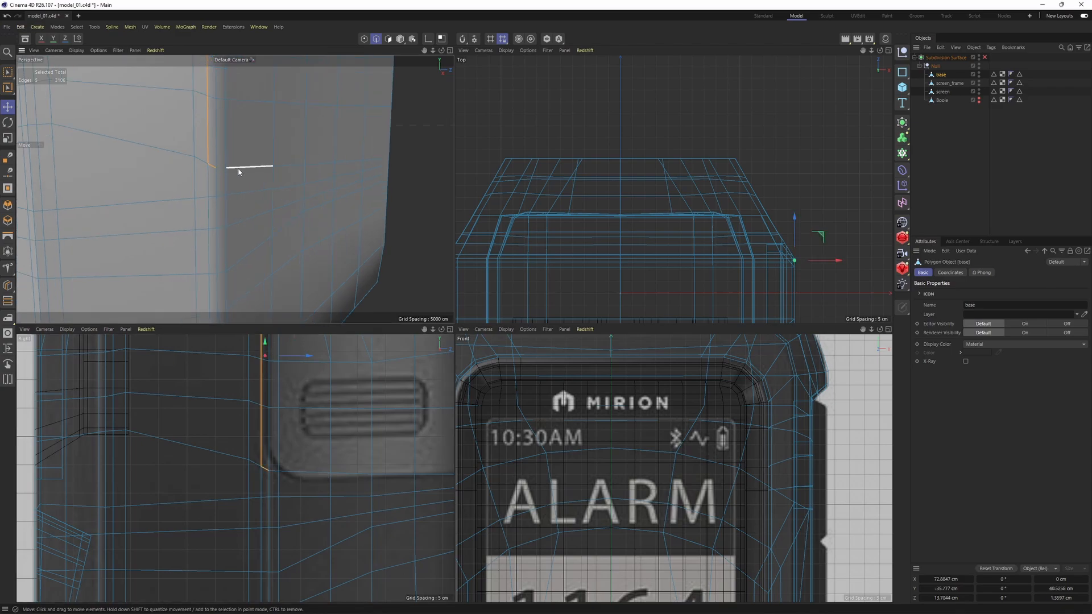
pyautogui.keyDown('alt'); pyautogui.moveTo(347, 172); pyautogui.dragTo(243, 220); pyautogui.keyUp('alt')
pyautogui.keyDown('shift'); pyautogui.click(107, 241); pyautogui.keyUp('shift')
pyautogui.middleClick(262, 234)
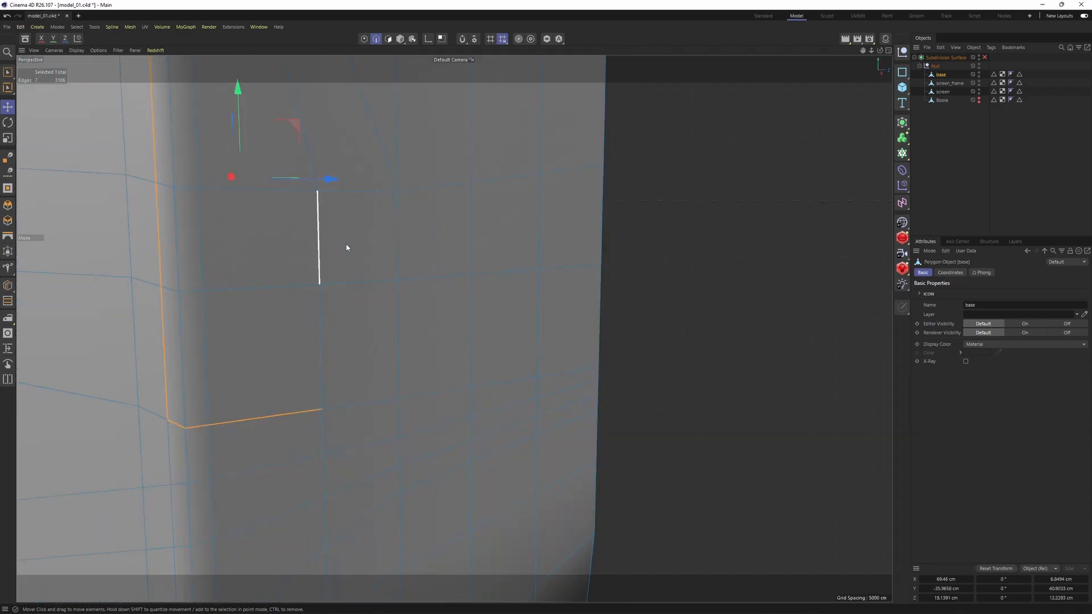
# Step: Extend the edge selection horizontally across the back of the casing to the opposite side's corner
pyautogui.scroll(-3, 346, 243)
pyautogui.keyDown('alt'); pyautogui.moveTo(477, 268); pyautogui.dragTo(399, 299); pyautogui.keyUp('alt')
pyautogui.keyDown('alt'); pyautogui.moveTo(569, 256); pyautogui.dragTo(342, 328); pyautogui.keyUp('alt')
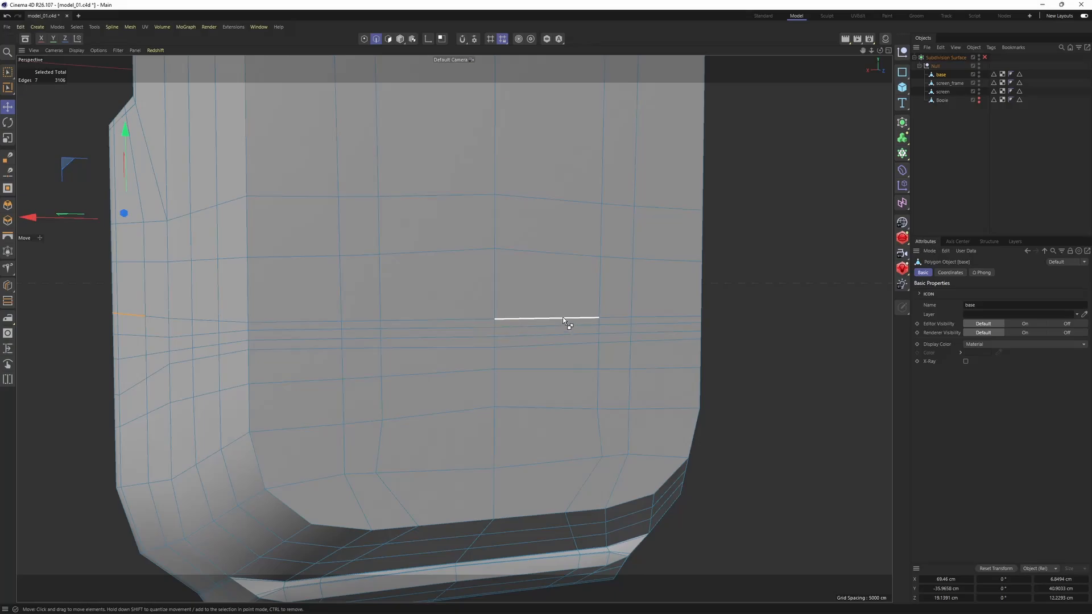
pyautogui.keyDown('ctrl'); pyautogui.keyDown('shift'); pyautogui.click(562, 321); pyautogui.keyUp('shift'); pyautogui.keyUp('ctrl')
pyautogui.keyDown('alt'); pyautogui.moveTo(676, 344); pyautogui.dragTo(474, 337, button='middle'); pyautogui.keyUp('alt')
pyautogui.keyDown('alt'); pyautogui.moveTo(475, 336); pyautogui.dragTo(402, 352); pyautogui.keyUp('alt')
pyautogui.keyDown('alt'); pyautogui.moveTo(558, 335); pyautogui.dragTo(462, 324); pyautogui.keyUp('alt')
pyautogui.keyDown('ctrl'); pyautogui.keyDown('shift'); pyautogui.click(512, 317); pyautogui.keyUp('shift'); pyautogui.keyUp('ctrl')
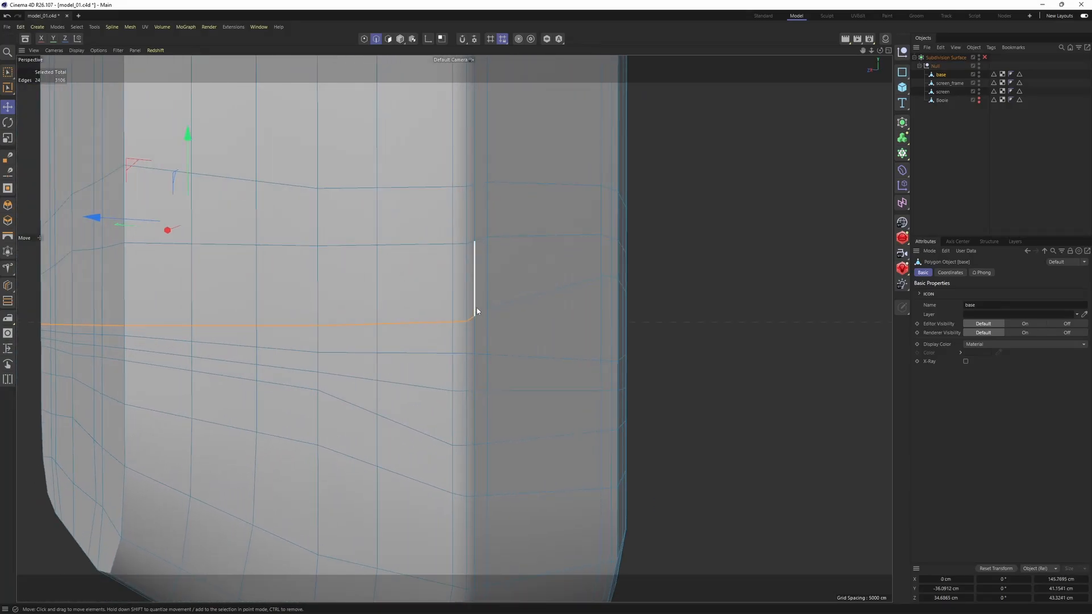
pyautogui.keyDown('shift'); pyautogui.click(476, 309); pyautogui.keyUp('shift')
# Step: Extend the edge selection up the opposite side, over the casing's top and down to the side recess
pyautogui.scroll(-5, 477, 308)
pyautogui.keyDown('alt'); pyautogui.moveTo(485, 251); pyautogui.dragTo(453, 326); pyautogui.keyUp('alt')
pyautogui.keyDown('alt'); pyautogui.moveTo(449, 125); pyautogui.dragTo(429, 258, button='middle'); pyautogui.keyUp('alt')
pyautogui.keyDown('alt'); pyautogui.moveTo(429, 258); pyautogui.dragTo(409, 231); pyautogui.keyUp('alt')
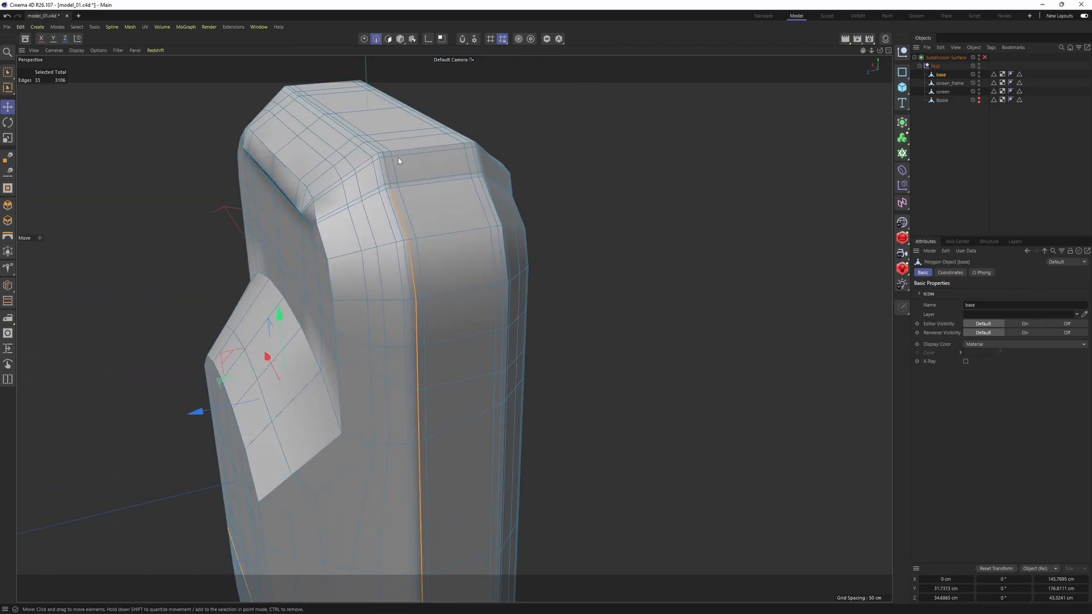
pyautogui.keyDown('alt'); pyautogui.moveTo(398, 160); pyautogui.dragTo(455, 245); pyautogui.keyUp('alt')
pyautogui.keyDown('ctrl'); pyautogui.keyDown('shift'); pyautogui.click(428, 357); pyautogui.keyUp('shift'); pyautogui.keyUp('ctrl')
pyautogui.keyDown('alt'); pyautogui.moveTo(452, 154); pyautogui.dragTo(455, 236, button='middle'); pyautogui.keyUp('alt')
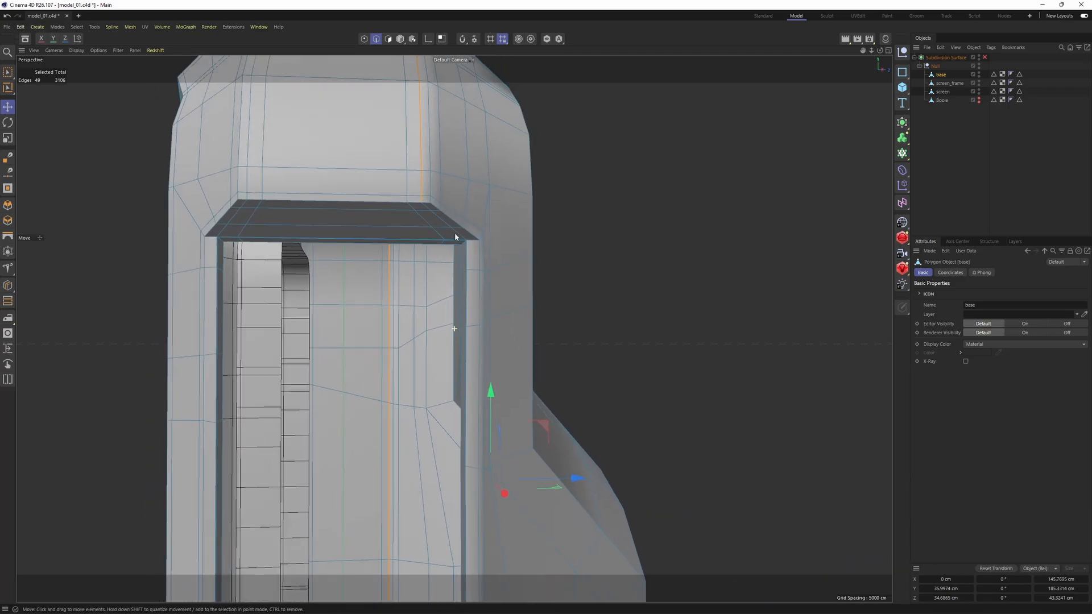
# Step: Try to extend the edge selection along the diagonal of the recess's upper lip, and compare it with the side reference
pyautogui.moveTo(456, 236)
pyautogui.keyDown('alt'); pyautogui.mouseDown()
pyautogui.moveTo(450, 199)
pyautogui.moveTo(468, 250)
pyautogui.mouseUp(); pyautogui.keyUp('alt')
pyautogui.keyDown('ctrl'); pyautogui.keyDown('shift'); pyautogui.click(467, 249); pyautogui.keyUp('shift'); pyautogui.keyUp('ctrl')
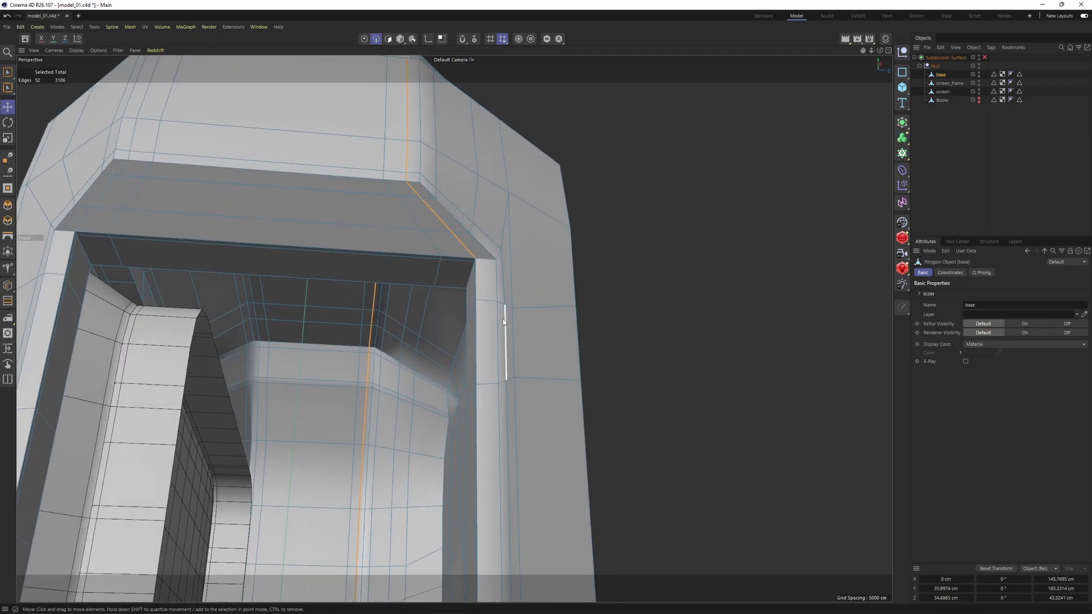
pyautogui.middleClick(503, 349)
pyautogui.middleClick(304, 499)
pyautogui.keyDown('alt'); pyautogui.moveTo(378, 381); pyautogui.dragTo(336, 398, button='right'); pyautogui.keyUp('alt')
pyautogui.keyDown('alt'); pyautogui.moveTo(455, 329); pyautogui.dragTo(414, 386, button='middle'); pyautogui.keyUp('alt')
pyautogui.keyDown('alt'); pyautogui.moveTo(413, 386); pyautogui.dragTo(446, 367, button='right'); pyautogui.keyUp('alt')
pyautogui.keyDown('alt'); pyautogui.moveTo(427, 201); pyautogui.dragTo(418, 548, button='middle'); pyautogui.keyUp('alt')
pyautogui.keyDown('alt'); pyautogui.moveTo(424, 164); pyautogui.dragTo(413, 431, button='middle'); pyautogui.keyUp('alt')
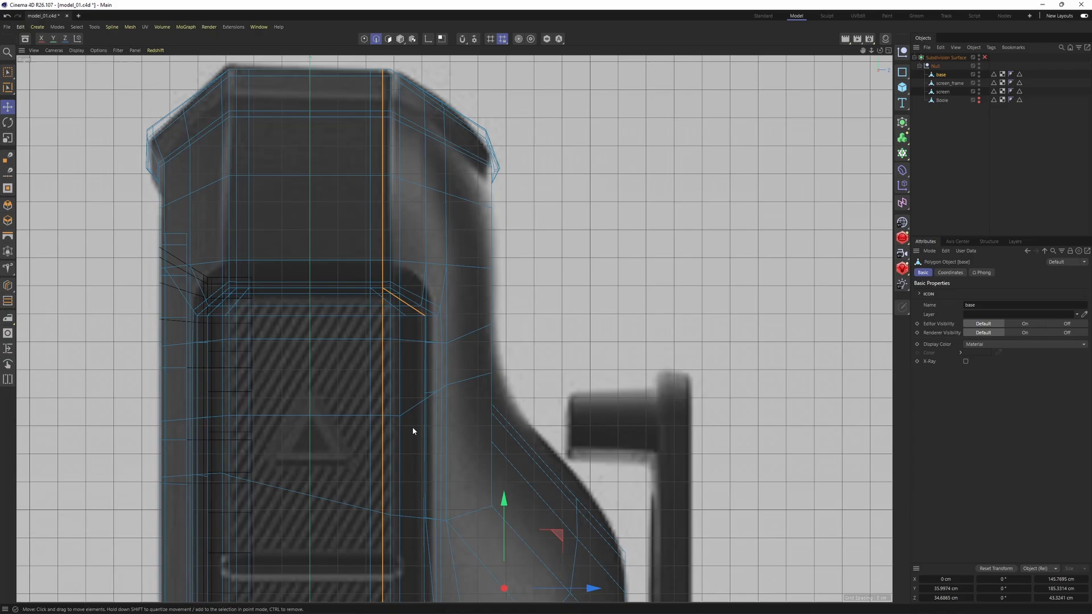
pyautogui.middleClick(311, 252)
pyautogui.middleClick(311, 251)
pyautogui.moveTo(403, 207)
pyautogui.keyDown('alt'); pyautogui.mouseDown()
pyautogui.moveTo(411, 190)
pyautogui.moveTo(409, 217)
pyautogui.moveTo(413, 196)
pyautogui.mouseUp(); pyautogui.keyUp('alt')
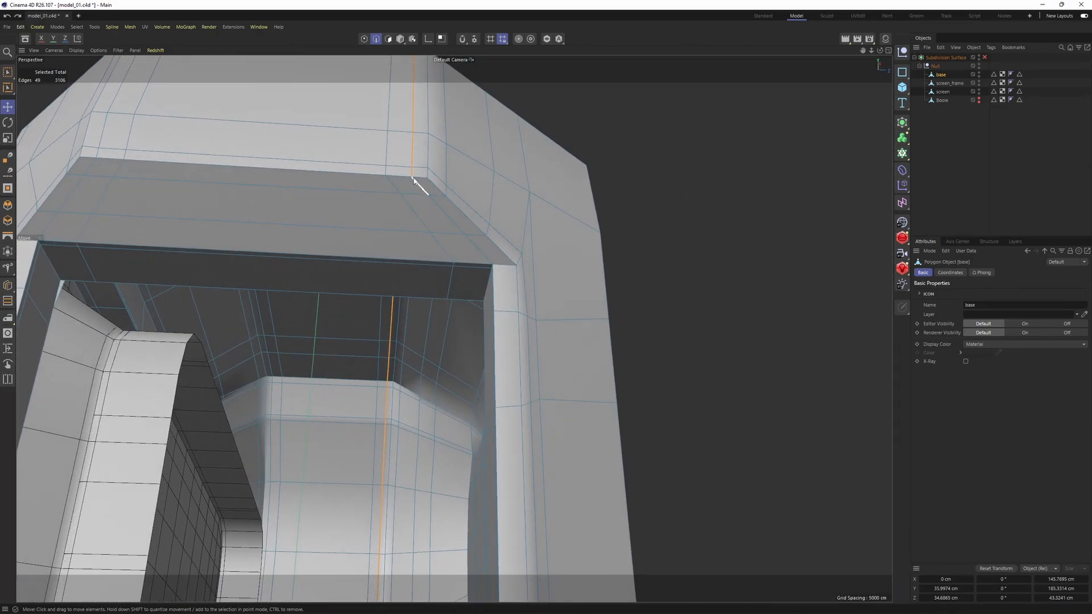
# Step: Cut a straight edge across the recess's sloped lower sill with the Polygon Pen, continuing the selected vertical seam
pyautogui.keyDown('alt'); pyautogui.moveTo(487, 336); pyautogui.dragTo(546, 511); pyautogui.keyUp('alt')
pyautogui.keyDown('alt'); pyautogui.moveTo(495, 359); pyautogui.dragTo(431, 364, button='right'); pyautogui.keyUp('alt')
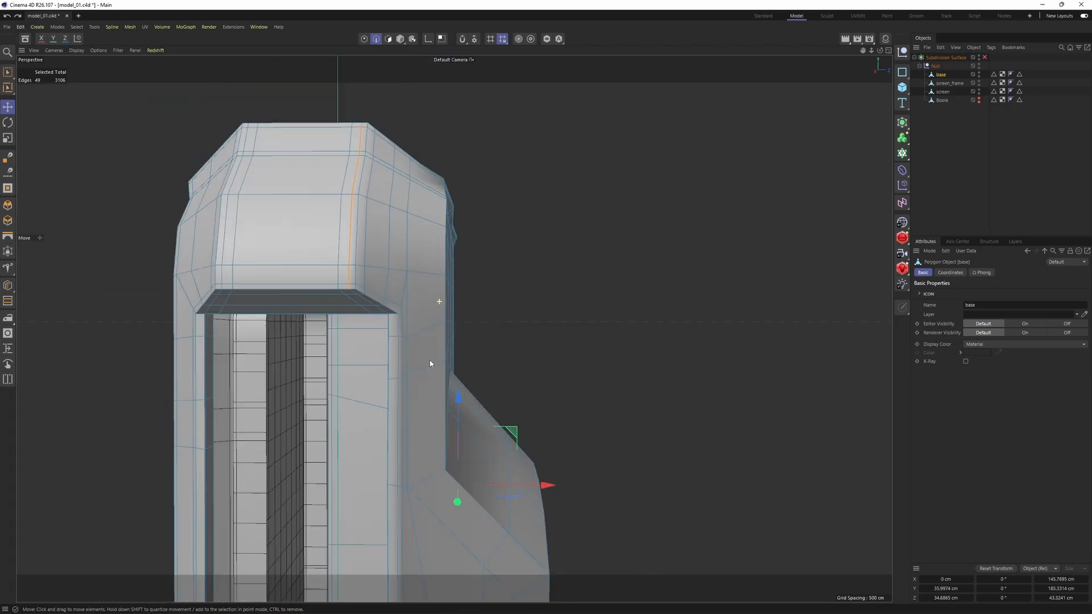
pyautogui.keyDown('alt'); pyautogui.moveTo(432, 363); pyautogui.dragTo(480, 334); pyautogui.keyUp('alt')
pyautogui.keyDown('alt'); pyautogui.moveTo(480, 334); pyautogui.dragTo(526, 324, button='right'); pyautogui.keyUp('alt')
pyautogui.keyDown('alt'); pyautogui.moveTo(425, 557); pyautogui.dragTo(431, 377, button='middle'); pyautogui.keyUp('alt')
pyautogui.keyDown('alt'); pyautogui.moveTo(431, 376); pyautogui.dragTo(486, 382, button='right'); pyautogui.keyUp('alt')
pyautogui.keyDown('alt'); pyautogui.moveTo(486, 382); pyautogui.dragTo(489, 398); pyautogui.keyUp('alt')
pyautogui.rightClick(489, 398)
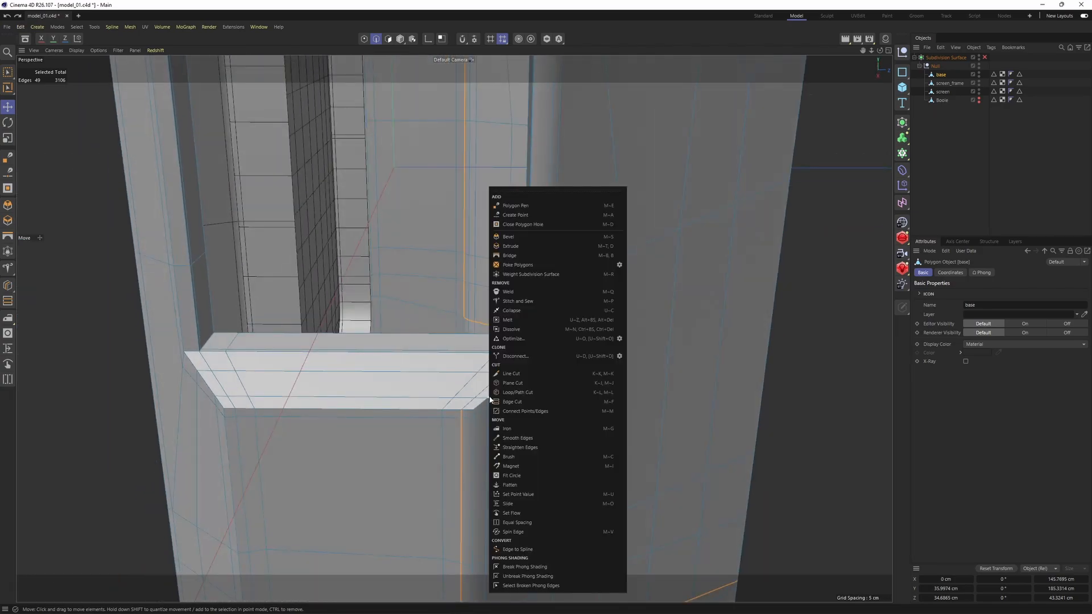
pyautogui.click(523, 208)
pyautogui.scroll(1, 466, 410)
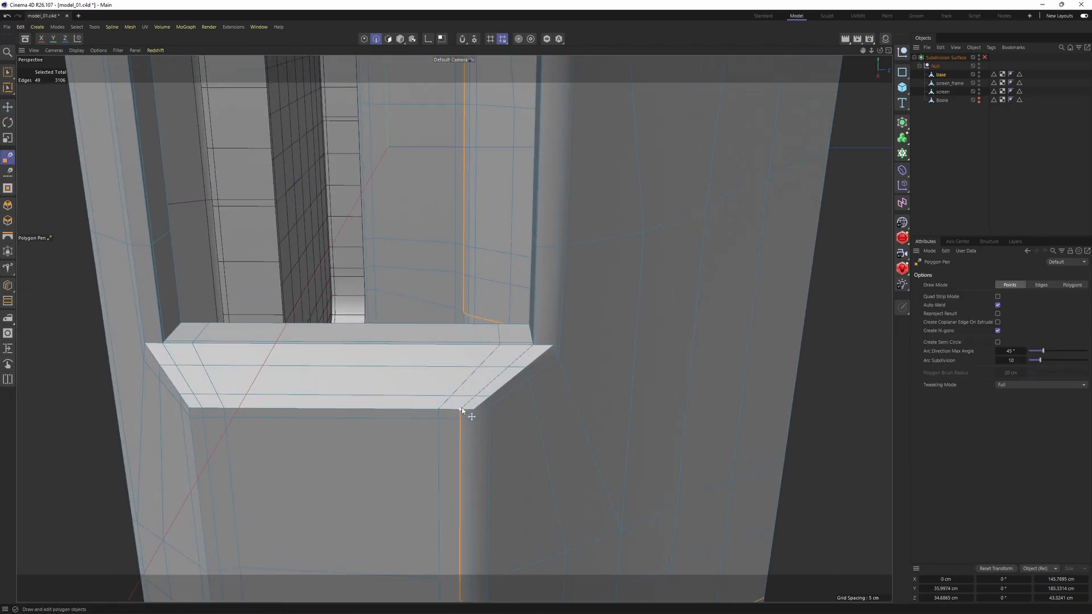
pyautogui.click(461, 410)
pyautogui.click(459, 324)
pyautogui.press('e')
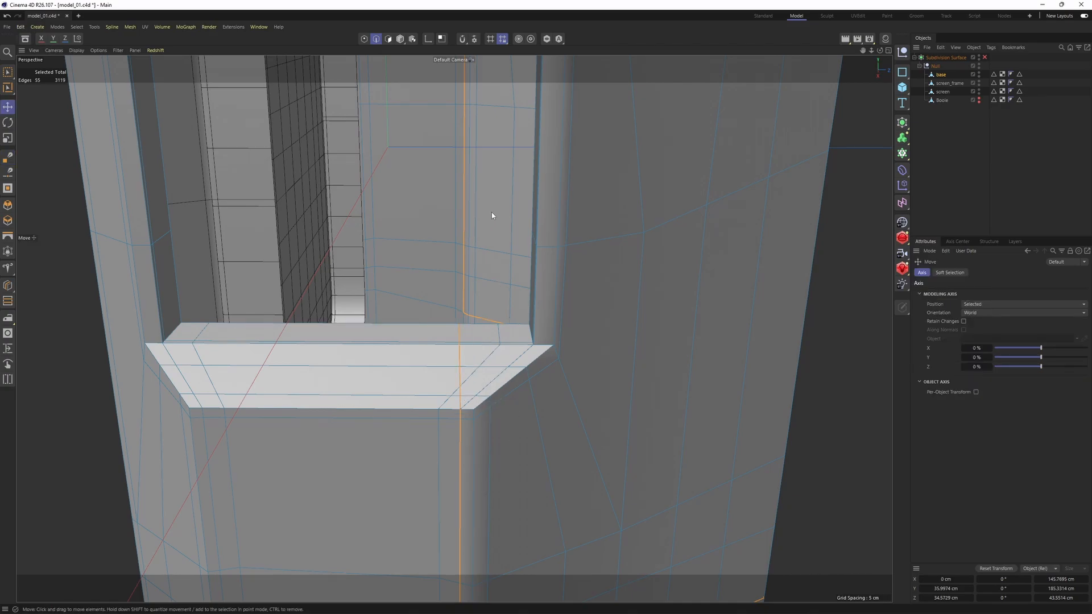
# Step: Cut a matching straight edge across the recess's sloped upper lip with the Polygon Pen, continuing the seam from above
pyautogui.scroll(-5, 491, 213)
pyautogui.keyDown('alt'); pyautogui.moveTo(449, 483); pyautogui.dragTo(468, 251); pyautogui.keyUp('alt')
pyautogui.scroll(4, 469, 240)
pyautogui.press('Return')
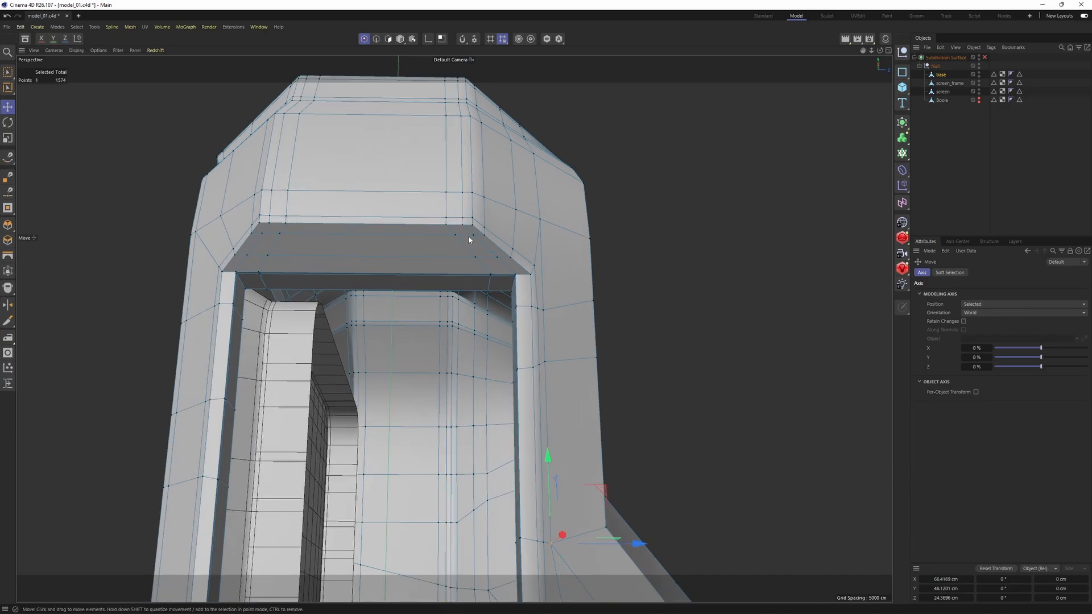
pyautogui.rightClick(470, 239)
pyautogui.click(480, 245)
pyautogui.scroll(3, 472, 236)
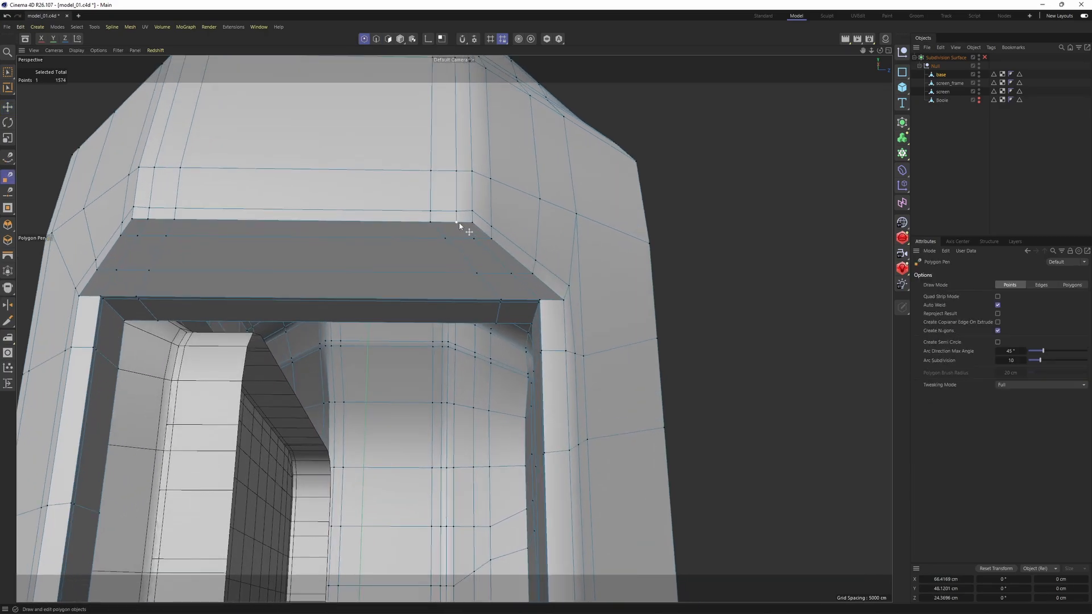
pyautogui.click(458, 222)
pyautogui.press('Return')
pyautogui.press('e')
pyautogui.keyDown('alt'); pyautogui.moveTo(456, 263); pyautogui.dragTo(442, 284); pyautogui.keyUp('alt')
# Step: Remove the redundant diagonal edges beside the new cut at the lower sill's corner with the Polygon Pen
pyautogui.scroll(8, 442, 282)
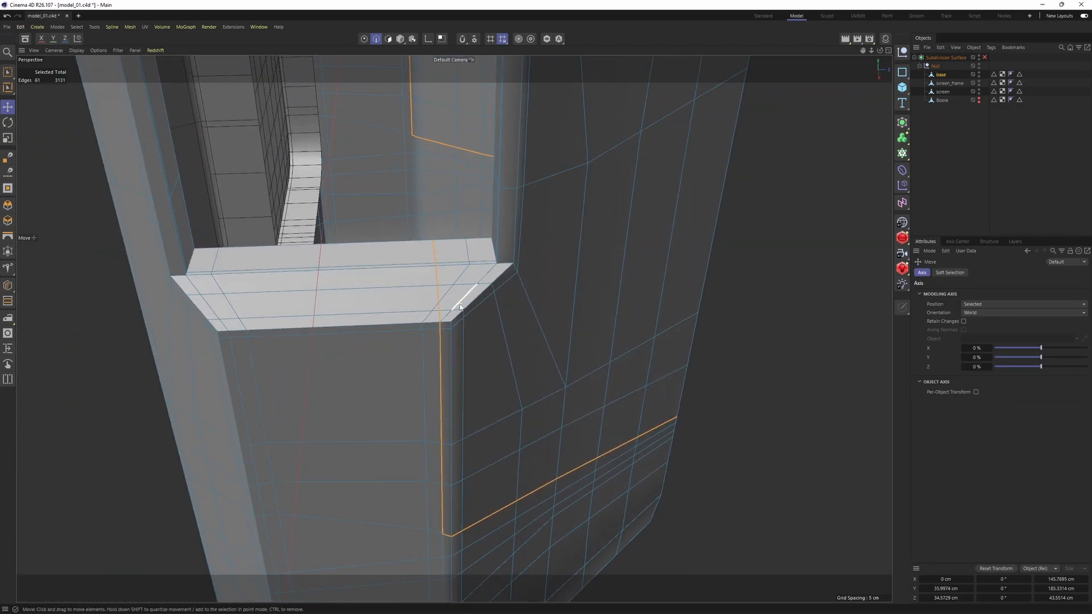
pyautogui.press('Return')
pyautogui.press('Return')
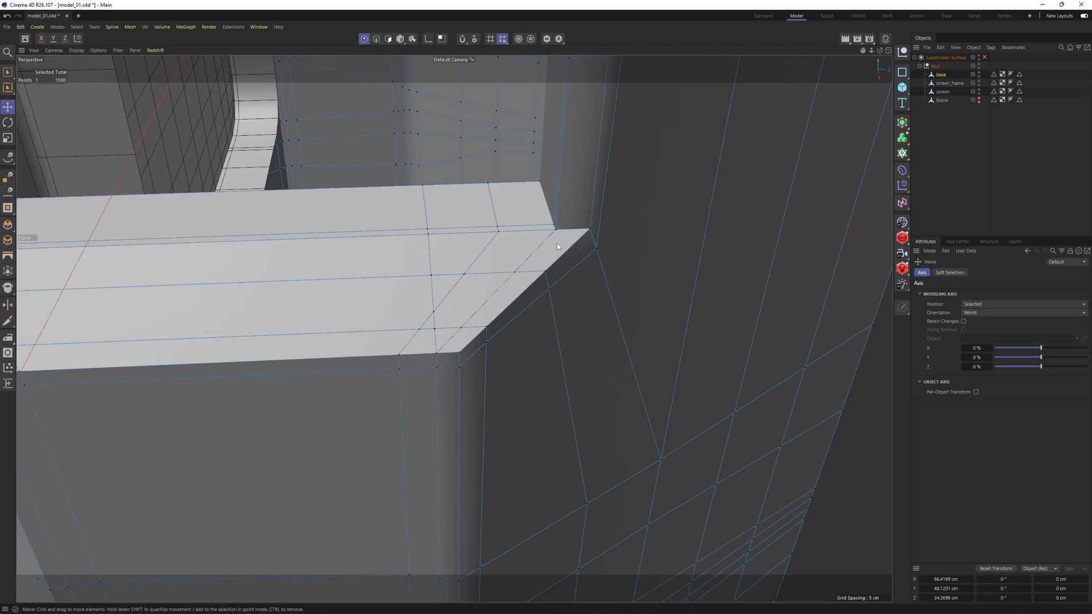
pyautogui.rightClick(557, 242)
pyautogui.click(578, 262)
pyautogui.scroll(3, 443, 339)
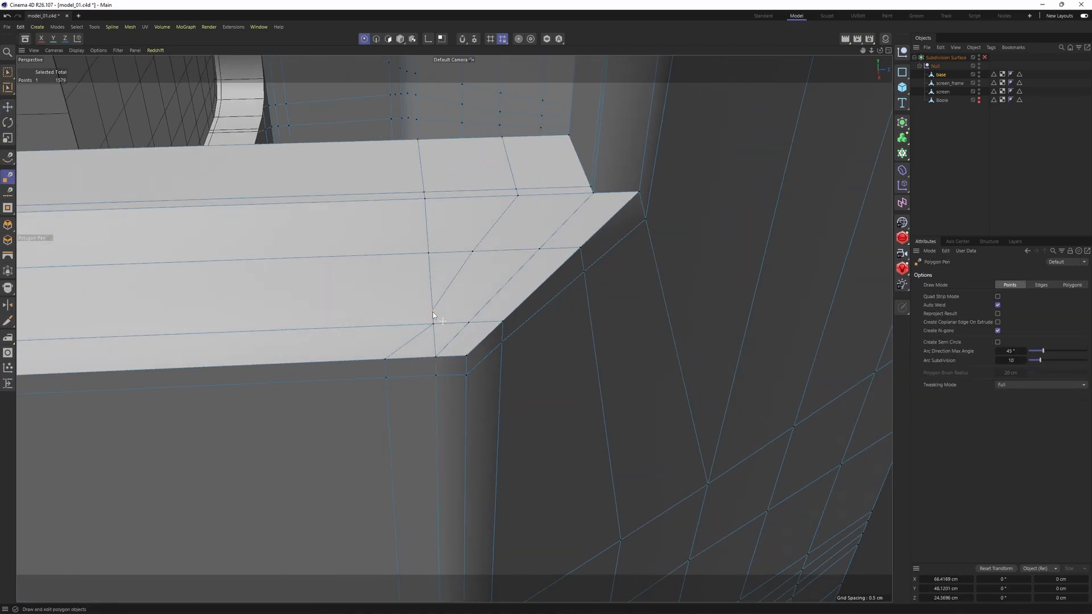
pyautogui.keyDown('alt'); pyautogui.moveTo(470, 333); pyautogui.dragTo(488, 253); pyautogui.keyUp('alt')
pyautogui.keyDown('alt'); pyautogui.moveTo(488, 253); pyautogui.dragTo(469, 267, button='right'); pyautogui.keyUp('alt')
pyautogui.keyDown('alt'); pyautogui.moveTo(469, 266); pyautogui.dragTo(457, 347, button='middle'); pyautogui.keyUp('alt')
pyautogui.scroll(3, 464, 361)
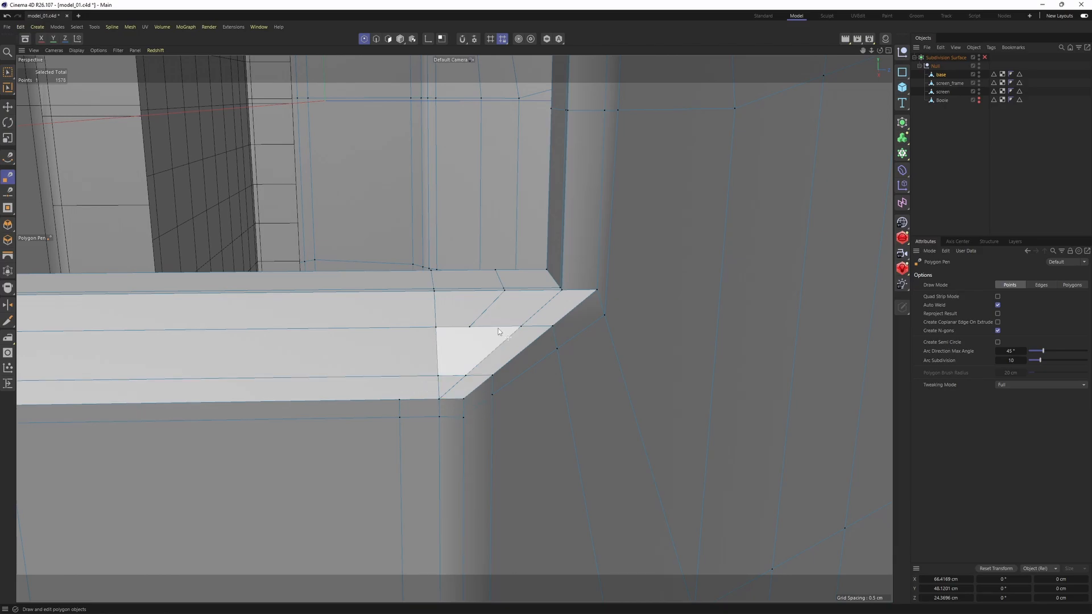
# Step: Remove the redundant diagonal edges beside the new cut at the upper lip's corner
pyautogui.keyDown('alt'); pyautogui.moveTo(507, 332); pyautogui.dragTo(441, 344, button='right'); pyautogui.keyUp('alt')
pyautogui.keyDown('alt'); pyautogui.moveTo(441, 344); pyautogui.dragTo(436, 467, button='middle'); pyautogui.keyUp('alt')
pyautogui.keyDown('alt'); pyautogui.moveTo(436, 467); pyautogui.dragTo(441, 361); pyautogui.keyUp('alt')
pyautogui.scroll(2, 441, 360)
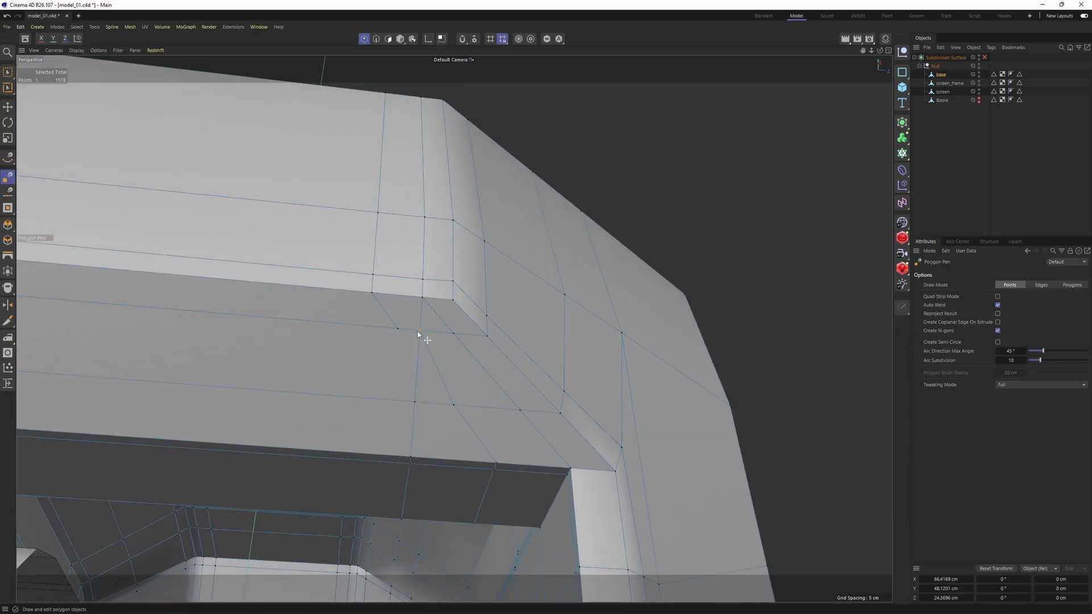
pyautogui.keyDown('ctrl'); pyautogui.click(430, 365); pyautogui.keyUp('ctrl')
pyautogui.keyDown('ctrl'); pyautogui.click(400, 315); pyautogui.keyUp('ctrl')
pyautogui.keyDown('alt'); pyautogui.moveTo(522, 431); pyautogui.dragTo(451, 291); pyautogui.keyUp('alt')
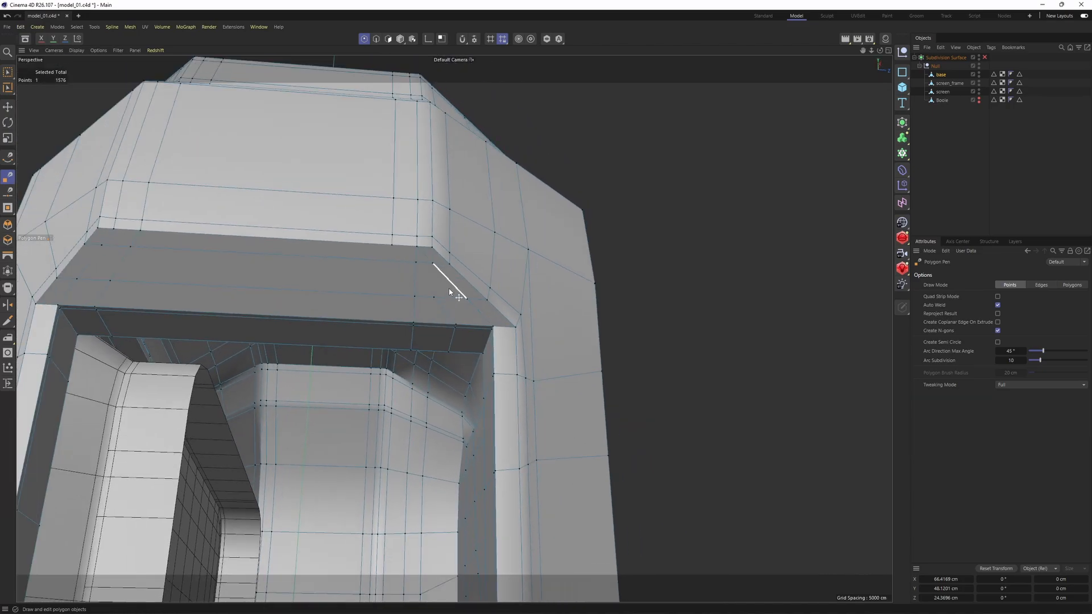
# Step: Examine the selected seam edges around the recess's lower sill and the seam's lower corner on the casing
pyautogui.press('Return')
pyautogui.keyDown('alt'); pyautogui.moveTo(442, 285); pyautogui.dragTo(410, 234); pyautogui.keyUp('alt')
pyautogui.scroll(-5, 410, 235)
pyautogui.moveTo(453, 326)
pyautogui.keyDown('alt'); pyautogui.mouseDown()
pyautogui.moveTo(346, 270)
pyautogui.moveTo(353, 310)
pyautogui.moveTo(466, 338)
pyautogui.mouseUp(); pyautogui.keyUp('alt')
pyautogui.scroll(2, 352, 310)
pyautogui.rightClick(423, 250)
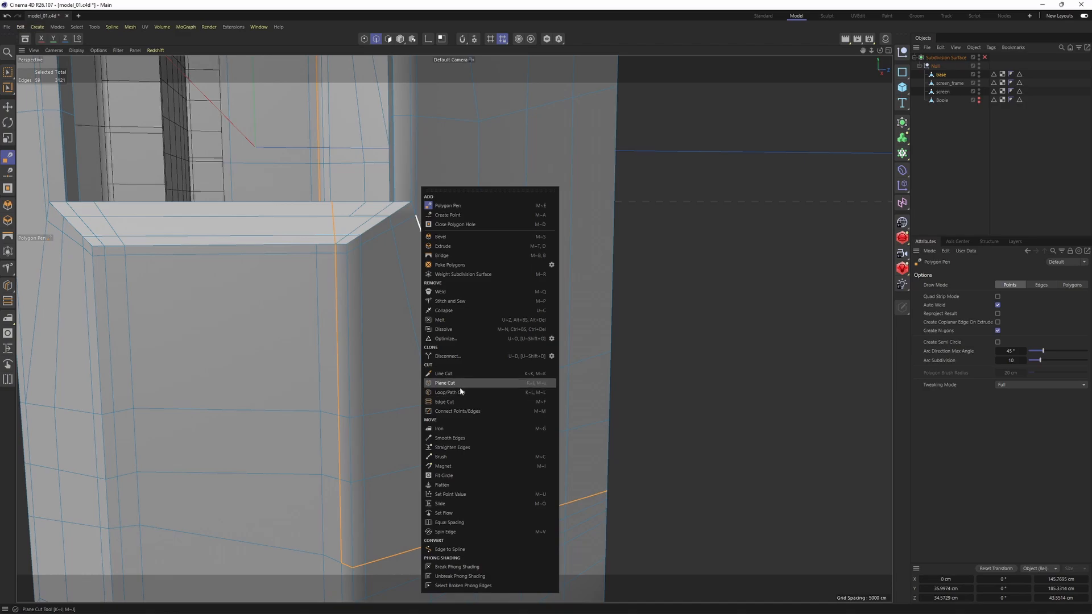
pyautogui.click(491, 2)
pyautogui.keyDown('alt'); pyautogui.moveTo(453, 328); pyautogui.dragTo(420, 170); pyautogui.keyUp('alt')
pyautogui.scroll(1, 394, 344)
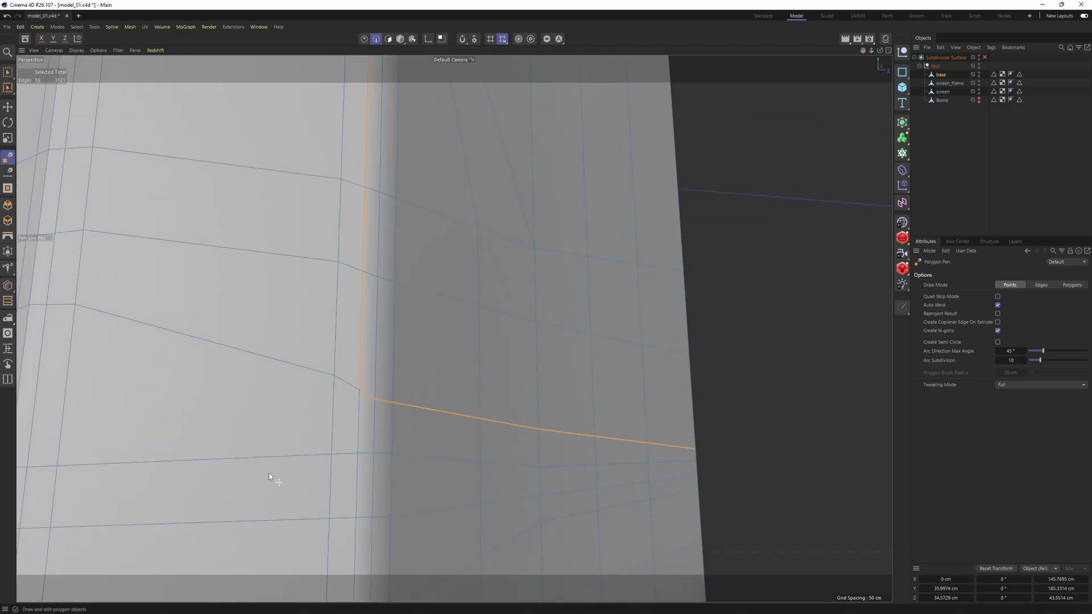
# Step: Level the seam's lower front corner points with each other in the Right view, following the reference's cover outline
pyautogui.press('F3')
pyautogui.scroll(6, 368, 230)
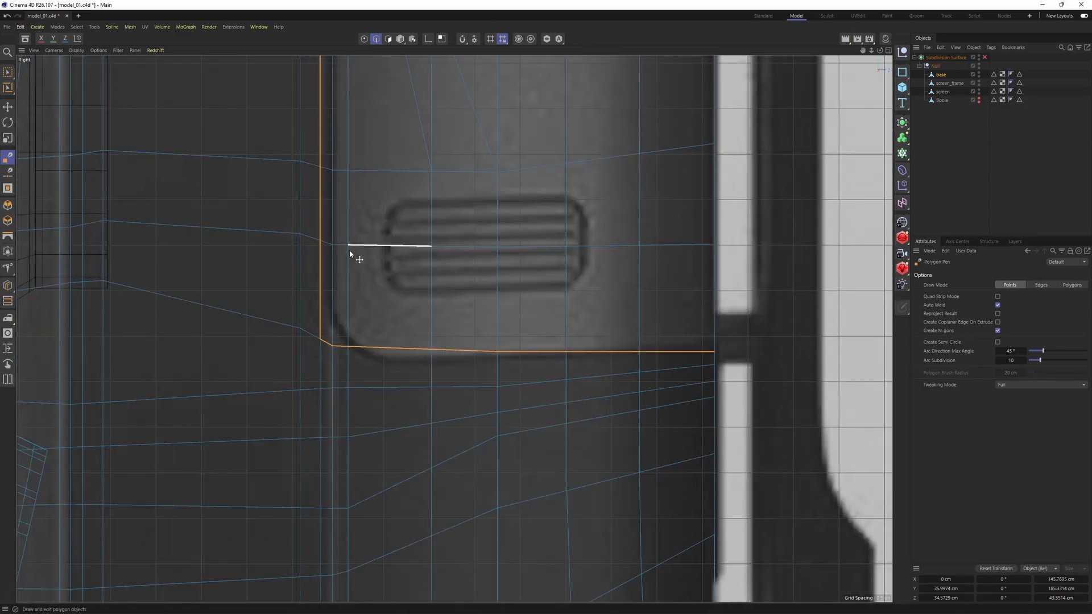
pyautogui.press('0')
pyautogui.scroll(3, 329, 347)
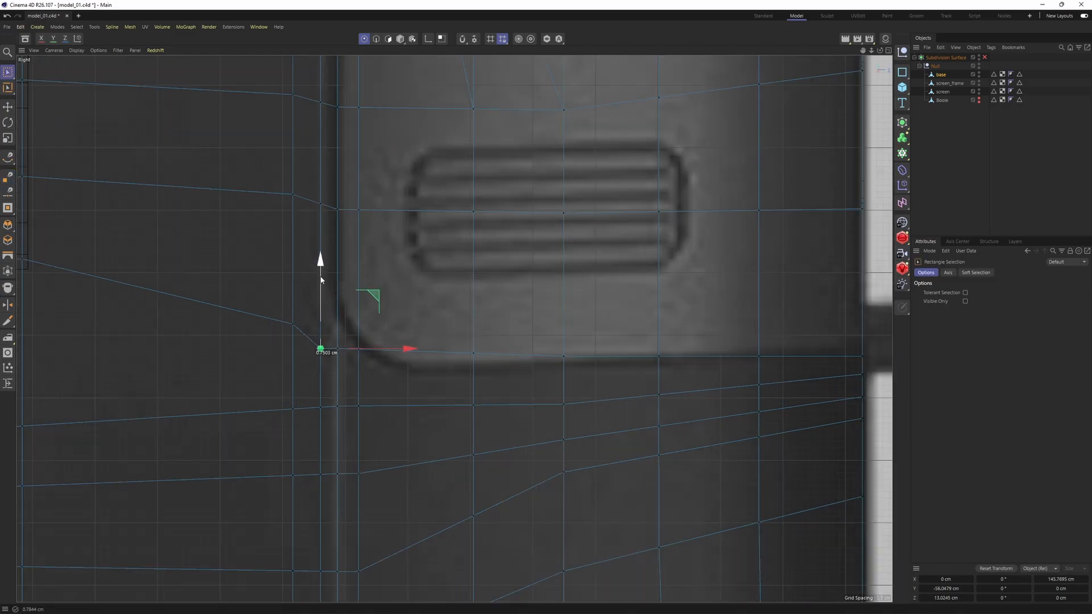
pyautogui.moveTo(312, 342); pyautogui.dragTo(374, 380)
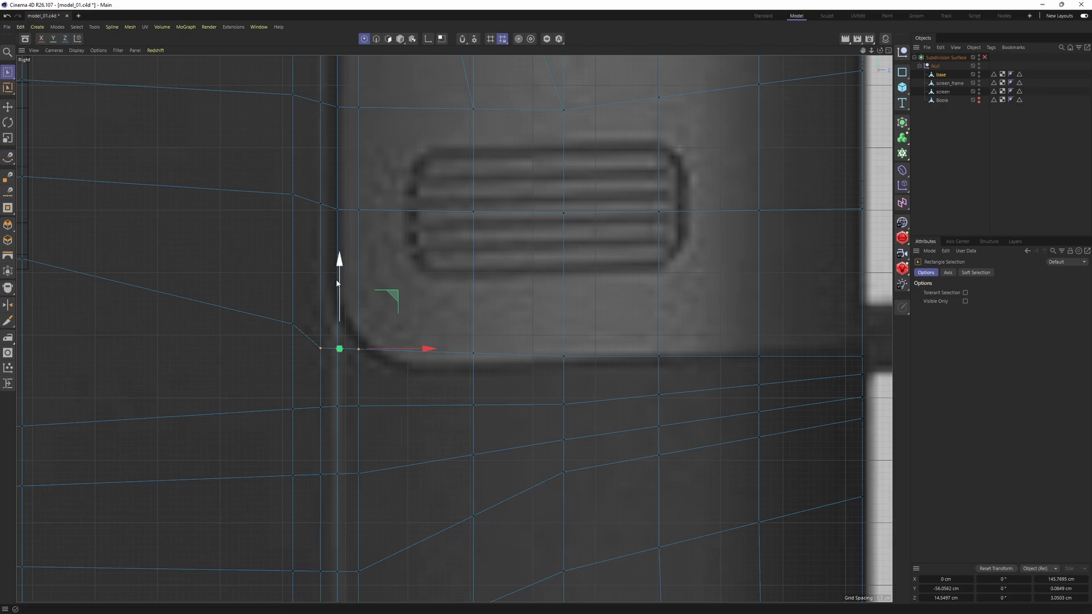
pyautogui.scroll(-1, 333, 345)
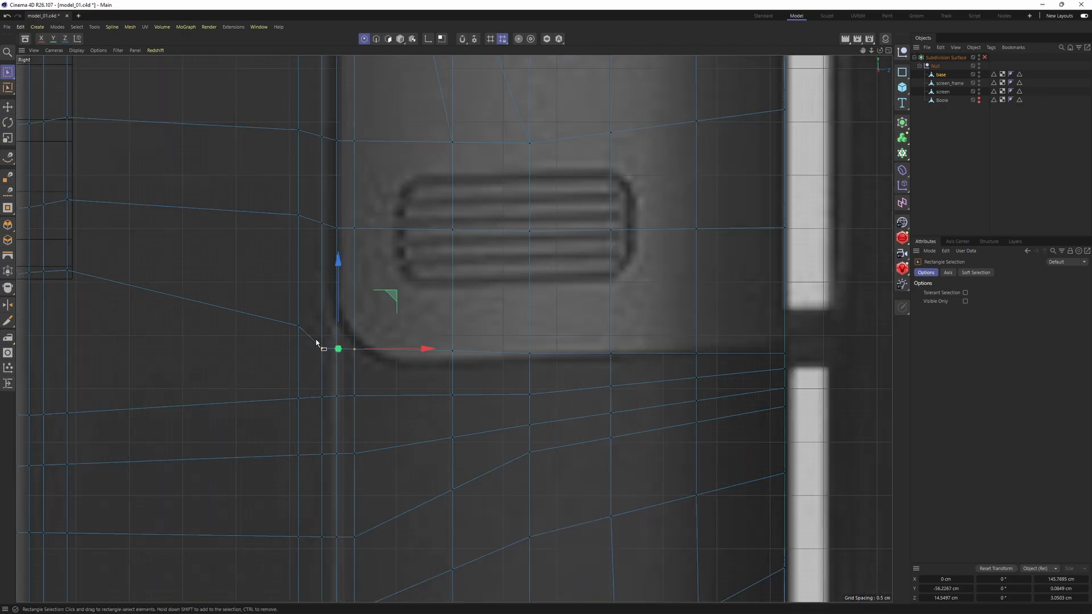
# Step: Flatten all points of the seam's lower horizontal run onto one height by scaling them vertically to 0%
pyautogui.moveTo(315, 340); pyautogui.dragTo(815, 356)
pyautogui.press('t')
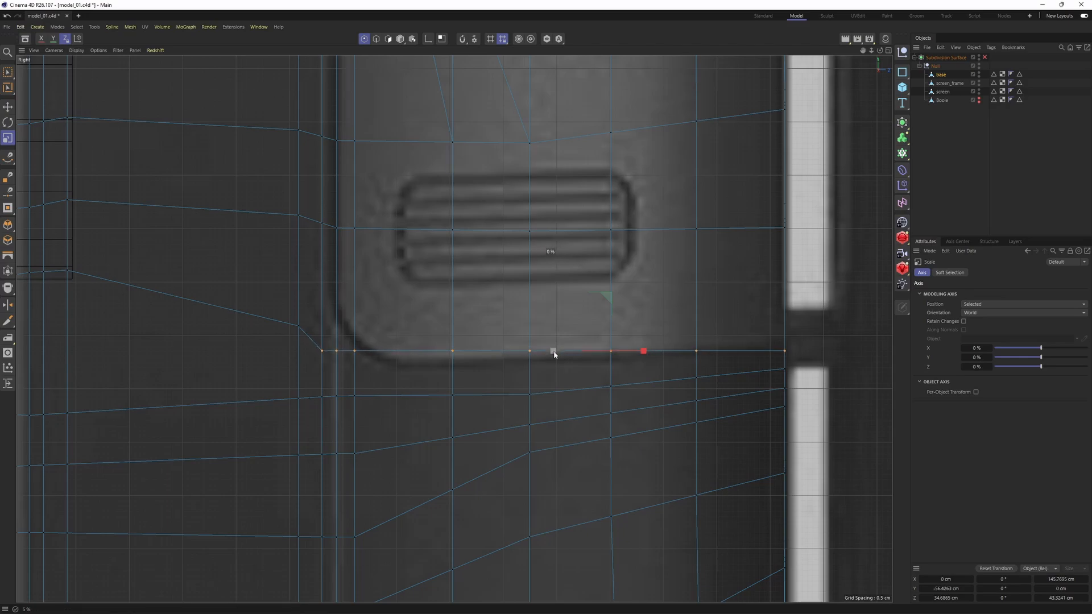
pyautogui.press('Return')
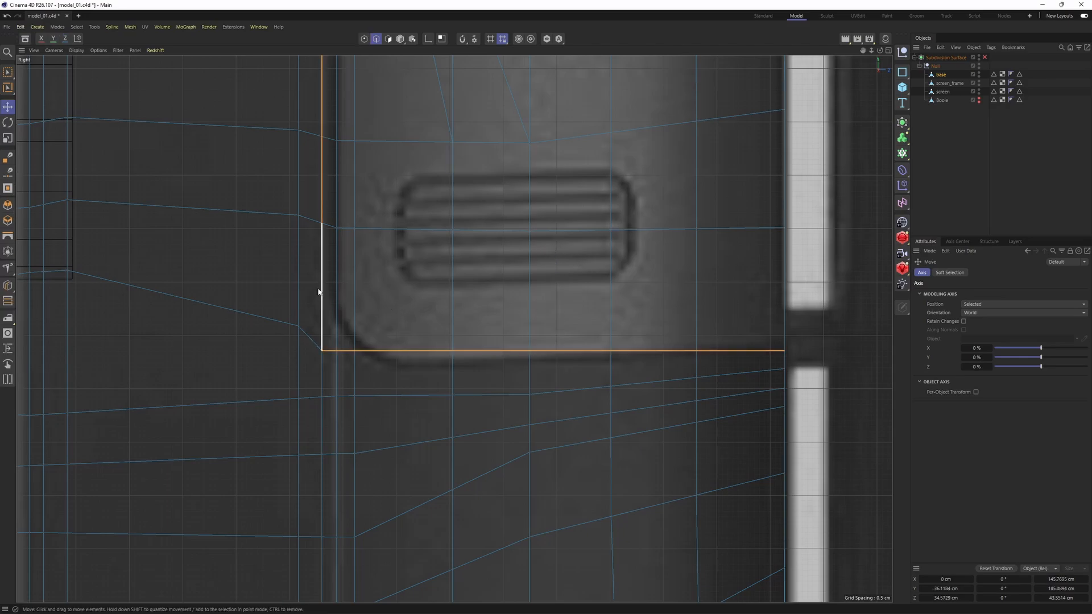
# Step: Clone the selected seam edges with the Slide tool, offsetting the copy about 1.17 cm beside the original
pyautogui.keyDown('alt'); pyautogui.moveTo(310, 211); pyautogui.dragTo(289, 221, button='right'); pyautogui.keyUp('alt')
pyautogui.keyDown('alt'); pyautogui.moveTo(298, 91); pyautogui.dragTo(377, 450, button='middle'); pyautogui.keyUp('alt')
pyautogui.scroll(-3, 377, 450)
pyautogui.middleClick(344, 205)
pyautogui.middleClick(331, 226)
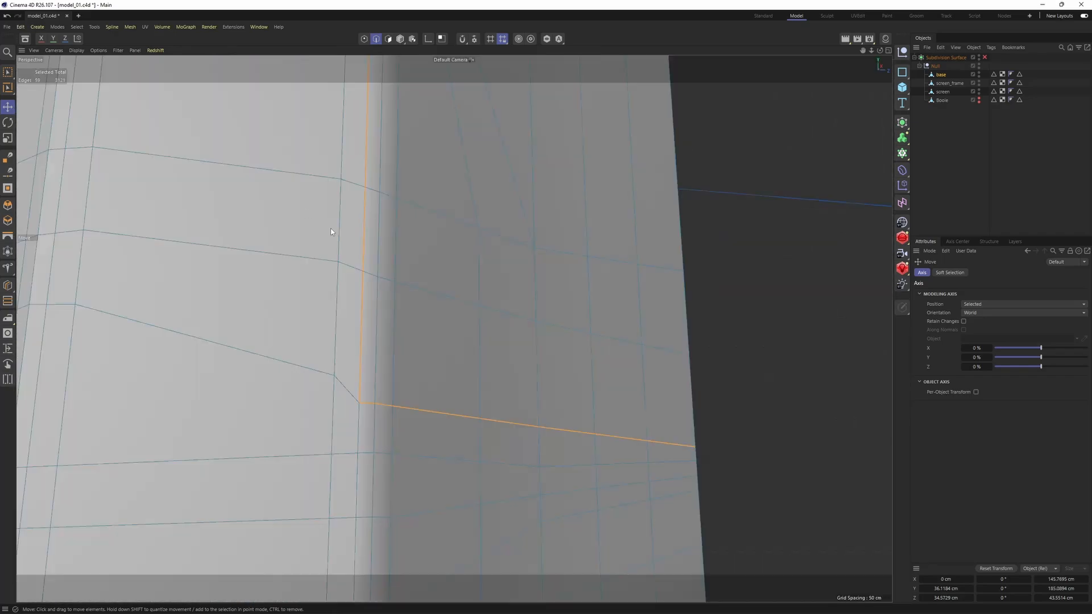
pyautogui.keyDown('alt'); pyautogui.moveTo(330, 229); pyautogui.dragTo(372, 207); pyautogui.keyUp('alt')
pyautogui.keyDown('alt'); pyautogui.moveTo(372, 207); pyautogui.dragTo(432, 426, button='middle'); pyautogui.keyUp('alt')
pyautogui.keyDown('alt'); pyautogui.moveTo(432, 425); pyautogui.dragTo(507, 182); pyautogui.keyUp('alt')
pyautogui.rightClick(507, 182)
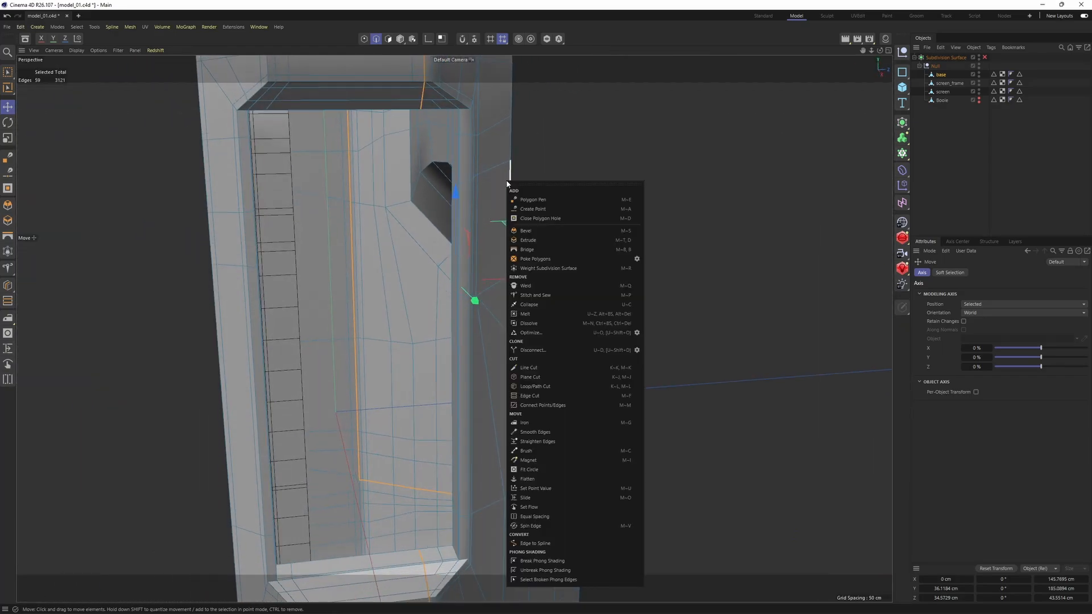
pyautogui.click(526, 497)
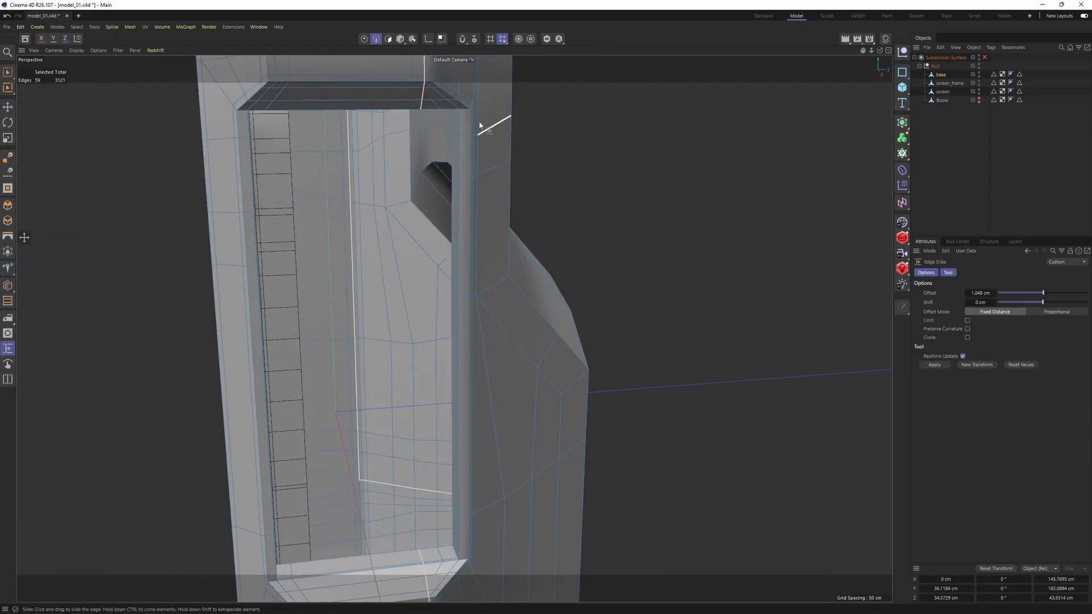
pyautogui.scroll(6, 507, 209)
pyautogui.scroll(4, 440, 293)
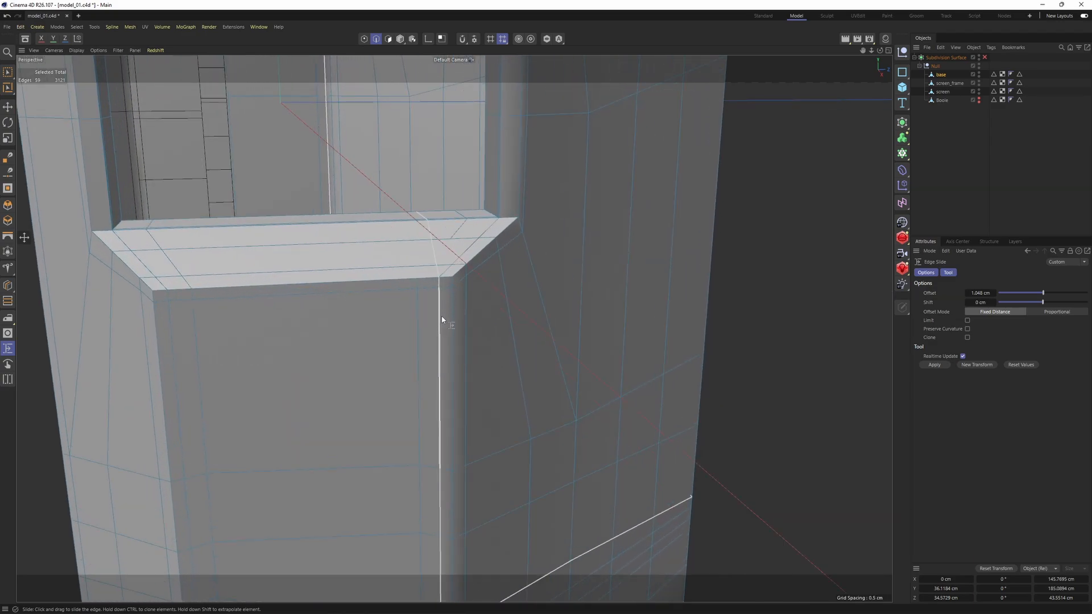
pyautogui.moveTo(442, 317); pyautogui.dragTo(429, 320)
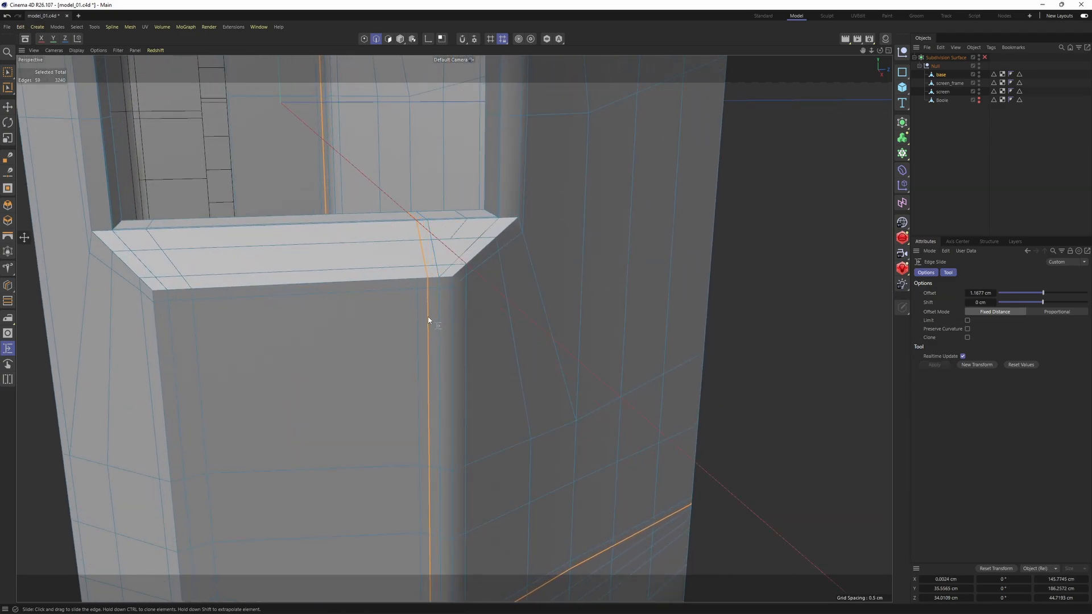
# Step: Cut a third straight edge across the recess's sloped lower sill with the Polygon Pen, parallel to the two seam edges
pyautogui.keyDown('alt'); pyautogui.moveTo(442, 265); pyautogui.dragTo(449, 316); pyautogui.keyUp('alt')
pyautogui.press('Return')
pyautogui.rightClick(493, 275)
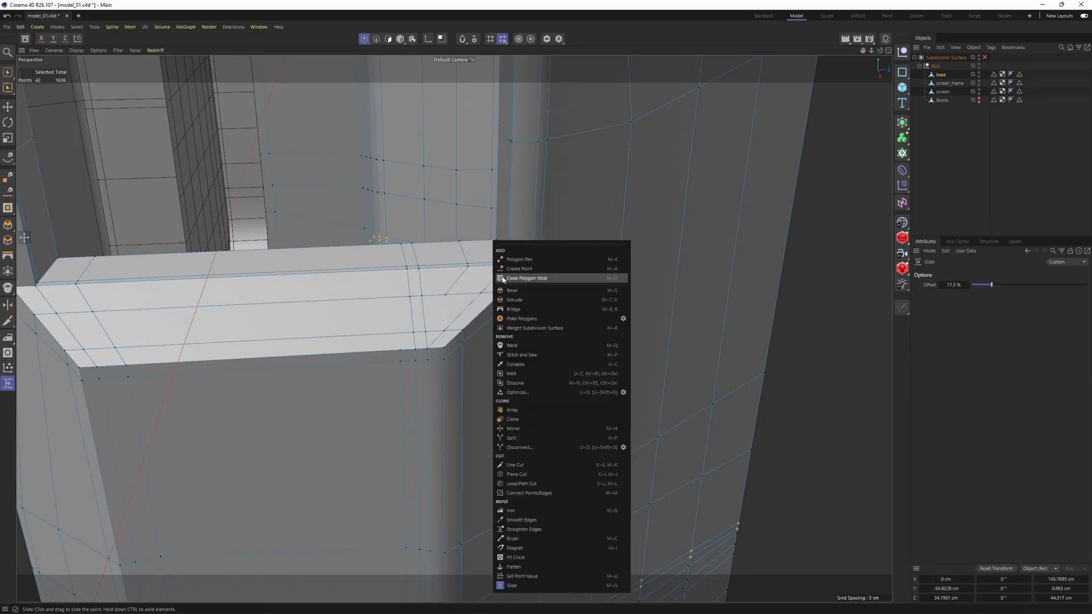
pyautogui.click(529, 262)
pyautogui.keyDown('alt'); pyautogui.moveTo(422, 316); pyautogui.dragTo(404, 358, button='middle'); pyautogui.keyUp('alt')
pyautogui.scroll(1, 404, 360)
pyautogui.keyDown('alt'); pyautogui.moveTo(400, 382); pyautogui.dragTo(435, 405); pyautogui.keyUp('alt')
pyautogui.click(382, 398)
pyautogui.scroll(1, 368, 322)
pyautogui.click(371, 247)
pyautogui.scroll(2, 436, 384)
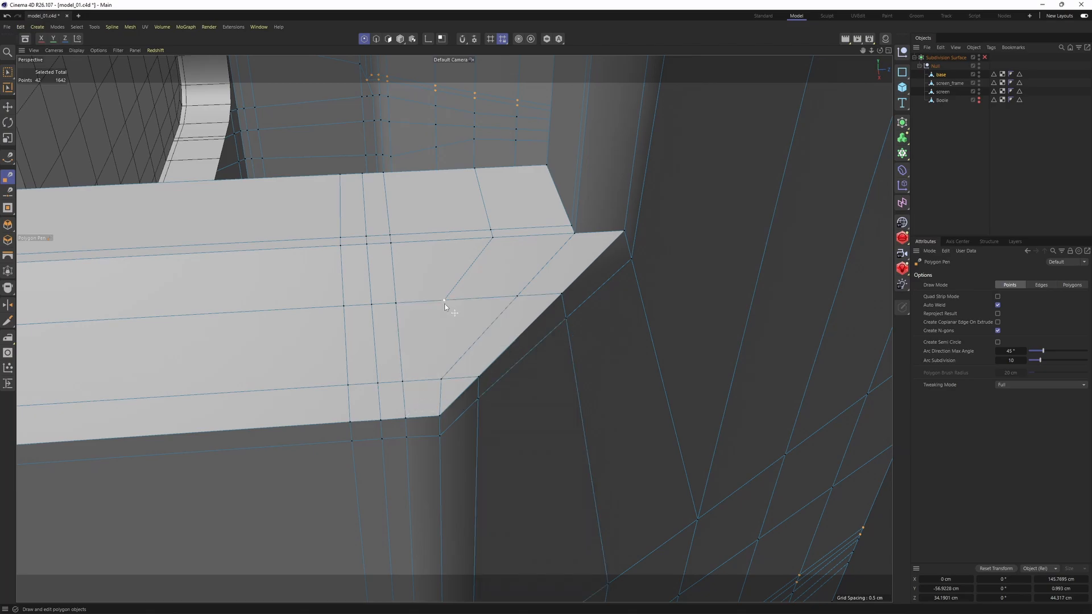
# Step: Rework the edges at the lower sill's mitred corner and slide its points along the diagonal
pyautogui.moveTo(500, 333)
pyautogui.keyDown('alt'); pyautogui.mouseDown()
pyautogui.moveTo(466, 290)
pyautogui.moveTo(506, 348)
pyautogui.mouseUp(); pyautogui.keyUp('alt')
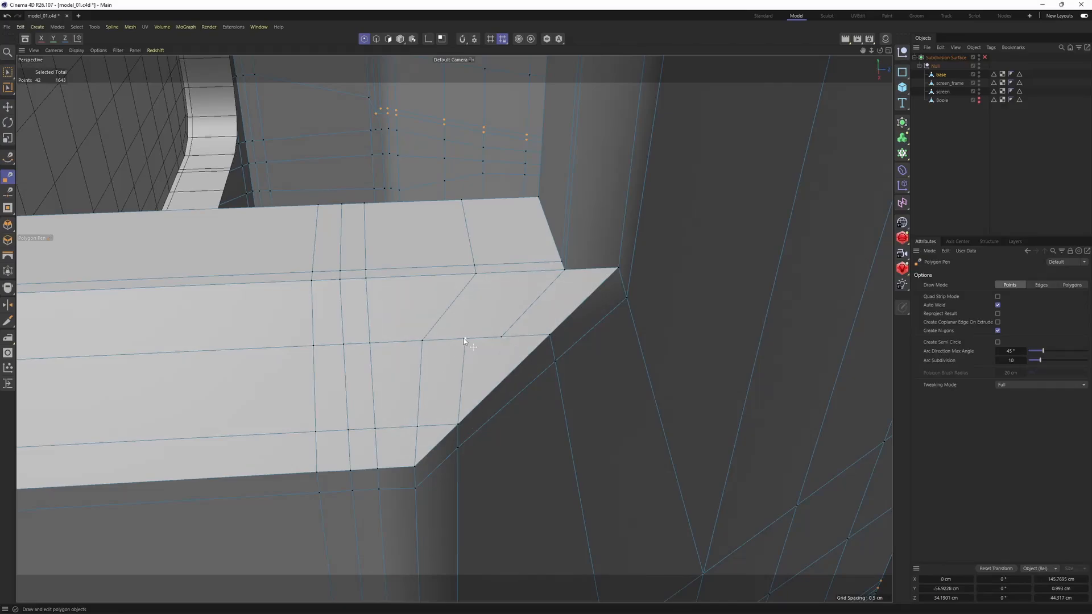
pyautogui.press('m')
pyautogui.press('o')
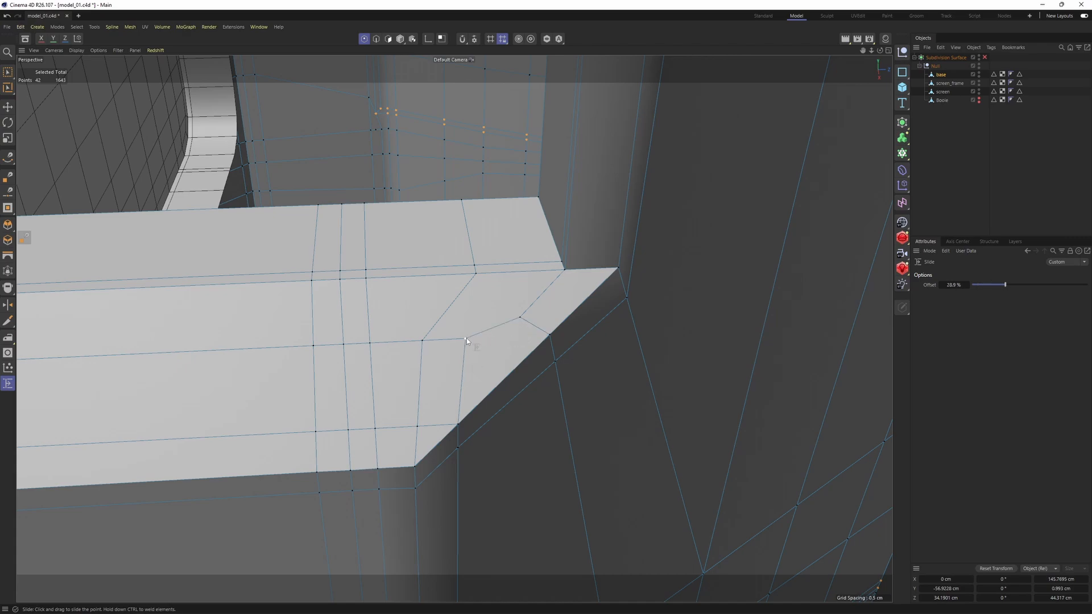
pyautogui.keyDown('alt'); pyautogui.moveTo(481, 374); pyautogui.dragTo(555, 321, button='middle'); pyautogui.keyUp('alt')
pyautogui.scroll(2, 555, 321)
pyautogui.press('i')
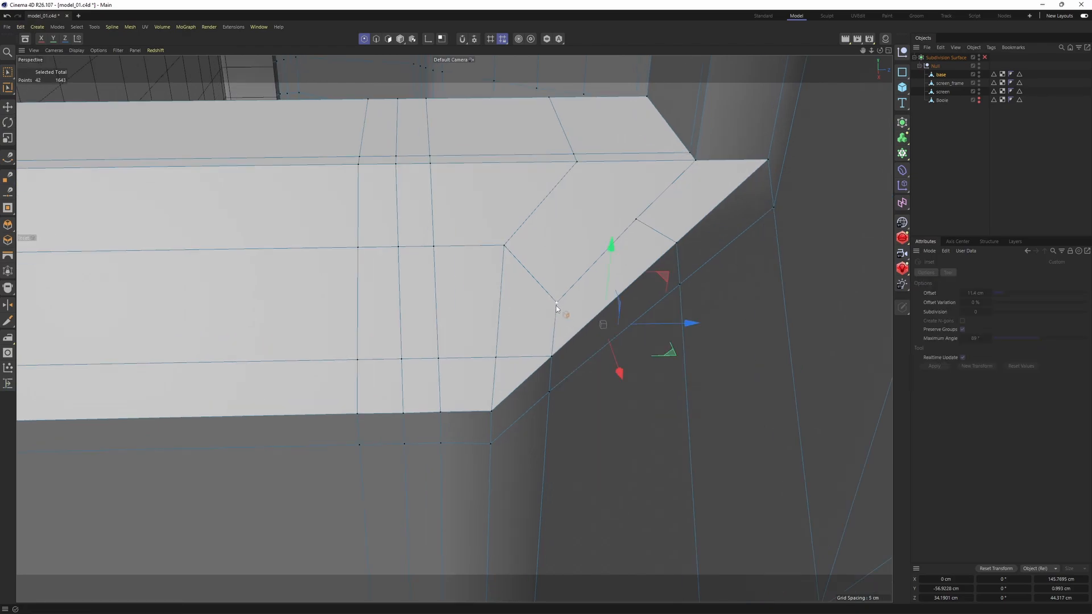
# Step: Connect the slid corner point to the sill's front loop with the Polygon Pen and remove the redundant short edge beside it
pyautogui.press('m')
pyautogui.press('e')
pyautogui.press('Return')
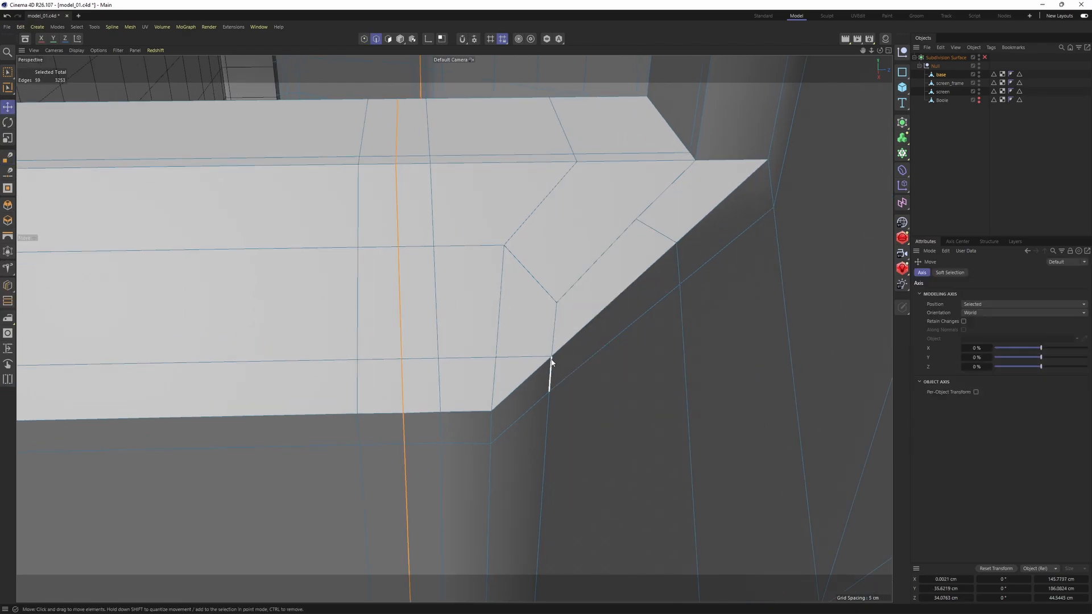
pyautogui.press('Return')
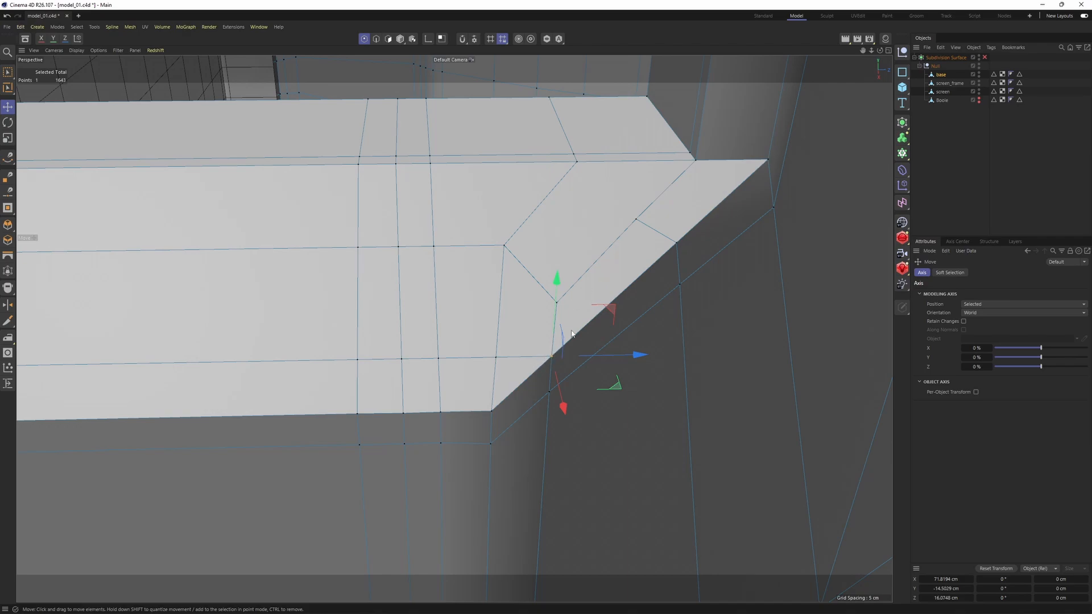
pyautogui.press('m')
pyautogui.press('e')
pyautogui.moveTo(556, 303); pyautogui.dragTo(496, 357)
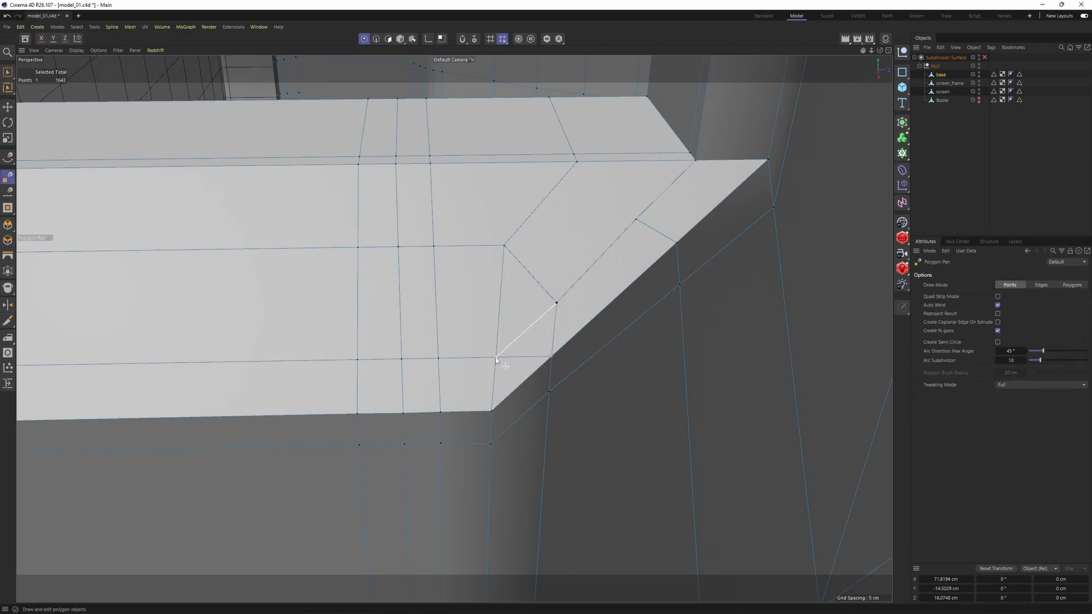
pyautogui.click(495, 358)
pyautogui.keyDown('ctrl'); pyautogui.click(530, 356); pyautogui.keyUp('ctrl')
# Step: Draw an edge from the sill's inner rim down to the slid corner point and remove the diagonal it replaces
pyautogui.keyDown('alt'); pyautogui.moveTo(574, 370); pyautogui.dragTo(639, 312); pyautogui.keyUp('alt')
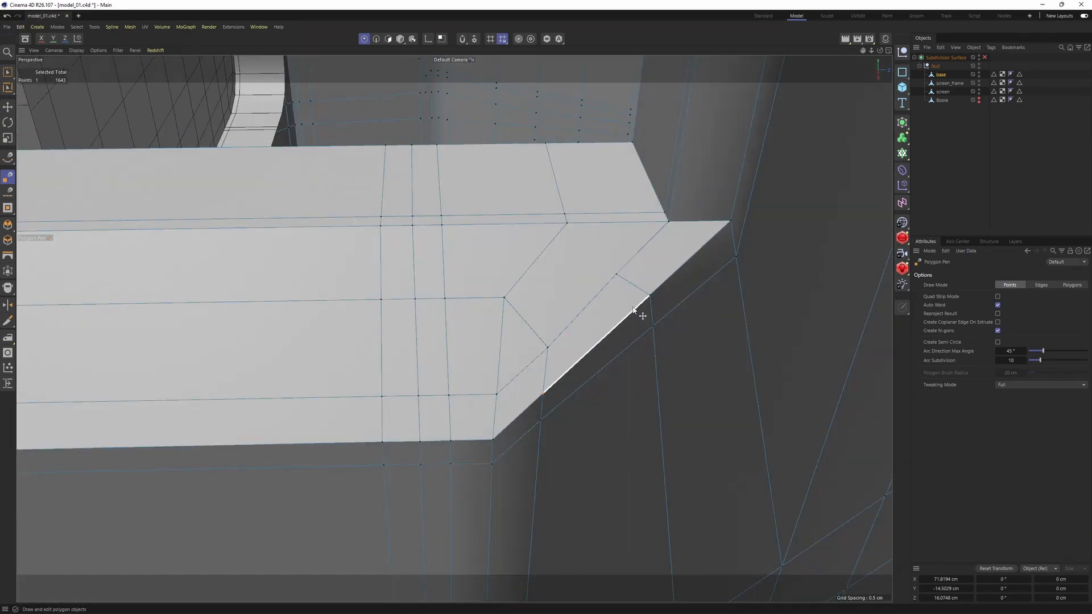
pyautogui.click(566, 226)
pyautogui.click(547, 348)
pyautogui.keyDown('alt'); pyautogui.moveTo(547, 348); pyautogui.dragTo(558, 255); pyautogui.keyUp('alt')
pyautogui.keyDown('alt'); pyautogui.moveTo(559, 255); pyautogui.dragTo(549, 259, button='right'); pyautogui.keyUp('alt')
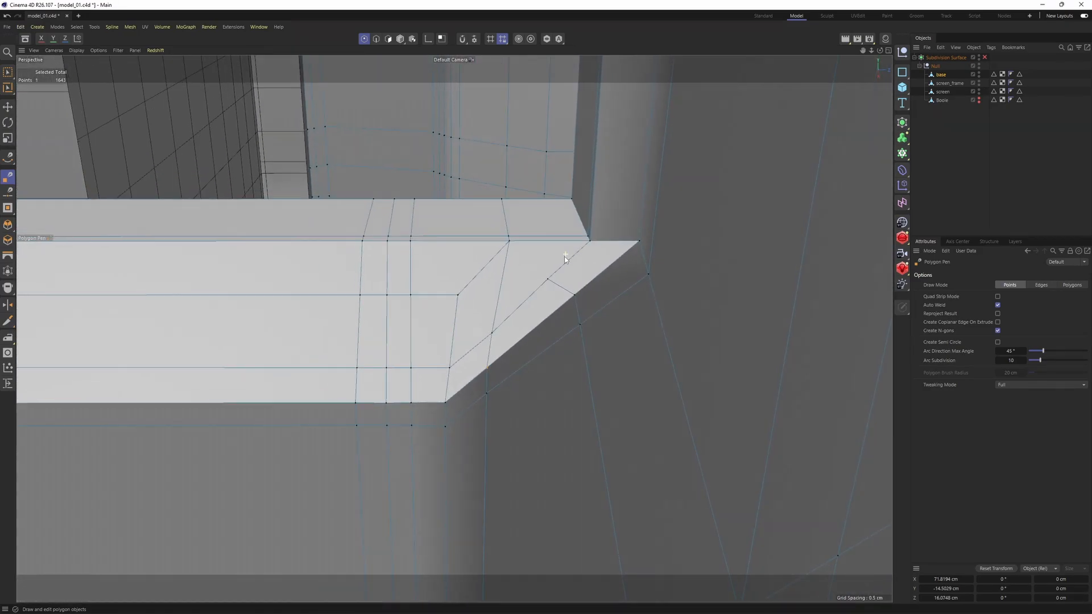
# Step: Preview the lower sill's corner with subdivision smoothing, using Gouraud shading without lines, and return to the unsmoothed mesh
pyautogui.keyDown('alt'); pyautogui.moveTo(549, 259); pyautogui.dragTo(537, 277); pyautogui.keyUp('alt')
pyautogui.moveTo(538, 277)
pyautogui.keyDown('alt'); pyautogui.mouseDown(button='right')
pyautogui.moveTo(557, 277)
pyautogui.moveTo(529, 274)
pyautogui.mouseUp(button='right'); pyautogui.keyUp('alt')
pyautogui.press('q')
pyautogui.click(967, 170)
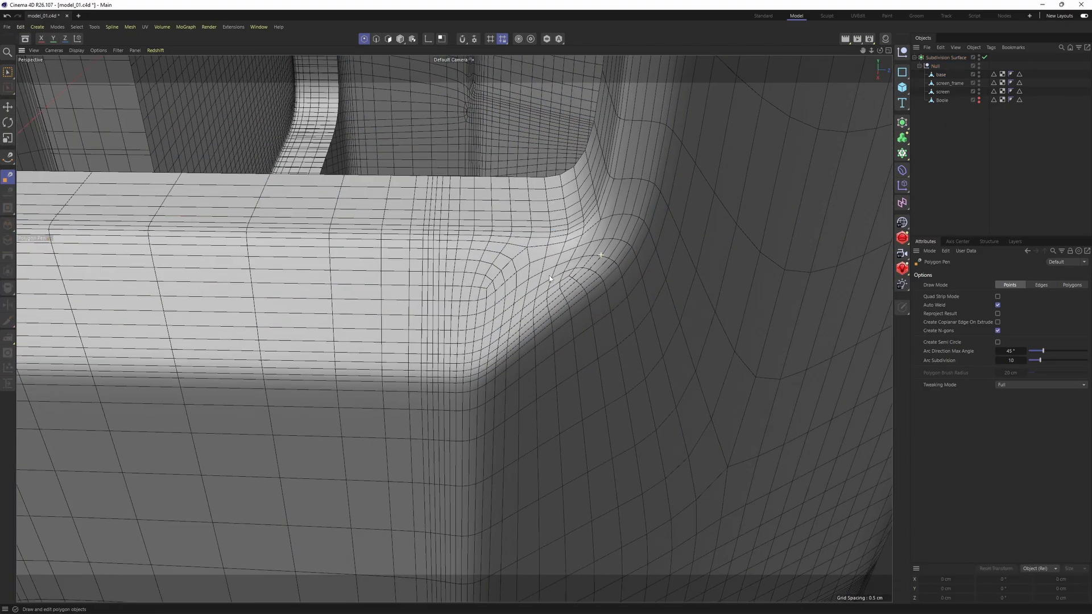
pyautogui.moveTo(529, 274)
pyautogui.keyDown('alt'); pyautogui.mouseDown()
pyautogui.moveTo(537, 258)
pyautogui.moveTo(527, 280)
pyautogui.mouseUp(); pyautogui.keyUp('alt')
pyautogui.press('n')
pyautogui.press('a')
pyautogui.keyDown('alt'); pyautogui.moveTo(512, 242); pyautogui.dragTo(575, 245); pyautogui.keyUp('alt')
pyautogui.hotkey('ctrl', 'z')
pyautogui.press('q')
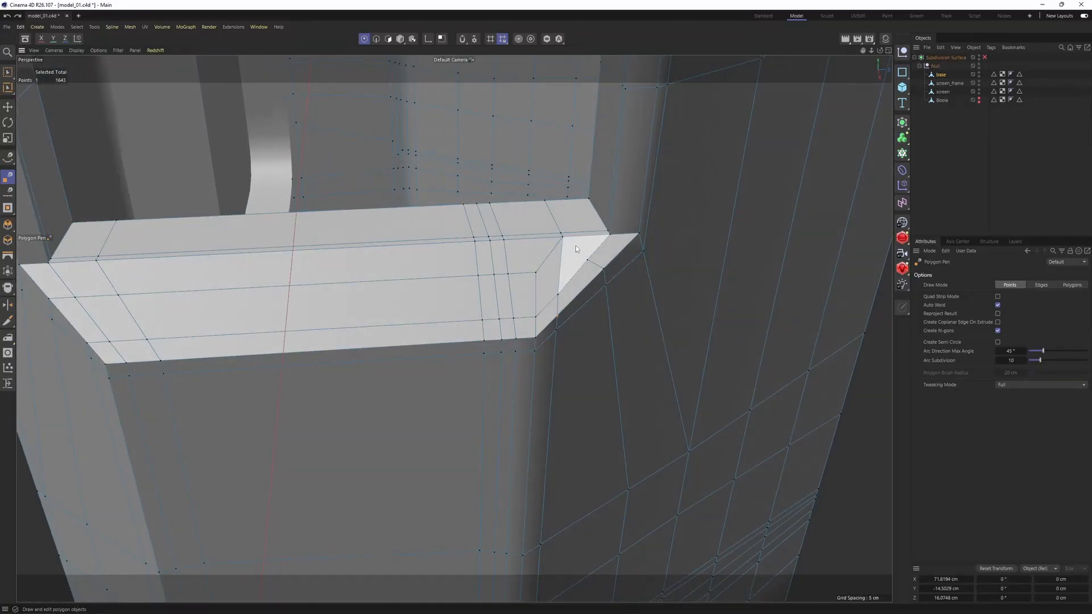
# Step: Draw an edge with the Polygon Pen from the sill's middle loop corner across to the point on the mitre diagonal
pyautogui.keyDown('alt'); pyautogui.moveTo(559, 250); pyautogui.dragTo(574, 253, button='right'); pyautogui.keyUp('alt')
pyautogui.keyDown('alt'); pyautogui.moveTo(549, 264); pyautogui.dragTo(523, 280); pyautogui.keyUp('alt')
pyautogui.click(524, 278)
pyautogui.click(609, 270)
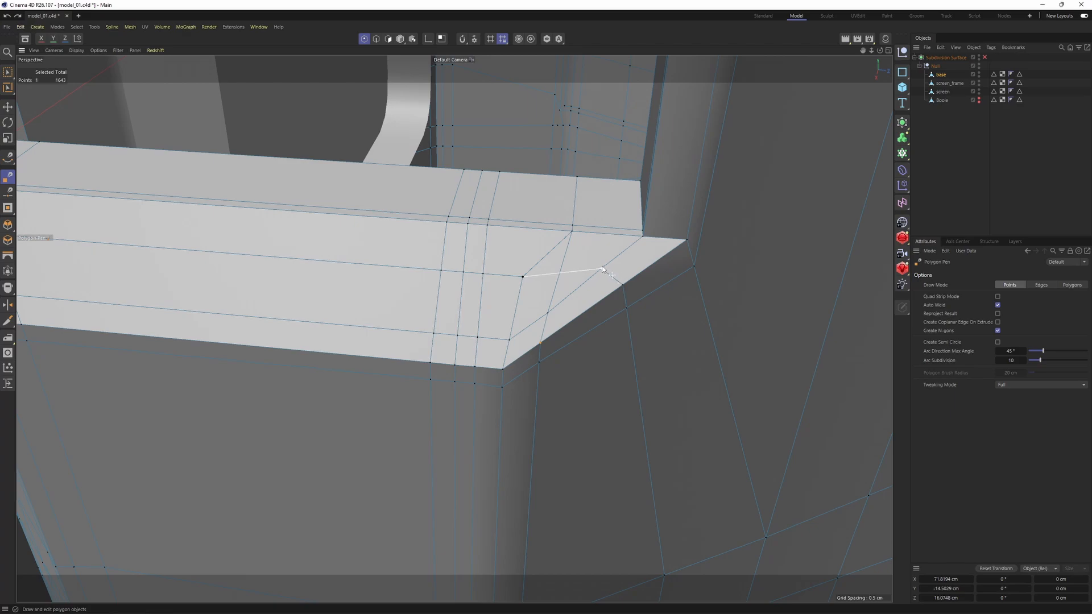
# Step: Continue the middle loop's corner upward across the sill's inner ledge and remove the leftover diagonal edge
pyautogui.keyDown('alt'); pyautogui.moveTo(610, 271); pyautogui.dragTo(562, 251); pyautogui.keyUp('alt')
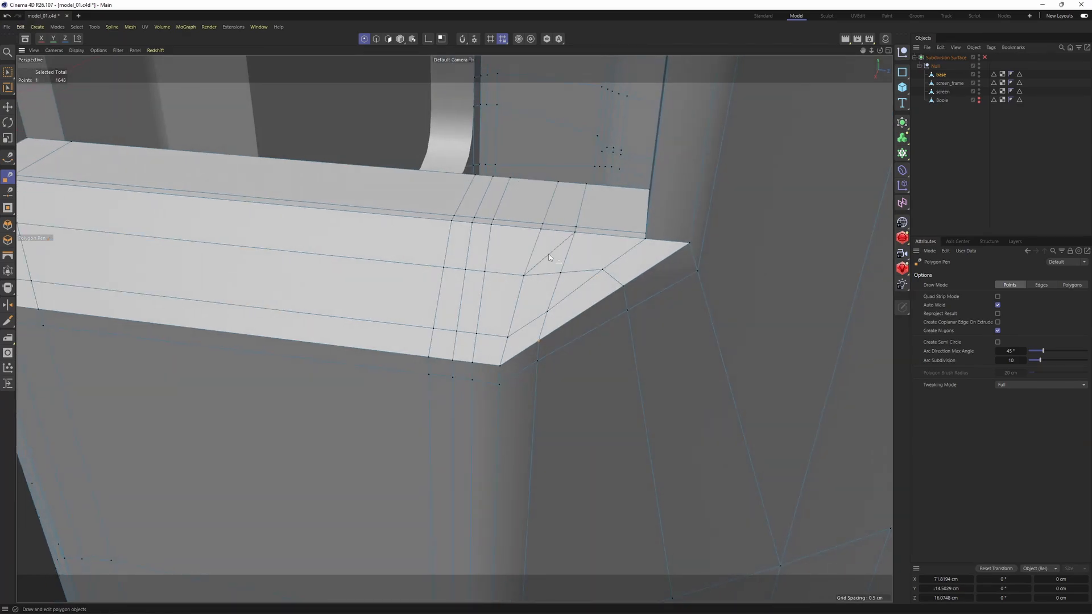
pyautogui.keyDown('alt'); pyautogui.moveTo(595, 271); pyautogui.dragTo(614, 280); pyautogui.keyUp('alt')
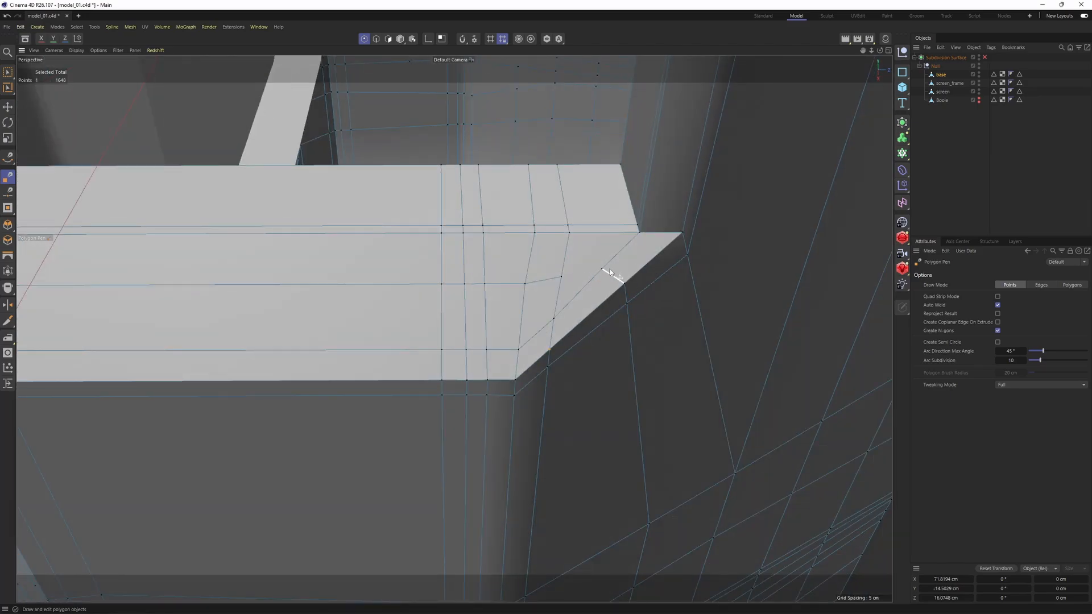
pyautogui.keyDown('alt'); pyautogui.moveTo(605, 267); pyautogui.dragTo(559, 287, button='middle'); pyautogui.keyUp('alt')
pyautogui.scroll(4, 560, 288)
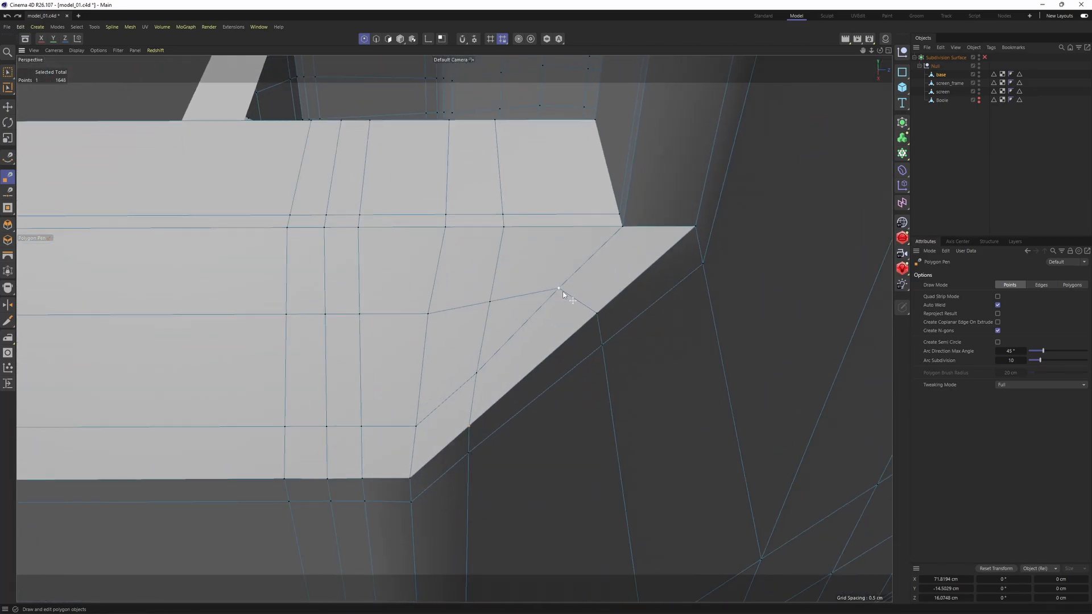
# Step: Cut another edge beside the mitred corner, running from the inner ledge down to the sill's crossing edge
pyautogui.keyDown('alt'); pyautogui.moveTo(569, 274); pyautogui.dragTo(537, 250); pyautogui.keyUp('alt')
pyautogui.keyDown('alt'); pyautogui.moveTo(536, 250); pyautogui.dragTo(561, 275, button='middle'); pyautogui.keyUp('alt')
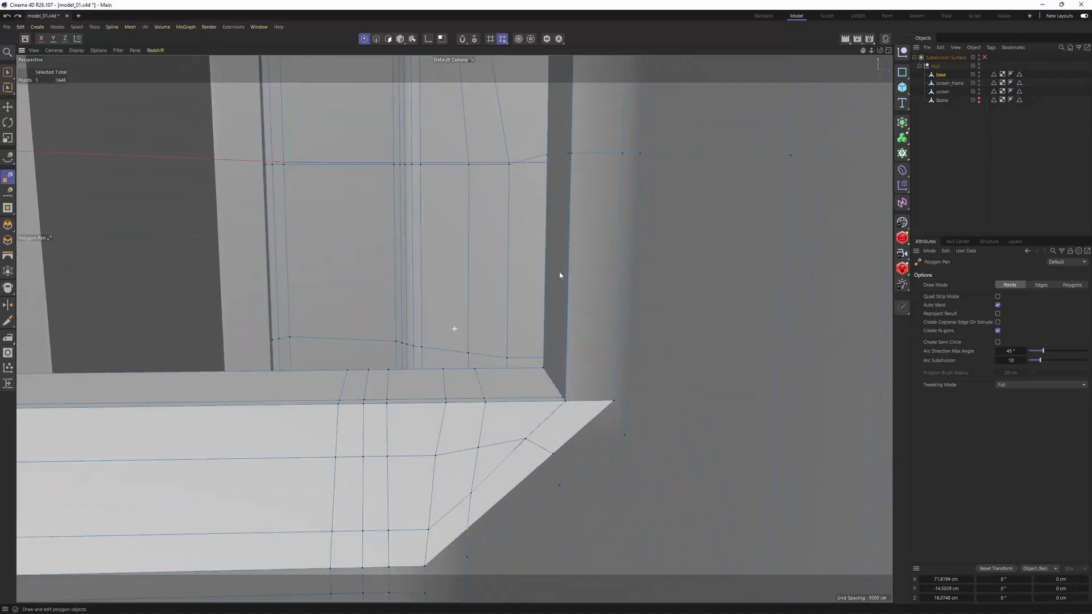
pyautogui.moveTo(560, 275)
pyautogui.keyDown('alt'); pyautogui.mouseDown()
pyautogui.moveTo(497, 408)
pyautogui.moveTo(464, 386)
pyautogui.moveTo(504, 246)
pyautogui.moveTo(560, 255)
pyautogui.mouseUp(); pyautogui.keyUp('alt')
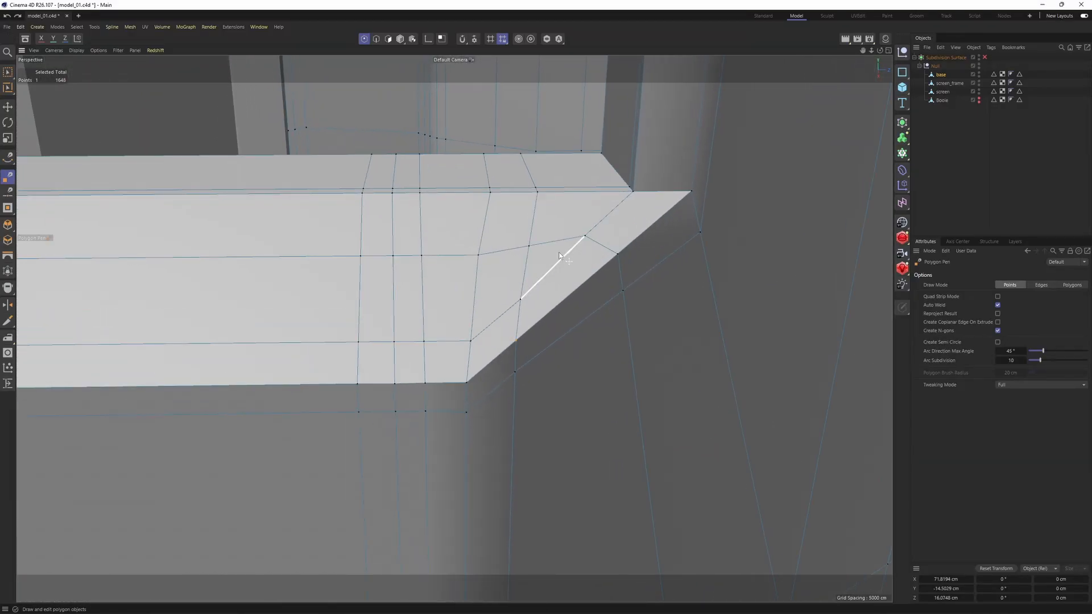
pyautogui.click(600, 193)
pyautogui.keyDown('alt'); pyautogui.moveTo(599, 193); pyautogui.dragTo(572, 196); pyautogui.keyUp('alt')
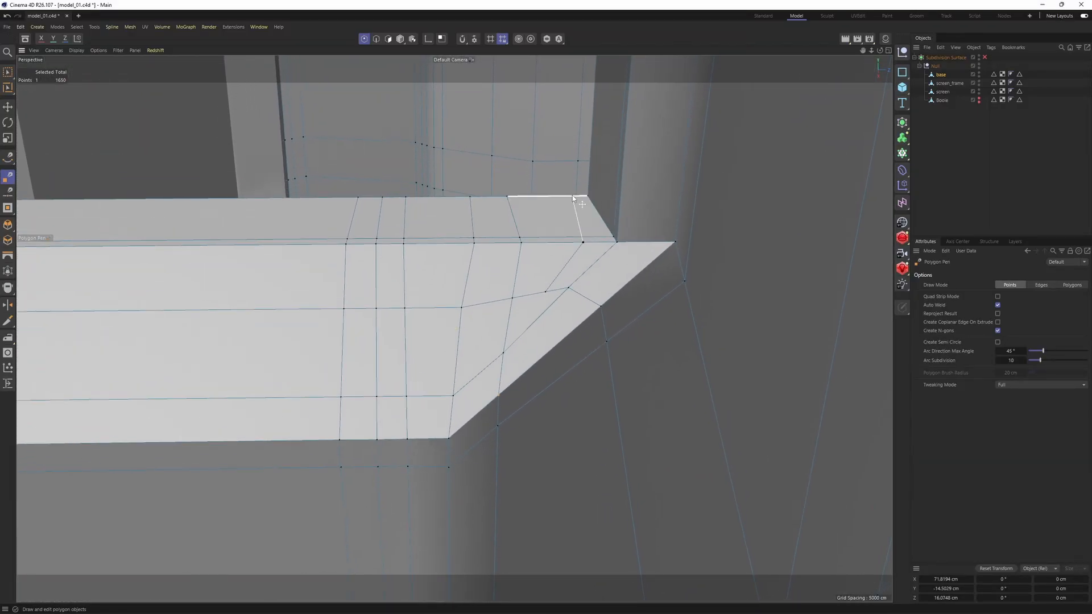
# Step: Slide the new edge's lower end point along the crossing edge toward the mitre diagonal
pyautogui.press('m')
pyautogui.press('o')
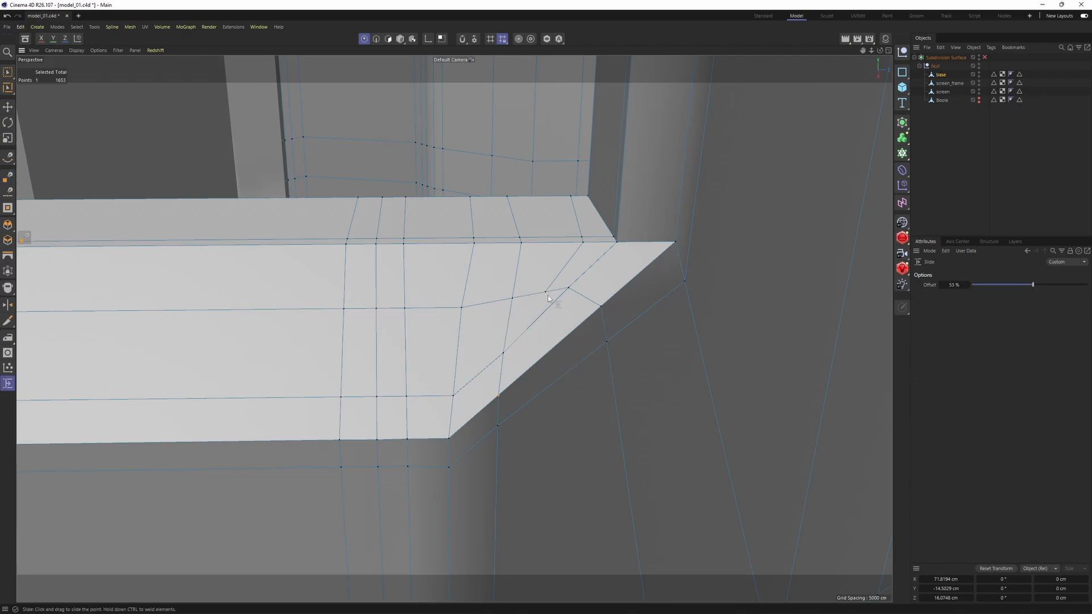
pyautogui.moveTo(547, 291); pyautogui.dragTo(569, 288)
# Step: Check the reworked sill corner with subdivision smoothing, return to the unsmoothed mesh and examine the whole side recess
pyautogui.scroll(-5, 553, 280)
pyautogui.press('q')
pyautogui.click(1009, 197)
pyautogui.keyDown('alt'); pyautogui.moveTo(494, 266); pyautogui.dragTo(597, 228); pyautogui.keyUp('alt')
pyautogui.hotkey('ctrl', 'z')
pyautogui.hotkey('ctrl', 'z')
pyautogui.scroll(-5, 594, 245)
pyautogui.scroll(4, 380, 283)
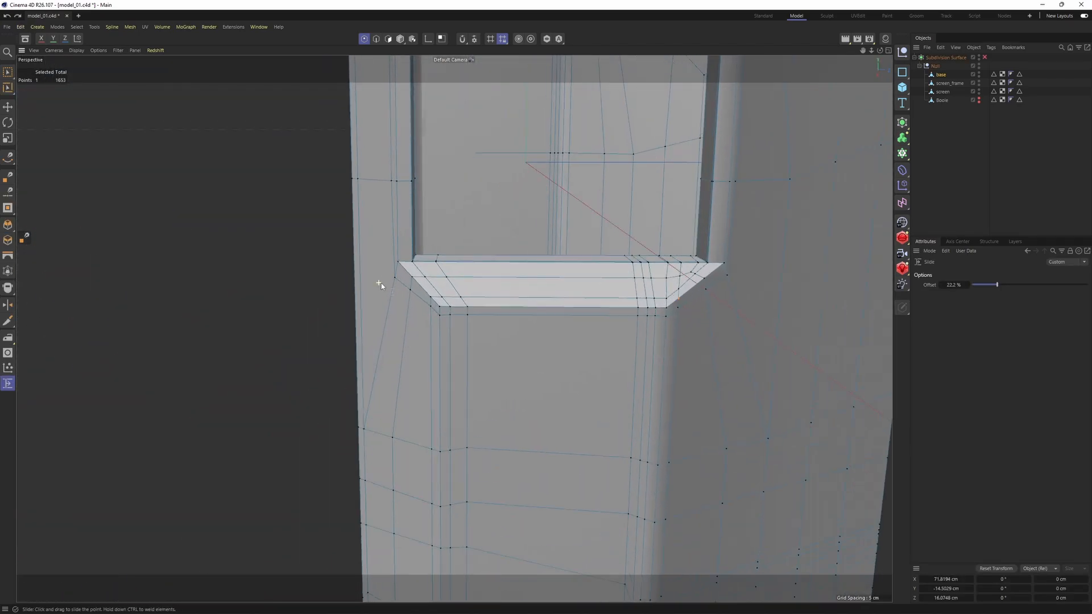
pyautogui.scroll(2, 379, 284)
pyautogui.keyDown('alt'); pyautogui.moveTo(380, 284); pyautogui.dragTo(415, 309); pyautogui.keyUp('alt')
pyautogui.scroll(-7, 709, 223)
pyautogui.keyDown('alt'); pyautogui.moveTo(654, 199); pyautogui.dragTo(582, 250, button='middle'); pyautogui.keyUp('alt')
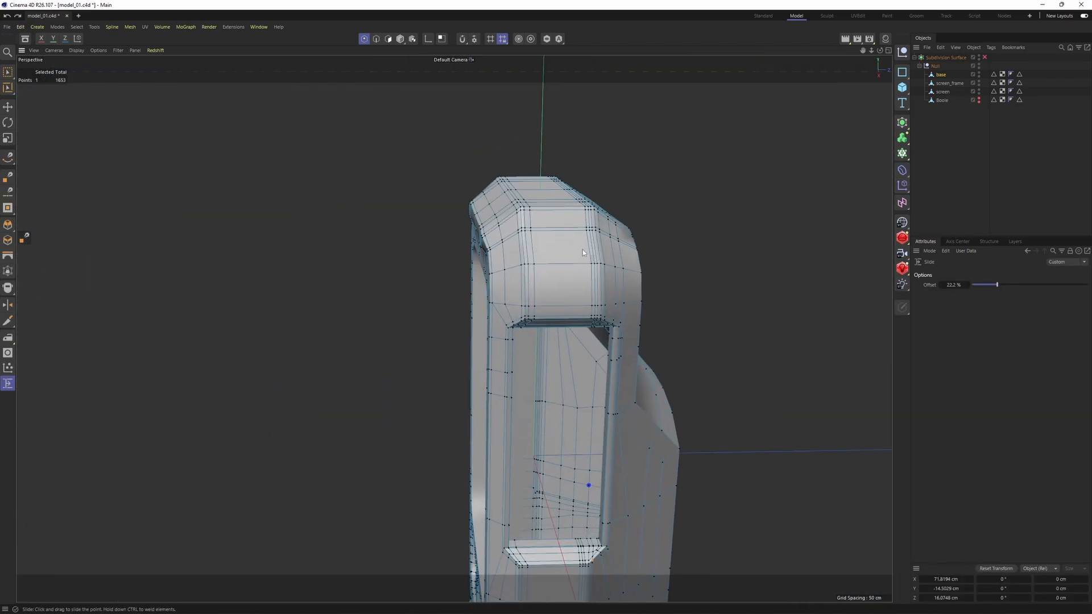
# Step: Use the Polygon Pen to continue the support edges around the corner of the side recess's upper lip
pyautogui.scroll(3, 582, 252)
pyautogui.keyDown('alt'); pyautogui.moveTo(586, 341); pyautogui.dragTo(593, 244); pyautogui.keyUp('alt')
pyautogui.scroll(2, 634, 334)
pyautogui.rightClick(592, 244)
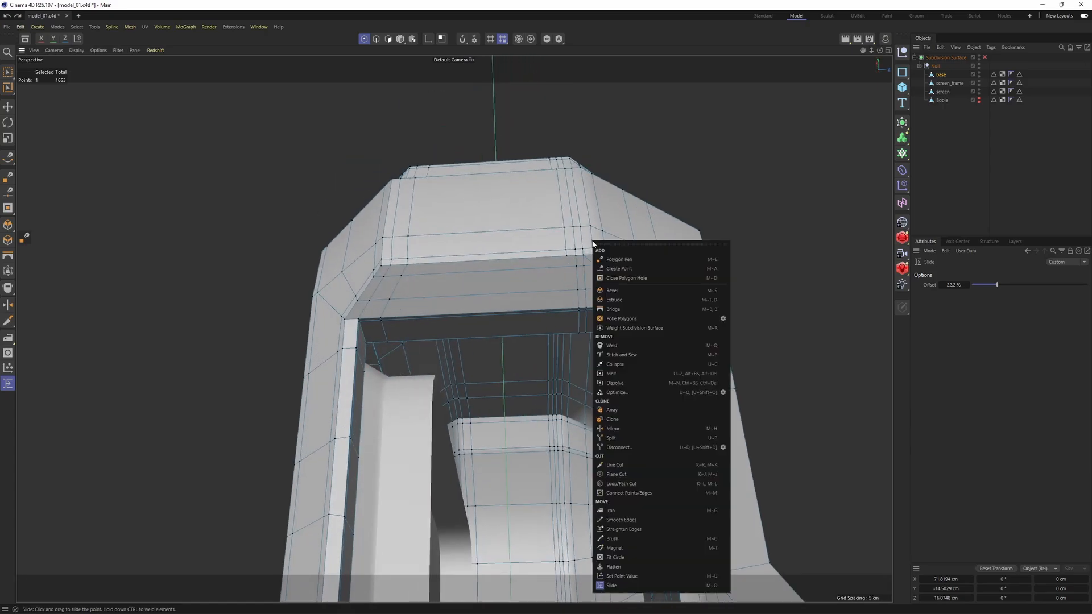
pyautogui.click(619, 259)
pyautogui.scroll(3, 574, 265)
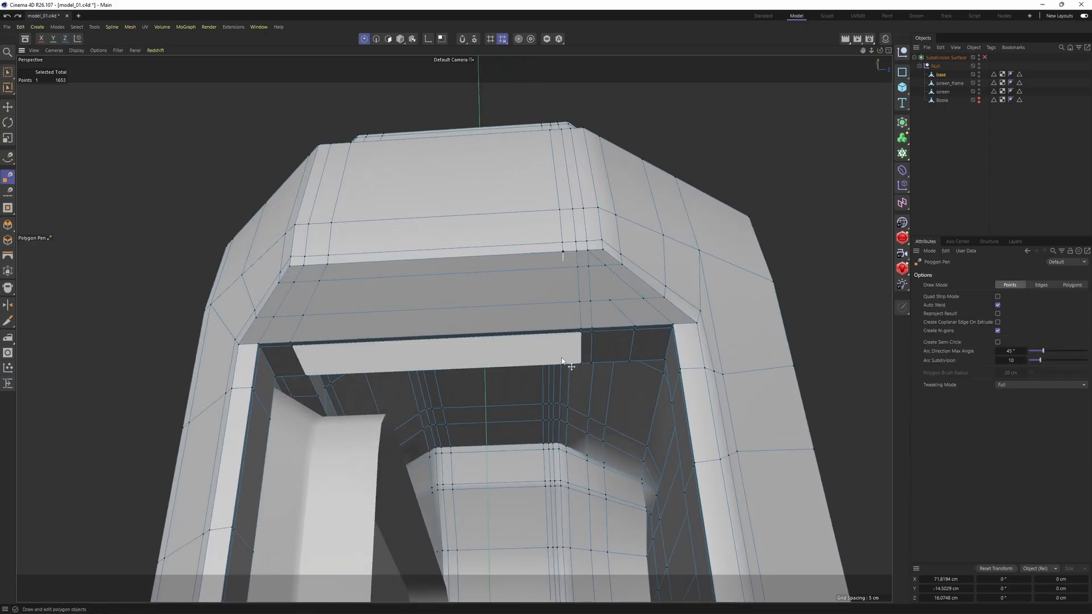
pyautogui.click(562, 364)
pyautogui.scroll(4, 609, 309)
pyautogui.keyDown('alt'); pyautogui.moveTo(609, 309); pyautogui.dragTo(591, 212); pyautogui.keyUp('alt')
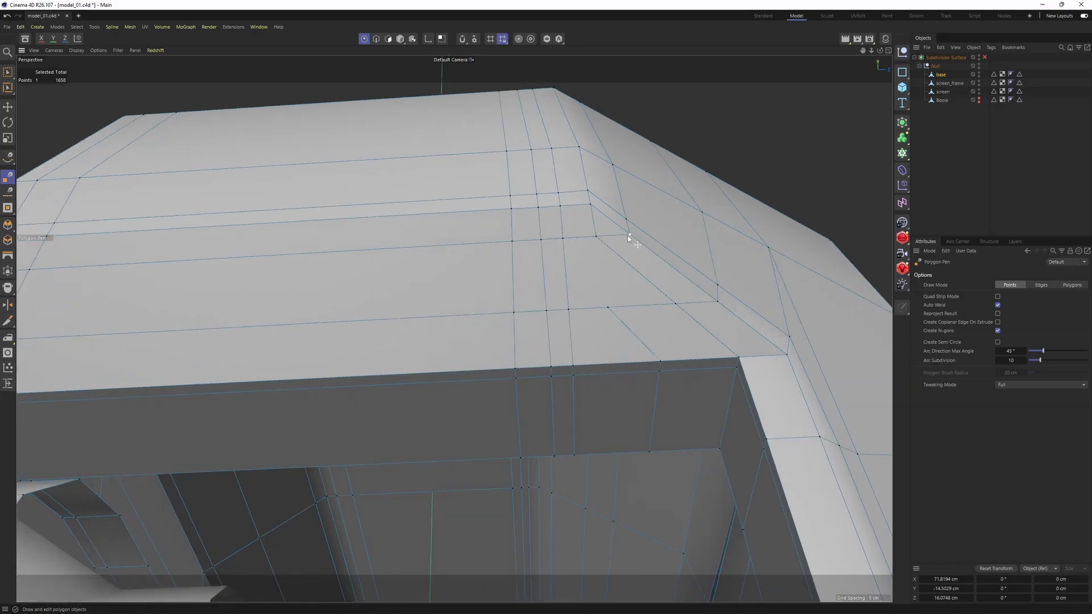
pyautogui.click(614, 246)
pyautogui.click(593, 240)
pyautogui.click(606, 305)
# Step: Check the recess's upper corner with subdivision smoothing and return to the unsmoothed mesh
pyautogui.scroll(-1, 631, 307)
pyautogui.scroll(-1, 632, 310)
pyautogui.press('q')
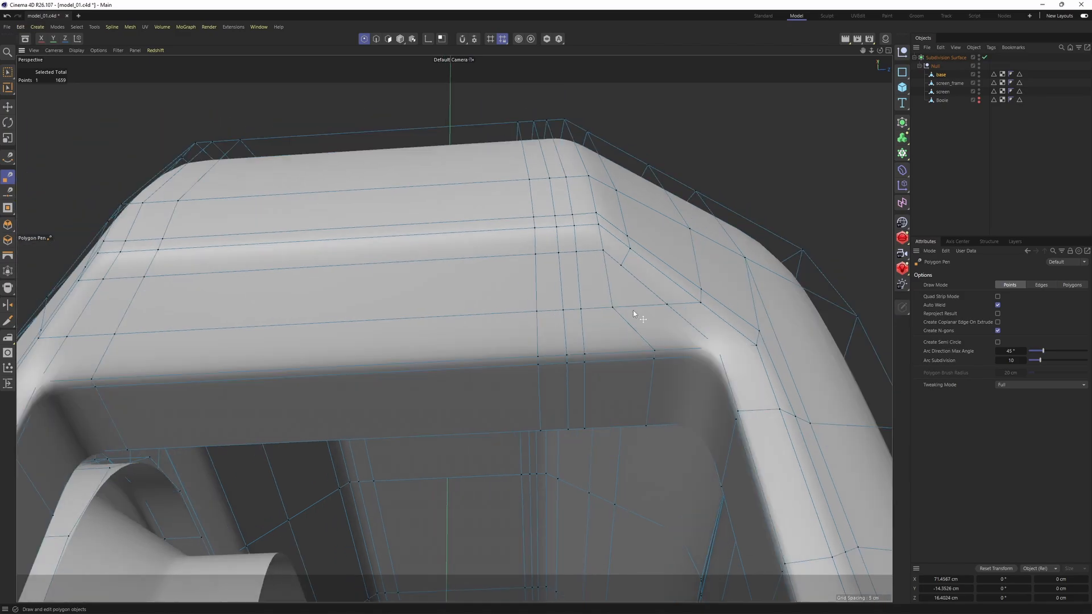
pyautogui.press('q')
pyautogui.scroll(-4, 632, 311)
pyautogui.keyDown('alt'); pyautogui.moveTo(632, 312); pyautogui.dragTo(596, 254); pyautogui.keyUp('alt')
# Step: Slide the horizontal edges crossing the recess's rear side wall about 5.44 cm down toward the sill and check them smoothed
pyautogui.press('Return')
pyautogui.press('e')
pyautogui.scroll(3, 521, 252)
pyautogui.click(520, 250)
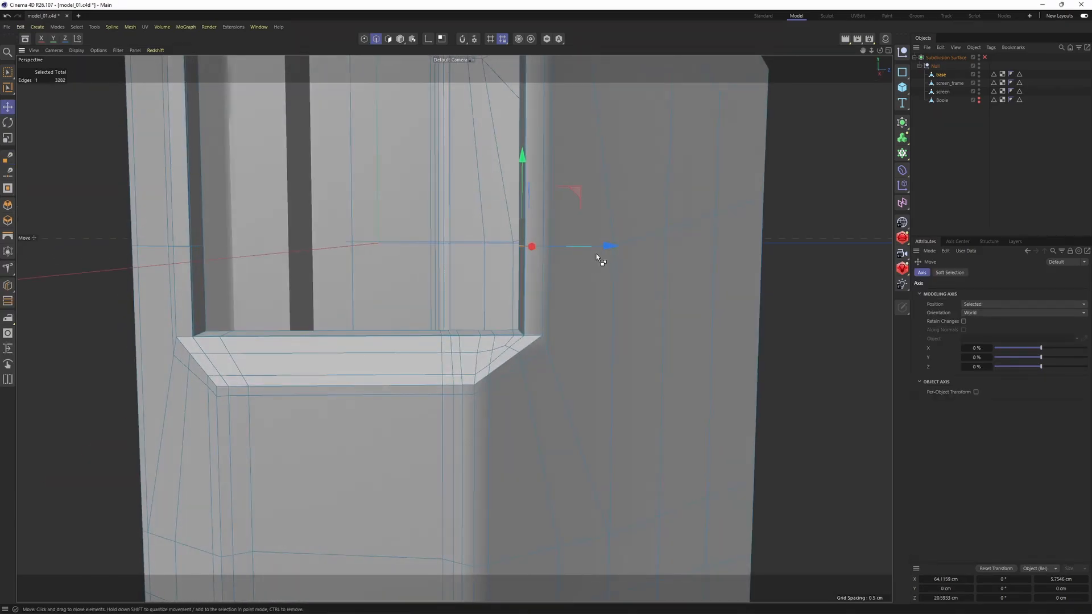
pyautogui.keyDown('ctrl'); pyautogui.keyDown('shift'); pyautogui.click(594, 251); pyautogui.keyUp('shift'); pyautogui.keyUp('ctrl')
pyautogui.scroll(2, 565, 283)
pyautogui.press('m')
pyautogui.press('o')
pyautogui.scroll(-2, 565, 282)
pyautogui.keyDown('alt'); pyautogui.moveTo(533, 267); pyautogui.dragTo(558, 316); pyautogui.keyUp('alt')
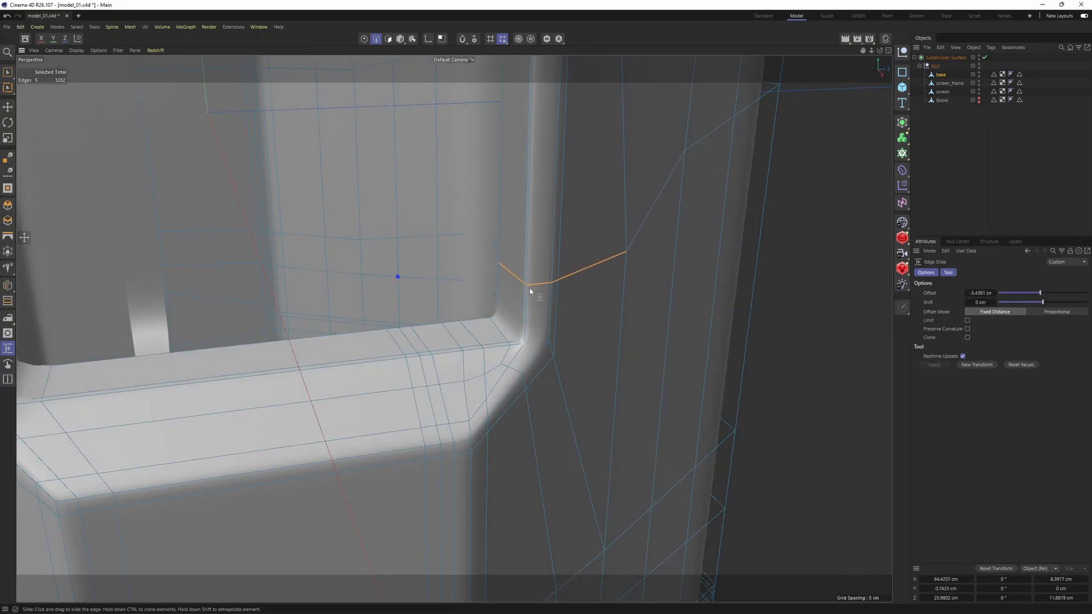
pyautogui.keyDown('alt'); pyautogui.moveTo(577, 292); pyautogui.dragTo(448, 233); pyautogui.keyUp('alt')
pyautogui.press('Return')
pyautogui.press('Return')
pyautogui.scroll(-4, 638, 236)
pyautogui.press('Return')
pyautogui.press('e')
pyautogui.press('q')
# Step: Slide the horizontal edges crossing the recess's front side wall about 6.95 cm down toward the sill and check them smoothed
pyautogui.click(510, 241)
pyautogui.scroll(-1, 507, 241)
pyautogui.scroll(2, 446, 234)
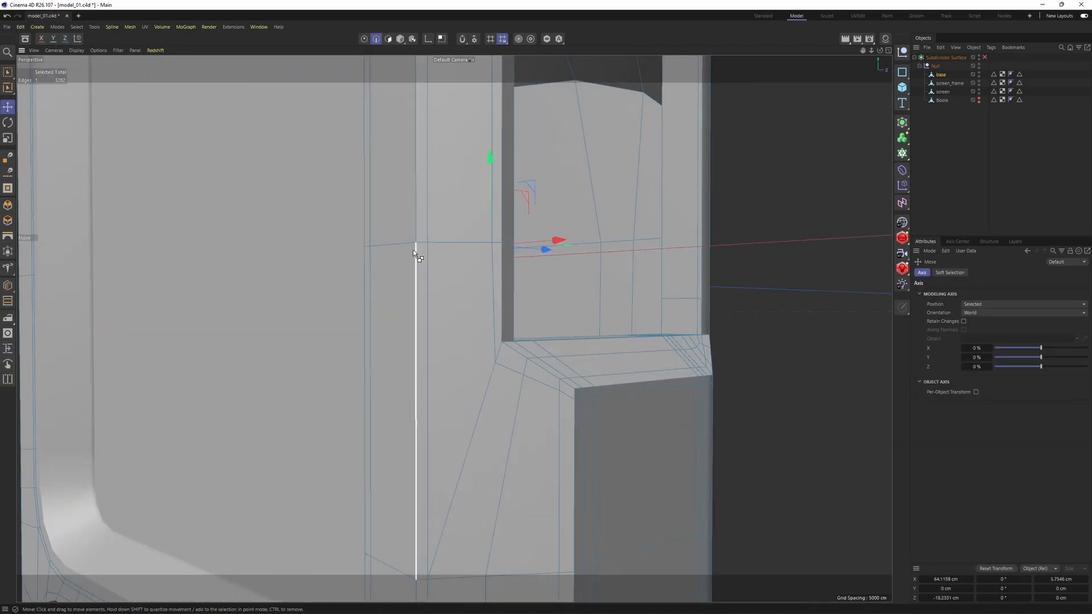
pyautogui.doubleClick(407, 247)
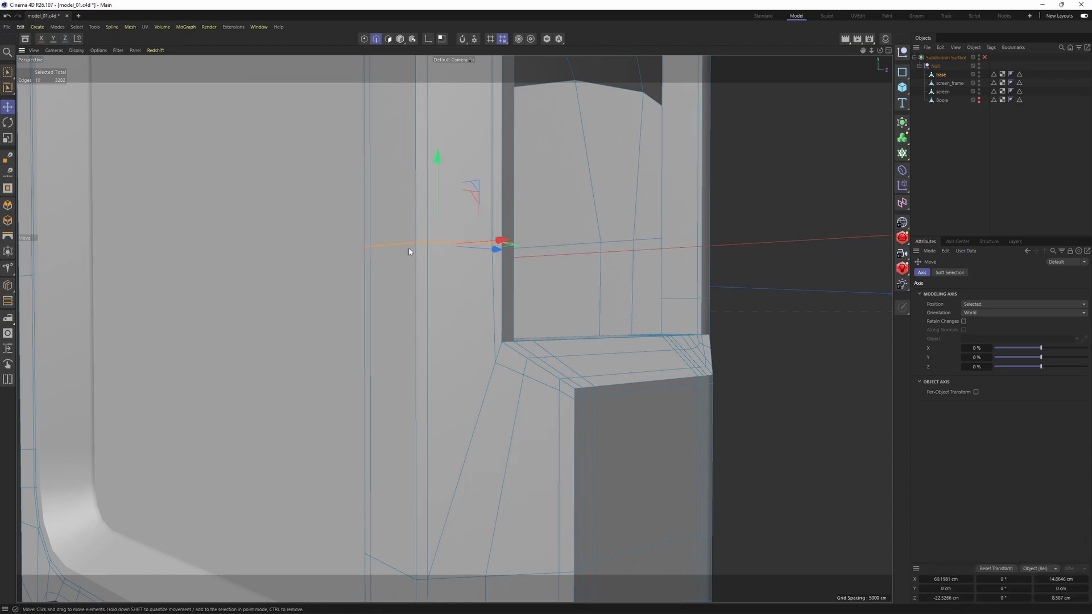
pyautogui.scroll(1, 435, 251)
pyautogui.press('m')
pyautogui.press('o')
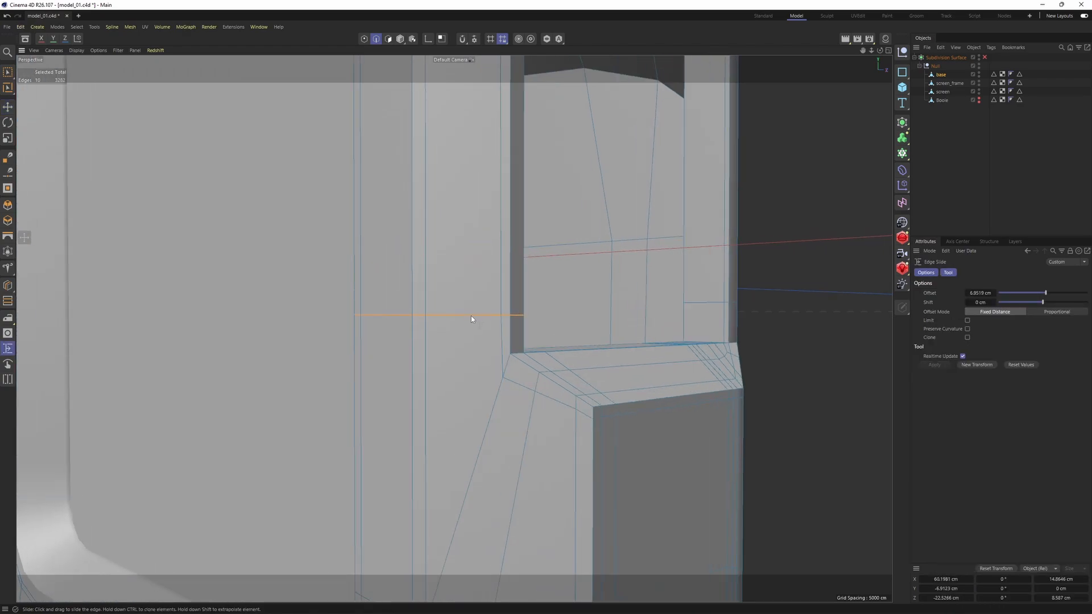
pyautogui.press('q')
pyautogui.scroll(-4, 472, 313)
pyautogui.keyDown('alt'); pyautogui.moveTo(471, 313); pyautogui.dragTo(488, 371); pyautogui.keyUp('alt')
pyautogui.press('q')
pyautogui.scroll(1, 486, 370)
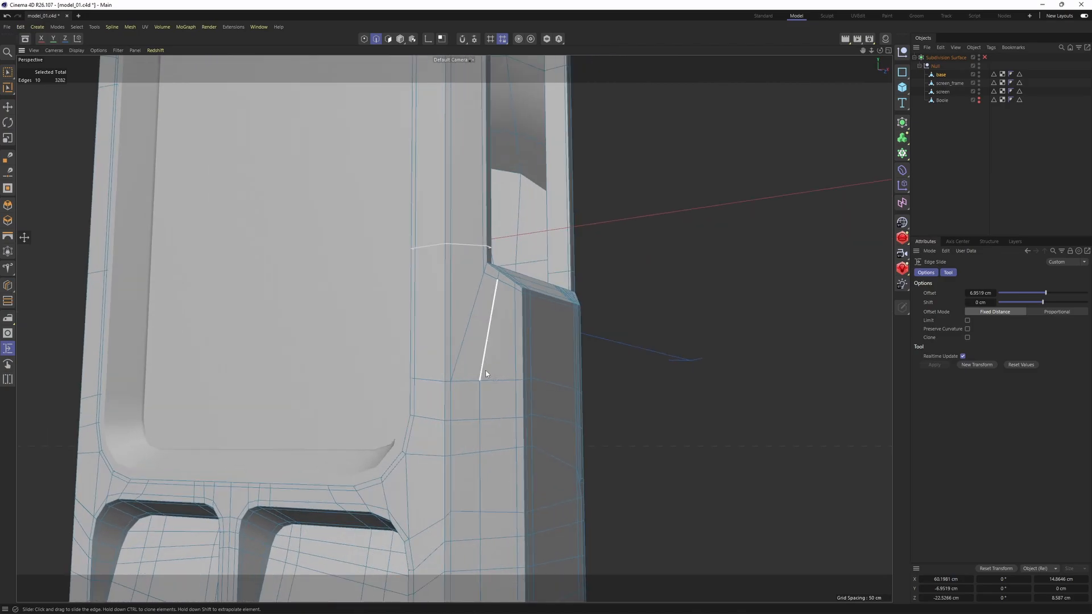
pyautogui.scroll(1, 486, 372)
# Step: Select the horizontal edge loop around the body below the sill and scale it flat vertically
pyautogui.keyDown('alt'); pyautogui.moveTo(486, 372); pyautogui.dragTo(449, 384, button='middle'); pyautogui.keyUp('alt')
pyautogui.click(455, 390)
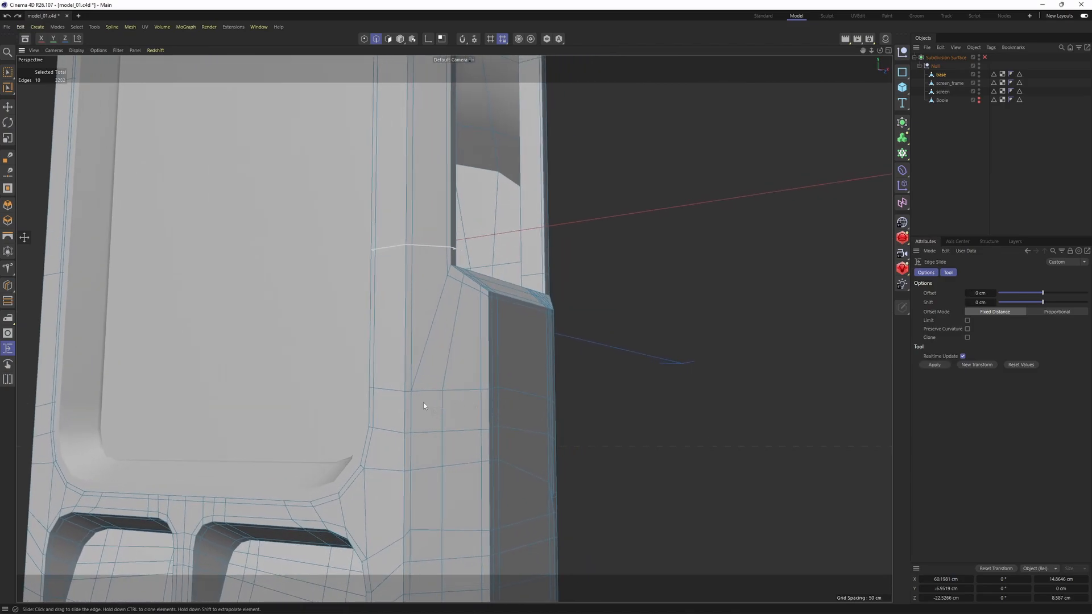
pyautogui.press('e')
pyautogui.doubleClick(393, 393)
pyautogui.keyDown('alt'); pyautogui.moveTo(537, 380); pyautogui.dragTo(421, 411); pyautogui.keyUp('alt')
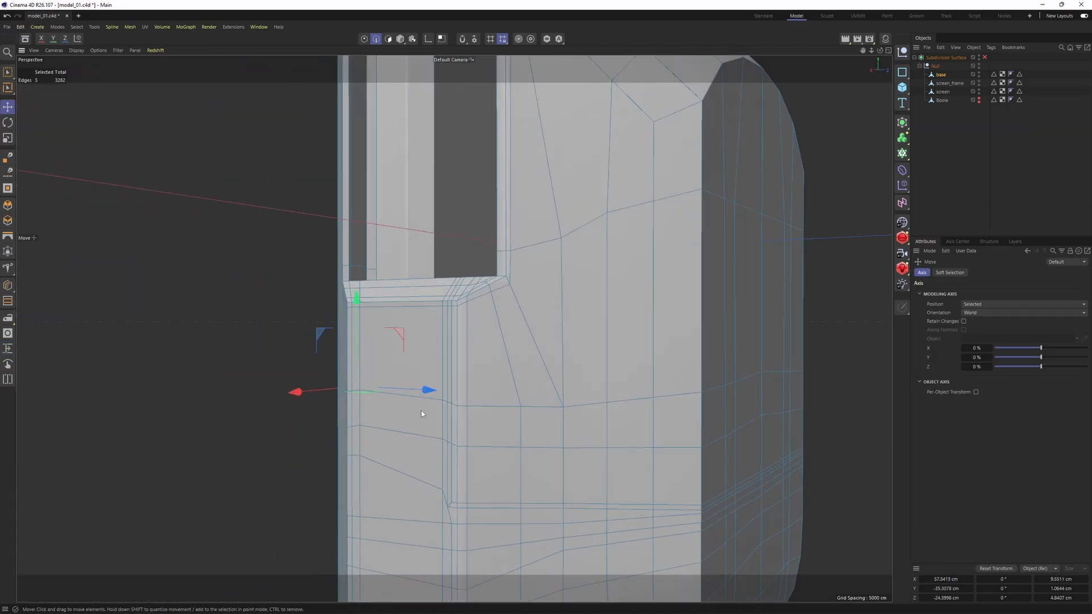
pyautogui.keyDown('alt'); pyautogui.moveTo(678, 373); pyautogui.dragTo(365, 314); pyautogui.keyUp('alt')
pyautogui.rightClick(442, 334)
pyautogui.click(381, 354)
pyautogui.press('t')
pyautogui.moveTo(356, 373); pyautogui.dragTo(355, 391)
# Step: Try to slide a cloned copy of the flattened loop about 13.57 cm up toward the sill
pyautogui.rightClick(418, 361)
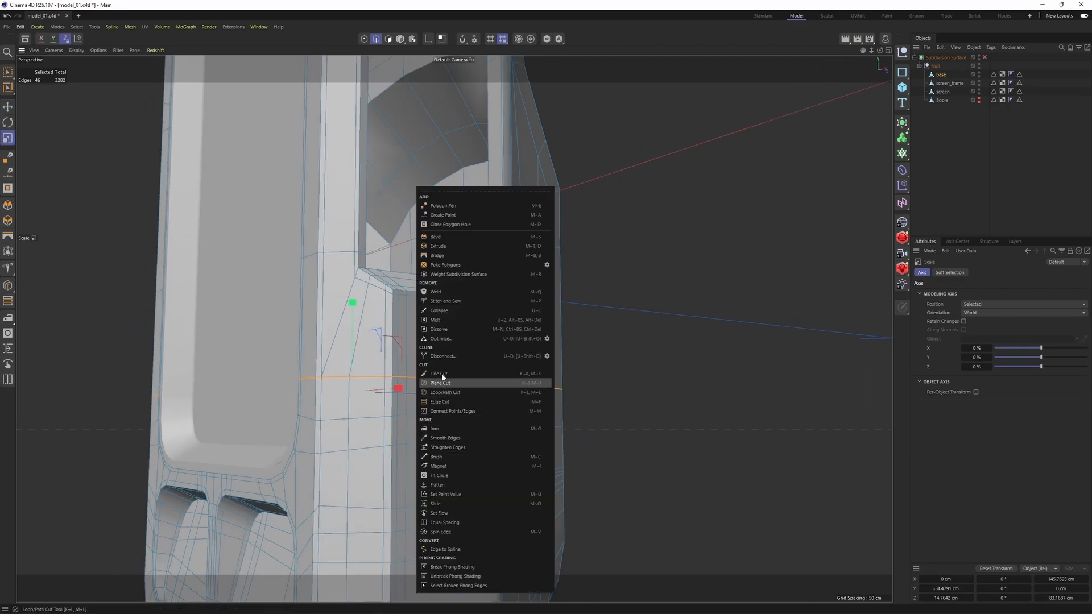
pyautogui.click(450, 503)
pyautogui.scroll(1, 418, 380)
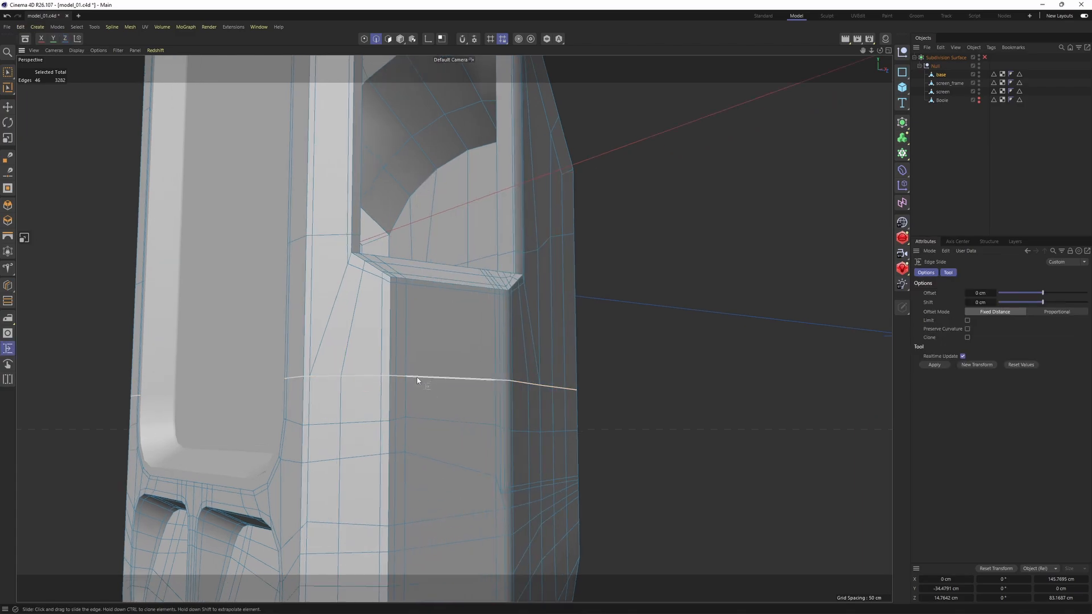
pyautogui.keyDown('ctrl'); pyautogui.moveTo(418, 377); pyautogui.dragTo(420, 366); pyautogui.keyUp('ctrl')
pyautogui.keyDown('ctrl'); pyautogui.moveTo(430, 309); pyautogui.dragTo(430, 311); pyautogui.keyUp('ctrl')
pyautogui.keyDown('alt'); pyautogui.moveTo(321, 287); pyautogui.dragTo(365, 293); pyautogui.keyUp('alt')
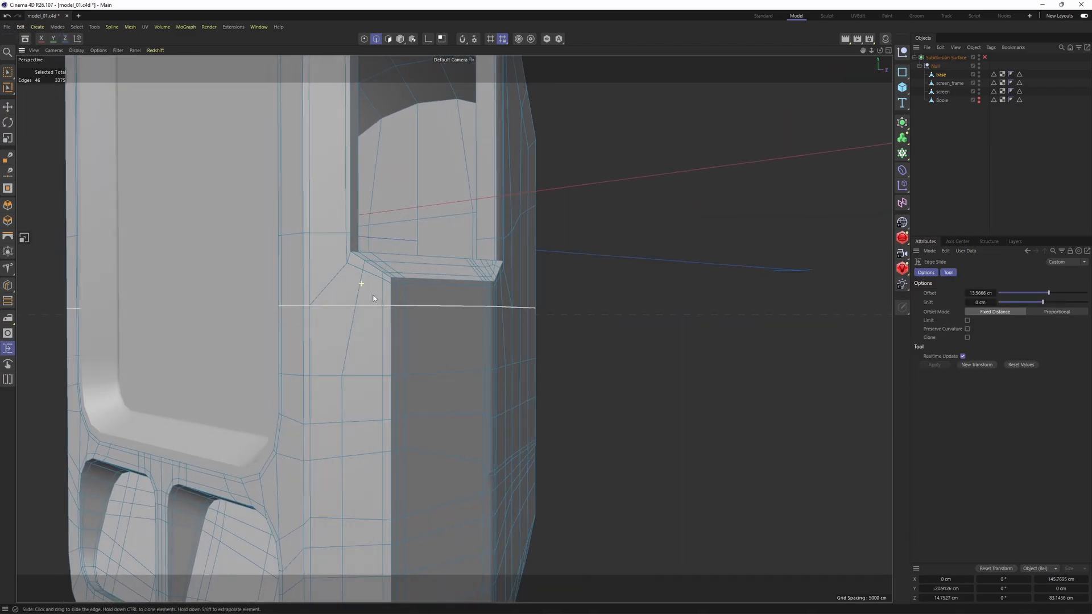
pyautogui.scroll(1, 341, 259)
pyautogui.hotkey('ctrl', 'z')
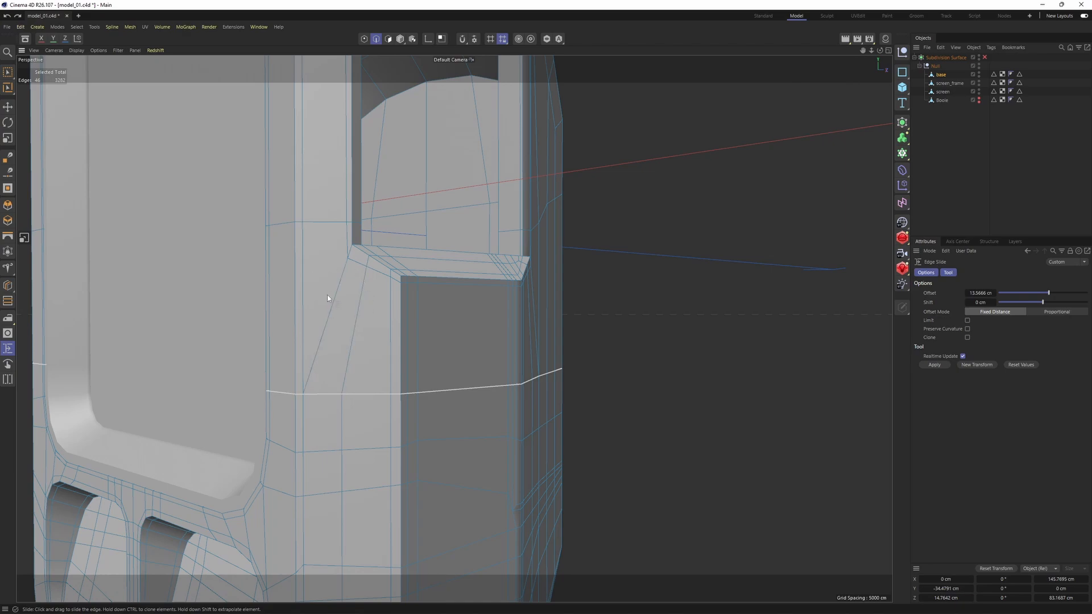
# Step: Reselect the flattened edge loop below the sill and slide it up about 11.8 cm without cloning
pyautogui.press('e')
pyautogui.click(334, 300)
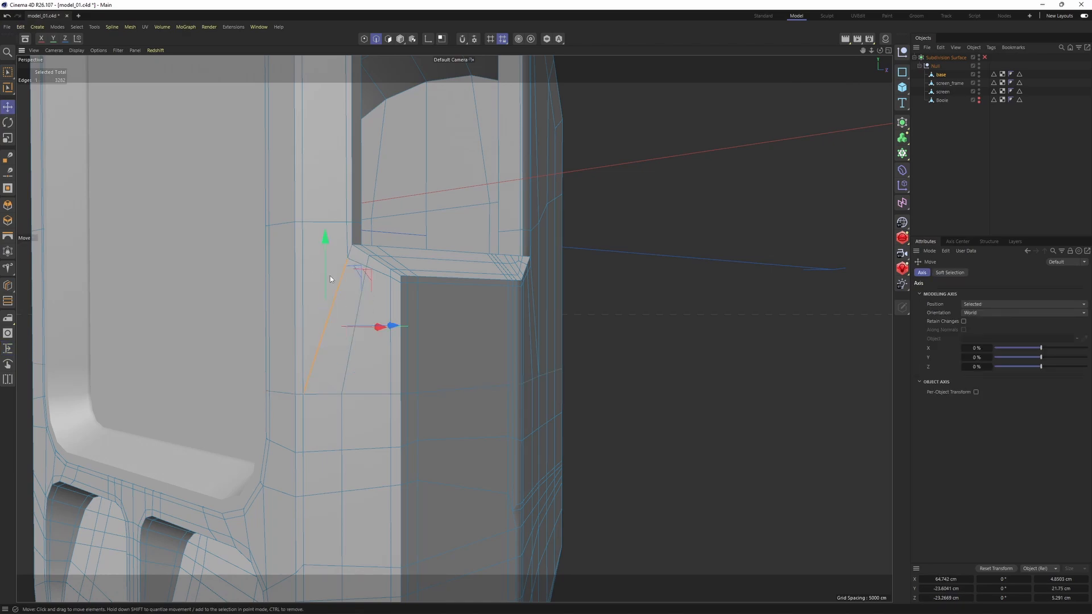
pyautogui.press('Return')
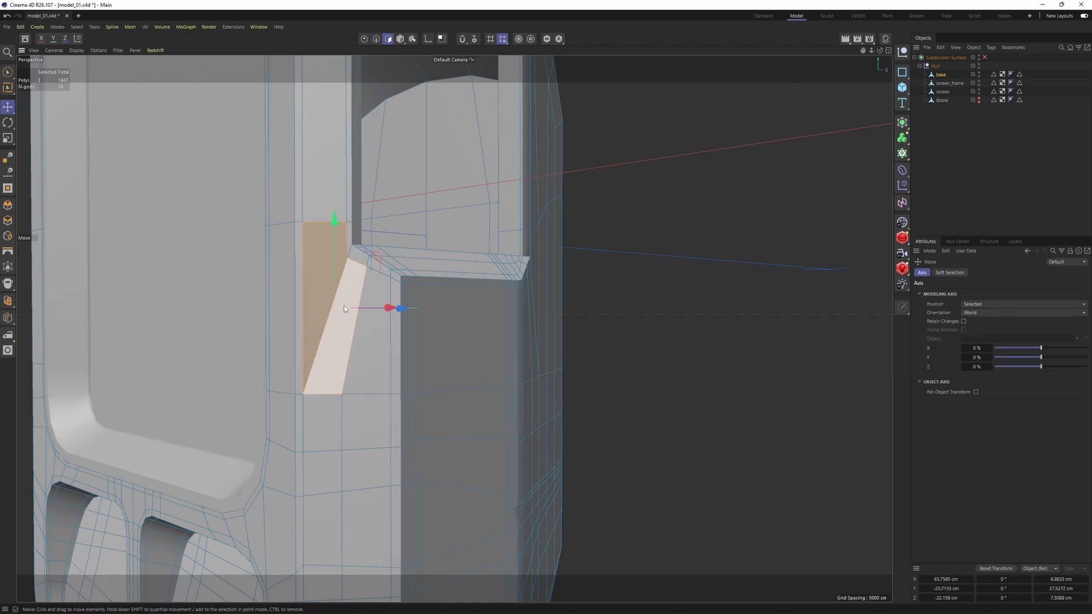
pyautogui.press('Return')
pyautogui.doubleClick(368, 394)
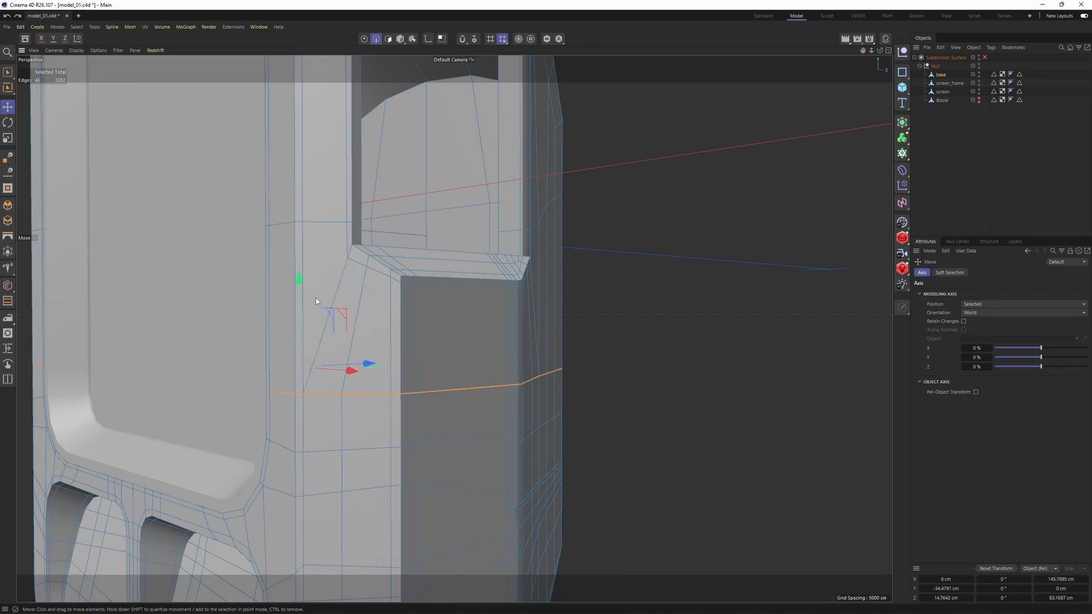
pyautogui.press('m')
pyautogui.press('o')
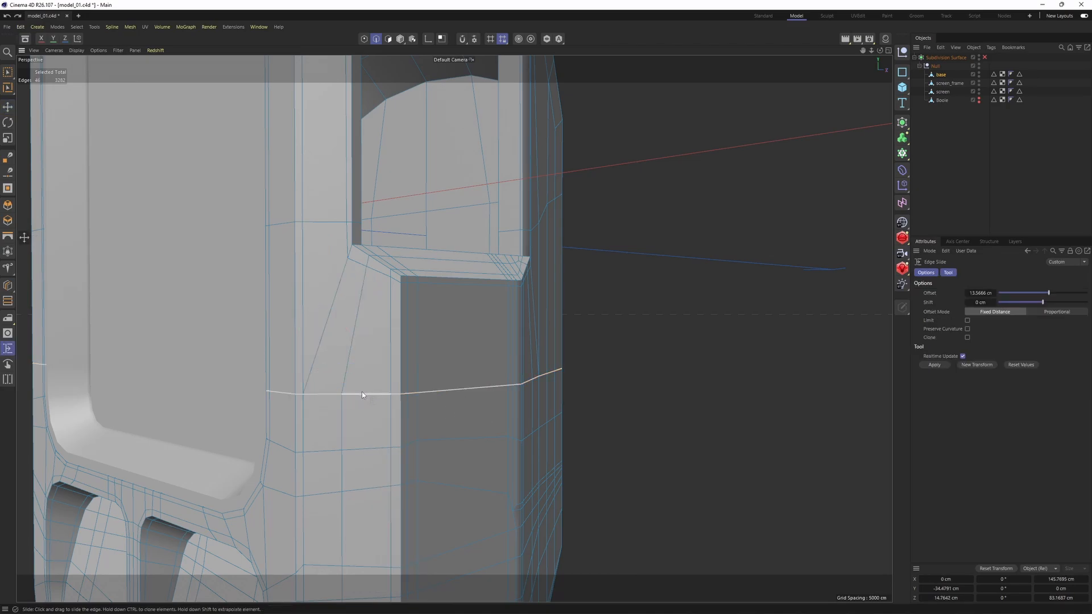
pyautogui.moveTo(362, 391); pyautogui.dragTo(362, 379)
pyautogui.moveTo(375, 323); pyautogui.dragTo(375, 322)
# Step: Check the whole side recess with subdivision smoothing and return to the unsmoothed sill area
pyautogui.keyDown('alt'); pyautogui.moveTo(398, 322); pyautogui.dragTo(347, 348); pyautogui.keyUp('alt')
pyautogui.press('q')
pyautogui.click(949, 170)
pyautogui.keyDown('alt'); pyautogui.moveTo(524, 262); pyautogui.dragTo(412, 329); pyautogui.keyUp('alt')
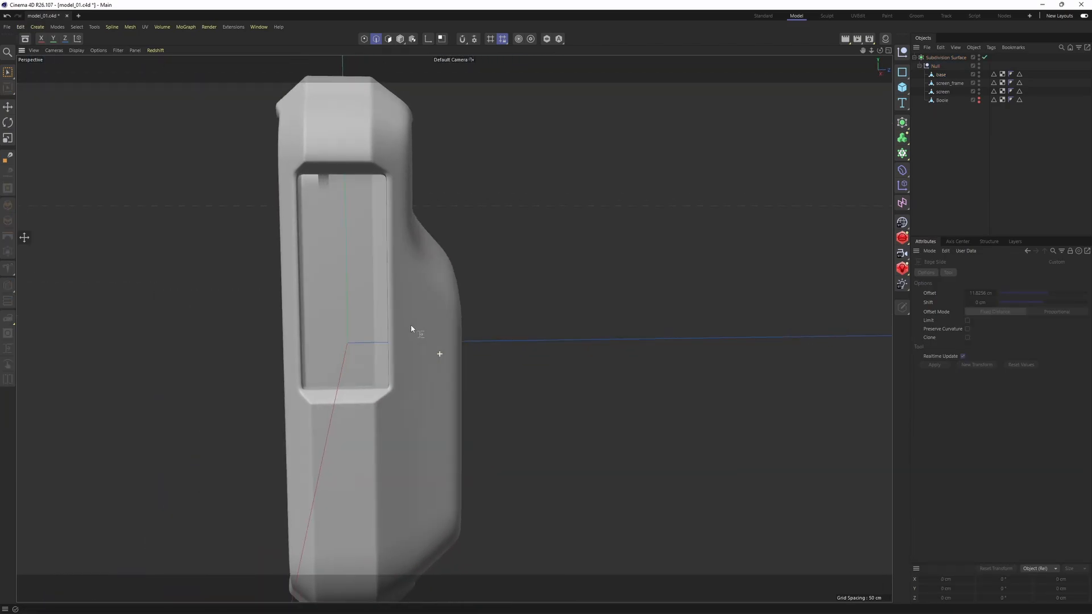
pyautogui.keyDown('alt'); pyautogui.moveTo(439, 353); pyautogui.dragTo(442, 315, button='middle'); pyautogui.keyUp('alt')
pyautogui.hotkey('ctrl', 'z')
pyautogui.hotkey('ctrl', 'z')
pyautogui.press('Return')
pyautogui.scroll(4, 389, 377)
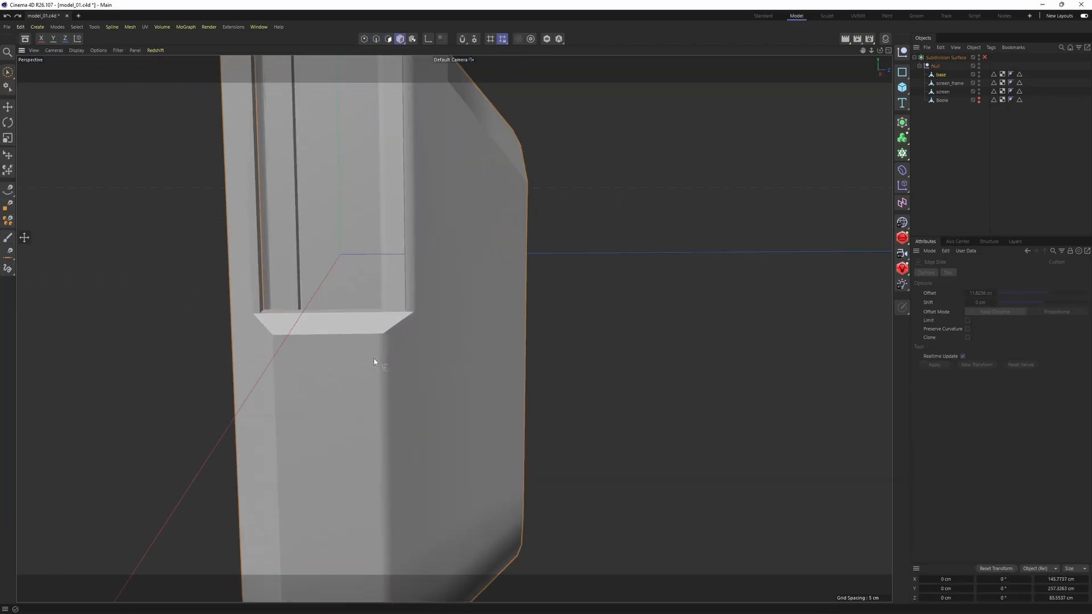
# Step: Loop-select the narrow polygon strip along the rear cover's seam and inset it by 0.25 cm
pyautogui.press('Return')
pyautogui.scroll(3, 399, 380)
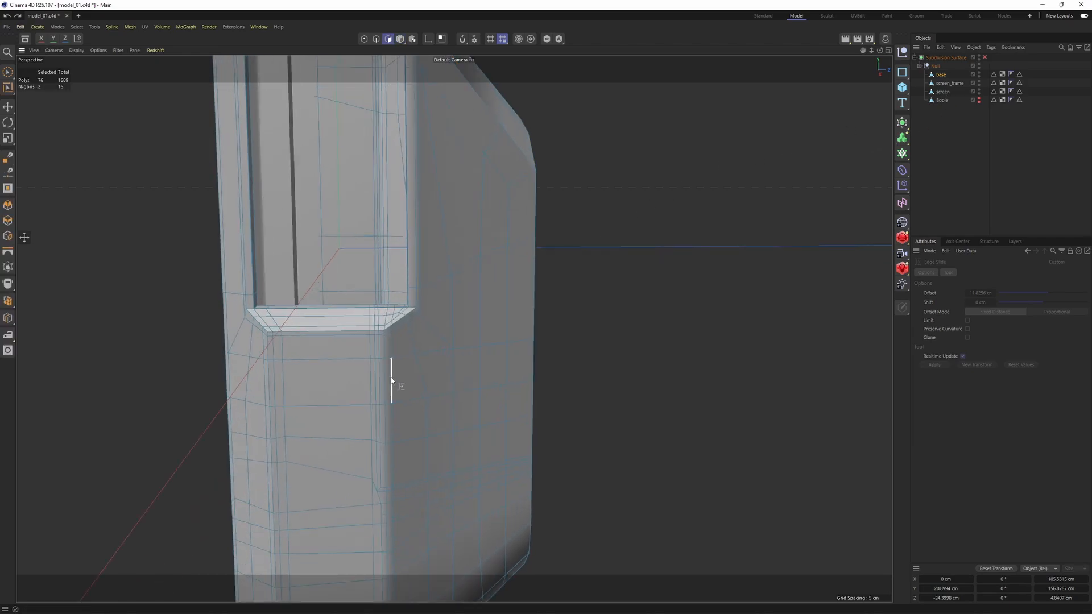
pyautogui.keyDown('alt'); pyautogui.moveTo(397, 412); pyautogui.dragTo(389, 334, button='middle'); pyautogui.keyUp('alt')
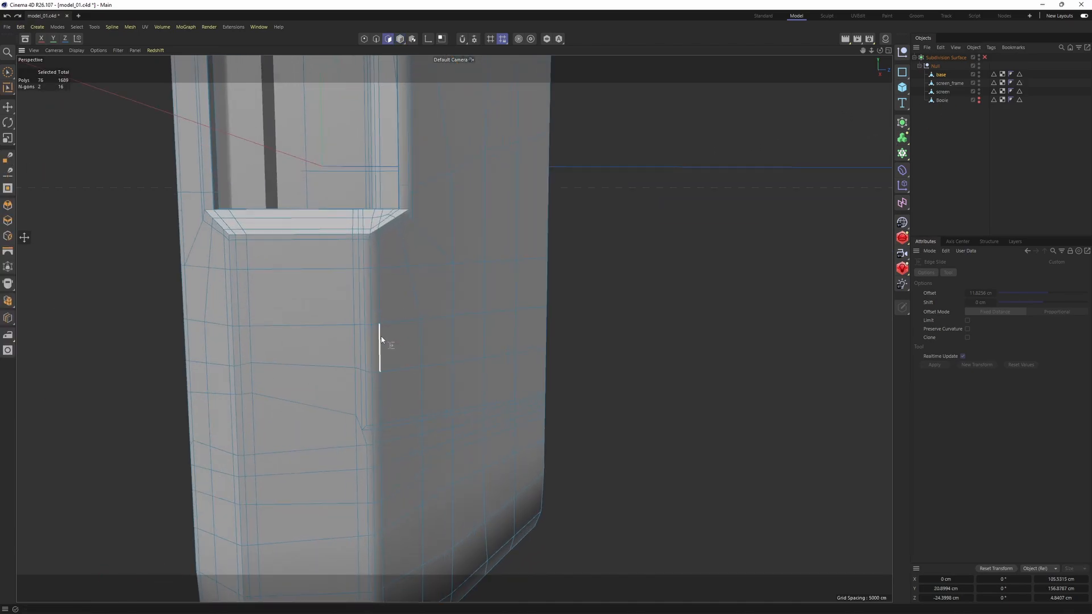
pyautogui.press('u')
pyautogui.press('l')
pyautogui.scroll(1, 363, 418)
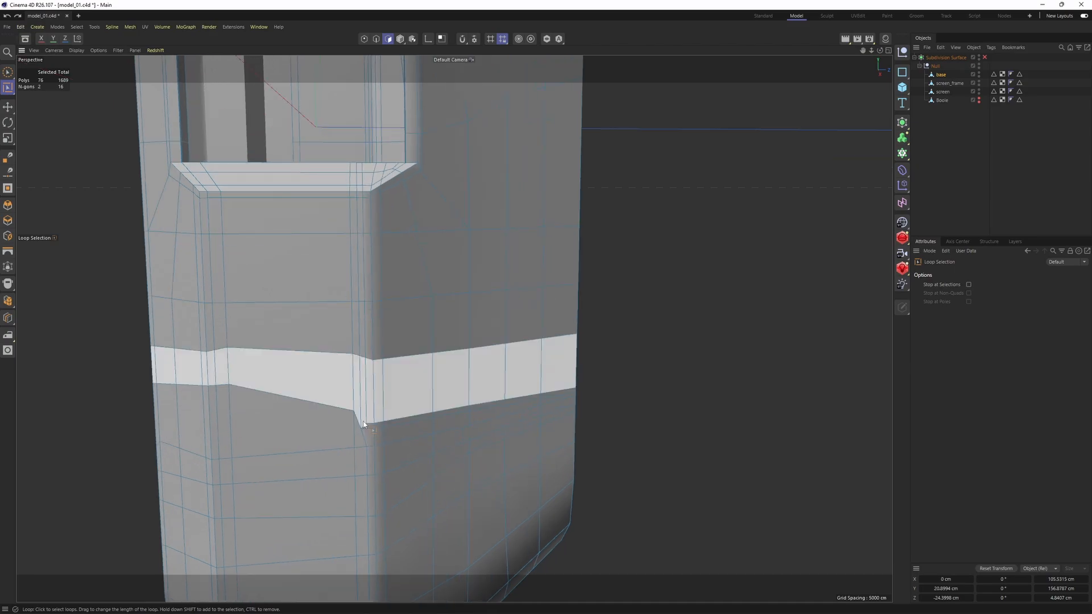
pyautogui.click(363, 425)
pyautogui.scroll(-4, 348, 397)
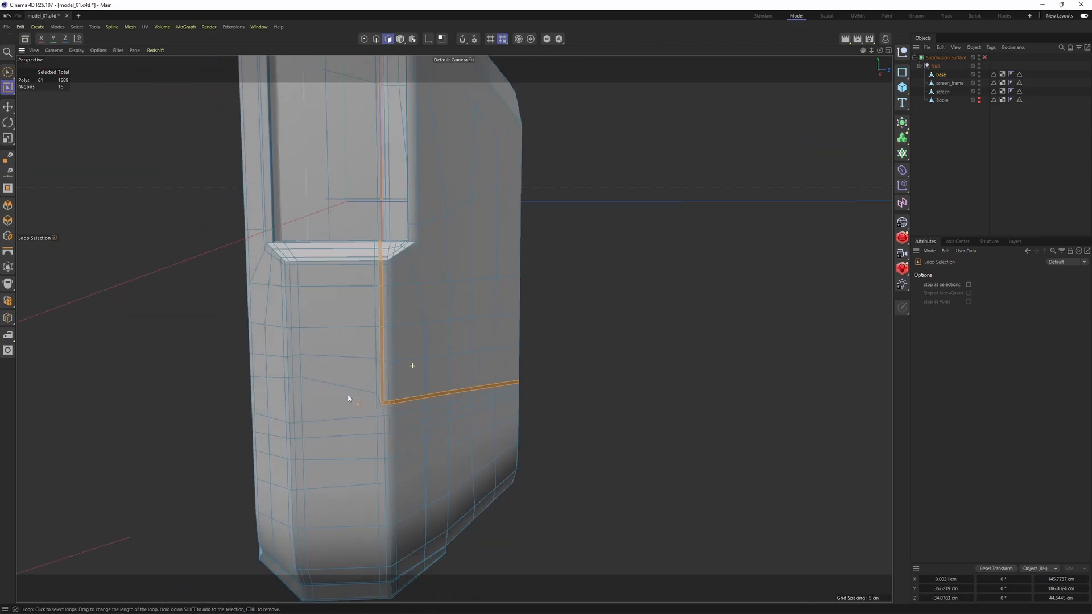
pyautogui.keyDown('alt'); pyautogui.moveTo(349, 397); pyautogui.dragTo(390, 448, button='middle'); pyautogui.keyUp('alt')
pyautogui.keyDown('alt'); pyautogui.moveTo(390, 448); pyautogui.dragTo(418, 253); pyautogui.keyUp('alt')
pyautogui.scroll(4, 407, 364)
pyautogui.keyDown('alt'); pyautogui.moveTo(406, 368); pyautogui.dragTo(456, 327, button='middle'); pyautogui.keyUp('alt')
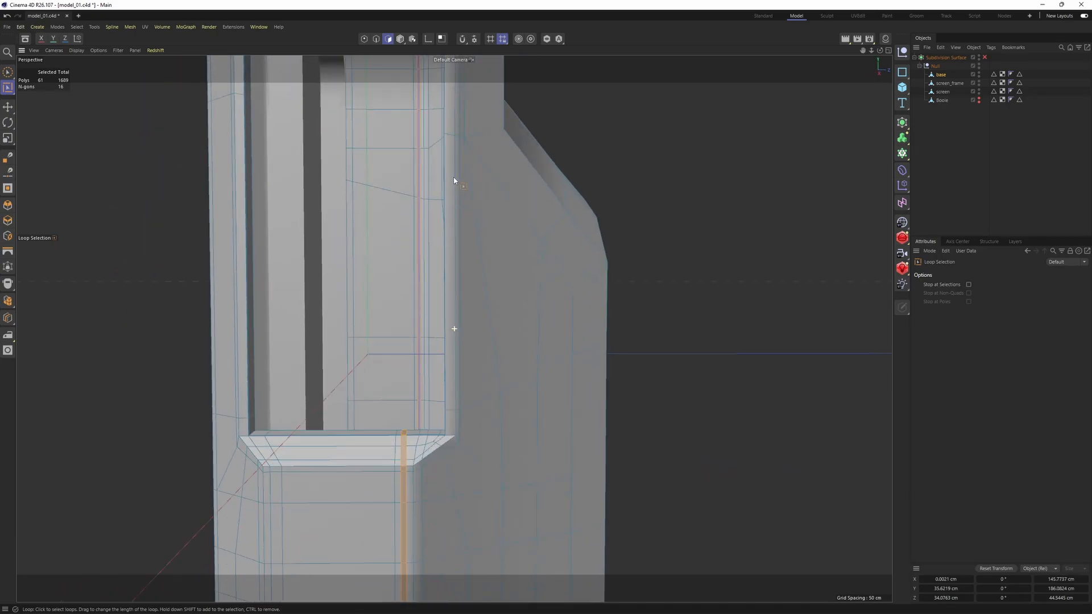
pyautogui.keyDown('alt'); pyautogui.moveTo(455, 326); pyautogui.dragTo(488, 370); pyautogui.keyUp('alt')
pyautogui.rightClick(488, 370)
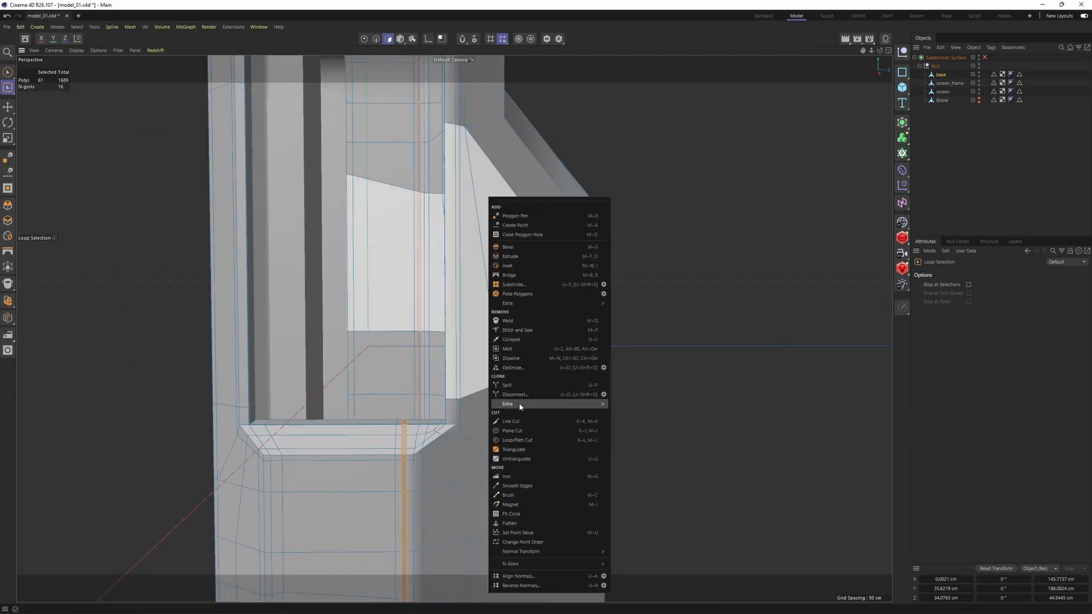
pyautogui.click(522, 265)
pyautogui.scroll(6, 455, 318)
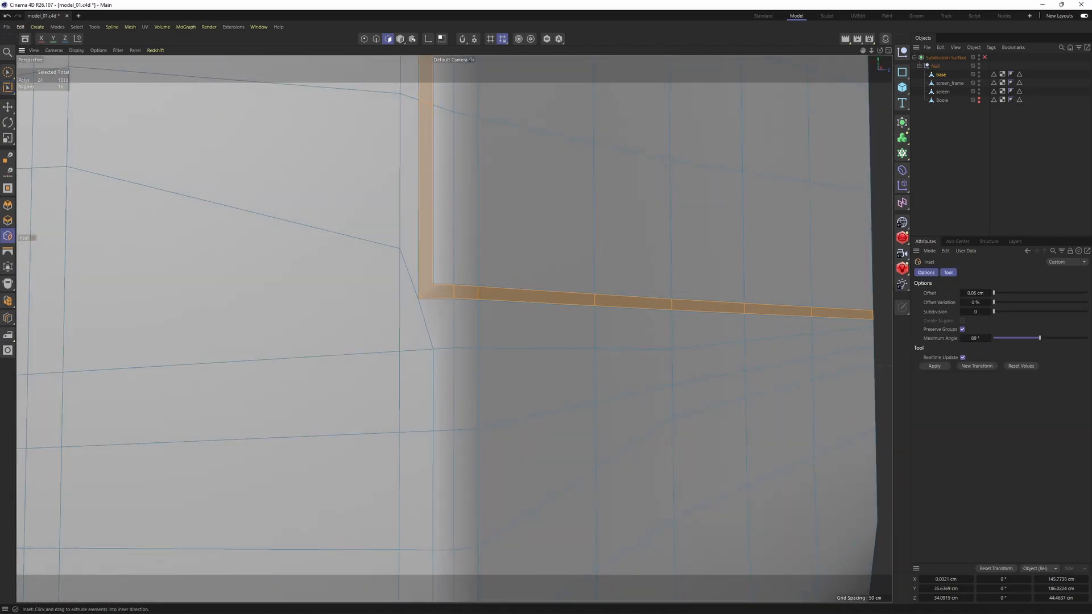
pyautogui.moveTo(455, 319); pyautogui.dragTo(465, 318)
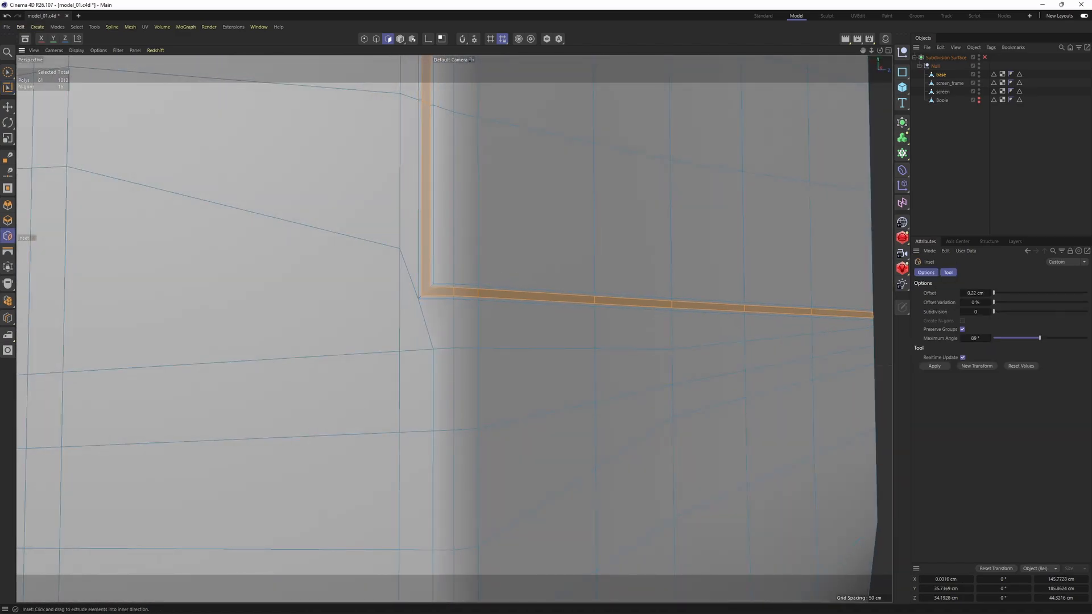
# Step: Sink the inset seam strip into the body with Normal Move by -0.6875 cm
pyautogui.rightClick(519, 316)
pyautogui.moveTo(540, 558)
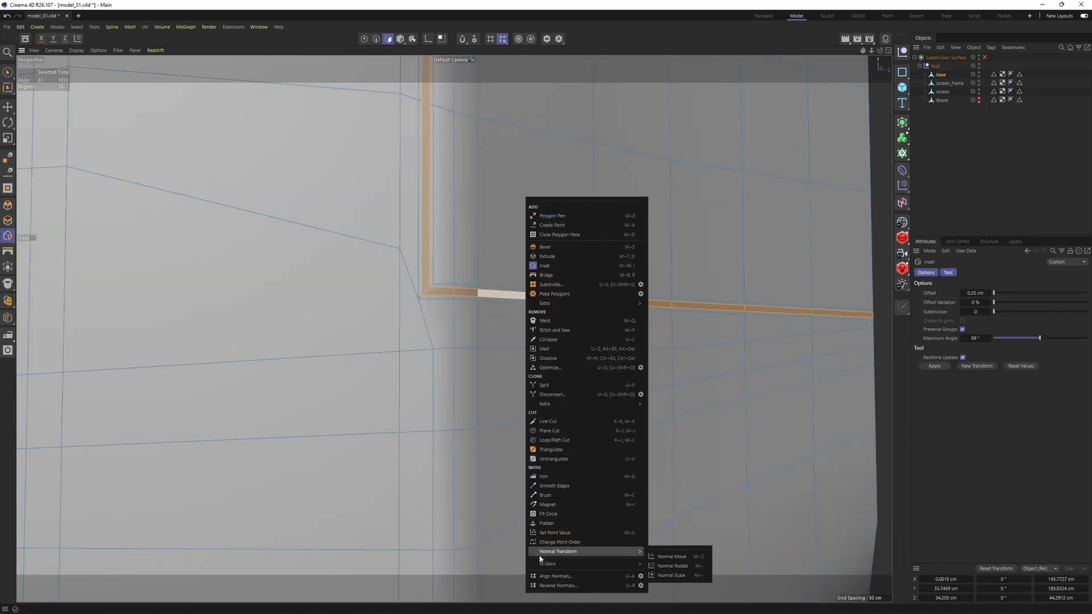
pyautogui.click(687, 558)
pyautogui.keyDown('alt'); pyautogui.moveTo(604, 343); pyautogui.dragTo(524, 302, button='right'); pyautogui.keyUp('alt')
pyautogui.keyDown('alt'); pyautogui.moveTo(524, 302); pyautogui.dragTo(533, 476); pyautogui.keyUp('alt')
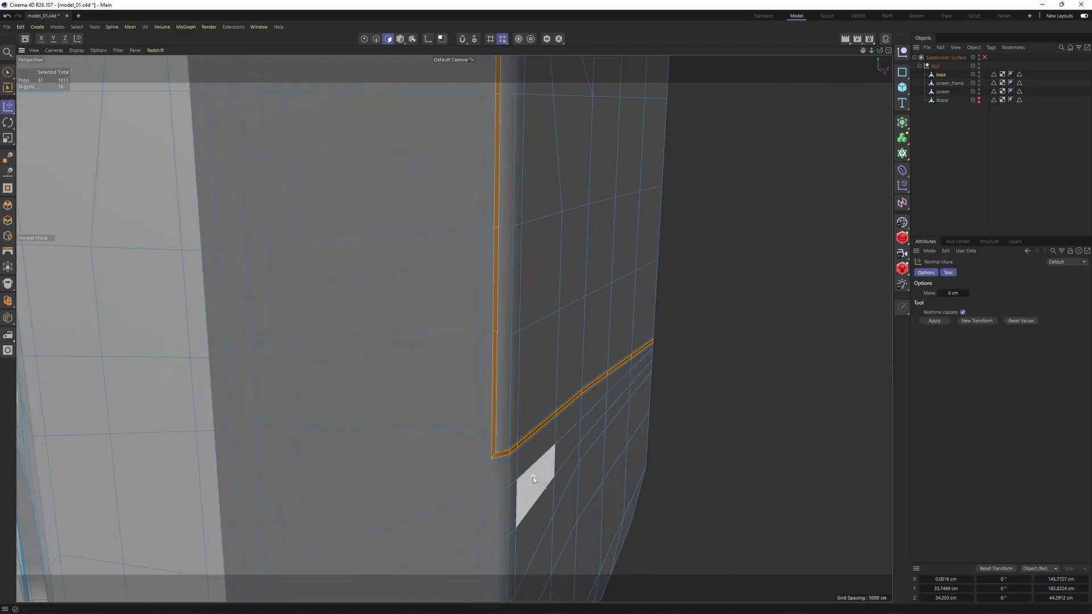
pyautogui.keyDown('alt'); pyautogui.moveTo(533, 476); pyautogui.dragTo(614, 483, button='right'); pyautogui.keyUp('alt')
pyautogui.moveTo(630, 484); pyautogui.dragTo(612, 485)
# Step: Examine the seam groove with subdivision smoothing around the body, then return to the unsmoothed mesh at the recess's upper lip
pyautogui.scroll(-10, 441, 355)
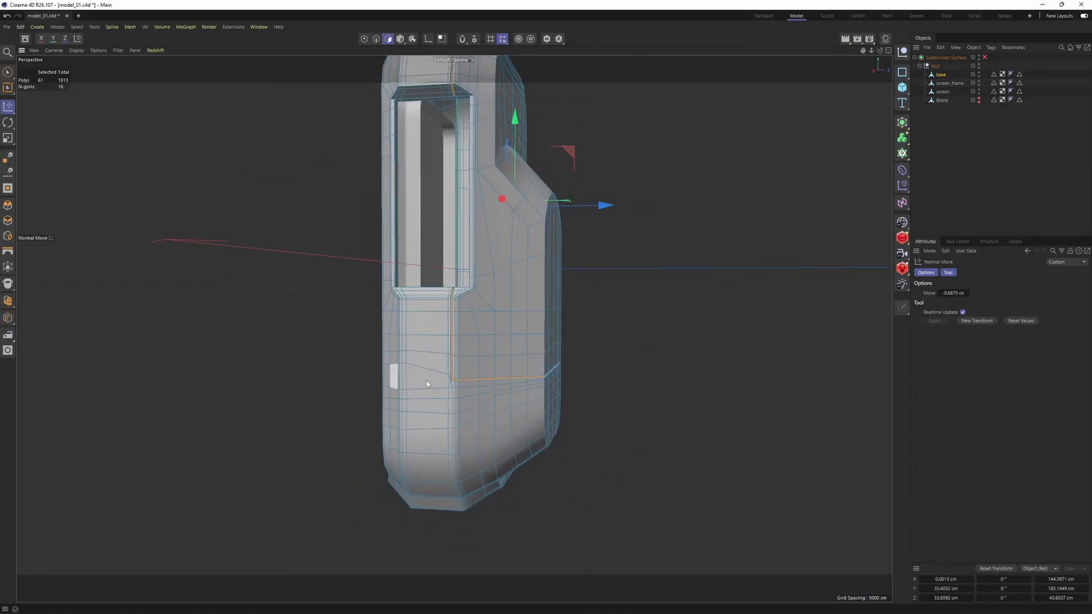
pyautogui.click(985, 57)
pyautogui.keyDown('alt'); pyautogui.moveTo(579, 336); pyautogui.dragTo(497, 332); pyautogui.keyUp('alt')
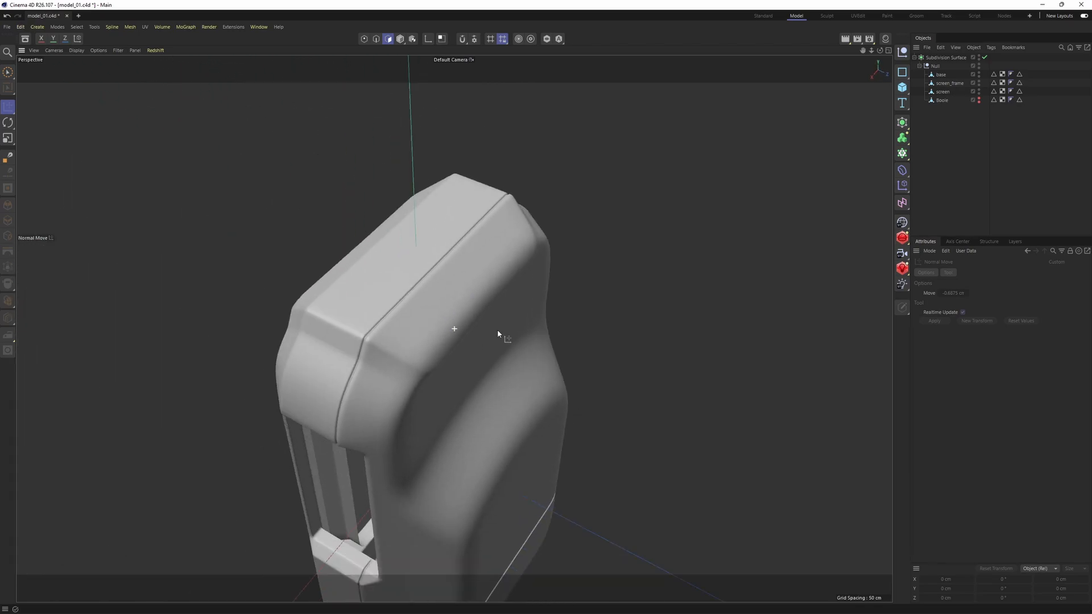
pyautogui.scroll(4, 378, 325)
pyautogui.keyDown('alt'); pyautogui.moveTo(377, 324); pyautogui.dragTo(462, 253); pyautogui.keyUp('alt')
pyautogui.hotkey('ctrl', 'z')
pyautogui.hotkey('ctrl', 'z')
pyautogui.keyDown('alt'); pyautogui.moveTo(450, 282); pyautogui.dragTo(504, 214, button='middle'); pyautogui.keyUp('alt')
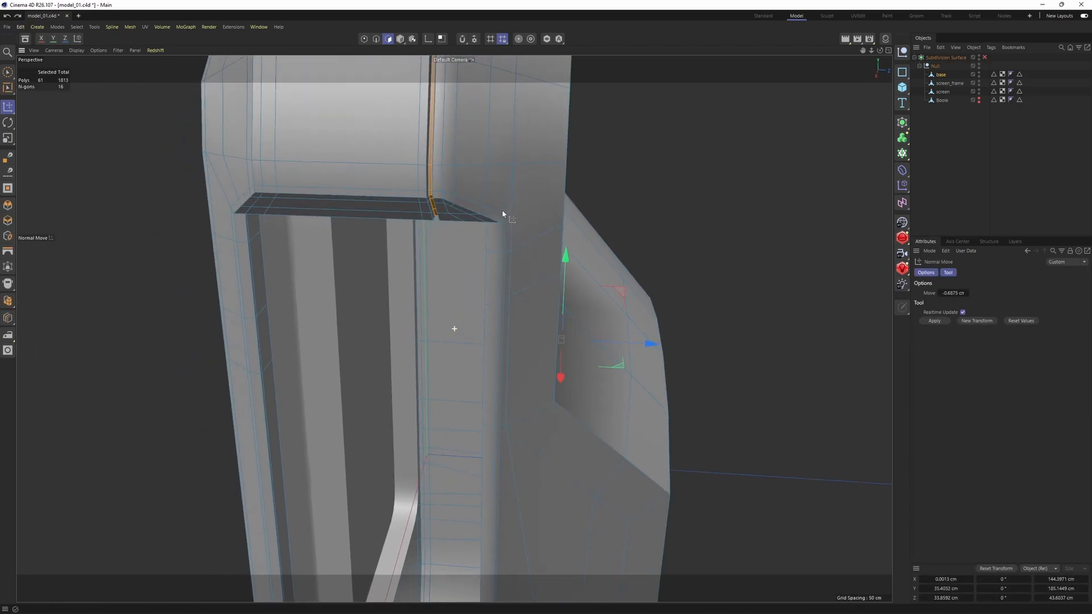
# Step: Delete the polygon capping the end of the seam groove at the side recess's upper lip
pyautogui.keyDown('alt'); pyautogui.moveTo(505, 215); pyautogui.dragTo(421, 239); pyautogui.keyUp('alt')
pyautogui.scroll(3, 441, 199)
pyautogui.press('e')
pyautogui.scroll(2, 427, 278)
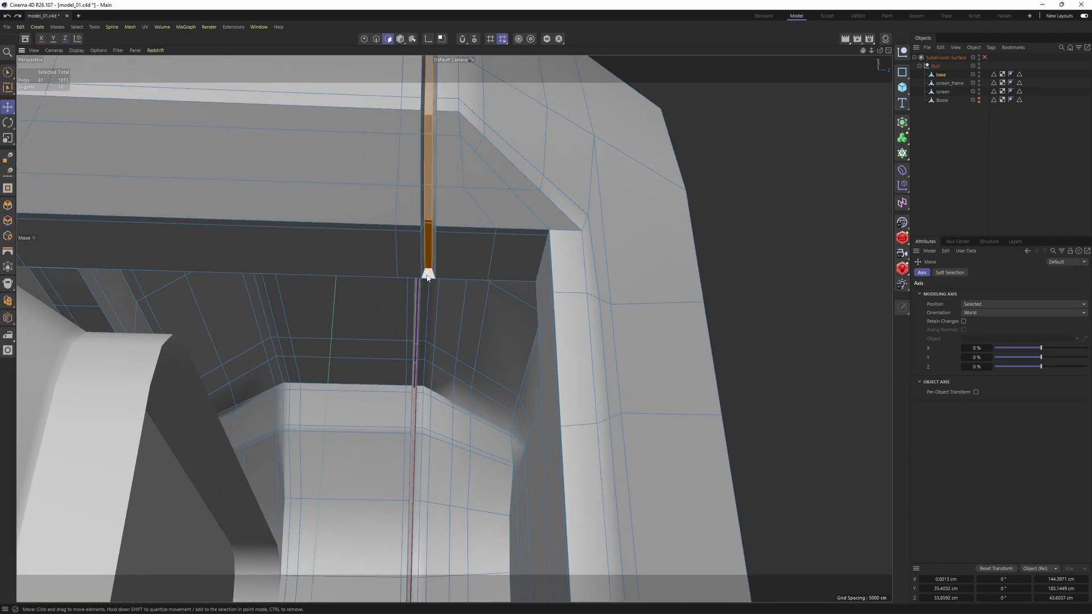
pyautogui.scroll(-4, 453, 301)
pyautogui.keyDown('alt'); pyautogui.moveTo(430, 341); pyautogui.dragTo(446, 285, button='middle'); pyautogui.keyUp('alt')
pyautogui.keyDown('alt'); pyautogui.moveTo(446, 285); pyautogui.dragTo(462, 421); pyautogui.keyUp('alt')
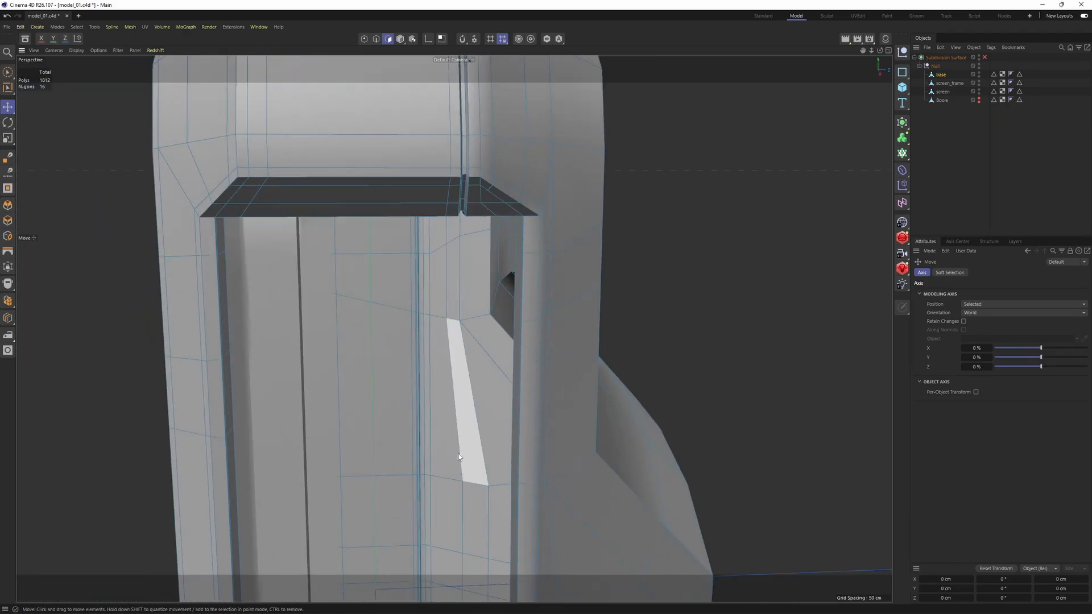
# Step: Delete the polygon capping the end of the seam groove at the recess's lower sill
pyautogui.keyDown('alt'); pyautogui.moveTo(462, 421); pyautogui.dragTo(427, 275, button='middle'); pyautogui.keyUp('alt')
pyautogui.scroll(4, 427, 276)
pyautogui.keyDown('alt'); pyautogui.moveTo(427, 275); pyautogui.dragTo(453, 327); pyautogui.keyUp('alt')
pyautogui.scroll(1, 414, 268)
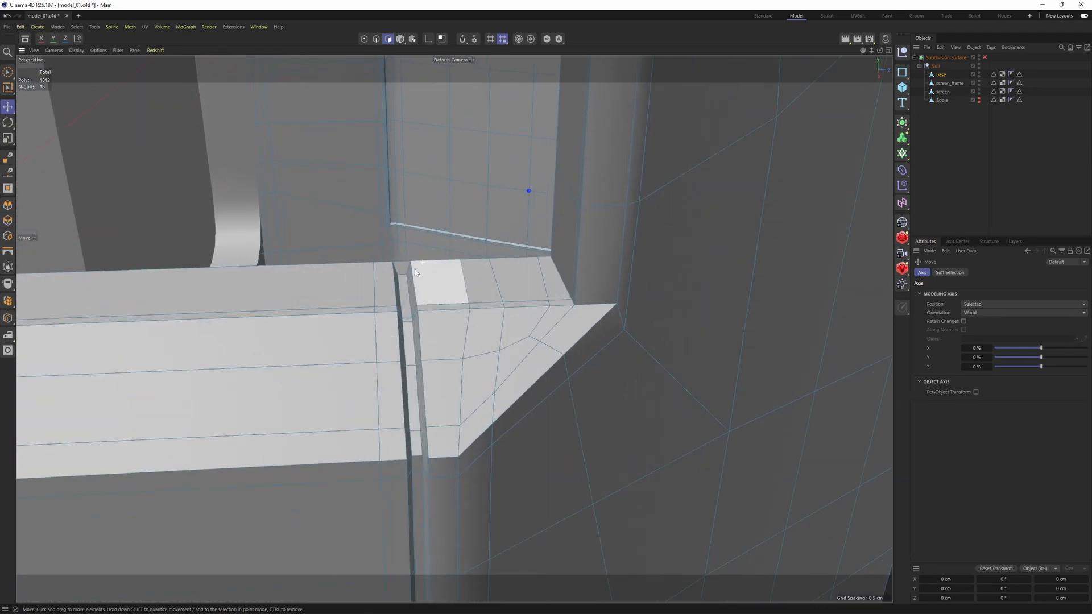
pyautogui.click(402, 274)
pyautogui.press('Delete')
# Step: Weld the two nearly coincident points on the inner wall above the seam into one
pyautogui.scroll(2, 537, 190)
pyautogui.keyDown('alt'); pyautogui.moveTo(515, 171); pyautogui.dragTo(537, 205); pyautogui.keyUp('alt')
pyautogui.scroll(2, 539, 206)
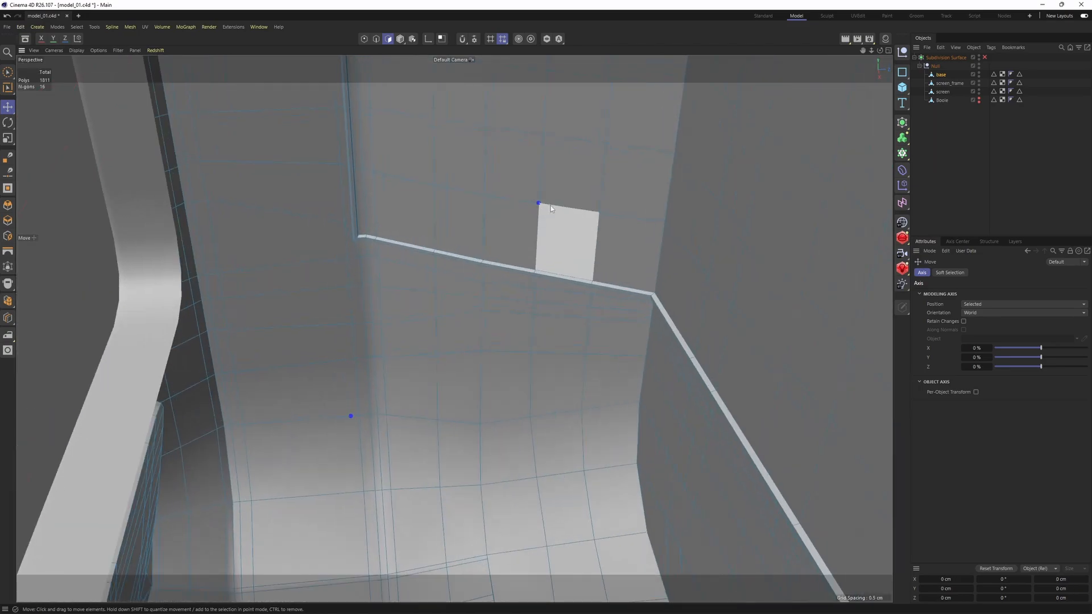
pyautogui.press('Return')
pyautogui.scroll(1, 541, 201)
pyautogui.scroll(1, 539, 202)
pyautogui.press('0')
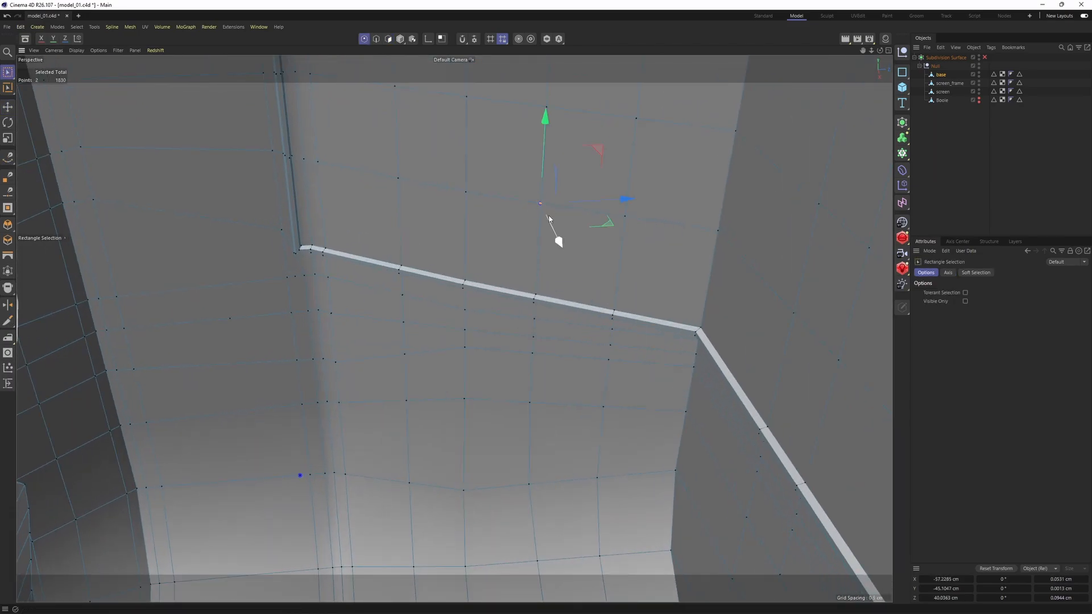
pyautogui.press('m')
pyautogui.press('q')
pyautogui.keyDown('alt'); pyautogui.moveTo(539, 206); pyautogui.dragTo(589, 129, button='middle'); pyautogui.keyUp('alt')
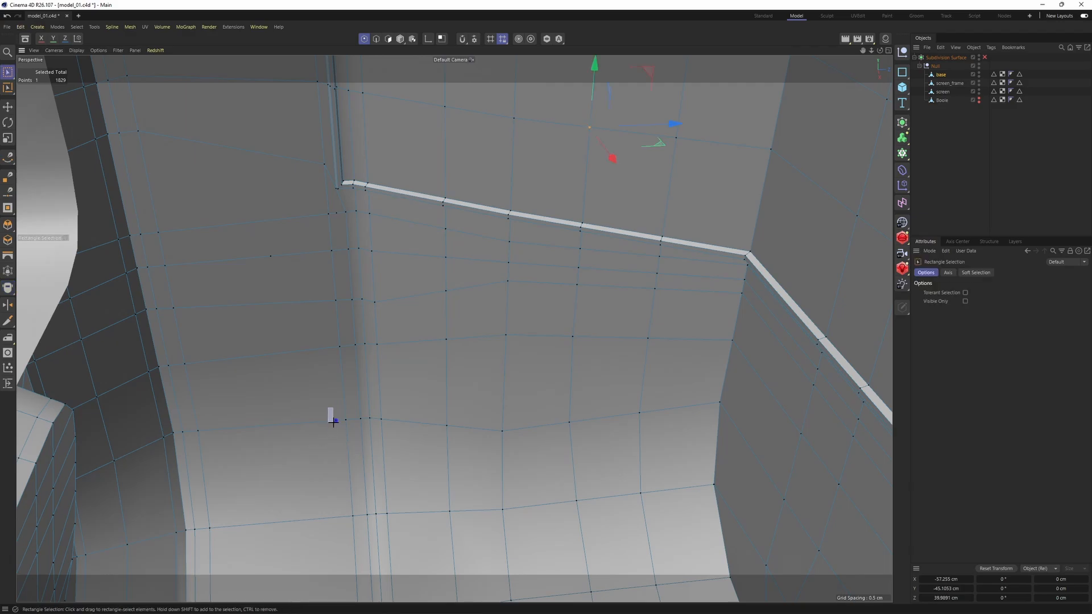
# Step: Weld the second pair of nearly coincident points on the lower inner wall and check the body with subdivision smoothing
pyautogui.scroll(-5, 363, 424)
pyautogui.moveTo(476, 268)
pyautogui.keyDown('alt'); pyautogui.mouseDown()
pyautogui.moveTo(324, 222)
pyautogui.moveTo(462, 257)
pyautogui.mouseUp(); pyautogui.keyUp('alt')
pyautogui.press('q')
pyautogui.click(324, 222)
pyautogui.scroll(5, 463, 257)
pyautogui.hotkey('ctrl', 'z')
pyautogui.press('q')
pyautogui.scroll(10, 471, 273)
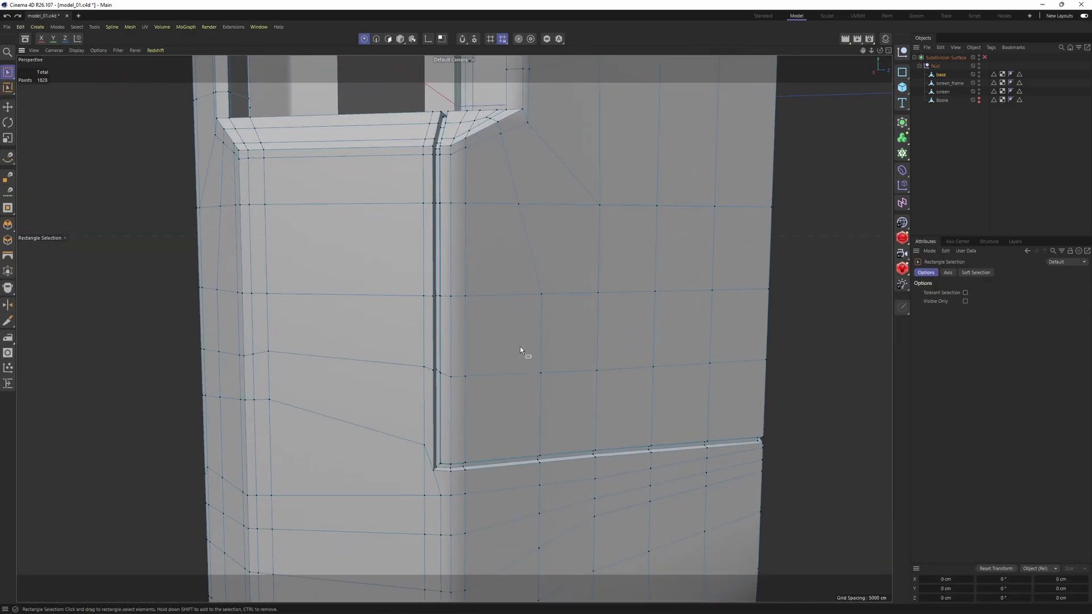
# Step: Move the side point beside the seam groove's lower corner down to Y -57.3121 cm
pyautogui.click(417, 371)
pyautogui.press('e')
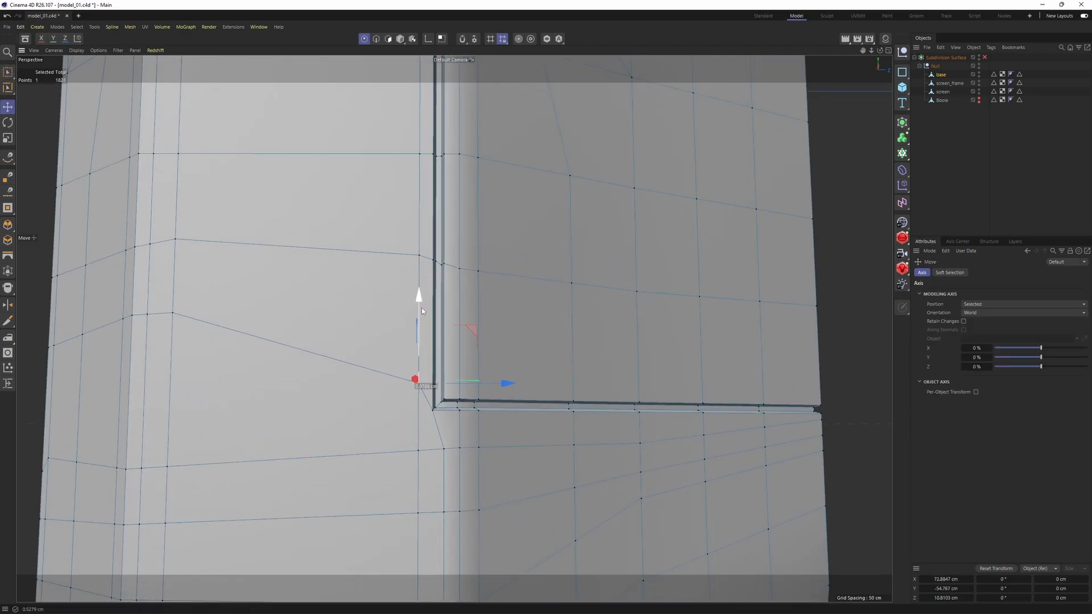
pyautogui.scroll(-2, 422, 337)
pyautogui.keyDown('alt'); pyautogui.moveTo(423, 351); pyautogui.dragTo(418, 365); pyautogui.keyUp('alt')
pyautogui.keyDown('alt'); pyautogui.moveTo(319, 356); pyautogui.dragTo(397, 373, button='middle'); pyautogui.keyUp('alt')
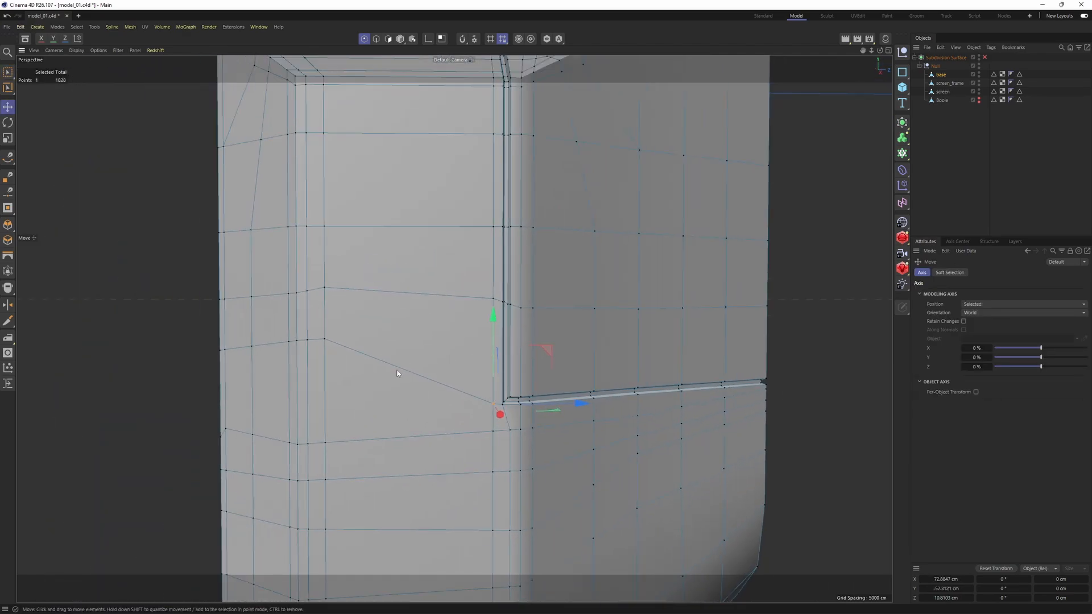
# Step: Select the three short edges across the body's front corner and slide them down level with the seam corner
pyautogui.keyDown('alt'); pyautogui.moveTo(398, 373); pyautogui.dragTo(466, 316); pyautogui.keyUp('alt')
pyautogui.scroll(2, 444, 312)
pyautogui.press('Return')
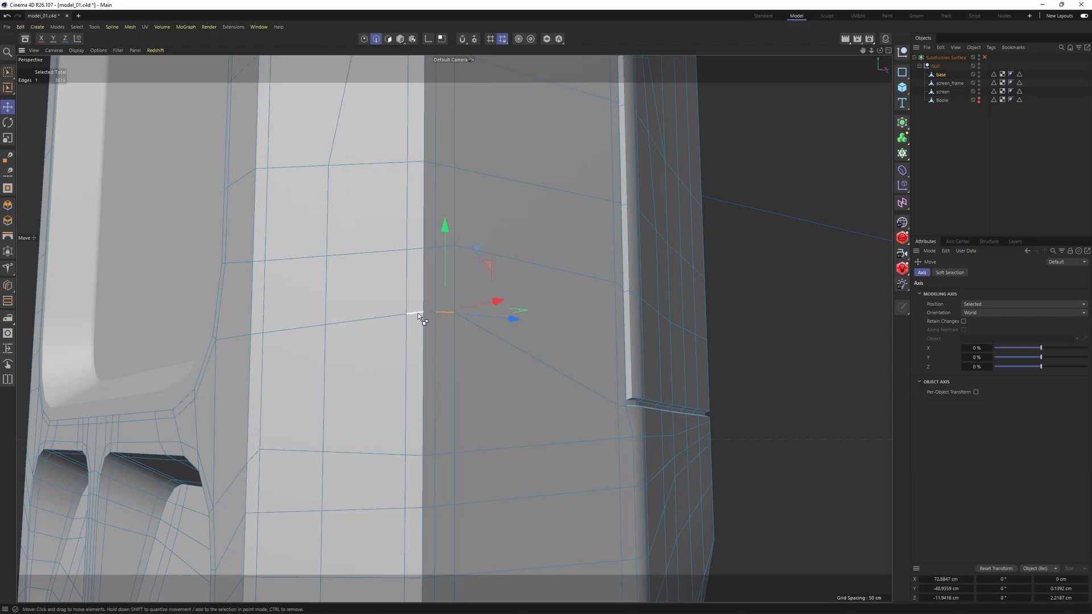
pyautogui.keyDown('shift'); pyautogui.click(418, 313); pyautogui.keyUp('shift')
pyautogui.keyDown('shift'); pyautogui.click(430, 313); pyautogui.keyUp('shift')
pyautogui.press('m')
pyautogui.press('o')
pyautogui.moveTo(431, 385); pyautogui.dragTo(430, 387)
# Step: Slide the neighbouring front-face point down so its edge row runs smoothly into the lowered corner edges
pyautogui.press('Return')
pyautogui.press('Return')
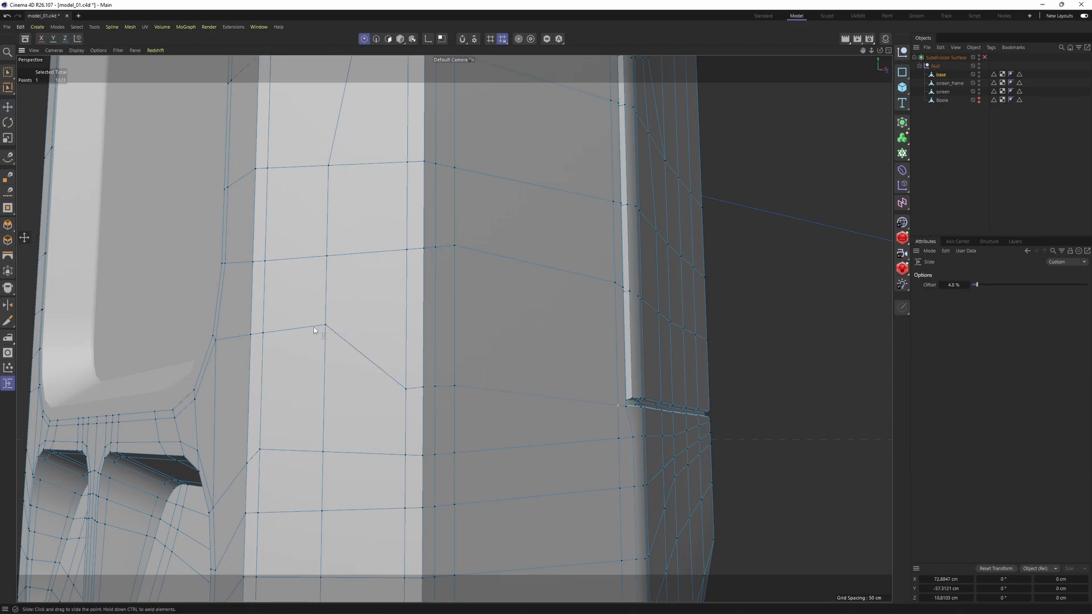
pyautogui.moveTo(326, 342); pyautogui.dragTo(325, 372)
pyautogui.keyDown('alt'); pyautogui.moveTo(634, 345); pyautogui.dragTo(328, 337); pyautogui.keyUp('alt')
pyautogui.keyDown('alt'); pyautogui.moveTo(326, 336); pyautogui.dragTo(398, 344, button='right'); pyautogui.keyUp('alt')
# Step: Loop-select the horizontal edge row above the seam groove around the body and move it down
pyautogui.press('Return')
pyautogui.press('e')
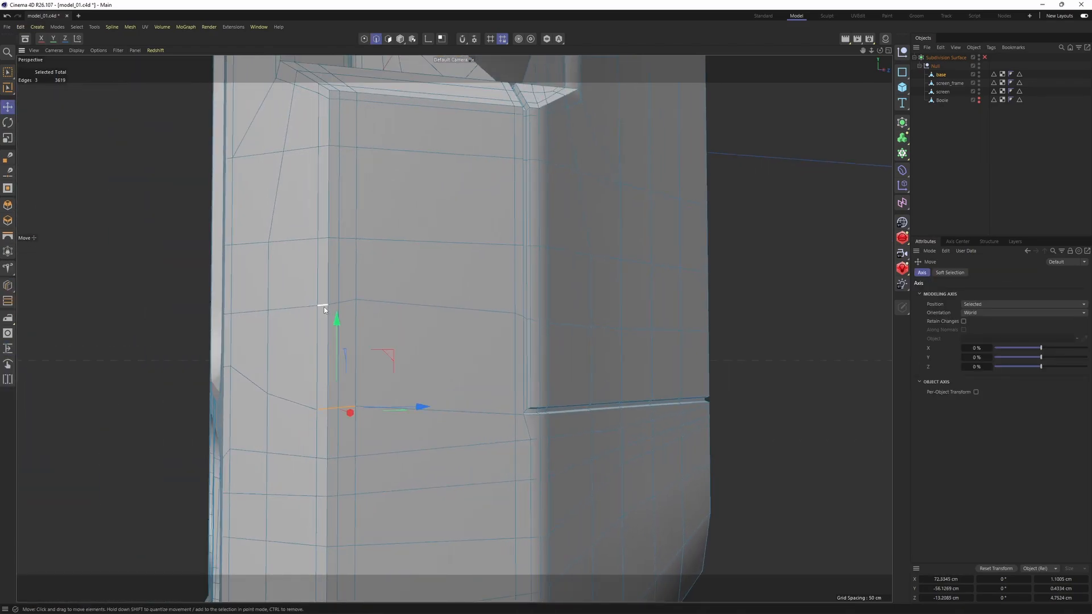
pyautogui.click(321, 307)
pyautogui.keyDown('alt'); pyautogui.moveTo(478, 332); pyautogui.dragTo(498, 344); pyautogui.keyUp('alt')
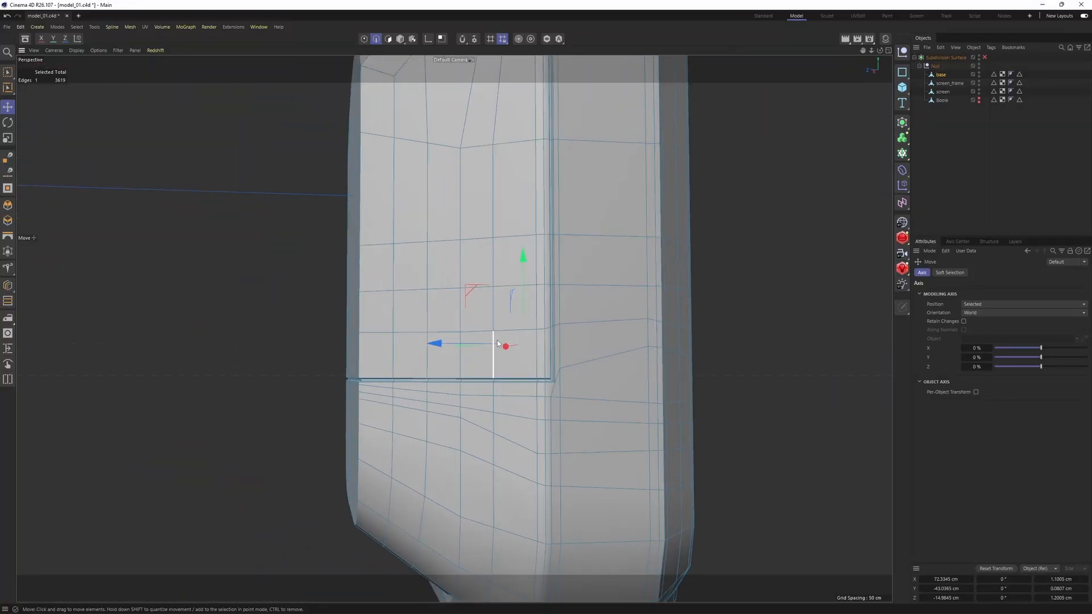
pyautogui.doubleClick(589, 322)
pyautogui.keyDown('alt'); pyautogui.moveTo(590, 322); pyautogui.dragTo(515, 288); pyautogui.keyUp('alt')
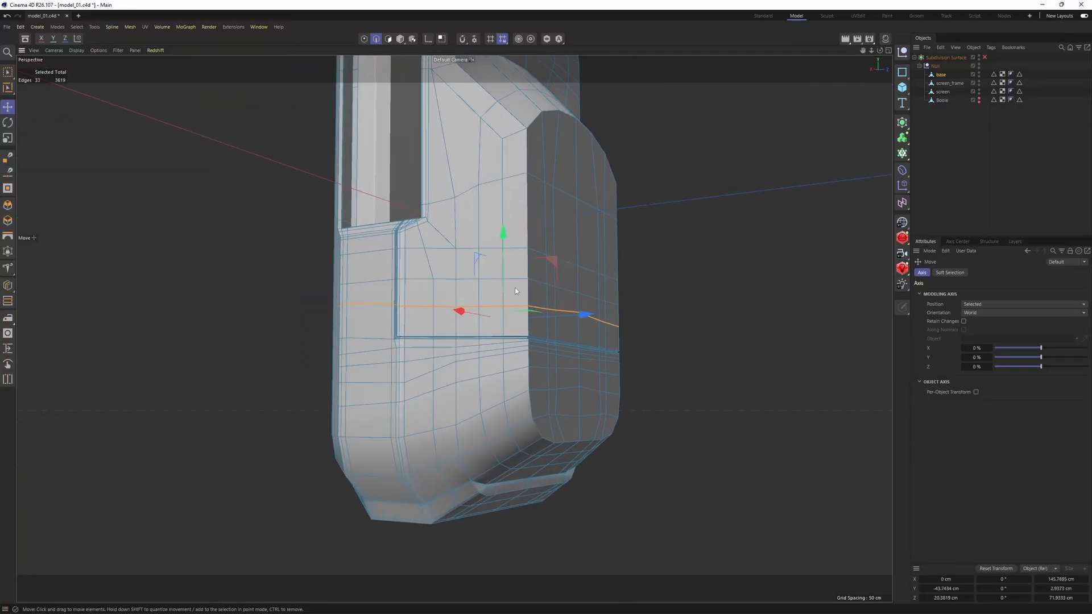
pyautogui.scroll(2, 514, 288)
pyautogui.keyDown('alt'); pyautogui.moveTo(437, 322); pyautogui.dragTo(445, 254); pyautogui.keyUp('alt')
pyautogui.scroll(6, 373, 349)
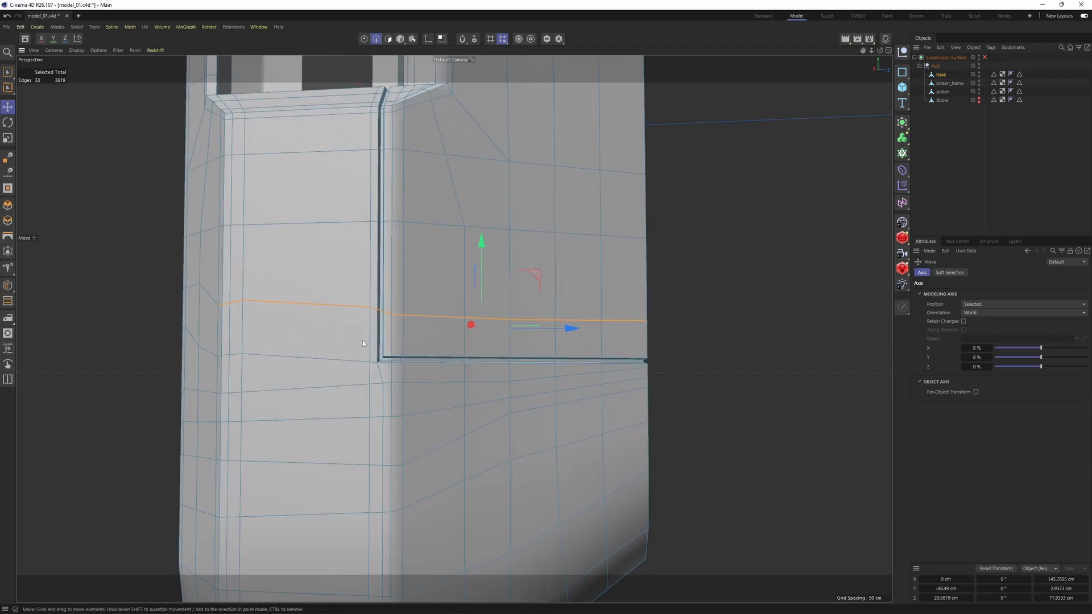
# Step: Fine-tune the height of the selected edge loop above the seam groove while subdivision smoothing is on
pyautogui.scroll(2, 375, 348)
pyautogui.press('q')
pyautogui.moveTo(497, 232); pyautogui.dragTo(497, 244)
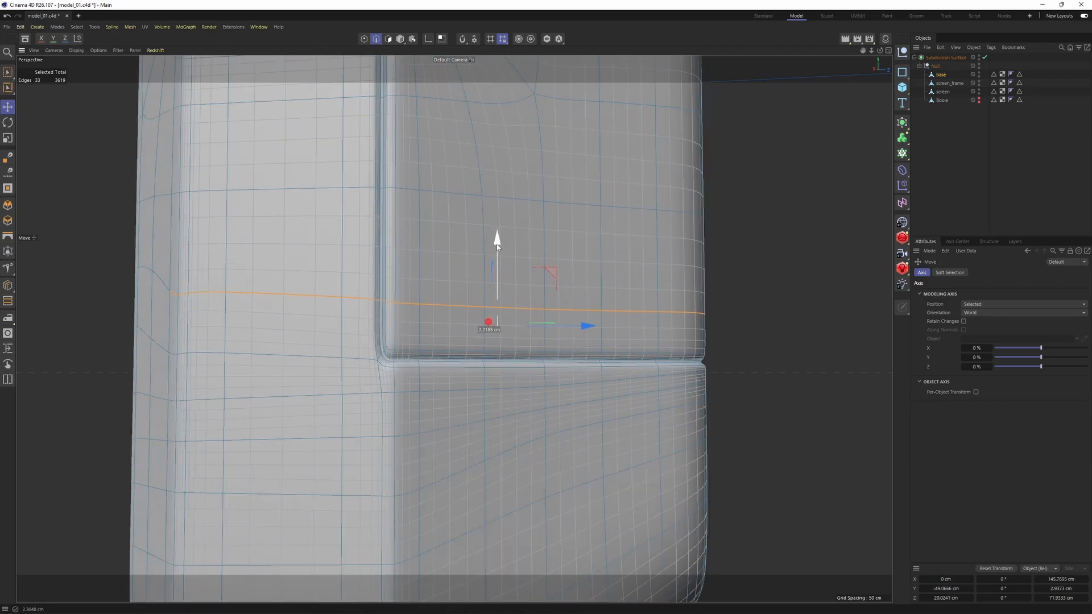
pyautogui.press('q')
pyautogui.press('q')
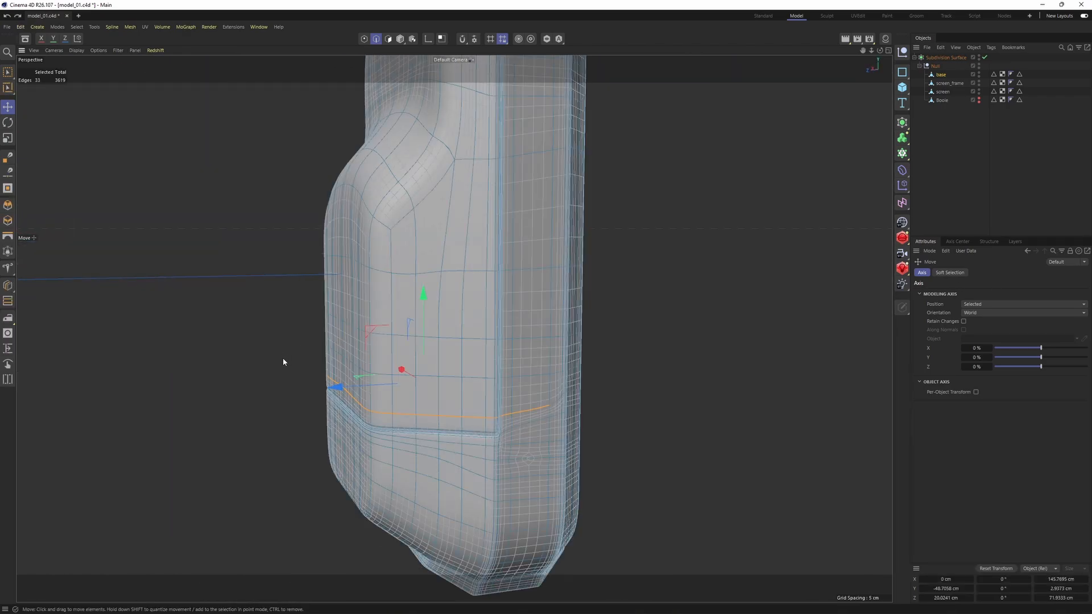
# Step: Slide the side point beside the seam corner on the body's opposite side down level with the groove
pyautogui.keyDown('alt'); pyautogui.moveTo(473, 348); pyautogui.dragTo(440, 319); pyautogui.keyUp('alt')
pyautogui.press('Return')
pyautogui.scroll(4, 431, 357)
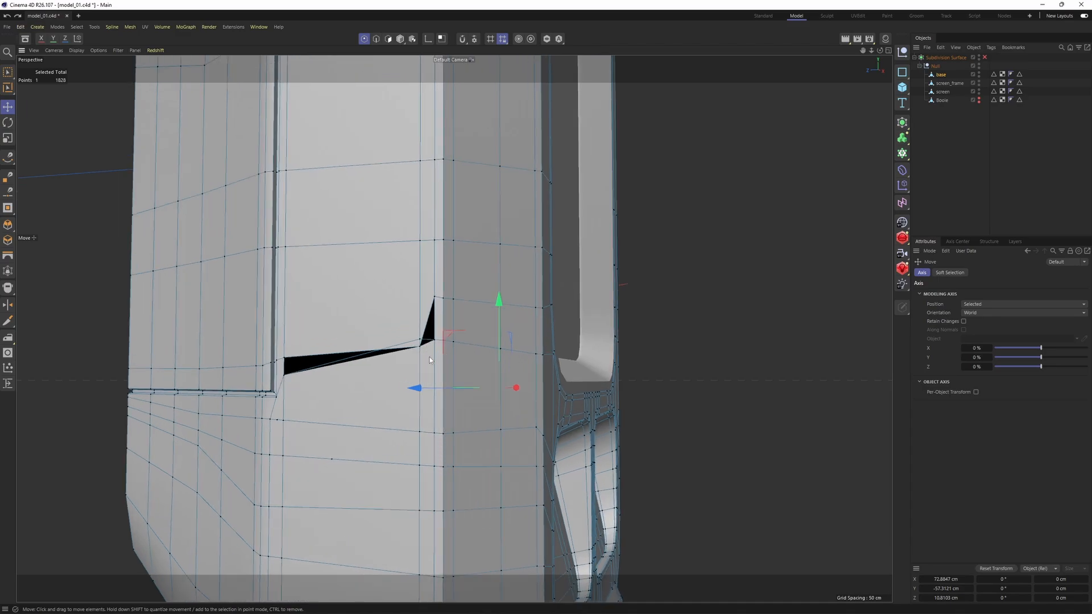
pyautogui.scroll(1, 293, 385)
pyautogui.press('m')
pyautogui.press('o')
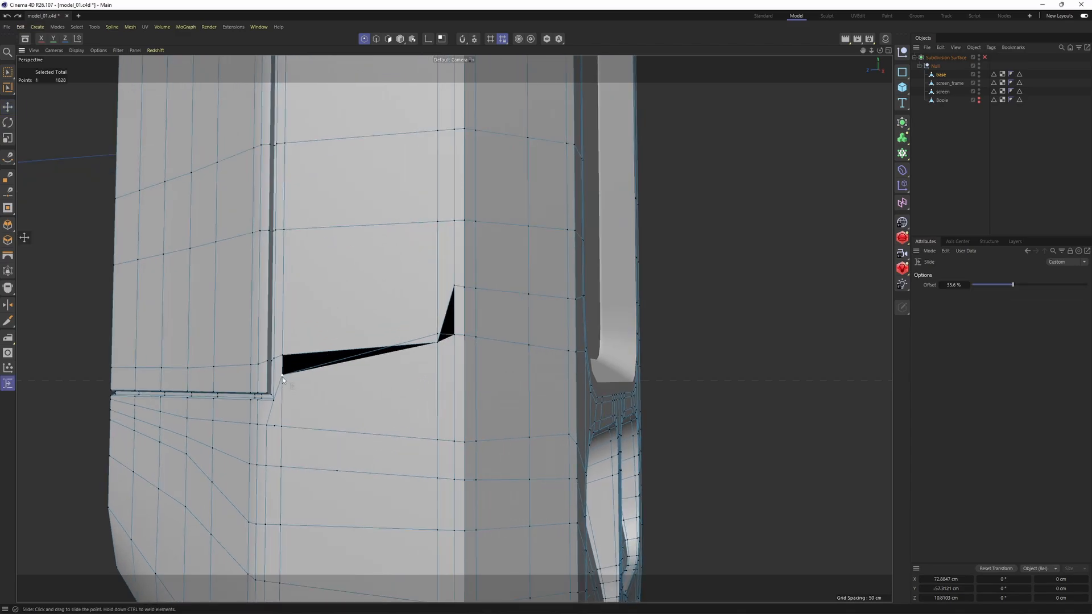
pyautogui.moveTo(289, 410); pyautogui.dragTo(290, 411)
pyautogui.scroll(2, 283, 425)
pyautogui.moveTo(283, 425)
pyautogui.keyDown('alt'); pyautogui.mouseDown()
pyautogui.moveTo(310, 407)
pyautogui.moveTo(294, 428)
pyautogui.mouseUp(); pyautogui.keyUp('alt')
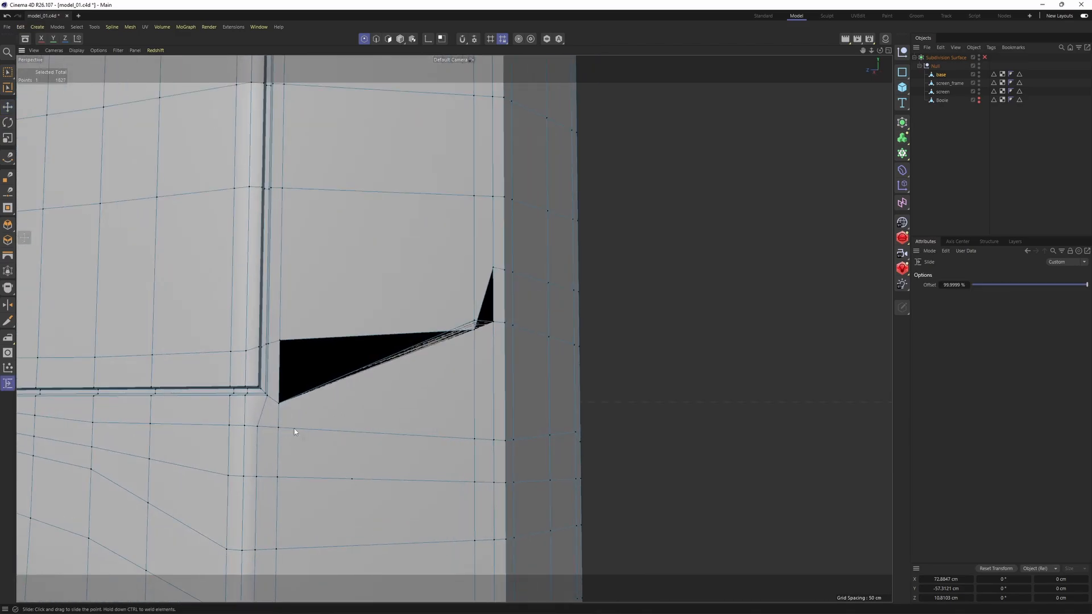
# Step: Weld the loose point at the gap beside the opposite seam corner to its neighbouring point
pyautogui.keyDown('alt'); pyautogui.moveTo(326, 435); pyautogui.dragTo(301, 394, button='middle'); pyautogui.keyUp('alt')
pyautogui.keyDown('alt'); pyautogui.moveTo(405, 356); pyautogui.dragTo(316, 419, button='middle'); pyautogui.keyUp('alt')
pyautogui.keyDown('alt'); pyautogui.moveTo(315, 419); pyautogui.dragTo(280, 414); pyautogui.keyUp('alt')
pyautogui.keyDown('ctrl'); pyautogui.moveTo(357, 348); pyautogui.dragTo(256, 356); pyautogui.keyUp('ctrl')
pyautogui.scroll(-3, 359, 349)
pyautogui.scroll(3, 343, 344)
# Step: Slide the opposite side's front-corner edges down level with the seam corner and even out the neighbouring point
pyautogui.press('Return')
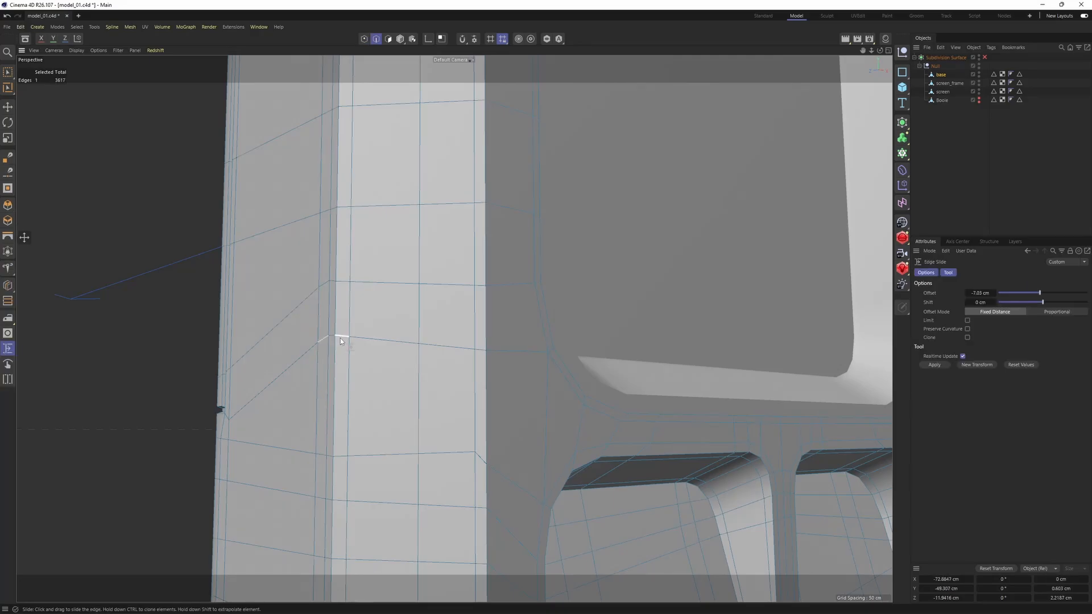
pyautogui.moveTo(342, 338); pyautogui.dragTo(345, 408)
pyautogui.press('Return')
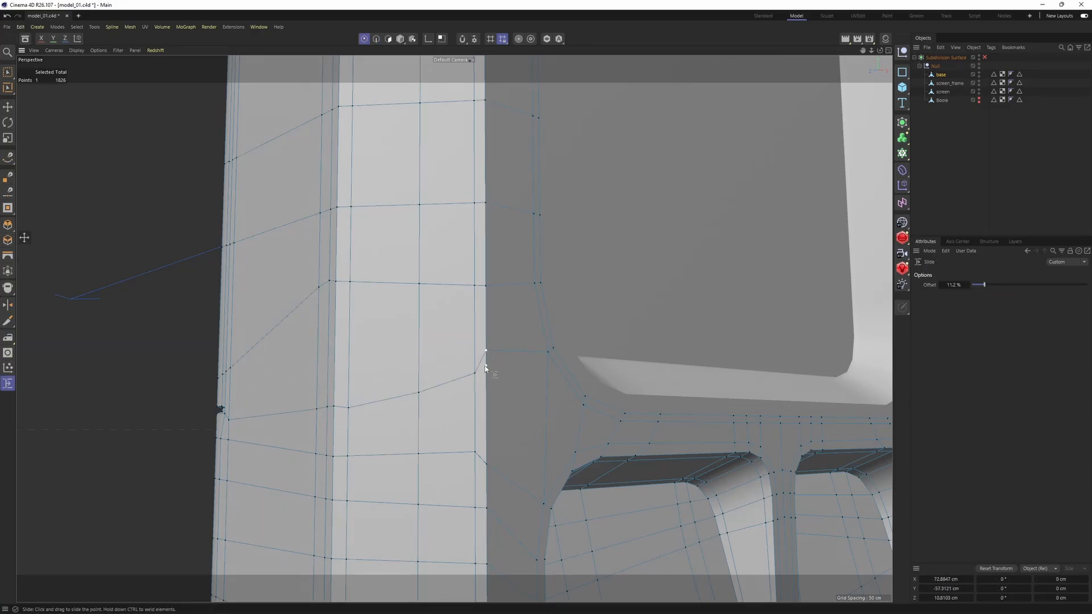
pyautogui.keyDown('alt'); pyautogui.moveTo(485, 368); pyautogui.dragTo(407, 325); pyautogui.keyUp('alt')
pyautogui.scroll(-3, 416, 322)
pyautogui.moveTo(438, 315); pyautogui.dragTo(441, 319)
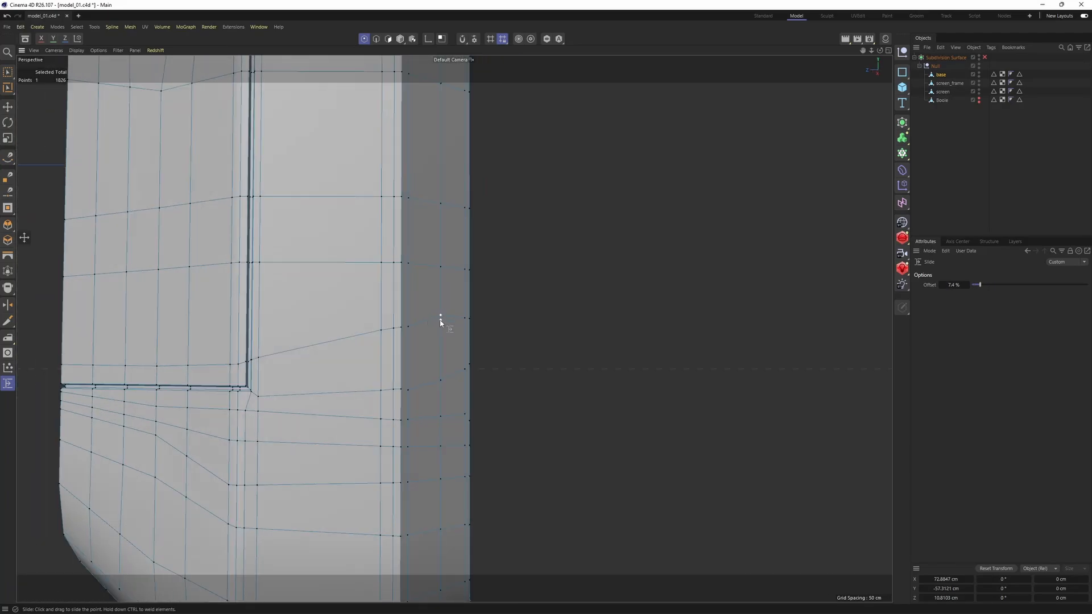
# Step: Examine the body's bottom ledge with subdivision smoothing and return to the unsmoothed mesh
pyautogui.press('q')
pyautogui.scroll(-6, 556, 264)
pyautogui.keyDown('alt'); pyautogui.moveTo(558, 264); pyautogui.dragTo(529, 344); pyautogui.keyUp('alt')
pyautogui.scroll(5, 529, 344)
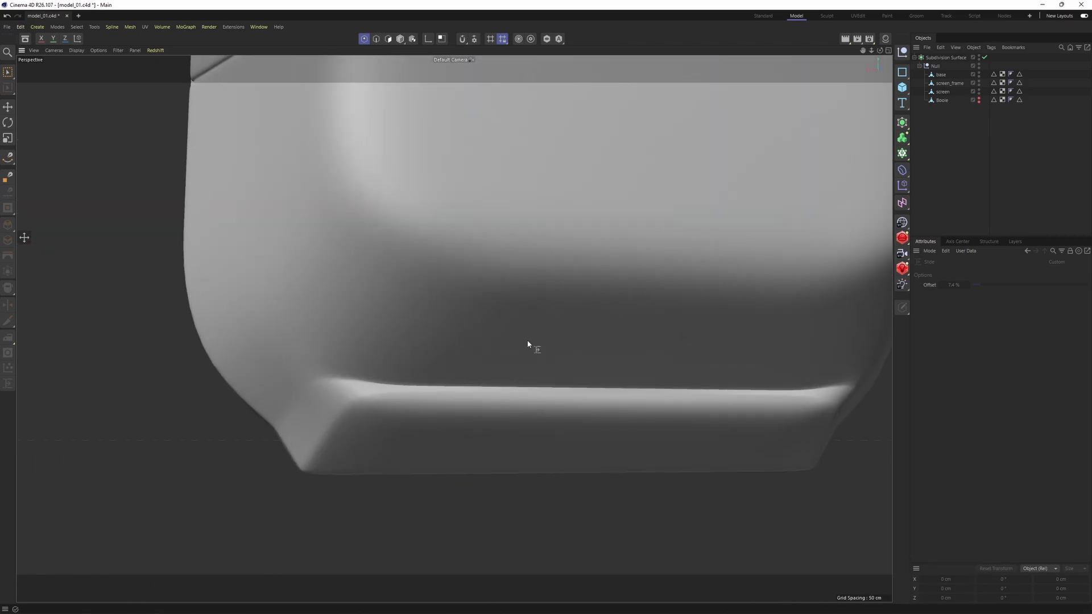
pyautogui.hotkey('ctrl', 'z')
pyautogui.hotkey('ctrl', 'z')
pyautogui.scroll(4, 431, 376)
pyautogui.keyDown('alt'); pyautogui.moveTo(397, 403); pyautogui.dragTo(367, 396); pyautogui.keyUp('alt')
# Step: Select the four upper edges of the bottom ledge and slide them with Edge Slide by -1.5276 cm
pyautogui.press('Return')
pyautogui.press('e')
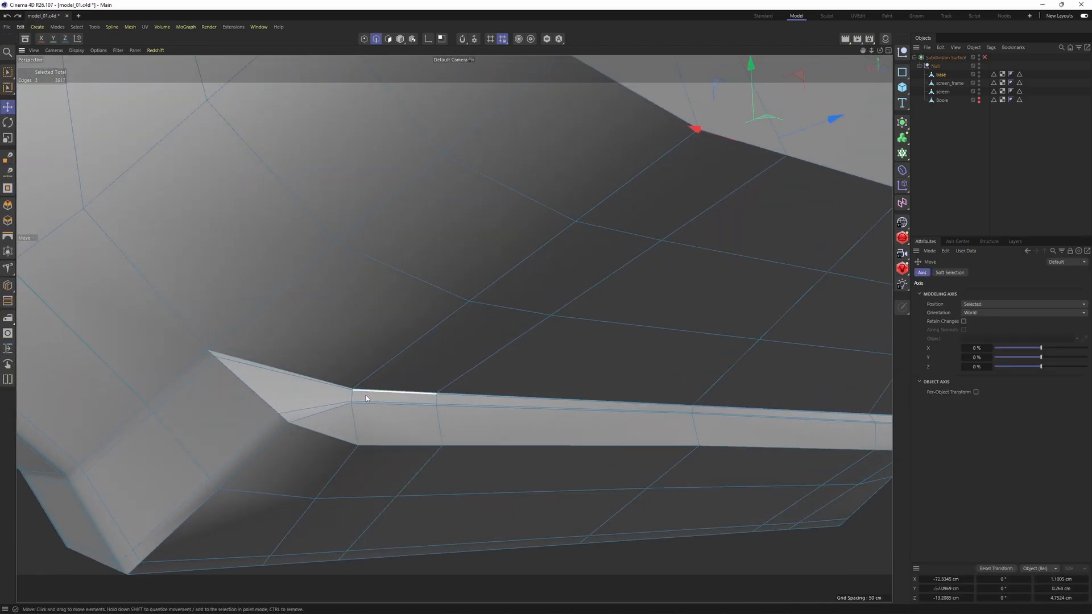
pyautogui.keyDown('alt'); pyautogui.moveTo(566, 381); pyautogui.dragTo(475, 380, button='middle'); pyautogui.keyUp('alt')
pyautogui.keyDown('alt'); pyautogui.moveTo(475, 380); pyautogui.dragTo(476, 389); pyautogui.keyUp('alt')
pyautogui.keyDown('ctrl'); pyautogui.keyDown('shift'); pyautogui.click(485, 390); pyautogui.keyUp('shift'); pyautogui.keyUp('ctrl')
pyautogui.scroll(-2, 485, 391)
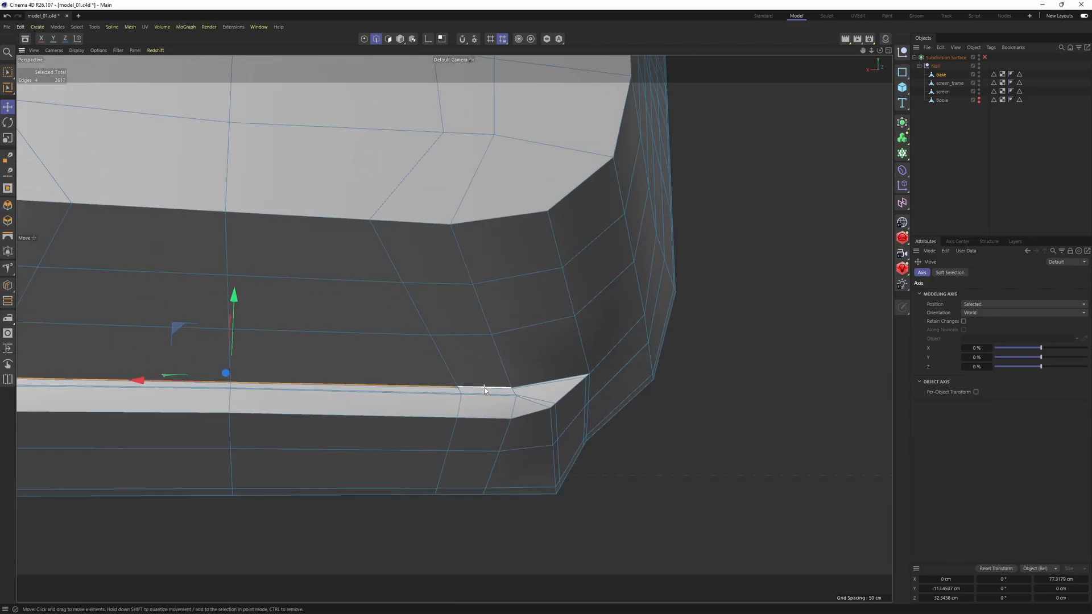
pyautogui.press('h')
pyautogui.scroll(2, 494, 441)
pyautogui.keyDown('alt'); pyautogui.moveTo(438, 535); pyautogui.dragTo(442, 390); pyautogui.keyUp('alt')
pyautogui.scroll(2, 442, 390)
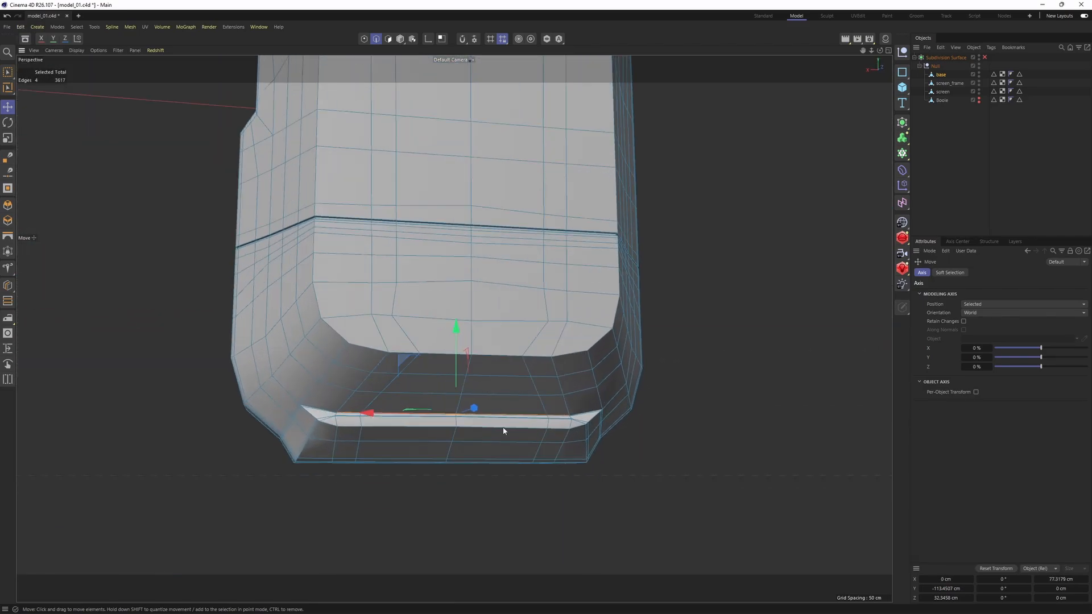
pyautogui.scroll(3, 505, 433)
pyautogui.press('m')
pyautogui.press('o')
pyautogui.scroll(3, 541, 409)
pyautogui.keyDown('alt'); pyautogui.moveTo(541, 409); pyautogui.dragTo(534, 387); pyautogui.keyUp('alt')
pyautogui.keyDown('alt'); pyautogui.moveTo(535, 388); pyautogui.dragTo(616, 358, button='middle'); pyautogui.keyUp('alt')
pyautogui.scroll(2, 223, 384)
# Step: Select the four-edge row just inside the bottom ledge and slide it 0.7629 cm toward the ledge's lower edge
pyautogui.press('e')
pyautogui.click(215, 377)
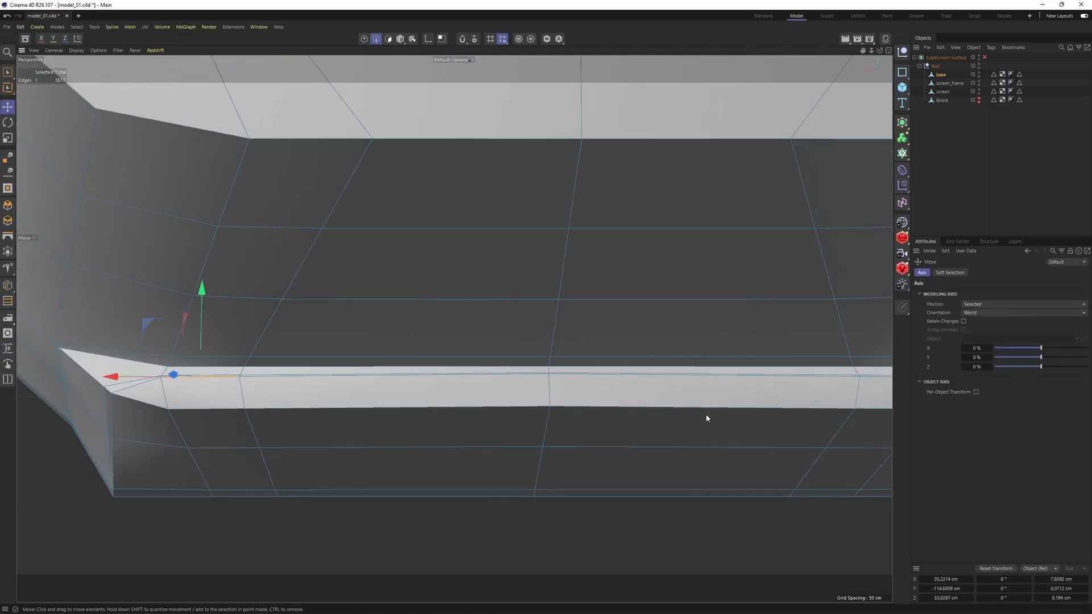
pyautogui.keyDown('alt'); pyautogui.moveTo(706, 418); pyautogui.dragTo(615, 367); pyautogui.keyUp('alt')
pyautogui.press('m')
pyautogui.press('o')
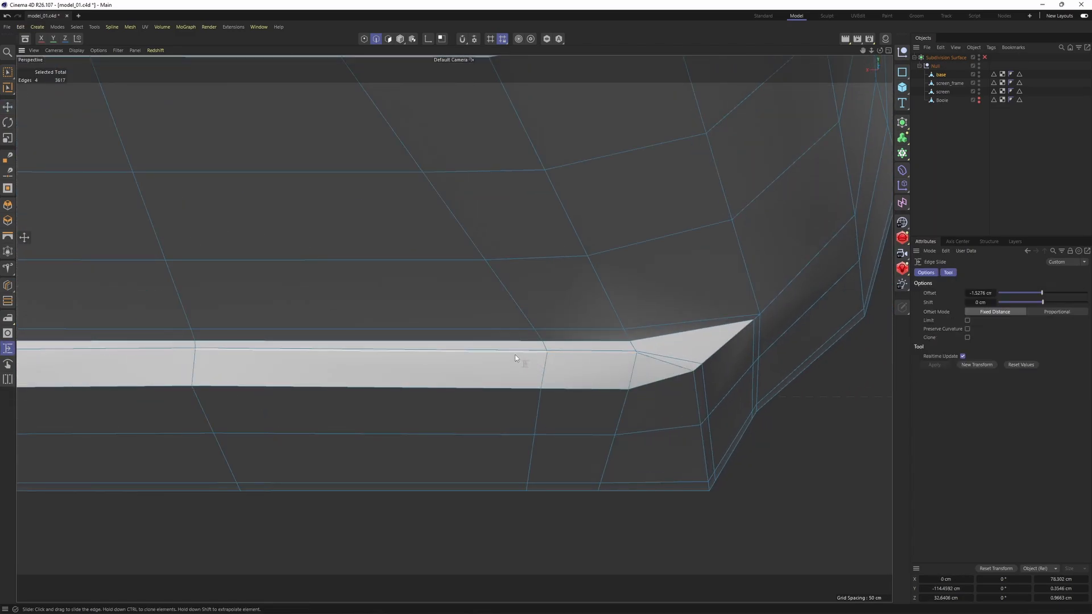
pyautogui.moveTo(514, 353); pyautogui.dragTo(517, 360)
# Step: Examine the adjusted bottom ledge with subdivision smoothing, then return to the unsmoothed mesh with the edges selected
pyautogui.press('q')
pyautogui.click(1085, 206)
pyautogui.scroll(-5, 556, 279)
pyautogui.keyDown('alt'); pyautogui.moveTo(496, 271); pyautogui.dragTo(575, 281); pyautogui.keyUp('alt')
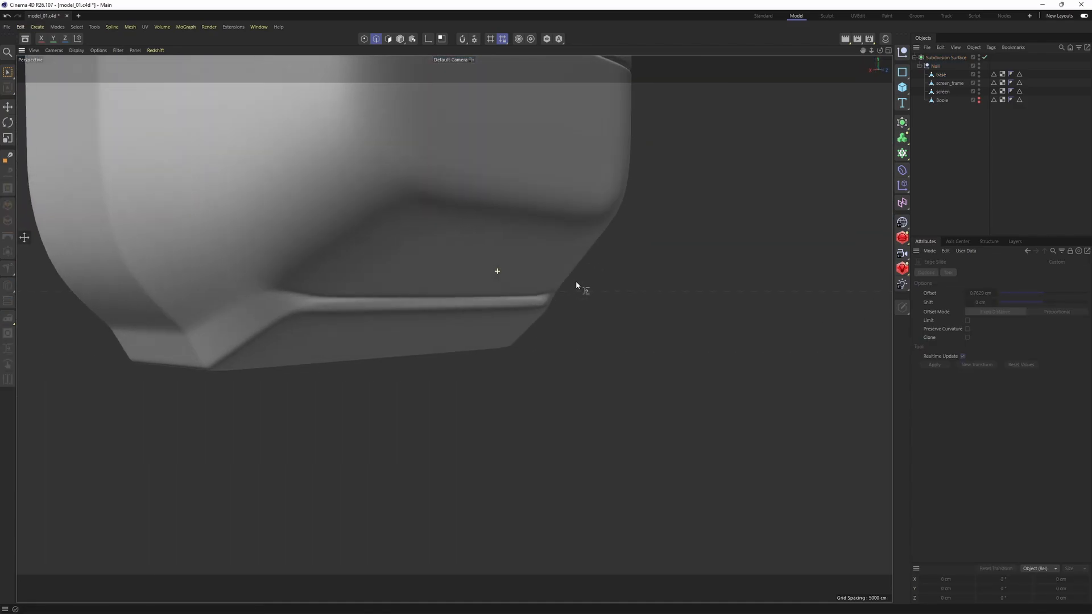
pyautogui.keyDown('alt'); pyautogui.moveTo(438, 267); pyautogui.dragTo(383, 248); pyautogui.keyUp('alt')
pyautogui.scroll(2, 384, 248)
pyautogui.hotkey('ctrl', 'z')
pyautogui.press('q')
# Step: Weld the points of the ledge's inner edge row one by one onto the ledge's lower edge
pyautogui.scroll(2, 405, 280)
pyautogui.keyDown('alt'); pyautogui.moveTo(376, 301); pyautogui.dragTo(337, 306); pyautogui.keyUp('alt')
pyautogui.middleClick(244, 412)
pyautogui.middleClick(395, 285)
pyautogui.scroll(1, 396, 285)
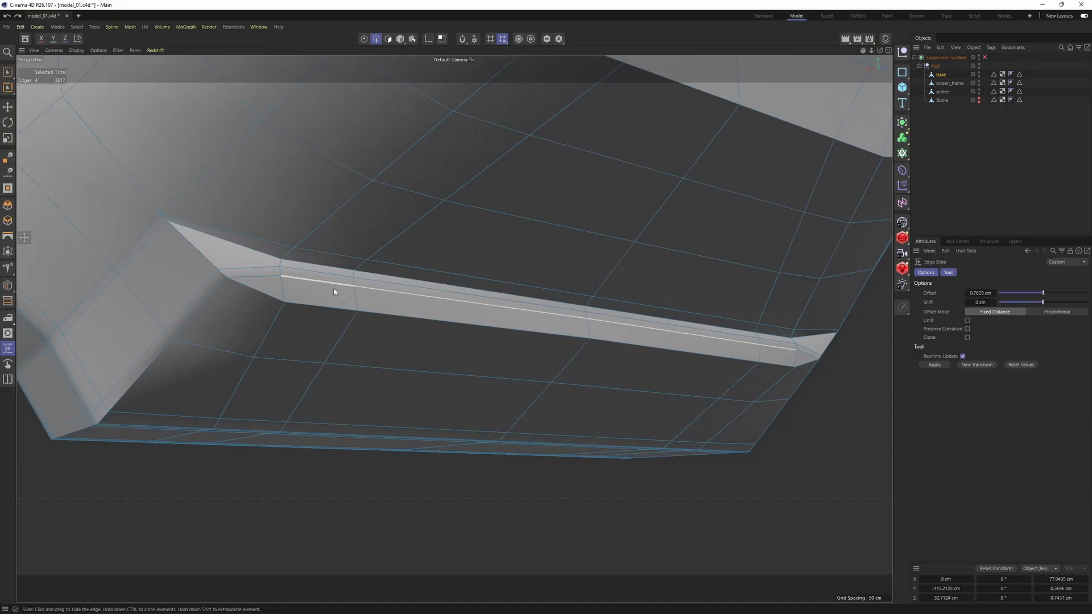
pyautogui.press('Return')
pyautogui.keyDown('ctrl'); pyautogui.moveTo(355, 288); pyautogui.dragTo(358, 311); pyautogui.keyUp('ctrl')
pyautogui.keyDown('alt'); pyautogui.moveTo(553, 330); pyautogui.dragTo(468, 320); pyautogui.keyUp('alt')
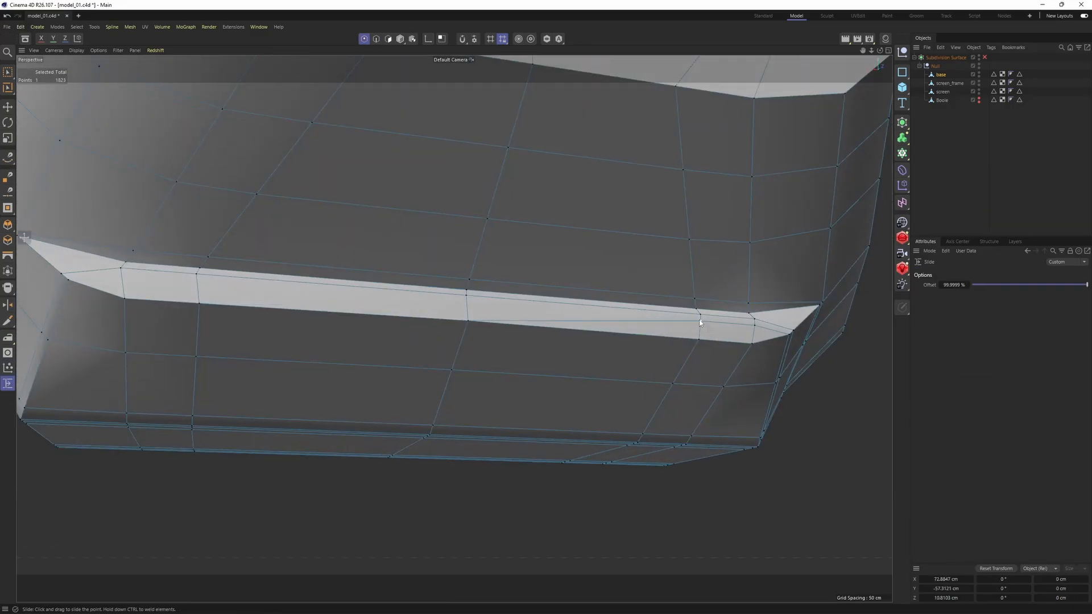
pyautogui.keyDown('ctrl'); pyautogui.moveTo(752, 348); pyautogui.dragTo(752, 346); pyautogui.keyUp('ctrl')
pyautogui.keyDown('alt'); pyautogui.moveTo(592, 353); pyautogui.dragTo(620, 353); pyautogui.keyUp('alt')
pyautogui.scroll(-5, 620, 353)
pyautogui.scroll(2, 602, 353)
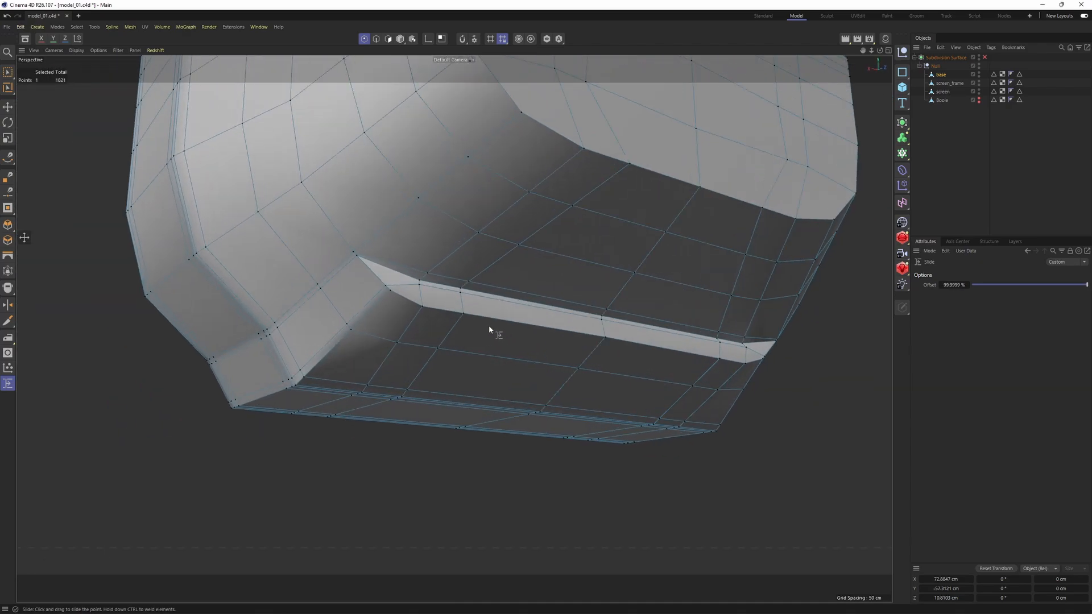
# Step: Select the remaining four-edge row along the bottom ledge and move it about 1 cm along Z
pyautogui.press('Return')
pyautogui.press('e')
pyautogui.click(438, 289)
pyautogui.keyDown('alt'); pyautogui.moveTo(510, 321); pyautogui.dragTo(589, 243); pyautogui.keyUp('alt')
pyautogui.moveTo(660, 315); pyautogui.dragTo(665, 314)
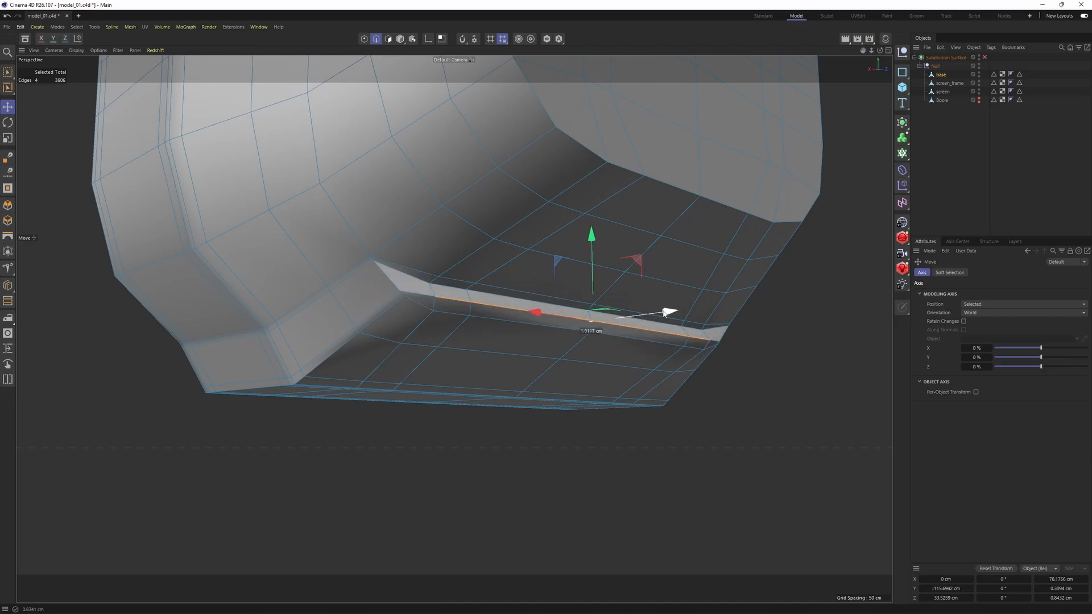
pyautogui.keyDown('alt'); pyautogui.moveTo(574, 330); pyautogui.dragTo(602, 309); pyautogui.keyUp('alt')
# Step: Check the reshaped bottom ledge with subdivision smoothing and return to the unsmoothed mesh
pyautogui.press('q')
pyautogui.click(1038, 210)
pyautogui.keyDown('alt'); pyautogui.moveTo(643, 267); pyautogui.dragTo(473, 260); pyautogui.keyUp('alt')
pyautogui.click(528, 303)
pyautogui.press('q')
# Step: Slide the cross edges near the bottom ledge's end and check the ledge with subdivision smoothing
pyautogui.click(443, 311)
pyautogui.keyDown('alt'); pyautogui.moveTo(853, 346); pyautogui.dragTo(623, 341, button='middle'); pyautogui.keyUp('alt')
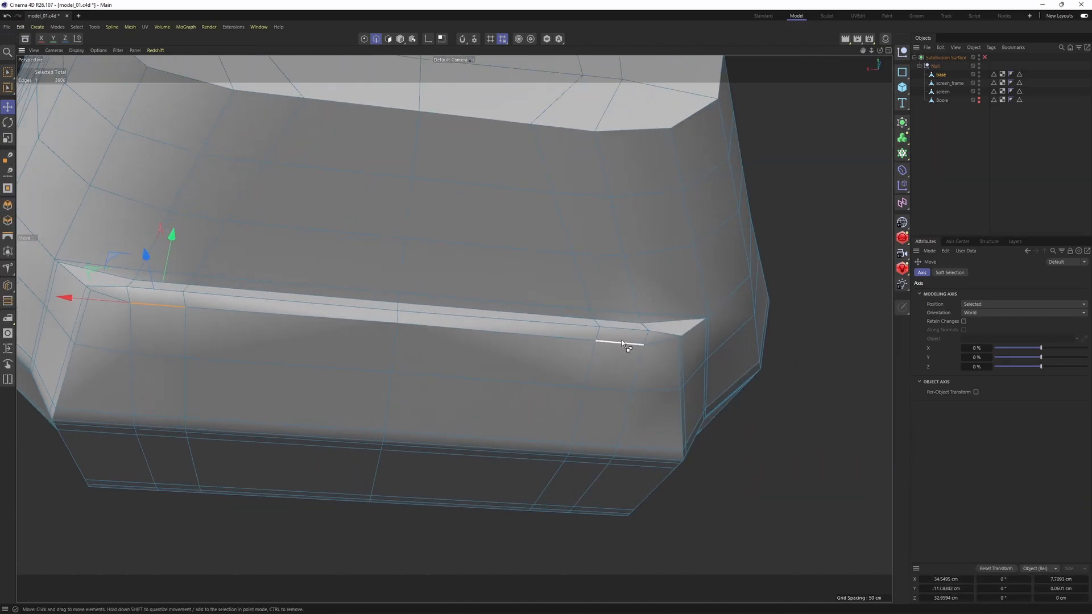
pyautogui.press('q')
pyautogui.press('m')
pyautogui.press('o')
pyautogui.keyDown('alt'); pyautogui.moveTo(607, 332); pyautogui.dragTo(422, 331); pyautogui.keyUp('alt')
pyautogui.press('q')
pyautogui.scroll(4, 376, 301)
pyautogui.press('e')
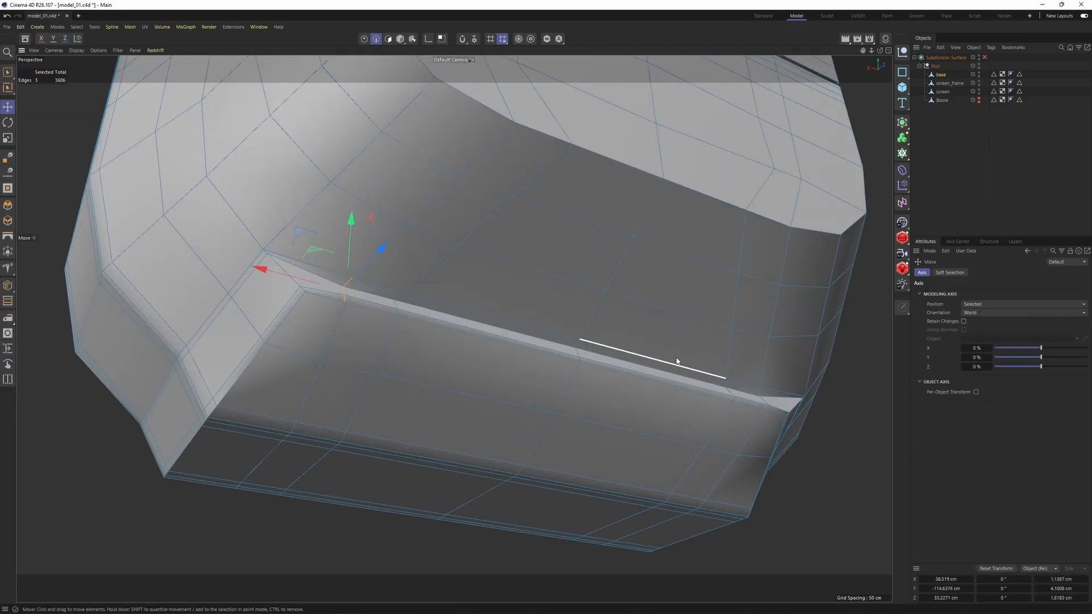
# Step: Select the polygons along the ledge's narrow strip without the neighbouring faces, and examine the device with subdivision smoothing
pyautogui.keyDown('alt'); pyautogui.moveTo(677, 361); pyautogui.dragTo(693, 380); pyautogui.keyUp('alt')
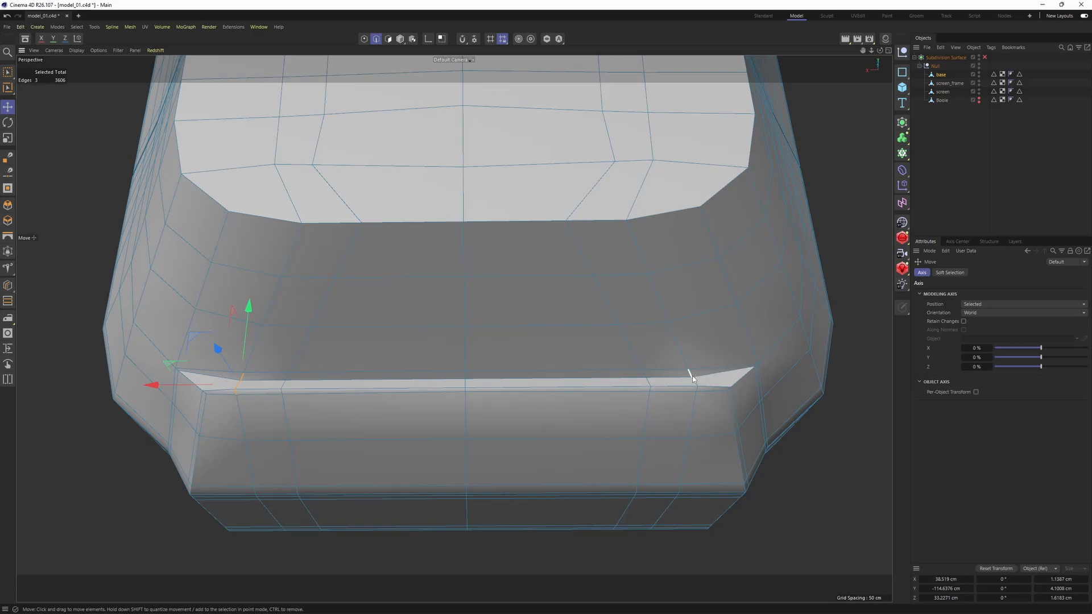
pyautogui.moveTo(315, 391)
pyautogui.keyDown('shift'); pyautogui.mouseDown()
pyautogui.moveTo(281, 381)
pyautogui.moveTo(302, 397)
pyautogui.mouseUp(); pyautogui.keyUp('shift')
pyautogui.keyDown('ctrl'); pyautogui.moveTo(250, 424); pyautogui.dragTo(318, 420); pyautogui.keyUp('ctrl')
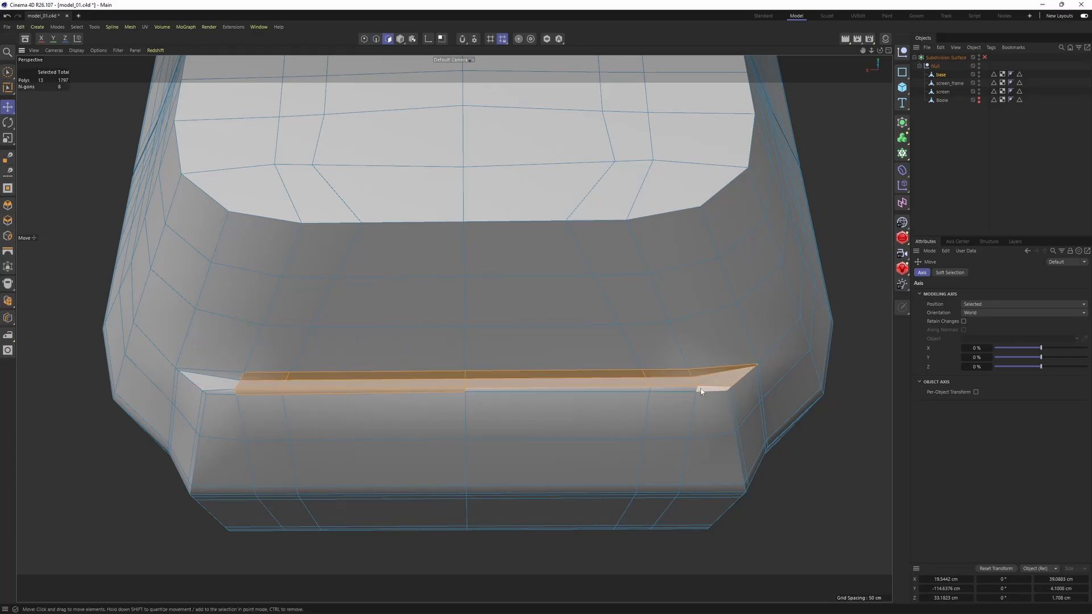
pyautogui.keyDown('shift'); pyautogui.moveTo(700, 391); pyautogui.dragTo(643, 397); pyautogui.keyUp('shift')
pyautogui.keyDown('ctrl'); pyautogui.click(669, 419); pyautogui.keyUp('ctrl')
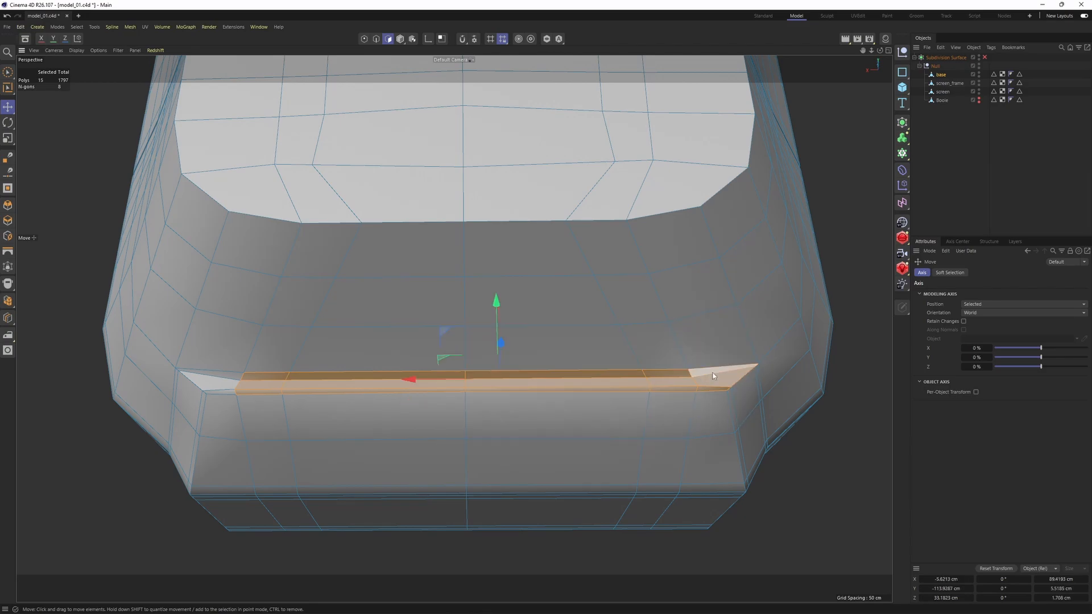
pyautogui.keyDown('shift'); pyautogui.click(711, 401); pyautogui.keyUp('shift')
pyautogui.keyDown('ctrl'); pyautogui.moveTo(738, 368); pyautogui.dragTo(711, 401); pyautogui.keyUp('ctrl')
pyautogui.keyDown('alt'); pyautogui.moveTo(468, 327); pyautogui.dragTo(500, 341); pyautogui.keyUp('alt')
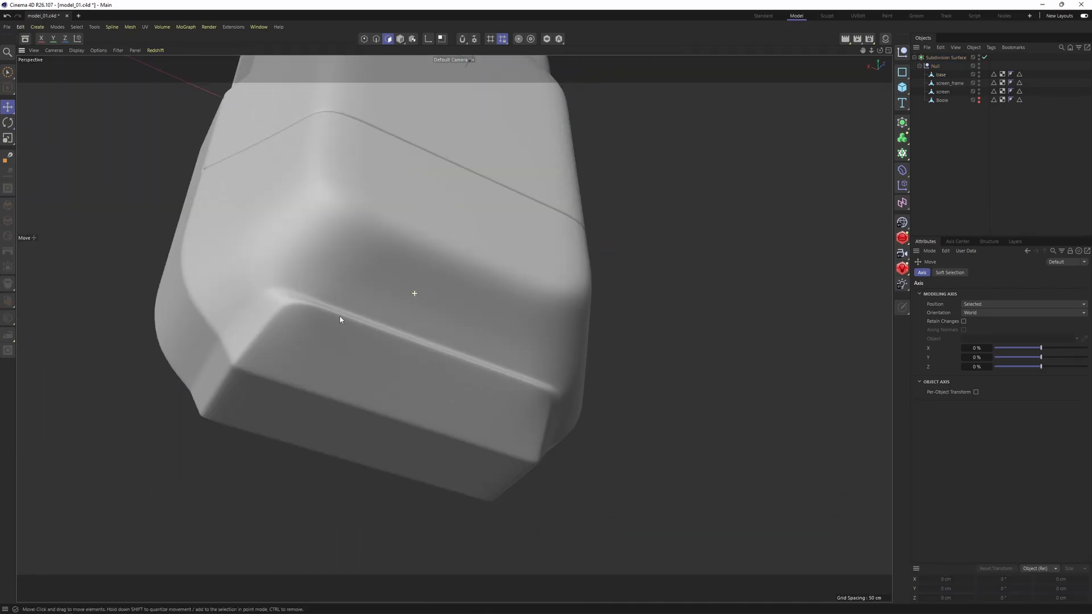
pyautogui.keyDown('alt'); pyautogui.moveTo(340, 316); pyautogui.dragTo(385, 423); pyautogui.keyUp('alt')
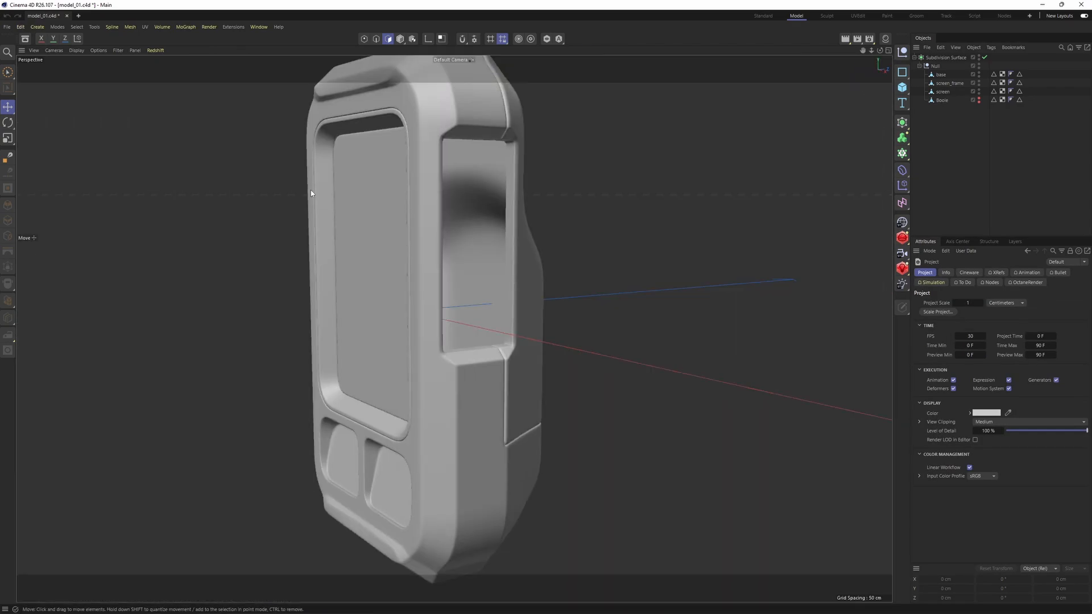
# Step: Show the Boole side panel, select all its polygons and compare it with the side reference image in the orthographic views
pyautogui.click(978, 99)
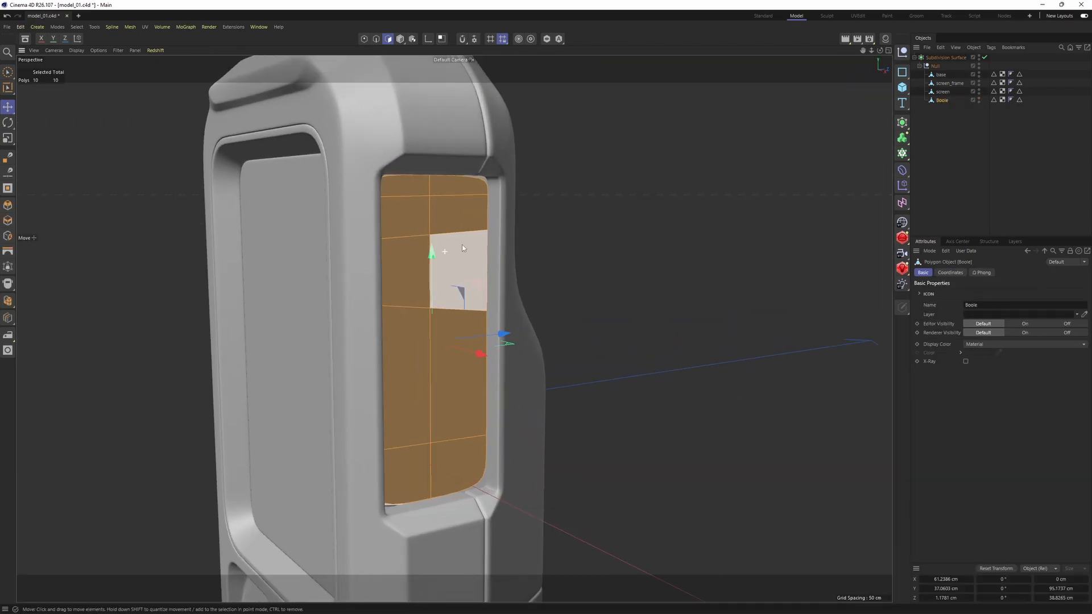
pyautogui.keyDown('alt'); pyautogui.moveTo(489, 256); pyautogui.dragTo(396, 209); pyautogui.keyUp('alt')
pyautogui.middleClick(396, 211)
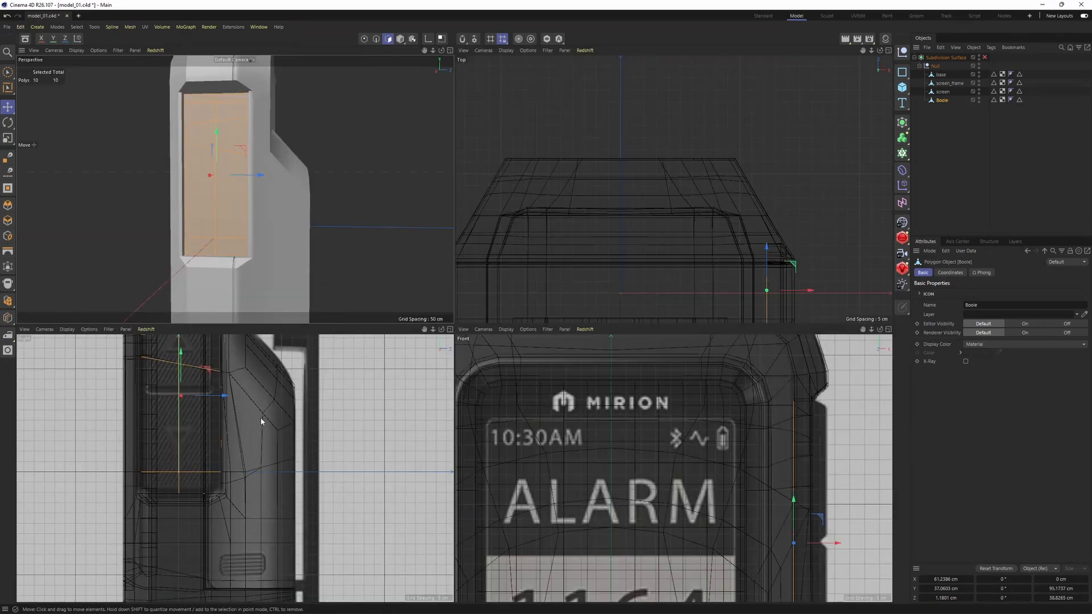
pyautogui.keyDown('alt'); pyautogui.moveTo(261, 422); pyautogui.dragTo(301, 518, button='middle'); pyautogui.keyUp('alt')
pyautogui.scroll(-6, 739, 473)
pyautogui.keyDown('alt'); pyautogui.moveTo(770, 535); pyautogui.dragTo(591, 512, button='middle'); pyautogui.keyUp('alt')
pyautogui.scroll(6, 709, 450)
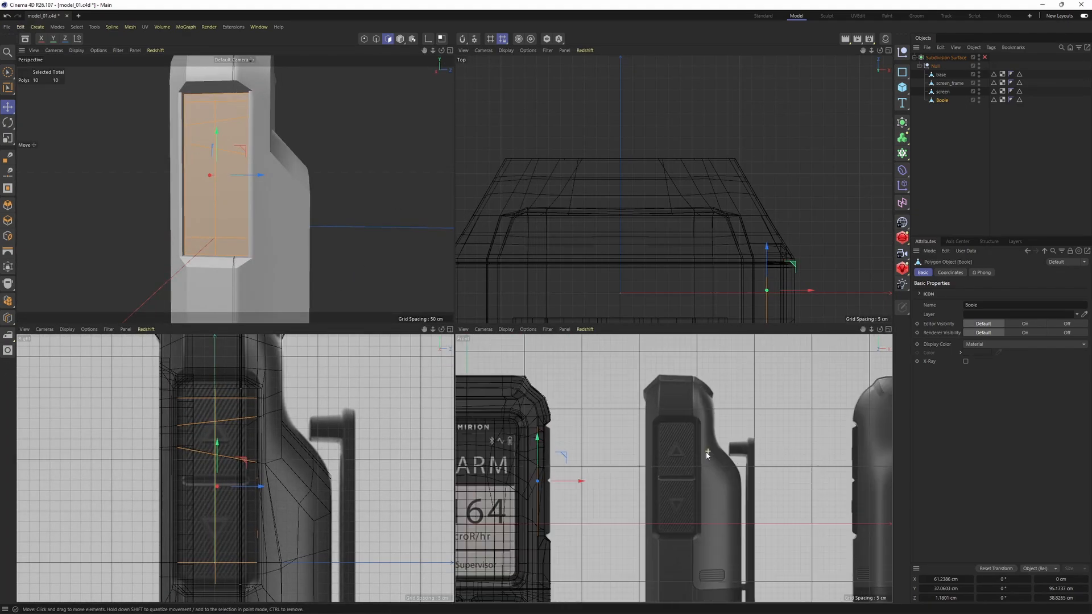
pyautogui.middleClick(308, 187)
pyautogui.keyDown('alt'); pyautogui.moveTo(438, 166); pyautogui.dragTo(602, 206); pyautogui.keyUp('alt')
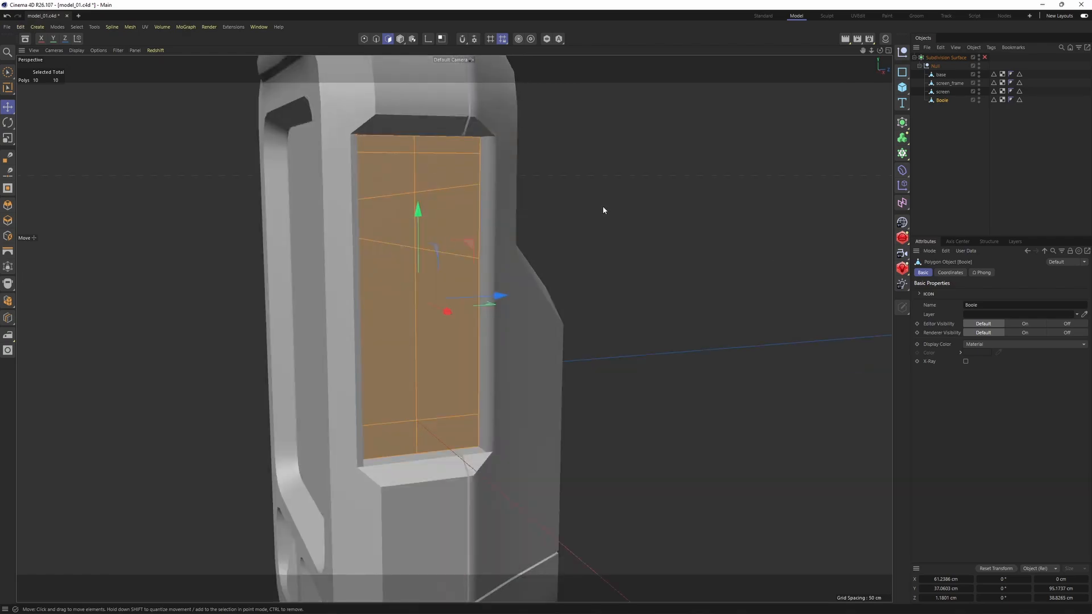
# Step: Inset the side panel's polygons by 1.8 cm and raise the inner face outward along X by about 4 cm
pyautogui.rightClick(602, 206)
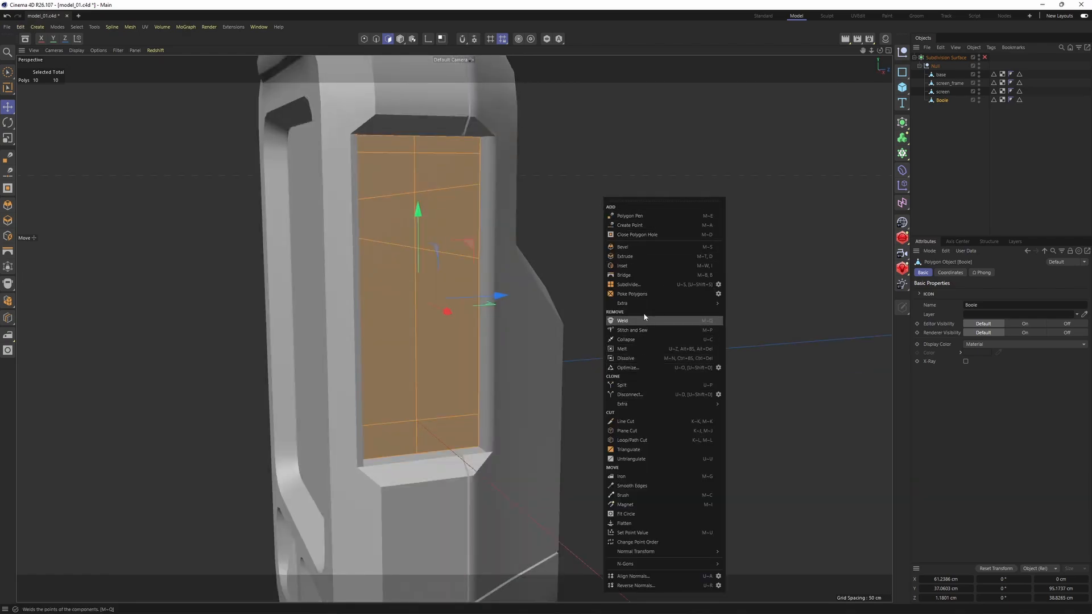
pyautogui.click(623, 266)
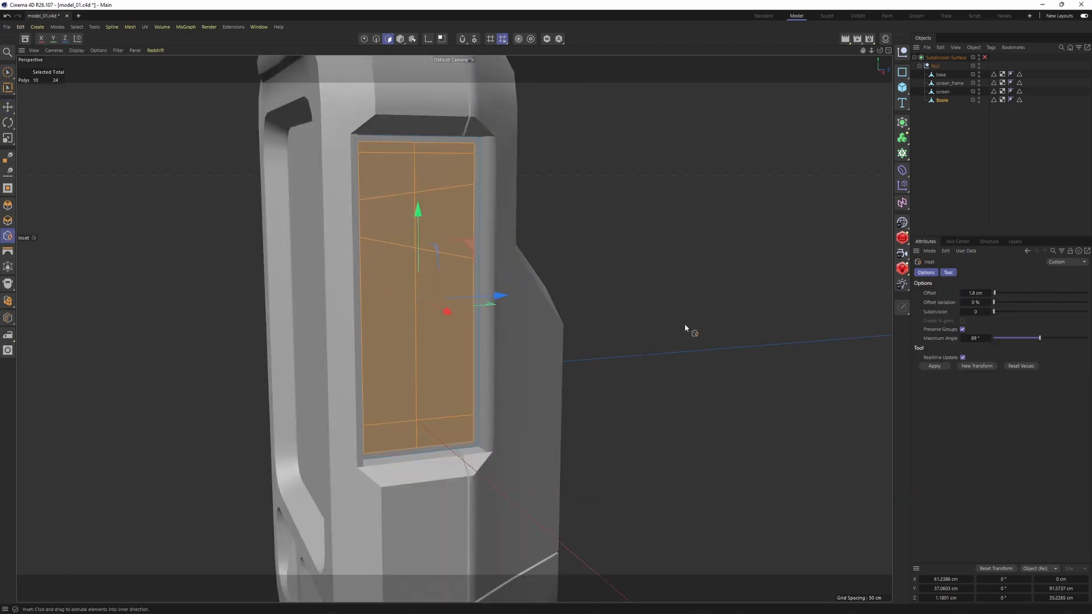
pyautogui.keyDown('alt'); pyautogui.moveTo(685, 328); pyautogui.dragTo(756, 350); pyautogui.keyUp('alt')
pyautogui.moveTo(480, 322); pyautogui.dragTo(405, 253)
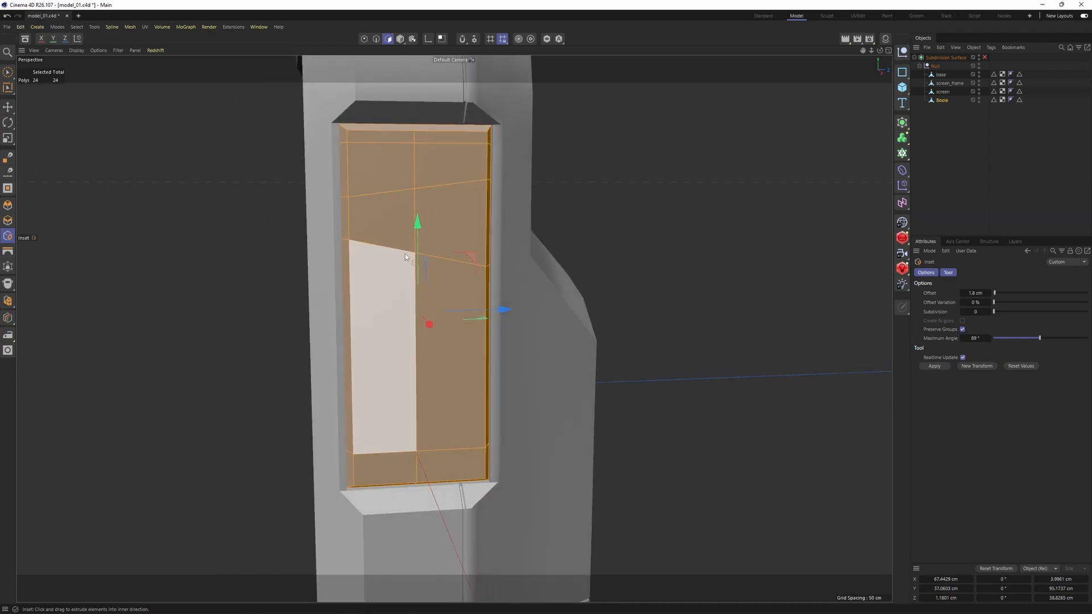
# Step: Remove the two slanted edge loops crossing the upper half of the side panel
pyautogui.press('Return')
pyautogui.press('Return')
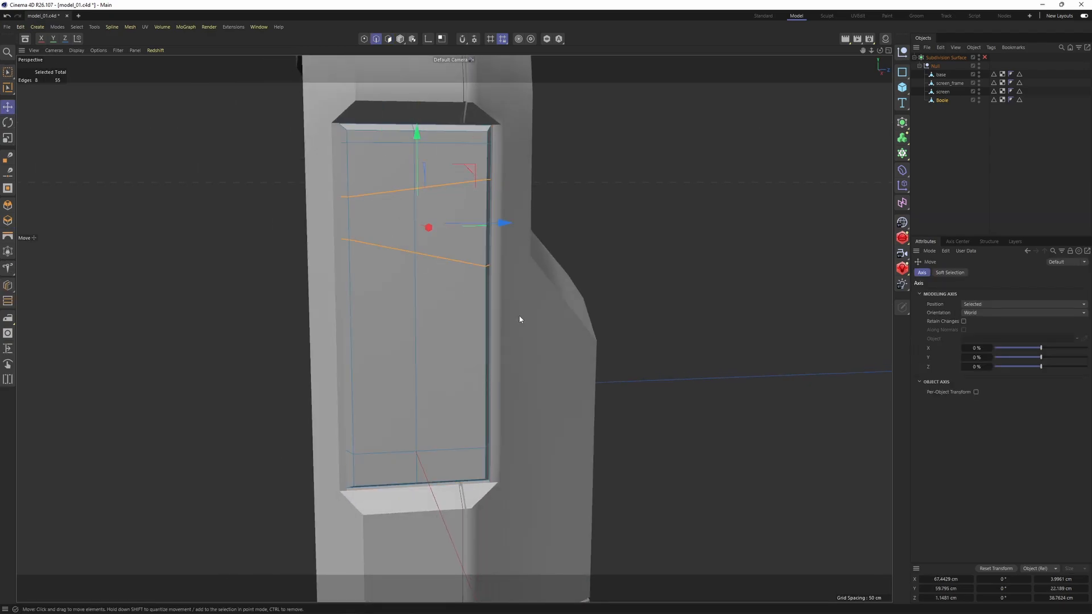
pyautogui.keyDown('alt'); pyautogui.moveTo(517, 322); pyautogui.dragTo(432, 413); pyautogui.keyUp('alt')
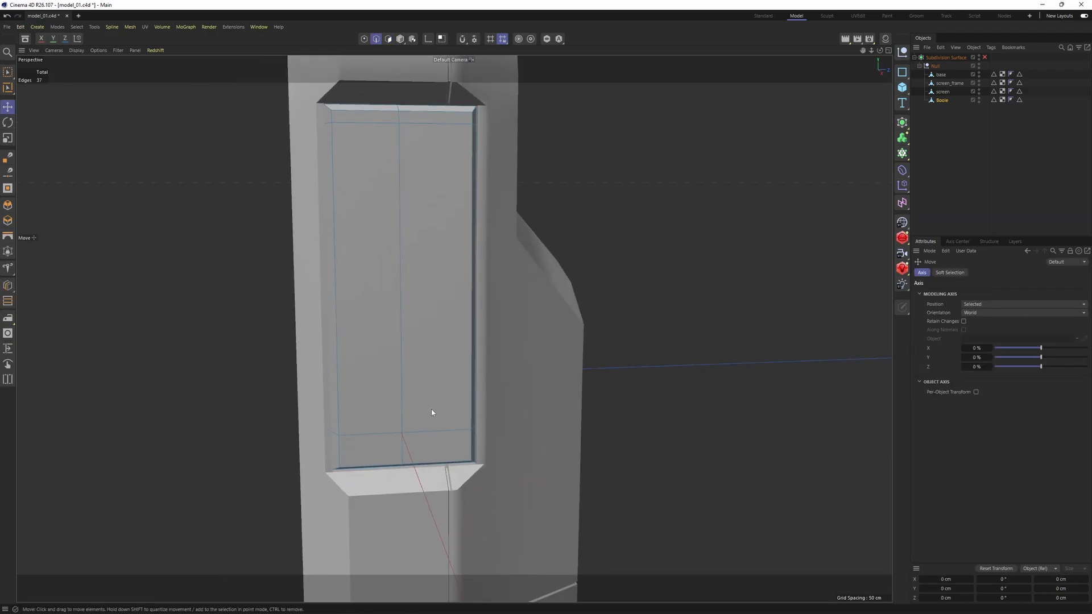
# Step: Move the side panel's lower horizontal edge loop down about 5 cm, closer to the panel's lower end
pyautogui.doubleClick(414, 434)
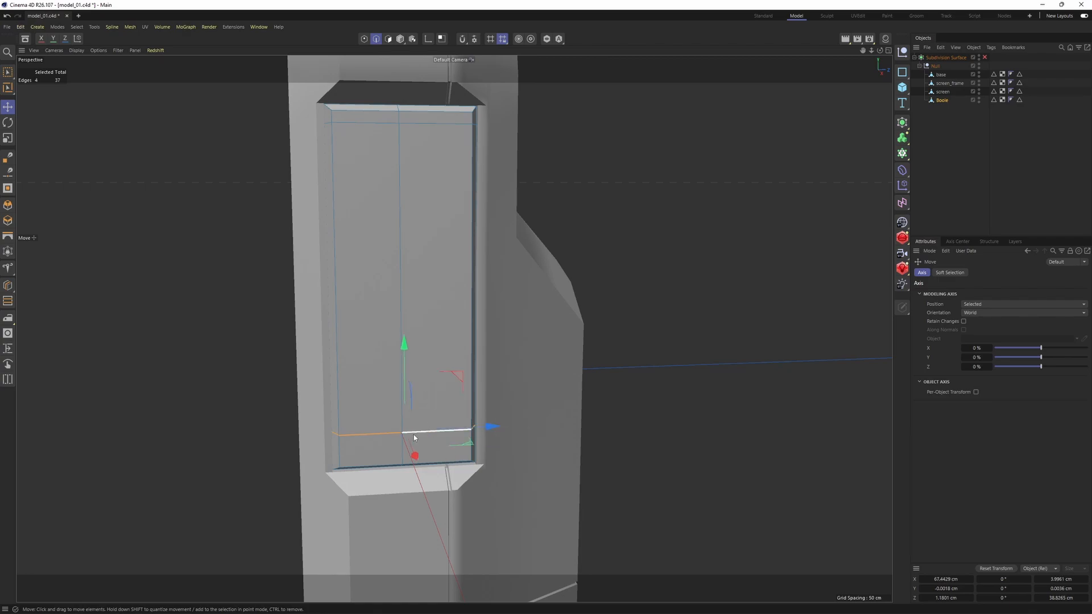
pyautogui.moveTo(412, 355); pyautogui.dragTo(408, 359)
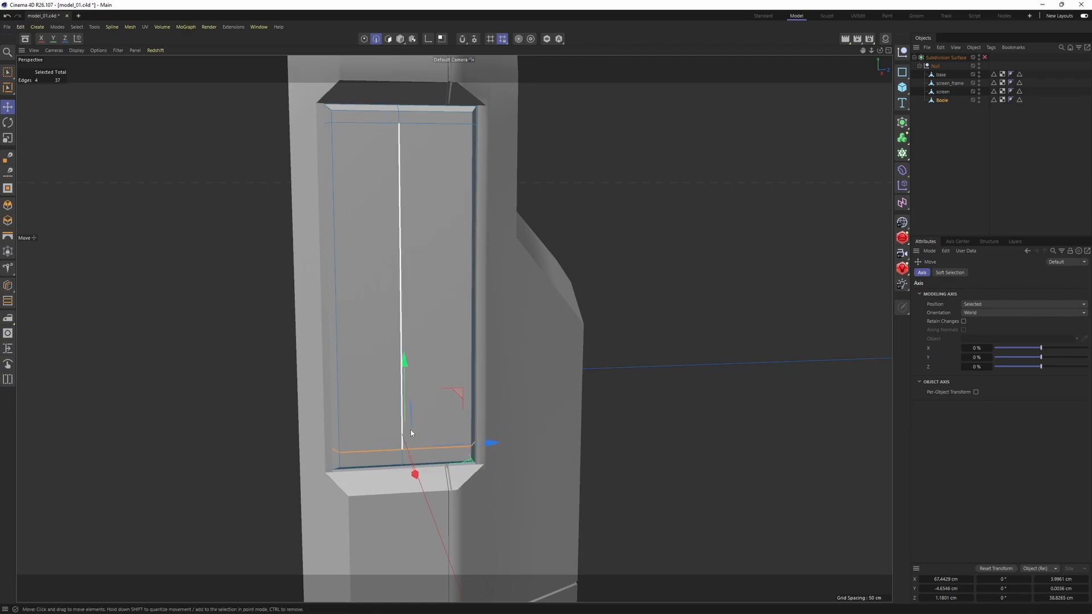
pyautogui.doubleClick(372, 126)
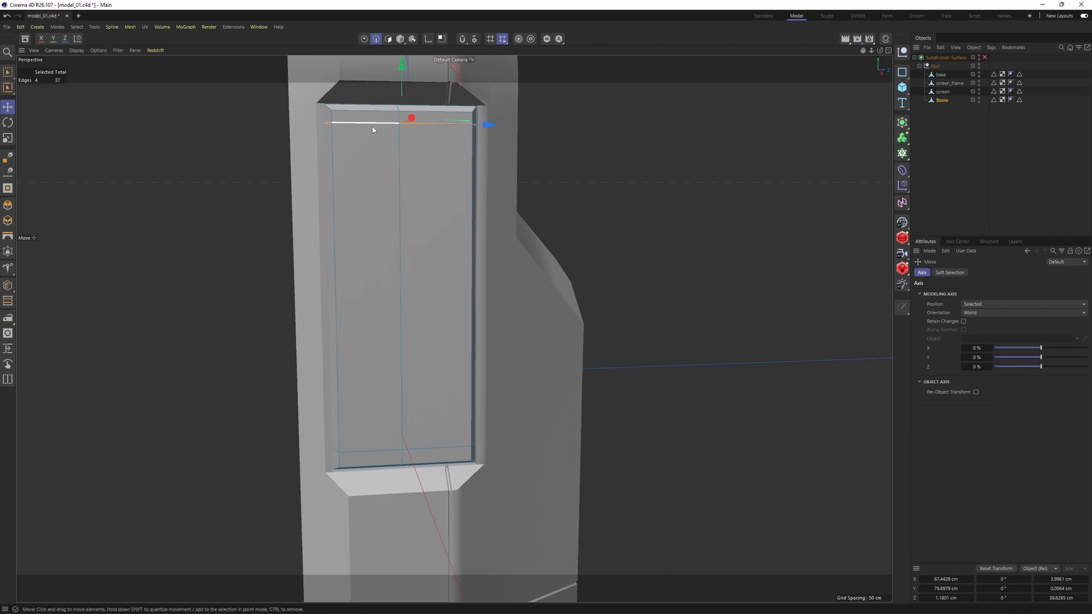
pyautogui.doubleClick(421, 438)
# Step: Add a horizontal loop cut across the side panel at 50%
pyautogui.keyDown('alt'); pyautogui.moveTo(416, 334); pyautogui.dragTo(520, 363); pyautogui.keyUp('alt')
pyautogui.press('k')
pyautogui.press('l')
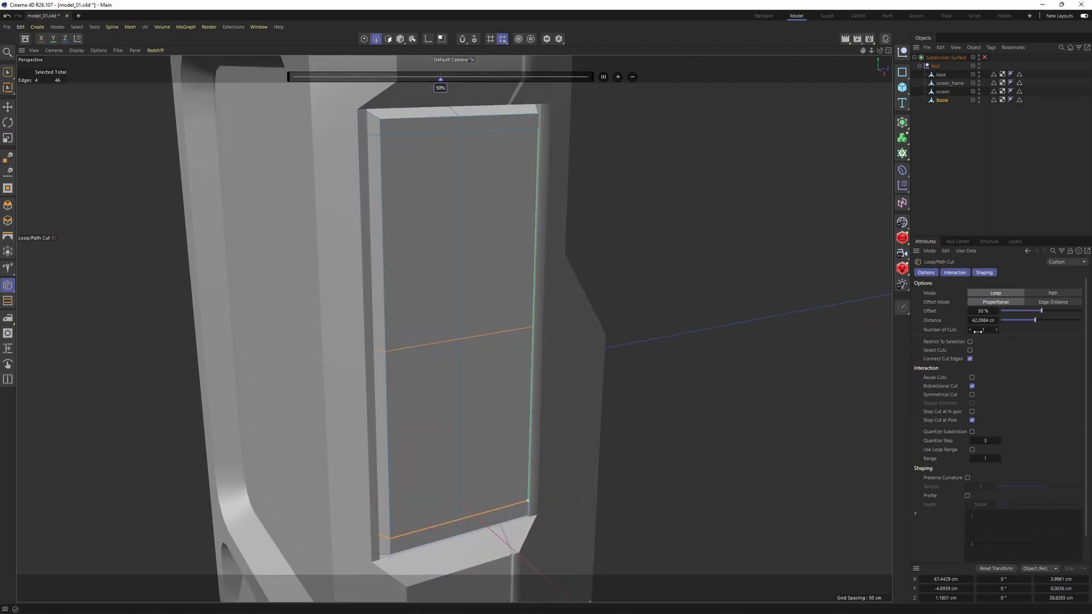
pyautogui.press('e')
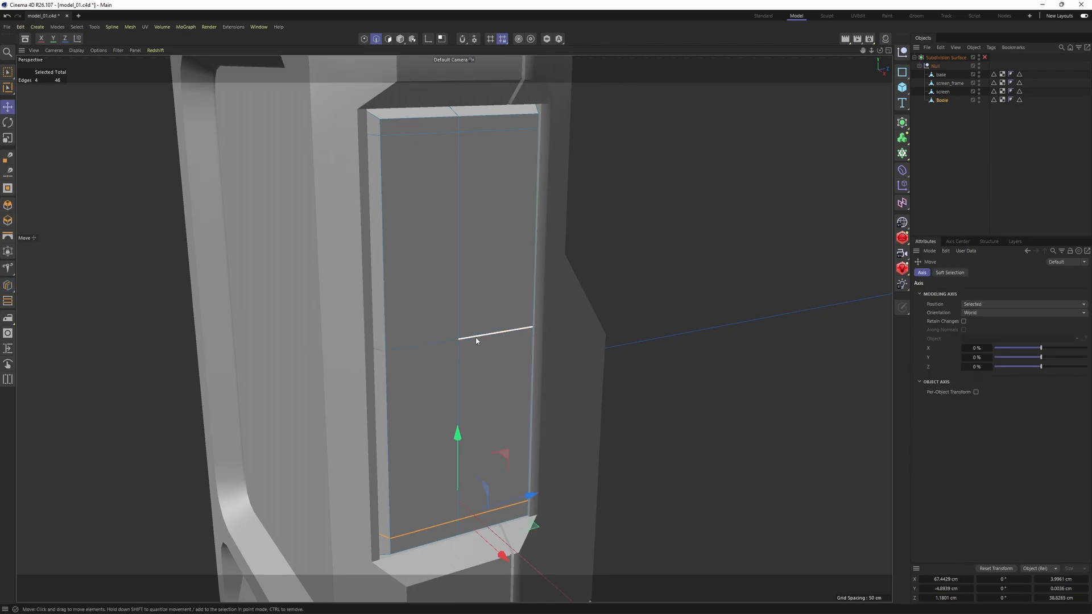
# Step: Bevel the panel's middle edge loop with a proportional offset of 8% and 1 subdivision
pyautogui.press('m')
pyautogui.press('s')
pyautogui.moveTo(571, 383); pyautogui.dragTo(586, 383)
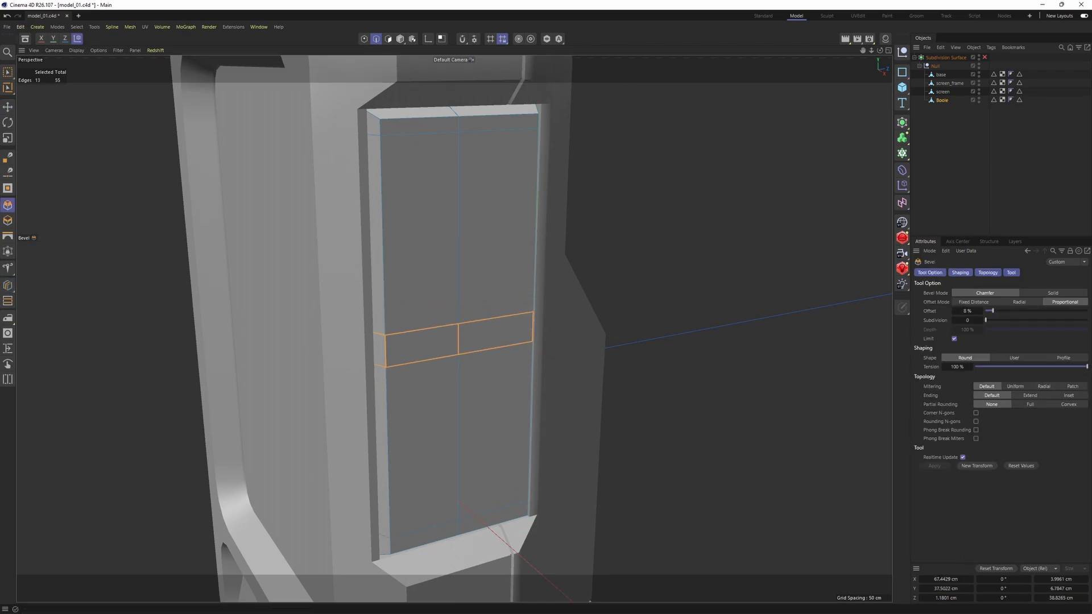
pyautogui.click(981, 321)
# Step: Isolate the side panel and sink the bevelled band's middle edge row inward to form a V-shaped groove
pyautogui.keyDown('alt'); pyautogui.moveTo(612, 302); pyautogui.dragTo(477, 344); pyautogui.keyUp('alt')
pyautogui.middleClick(463, 351)
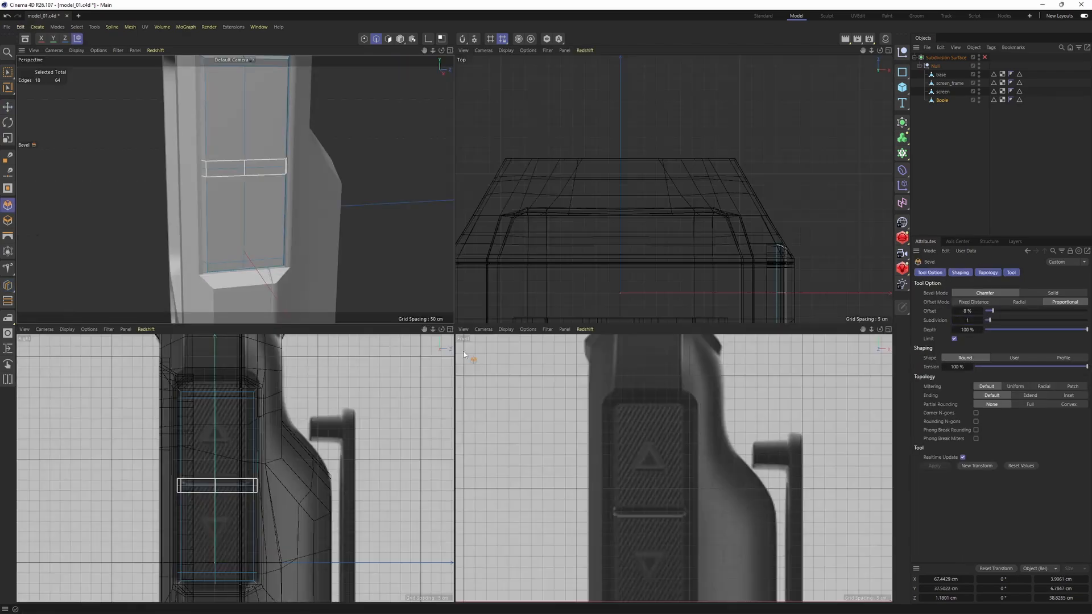
pyautogui.middleClick(297, 200)
pyautogui.scroll(2, 498, 281)
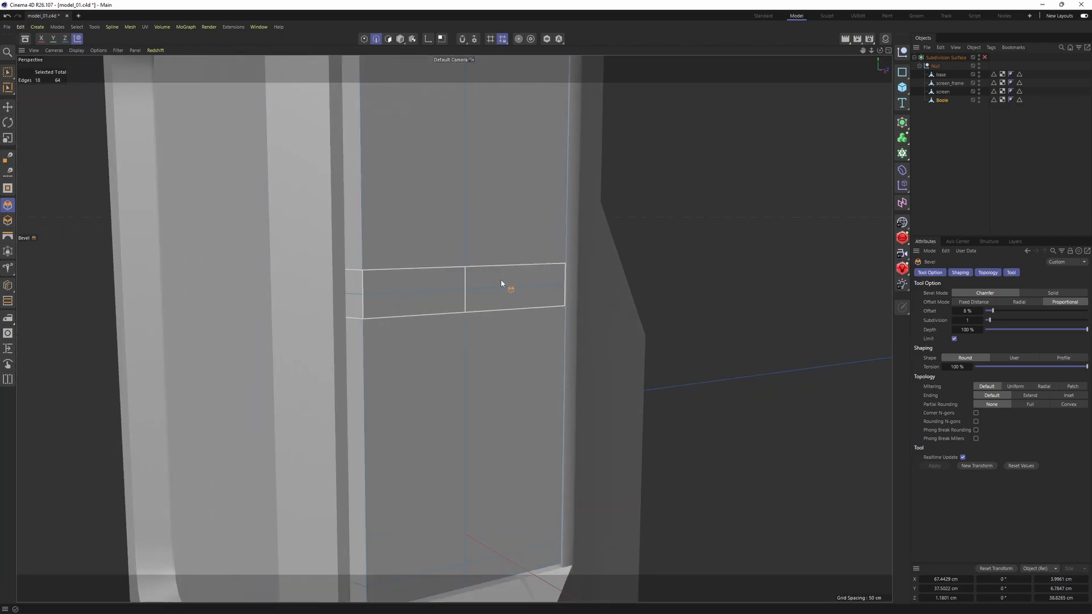
pyautogui.press('e')
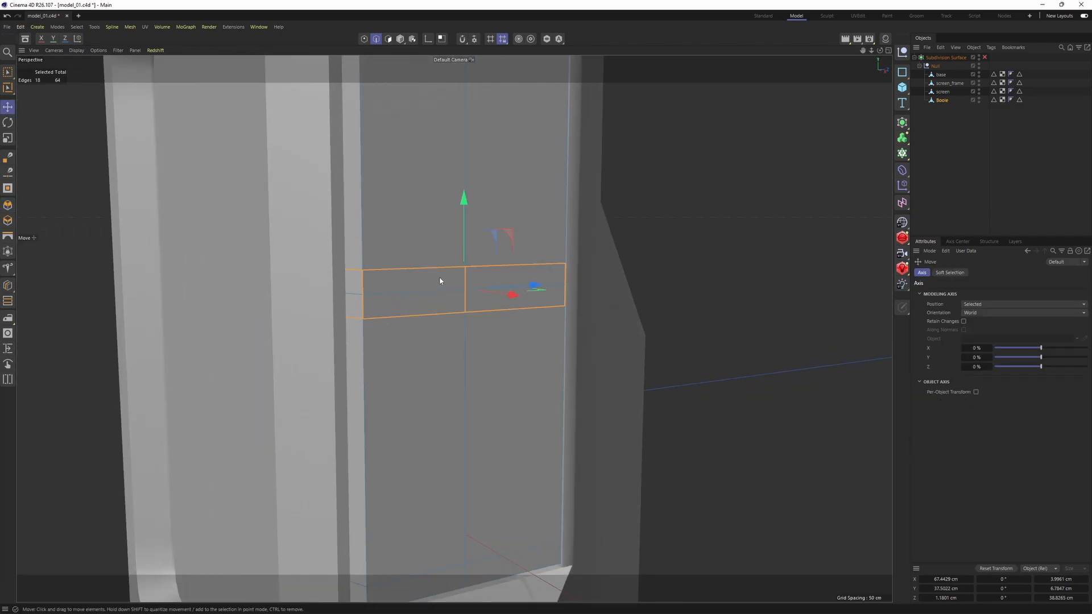
pyautogui.click(546, 38)
pyautogui.keyDown('alt'); pyautogui.moveTo(494, 270); pyautogui.dragTo(454, 267); pyautogui.keyUp('alt')
pyautogui.press('Return')
pyautogui.press('Return')
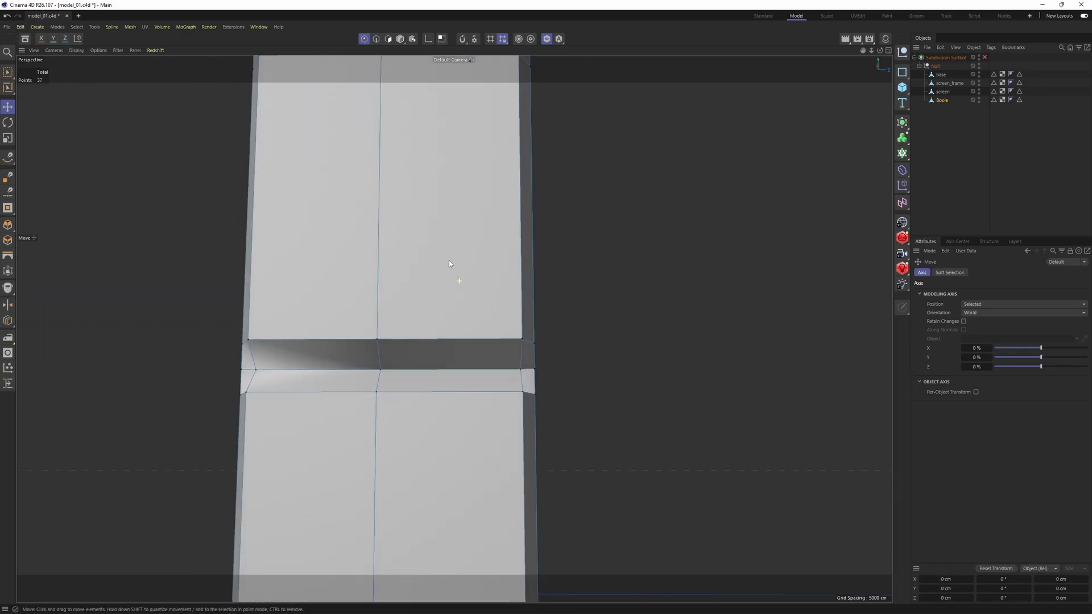
# Step: Weld the surplus points at both ends of the groove onto its bottom corners with the Polygon Pen
pyautogui.rightClick(473, 236)
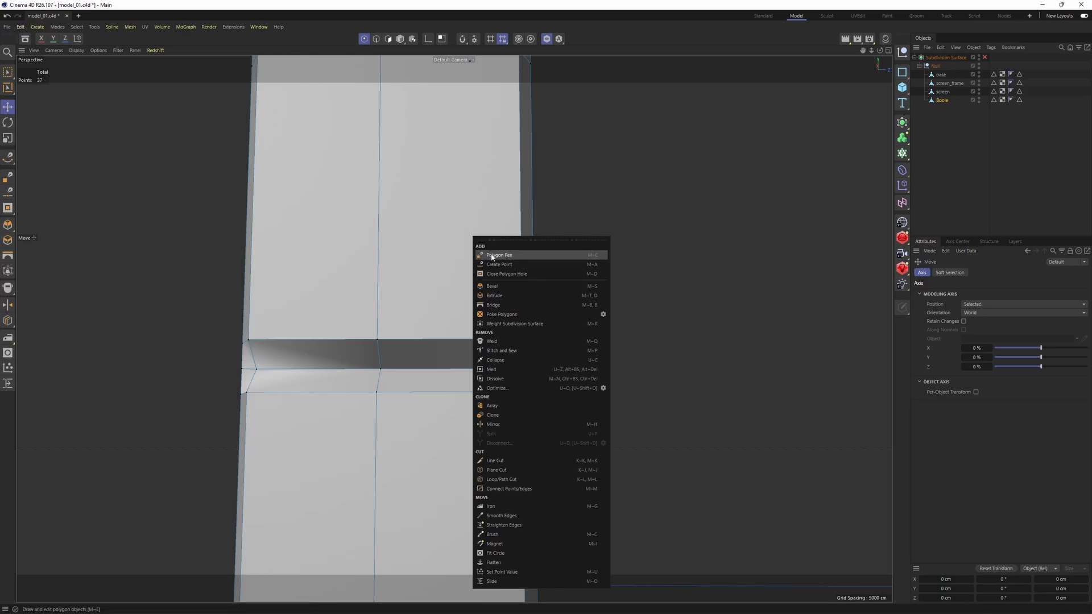
pyautogui.click(492, 256)
pyautogui.keyDown('alt'); pyautogui.moveTo(535, 372); pyautogui.dragTo(465, 329, button='middle'); pyautogui.keyUp('alt')
pyautogui.moveTo(467, 329)
pyautogui.keyDown('alt'); pyautogui.mouseDown()
pyautogui.moveTo(463, 348)
pyautogui.moveTo(371, 350)
pyautogui.moveTo(430, 354)
pyautogui.moveTo(452, 325)
pyautogui.mouseUp(); pyautogui.keyUp('alt')
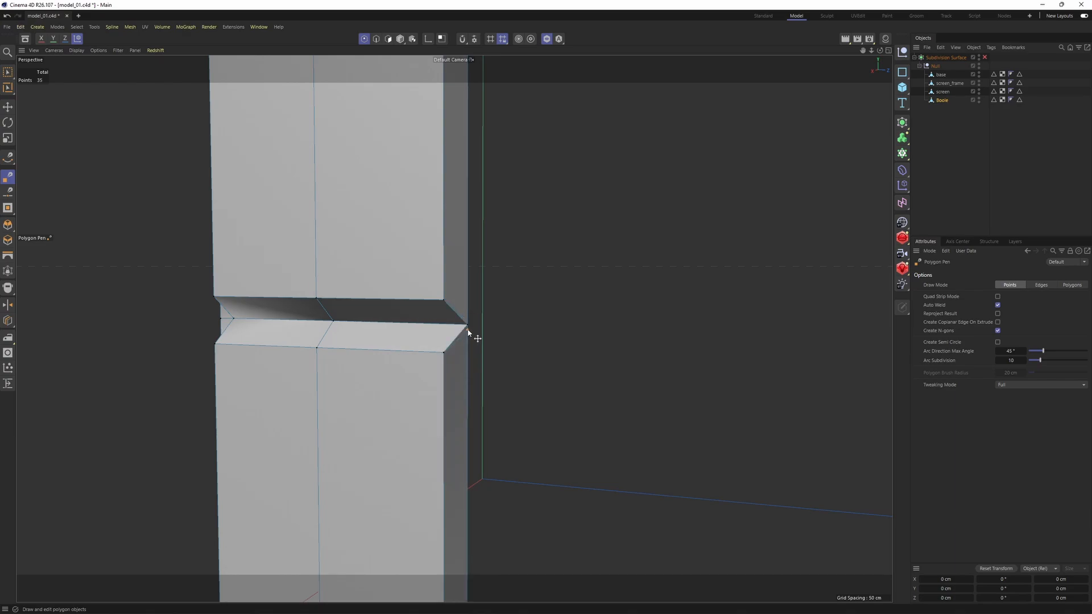
pyautogui.moveTo(467, 329); pyautogui.dragTo(467, 327)
pyautogui.keyDown('alt'); pyautogui.moveTo(467, 327); pyautogui.dragTo(497, 253, button='middle'); pyautogui.keyUp('alt')
pyautogui.keyDown('alt'); pyautogui.moveTo(497, 254); pyautogui.dragTo(349, 276); pyautogui.keyUp('alt')
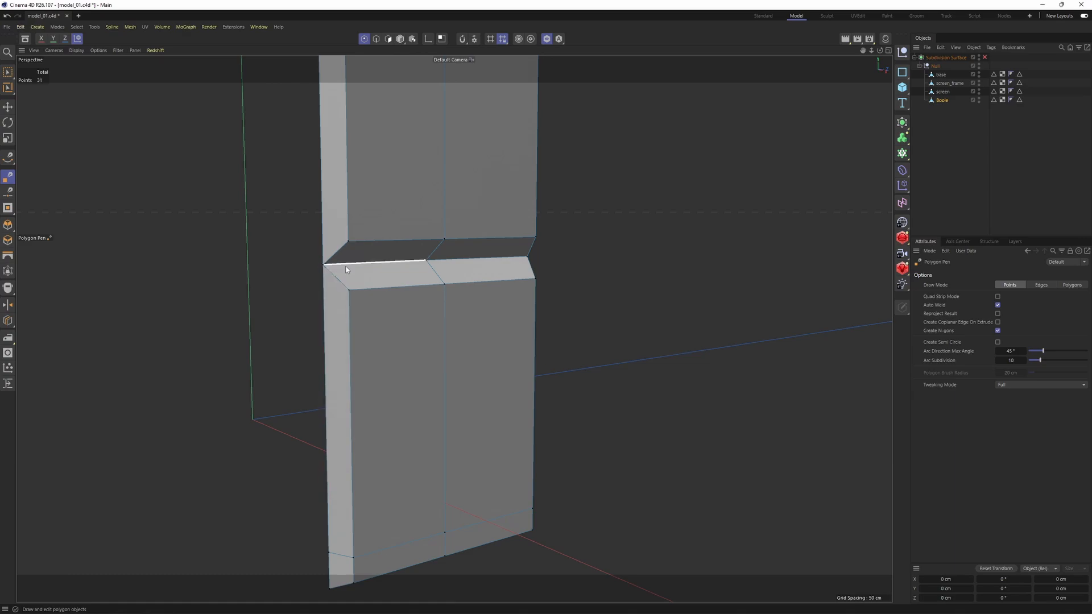
pyautogui.keyDown('alt'); pyautogui.moveTo(345, 269); pyautogui.dragTo(398, 421, button='middle'); pyautogui.keyUp('alt')
pyautogui.scroll(-4, 441, 385)
pyautogui.keyDown('alt'); pyautogui.moveTo(442, 384); pyautogui.dragTo(504, 361); pyautogui.keyUp('alt')
# Step: Extrude the side panel's outer border edges back into the body along X and check the panel with subdivision smoothing
pyautogui.press('e')
pyautogui.press('Return')
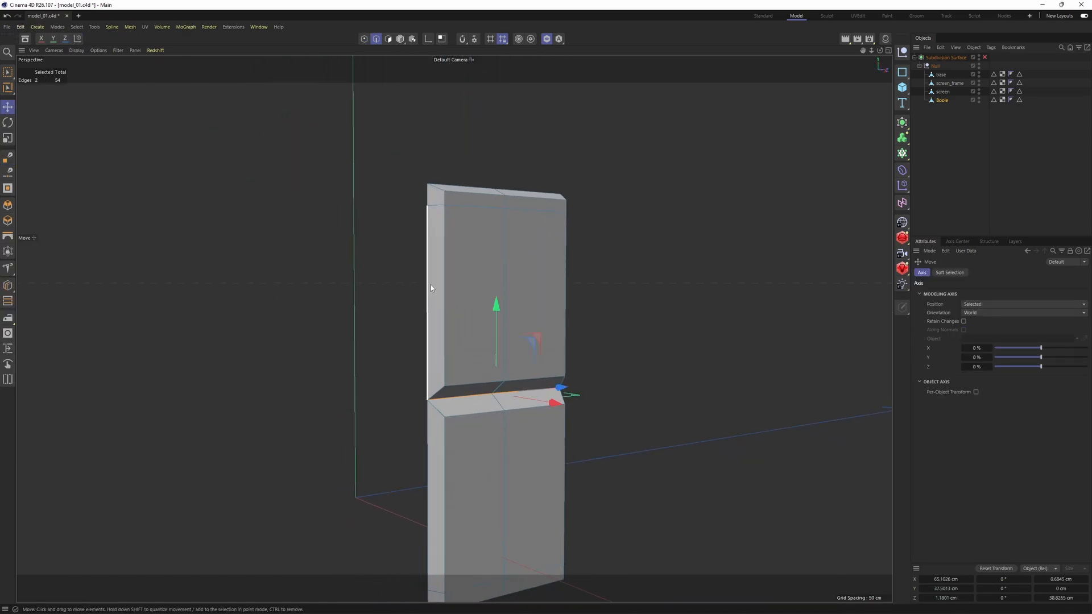
pyautogui.keyDown('alt'); pyautogui.moveTo(508, 265); pyautogui.dragTo(653, 362); pyautogui.keyUp('alt')
pyautogui.keyDown('alt'); pyautogui.moveTo(646, 341); pyautogui.dragTo(409, 238); pyautogui.keyUp('alt')
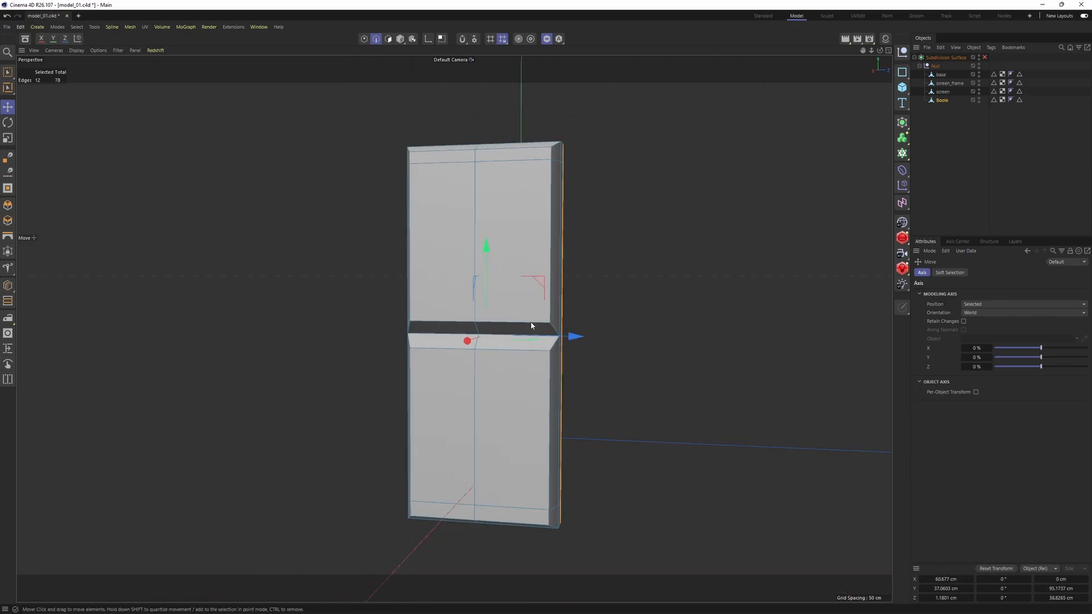
pyautogui.press('q')
pyautogui.press('q')
pyautogui.keyDown('alt'); pyautogui.moveTo(532, 241); pyautogui.dragTo(463, 296); pyautogui.keyUp('alt')
pyautogui.scroll(3, 558, 247)
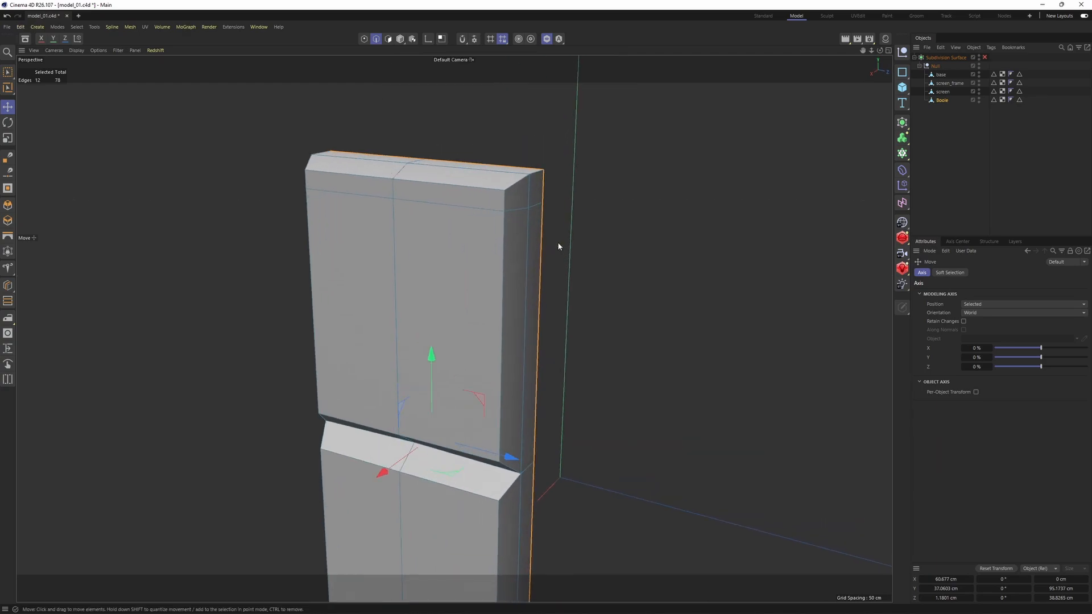
# Step: Add supporting loop cuts across the side panel just above and just below the groove with smoothing on
pyautogui.rightClick(559, 246)
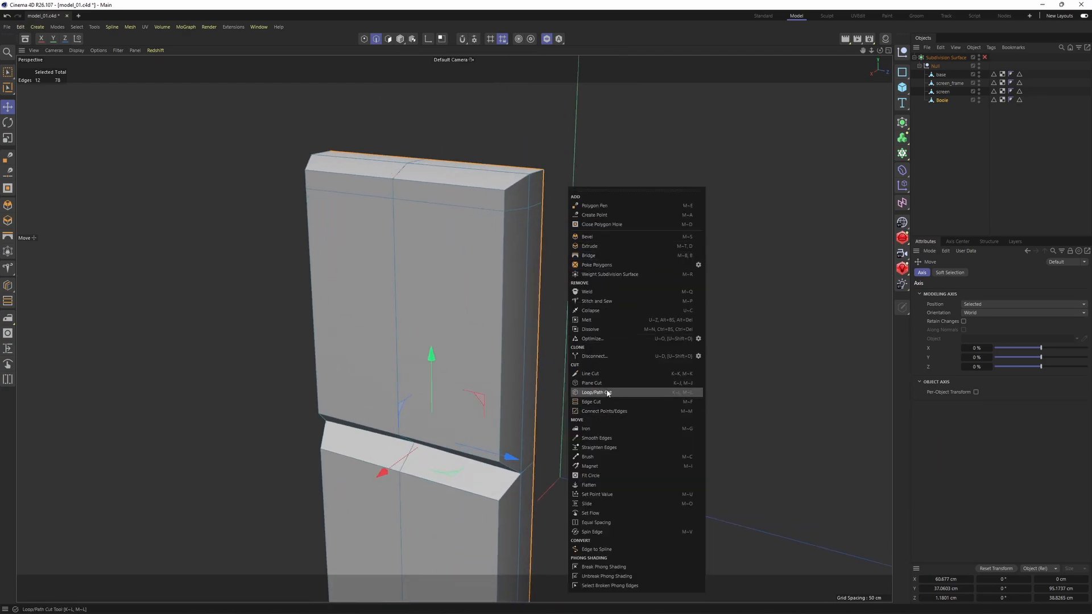
pyautogui.click(607, 392)
pyautogui.keyDown('alt'); pyautogui.moveTo(608, 392); pyautogui.dragTo(549, 239); pyautogui.keyUp('alt')
pyautogui.press('q')
pyautogui.keyDown('alt'); pyautogui.moveTo(537, 291); pyautogui.dragTo(609, 246); pyautogui.keyUp('alt')
pyautogui.click(574, 264)
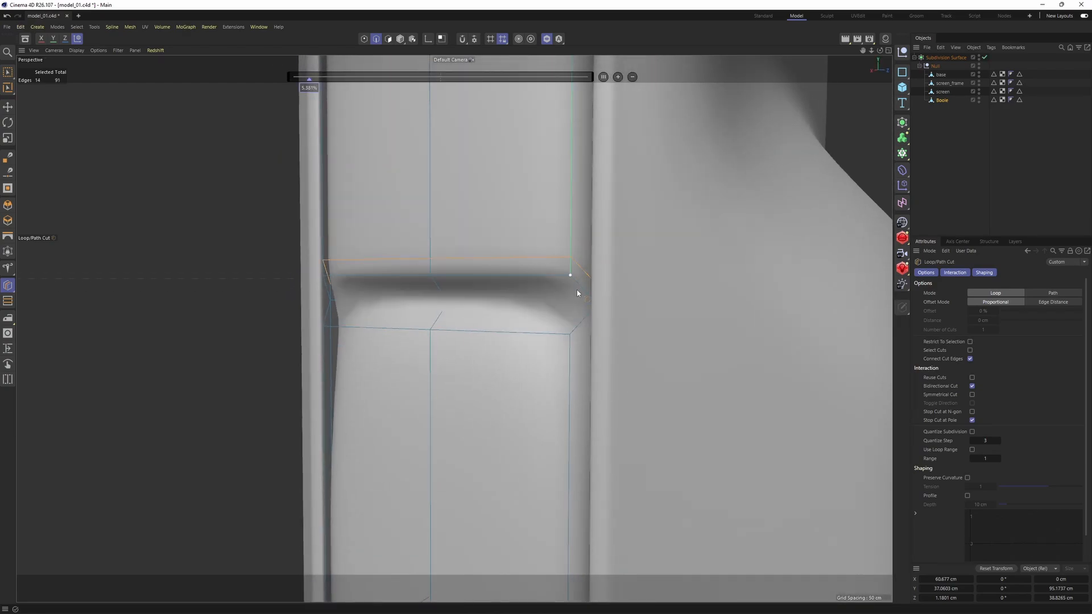
pyautogui.click(572, 361)
pyautogui.scroll(-5, 561, 315)
pyautogui.keyDown('alt'); pyautogui.moveTo(561, 315); pyautogui.dragTo(578, 316); pyautogui.keyUp('alt')
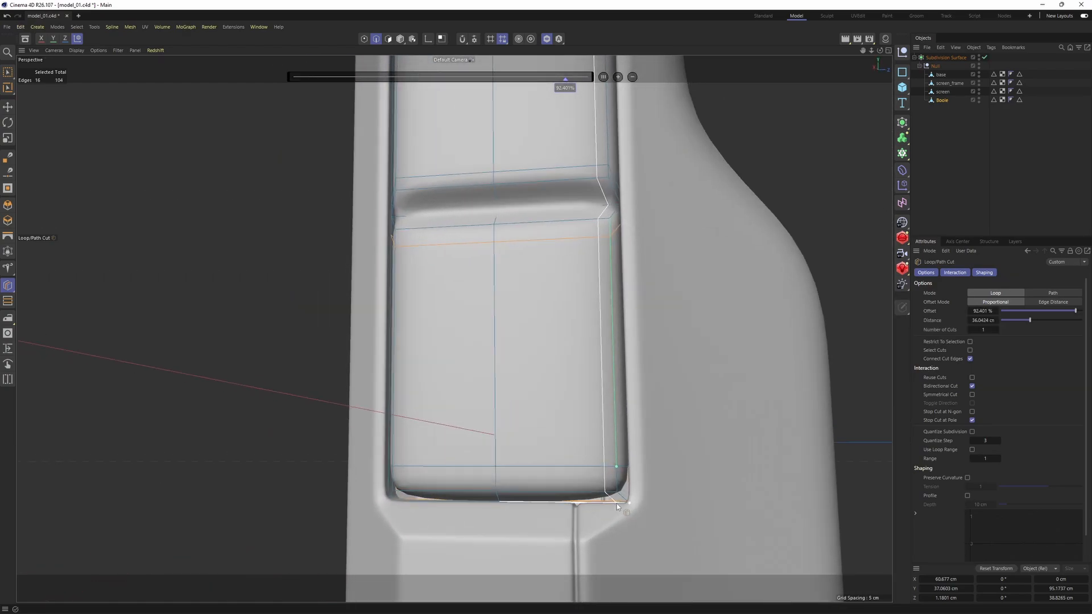
# Step: Add supporting loop cuts along the side panel's outer border and around its bevelled rim below the groove
pyautogui.click(617, 503)
pyautogui.keyDown('alt'); pyautogui.moveTo(568, 482); pyautogui.dragTo(527, 359); pyautogui.keyUp('alt')
pyautogui.click(462, 431)
pyautogui.scroll(4, 587, 193)
pyautogui.click(568, 187)
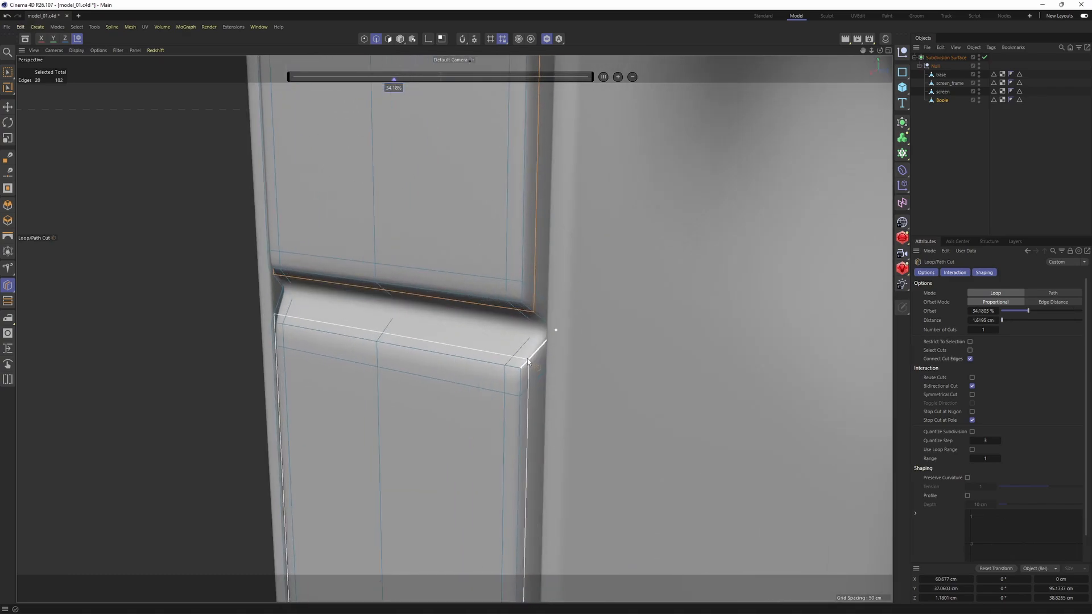
pyautogui.keyDown('alt'); pyautogui.moveTo(488, 345); pyautogui.dragTo(473, 345, button='right'); pyautogui.keyUp('alt')
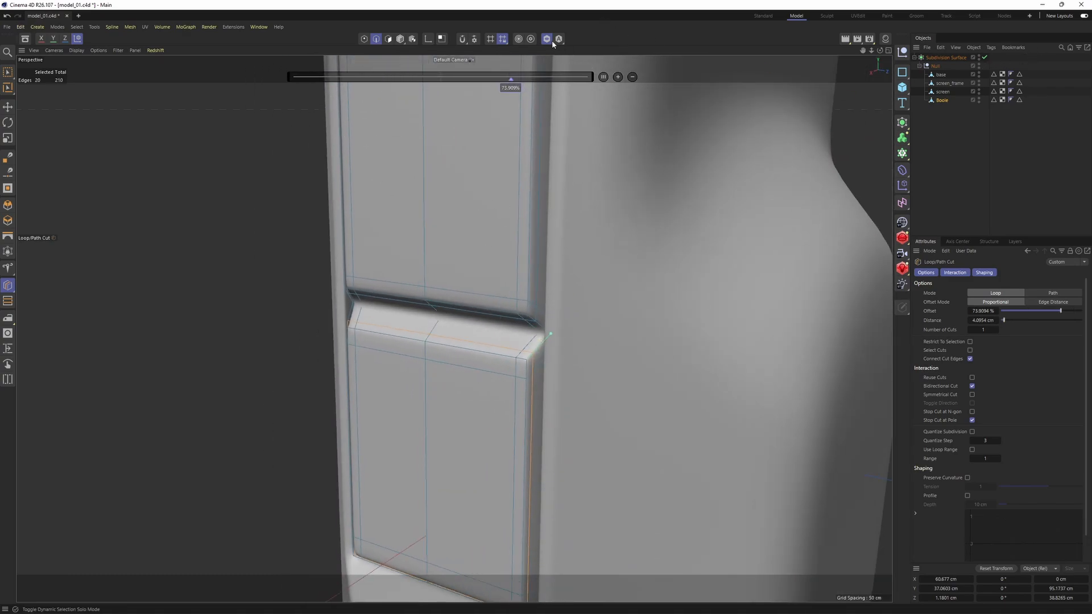
# Step: Isolate the side panel unsmoothed, add a loop cut around its side wall near the front rim, and restore the smoothed full model
pyautogui.click(984, 57)
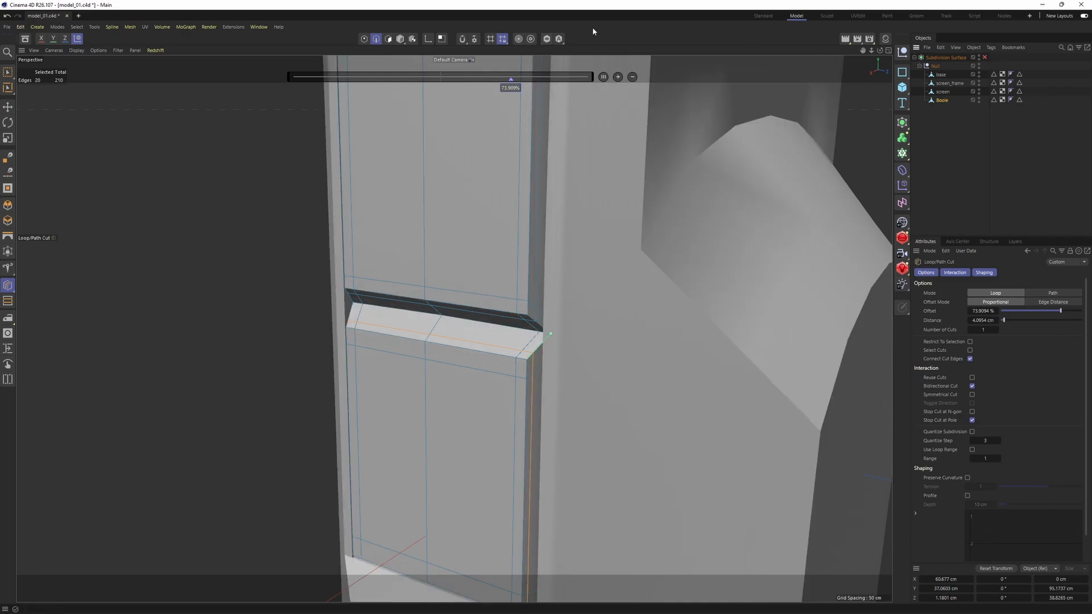
pyautogui.click(547, 39)
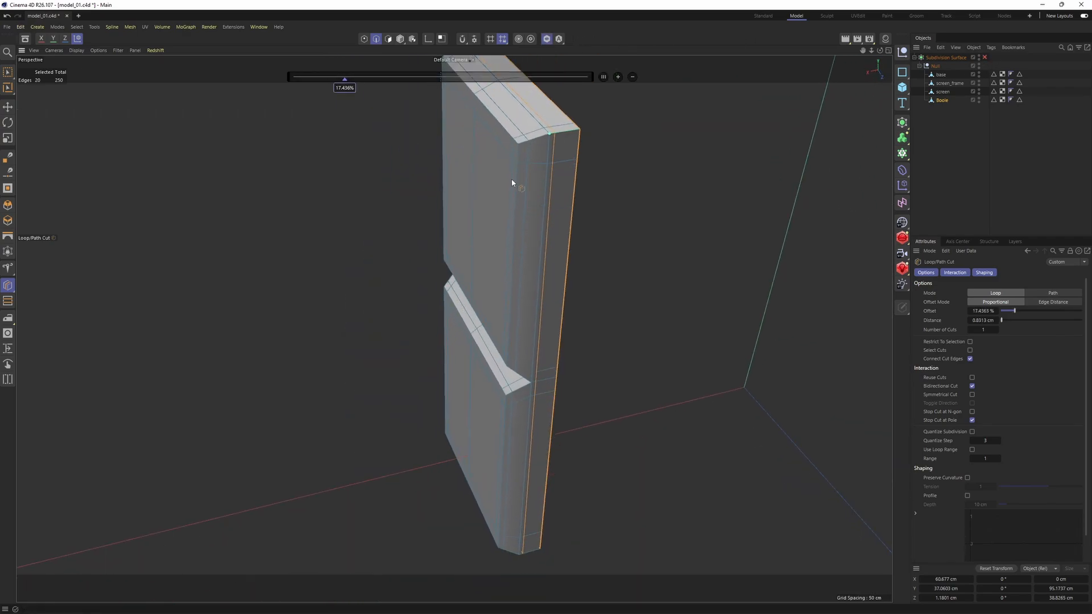
pyautogui.keyDown('alt'); pyautogui.moveTo(511, 181); pyautogui.dragTo(546, 186); pyautogui.keyUp('alt')
pyautogui.click(984, 58)
pyautogui.click(1024, 154)
pyautogui.keyDown('alt'); pyautogui.moveTo(548, 270); pyautogui.dragTo(576, 247); pyautogui.keyUp('alt')
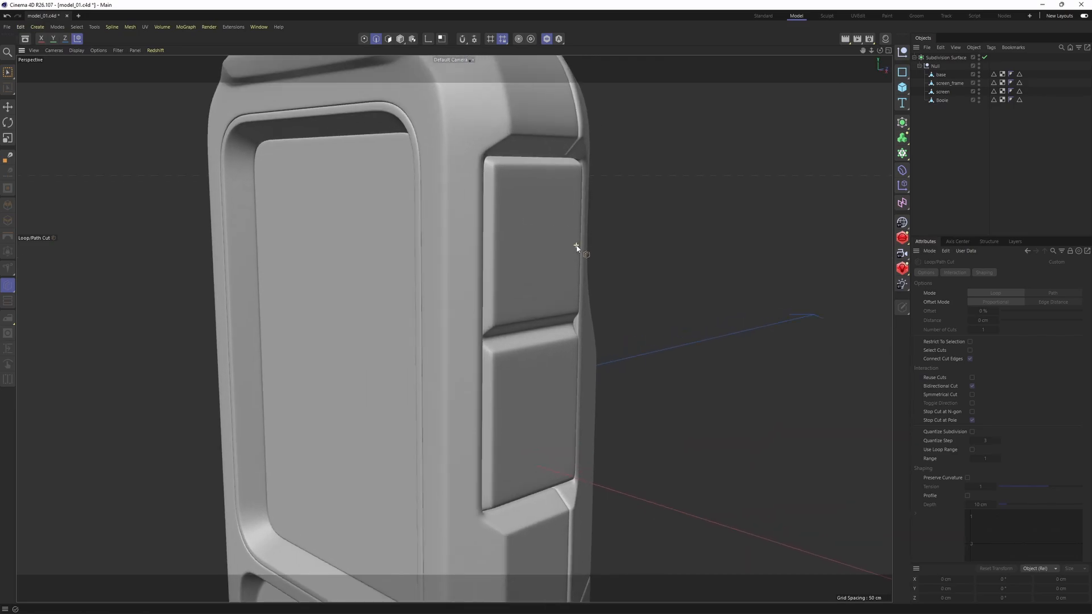
# Step: Move the whole side panel outward along X by about 2.8 cm to match the front-view reference
pyautogui.hotkey('ctrl', 'z')
pyautogui.press('Return')
pyautogui.press('Return')
pyautogui.press('e')
pyautogui.middleClick(720, 419)
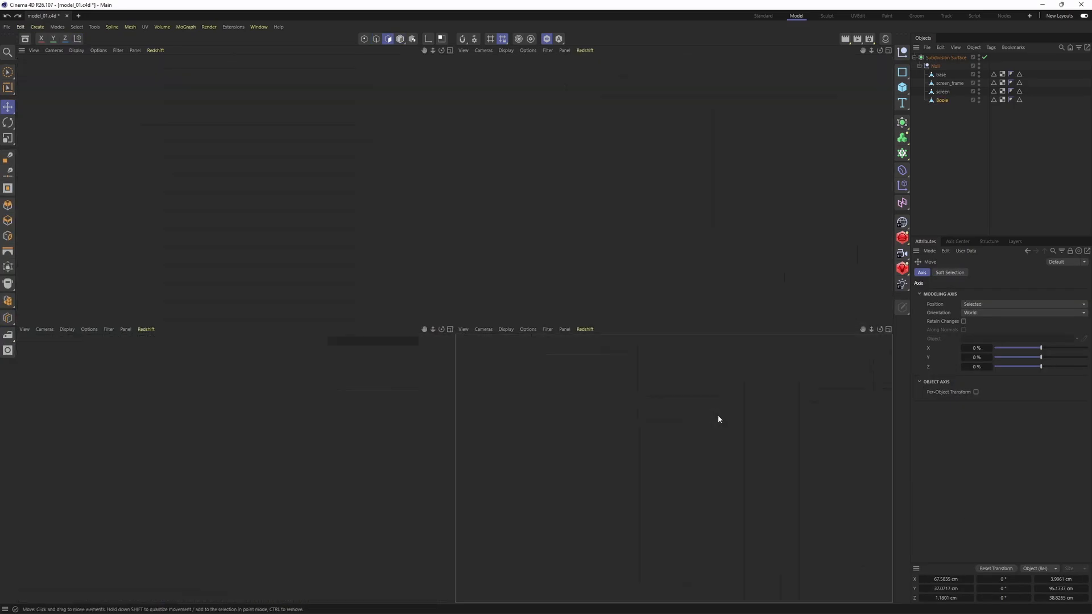
pyautogui.middleClick(605, 357)
pyautogui.scroll(-6, 407, 345)
pyautogui.scroll(7, 358, 330)
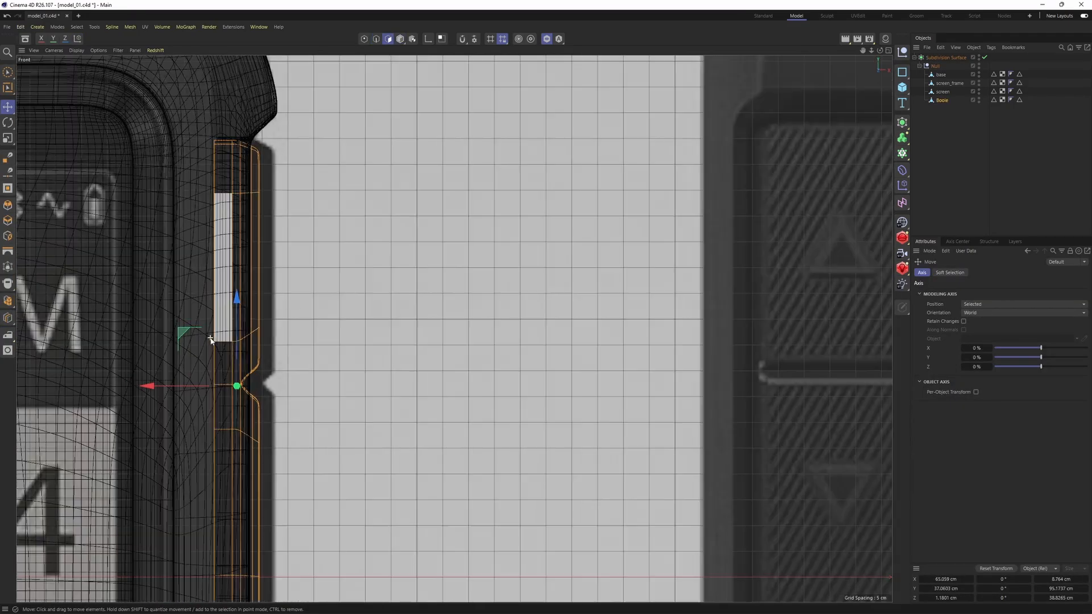
pyautogui.keyDown('alt'); pyautogui.moveTo(209, 341); pyautogui.dragTo(298, 320, button='middle'); pyautogui.keyUp('alt')
pyautogui.moveTo(247, 368); pyautogui.dragTo(258, 366)
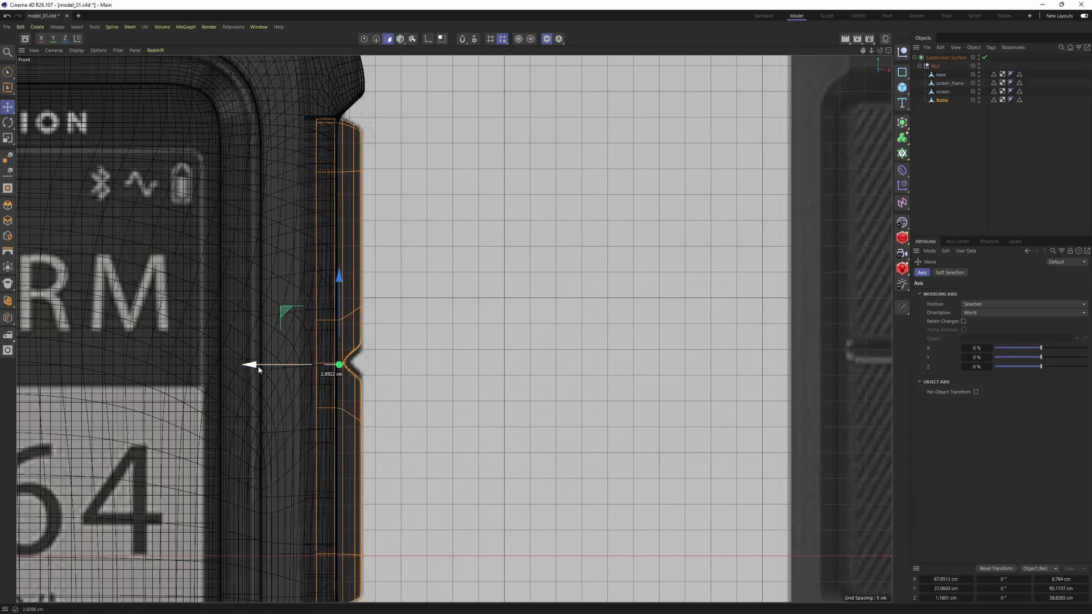
pyautogui.scroll(5, 410, 312)
pyautogui.middleClick(410, 312)
pyautogui.middleClick(257, 240)
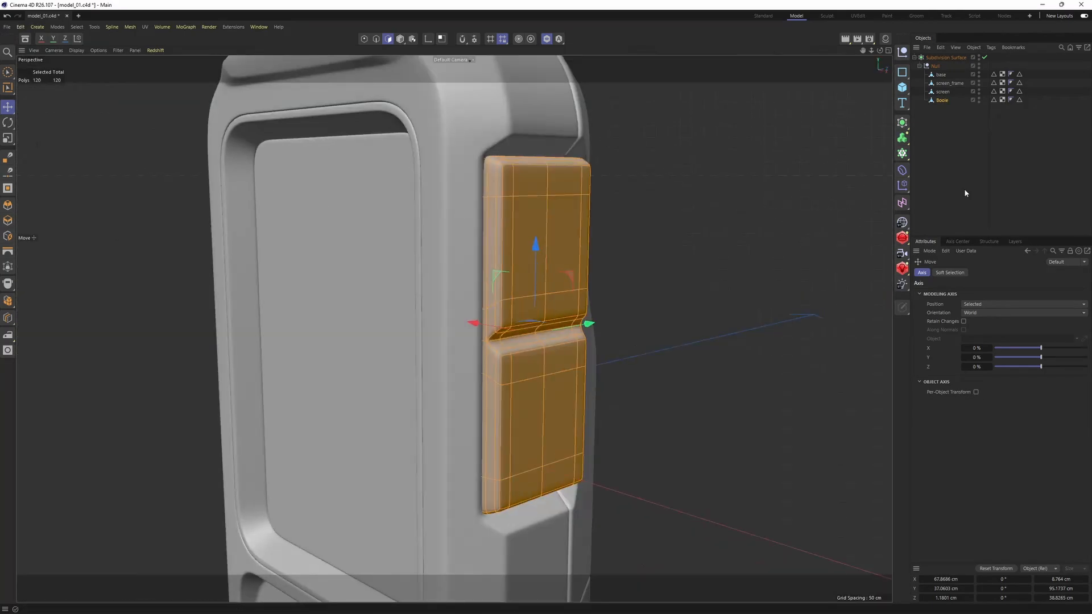
# Step: Deselect the side panel, check it against the whole device and save the scene
pyautogui.click(964, 189)
pyautogui.scroll(-4, 603, 192)
pyautogui.moveTo(511, 258)
pyautogui.keyDown('alt'); pyautogui.mouseDown()
pyautogui.moveTo(376, 243)
pyautogui.moveTo(517, 256)
pyautogui.mouseUp(); pyautogui.keyUp('alt')
pyautogui.hotkey('ctrl', 's')
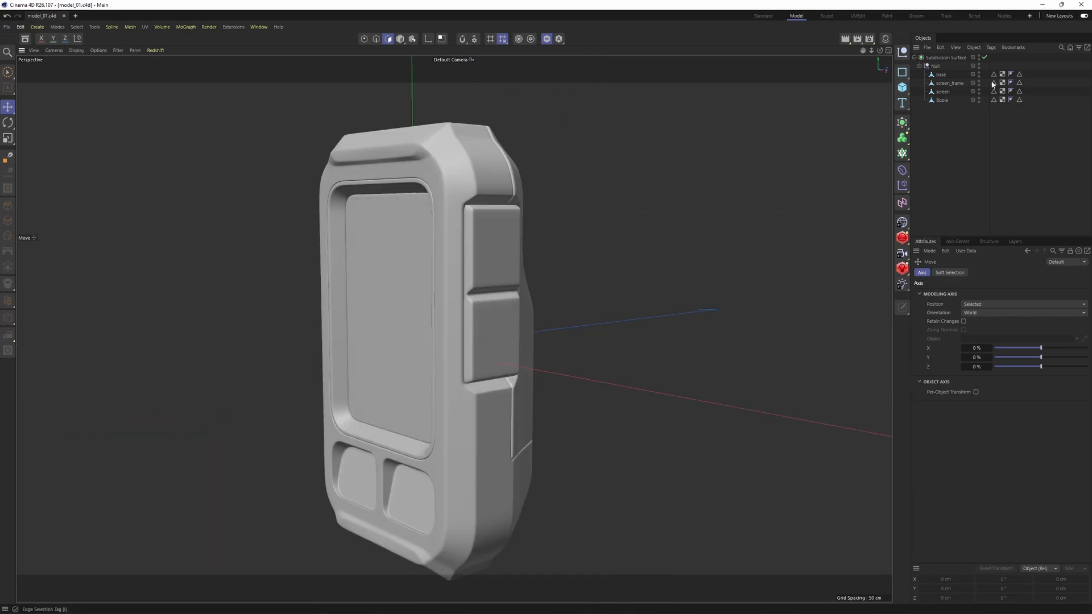
# Step: Subdivide the side panel with evenly spaced 50% loop cuts, three across each half and two lengthwise, and turn smoothing back on
pyautogui.click(942, 101)
pyautogui.hotkey('alt', 's')
pyautogui.press('q')
pyautogui.press('w')
pyautogui.scroll(5, 515, 268)
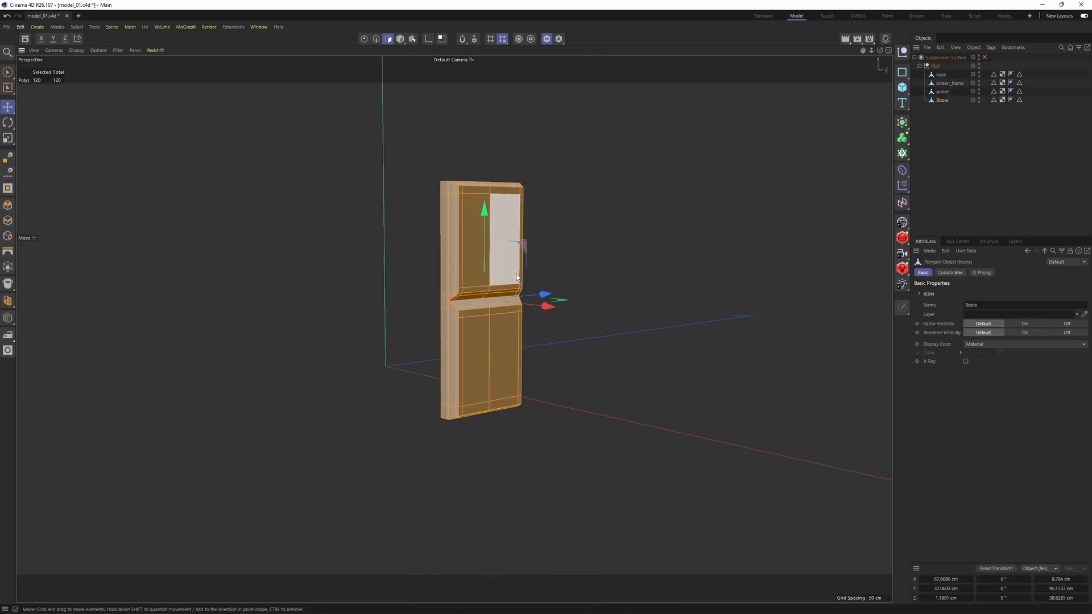
pyautogui.press('k')
pyautogui.press('l')
pyautogui.middleClick(494, 303)
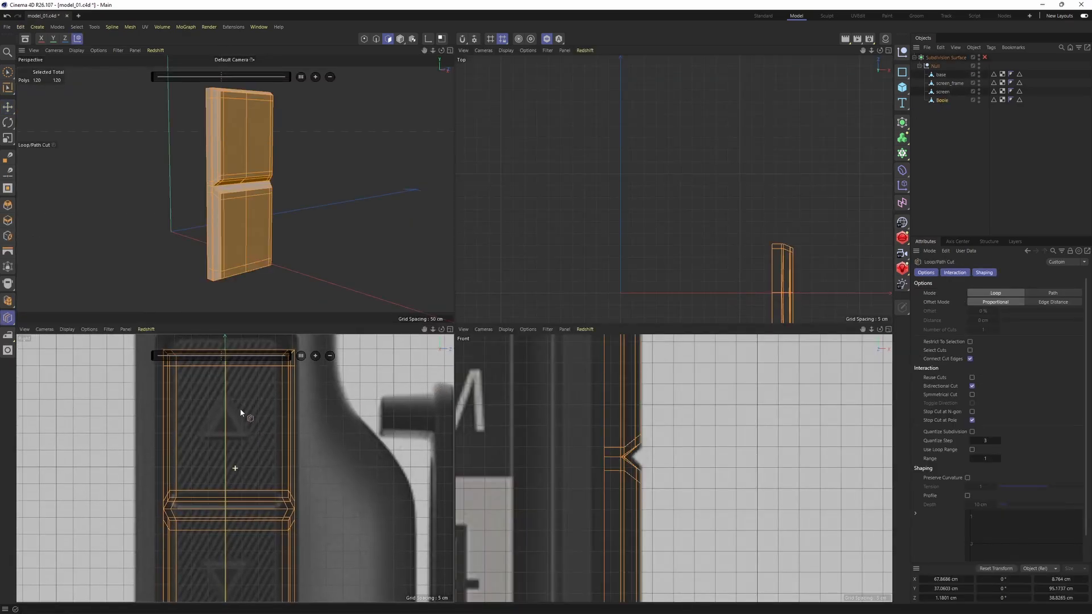
pyautogui.middleClick(428, 290)
pyautogui.keyDown('alt'); pyautogui.moveTo(464, 170); pyautogui.dragTo(419, 244); pyautogui.keyUp('alt')
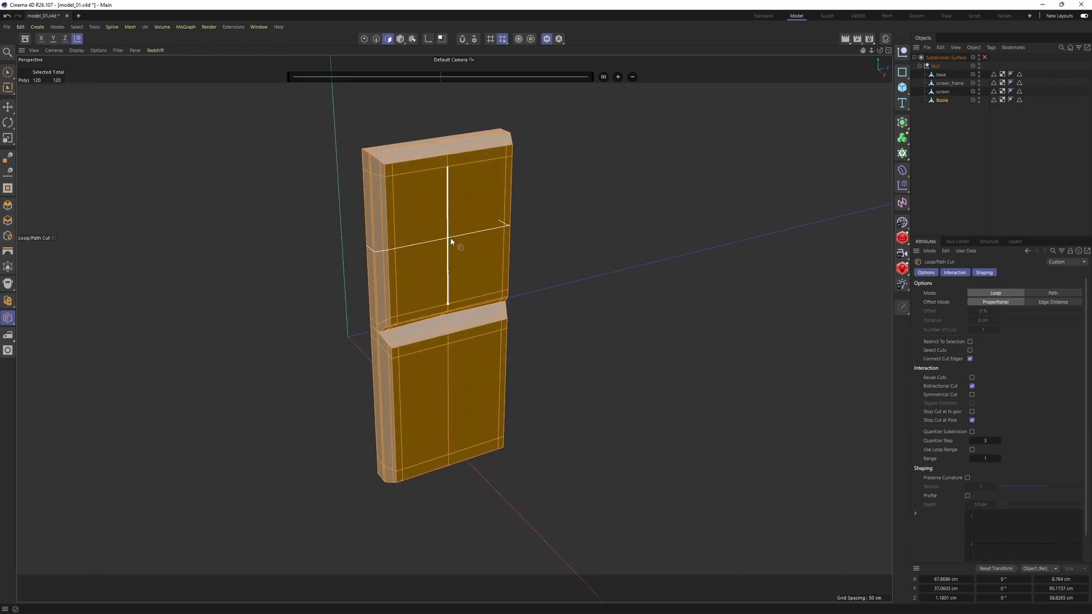
pyautogui.click(448, 404)
pyautogui.keyDown('alt'); pyautogui.moveTo(448, 405); pyautogui.dragTo(445, 266); pyautogui.keyUp('alt')
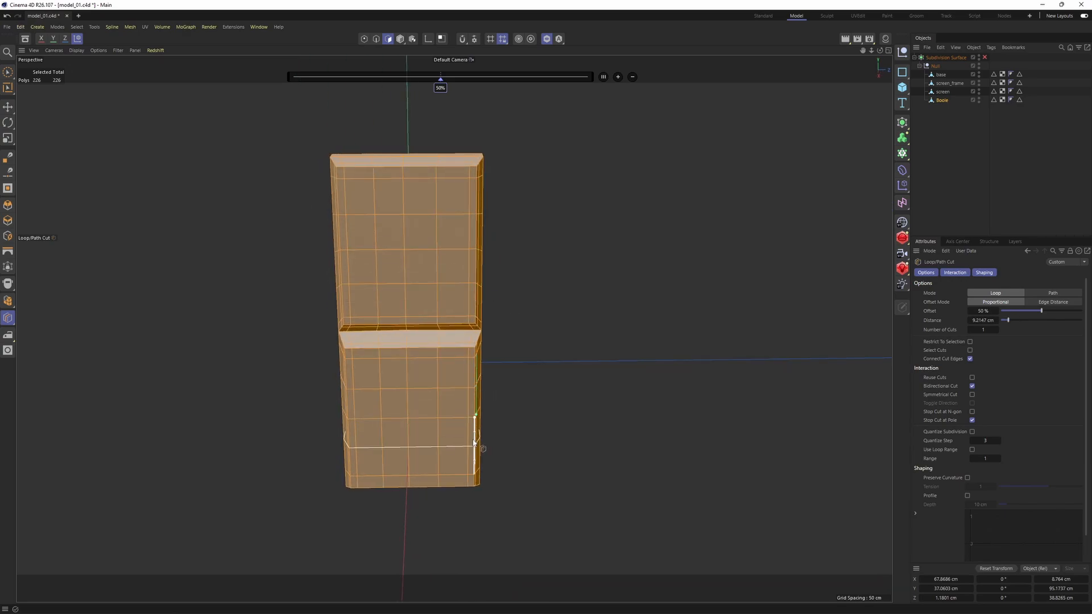
pyautogui.keyDown('alt'); pyautogui.moveTo(405, 375); pyautogui.dragTo(507, 349); pyautogui.keyUp('alt')
pyautogui.click(984, 57)
# Step: Rename the side panel object Boole as button and deselect it
pyautogui.doubleClick(942, 100)
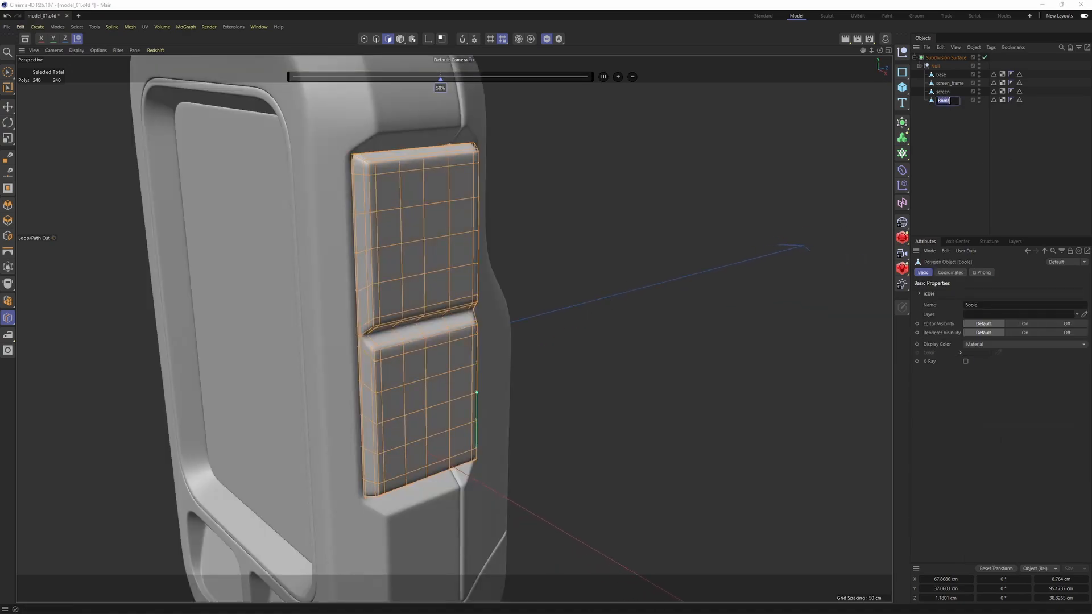
pyautogui.click(948, 149)
pyautogui.scroll(-4, 500, 182)
pyautogui.keyDown('alt'); pyautogui.moveTo(499, 183); pyautogui.dragTo(522, 182); pyautogui.keyUp('alt')
pyautogui.keyDown('alt'); pyautogui.moveTo(453, 326); pyautogui.dragTo(586, 246); pyautogui.keyUp('alt')
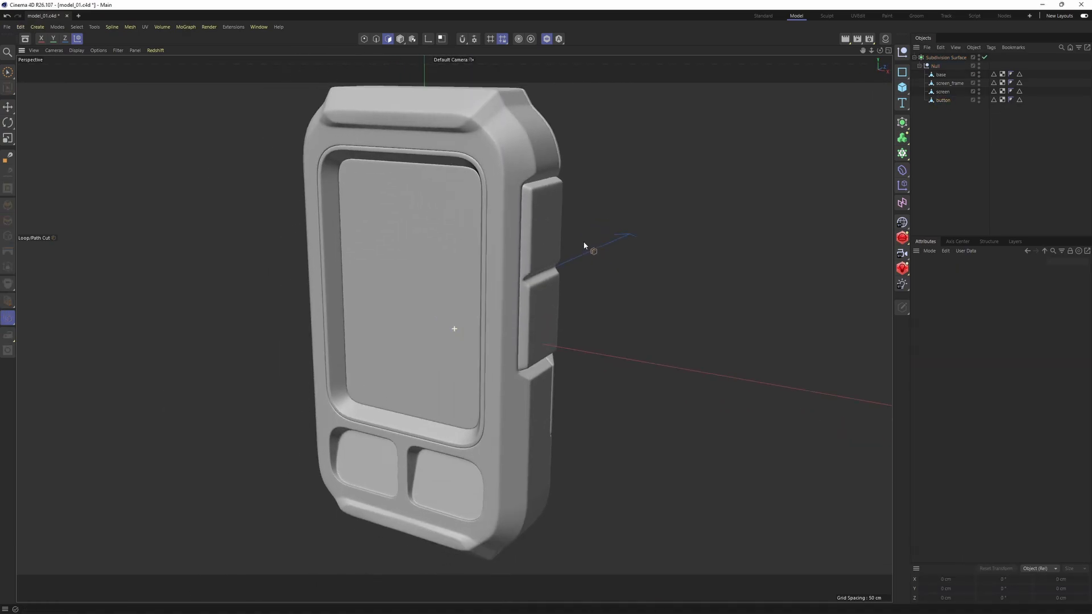
# Step: Examine the ribbed vent on the body's lower side in the side-view reference and the matching area of the model
pyautogui.keyDown('alt'); pyautogui.moveTo(555, 344); pyautogui.dragTo(531, 292, button='middle'); pyautogui.keyUp('alt')
pyautogui.keyDown('alt'); pyautogui.moveTo(531, 292); pyautogui.dragTo(433, 306); pyautogui.keyUp('alt')
pyautogui.scroll(3, 482, 358)
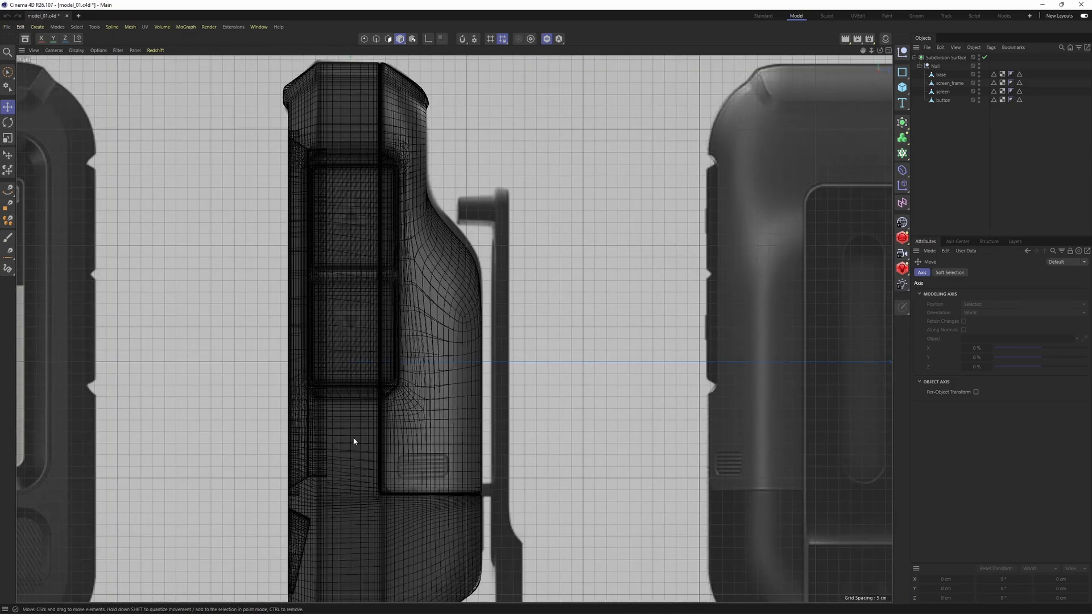
pyautogui.scroll(5, 420, 357)
pyautogui.scroll(1, 421, 357)
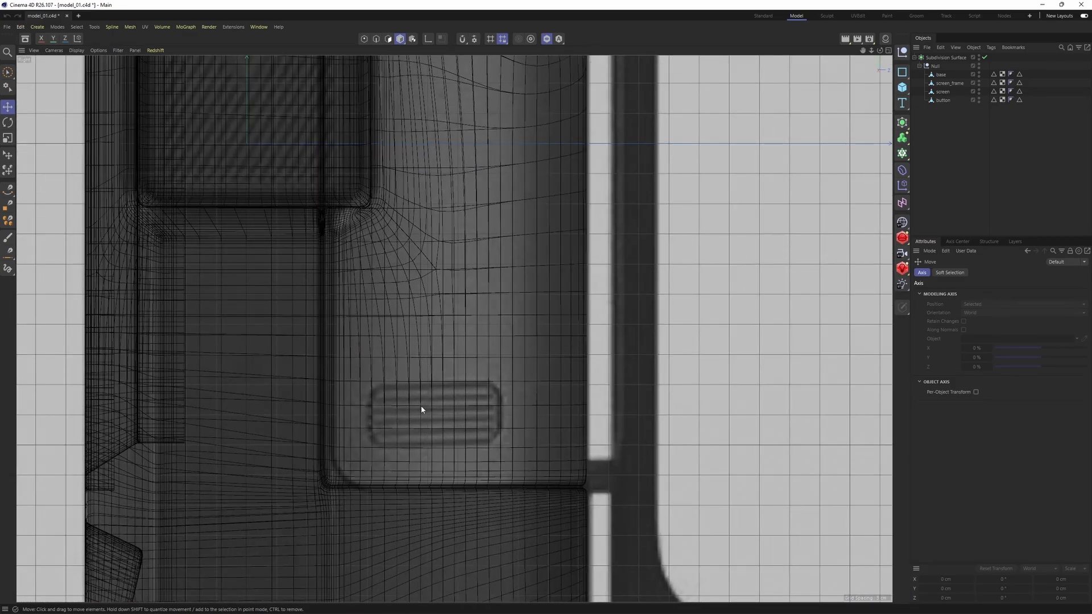
pyautogui.scroll(-5, 358, 385)
pyautogui.keyDown('alt'); pyautogui.moveTo(356, 385); pyautogui.dragTo(445, 363, button='middle'); pyautogui.keyUp('alt')
pyautogui.press('F1')
pyautogui.moveTo(446, 336)
pyautogui.keyDown('alt'); pyautogui.mouseDown()
pyautogui.moveTo(436, 310)
pyautogui.moveTo(387, 304)
pyautogui.mouseUp(); pyautogui.keyUp('alt')
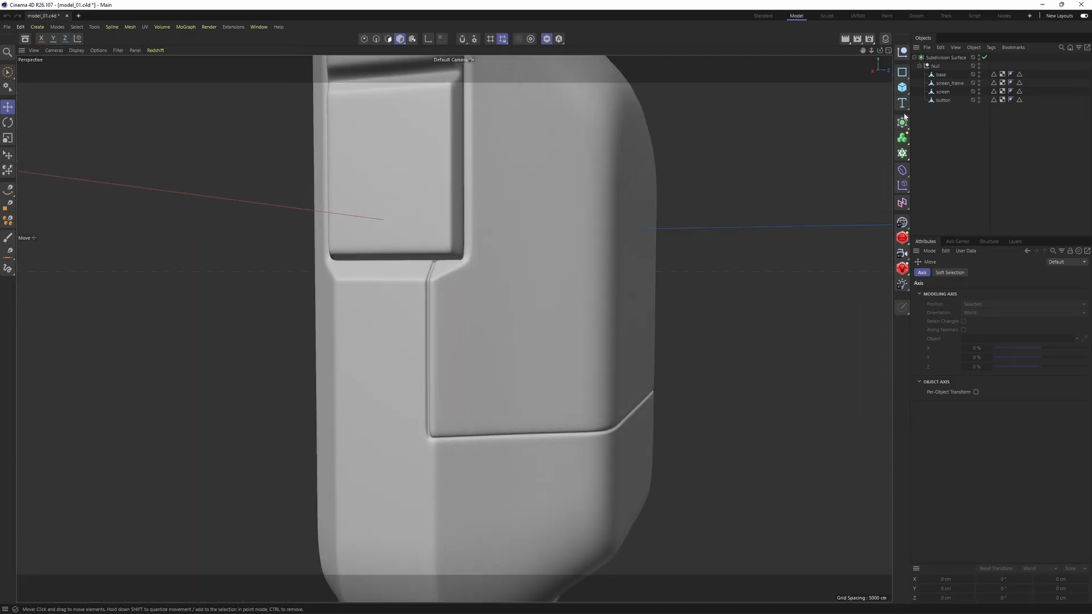
# Step: Turn smoothing off and select the base's horizontal edge path above the seam, across the back and both sides
pyautogui.click(939, 76)
pyautogui.press('q')
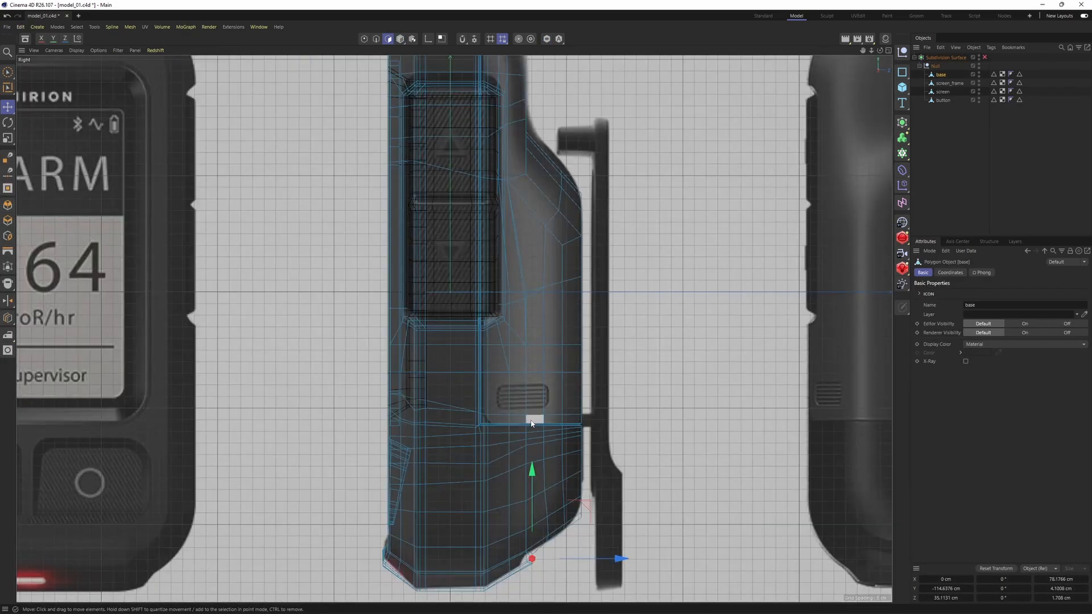
pyautogui.scroll(3, 531, 424)
pyautogui.press('Return')
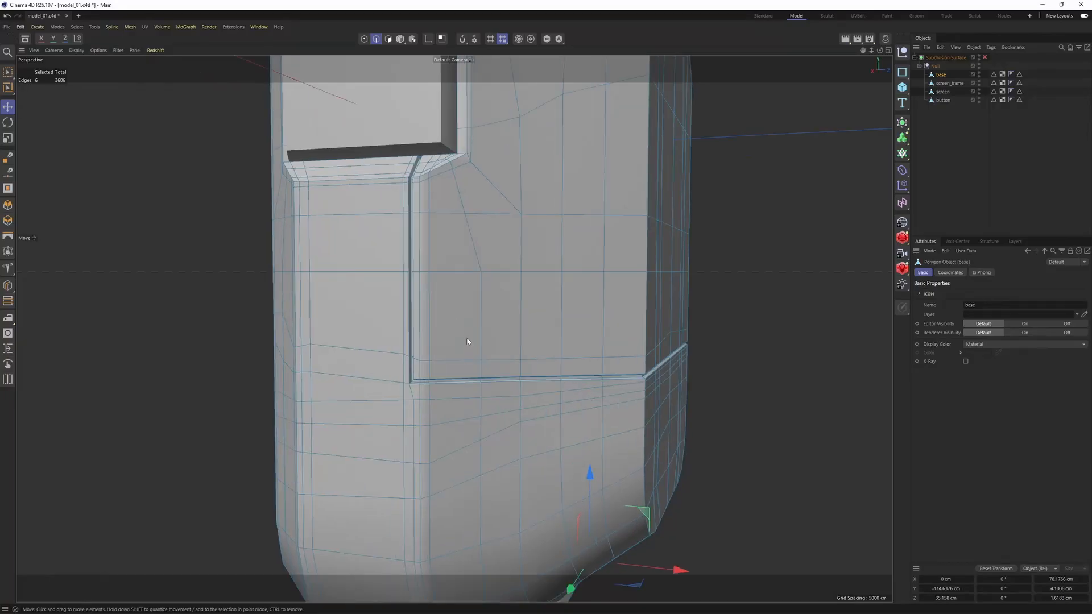
pyautogui.keyDown('alt'); pyautogui.moveTo(466, 341); pyautogui.dragTo(438, 271); pyautogui.keyUp('alt')
pyautogui.keyDown('alt'); pyautogui.moveTo(519, 307); pyautogui.dragTo(459, 298); pyautogui.keyUp('alt')
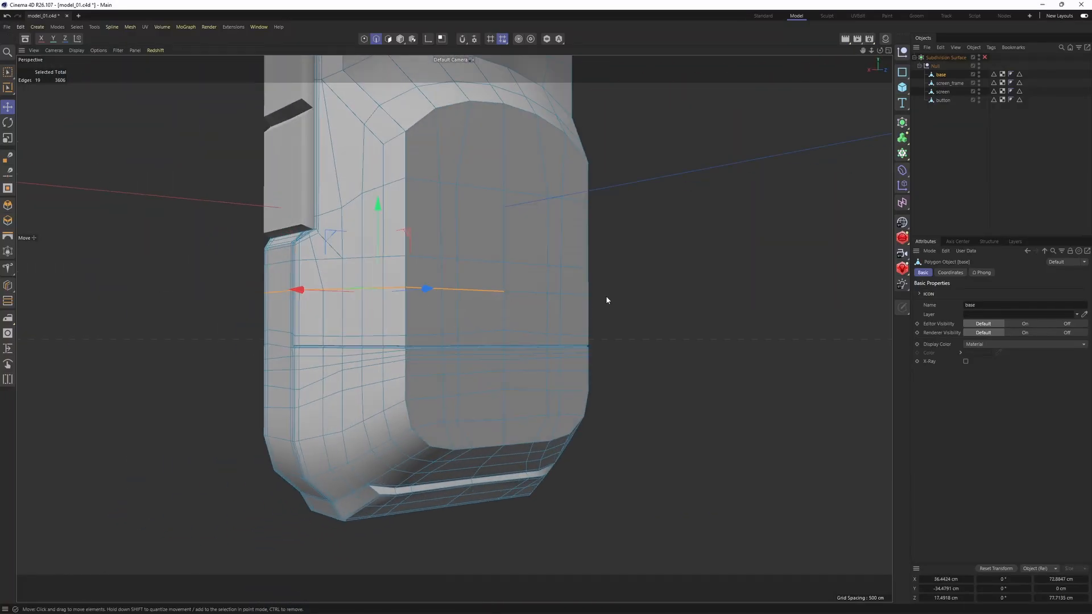
pyautogui.keyDown('alt'); pyautogui.moveTo(607, 300); pyautogui.dragTo(413, 300); pyautogui.keyUp('alt')
pyautogui.scroll(-1, 418, 283)
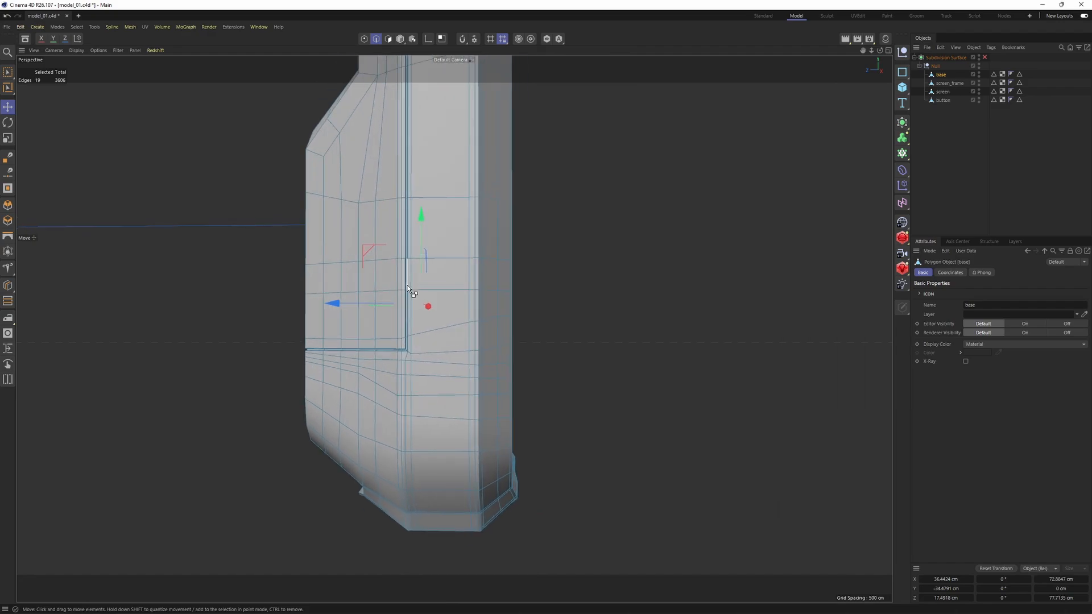
pyautogui.keyDown('ctrl'); pyautogui.keyDown('shift'); pyautogui.click(410, 291); pyautogui.keyUp('shift'); pyautogui.keyUp('ctrl')
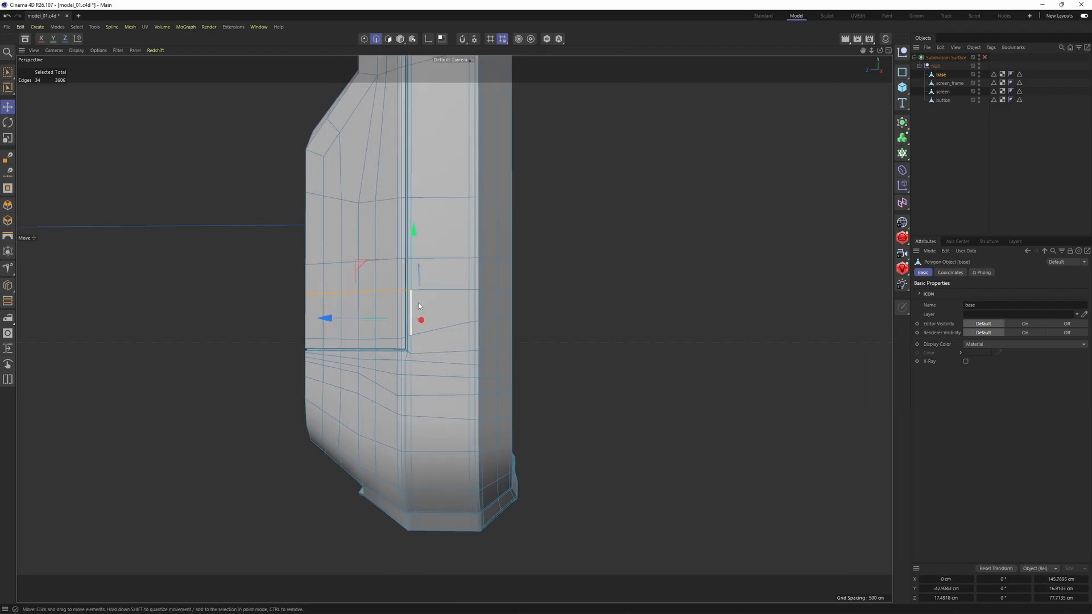
pyautogui.keyDown('ctrl'); pyautogui.click(417, 303); pyautogui.keyUp('ctrl')
pyautogui.keyDown('alt'); pyautogui.moveTo(418, 304); pyautogui.dragTo(651, 286); pyautogui.keyUp('alt')
# Step: Slide the selected edge path down about 10.3 cm to the middle of the reference's ribbed vent
pyautogui.press('m')
pyautogui.press('o')
pyautogui.middleClick(446, 284)
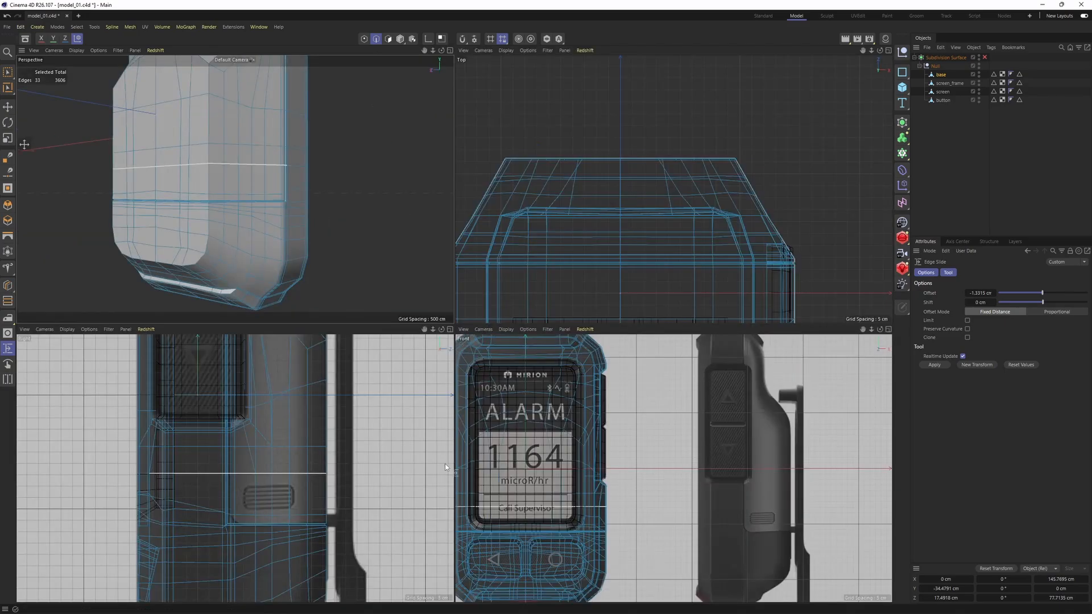
pyautogui.scroll(2, 289, 488)
pyautogui.moveTo(298, 509); pyautogui.dragTo(299, 514)
pyautogui.middleClick(224, 211)
pyautogui.keyDown('alt'); pyautogui.moveTo(224, 211); pyautogui.dragTo(433, 265); pyautogui.keyUp('alt')
pyautogui.keyDown('alt'); pyautogui.moveTo(433, 266); pyautogui.dragTo(651, 283, button='middle'); pyautogui.keyUp('alt')
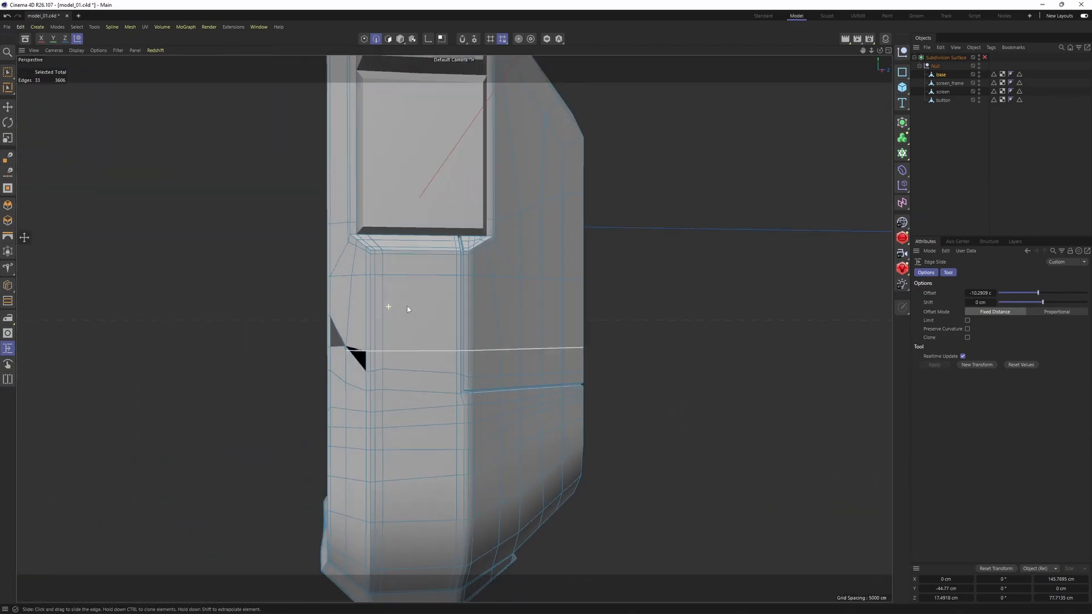
pyautogui.keyDown('alt'); pyautogui.moveTo(390, 307); pyautogui.dragTo(455, 311); pyautogui.keyUp('alt')
# Step: Slide individual points of the base beside the seam to tidy the mesh around the relocated edge path
pyautogui.scroll(5, 344, 346)
pyautogui.press('Return')
pyautogui.press('Return')
pyautogui.moveTo(338, 346); pyautogui.dragTo(496, 348)
pyautogui.scroll(-3, 344, 341)
pyautogui.scroll(3, 397, 340)
# Step: Add a horizontal loop cut around the base just above the ribbed vent in the side view
pyautogui.middleClick(496, 348)
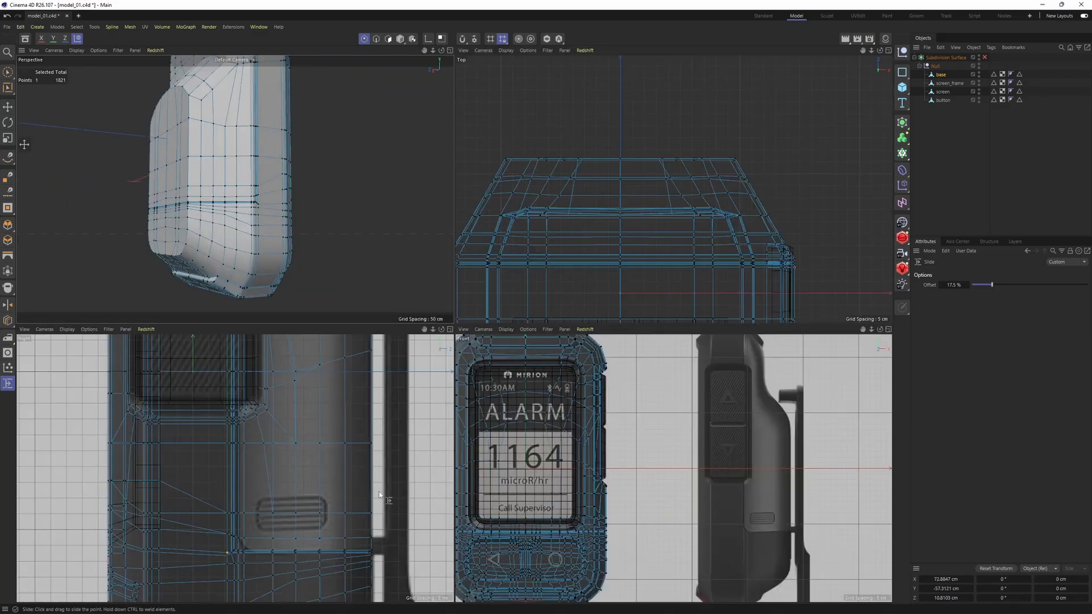
pyautogui.middleClick(378, 491)
pyautogui.scroll(3, 487, 455)
pyautogui.press('k')
pyautogui.press('l')
pyautogui.scroll(-2, 442, 336)
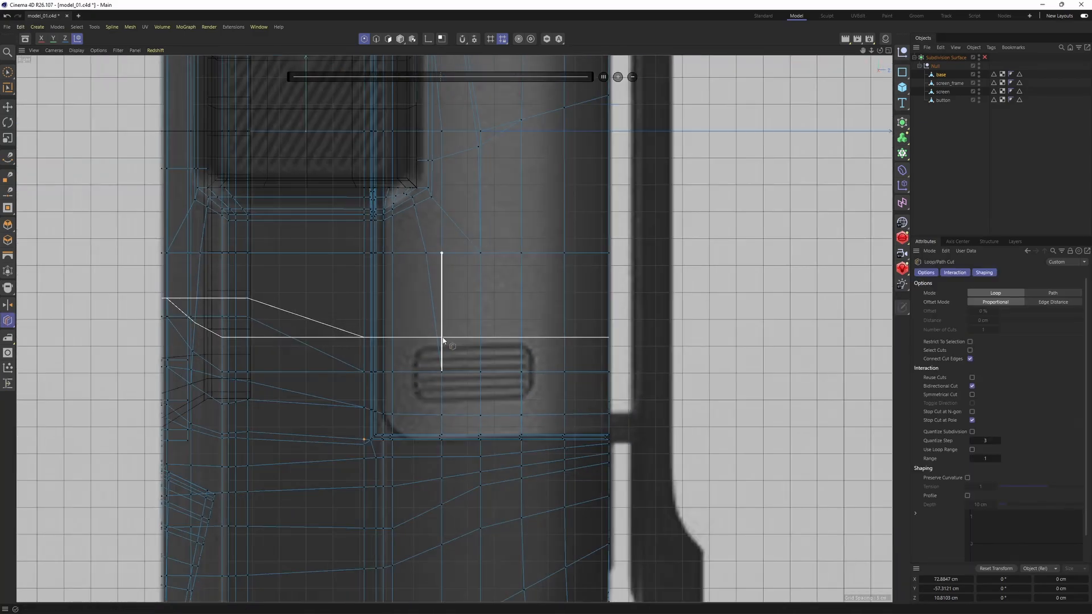
# Step: Select the horizontal edge loop above the new cut and examine the edge flow beside the screen opening
pyautogui.middleClick(239, 204)
pyautogui.middleClick(239, 204)
pyautogui.press('e')
pyautogui.press('Return')
pyautogui.press('Return')
pyautogui.keyDown('alt'); pyautogui.moveTo(423, 279); pyautogui.dragTo(588, 324); pyautogui.keyUp('alt')
pyautogui.press('Return')
pyautogui.press('Return')
pyautogui.scroll(4, 490, 308)
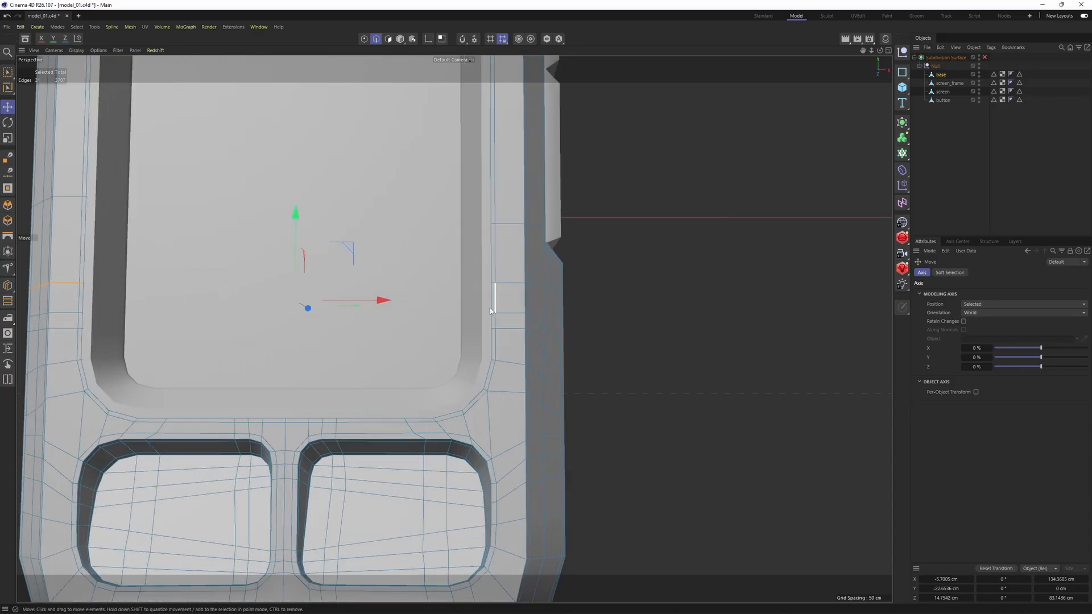
pyautogui.scroll(-2, 490, 308)
pyautogui.moveTo(420, 333)
pyautogui.keyDown('alt'); pyautogui.mouseDown()
pyautogui.moveTo(459, 324)
pyautogui.moveTo(428, 317)
pyautogui.mouseUp(); pyautogui.keyUp('alt')
pyautogui.scroll(4, 334, 298)
pyautogui.press('space')
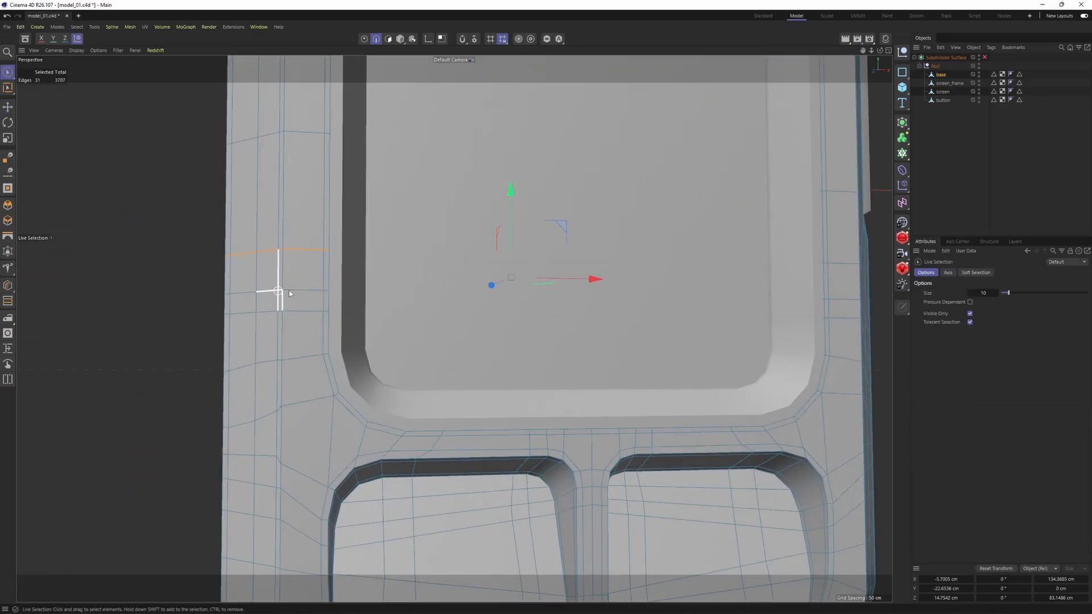
pyautogui.keyDown('alt'); pyautogui.moveTo(346, 282); pyautogui.dragTo(599, 287); pyautogui.keyUp('alt')
# Step: Select the block of eight base polygons, four wide and two high, covering the ribbed vent on the lower side
pyautogui.press('Return')
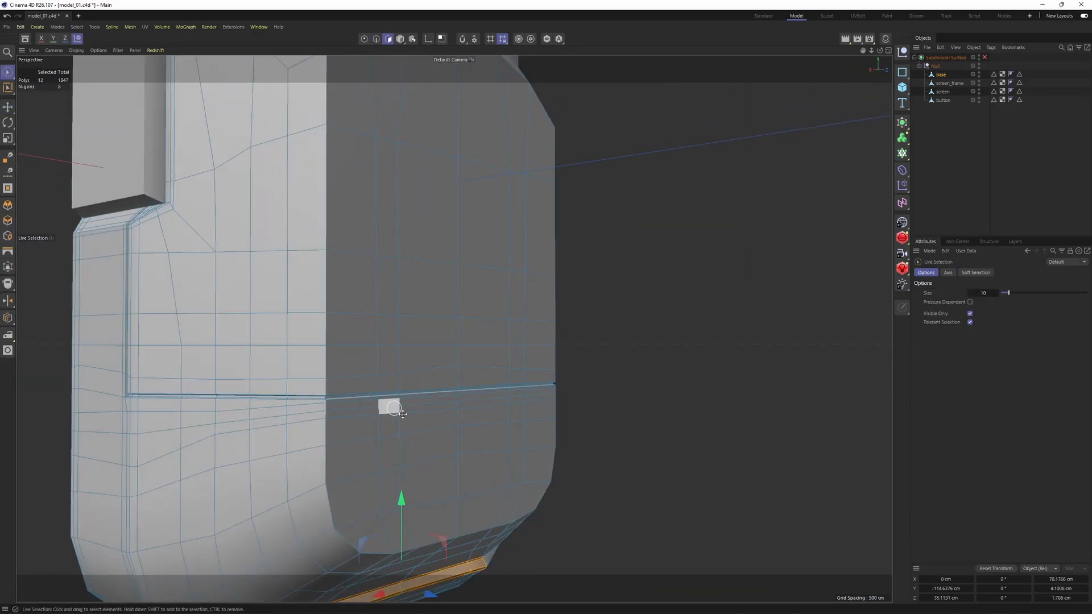
pyautogui.middleClick(538, 502)
pyautogui.middleClick(537, 503)
pyautogui.keyDown('alt'); pyautogui.moveTo(267, 441); pyautogui.dragTo(370, 424, button='middle'); pyautogui.keyUp('alt')
pyautogui.middleClick(229, 410)
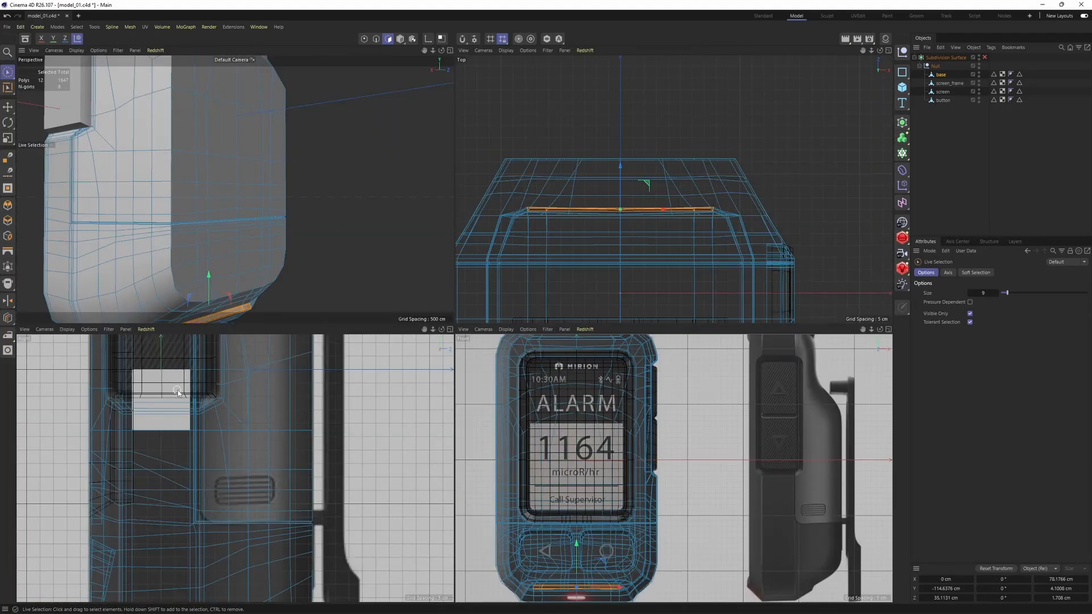
pyautogui.middleClick(374, 395)
pyautogui.scroll(3, 415, 341)
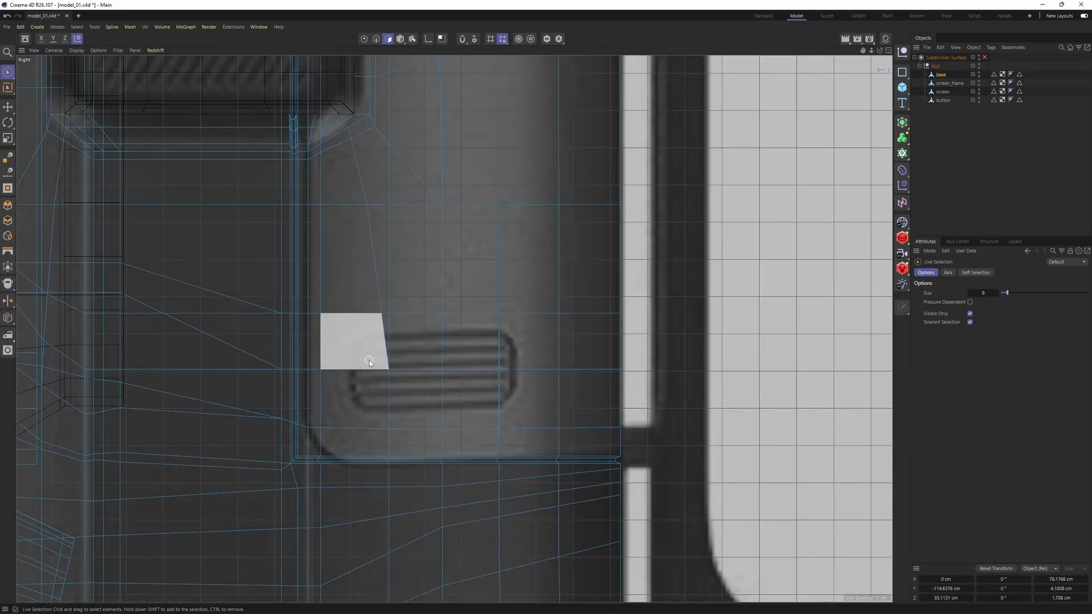
pyautogui.moveTo(488, 371); pyautogui.dragTo(518, 376)
pyautogui.middleClick(192, 213)
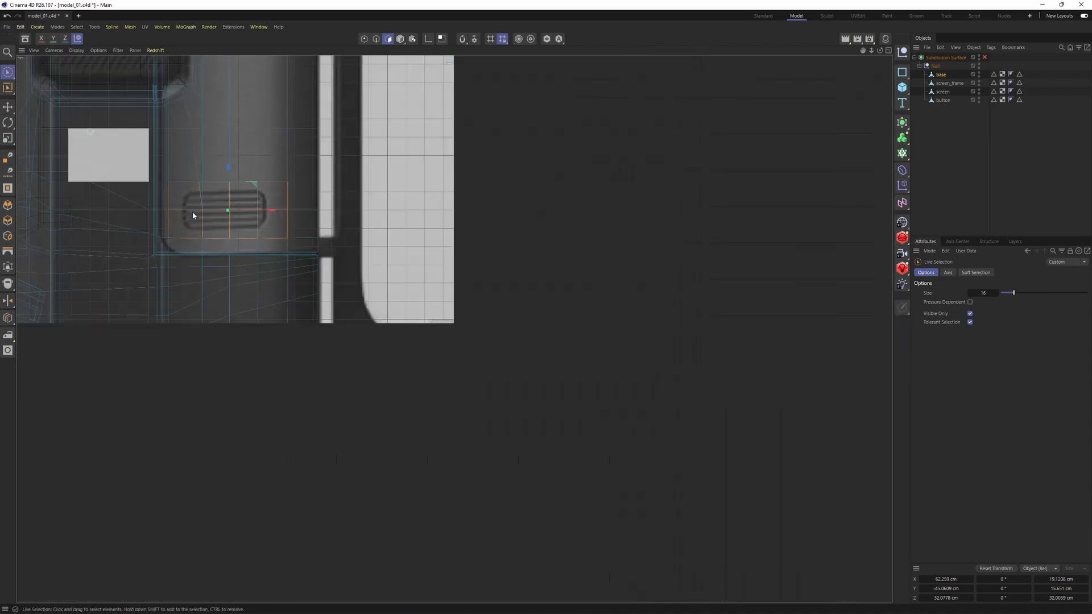
pyautogui.middleClick(193, 214)
pyautogui.keyDown('alt'); pyautogui.moveTo(387, 298); pyautogui.dragTo(318, 313, button='middle'); pyautogui.keyUp('alt')
pyautogui.keyDown('alt'); pyautogui.moveTo(319, 313); pyautogui.dragTo(353, 333); pyautogui.keyUp('alt')
pyautogui.keyDown('alt'); pyautogui.moveTo(353, 333); pyautogui.dragTo(472, 309, button='middle'); pyautogui.keyUp('alt')
pyautogui.keyDown('alt'); pyautogui.moveTo(472, 309); pyautogui.dragTo(499, 277); pyautogui.keyUp('alt')
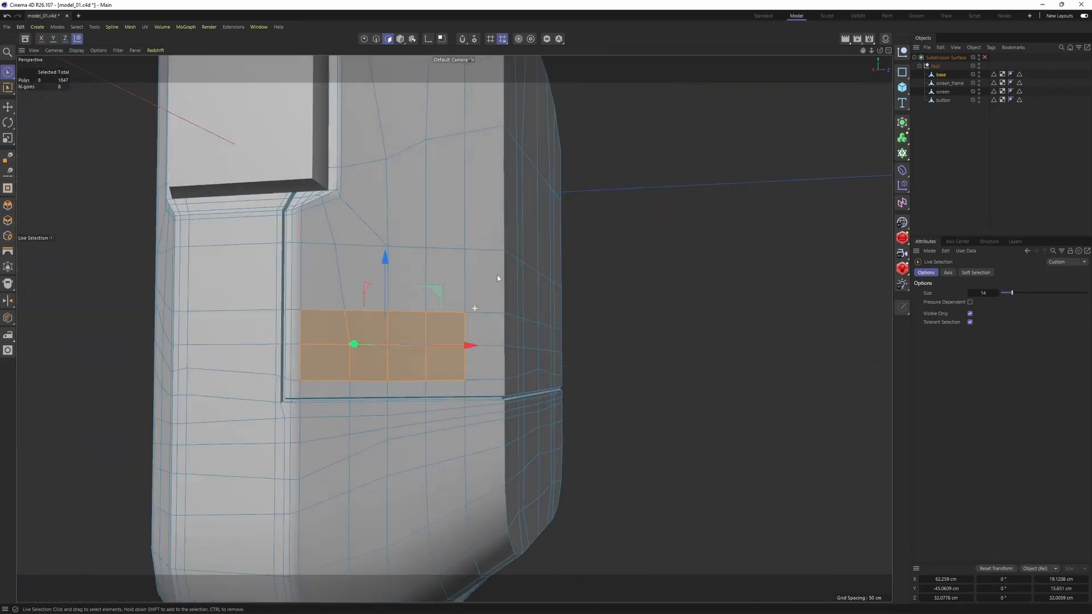
# Step: Inset the selected block of eight base polygons by 2.4 cm and compare it with the ribbed vent in the side view
pyautogui.scroll(1, 526, 302)
pyautogui.rightClick(526, 302)
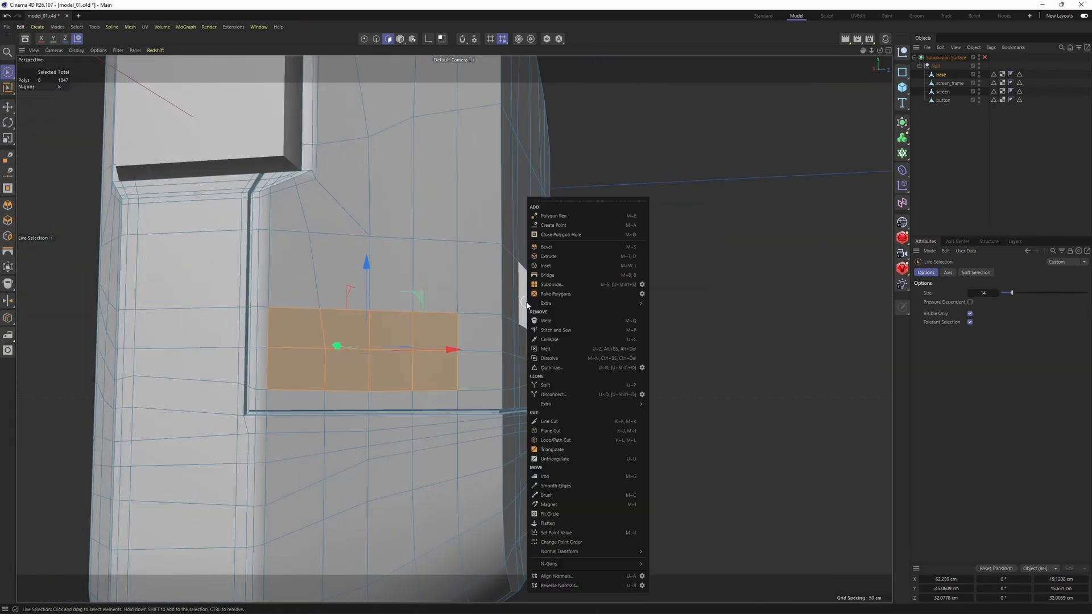
pyautogui.click(564, 265)
pyautogui.middleClick(495, 408)
pyautogui.middleClick(434, 453)
pyautogui.scroll(2, 433, 454)
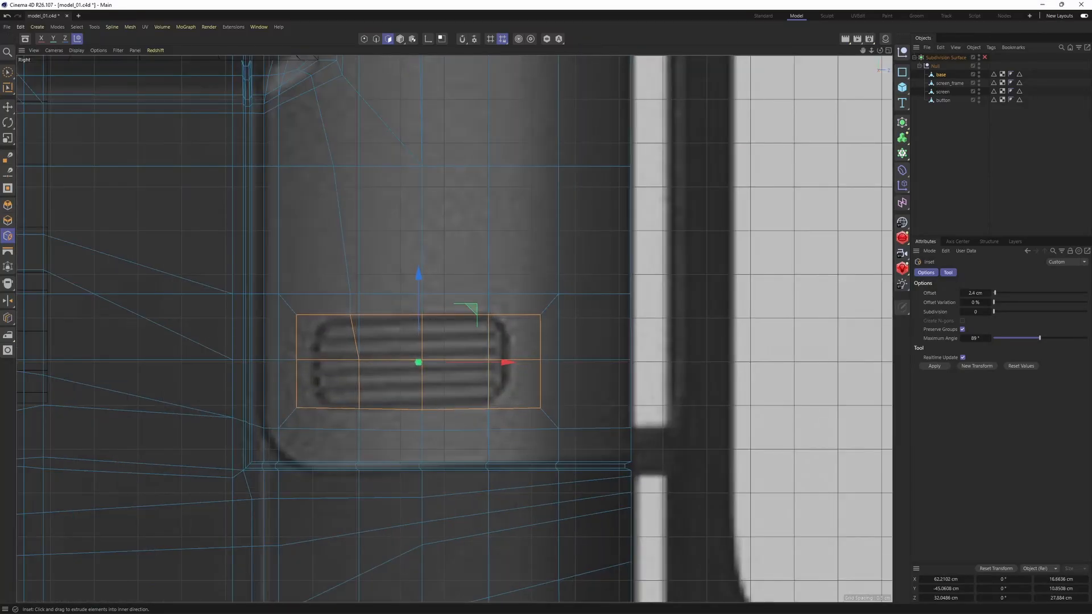
pyautogui.keyDown('alt'); pyautogui.moveTo(558, 411); pyautogui.dragTo(590, 408, button='middle'); pyautogui.keyUp('alt')
pyautogui.scroll(3, 496, 397)
# Step: Slide the inset's two vertical end edges inward by 2.7 cm and about 3.5 cm to fit the ends of the vent
pyautogui.press('Return')
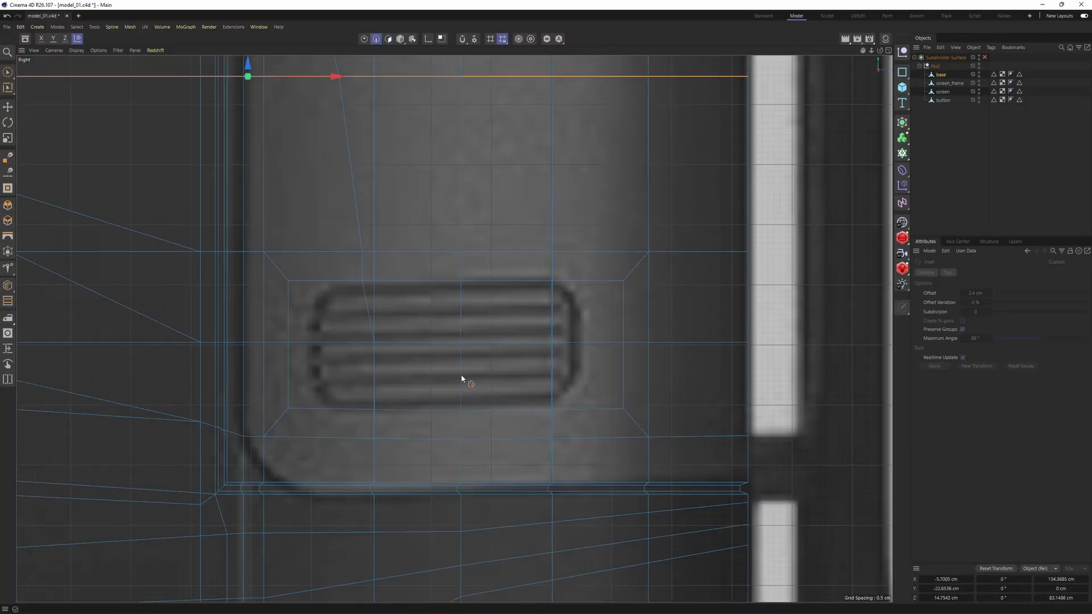
pyautogui.press('e')
pyautogui.click(289, 316)
pyautogui.keyDown('shift'); pyautogui.click(300, 371); pyautogui.keyUp('shift')
pyautogui.rightClick(356, 393)
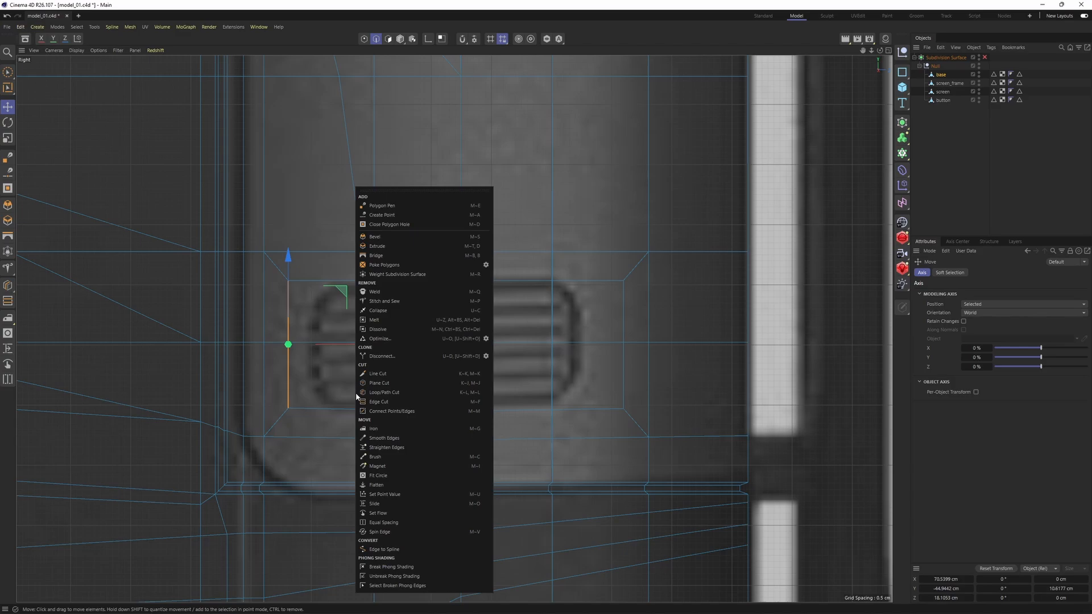
pyautogui.click(387, 503)
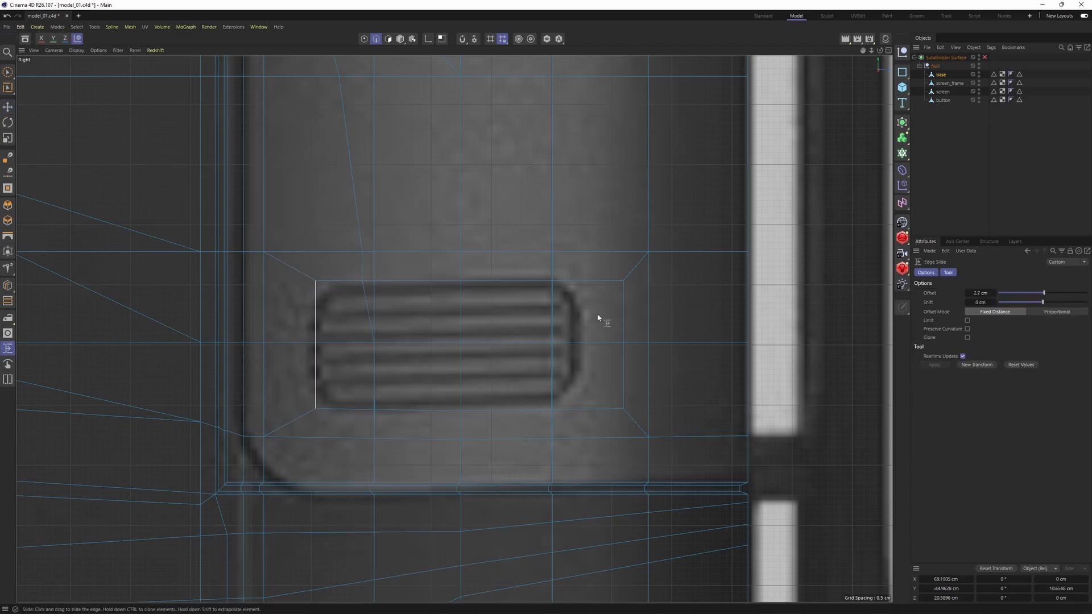
pyautogui.press('e')
pyautogui.press('m')
pyautogui.press('o')
pyautogui.moveTo(632, 382); pyautogui.dragTo(603, 386)
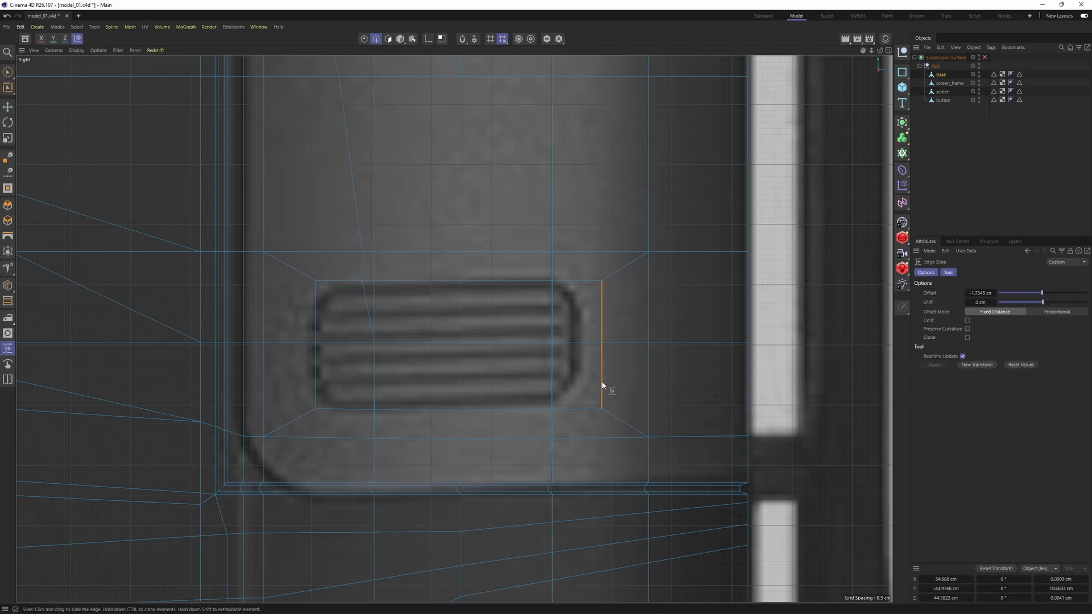
# Step: Slide the point on the inset's upper border sideways to straighten the vertical edge below it
pyautogui.middleClick(587, 386)
pyautogui.middleClick(421, 298)
pyautogui.keyDown('alt'); pyautogui.moveTo(336, 319); pyautogui.dragTo(354, 329); pyautogui.keyUp('alt')
pyautogui.keyDown('alt'); pyautogui.moveTo(353, 329); pyautogui.dragTo(380, 325, button='right'); pyautogui.keyUp('alt')
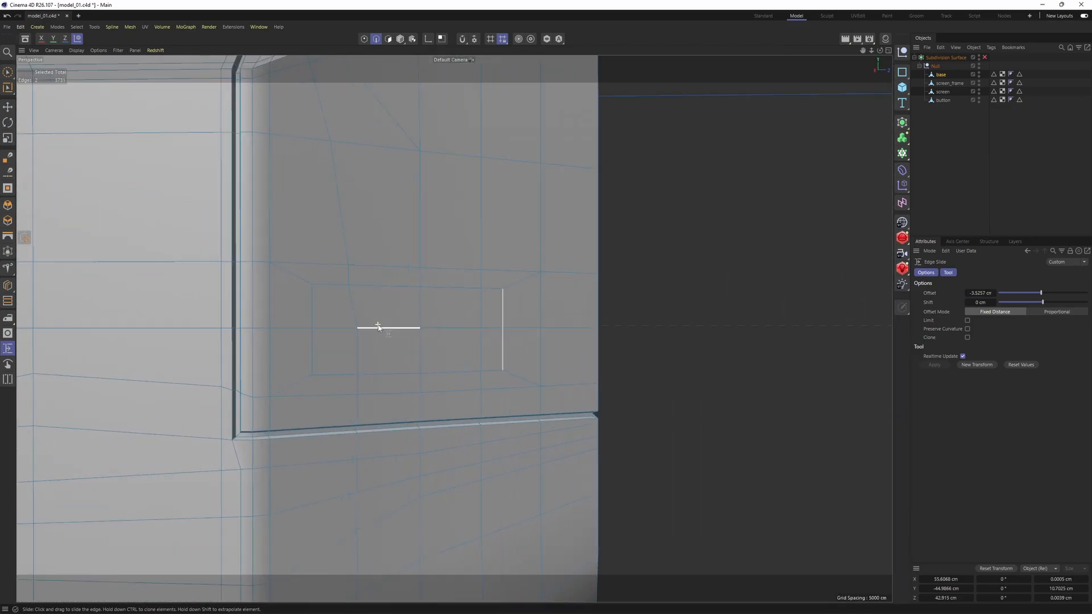
pyautogui.press('e')
pyautogui.scroll(1, 348, 294)
pyautogui.press('Return')
pyautogui.press('Return')
pyautogui.press('m')
pyautogui.press('o')
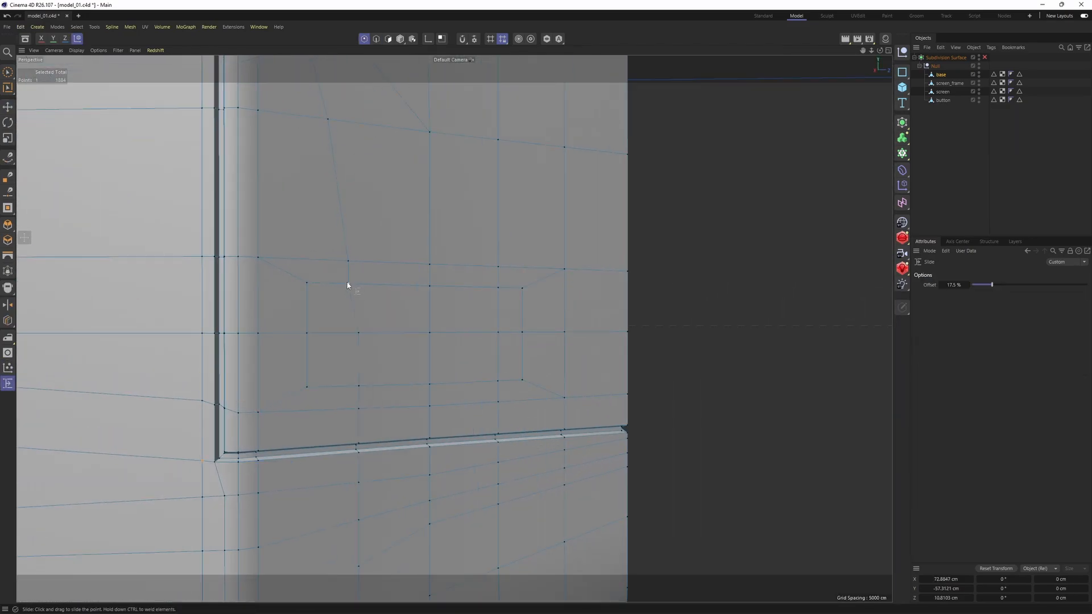
pyautogui.moveTo(348, 284); pyautogui.dragTo(356, 298)
# Step: Select the edges framing the inset's end nearest the screen side to examine its corner topology
pyautogui.scroll(1, 356, 298)
pyautogui.press('Return')
pyautogui.press('e')
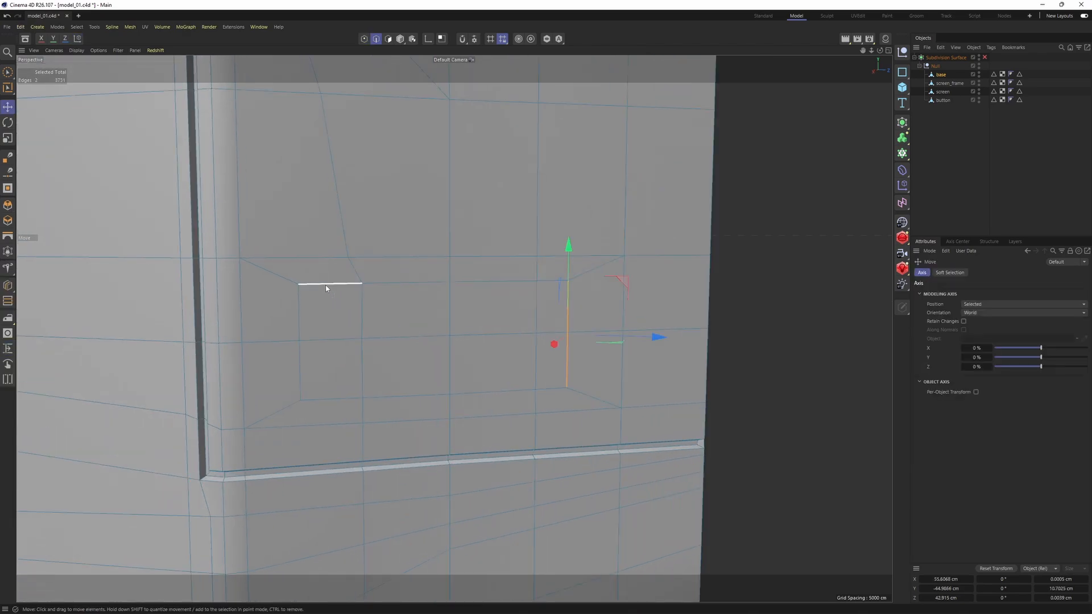
pyautogui.keyDown('shift'); pyautogui.click(299, 326); pyautogui.keyUp('shift')
pyautogui.keyDown('shift'); pyautogui.click(301, 383); pyautogui.keyUp('shift')
pyautogui.keyDown('shift'); pyautogui.click(324, 401); pyautogui.keyUp('shift')
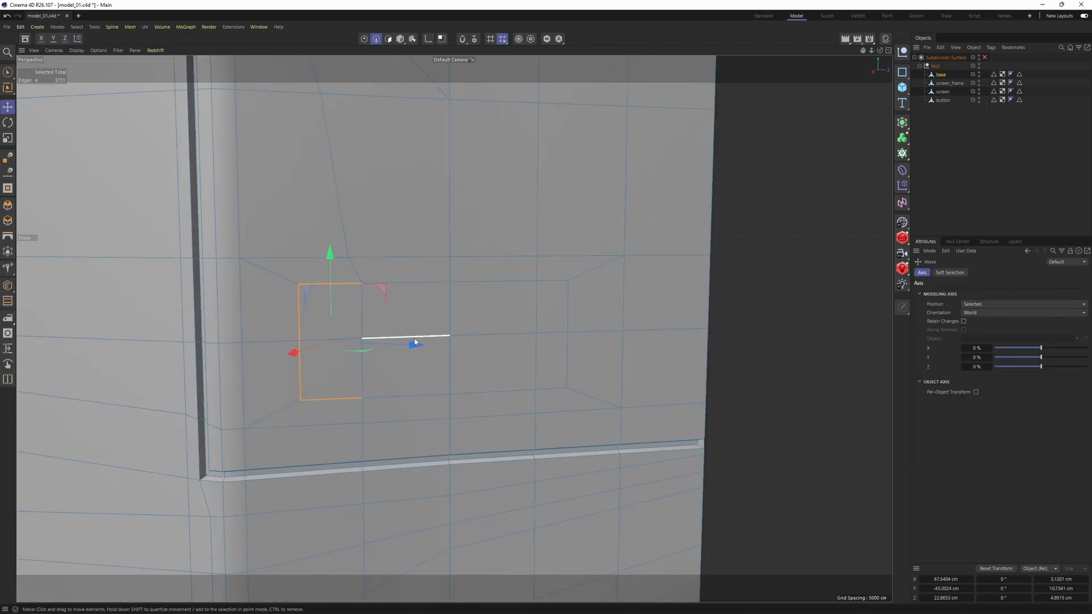
pyautogui.scroll(2, 339, 262)
pyautogui.hotkey('ctrl', 'BackSpace')
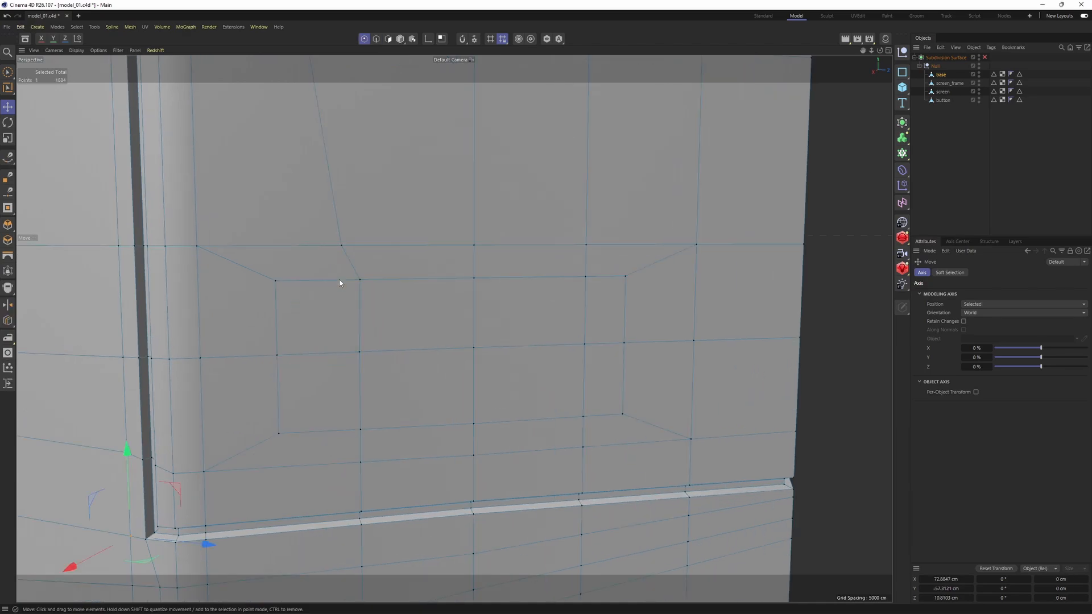
pyautogui.hotkey('ctrl', 'z')
pyautogui.click(302, 281)
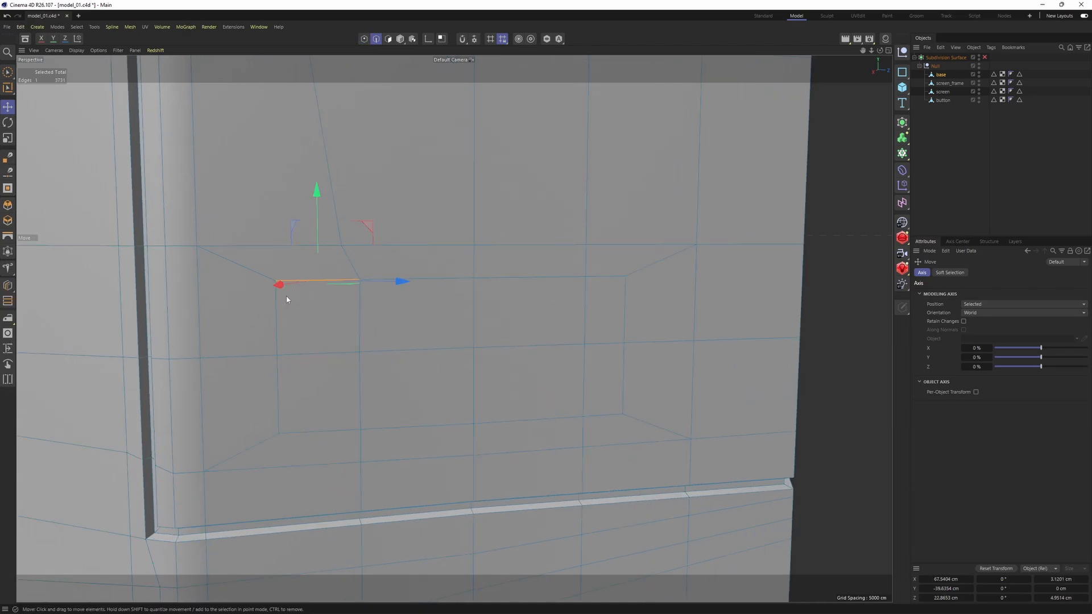
pyautogui.keyDown('shift'); pyautogui.click(290, 415); pyautogui.keyUp('shift')
pyautogui.keyDown('shift'); pyautogui.click(320, 425); pyautogui.keyUp('shift')
# Step: Slide the inner vertical edges nearest the rear end of the inset about 1.7 cm toward the middle
pyautogui.keyDown('alt'); pyautogui.moveTo(584, 286); pyautogui.dragTo(509, 264, button='middle'); pyautogui.keyUp('alt')
pyautogui.scroll(1, 510, 263)
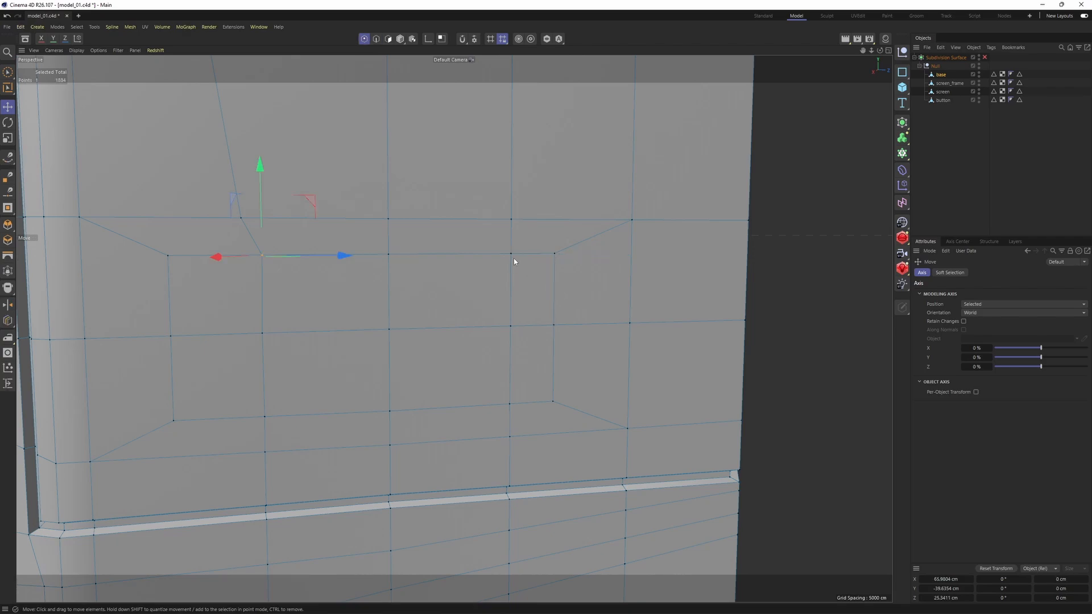
pyautogui.keyDown('shift'); pyautogui.click(509, 364); pyautogui.keyUp('shift')
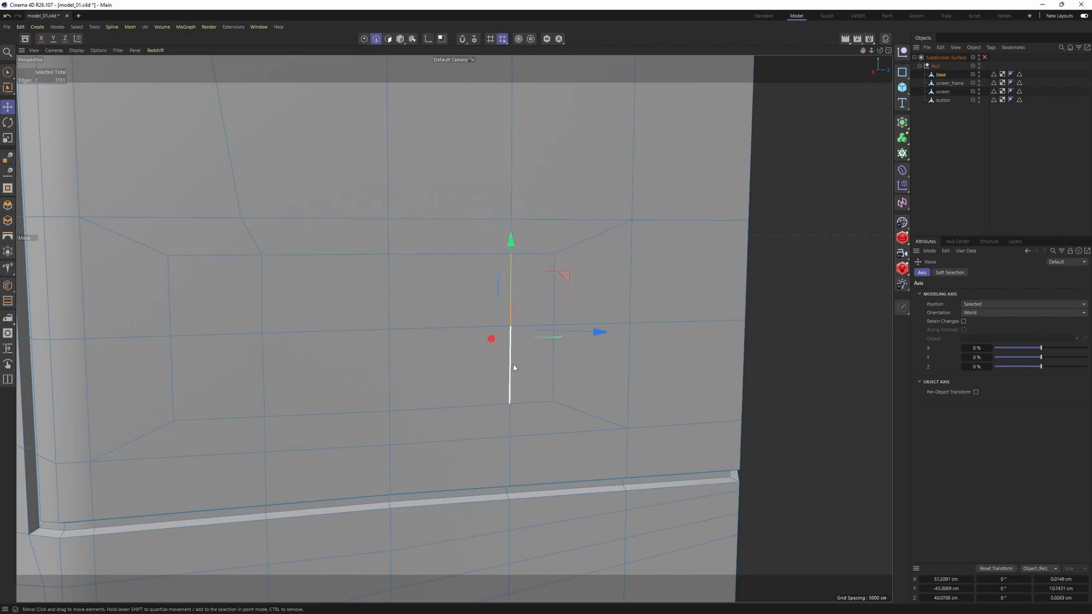
pyautogui.press('m')
pyautogui.press('o')
pyautogui.moveTo(498, 359); pyautogui.dragTo(485, 358)
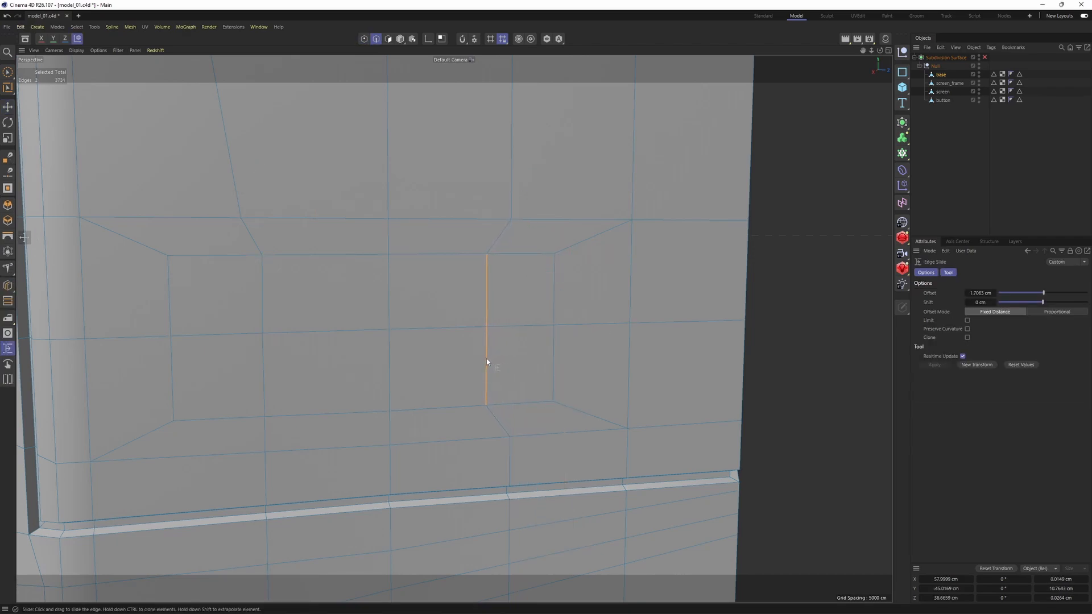
pyautogui.press('e')
# Step: Select the two end polygons on each side of the inset and compare the widths of both end columns
pyautogui.press('Return')
pyautogui.click(518, 301)
pyautogui.keyDown('shift'); pyautogui.click(533, 367); pyautogui.keyUp('shift')
pyautogui.keyDown('shift'); pyautogui.click(220, 368); pyautogui.keyUp('shift')
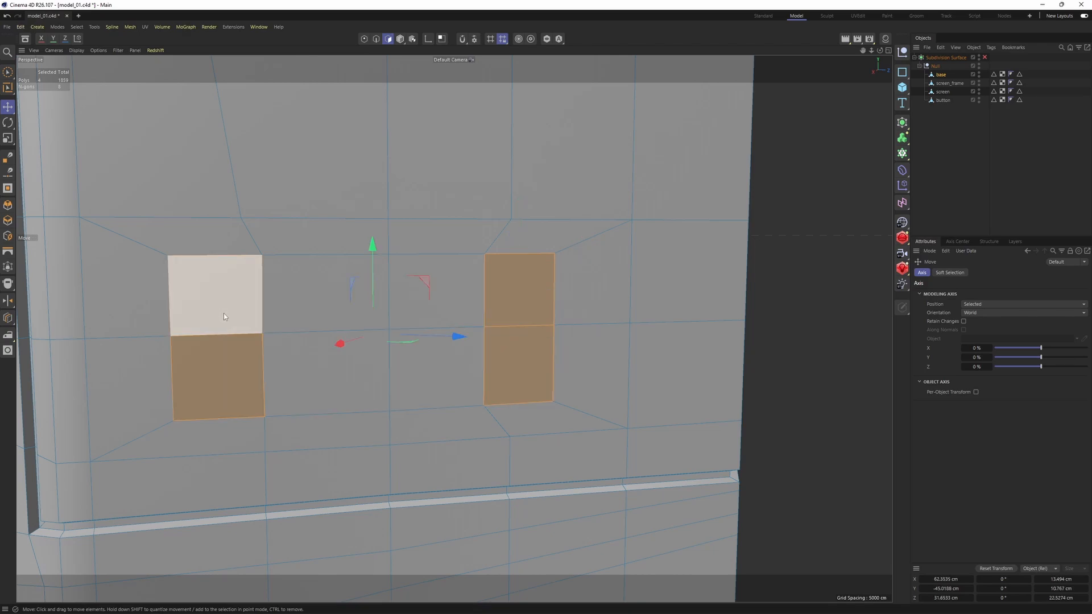
pyautogui.press('Return')
pyautogui.click(264, 259)
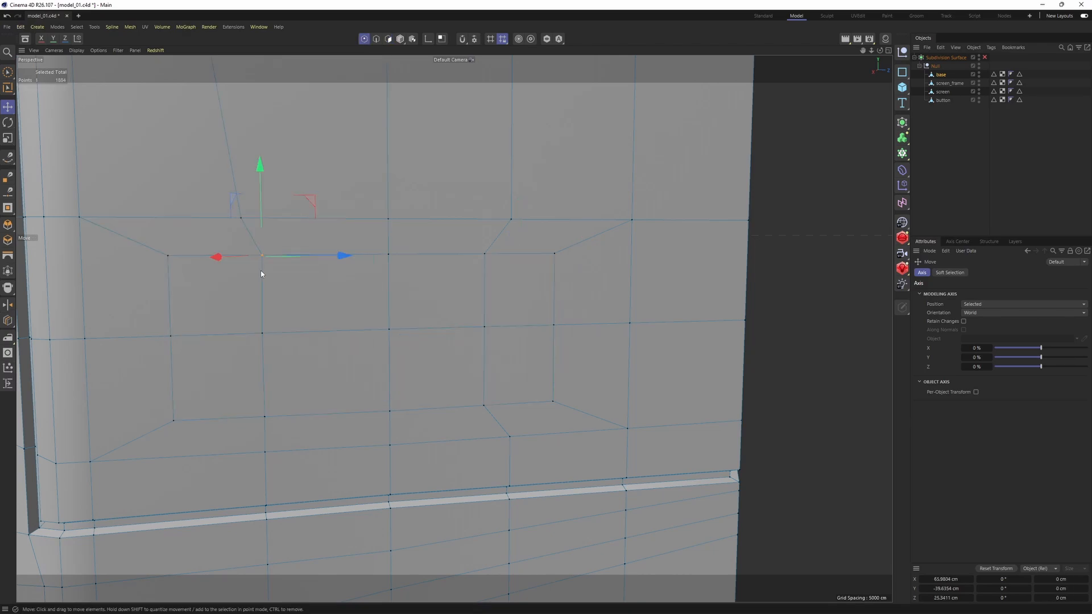
pyautogui.press('m')
pyautogui.press('o')
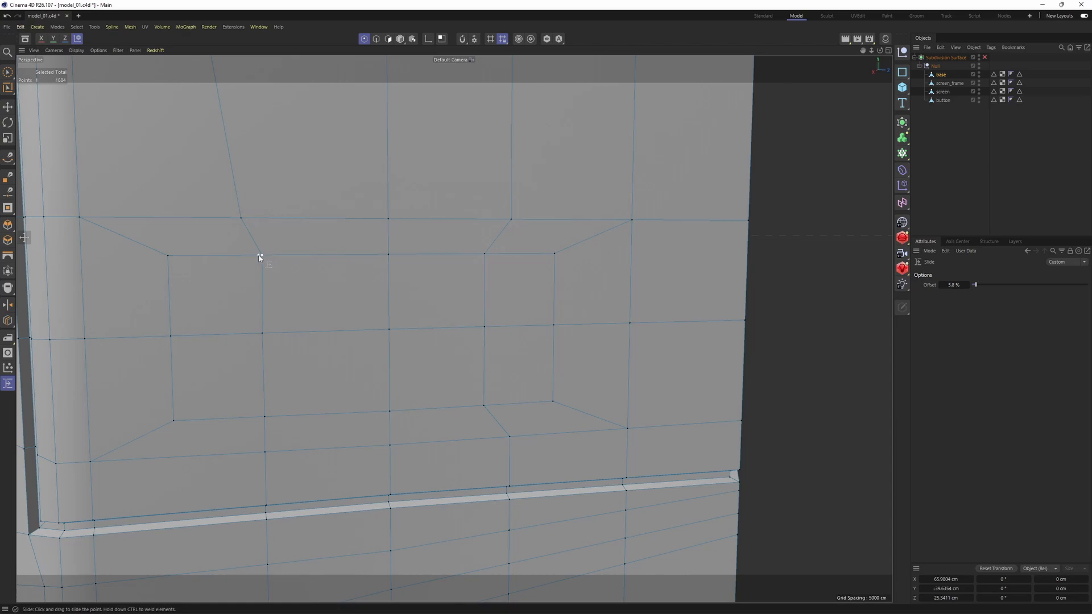
pyautogui.scroll(-3, 499, 320)
pyautogui.keyDown('alt'); pyautogui.moveTo(499, 319); pyautogui.dragTo(432, 322); pyautogui.keyUp('alt')
pyautogui.press('Return')
pyautogui.press('Return')
pyautogui.scroll(-3, 431, 321)
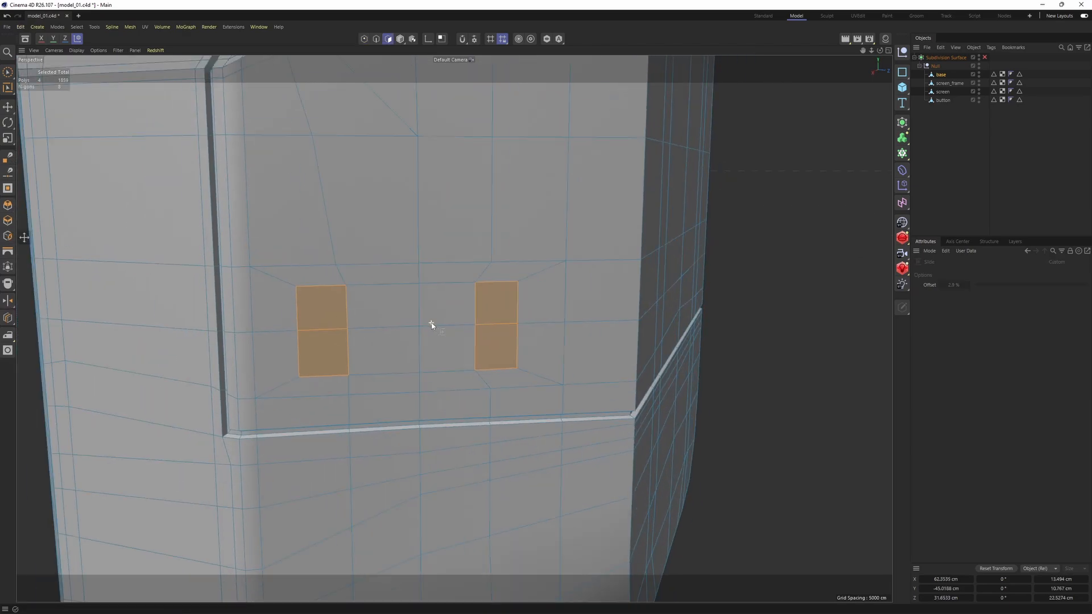
# Step: Slide the inner vertical edges at the inset's front end about 0.4 cm outward to narrow that end column
pyautogui.keyDown('alt'); pyautogui.moveTo(430, 321); pyautogui.dragTo(441, 305, button='middle'); pyautogui.keyUp('alt')
pyautogui.scroll(4, 480, 271)
pyautogui.press('Return')
pyautogui.press('Return')
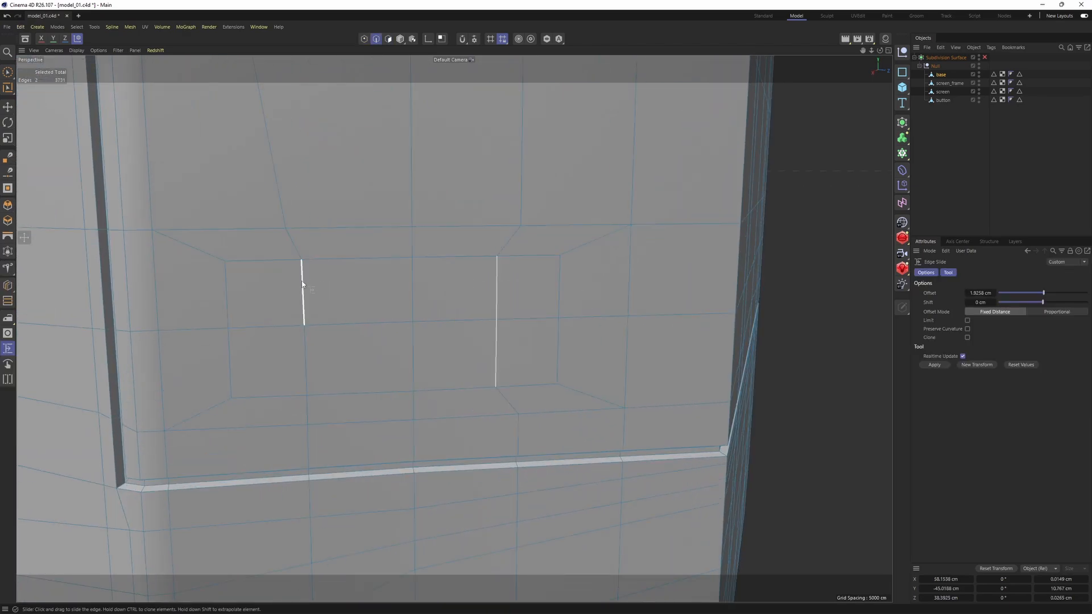
pyautogui.moveTo(304, 366); pyautogui.dragTo(301, 366)
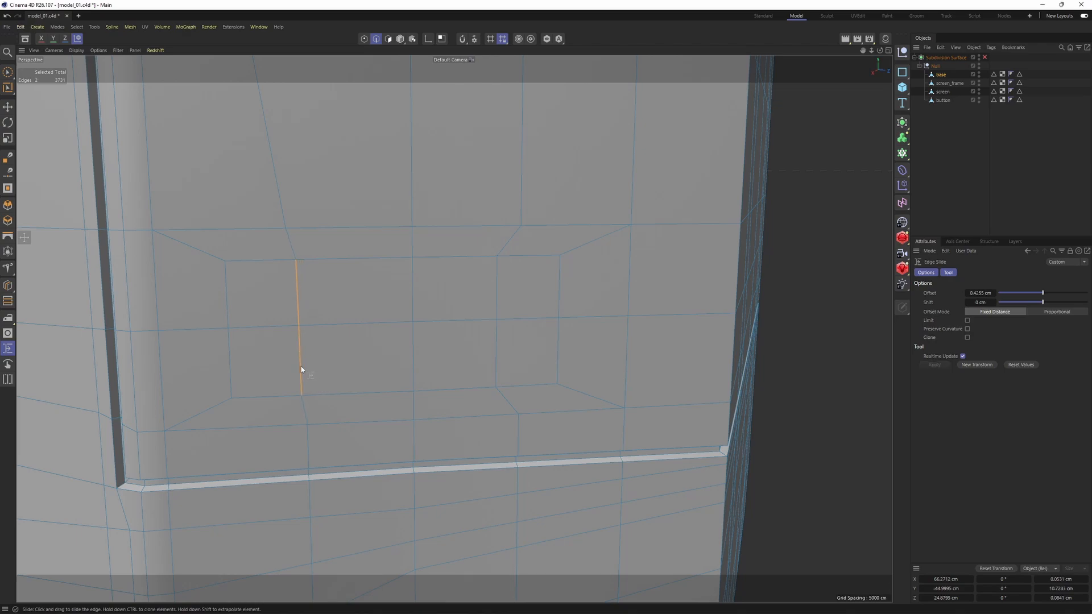
# Step: Select all eight polygons inside the inset and check their fit against the vent in the side view
pyautogui.press('Return')
pyautogui.press('e')
pyautogui.keyDown('shift'); pyautogui.click(377, 303); pyautogui.keyUp('shift')
pyautogui.keyDown('shift'); pyautogui.click(399, 368); pyautogui.keyUp('shift')
pyautogui.keyDown('shift'); pyautogui.click(454, 301); pyautogui.keyUp('shift')
pyautogui.keyDown('shift'); pyautogui.click(482, 374); pyautogui.keyUp('shift')
pyautogui.middleClick(483, 375)
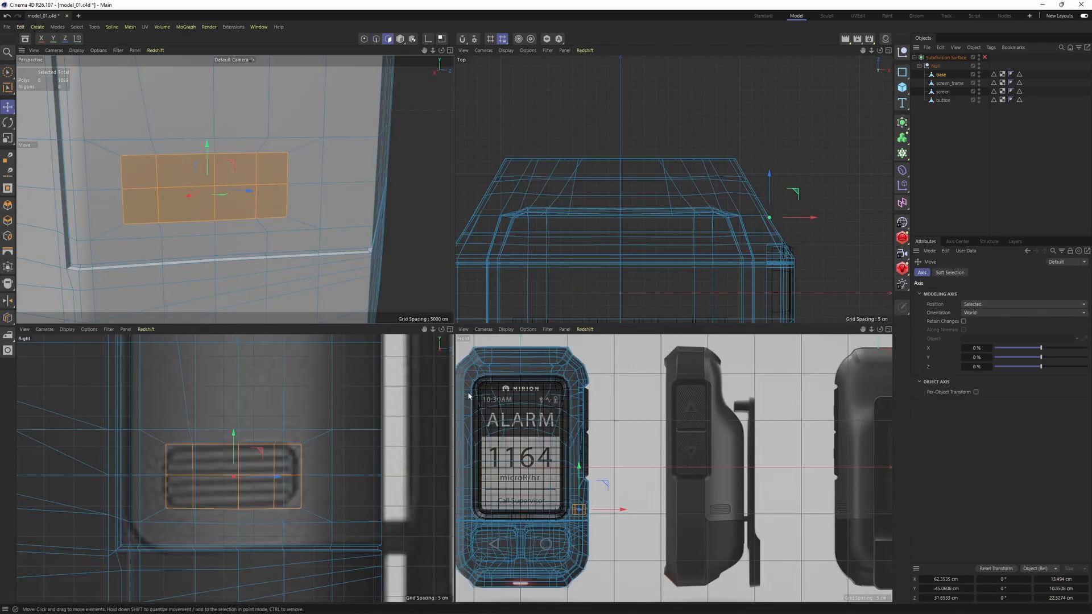
pyautogui.middleClick(375, 296)
# Step: Set the modeling axis orientation to Normal and extrude the vent polygons straight into the body as a recess
pyautogui.keyDown('alt'); pyautogui.moveTo(372, 295); pyautogui.dragTo(462, 360); pyautogui.keyUp('alt')
pyautogui.scroll(-5, 506, 318)
pyautogui.scroll(4, 461, 359)
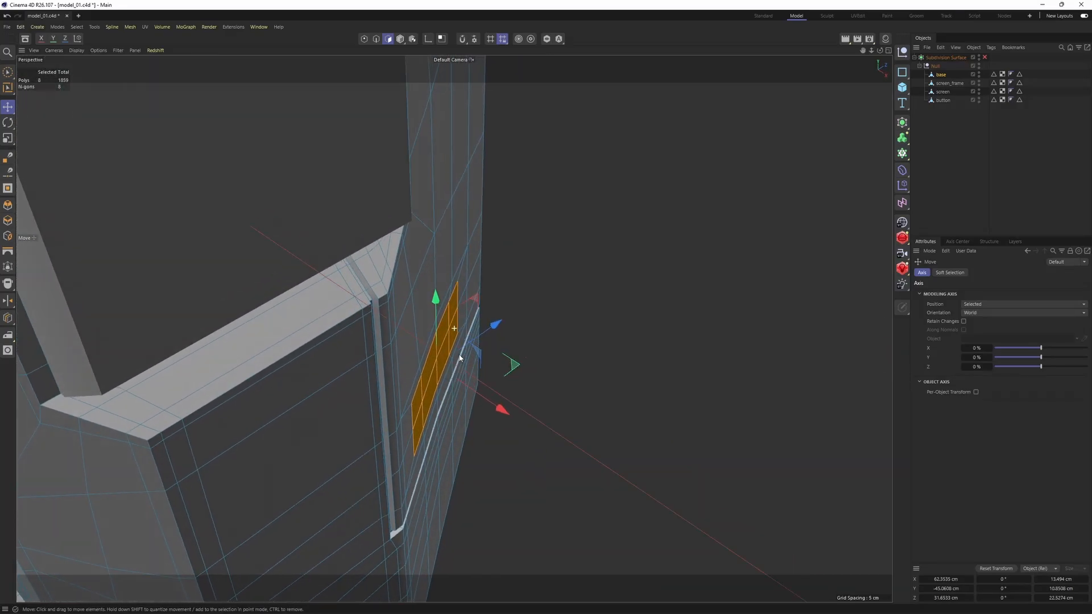
pyautogui.click(484, 330)
pyautogui.click(505, 497)
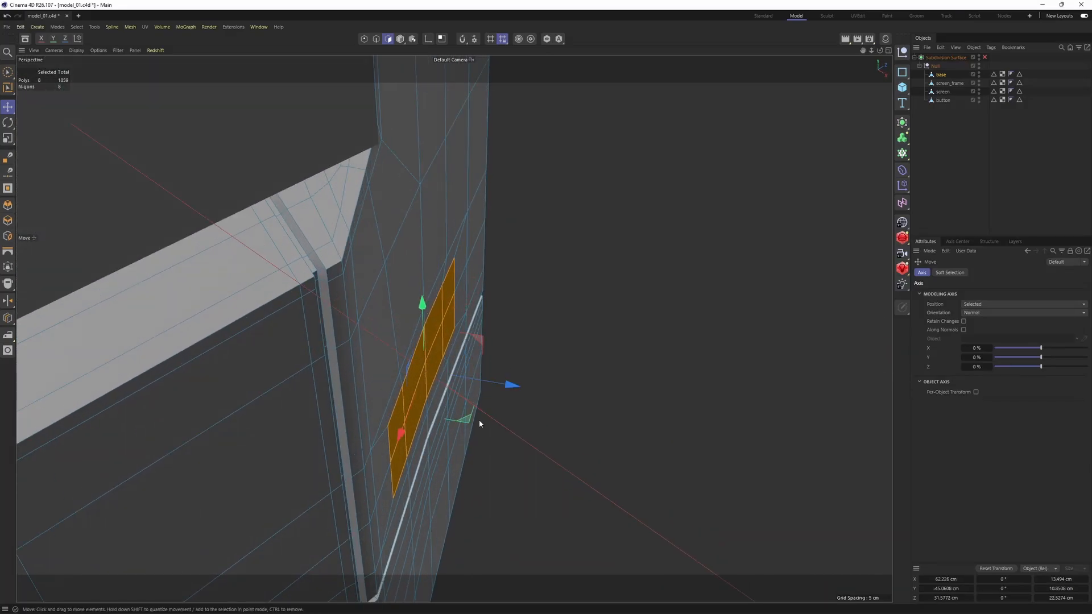
pyautogui.scroll(4, 480, 420)
pyautogui.keyDown('ctrl'); pyautogui.moveTo(498, 376); pyautogui.dragTo(525, 370); pyautogui.keyUp('ctrl')
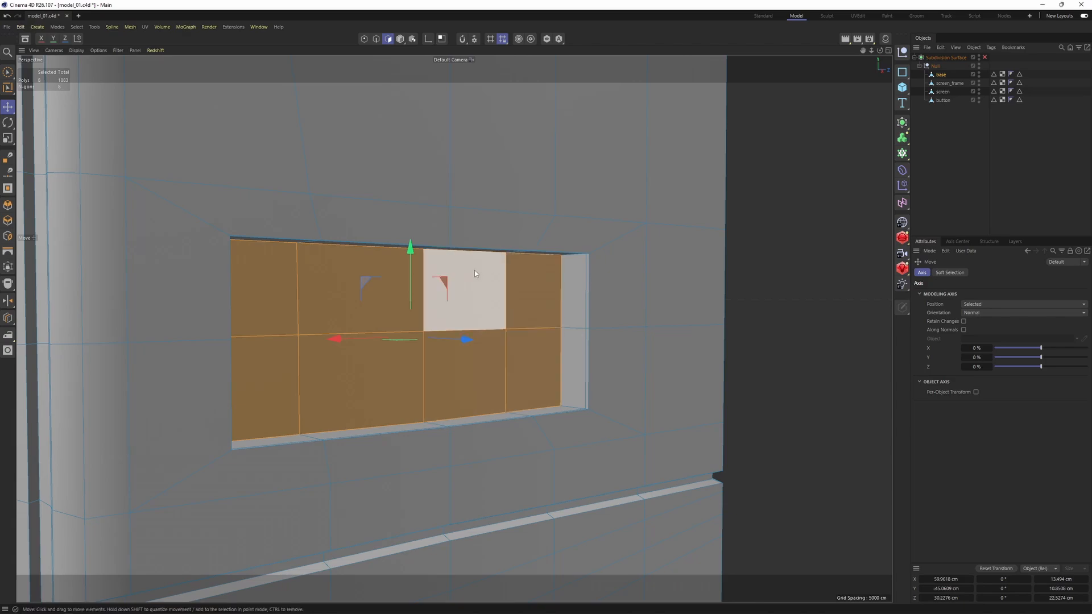
# Step: Split the recessed vent polygons into a separate object, hide that copy and reselect the base object
pyautogui.middleClick(485, 342)
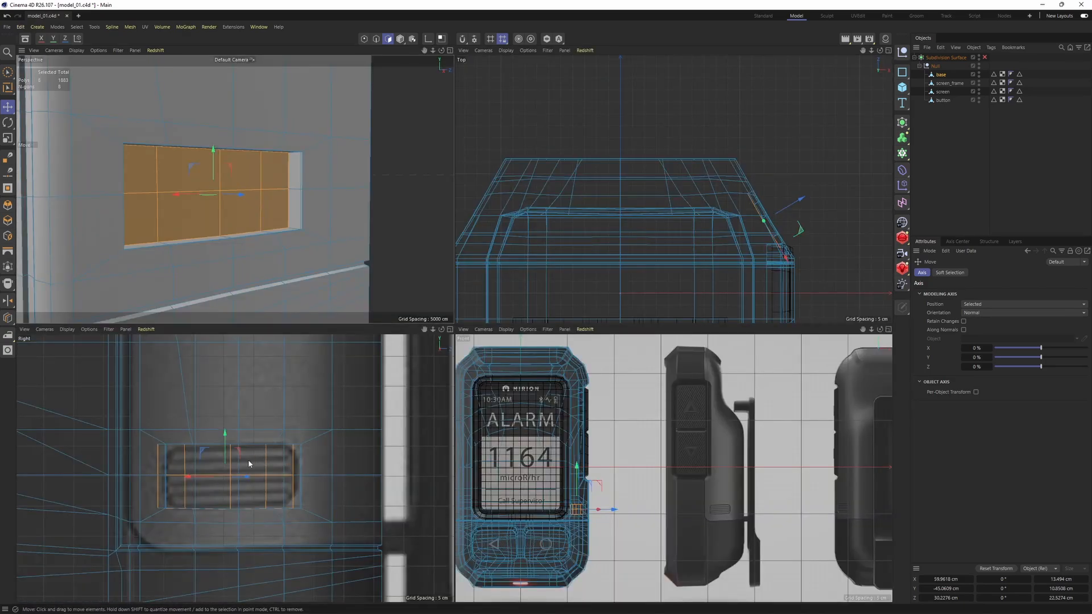
pyautogui.middleClick(262, 195)
pyautogui.rightClick(582, 198)
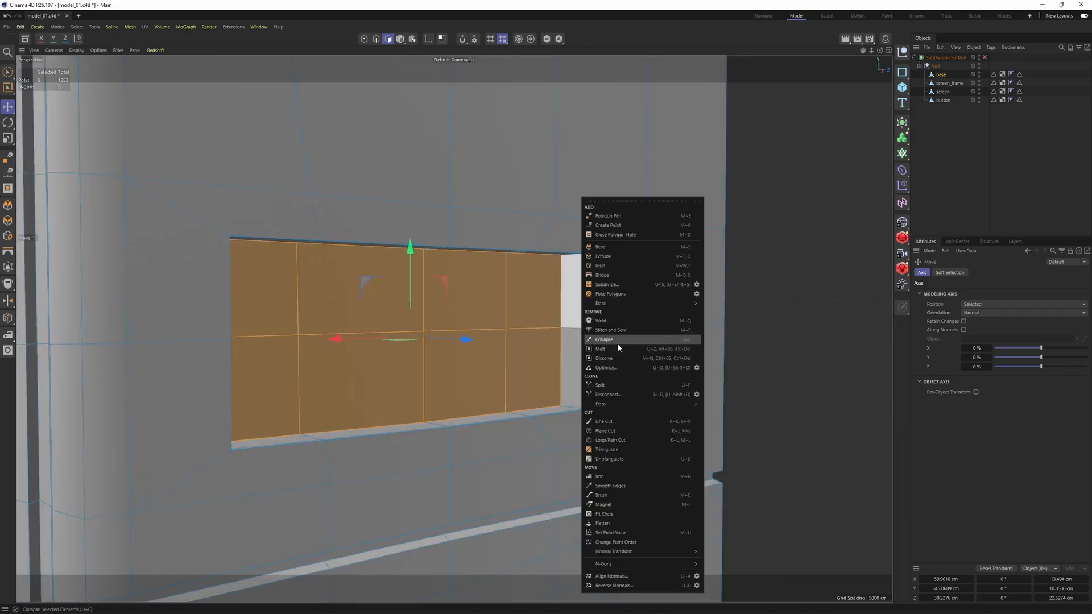
pyautogui.click(619, 386)
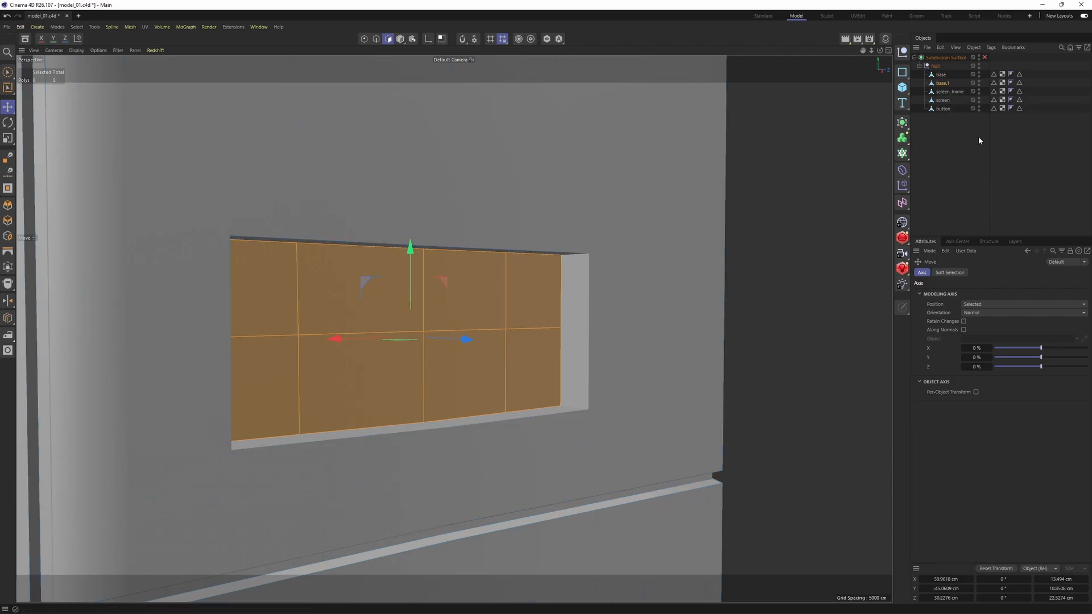
pyautogui.click(978, 83)
pyautogui.click(941, 74)
pyautogui.scroll(2, 559, 262)
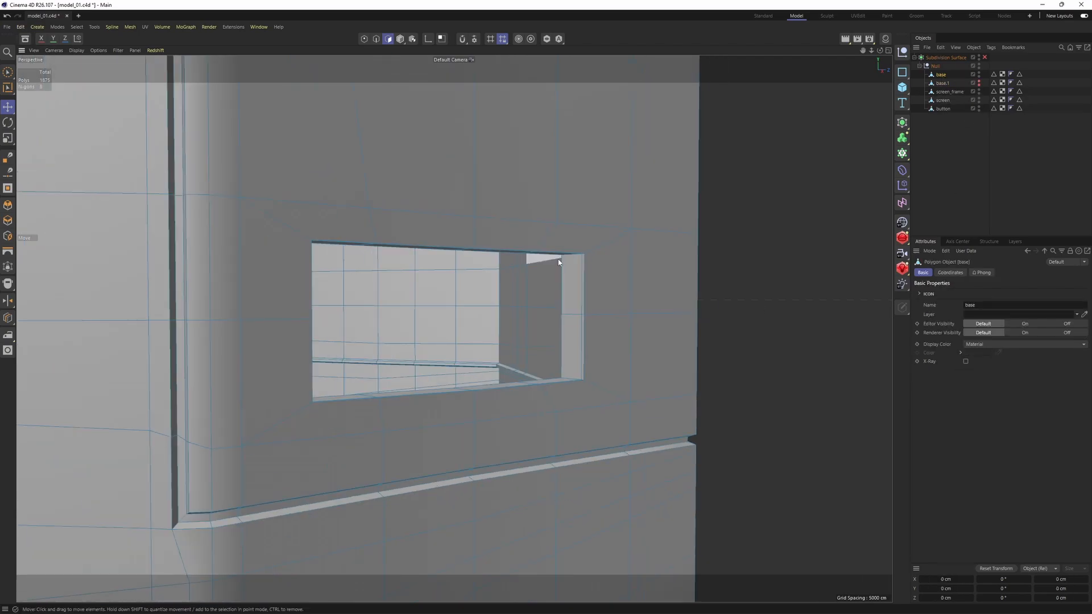
# Step: Preview the vent opening with subdivision enabled and examine its rounded corners from both sides
pyautogui.keyDown('alt'); pyautogui.moveTo(559, 262); pyautogui.dragTo(425, 235); pyautogui.keyUp('alt')
pyautogui.press('q')
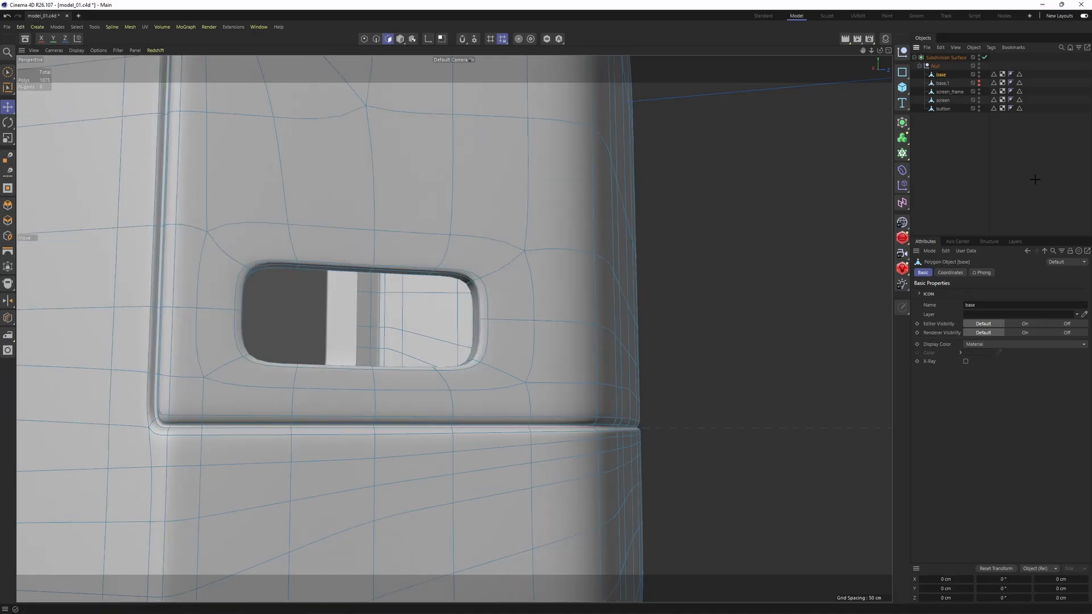
pyautogui.click(1035, 179)
pyautogui.keyDown('alt'); pyautogui.moveTo(511, 267); pyautogui.dragTo(408, 233); pyautogui.keyUp('alt')
pyautogui.click(409, 233)
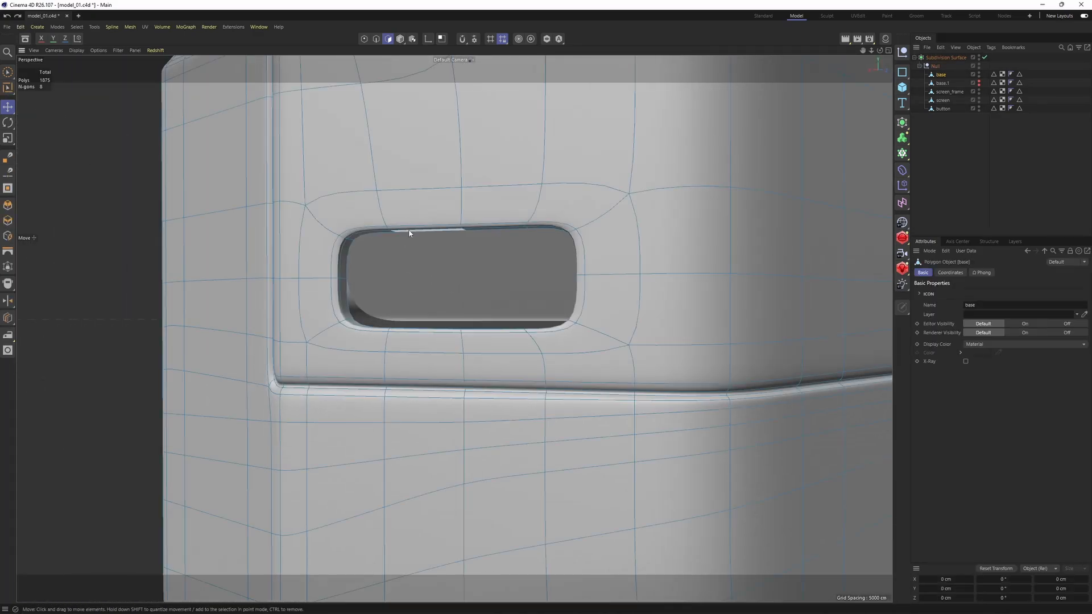
# Step: With subdivision off, clone the opening's rim edge loop about 0.46 cm into the recess as a supporting loop
pyautogui.press('q')
pyautogui.press('Return')
pyautogui.scroll(4, 339, 237)
pyautogui.keyDown('alt'); pyautogui.moveTo(261, 193); pyautogui.dragTo(240, 188); pyautogui.keyUp('alt')
pyautogui.doubleClick(236, 181)
pyautogui.press('m')
pyautogui.press('o')
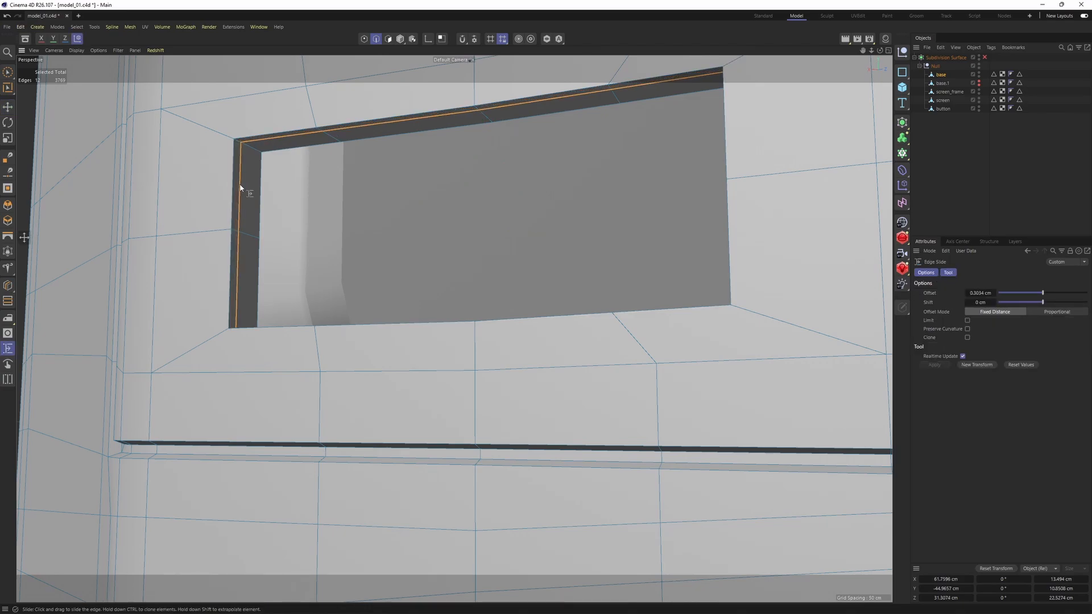
# Step: Clone the opening's rim edge loop about 0.72 cm outward onto the surrounding surface as a second supporting loop
pyautogui.doubleClick(255, 135)
pyautogui.keyDown('alt'); pyautogui.moveTo(557, 114); pyautogui.dragTo(518, 165, button='middle'); pyautogui.keyUp('alt')
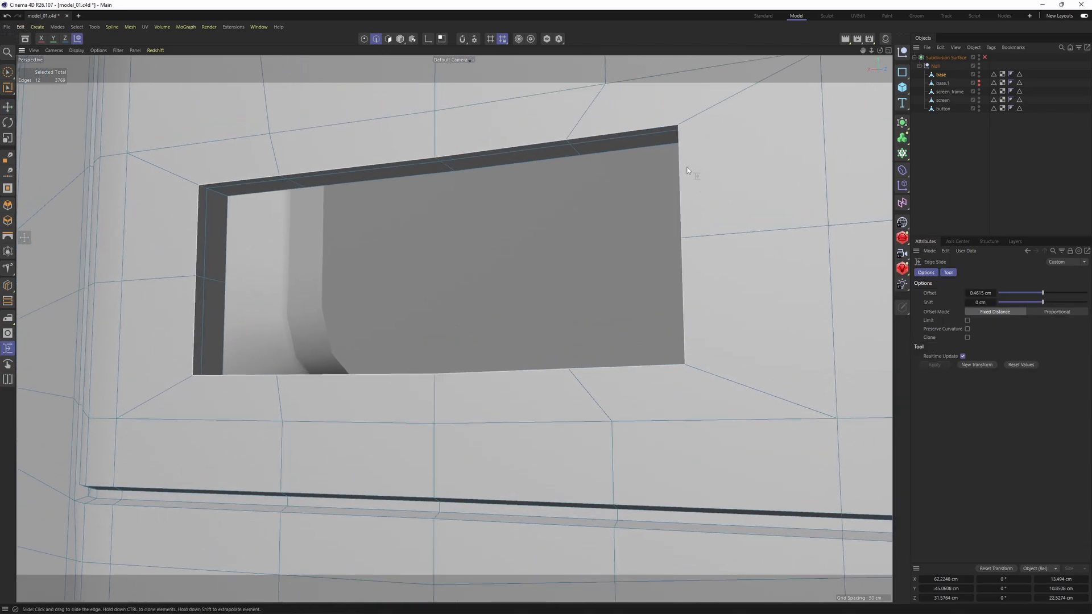
pyautogui.moveTo(688, 168); pyautogui.dragTo(721, 262)
pyautogui.moveTo(689, 167); pyautogui.dragTo(693, 166)
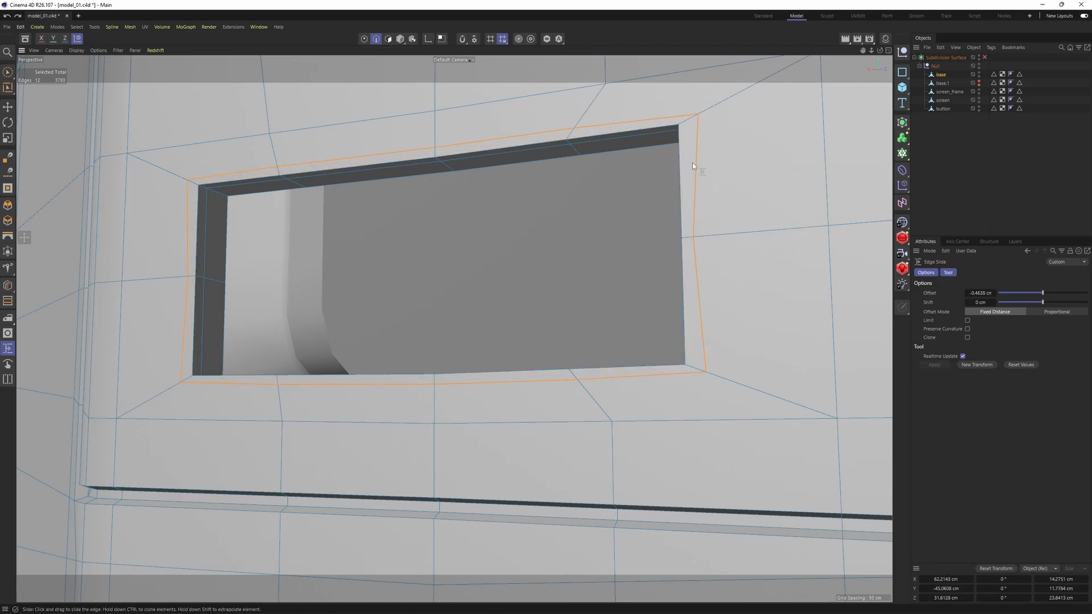
# Step: Preview the sharpened vent opening with subdivision enabled, and inspect the base mesh from behind with subdivision off
pyautogui.press('q')
pyautogui.hotkey('ctrl', 'shift', 'a')
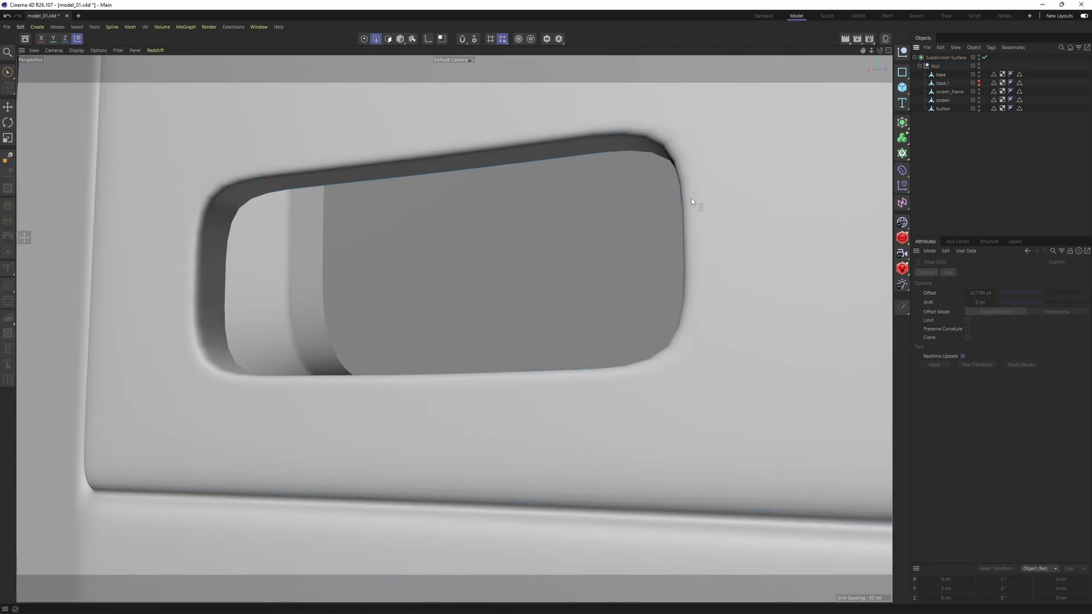
pyautogui.keyDown('alt'); pyautogui.moveTo(691, 198); pyautogui.dragTo(585, 239, button='right'); pyautogui.keyUp('alt')
pyautogui.keyDown('alt'); pyautogui.moveTo(585, 239); pyautogui.dragTo(624, 279); pyautogui.keyUp('alt')
pyautogui.keyDown('alt'); pyautogui.moveTo(623, 278); pyautogui.dragTo(545, 293, button='right'); pyautogui.keyUp('alt')
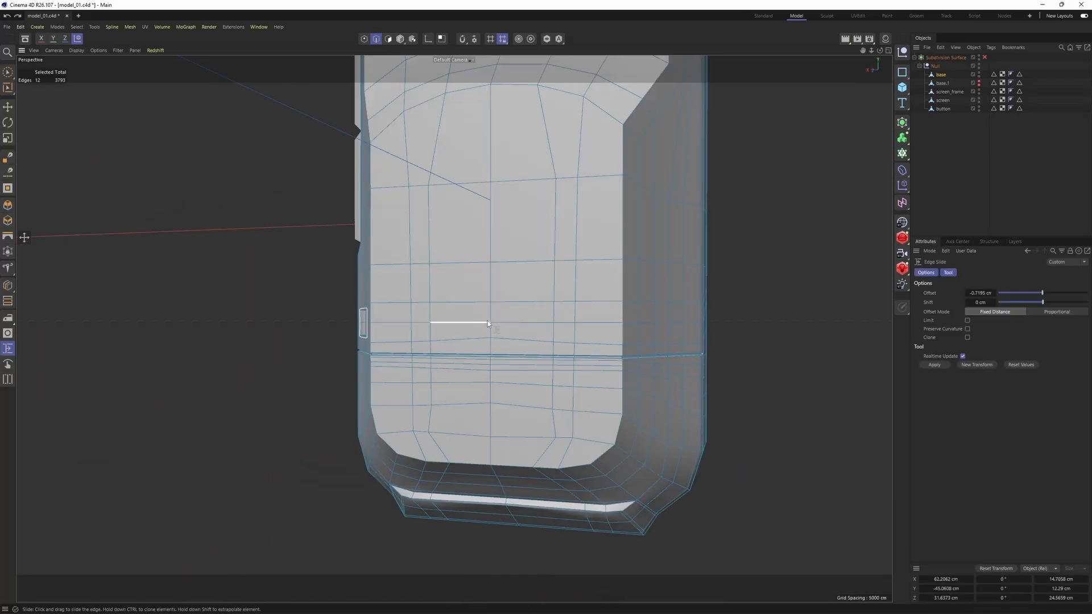
pyautogui.keyDown('alt'); pyautogui.moveTo(490, 324); pyautogui.dragTo(506, 299); pyautogui.keyUp('alt')
pyautogui.press('Return')
pyautogui.keyDown('alt'); pyautogui.moveTo(517, 346); pyautogui.dragTo(454, 327, button='middle'); pyautogui.keyUp('alt')
pyautogui.keyDown('alt'); pyautogui.moveTo(453, 326); pyautogui.dragTo(370, 310); pyautogui.keyUp('alt')
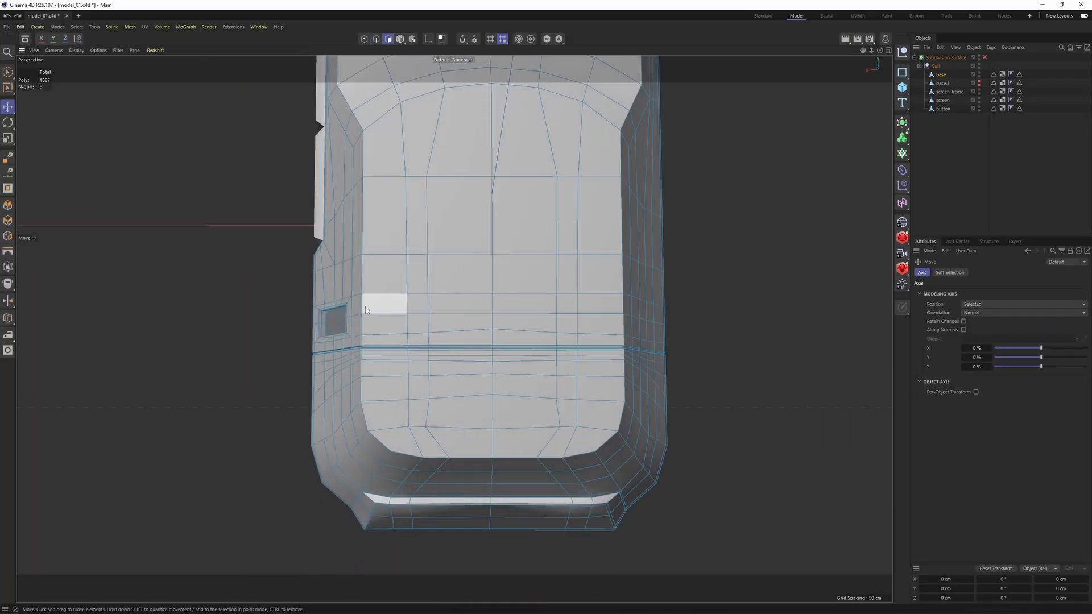
# Step: Delete the block of polygons above the seam on the case's opposite side, matching the area around the existing slot
pyautogui.keyDown('alt'); pyautogui.moveTo(631, 310); pyautogui.dragTo(550, 301, button='middle'); pyautogui.keyUp('alt')
pyautogui.keyDown('alt'); pyautogui.moveTo(550, 301); pyautogui.dragTo(448, 263); pyautogui.keyUp('alt')
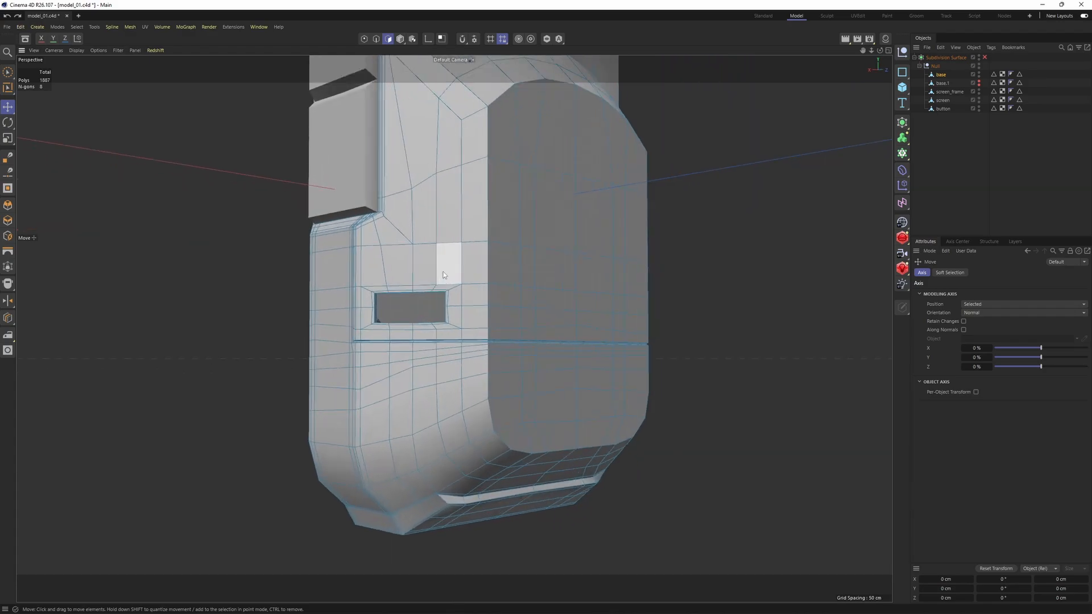
pyautogui.keyDown('alt'); pyautogui.moveTo(448, 263); pyautogui.dragTo(382, 272, button='right'); pyautogui.keyUp('alt')
pyautogui.keyDown('alt'); pyautogui.moveTo(381, 271); pyautogui.dragTo(453, 329); pyautogui.keyUp('alt')
pyautogui.keyDown('alt'); pyautogui.moveTo(453, 330); pyautogui.dragTo(619, 373, button='right'); pyautogui.keyUp('alt')
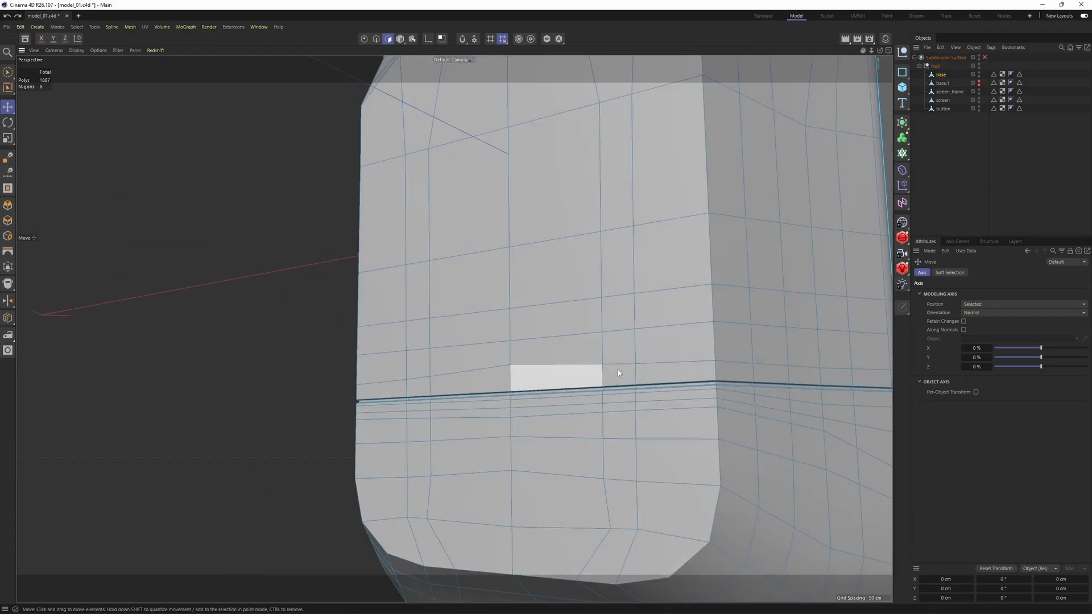
pyautogui.keyDown('alt'); pyautogui.moveTo(799, 312); pyautogui.dragTo(629, 302, button='right'); pyautogui.keyUp('alt')
pyautogui.keyDown('alt'); pyautogui.moveTo(628, 302); pyautogui.dragTo(740, 310); pyautogui.keyUp('alt')
pyautogui.keyDown('alt'); pyautogui.moveTo(488, 296); pyautogui.dragTo(569, 304, button='right'); pyautogui.keyUp('alt')
pyautogui.keyDown('alt'); pyautogui.moveTo(569, 304); pyautogui.dragTo(456, 298, button='middle'); pyautogui.keyUp('alt')
pyautogui.keyDown('alt'); pyautogui.moveTo(456, 299); pyautogui.dragTo(426, 336); pyautogui.keyUp('alt')
pyautogui.keyDown('alt'); pyautogui.moveTo(574, 316); pyautogui.dragTo(661, 301); pyautogui.keyUp('alt')
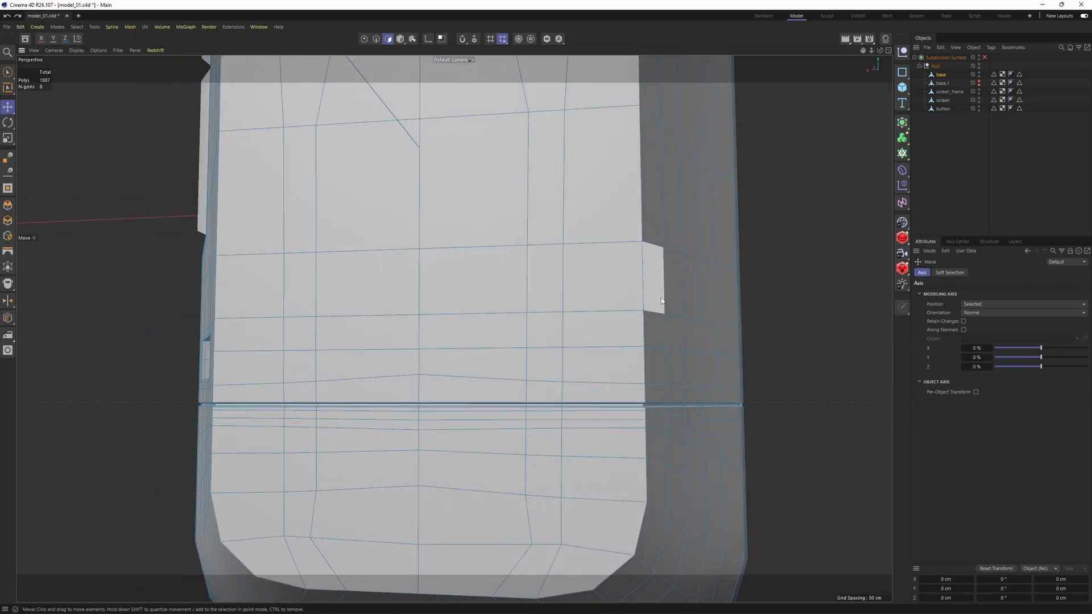
pyautogui.moveTo(468, 316)
pyautogui.keyDown('alt'); pyautogui.mouseDown()
pyautogui.moveTo(524, 322)
pyautogui.moveTo(462, 314)
pyautogui.mouseUp(); pyautogui.keyUp('alt')
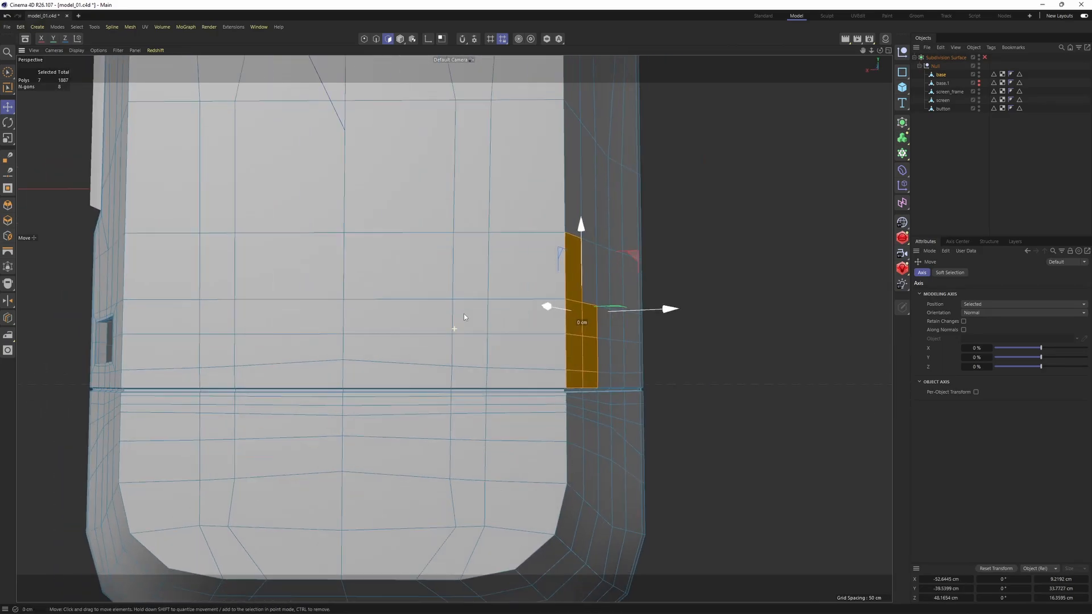
pyautogui.keyDown('alt'); pyautogui.moveTo(462, 314); pyautogui.dragTo(381, 336, button='middle'); pyautogui.keyUp('alt')
pyautogui.keyDown('alt'); pyautogui.moveTo(540, 349); pyautogui.dragTo(417, 365); pyautogui.keyUp('alt')
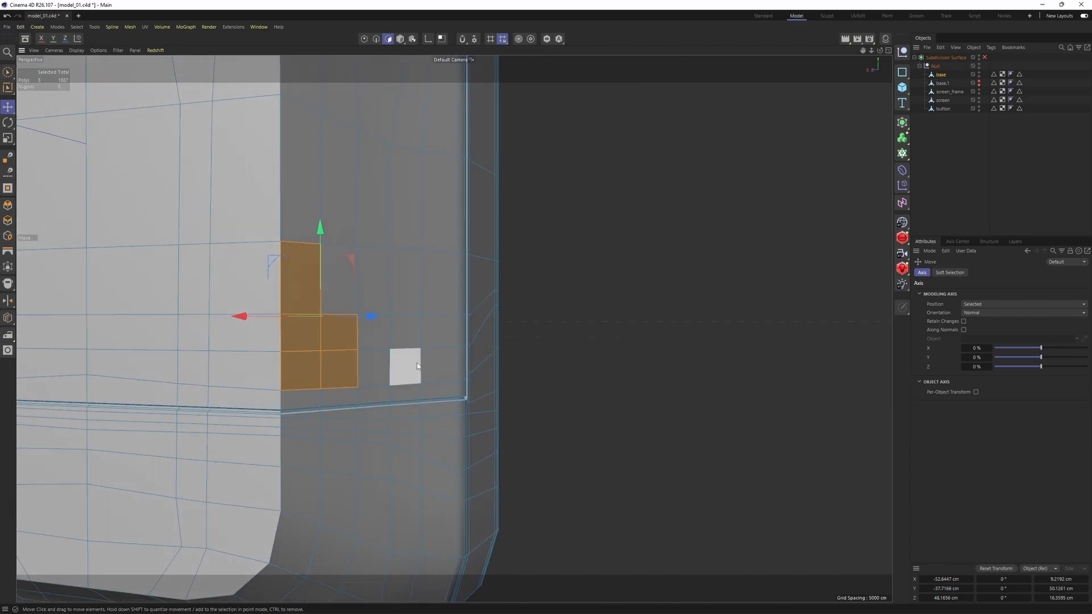
pyautogui.moveTo(433, 343)
pyautogui.mouseDown(button='right')
pyautogui.moveTo(366, 273)
pyautogui.moveTo(344, 276)
pyautogui.mouseUp(button='right')
pyautogui.keyDown('alt'); pyautogui.moveTo(373, 280); pyautogui.dragTo(461, 268, button='middle'); pyautogui.keyUp('alt')
pyautogui.keyDown('alt'); pyautogui.moveTo(461, 268); pyautogui.dragTo(428, 284); pyautogui.keyUp('alt')
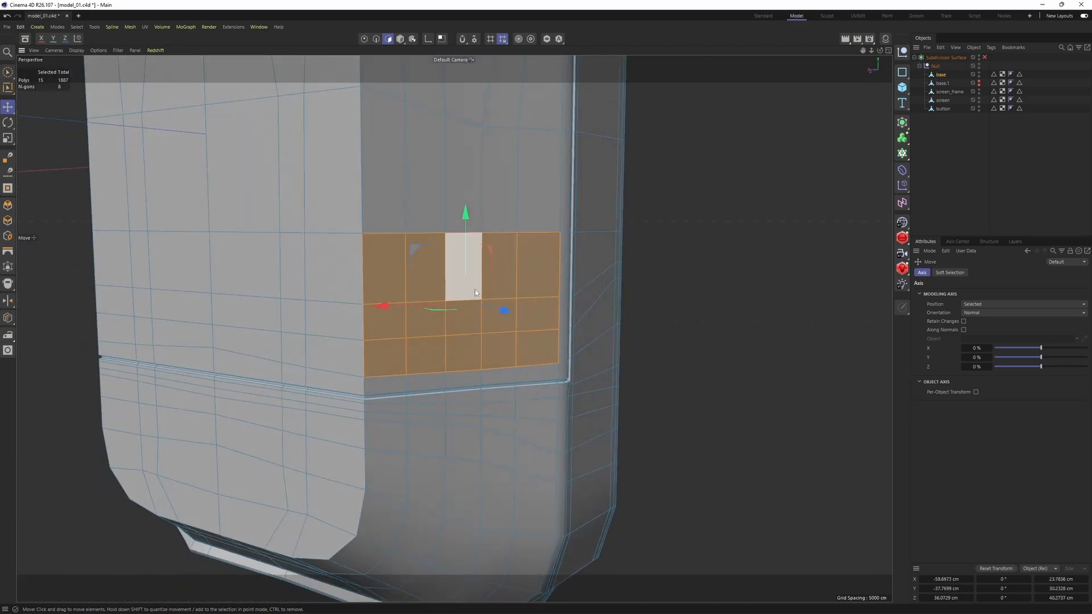
pyautogui.keyDown('alt'); pyautogui.moveTo(376, 237); pyautogui.dragTo(366, 370); pyautogui.keyUp('alt')
pyautogui.press('Delete')
# Step: Outline the polygons around the existing slot and fill the selection to include the slot's border and inner walls
pyautogui.scroll(2, 359, 272)
pyautogui.click(360, 275)
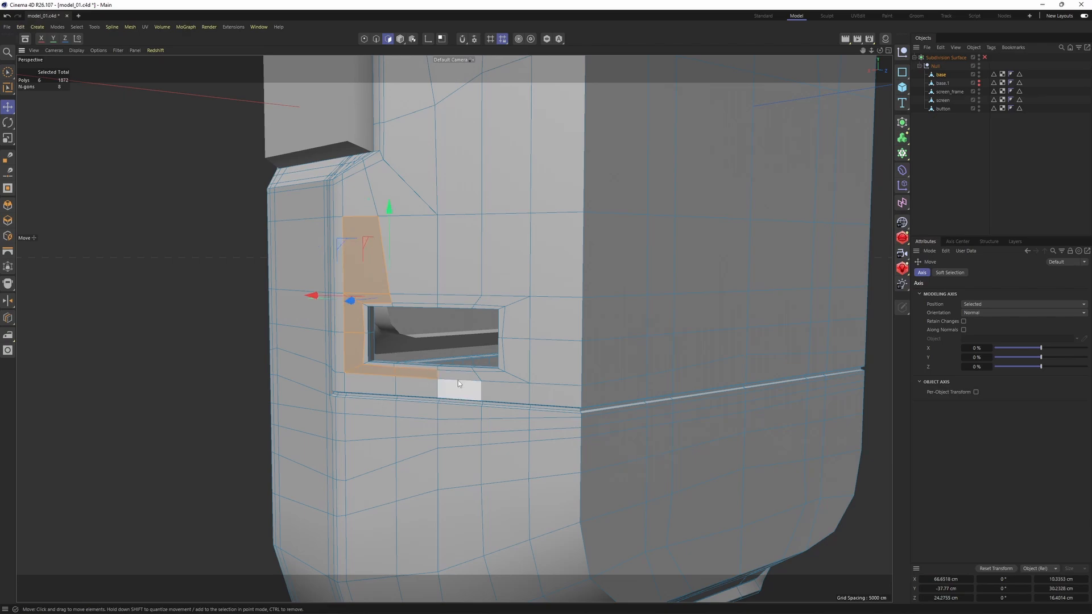
pyautogui.moveTo(458, 384)
pyautogui.keyDown('shift'); pyautogui.mouseDown()
pyautogui.moveTo(537, 363)
pyautogui.moveTo(496, 265)
pyautogui.moveTo(550, 367)
pyautogui.moveTo(487, 274)
pyautogui.mouseUp(); pyautogui.keyUp('shift')
pyautogui.scroll(-2, 546, 381)
pyautogui.keyDown('ctrl'); pyautogui.click(544, 388); pyautogui.keyUp('ctrl')
pyautogui.scroll(3, 483, 284)
pyautogui.press('u')
pyautogui.press('f')
pyautogui.scroll(1, 460, 316)
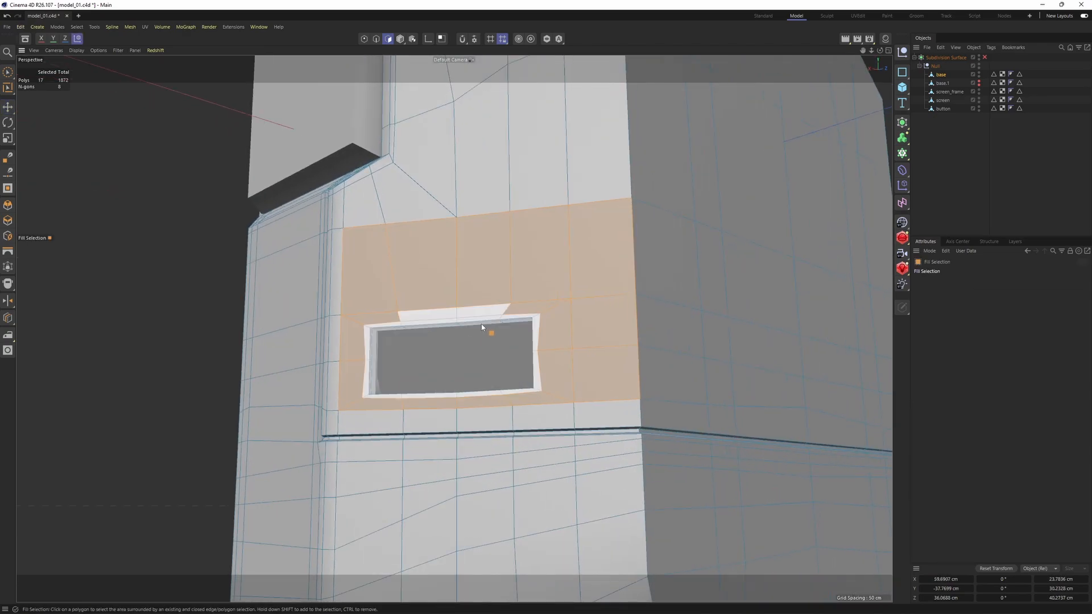
pyautogui.click(449, 317)
# Step: Mirror the selected slot polygons to the opposite side across the object's ZY plane, welding points within 0.01 cm
pyautogui.rightClick(592, 326)
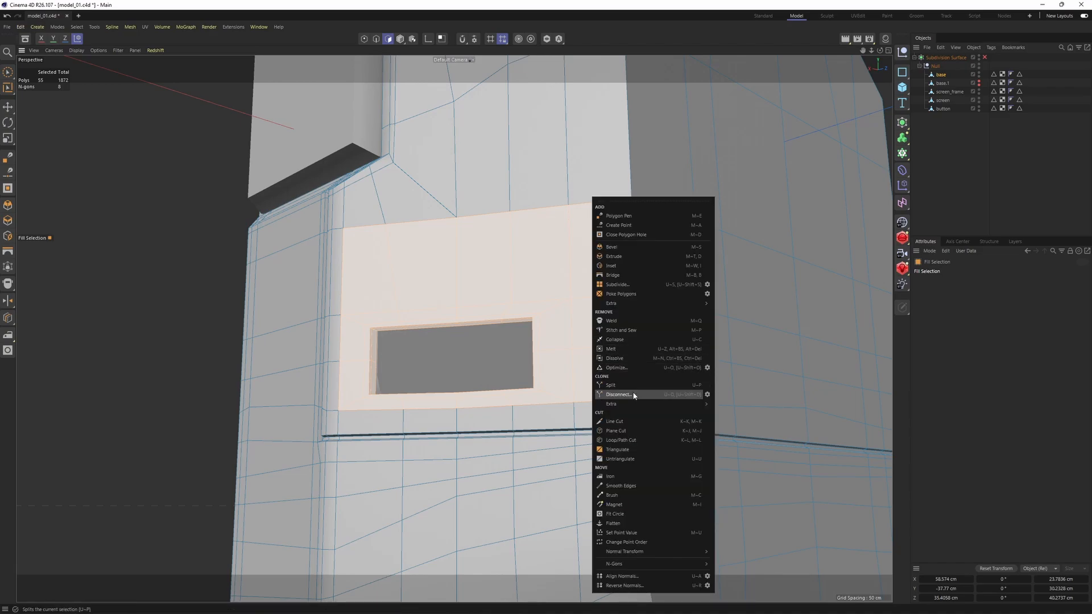
pyautogui.moveTo(699, 403)
pyautogui.click(744, 426)
pyautogui.scroll(-4, 535, 367)
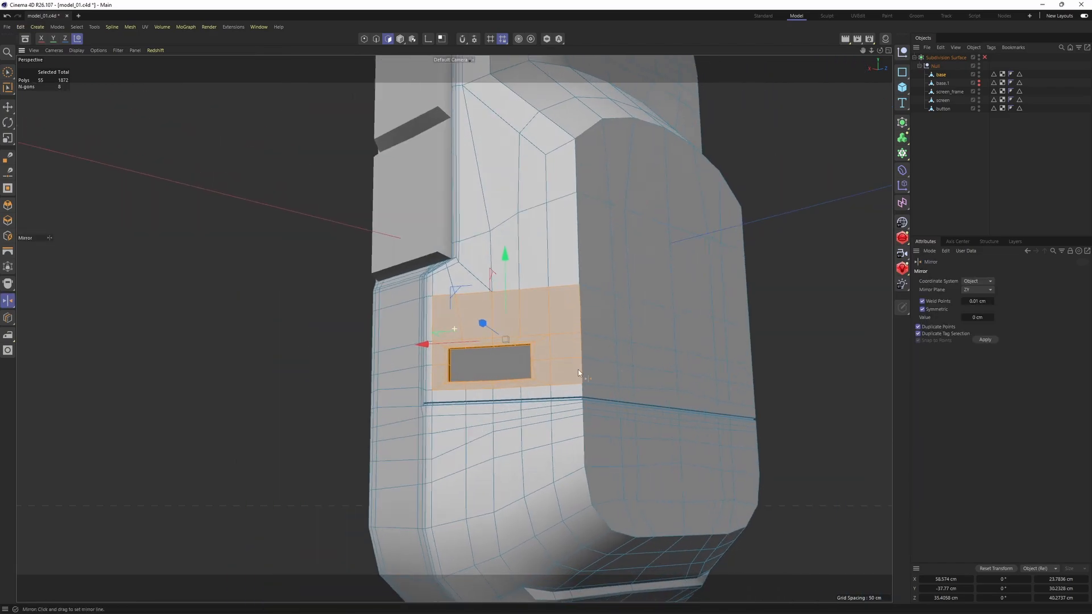
pyautogui.keyDown('alt'); pyautogui.moveTo(608, 371); pyautogui.dragTo(510, 322); pyautogui.keyUp('alt')
pyautogui.keyDown('alt'); pyautogui.moveTo(671, 350); pyautogui.dragTo(520, 264); pyautogui.keyUp('alt')
pyautogui.scroll(5, 609, 340)
pyautogui.scroll(4, 518, 273)
# Step: Connect the mirrored slot's upper edge to the edge row above with the Polygon Pen and turn on subdivision smoothing
pyautogui.press('Return')
pyautogui.scroll(1, 520, 264)
pyautogui.rightClick(521, 264)
pyautogui.click(548, 260)
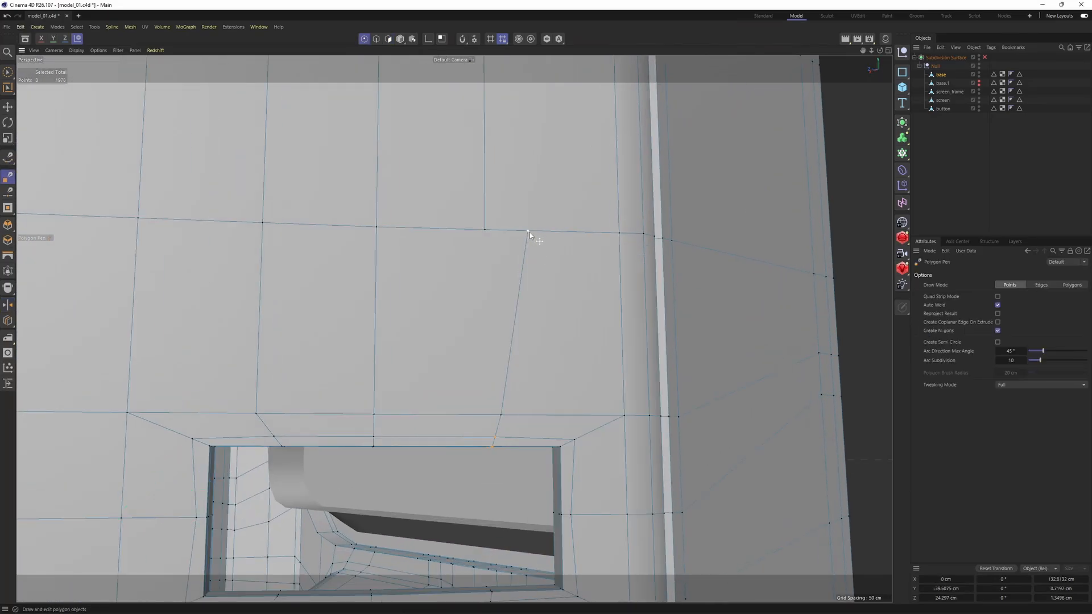
pyautogui.scroll(-5, 489, 250)
pyautogui.keyDown('alt'); pyautogui.moveTo(449, 265); pyautogui.dragTo(479, 274); pyautogui.keyUp('alt')
pyautogui.press('q')
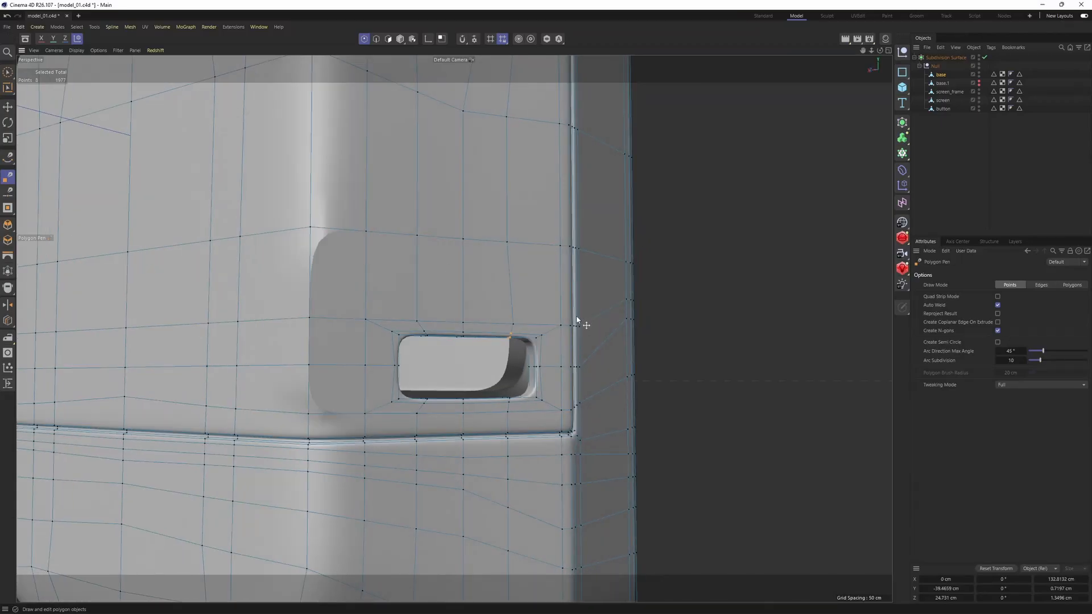
pyautogui.scroll(2, 380, 323)
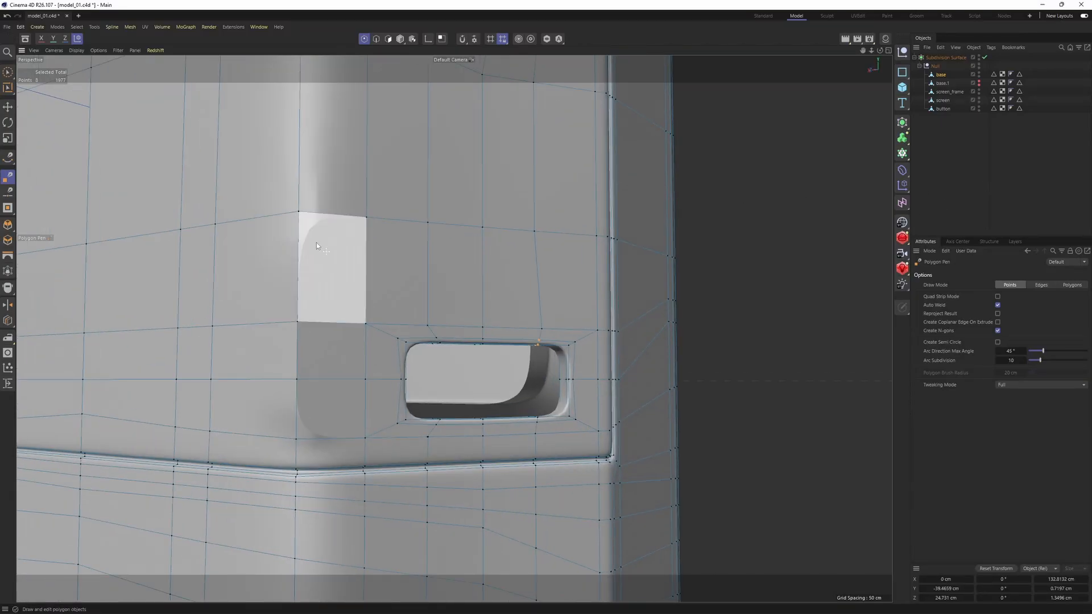
# Step: Optimize all points of the base mesh with a 0.001 cm tolerance, including polygons and unused points, and clear the selection
pyautogui.hotkey('ctrl', 'a')
pyautogui.rightClick(691, 335)
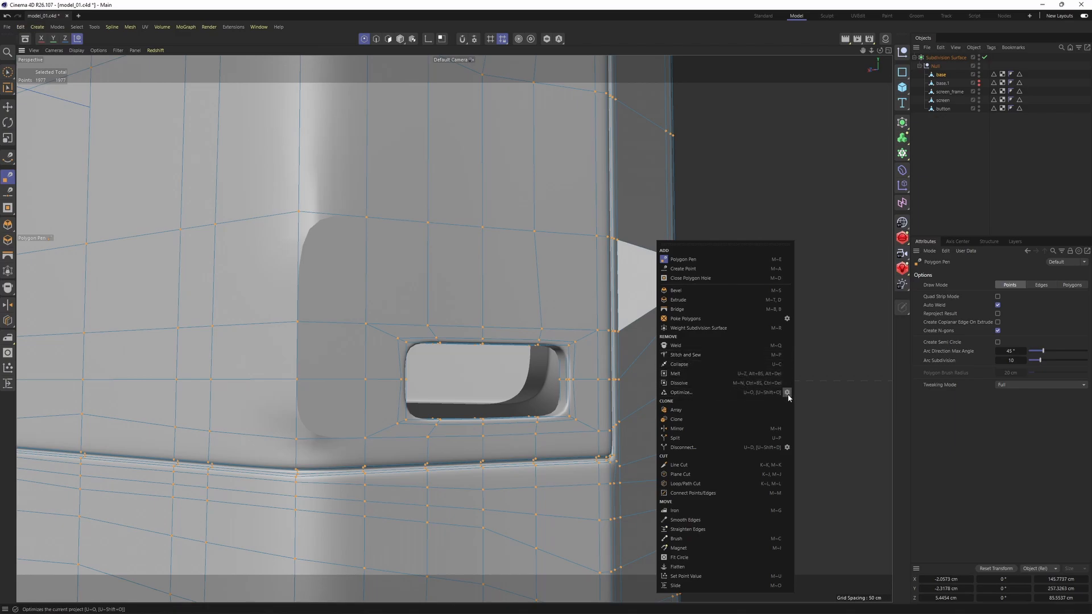
pyautogui.click(787, 393)
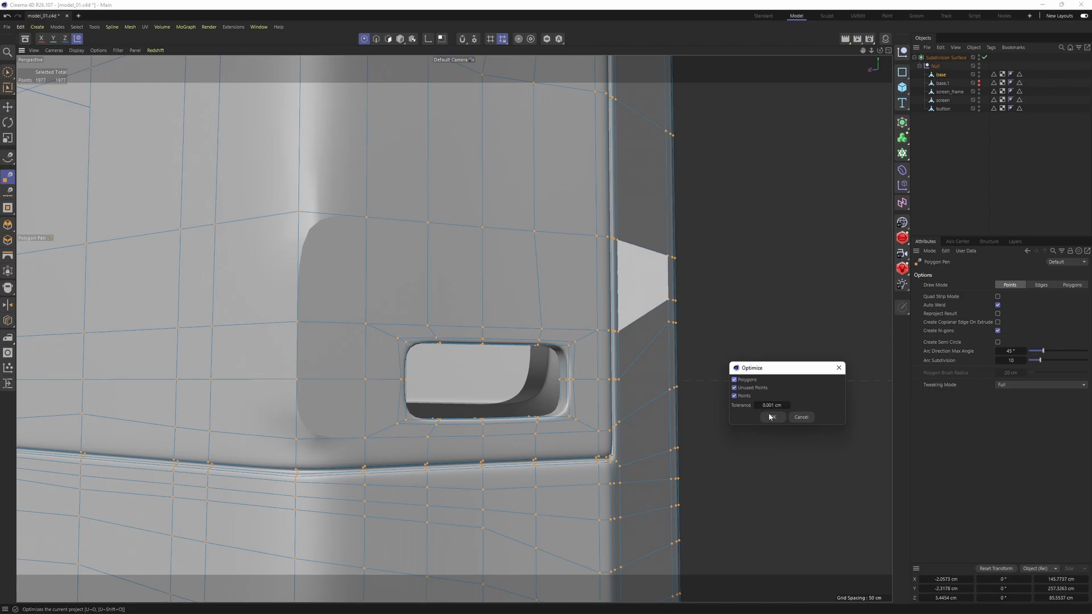
pyautogui.click(770, 417)
pyautogui.hotkey('ctrl', 'shift', 'a')
pyautogui.scroll(-5, 608, 291)
pyautogui.keyDown('alt'); pyautogui.moveTo(545, 303); pyautogui.dragTo(549, 337); pyautogui.keyUp('alt')
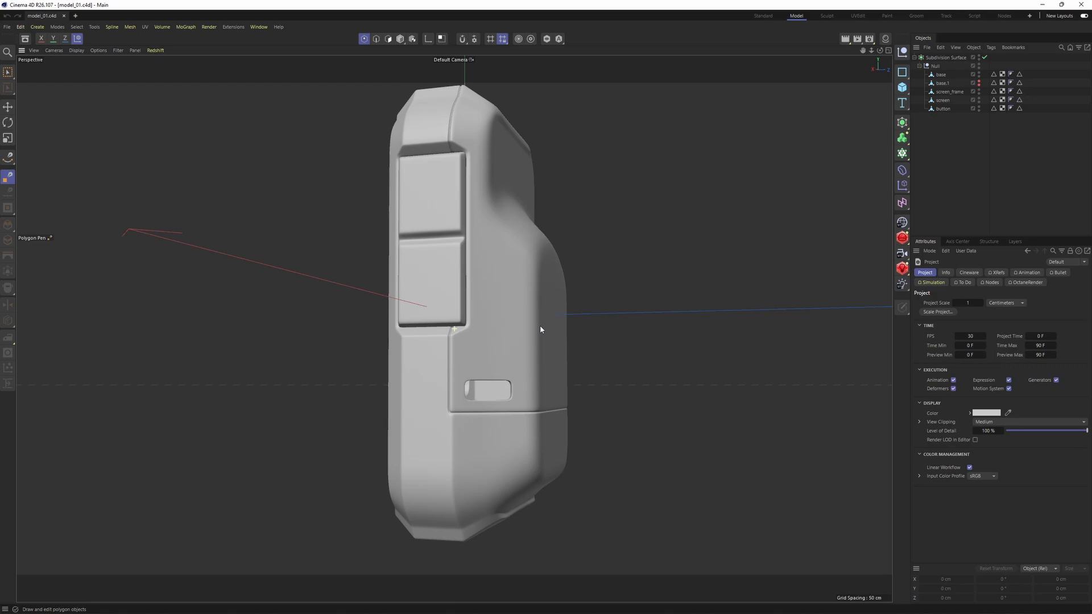
# Step: Show and select the base.1 panel that sits inside the side slot
pyautogui.scroll(4, 490, 390)
pyautogui.keyDown('alt'); pyautogui.moveTo(491, 392); pyautogui.dragTo(542, 385); pyautogui.keyUp('alt')
pyautogui.keyDown('alt'); pyautogui.moveTo(542, 385); pyautogui.dragTo(650, 260, button='right'); pyautogui.keyUp('alt')
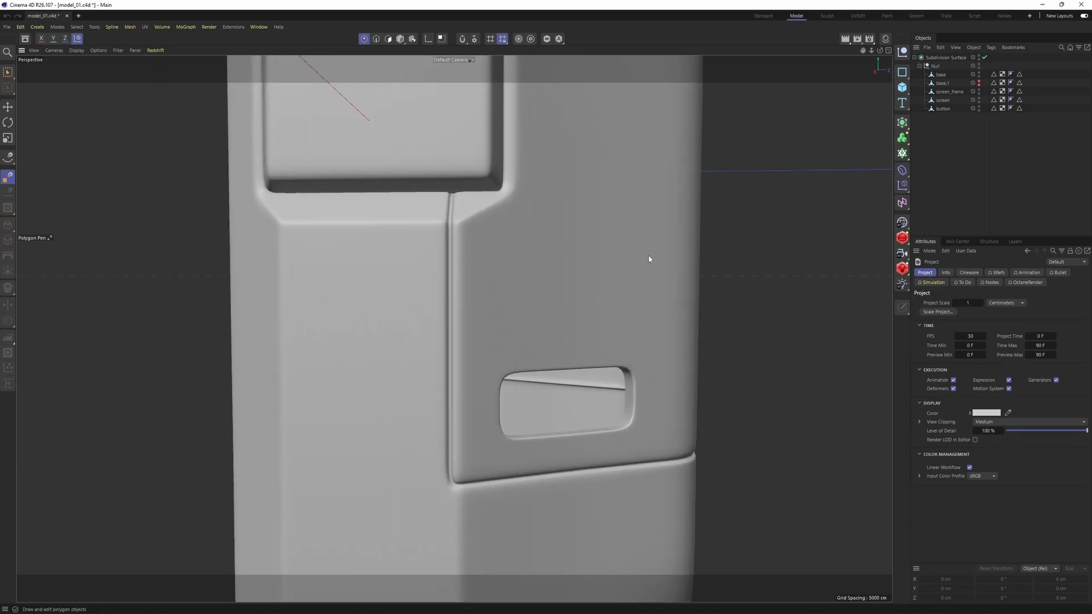
pyautogui.click(942, 83)
pyautogui.scroll(5, 663, 285)
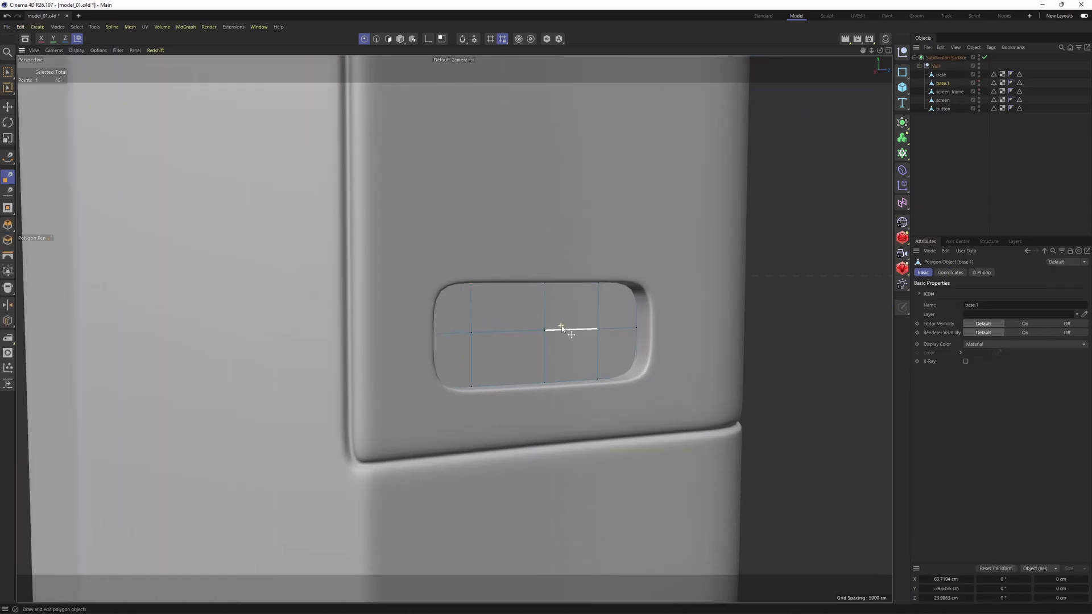
# Step: Bevel the panel's horizontal middle edge loop as a proportional chamfer with about 68% offset and 2 subdivisions, guided by the reference image
pyautogui.press('e')
pyautogui.doubleClick(537, 331)
pyautogui.middleClick(538, 331)
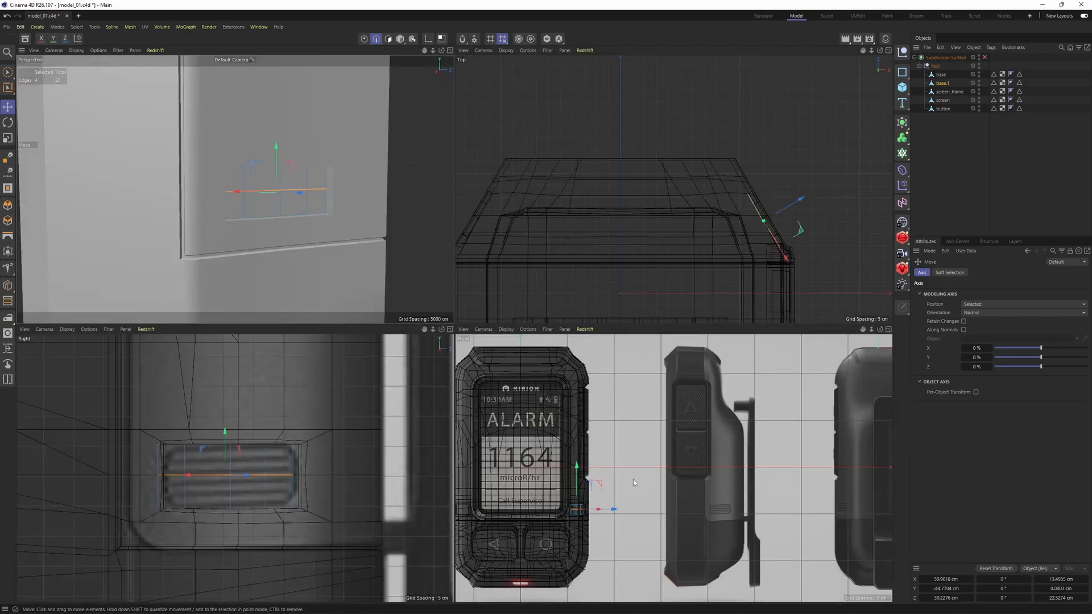
pyautogui.scroll(3, 214, 480)
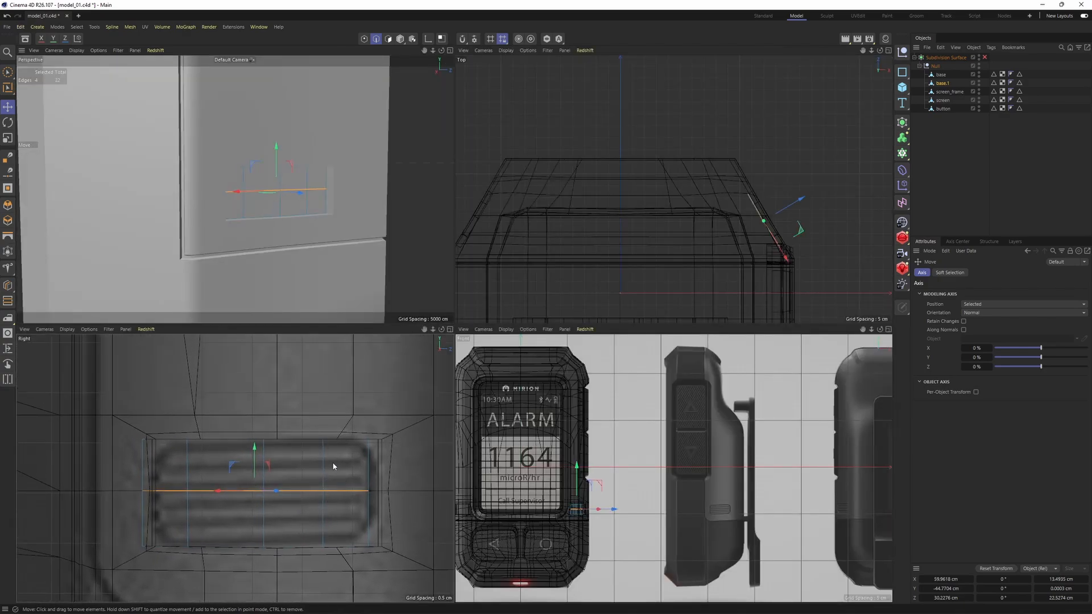
pyautogui.middleClick(346, 206)
pyautogui.scroll(4, 563, 323)
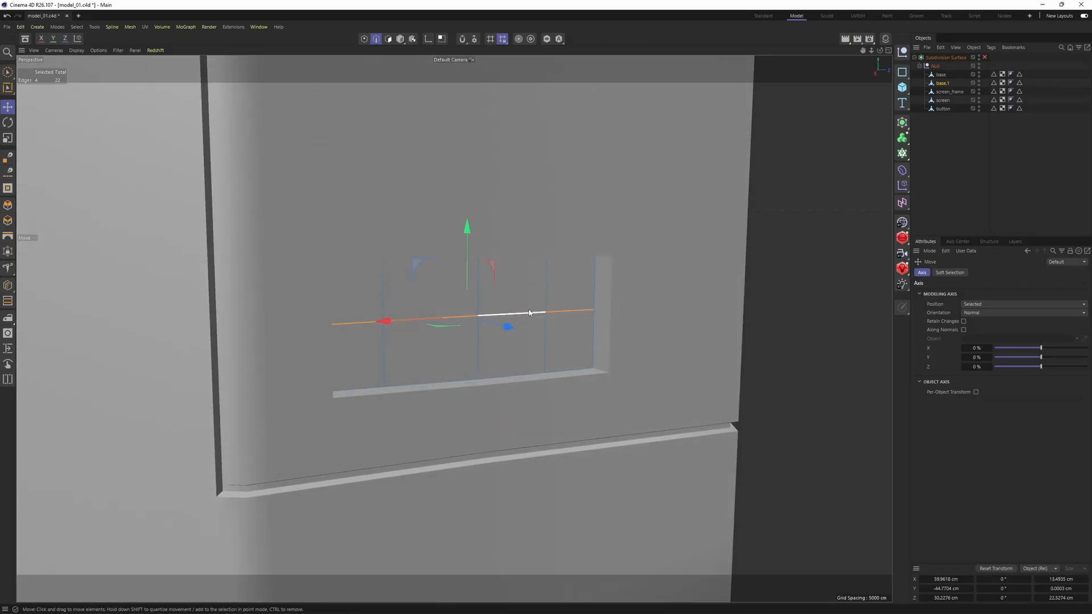
pyautogui.rightClick(551, 328)
pyautogui.click(589, 239)
pyautogui.keyDown('alt'); pyautogui.moveTo(604, 367); pyautogui.dragTo(654, 334); pyautogui.keyUp('alt')
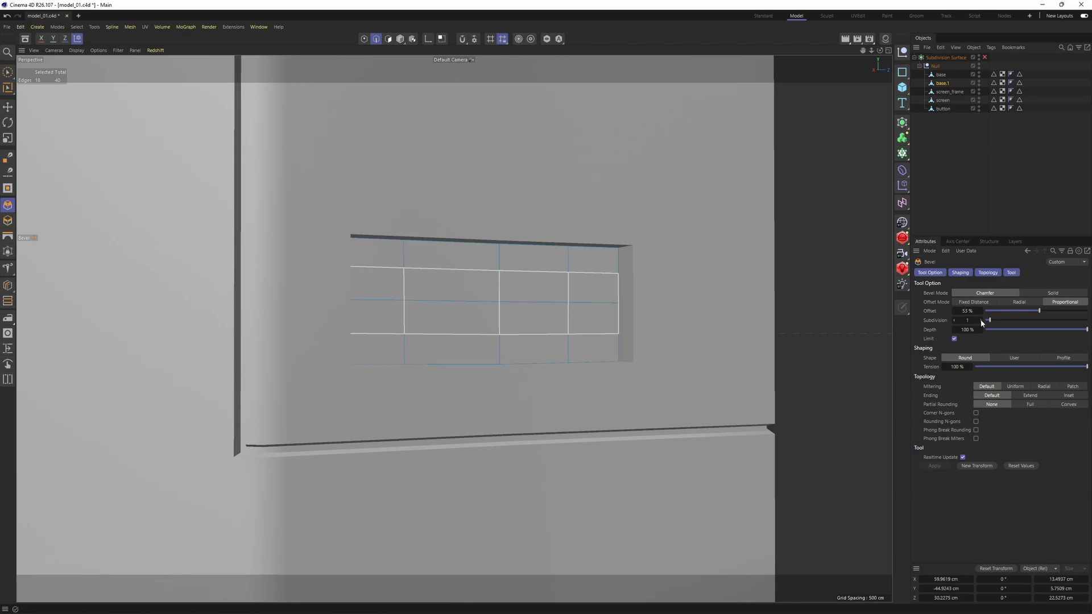
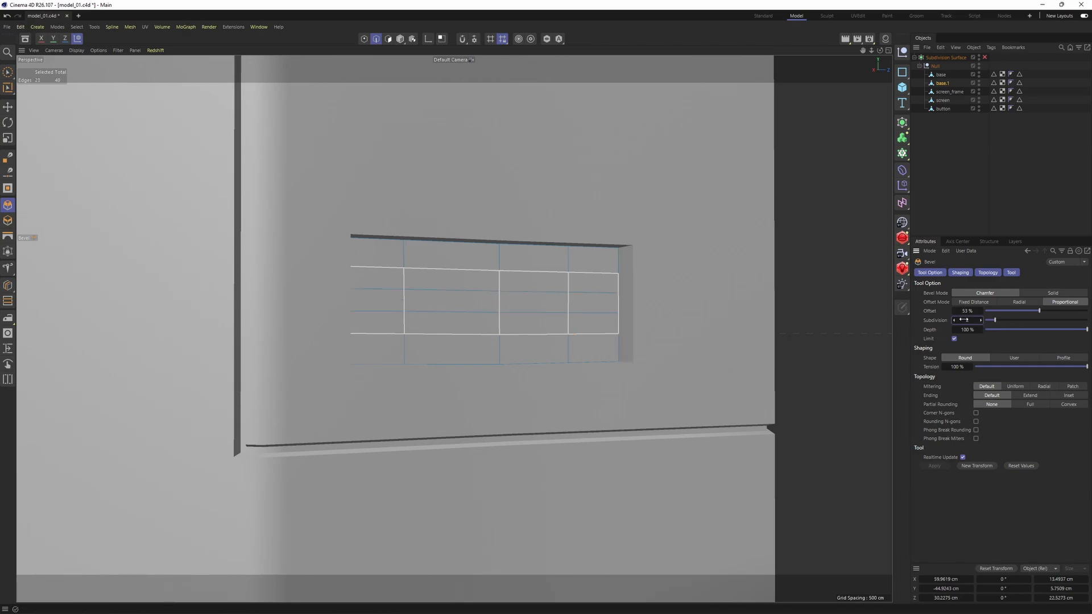
pyautogui.moveTo(980, 312); pyautogui.dragTo(989, 311)
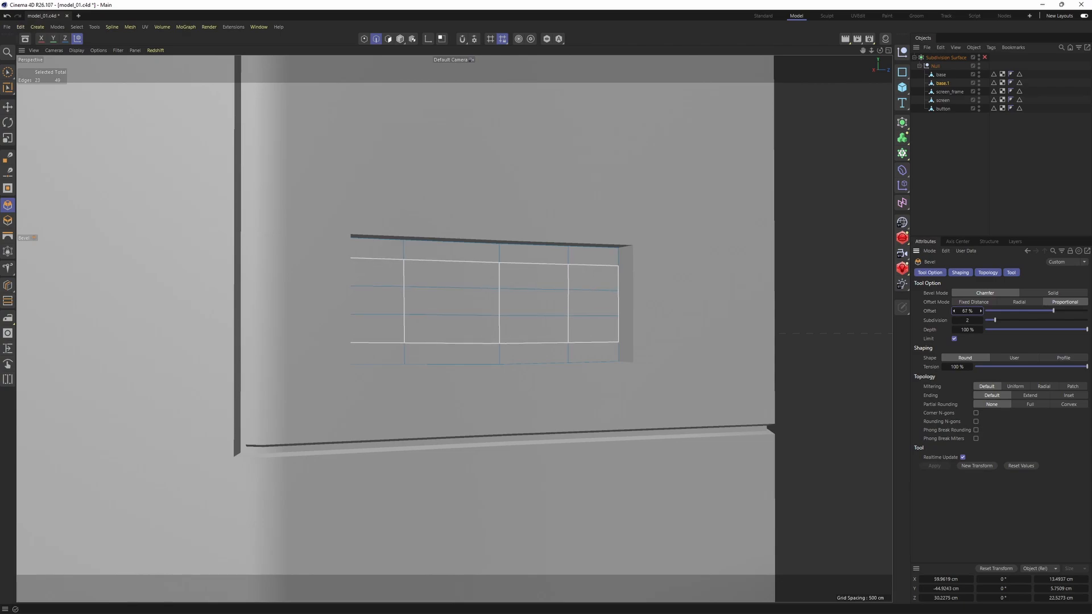
# Step: Bevel the panel's four horizontal inner edge loops with 0 subdivisions, splitting each into narrow gaps between five wide strips
pyautogui.moveTo(529, 307)
pyautogui.keyDown('alt'); pyautogui.mouseDown()
pyautogui.moveTo(453, 328)
pyautogui.moveTo(518, 312)
pyautogui.mouseUp(); pyautogui.keyUp('alt')
pyautogui.press('e')
pyautogui.keyDown('shift'); pyautogui.doubleClick(547, 302); pyautogui.keyUp('shift')
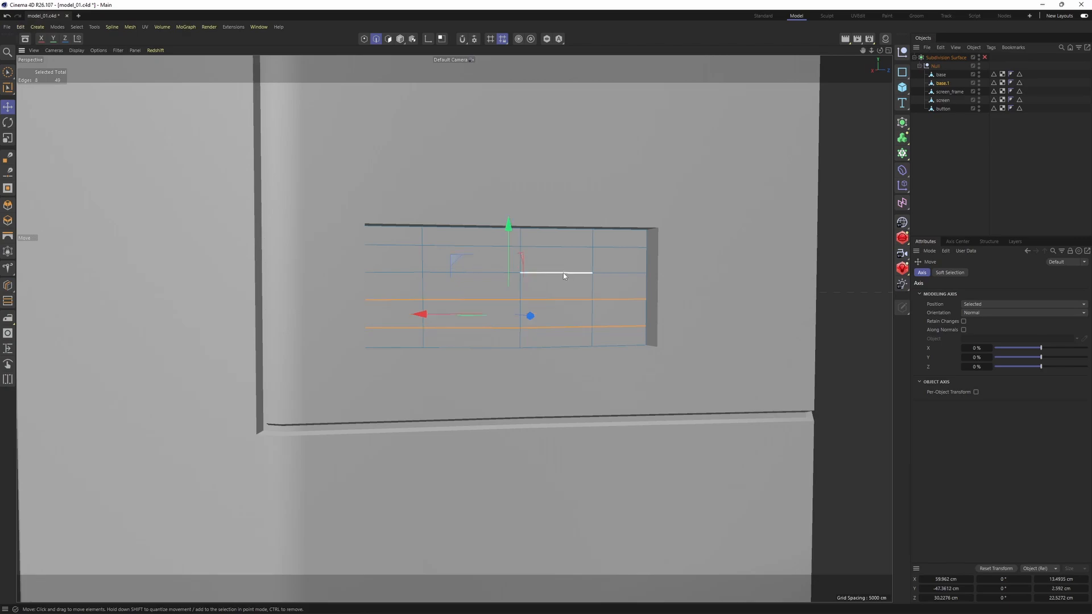
pyautogui.keyDown('shift'); pyautogui.doubleClick(563, 272); pyautogui.keyUp('shift')
pyautogui.keyDown('shift'); pyautogui.doubleClick(559, 249); pyautogui.keyUp('shift')
pyautogui.rightClick(677, 301)
pyautogui.click(710, 237)
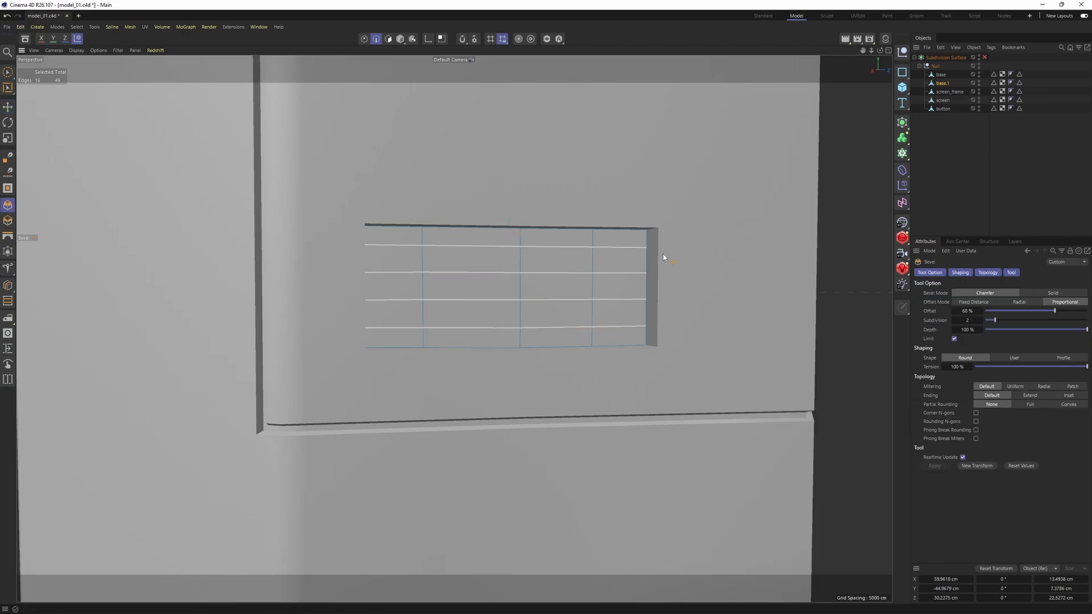
pyautogui.scroll(3, 609, 274)
pyautogui.moveTo(967, 320); pyautogui.dragTo(953, 320)
pyautogui.scroll(6, 594, 297)
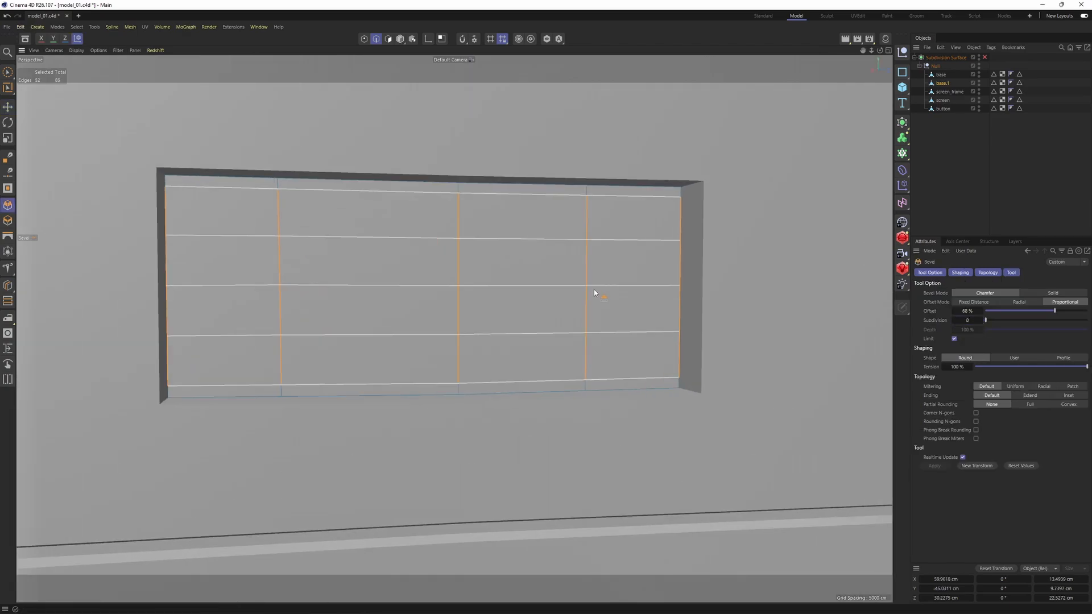
pyautogui.moveTo(606, 297); pyautogui.dragTo(635, 296)
# Step: Extrude the panel's five wide horizontal strips outward into ribs, comparing their layout with the side reference image
pyautogui.press('Return')
pyautogui.press('e')
pyautogui.keyDown('alt'); pyautogui.moveTo(525, 217); pyautogui.dragTo(601, 193, button='middle'); pyautogui.keyUp('alt')
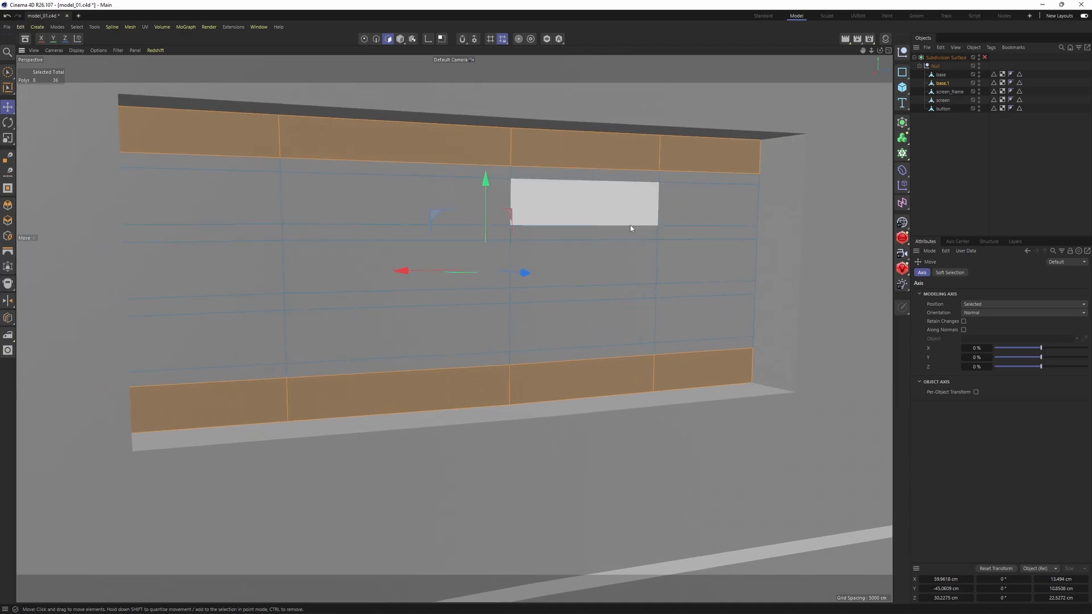
pyautogui.keyDown('shift'); pyautogui.moveTo(723, 209); pyautogui.dragTo(259, 205); pyautogui.keyUp('shift')
pyautogui.moveTo(272, 270)
pyautogui.keyDown('shift'); pyautogui.mouseDown()
pyautogui.moveTo(734, 264)
pyautogui.moveTo(542, 324)
pyautogui.moveTo(257, 332)
pyautogui.mouseUp(); pyautogui.keyUp('shift')
pyautogui.middleClick(257, 332)
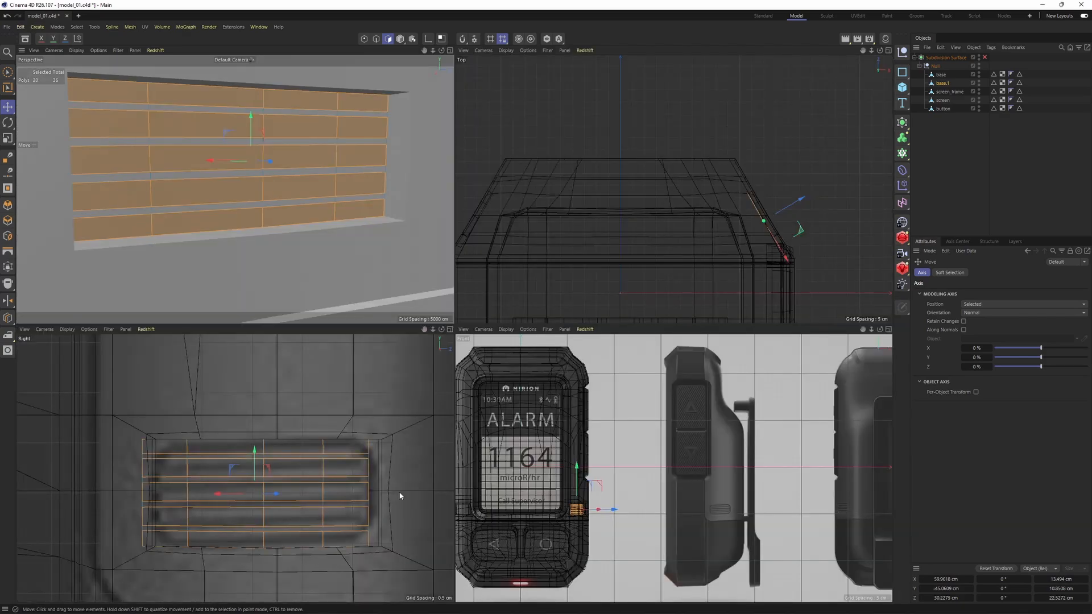
pyautogui.scroll(8, 718, 509)
pyautogui.middleClick(318, 202)
pyautogui.scroll(-4, 398, 228)
pyautogui.keyDown('alt'); pyautogui.moveTo(433, 237); pyautogui.dragTo(549, 320); pyautogui.keyUp('alt')
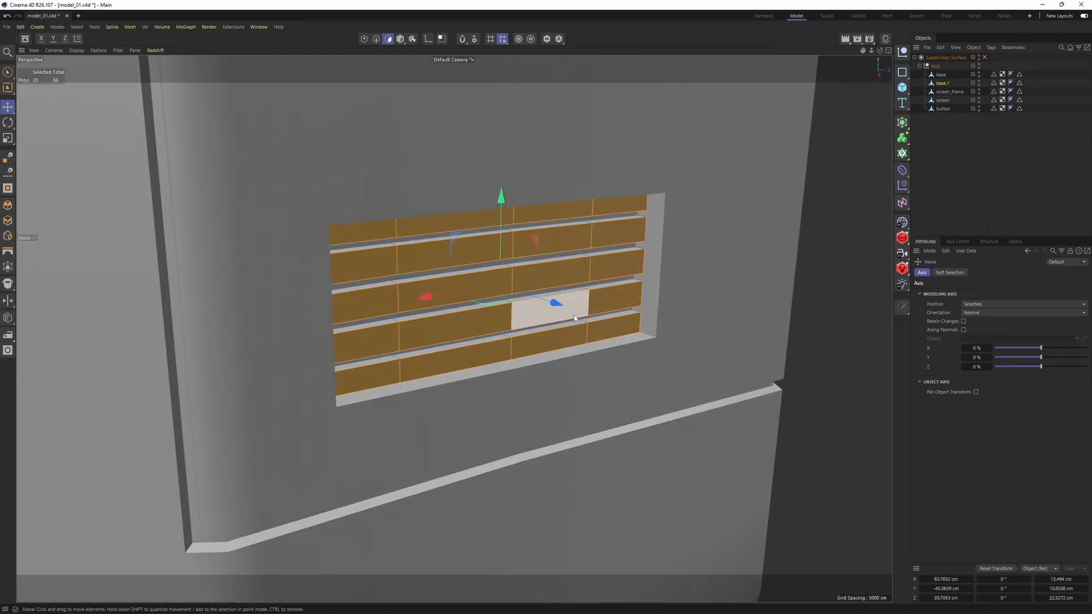
# Step: Isolate the ribbed panel and extrude its outer border edge loop to give the panel side walls
pyautogui.click(546, 39)
pyautogui.keyDown('alt'); pyautogui.moveTo(506, 245); pyautogui.dragTo(586, 266); pyautogui.keyUp('alt')
pyautogui.scroll(3, 460, 278)
pyautogui.press('Return')
pyautogui.press('Return')
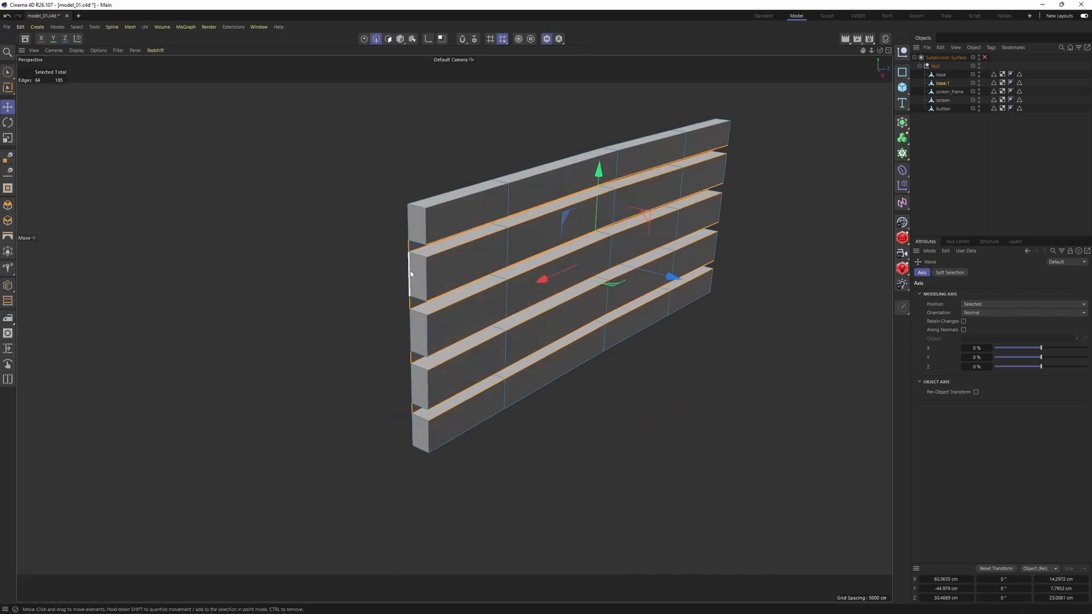
pyautogui.doubleClick(410, 274)
pyautogui.keyDown('alt'); pyautogui.moveTo(482, 265); pyautogui.dragTo(588, 296); pyautogui.keyUp('alt')
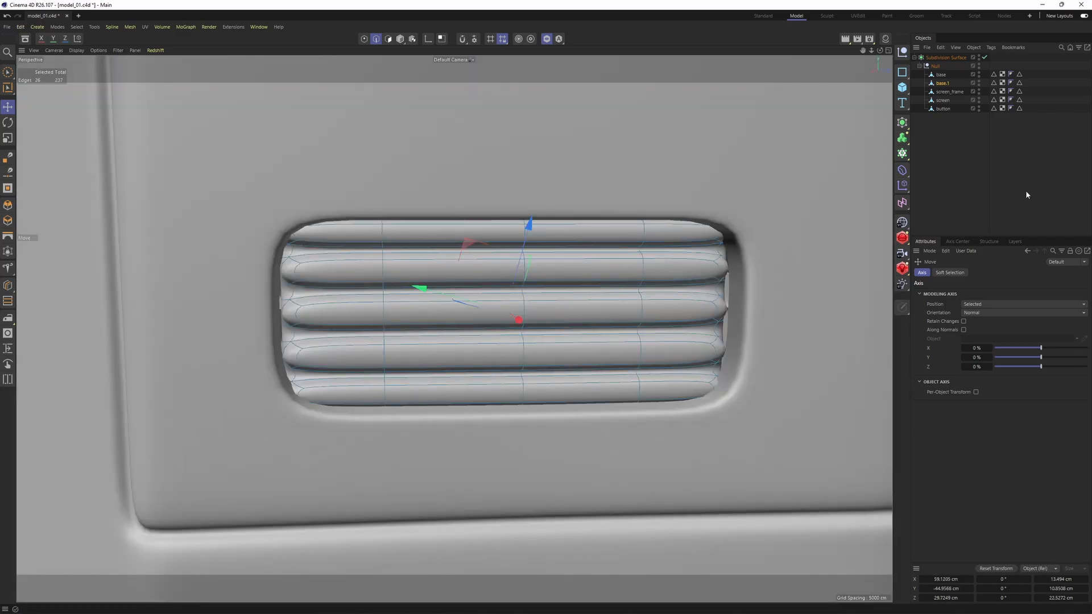
# Step: Move all polygons of the ribbed panel outward in the slot and check the fit from several angles
pyautogui.keyDown('alt'); pyautogui.moveTo(627, 257); pyautogui.dragTo(625, 261); pyautogui.keyUp('alt')
pyautogui.scroll(3, 627, 264)
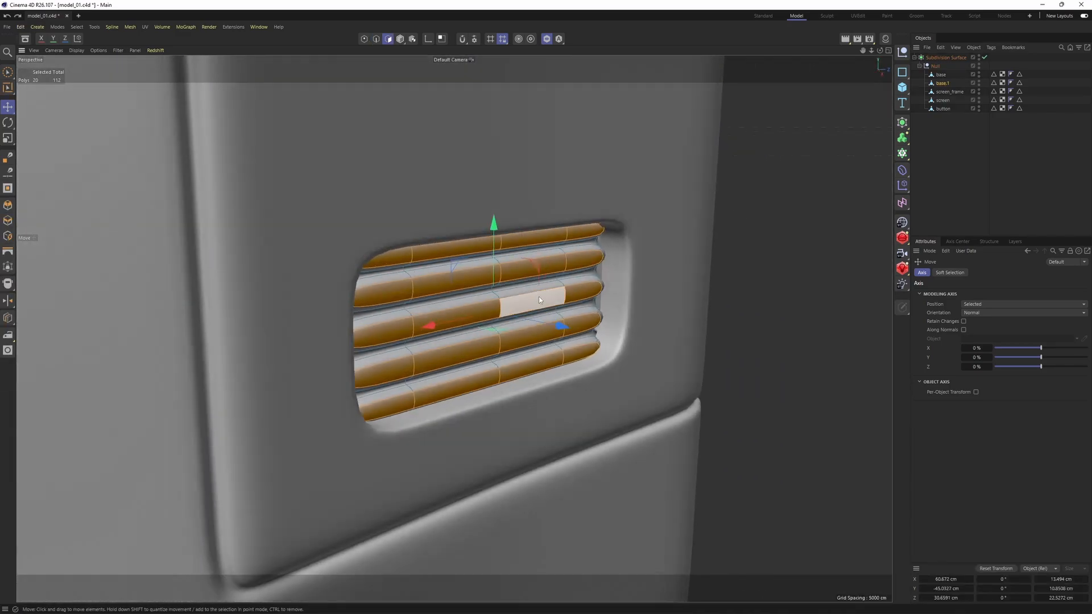
pyautogui.hotkey('ctrl', 'a')
pyautogui.moveTo(549, 329); pyautogui.dragTo(537, 359)
pyautogui.keyDown('alt'); pyautogui.moveTo(505, 326); pyautogui.dragTo(462, 312); pyautogui.keyUp('alt')
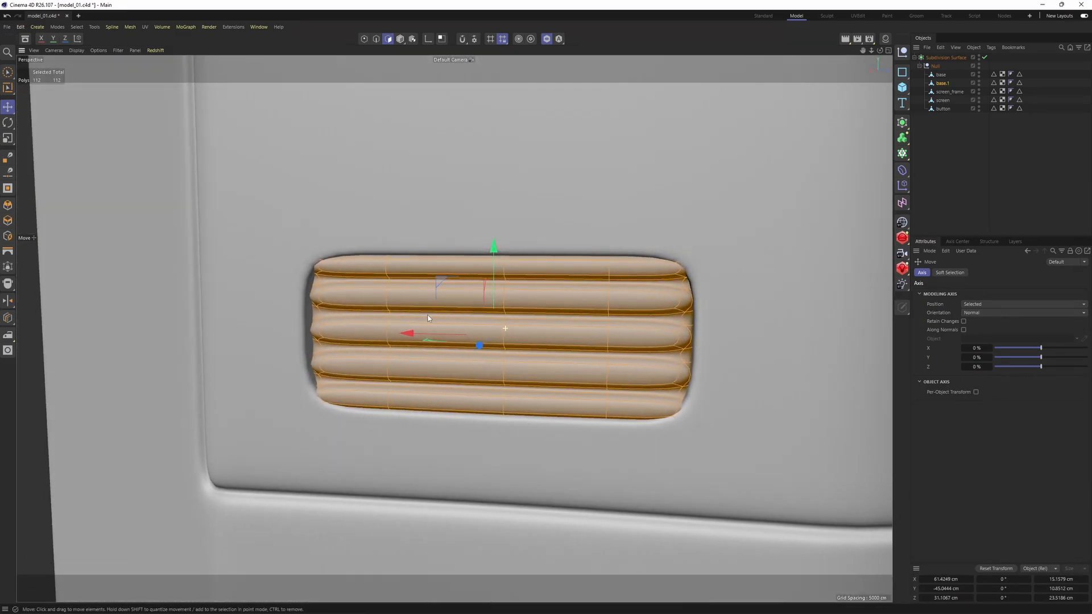
pyautogui.keyDown('alt'); pyautogui.moveTo(534, 303); pyautogui.dragTo(572, 312); pyautogui.keyUp('alt')
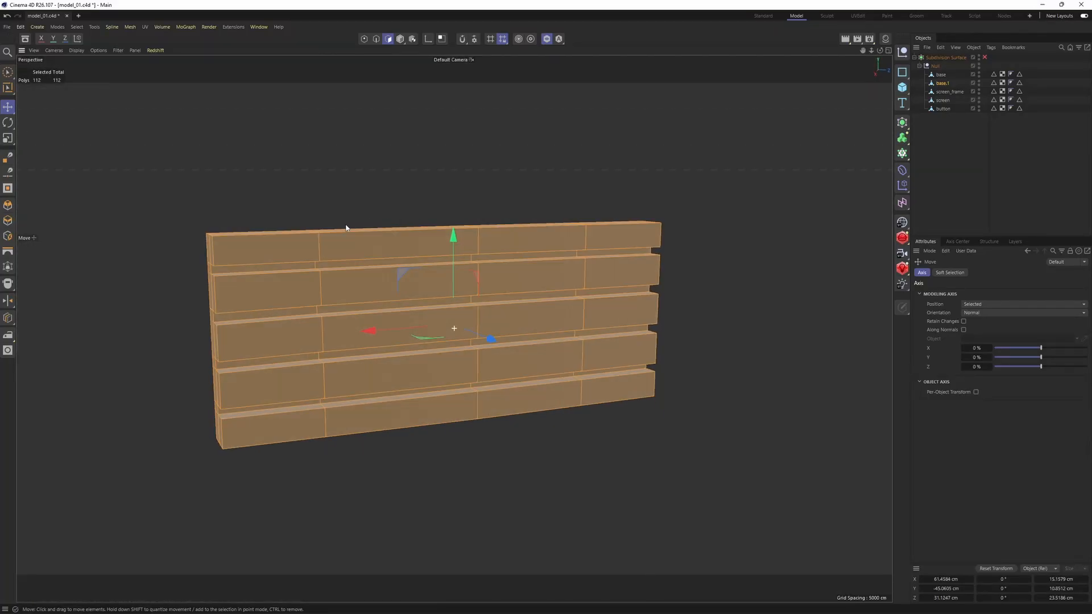
# Step: Scale the top and bottom rows of the ribbed panel's border points inward along its length to about 13.5 cm in X
pyautogui.keyDown('alt'); pyautogui.moveTo(346, 226); pyautogui.dragTo(303, 211); pyautogui.keyUp('alt')
pyautogui.press('0')
pyautogui.keyDown('shift'); pyautogui.moveTo(241, 243); pyautogui.dragTo(241, 243); pyautogui.keyUp('shift')
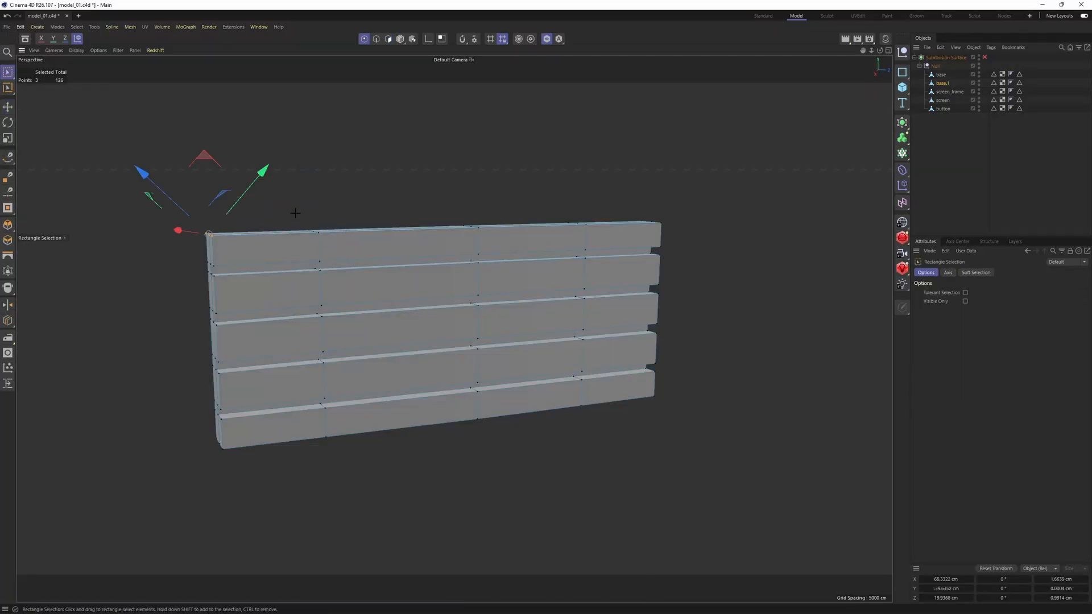
pyautogui.keyDown('alt'); pyautogui.moveTo(298, 212); pyautogui.dragTo(393, 213); pyautogui.keyUp('alt')
pyautogui.keyDown('shift'); pyautogui.moveTo(391, 209); pyautogui.dragTo(407, 228); pyautogui.keyUp('shift')
pyautogui.keyDown('shift'); pyautogui.moveTo(500, 208); pyautogui.dragTo(636, 242); pyautogui.keyUp('shift')
pyautogui.keyDown('alt'); pyautogui.moveTo(640, 301); pyautogui.dragTo(661, 215, button='middle'); pyautogui.keyUp('alt')
pyautogui.keyDown('alt'); pyautogui.moveTo(662, 215); pyautogui.dragTo(658, 194); pyautogui.keyUp('alt')
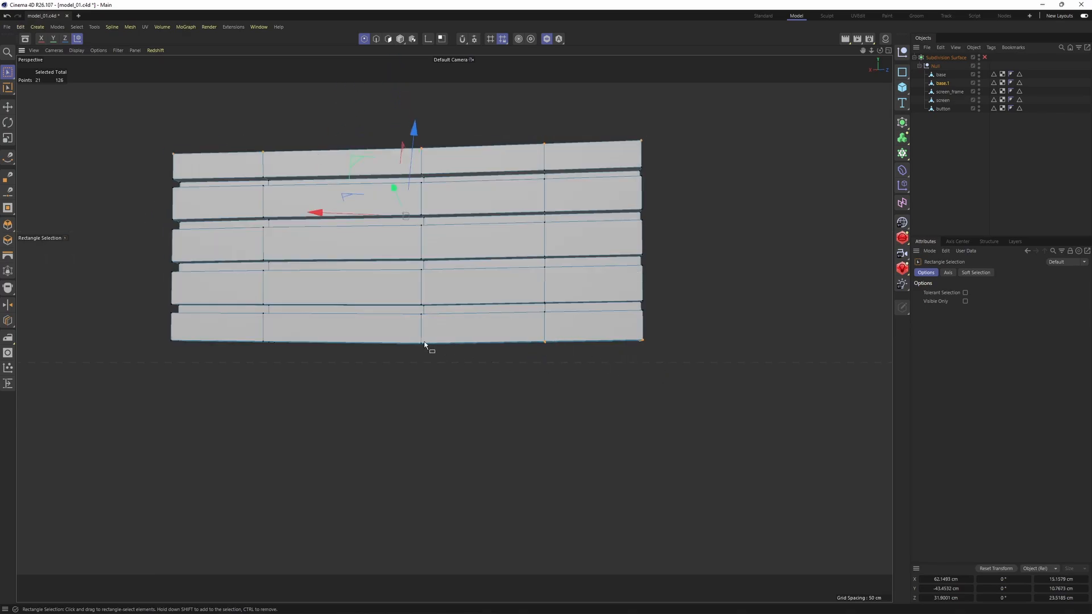
pyautogui.keyDown('shift'); pyautogui.moveTo(205, 362); pyautogui.dragTo(206, 362); pyautogui.keyUp('shift')
pyautogui.keyDown('alt'); pyautogui.moveTo(334, 327); pyautogui.dragTo(366, 356); pyautogui.keyUp('alt')
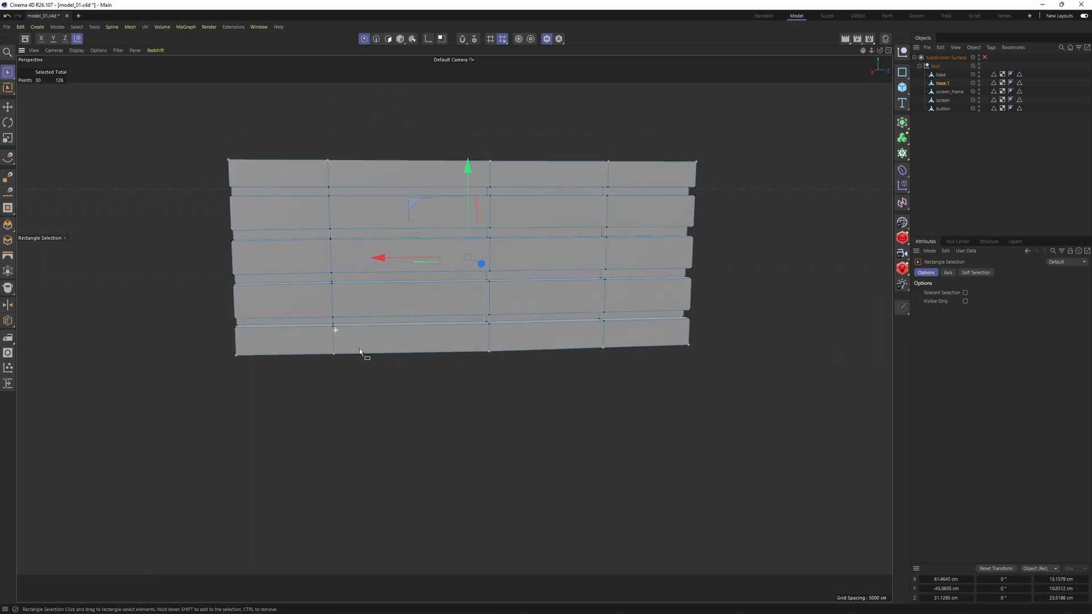
pyautogui.press('q')
pyautogui.press('t')
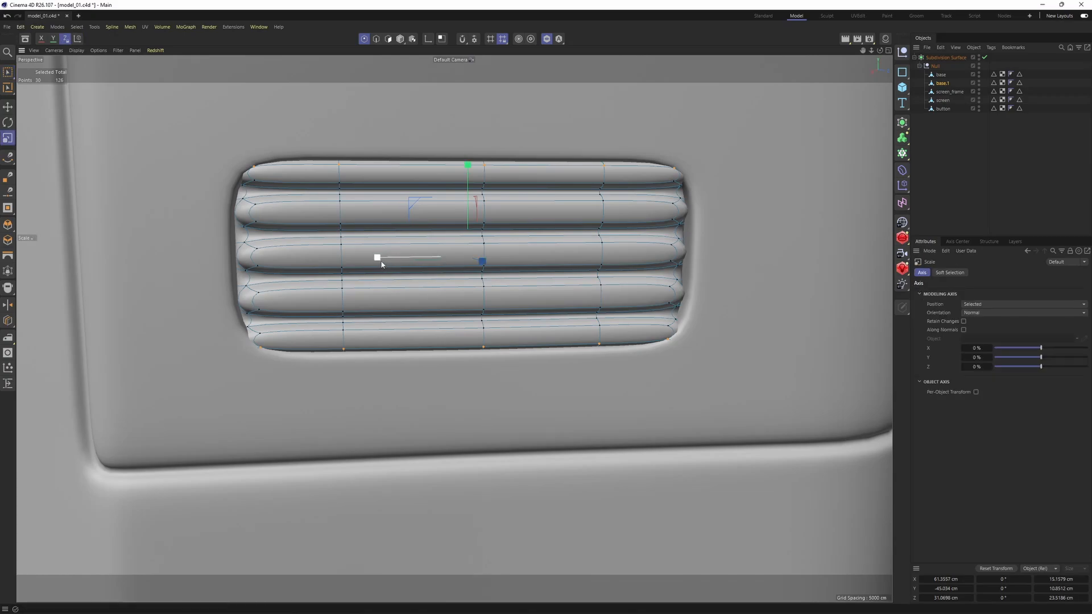
pyautogui.moveTo(383, 256)
pyautogui.keyDown('alt'); pyautogui.mouseDown()
pyautogui.moveTo(455, 274)
pyautogui.moveTo(376, 257)
pyautogui.mouseUp(); pyautogui.keyUp('alt')
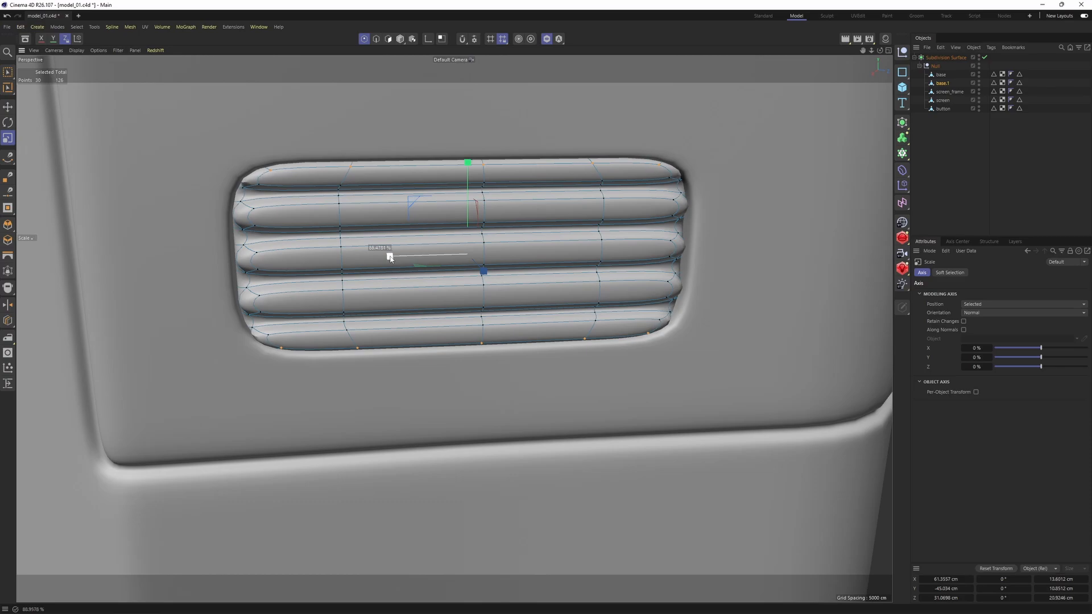
pyautogui.moveTo(391, 257); pyautogui.dragTo(390, 257)
pyautogui.moveTo(489, 249)
pyautogui.keyDown('alt'); pyautogui.mouseDown()
pyautogui.moveTo(477, 244)
pyautogui.moveTo(500, 251)
pyautogui.mouseUp(); pyautogui.keyUp('alt')
pyautogui.scroll(2, 336, 250)
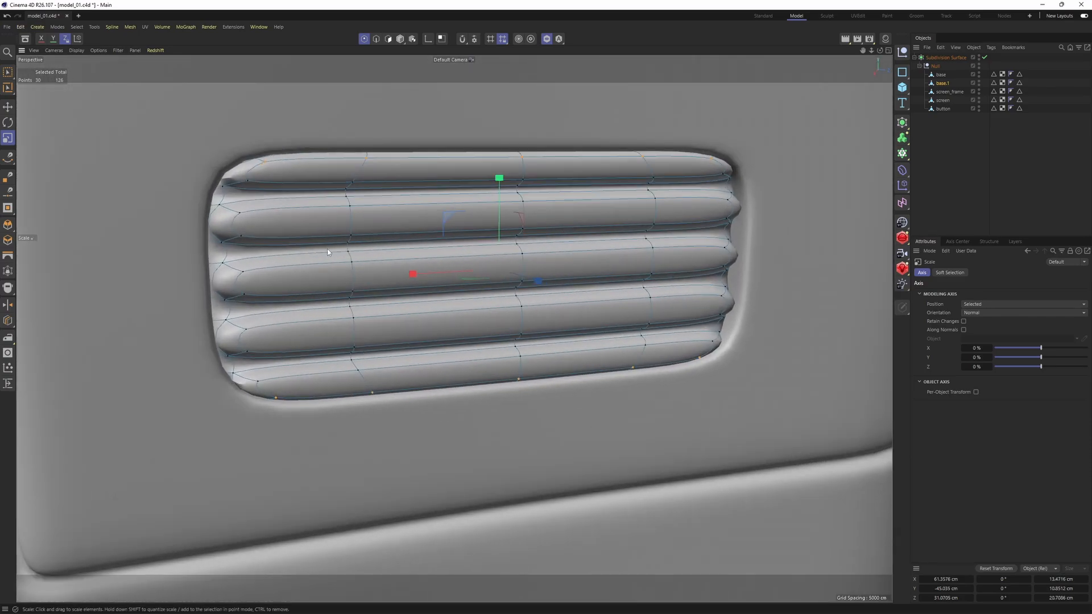
# Step: Add a vertical loop cut near each end of the ribbed panel to tighten the rounded rib ends
pyautogui.press('k')
pyautogui.press('l')
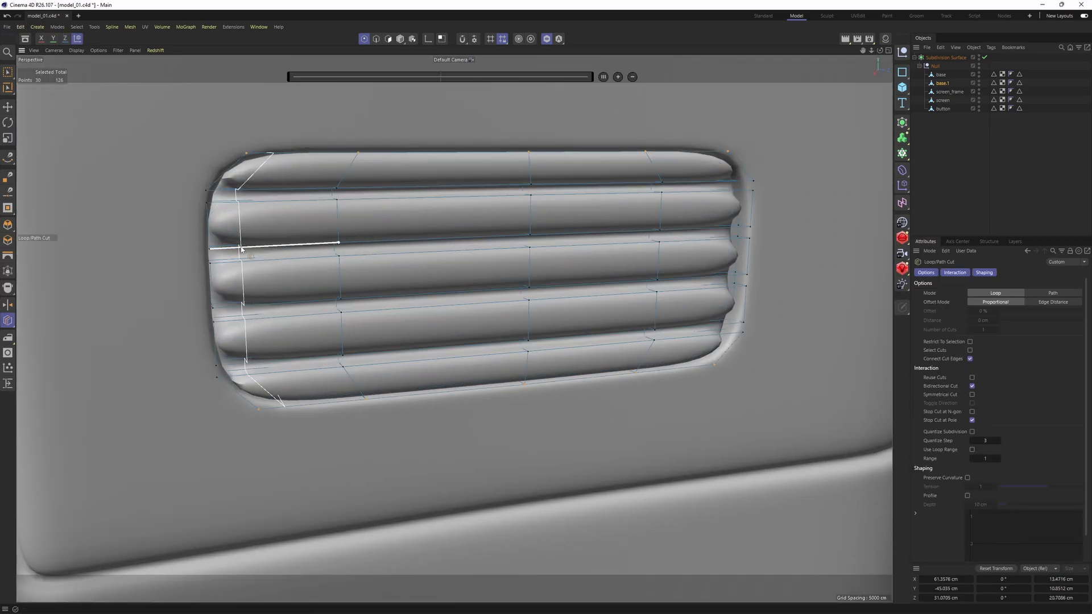
pyautogui.click(241, 249)
pyautogui.keyDown('alt'); pyautogui.moveTo(566, 244); pyautogui.dragTo(414, 275, button='middle'); pyautogui.keyUp('alt')
pyautogui.keyDown('alt'); pyautogui.moveTo(414, 276); pyautogui.dragTo(364, 272); pyautogui.keyUp('alt')
pyautogui.click(597, 272)
pyautogui.scroll(-2, 589, 276)
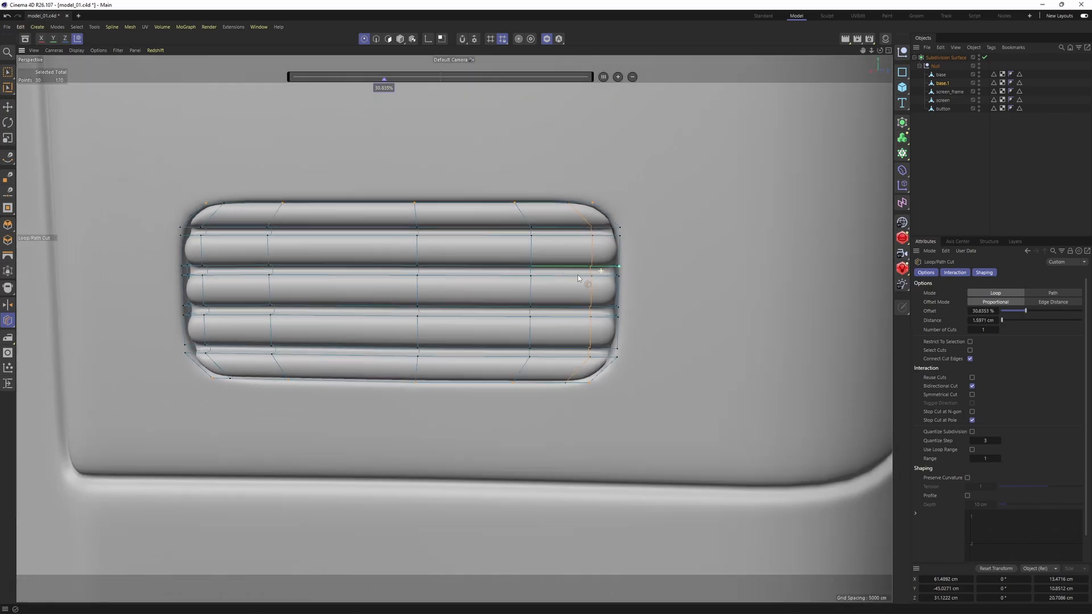
pyautogui.keyDown('alt'); pyautogui.moveTo(588, 278); pyautogui.dragTo(549, 286); pyautogui.keyUp('alt')
# Step: Examine how the ribbed panel sits in the device's side slot from farther away and from different angles
pyautogui.click(1071, 137)
pyautogui.scroll(-5, 620, 286)
pyautogui.scroll(3, 549, 286)
pyautogui.click(550, 286)
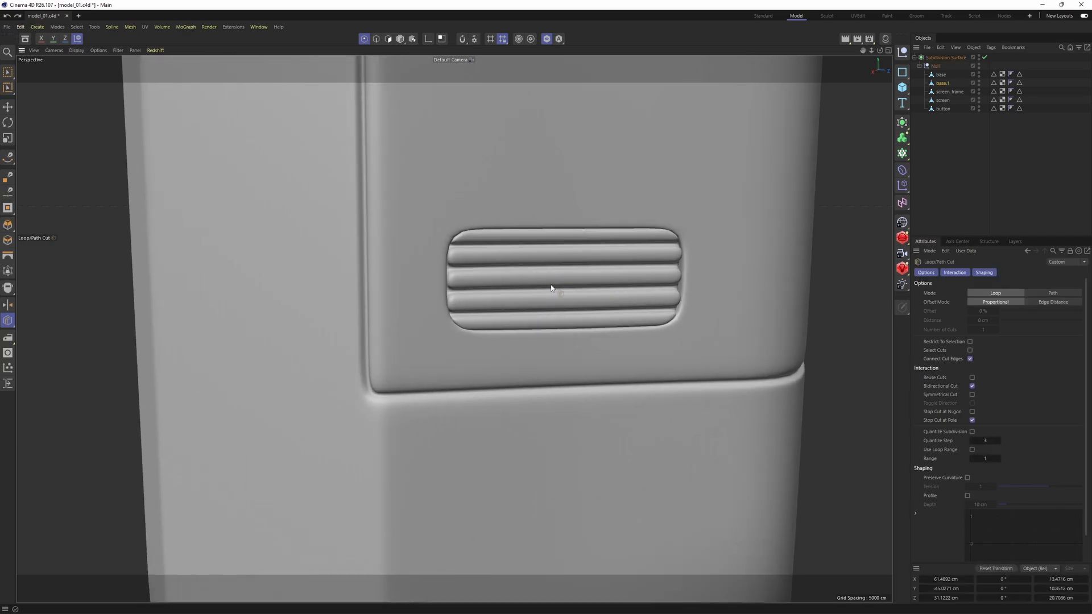
pyautogui.scroll(-1, 550, 287)
pyautogui.click(400, 38)
pyautogui.click(1035, 158)
pyautogui.scroll(-3, 614, 279)
pyautogui.keyDown('alt'); pyautogui.moveTo(614, 279); pyautogui.dragTo(575, 277); pyautogui.keyUp('alt')
pyautogui.scroll(-3, 575, 279)
pyautogui.press('e')
pyautogui.keyDown('alt'); pyautogui.moveTo(500, 310); pyautogui.dragTo(406, 318); pyautogui.keyUp('alt')
pyautogui.click(944, 75)
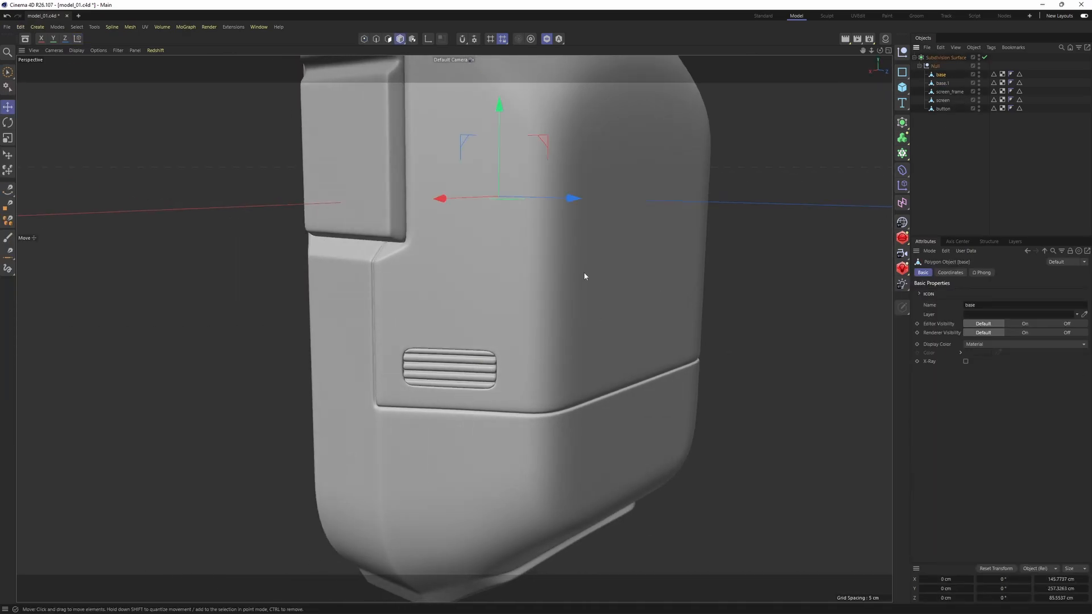
pyautogui.keyDown('alt'); pyautogui.moveTo(583, 272); pyautogui.dragTo(787, 263); pyautogui.keyUp('alt')
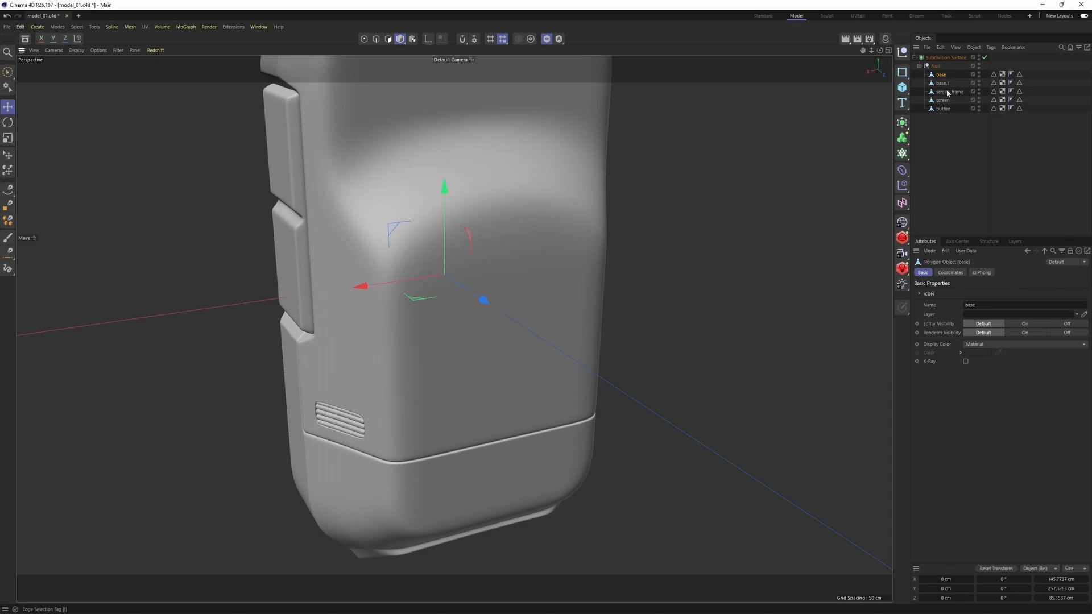
pyautogui.moveTo(903, 122); pyautogui.dragTo(935, 156)
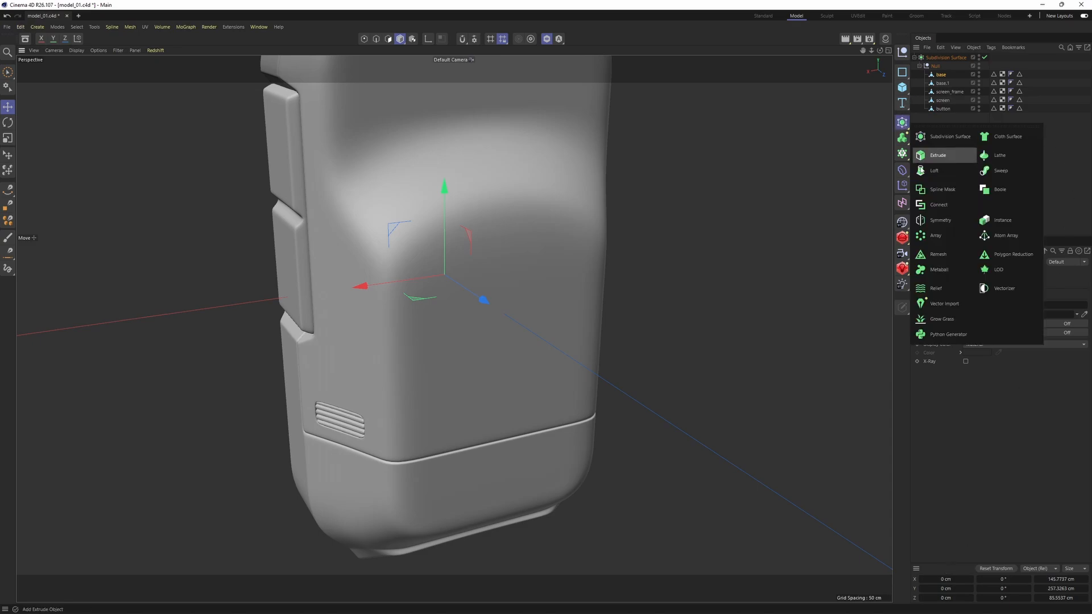
pyautogui.keyDown('alt'); pyautogui.click(943, 223); pyautogui.keyUp('alt')
pyautogui.keyDown('alt'); pyautogui.moveTo(619, 297); pyautogui.dragTo(719, 289); pyautogui.keyUp('alt')
pyautogui.keyDown('alt'); pyautogui.moveTo(720, 287); pyautogui.dragTo(732, 285, button='middle'); pyautogui.keyUp('alt')
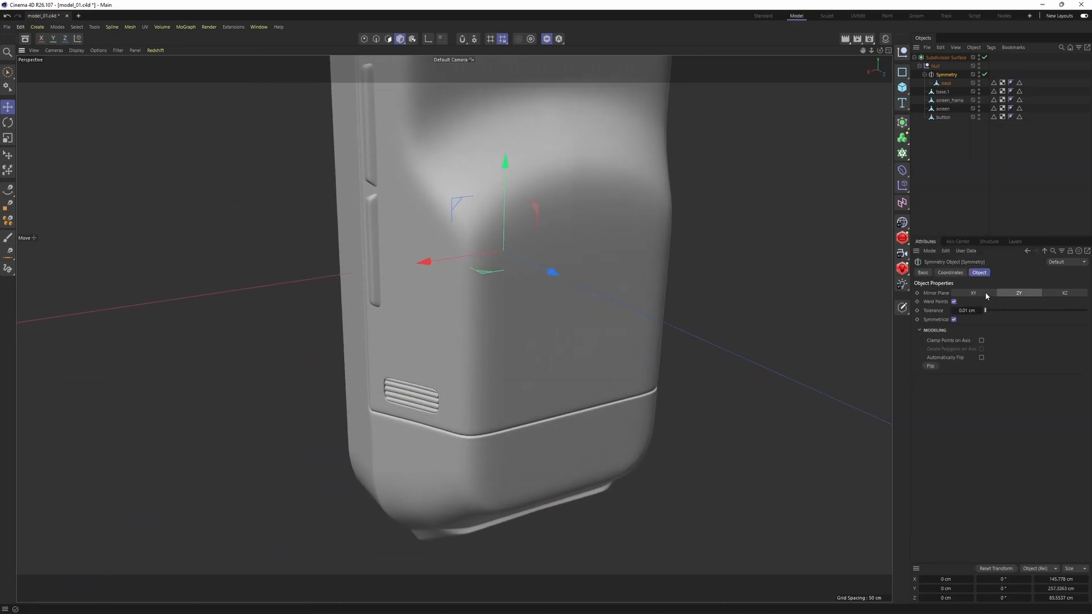
pyautogui.hotkey('ctrl', 'z')
# Step: Mirror the ribbed panel to the opposite side slot with a Symmetry object on the ZY plane
pyautogui.click(940, 84)
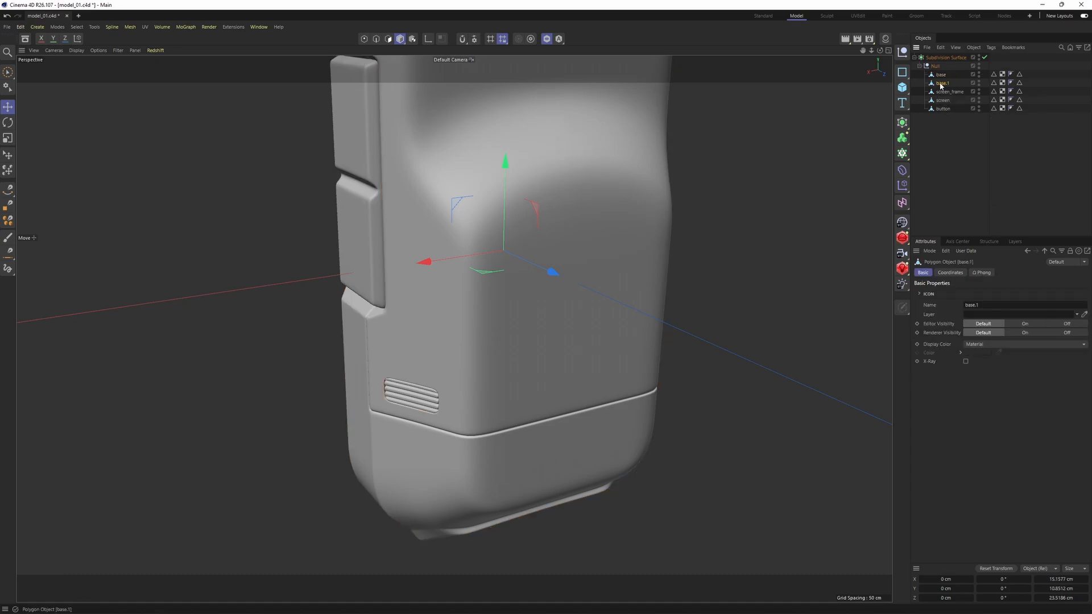
pyautogui.keyDown('alt'); pyautogui.moveTo(755, 231); pyautogui.dragTo(658, 258, button='middle'); pyautogui.keyUp('alt')
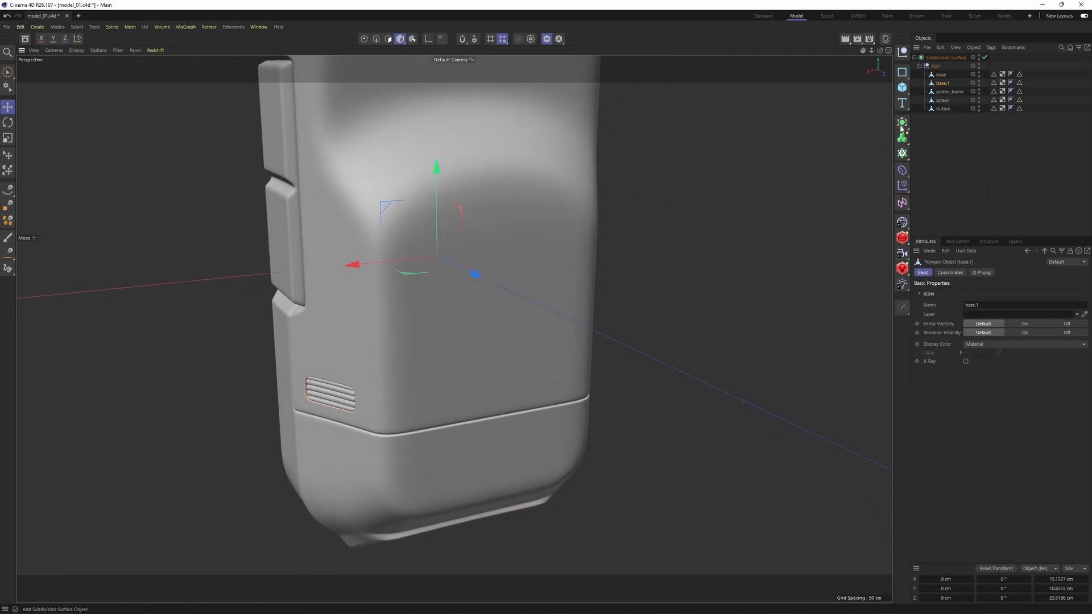
pyautogui.moveTo(902, 129); pyautogui.dragTo(868, 33)
pyautogui.keyDown('alt'); pyautogui.moveTo(906, 130); pyautogui.dragTo(946, 222); pyautogui.keyUp('alt')
pyautogui.keyDown('alt'); pyautogui.moveTo(584, 339); pyautogui.dragTo(486, 336); pyautogui.keyUp('alt')
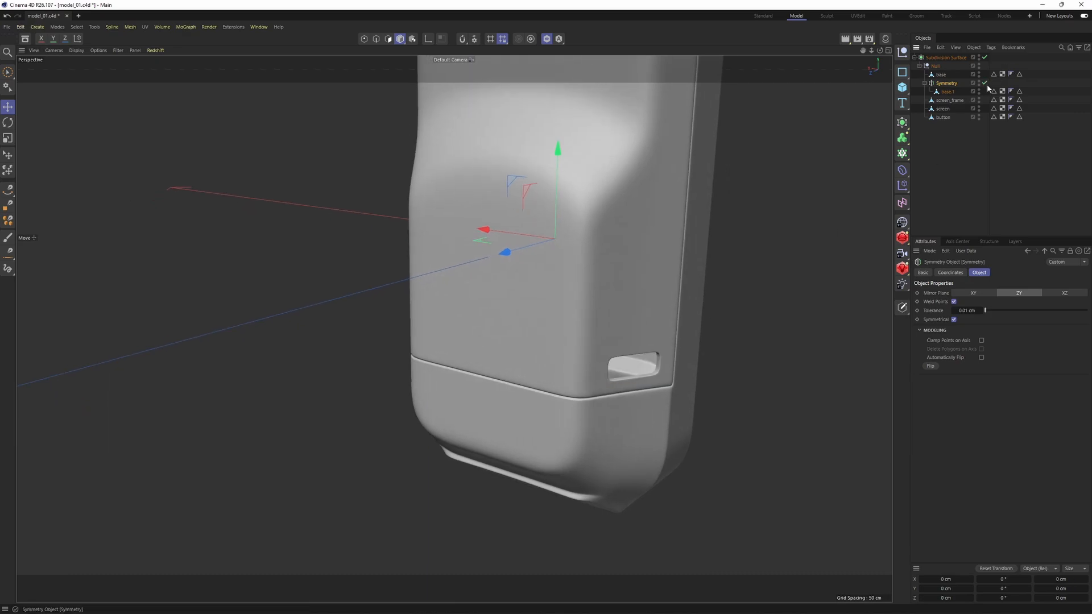
# Step: Convert the symmetry to an editable mesh, remove its leftover parent null, and rename the mirrored panel back_button
pyautogui.press('c')
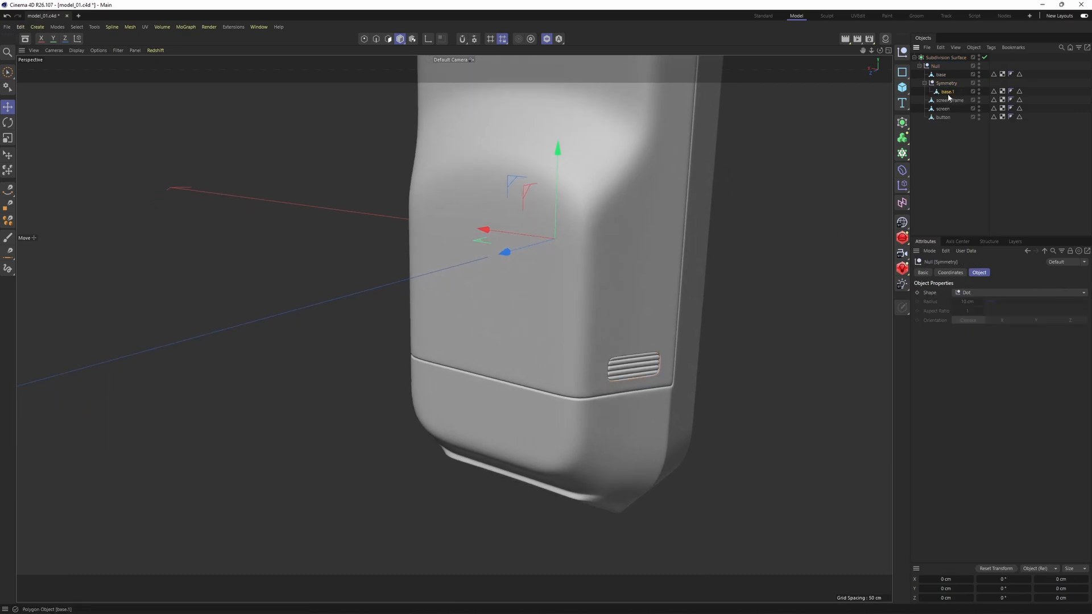
pyautogui.moveTo(948, 95); pyautogui.dragTo(948, 97)
pyautogui.click(946, 84)
pyautogui.press('Delete')
pyautogui.doubleClick(943, 84)
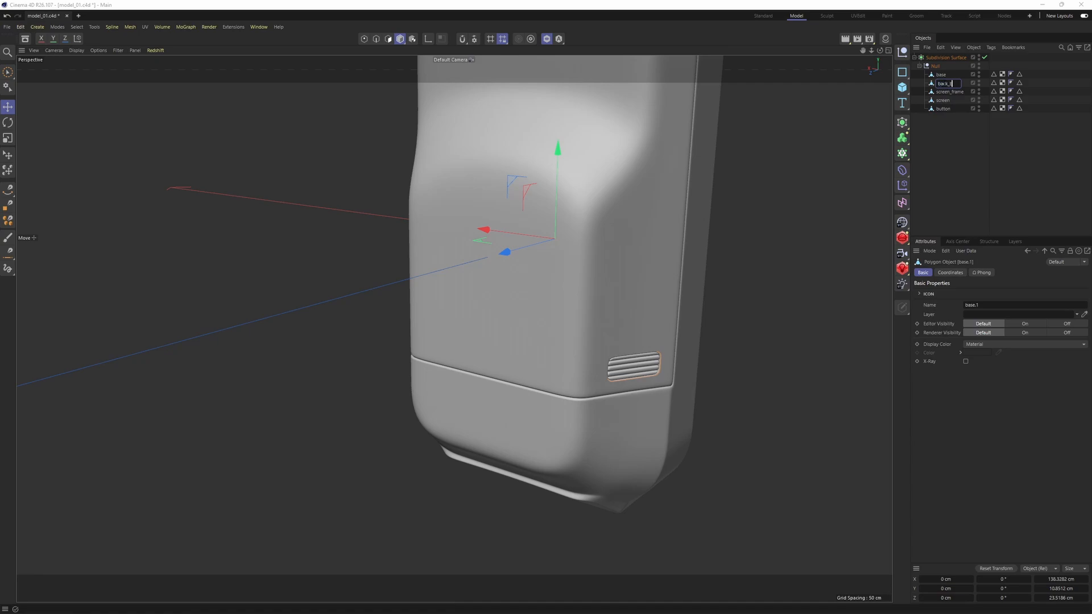
# Step: Examine the whole device in perspective and compare its lower end and light strip area with the orthographic reference images
pyautogui.keyDown('alt'); pyautogui.moveTo(739, 233); pyautogui.dragTo(632, 341); pyautogui.keyUp('alt')
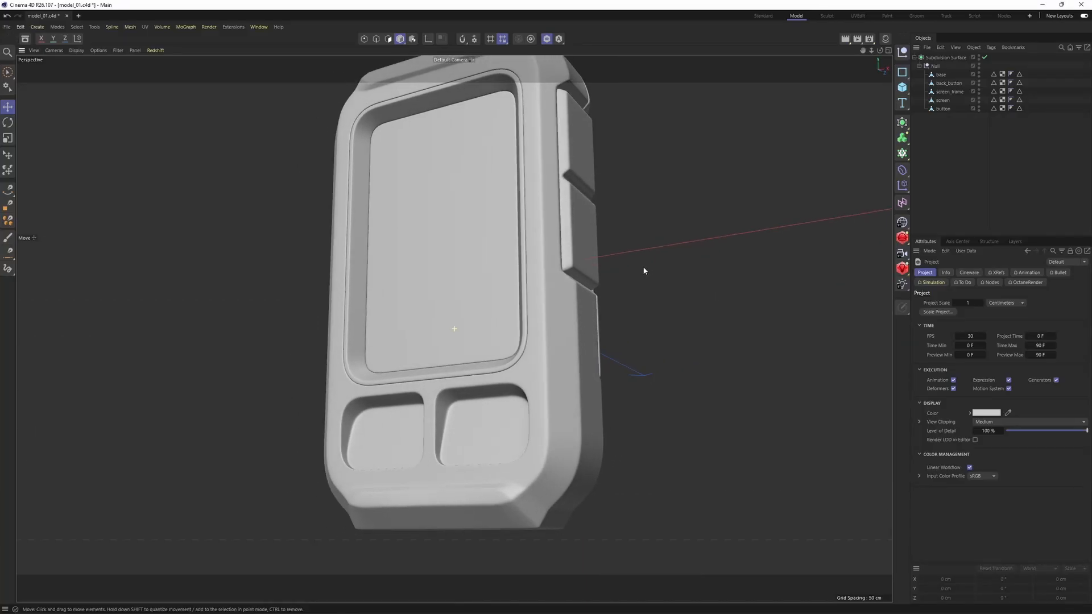
pyautogui.keyDown('alt'); pyautogui.moveTo(471, 382); pyautogui.dragTo(548, 330, button='middle'); pyautogui.keyUp('alt')
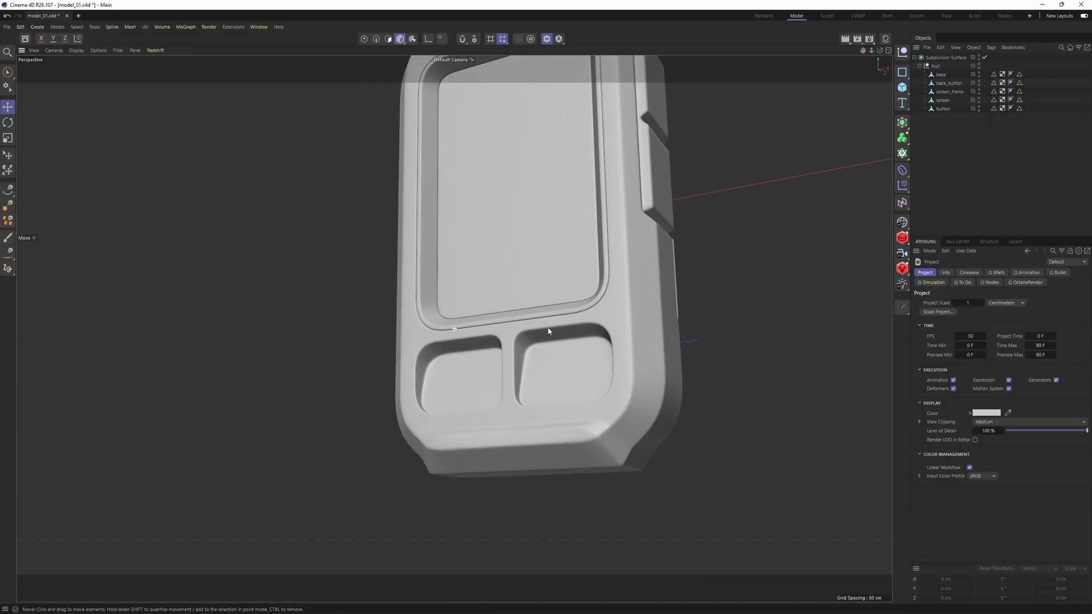
pyautogui.keyDown('alt'); pyautogui.moveTo(548, 330); pyautogui.dragTo(542, 366); pyautogui.keyUp('alt')
pyautogui.scroll(3, 538, 367)
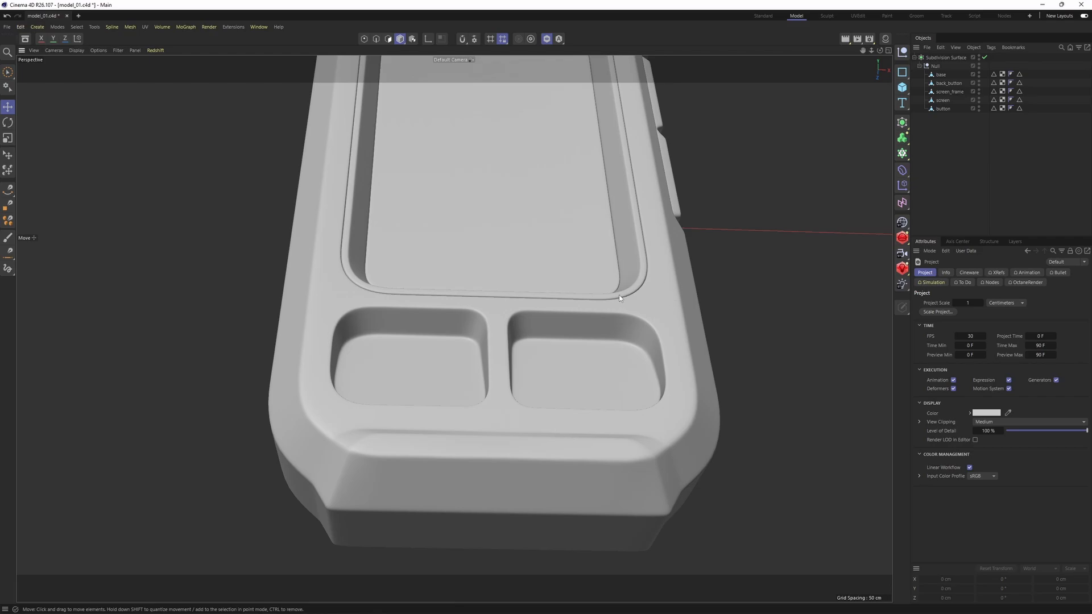
pyautogui.keyDown('alt'); pyautogui.moveTo(555, 428); pyautogui.dragTo(525, 373); pyautogui.keyUp('alt')
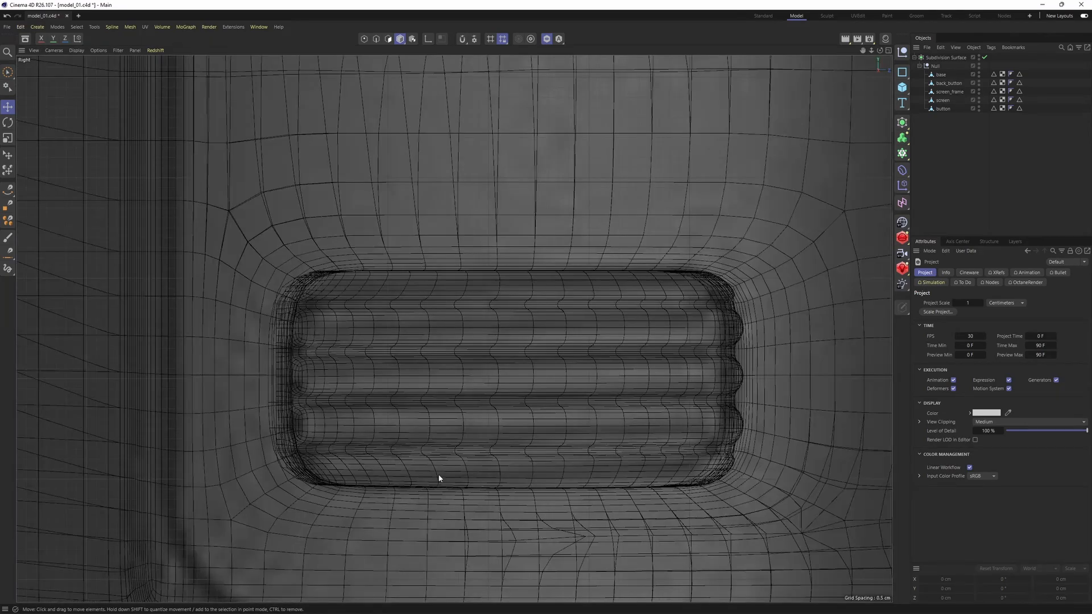
pyautogui.scroll(-5, 435, 475)
pyautogui.middleClick(420, 476)
pyautogui.middleClick(274, 490)
pyautogui.scroll(-8, 255, 481)
pyautogui.scroll(2, 253, 540)
pyautogui.keyDown('alt'); pyautogui.moveTo(257, 563); pyautogui.dragTo(367, 452, button='middle'); pyautogui.keyUp('alt')
pyautogui.middleClick(375, 458)
pyautogui.middleClick(551, 472)
pyautogui.scroll(-8, 571, 319)
pyautogui.scroll(4, 231, 419)
pyautogui.keyDown('alt'); pyautogui.moveTo(230, 419); pyautogui.dragTo(408, 401, button='middle'); pyautogui.keyUp('alt')
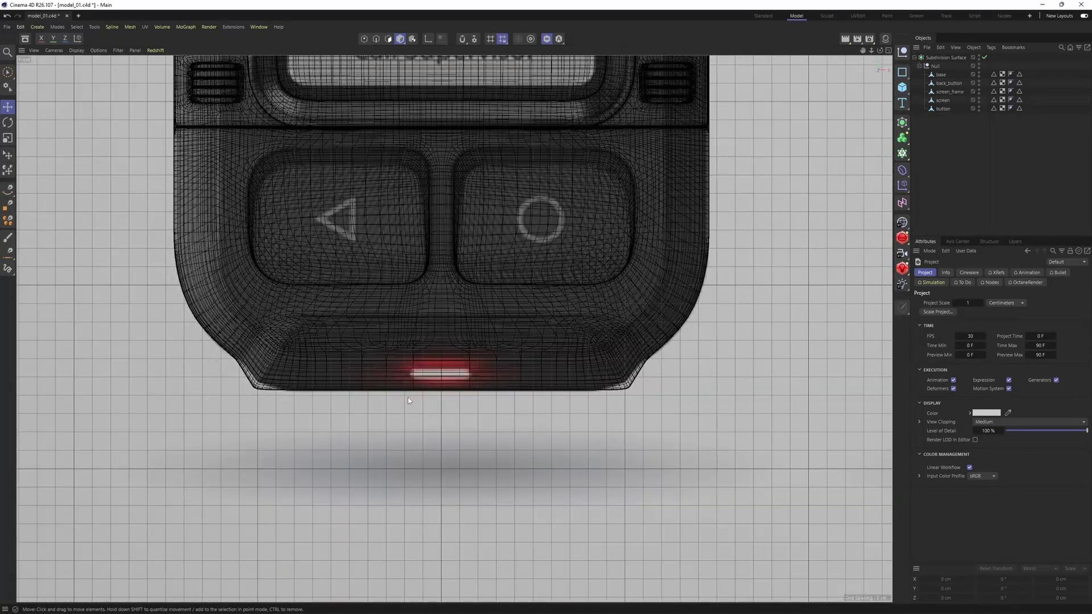
pyautogui.scroll(3, 408, 397)
pyautogui.middleClick(483, 386)
pyautogui.middleClick(392, 316)
pyautogui.scroll(2, 421, 324)
pyautogui.keyDown('alt'); pyautogui.moveTo(509, 340); pyautogui.dragTo(409, 359); pyautogui.keyUp('alt')
pyautogui.keyDown('alt'); pyautogui.moveTo(677, 290); pyautogui.dragTo(568, 261); pyautogui.keyUp('alt')
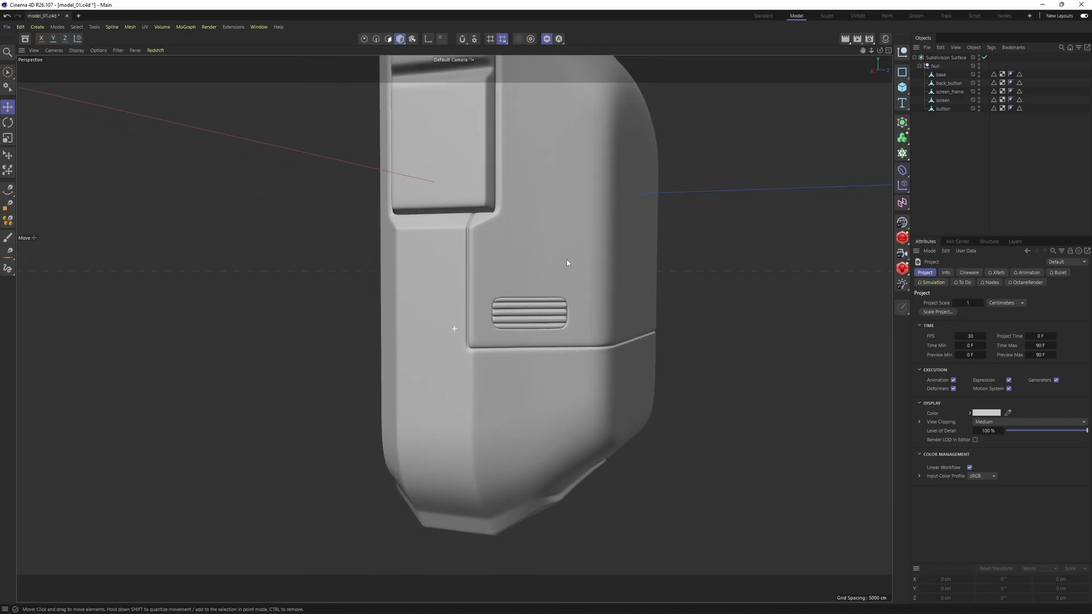
pyautogui.scroll(3, 567, 260)
# Step: Display the smoothed model with Gouraud Shading (Lines) and full Wireframe to inspect the mesh around the side slots
pyautogui.click(948, 84)
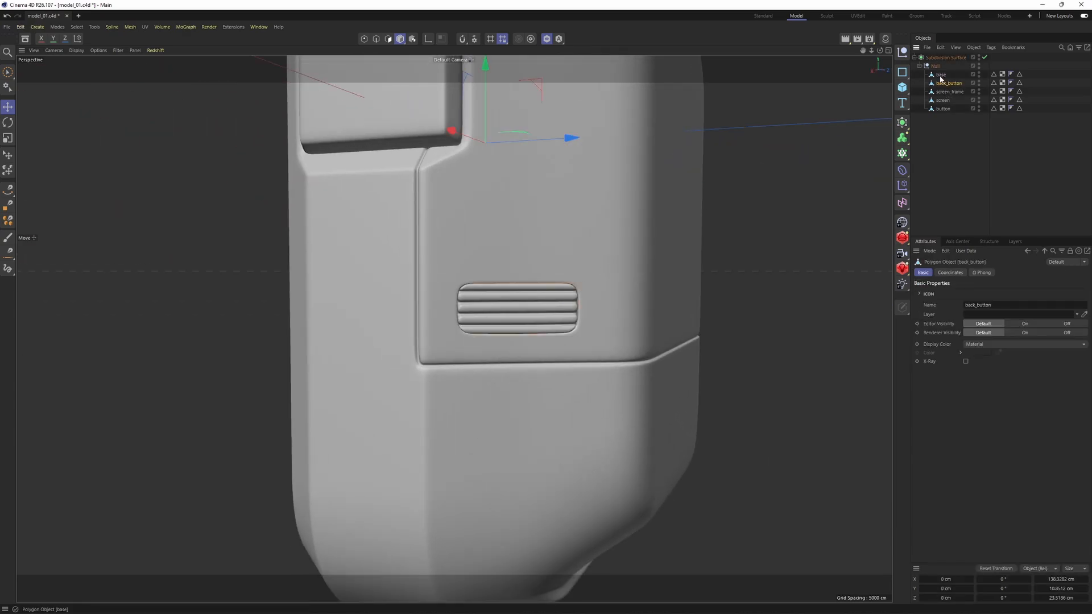
pyautogui.press('q')
pyautogui.press('Return')
pyautogui.scroll(3, 554, 319)
pyautogui.press('n')
pyautogui.press('b')
pyautogui.scroll(5, 534, 325)
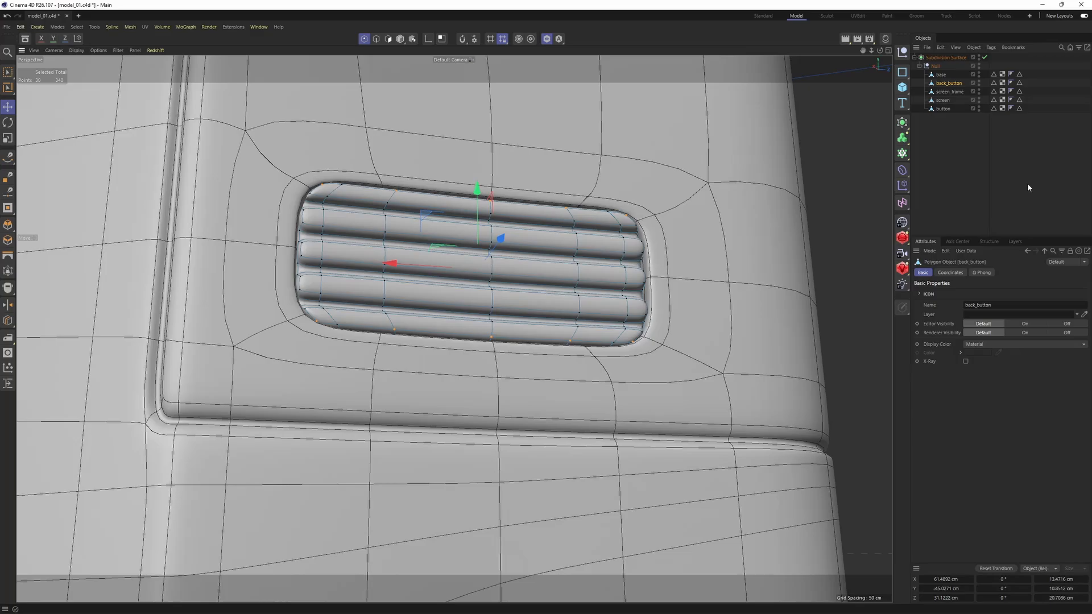
pyautogui.click(1027, 183)
pyautogui.click(98, 51)
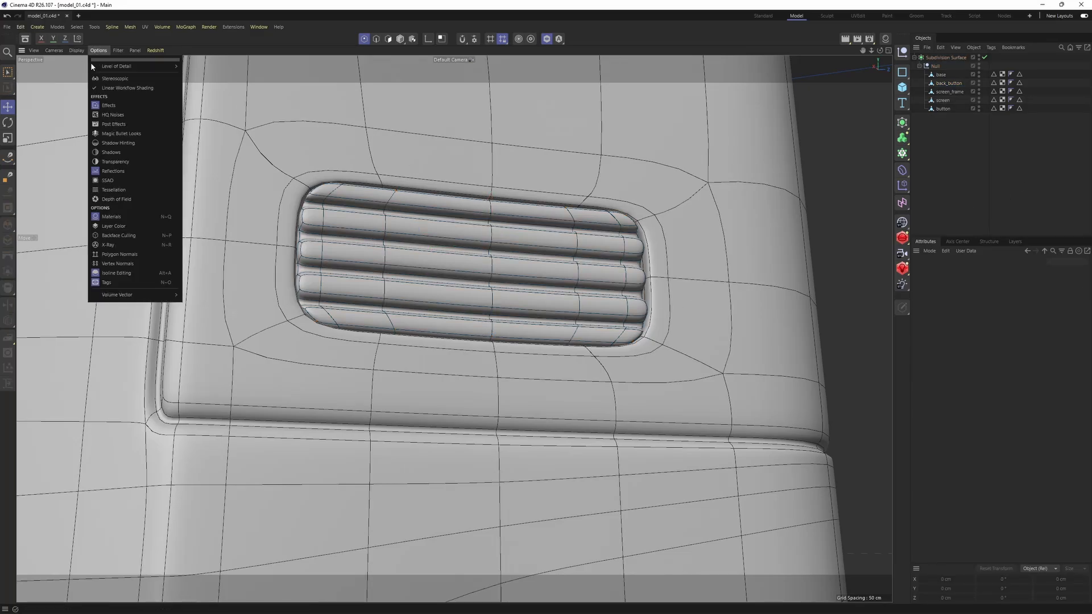
pyautogui.moveTo(77, 50)
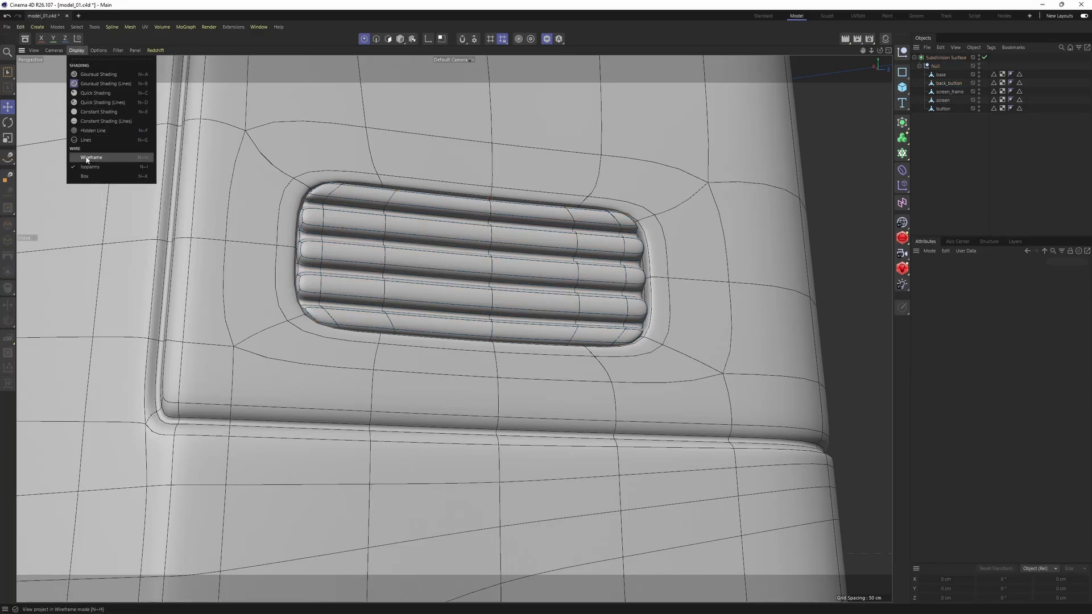
pyautogui.click(106, 159)
pyautogui.scroll(-4, 364, 309)
pyautogui.keyDown('alt'); pyautogui.moveTo(710, 387); pyautogui.dragTo(364, 407); pyautogui.keyUp('alt')
pyautogui.scroll(6, 505, 399)
pyautogui.scroll(3, 602, 336)
# Step: Weld the stray points just below the ribbed slot on the base mesh
pyautogui.click(941, 76)
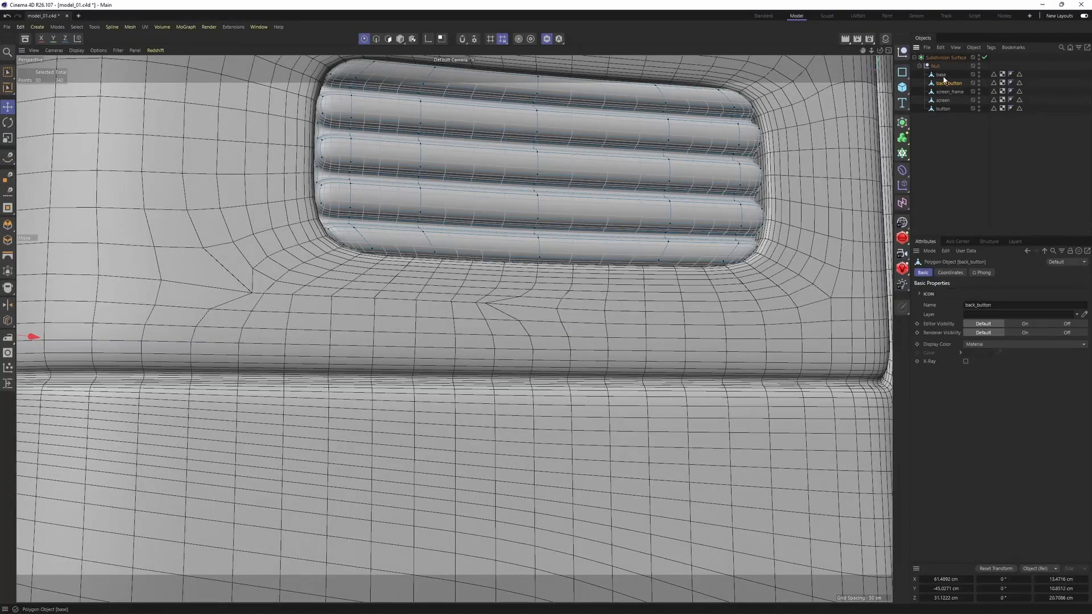
pyautogui.press('q')
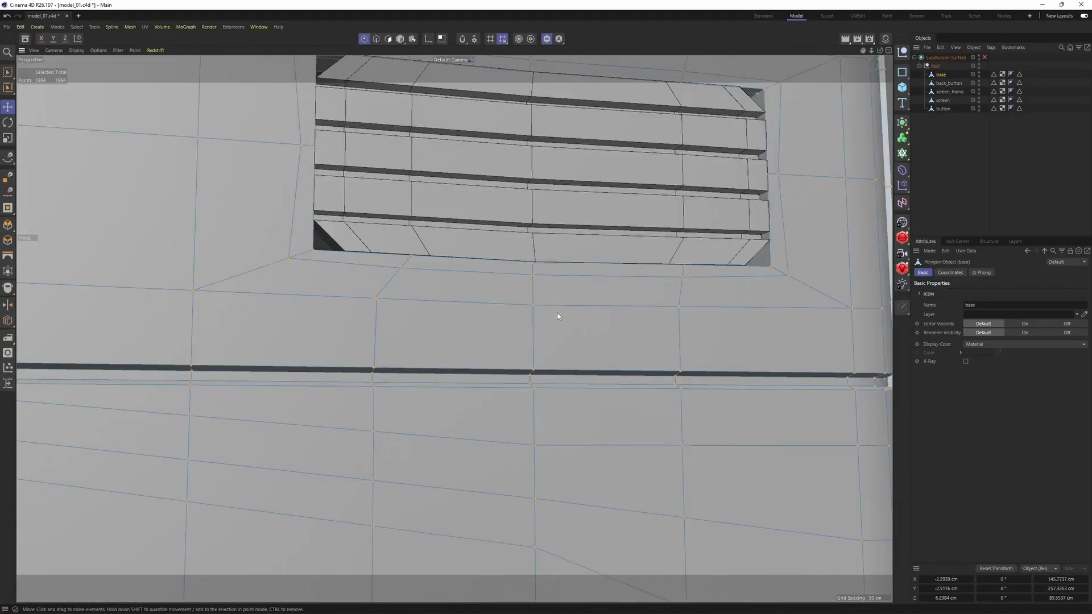
pyautogui.press('0')
pyautogui.keyDown('alt'); pyautogui.moveTo(545, 306); pyautogui.dragTo(490, 333); pyautogui.keyUp('alt')
pyautogui.press('m')
pyautogui.press('o')
pyautogui.scroll(-4, 371, 333)
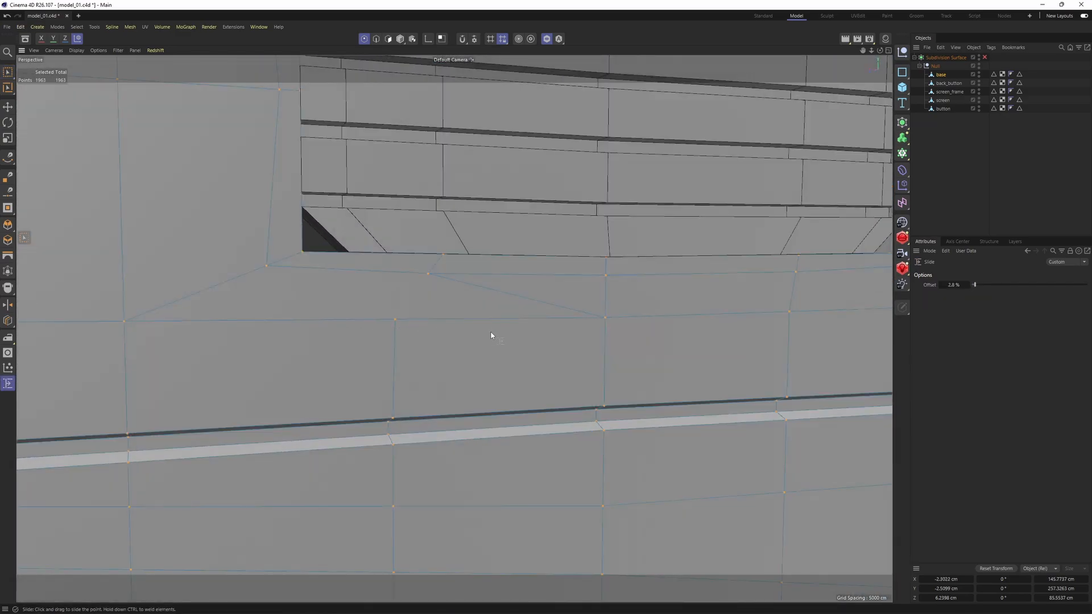
pyautogui.press('0')
pyautogui.press('m')
pyautogui.press('q')
pyautogui.click(389, 318)
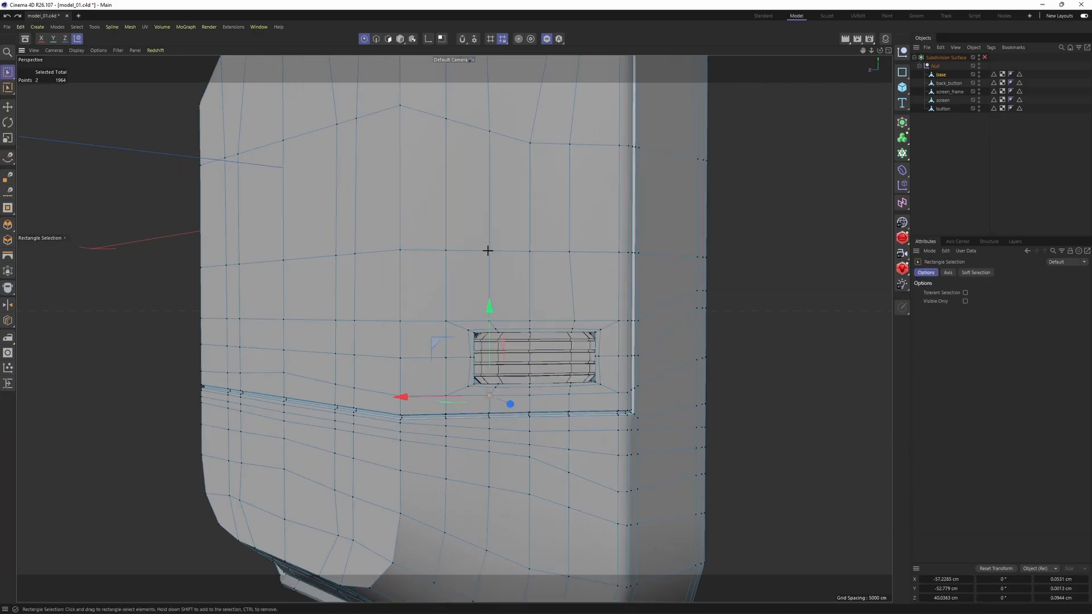
# Step: Weld the points in the row above the ribbed slot on the base mesh and check the result smoothed and from the side
pyautogui.click(488, 251)
pyautogui.scroll(6, 482, 251)
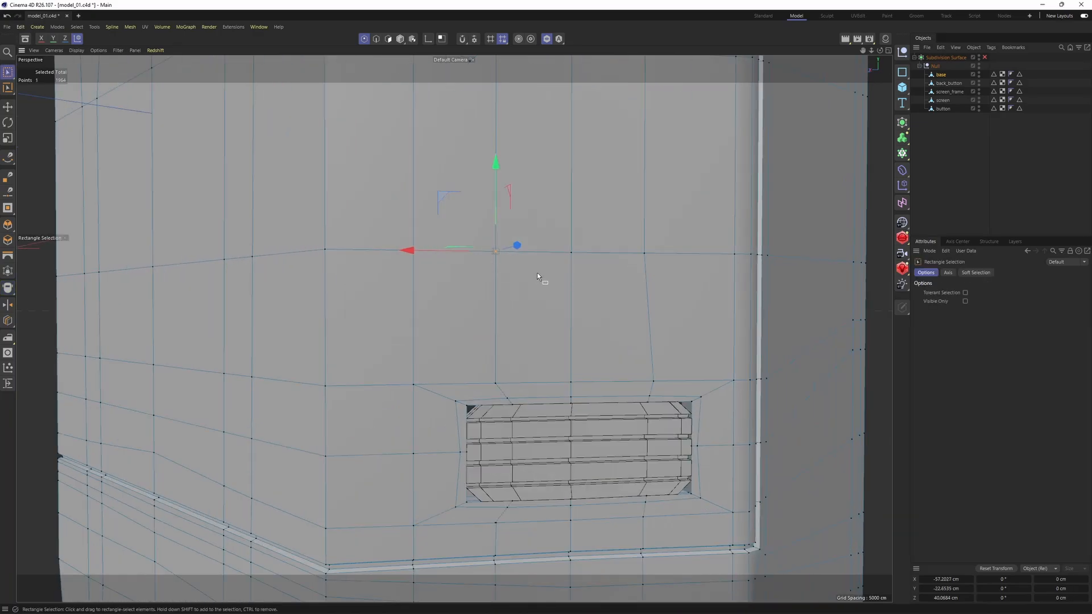
pyautogui.press('q')
pyautogui.press('q')
pyautogui.moveTo(564, 246); pyautogui.dragTo(575, 260)
pyautogui.keyDown('alt'); pyautogui.moveTo(600, 260); pyautogui.dragTo(584, 275, button='middle'); pyautogui.keyUp('alt')
pyautogui.press('m')
pyautogui.press('q')
pyautogui.click(557, 271)
pyautogui.press('q')
pyautogui.click(1019, 205)
pyautogui.scroll(-6, 573, 294)
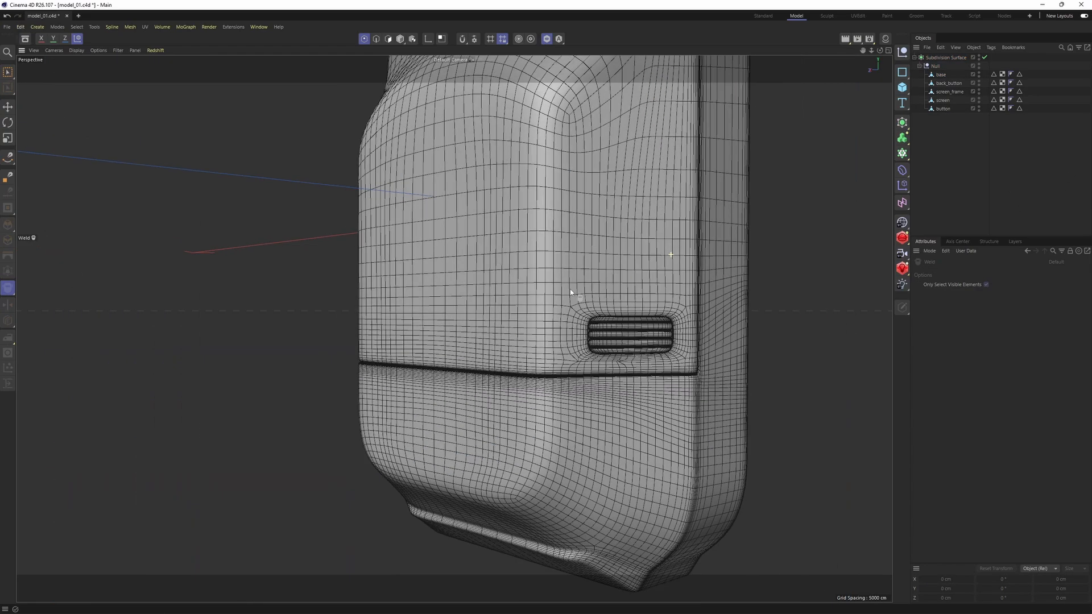
pyautogui.keyDown('alt'); pyautogui.moveTo(572, 294); pyautogui.dragTo(452, 328); pyautogui.keyUp('alt')
pyautogui.hotkey('ctrl', 'z')
pyautogui.hotkey('ctrl', 'z')
pyautogui.press('F3')
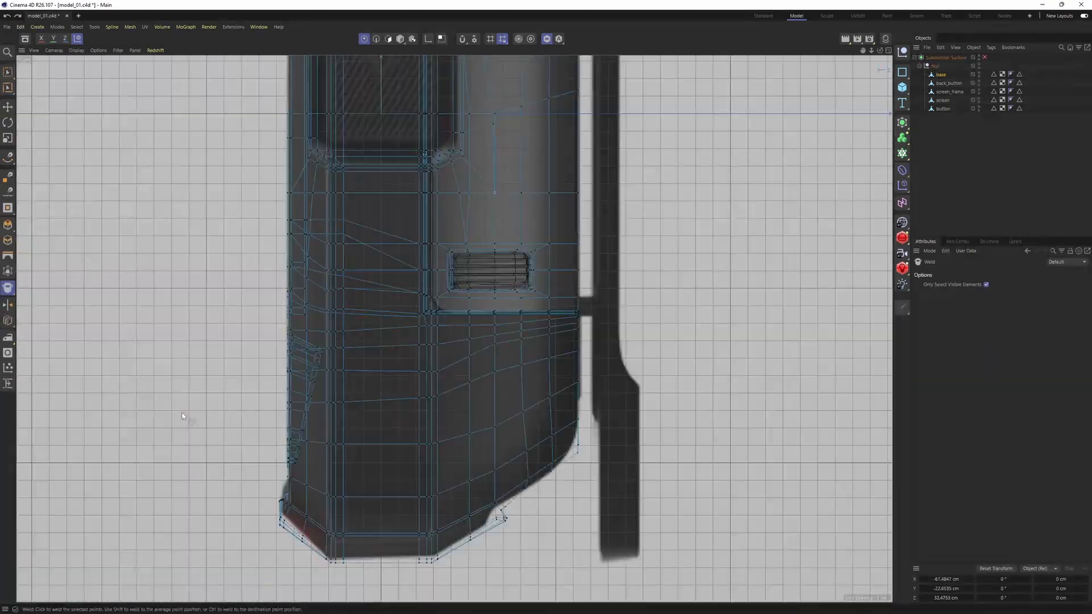
# Step: Set the modeling axis orientation to World and raise the points along the curved shoulder on the back of the base mesh to match the reference
pyautogui.keyDown('alt'); pyautogui.moveTo(499, 122); pyautogui.dragTo(479, 455, button='middle'); pyautogui.keyUp('alt')
pyautogui.press('0')
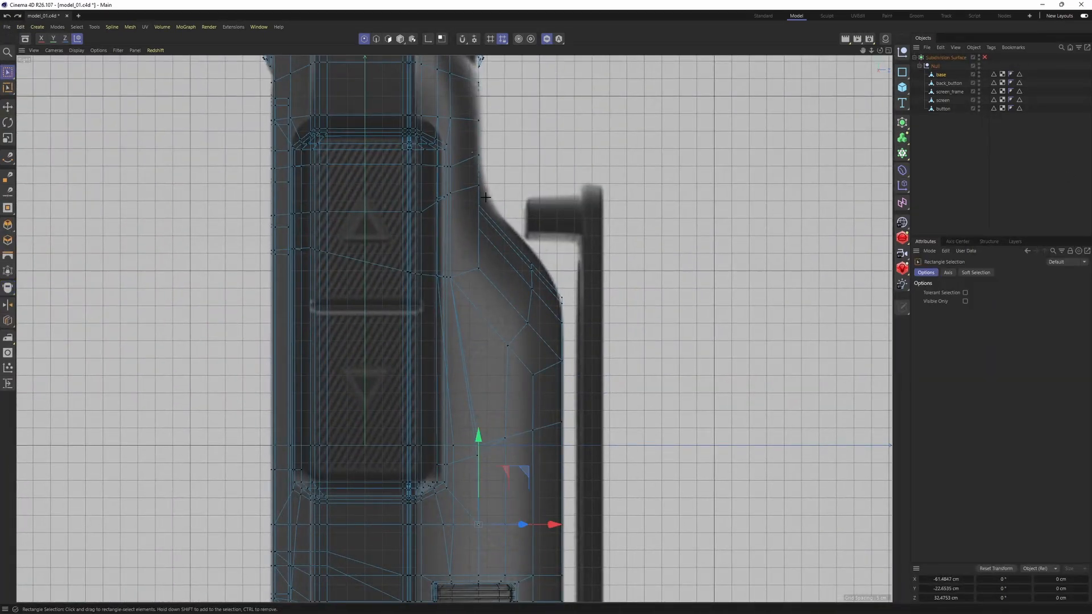
pyautogui.moveTo(471, 152); pyautogui.dragTo(595, 386)
pyautogui.press('q')
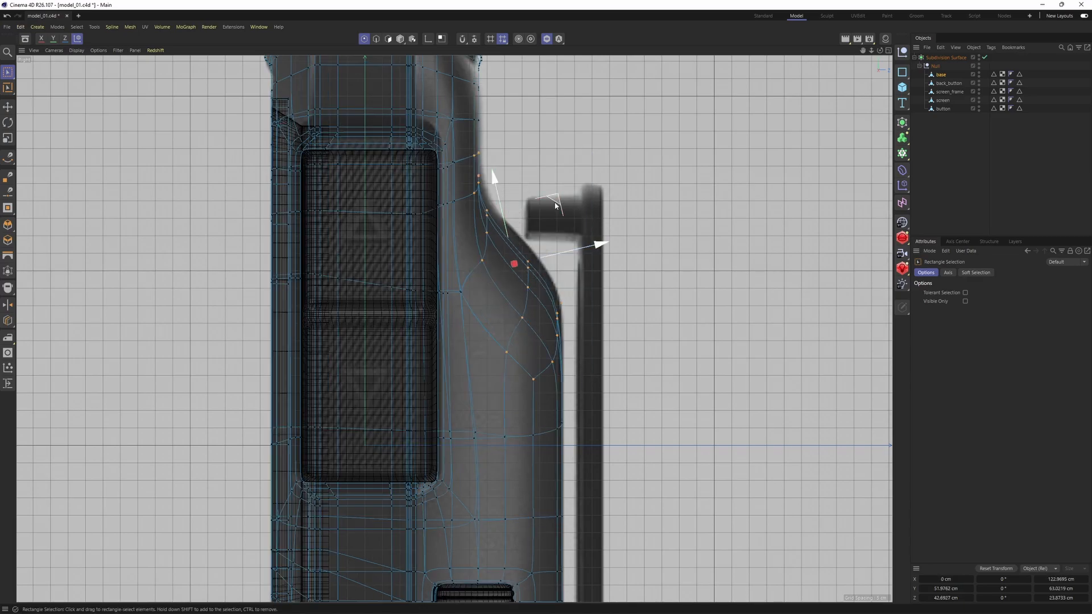
pyautogui.rightClick(589, 248)
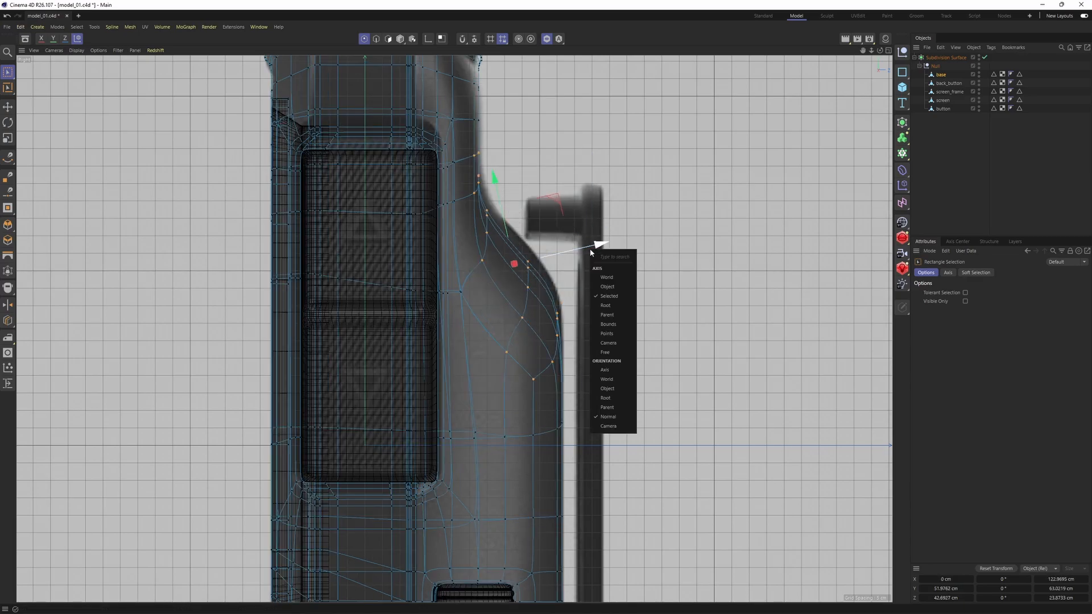
pyautogui.click(611, 380)
pyautogui.moveTo(513, 188); pyautogui.dragTo(516, 173)
pyautogui.middleClick(483, 213)
pyautogui.middleClick(329, 263)
pyautogui.keyDown('alt'); pyautogui.moveTo(330, 263); pyautogui.dragTo(501, 311); pyautogui.keyUp('alt')
pyautogui.press('q')
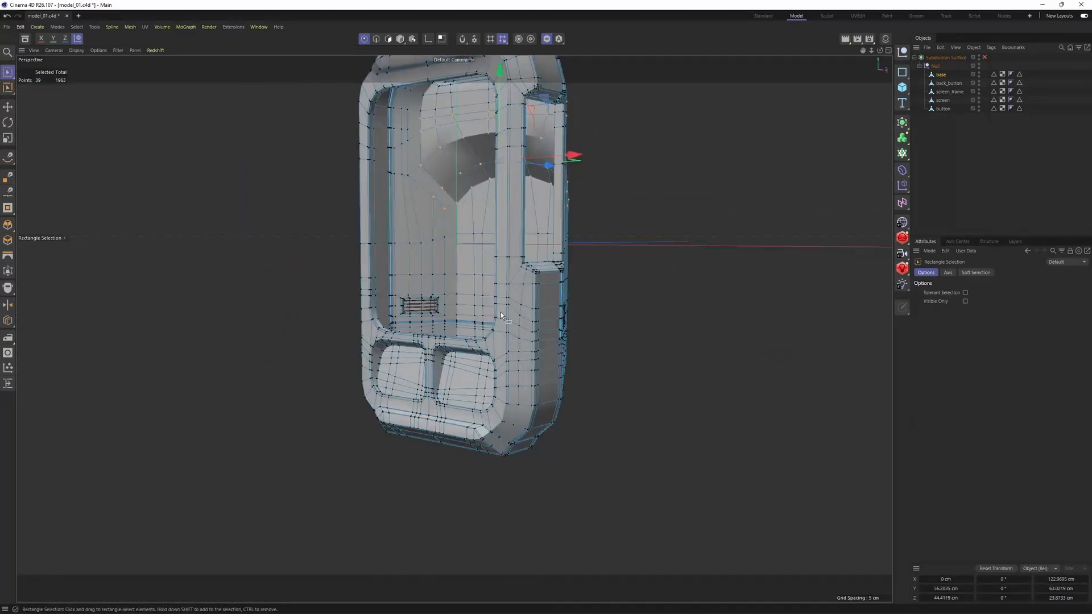
# Step: Examine the lower end and button recesses of the unsmoothed base mesh and turn off viewport solo
pyautogui.press('Return')
pyautogui.press('Return')
pyautogui.scroll(2, 468, 353)
pyautogui.keyDown('alt'); pyautogui.moveTo(468, 361); pyautogui.dragTo(527, 319); pyautogui.keyUp('alt')
pyautogui.scroll(2, 526, 319)
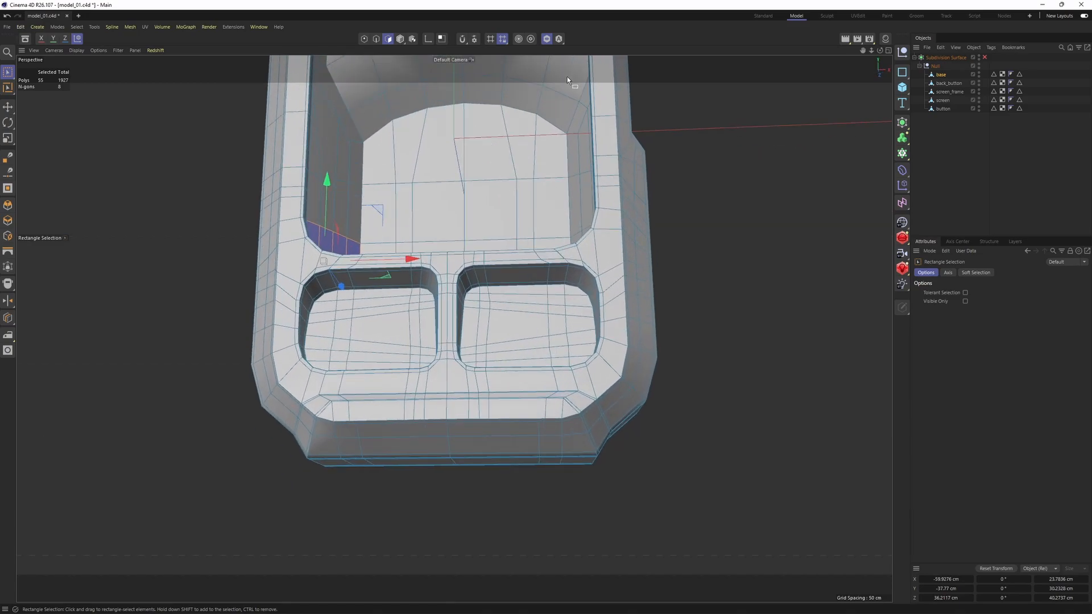
pyautogui.click(547, 43)
pyautogui.keyDown('alt'); pyautogui.moveTo(460, 406); pyautogui.dragTo(494, 365); pyautogui.keyUp('alt')
pyautogui.press('Return')
# Step: Add a Disc primitive for the red light strip and set its orientation to +Z
pyautogui.middleClick(487, 441)
pyautogui.middleClick(297, 472)
pyautogui.scroll(-4, 298, 473)
pyautogui.keyDown('alt'); pyautogui.moveTo(297, 473); pyautogui.dragTo(365, 311, button='middle'); pyautogui.keyUp('alt')
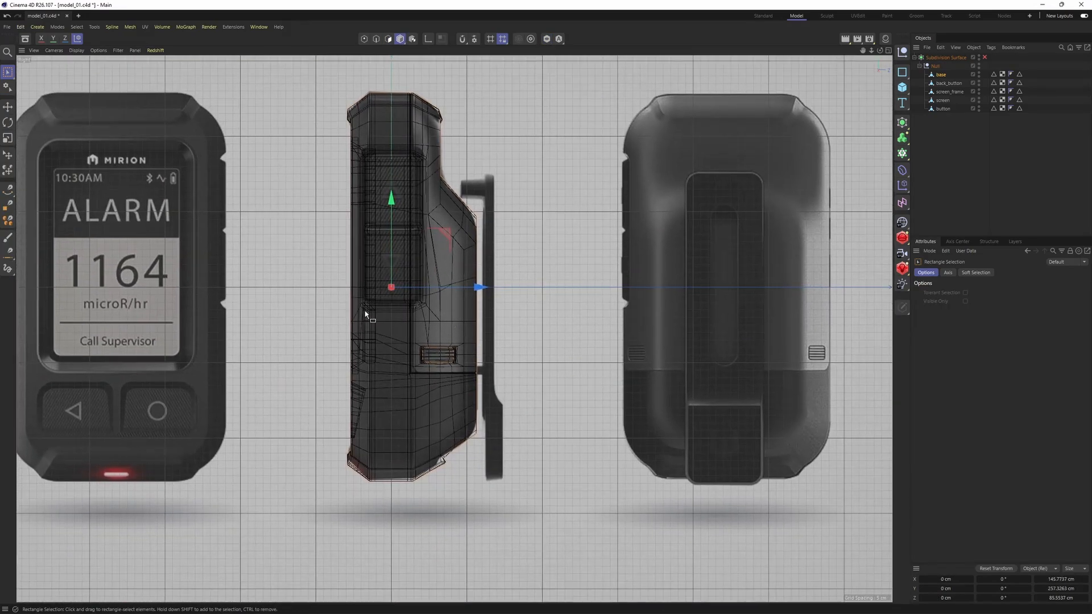
pyautogui.keyDown('alt'); pyautogui.moveTo(213, 430); pyautogui.dragTo(469, 421, button='middle'); pyautogui.keyUp('alt')
pyautogui.scroll(5, 365, 454)
pyautogui.keyDown('alt'); pyautogui.moveTo(600, 306); pyautogui.dragTo(568, 270, button='middle'); pyautogui.keyUp('alt')
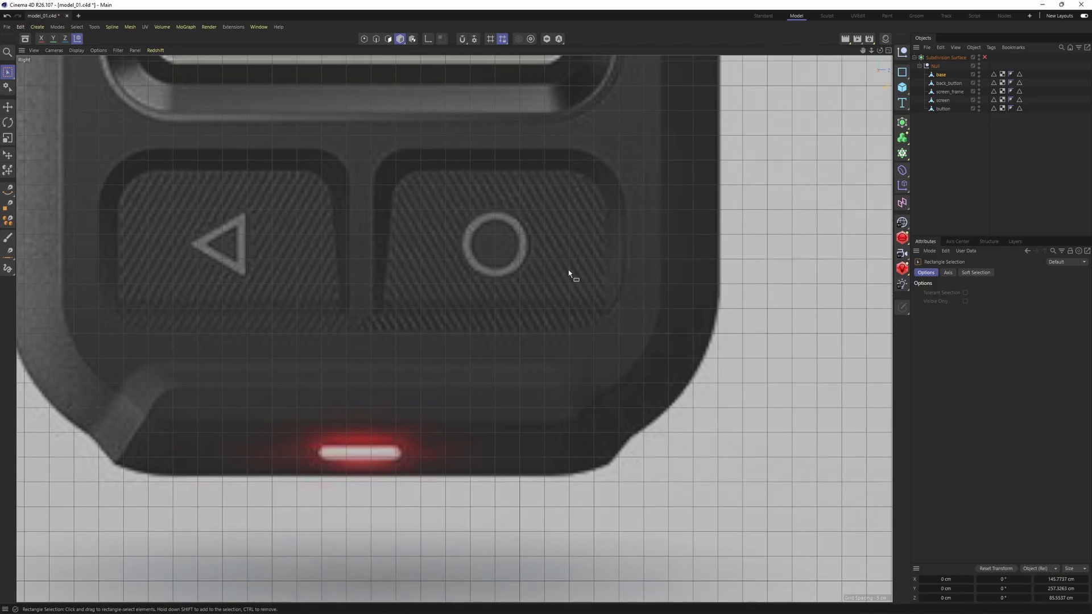
pyautogui.click(902, 88)
pyautogui.click(989, 117)
pyautogui.scroll(-10, 465, 271)
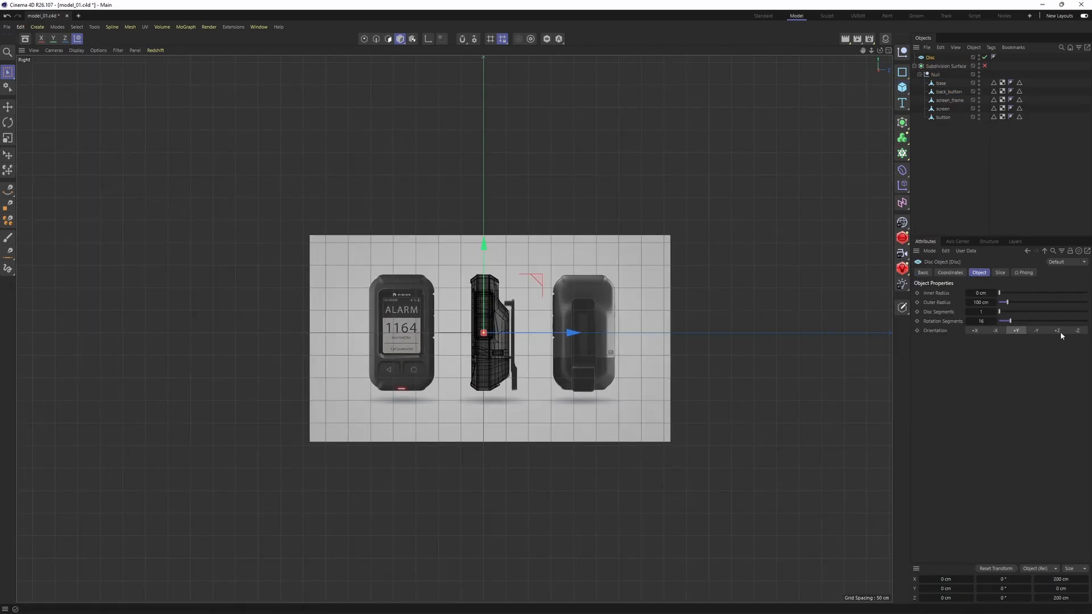
pyautogui.scroll(5, 465, 263)
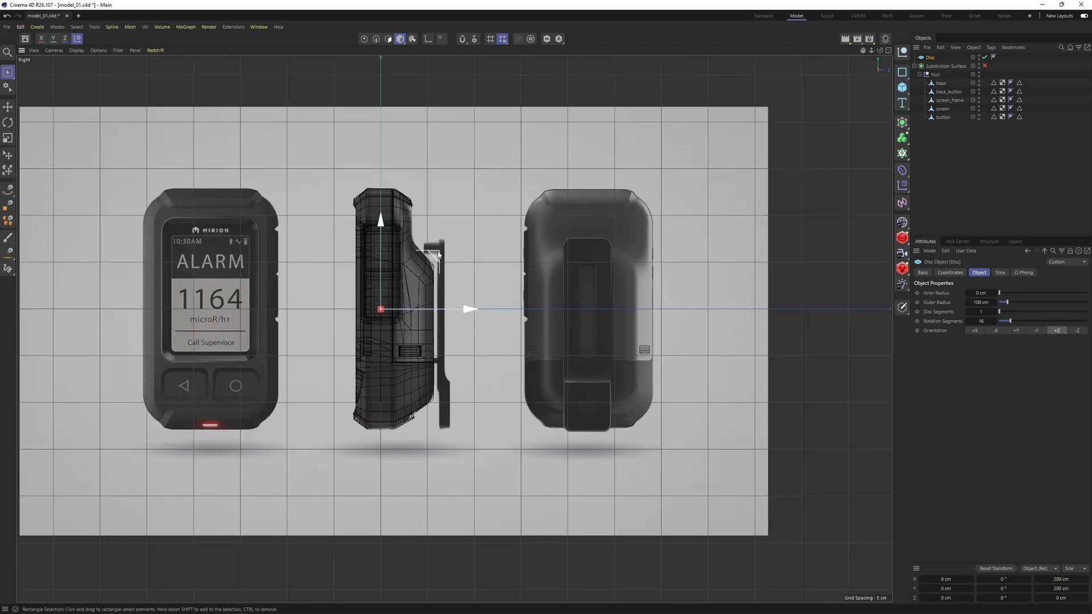
# Step: Place the disc over the left end of the red light in the front reference and scale it to about 4.9 cm across
pyautogui.moveTo(437, 252); pyautogui.dragTo(411, 317)
pyautogui.hotkey('ctrl', 'z')
pyautogui.middleClick(414, 316)
pyautogui.middleClick(652, 407)
pyautogui.scroll(-7, 484, 447)
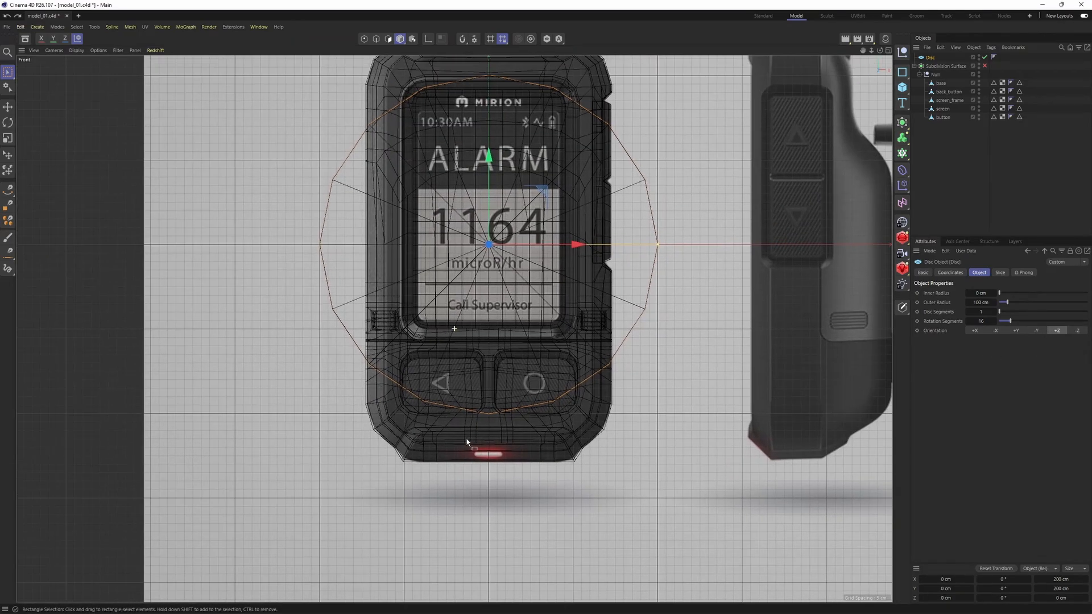
pyautogui.scroll(4, 466, 442)
pyautogui.moveTo(544, 98); pyautogui.dragTo(480, 539)
pyautogui.press('t')
pyautogui.scroll(9, 471, 504)
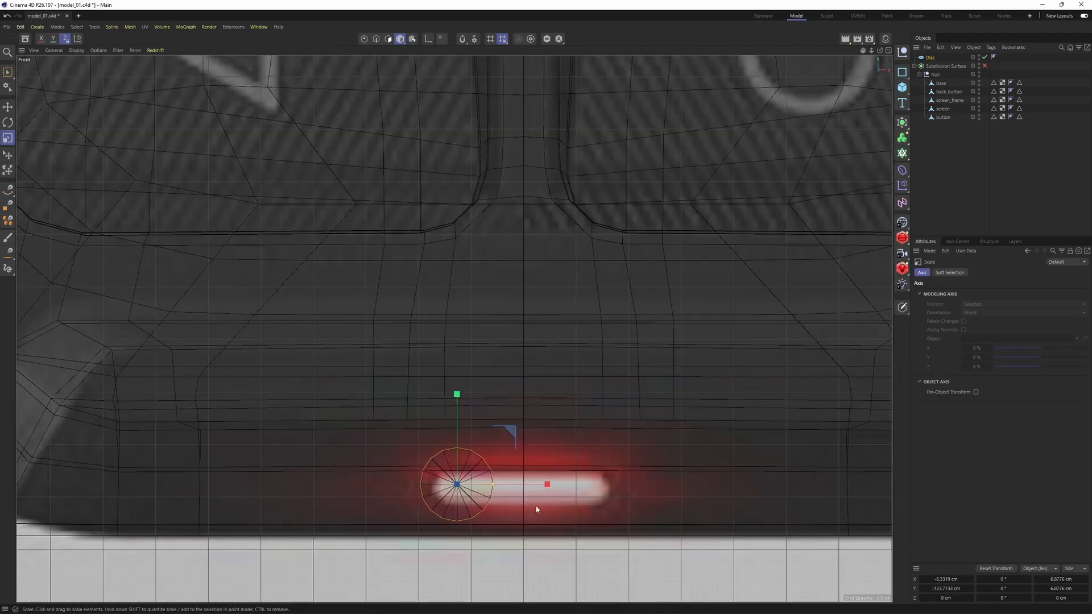
pyautogui.moveTo(536, 505); pyautogui.dragTo(555, 524)
pyautogui.press('e')
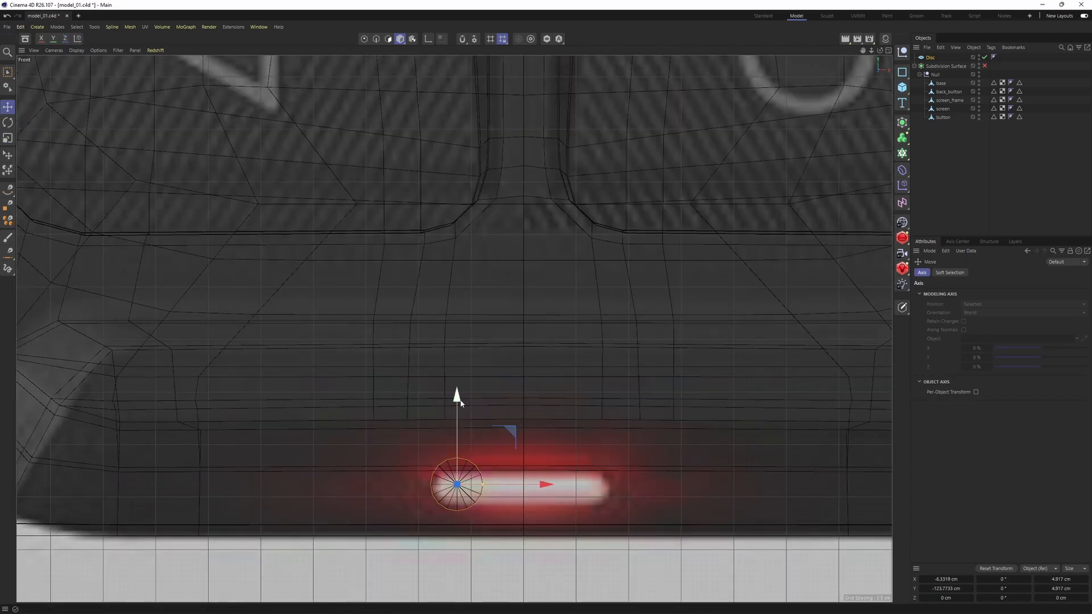
pyautogui.moveTo(456, 394); pyautogui.dragTo(456, 397)
# Step: Move the disc out in front of the device's lower end, to about -48.85 cm on Z
pyautogui.middleClick(455, 397)
pyautogui.middleClick(144, 213)
pyautogui.scroll(4, 472, 378)
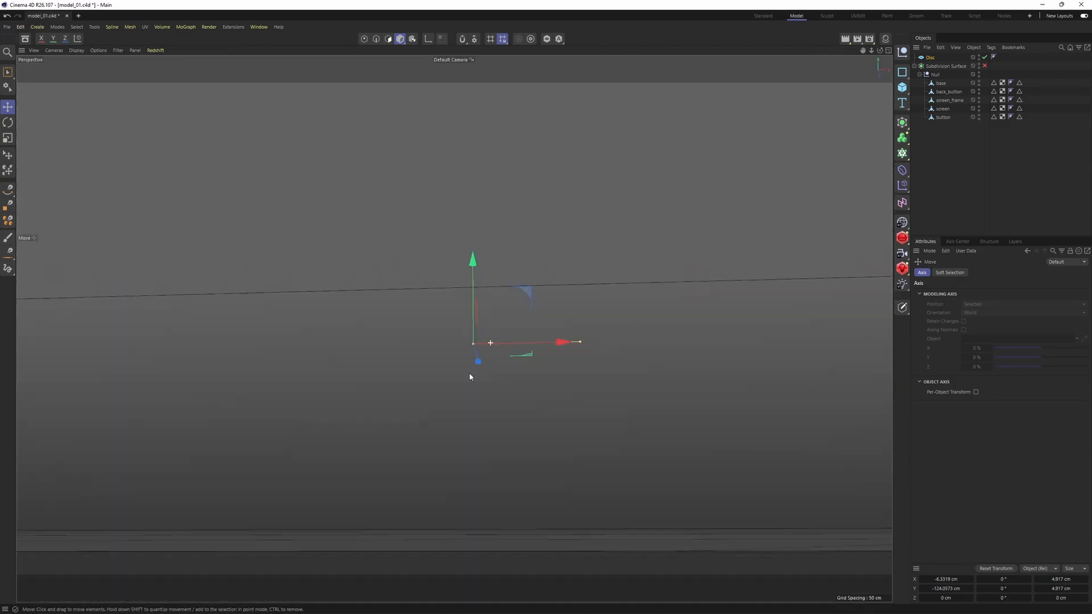
pyautogui.scroll(-2, 471, 378)
pyautogui.keyDown('alt'); pyautogui.moveTo(365, 435); pyautogui.dragTo(597, 404); pyautogui.keyUp('alt')
pyautogui.keyDown('alt'); pyautogui.moveTo(548, 361); pyautogui.dragTo(453, 327, button='middle'); pyautogui.keyUp('alt')
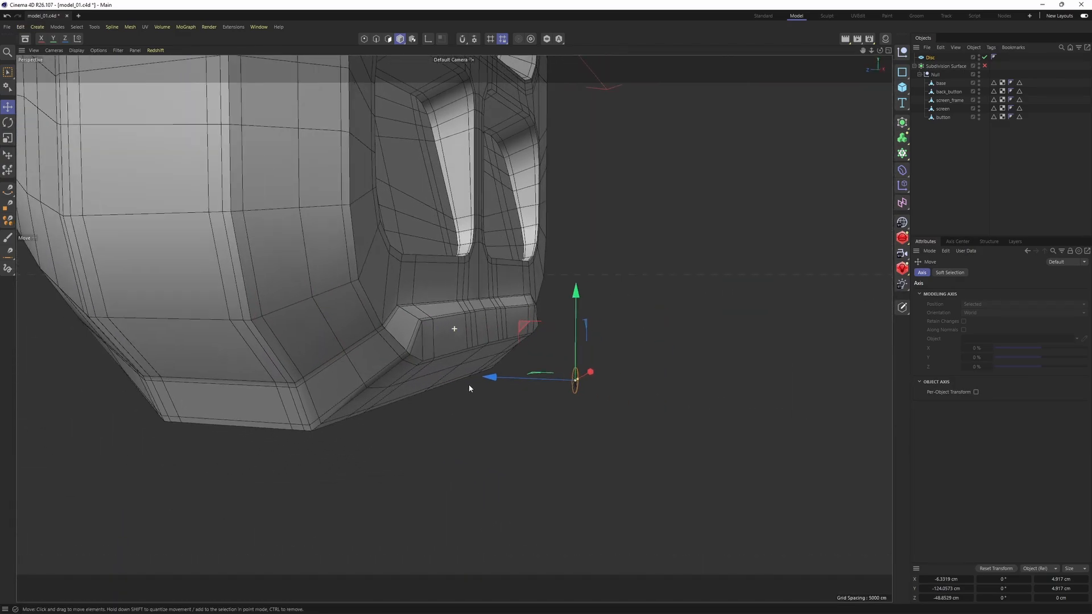
pyautogui.keyDown('alt'); pyautogui.moveTo(453, 326); pyautogui.dragTo(393, 329); pyautogui.keyUp('alt')
pyautogui.scroll(2, 685, 390)
pyautogui.keyDown('alt'); pyautogui.moveTo(685, 390); pyautogui.dragTo(587, 372, button='middle'); pyautogui.keyUp('alt')
pyautogui.scroll(3, 586, 371)
# Step: Set the disc's rotation segments to 8 and duplicate it at the right end of the red light in the front reference
pyautogui.click(929, 58)
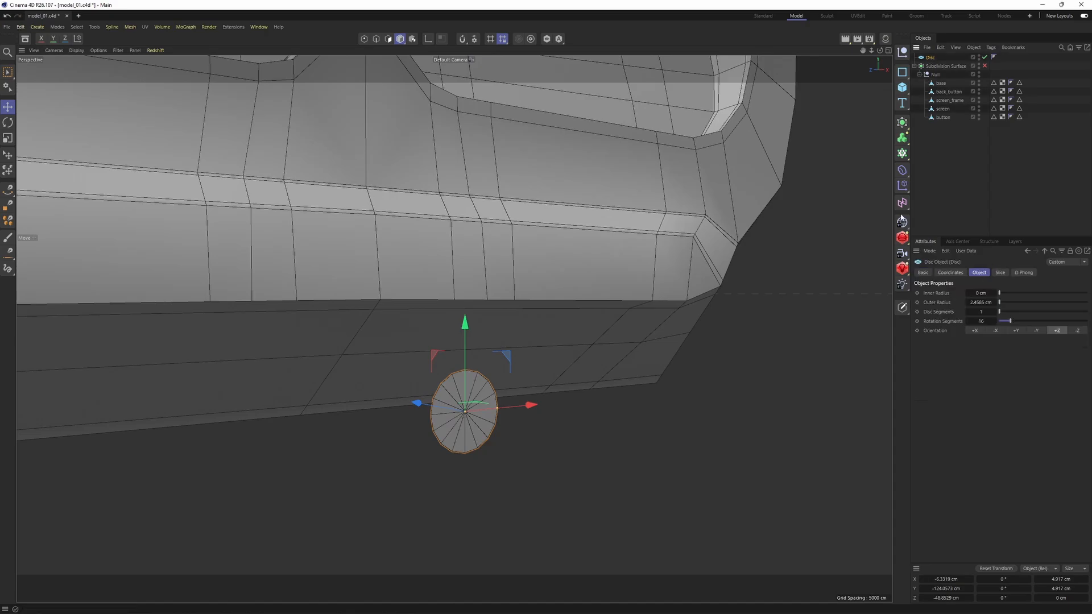
pyautogui.scroll(2, 476, 419)
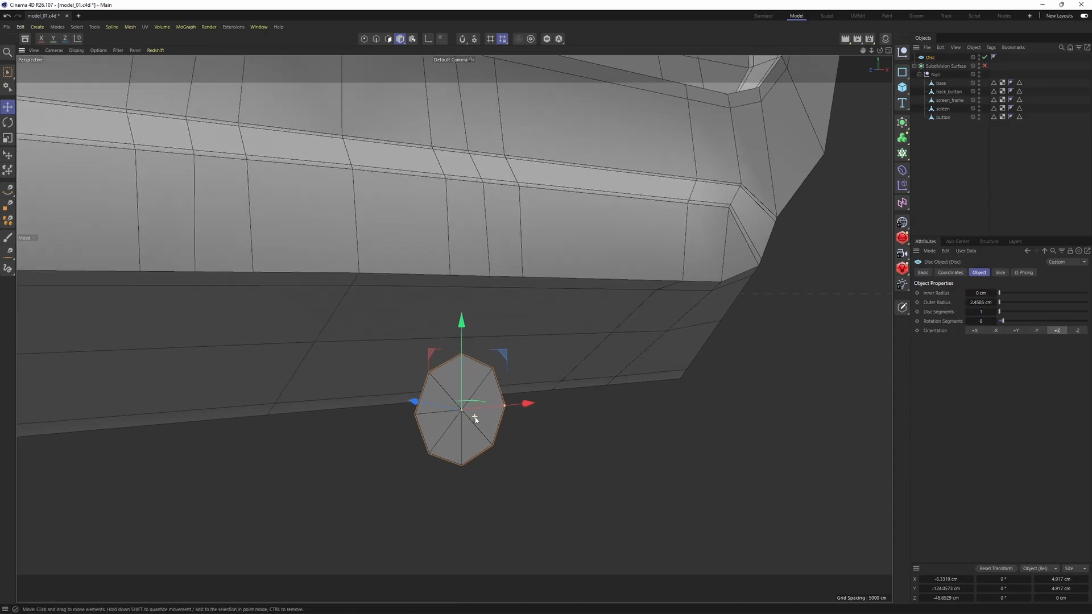
pyautogui.keyDown('alt'); pyautogui.moveTo(475, 419); pyautogui.dragTo(337, 402); pyautogui.keyUp('alt')
pyautogui.middleClick(331, 423)
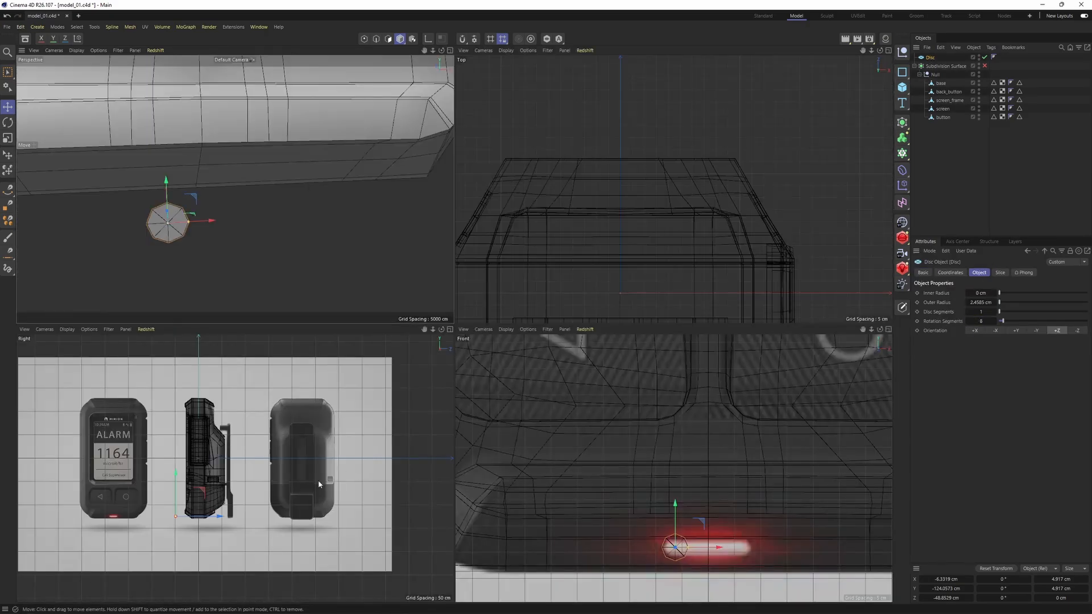
pyautogui.middleClick(319, 480)
pyautogui.middleClick(498, 466)
pyautogui.middleClick(518, 475)
pyautogui.keyDown('ctrl'); pyautogui.moveTo(529, 489); pyautogui.dragTo(663, 498); pyautogui.keyUp('ctrl')
pyautogui.press('F1')
# Step: Merge both discs into one polygon object with Connect Objects + Delete
pyautogui.keyDown('ctrl'); pyautogui.click(930, 66); pyautogui.keyUp('ctrl')
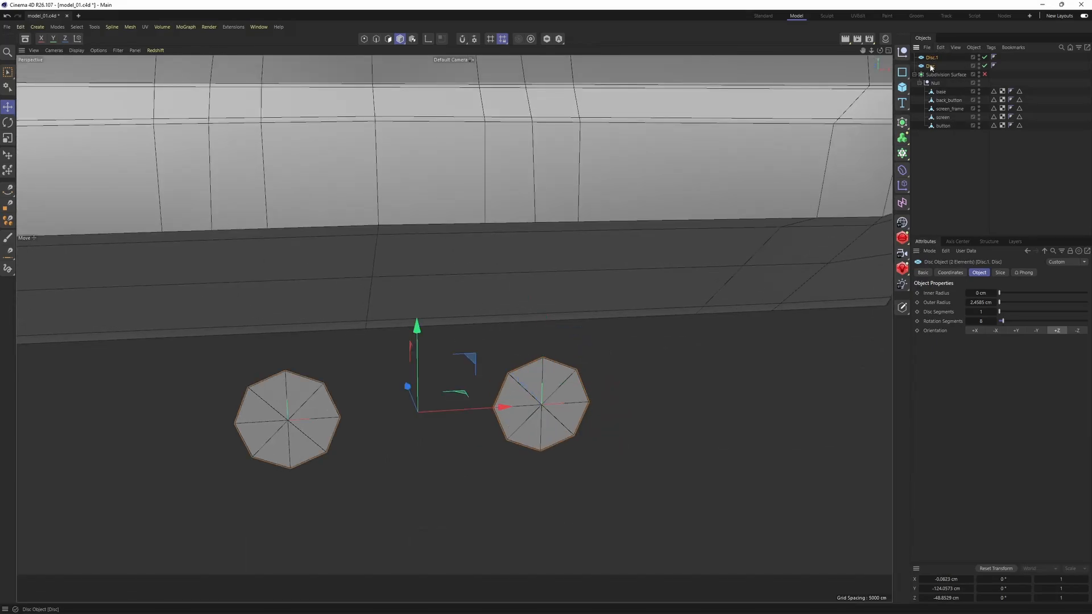
pyautogui.rightClick(930, 66)
pyautogui.click(996, 348)
pyautogui.keyDown('alt'); pyautogui.moveTo(282, 400); pyautogui.dragTo(334, 356, button='middle'); pyautogui.keyUp('alt')
pyautogui.scroll(2, 333, 356)
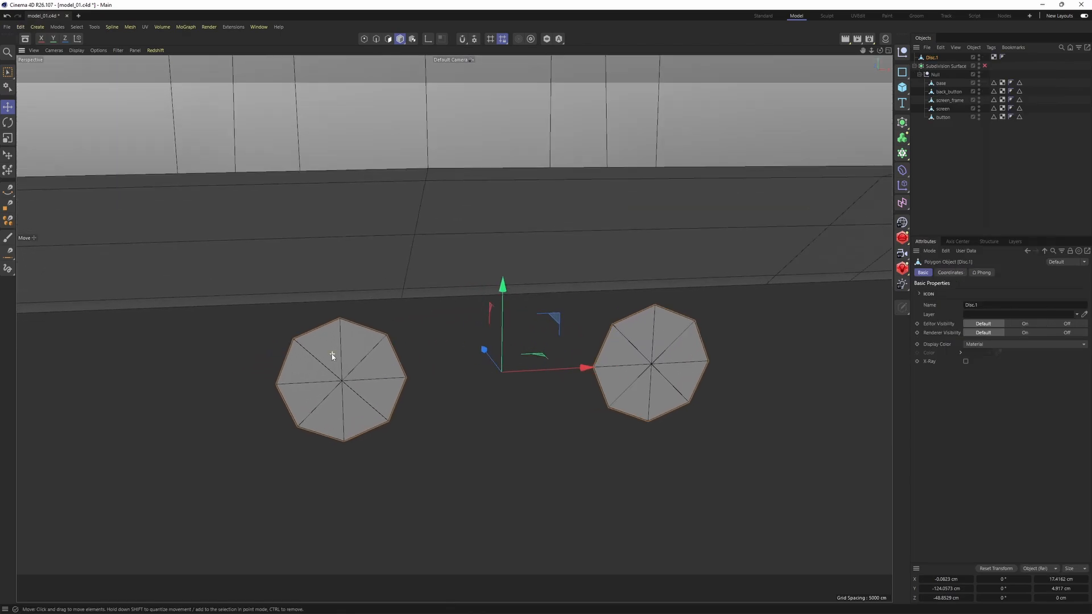
# Step: Delete the inward-facing points of both discs so that only the two outer halves remain
pyautogui.click(364, 39)
pyautogui.scroll(-3, 349, 357)
pyautogui.press('0')
pyautogui.moveTo(359, 320); pyautogui.dragTo(415, 450)
pyautogui.press('Delete')
pyautogui.moveTo(490, 293); pyautogui.dragTo(555, 431)
pyautogui.press('Delete')
# Step: Join the straight open edges of the two half discs with Stitch and Sew to form a pill shape
pyautogui.press('Return')
pyautogui.moveTo(334, 317); pyautogui.dragTo(398, 483)
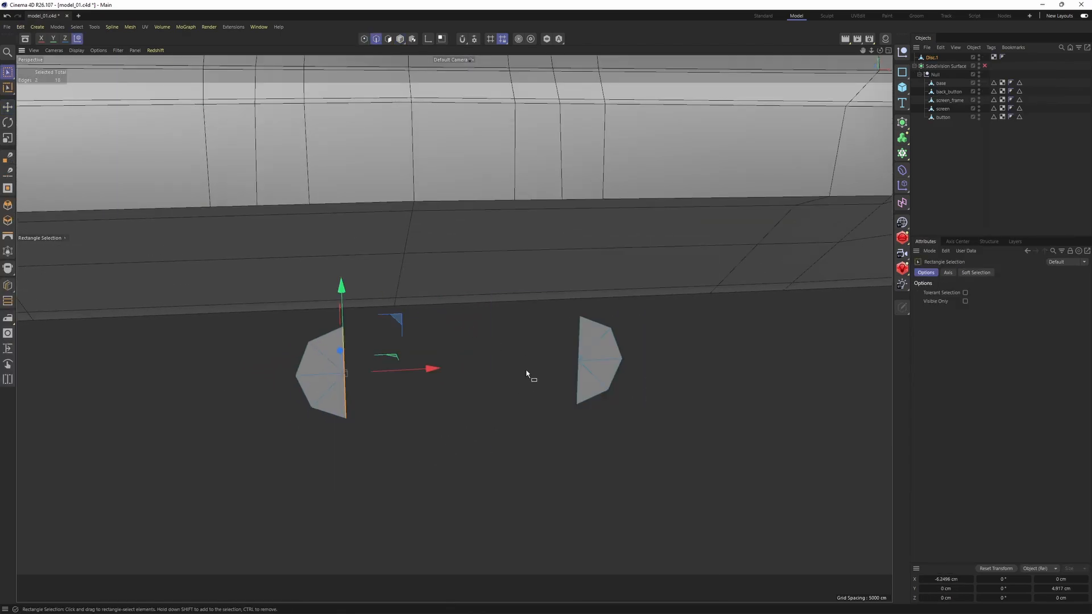
pyautogui.keyDown('shift'); pyautogui.moveTo(520, 284); pyautogui.dragTo(585, 472); pyautogui.keyUp('shift')
pyautogui.rightClick(607, 366)
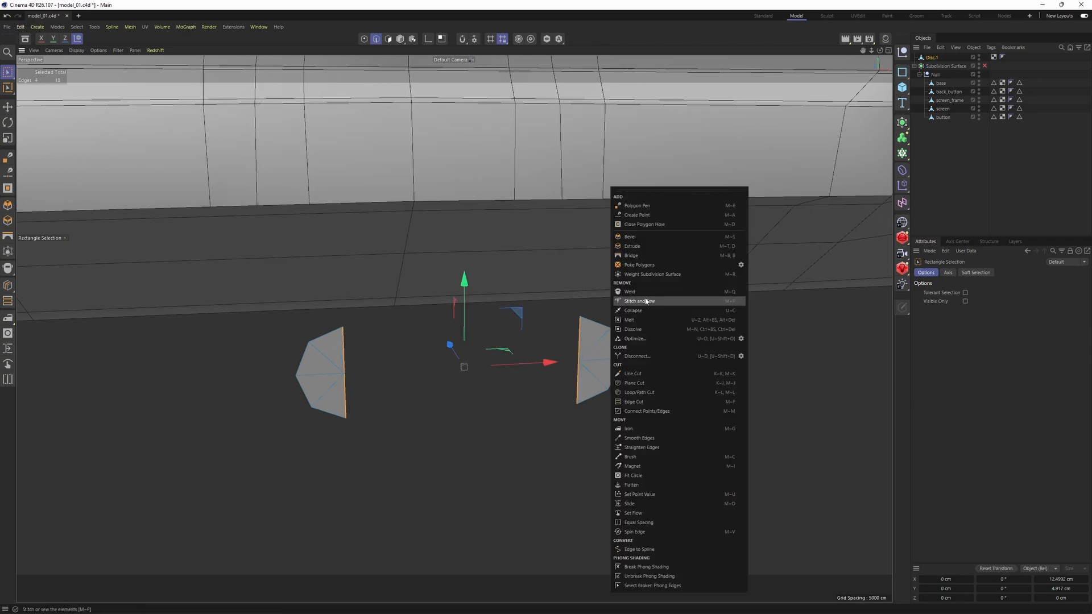
pyautogui.click(638, 300)
pyautogui.scroll(1, 620, 330)
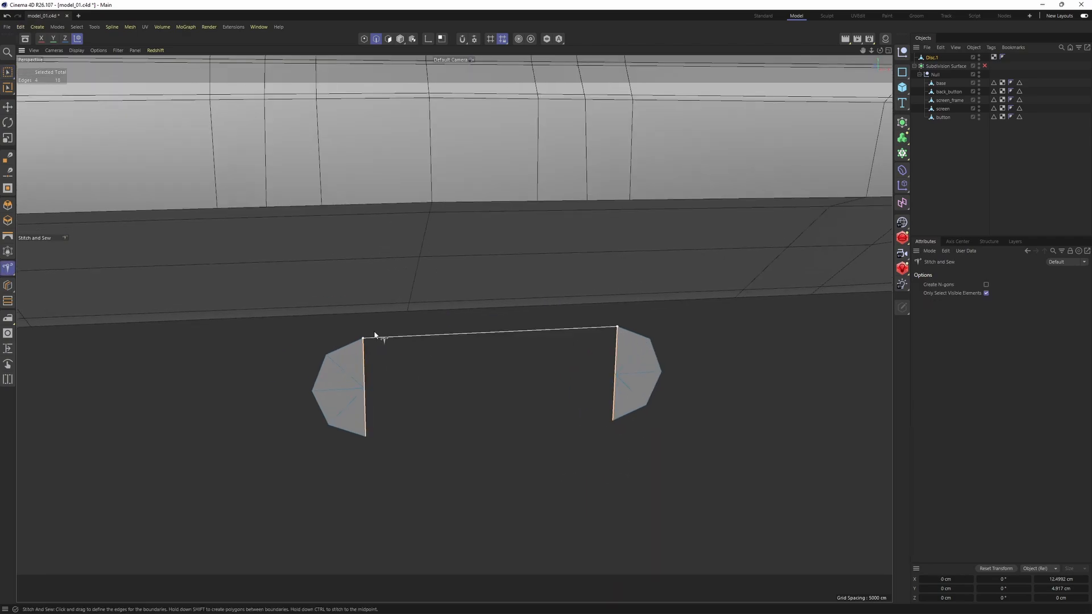
pyautogui.moveTo(375, 334); pyautogui.dragTo(375, 335)
# Step: Add three vertical loop cuts to the pill shape, one near each end and one in the middle
pyautogui.rightClick(463, 370)
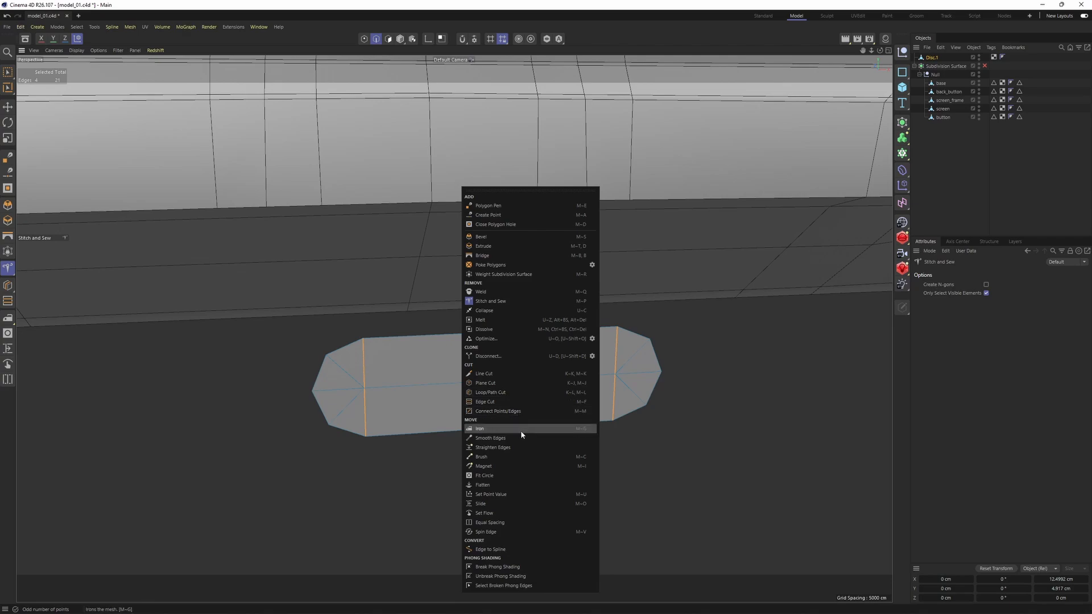
pyautogui.click(505, 394)
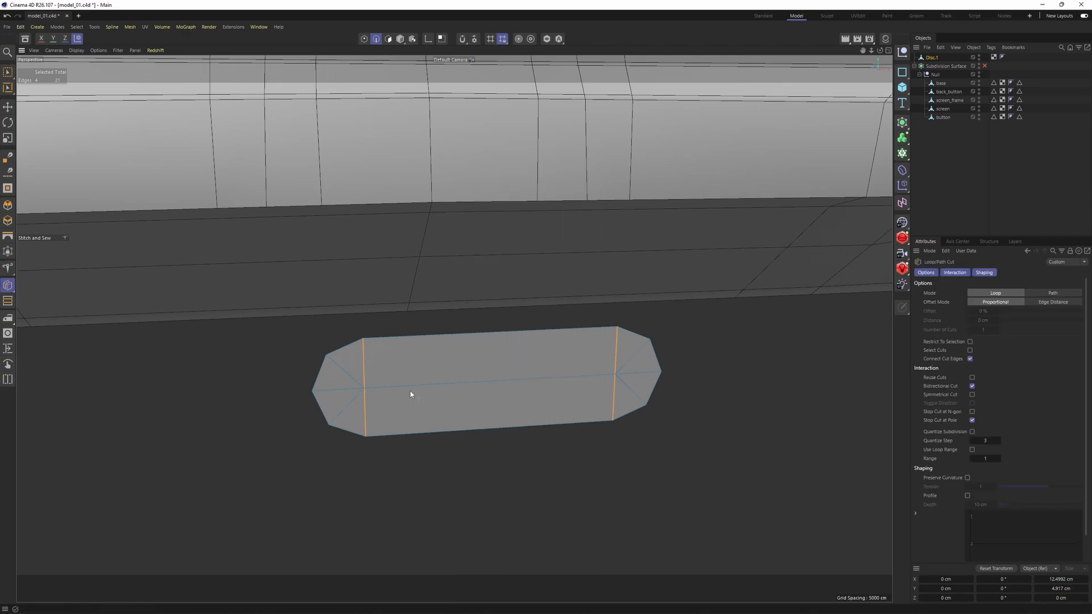
pyautogui.scroll(3, 410, 392)
pyautogui.click(321, 391)
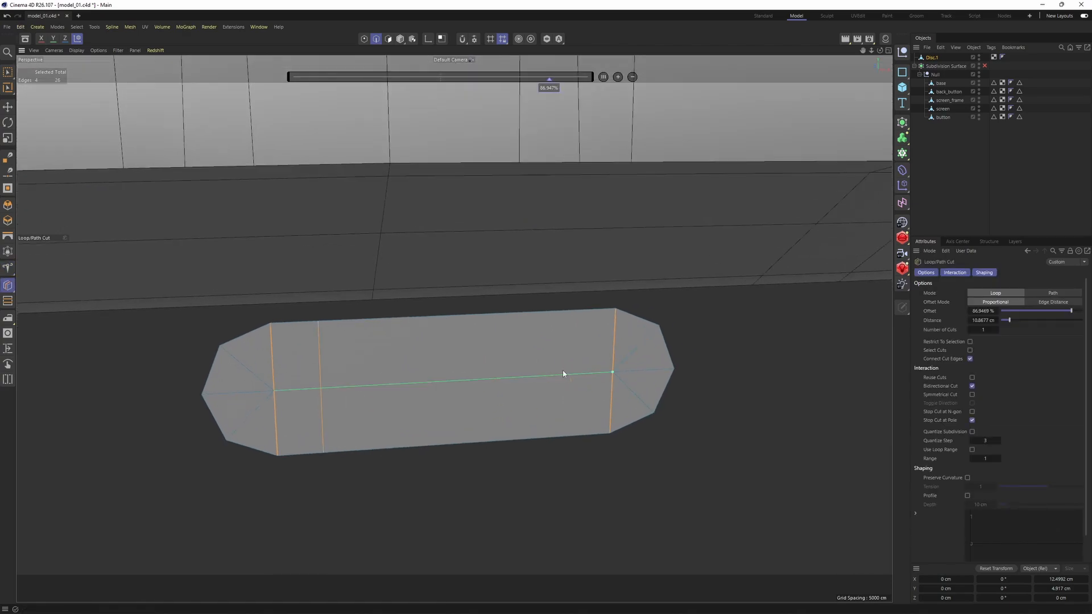
pyautogui.click(570, 376)
pyautogui.keyDown('alt'); pyautogui.moveTo(570, 376); pyautogui.dragTo(237, 255); pyautogui.keyUp('alt')
pyautogui.keyDown('shift'); pyautogui.click(439, 378); pyautogui.keyUp('shift')
pyautogui.scroll(-3, 436, 385)
# Step: Select all polygons of the pill shape and move them back toward the device's sloped lower face
pyautogui.press('Return')
pyautogui.scroll(-3, 426, 387)
pyautogui.scroll(-2, 442, 385)
pyautogui.hotkey('ctrl', 'a')
pyautogui.scroll(3, 425, 387)
pyautogui.scroll(-1, 425, 387)
pyautogui.press('e')
pyautogui.keyDown('alt'); pyautogui.moveTo(237, 255); pyautogui.dragTo(392, 250); pyautogui.keyUp('alt')
pyautogui.moveTo(447, 160); pyautogui.dragTo(446, 234)
pyautogui.keyDown('alt'); pyautogui.moveTo(396, 266); pyautogui.dragTo(297, 321); pyautogui.keyUp('alt')
# Step: Tilt the pill shape to match the sloped lower face and shift it upward, aligning it with the red light in the front reference
pyautogui.press('r')
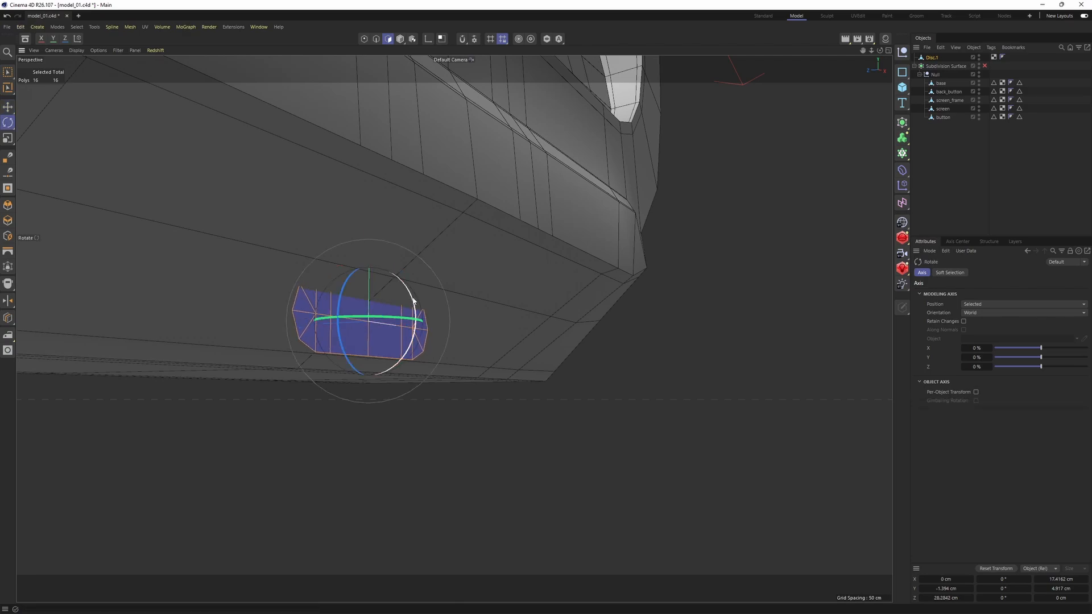
pyautogui.moveTo(413, 301); pyautogui.dragTo(393, 341)
pyautogui.press('e')
pyautogui.moveTo(370, 260); pyautogui.dragTo(368, 241)
pyautogui.scroll(4, 373, 294)
pyautogui.press('r')
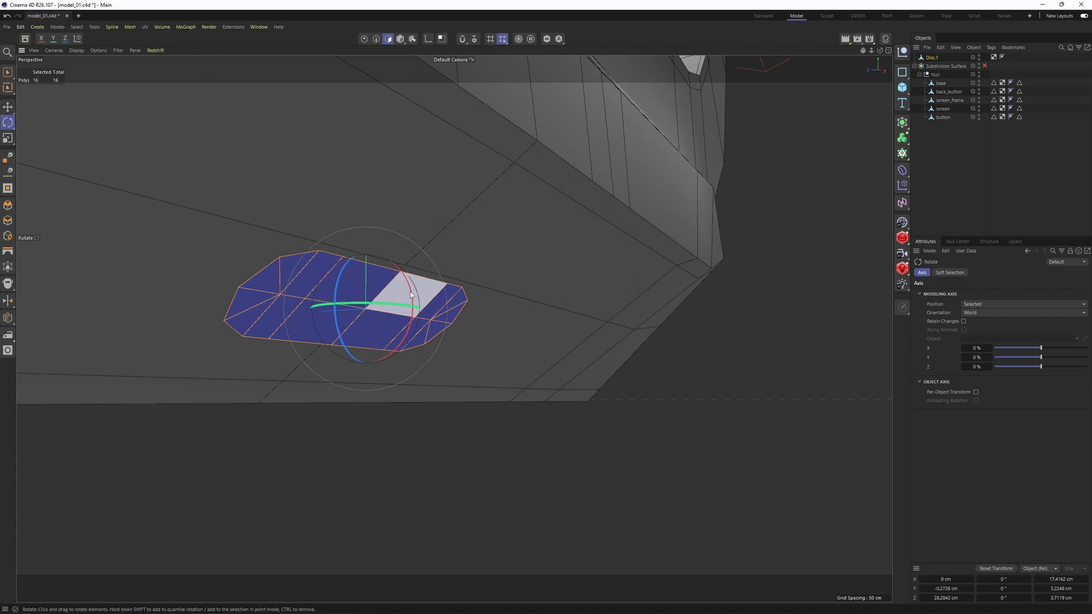
pyautogui.moveTo(410, 330); pyautogui.dragTo(407, 342)
pyautogui.press('e')
pyautogui.middleClick(407, 348)
pyautogui.scroll(2, 682, 521)
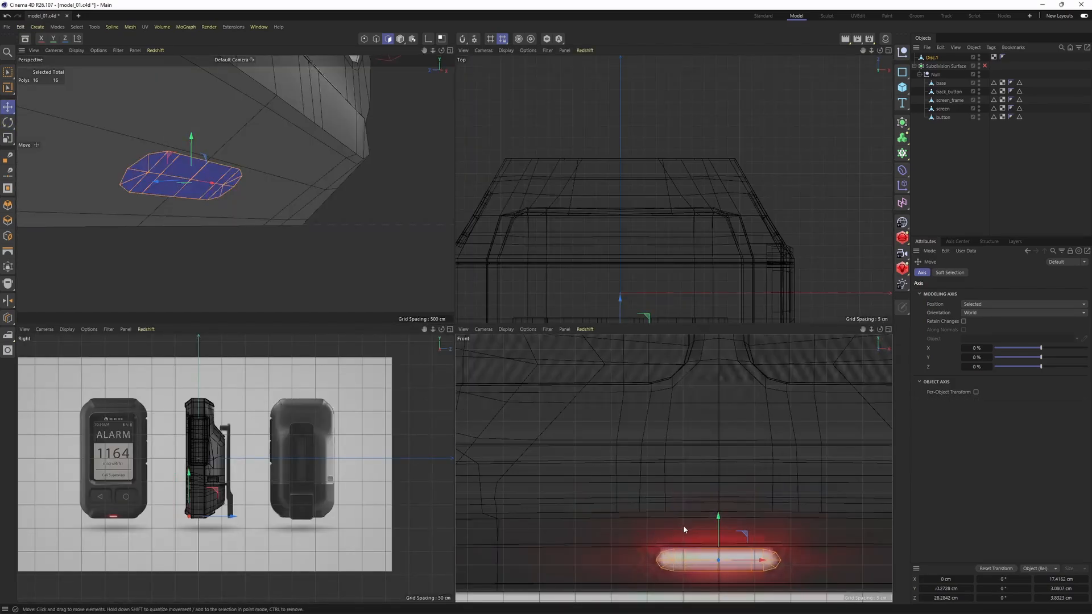
pyautogui.middleClick(208, 196)
pyautogui.scroll(-3, 390, 296)
pyautogui.keyDown('alt'); pyautogui.moveTo(391, 296); pyautogui.dragTo(463, 329); pyautogui.keyUp('alt')
# Step: Draw vertical edges with the Polygon Pen across the base mesh's sloped lower face, to the right of the pill shape
pyautogui.click(938, 84)
pyautogui.keyDown('alt'); pyautogui.moveTo(592, 230); pyautogui.dragTo(552, 248); pyautogui.keyUp('alt')
pyautogui.scroll(-3, 545, 256)
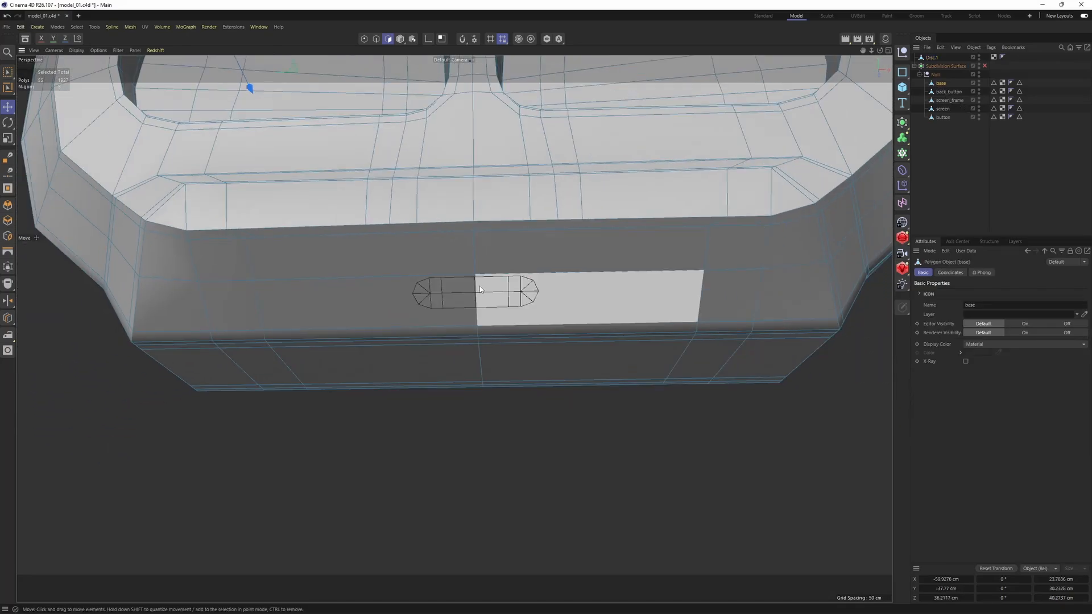
pyautogui.keyDown('alt'); pyautogui.moveTo(480, 286); pyautogui.dragTo(424, 245); pyautogui.keyUp('alt')
pyautogui.press('Return')
pyautogui.rightClick(475, 257)
pyautogui.click(496, 260)
pyautogui.keyDown('alt'); pyautogui.moveTo(503, 261); pyautogui.dragTo(481, 225); pyautogui.keyUp('alt')
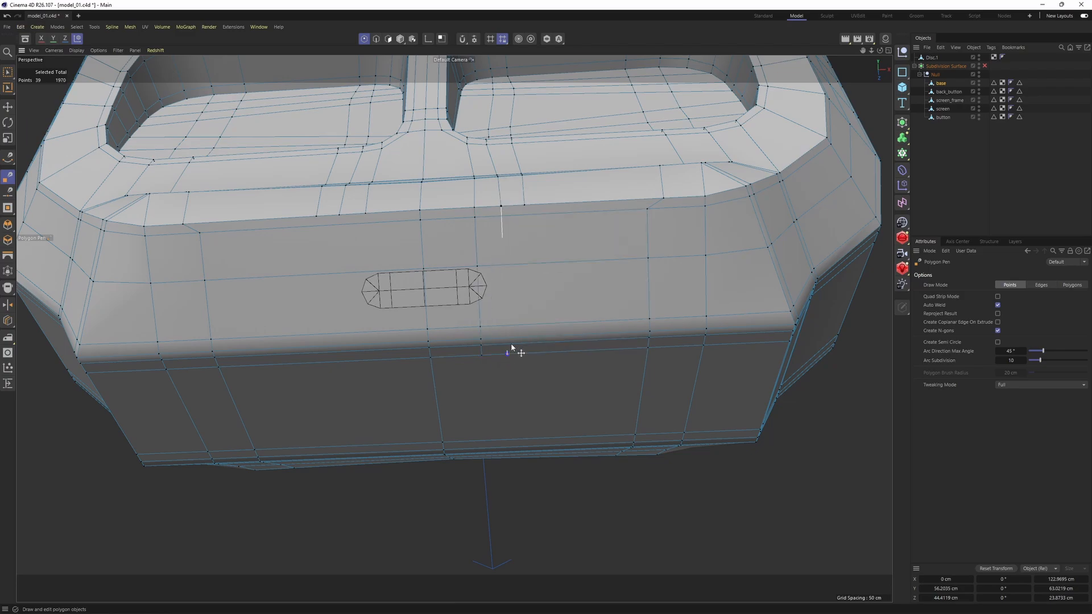
pyautogui.click(534, 353)
pyautogui.keyDown('alt'); pyautogui.moveTo(450, 293); pyautogui.dragTo(575, 290, button='middle'); pyautogui.keyUp('alt')
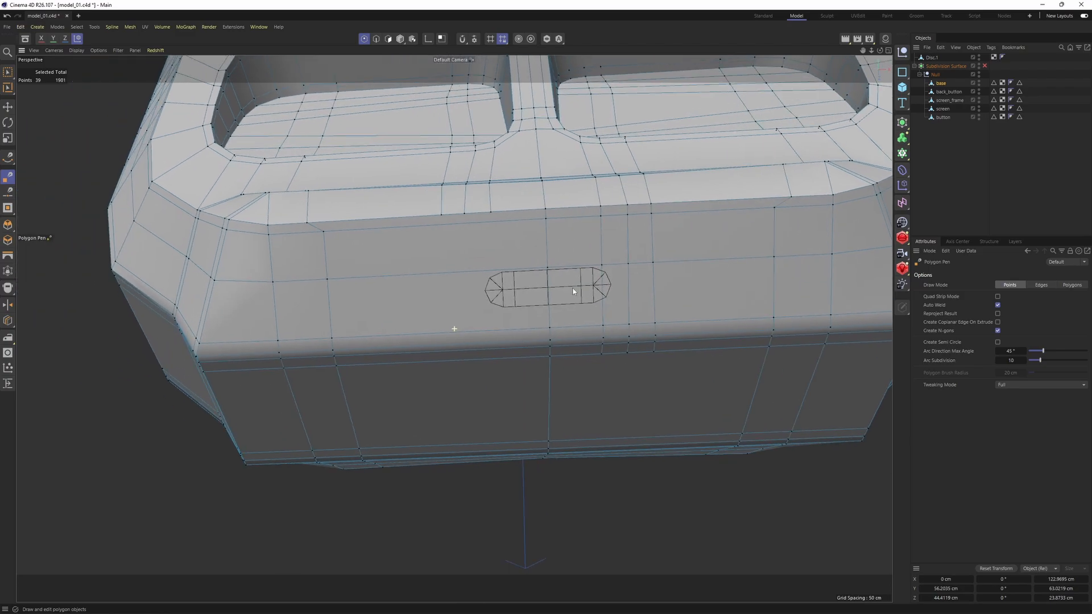
pyautogui.scroll(1, 494, 227)
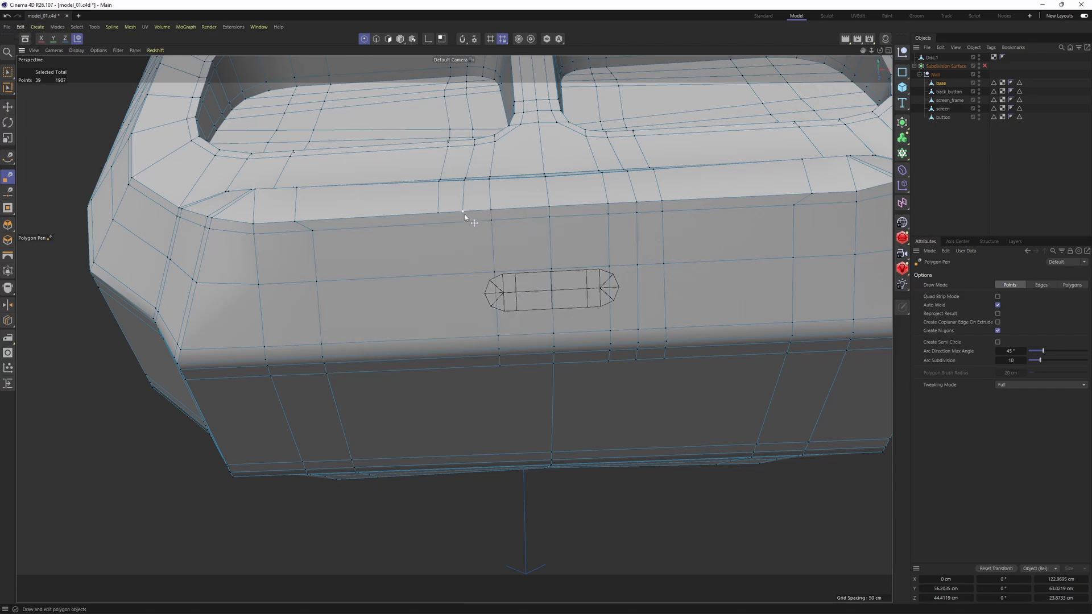
# Step: Draw matching vertical edges across the sloped lower face to the left of the pill shape and switch to polygon editing
pyautogui.click(463, 212)
pyautogui.click(472, 367)
pyautogui.click(439, 214)
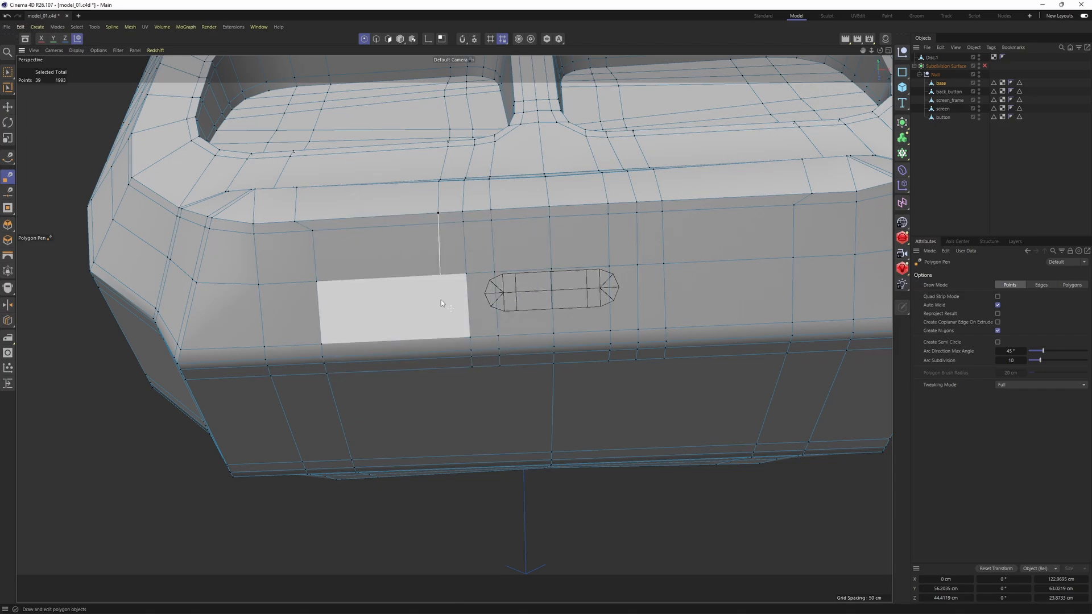
pyautogui.keyDown('alt'); pyautogui.moveTo(533, 325); pyautogui.dragTo(492, 341, button='middle'); pyautogui.keyUp('alt')
pyautogui.scroll(2, 492, 339)
pyautogui.press('e')
pyautogui.press('Return')
pyautogui.press('Return')
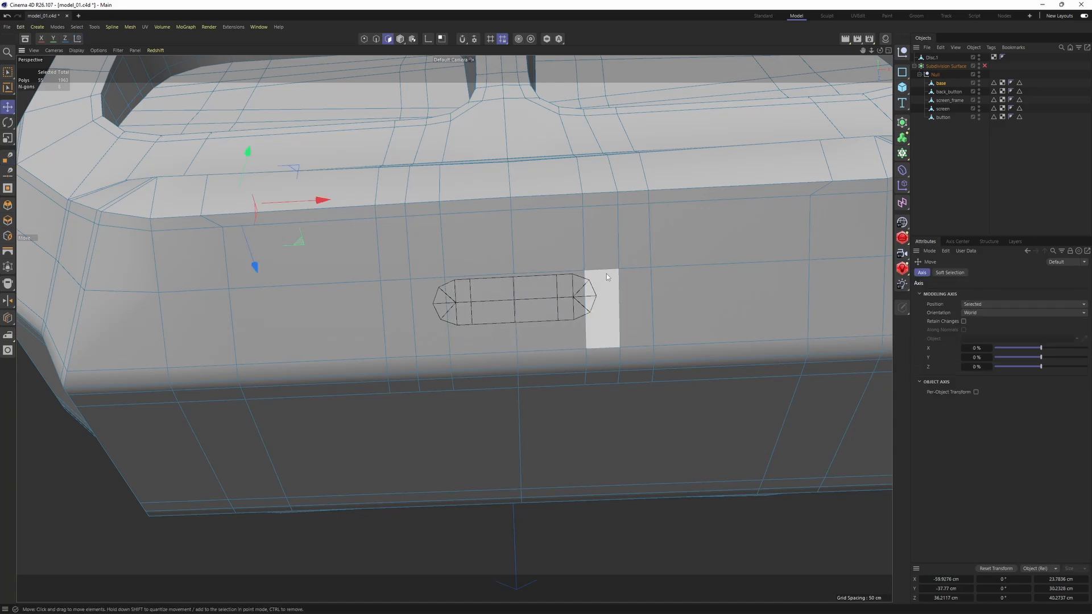
pyautogui.scroll(1, 475, 273)
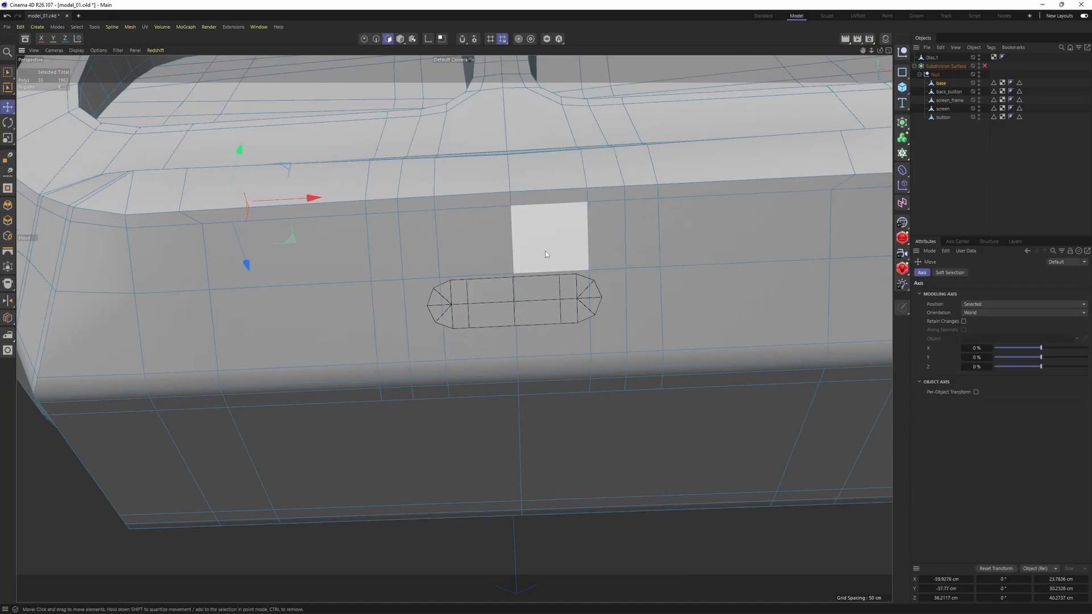
# Step: Slide the horizontal edges across the sloped lower face of the base down to the pill shape's centre line
pyautogui.keyDown('alt'); pyautogui.moveTo(546, 253); pyautogui.dragTo(534, 297); pyautogui.keyUp('alt')
pyautogui.scroll(-1, 534, 298)
pyautogui.press('Return')
pyautogui.press('Return')
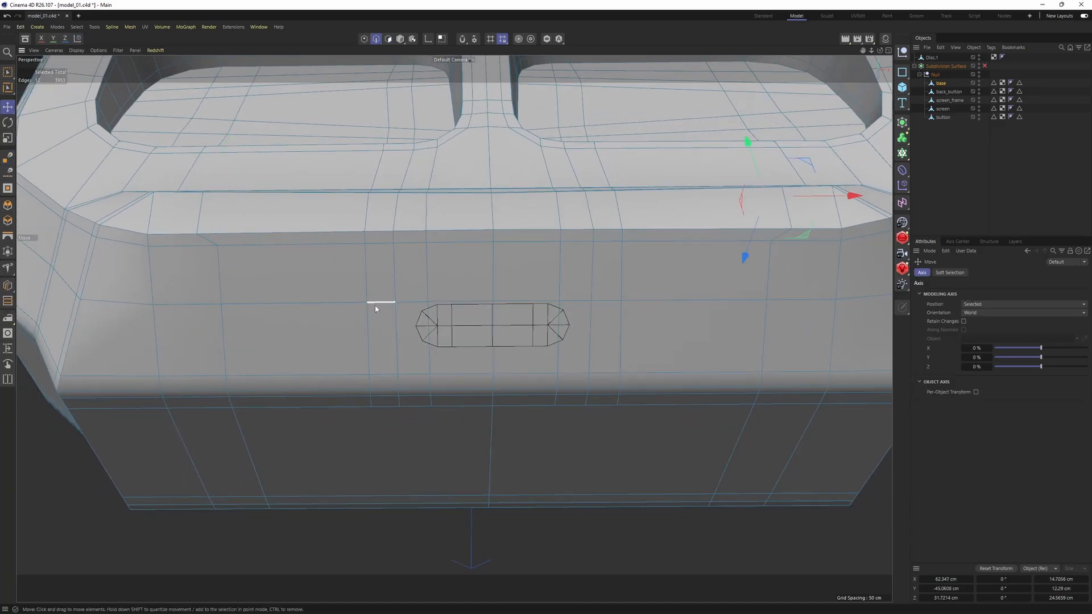
pyautogui.click(376, 308)
pyautogui.press('m')
pyautogui.press('o')
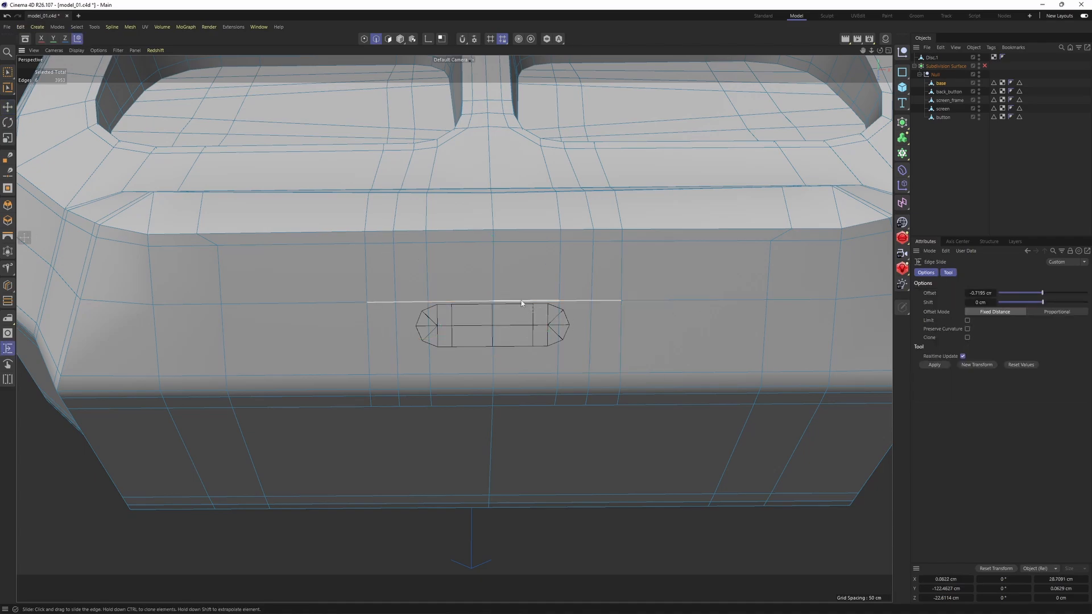
pyautogui.press('Return')
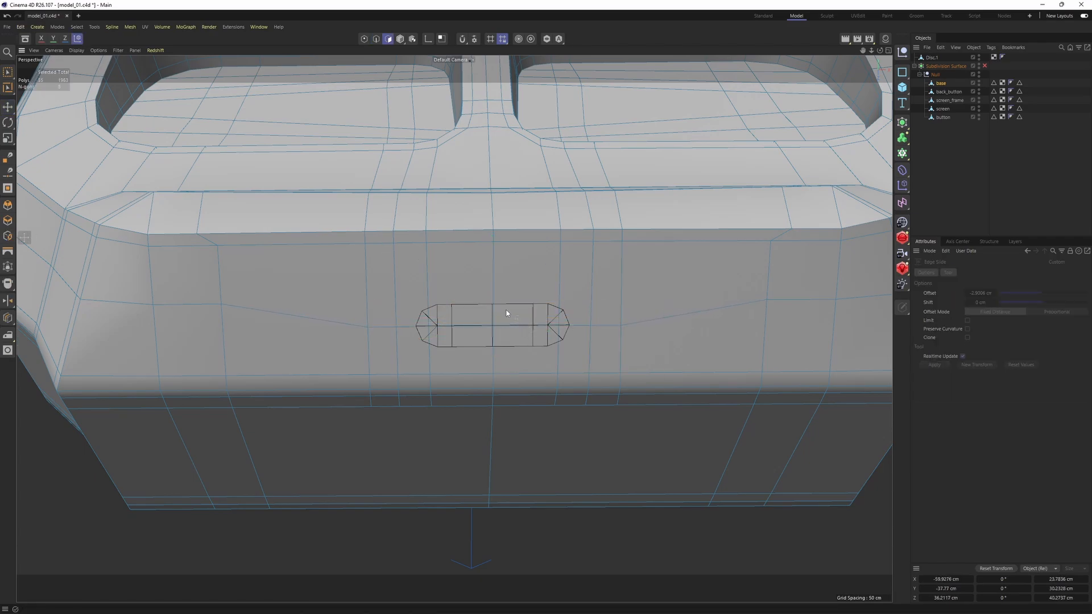
# Step: Orient the modeling axis of the pill shape's polygons to Normal and push them along their normal into the sloped face
pyautogui.press('e')
pyautogui.keyDown('alt'); pyautogui.moveTo(455, 326); pyautogui.dragTo(515, 316, button='right'); pyautogui.keyUp('alt')
pyautogui.keyDown('alt'); pyautogui.moveTo(496, 319); pyautogui.dragTo(526, 341); pyautogui.keyUp('alt')
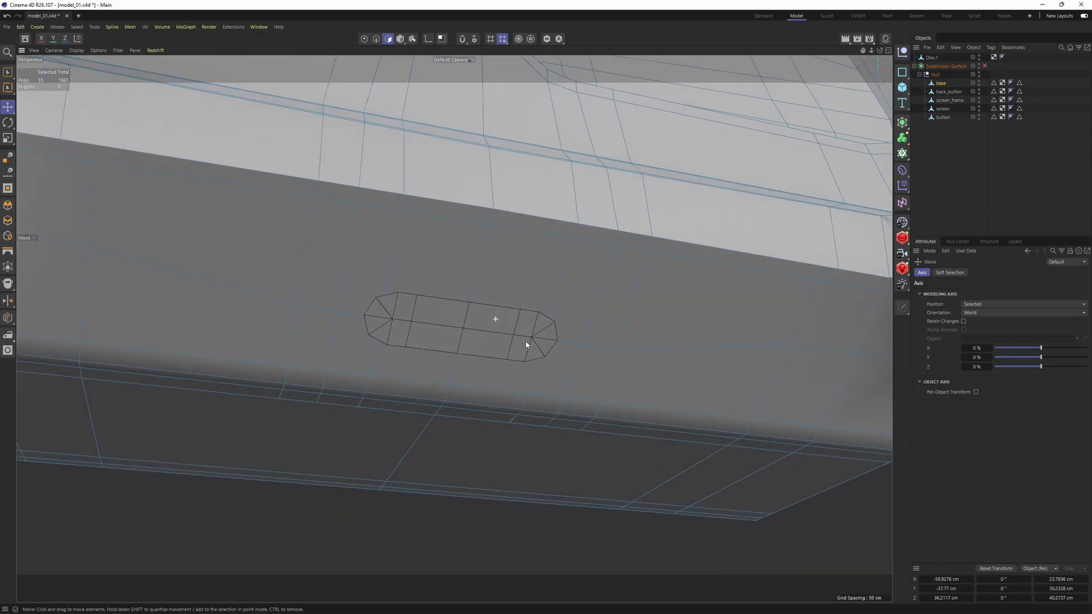
pyautogui.keyDown('alt'); pyautogui.moveTo(525, 341); pyautogui.dragTo(453, 330, button='right'); pyautogui.keyUp('alt')
pyautogui.keyDown('alt'); pyautogui.moveTo(453, 329); pyautogui.dragTo(546, 319); pyautogui.keyUp('alt')
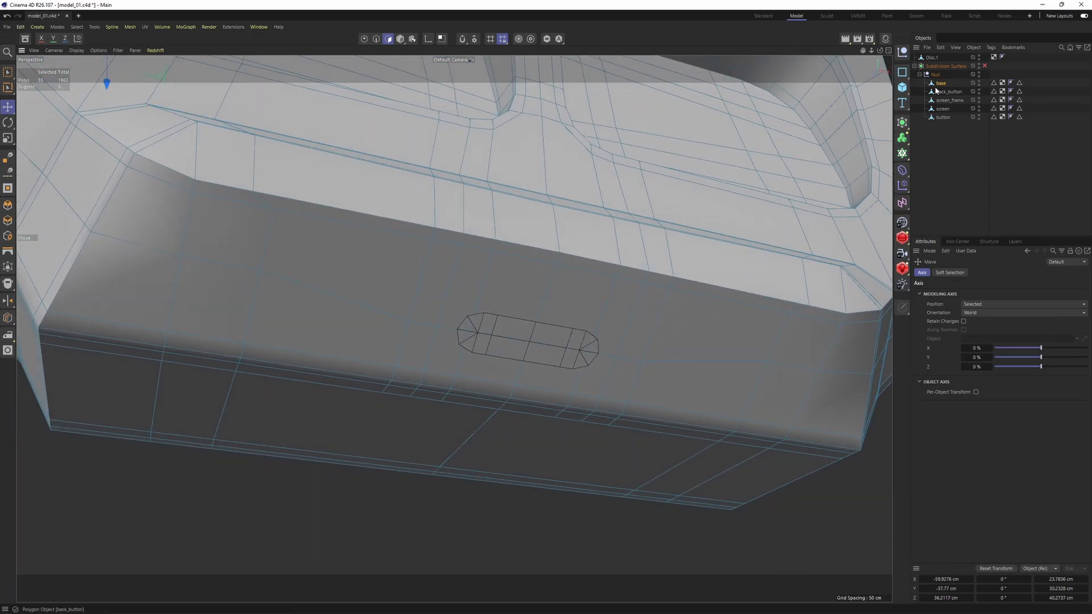
pyautogui.click(931, 60)
pyautogui.keyDown('alt'); pyautogui.moveTo(561, 261); pyautogui.dragTo(590, 268); pyautogui.keyUp('alt')
pyautogui.keyDown('alt'); pyautogui.moveTo(529, 340); pyautogui.dragTo(558, 356); pyautogui.keyUp('alt')
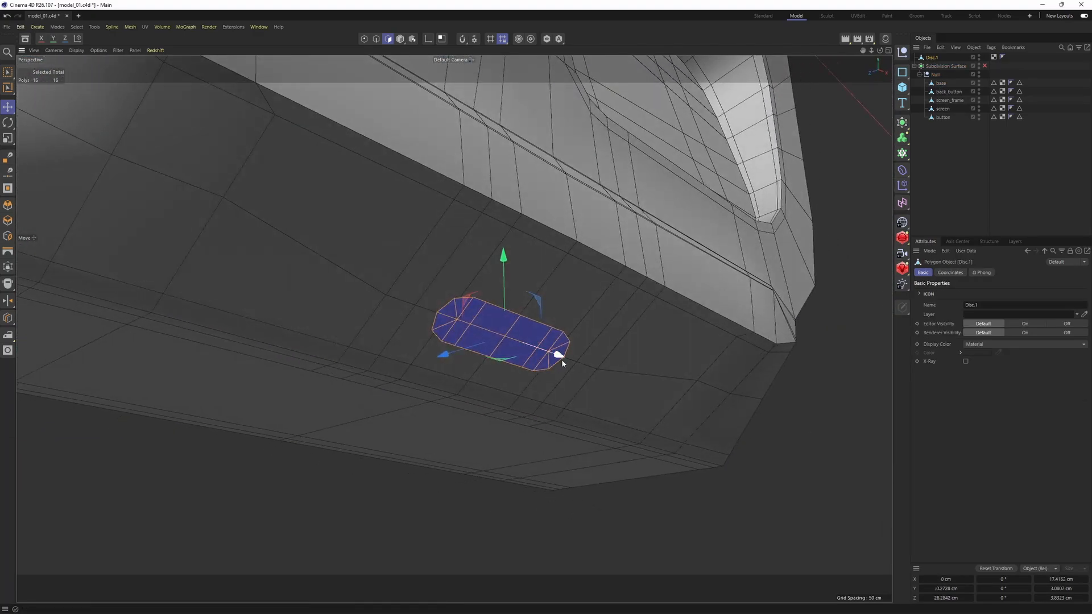
pyautogui.rightClick(555, 354)
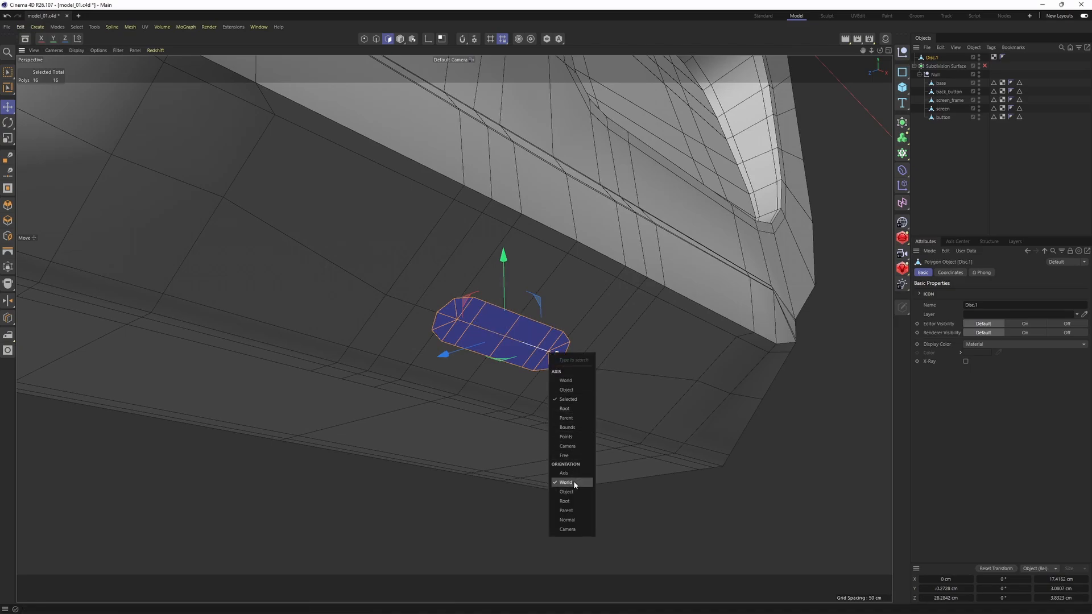
pyautogui.click(575, 523)
pyautogui.keyDown('alt'); pyautogui.moveTo(543, 410); pyautogui.dragTo(526, 392); pyautogui.keyUp('alt')
pyautogui.moveTo(467, 286); pyautogui.dragTo(502, 330)
pyautogui.scroll(1, 549, 363)
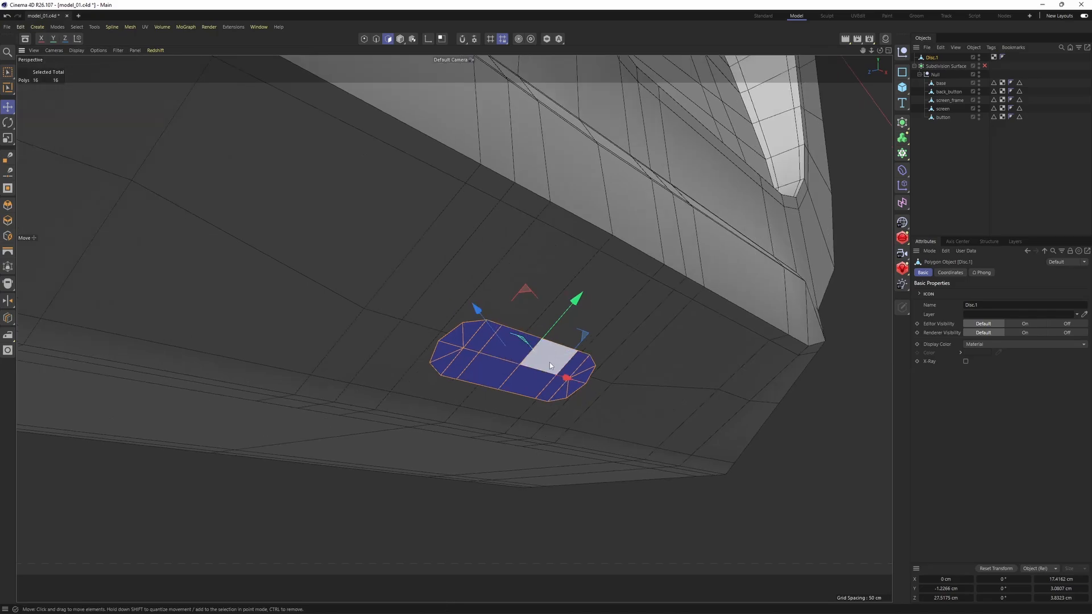
# Step: Extrude the pill shape's polygons by about 2.8 cm with caps created to form a closed solid
pyautogui.rightClick(651, 330)
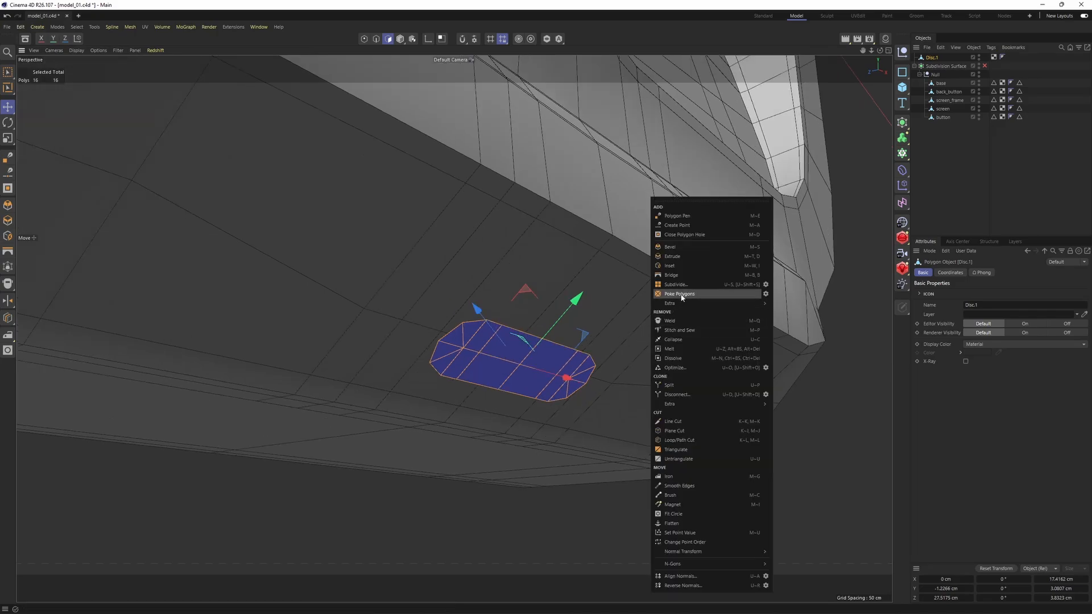
pyautogui.click(686, 257)
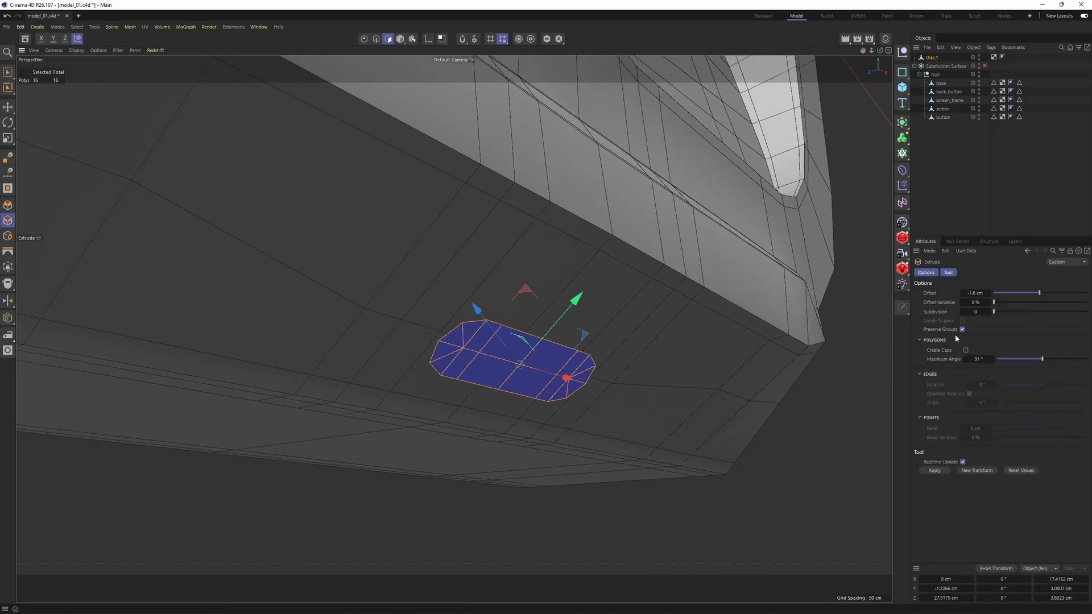
pyautogui.moveTo(671, 364); pyautogui.dragTo(701, 364)
pyautogui.press('Return')
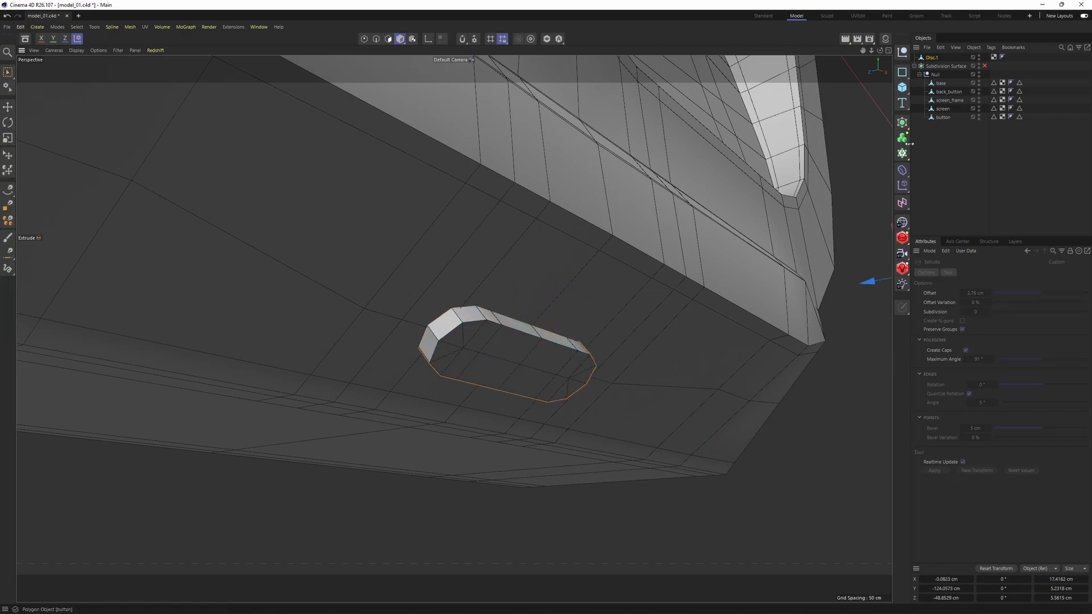
pyautogui.keyDown('alt'); pyautogui.moveTo(571, 293); pyautogui.dragTo(568, 300); pyautogui.keyUp('alt')
# Step: Subtract Disc.1 from the base with a Boole set to create a single object, and make the result editable
pyautogui.click(939, 83)
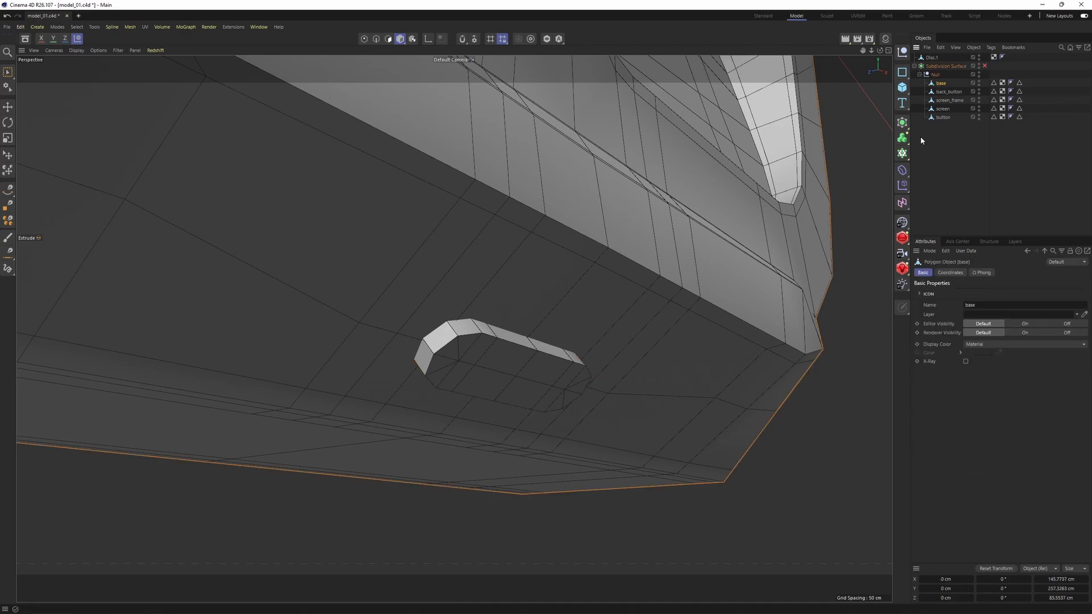
pyautogui.click(908, 135)
pyautogui.keyDown('alt'); pyautogui.click(999, 182); pyautogui.keyUp('alt')
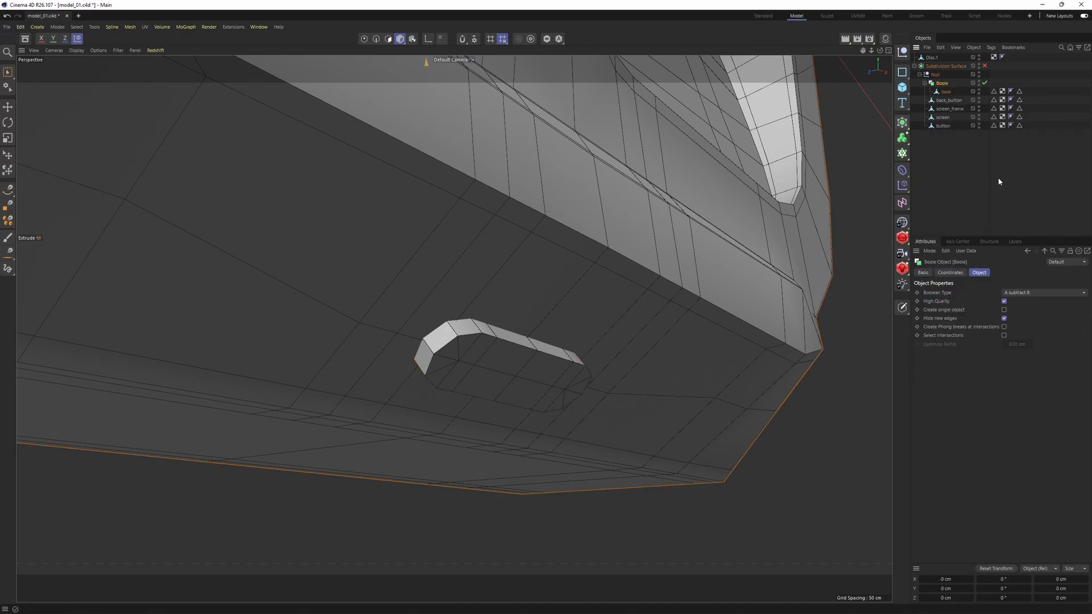
pyautogui.moveTo(948, 98); pyautogui.dragTo(948, 95)
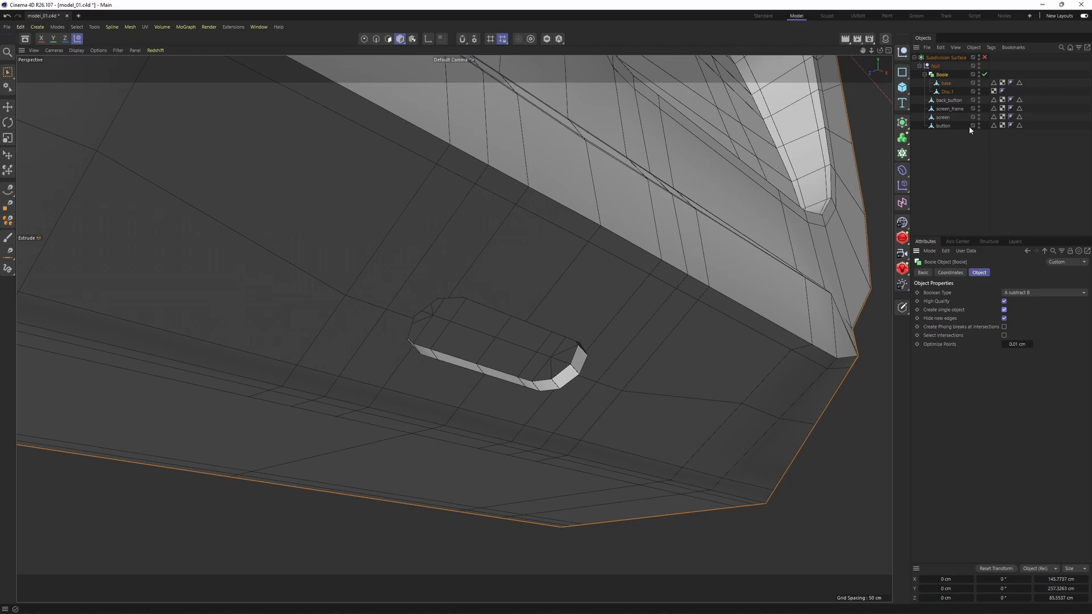
pyautogui.press('c')
# Step: Draw a Polygon Pen edge from the horizontal edge below the pill recess to its lower rim near the right end
pyautogui.keyDown('alt'); pyautogui.moveTo(659, 256); pyautogui.dragTo(544, 195); pyautogui.keyUp('alt')
pyautogui.press('Return')
pyautogui.rightClick(544, 196)
pyautogui.click(584, 217)
pyautogui.keyDown('alt'); pyautogui.moveTo(493, 320); pyautogui.dragTo(422, 319); pyautogui.keyUp('alt')
pyautogui.scroll(5, 422, 317)
pyautogui.scroll(1, 571, 341)
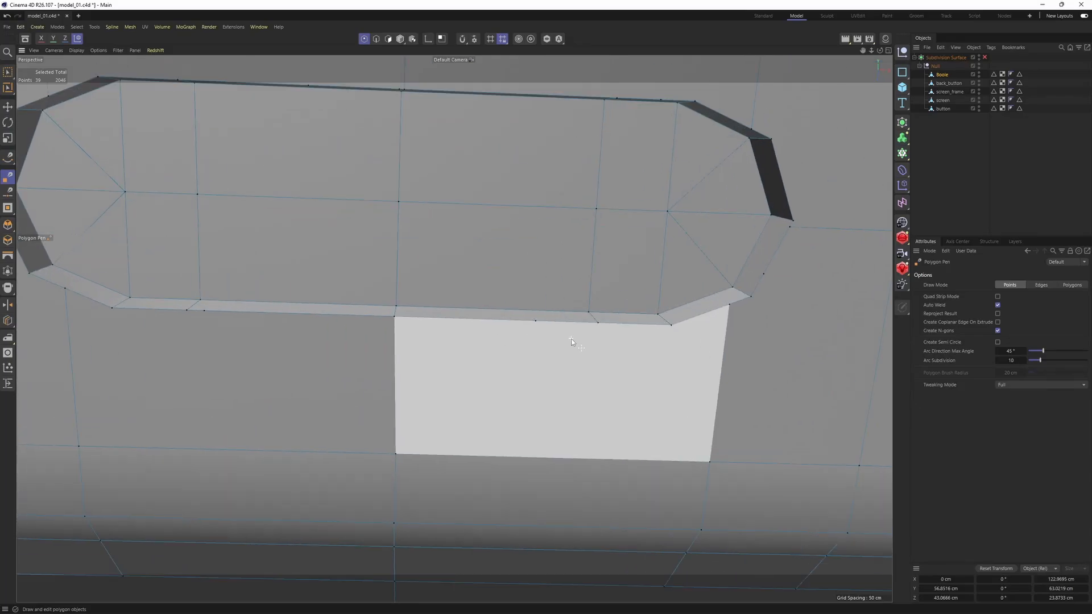
pyautogui.scroll(1, 572, 341)
pyautogui.keyDown('alt'); pyautogui.moveTo(535, 320); pyautogui.dragTo(539, 327); pyautogui.keyUp('alt')
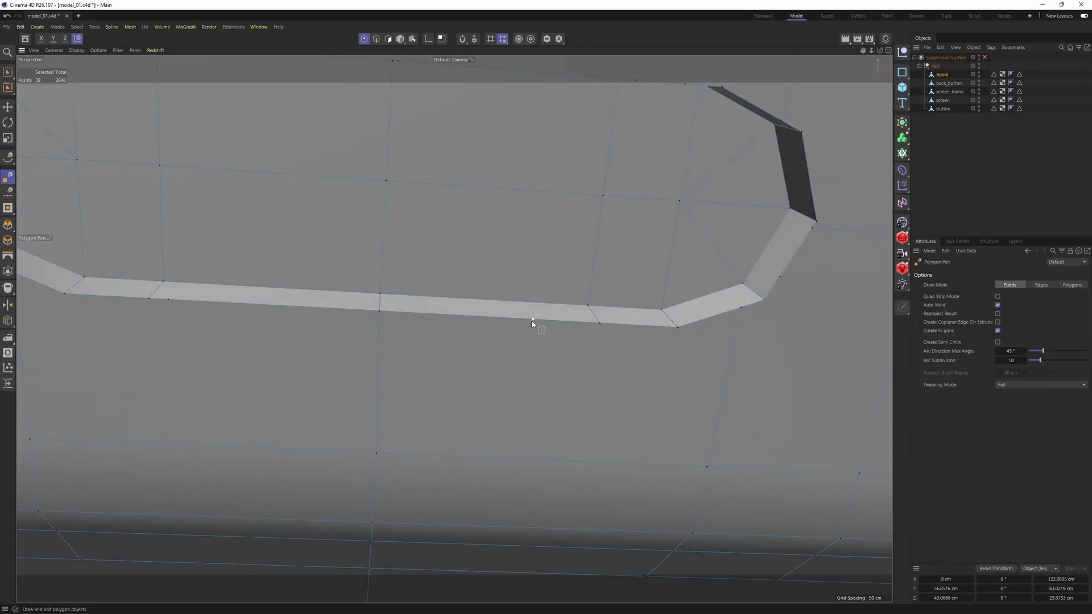
pyautogui.scroll(-5, 531, 322)
pyautogui.keyDown('alt'); pyautogui.moveTo(609, 301); pyautogui.dragTo(603, 412); pyautogui.keyUp('alt')
pyautogui.click(600, 414)
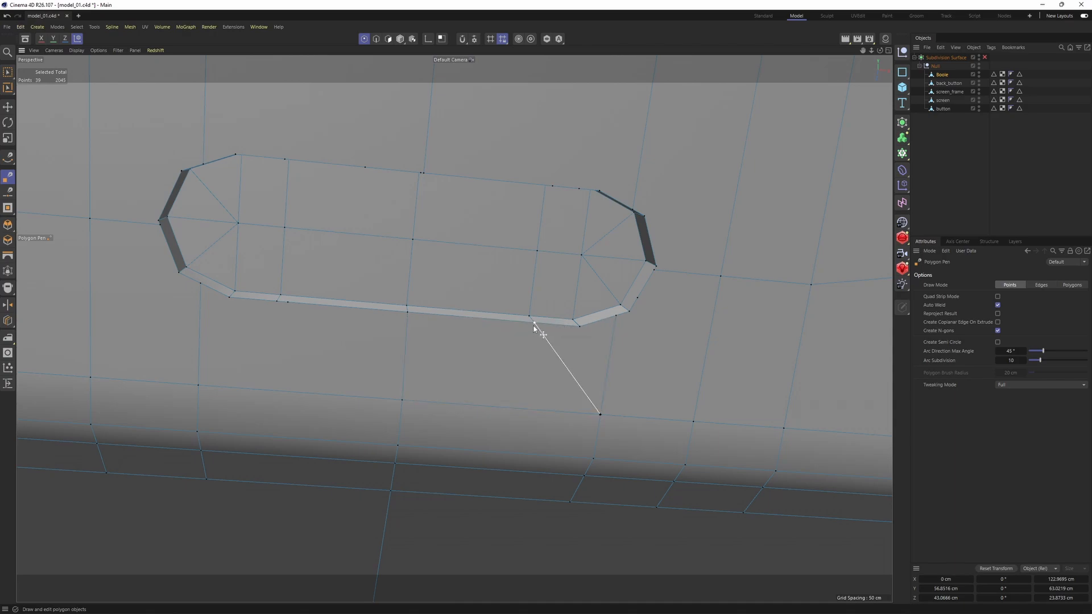
pyautogui.click(534, 322)
# Step: Connect the rim points of the recess's lower-right curve to the horizontal edge below it
pyautogui.click(579, 326)
pyautogui.click(609, 352)
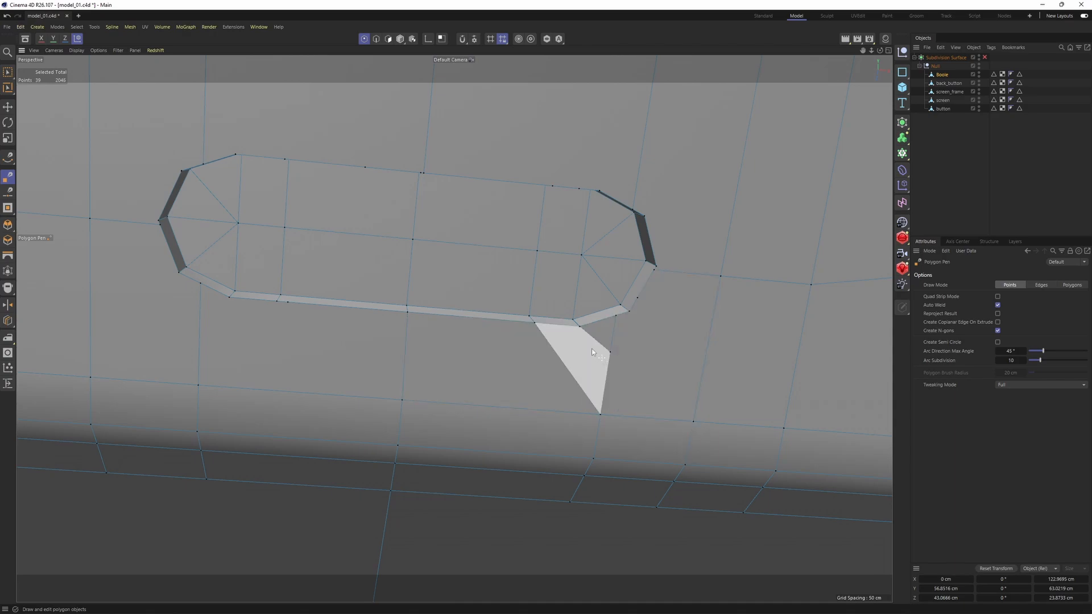
pyautogui.click(610, 352)
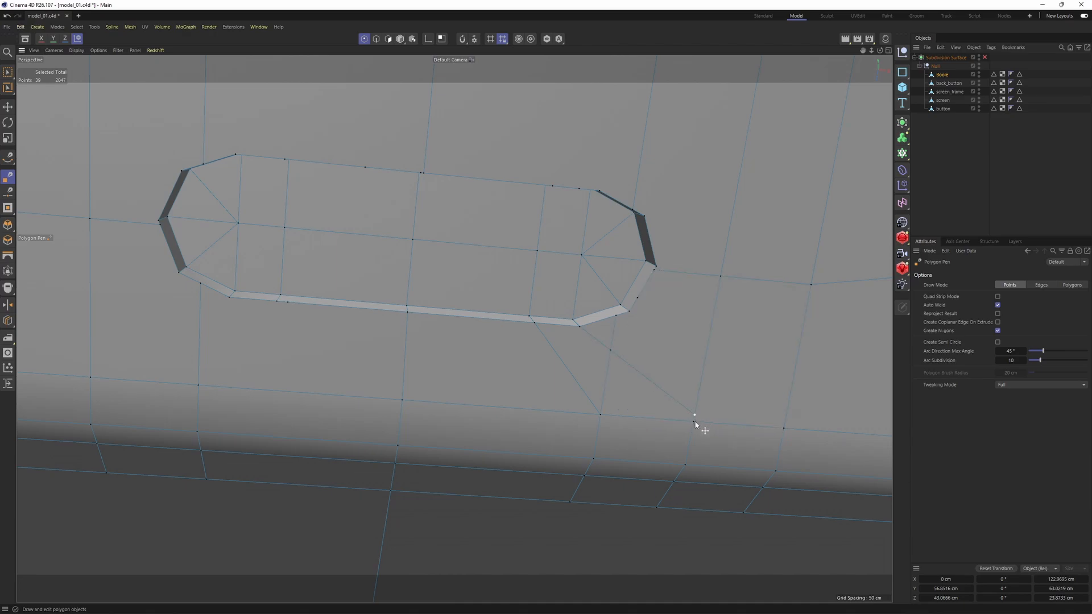
pyautogui.click(629, 312)
pyautogui.moveTo(580, 326); pyautogui.dragTo(580, 326)
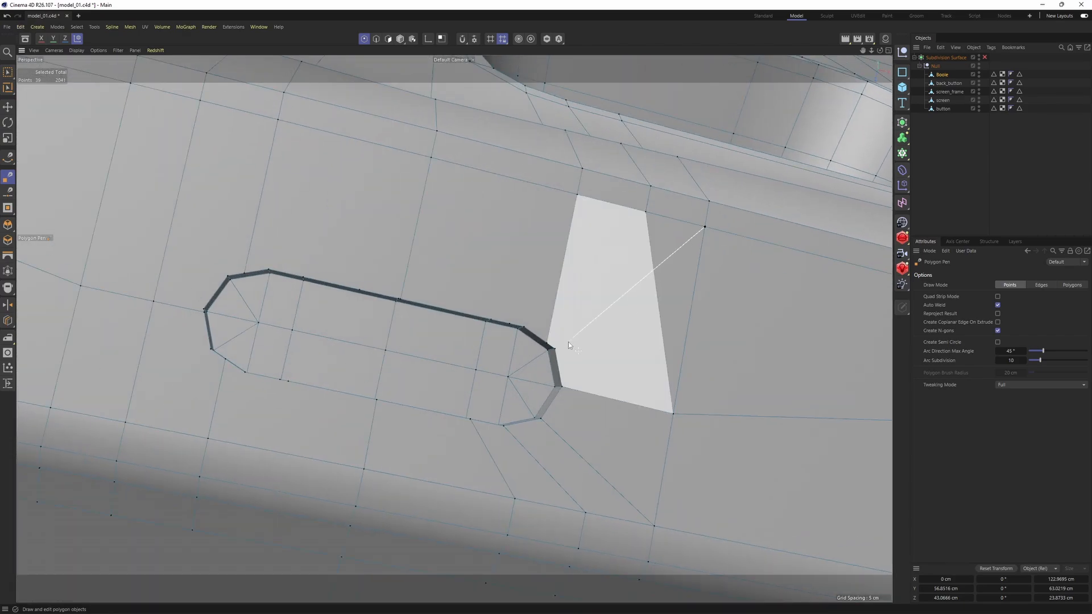
# Step: Connect the recess's upper-right rim points to the horizontal edge above and remove an extra point from the rim
pyautogui.click(553, 349)
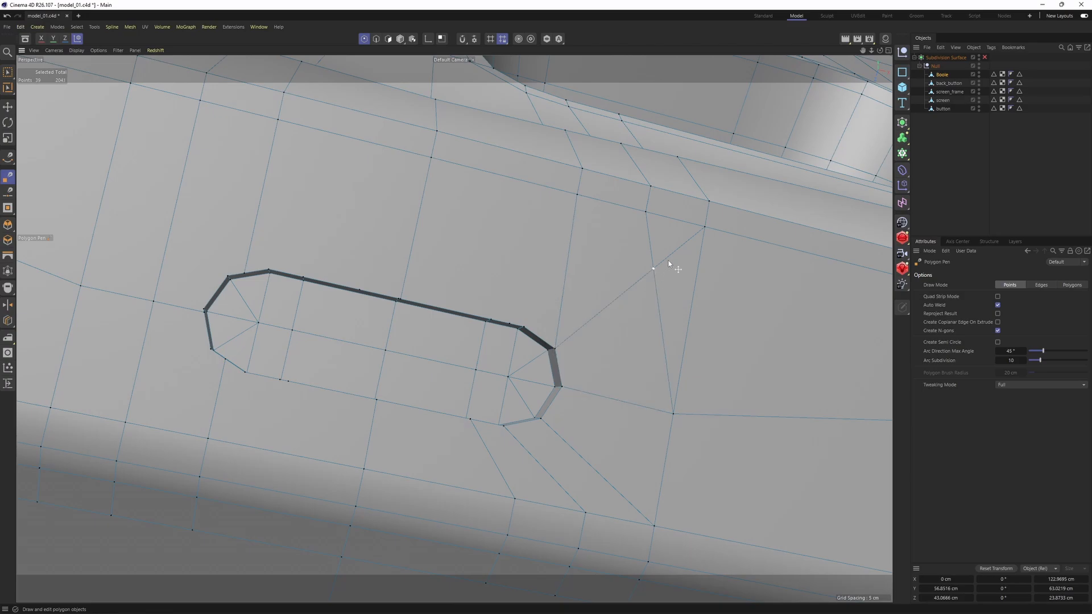
pyautogui.moveTo(669, 263); pyautogui.dragTo(701, 229)
pyautogui.scroll(3, 523, 328)
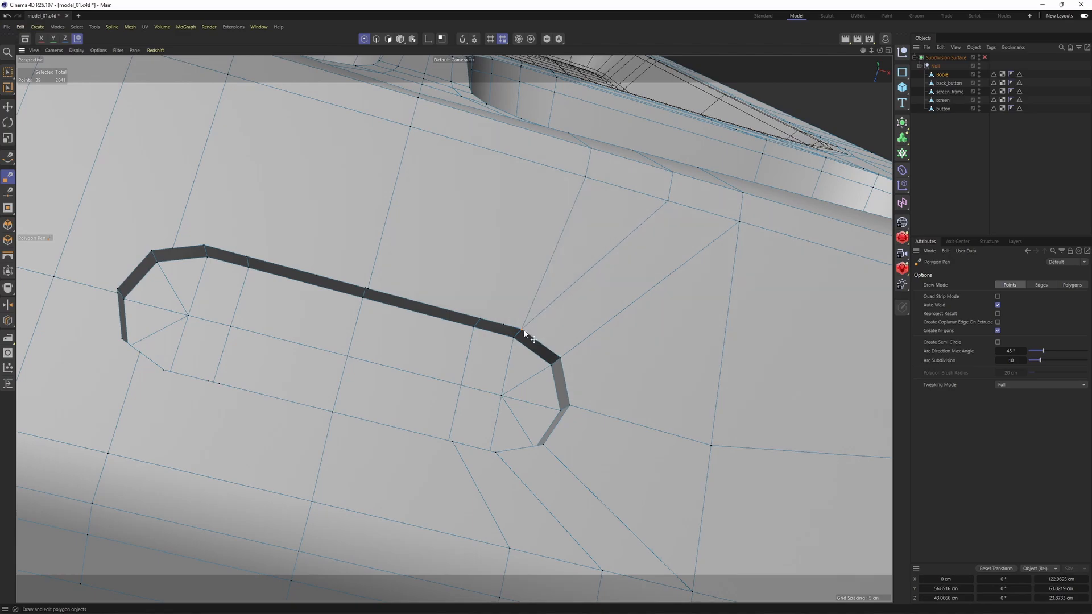
pyautogui.keyDown('ctrl'); pyautogui.click(504, 326); pyautogui.keyUp('ctrl')
pyautogui.keyDown('alt'); pyautogui.moveTo(503, 326); pyautogui.dragTo(638, 292); pyautogui.keyUp('alt')
pyautogui.click(580, 191)
# Step: Remove the stray point beside the vertical centre edge on the recess's upper rim
pyautogui.keyDown('alt'); pyautogui.moveTo(431, 285); pyautogui.dragTo(524, 279); pyautogui.keyUp('alt')
pyautogui.scroll(2, 524, 279)
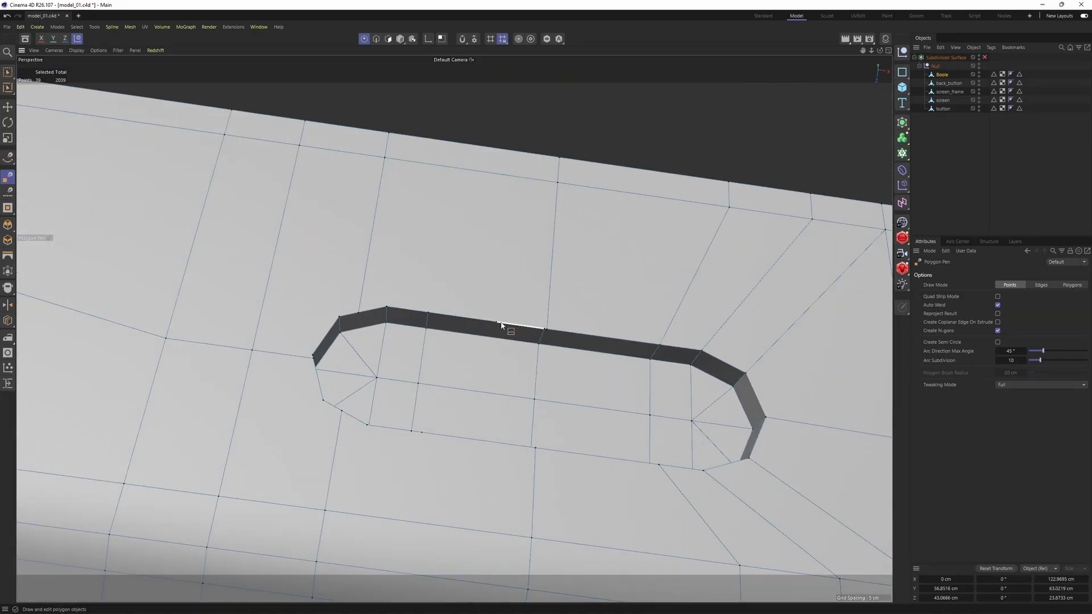
pyautogui.keyDown('ctrl'); pyautogui.click(501, 323); pyautogui.keyUp('ctrl')
pyautogui.keyDown('alt'); pyautogui.moveTo(500, 324); pyautogui.dragTo(549, 330); pyautogui.keyUp('alt')
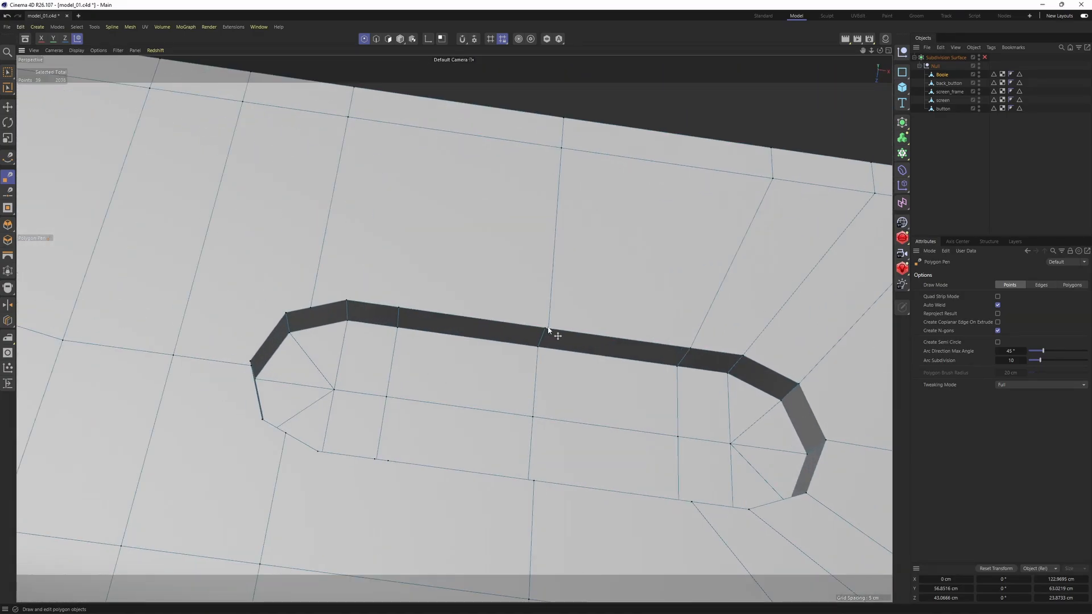
# Step: Connect the recess's lower-left rim points to the horizontal edge below and remove the leftover edge points
pyautogui.keyDown('alt'); pyautogui.moveTo(378, 496); pyautogui.dragTo(376, 487); pyautogui.keyUp('alt')
pyautogui.keyDown('alt'); pyautogui.moveTo(376, 488); pyautogui.dragTo(442, 376, button='middle'); pyautogui.keyUp('alt')
pyautogui.scroll(-2, 441, 375)
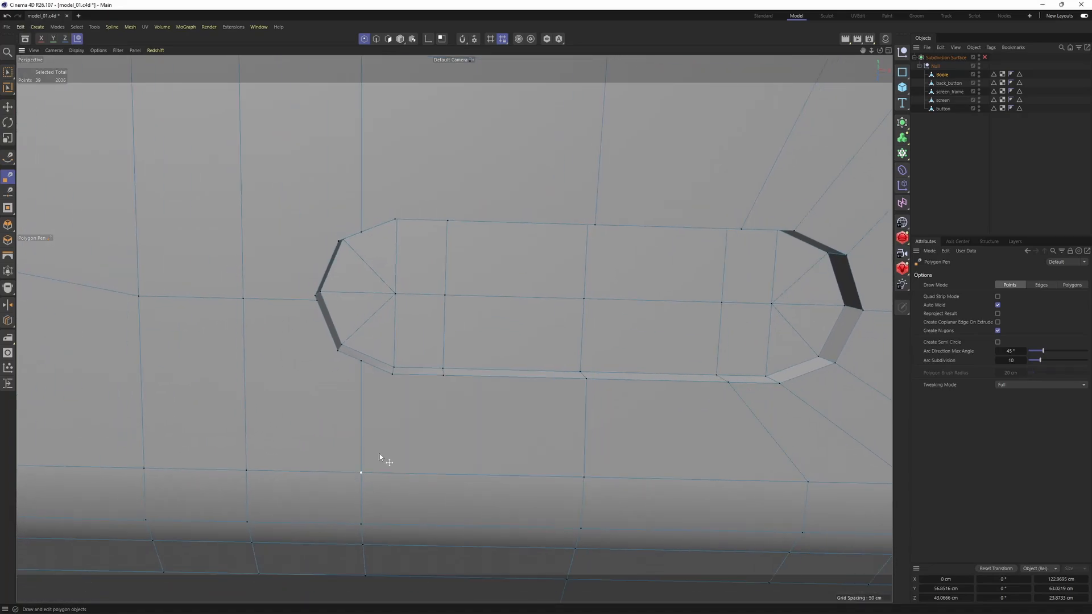
pyautogui.click(445, 376)
pyautogui.scroll(-3, 445, 378)
pyautogui.scroll(1, 401, 389)
pyautogui.moveTo(387, 365); pyautogui.dragTo(341, 313)
pyautogui.click(410, 373)
pyautogui.keyDown('ctrl'); pyautogui.click(401, 418); pyautogui.keyUp('ctrl')
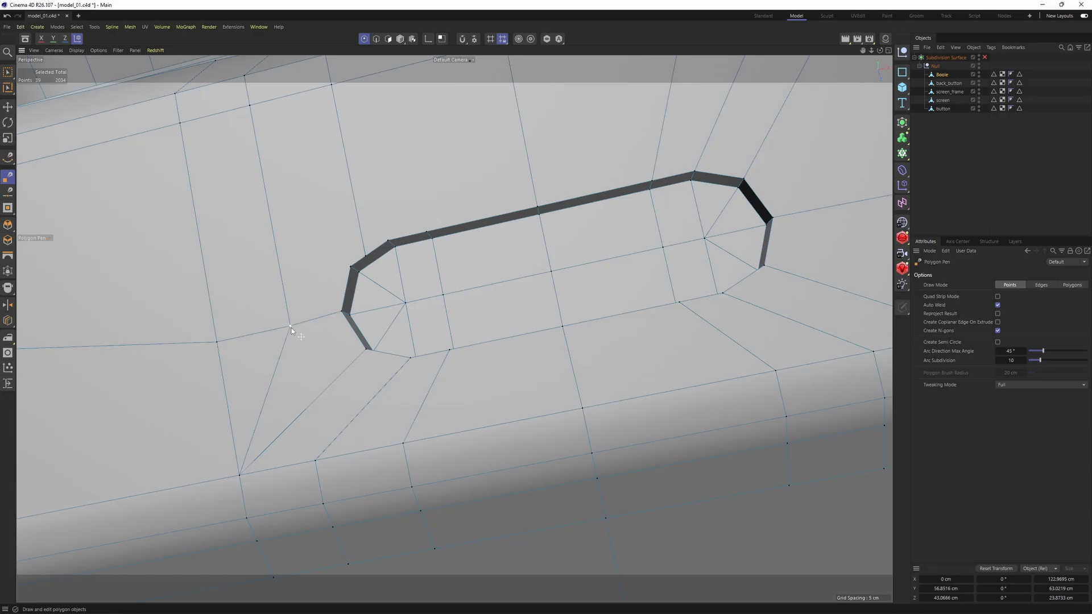
# Step: Connect the recess's upper-left rim points to the horizontal edge above with Polygon Pen edges
pyautogui.keyDown('alt'); pyautogui.moveTo(215, 343); pyautogui.dragTo(258, 390, button='middle'); pyautogui.keyUp('alt')
pyautogui.click(222, 169)
pyautogui.click(394, 314)
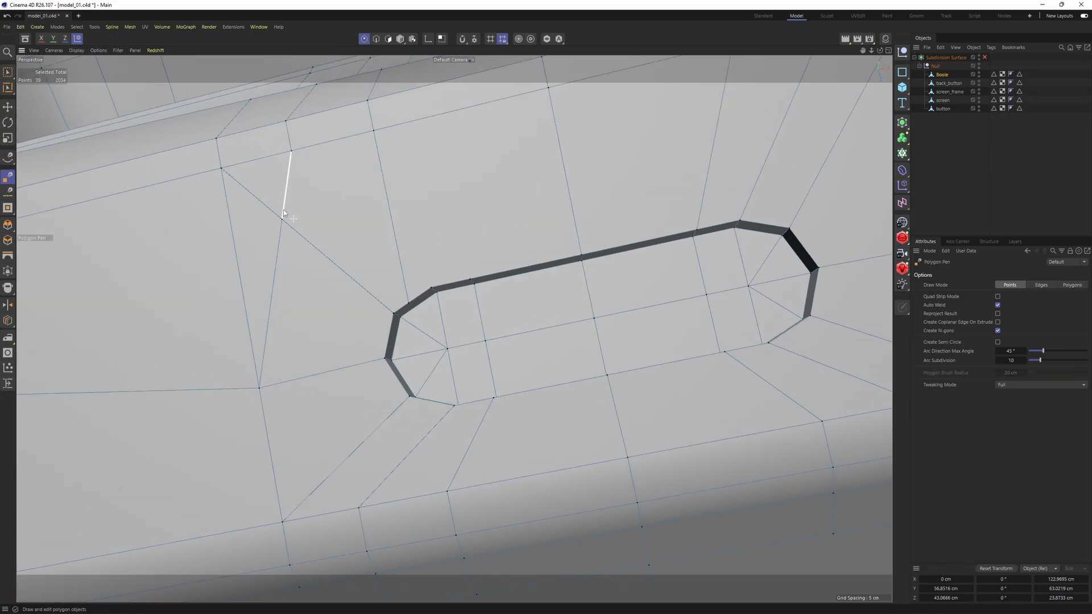
pyautogui.click(291, 152)
pyautogui.click(431, 289)
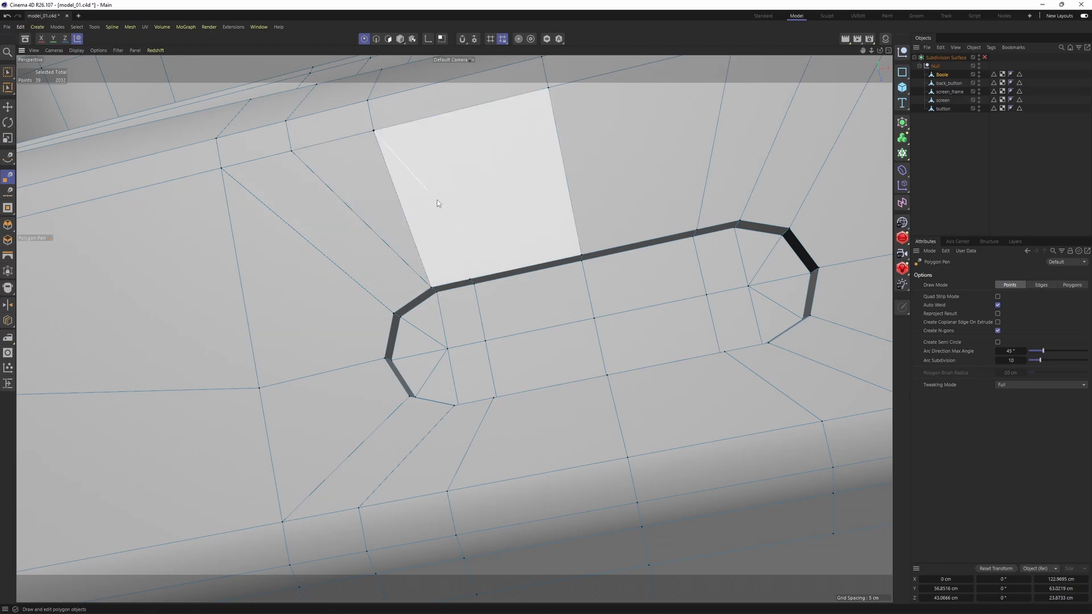
pyautogui.scroll(-5, 390, 292)
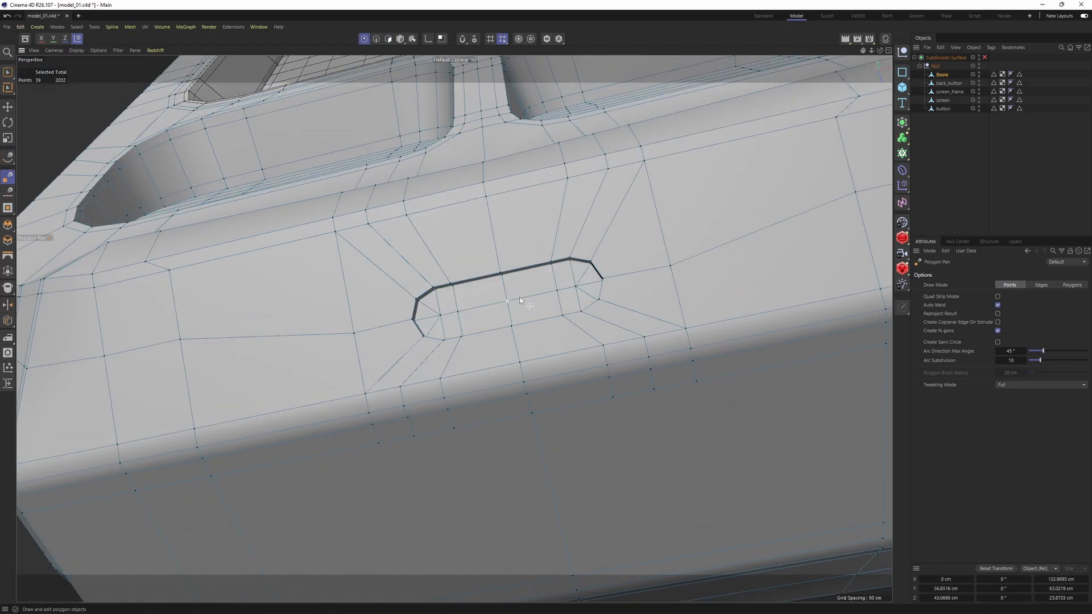
# Step: Bevel the recess's outer rim edge loop in Solid mode with a Fixed Distance offset of 0.12 cm
pyautogui.keyDown('alt'); pyautogui.moveTo(601, 250); pyautogui.dragTo(574, 273); pyautogui.keyUp('alt')
pyautogui.press('Return')
pyautogui.scroll(4, 403, 286)
pyautogui.keyDown('alt'); pyautogui.moveTo(401, 286); pyautogui.dragTo(398, 238); pyautogui.keyUp('alt')
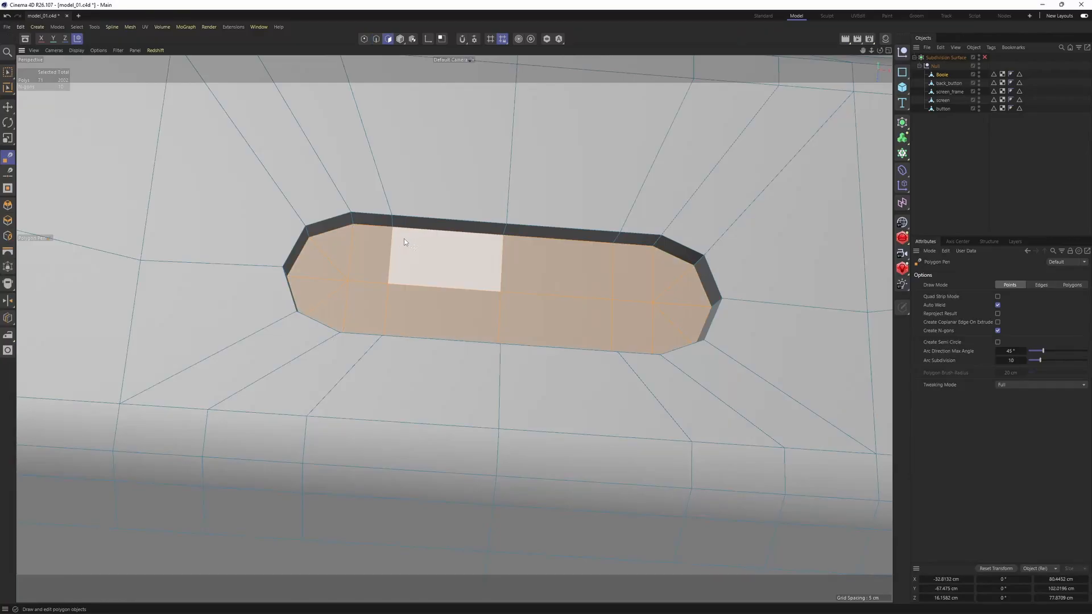
pyautogui.press('e')
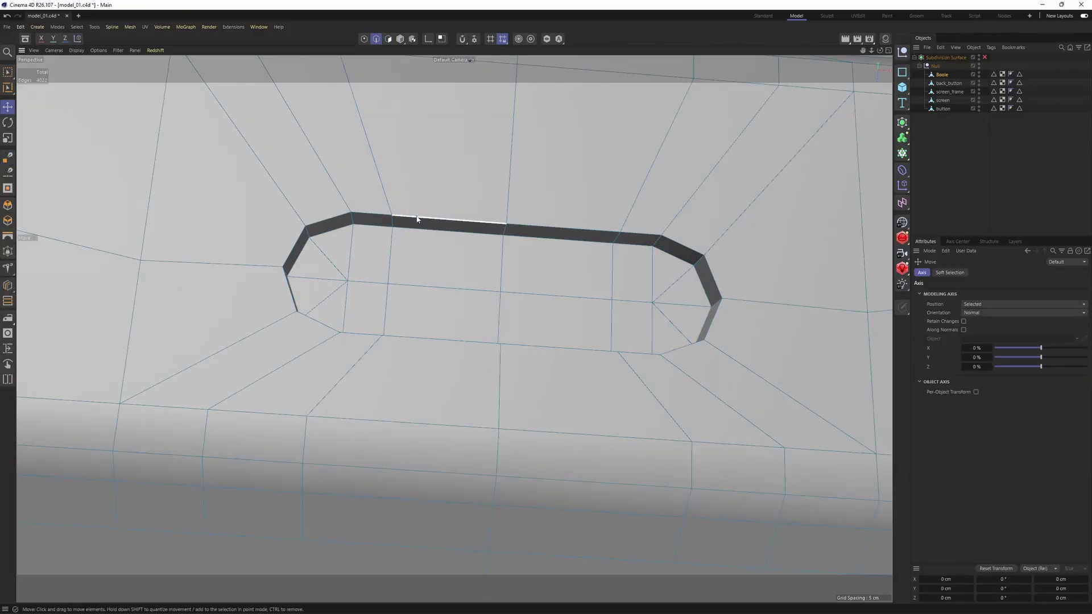
pyautogui.keyDown('alt'); pyautogui.moveTo(525, 244); pyautogui.dragTo(739, 320); pyautogui.keyUp('alt')
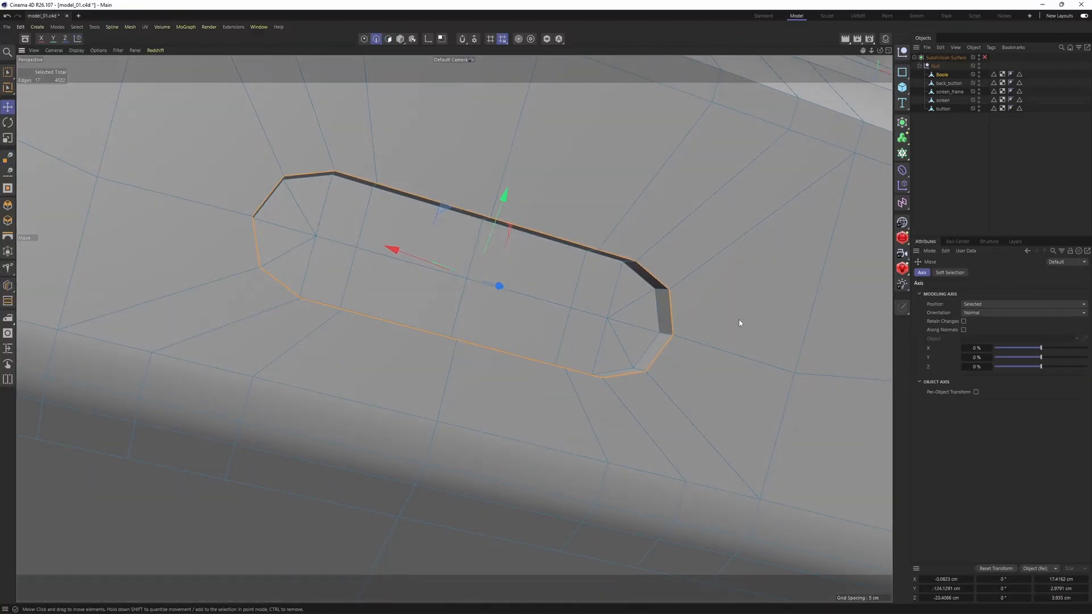
pyautogui.rightClick(741, 320)
pyautogui.click(762, 237)
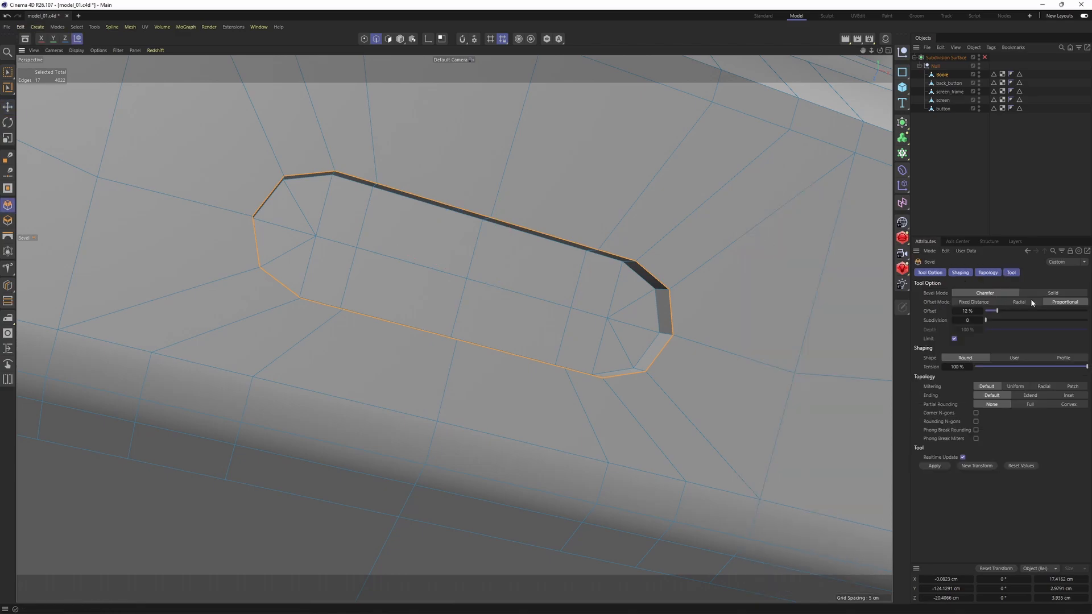
pyautogui.click(1061, 294)
pyautogui.scroll(2, 667, 305)
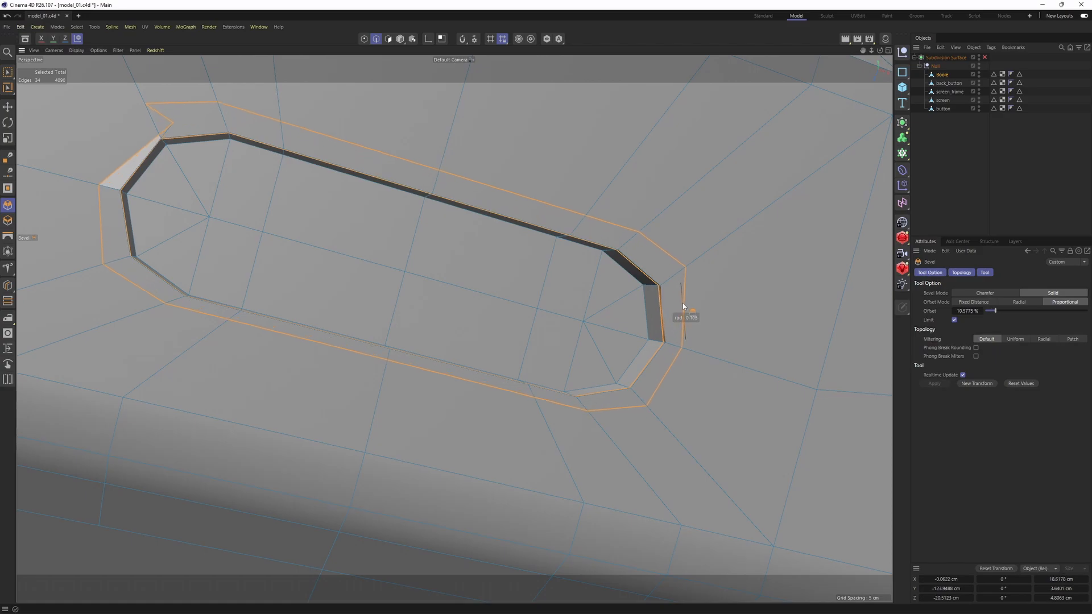
pyautogui.click(984, 304)
pyautogui.keyDown('alt'); pyautogui.moveTo(765, 319); pyautogui.dragTo(707, 264); pyautogui.keyUp('alt')
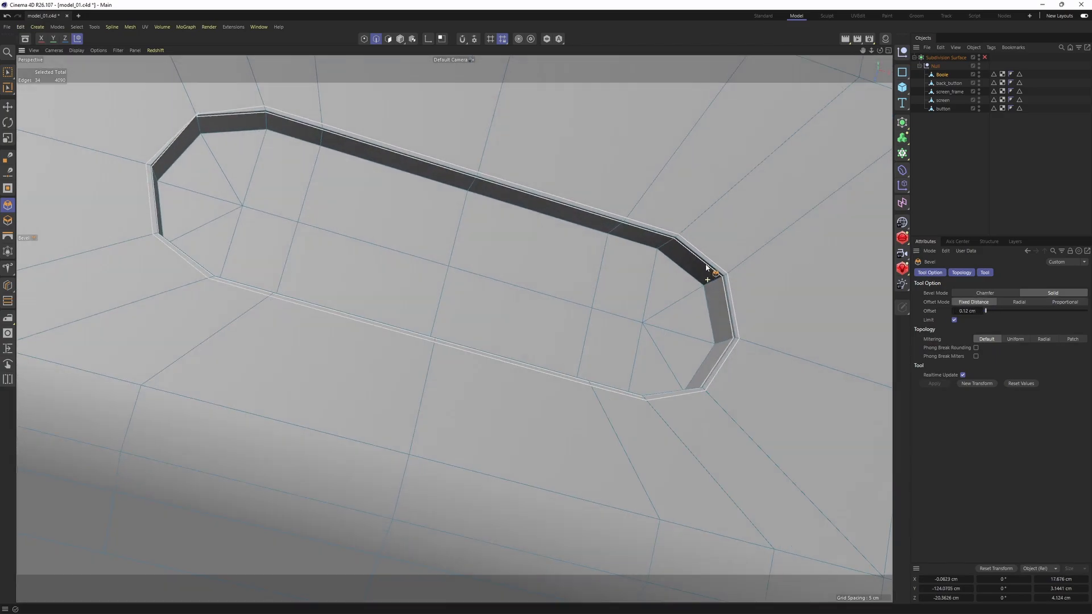
# Step: Try a larger bevel offset of 1 cm on the recess's outer rim loop
pyautogui.scroll(1, 714, 256)
pyautogui.moveTo(968, 311); pyautogui.dragTo(963, 310)
pyautogui.click(981, 310)
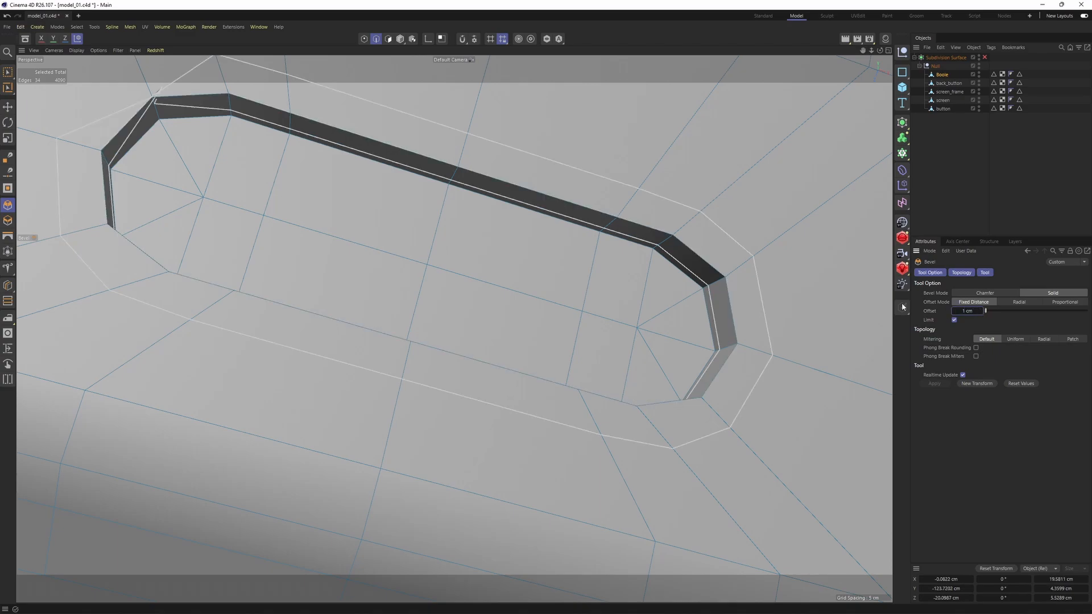
pyautogui.scroll(-2, 672, 254)
pyautogui.keyDown('alt'); pyautogui.moveTo(671, 252); pyautogui.dragTo(661, 264); pyautogui.keyUp('alt')
pyautogui.scroll(5, 239, 166)
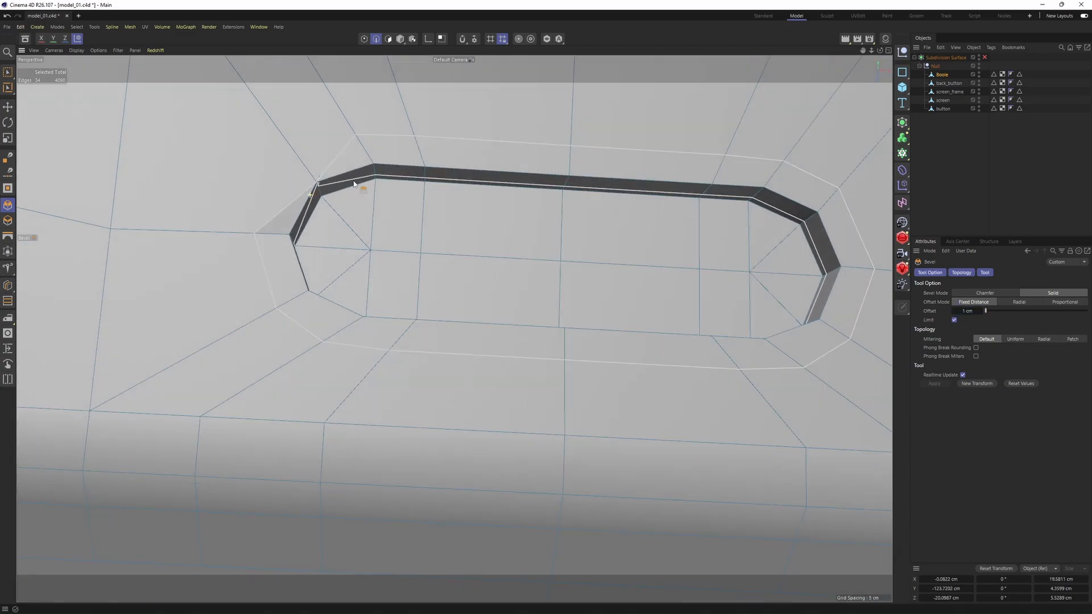
# Step: Weld the duplicate points at the upper-left corner of the recess's outer rim into one point
pyautogui.press('Return')
pyautogui.press('Return')
pyautogui.press('0')
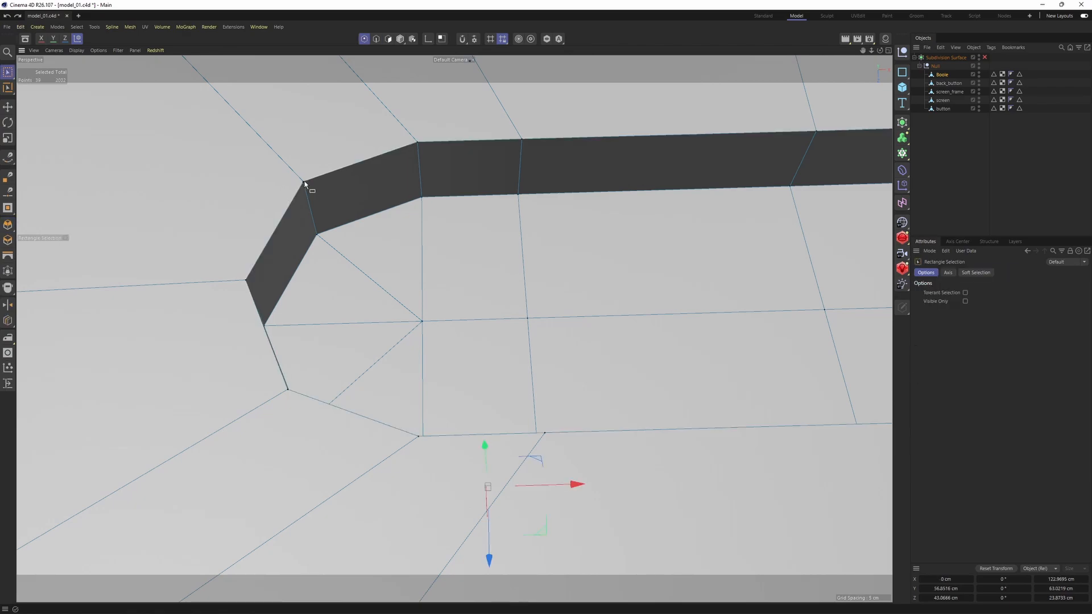
pyautogui.scroll(2, 305, 181)
pyautogui.moveTo(297, 173)
pyautogui.mouseDown()
pyautogui.moveTo(374, 218)
pyautogui.moveTo(372, 207)
pyautogui.mouseUp()
pyautogui.keyDown('alt'); pyautogui.moveTo(373, 206); pyautogui.dragTo(373, 239); pyautogui.keyUp('alt')
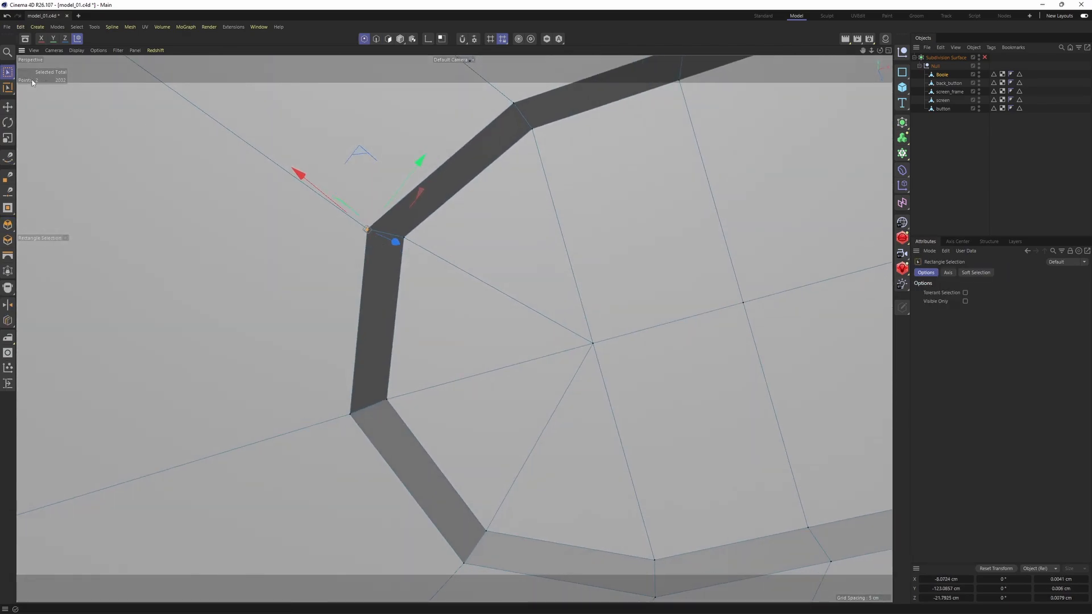
pyautogui.rightClick(404, 241)
pyautogui.click(428, 350)
pyautogui.click(372, 244)
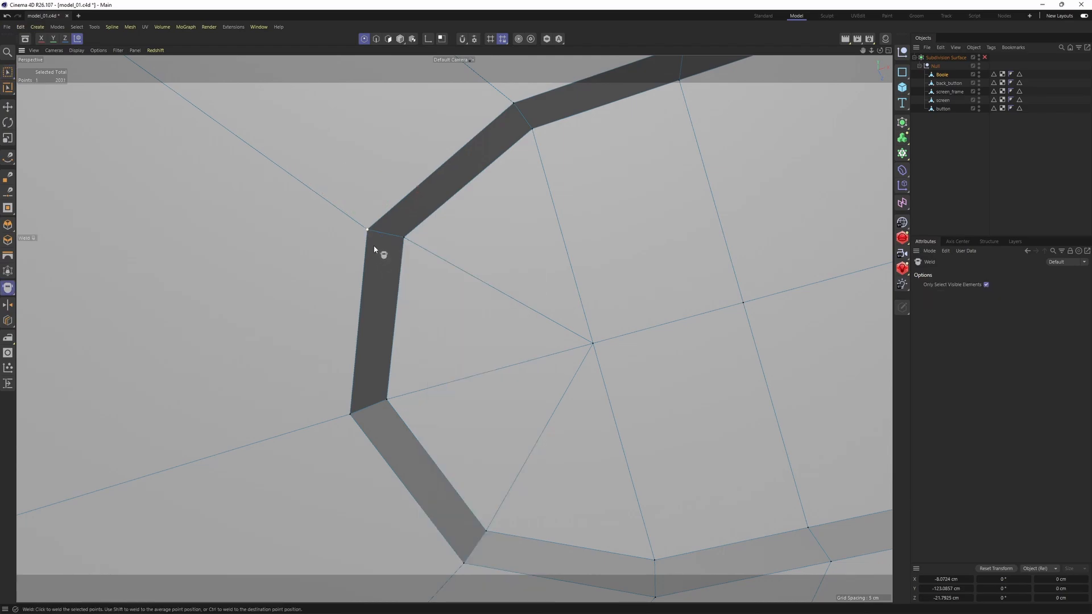
# Step: Bevel the recess's outer rim loop in Solid mode with a Fixed Distance offset of 0.5 cm
pyautogui.scroll(-5, 372, 239)
pyautogui.press('Return')
pyautogui.press('e')
pyautogui.press('m')
pyautogui.press('s')
pyautogui.keyDown('alt'); pyautogui.moveTo(471, 240); pyautogui.dragTo(466, 176); pyautogui.keyUp('alt')
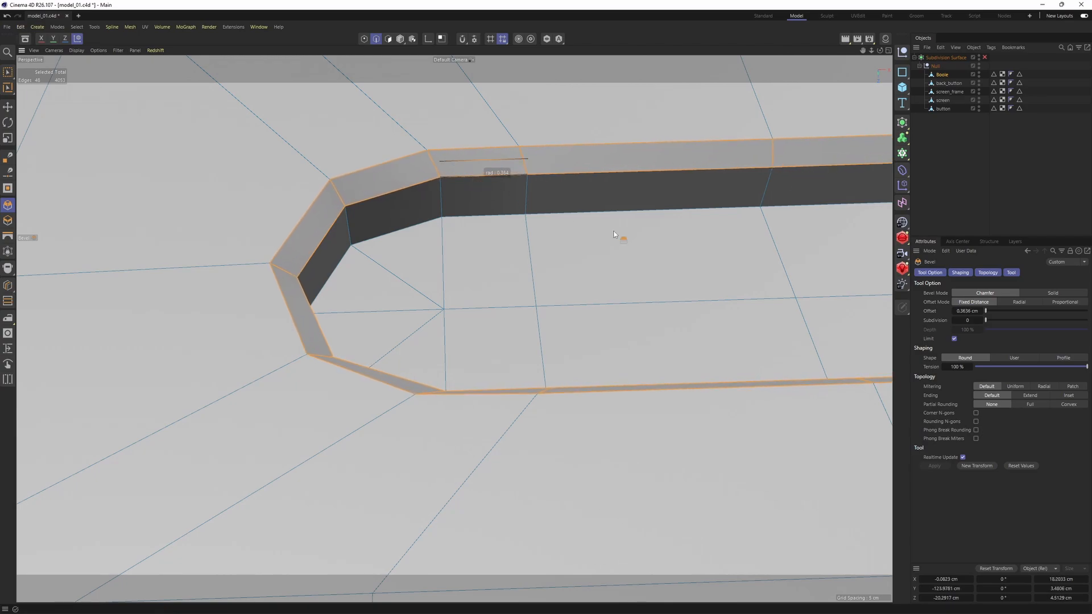
pyautogui.click(1044, 294)
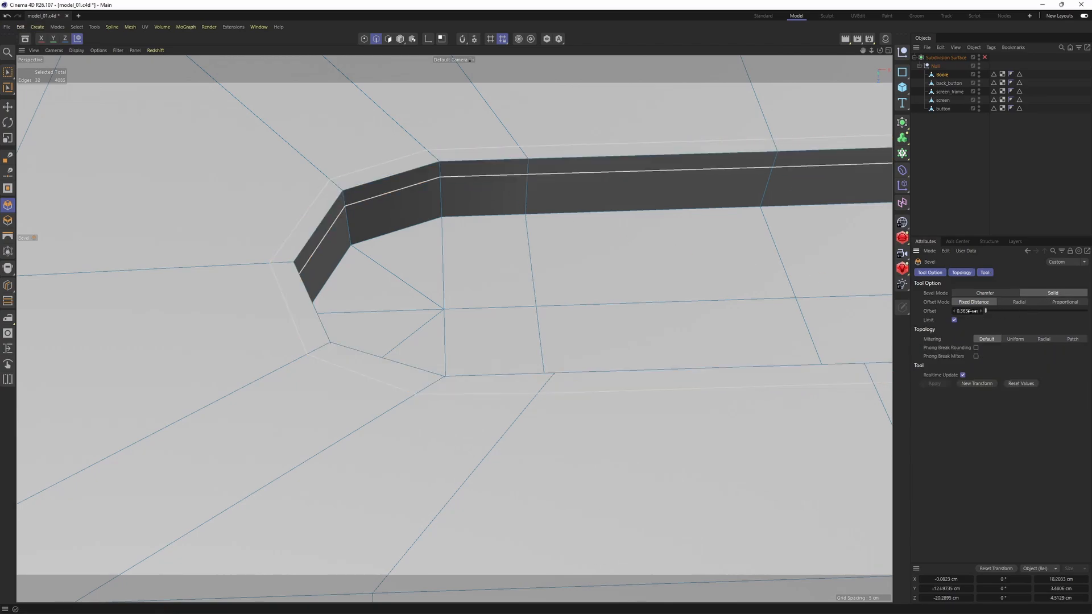
pyautogui.write('0.5')
pyautogui.press('Return')
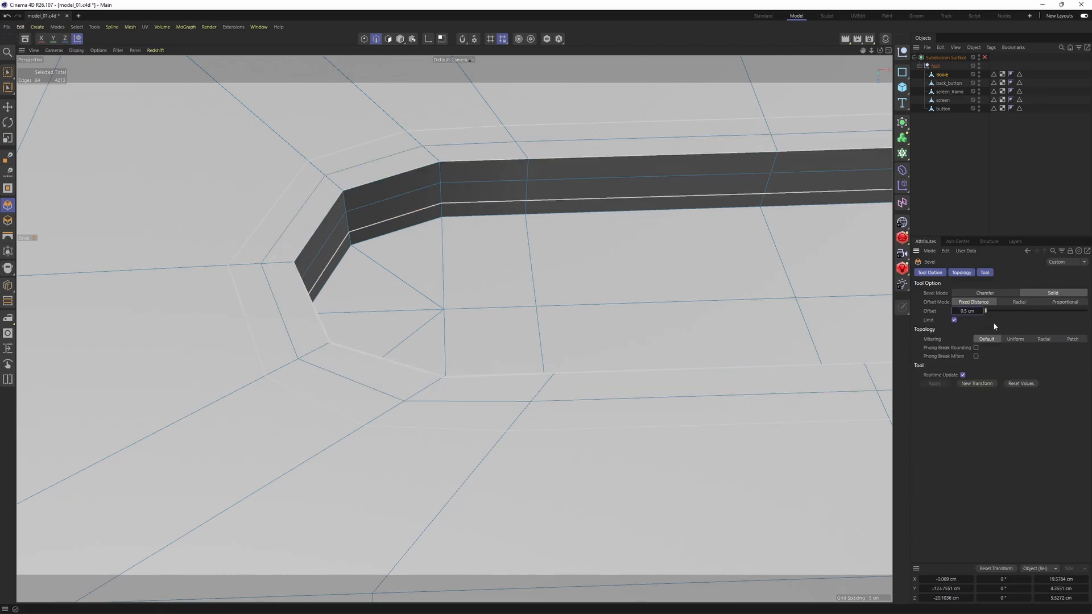
pyautogui.hotkey('ctrl', 'z')
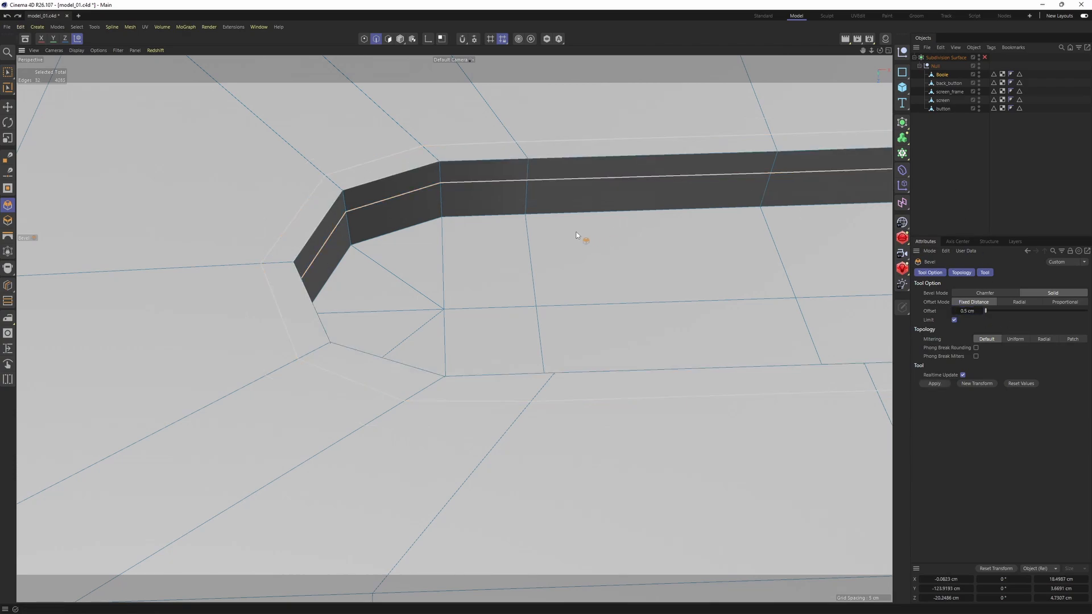
pyautogui.moveTo(415, 192); pyautogui.dragTo(405, 193)
# Step: Examine the beveled recess with Subdivision Surface enabled in plain Gouraud shading
pyautogui.scroll(-6, 494, 295)
pyautogui.press('q')
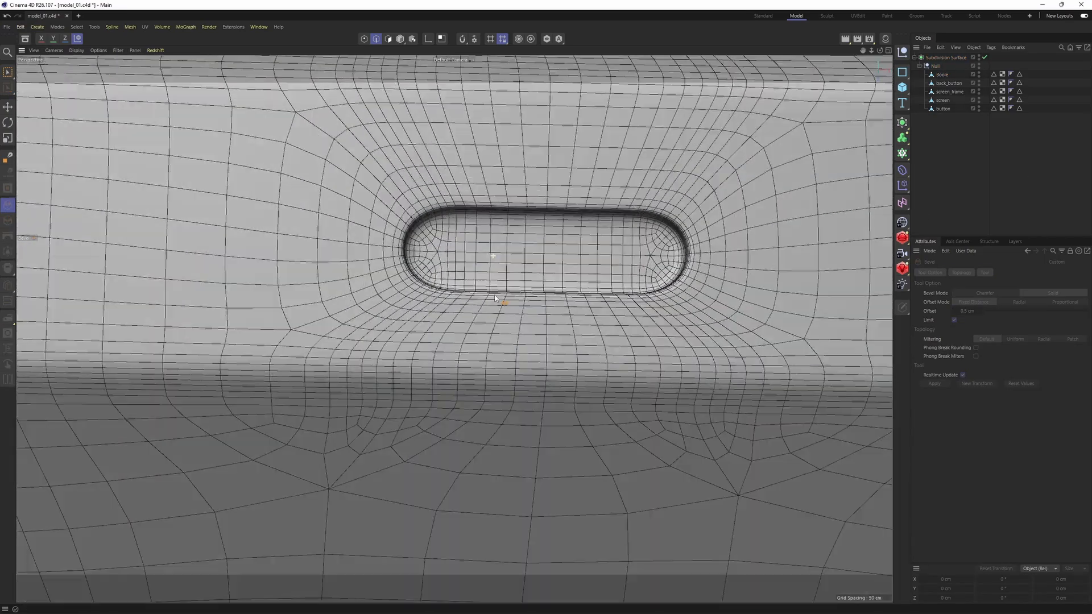
pyautogui.keyDown('alt'); pyautogui.moveTo(494, 294); pyautogui.dragTo(416, 320, button='right'); pyautogui.keyUp('alt')
pyautogui.press('n')
pyautogui.press('a')
pyautogui.moveTo(449, 313)
pyautogui.keyDown('alt'); pyautogui.mouseDown()
pyautogui.moveTo(368, 373)
pyautogui.moveTo(438, 330)
pyautogui.mouseUp(); pyautogui.keyUp('alt')
pyautogui.keyDown('alt'); pyautogui.moveTo(450, 319); pyautogui.dragTo(513, 272, button='right'); pyautogui.keyUp('alt')
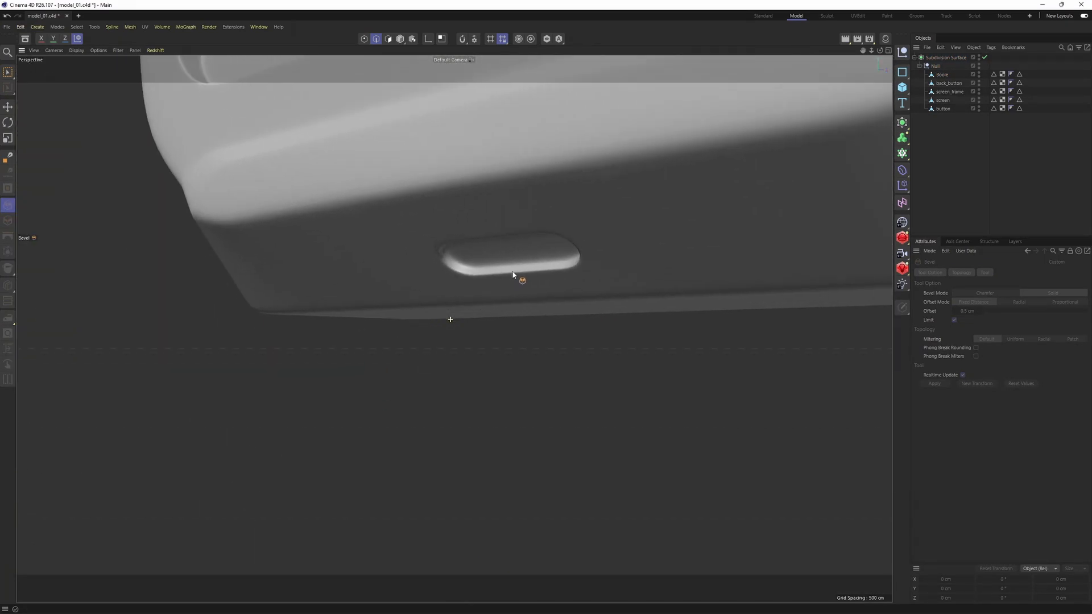
pyautogui.keyDown('alt'); pyautogui.moveTo(513, 272); pyautogui.dragTo(514, 233); pyautogui.keyUp('alt')
# Step: Undo the bevel on the recess's outer rim, returning to the single welded rim point selection
pyautogui.hotkey('ctrl', 'z')
pyautogui.hotkey('ctrl', 'z')
pyautogui.hotkey('ctrl', 'z')
pyautogui.hotkey('ctrl', 'z')
pyautogui.hotkey('ctrl', 'z')
pyautogui.keyDown('alt'); pyautogui.moveTo(521, 284); pyautogui.dragTo(554, 256, button='middle'); pyautogui.keyUp('alt')
pyautogui.keyDown('alt'); pyautogui.moveTo(554, 256); pyautogui.dragTo(500, 287); pyautogui.keyUp('alt')
pyautogui.keyDown('alt'); pyautogui.moveTo(500, 288); pyautogui.dragTo(521, 270, button='right'); pyautogui.keyUp('alt')
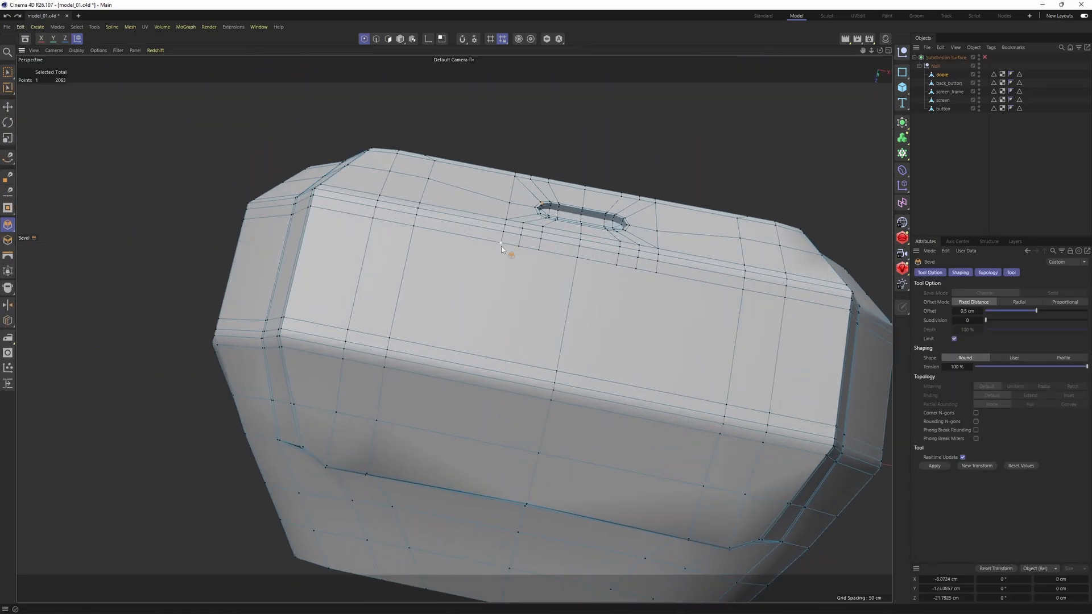
# Step: Split the selected recess floor polygons off the body into a separate object
pyautogui.keyDown('alt'); pyautogui.moveTo(501, 248); pyautogui.dragTo(397, 312); pyautogui.keyUp('alt')
pyautogui.keyDown('alt'); pyautogui.moveTo(397, 312); pyautogui.dragTo(487, 293, button='right'); pyautogui.keyUp('alt')
pyautogui.scroll(3, 379, 287)
pyautogui.press('Return')
pyautogui.press('Return')
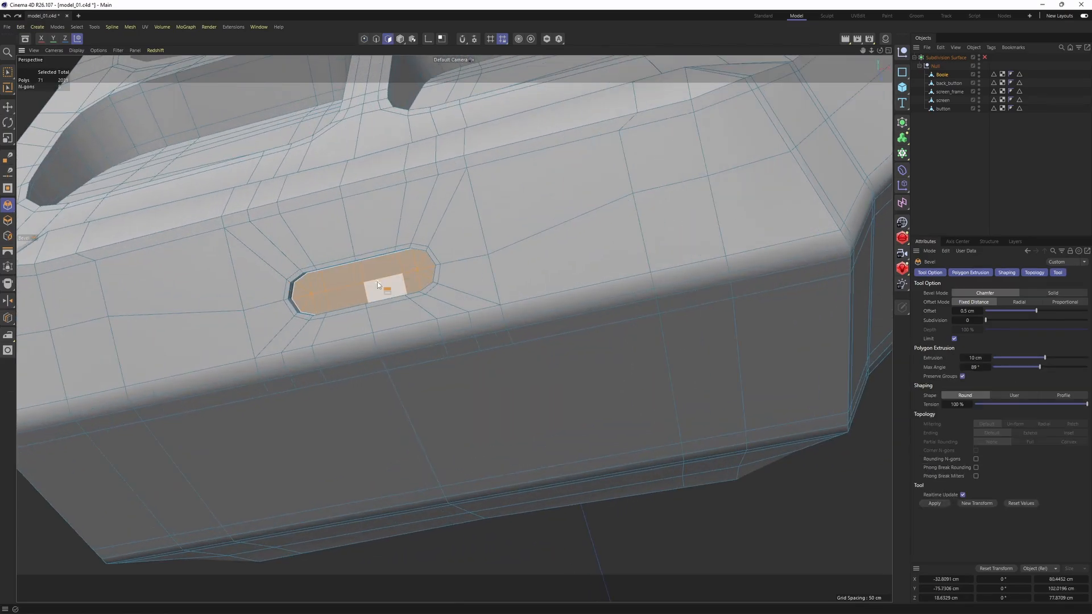
pyautogui.scroll(2, 378, 283)
pyautogui.keyDown('alt'); pyautogui.moveTo(378, 282); pyautogui.dragTo(435, 325, button='middle'); pyautogui.keyUp('alt')
pyautogui.middleClick(435, 327)
pyautogui.middleClick(301, 245)
pyautogui.scroll(2, 408, 305)
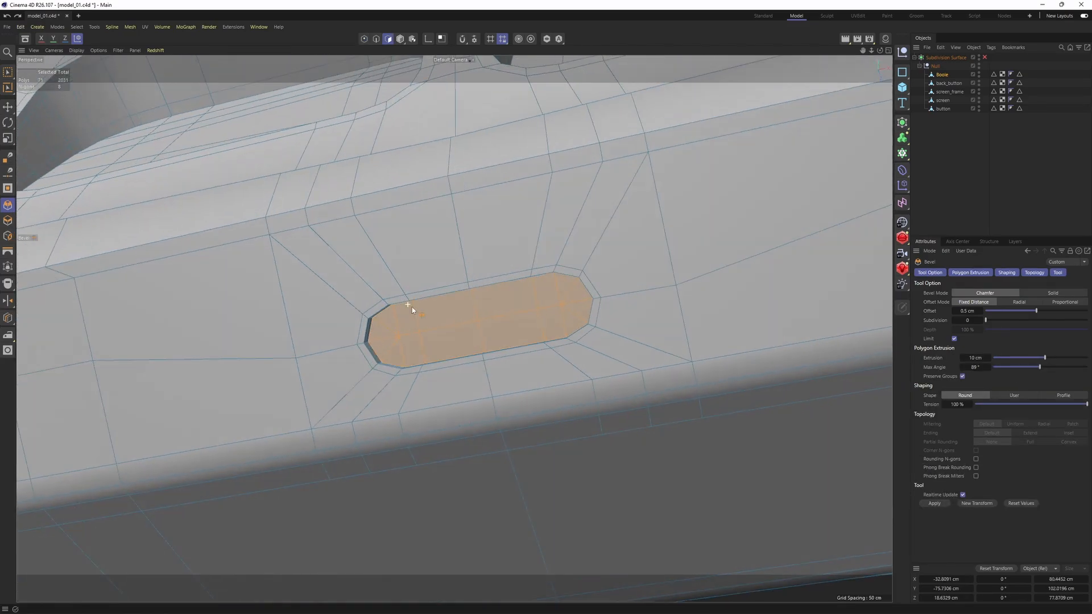
pyautogui.keyDown('alt'); pyautogui.moveTo(412, 307); pyautogui.dragTo(485, 333); pyautogui.keyUp('alt')
pyautogui.rightClick(542, 342)
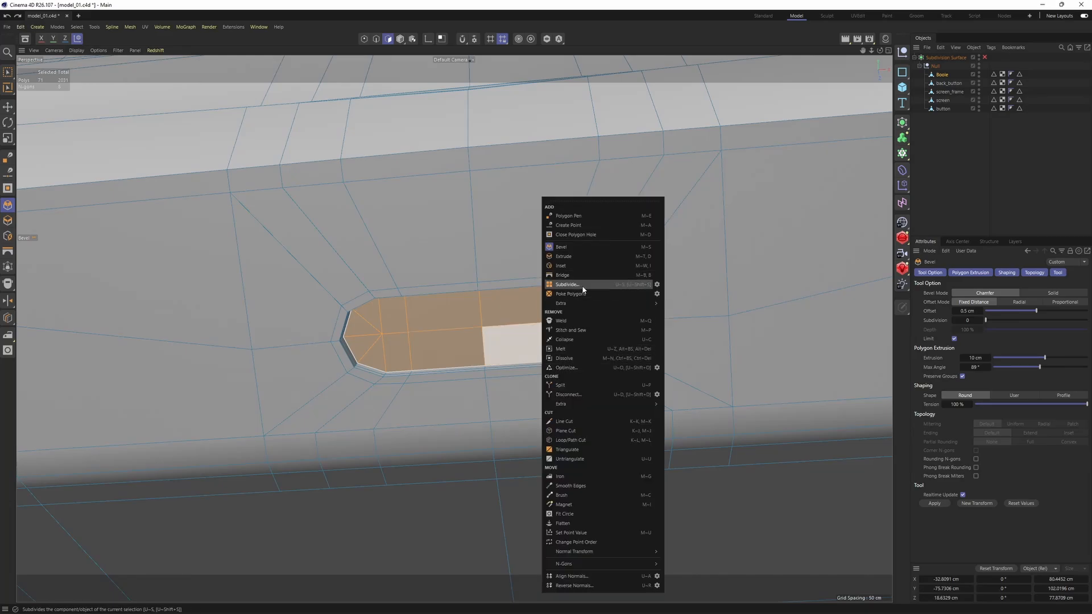
pyautogui.click(571, 385)
# Step: Extrude the split-off recess floor polygons outward by about 0.93 cm with Create Caps off
pyautogui.keyDown('alt'); pyautogui.moveTo(449, 336); pyautogui.dragTo(539, 297, button='middle'); pyautogui.keyUp('alt')
pyautogui.scroll(2, 538, 298)
pyautogui.keyDown('alt'); pyautogui.moveTo(539, 297); pyautogui.dragTo(615, 358); pyautogui.keyUp('alt')
pyautogui.press('d')
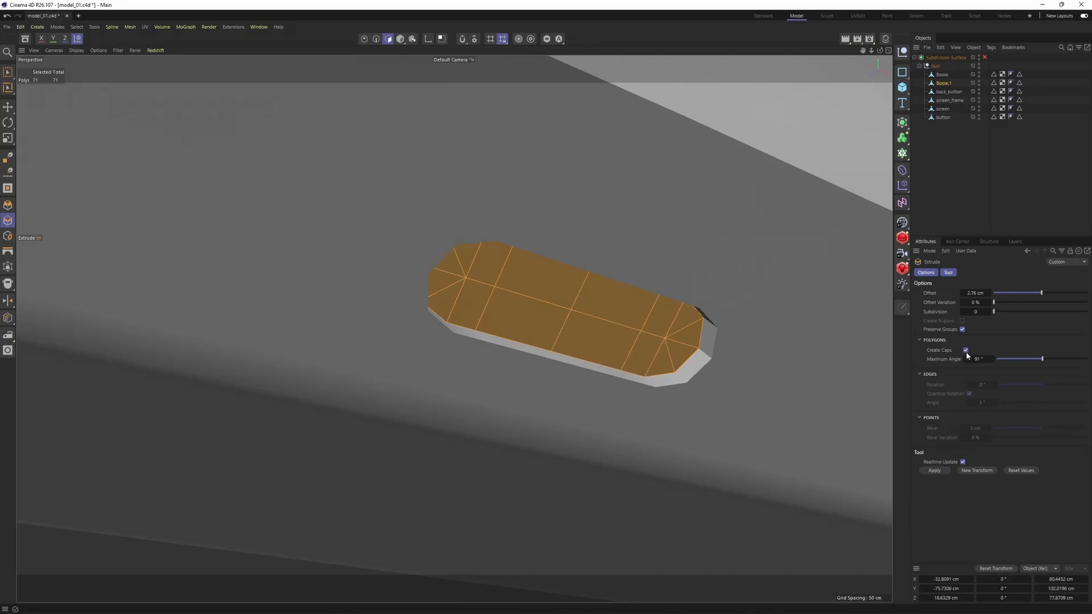
pyautogui.moveTo(685, 362); pyautogui.dragTo(663, 353)
pyautogui.keyDown('alt'); pyautogui.moveTo(663, 353); pyautogui.dragTo(717, 341); pyautogui.keyUp('alt')
pyautogui.hotkey('ctrl', 'z')
pyautogui.hotkey('ctrl', 'z')
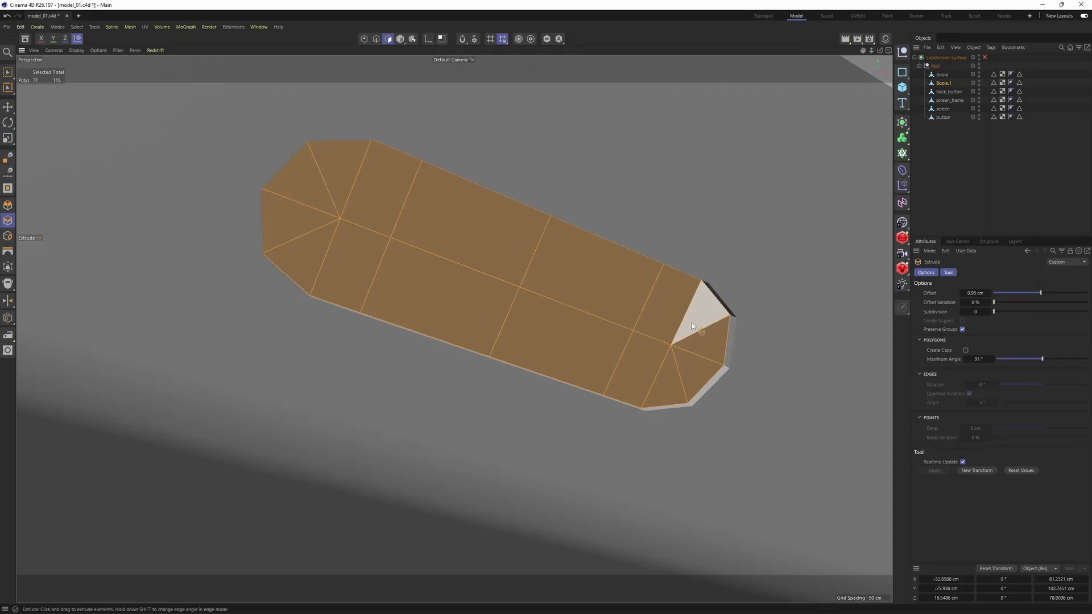
# Step: Inset the extruded pill-shaped face by about 0.69 cm and preview it with Subdivision Surface enabled
pyautogui.press('i')
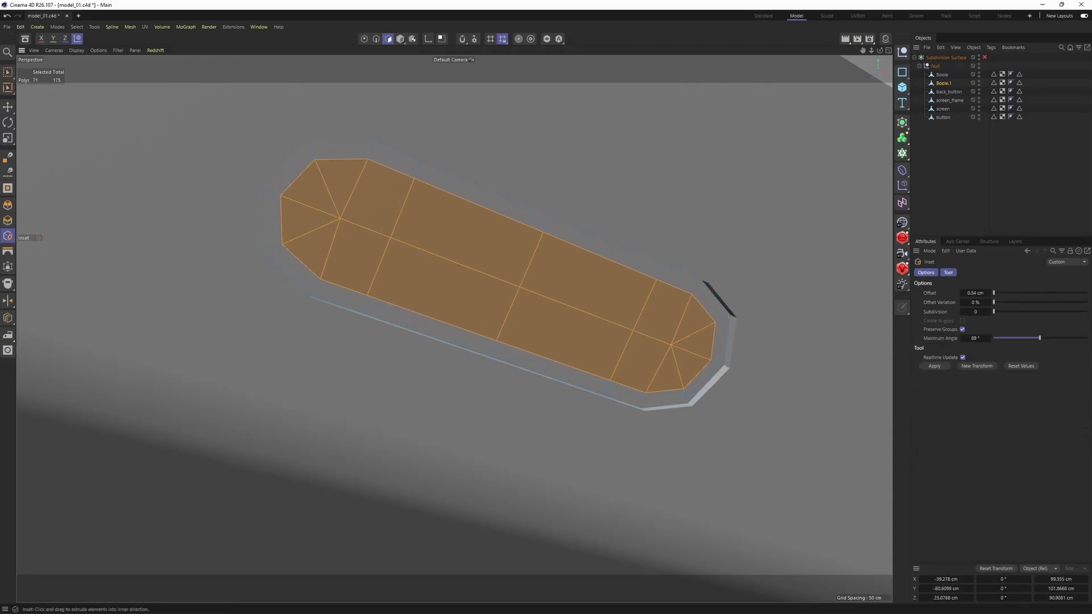
pyautogui.keyDown('alt'); pyautogui.moveTo(765, 385); pyautogui.dragTo(702, 361); pyautogui.keyUp('alt')
pyautogui.press('q')
pyautogui.click(1001, 196)
pyautogui.keyDown('alt'); pyautogui.moveTo(612, 224); pyautogui.dragTo(489, 273, button='right'); pyautogui.keyUp('alt')
pyautogui.keyDown('alt'); pyautogui.moveTo(489, 272); pyautogui.dragTo(556, 335); pyautogui.keyUp('alt')
pyautogui.keyDown('alt'); pyautogui.moveTo(569, 307); pyautogui.dragTo(613, 293, button='right'); pyautogui.keyUp('alt')
pyautogui.keyDown('alt'); pyautogui.moveTo(613, 294); pyautogui.dragTo(538, 296); pyautogui.keyUp('alt')
# Step: Examine how the smoothed pill-shaped piece sits in the body's recess
pyautogui.hotkey('ctrl', 'z')
pyautogui.hotkey('ctrl', 'z')
pyautogui.keyDown('alt'); pyautogui.moveTo(538, 296); pyautogui.dragTo(484, 299, button='right'); pyautogui.keyUp('alt')
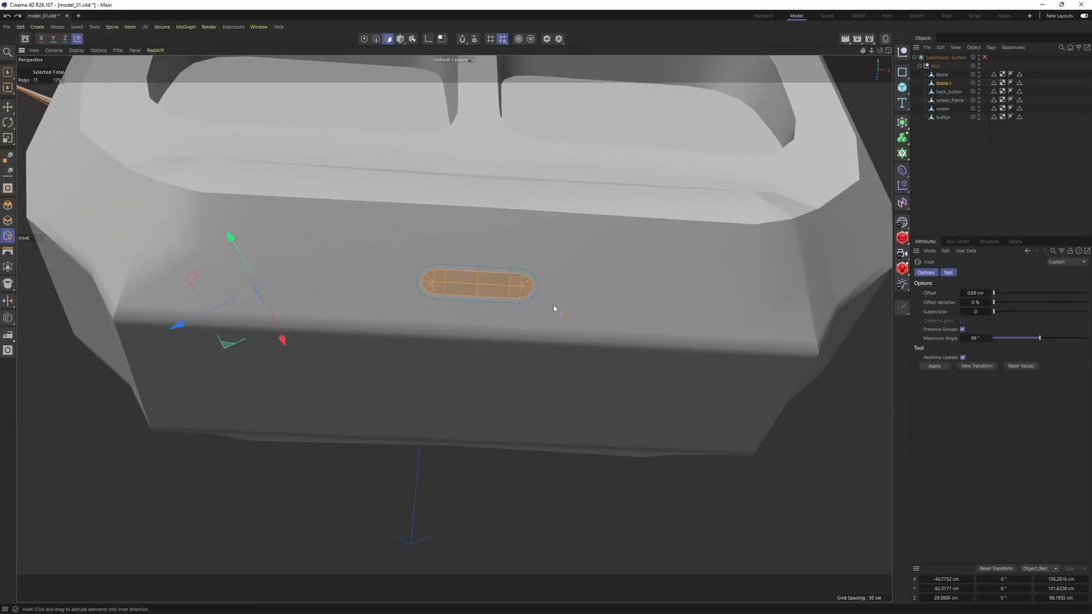
pyautogui.press('q')
pyautogui.click(1037, 192)
pyautogui.keyDown('alt'); pyautogui.moveTo(603, 244); pyautogui.dragTo(553, 268, button='right'); pyautogui.keyUp('alt')
pyautogui.keyDown('alt'); pyautogui.moveTo(553, 268); pyautogui.dragTo(637, 228); pyautogui.keyUp('alt')
# Step: Rename the body object as base and the split-off pill-shaped object as light
pyautogui.click(946, 76)
pyautogui.press('q')
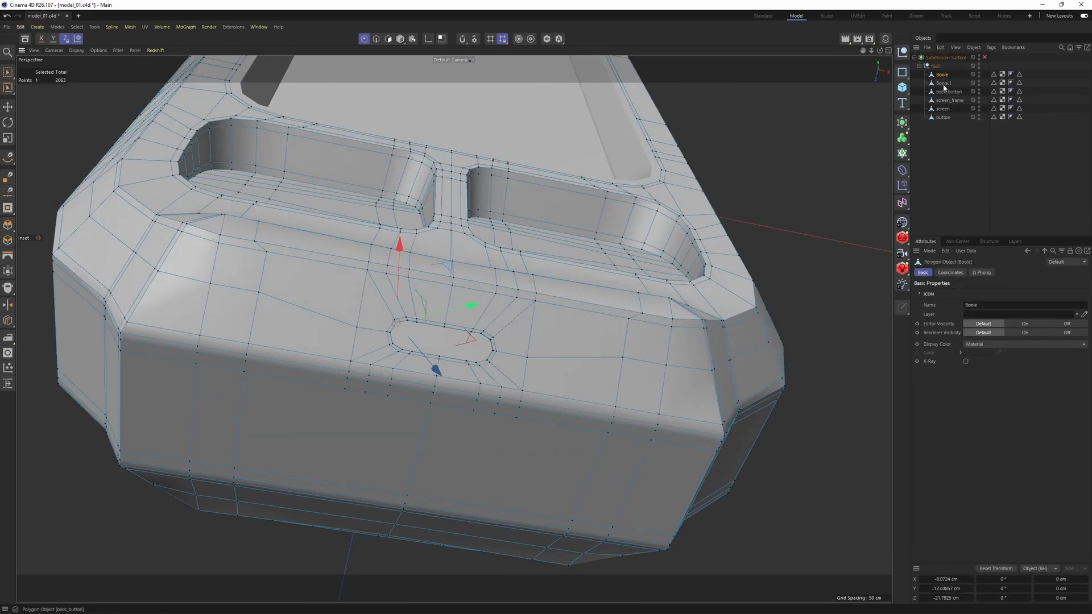
pyautogui.write('base')
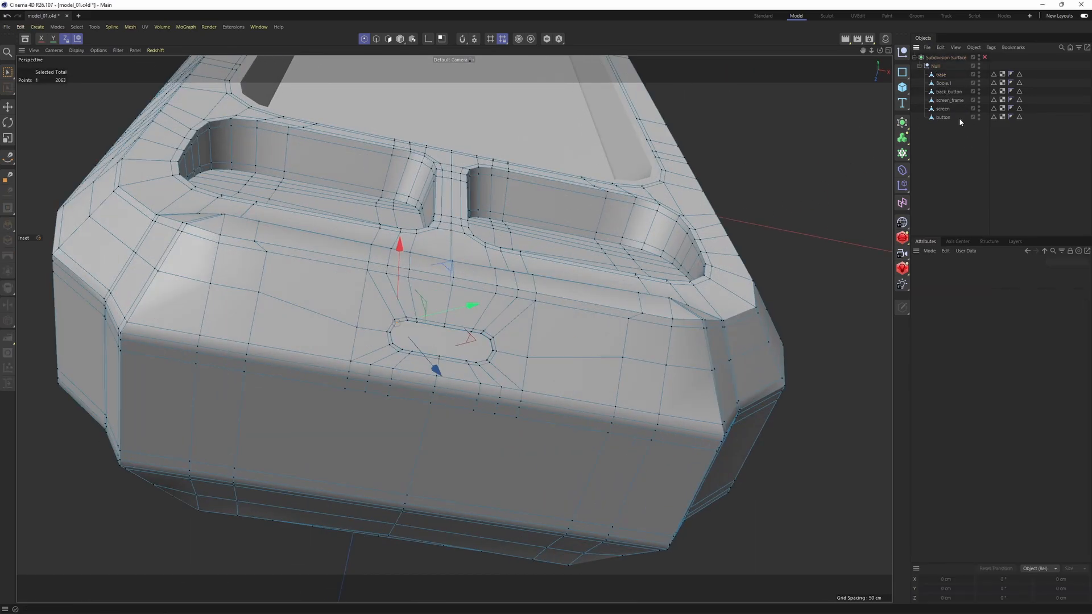
pyautogui.click(943, 84)
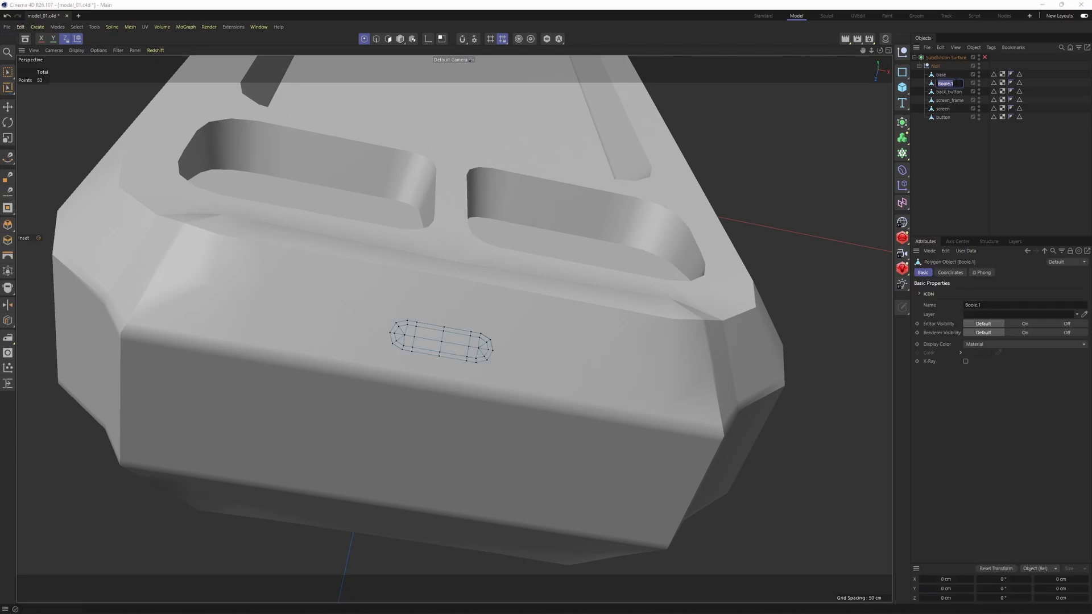
# Step: Check the base object's smoothed mesh below the recess and activate the Polygon Pen for the unsmoothed cage
pyautogui.click(944, 76)
pyautogui.press('q')
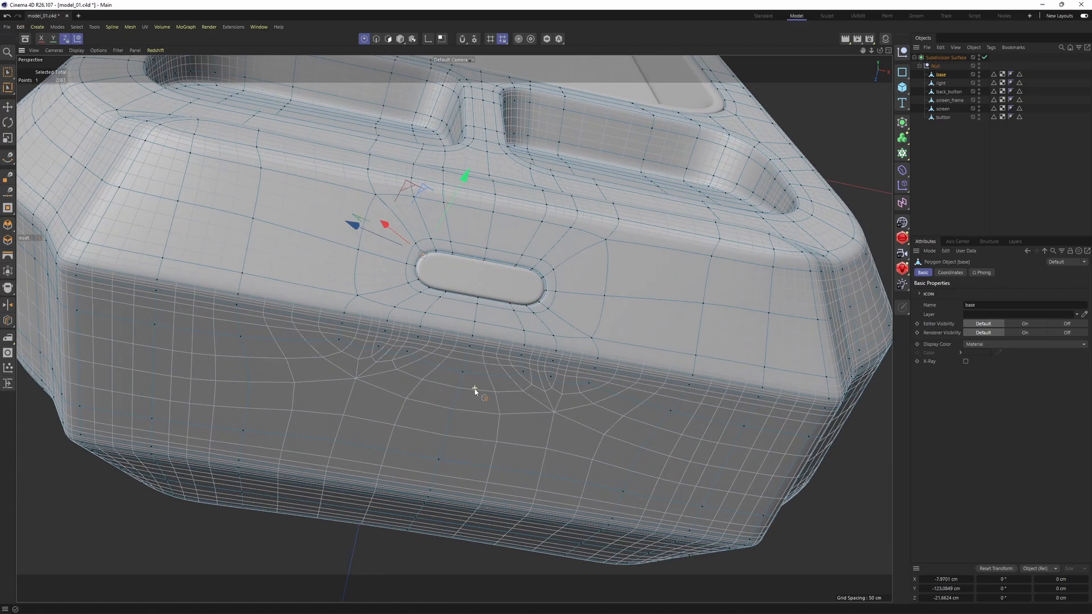
pyautogui.press('q')
pyautogui.keyDown('alt'); pyautogui.moveTo(462, 402); pyautogui.dragTo(495, 338); pyautogui.keyUp('alt')
pyautogui.rightClick(495, 338)
pyautogui.click(539, 281)
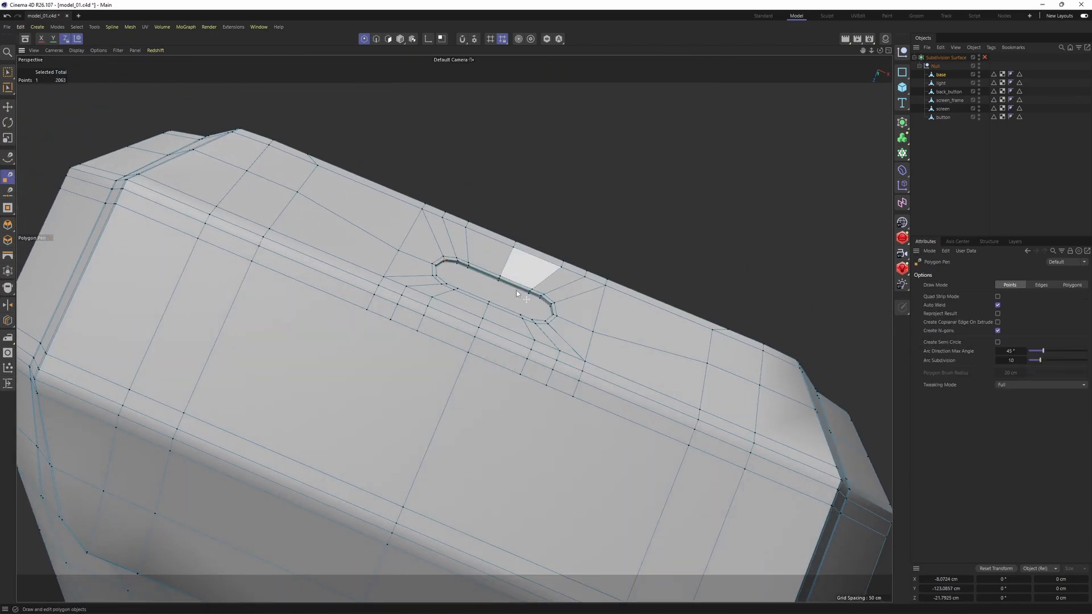
pyautogui.keyDown('alt'); pyautogui.moveTo(539, 281); pyautogui.dragTo(493, 292); pyautogui.keyUp('alt')
pyautogui.keyDown('alt'); pyautogui.moveTo(581, 310); pyautogui.dragTo(635, 267); pyautogui.keyUp('alt')
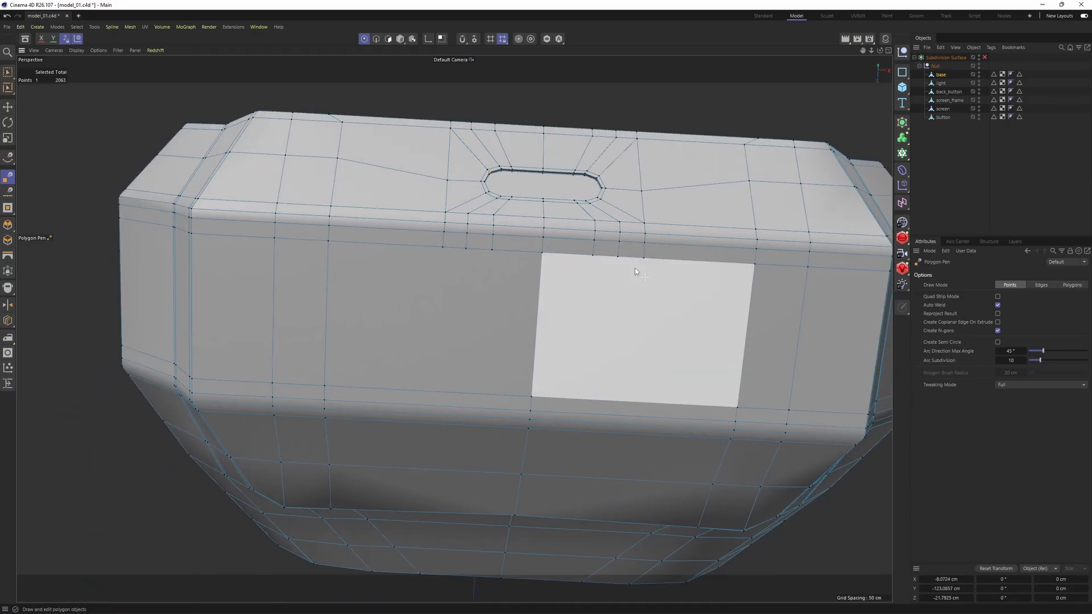
# Step: Try connecting the innermost left point below the recess to the large face's lower-left corner, then to the centre edge's lower end
pyautogui.click(493, 251)
pyautogui.click(327, 385)
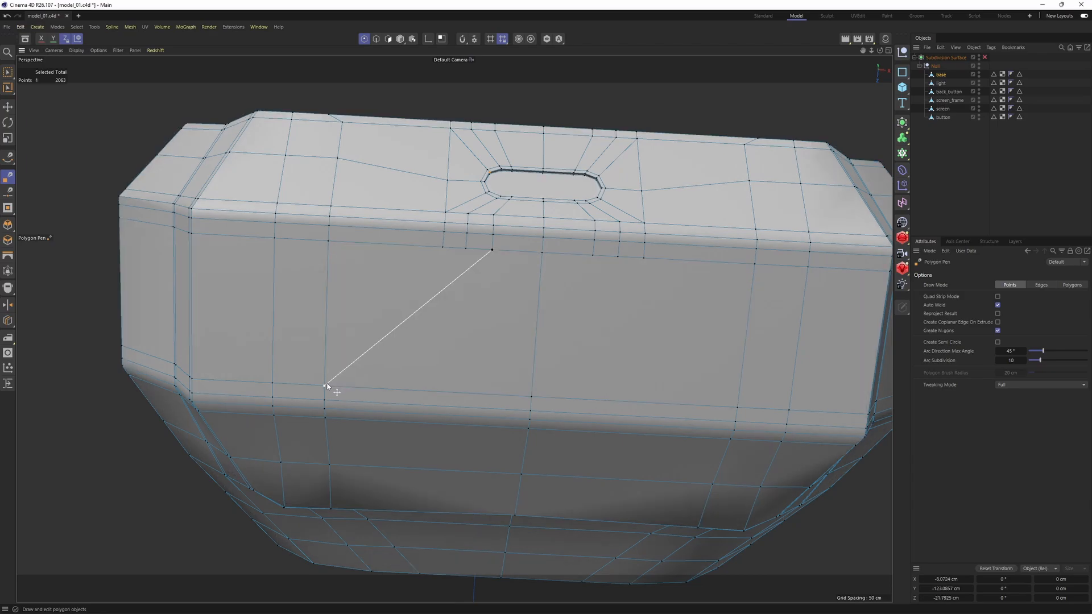
pyautogui.keyDown('alt'); pyautogui.moveTo(641, 272); pyautogui.dragTo(546, 224, button='middle'); pyautogui.keyUp('alt')
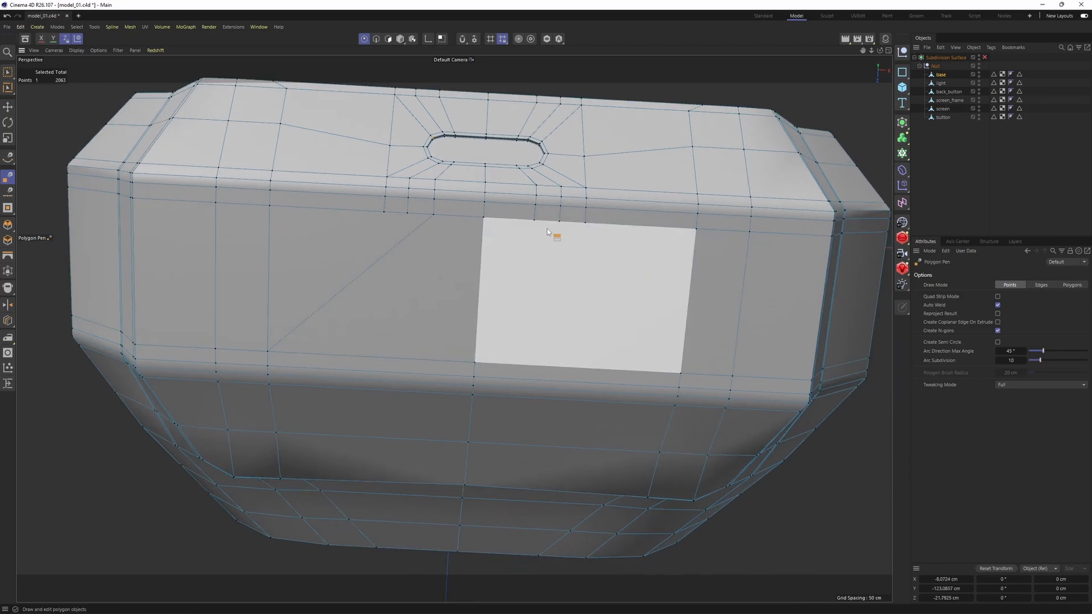
pyautogui.hotkey('ctrl', 'z')
pyautogui.click(433, 214)
pyautogui.click(475, 360)
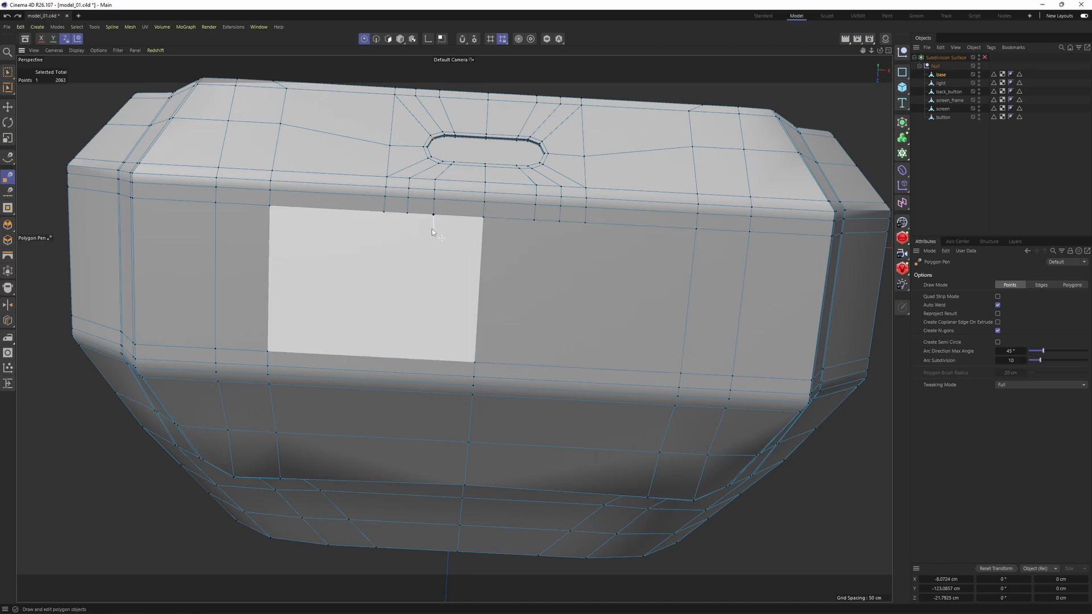
pyautogui.hotkey('ctrl', 'z')
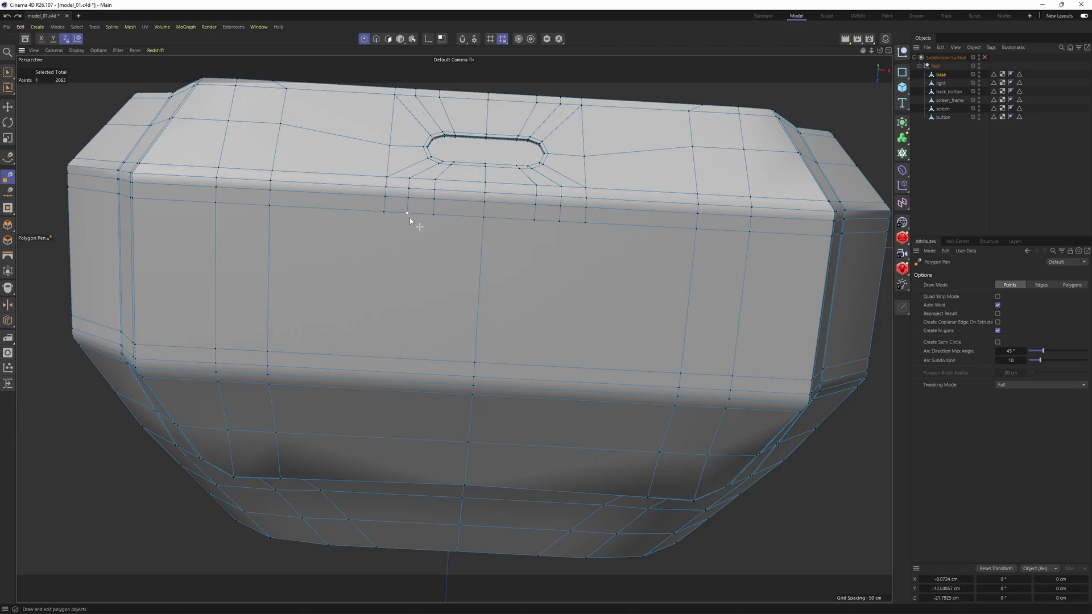
# Step: Connect the middle left point below the recess to the centre edge's lower end and select the resulting face
pyautogui.click(409, 217)
pyautogui.click(473, 361)
pyautogui.press('Return')
pyautogui.press('e')
pyautogui.click(449, 250)
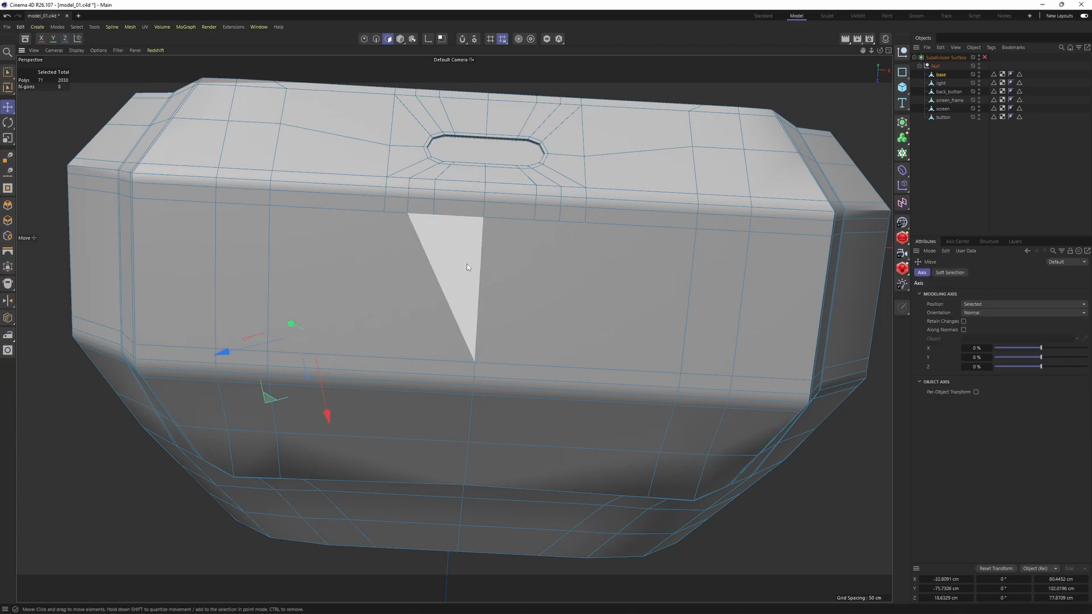
pyautogui.scroll(2, 474, 234)
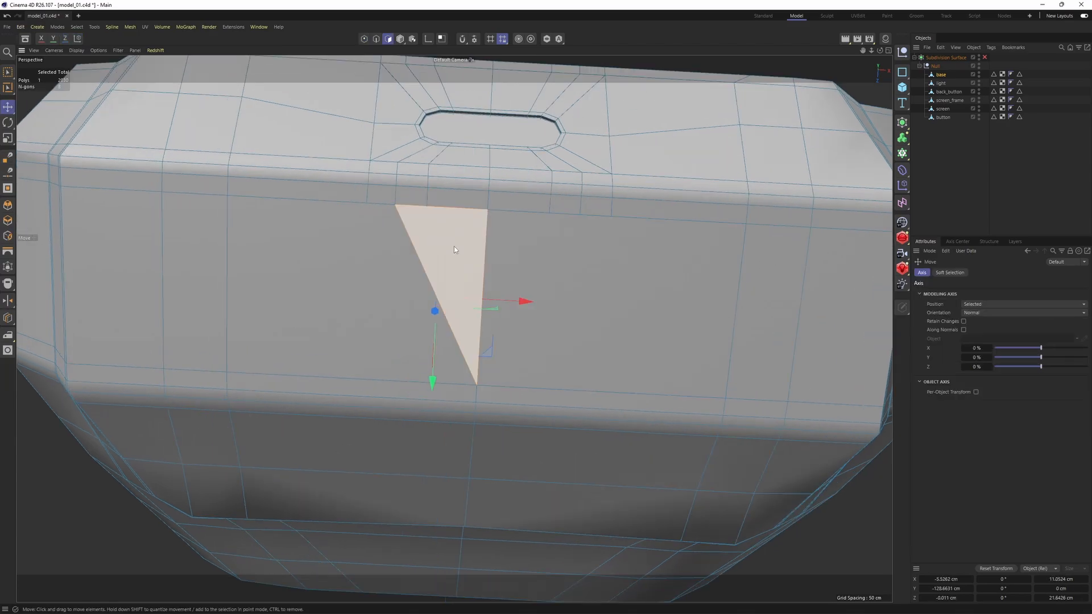
# Step: Select the points bounding the new tapered face to check how many corners it has
pyautogui.press('Return')
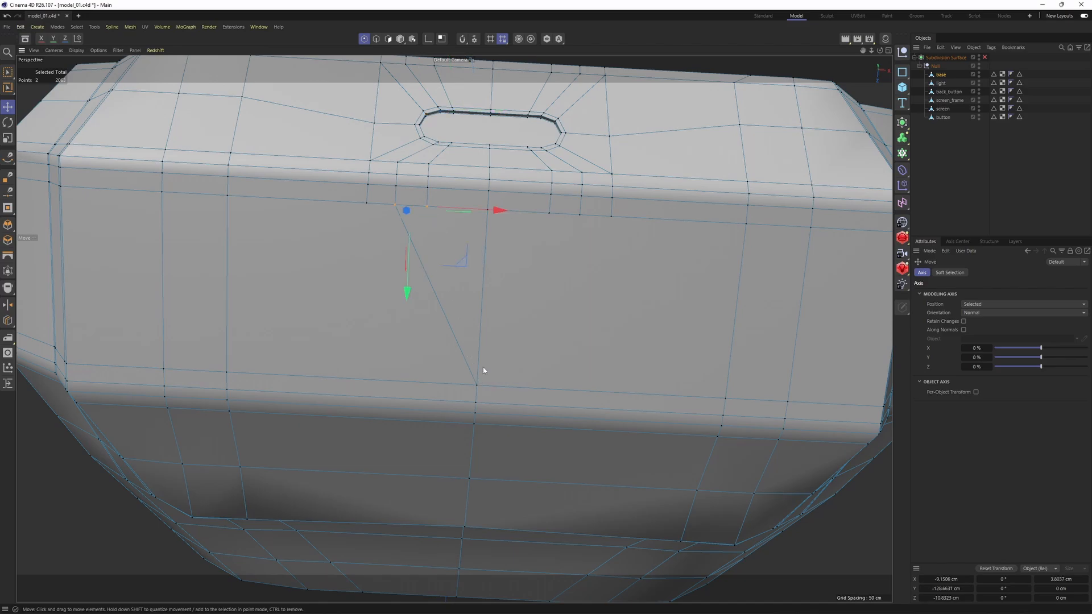
pyautogui.keyDown('shift'); pyautogui.click(486, 210); pyautogui.keyUp('shift')
pyautogui.press('Return')
pyautogui.press('Return')
pyautogui.press('n')
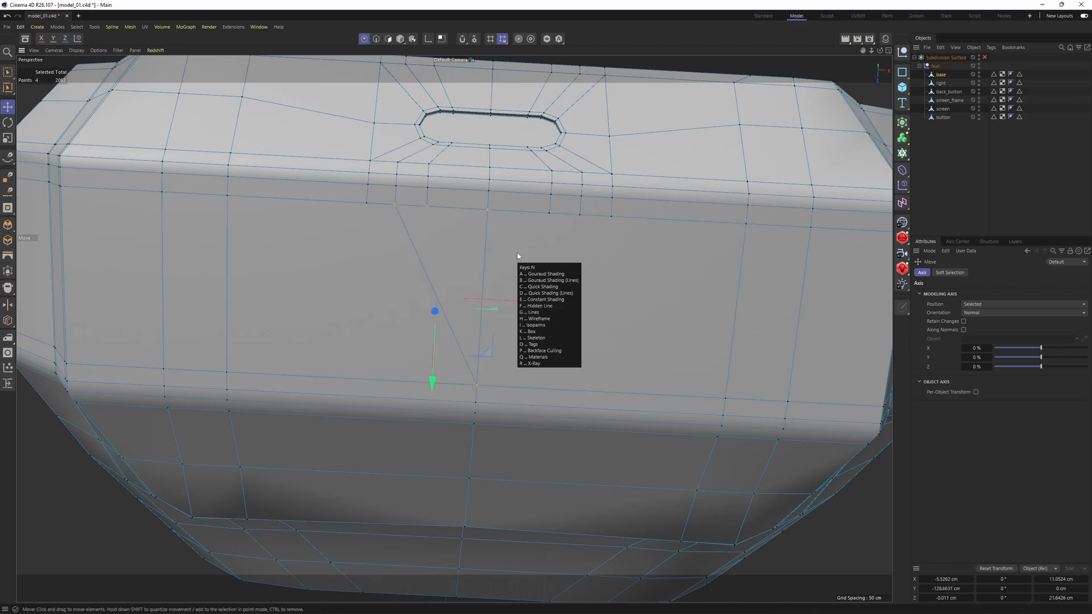
pyautogui.press('Escape')
# Step: Connect the middle right point below the recess to the centre edge's lower end with the Polygon Pen
pyautogui.press('m')
pyautogui.press('e')
pyautogui.click(579, 215)
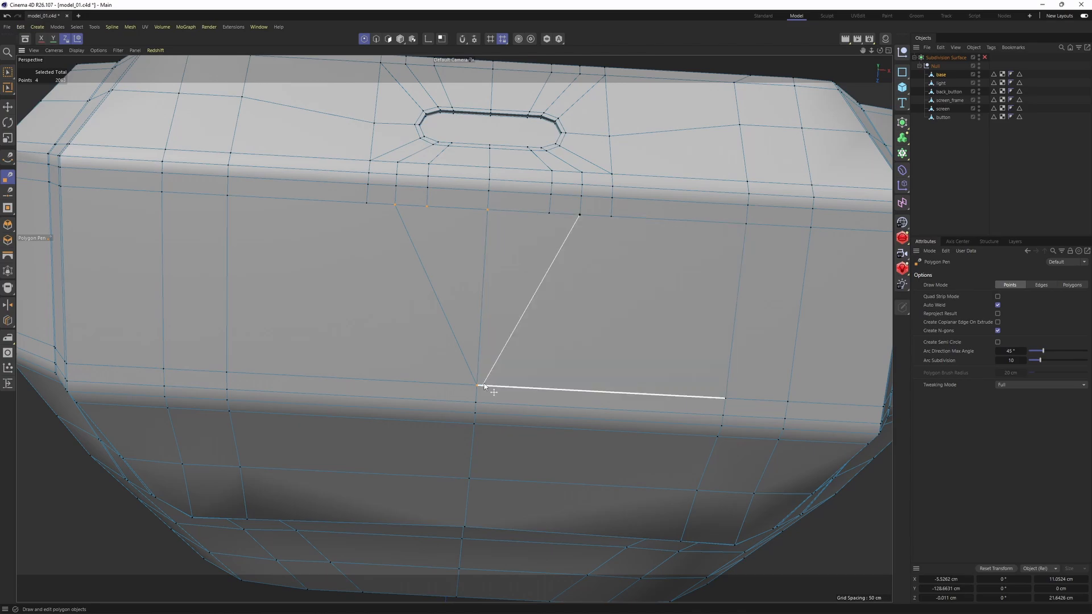
pyautogui.click(478, 387)
pyautogui.keyDown('alt'); pyautogui.moveTo(431, 332); pyautogui.dragTo(453, 326, button='middle'); pyautogui.keyUp('alt')
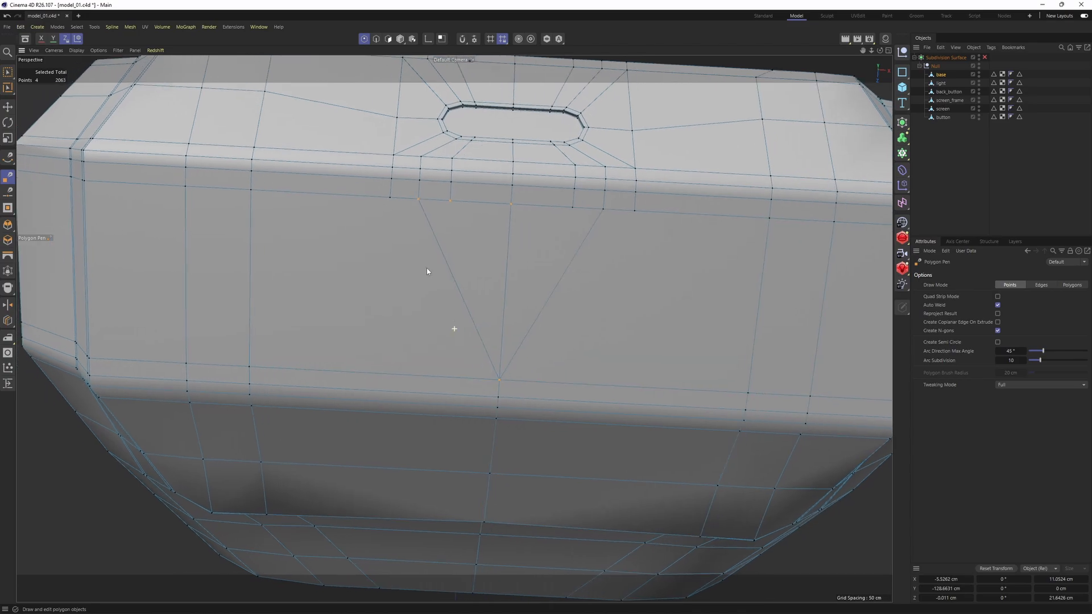
# Step: Connect the outermost left and right points below the recess to the large face's lower-left and lower-right corners
pyautogui.click(391, 199)
pyautogui.click(249, 367)
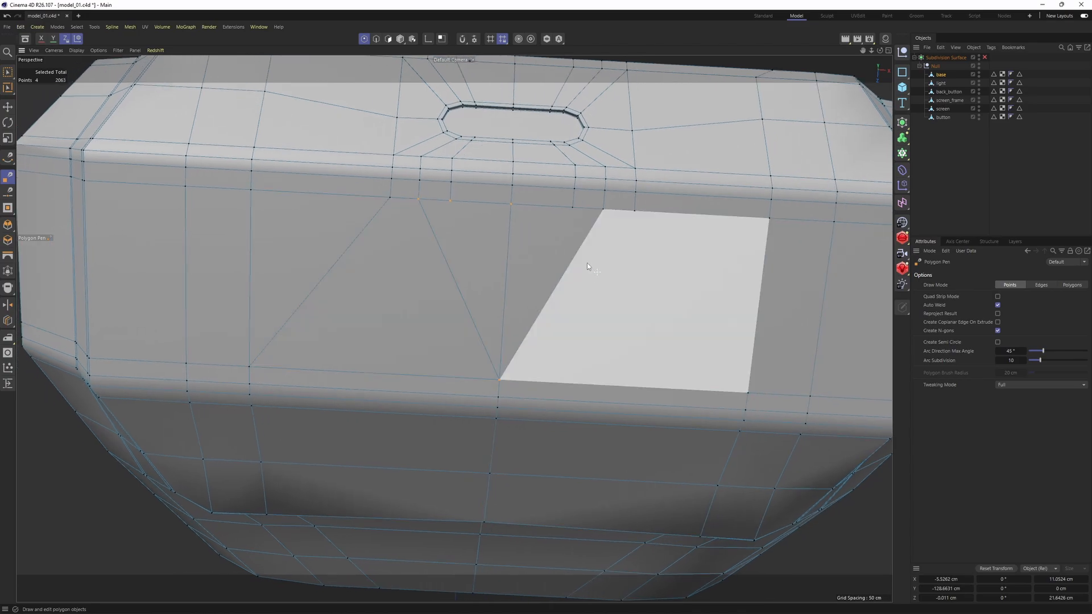
pyautogui.click(634, 211)
pyautogui.click(747, 392)
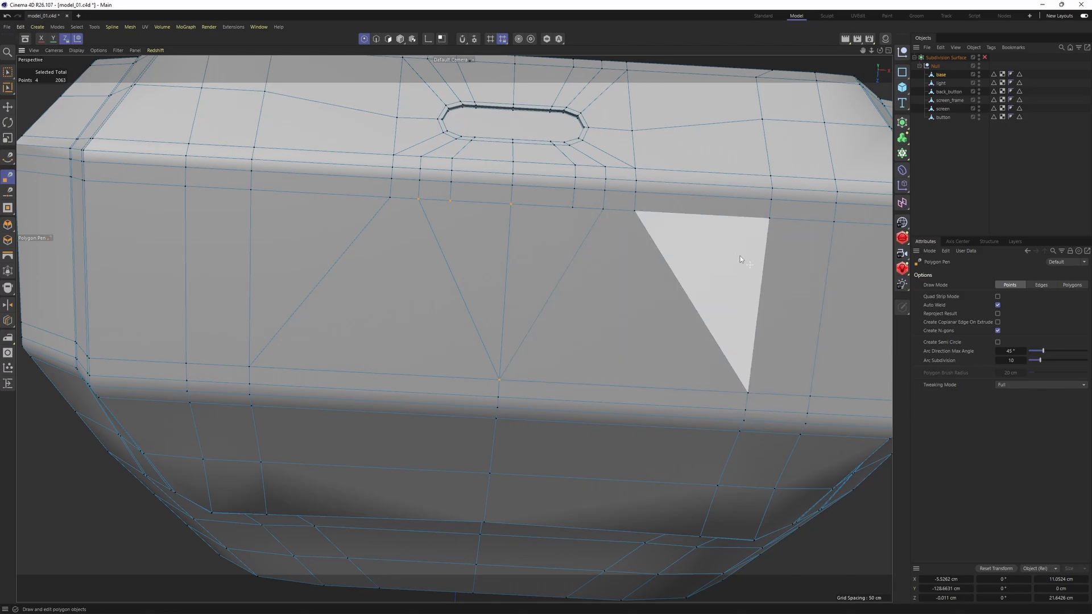
# Step: Cut a horizontal edge across the diagonal edges below the recess and slide the converging centre point up onto it
pyautogui.click(688, 295)
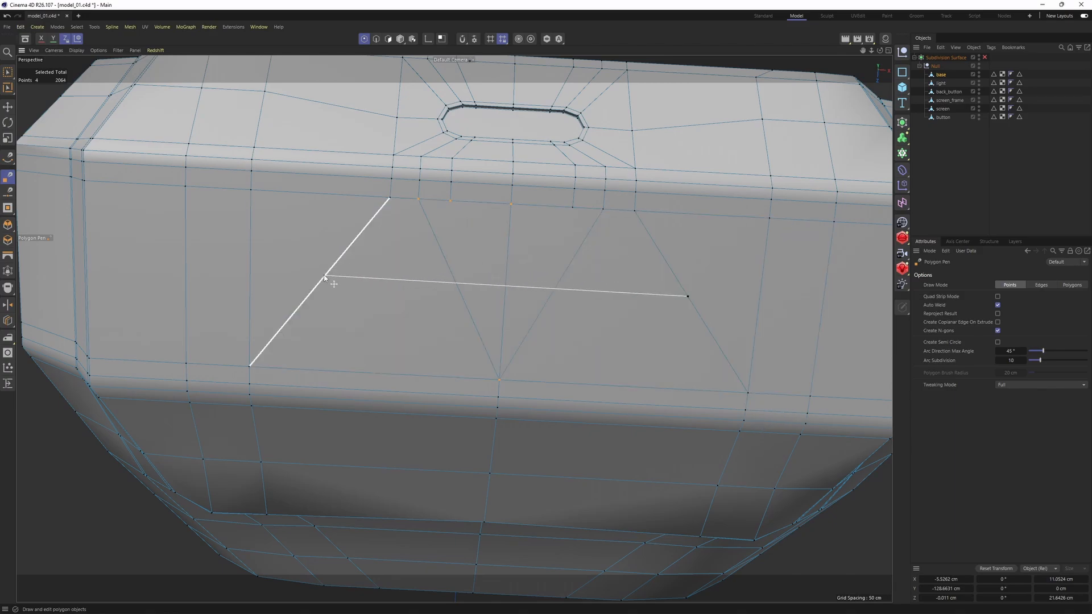
pyautogui.press('m')
pyautogui.press('o')
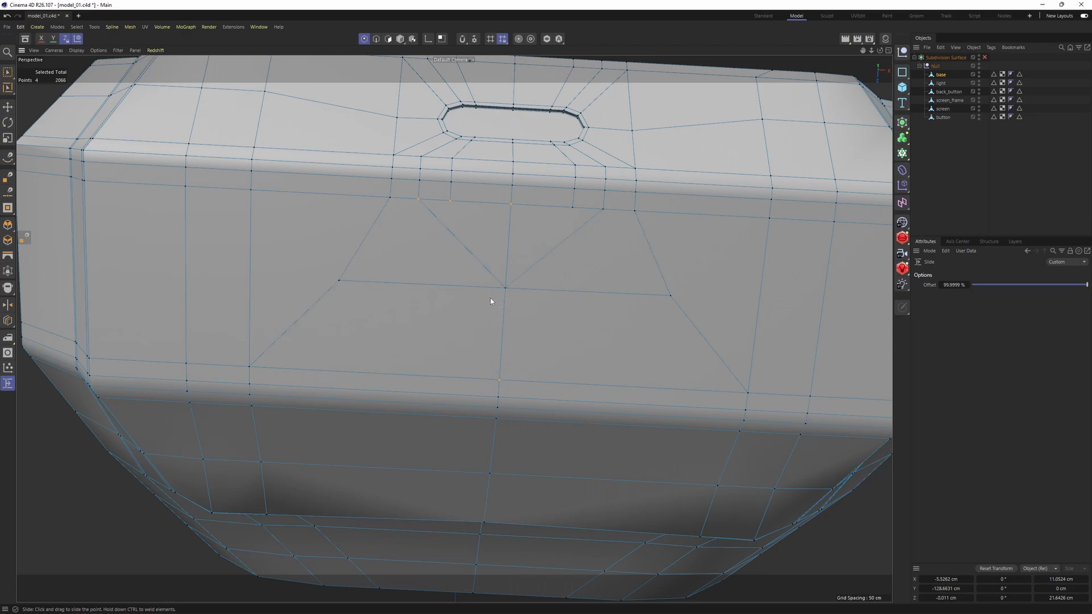
pyautogui.press('Return')
pyautogui.press('Return')
# Step: Select the faces above and around the new horizontal edge to check the topology below the recess
pyautogui.press('e')
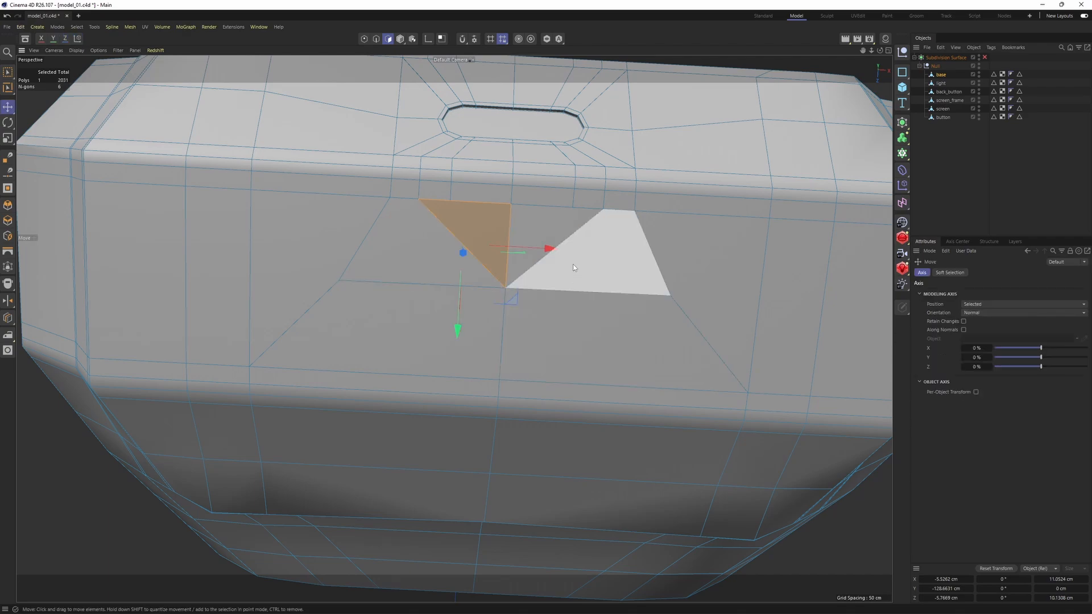
pyautogui.click(557, 217)
pyautogui.keyDown('shift'); pyautogui.click(622, 273); pyautogui.keyUp('shift')
pyautogui.keyDown('shift'); pyautogui.click(485, 234); pyautogui.keyUp('shift')
pyautogui.keyDown('shift'); pyautogui.click(422, 256); pyautogui.keyUp('shift')
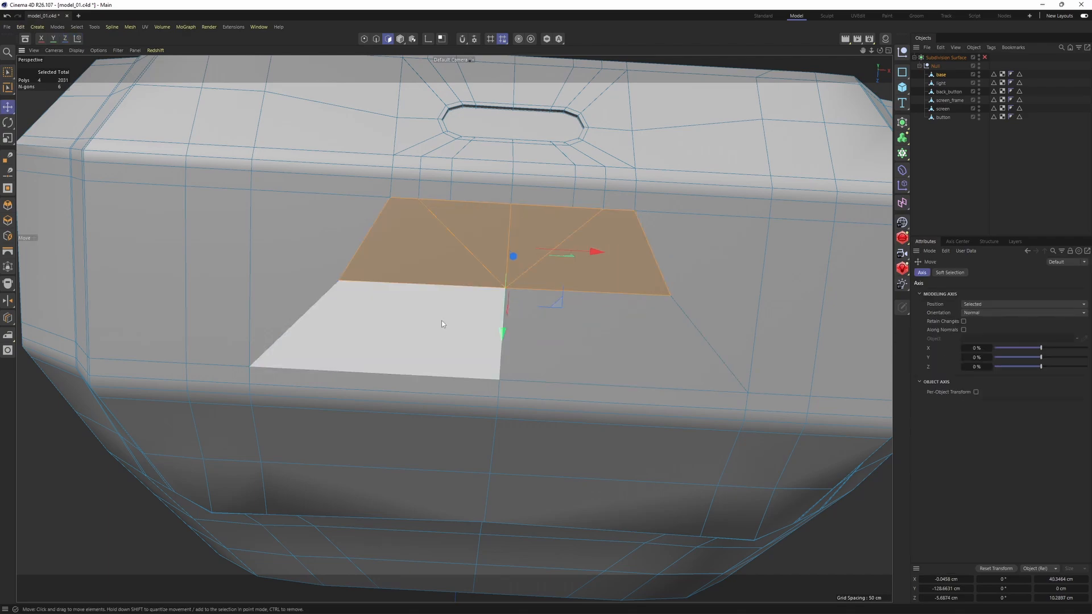
pyautogui.click(442, 319)
pyautogui.keyDown('shift'); pyautogui.click(330, 251); pyautogui.keyUp('shift')
pyautogui.keyDown('shift'); pyautogui.click(586, 355); pyautogui.keyUp('shift')
pyautogui.keyDown('shift'); pyautogui.click(702, 273); pyautogui.keyUp('shift')
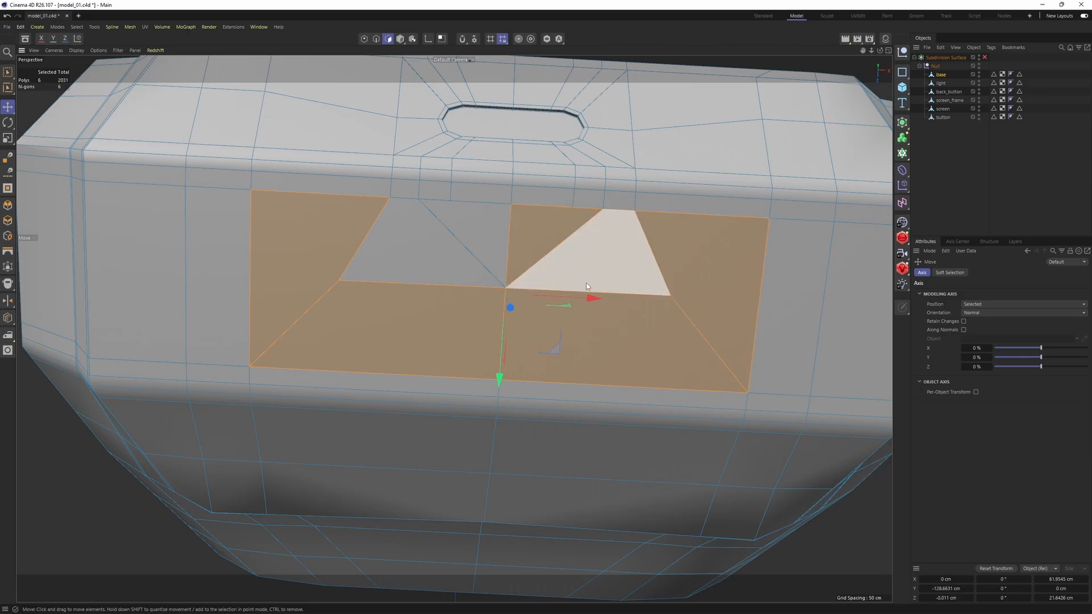
# Step: Enable subdivision smoothing and inspect the device's lower end with and without wireframe lines
pyautogui.press('q')
pyautogui.click(1055, 172)
pyautogui.keyDown('alt'); pyautogui.moveTo(651, 295); pyautogui.dragTo(616, 295, button='middle'); pyautogui.keyUp('alt')
pyautogui.press('n')
pyautogui.press('b')
pyautogui.moveTo(615, 295)
pyautogui.keyDown('alt'); pyautogui.mouseDown()
pyautogui.moveTo(588, 283)
pyautogui.moveTo(631, 313)
pyautogui.moveTo(585, 302)
pyautogui.moveTo(526, 326)
pyautogui.moveTo(431, 334)
pyautogui.moveTo(506, 334)
pyautogui.moveTo(639, 297)
pyautogui.moveTo(489, 193)
pyautogui.moveTo(511, 323)
pyautogui.moveTo(480, 305)
pyautogui.moveTo(533, 312)
pyautogui.moveTo(553, 277)
pyautogui.moveTo(553, 304)
pyautogui.mouseUp(); pyautogui.keyUp('alt')
pyautogui.press('n')
pyautogui.press('a')
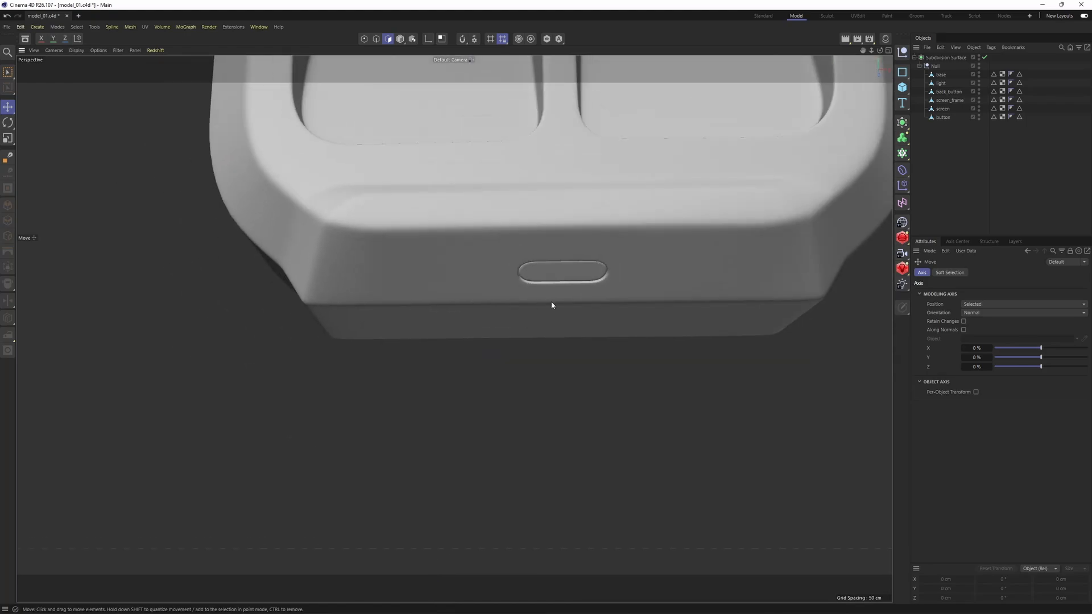
pyautogui.scroll(-6, 527, 365)
pyautogui.keyDown('alt'); pyautogui.moveTo(528, 365); pyautogui.dragTo(512, 261); pyautogui.keyUp('alt')
pyautogui.scroll(6, 512, 261)
# Step: Select two edges on the small lip at the base's lower rear and move them outward
pyautogui.hotkey('ctrl', 'z')
pyautogui.hotkey('ctrl', 'z')
pyautogui.keyDown('alt'); pyautogui.moveTo(590, 500); pyautogui.dragTo(546, 381); pyautogui.keyUp('alt')
pyautogui.click(537, 374)
pyautogui.keyDown('alt'); pyautogui.moveTo(637, 376); pyautogui.dragTo(284, 372); pyautogui.keyUp('alt')
pyautogui.keyDown('alt'); pyautogui.moveTo(502, 365); pyautogui.dragTo(428, 340); pyautogui.keyUp('alt')
pyautogui.keyDown('shift'); pyautogui.click(506, 368); pyautogui.keyUp('shift')
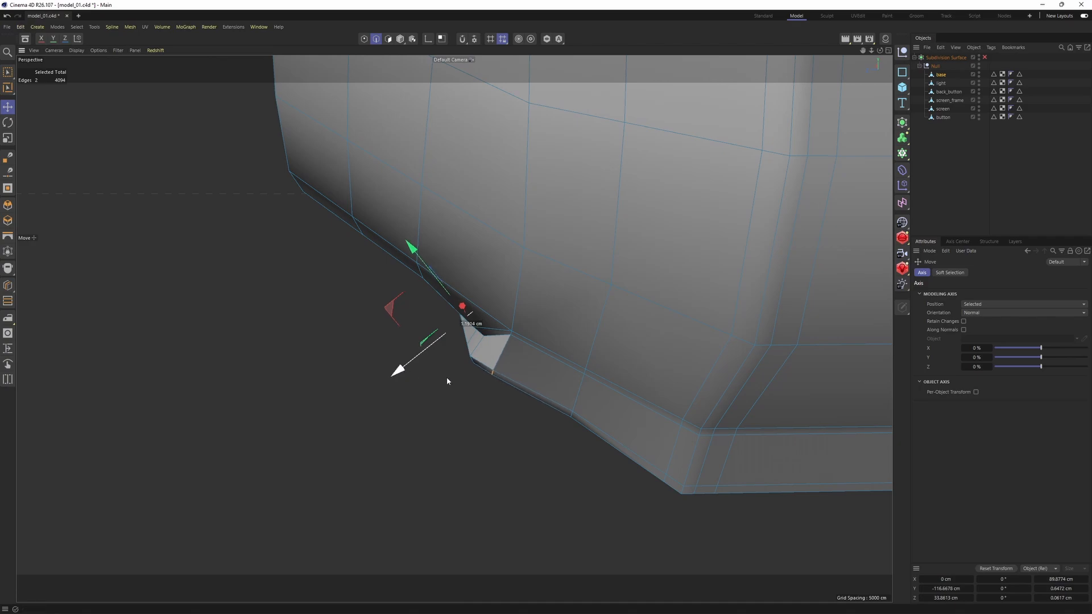
pyautogui.keyDown('alt'); pyautogui.moveTo(447, 381); pyautogui.dragTo(568, 358); pyautogui.keyUp('alt')
pyautogui.keyDown('alt'); pyautogui.moveTo(567, 358); pyautogui.dragTo(530, 370, button='right'); pyautogui.keyUp('alt')
# Step: Re-enable the Subdivision Surface and inspect the smoothed lower rear lip and the whole device
pyautogui.click(984, 57)
pyautogui.click(1040, 208)
pyautogui.keyDown('alt'); pyautogui.moveTo(671, 305); pyautogui.dragTo(633, 324, button='right'); pyautogui.keyUp('alt')
pyautogui.keyDown('alt'); pyautogui.moveTo(632, 324); pyautogui.dragTo(705, 327); pyautogui.keyUp('alt')
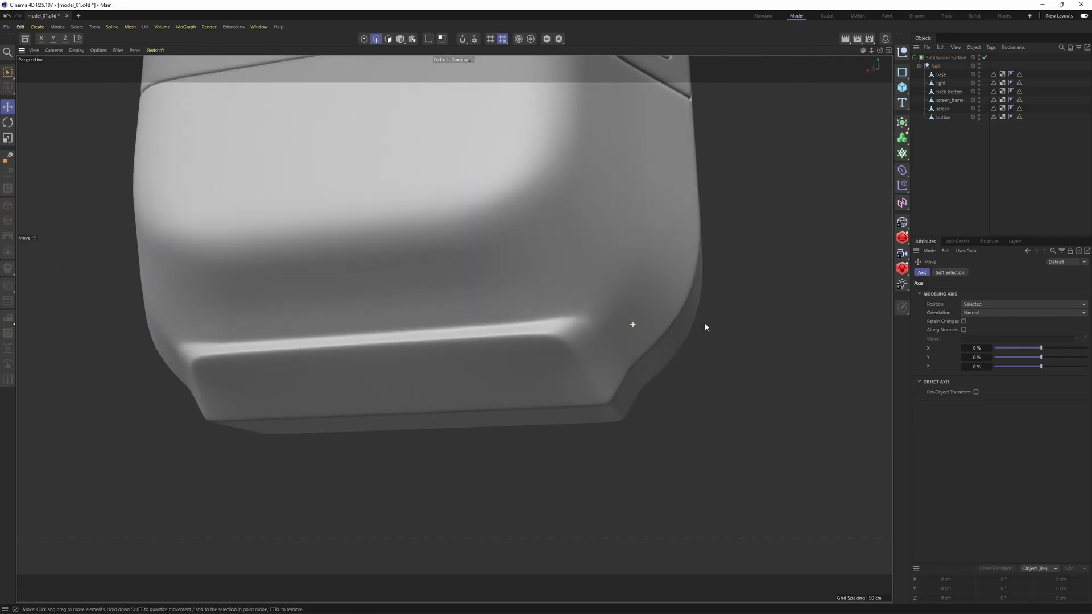
pyautogui.keyDown('alt'); pyautogui.moveTo(705, 327); pyautogui.dragTo(398, 336, button='right'); pyautogui.keyUp('alt')
pyautogui.scroll(5, 392, 315)
pyautogui.keyDown('alt'); pyautogui.moveTo(393, 315); pyautogui.dragTo(453, 322); pyautogui.keyUp('alt')
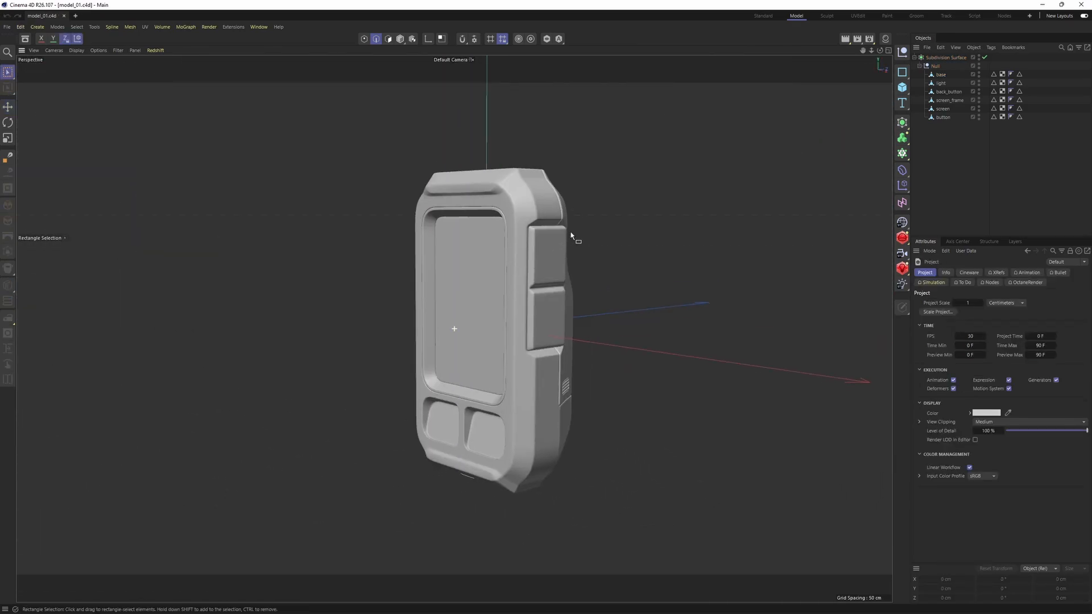
# Step: Examine the belt clip's shape in the side and back views of the reference image
pyautogui.keyDown('alt'); pyautogui.moveTo(570, 232); pyautogui.dragTo(546, 250); pyautogui.keyUp('alt')
pyautogui.middleClick(543, 253)
pyautogui.rightClick(463, 344)
pyautogui.click(616, 446)
pyautogui.middleClick(616, 446)
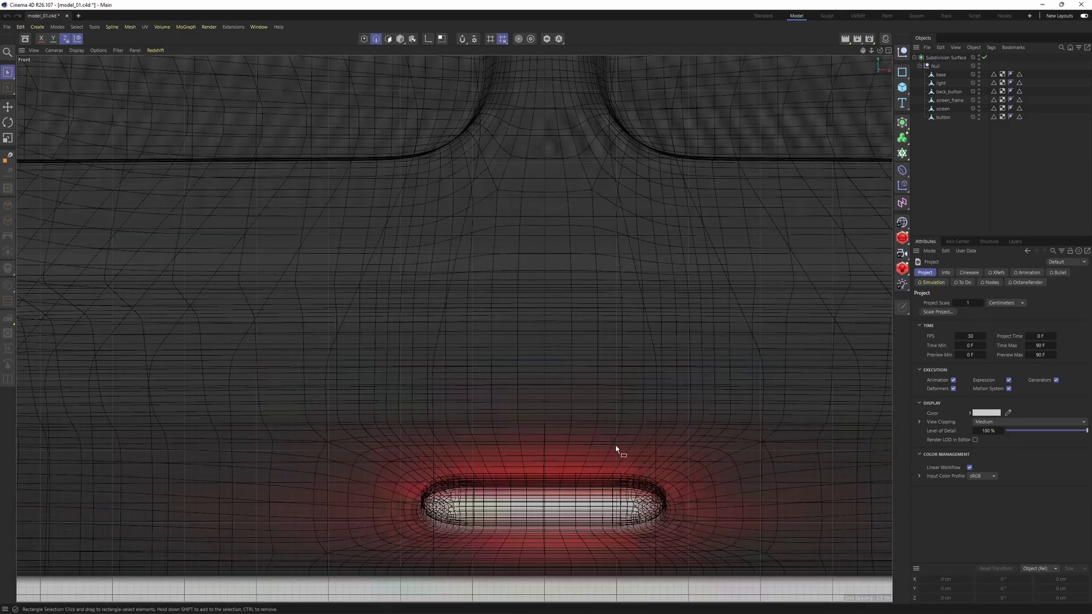
pyautogui.keyDown('alt'); pyautogui.moveTo(616, 447); pyautogui.dragTo(455, 417, button='right'); pyautogui.keyUp('alt')
pyautogui.keyDown('alt'); pyautogui.moveTo(763, 268); pyautogui.dragTo(206, 284, button='middle'); pyautogui.keyUp('alt')
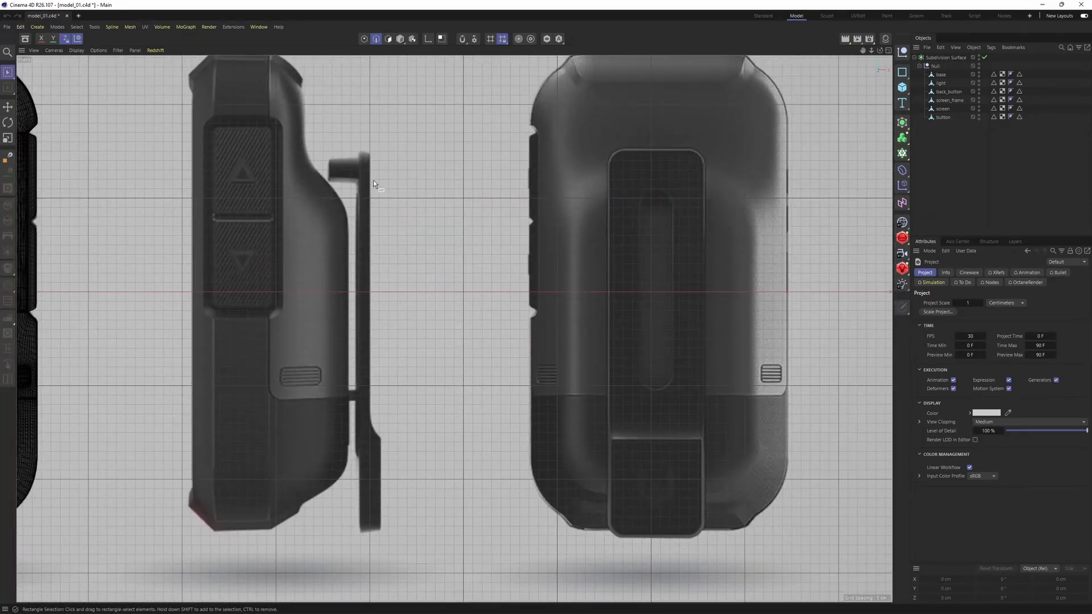
pyautogui.middleClick(275, 235)
pyautogui.middleClick(268, 241)
pyautogui.keyDown('alt'); pyautogui.moveTo(515, 362); pyautogui.dragTo(619, 328); pyautogui.keyUp('alt')
pyautogui.middleClick(622, 331)
pyautogui.middleClick(681, 390)
pyautogui.keyDown('alt'); pyautogui.moveTo(681, 390); pyautogui.dragTo(563, 368, button='middle'); pyautogui.keyUp('alt')
pyautogui.keyDown('alt'); pyautogui.moveTo(563, 368); pyautogui.dragTo(512, 329, button='right'); pyautogui.keyUp('alt')
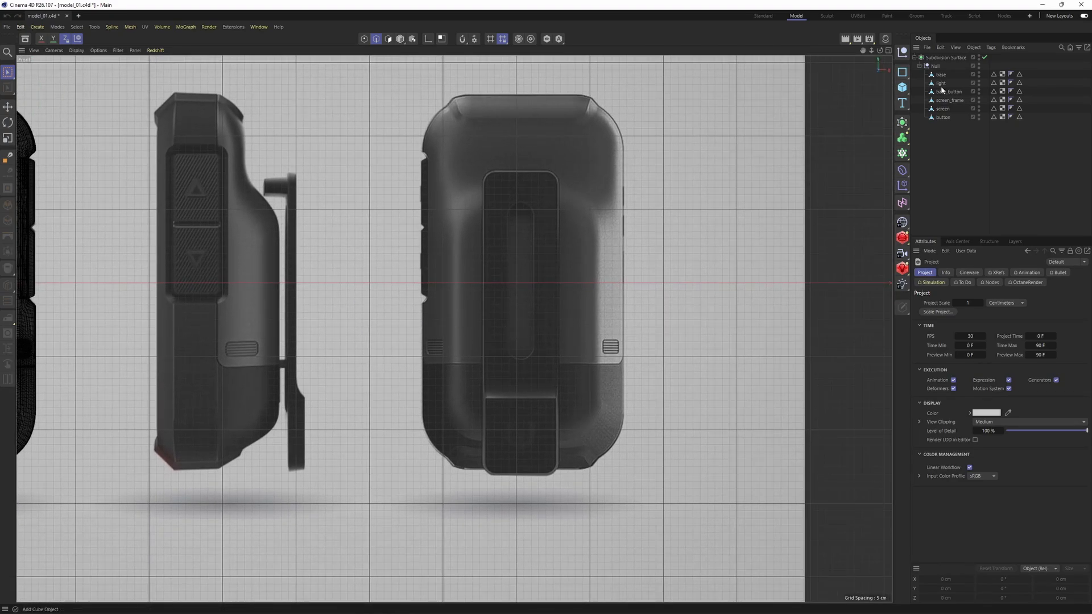
# Step: Add a Plane object, set its orientation to +Z and place it over the clip in the back-view reference
pyautogui.moveTo(900, 88); pyautogui.dragTo(948, 102)
pyautogui.click(937, 118)
pyautogui.scroll(-3, 476, 306)
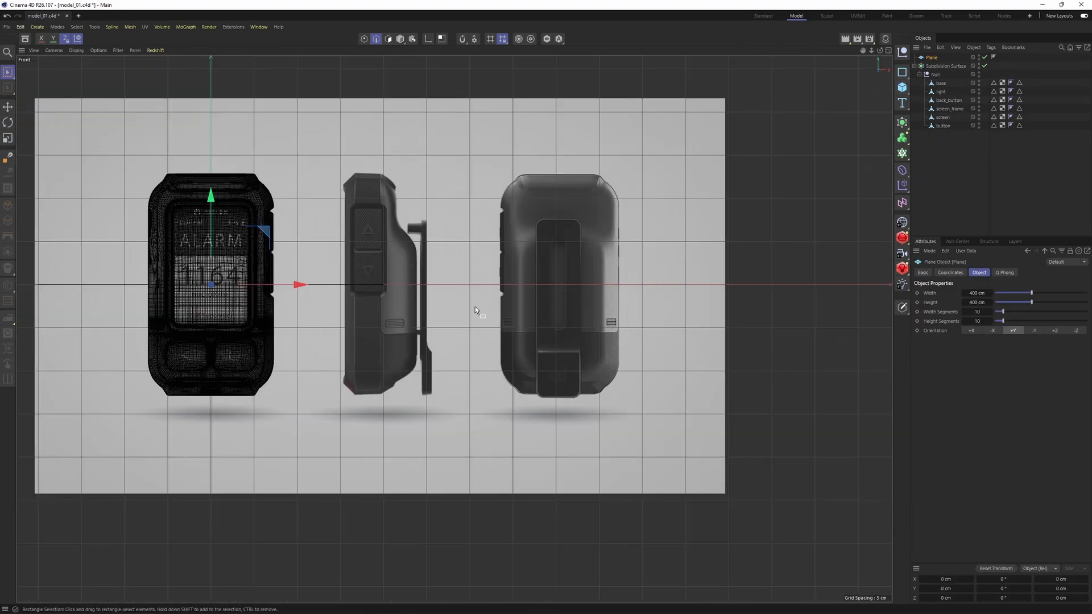
pyautogui.click(1055, 330)
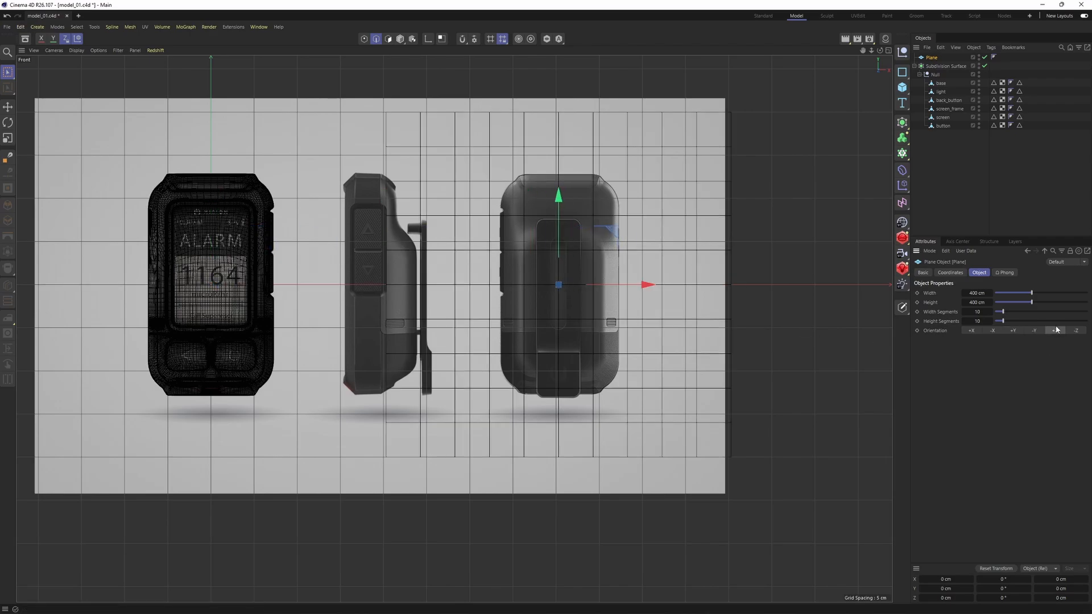
pyautogui.scroll(3, 571, 314)
pyautogui.press('t')
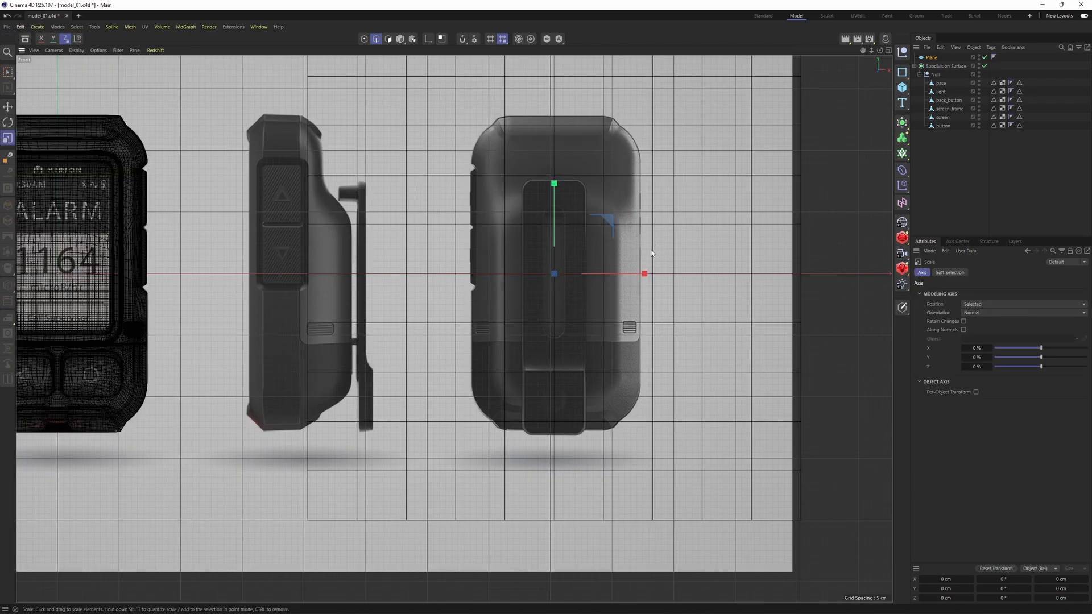
# Step: Resize the plane to about 50 by 154 cm over the clip's upper section and set both segment counts to 1
pyautogui.press('Return')
pyautogui.moveTo(604, 294); pyautogui.dragTo(585, 294)
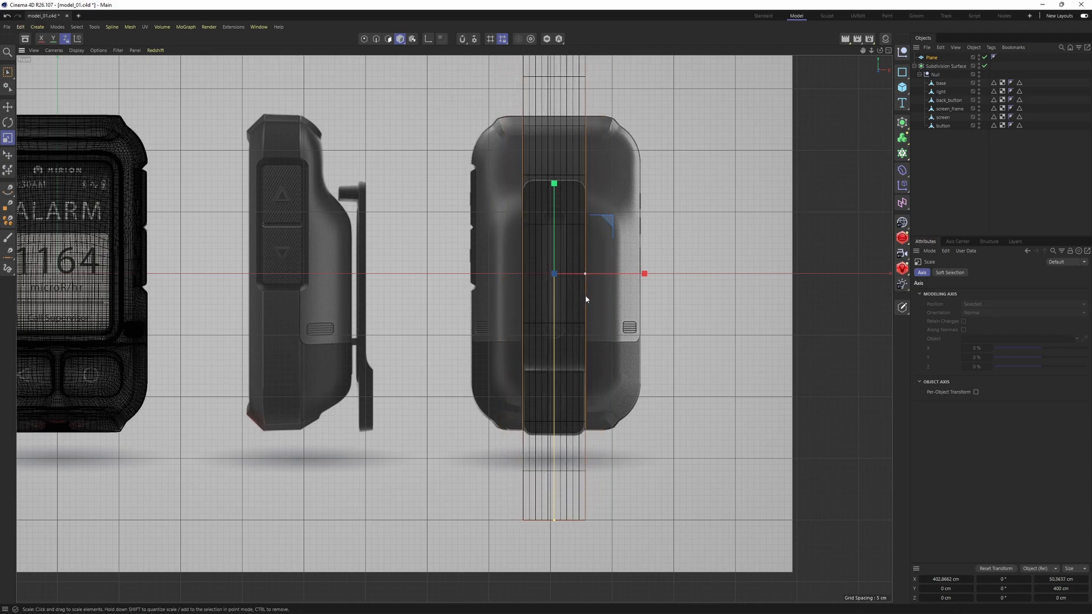
pyautogui.moveTo(535, 386)
pyautogui.keyDown('alt'); pyautogui.mouseDown(button='middle')
pyautogui.moveTo(537, 483)
pyautogui.moveTo(525, 398)
pyautogui.mouseUp(button='middle'); pyautogui.keyUp('alt')
pyautogui.moveTo(544, 532); pyautogui.dragTo(544, 375)
pyautogui.scroll(3, 563, 261)
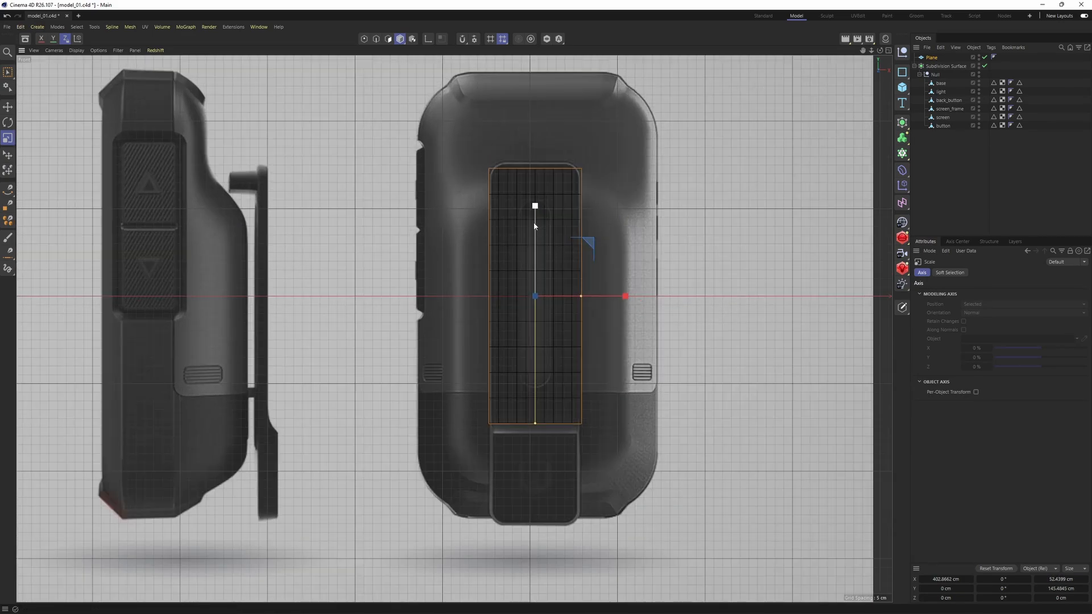
pyautogui.press('e')
pyautogui.moveTo(581, 295); pyautogui.dragTo(578, 295)
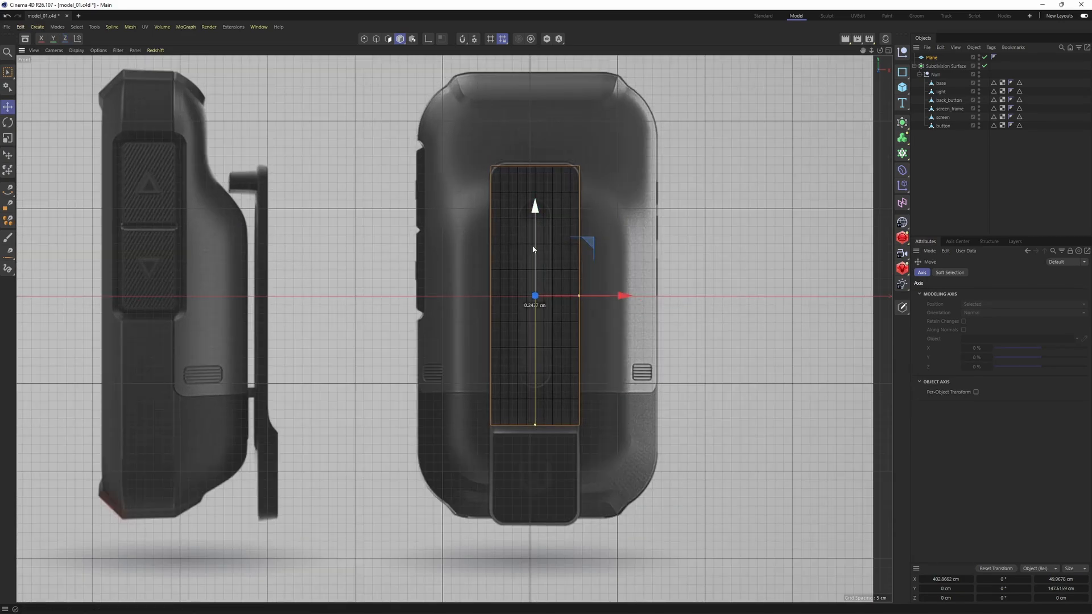
pyautogui.moveTo(535, 428); pyautogui.dragTo(537, 428)
pyautogui.moveTo(536, 230); pyautogui.dragTo(536, 234)
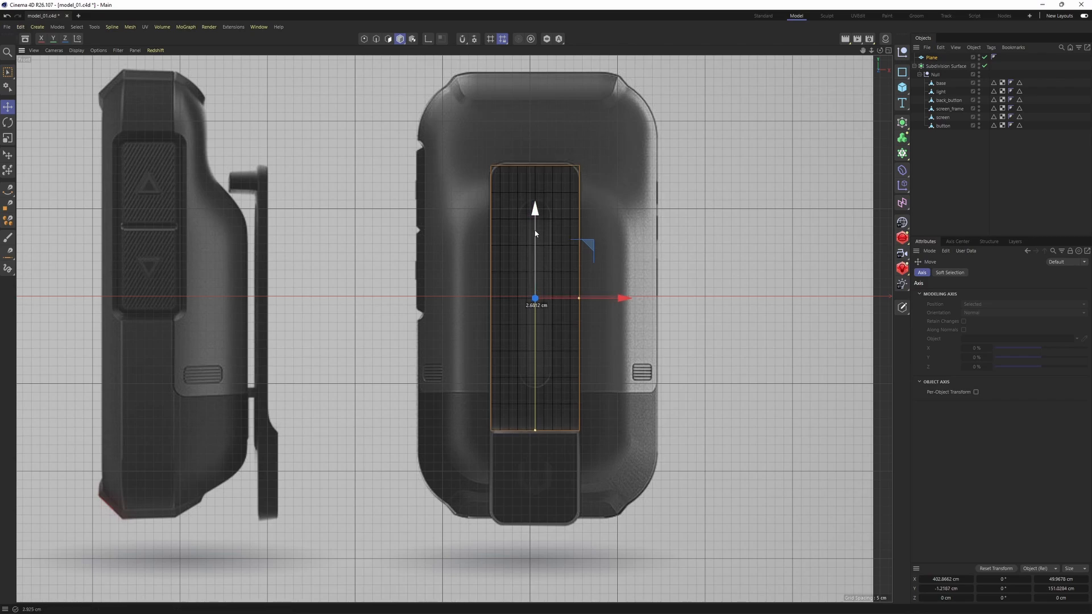
pyautogui.click(933, 57)
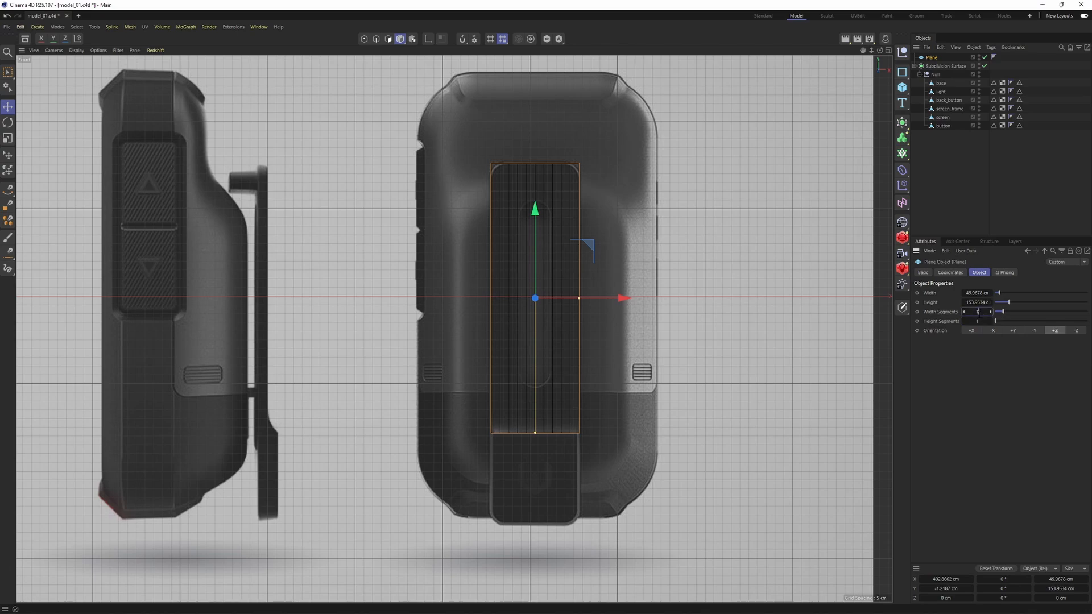
# Step: Examine the plane's position relative to the device in perspective and against the back-view reference
pyautogui.middleClick(537, 263)
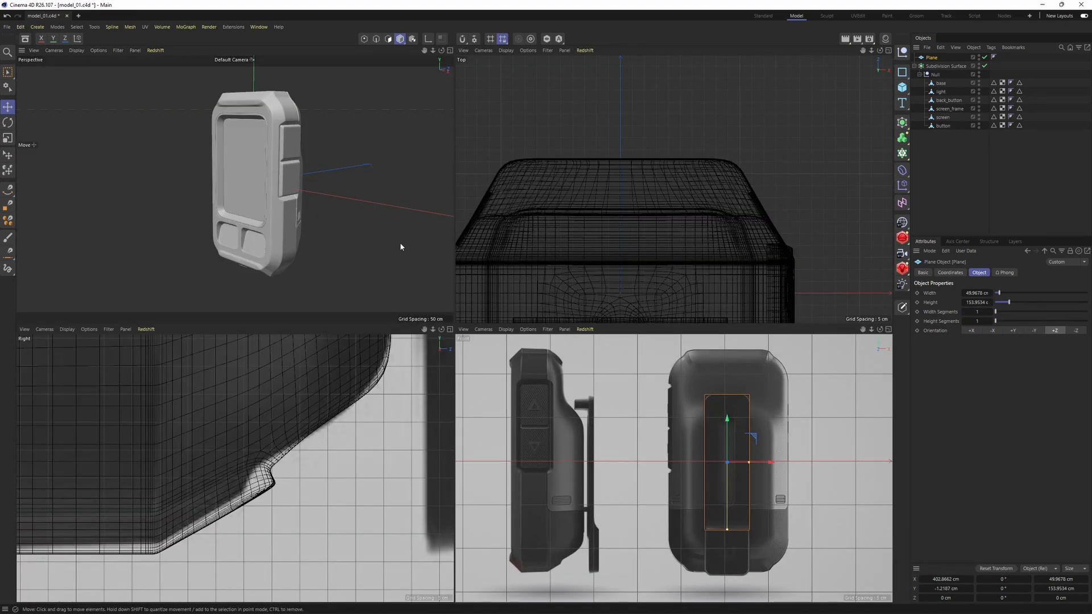
pyautogui.middleClick(428, 267)
pyautogui.scroll(-5, 463, 251)
pyautogui.keyDown('alt'); pyautogui.moveTo(545, 412); pyautogui.dragTo(439, 340, button='middle'); pyautogui.keyUp('alt')
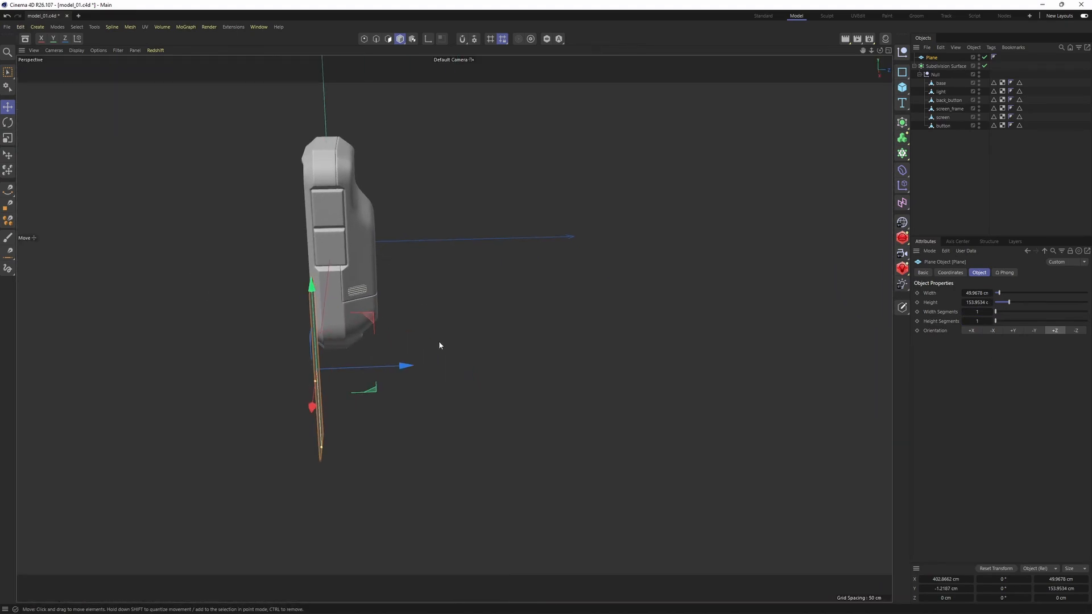
pyautogui.keyDown('alt'); pyautogui.moveTo(438, 340); pyautogui.dragTo(393, 318); pyautogui.keyUp('alt')
pyautogui.keyDown('alt'); pyautogui.moveTo(268, 284); pyautogui.dragTo(387, 296, button='middle'); pyautogui.keyUp('alt')
pyautogui.scroll(2, 391, 287)
pyautogui.keyDown('alt'); pyautogui.moveTo(391, 288); pyautogui.dragTo(470, 370); pyautogui.keyUp('alt')
pyautogui.middleClick(470, 370)
pyautogui.middleClick(605, 421)
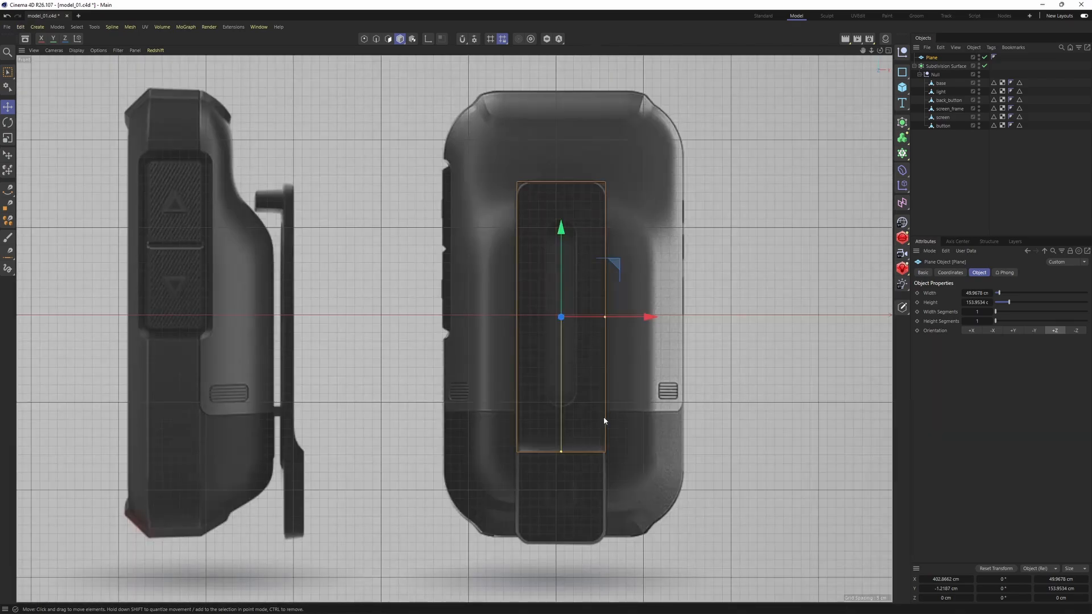
pyautogui.keyDown('alt'); pyautogui.moveTo(605, 421); pyautogui.dragTo(625, 386, button='middle'); pyautogui.keyUp('alt')
pyautogui.scroll(2, 646, 286)
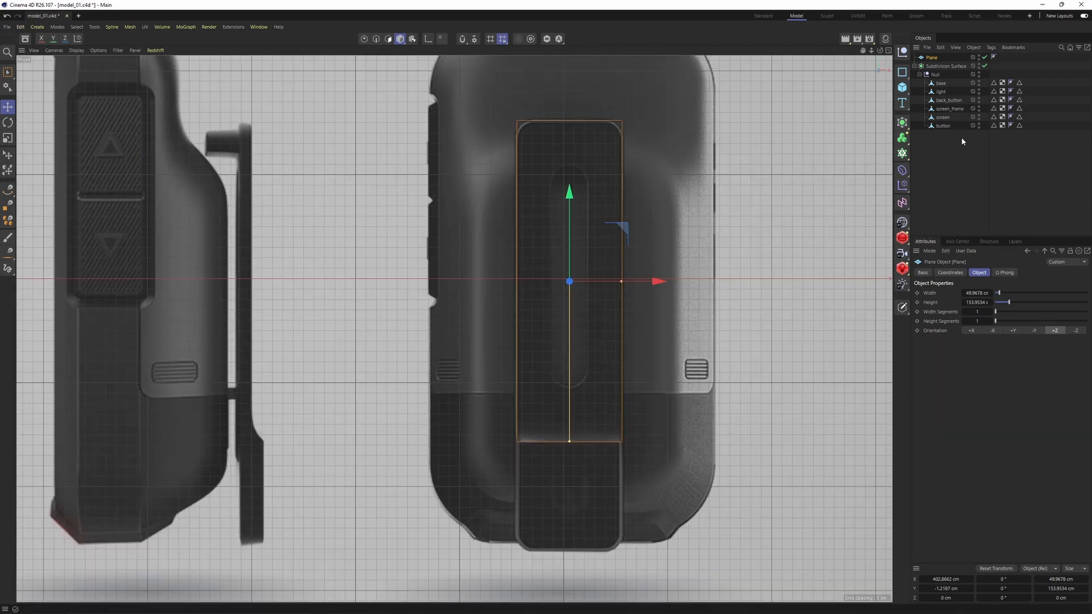
# Step: Make the plane editable and select its lower edge
pyautogui.press('c')
pyautogui.press('Return')
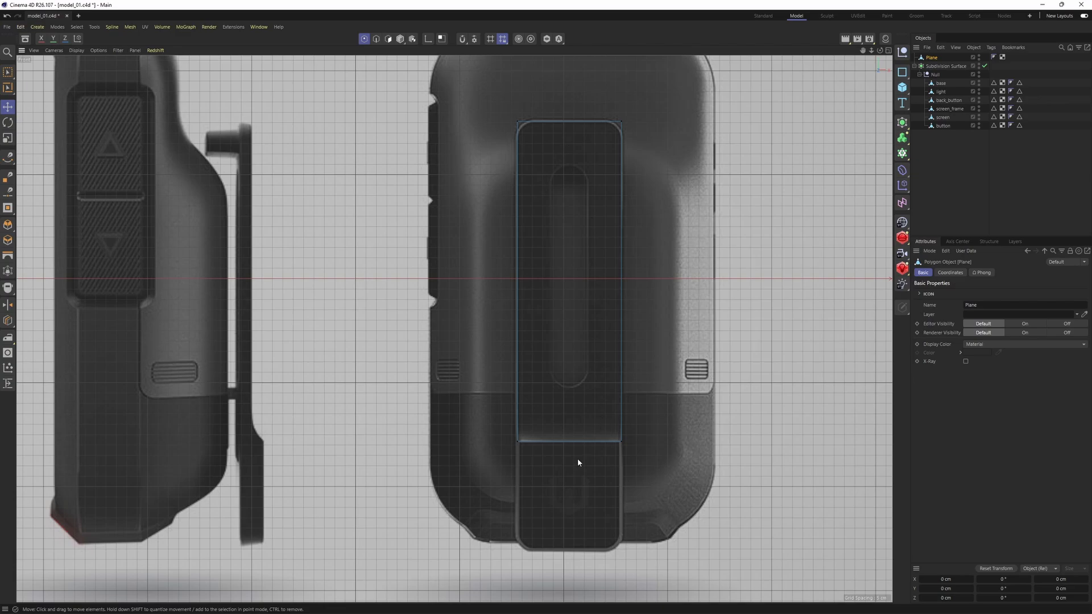
pyautogui.press('Return')
pyautogui.click(554, 442)
# Step: Move the plane about 67 cm along Z onto the clip's outer face in the side-view reference
pyautogui.middleClick(625, 462)
pyautogui.middleClick(320, 477)
pyautogui.keyDown('alt'); pyautogui.moveTo(470, 372); pyautogui.dragTo(384, 380, button='right'); pyautogui.keyUp('alt')
pyautogui.keyDown('alt'); pyautogui.moveTo(544, 251); pyautogui.dragTo(449, 396, button='middle'); pyautogui.keyUp('alt')
pyautogui.scroll(-3, 435, 312)
pyautogui.press('Return')
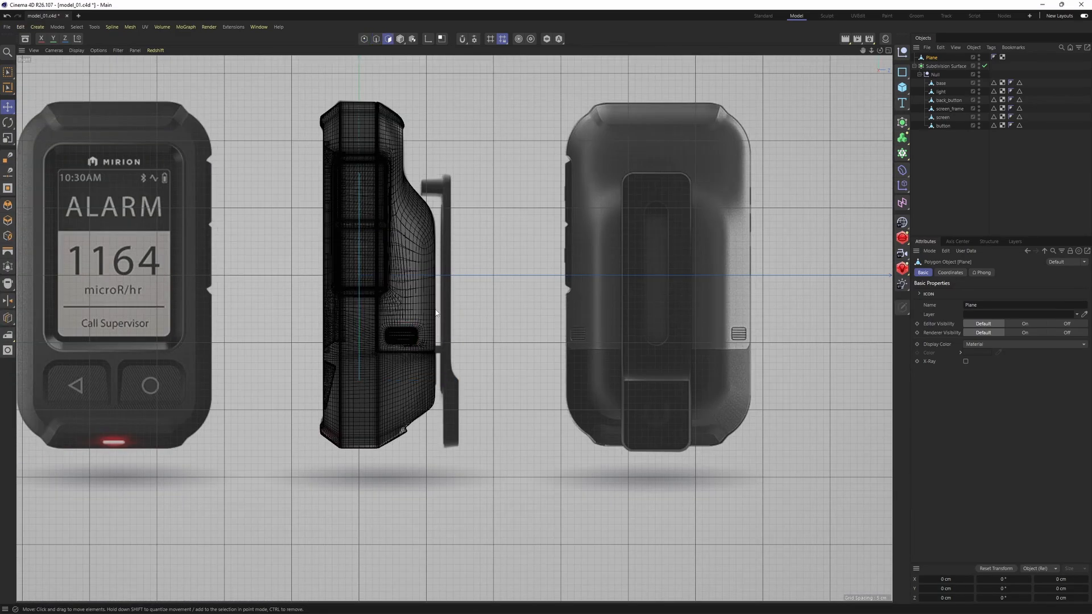
pyautogui.press('Return')
pyautogui.moveTo(449, 276); pyautogui.dragTo(538, 301)
pyautogui.scroll(5, 506, 298)
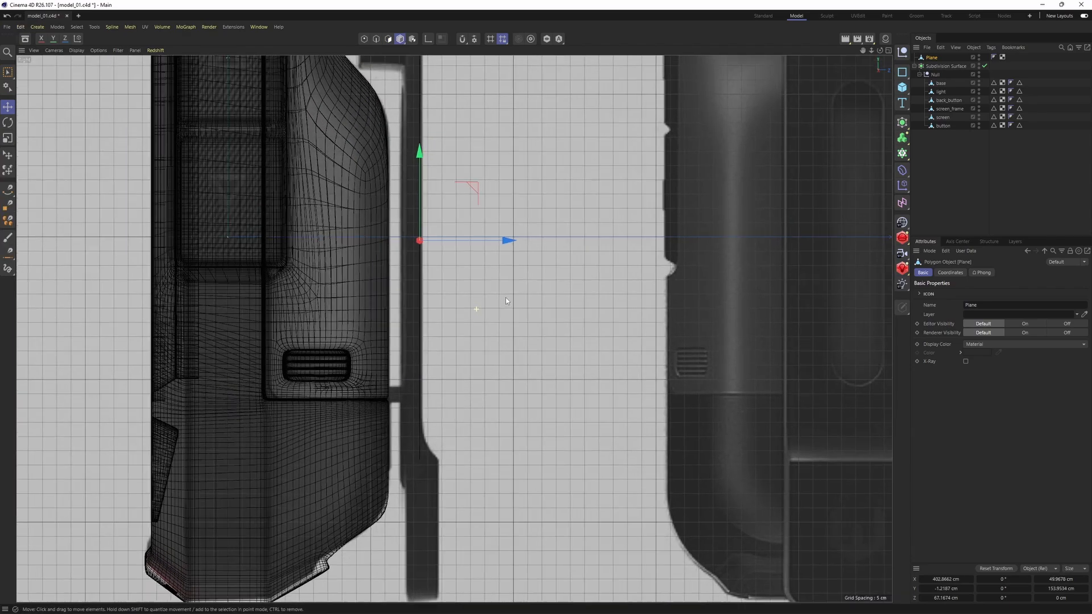
pyautogui.moveTo(454, 236); pyautogui.dragTo(456, 234)
# Step: Extrude the plane's lower edge about 6.4 cm outward, then about 50 cm down to the clip's lower end
pyautogui.press('Return')
pyautogui.press('Return')
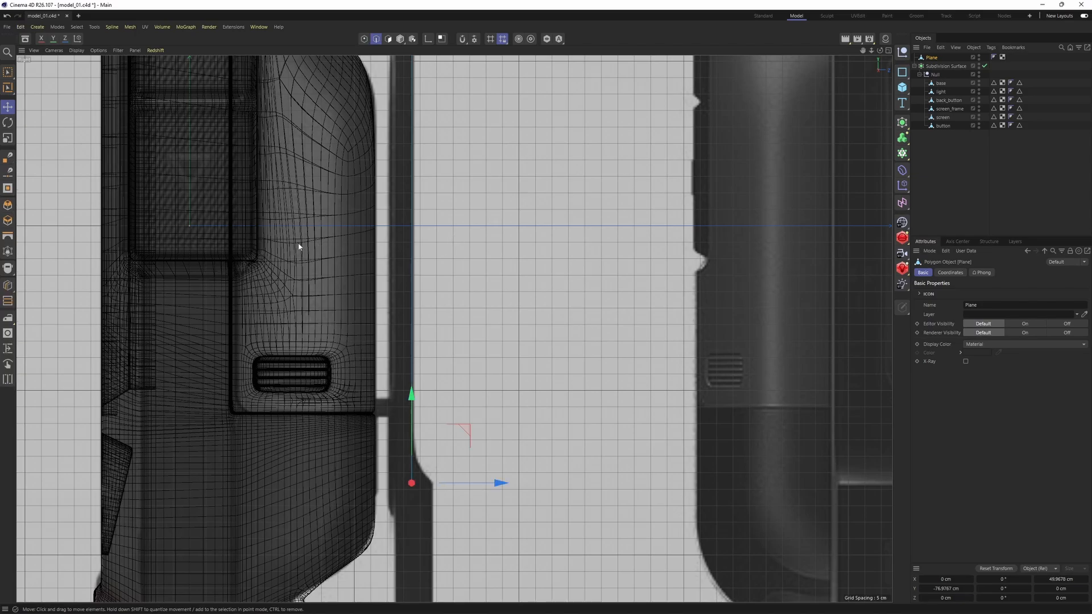
pyautogui.middleClick(261, 229)
pyautogui.press('F4')
pyautogui.press('F3')
pyautogui.keyDown('ctrl'); pyautogui.moveTo(519, 505); pyautogui.dragTo(526, 505); pyautogui.keyUp('ctrl')
pyautogui.keyDown('alt'); pyautogui.moveTo(456, 408); pyautogui.dragTo(471, 135, button='middle'); pyautogui.keyUp('alt')
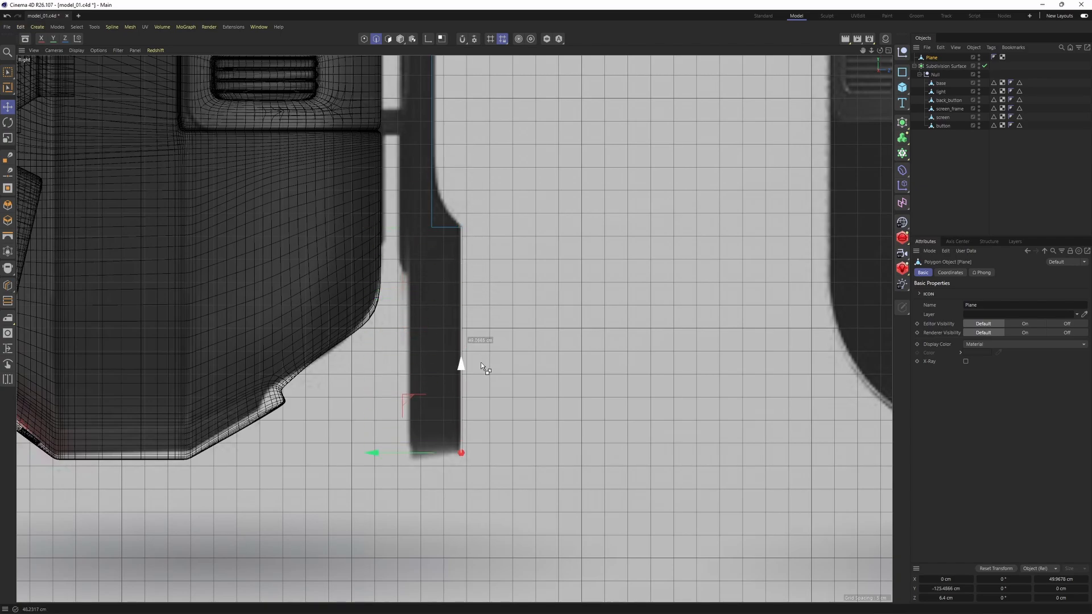
pyautogui.moveTo(481, 367); pyautogui.dragTo(481, 372)
# Step: Bevel the inner edge of the clip's step with 2 subdivisions and an offset of about 10.7 cm to follow the reference curve
pyautogui.press('F1')
pyautogui.scroll(3, 463, 305)
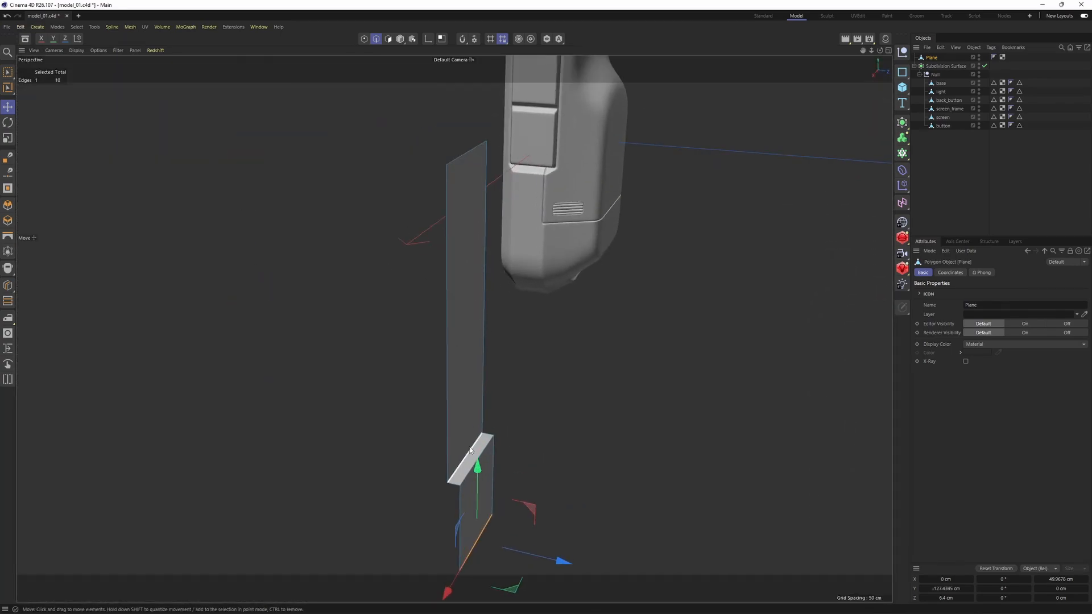
pyautogui.click(465, 457)
pyautogui.keyDown('alt'); pyautogui.moveTo(467, 455); pyautogui.dragTo(486, 379, button='middle'); pyautogui.keyUp('alt')
pyautogui.scroll(3, 496, 380)
pyautogui.rightClick(581, 261)
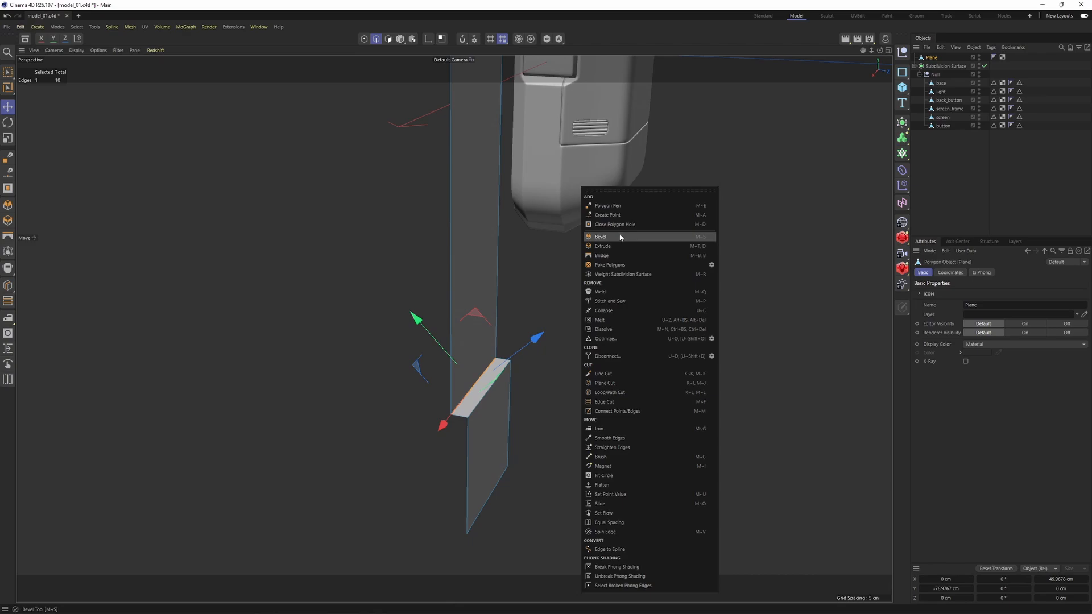
pyautogui.click(620, 237)
pyautogui.press('F3')
pyautogui.scroll(2, 427, 296)
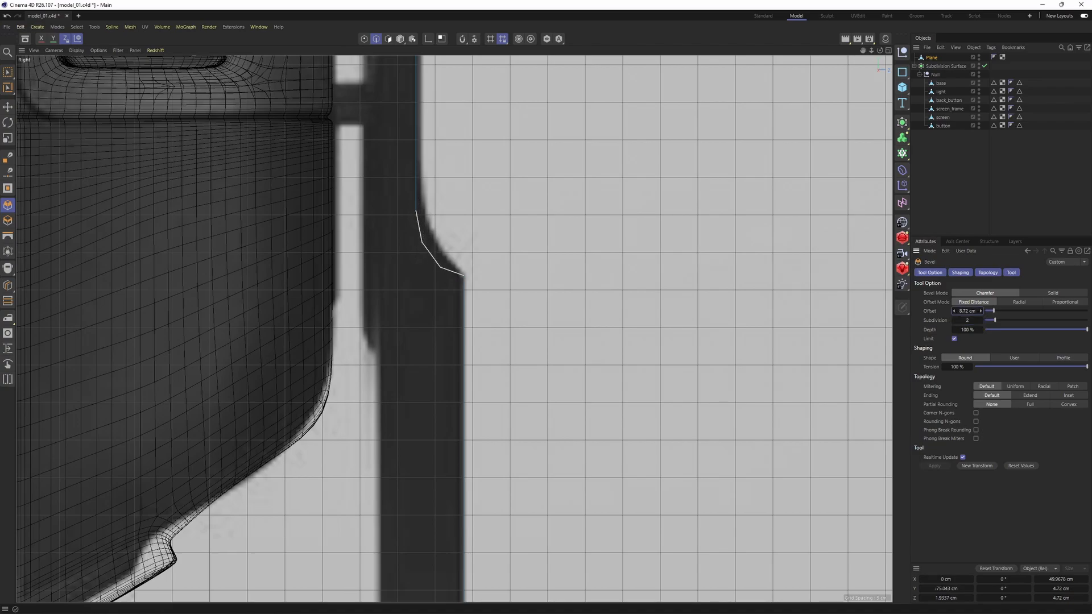
pyautogui.moveTo(967, 311); pyautogui.dragTo(971, 311)
pyautogui.keyDown('alt'); pyautogui.moveTo(573, 247); pyautogui.dragTo(502, 436, button='middle'); pyautogui.keyUp('alt')
pyautogui.scroll(-12, 489, 432)
pyautogui.keyDown('alt'); pyautogui.moveTo(474, 364); pyautogui.dragTo(453, 421, button='middle'); pyautogui.keyUp('alt')
pyautogui.scroll(9, 453, 424)
pyautogui.press('space')
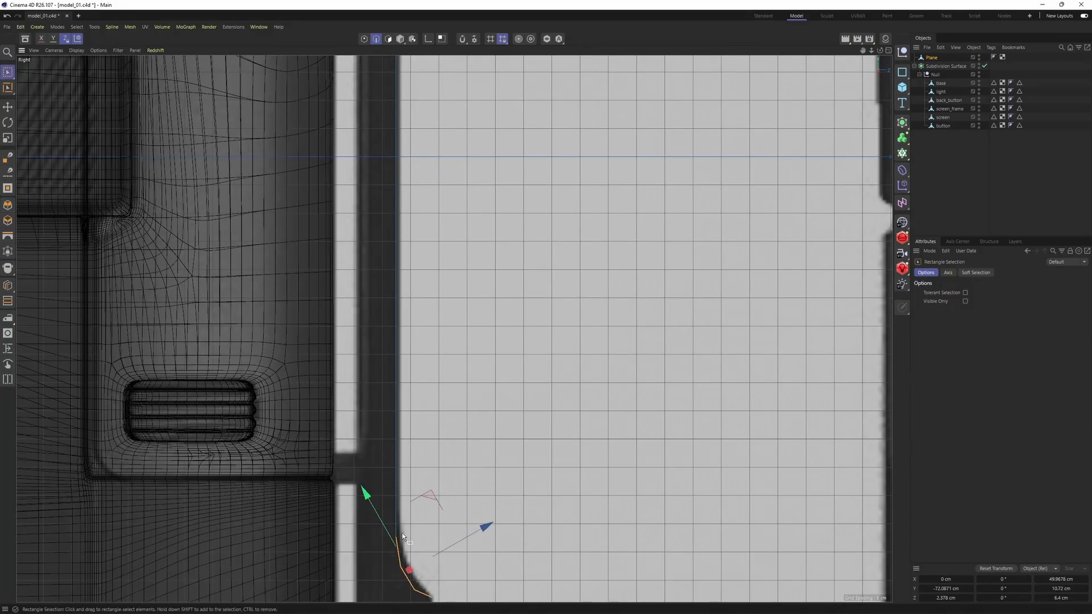
# Step: Shift the points of the clip's bevelled step so its profile follows the reference curve in the side view
pyautogui.keyDown('alt'); pyautogui.moveTo(452, 478); pyautogui.dragTo(452, 327, button='middle'); pyautogui.keyUp('alt')
pyautogui.scroll(3, 401, 345)
pyautogui.press('Return')
pyautogui.scroll(3, 414, 412)
pyautogui.moveTo(393, 376); pyautogui.dragTo(438, 373)
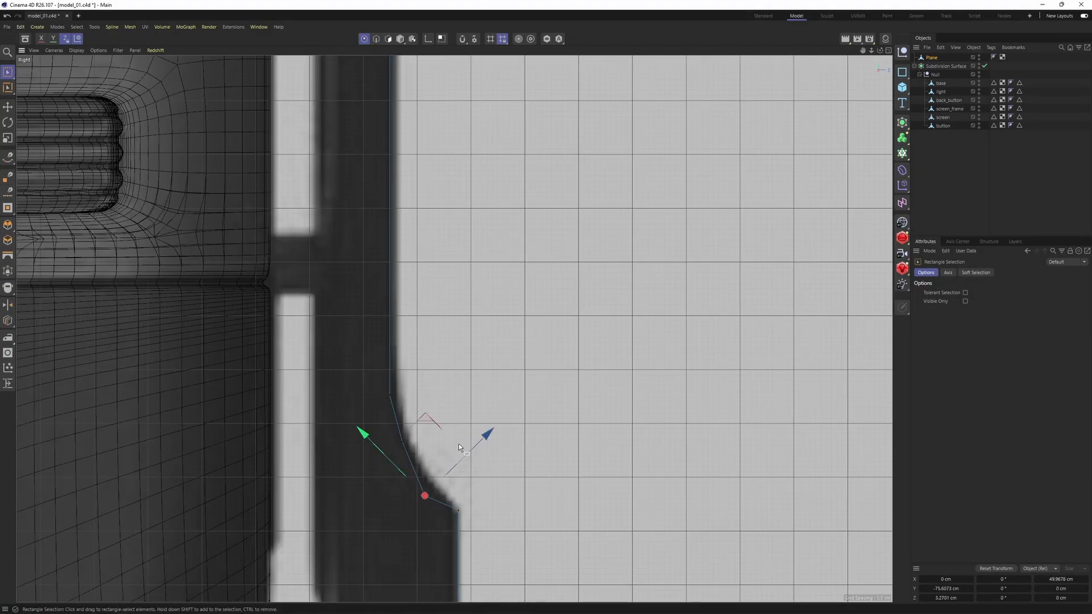
pyautogui.moveTo(427, 419); pyautogui.dragTo(429, 406)
pyautogui.scroll(-6, 417, 376)
pyautogui.keyDown('alt'); pyautogui.moveTo(416, 376); pyautogui.dragTo(377, 299, button='middle'); pyautogui.keyUp('alt')
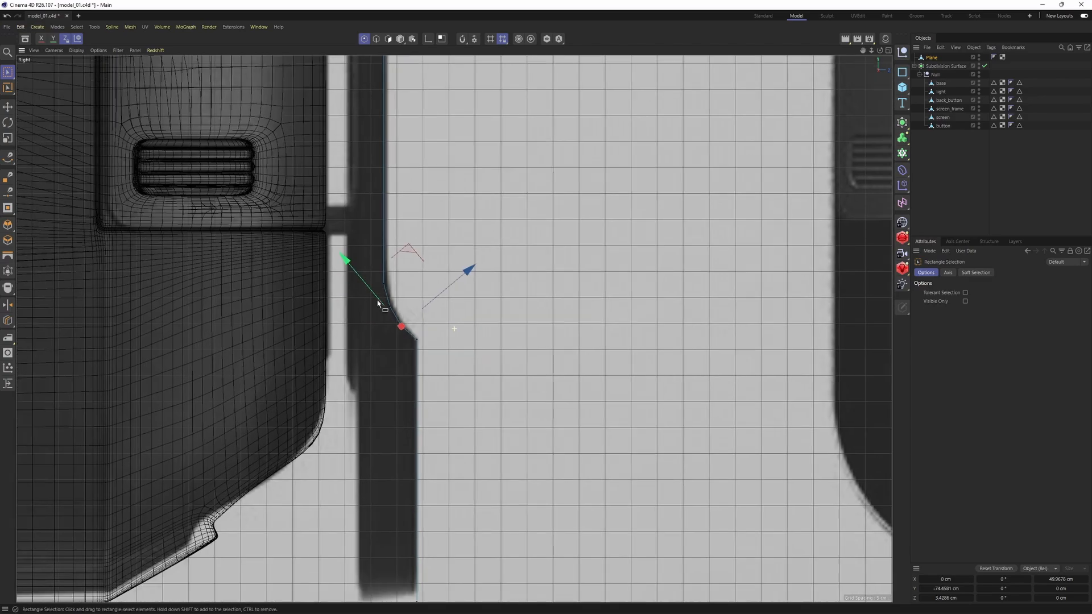
# Step: Select the corner points at the clip's upper and lower ends
pyautogui.middleClick(377, 299)
pyautogui.middleClick(314, 171)
pyautogui.keyDown('alt'); pyautogui.moveTo(312, 166); pyautogui.dragTo(389, 176); pyautogui.keyUp('alt')
pyautogui.keyDown('alt'); pyautogui.moveTo(389, 176); pyautogui.dragTo(384, 309, button='middle'); pyautogui.keyUp('alt')
pyautogui.scroll(-4, 384, 309)
pyautogui.moveTo(337, 116); pyautogui.dragTo(404, 172)
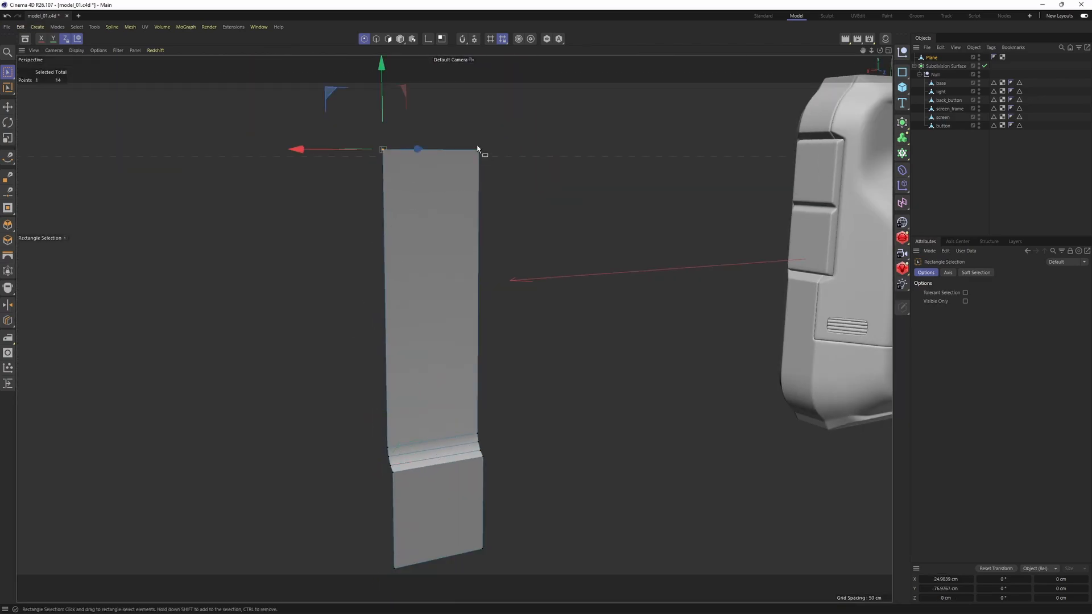
pyautogui.keyDown('shift'); pyautogui.moveTo(462, 130); pyautogui.dragTo(518, 181); pyautogui.keyUp('shift')
pyautogui.keyDown('alt'); pyautogui.moveTo(534, 332); pyautogui.dragTo(518, 218, button='middle'); pyautogui.keyUp('alt')
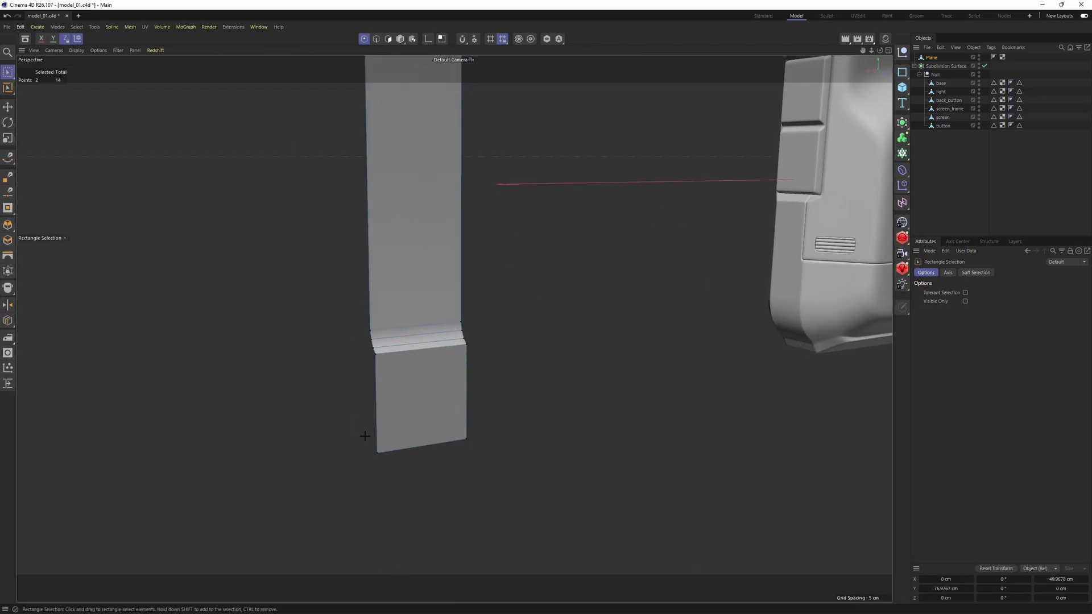
# Step: Try to bevel the clip's four corner points with 2 subdivisions and an offset of about 8.2 cm
pyautogui.middleClick(604, 488)
pyautogui.middleClick(603, 482)
pyautogui.scroll(-2, 589, 390)
pyautogui.rightClick(528, 409)
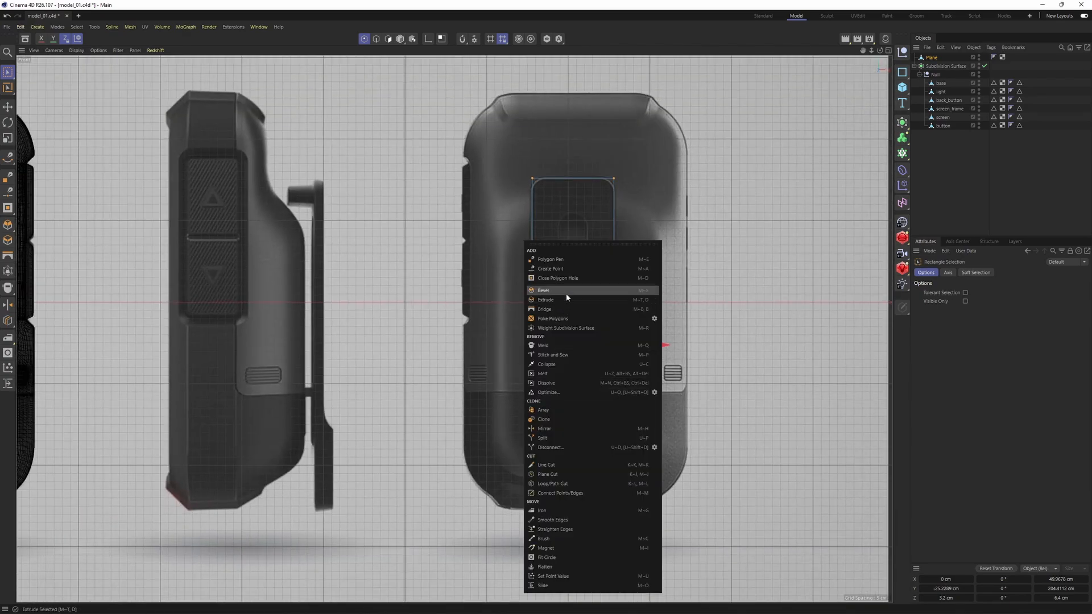
pyautogui.click(566, 293)
pyautogui.scroll(4, 629, 203)
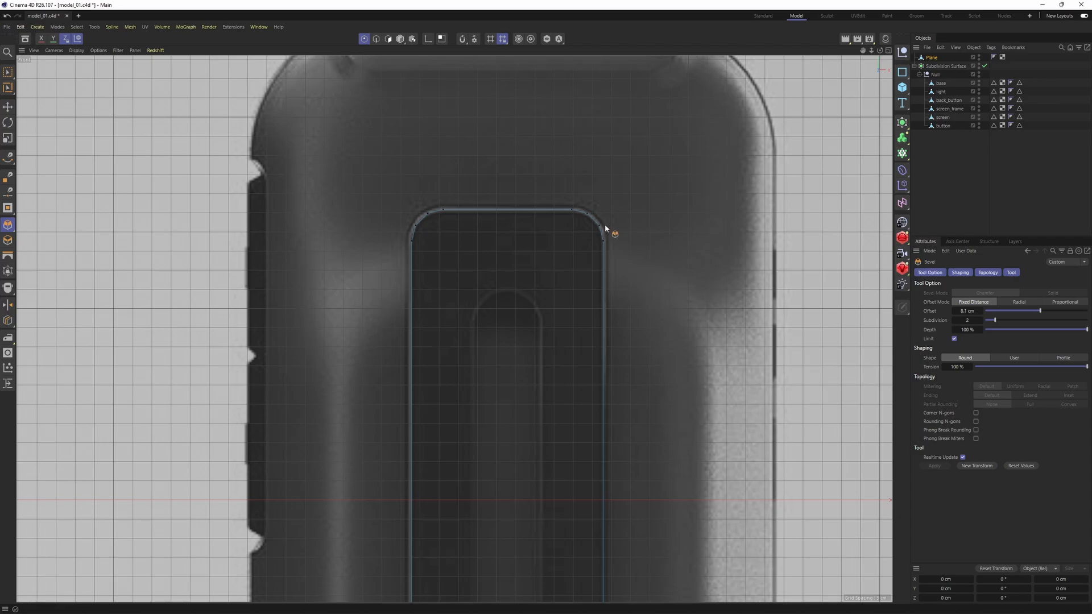
pyautogui.moveTo(605, 229); pyautogui.dragTo(606, 229)
pyautogui.scroll(-4, 606, 229)
pyautogui.keyDown('alt'); pyautogui.moveTo(682, 398); pyautogui.dragTo(644, 144, button='middle'); pyautogui.keyUp('alt')
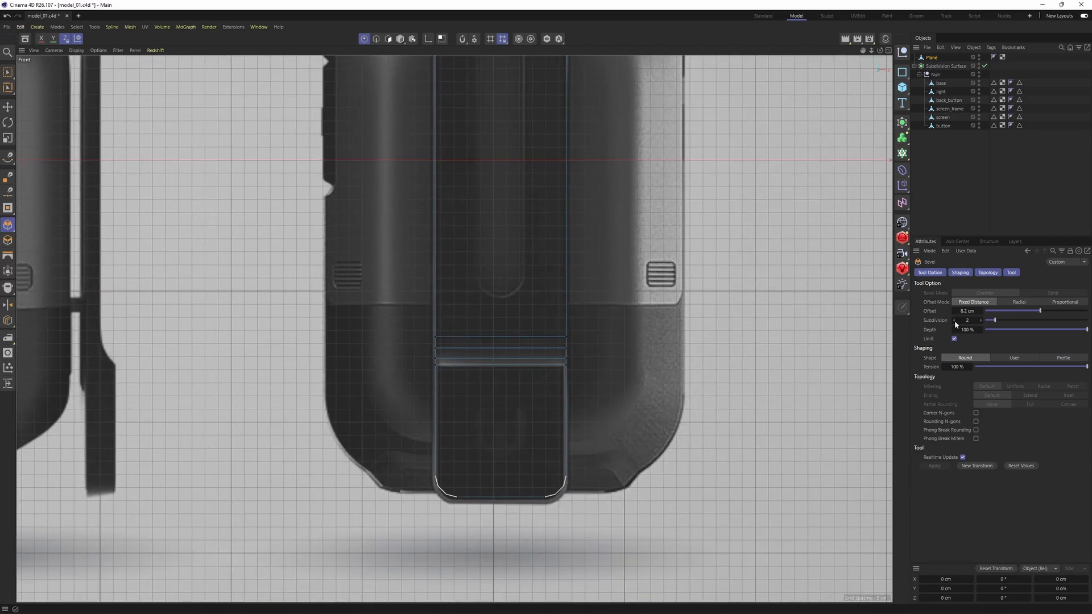
# Step: Undo the corner bevel and bevel the four corner points again with an offset of about 7.37 cm and 2 subdivisions
pyautogui.keyDown('alt'); pyautogui.moveTo(641, 206); pyautogui.dragTo(638, 339, button='middle'); pyautogui.keyUp('alt')
pyautogui.scroll(7, 589, 148)
pyautogui.hotkey('ctrl', 'z')
pyautogui.keyDown('alt'); pyautogui.moveTo(557, 143); pyautogui.dragTo(560, 243, button='middle'); pyautogui.keyUp('alt')
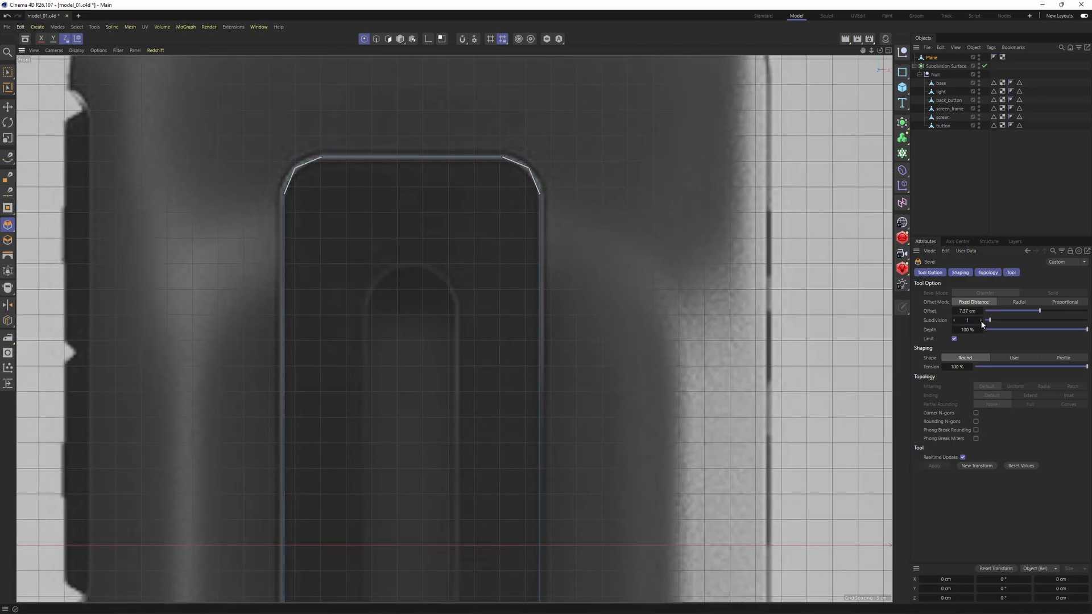
pyautogui.keyDown('alt'); pyautogui.moveTo(623, 295); pyautogui.dragTo(670, 290, button='middle'); pyautogui.keyUp('alt')
pyautogui.keyDown('alt'); pyautogui.moveTo(669, 289); pyautogui.dragTo(615, 302, button='right'); pyautogui.keyUp('alt')
pyautogui.keyDown('alt'); pyautogui.moveTo(542, 419); pyautogui.dragTo(498, 310, button='middle'); pyautogui.keyUp('alt')
pyautogui.middleClick(492, 310)
pyautogui.middleClick(426, 295)
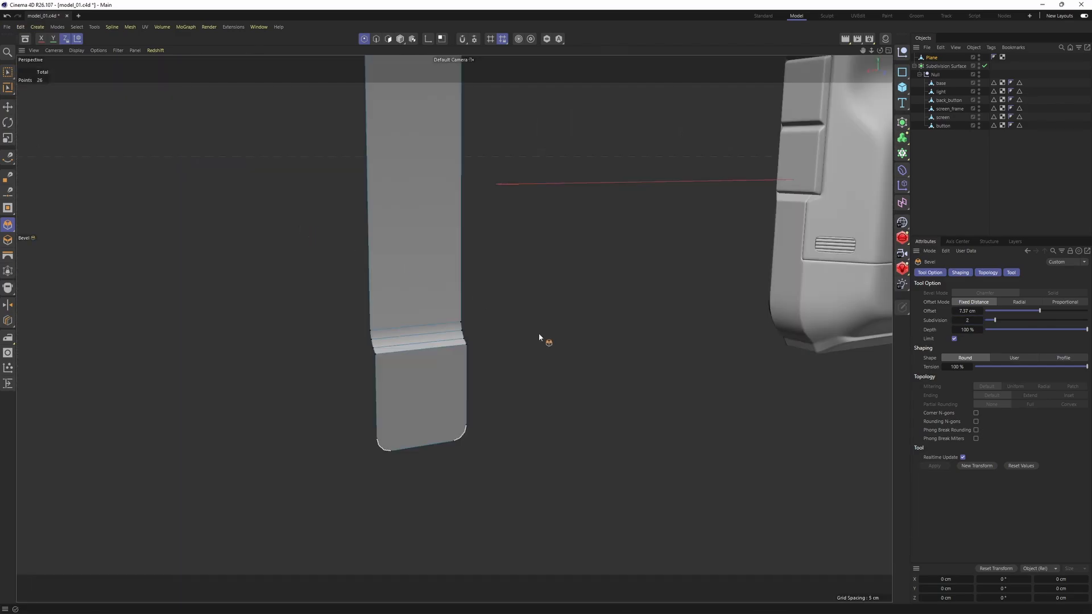
# Step: Move the clip's lower rounded corner points about 1.3 cm down to the reference's lower edge in the front view
pyautogui.middleClick(651, 469)
pyautogui.middleClick(650, 473)
pyautogui.press('space')
pyautogui.moveTo(401, 321); pyautogui.dragTo(621, 407)
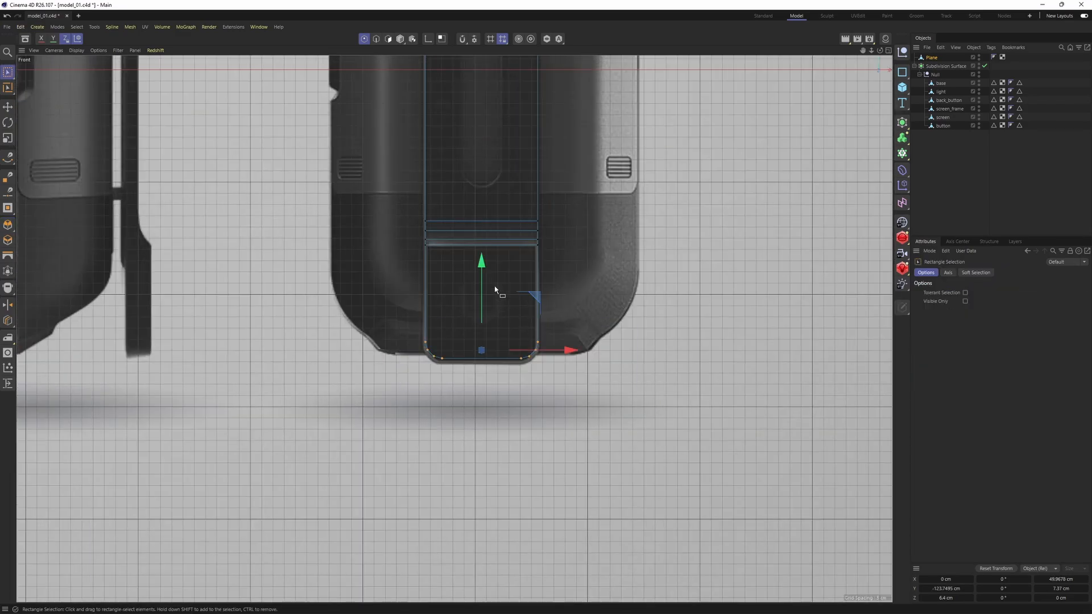
pyautogui.moveTo(483, 282); pyautogui.dragTo(482, 275)
pyautogui.keyDown('alt'); pyautogui.moveTo(482, 275); pyautogui.dragTo(482, 463, button='middle'); pyautogui.keyUp('alt')
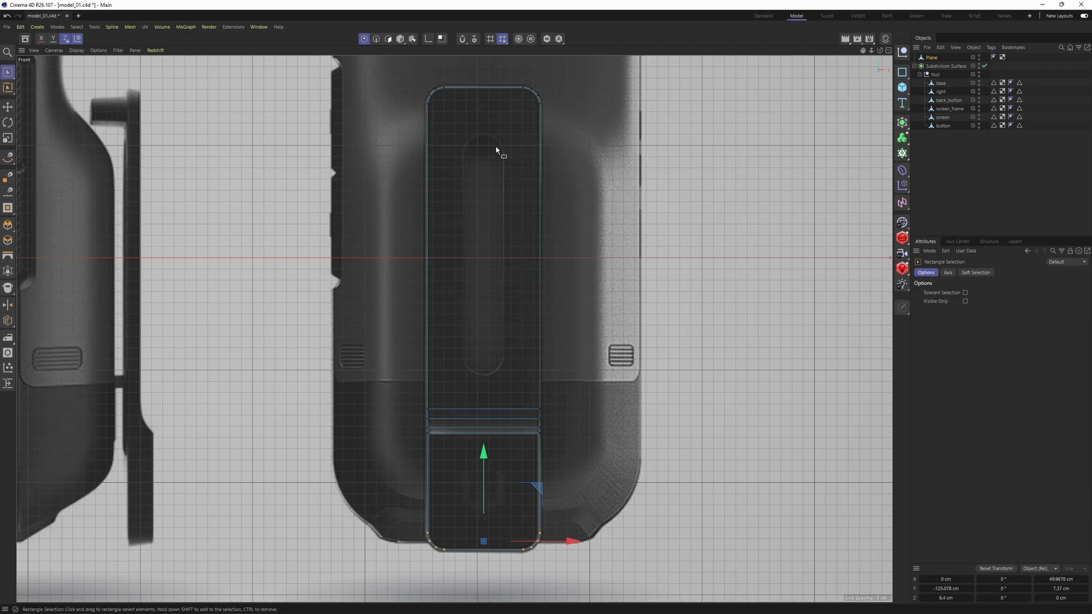
# Step: Turn off the subdivision surface and isolate the base object, viewing the light recess at its lower end
pyautogui.middleClick(240, 262)
pyautogui.middleClick(241, 262)
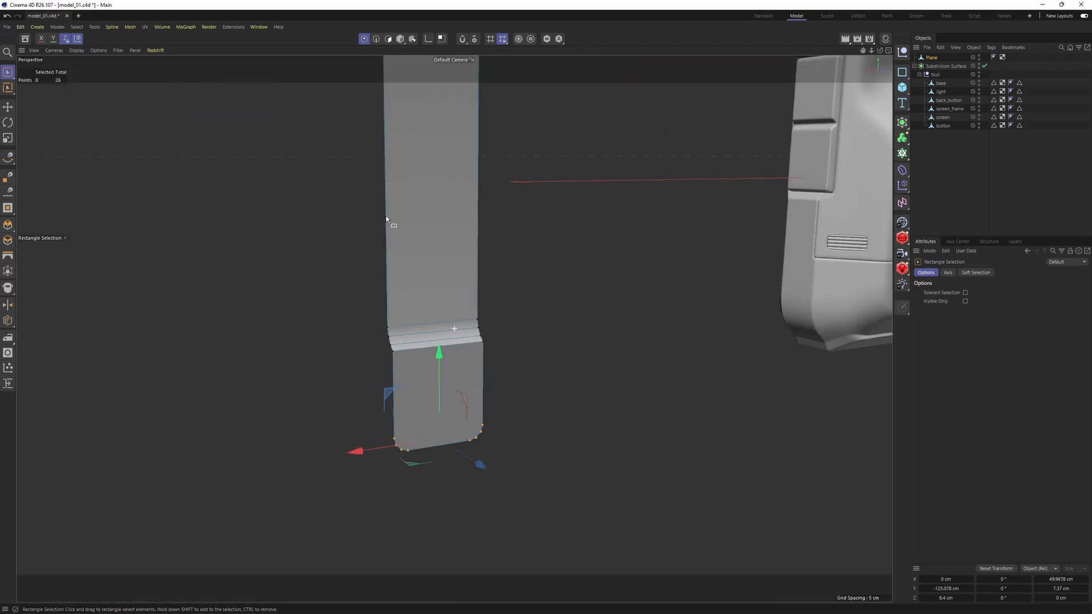
pyautogui.keyDown('alt'); pyautogui.moveTo(386, 217); pyautogui.dragTo(823, 261); pyautogui.keyUp('alt')
pyautogui.press('Return')
pyautogui.press('e')
pyautogui.click(653, 344)
pyautogui.keyDown('alt'); pyautogui.moveTo(623, 343); pyautogui.dragTo(617, 284); pyautogui.keyUp('alt')
pyautogui.keyDown('alt'); pyautogui.moveTo(616, 283); pyautogui.dragTo(675, 287, button='right'); pyautogui.keyUp('alt')
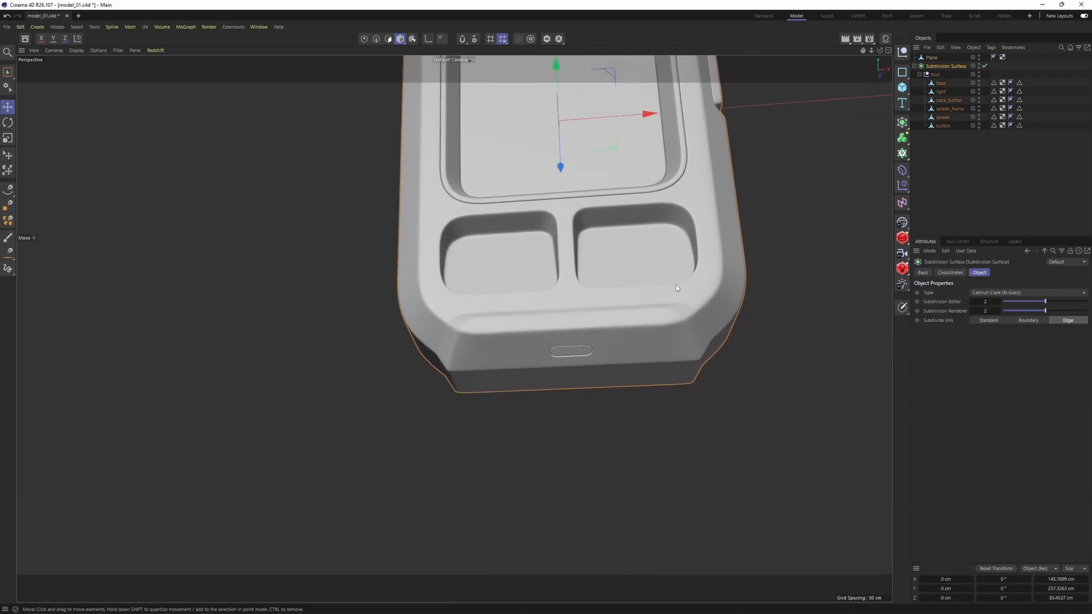
pyautogui.click(941, 83)
pyautogui.press('q')
pyautogui.click(546, 39)
# Step: Split the floor polygons of the base's pill-shaped light recess into a separate object
pyautogui.keyDown('alt'); pyautogui.moveTo(590, 372); pyautogui.dragTo(637, 376, button='right'); pyautogui.keyUp('alt')
pyautogui.press('Return')
pyautogui.scroll(8, 568, 342)
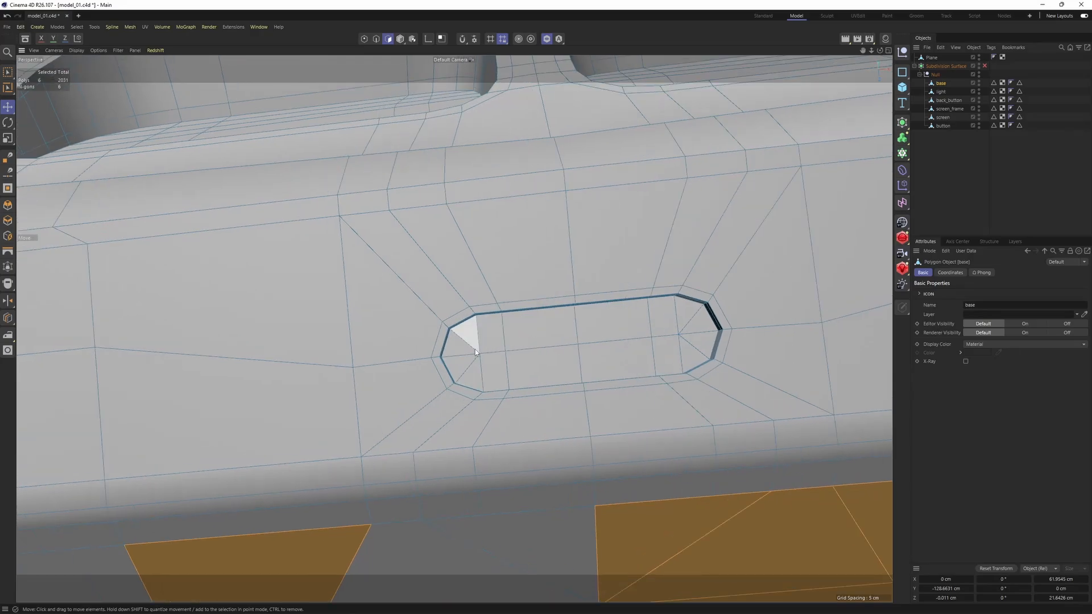
pyautogui.keyDown('shift'); pyautogui.click(518, 348); pyautogui.keyUp('shift')
pyautogui.keyDown('shift'); pyautogui.moveTo(517, 348); pyautogui.dragTo(701, 364); pyautogui.keyUp('shift')
pyautogui.rightClick(704, 364)
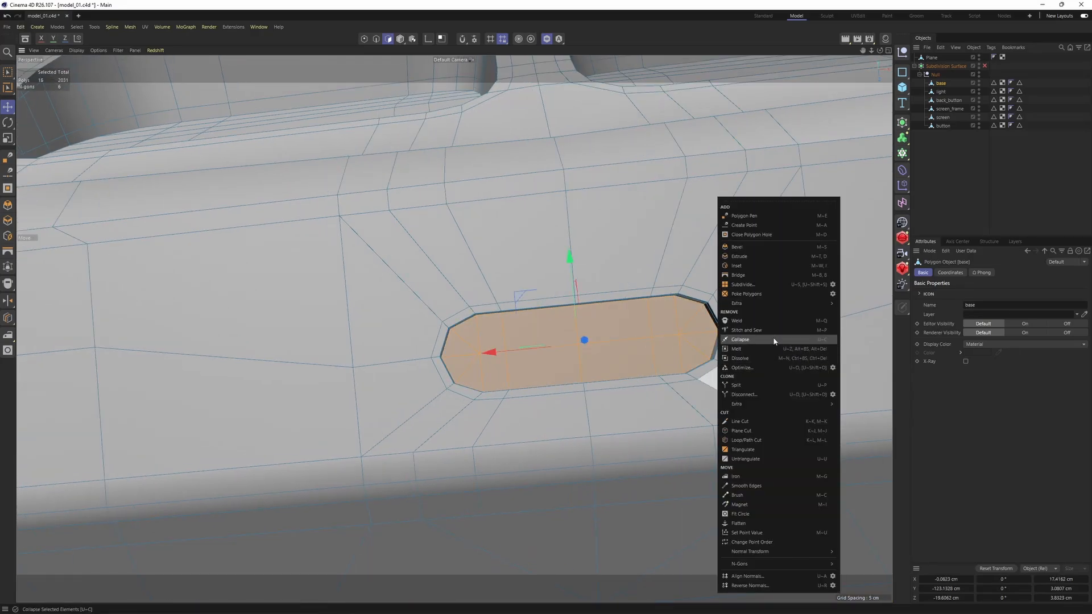
pyautogui.click(736, 385)
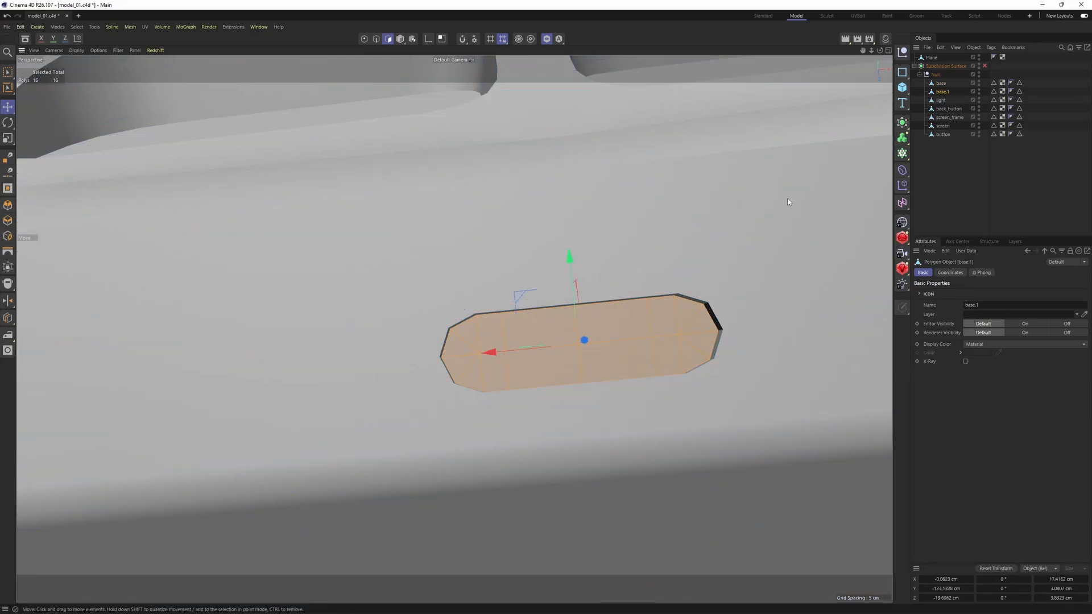
# Step: Move the split pill-shaped piece out of the base and rotate it to a roughly upright position
pyautogui.scroll(-4, 576, 367)
pyautogui.scroll(-5, 578, 387)
pyautogui.scroll(3, 610, 419)
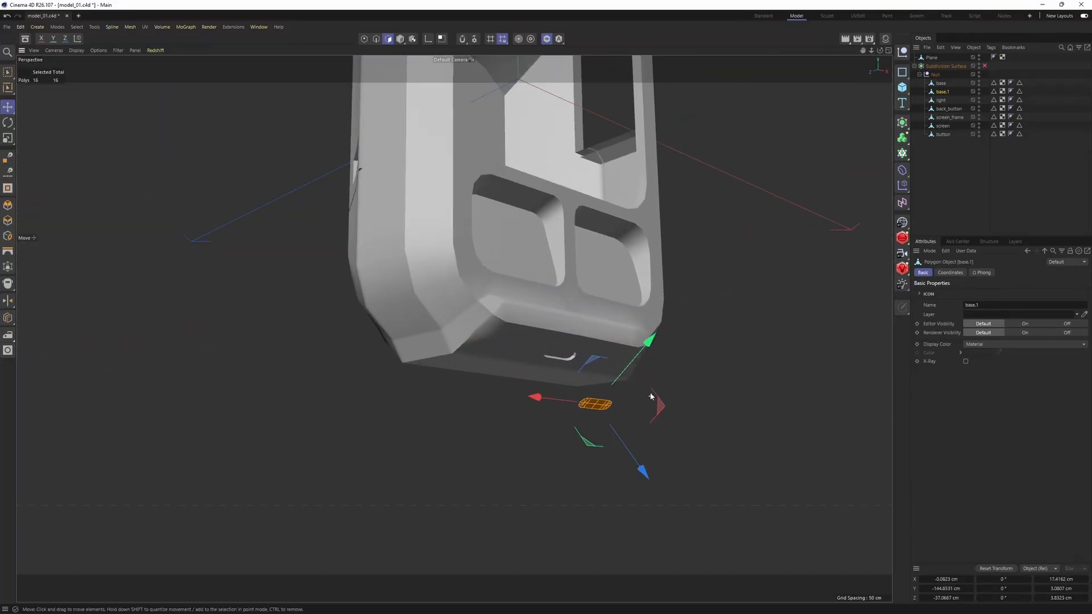
pyautogui.press('r')
pyautogui.moveTo(639, 404); pyautogui.dragTo(699, 394)
pyautogui.scroll(3, 684, 388)
pyautogui.press('e')
# Step: Fine-tune the pill-shaped piece's rotation in the side view so it stands exactly vertical
pyautogui.middleClick(646, 412)
pyautogui.middleClick(510, 479)
pyautogui.press('s')
pyautogui.keyDown('alt'); pyautogui.moveTo(491, 357); pyautogui.dragTo(346, 381, button='right'); pyautogui.keyUp('alt')
pyautogui.middleClick(413, 373)
pyautogui.middleClick(248, 438)
pyautogui.press('s')
pyautogui.keyDown('alt'); pyautogui.moveTo(392, 340); pyautogui.dragTo(445, 339, button='right'); pyautogui.keyUp('alt')
pyautogui.press('r')
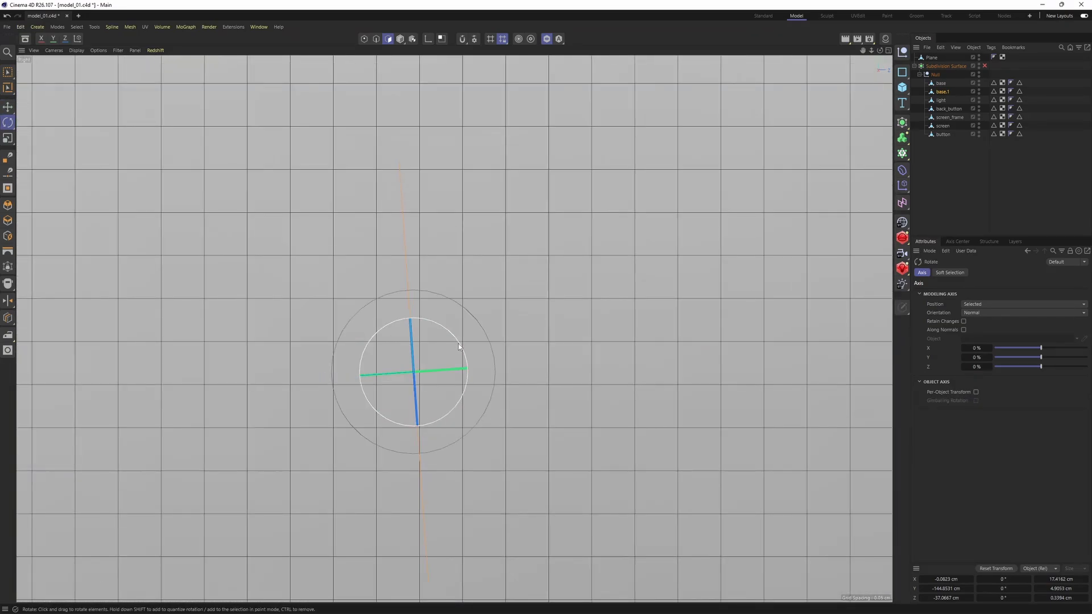
pyautogui.moveTo(462, 346); pyautogui.dragTo(464, 349)
pyautogui.press('e')
pyautogui.keyDown('alt'); pyautogui.moveTo(442, 340); pyautogui.dragTo(382, 348, button='right'); pyautogui.keyUp('alt')
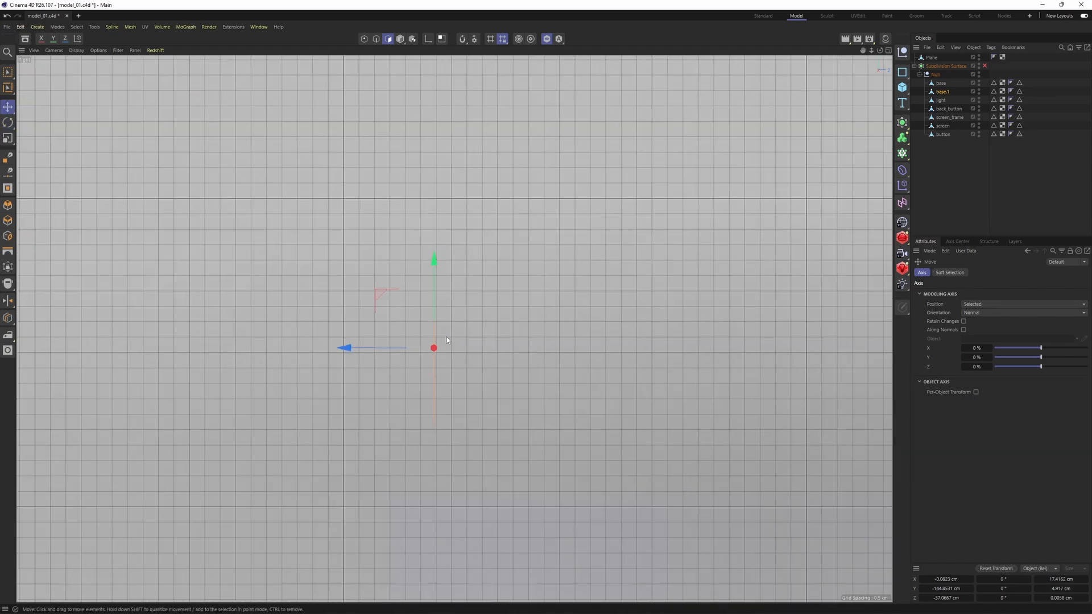
# Step: Move the pill-shaped piece onto the clip in the back-view reference, at about X 401.6 cm and Y 2.3 cm
pyautogui.middleClick(386, 351)
pyautogui.middleClick(666, 393)
pyautogui.keyDown('alt'); pyautogui.moveTo(680, 384); pyautogui.dragTo(569, 391, button='right'); pyautogui.keyUp('alt')
pyautogui.keyDown('alt'); pyautogui.moveTo(705, 327); pyautogui.dragTo(384, 341, button='middle'); pyautogui.keyUp('alt')
pyautogui.keyDown('alt'); pyautogui.moveTo(405, 316); pyautogui.dragTo(441, 317, button='right'); pyautogui.keyUp('alt')
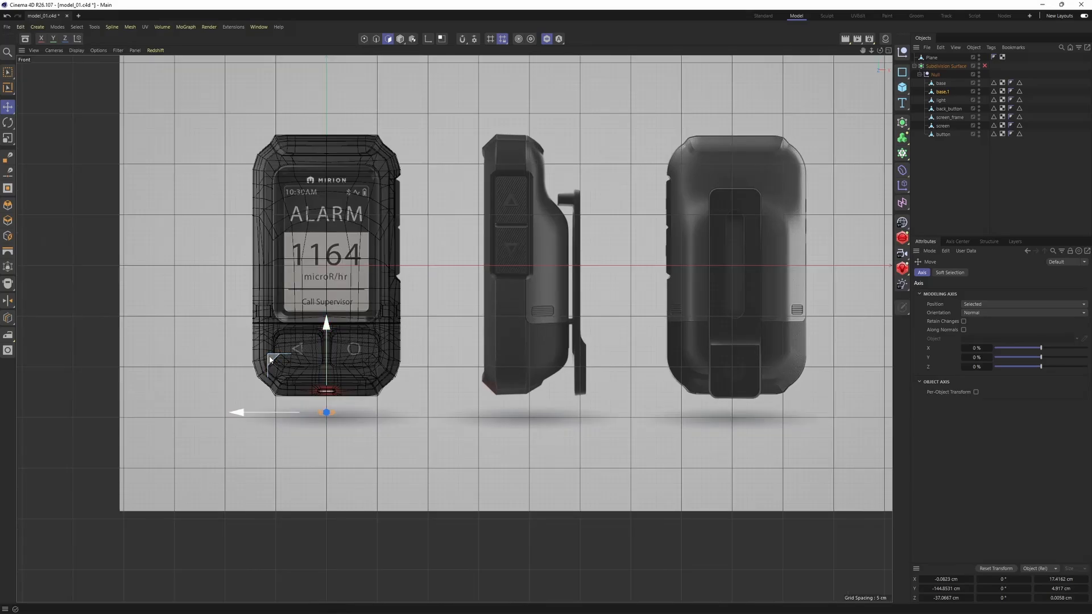
pyautogui.moveTo(409, 324); pyautogui.dragTo(679, 215)
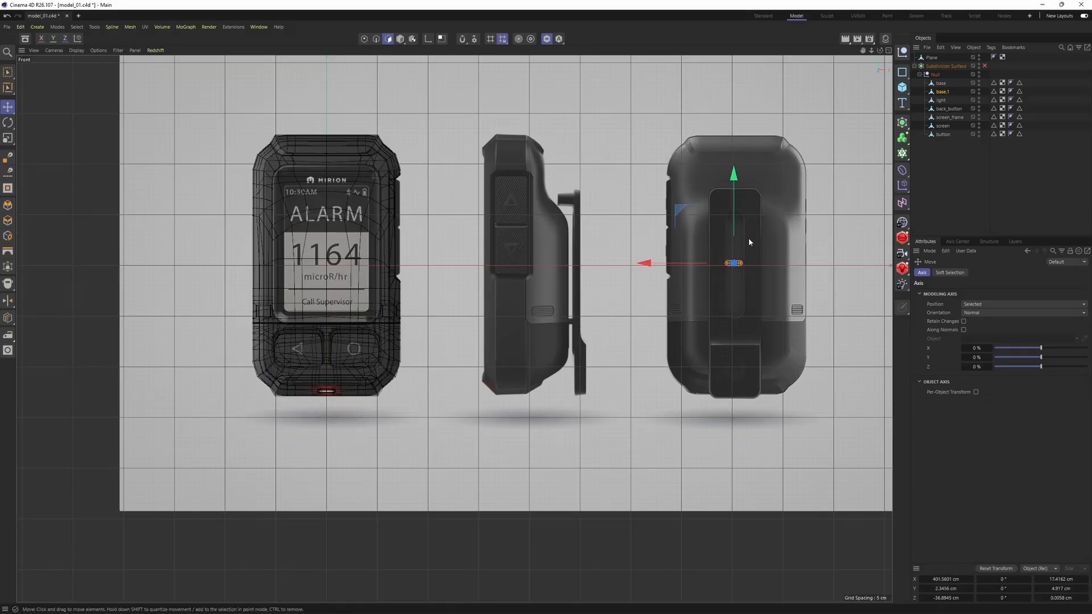
# Step: Rotate the pill-shaped piece 90° to run lengthwise along the clip and scale it up to the reference slot's width
pyautogui.keyDown('alt'); pyautogui.moveTo(747, 239); pyautogui.dragTo(665, 257, button='middle'); pyautogui.keyUp('alt')
pyautogui.keyDown('alt'); pyautogui.moveTo(666, 257); pyautogui.dragTo(699, 260, button='right'); pyautogui.keyUp('alt')
pyautogui.press('r')
pyautogui.moveTo(686, 266); pyautogui.dragTo(680, 340)
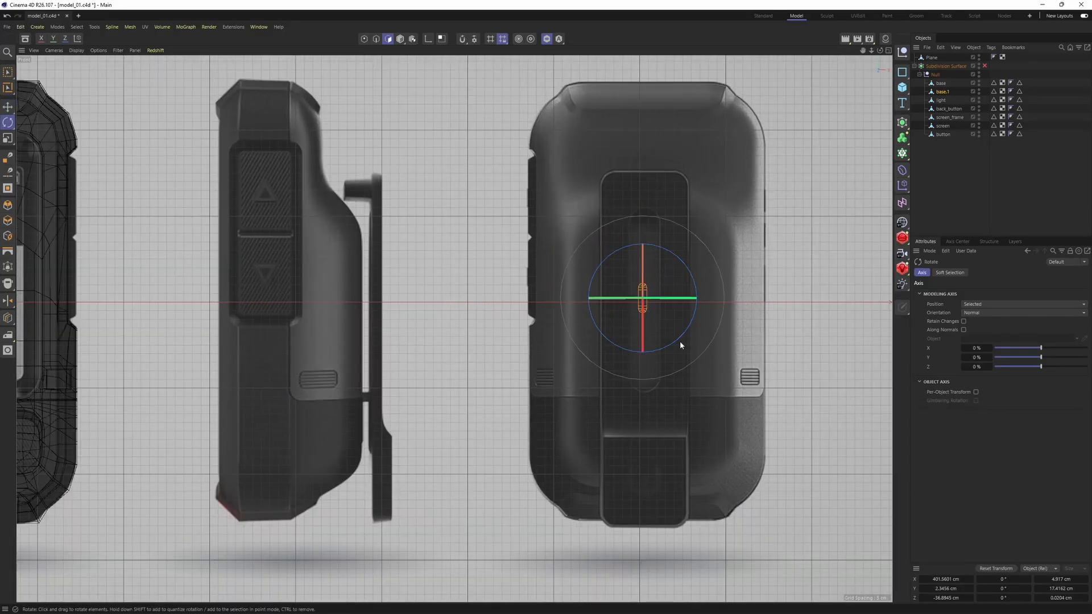
pyautogui.press('t')
pyautogui.moveTo(545, 382); pyautogui.dragTo(818, 230)
pyautogui.scroll(3, 736, 200)
# Step: Align the piece's rounded top with the reference slot and move its lower points down for a height of about 107.6 cm
pyautogui.press('e')
pyautogui.moveTo(549, 283); pyautogui.dragTo(551, 238)
pyautogui.press('Return')
pyautogui.press('0')
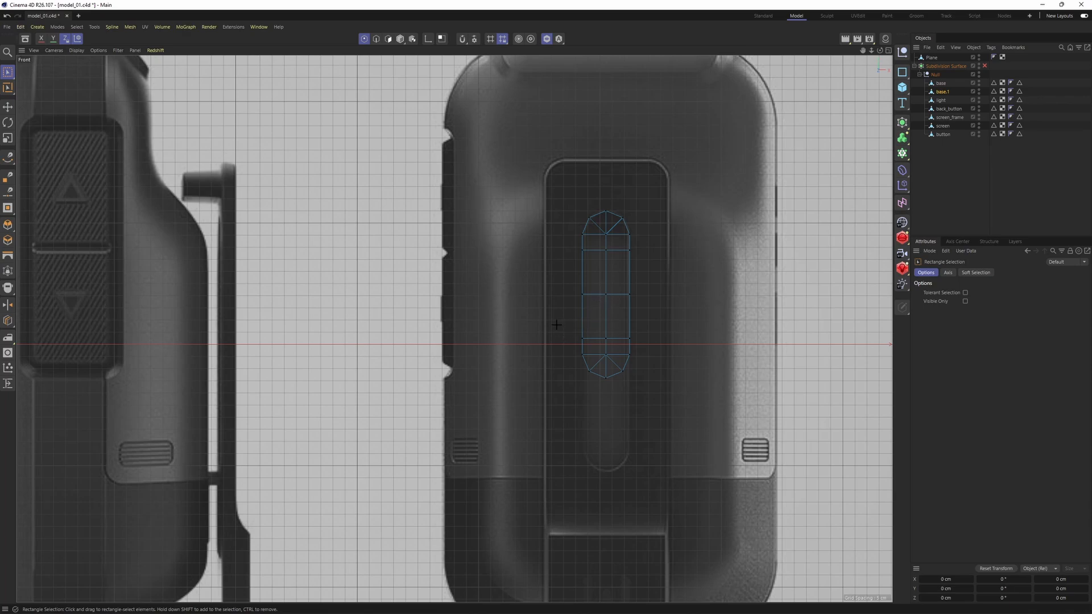
pyautogui.moveTo(606, 277); pyautogui.dragTo(612, 369)
pyautogui.moveTo(548, 281); pyautogui.dragTo(676, 327)
pyautogui.scroll(2, 598, 270)
pyautogui.moveTo(607, 238); pyautogui.dragTo(603, 295)
# Step: Turn off isolation and move the slot piece about 97 cm along Z to just in front of the clip
pyautogui.middleClick(597, 290)
pyautogui.middleClick(449, 228)
pyautogui.press('Return')
pyautogui.press('Return')
pyautogui.keyDown('alt'); pyautogui.moveTo(654, 262); pyautogui.dragTo(360, 351); pyautogui.keyUp('alt')
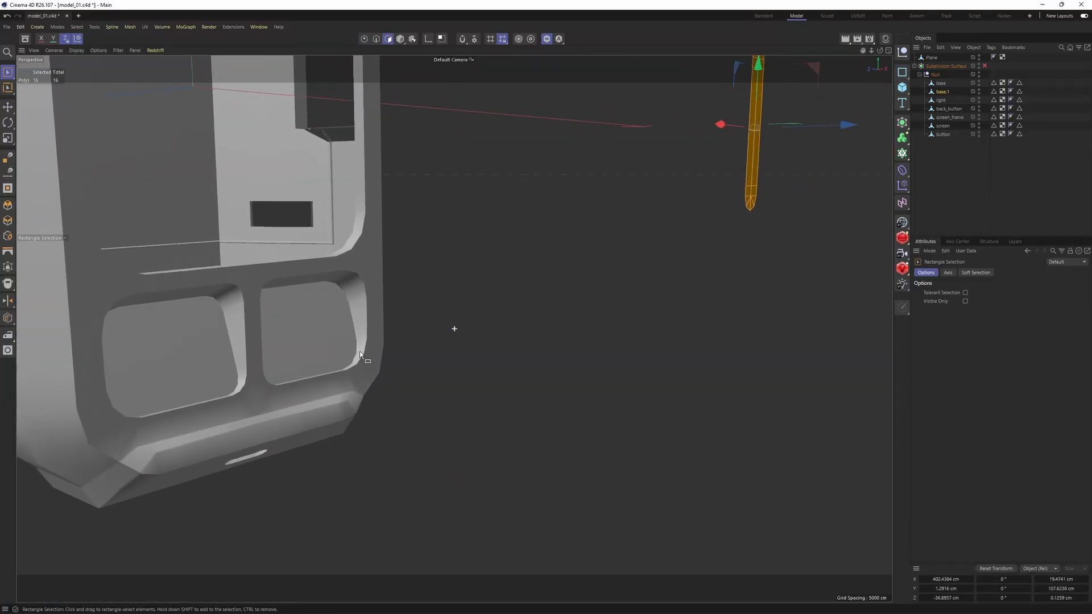
pyautogui.click(546, 43)
pyautogui.keyDown('alt'); pyautogui.moveTo(546, 239); pyautogui.dragTo(420, 385, button='middle'); pyautogui.keyUp('alt')
pyautogui.scroll(-2, 419, 384)
pyautogui.keyDown('alt'); pyautogui.moveTo(583, 327); pyautogui.dragTo(671, 347); pyautogui.keyUp('alt')
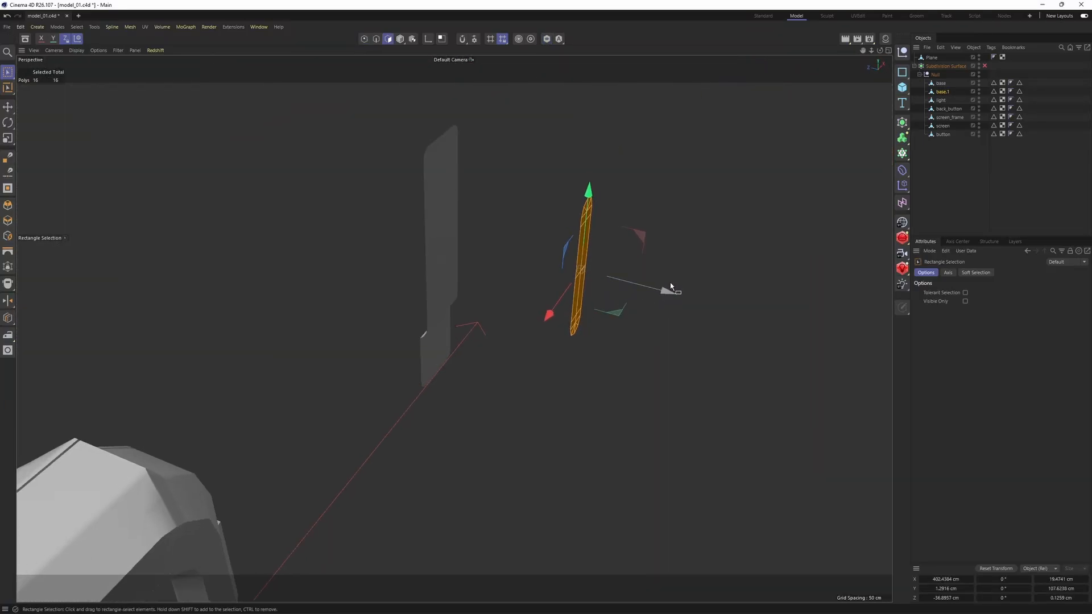
pyautogui.moveTo(669, 285)
pyautogui.mouseDown()
pyautogui.moveTo(519, 254)
pyautogui.moveTo(532, 256)
pyautogui.mouseUp()
# Step: Extrude the slot piece through the clip with caps enabled and an offset of about -19.7 cm
pyautogui.rightClick(604, 134)
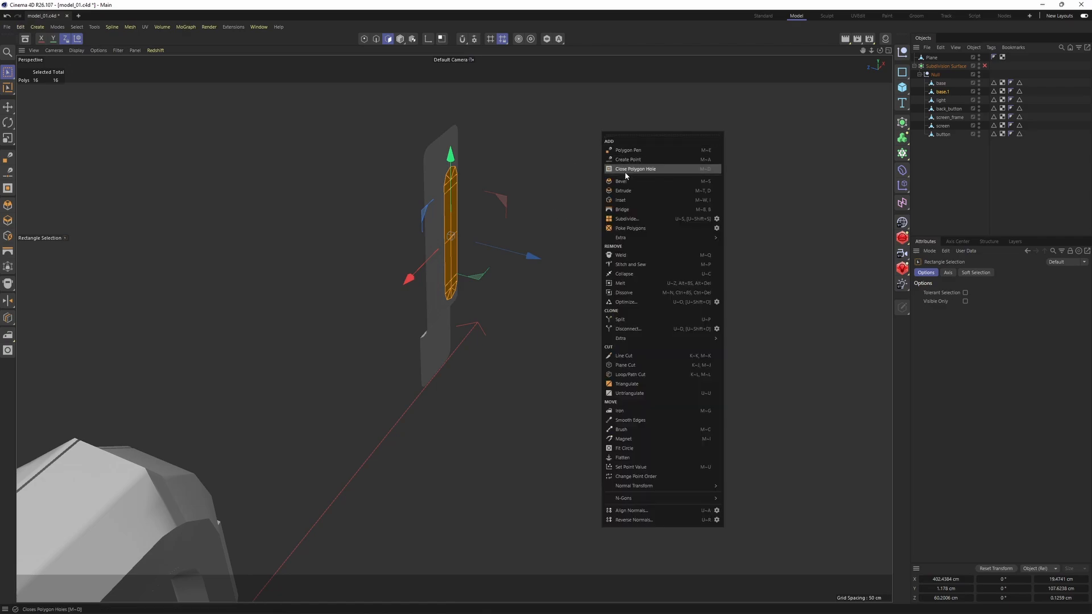
pyautogui.click(623, 190)
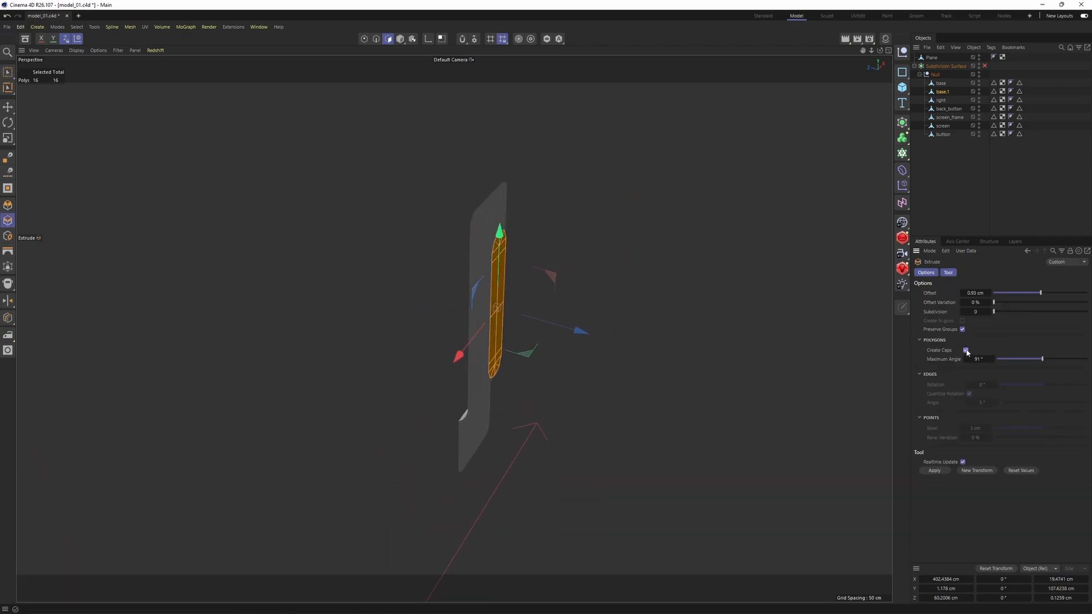
pyautogui.keyDown('alt'); pyautogui.moveTo(514, 296); pyautogui.dragTo(589, 292, button='middle'); pyautogui.keyUp('alt')
pyautogui.scroll(2, 590, 293)
pyautogui.moveTo(590, 292); pyautogui.dragTo(528, 292)
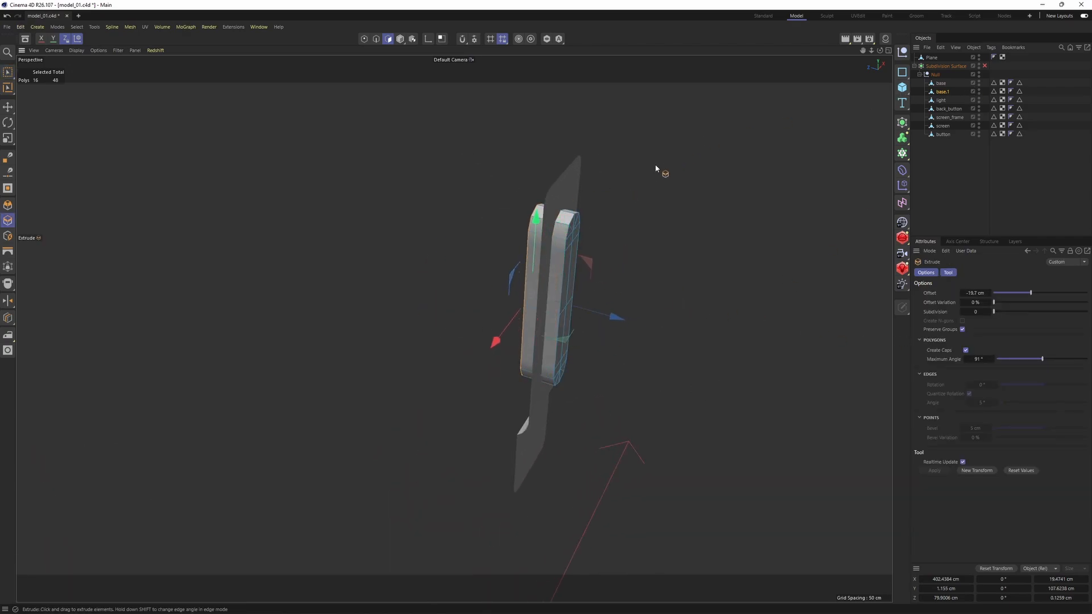
# Step: Place the clip plane in a Boole and add the extruded slot piece as the object subtracted from it
pyautogui.press('Return')
pyautogui.press('e')
pyautogui.click(575, 186)
pyautogui.click(902, 122)
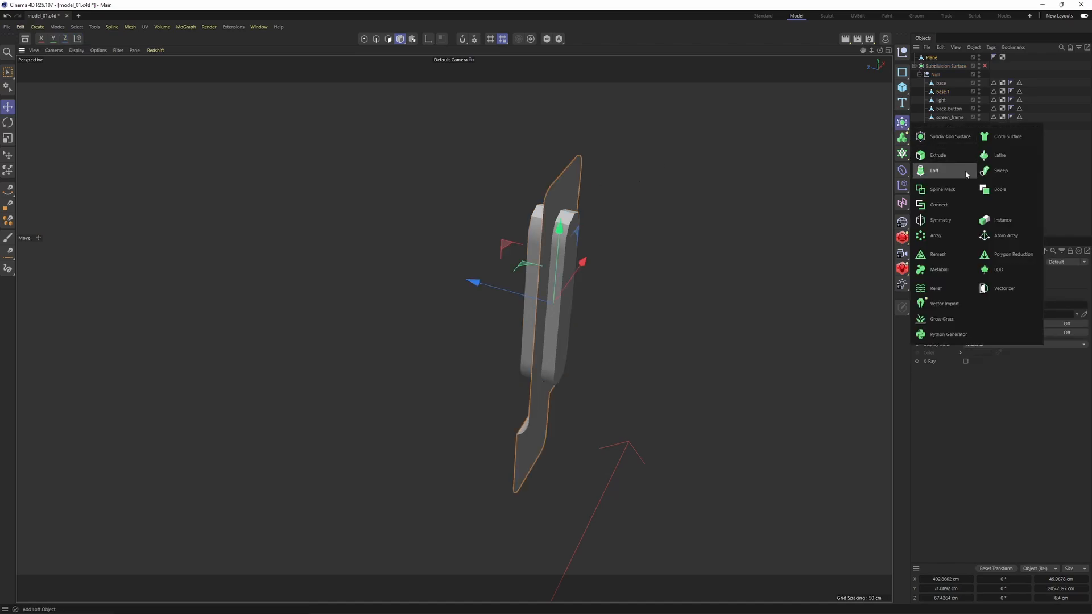
pyautogui.keyDown('alt'); pyautogui.click(994, 169); pyautogui.keyUp('alt')
pyautogui.click(940, 92)
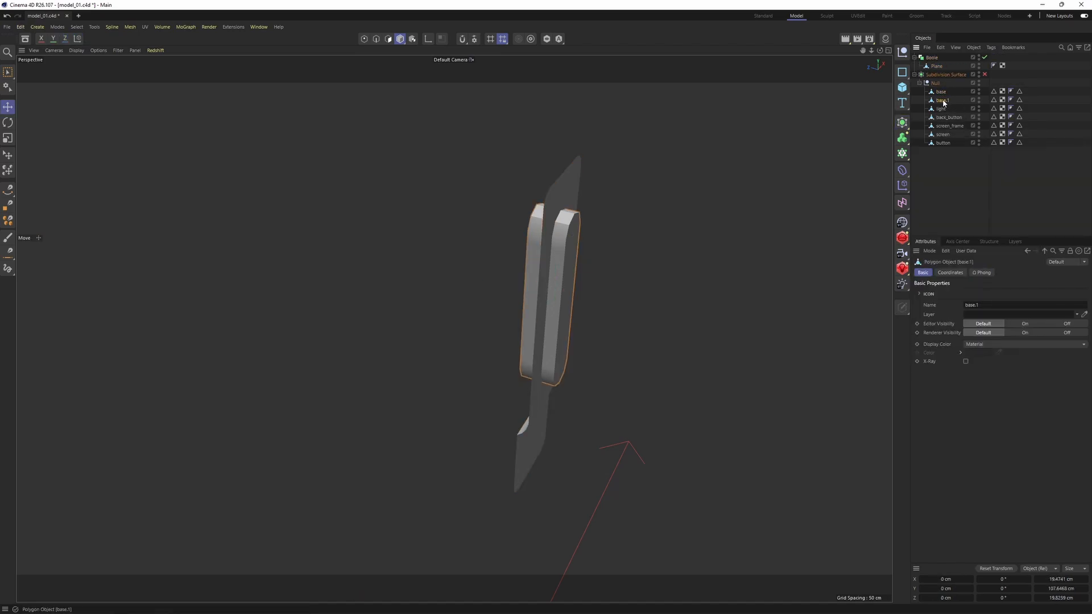
pyautogui.moveTo(935, 70); pyautogui.dragTo(935, 71)
# Step: Enable Create single object and Hide new edges on the Boole and make it editable
pyautogui.keyDown('alt'); pyautogui.moveTo(756, 182); pyautogui.dragTo(606, 158); pyautogui.keyUp('alt')
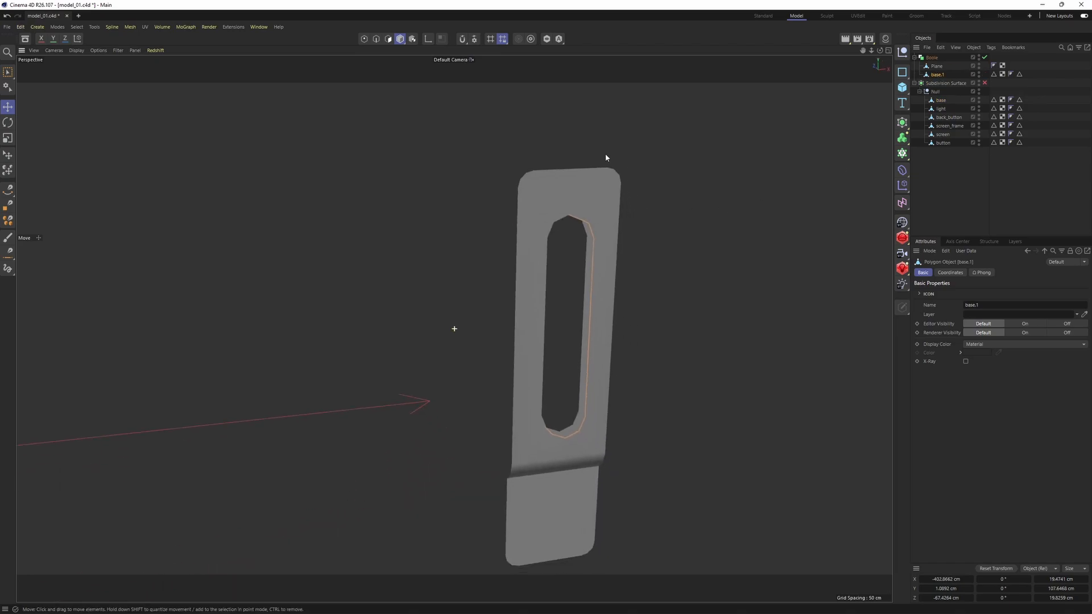
pyautogui.scroll(2, 671, 193)
pyautogui.click(931, 57)
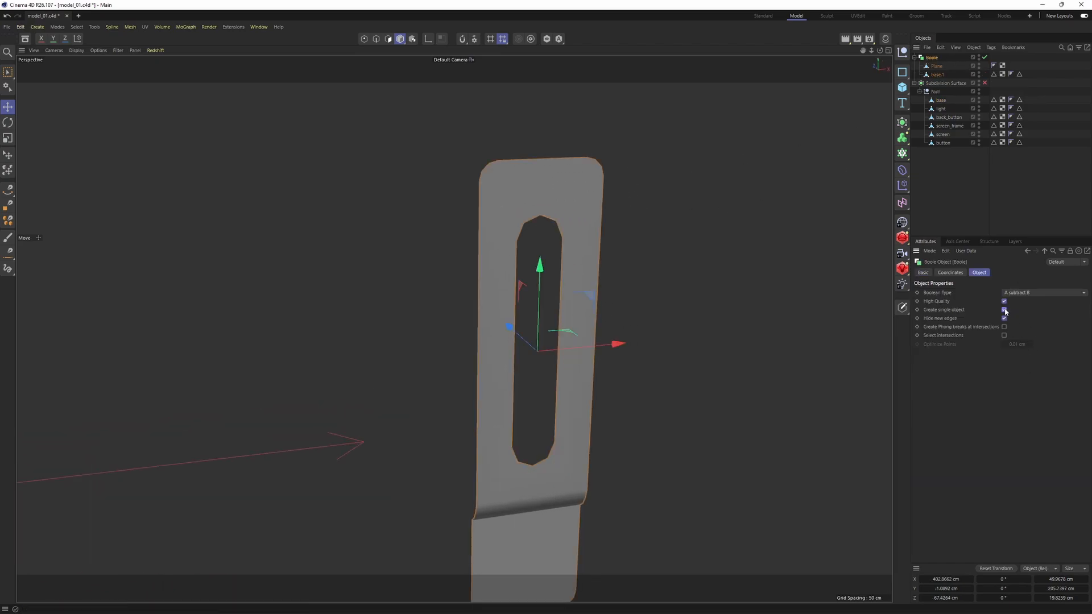
pyautogui.press('c')
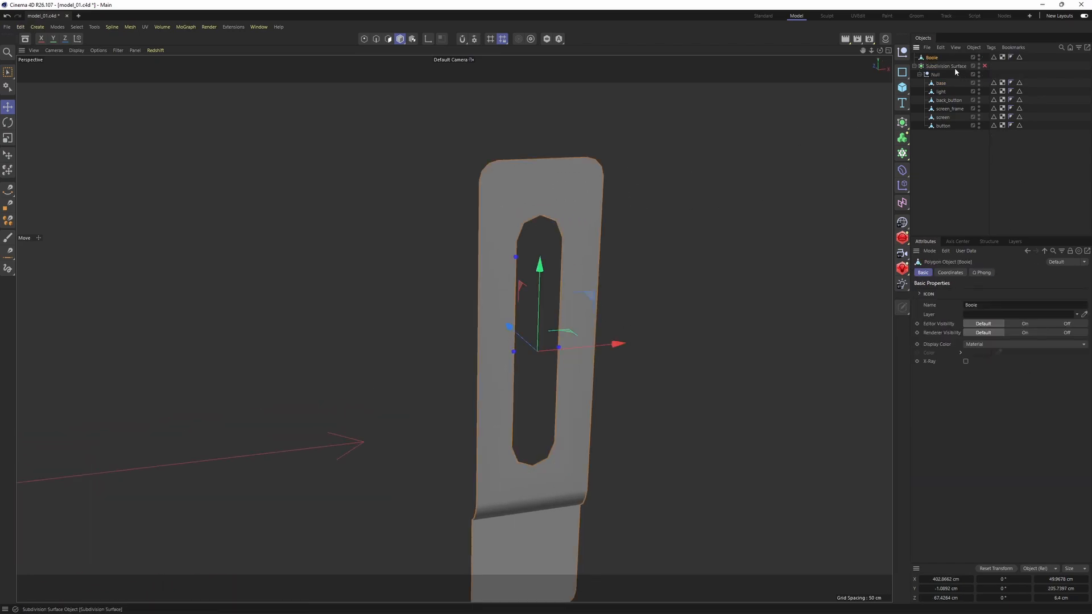
# Step: Examine the clip's points around the cut slot and along its outline from several angles
pyautogui.keyDown('alt'); pyautogui.moveTo(756, 165); pyautogui.dragTo(609, 164); pyautogui.keyUp('alt')
pyautogui.scroll(2, 588, 172)
pyautogui.scroll(-2, 590, 276)
pyautogui.keyDown('alt'); pyautogui.moveTo(590, 275); pyautogui.dragTo(745, 250); pyautogui.keyUp('alt')
pyautogui.press('Return')
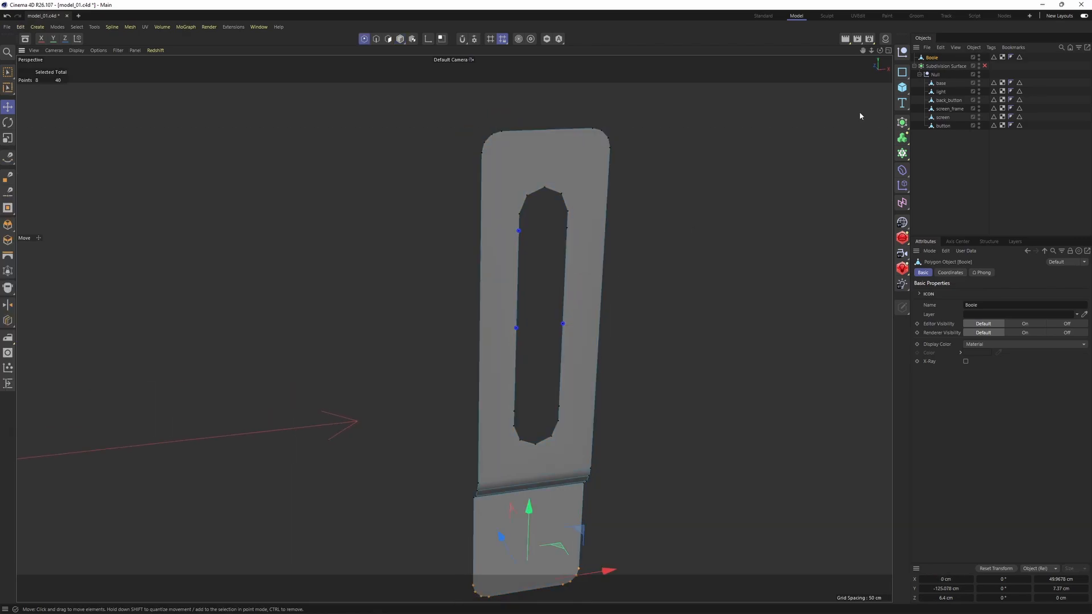
pyautogui.keyDown('alt'); pyautogui.moveTo(631, 284); pyautogui.dragTo(569, 239); pyautogui.keyUp('alt')
pyautogui.scroll(2, 558, 193)
pyautogui.keyDown('alt'); pyautogui.moveTo(602, 314); pyautogui.dragTo(600, 268); pyautogui.keyUp('alt')
pyautogui.scroll(-5, 528, 264)
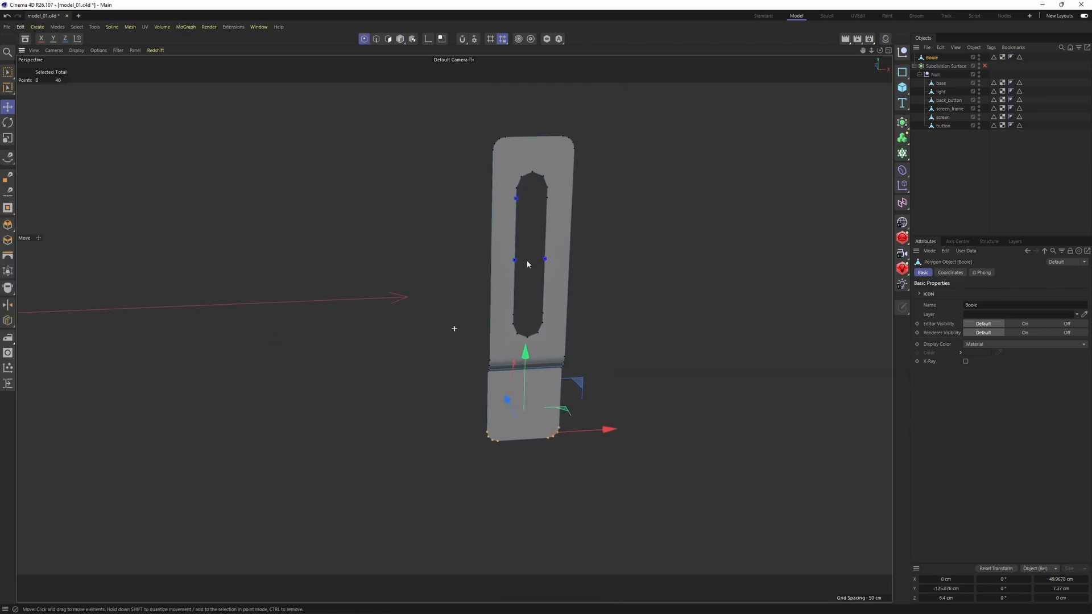
# Step: Use the Polygon Pen to cut a centre edge from the slot's lowest point down to the clip's lower edge
pyautogui.keyDown('alt'); pyautogui.moveTo(528, 264); pyautogui.dragTo(536, 242); pyautogui.keyUp('alt')
pyautogui.keyDown('alt'); pyautogui.moveTo(537, 242); pyautogui.dragTo(541, 296, button='middle'); pyautogui.keyUp('alt')
pyautogui.scroll(2, 551, 228)
pyautogui.keyDown('alt'); pyautogui.moveTo(552, 226); pyautogui.dragTo(519, 176, button='middle'); pyautogui.keyUp('alt')
pyautogui.scroll(4, 510, 158)
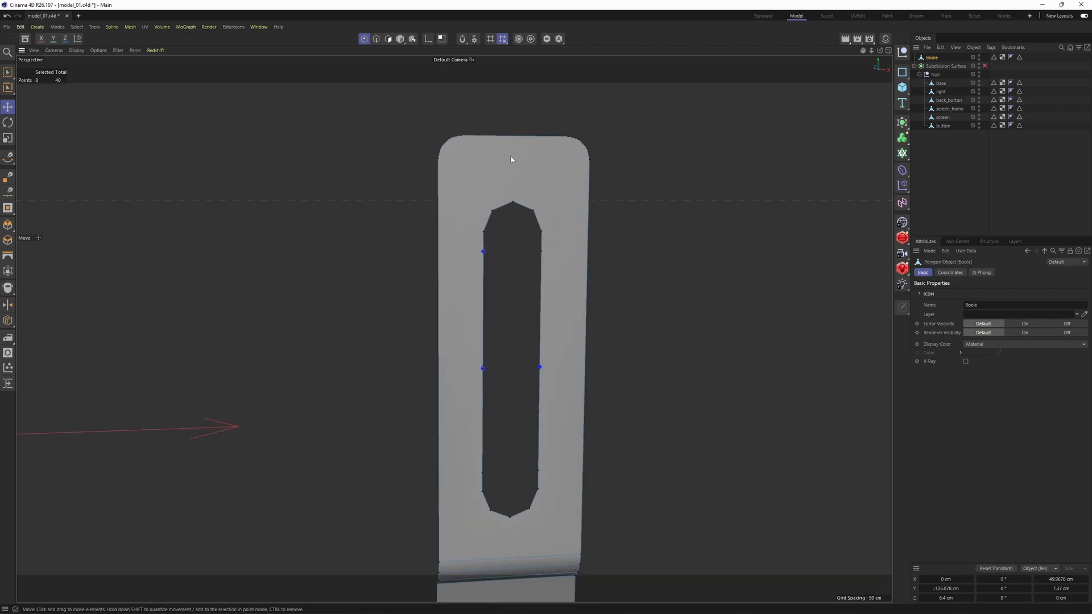
pyautogui.keyDown('alt'); pyautogui.moveTo(545, 188); pyautogui.dragTo(496, 243); pyautogui.keyUp('alt')
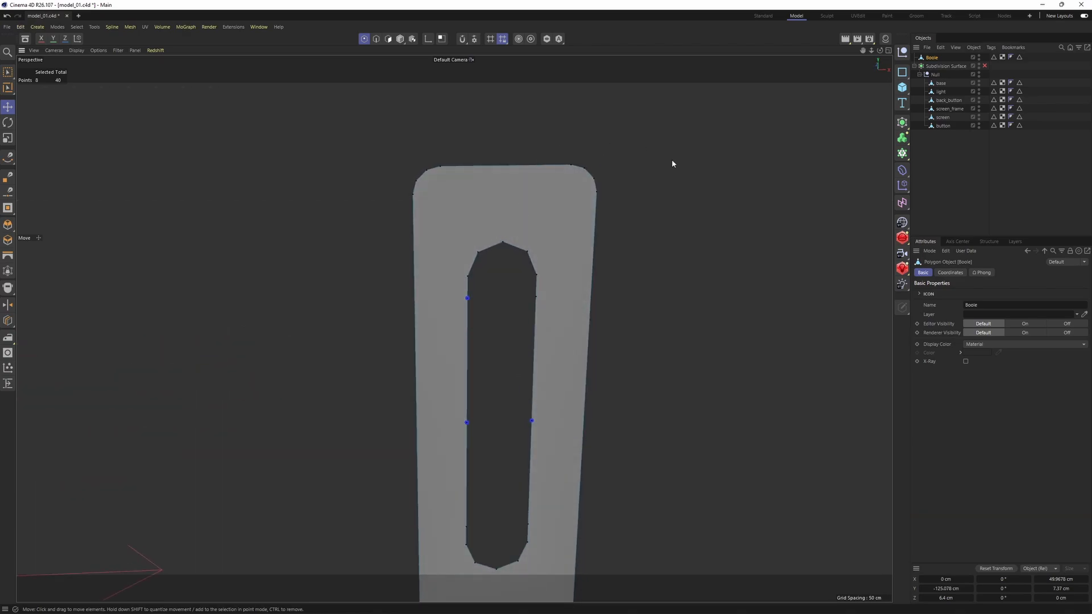
pyautogui.rightClick(565, 220)
pyautogui.click(612, 241)
pyautogui.keyDown('alt'); pyautogui.moveTo(604, 241); pyautogui.dragTo(476, 268); pyautogui.keyUp('alt')
pyautogui.keyDown('alt'); pyautogui.moveTo(476, 267); pyautogui.dragTo(484, 205, button='middle'); pyautogui.keyUp('alt')
pyautogui.keyDown('alt'); pyautogui.moveTo(483, 204); pyautogui.dragTo(462, 223); pyautogui.keyUp('alt')
pyautogui.click(461, 218)
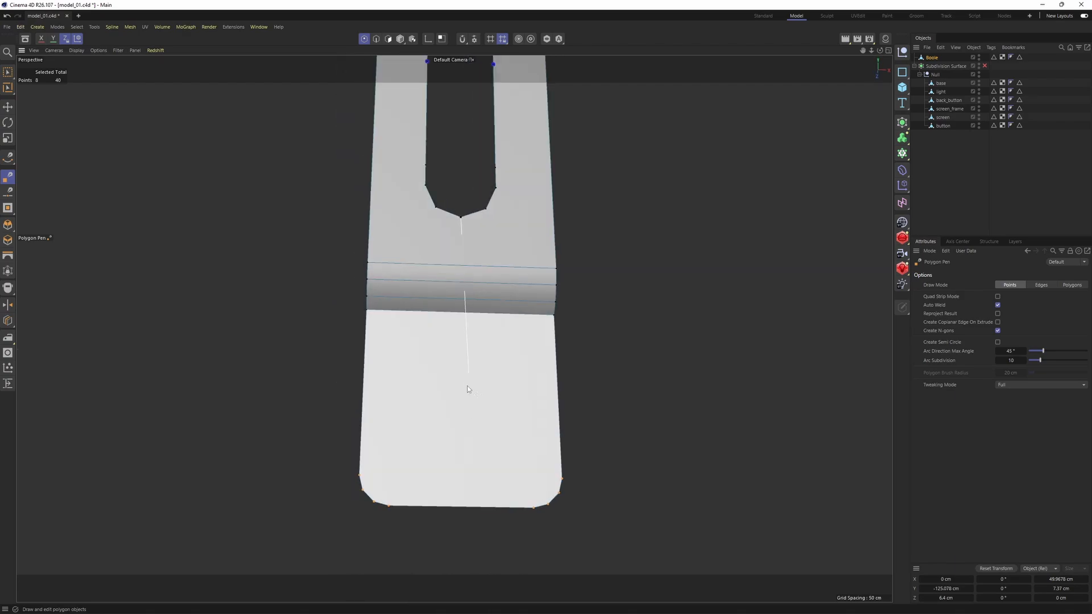
pyautogui.click(464, 507)
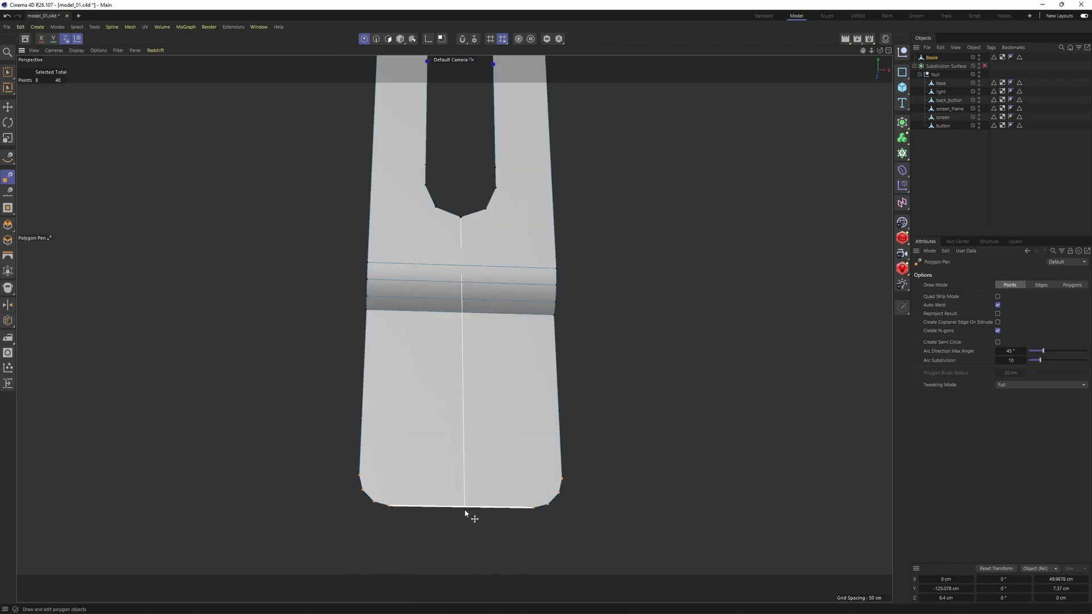
# Step: Connect the points beside the slot's lowest point diagonally to the outline points where the clip's bend starts
pyautogui.scroll(2, 484, 209)
pyautogui.click(485, 209)
pyautogui.click(567, 283)
pyautogui.click(426, 208)
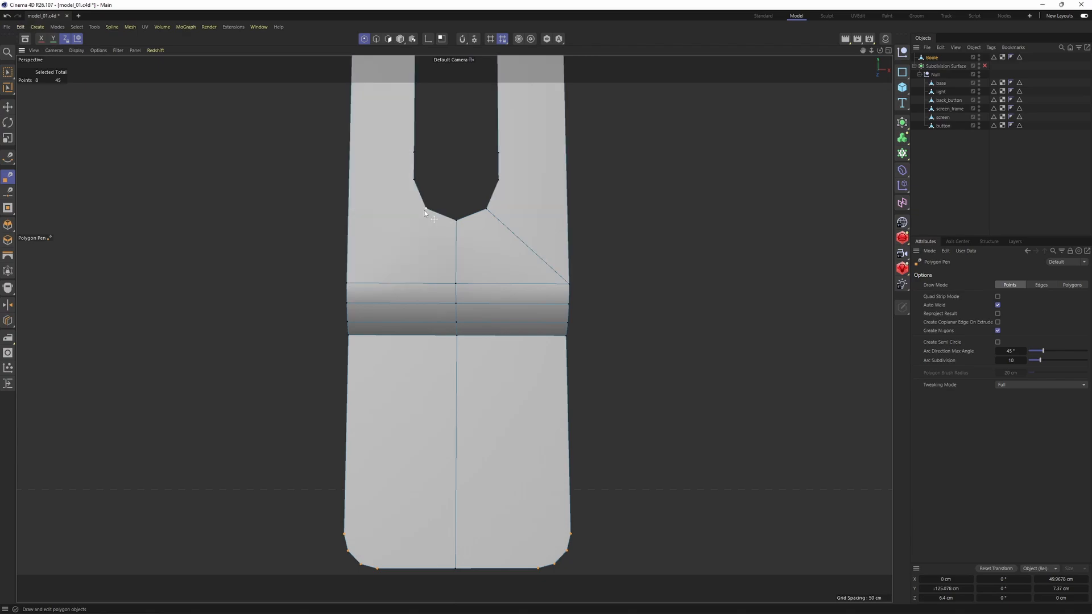
pyautogui.keyDown('alt'); pyautogui.moveTo(425, 199); pyautogui.dragTo(418, 219, button='middle'); pyautogui.keyUp('alt')
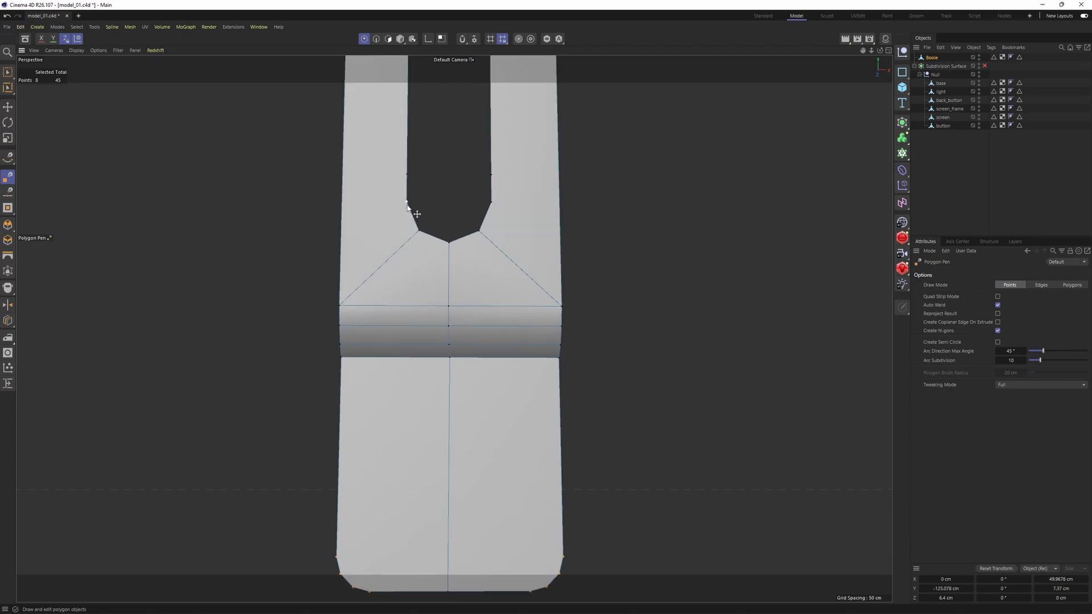
# Step: Cut two horizontal edges on each side of the slot's lower end, from its side points out to the clip's edges
pyautogui.click(341, 201)
pyautogui.click(492, 203)
pyautogui.click(560, 205)
pyautogui.click(492, 175)
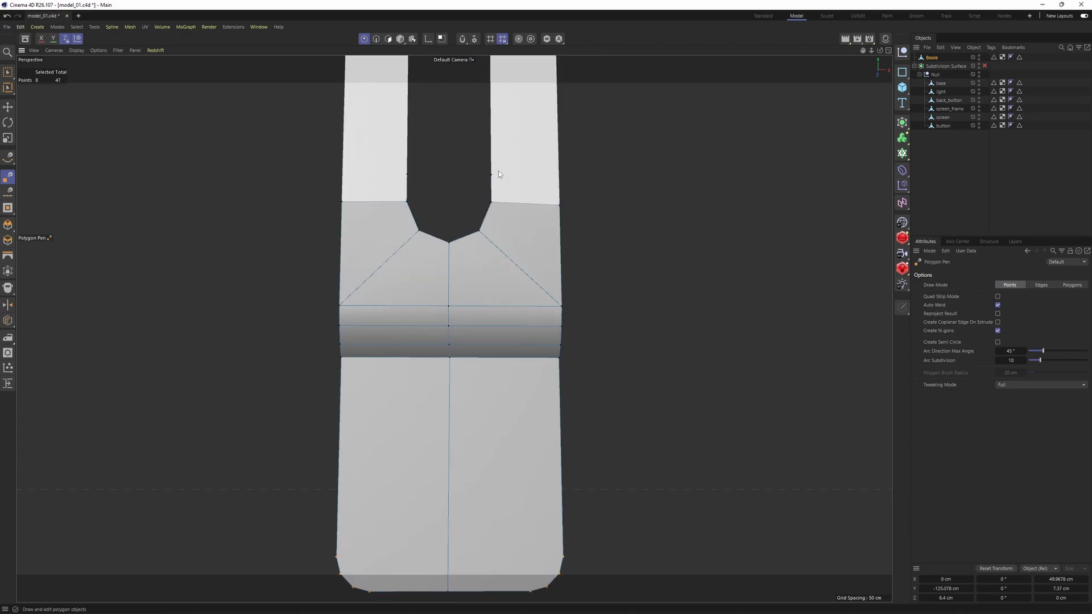
pyautogui.click(405, 174)
# Step: Cut two horizontal edges across the clip's lower end, joining the opposite points of its rounded corners
pyautogui.scroll(-2, 342, 176)
pyautogui.keyDown('alt'); pyautogui.moveTo(410, 521); pyautogui.dragTo(408, 392, button='middle'); pyautogui.keyUp('alt')
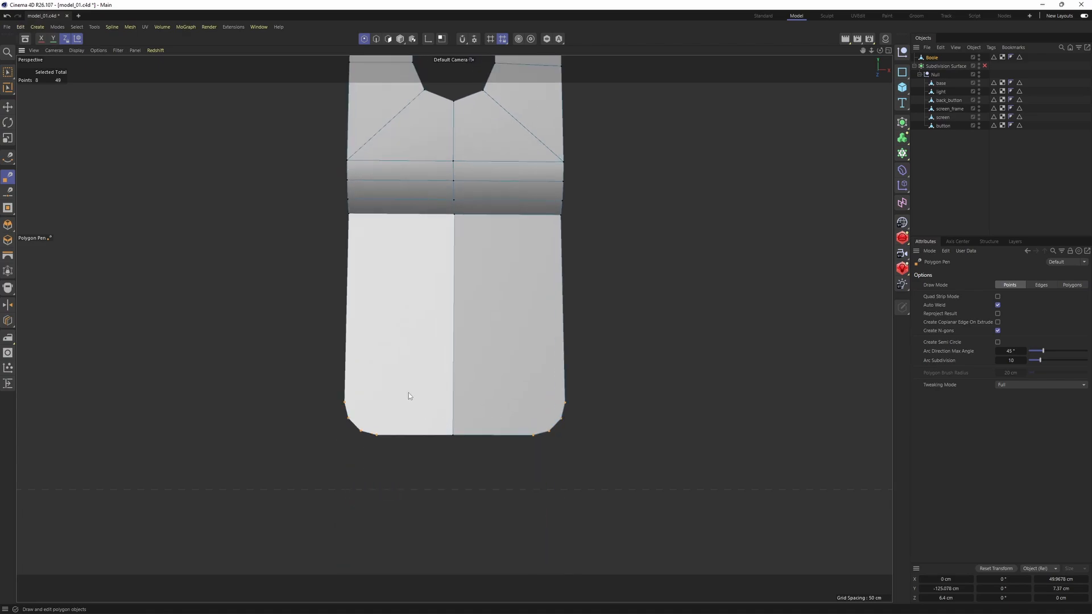
pyautogui.keyDown('alt'); pyautogui.moveTo(408, 393); pyautogui.dragTo(415, 364); pyautogui.keyUp('alt')
pyautogui.scroll(-4, 414, 285)
pyautogui.keyDown('alt'); pyautogui.moveTo(414, 209); pyautogui.dragTo(413, 266, button='middle'); pyautogui.keyUp('alt')
pyautogui.keyDown('alt'); pyautogui.moveTo(408, 404); pyautogui.dragTo(409, 309, button='middle'); pyautogui.keyUp('alt')
pyautogui.scroll(6, 406, 309)
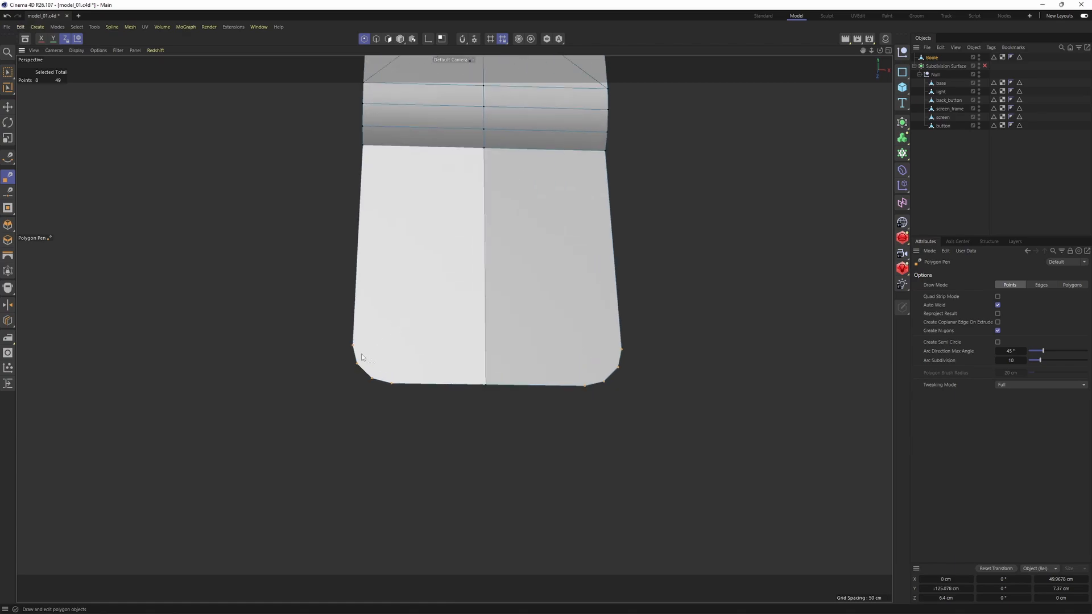
pyautogui.click(353, 346)
pyautogui.click(618, 368)
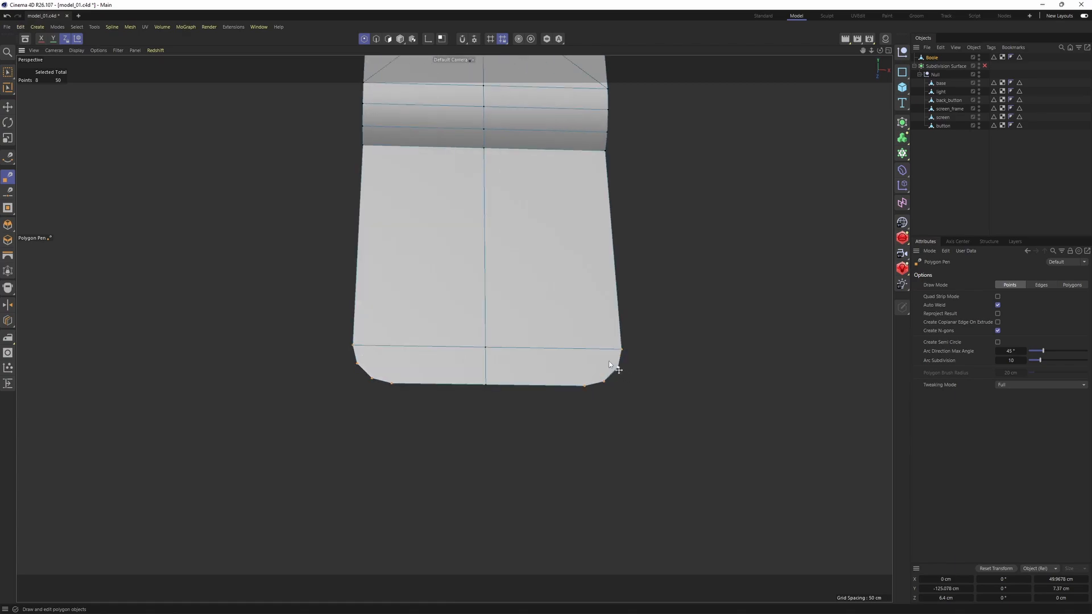
pyautogui.click(356, 364)
# Step: Cut a centre edge from the slot's highest point up to the clip's upper edge
pyautogui.keyDown('alt'); pyautogui.moveTo(341, 358); pyautogui.dragTo(302, 374, button='right'); pyautogui.keyUp('alt')
pyautogui.keyDown('alt'); pyautogui.moveTo(398, 119); pyautogui.dragTo(393, 216, button='middle'); pyautogui.keyUp('alt')
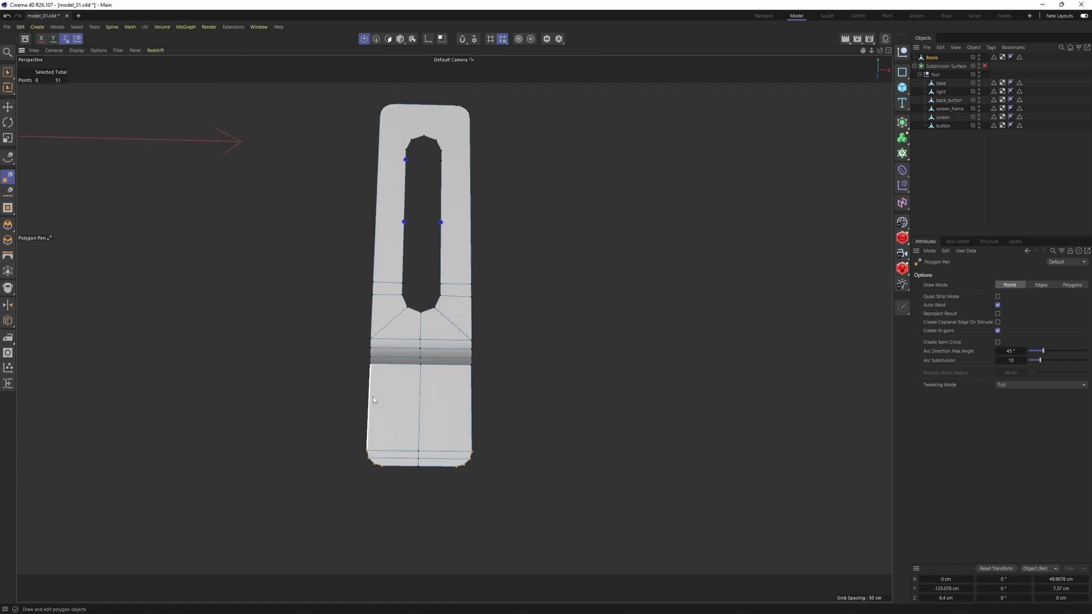
pyautogui.keyDown('alt'); pyautogui.moveTo(389, 215); pyautogui.dragTo(403, 209, button='right'); pyautogui.keyUp('alt')
pyautogui.keyDown('alt'); pyautogui.moveTo(411, 113); pyautogui.dragTo(417, 200, button='middle'); pyautogui.keyUp('alt')
pyautogui.keyDown('alt'); pyautogui.moveTo(417, 200); pyautogui.dragTo(427, 198, button='right'); pyautogui.keyUp('alt')
pyautogui.keyDown('alt'); pyautogui.moveTo(429, 195); pyautogui.dragTo(427, 215); pyautogui.keyUp('alt')
pyautogui.keyDown('alt'); pyautogui.moveTo(427, 216); pyautogui.dragTo(397, 284, button='middle'); pyautogui.keyUp('alt')
pyautogui.click(431, 290)
pyautogui.click(431, 182)
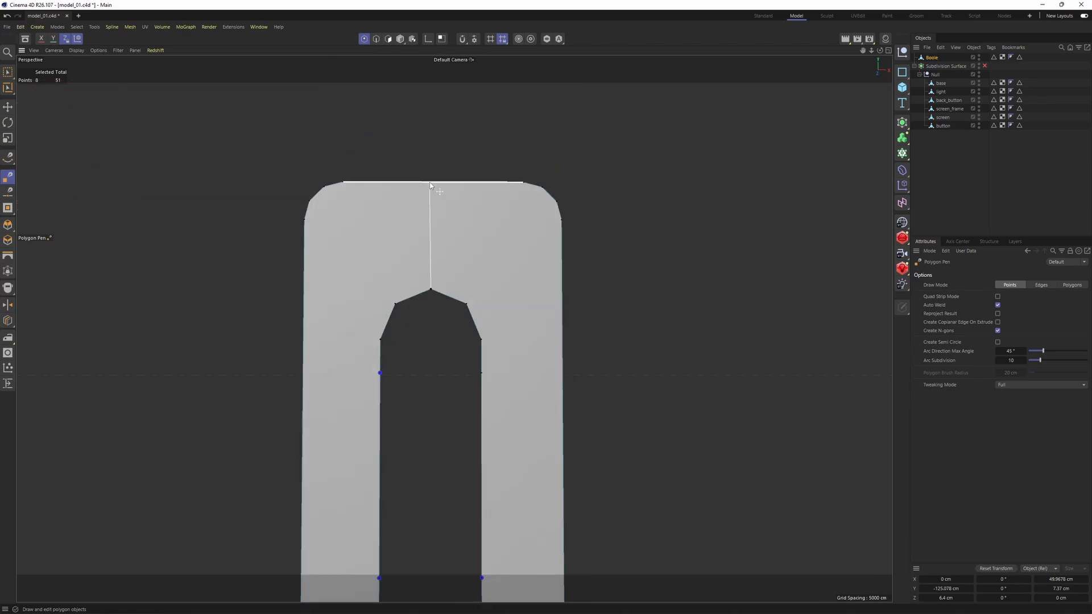
# Step: Cut a horizontal edge across the clip's upper end between matching points of its rounded corners
pyautogui.click(481, 340)
pyautogui.click(542, 187)
pyautogui.scroll(2, 569, 236)
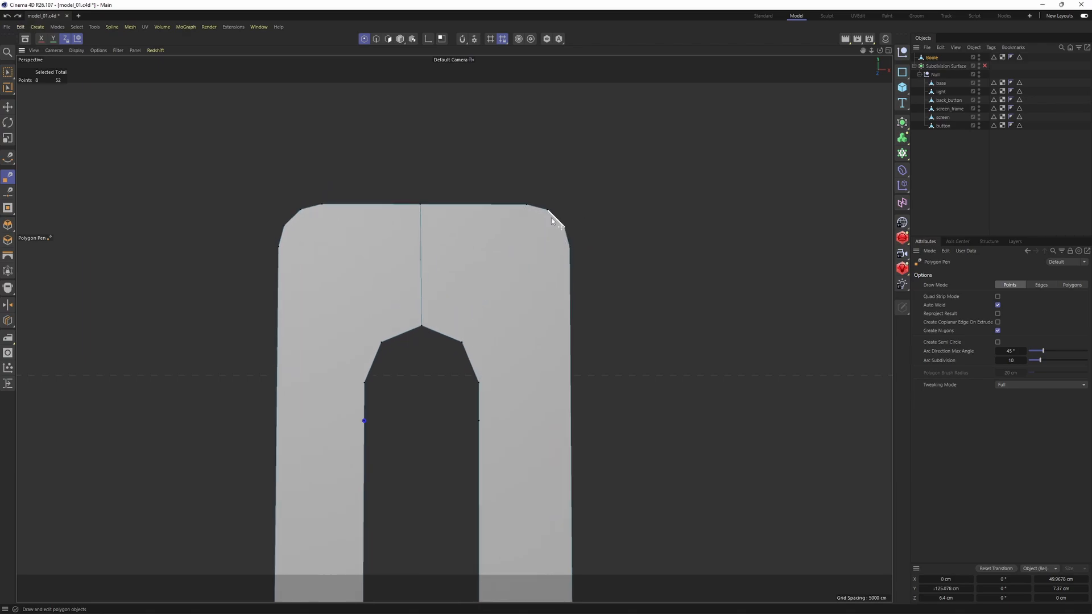
pyautogui.click(562, 226)
pyautogui.click(284, 226)
# Step: Try three diagonal cuts on each side of the slot's upper end, joining its points to the rounded corners and side edges
pyautogui.keyDown('alt'); pyautogui.moveTo(526, 274); pyautogui.dragTo(514, 240, button='middle'); pyautogui.keyUp('alt')
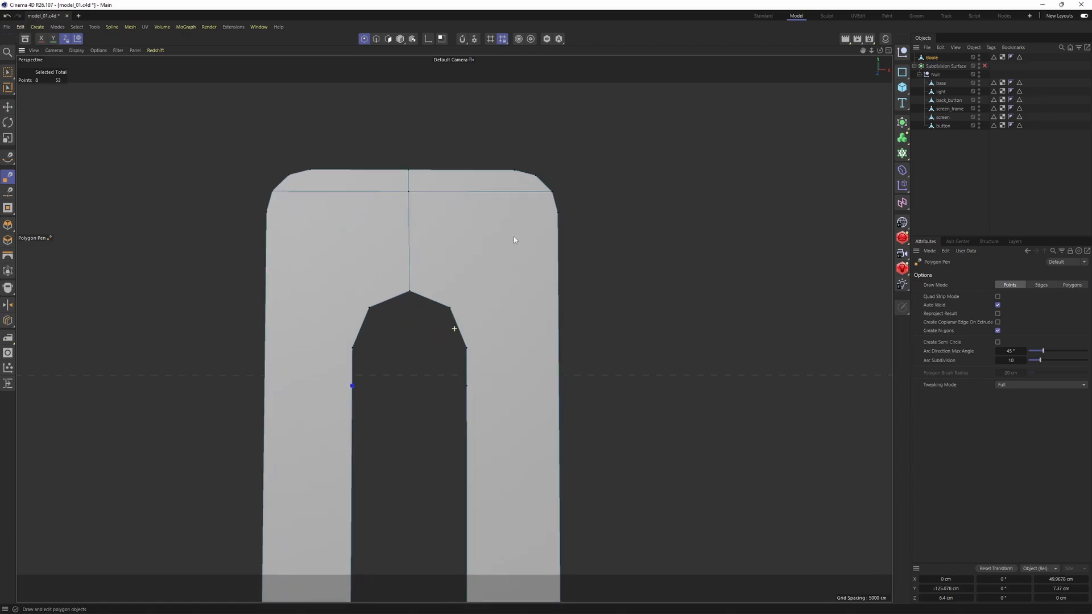
pyautogui.click(553, 192)
pyautogui.click(450, 307)
pyautogui.click(369, 307)
pyautogui.click(273, 191)
pyautogui.click(557, 213)
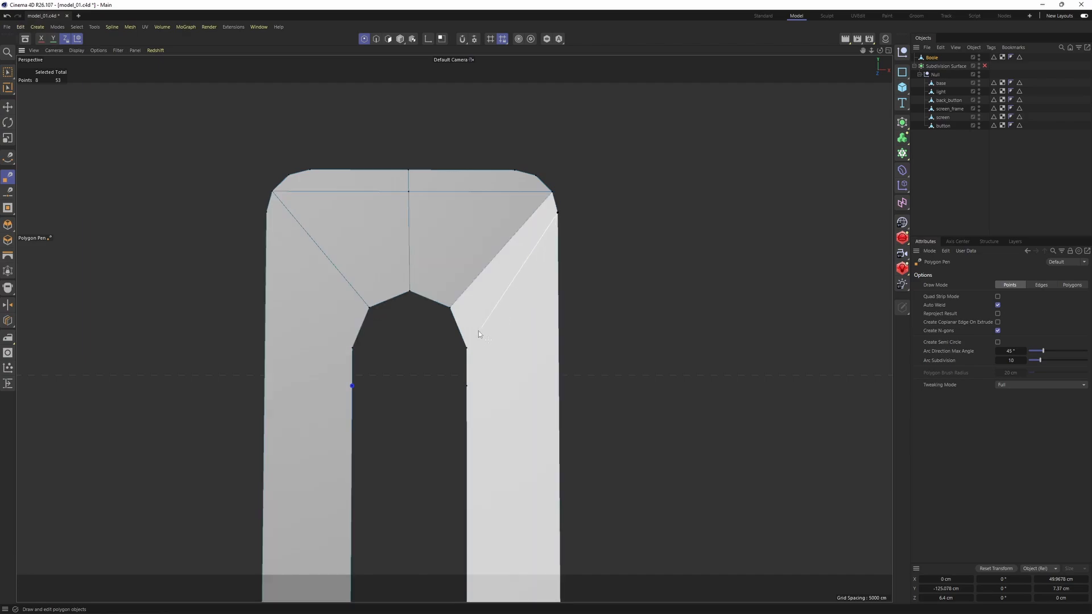
pyautogui.click(466, 348)
pyautogui.click(352, 348)
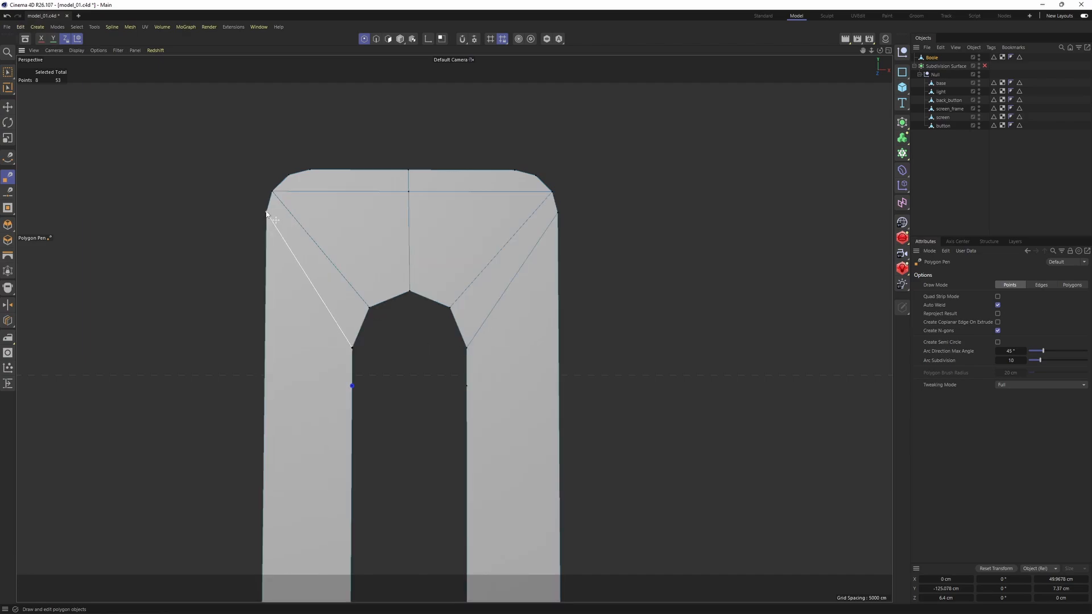
pyautogui.click(352, 386)
pyautogui.click(558, 246)
pyautogui.keyDown('alt'); pyautogui.moveTo(559, 247); pyautogui.dragTo(548, 253, button='right'); pyautogui.keyUp('alt')
pyautogui.scroll(3, 546, 158)
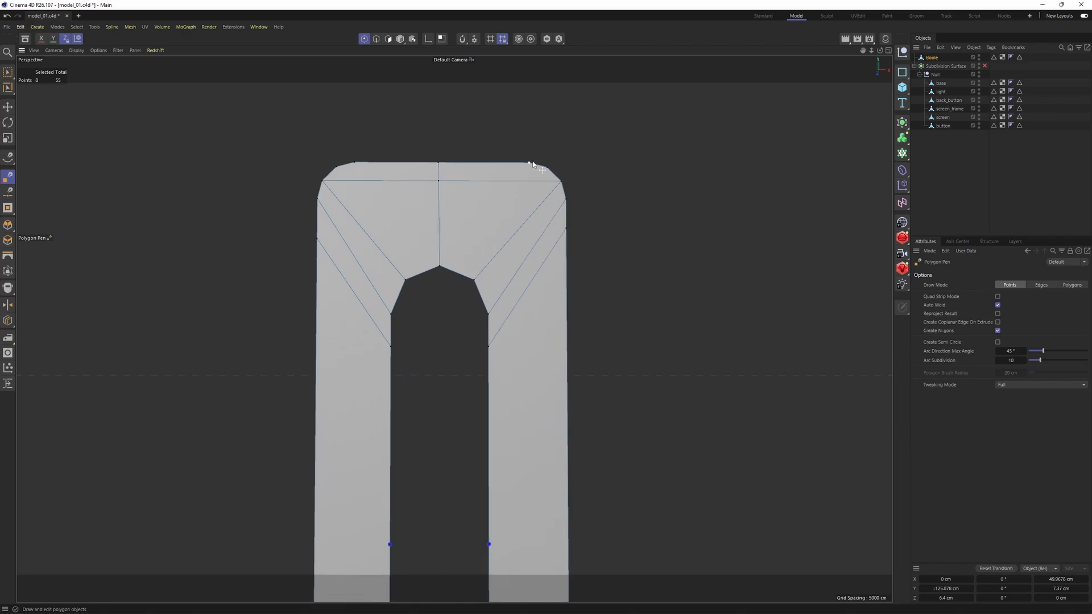
# Step: Try a cut from the end of the straight upper edge to the slot, and undo the recent diagonal cuts
pyautogui.click(529, 164)
pyautogui.click(561, 181)
pyautogui.click(475, 278)
pyautogui.scroll(1, 568, 199)
pyautogui.hotkey('ctrl', 'z')
pyautogui.hotkey('ctrl', 'z')
pyautogui.hotkey('ctrl', 'z')
pyautogui.hotkey('ctrl', 'z')
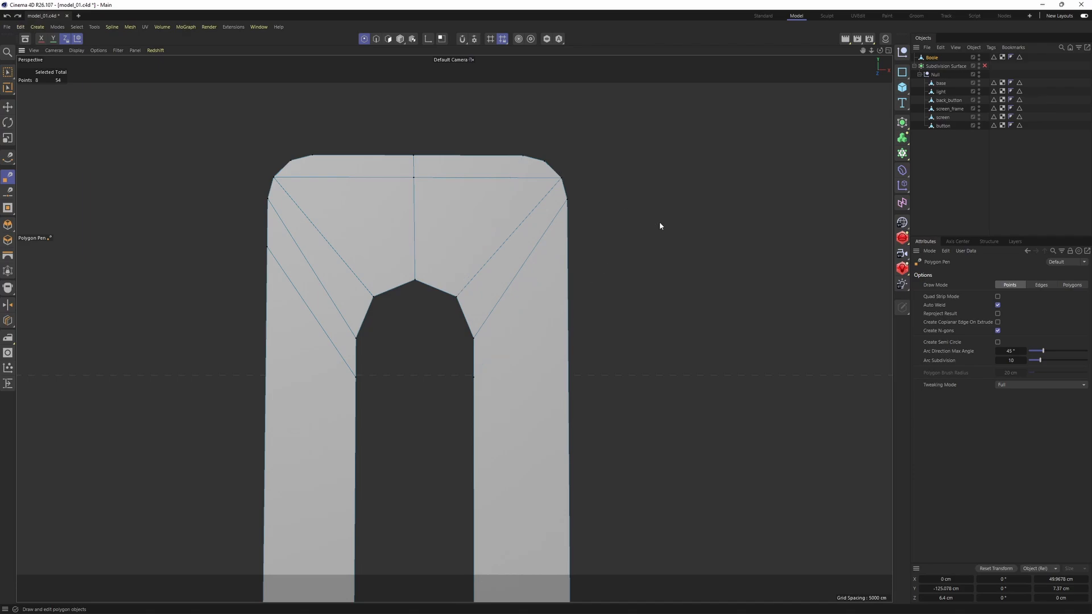
# Step: On the clip's right half, connect the upper edge's end to the slot and add three diagonal edges from the corner and side
pyautogui.click(522, 157)
pyautogui.click(455, 296)
pyautogui.click(558, 182)
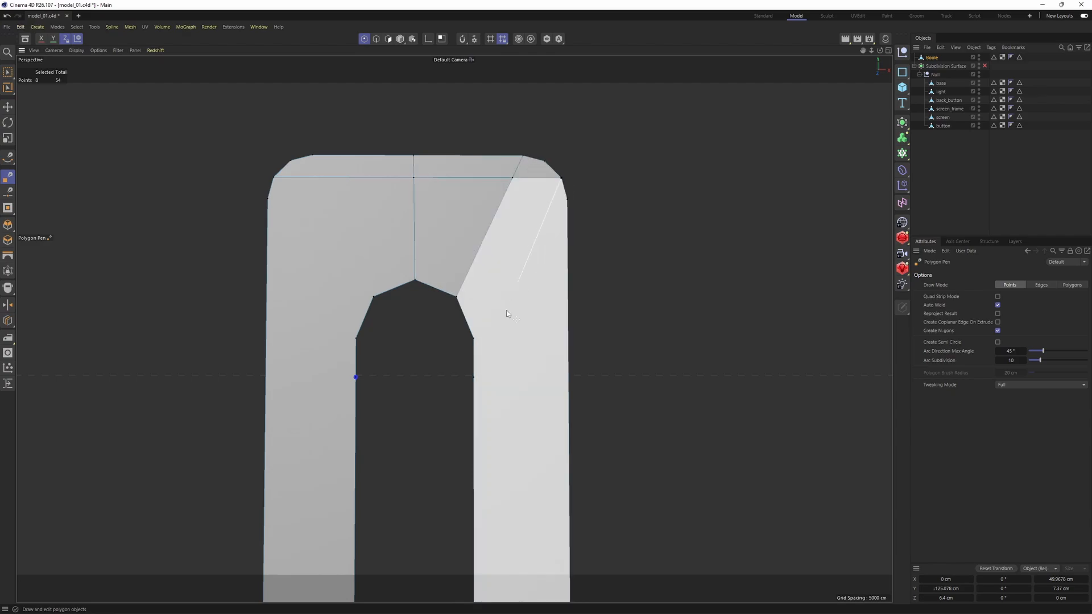
pyautogui.click(474, 377)
pyautogui.click(473, 408)
pyautogui.click(570, 236)
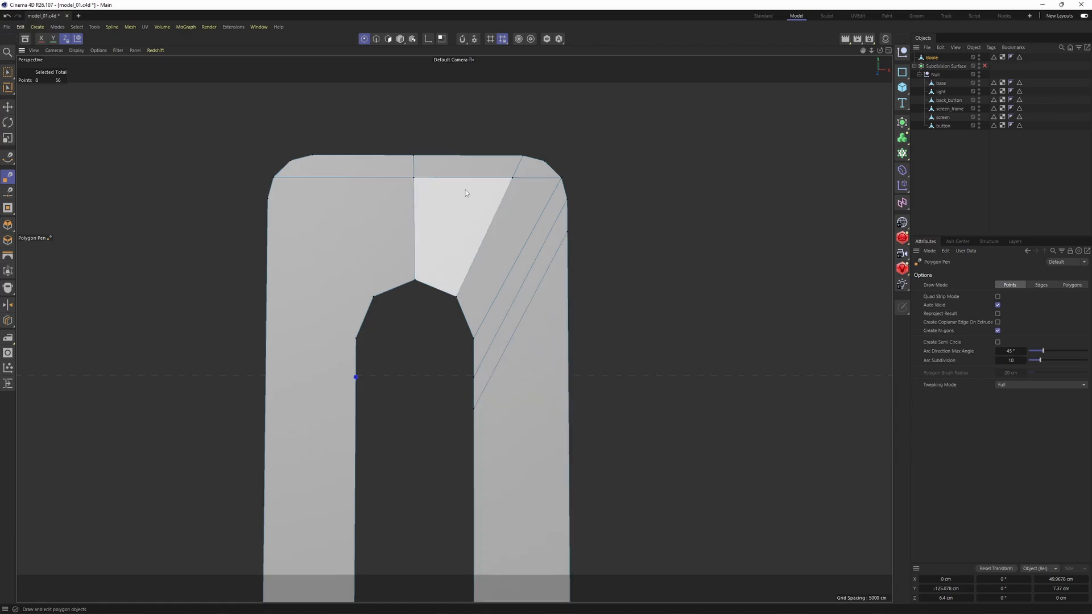
# Step: Repeat the same edge layout on the left half, joining the upper edge, corner and side to the slot's points
pyautogui.keyDown('alt'); pyautogui.moveTo(466, 193); pyautogui.dragTo(585, 181, button='middle'); pyautogui.keyUp('alt')
pyautogui.keyDown('alt'); pyautogui.moveTo(438, 164); pyautogui.dragTo(448, 188); pyautogui.keyUp('alt')
pyautogui.click(424, 134)
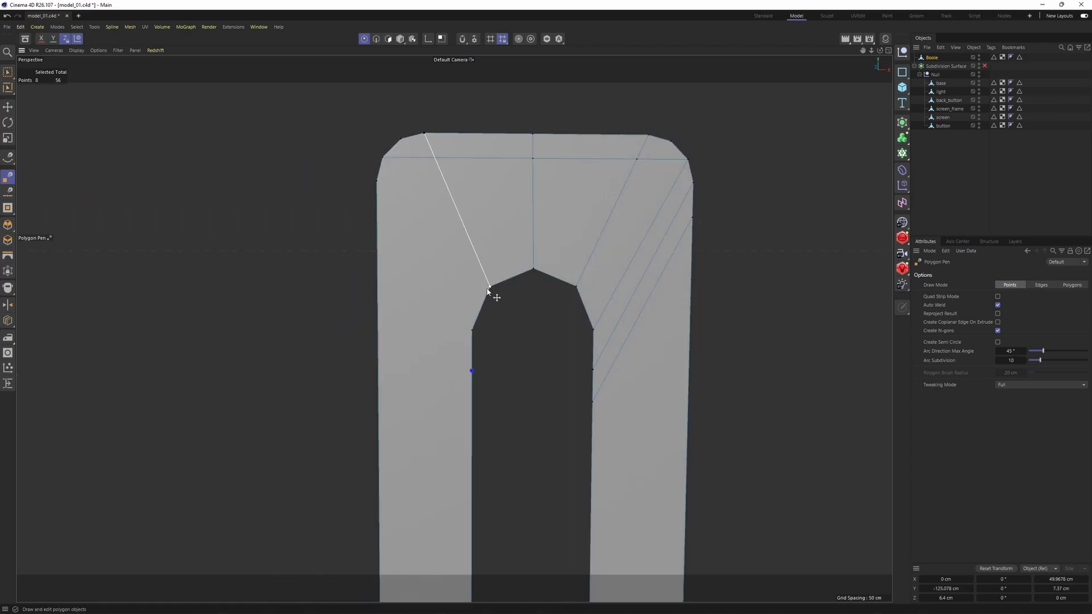
pyautogui.click(472, 331)
pyautogui.click(377, 182)
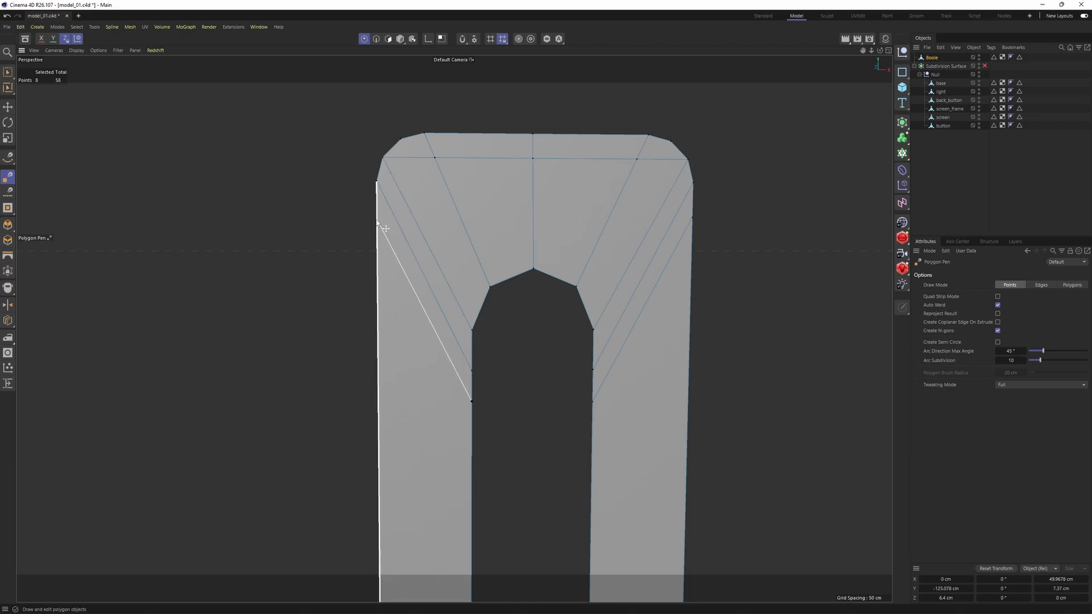
pyautogui.click(378, 220)
# Step: Remove the leftover middle points on both long sides of the slot
pyautogui.scroll(-5, 394, 256)
pyautogui.keyDown('alt'); pyautogui.moveTo(425, 423); pyautogui.dragTo(426, 301, button='middle'); pyautogui.keyUp('alt')
pyautogui.keyDown('alt'); pyautogui.moveTo(426, 302); pyautogui.dragTo(435, 312); pyautogui.keyUp('alt')
pyautogui.keyDown('ctrl'); pyautogui.click(435, 311); pyautogui.keyUp('ctrl')
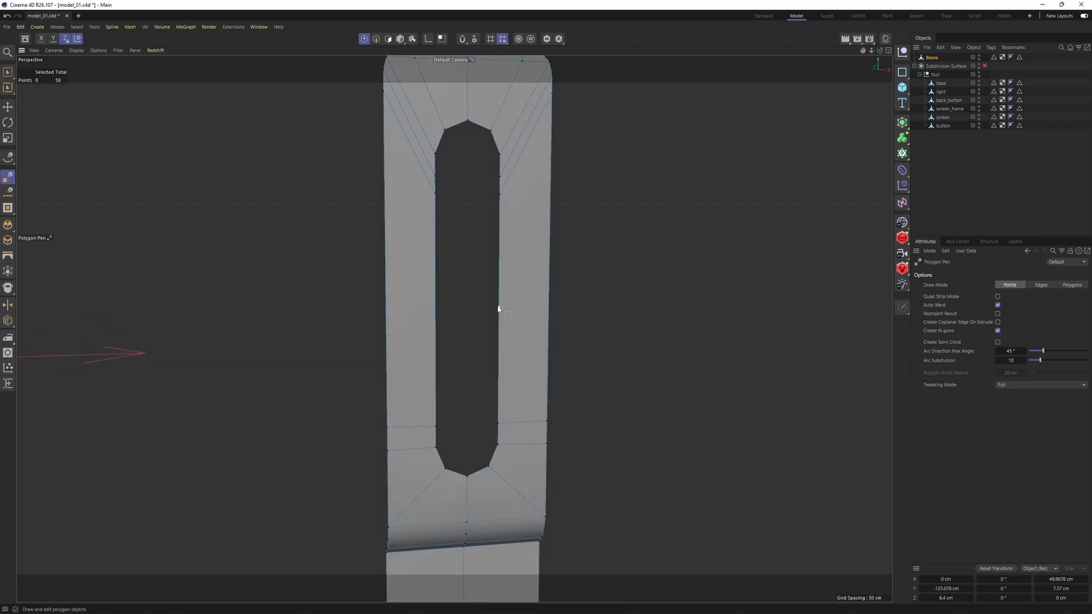
pyautogui.keyDown('ctrl'); pyautogui.click(499, 309); pyautogui.keyUp('ctrl')
# Step: Select all of the clip's polygons and extrude them with caps by about -7.05 cm, matching the side-view reference
pyautogui.keyDown('alt'); pyautogui.moveTo(545, 315); pyautogui.dragTo(510, 322, button='right'); pyautogui.keyUp('alt')
pyautogui.keyDown('alt'); pyautogui.moveTo(510, 322); pyautogui.dragTo(454, 329, button='middle'); pyautogui.keyUp('alt')
pyautogui.keyDown('alt'); pyautogui.moveTo(454, 329); pyautogui.dragTo(467, 265); pyautogui.keyUp('alt')
pyautogui.press('Return')
pyautogui.press('Return')
pyautogui.hotkey('ctrl', 'a')
pyautogui.keyDown('alt'); pyautogui.moveTo(500, 320); pyautogui.dragTo(568, 263); pyautogui.keyUp('alt')
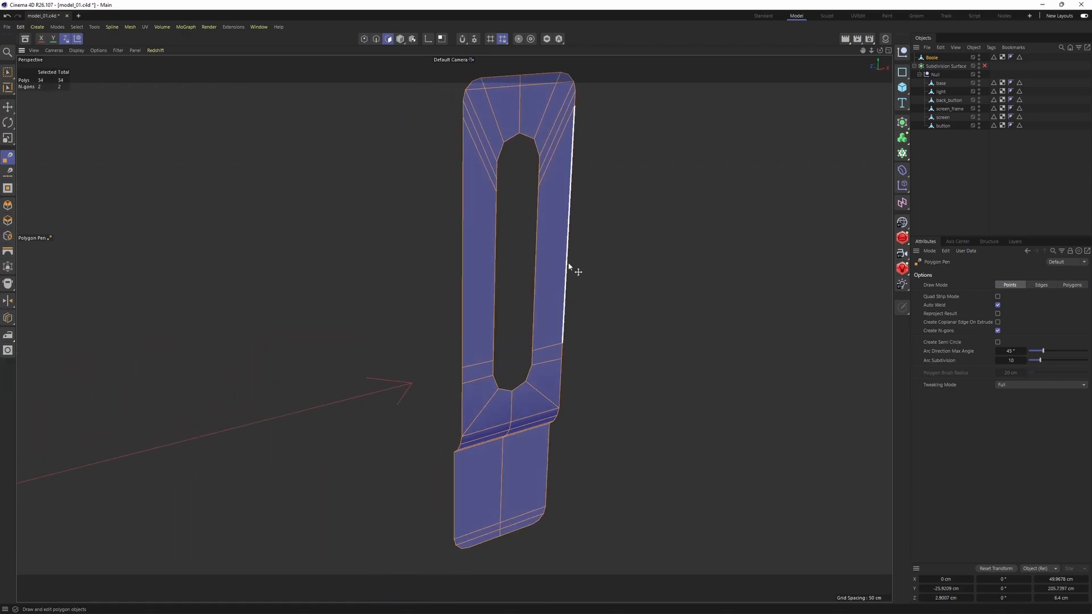
pyautogui.rightClick(569, 263)
pyautogui.click(591, 256)
pyautogui.middleClick(370, 426)
pyautogui.middleClick(341, 425)
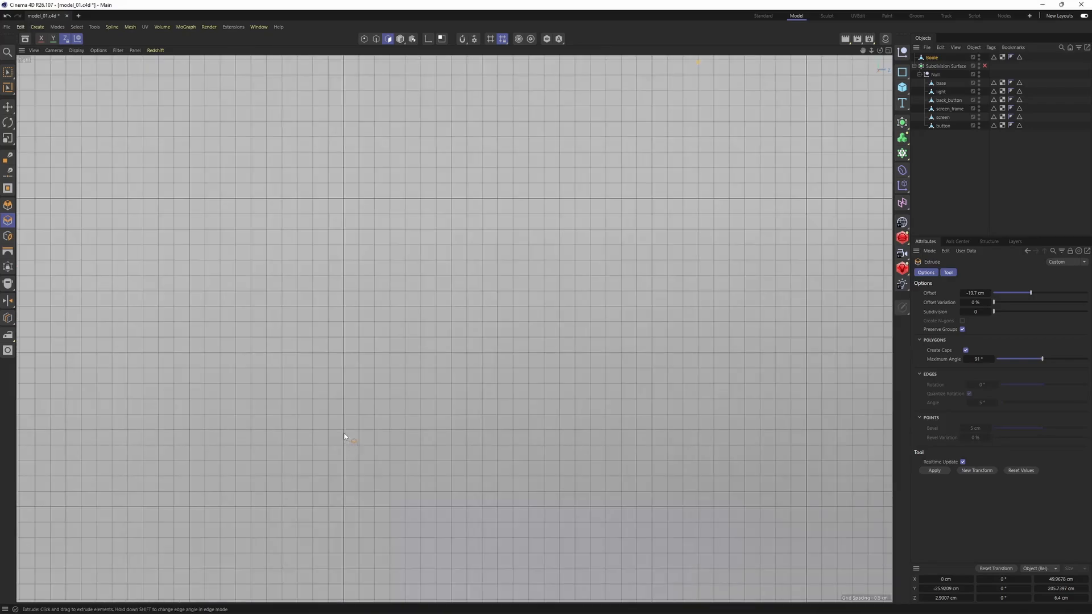
pyautogui.middleClick(330, 424)
pyautogui.middleClick(312, 403)
pyautogui.scroll(-10, 313, 418)
pyautogui.keyDown('alt'); pyautogui.moveTo(529, 255); pyautogui.dragTo(472, 319, button='middle'); pyautogui.keyUp('alt')
pyautogui.scroll(6, 472, 319)
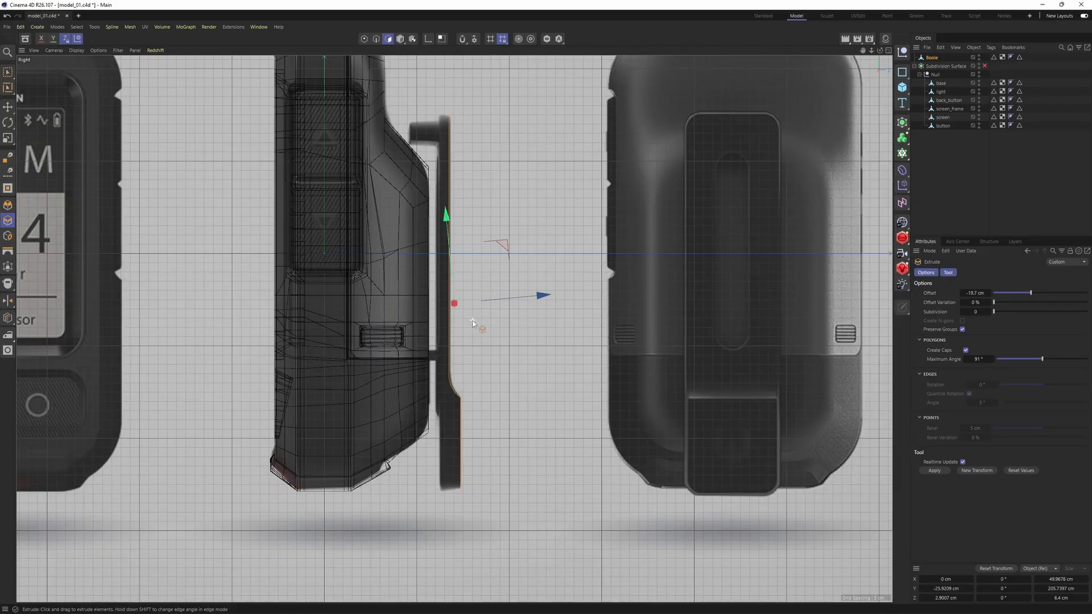
pyautogui.moveTo(549, 420); pyautogui.dragTo(536, 414)
pyautogui.scroll(-2, 558, 414)
pyautogui.scroll(-3, 553, 238)
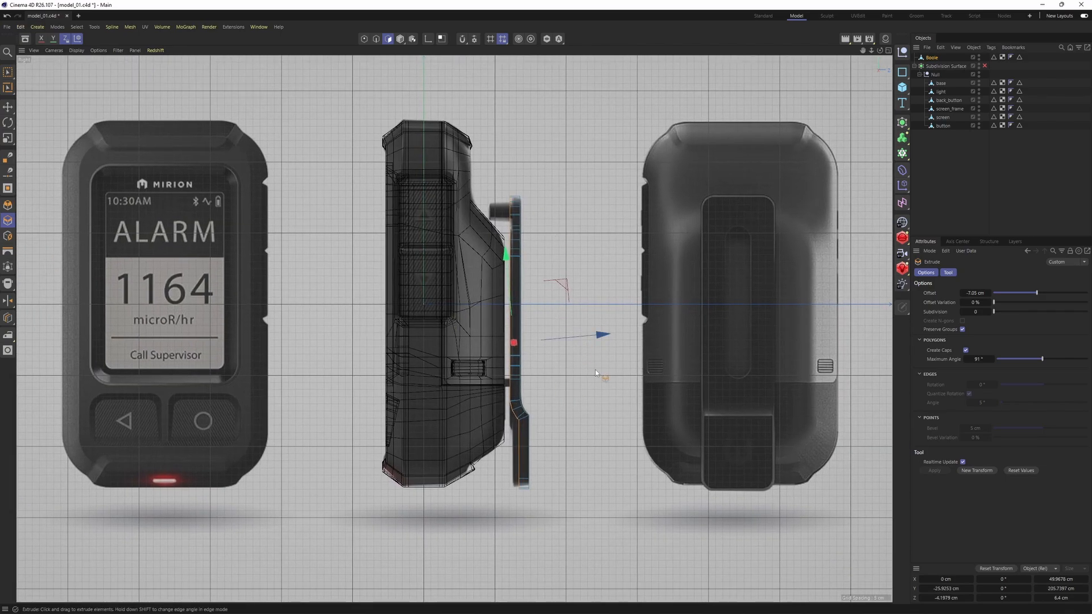
# Step: Flatten the clip's device-facing points with World-oriented scaling and move them to the reference's inner edge at about Z -6.89 cm
pyautogui.press('0')
pyautogui.scroll(4, 554, 218)
pyautogui.moveTo(485, 104); pyautogui.dragTo(528, 514)
pyautogui.keyDown('alt'); pyautogui.moveTo(515, 546); pyautogui.dragTo(490, 253, button='middle'); pyautogui.keyUp('alt')
pyautogui.keyDown('shift'); pyautogui.moveTo(471, 171); pyautogui.dragTo(525, 572); pyautogui.keyUp('shift')
pyautogui.scroll(-2, 508, 462)
pyautogui.press('t')
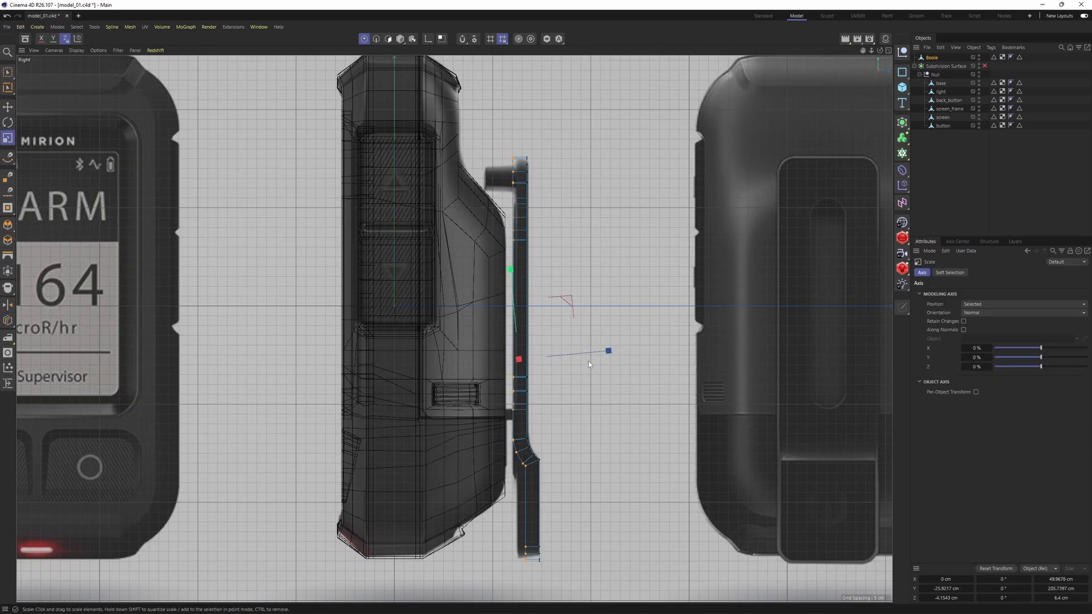
pyautogui.rightClick(603, 354)
pyautogui.press('z')
pyautogui.rightClick(613, 353)
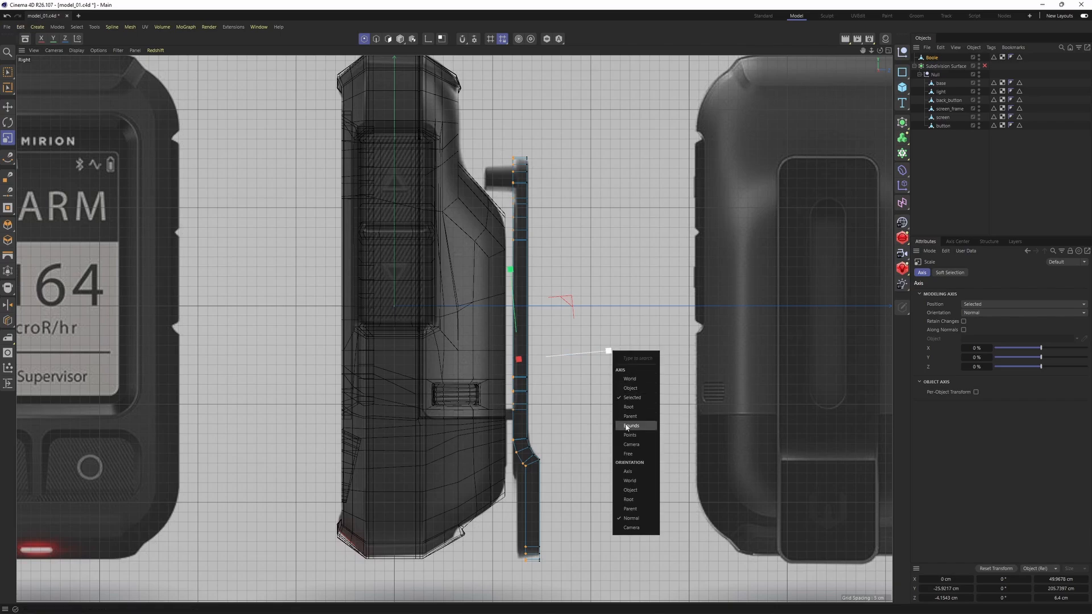
pyautogui.click(631, 480)
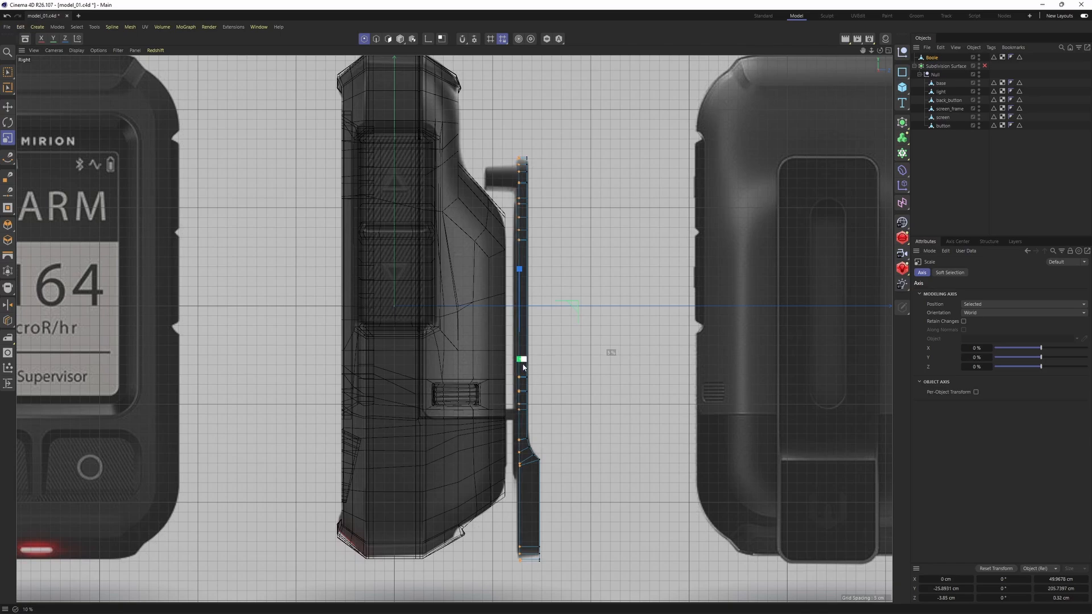
pyautogui.press('e')
pyautogui.moveTo(522, 364); pyautogui.dragTo(602, 362)
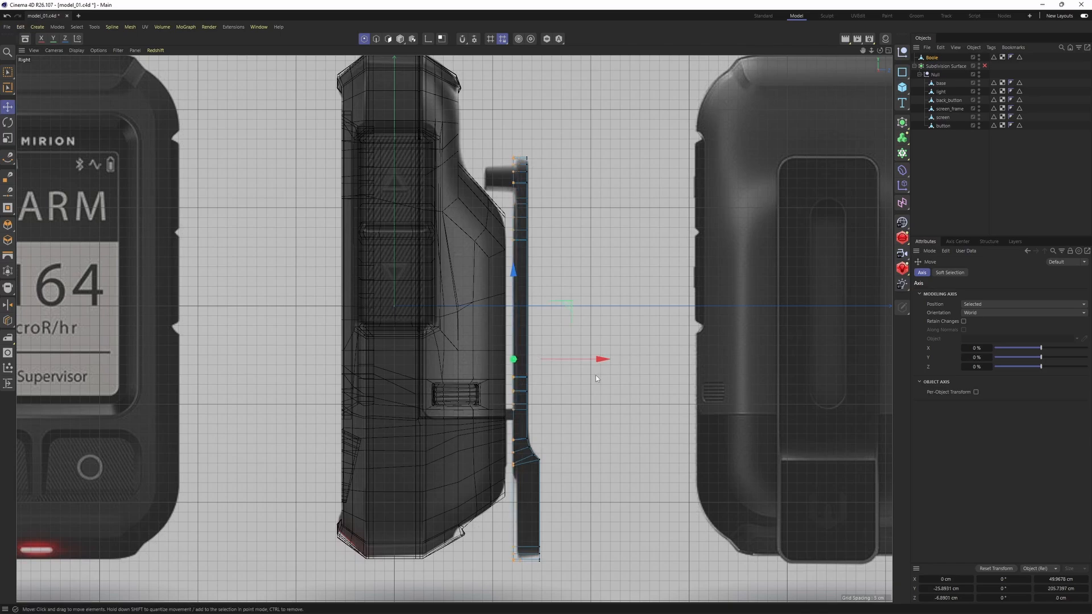
# Step: Move the inner points at the clip's bend down to match the reference's lower bend
pyautogui.scroll(6, 487, 393)
pyautogui.press('0')
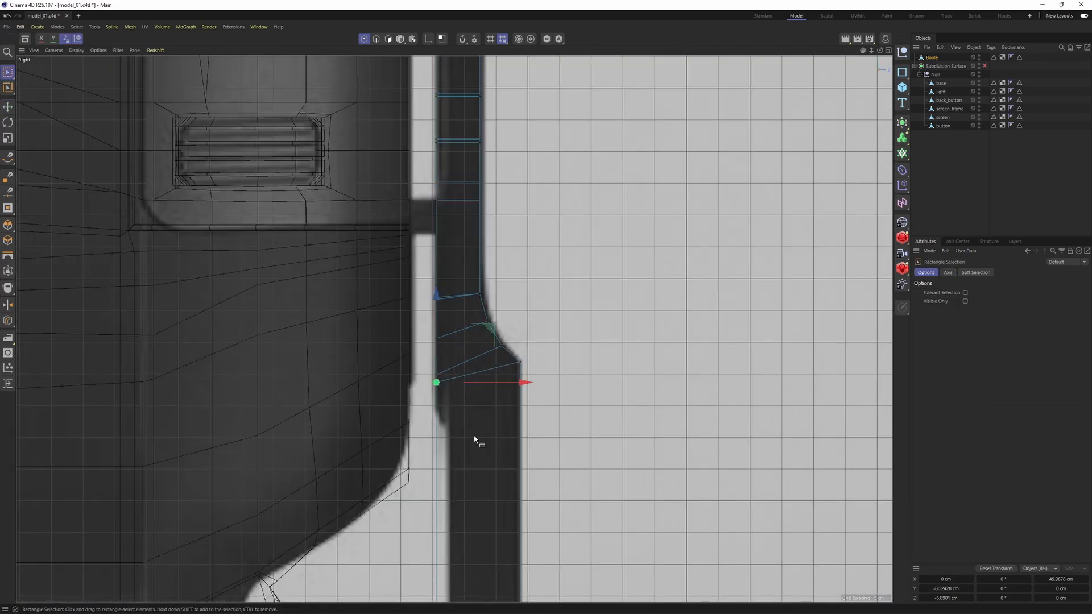
pyautogui.keyDown('alt'); pyautogui.moveTo(474, 437); pyautogui.dragTo(479, 378, button='middle'); pyautogui.keyUp('alt')
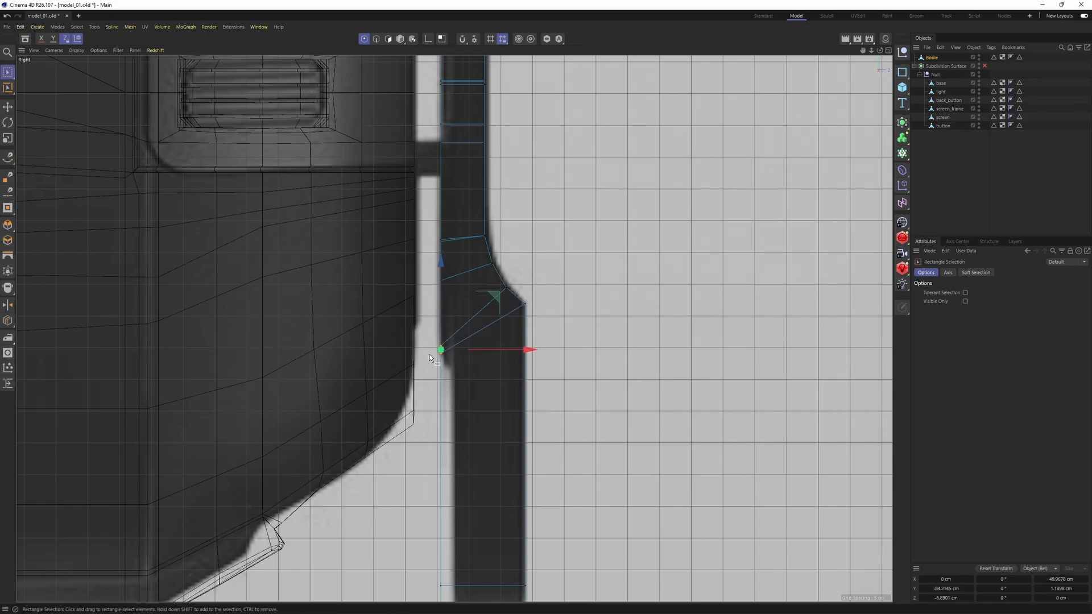
pyautogui.moveTo(457, 370); pyautogui.dragTo(458, 371)
# Step: Shift the inner points of the clip's lower section outward to match the thickness in the side-view reference
pyautogui.keyDown('alt'); pyautogui.moveTo(425, 568); pyautogui.dragTo(456, 407, button='middle'); pyautogui.keyUp('alt')
pyautogui.keyDown('shift'); pyautogui.moveTo(433, 534); pyautogui.dragTo(494, 399); pyautogui.keyUp('shift')
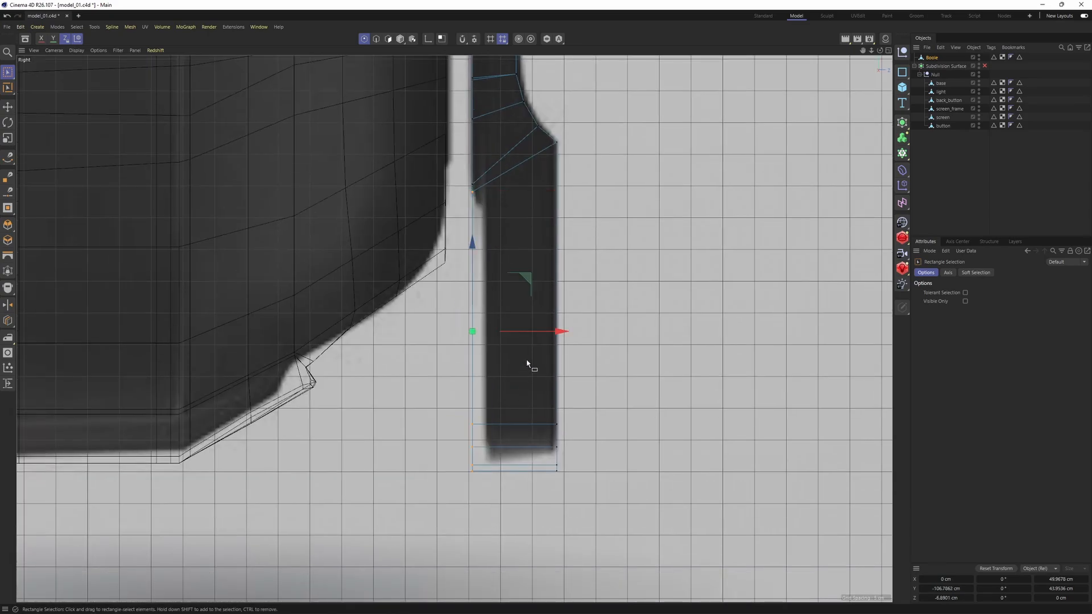
pyautogui.moveTo(541, 334); pyautogui.dragTo(554, 337)
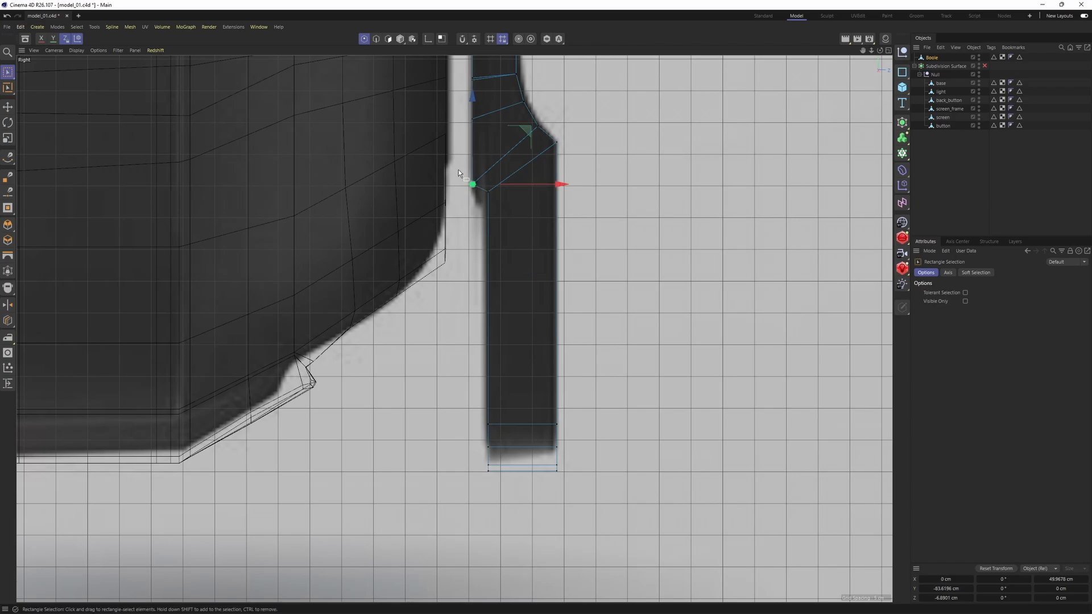
# Step: Loop-select the clip's device-facing outline edge and clone it inward across that face with Slide, offset about 1.94 cm
pyautogui.moveTo(480, 138); pyautogui.dragTo(480, 138)
pyautogui.middleClick(478, 138)
pyautogui.middleClick(320, 131)
pyautogui.keyDown('alt'); pyautogui.moveTo(490, 114); pyautogui.dragTo(500, 271, button='middle'); pyautogui.keyUp('alt')
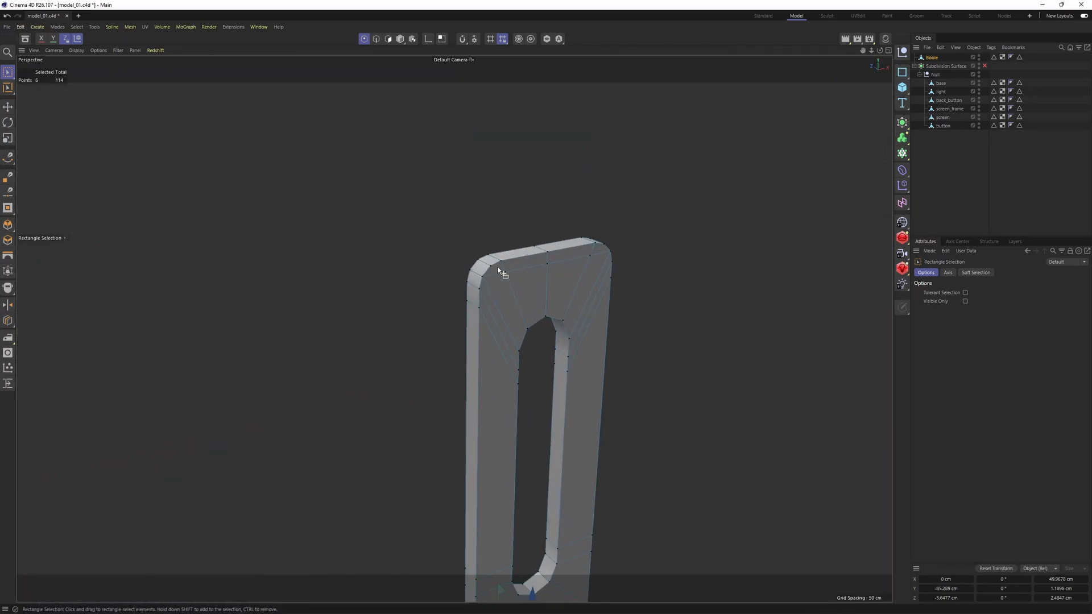
pyautogui.keyDown('alt'); pyautogui.moveTo(500, 271); pyautogui.dragTo(422, 199); pyautogui.keyUp('alt')
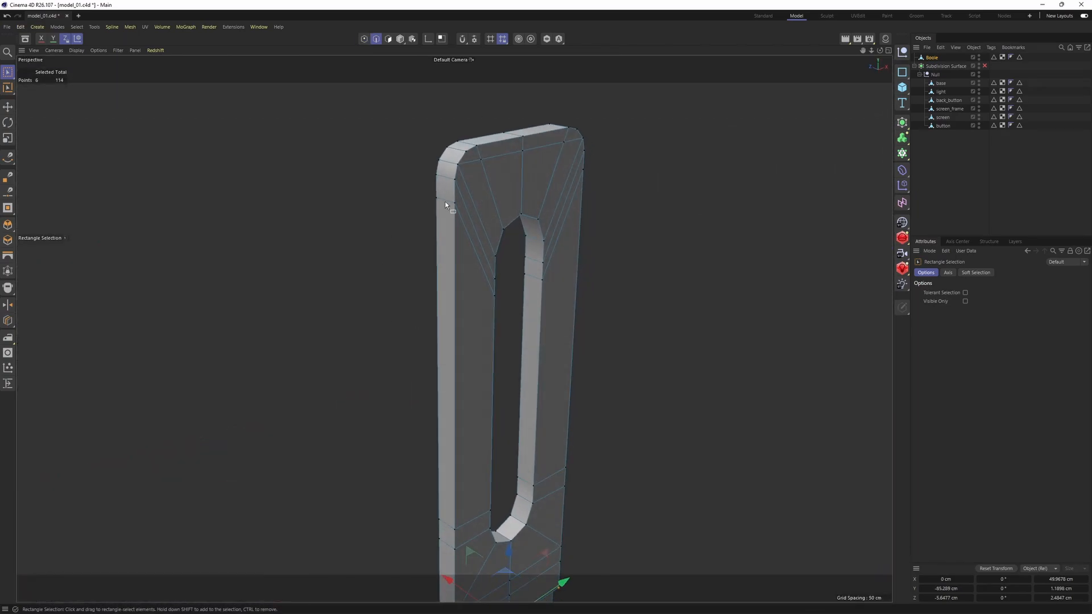
pyautogui.press('Return')
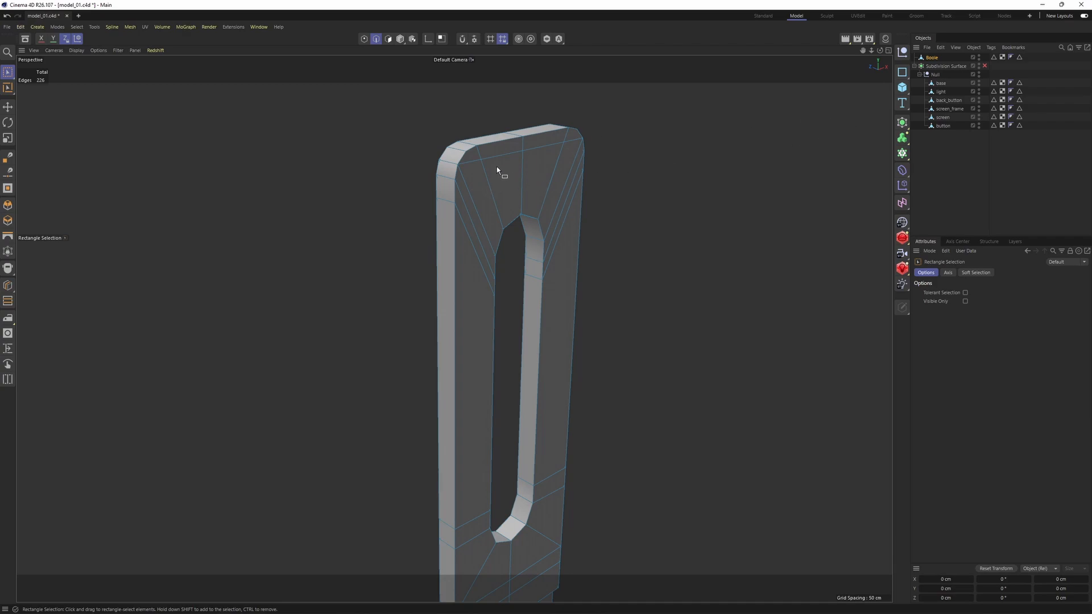
pyautogui.press('u')
pyautogui.press('l')
pyautogui.click(464, 157)
pyautogui.keyDown('alt'); pyautogui.moveTo(467, 165); pyautogui.dragTo(453, 326, button='right'); pyautogui.keyUp('alt')
pyautogui.keyDown('alt'); pyautogui.moveTo(453, 326); pyautogui.dragTo(571, 247); pyautogui.keyUp('alt')
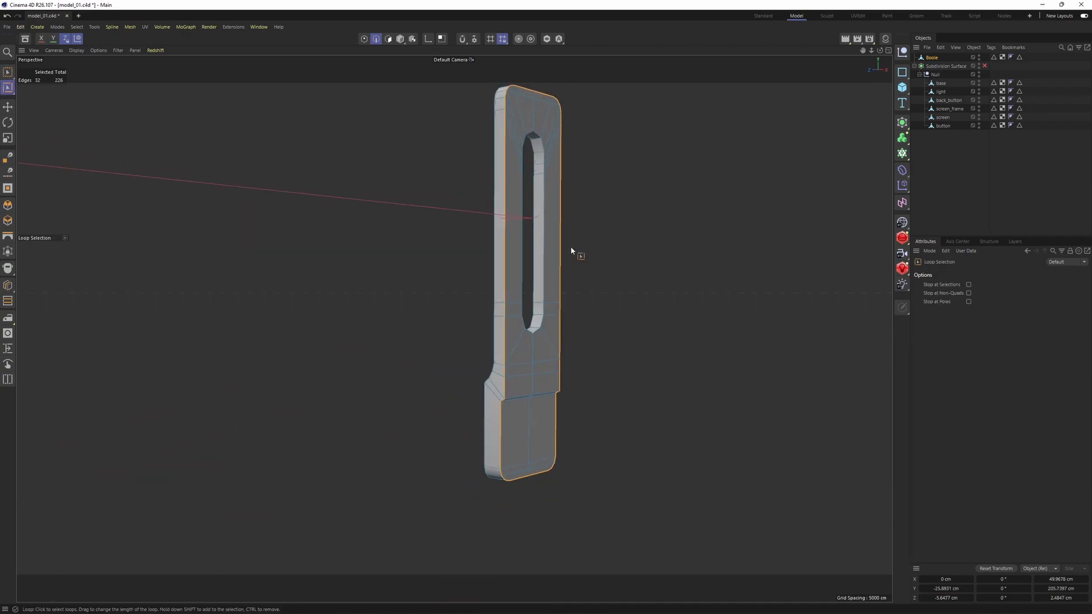
pyautogui.rightClick(571, 248)
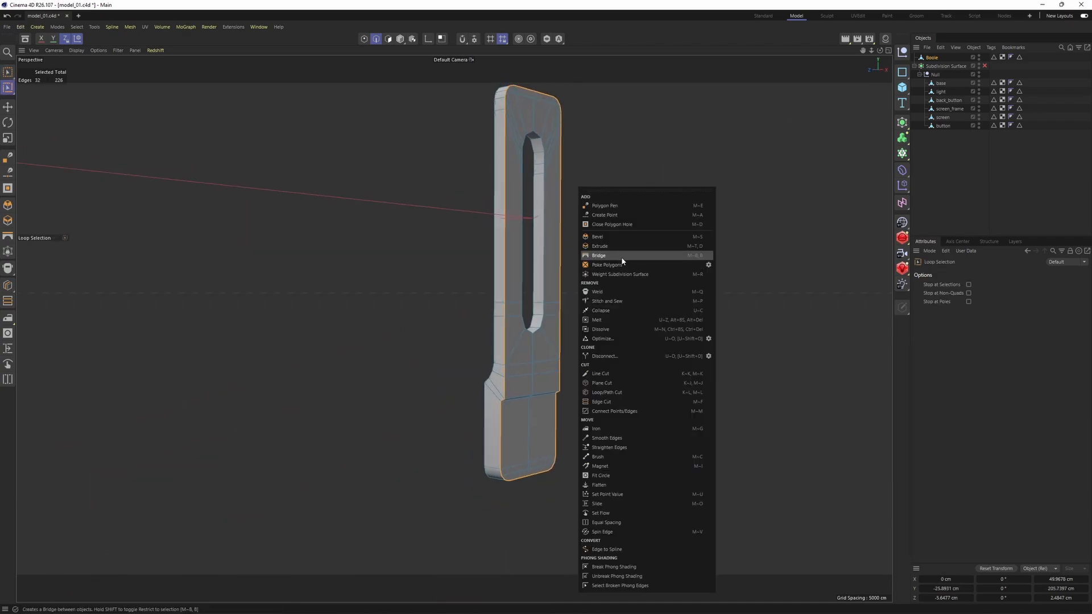
pyautogui.click(599, 506)
pyautogui.keyDown('alt'); pyautogui.moveTo(492, 177); pyautogui.dragTo(486, 223, button='middle'); pyautogui.keyUp('alt')
pyautogui.keyDown('alt'); pyautogui.moveTo(486, 223); pyautogui.dragTo(473, 271, button='right'); pyautogui.keyUp('alt')
pyautogui.keyDown('alt'); pyautogui.moveTo(472, 271); pyautogui.dragTo(454, 326, button='middle'); pyautogui.keyUp('alt')
pyautogui.keyDown('alt'); pyautogui.moveTo(453, 326); pyautogui.dragTo(469, 357); pyautogui.keyUp('alt')
pyautogui.keyDown('alt'); pyautogui.moveTo(468, 356); pyautogui.dragTo(450, 379, button='right'); pyautogui.keyUp('alt')
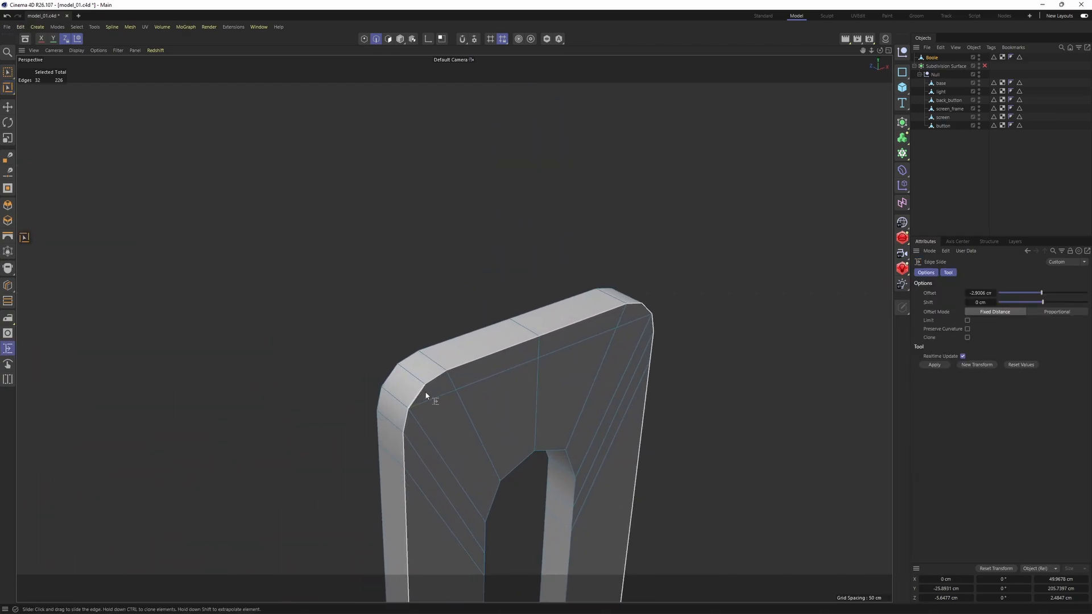
pyautogui.moveTo(434, 382); pyautogui.dragTo(443, 390)
# Step: Select the clip's device-facing outline loop and clone it onto the side wall with Slide, offset about 1.18 cm
pyautogui.keyDown('alt'); pyautogui.moveTo(463, 391); pyautogui.dragTo(453, 326, button='right'); pyautogui.keyUp('alt')
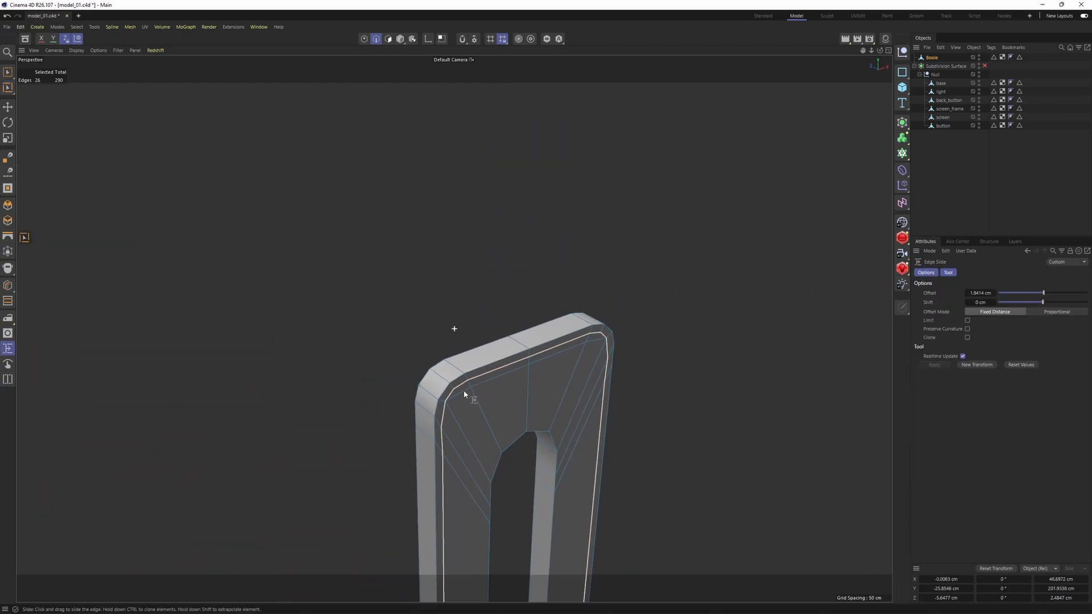
pyautogui.keyDown('alt'); pyautogui.moveTo(453, 326); pyautogui.dragTo(463, 273, button='middle'); pyautogui.keyUp('alt')
pyautogui.press('u')
pyautogui.press('l')
pyautogui.click(481, 254)
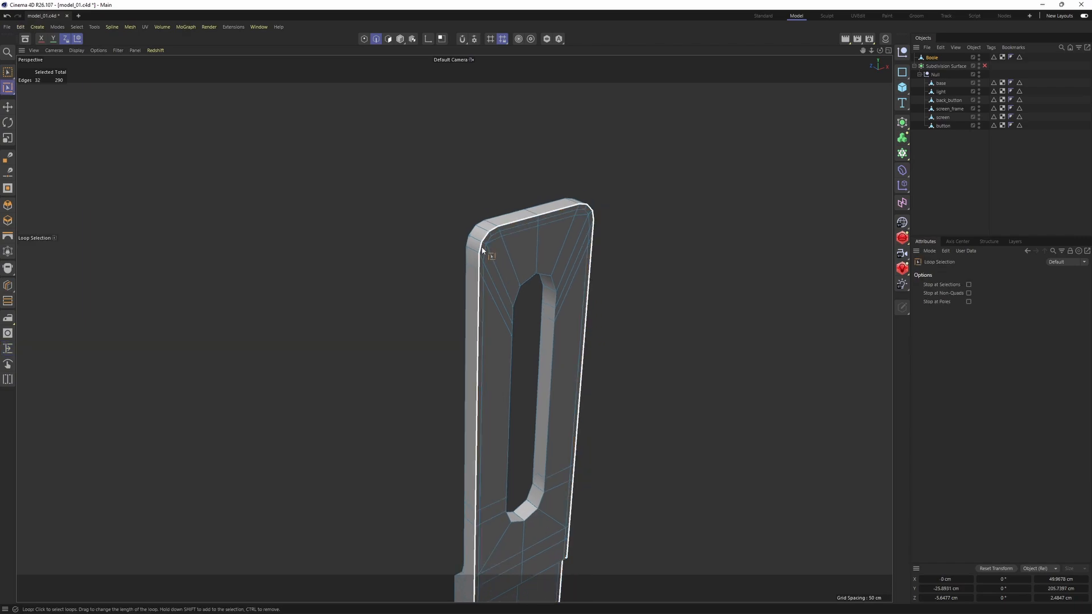
pyautogui.press('m')
pyautogui.press('o')
pyautogui.scroll(2, 490, 242)
pyautogui.keyDown('ctrl'); pyautogui.moveTo(481, 235); pyautogui.dragTo(477, 236); pyautogui.keyUp('ctrl')
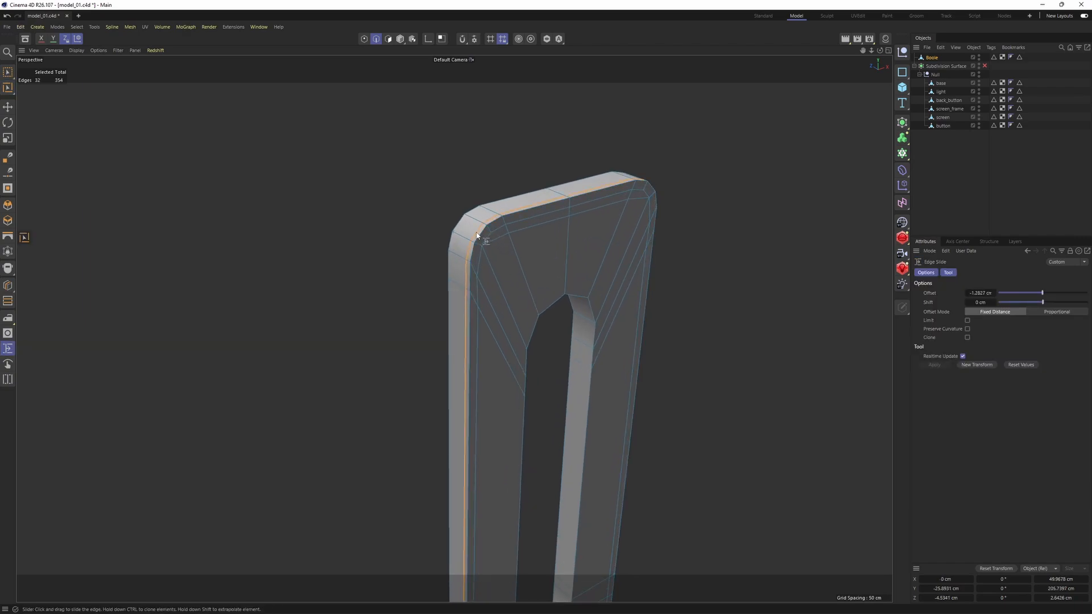
pyautogui.scroll(-4, 488, 237)
pyautogui.keyDown('alt'); pyautogui.moveTo(490, 250); pyautogui.dragTo(506, 217, button='middle'); pyautogui.keyUp('alt')
pyautogui.keyDown('alt'); pyautogui.moveTo(506, 217); pyautogui.dragTo(496, 210); pyautogui.keyUp('alt')
pyautogui.keyDown('alt'); pyautogui.moveTo(496, 210); pyautogui.dragTo(507, 278, button='middle'); pyautogui.keyUp('alt')
pyautogui.scroll(4, 506, 278)
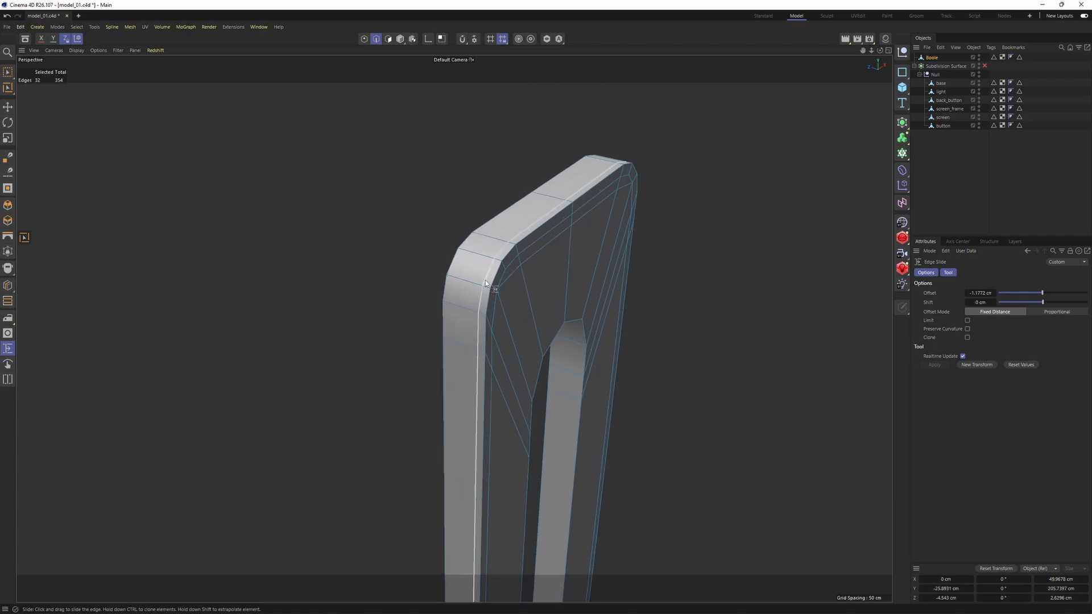
# Step: Loop-select the clip's outward-facing outline and clone it slightly inward across the outer face with Slide
pyautogui.keyDown('alt'); pyautogui.moveTo(486, 280); pyautogui.dragTo(604, 284); pyautogui.keyUp('alt')
pyautogui.press('u')
pyautogui.press('l')
pyautogui.click(518, 260)
pyautogui.scroll(-3, 530, 274)
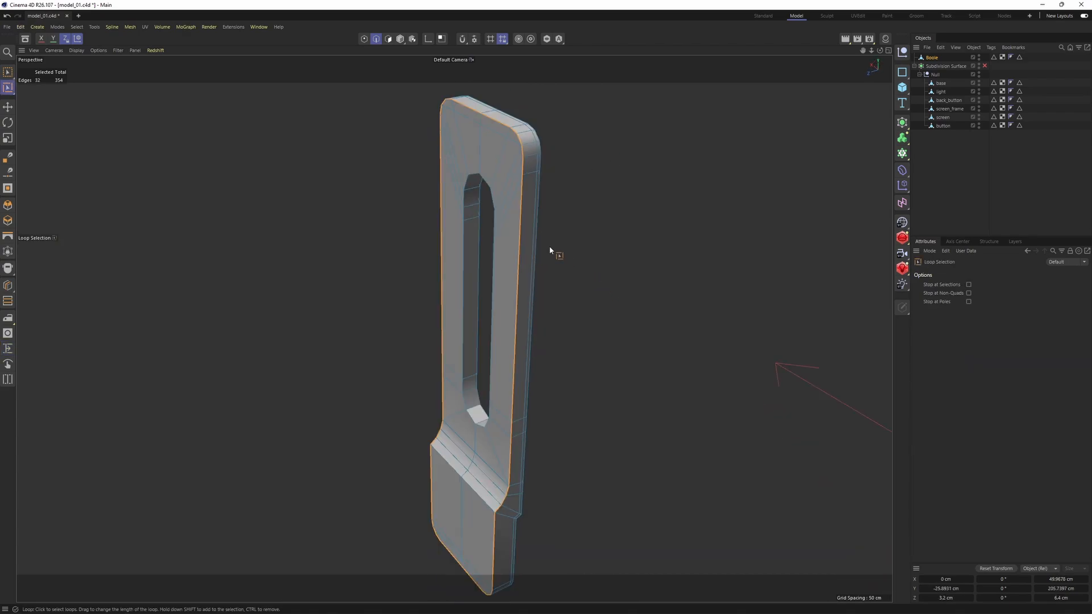
pyautogui.scroll(1, 550, 250)
pyautogui.press('m')
pyautogui.press('o')
pyautogui.scroll(3, 529, 138)
pyautogui.keyDown('ctrl'); pyautogui.moveTo(518, 140); pyautogui.dragTo(512, 147); pyautogui.keyUp('ctrl')
pyautogui.scroll(-2, 529, 196)
# Step: Reselect the outward-facing outline loop and clone it a short distance onto the clip's side wall with Slide
pyautogui.moveTo(531, 203)
pyautogui.keyDown('alt'); pyautogui.mouseDown()
pyautogui.moveTo(502, 233)
pyautogui.moveTo(547, 190)
pyautogui.moveTo(503, 244)
pyautogui.mouseUp(); pyautogui.keyUp('alt')
pyautogui.scroll(1, 506, 233)
pyautogui.press('u')
pyautogui.press('l')
pyautogui.click(503, 247)
pyautogui.press('m')
pyautogui.press('o')
pyautogui.scroll(2, 501, 245)
pyautogui.keyDown('alt'); pyautogui.moveTo(503, 244); pyautogui.dragTo(533, 203); pyautogui.keyUp('alt')
# Step: Select both rim loops of the clip's slot and bevel them in Solid mode by about 7.37 cm
pyautogui.press('e')
pyautogui.doubleClick(433, 260)
pyautogui.keyDown('alt'); pyautogui.moveTo(511, 302); pyautogui.dragTo(497, 278); pyautogui.keyUp('alt')
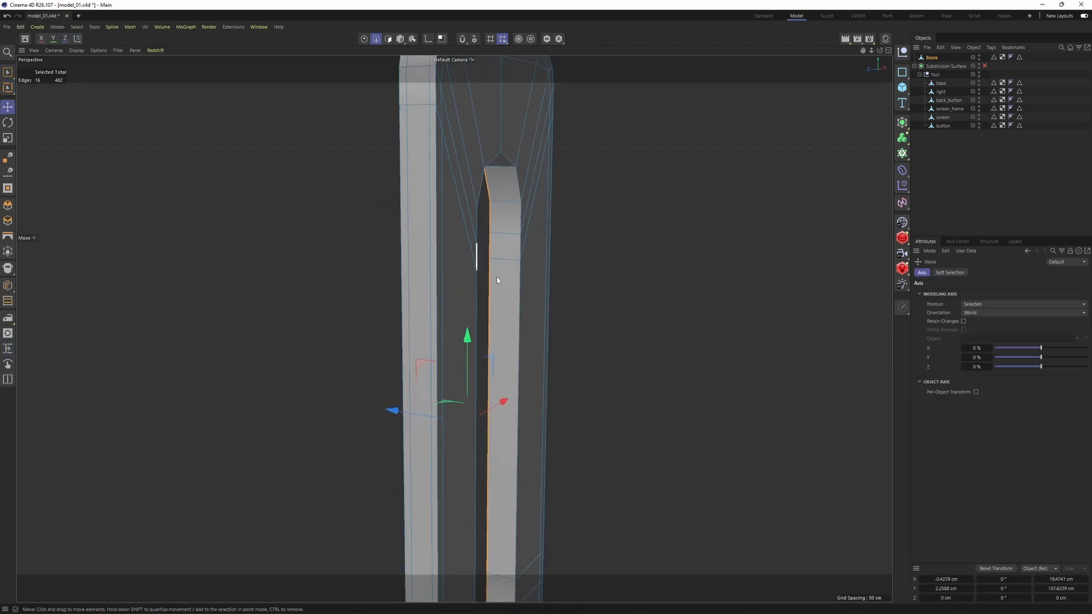
pyautogui.keyDown('shift'); pyautogui.doubleClick(518, 310); pyautogui.keyUp('shift')
pyautogui.keyDown('alt'); pyautogui.moveTo(549, 316); pyautogui.dragTo(528, 197, button='middle'); pyautogui.keyUp('alt')
pyautogui.keyDown('alt'); pyautogui.moveTo(529, 196); pyautogui.dragTo(569, 250); pyautogui.keyUp('alt')
pyautogui.rightClick(607, 289)
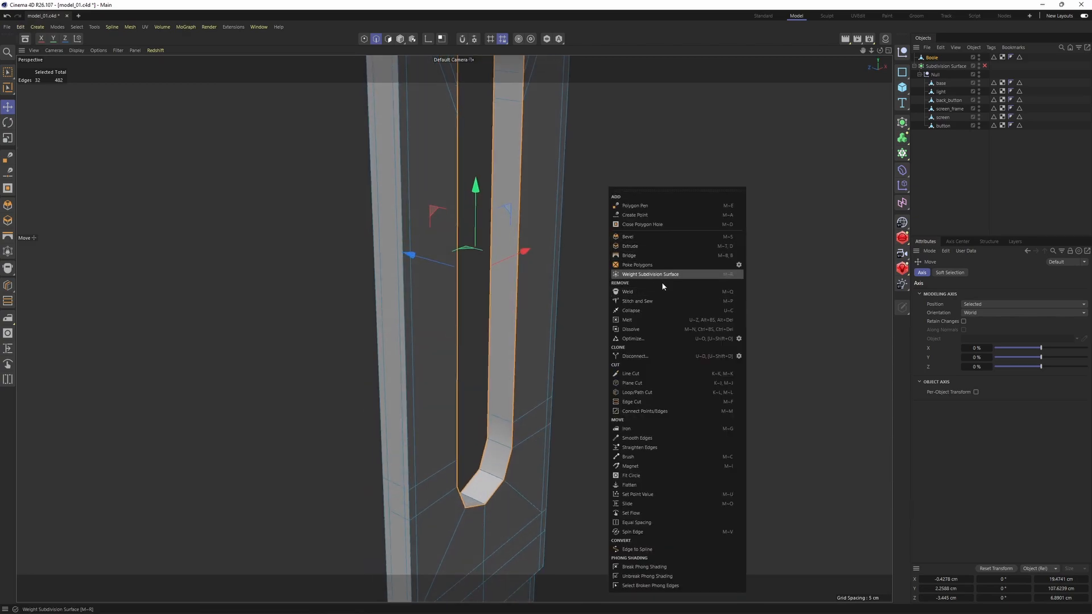
pyautogui.click(647, 237)
pyautogui.click(1052, 293)
pyautogui.moveTo(636, 261); pyautogui.dragTo(670, 259)
pyautogui.keyDown('alt'); pyautogui.moveTo(670, 260); pyautogui.dragTo(657, 308, button='middle'); pyautogui.keyUp('alt')
# Step: Undo the slot rim bevel and redo it with an offset of about 1.64 cm
pyautogui.keyDown('alt'); pyautogui.moveTo(546, 312); pyautogui.dragTo(508, 472, button='middle'); pyautogui.keyUp('alt')
pyautogui.scroll(2, 500, 234)
pyautogui.hotkey('ctrl', 'z')
pyautogui.scroll(4, 465, 225)
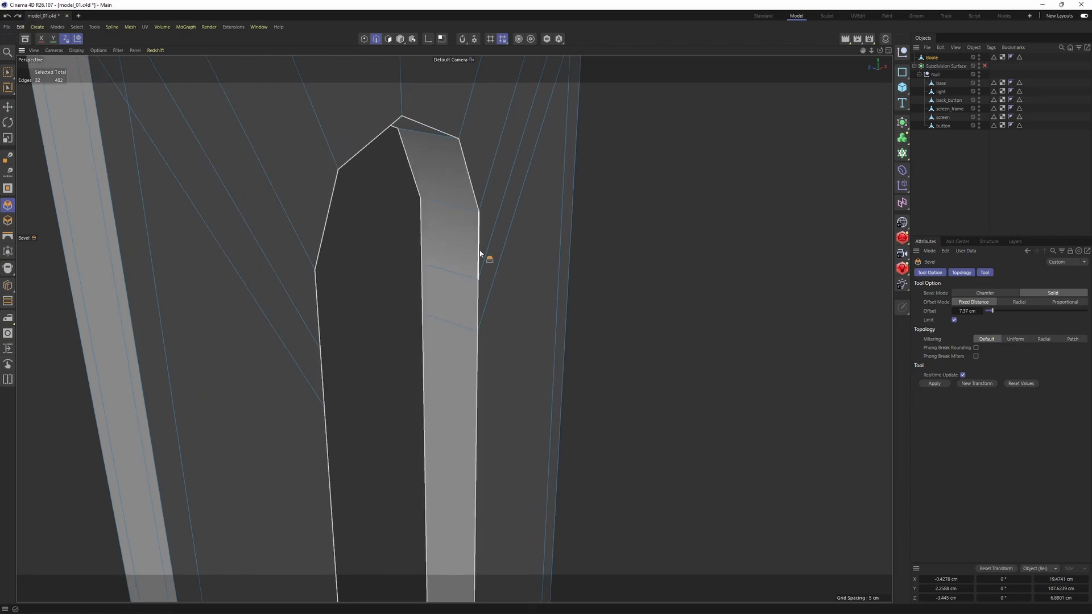
pyautogui.moveTo(480, 254); pyautogui.dragTo(488, 254)
pyautogui.scroll(-4, 490, 254)
# Step: Place the clip's Boole object inside the Null under the Subdivision Surface, keeping its edges selected
pyautogui.keyDown('alt'); pyautogui.moveTo(498, 369); pyautogui.dragTo(500, 219, button='middle'); pyautogui.keyUp('alt')
pyautogui.keyDown('alt'); pyautogui.moveTo(511, 528); pyautogui.dragTo(518, 262, button='middle'); pyautogui.keyUp('alt')
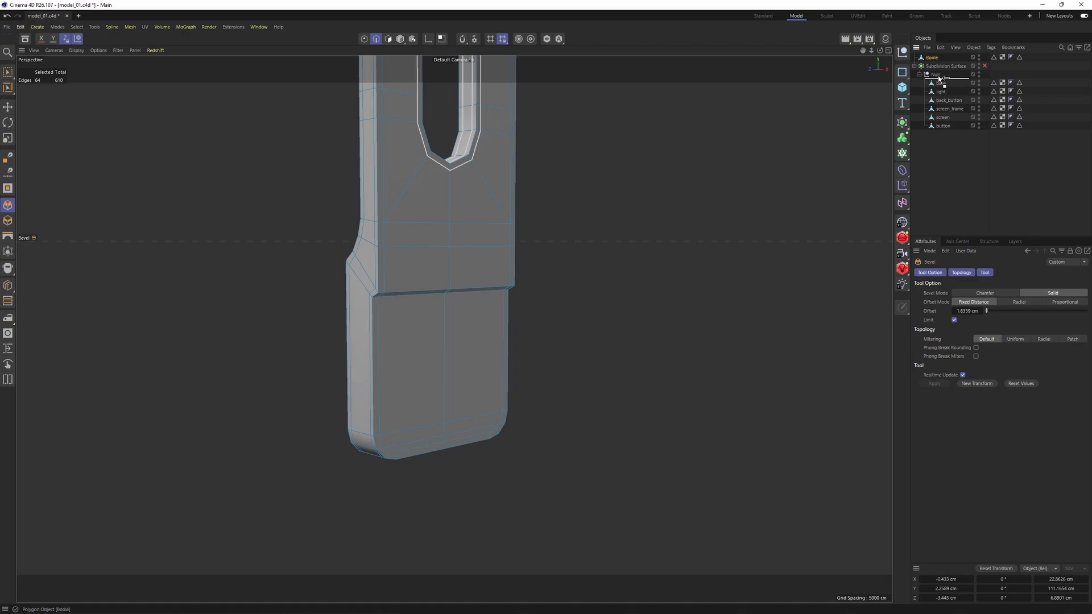
pyautogui.moveTo(940, 78); pyautogui.dragTo(940, 79)
pyautogui.click(971, 149)
pyautogui.keyDown('alt'); pyautogui.moveTo(476, 267); pyautogui.dragTo(399, 336); pyautogui.keyUp('alt')
pyautogui.hotkey('ctrl', 'z')
pyautogui.hotkey('ctrl', 'z')
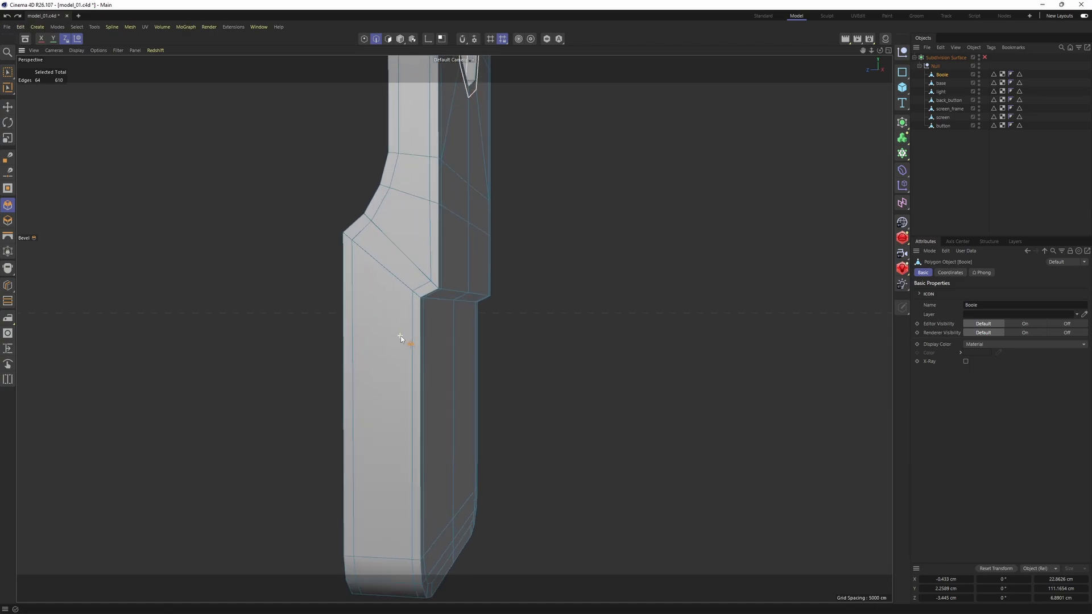
# Step: With subdivision enabled, add a horizontal loop cut around the clip's lower section just below the bend
pyautogui.press('k')
pyautogui.press('l')
pyautogui.press('q')
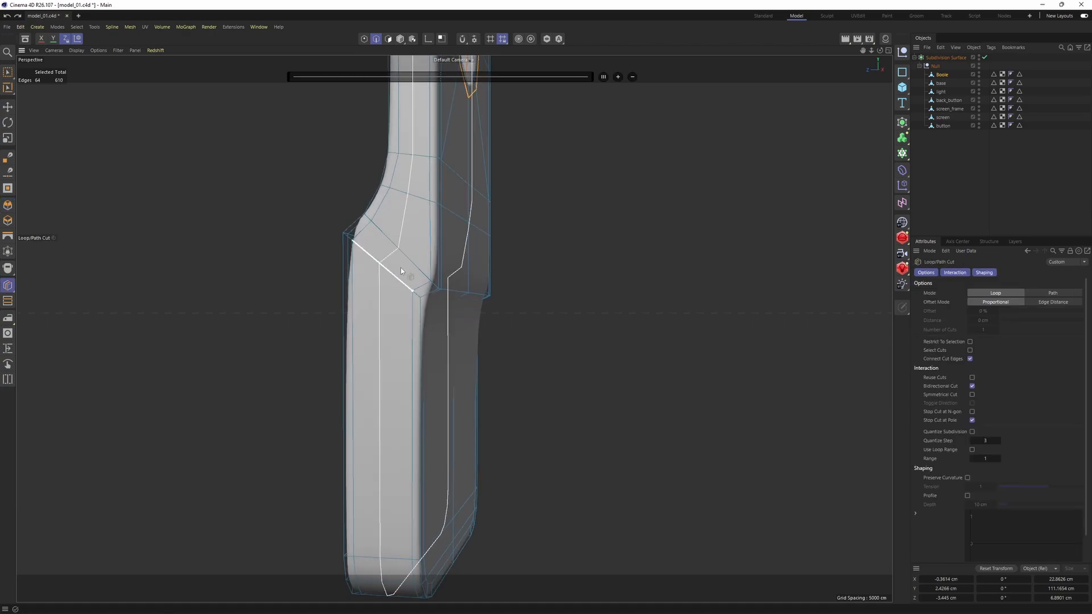
pyautogui.keyDown('alt'); pyautogui.moveTo(414, 290); pyautogui.dragTo(668, 257); pyautogui.keyUp('alt')
pyautogui.click(344, 266)
pyautogui.click(966, 172)
pyautogui.keyDown('alt'); pyautogui.moveTo(455, 228); pyautogui.dragTo(539, 244); pyautogui.keyUp('alt')
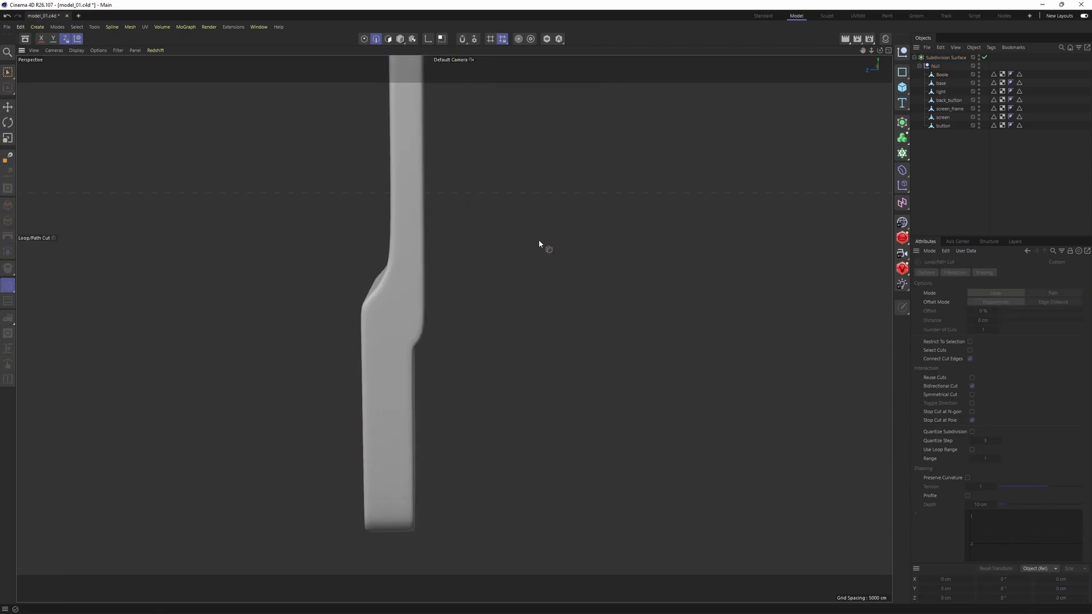
# Step: Select the full edge loop around the clip above the bend and clone it upward toward the slot with Slide
pyautogui.hotkey('ctrl', 'z')
pyautogui.press('q')
pyautogui.scroll(3, 412, 250)
pyautogui.press('e')
pyautogui.doubleClick(413, 256)
pyautogui.keyDown('alt'); pyautogui.moveTo(413, 256); pyautogui.dragTo(278, 282); pyautogui.keyUp('alt')
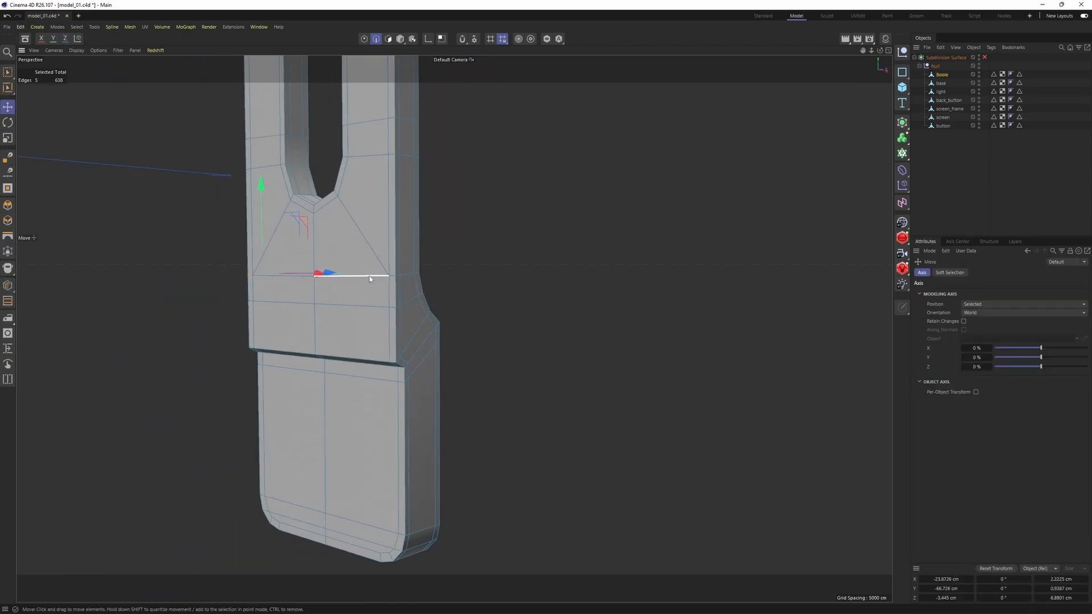
pyautogui.scroll(1, 370, 276)
pyautogui.keyDown('shift'); pyautogui.doubleClick(355, 275); pyautogui.keyUp('shift')
pyautogui.keyDown('alt'); pyautogui.moveTo(489, 276); pyautogui.dragTo(351, 277); pyautogui.keyUp('alt')
pyautogui.keyDown('shift'); pyautogui.doubleClick(415, 272); pyautogui.keyUp('shift')
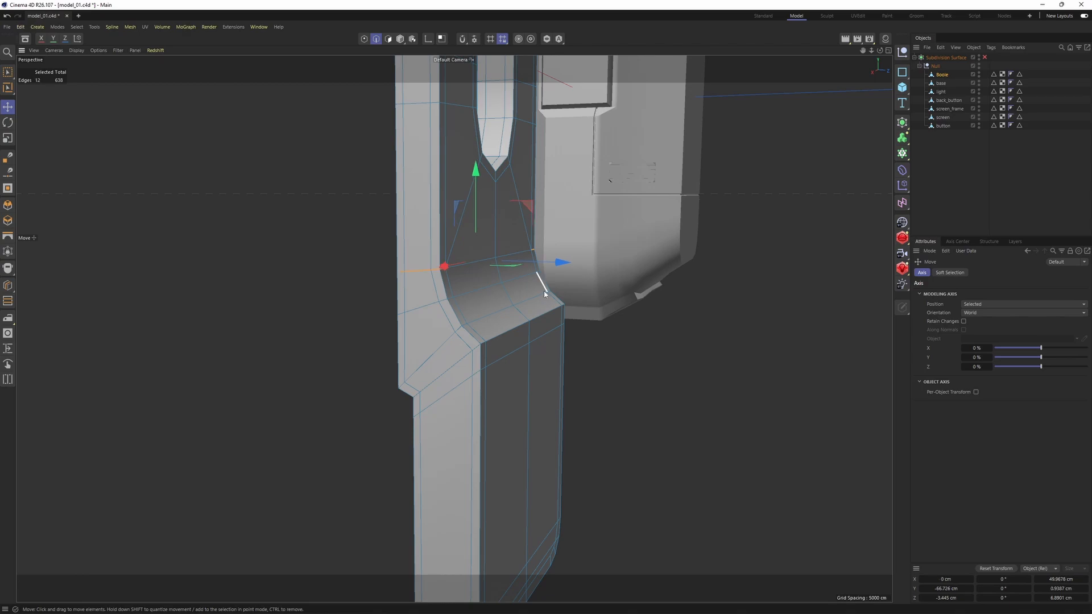
pyautogui.scroll(2, 508, 244)
pyautogui.rightClick(564, 304)
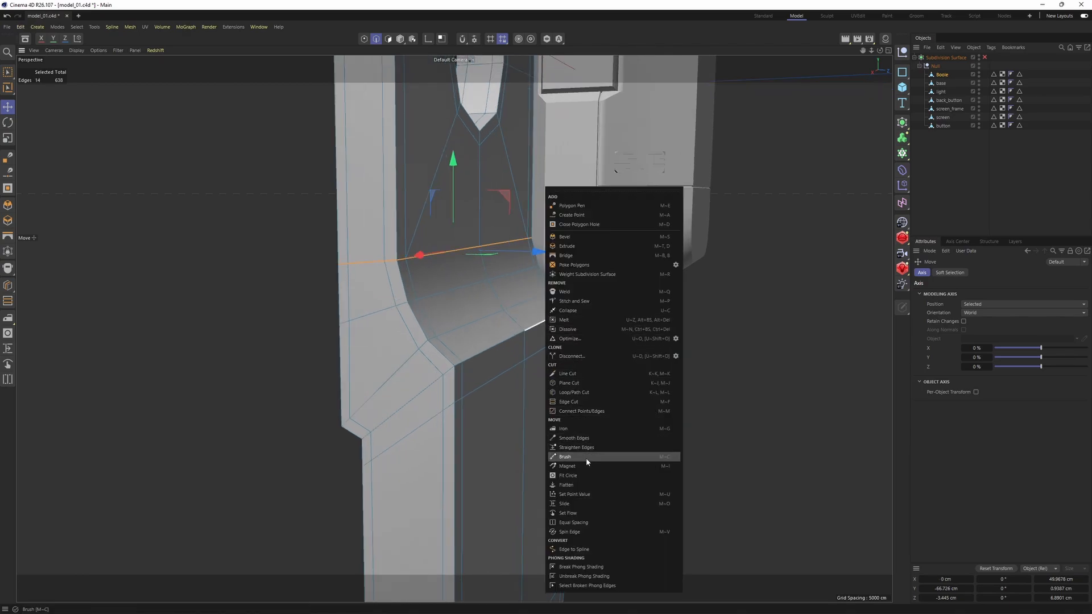
pyautogui.click(576, 503)
pyautogui.scroll(2, 420, 240)
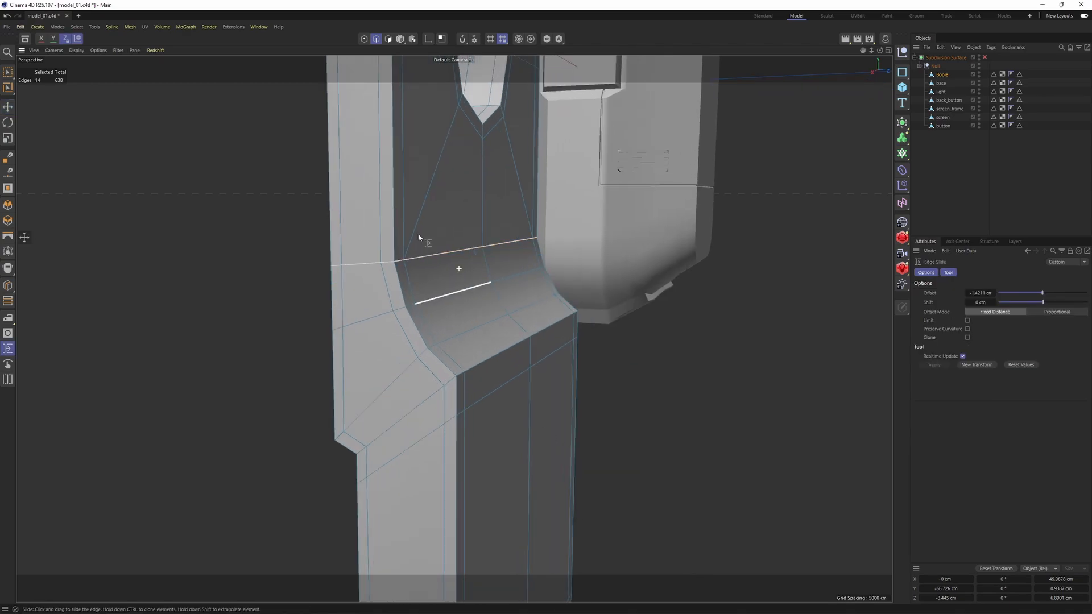
pyautogui.keyDown('ctrl'); pyautogui.moveTo(422, 263); pyautogui.dragTo(422, 260); pyautogui.keyUp('ctrl')
pyautogui.keyDown('ctrl'); pyautogui.moveTo(419, 203); pyautogui.dragTo(420, 199); pyautogui.keyUp('ctrl')
# Step: Enable subdivision and examine the smoothed clip's bend, slot and outline from several angles
pyautogui.press('q')
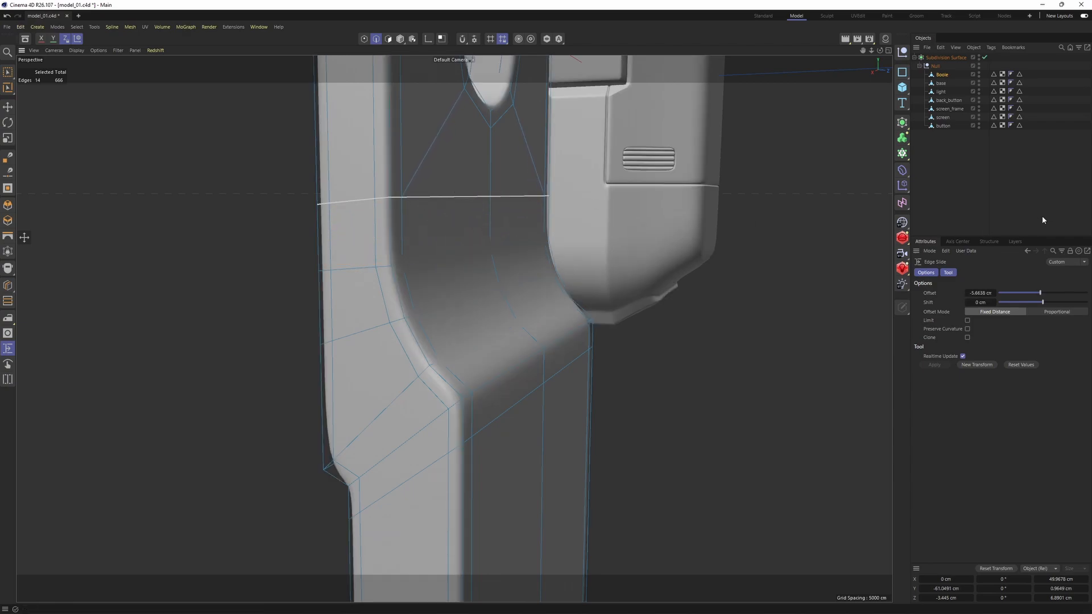
pyautogui.click(1043, 219)
pyautogui.scroll(-5, 503, 243)
pyautogui.keyDown('alt'); pyautogui.moveTo(503, 244); pyautogui.dragTo(628, 248); pyautogui.keyUp('alt')
pyautogui.keyDown('alt'); pyautogui.moveTo(502, 190); pyautogui.dragTo(548, 290, button='middle'); pyautogui.keyUp('alt')
pyautogui.scroll(3, 538, 256)
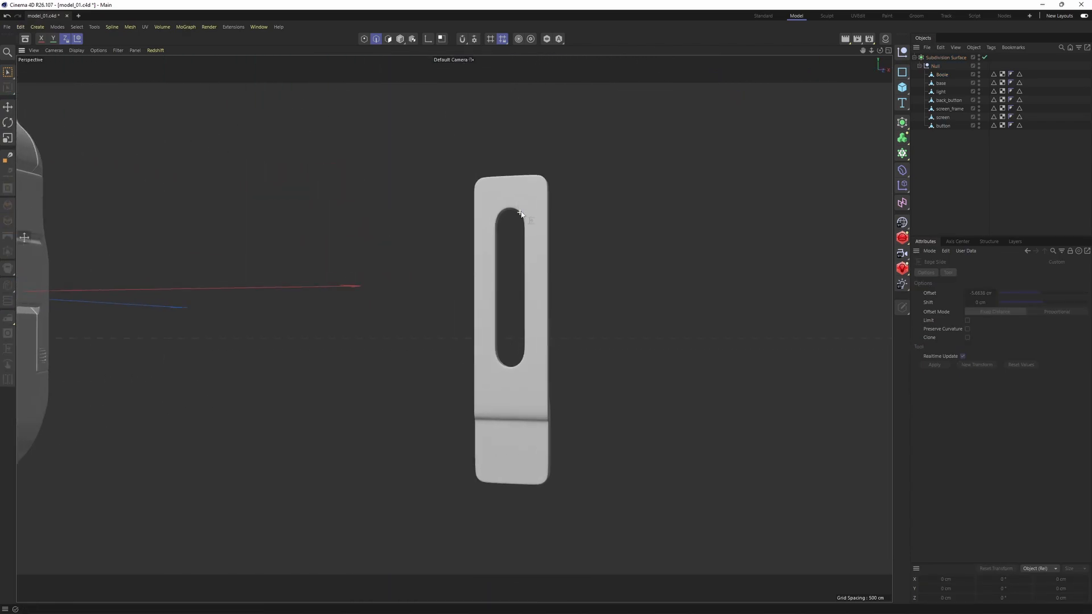
pyautogui.keyDown('alt'); pyautogui.moveTo(519, 200); pyautogui.dragTo(626, 253); pyautogui.keyUp('alt')
pyautogui.hotkey('ctrl', 'z')
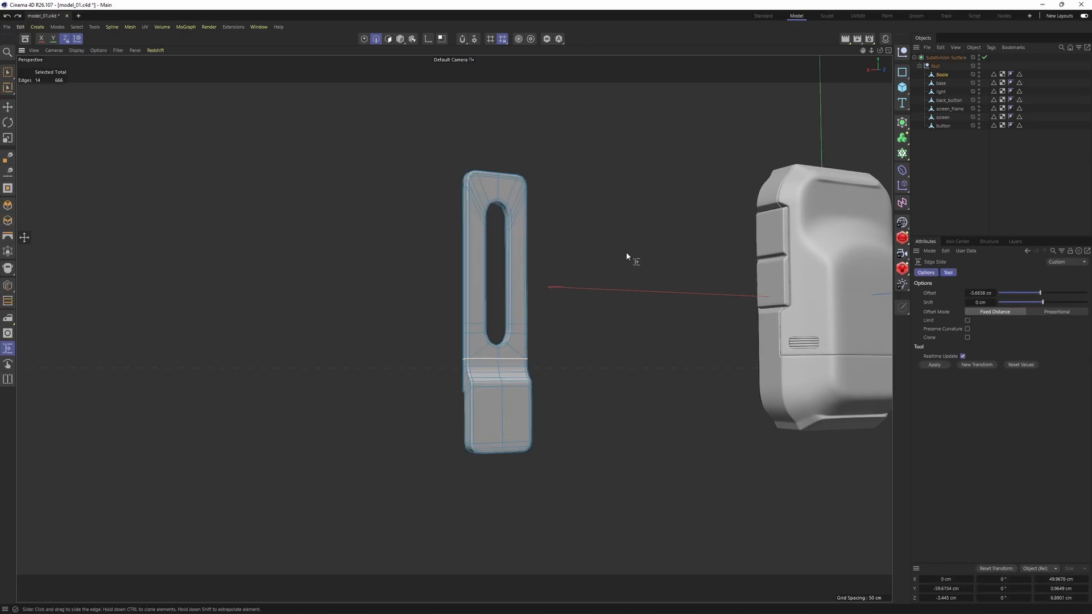
# Step: Move the whole clip toward the device and center it behind the body by setting its World X position to 0 cm
pyautogui.press('Return')
pyautogui.press('e')
pyautogui.scroll(-2, 534, 266)
pyautogui.keyDown('alt'); pyautogui.moveTo(535, 266); pyautogui.dragTo(426, 336); pyautogui.keyUp('alt')
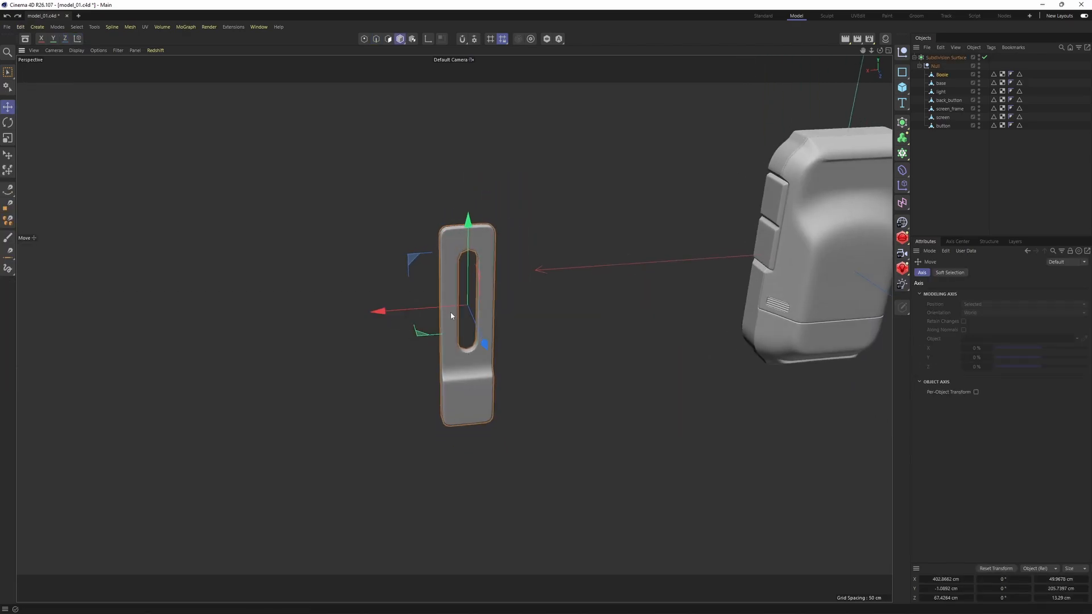
pyautogui.keyDown('alt'); pyautogui.moveTo(450, 315); pyautogui.dragTo(286, 318, button='middle'); pyautogui.keyUp('alt')
pyautogui.keyDown('alt'); pyautogui.moveTo(312, 312); pyautogui.dragTo(339, 326); pyautogui.keyUp('alt')
pyautogui.moveTo(232, 326); pyautogui.dragTo(374, 309)
pyautogui.keyDown('alt'); pyautogui.moveTo(510, 313); pyautogui.dragTo(468, 323, button='middle'); pyautogui.keyUp('alt')
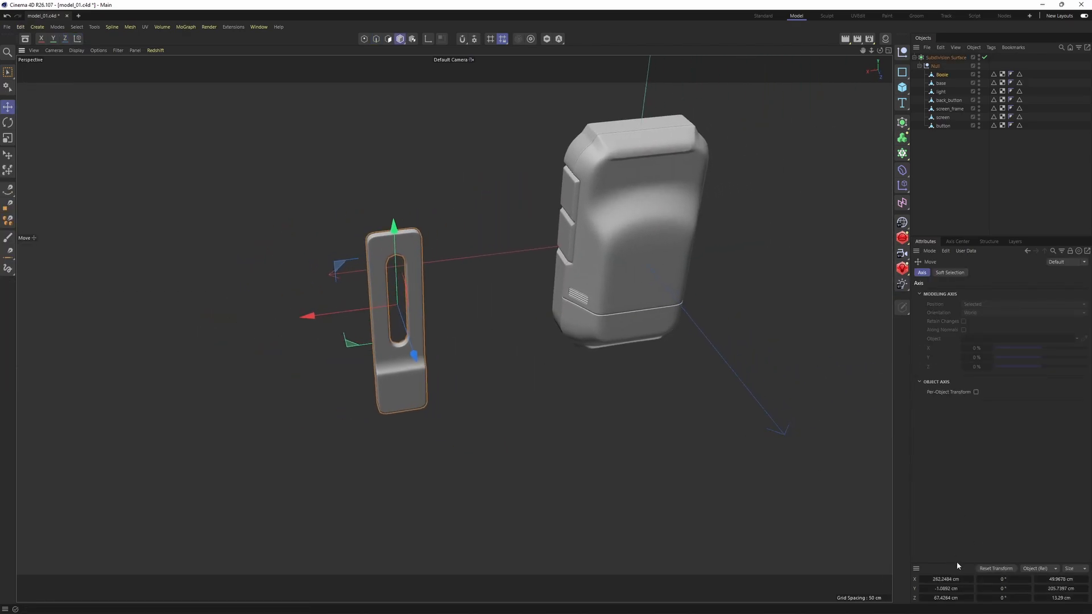
pyautogui.click(1035, 568)
pyautogui.write('0')
pyautogui.press('Return')
pyautogui.scroll(4, 647, 340)
# Step: Switch the clip to polygon editing and examine the peg near its upper end in the side-view reference
pyautogui.keyDown('alt'); pyautogui.moveTo(629, 286); pyautogui.dragTo(841, 260); pyautogui.keyUp('alt')
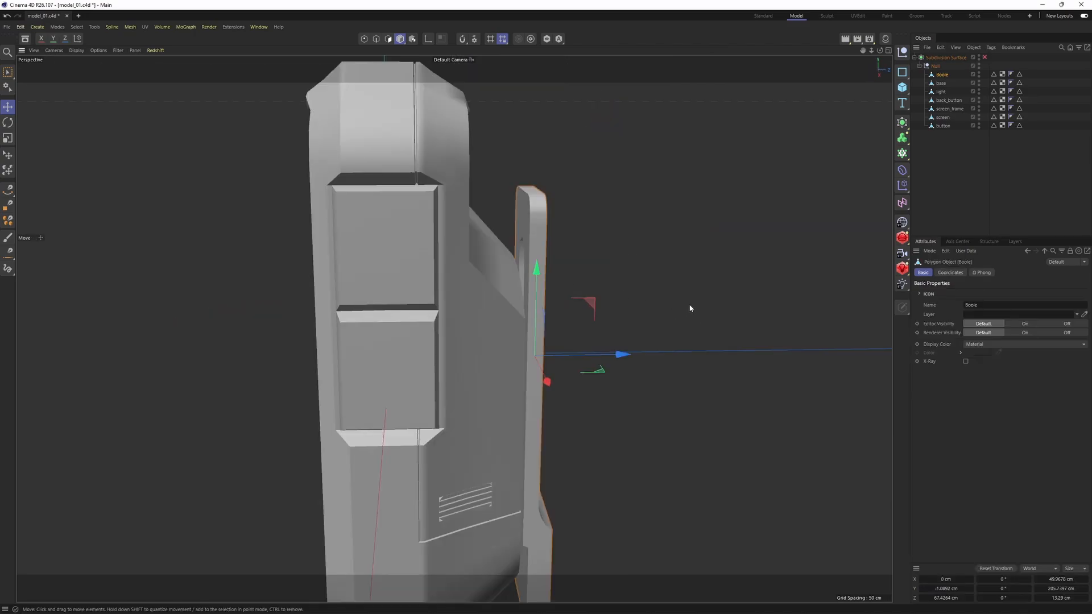
pyautogui.press('Return')
pyautogui.scroll(4, 545, 208)
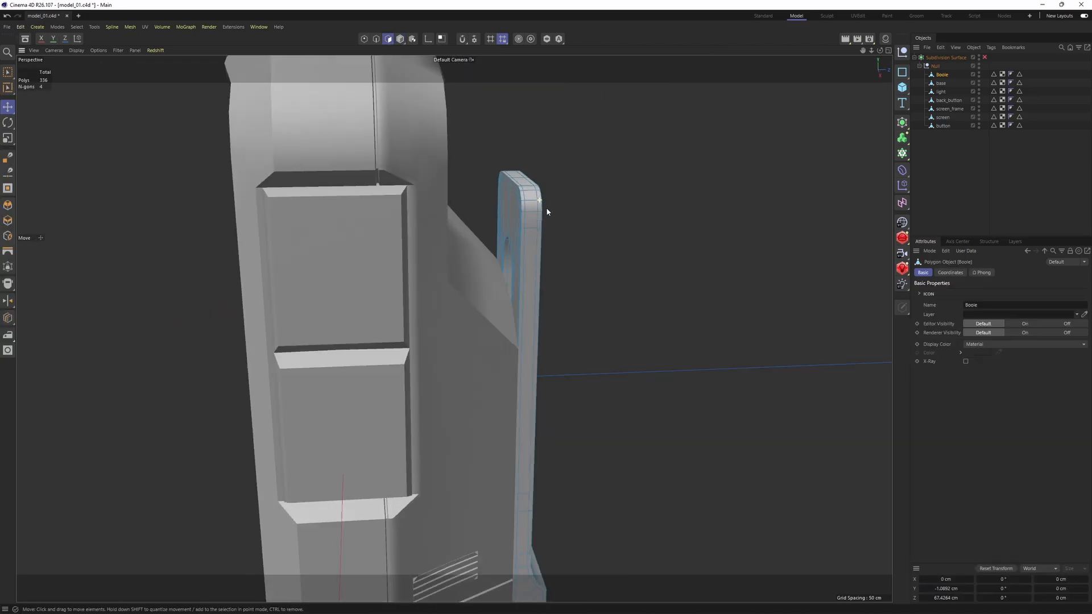
pyautogui.keyDown('alt'); pyautogui.moveTo(546, 208); pyautogui.dragTo(565, 224); pyautogui.keyUp('alt')
pyautogui.scroll(5, 541, 226)
pyautogui.middleClick(543, 230)
pyautogui.middleClick(406, 416)
pyautogui.keyDown('alt'); pyautogui.moveTo(359, 304); pyautogui.dragTo(391, 415, button='middle'); pyautogui.keyUp('alt')
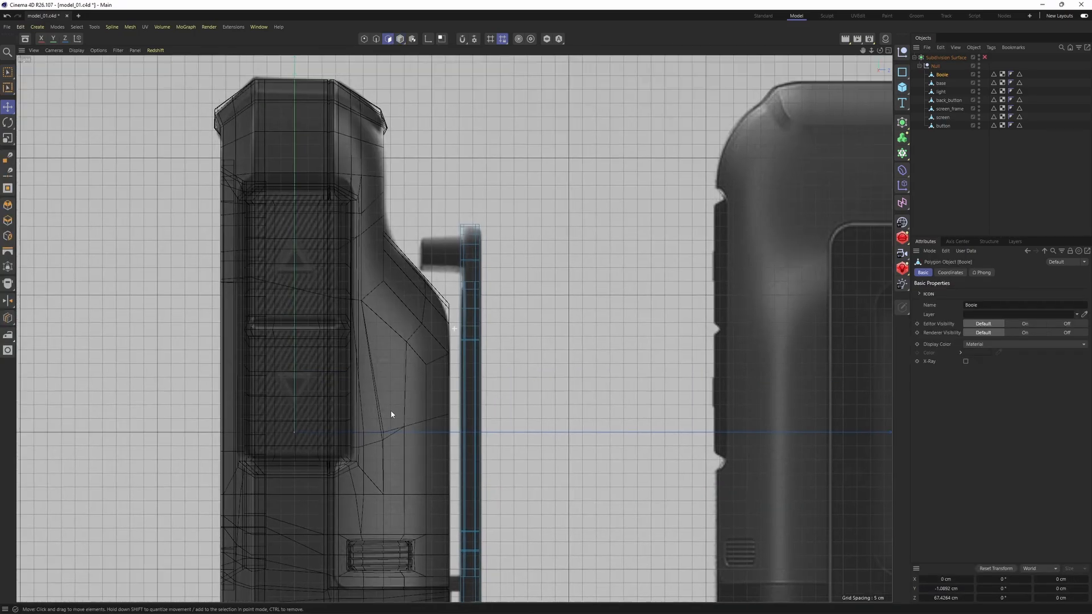
pyautogui.scroll(6, 455, 256)
pyautogui.middleClick(464, 195)
pyautogui.middleClick(417, 215)
pyautogui.scroll(4, 552, 228)
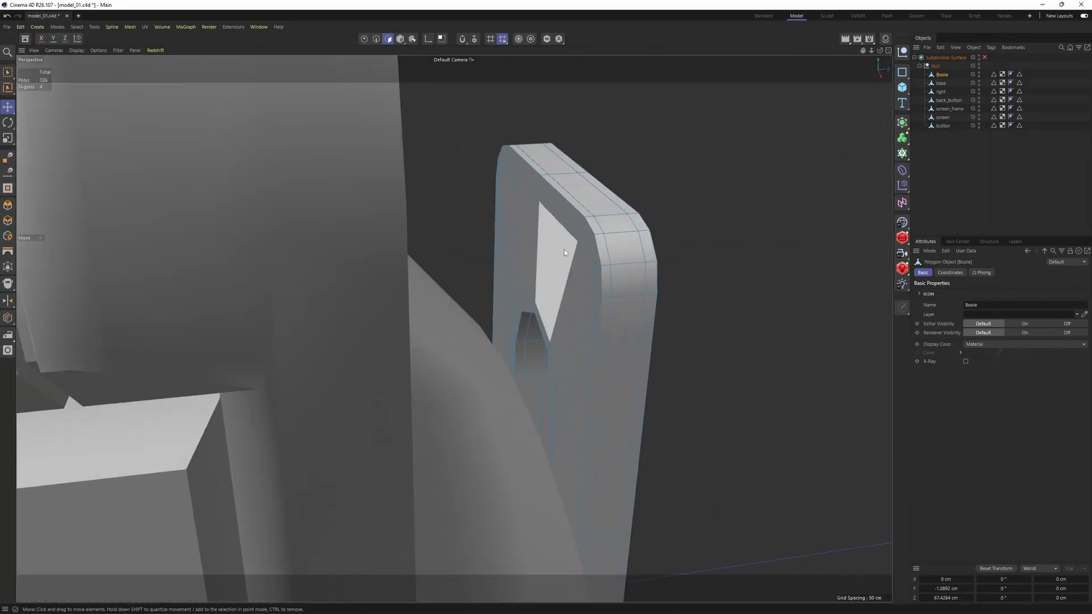
# Step: Select the four device-facing polygons above the clip's slot and inset them by about 0.35 cm
pyautogui.click(557, 232)
pyautogui.keyDown('shift'); pyautogui.click(547, 196); pyautogui.keyUp('shift')
pyautogui.keyDown('shift'); pyautogui.click(530, 183); pyautogui.keyUp('shift')
pyautogui.keyDown('alt'); pyautogui.moveTo(549, 268); pyautogui.dragTo(570, 278); pyautogui.keyUp('alt')
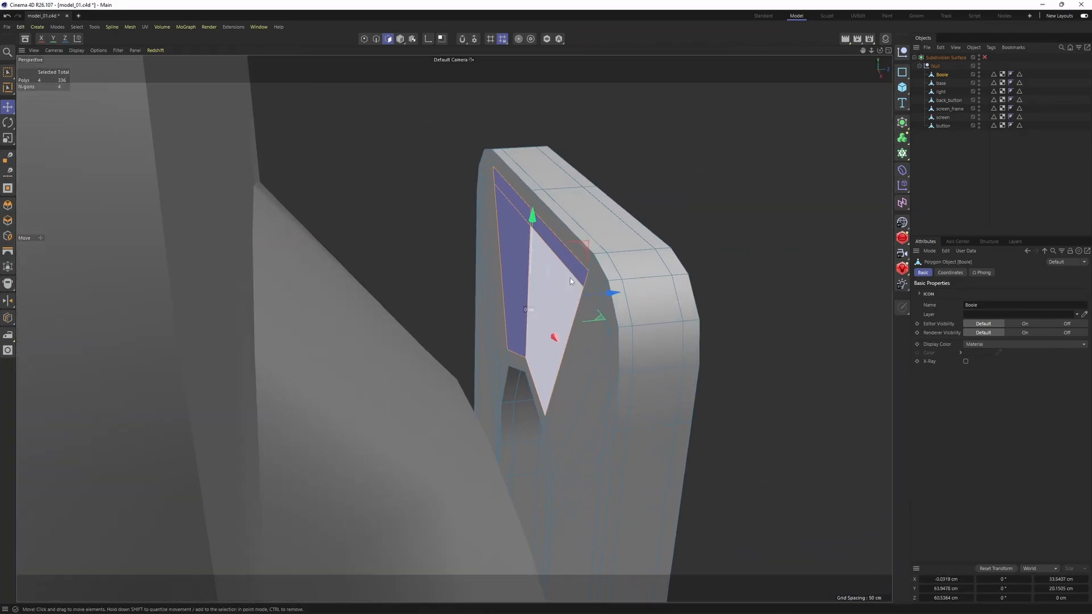
pyautogui.keyDown('shift'); pyautogui.click(575, 288); pyautogui.keyUp('shift')
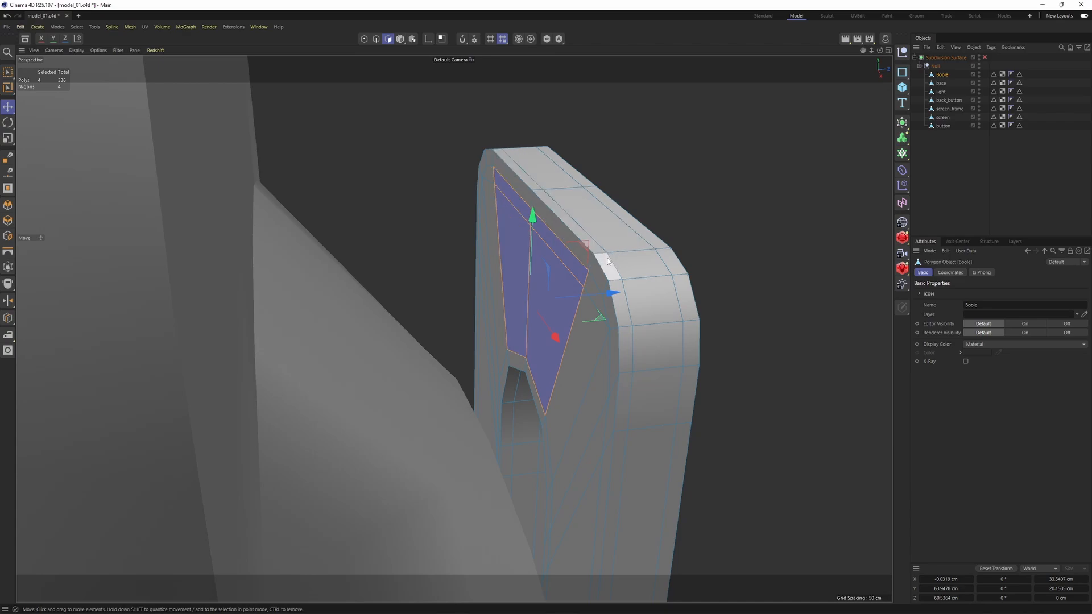
pyautogui.rightClick(601, 197)
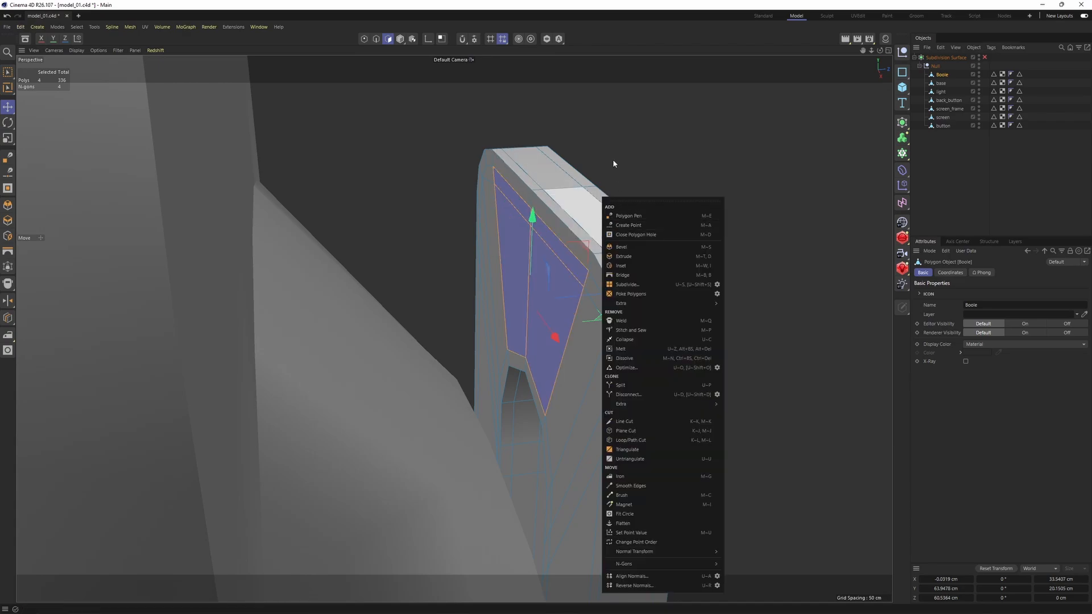
pyautogui.click(620, 266)
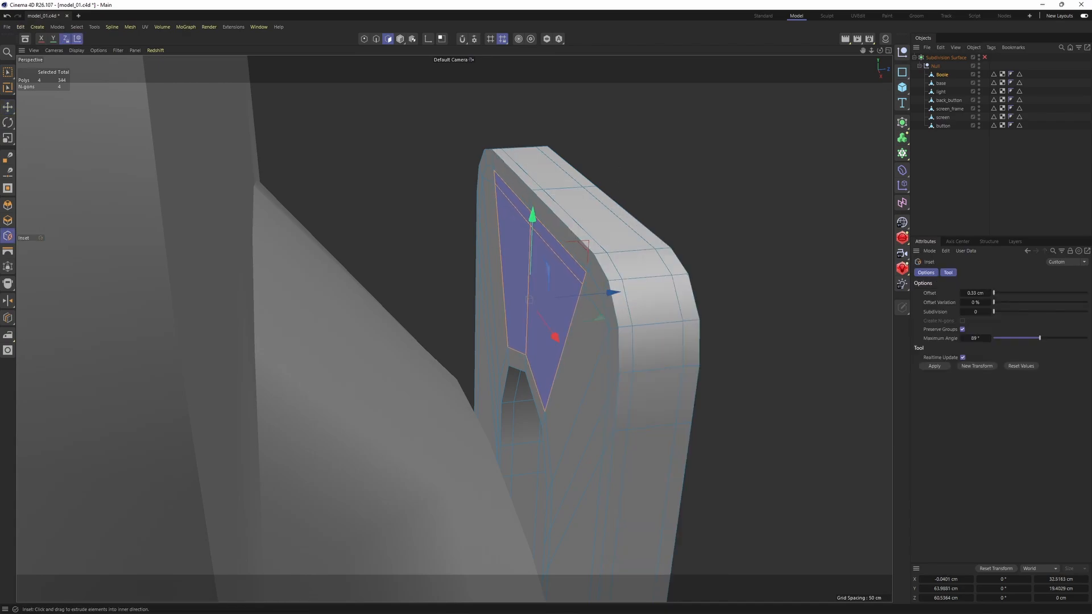
# Step: Shape the inset polygons above the slot into a circle with Fit Circle at about 44.4% scale
pyautogui.rightClick(680, 193)
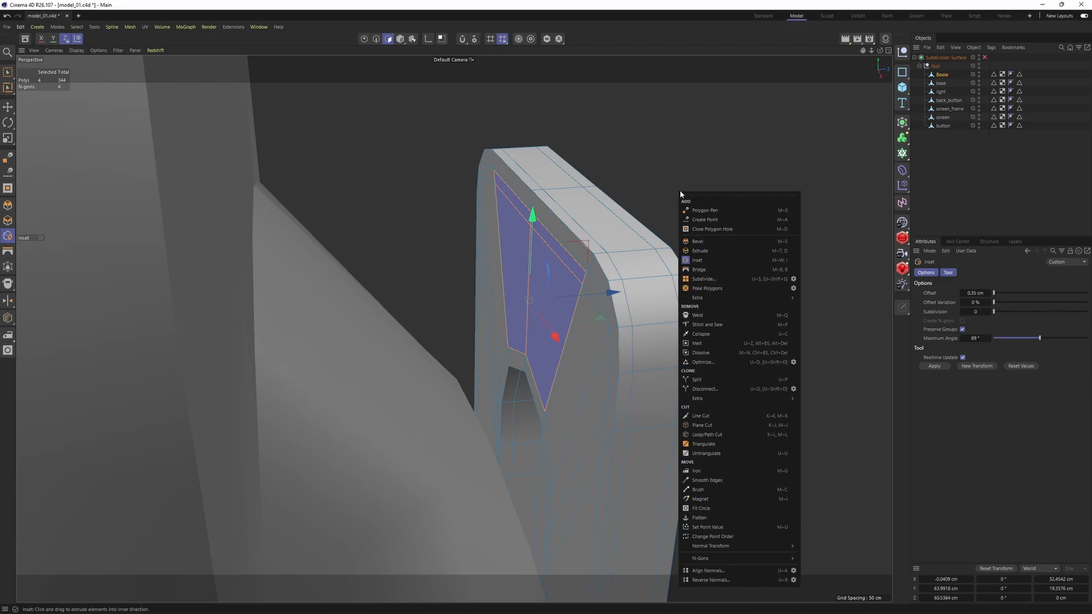
pyautogui.click(716, 508)
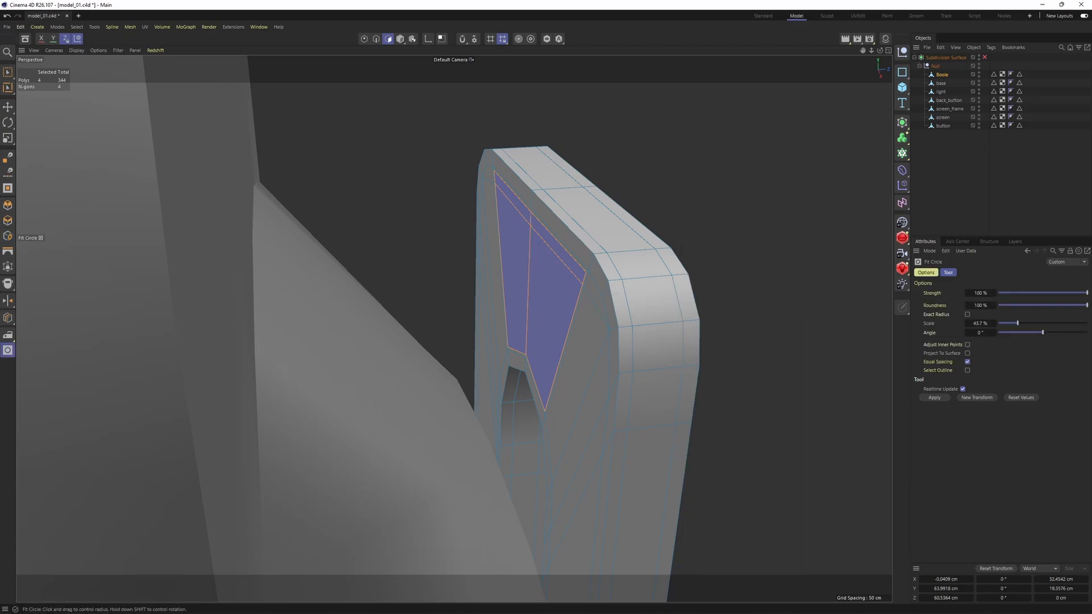
pyautogui.moveTo(677, 387); pyautogui.dragTo(639, 381)
# Step: Lower the circular face to match the upper peg in the side-view reference and extrude it about 14 cm toward the device
pyautogui.middleClick(640, 381)
pyautogui.middleClick(257, 398)
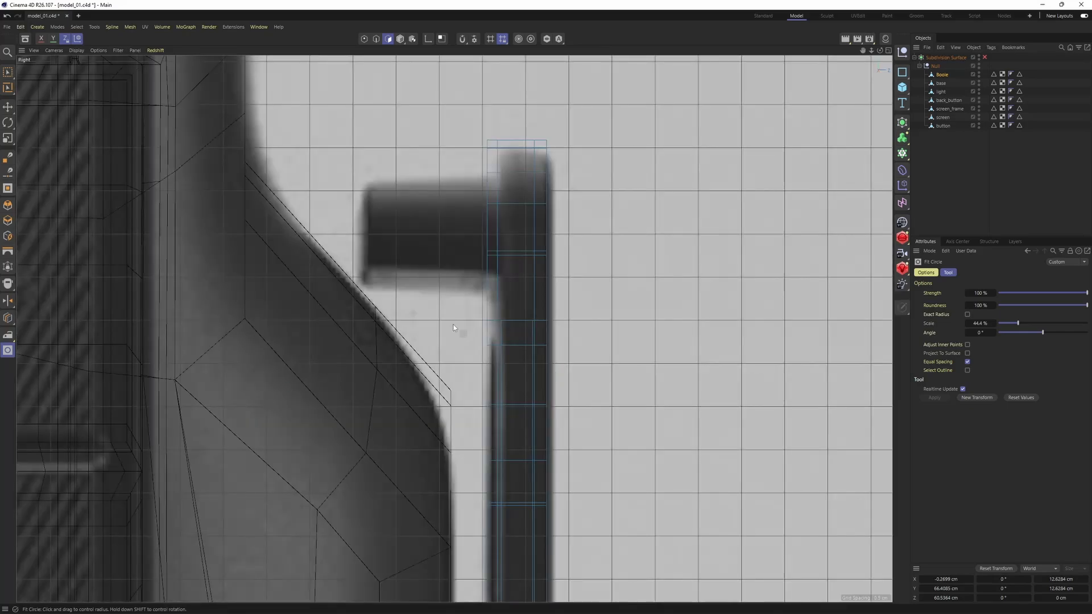
pyautogui.press('e')
pyautogui.moveTo(546, 221); pyautogui.dragTo(523, 235)
pyautogui.moveTo(488, 165); pyautogui.dragTo(489, 166)
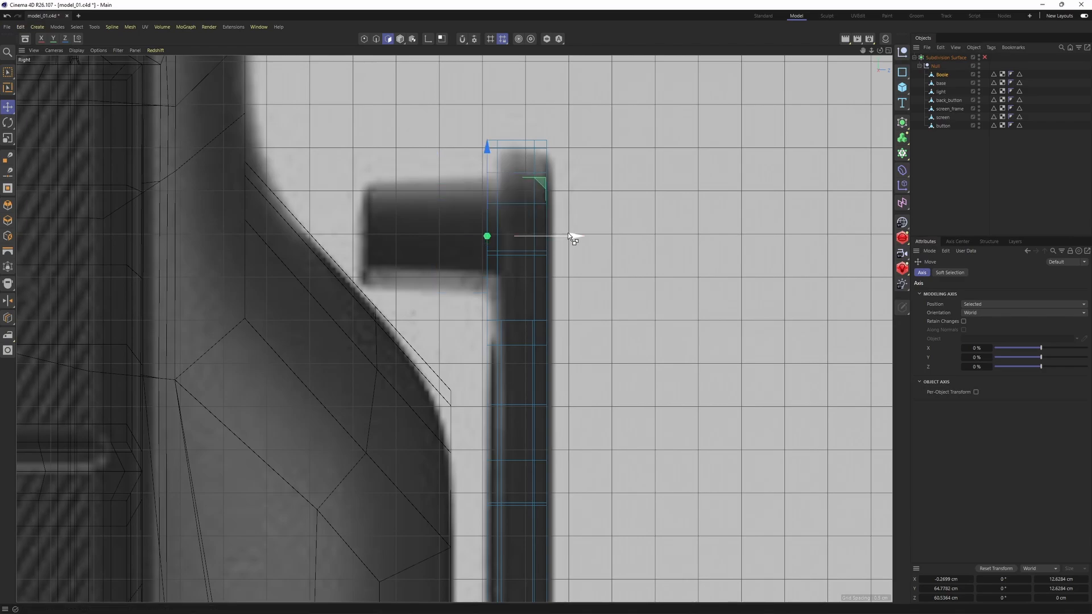
pyautogui.moveTo(568, 233); pyautogui.dragTo(541, 223)
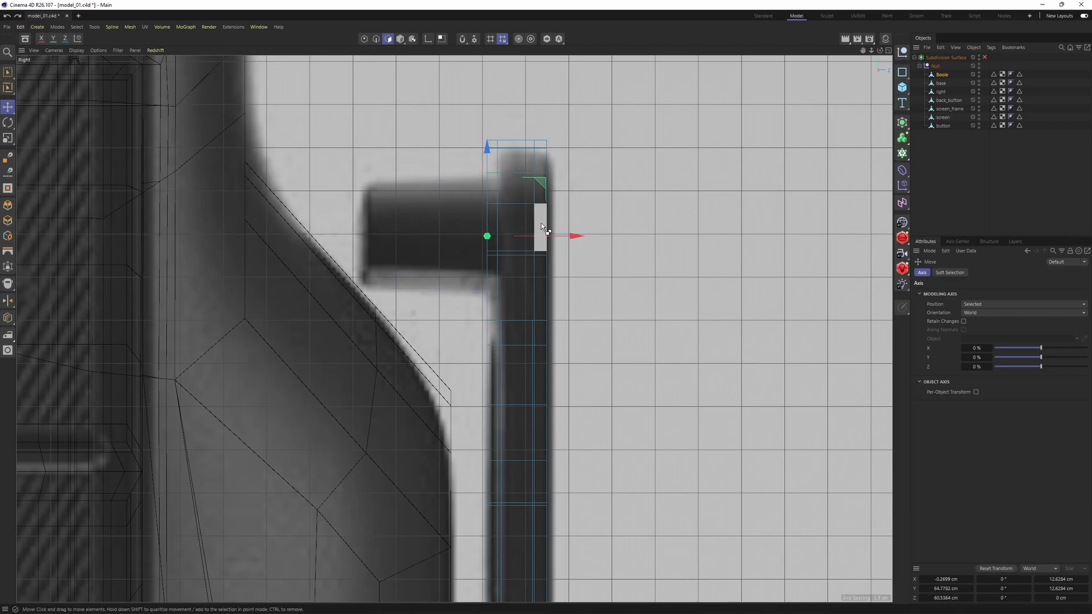
pyautogui.moveTo(451, 232); pyautogui.dragTo(452, 232)
pyautogui.middleClick(444, 227)
pyautogui.middleClick(301, 177)
pyautogui.keyDown('alt'); pyautogui.moveTo(462, 275); pyautogui.dragTo(524, 47); pyautogui.keyUp('alt')
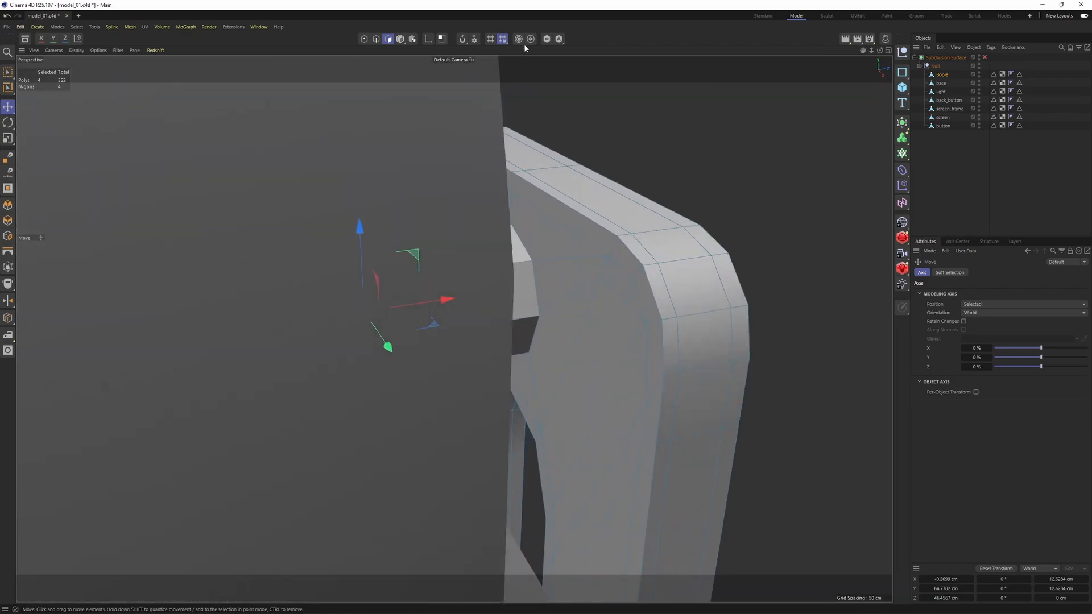
# Step: Isolate the clip in the viewport and inset the upper peg's end face
pyautogui.click(546, 39)
pyautogui.press('i')
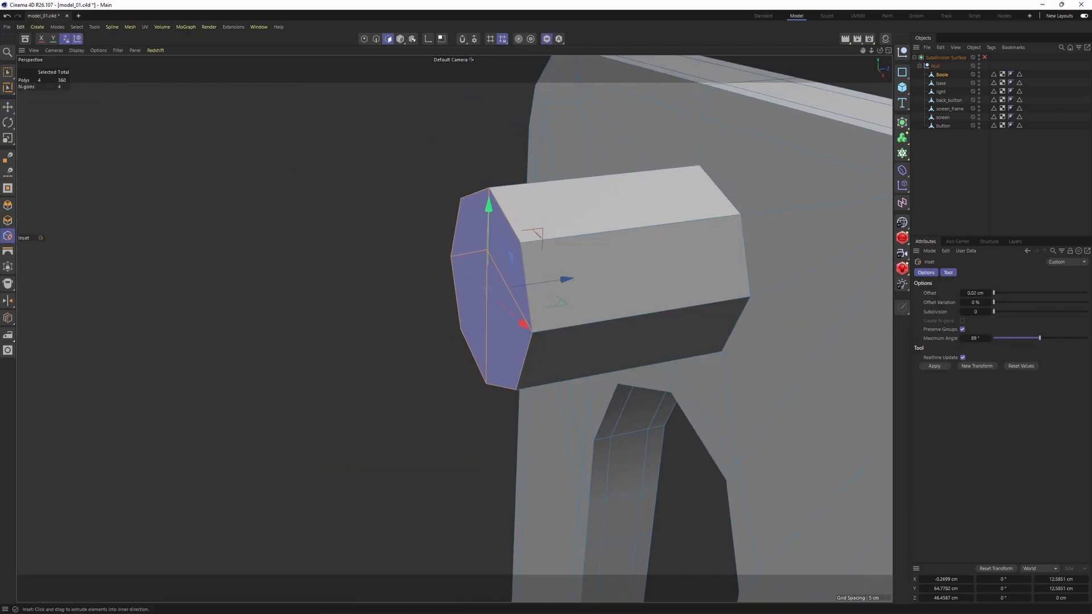
pyautogui.moveTo(603, 246); pyautogui.dragTo(616, 246)
# Step: Cut two edge loops around the upper peg, one near its outer end and one near the clip
pyautogui.press('k')
pyautogui.press('l')
pyautogui.click(535, 241)
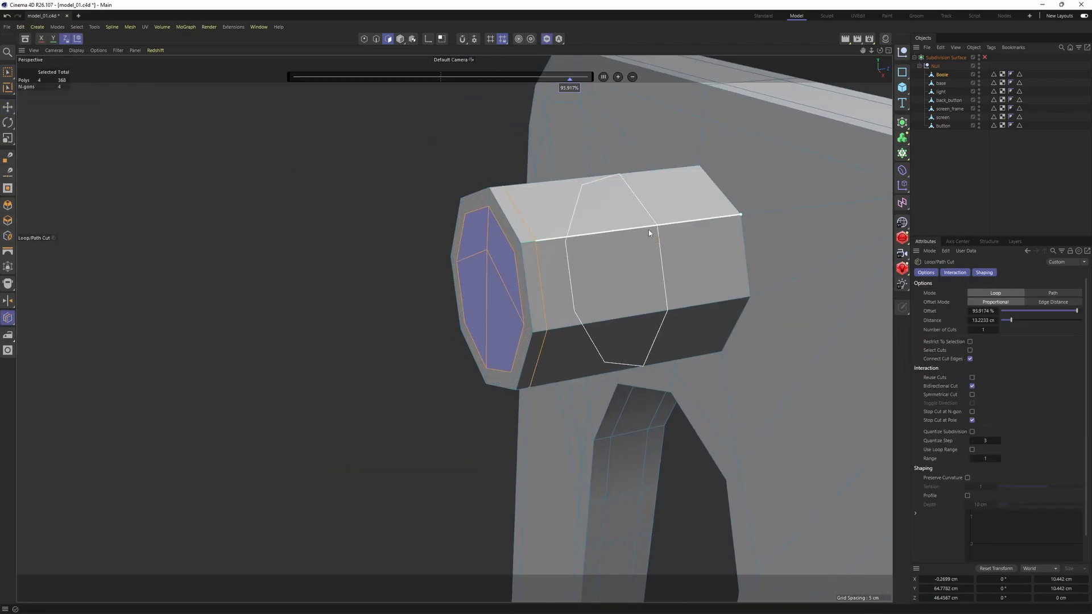
pyautogui.keyDown('alt'); pyautogui.moveTo(705, 219); pyautogui.dragTo(604, 233, button='middle'); pyautogui.keyUp('alt')
pyautogui.click(621, 231)
# Step: Enable subdivision and examine the smoothed upper peg and its junction with the clip
pyautogui.press('q')
pyautogui.click(1011, 183)
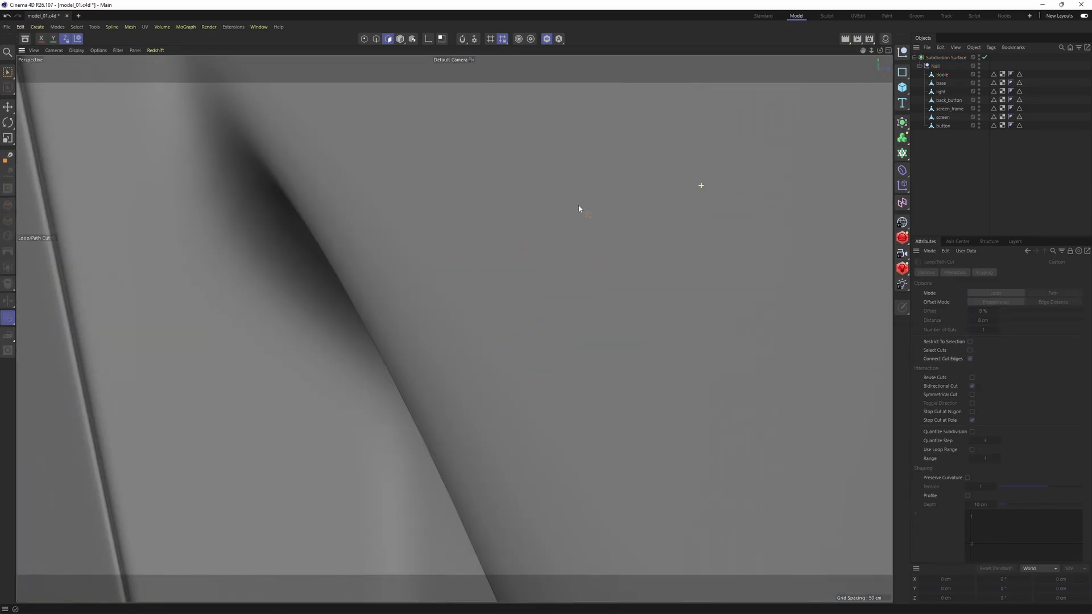
pyautogui.keyDown('alt'); pyautogui.moveTo(579, 206); pyautogui.dragTo(522, 198); pyautogui.keyUp('alt')
pyautogui.scroll(-6, 522, 198)
pyautogui.moveTo(682, 273)
pyautogui.keyDown('alt'); pyautogui.mouseDown()
pyautogui.moveTo(769, 306)
pyautogui.moveTo(732, 256)
pyautogui.moveTo(685, 256)
pyautogui.mouseUp(); pyautogui.keyUp('alt')
pyautogui.scroll(3, 704, 261)
pyautogui.hotkey('ctrl', 'z')
pyautogui.keyDown('alt'); pyautogui.moveTo(684, 256); pyautogui.dragTo(761, 251, button='right'); pyautogui.keyUp('alt')
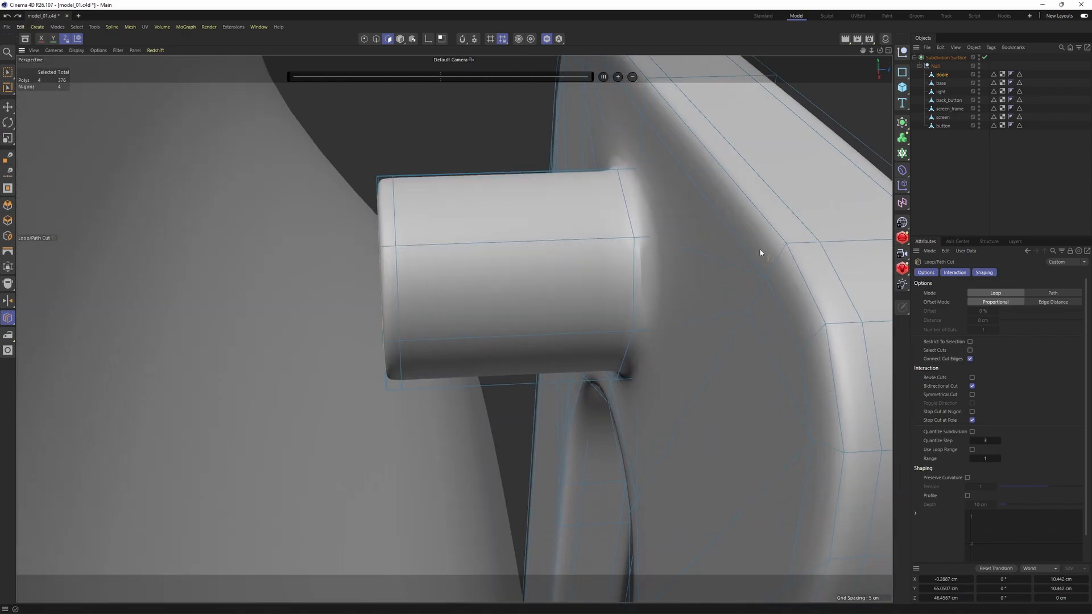
pyautogui.keyDown('alt'); pyautogui.moveTo(761, 250); pyautogui.dragTo(680, 270); pyautogui.keyUp('alt')
# Step: Disable subdivision, select the edge loop at the upper peg's base, and clone it outward about 1.03 cm with Slide
pyautogui.press('q')
pyautogui.press('Return')
pyautogui.press('e')
pyautogui.press('u')
pyautogui.press('l')
pyautogui.click(656, 254)
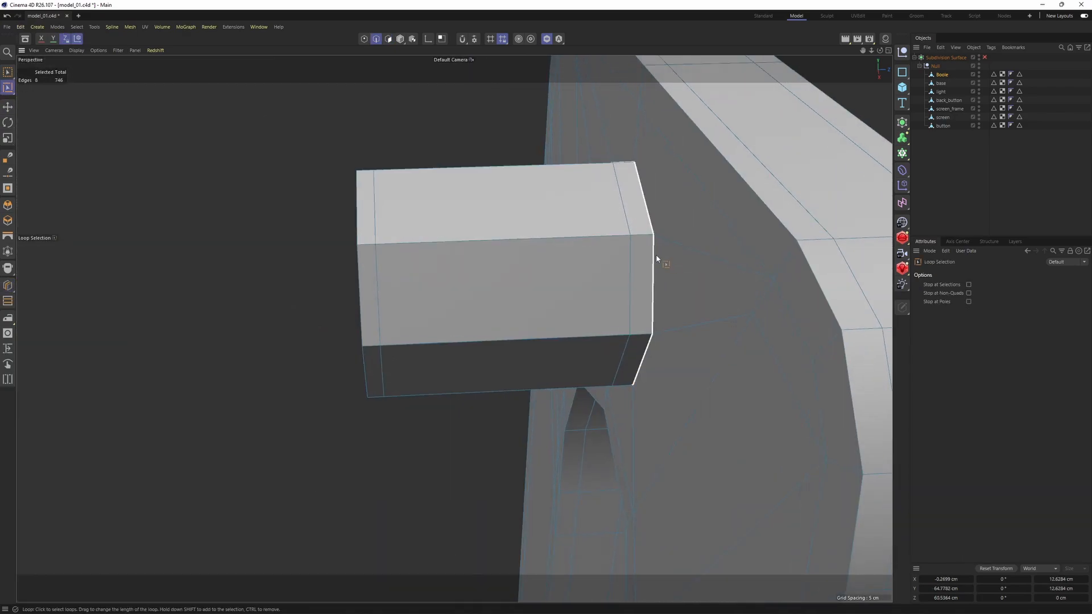
pyautogui.press('m')
pyautogui.press('o')
pyautogui.moveTo(661, 248); pyautogui.dragTo(661, 249)
pyautogui.keyDown('alt'); pyautogui.moveTo(661, 248); pyautogui.dragTo(677, 260); pyautogui.keyUp('alt')
# Step: Enable subdivision and examine the smoothed clip and upper peg junction, then return to the unsmoothed clip's edges
pyautogui.scroll(-3, 678, 261)
pyautogui.press('q')
pyautogui.click(987, 187)
pyautogui.keyDown('alt'); pyautogui.moveTo(708, 186); pyautogui.dragTo(643, 241); pyautogui.keyUp('alt')
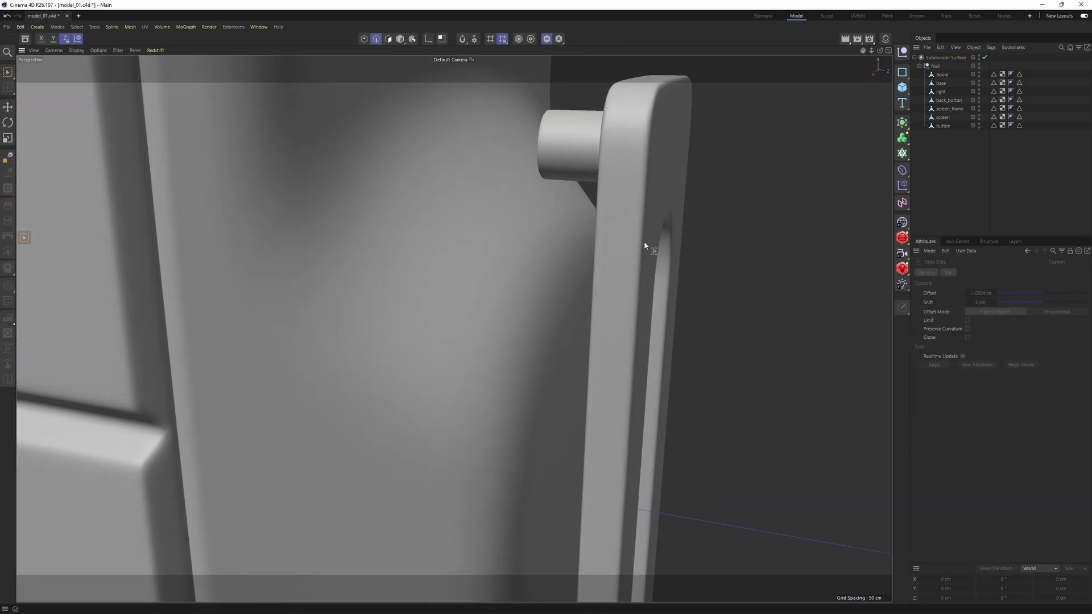
pyautogui.keyDown('alt'); pyautogui.moveTo(644, 241); pyautogui.dragTo(622, 104, button='middle'); pyautogui.keyUp('alt')
pyautogui.keyDown('alt'); pyautogui.moveTo(623, 104); pyautogui.dragTo(558, 226); pyautogui.keyUp('alt')
pyautogui.hotkey('ctrl', 'z')
pyautogui.hotkey('ctrl', 'z')
# Step: Examine the lower connecting peg beside the clip in the side-view reference
pyautogui.keyDown('alt'); pyautogui.moveTo(493, 214); pyautogui.dragTo(545, 257); pyautogui.keyUp('alt')
pyautogui.middleClick(544, 257)
pyautogui.scroll(2, 310, 503)
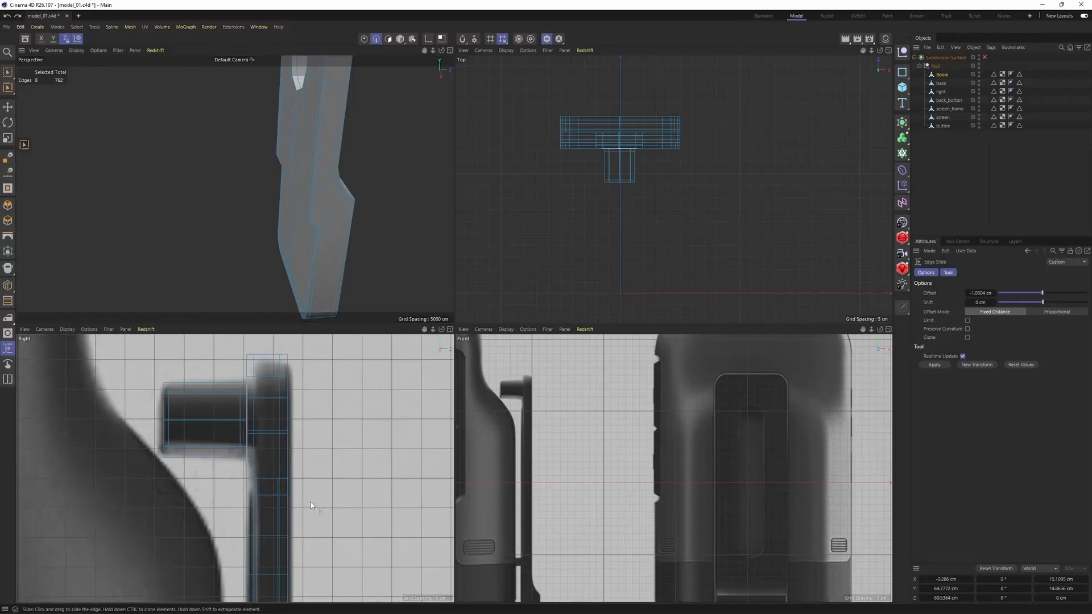
pyautogui.keyDown('alt'); pyautogui.moveTo(310, 503); pyautogui.dragTo(295, 369, button='middle'); pyautogui.keyUp('alt')
pyautogui.keyDown('alt'); pyautogui.moveTo(289, 459); pyautogui.dragTo(260, 411, button='middle'); pyautogui.keyUp('alt')
pyautogui.scroll(3, 261, 411)
pyautogui.keyDown('alt'); pyautogui.moveTo(279, 543); pyautogui.dragTo(305, 450, button='middle'); pyautogui.keyUp('alt')
pyautogui.press('Return')
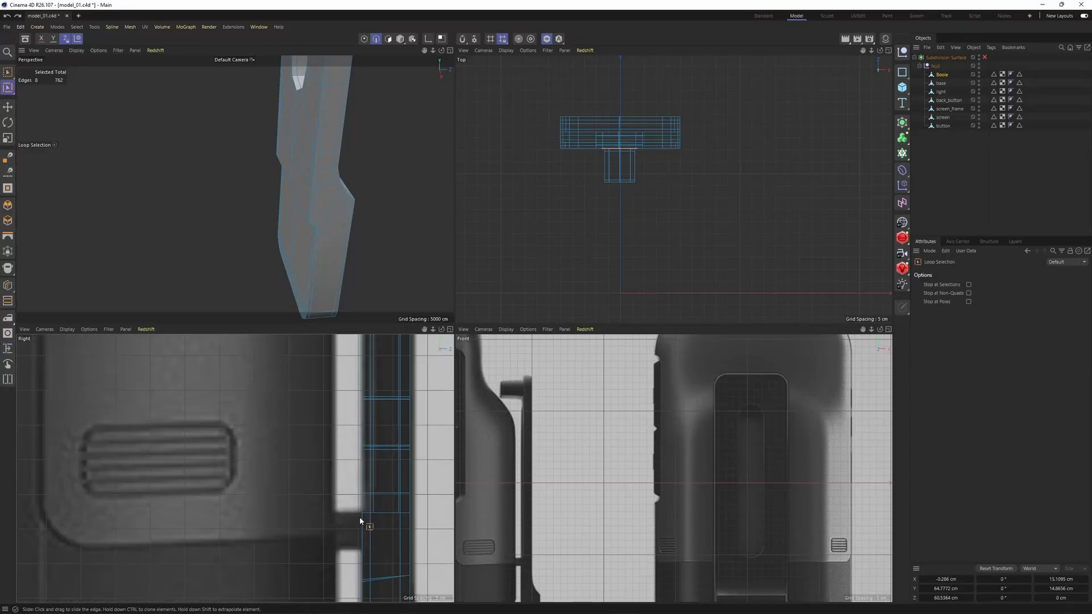
# Step: Select the four device-facing polygons directly below the slot and inset them by about 0.26 cm
pyautogui.press('0')
pyautogui.scroll(-3, 337, 472)
pyautogui.moveTo(340, 476); pyautogui.dragTo(363, 501)
pyautogui.keyDown('alt'); pyautogui.moveTo(363, 229); pyautogui.dragTo(293, 167); pyautogui.keyUp('alt')
pyautogui.press('e')
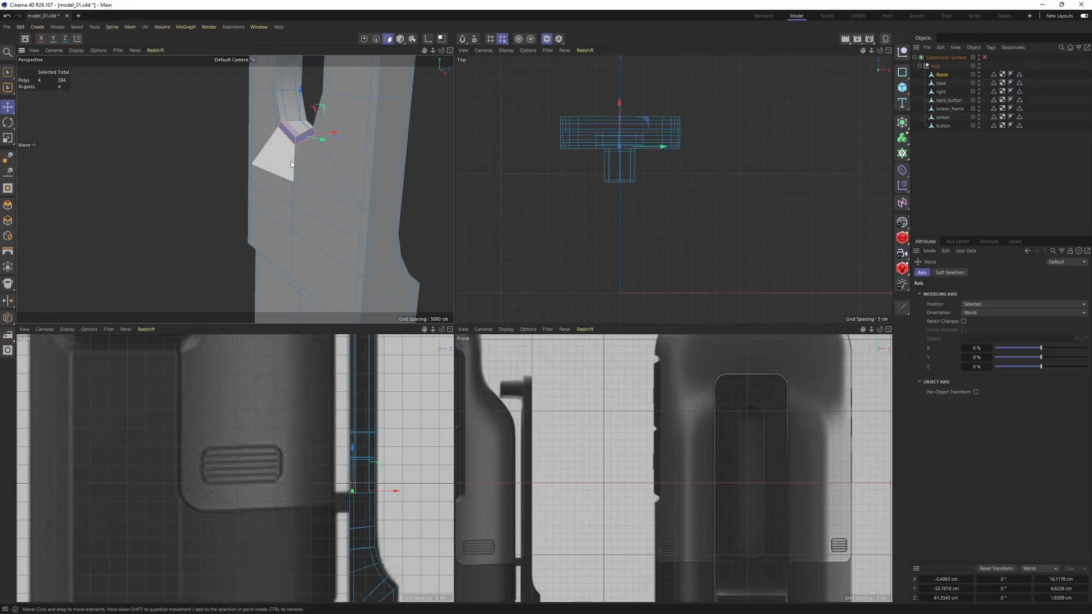
pyautogui.click(284, 159)
pyautogui.keyDown('shift'); pyautogui.click(314, 165); pyautogui.keyUp('shift')
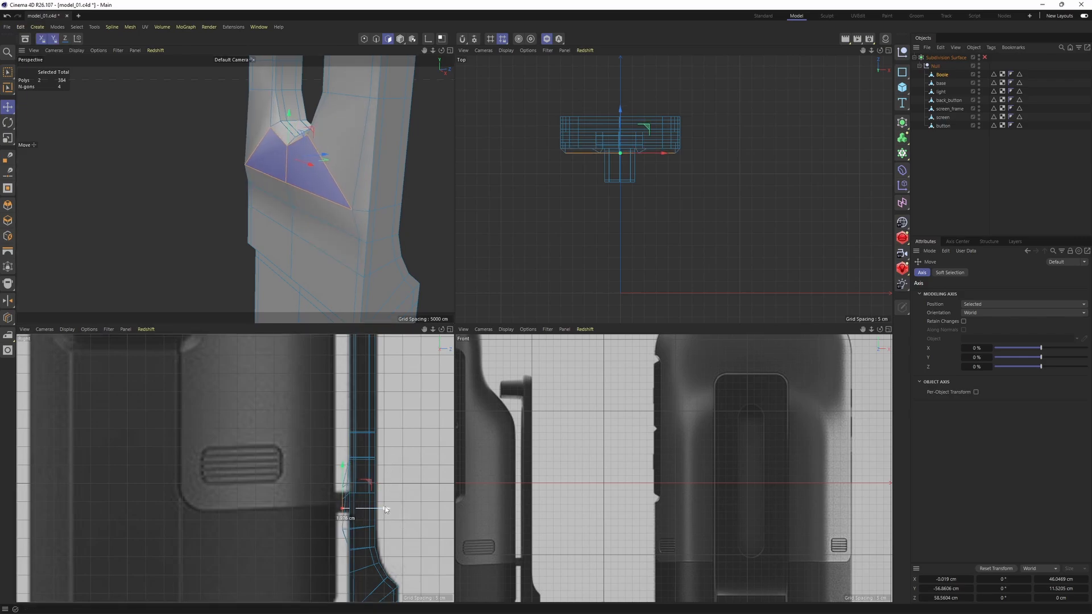
pyautogui.middleClick(324, 203)
pyautogui.keyDown('shift'); pyautogui.click(474, 279); pyautogui.keyUp('shift')
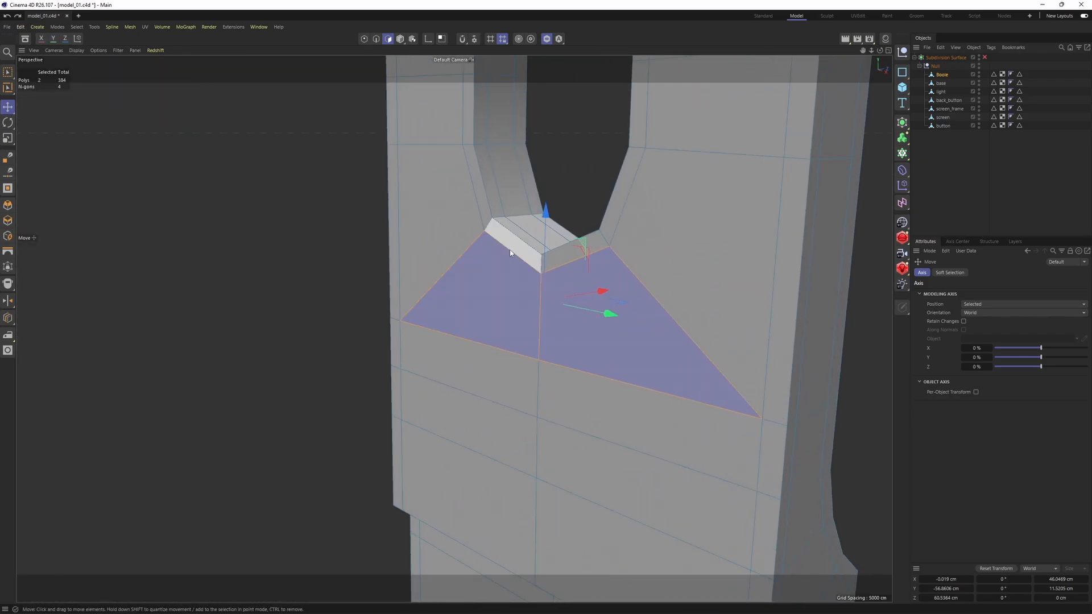
pyautogui.keyDown('shift'); pyautogui.click(564, 257); pyautogui.keyUp('shift')
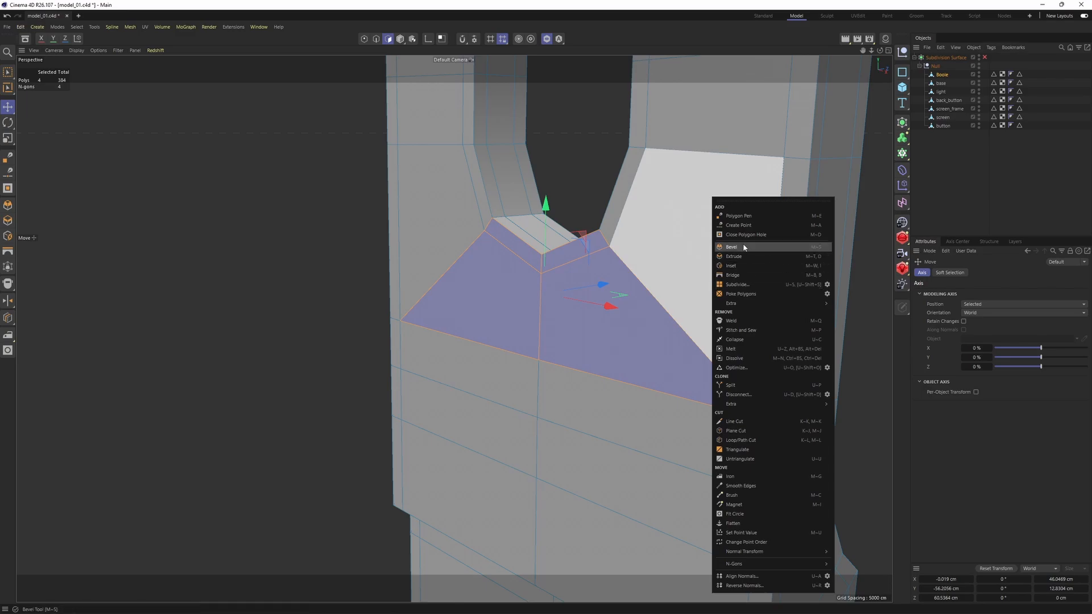
pyautogui.click(730, 265)
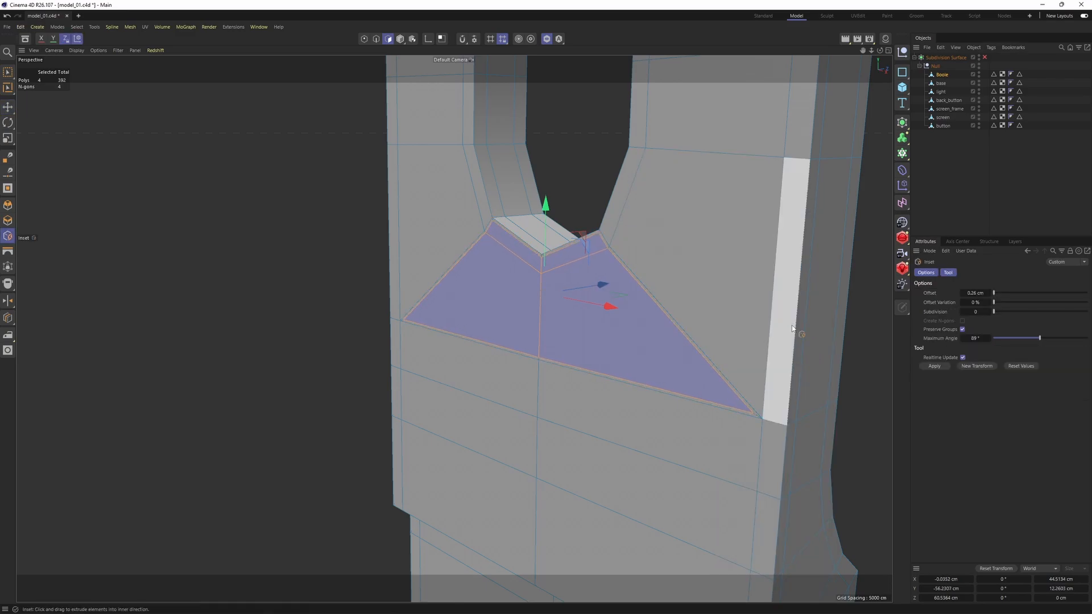
# Step: Shape the inset polygons below the slot into a small circle with Fit Circle
pyautogui.rightClick(777, 198)
pyautogui.click(815, 518)
pyautogui.moveTo(759, 426); pyautogui.dragTo(665, 426)
# Step: Align the small circular face with the lower peg in the side-view reference and extrude it about 4 cm toward the device
pyautogui.press('e')
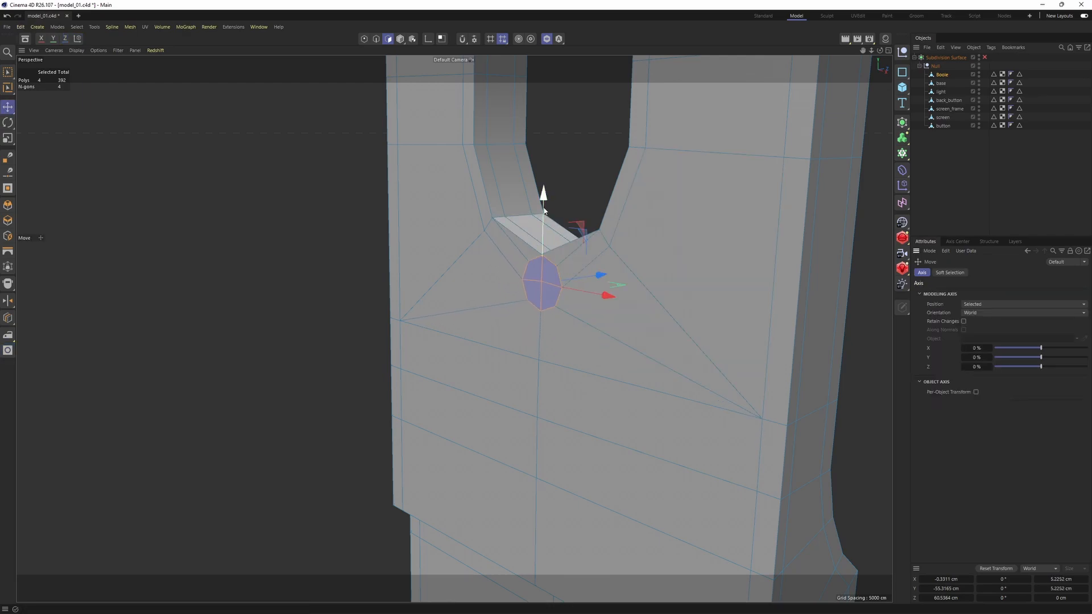
pyautogui.press('F5')
pyautogui.press('F3')
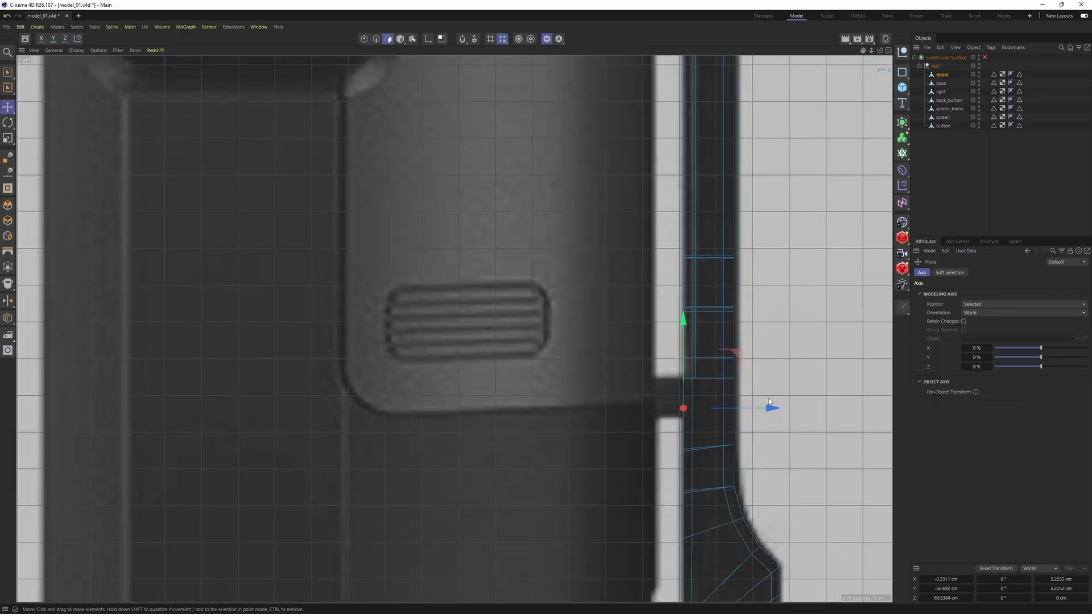
pyautogui.moveTo(749, 406); pyautogui.dragTo(762, 407)
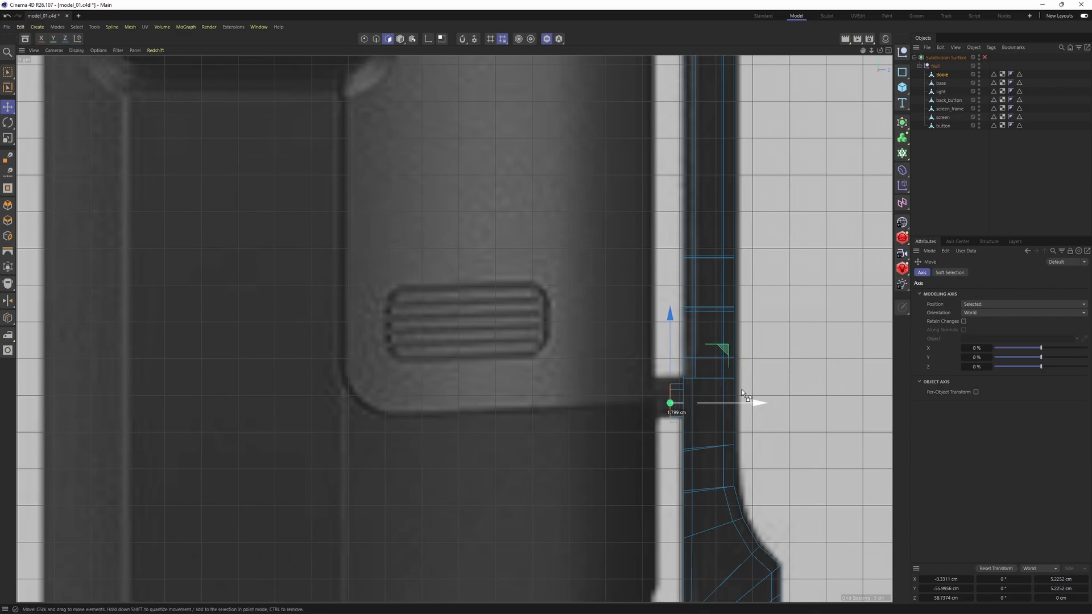
pyautogui.press('F1')
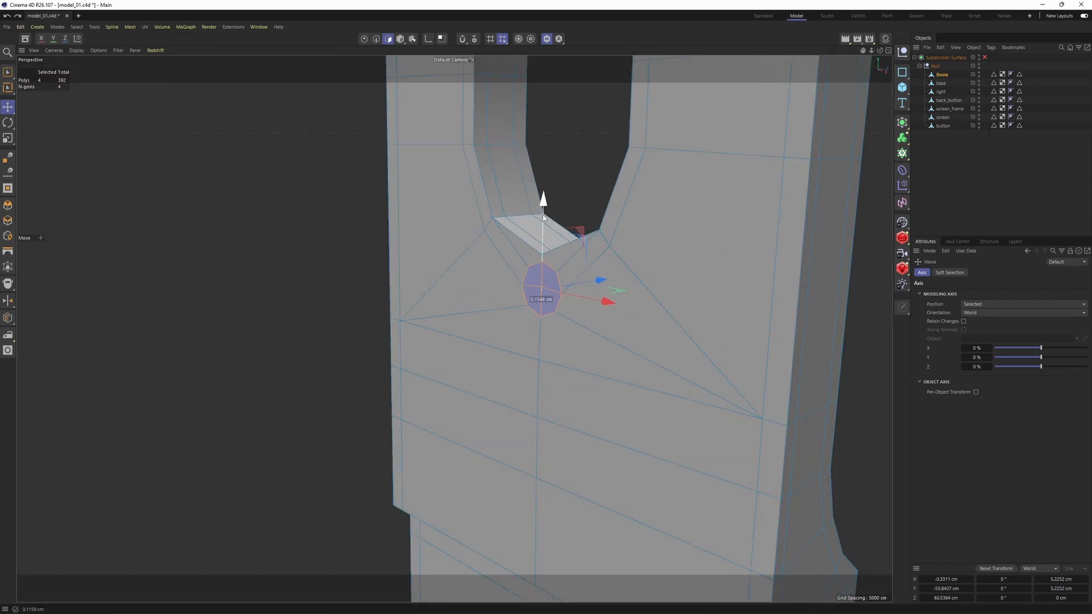
pyautogui.press('F5')
pyautogui.moveTo(391, 500); pyautogui.dragTo(380, 503)
pyautogui.press('F1')
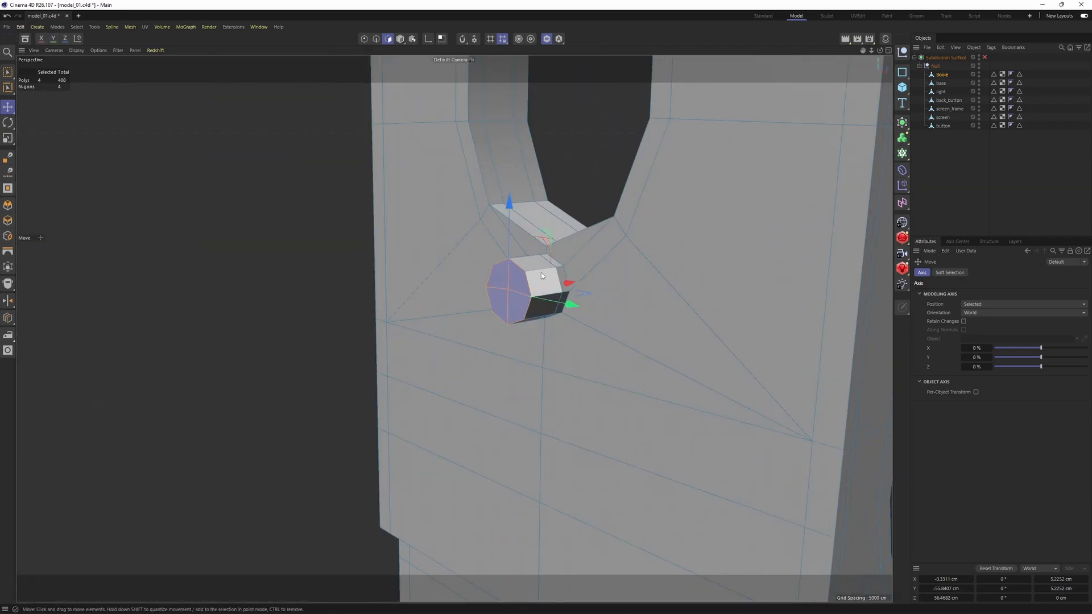
# Step: Inset the lower peg's end face and cut an edge loop around the peg near its outer end
pyautogui.press('i')
pyautogui.moveTo(704, 381); pyautogui.dragTo(583, 305)
pyautogui.scroll(2, 584, 301)
pyautogui.press('k')
pyautogui.press('l')
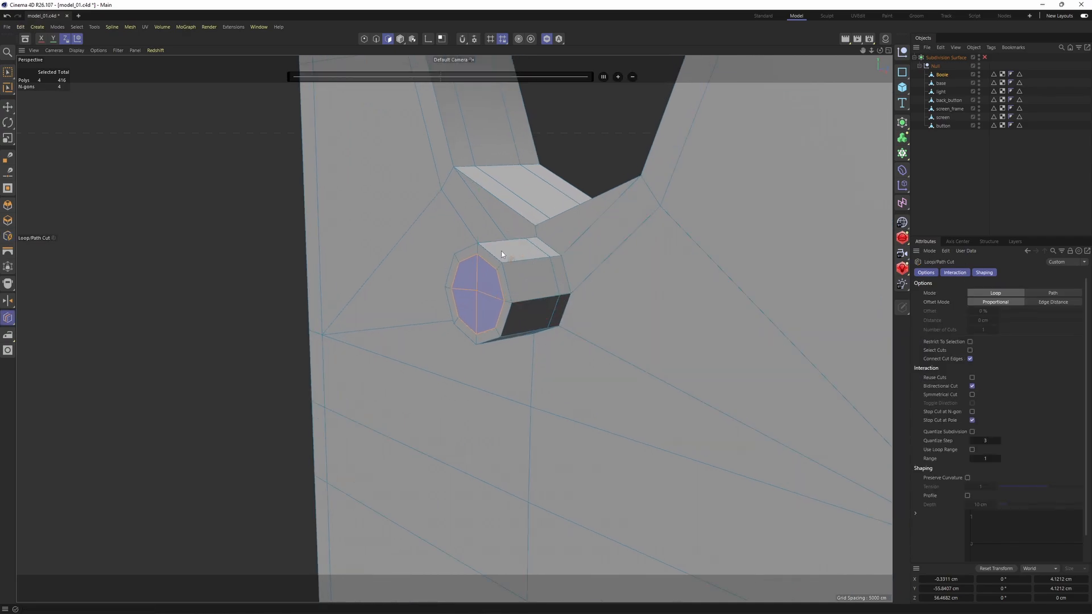
# Step: Select the edge loop at the lower peg's base and clone it by about 0.41 cm with Slide
pyautogui.press('u')
pyautogui.press('l')
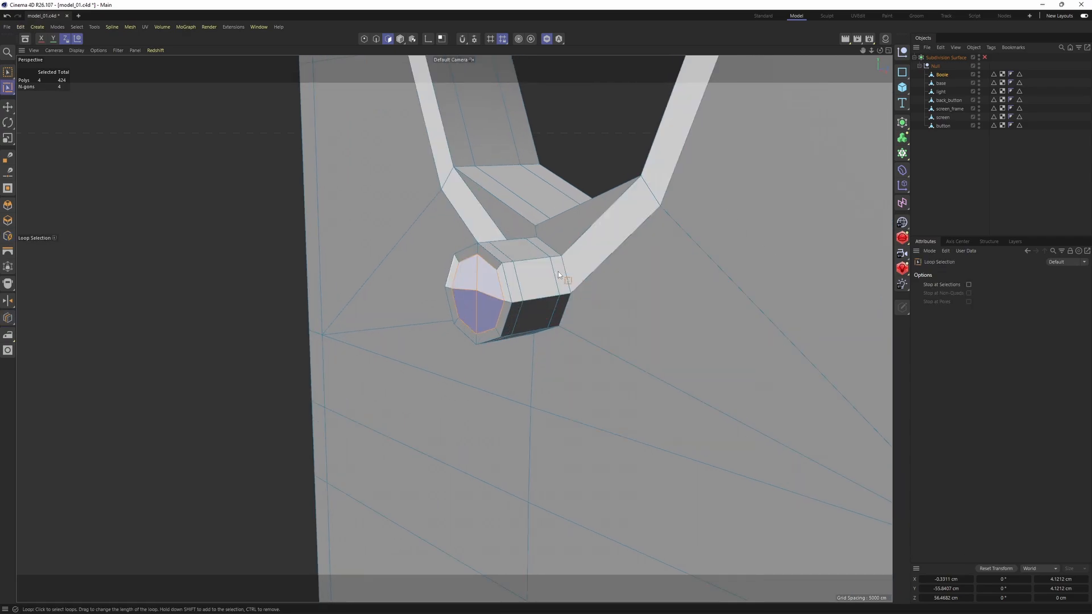
pyautogui.click(558, 270)
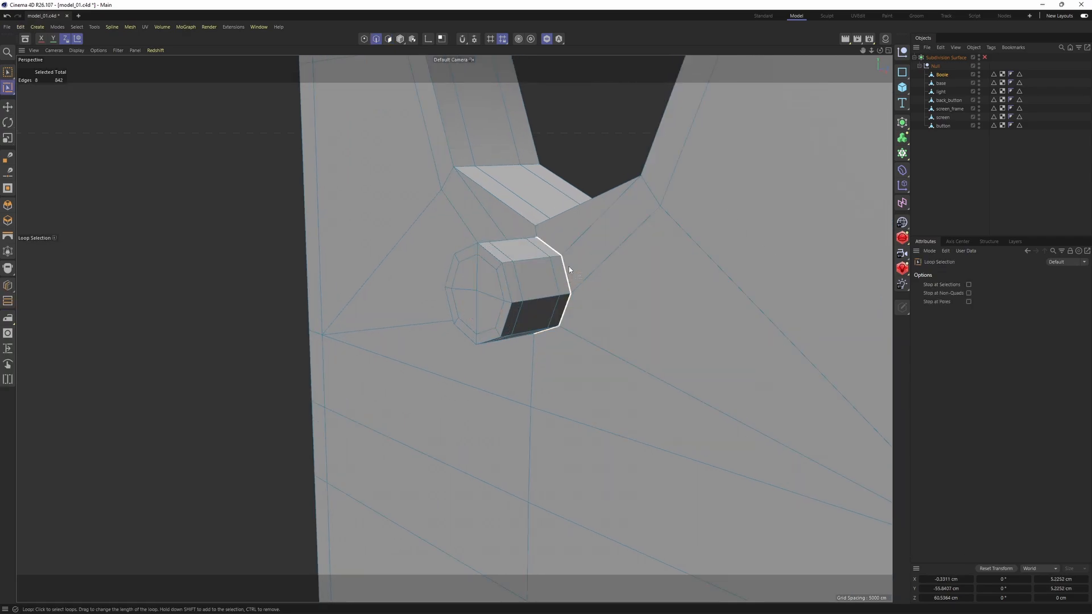
pyautogui.scroll(2, 569, 269)
pyautogui.press('m')
pyautogui.press('o')
pyautogui.moveTo(572, 269); pyautogui.dragTo(574, 269)
pyautogui.keyDown('alt'); pyautogui.moveTo(574, 269); pyautogui.dragTo(489, 298); pyautogui.keyUp('alt')
# Step: Enable subdivision and examine the smoothed clip with both pegs attached behind the device
pyautogui.press('q')
pyautogui.scroll(-5, 365, 288)
pyautogui.click(961, 188)
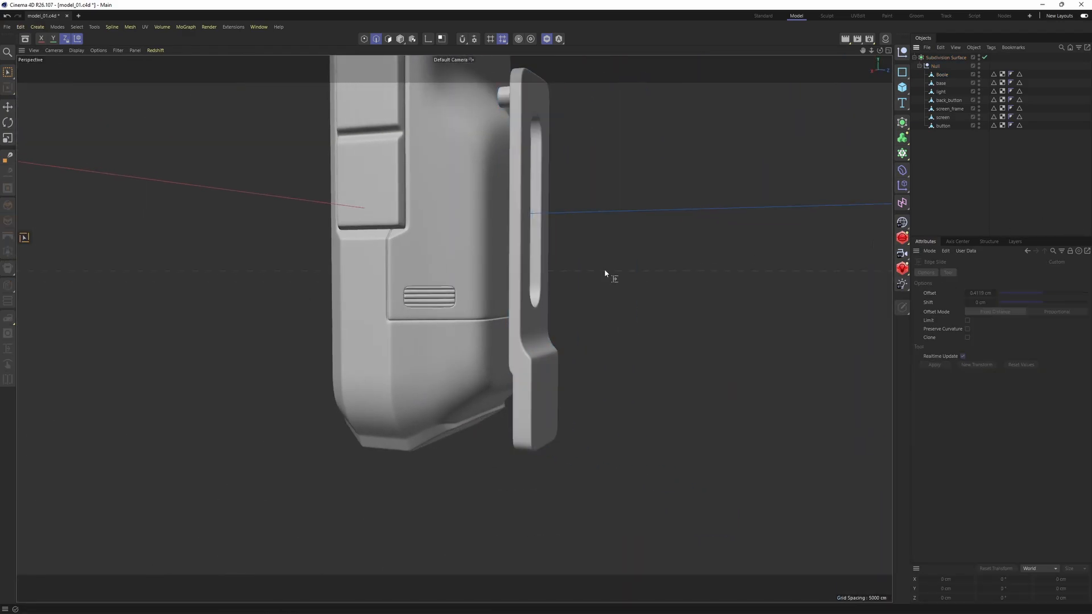
pyautogui.keyDown('alt'); pyautogui.moveTo(606, 271); pyautogui.dragTo(512, 306); pyautogui.keyUp('alt')
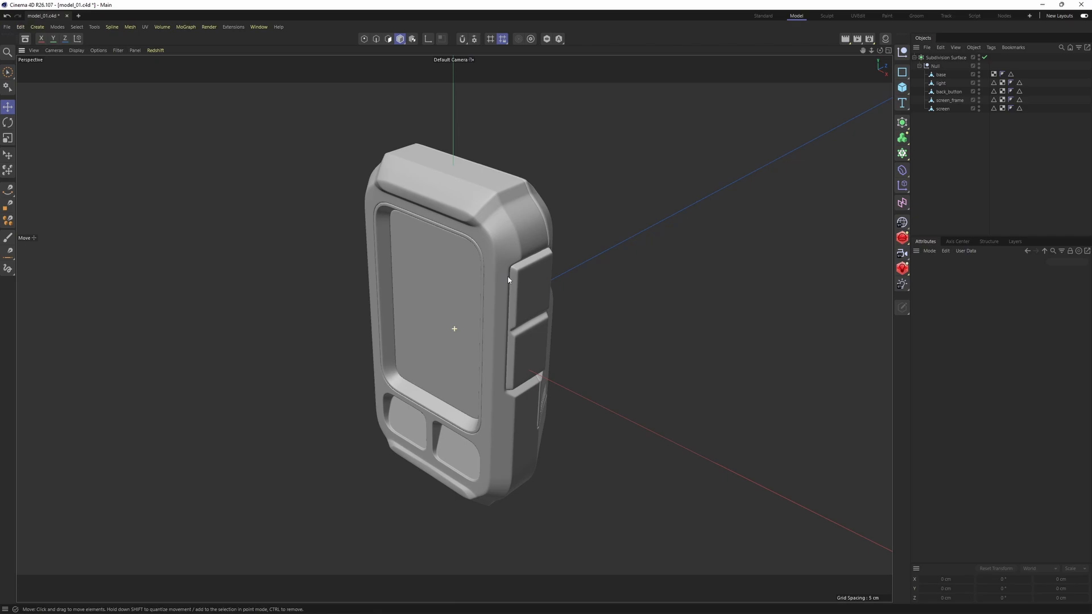
# Step: Examine the complete smoothed device from the front, sides, top and bottom
pyautogui.keyDown('alt'); pyautogui.moveTo(512, 285); pyautogui.dragTo(541, 255); pyautogui.keyUp('alt')
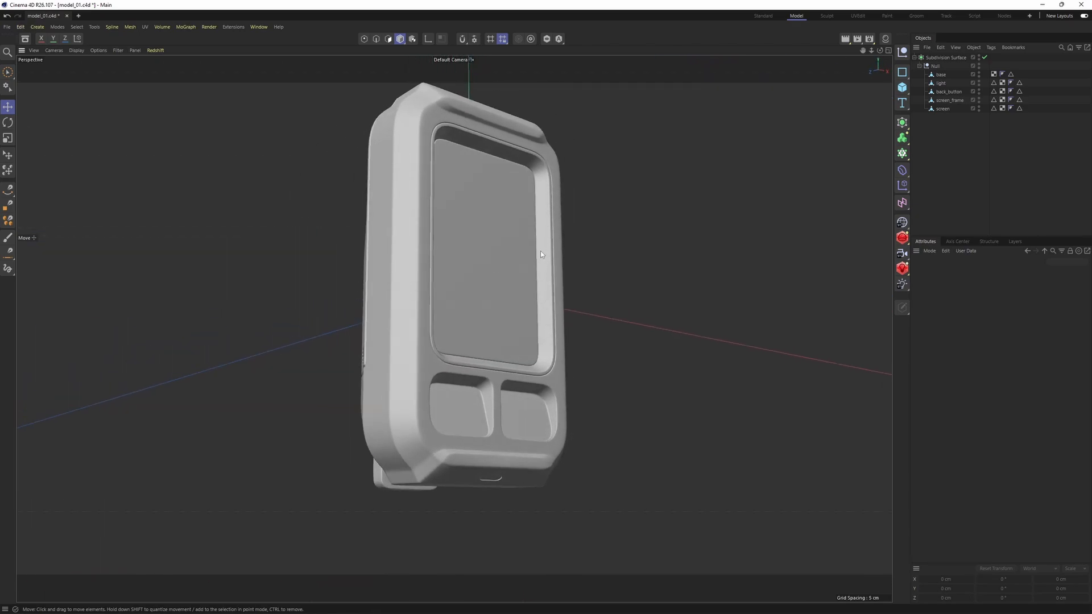
pyautogui.keyDown('alt'); pyautogui.moveTo(508, 137); pyautogui.dragTo(453, 341); pyautogui.keyUp('alt')
pyautogui.keyDown('alt'); pyautogui.moveTo(372, 377); pyautogui.dragTo(432, 290); pyautogui.keyUp('alt')
pyautogui.keyDown('alt'); pyautogui.moveTo(432, 290); pyautogui.dragTo(458, 306, button='middle'); pyautogui.keyUp('alt')
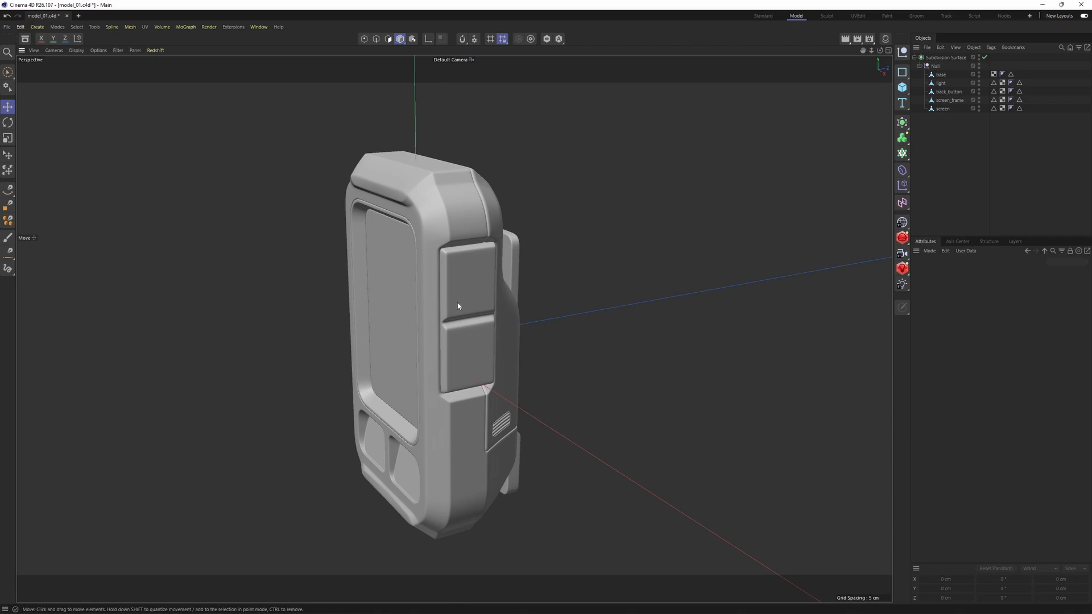
pyautogui.keyDown('alt'); pyautogui.moveTo(458, 306); pyautogui.dragTo(467, 286, button='middle'); pyautogui.keyUp('alt')
pyautogui.moveTo(467, 285)
pyautogui.keyDown('alt'); pyautogui.mouseDown()
pyautogui.moveTo(536, 256)
pyautogui.moveTo(458, 290)
pyautogui.mouseUp(); pyautogui.keyUp('alt')
pyautogui.keyDown('alt'); pyautogui.moveTo(458, 290); pyautogui.dragTo(525, 267); pyautogui.keyUp('alt')
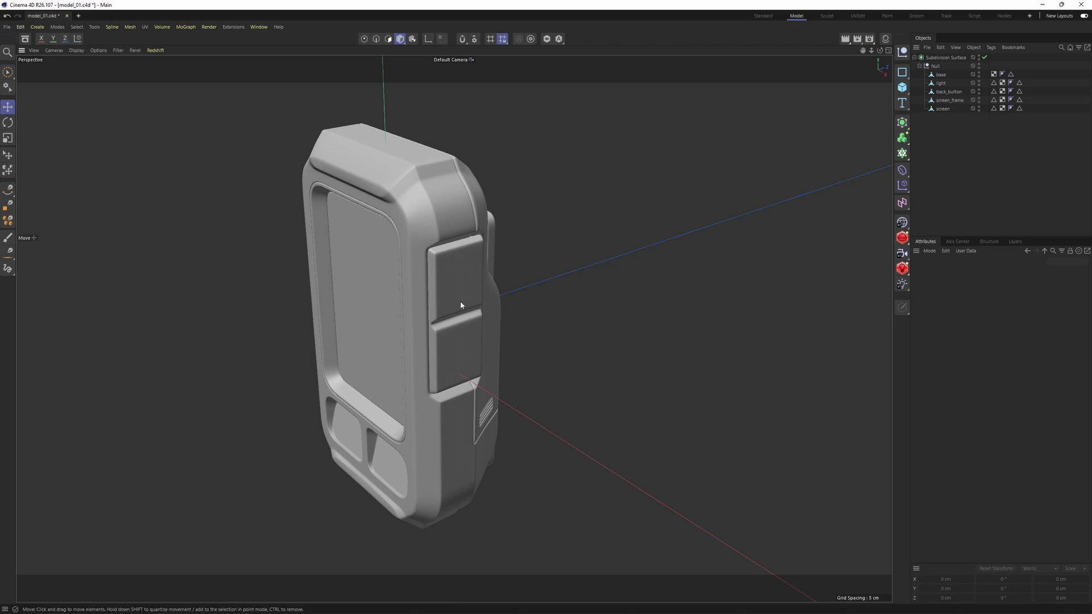
pyautogui.keyDown('alt'); pyautogui.moveTo(469, 314); pyautogui.dragTo(427, 284); pyautogui.keyUp('alt')
pyautogui.keyDown('alt'); pyautogui.moveTo(535, 291); pyautogui.dragTo(842, 295); pyautogui.keyUp('alt')
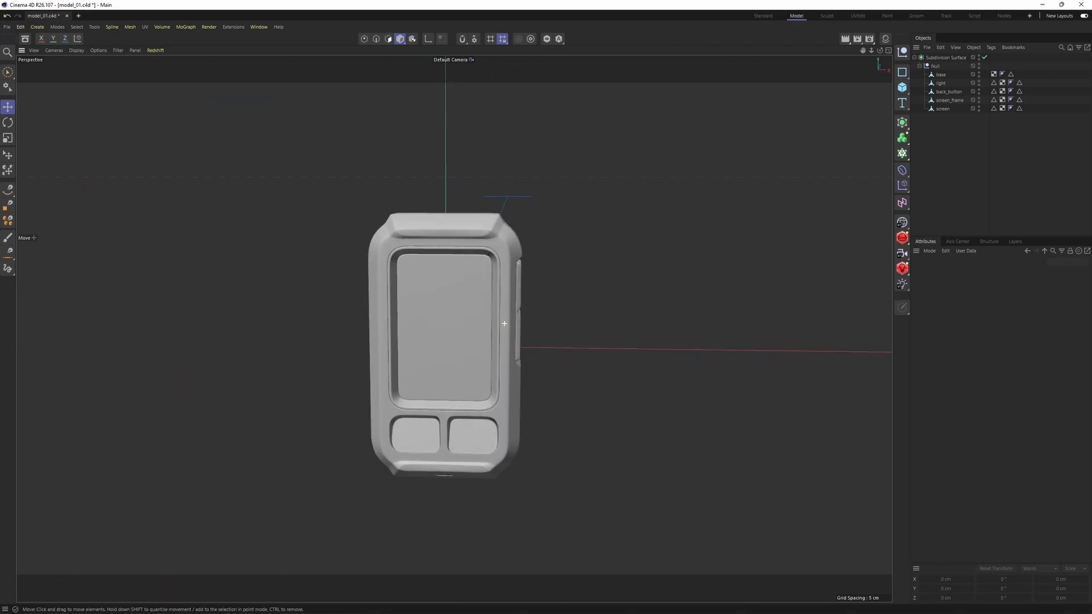